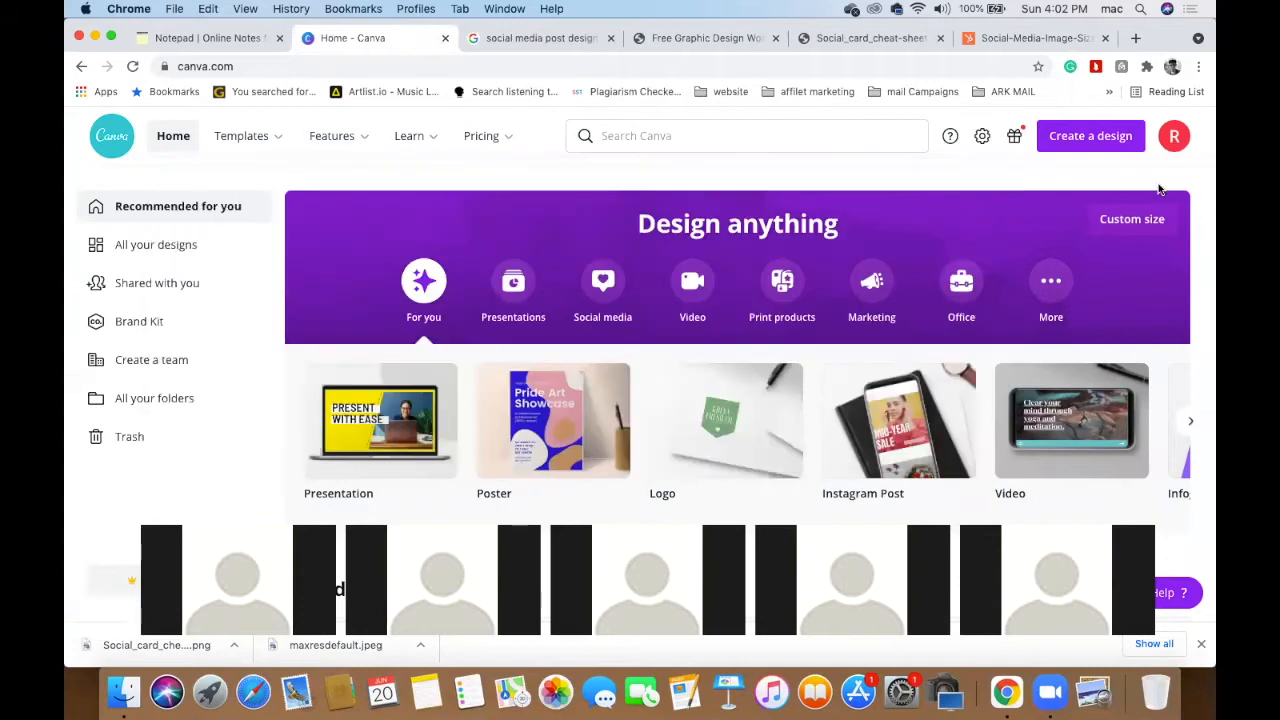
- Scroll the home page and page forward through design types to Brochure, Letter and Invitation
scroll(1083, 178, "down", 2)
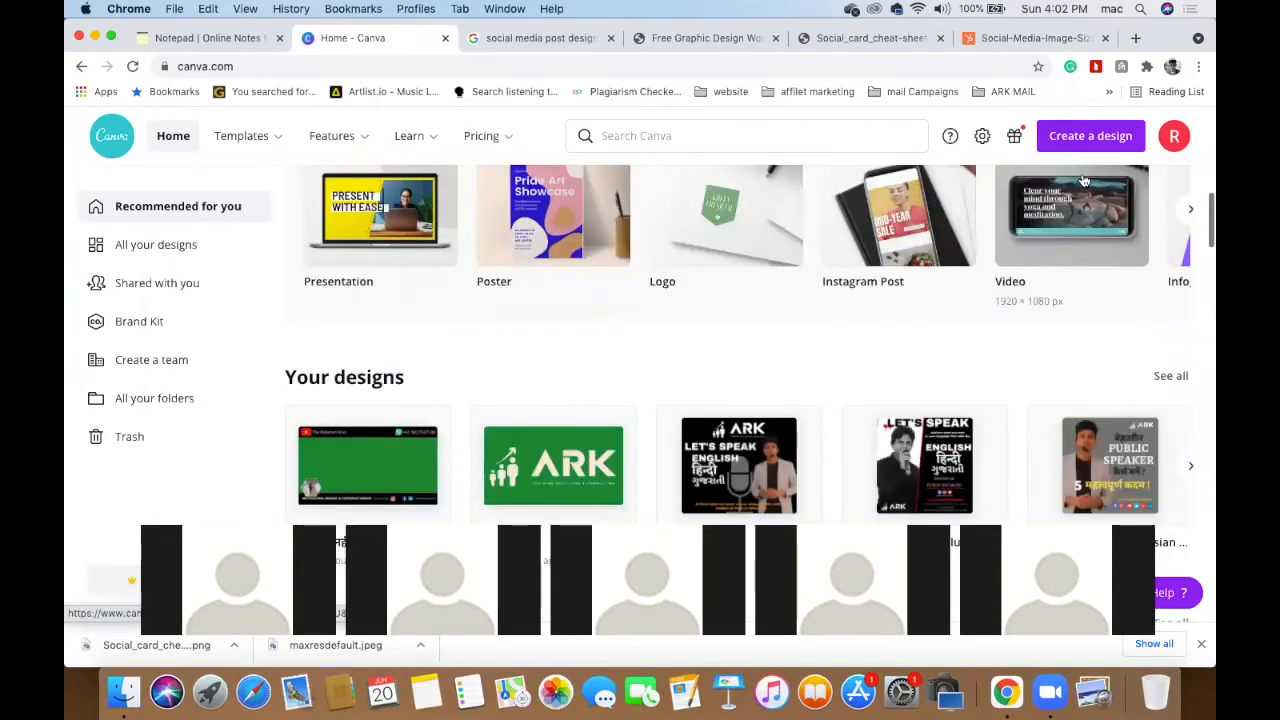
scroll(1017, 268, "down", 3)
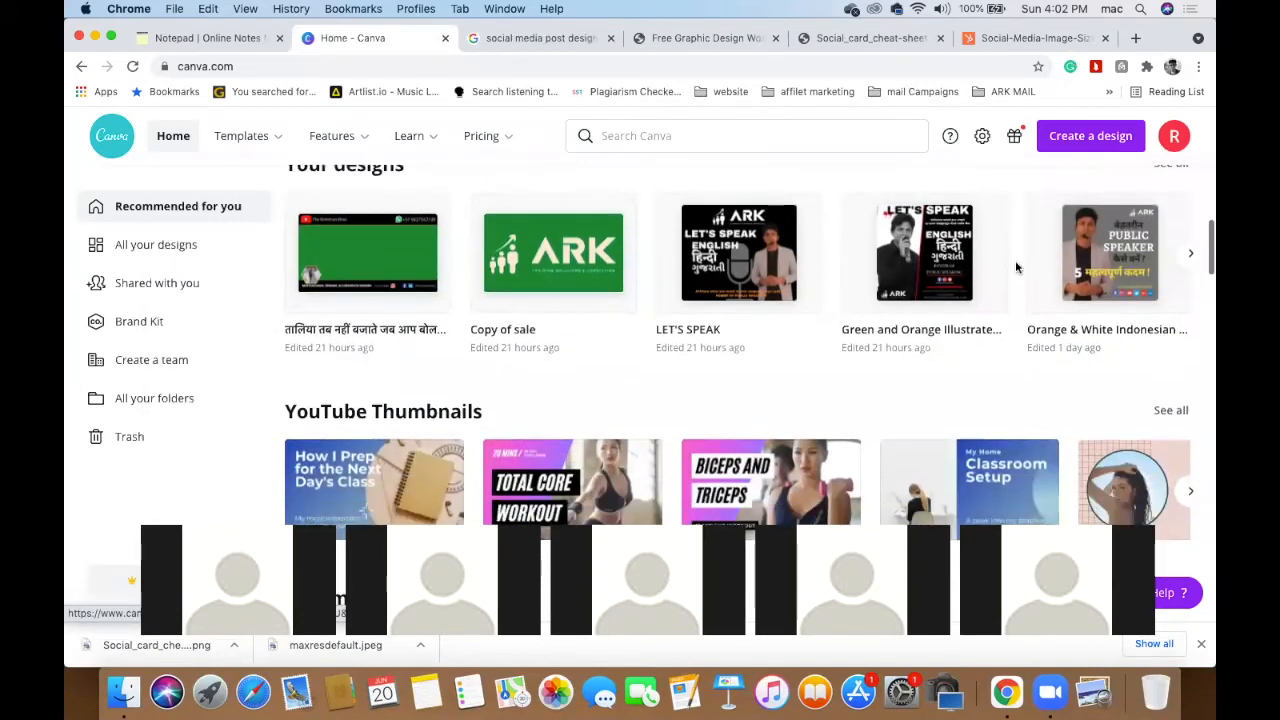
scroll(1017, 268, "down", 5)
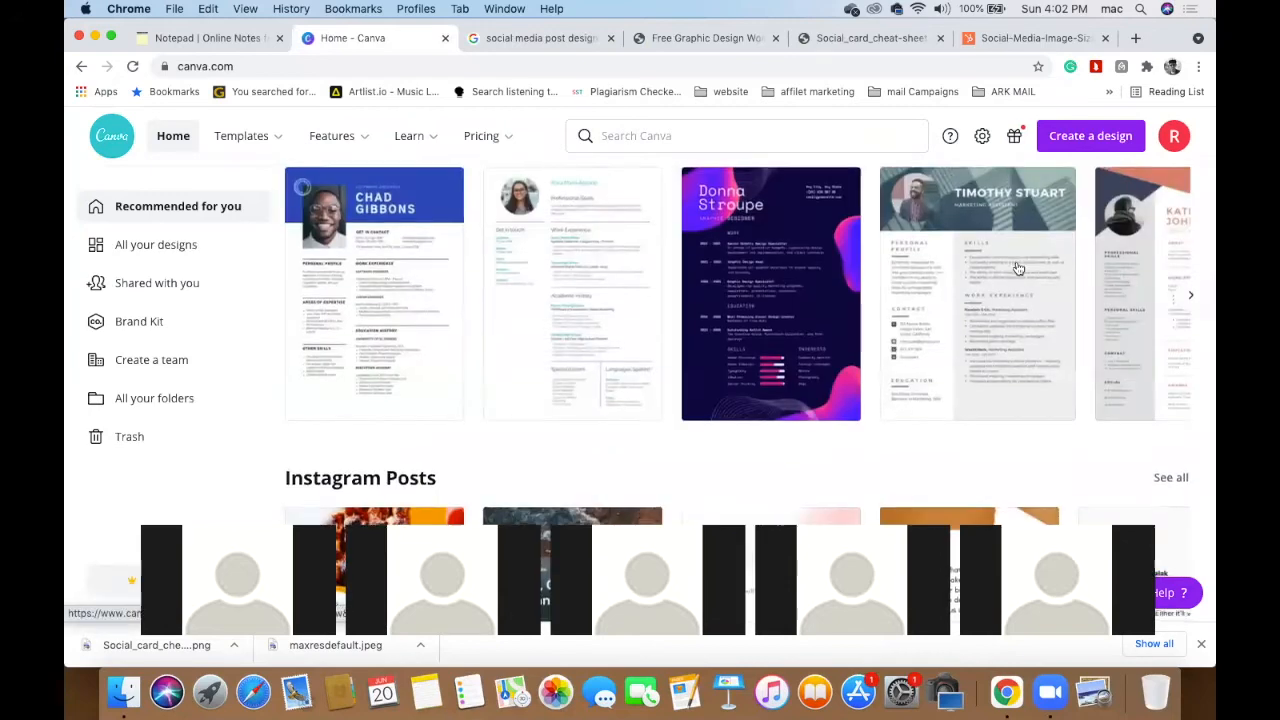
scroll(1017, 268, "down", 3)
scroll(1017, 268, "down", 4)
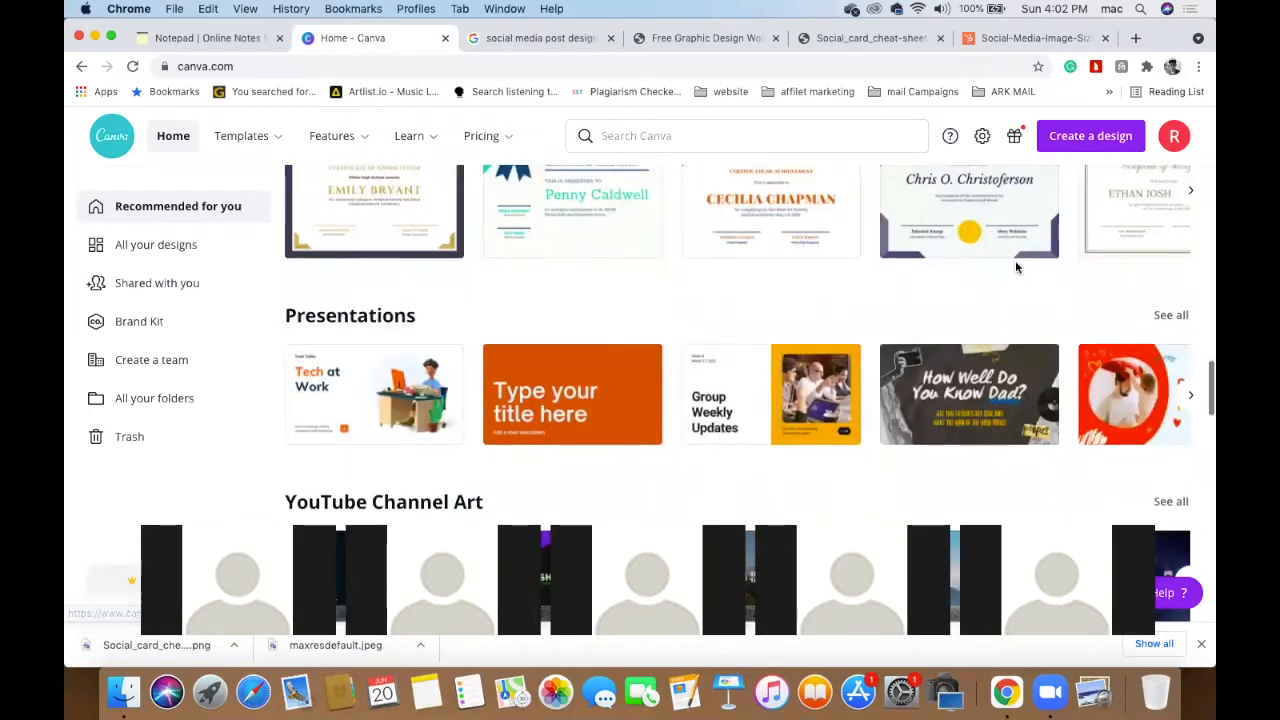
scroll(1017, 267, "down", 4)
scroll(1015, 267, "up", 15)
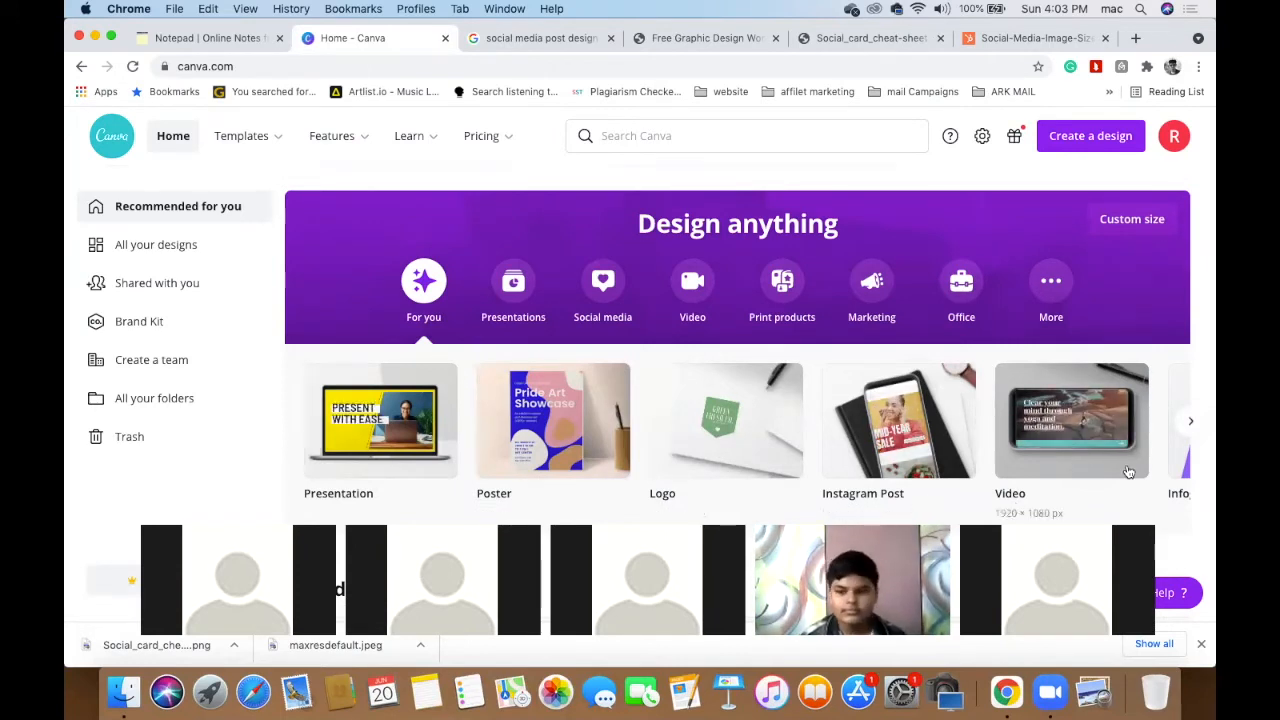
left_click(1191, 424)
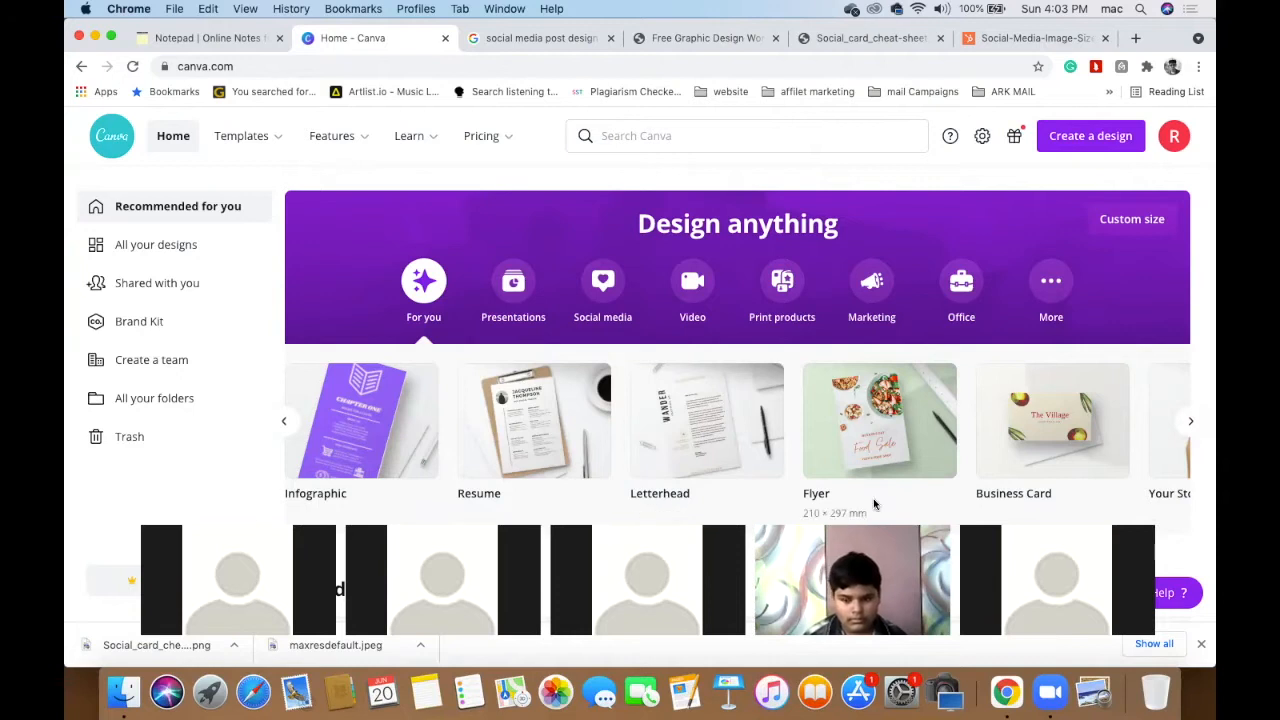
left_click(1191, 421)
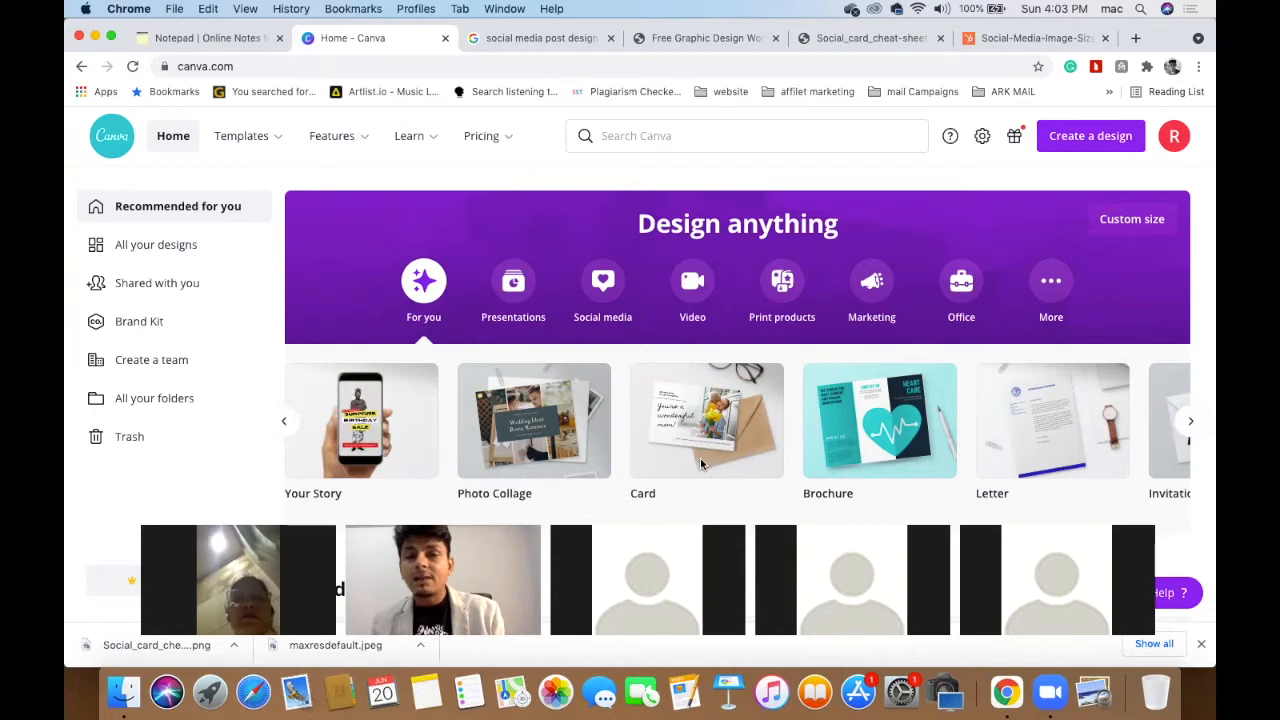
left_click(1192, 421)
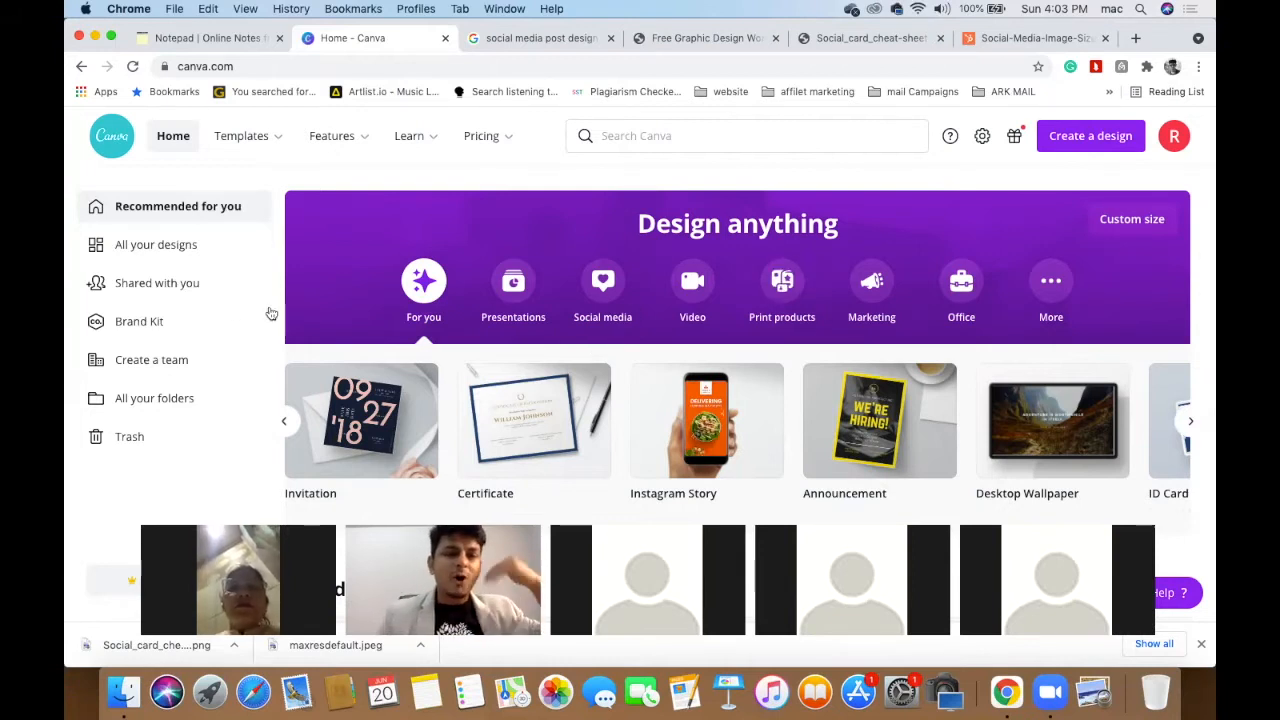
- Return the design-type carousel to Presentation and bring up the Templates menu
left_click(285, 421)
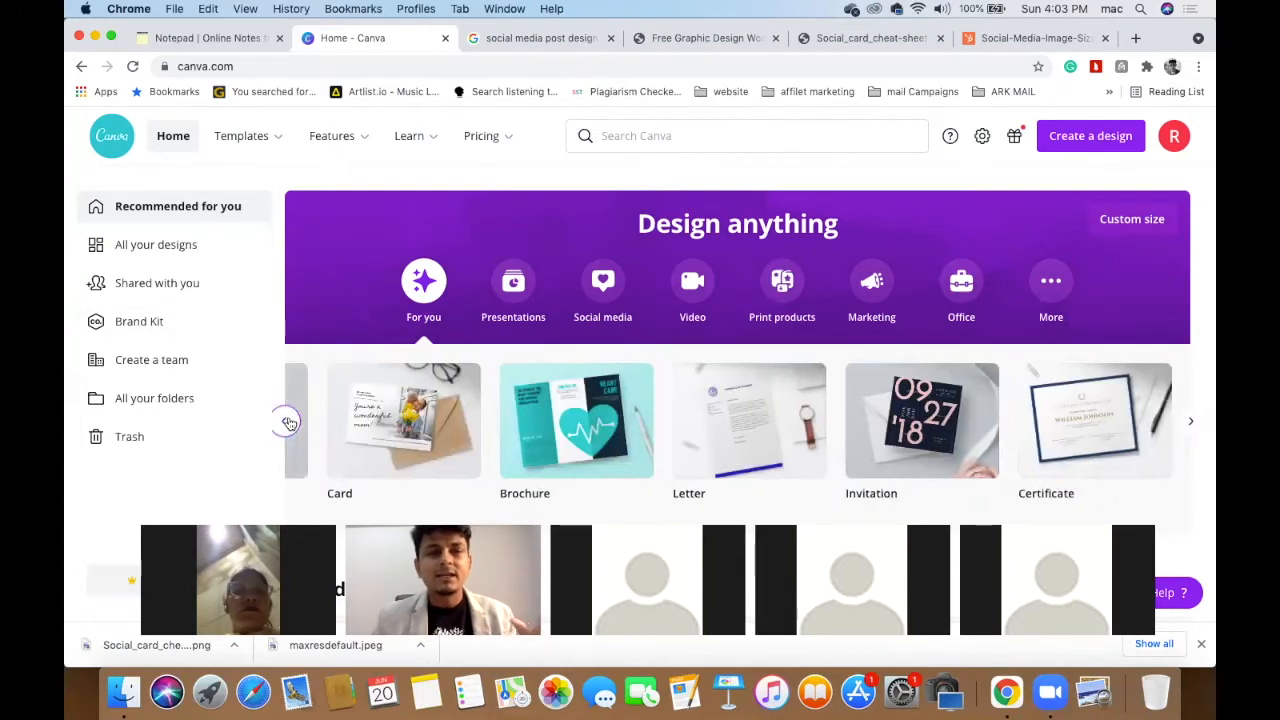
left_click(288, 423)
left_click(288, 423)
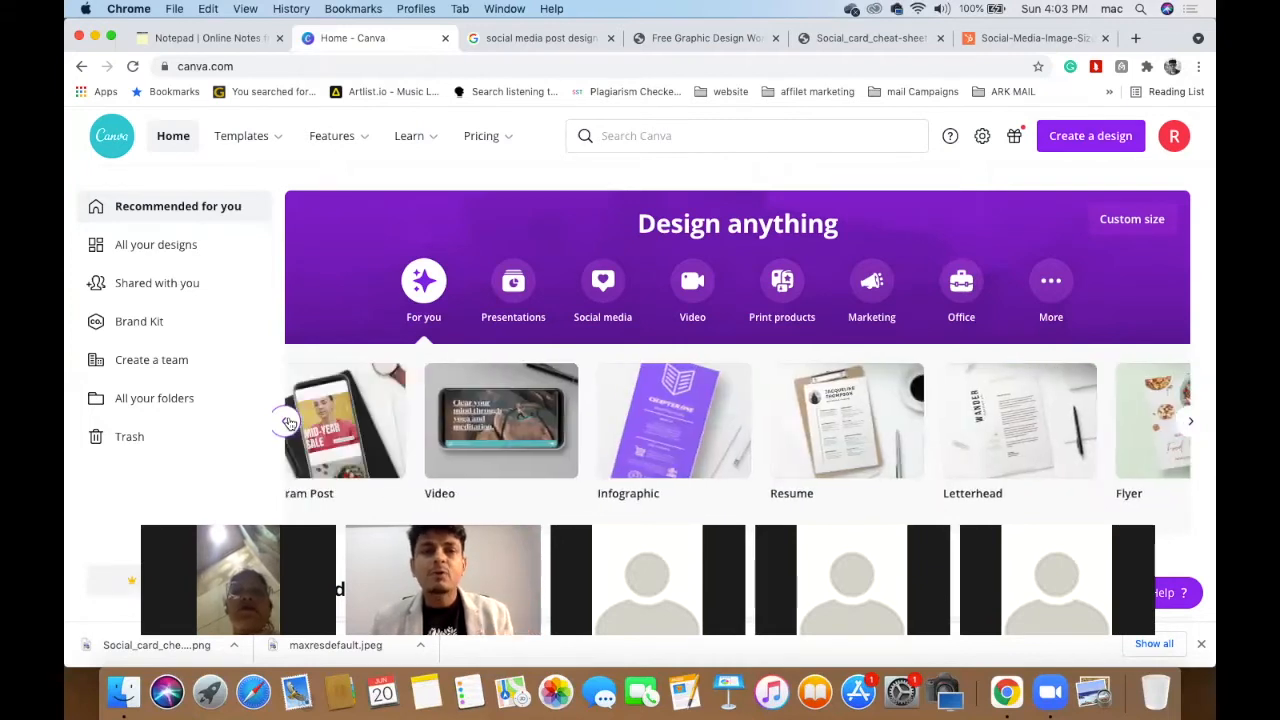
left_click(288, 423)
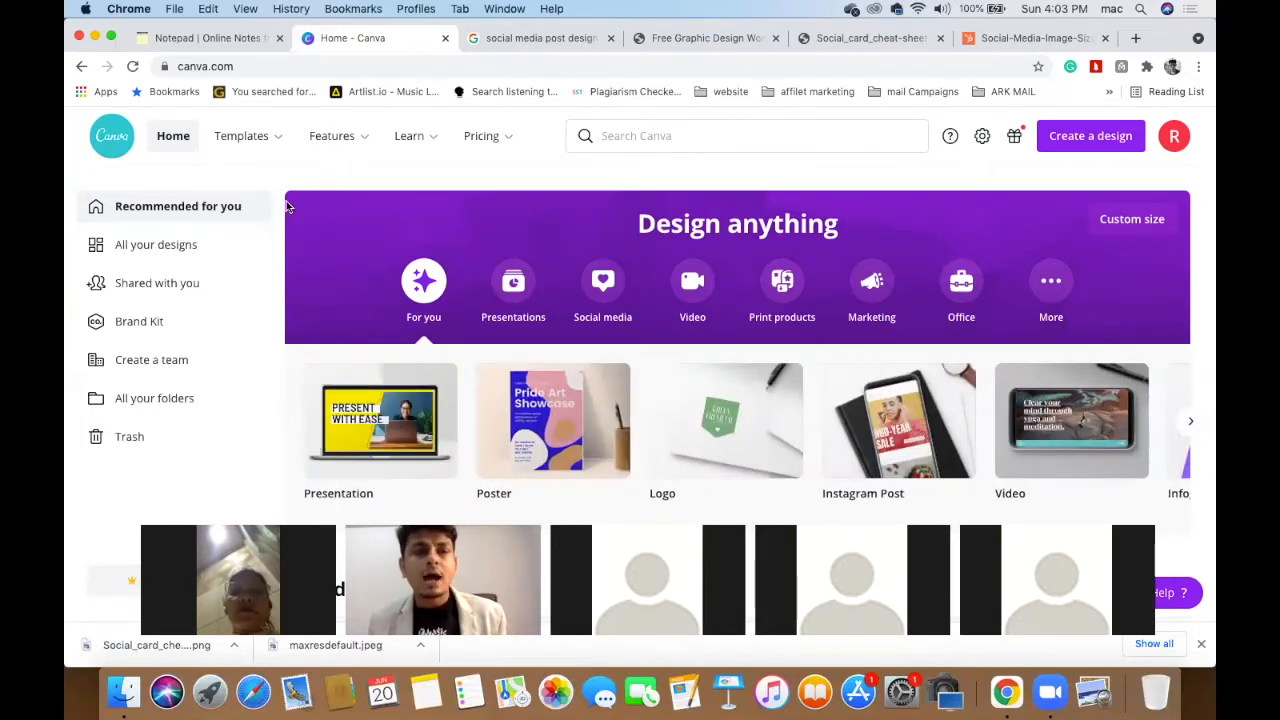
mouse_move(282, 139)
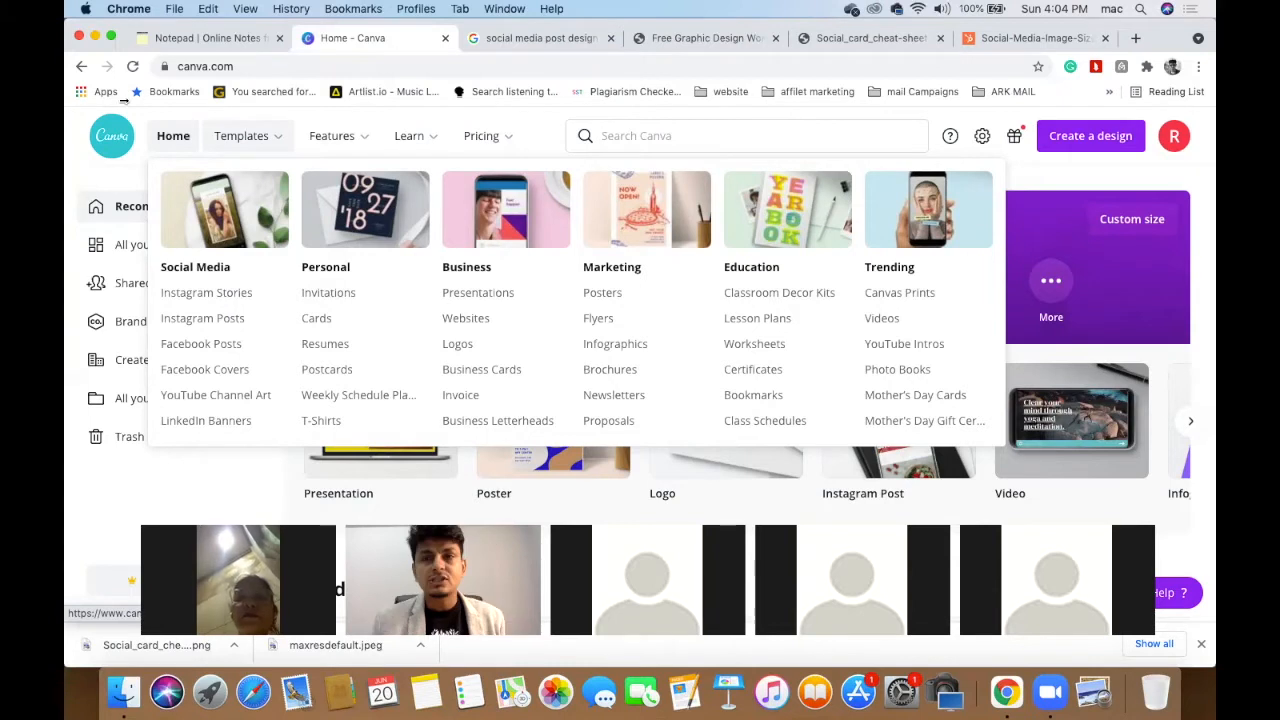
- Visit the Discover Templates page, then go back to the Canva home page
left_click(132, 67)
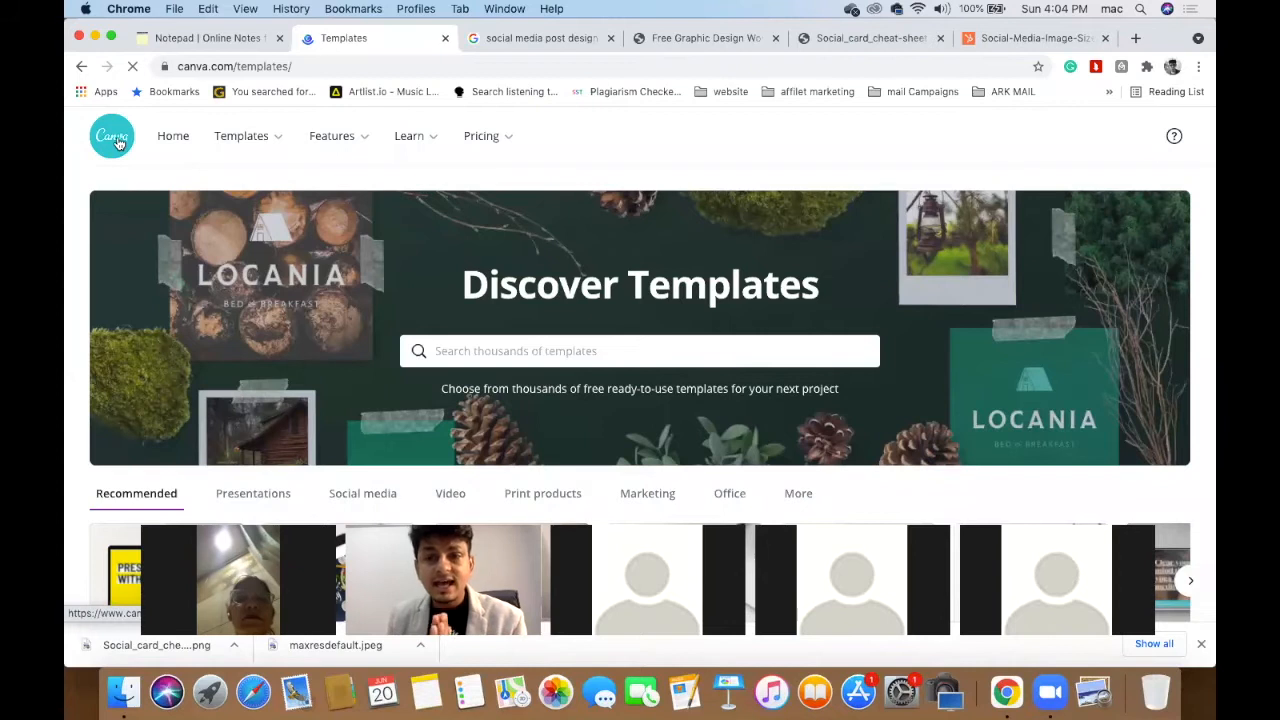
left_click(117, 143)
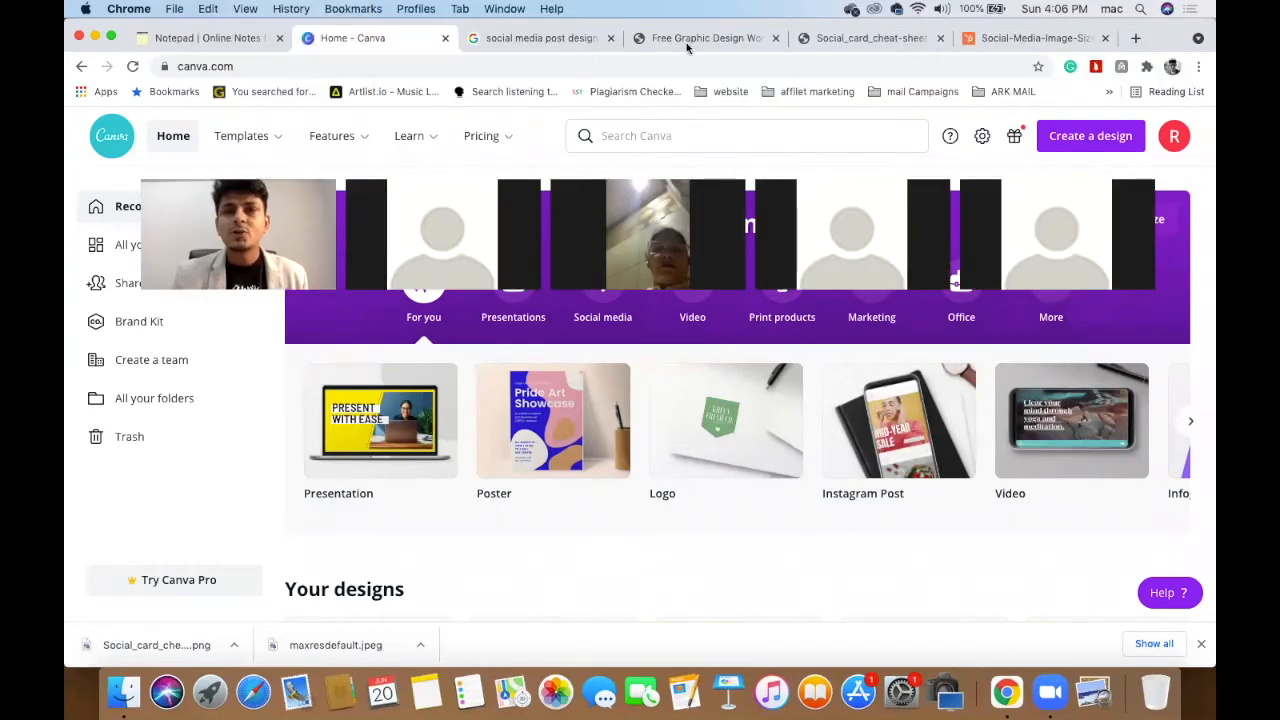
left_click(686, 42)
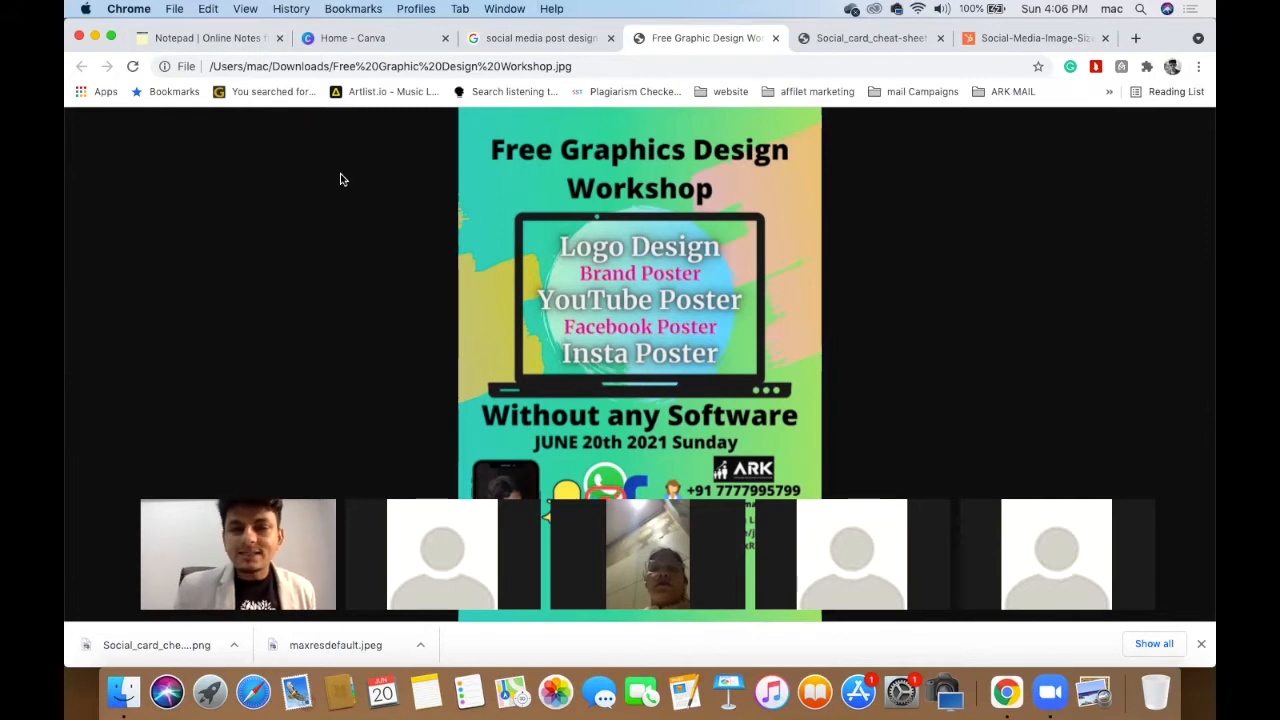
left_click(368, 39)
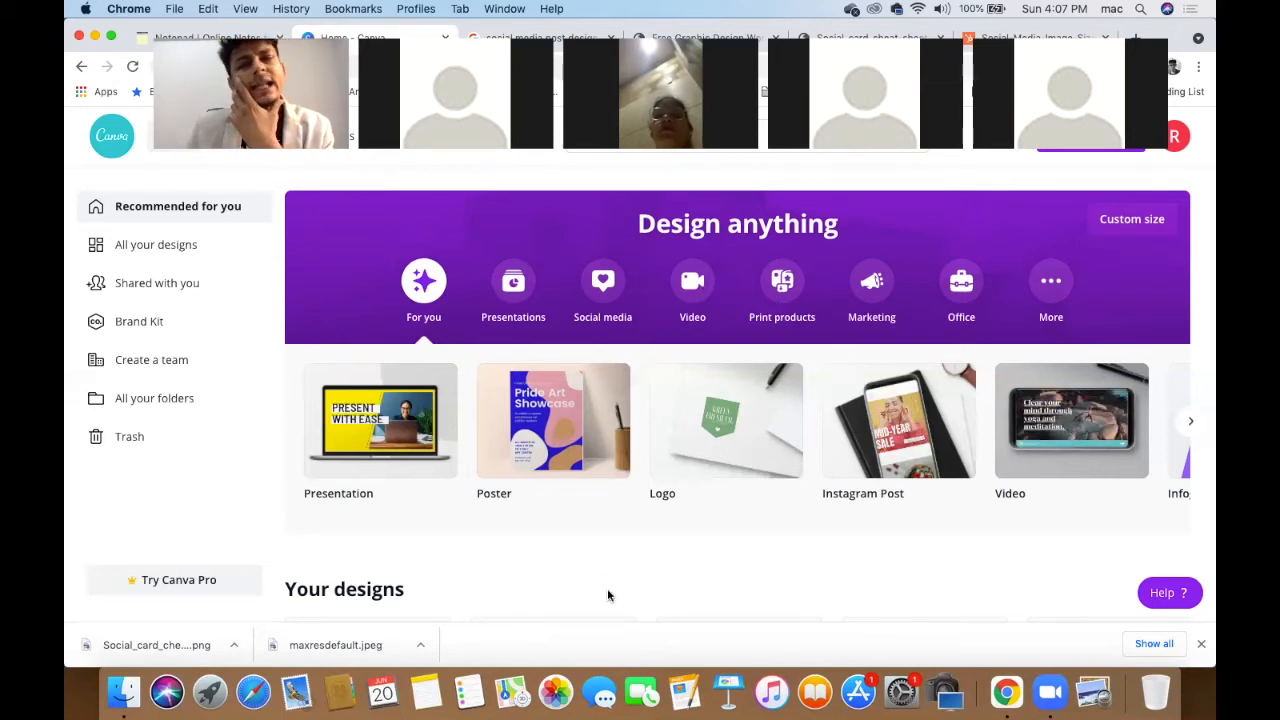
scroll(608, 594, "down", 3)
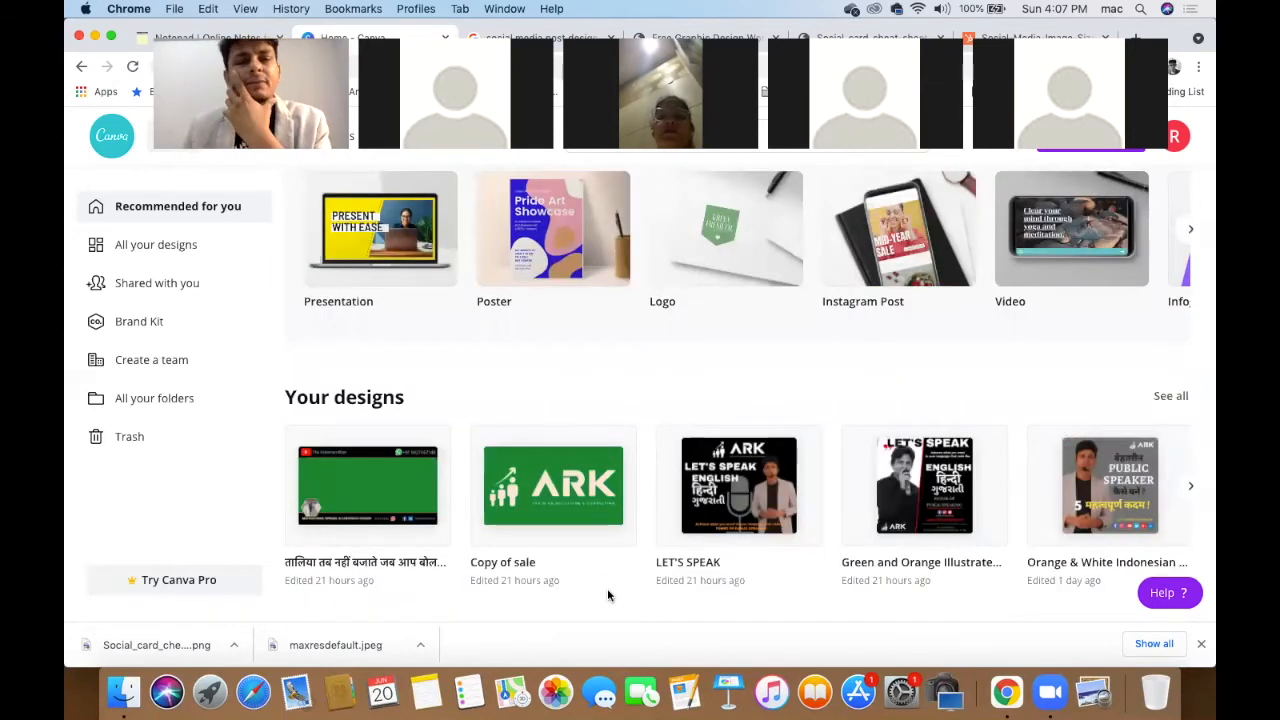
scroll(608, 594, "down", 3)
scroll(608, 595, "down", 3)
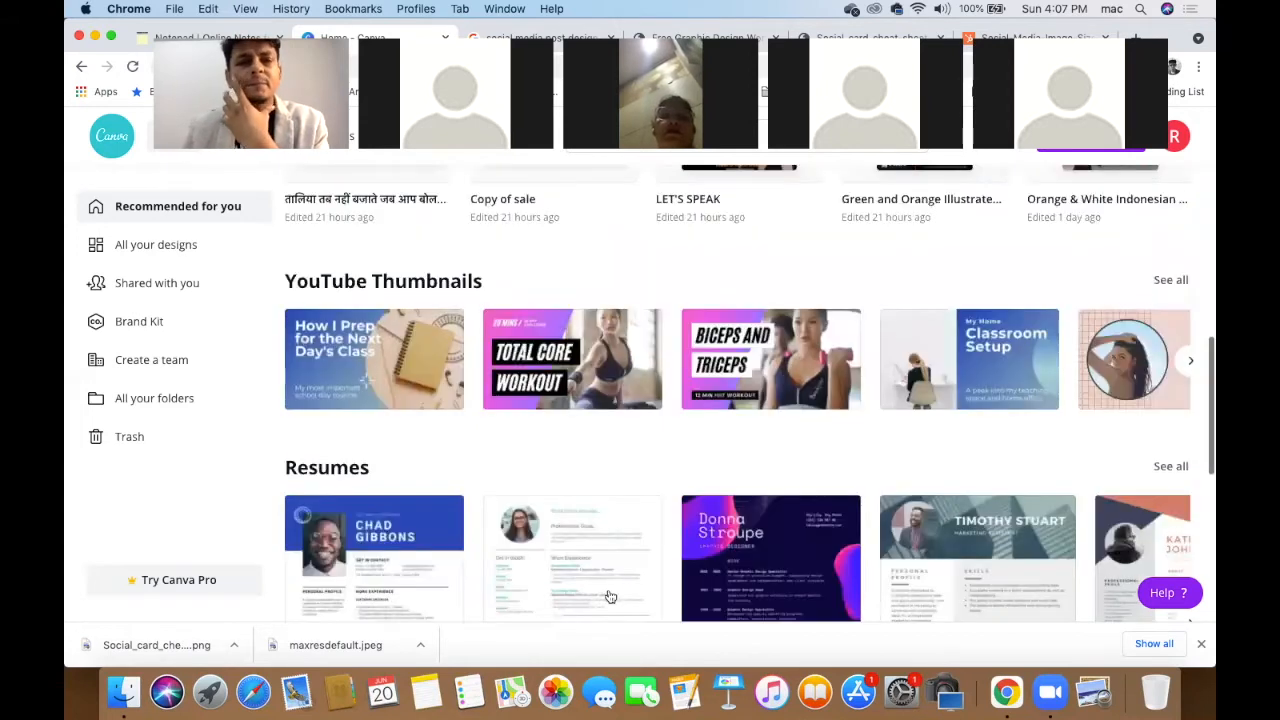
scroll(608, 594, "down", 3)
scroll(608, 594, "down", 3)
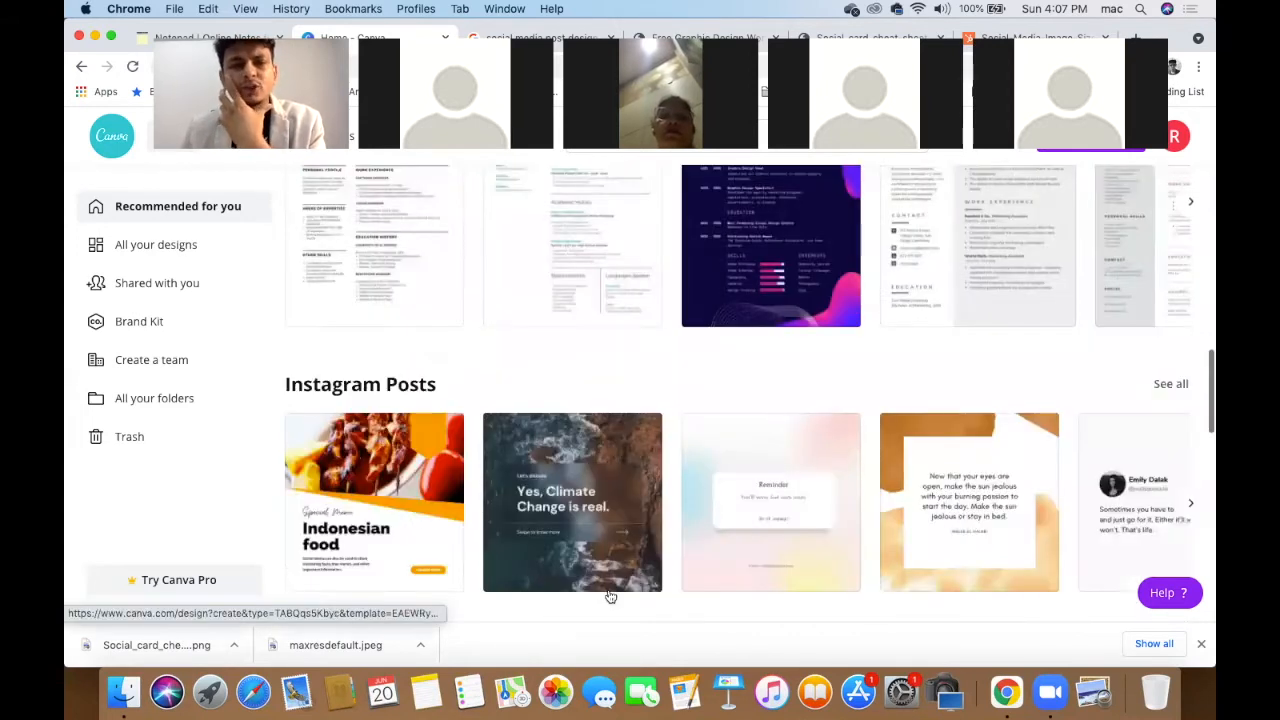
scroll(607, 594, "up", 3)
scroll(607, 594, "up", 3)
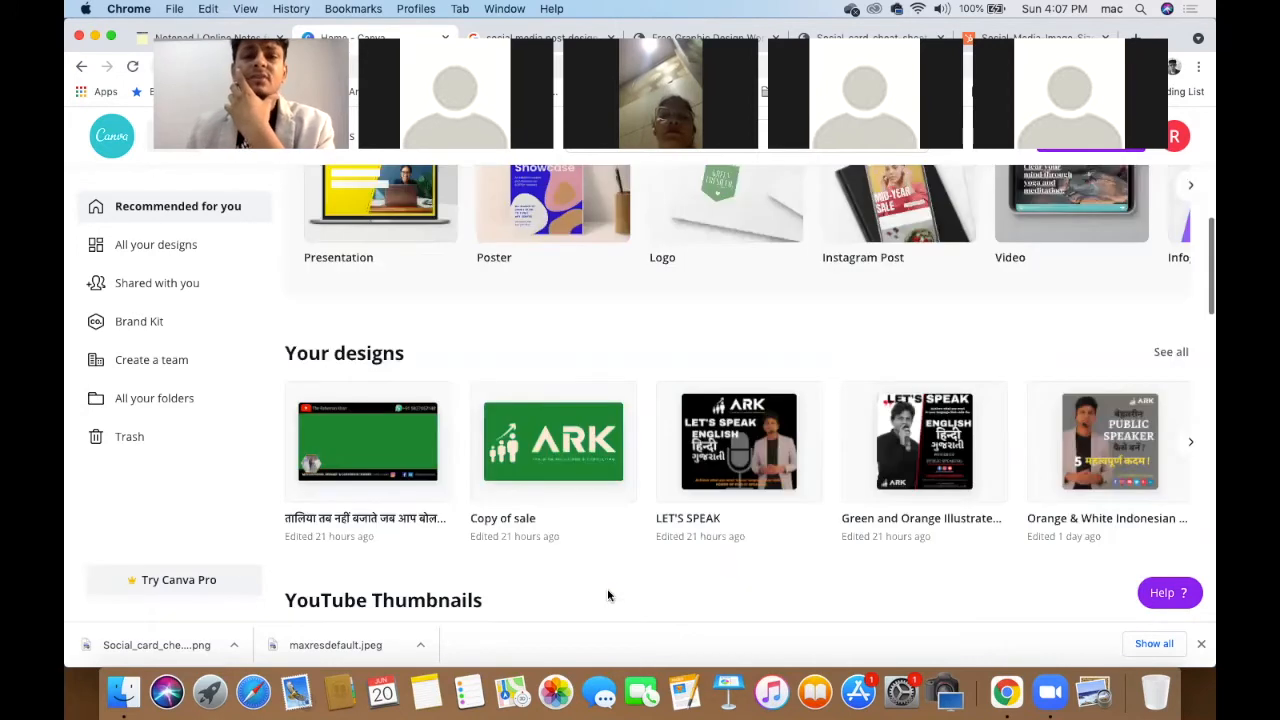
scroll(610, 597, "down", 3)
scroll(610, 597, "down", 2)
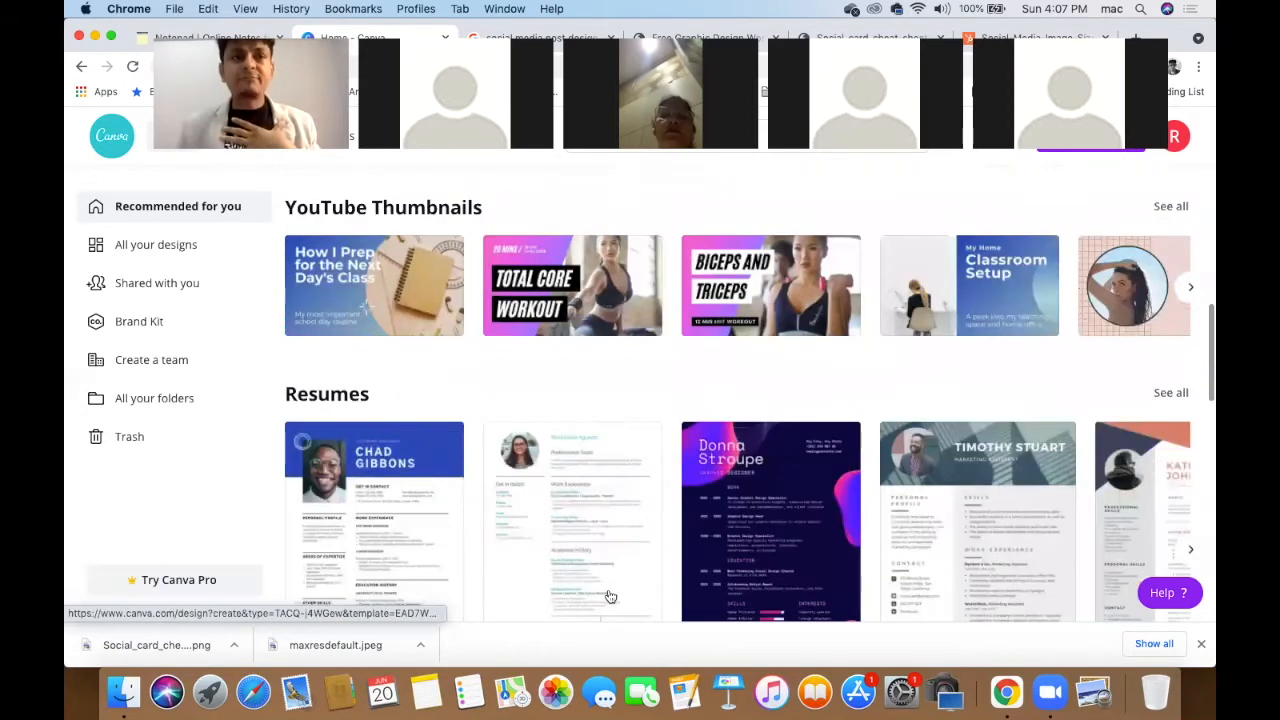
scroll(610, 597, "down", 2)
scroll(610, 597, "down", 4)
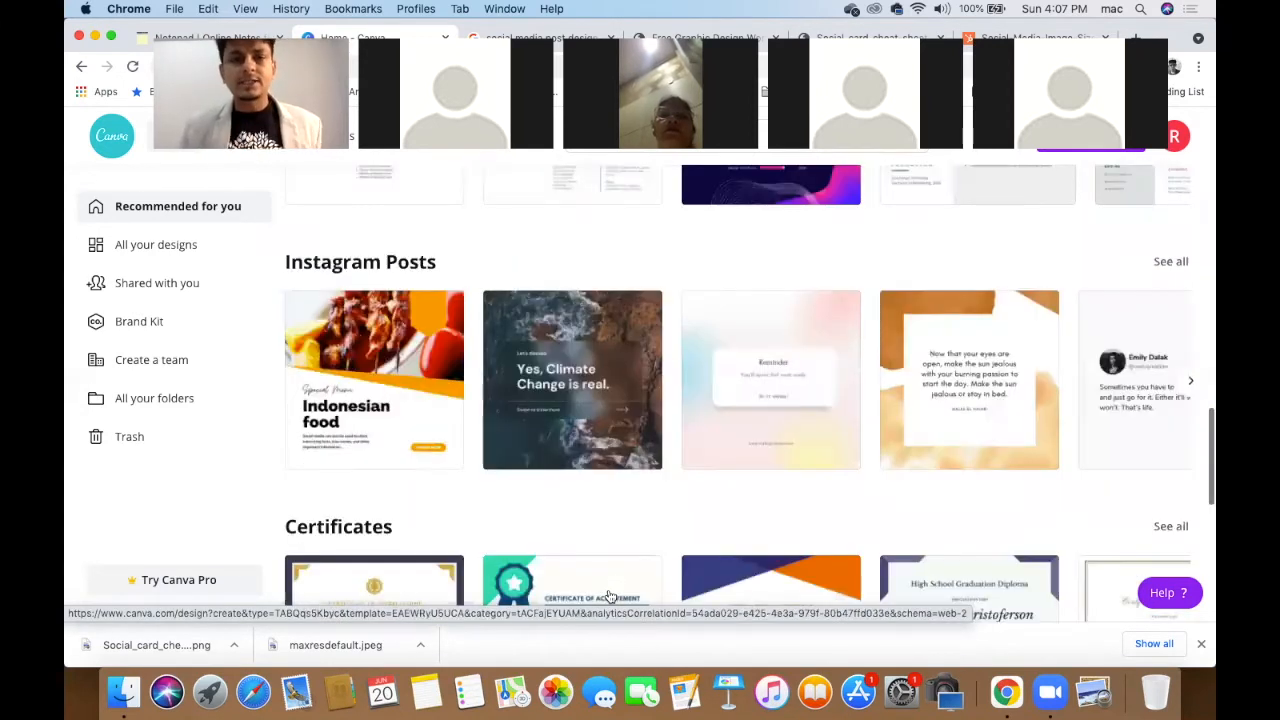
scroll(610, 597, "down", 5)
scroll(607, 596, "down", 4)
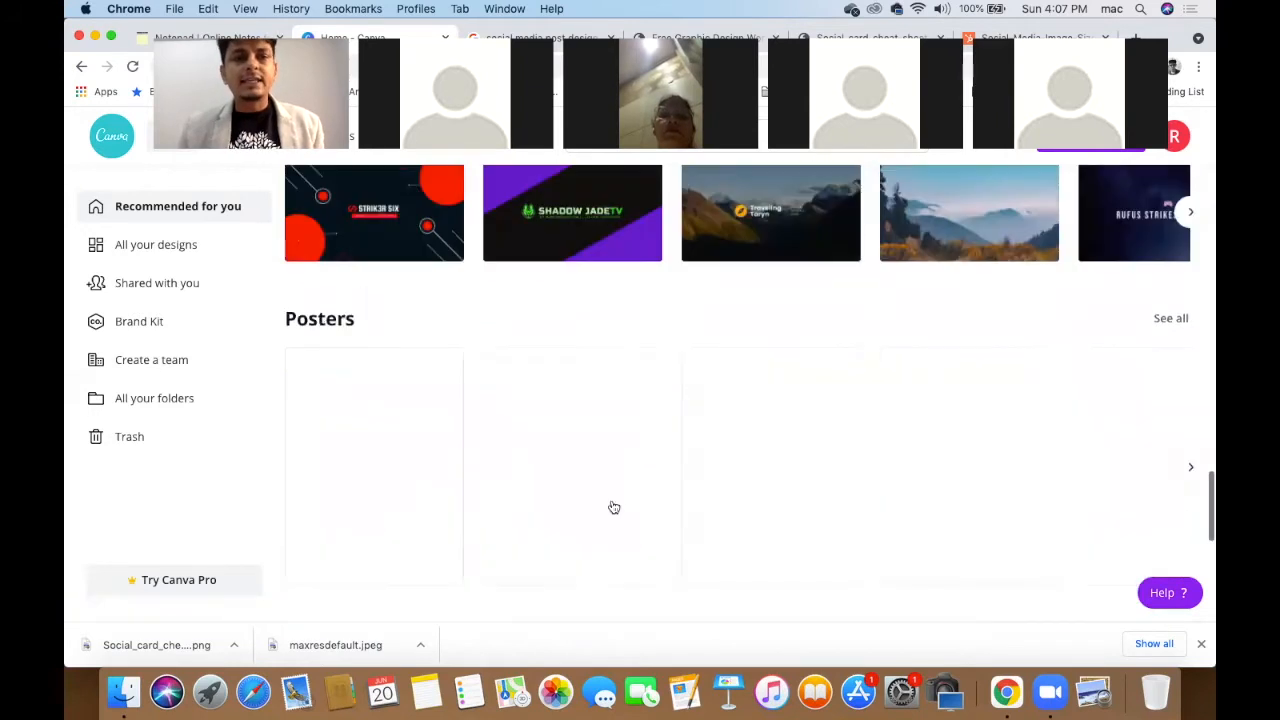
scroll(446, 313, "down", 5)
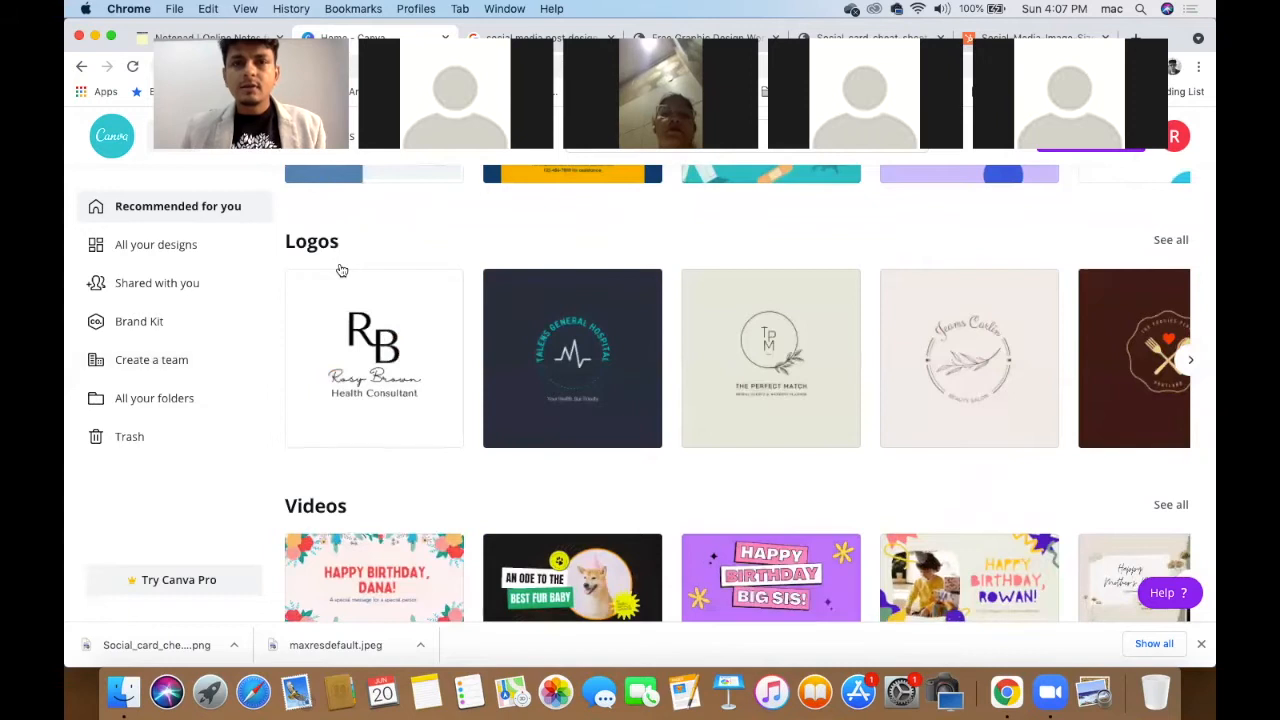
scroll(457, 360, "up", 10)
scroll(554, 452, "down", 1)
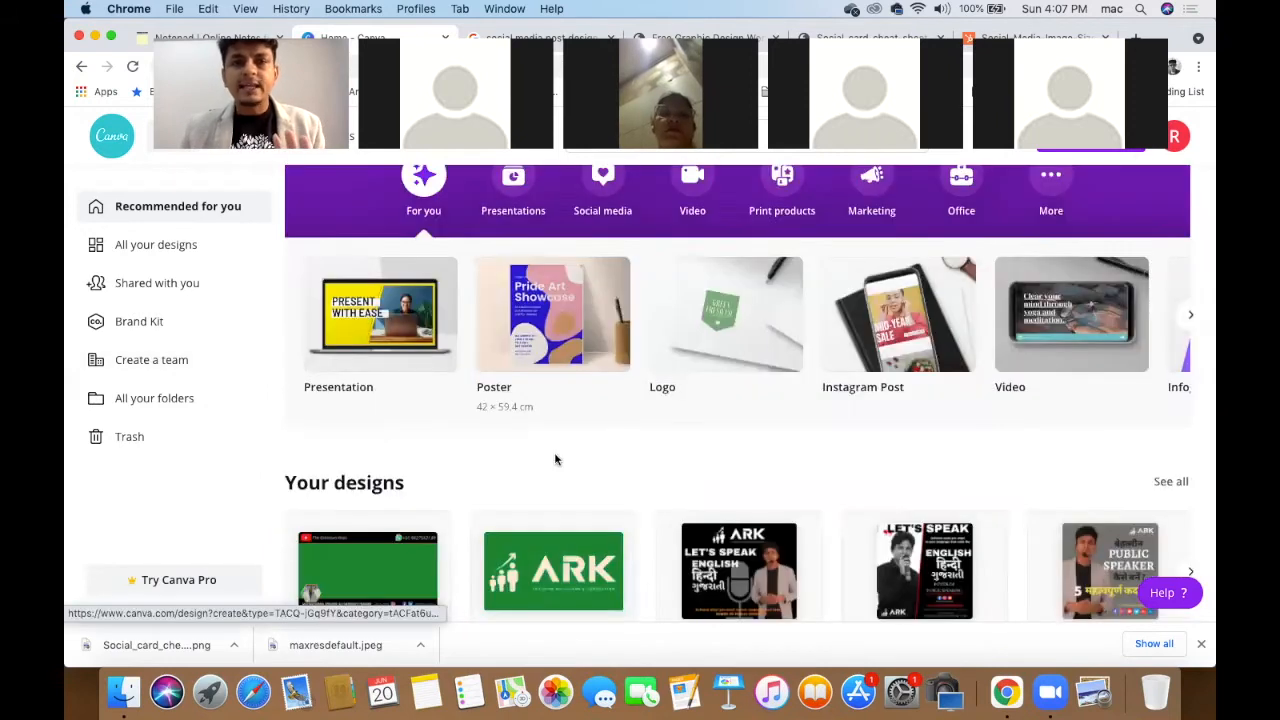
scroll(554, 452, "down", 5)
scroll(554, 457, "down", 4)
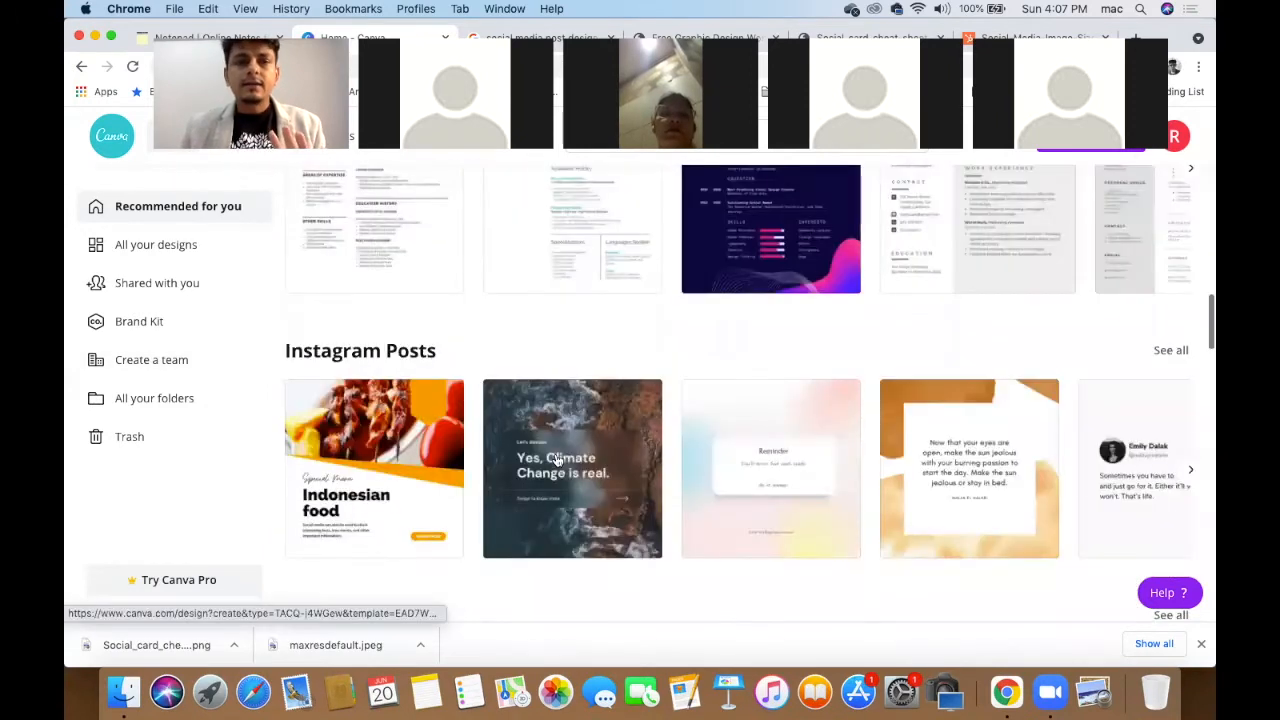
scroll(557, 458, "down", 3)
scroll(557, 458, "down", 7)
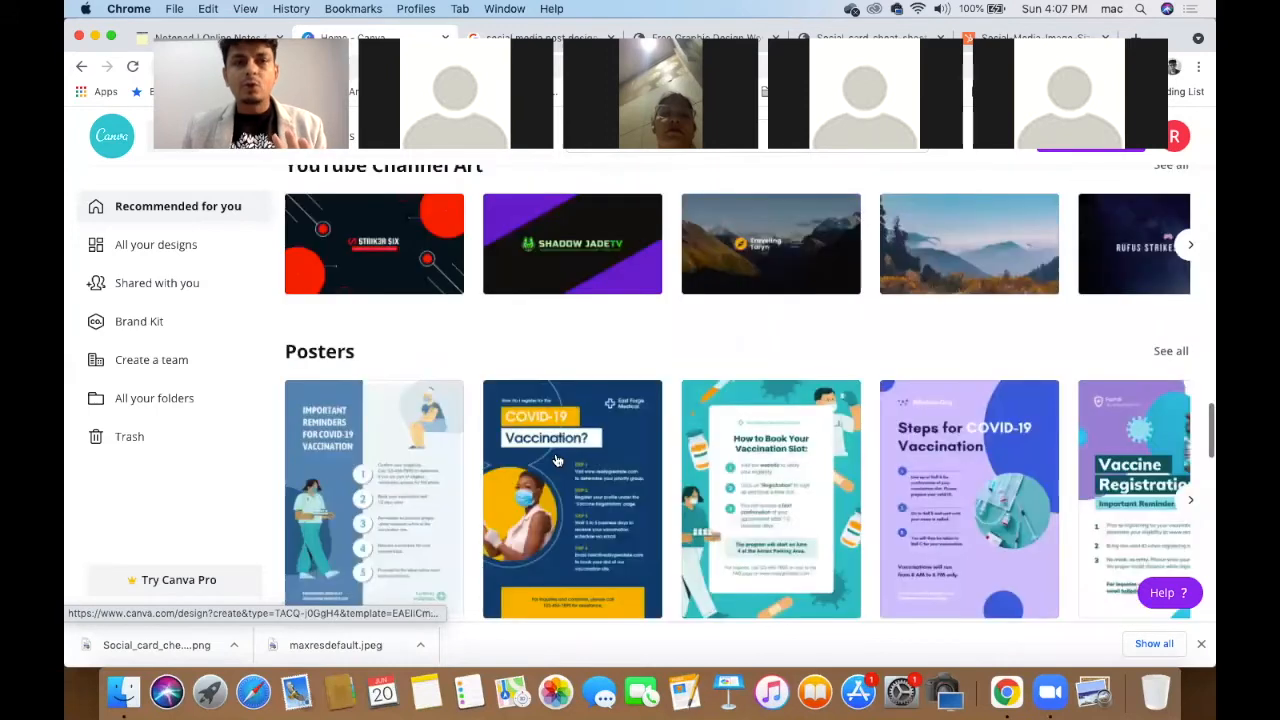
scroll(557, 458, "down", 3)
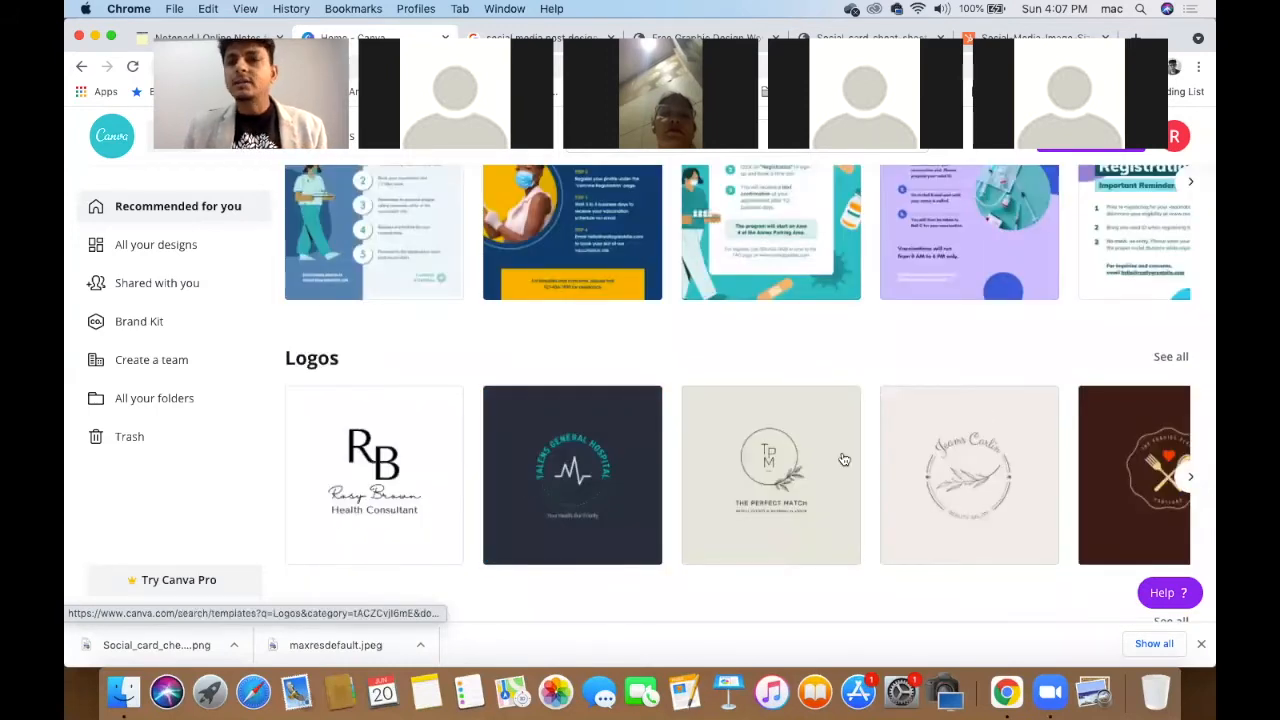
scroll(810, 358, "up", 3)
scroll(810, 358, "up", 10)
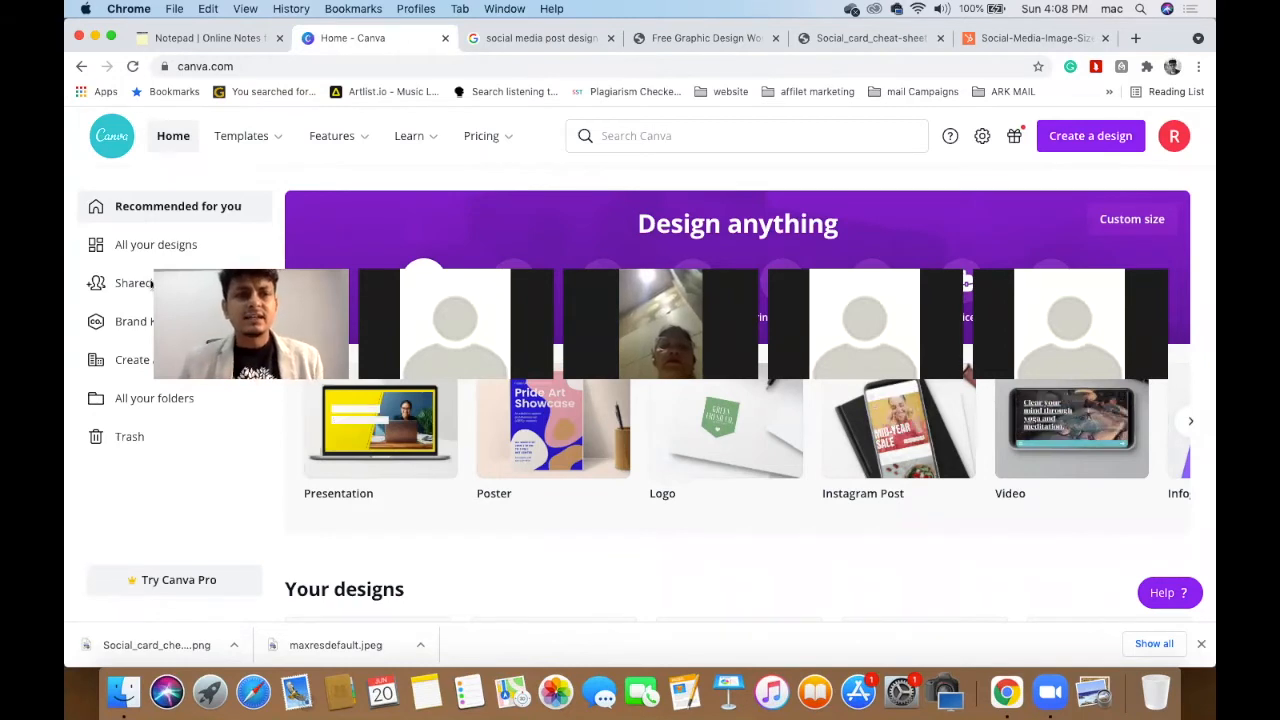
scroll(494, 508, "down", 10)
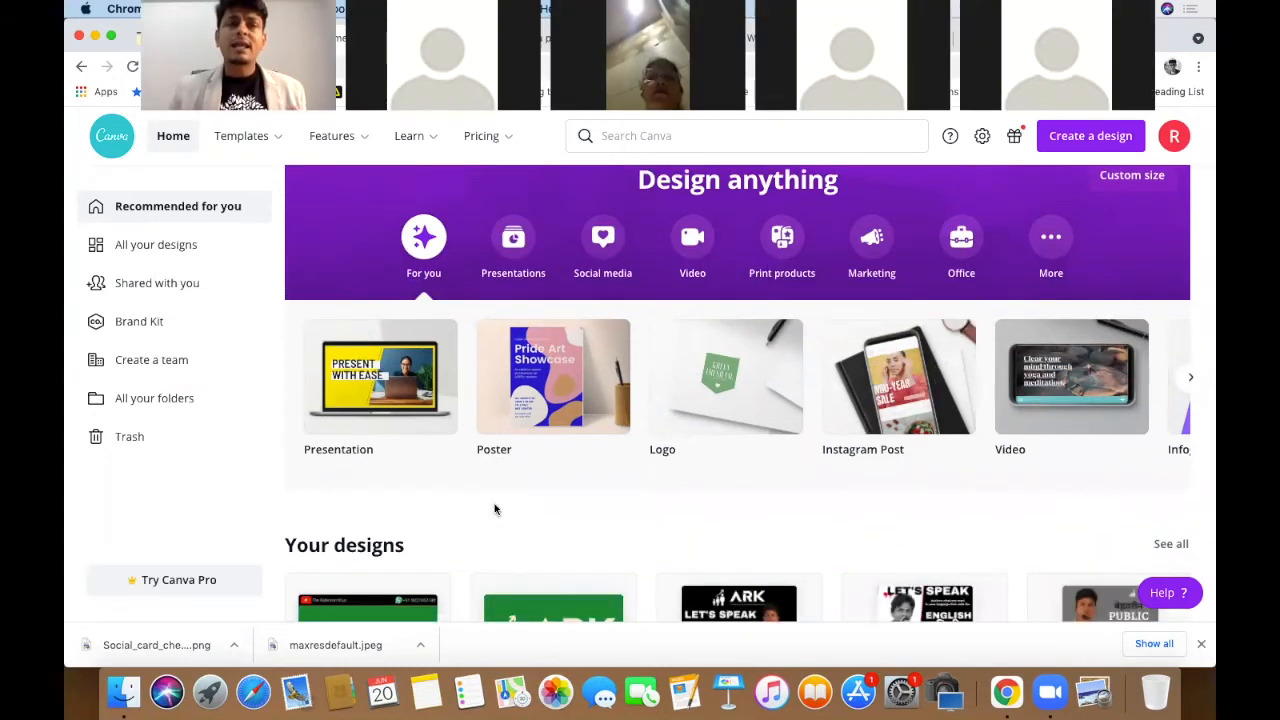
scroll(494, 508, "down", 10)
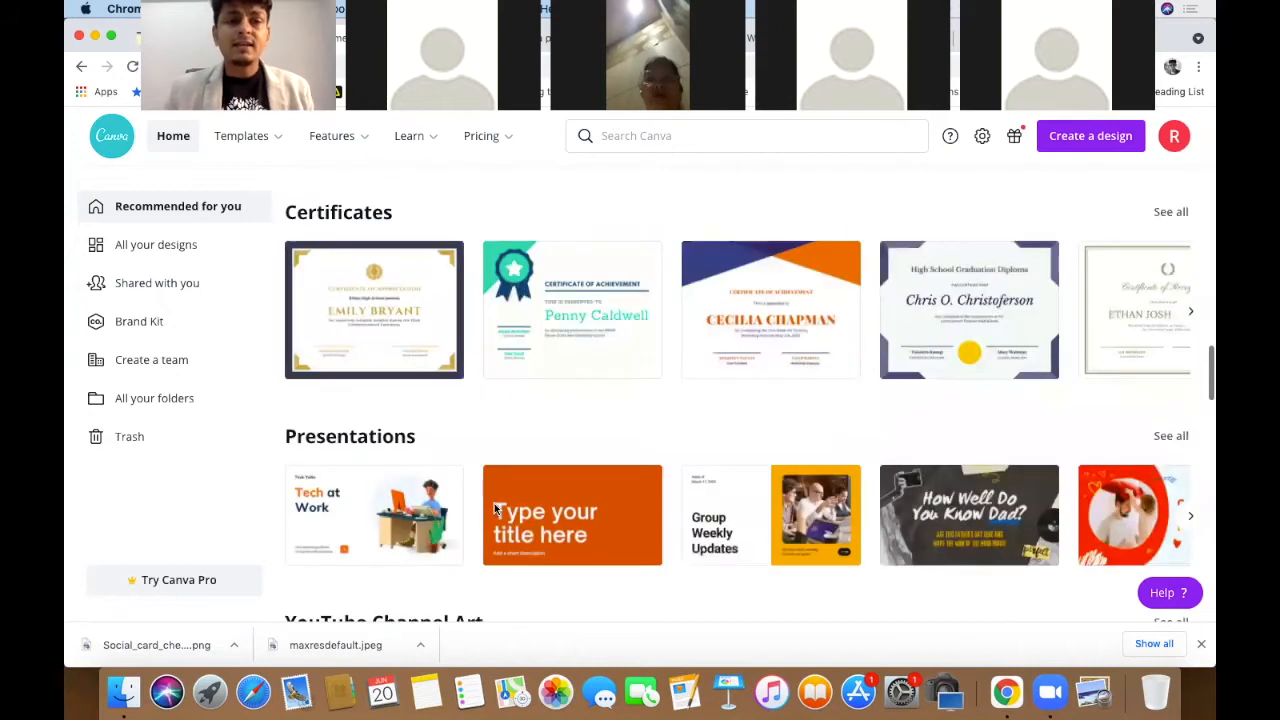
scroll(494, 508, "down", 2)
scroll(494, 508, "down", 5)
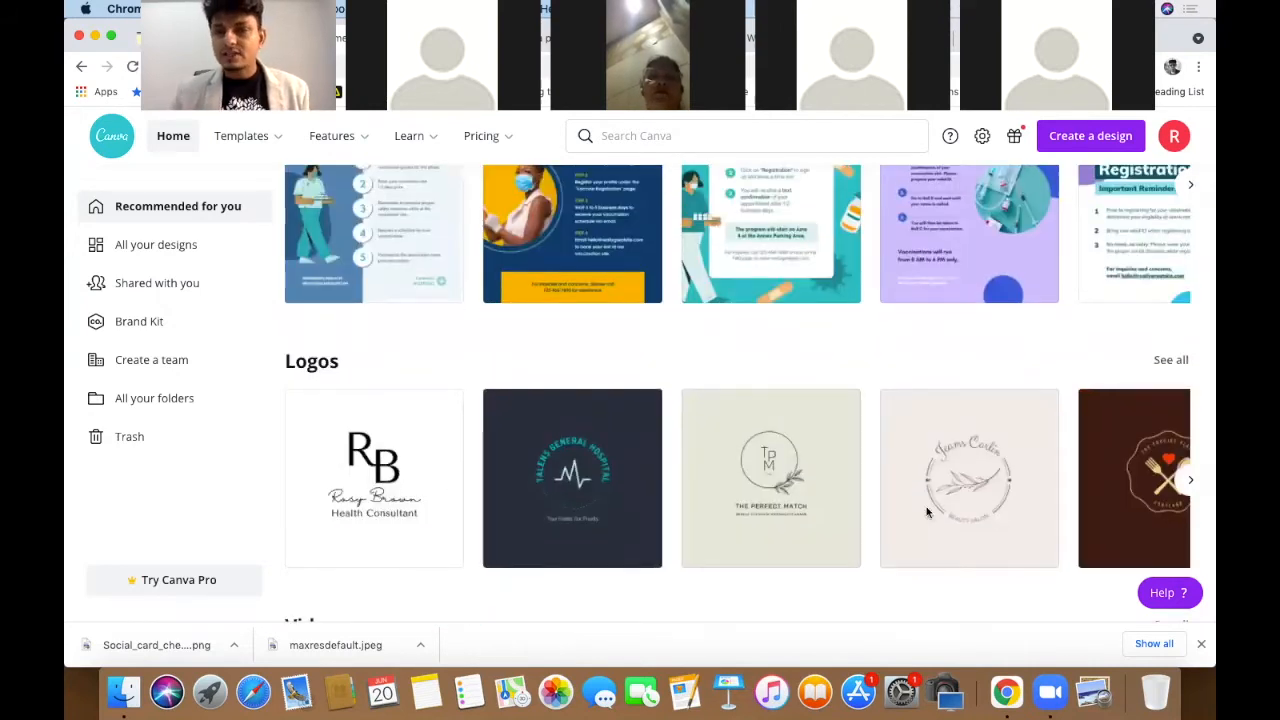
left_click(1190, 480)
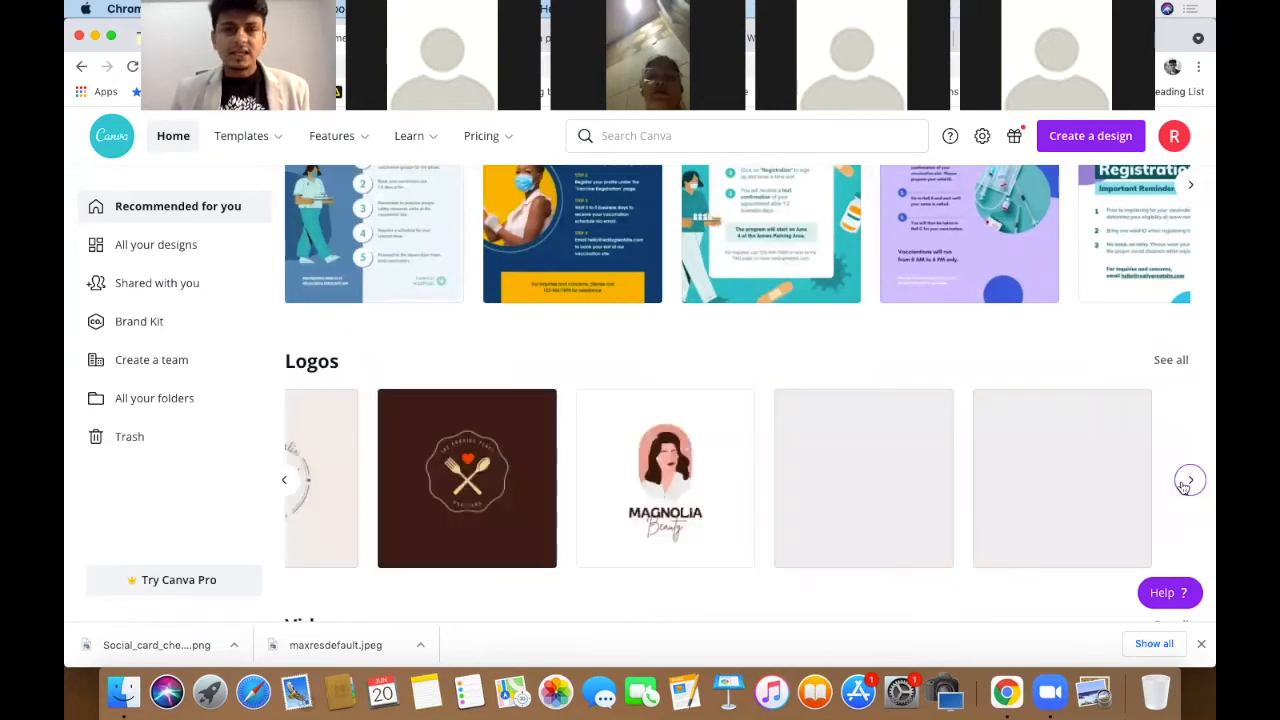
scroll(800, 540, "right", 2)
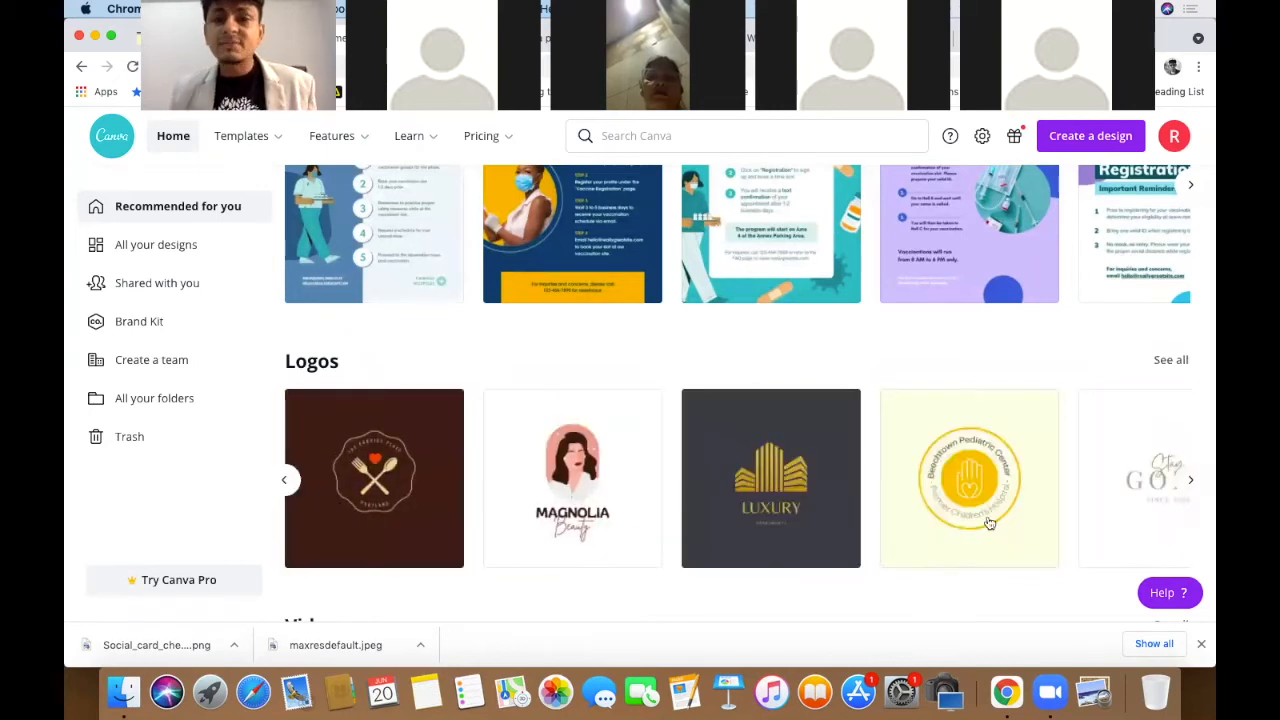
left_click(1192, 482)
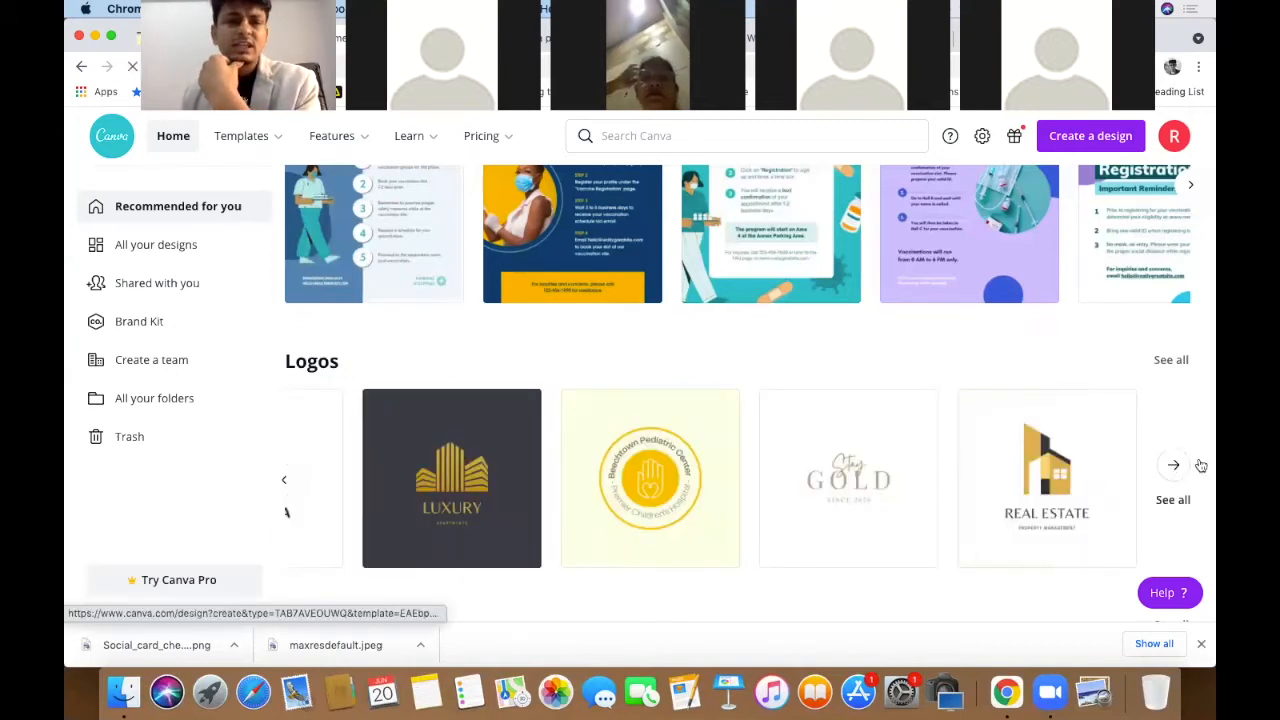
left_click(686, 525)
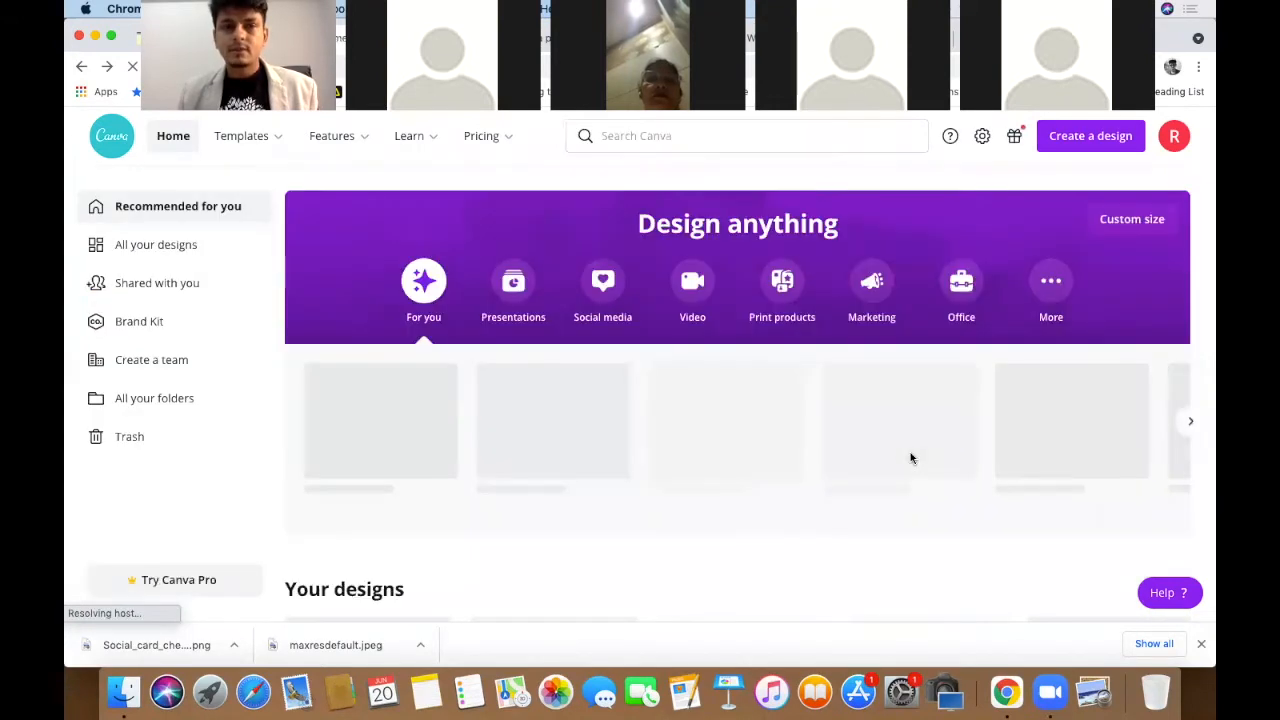
scroll(910, 458, "down", 5)
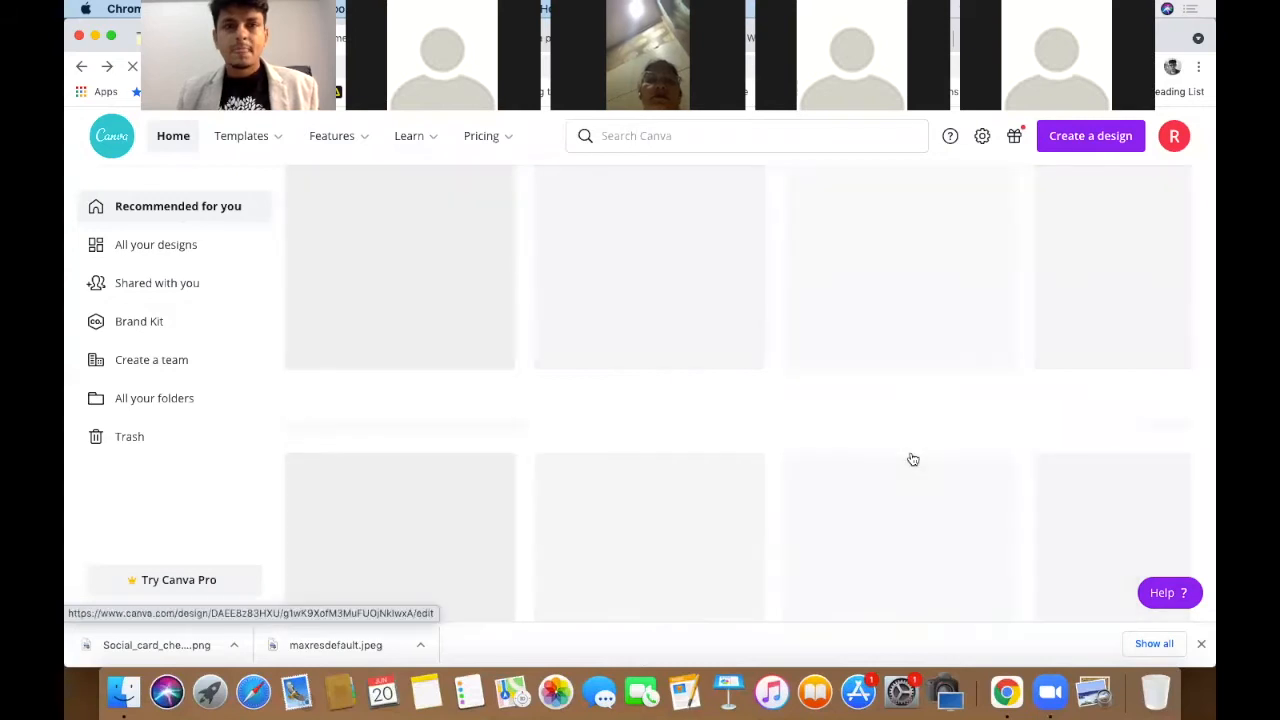
scroll(912, 459, "down", 2)
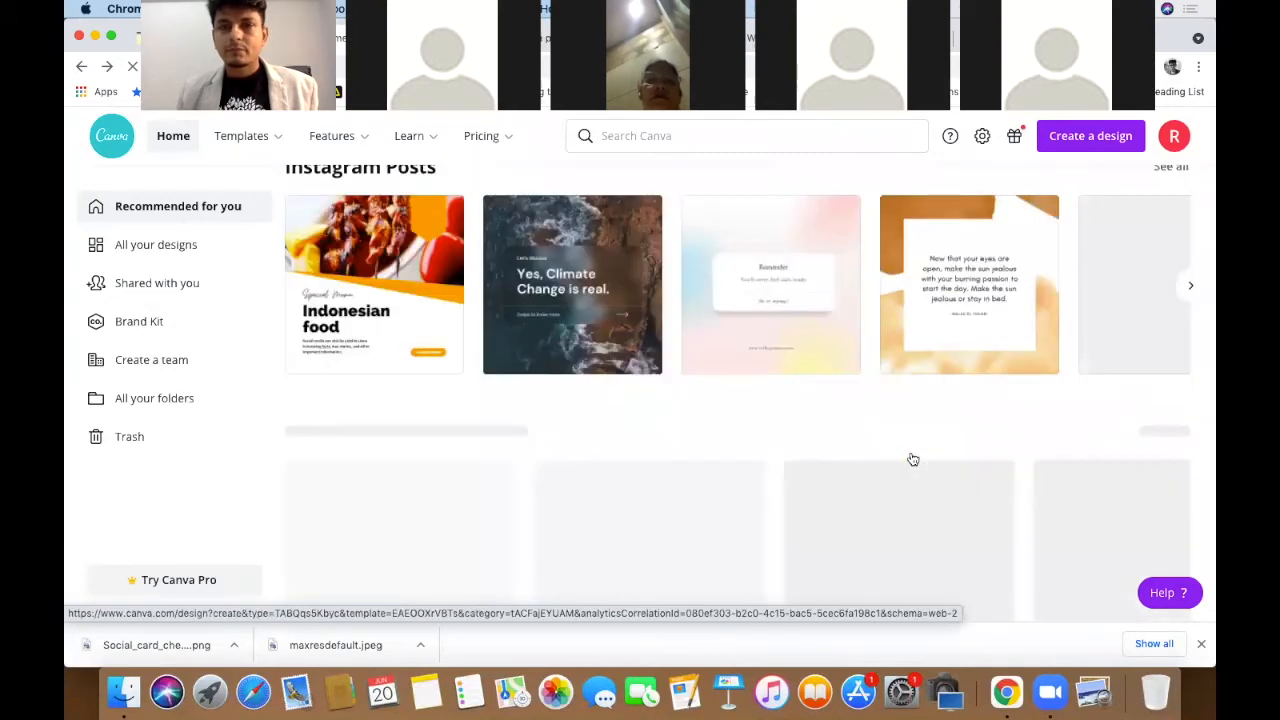
scroll(912, 459, "up", 1)
scroll(910, 457, "down", 3)
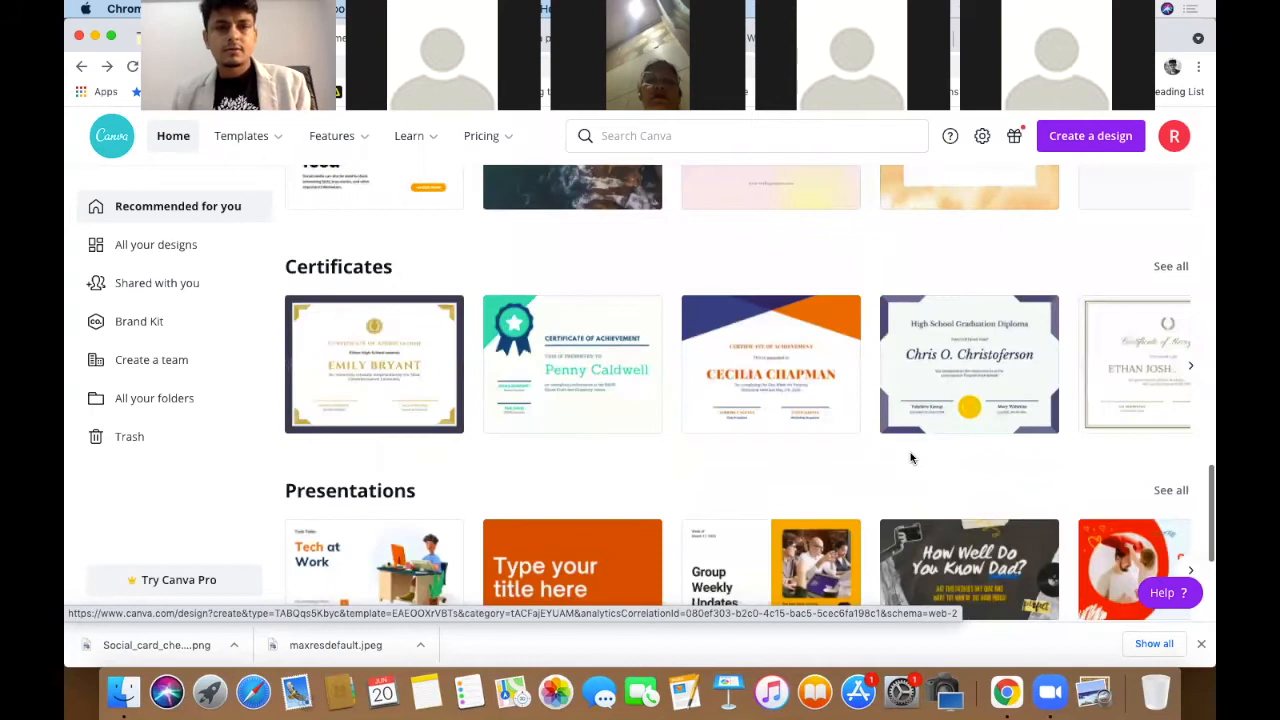
scroll(910, 458, "down", 1)
scroll(911, 459, "down", 2)
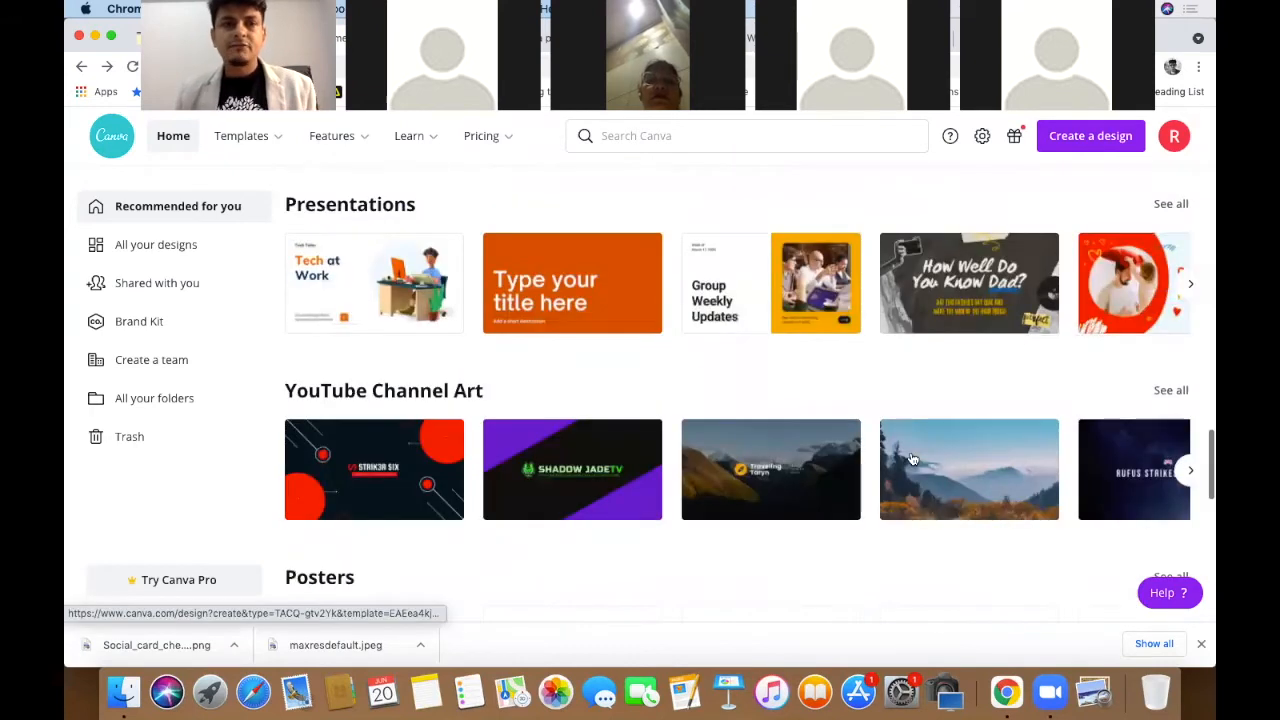
scroll(911, 459, "down", 3)
scroll(910, 458, "down", 4)
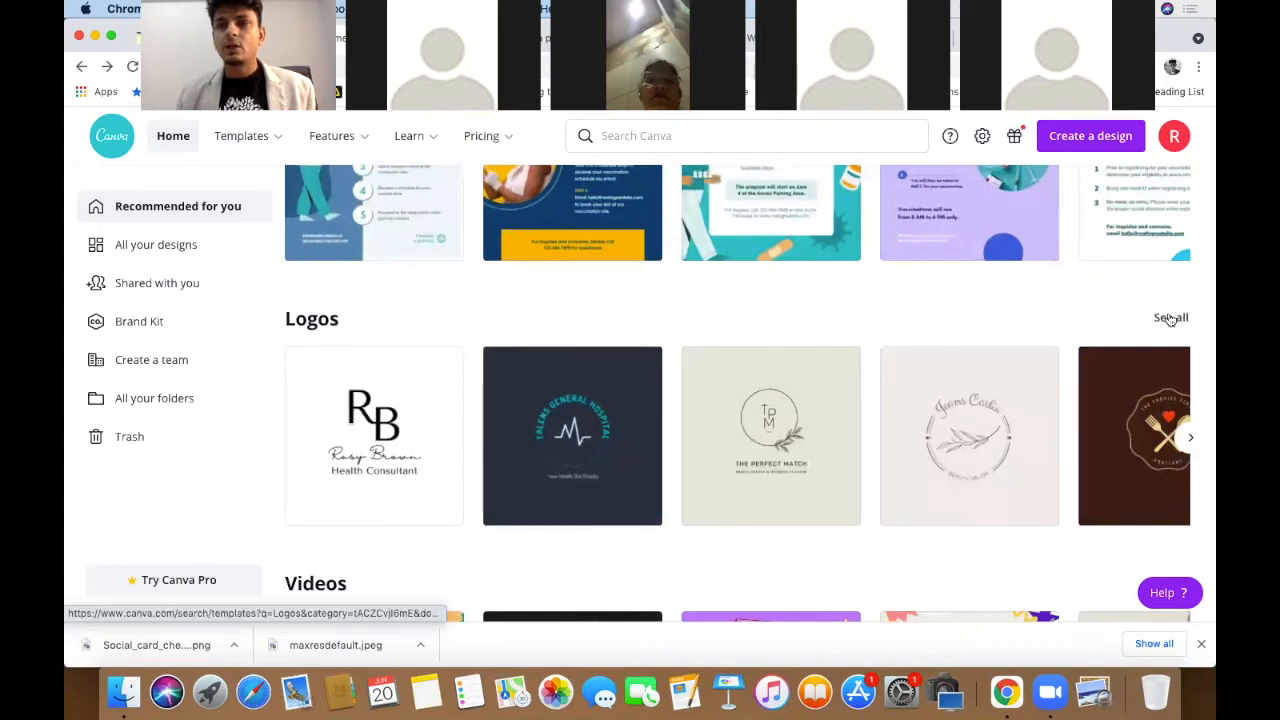
- Show all logo templates and scroll through results like Healthy Cafe, Dognut Cafe and Nordbird
left_click(1166, 318)
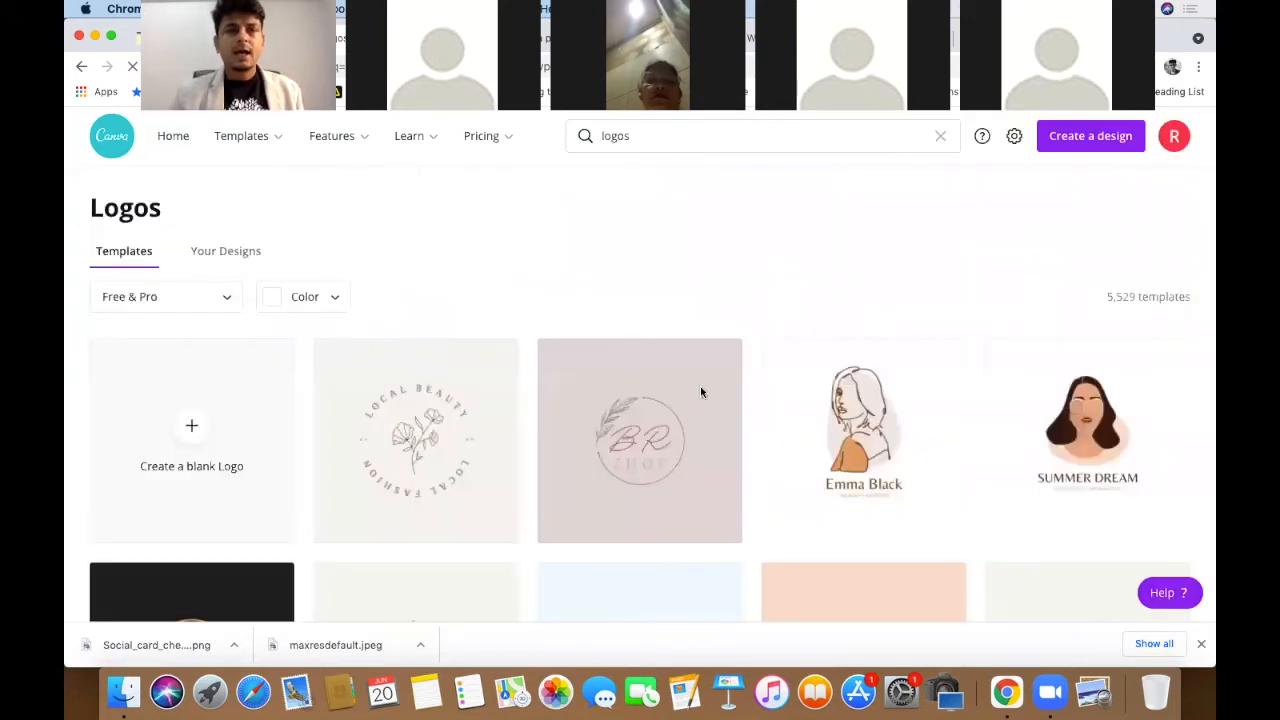
scroll(752, 422, "down", 3)
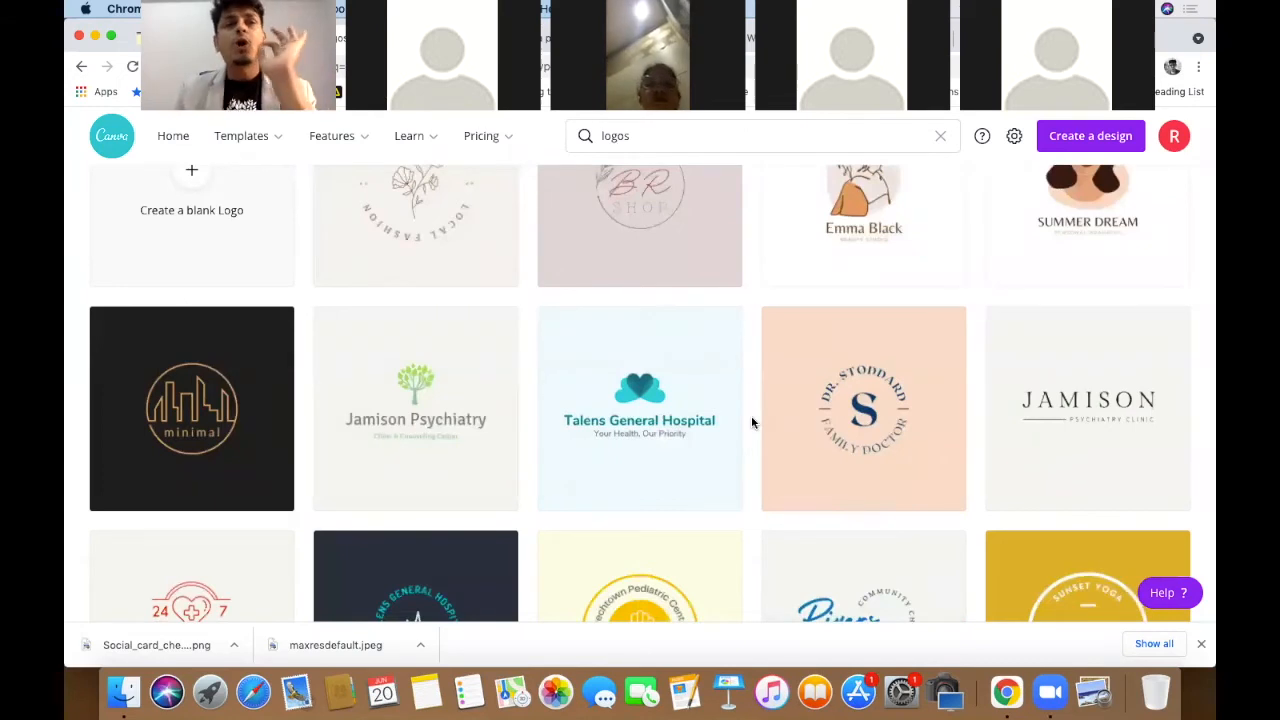
scroll(752, 422, "down", 3)
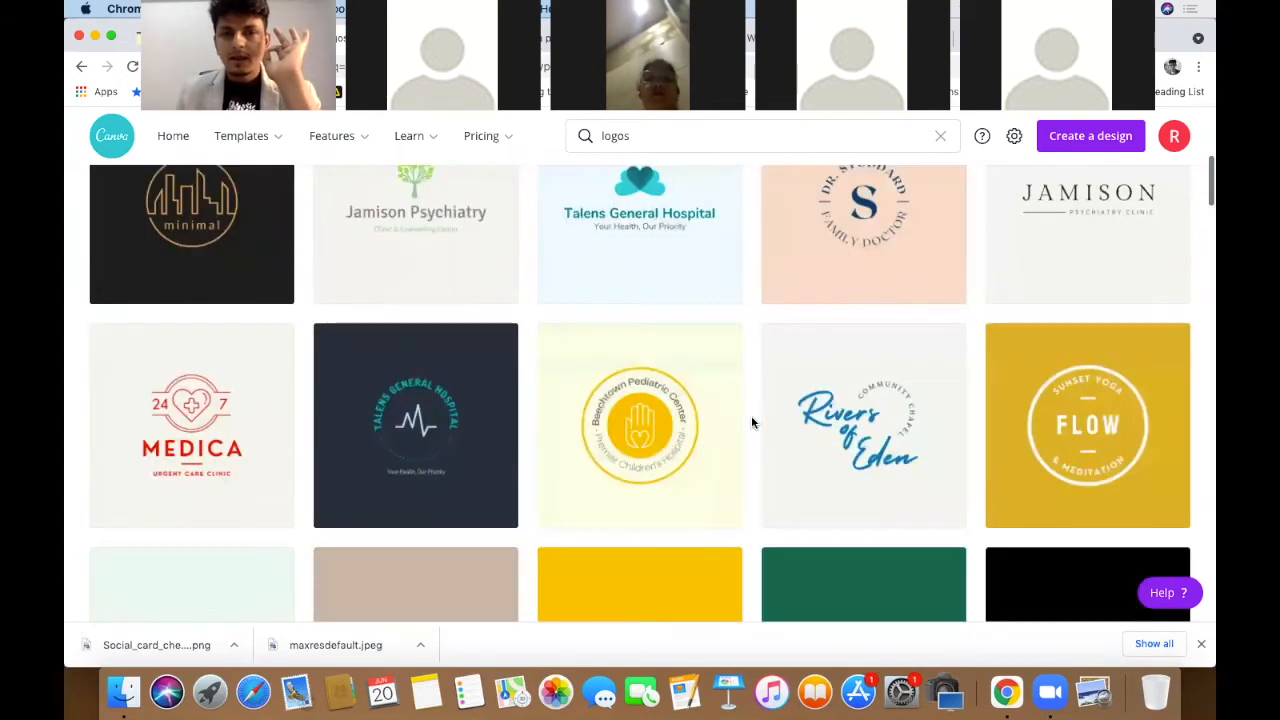
scroll(758, 430, "down", 1)
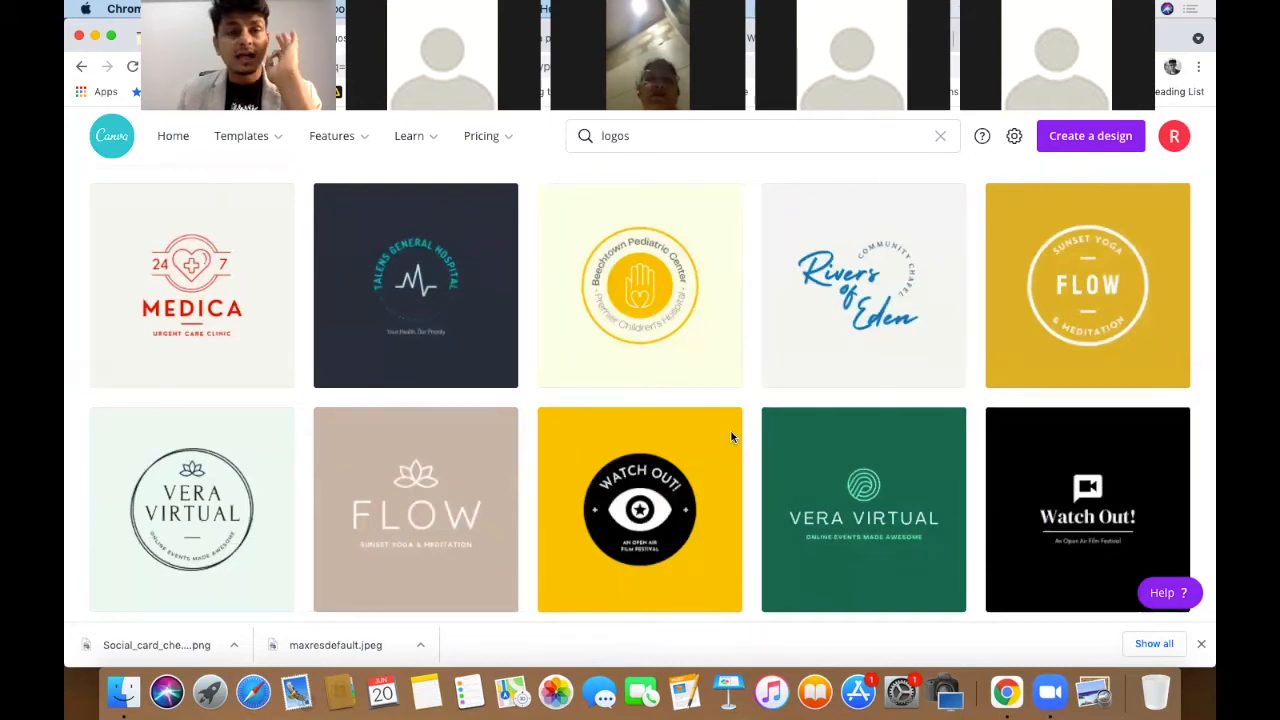
scroll(731, 437, "down", 3)
scroll(731, 437, "down", 1)
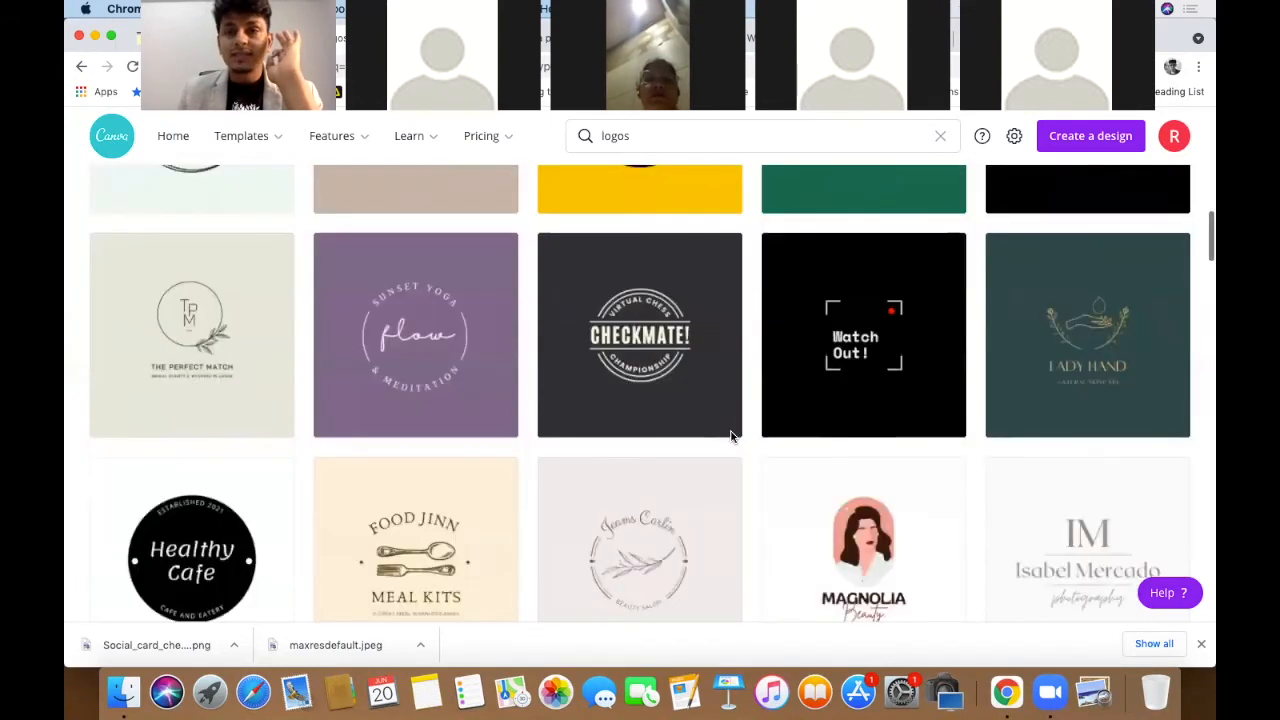
scroll(731, 437, "up", 2)
scroll(731, 437, "down", 2)
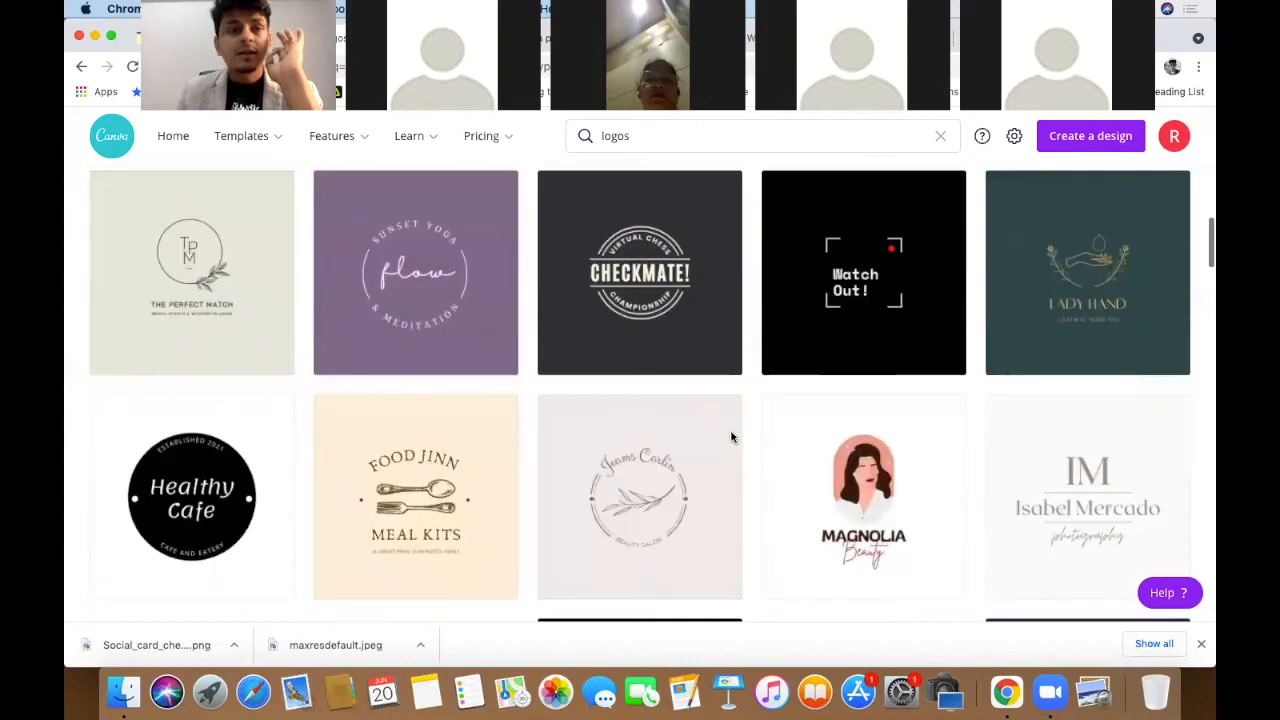
scroll(731, 437, "down", 1)
scroll(731, 437, "down", 2)
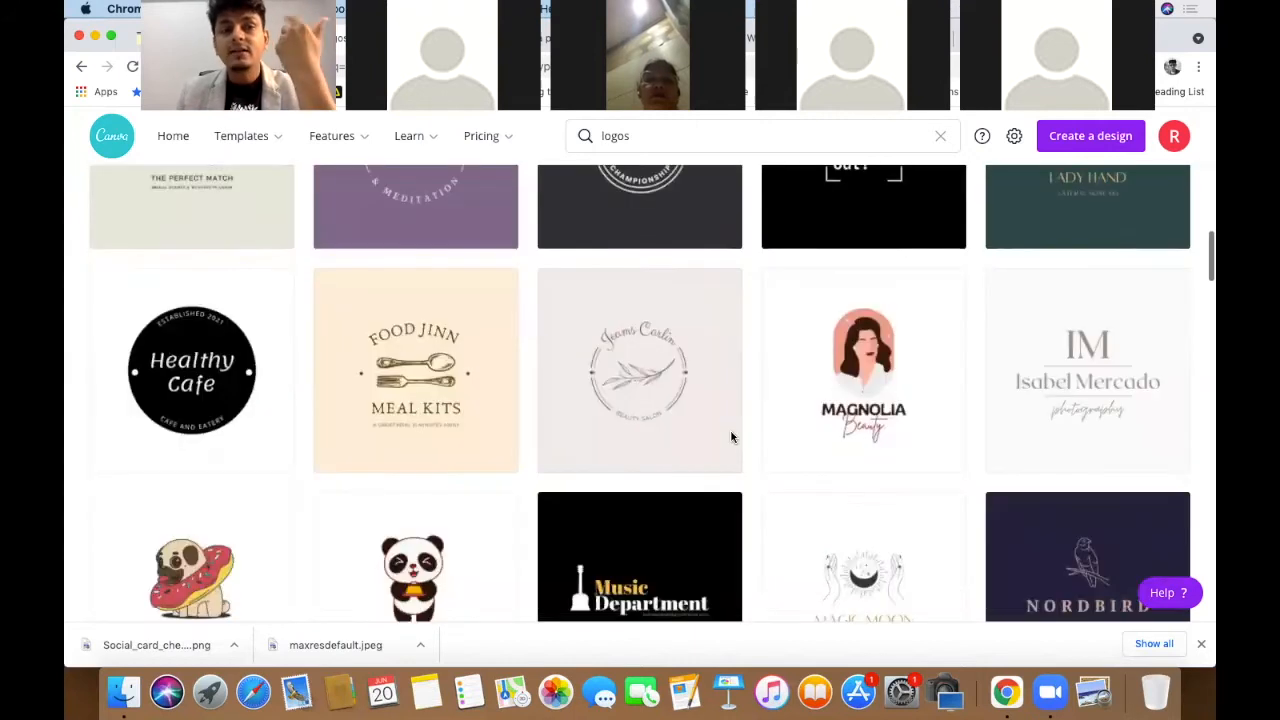
scroll(731, 437, "down", 1)
scroll(731, 437, "down", 2)
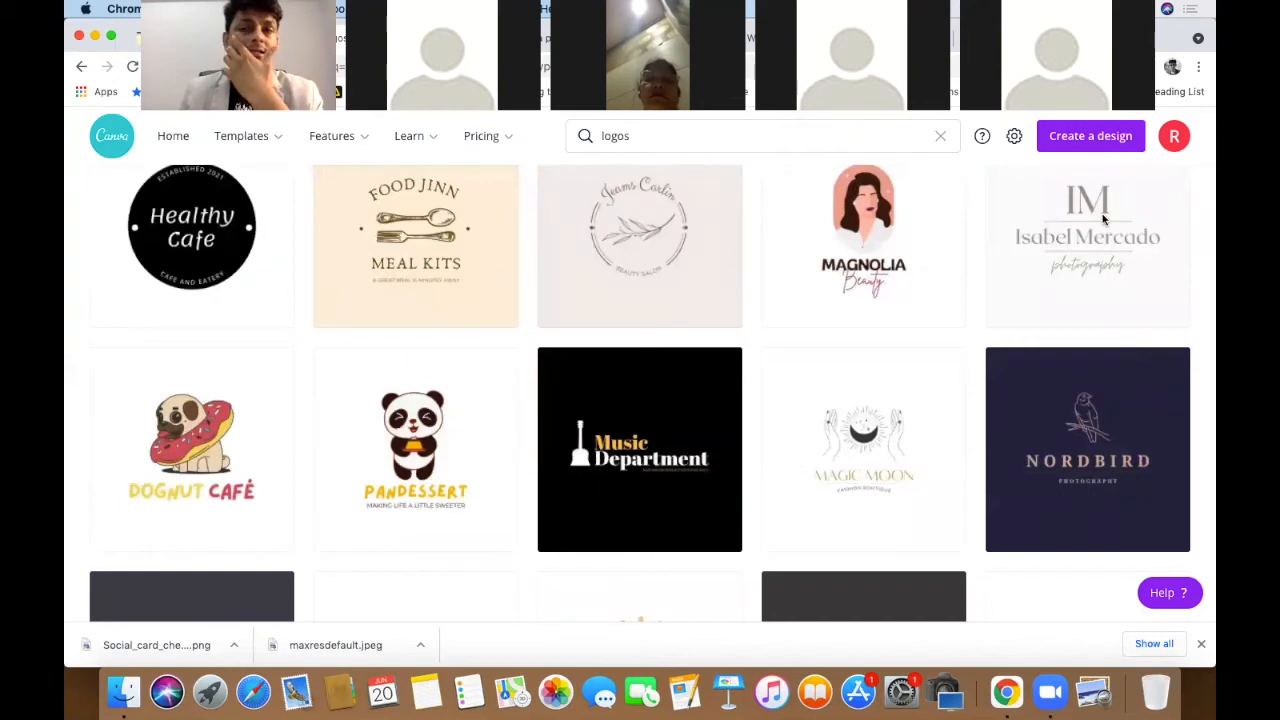
- Open the Minimal and Bold Monogram Logo template and change its IM monogram to NV
left_click(1104, 219)
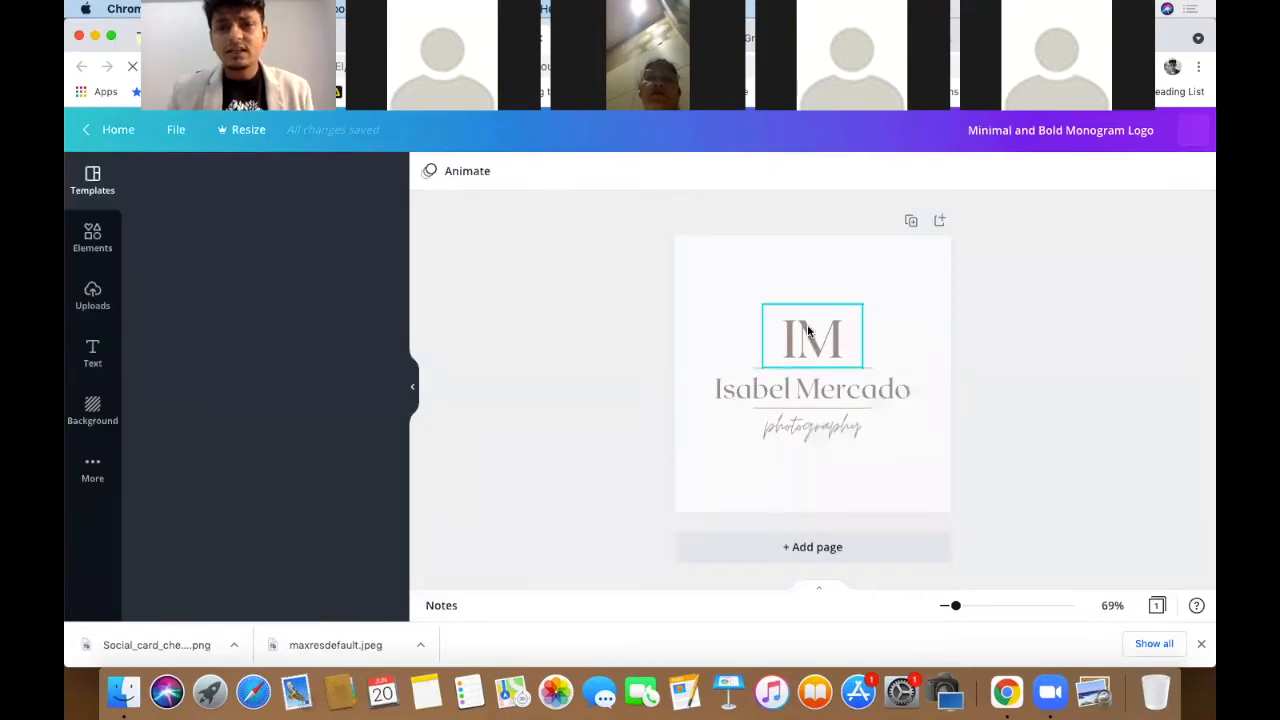
double_click(806, 327)
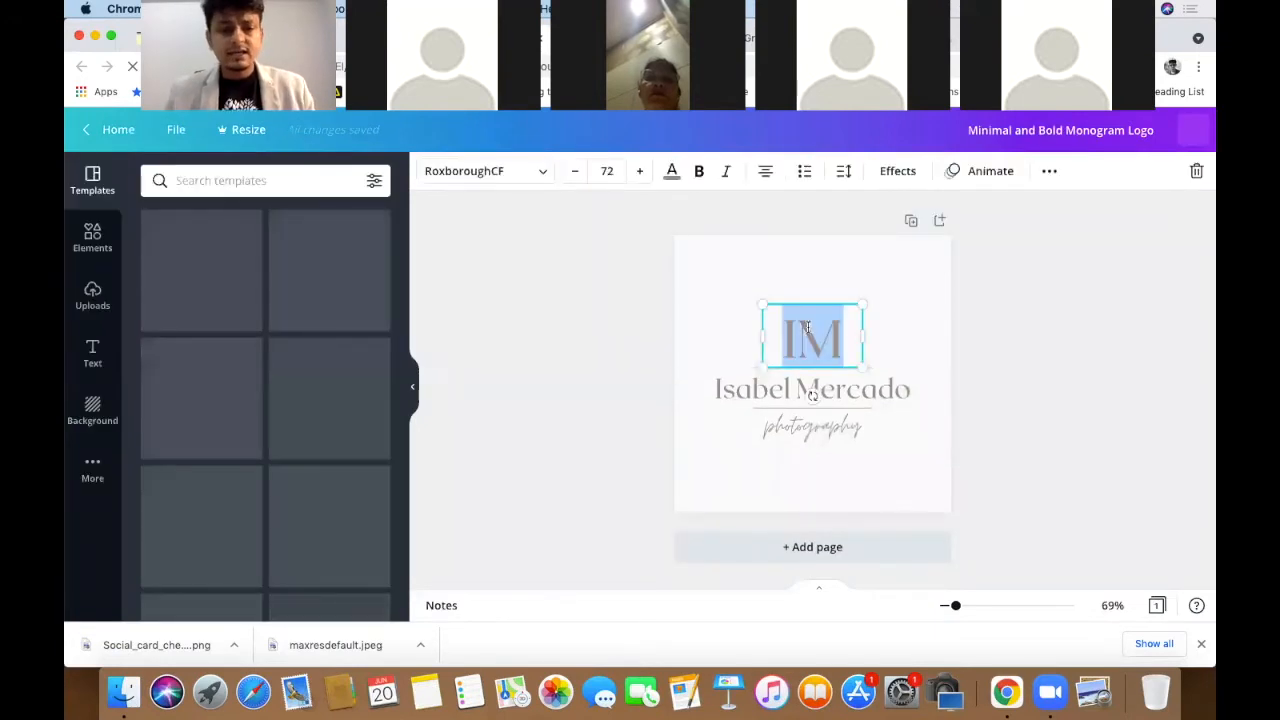
type("V")
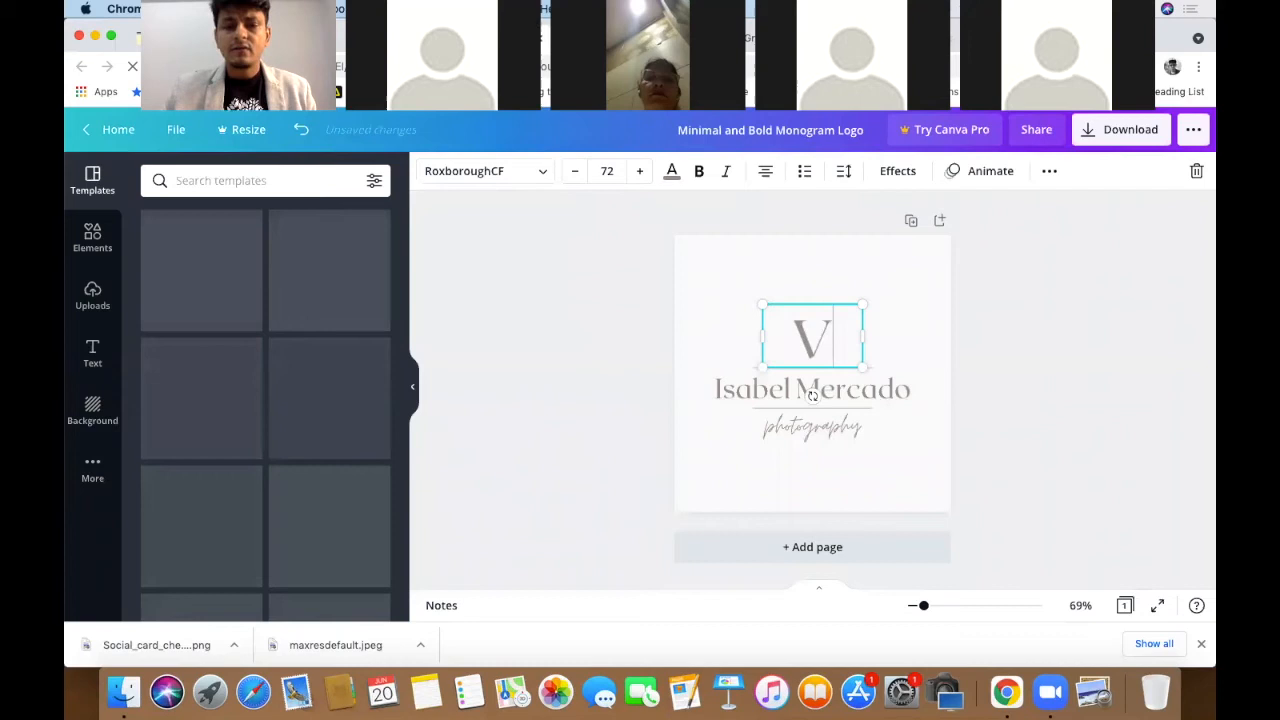
type("N")
key("BackSpace")
key("BackSpace")
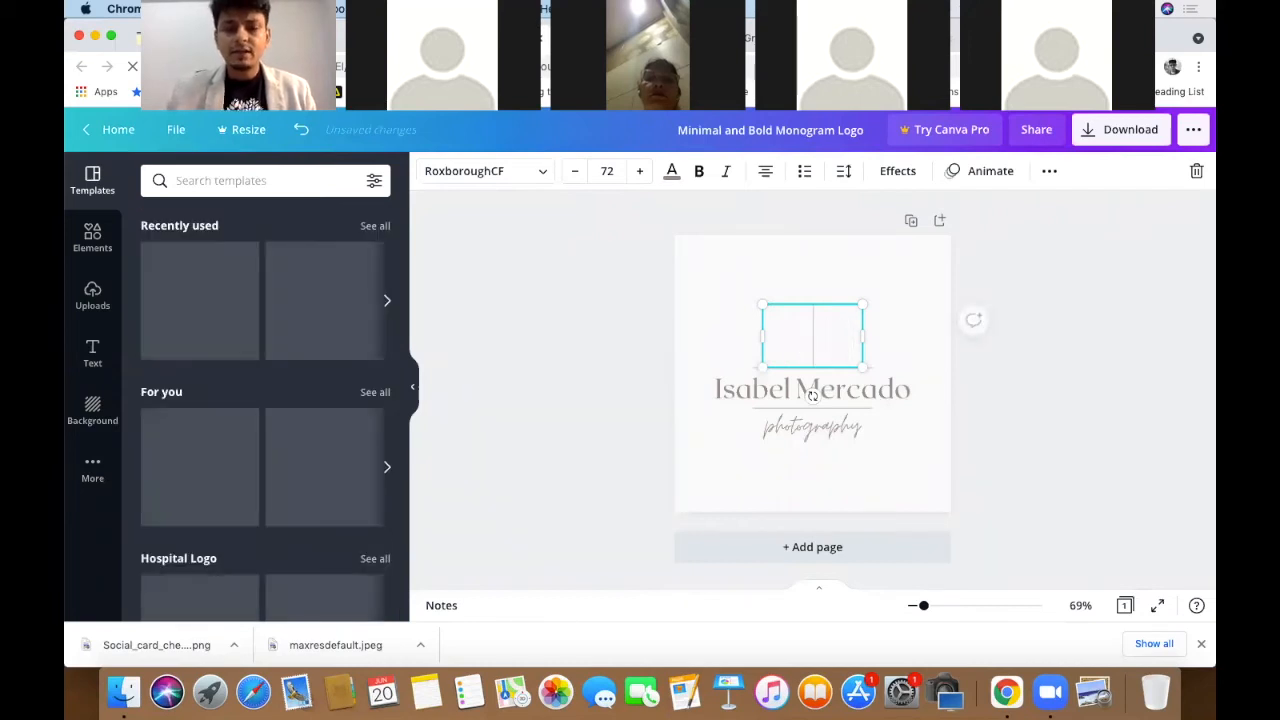
type("NV")
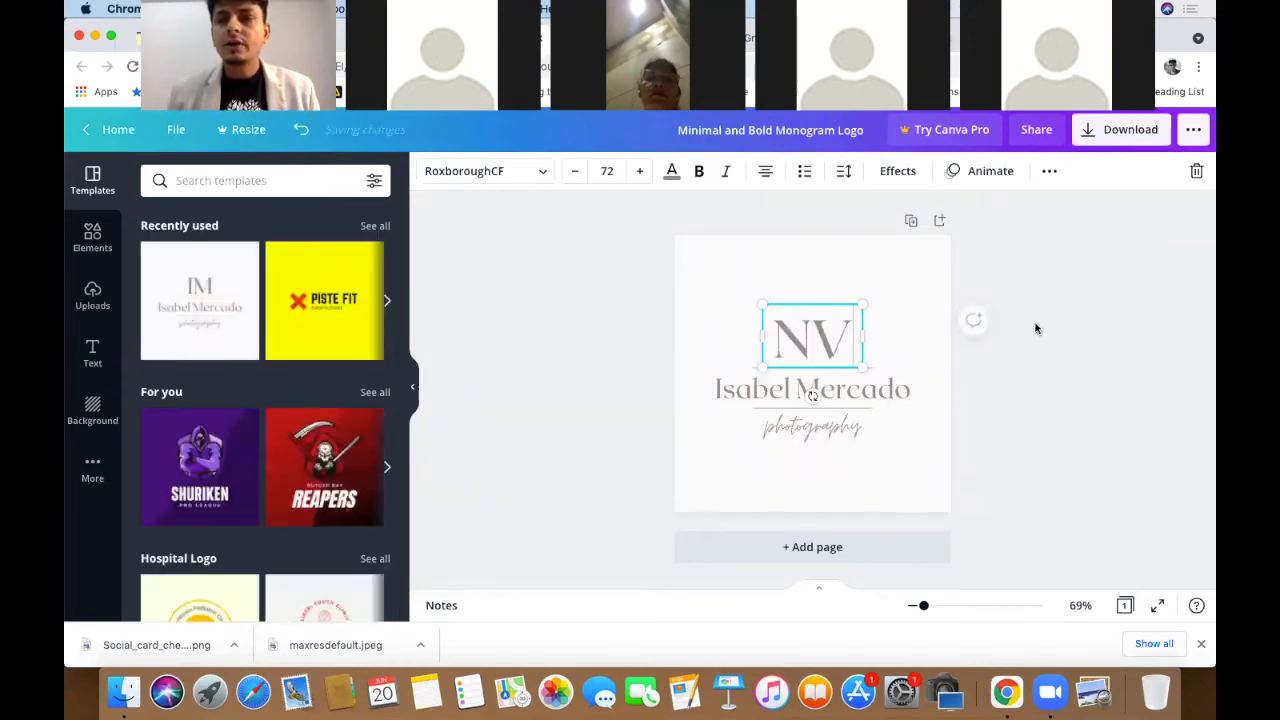
left_click(1039, 319)
- Replace the name line with the creator's full name and reduce it to size 32
left_click(855, 389)
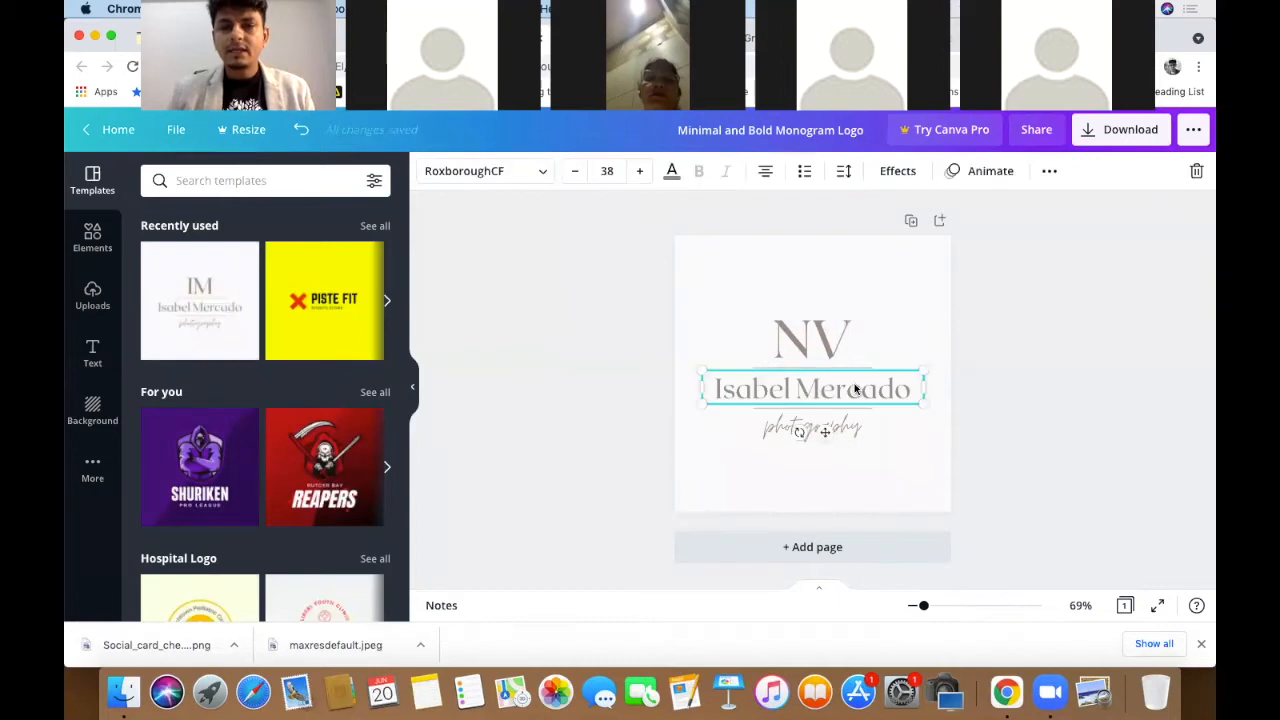
double_click(855, 387)
type("NAV")
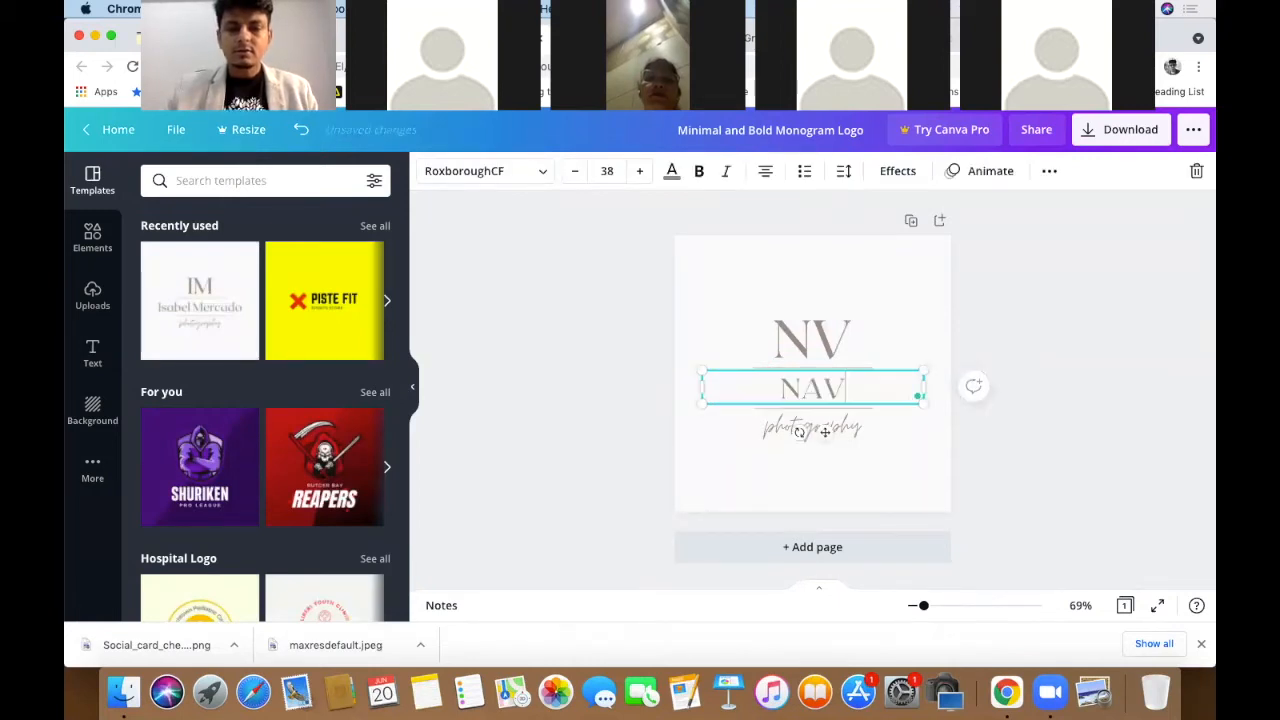
type("IL")
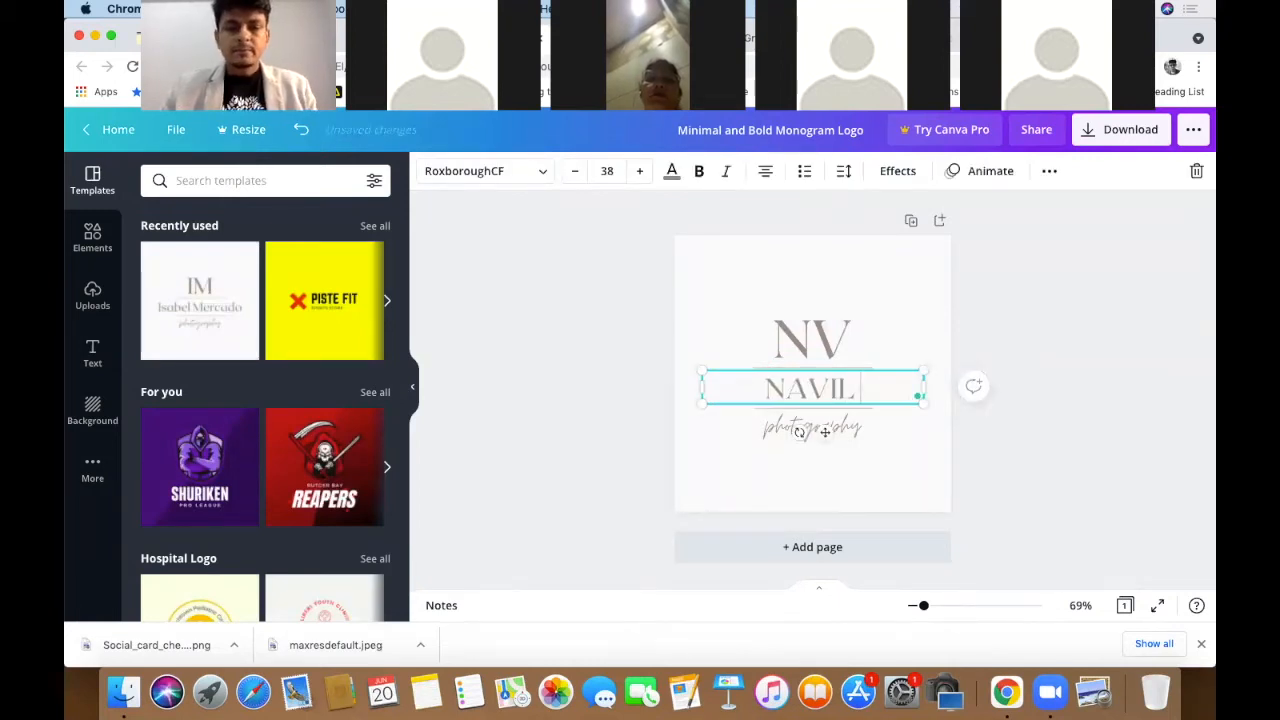
type(" VEKA")
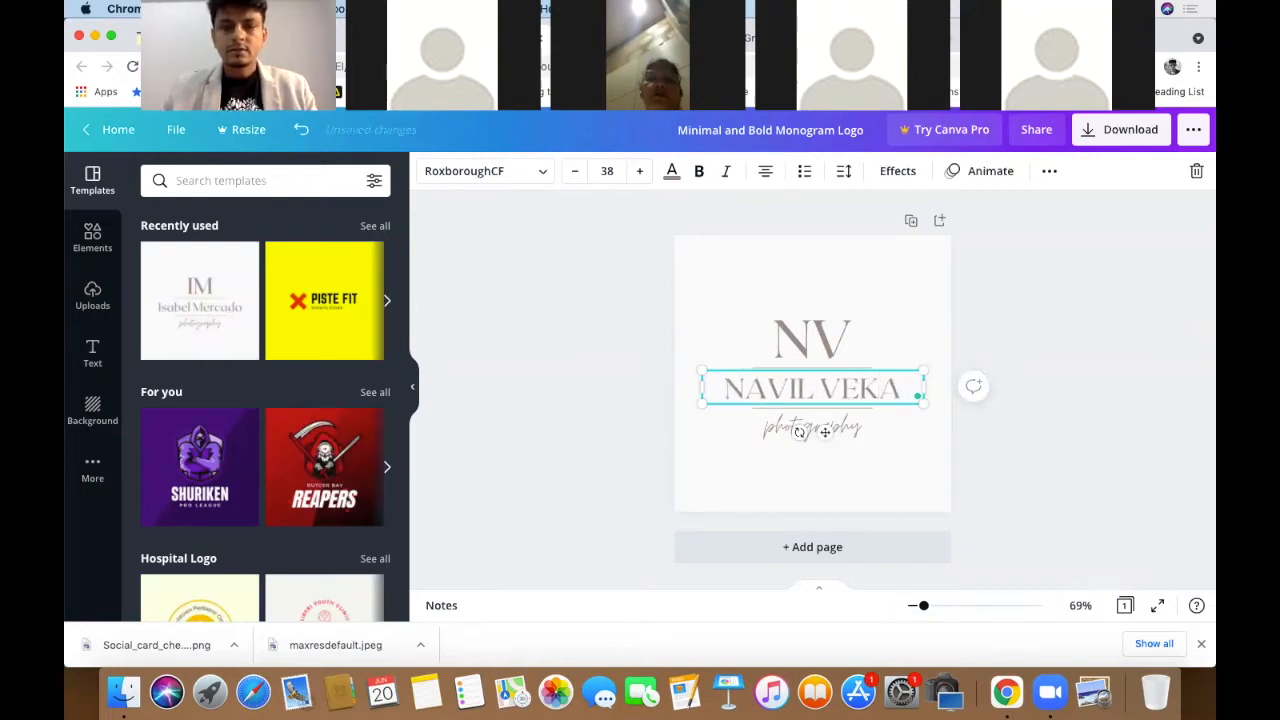
type("RIYA")
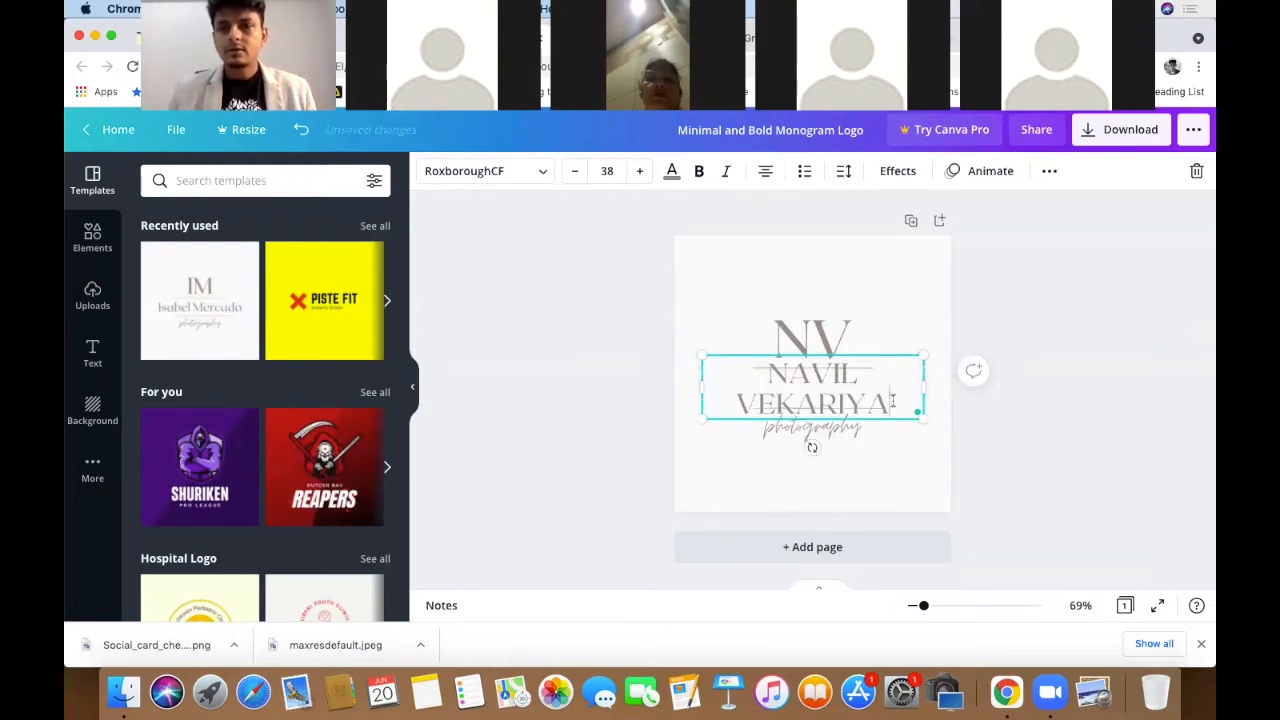
left_click(576, 172)
left_click(576, 172)
left_click(576, 172)
left_click(576, 172)
left_click(576, 172)
left_click(576, 172)
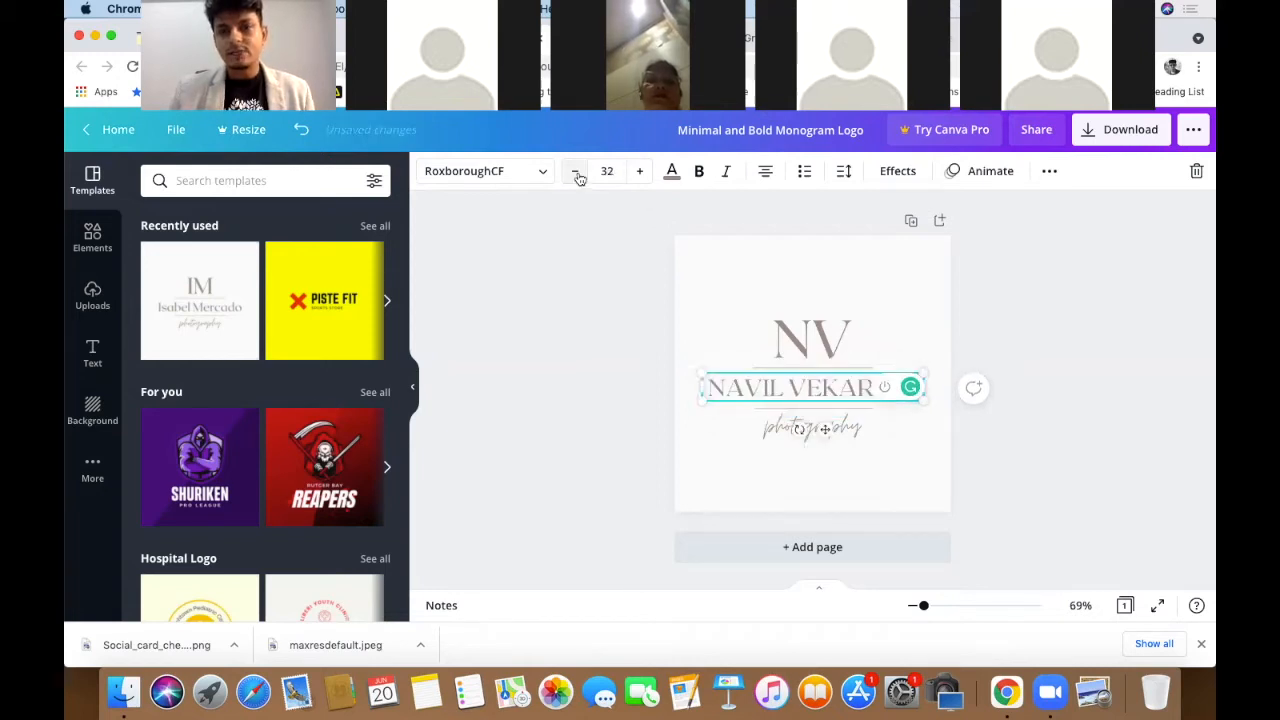
left_click(1043, 264)
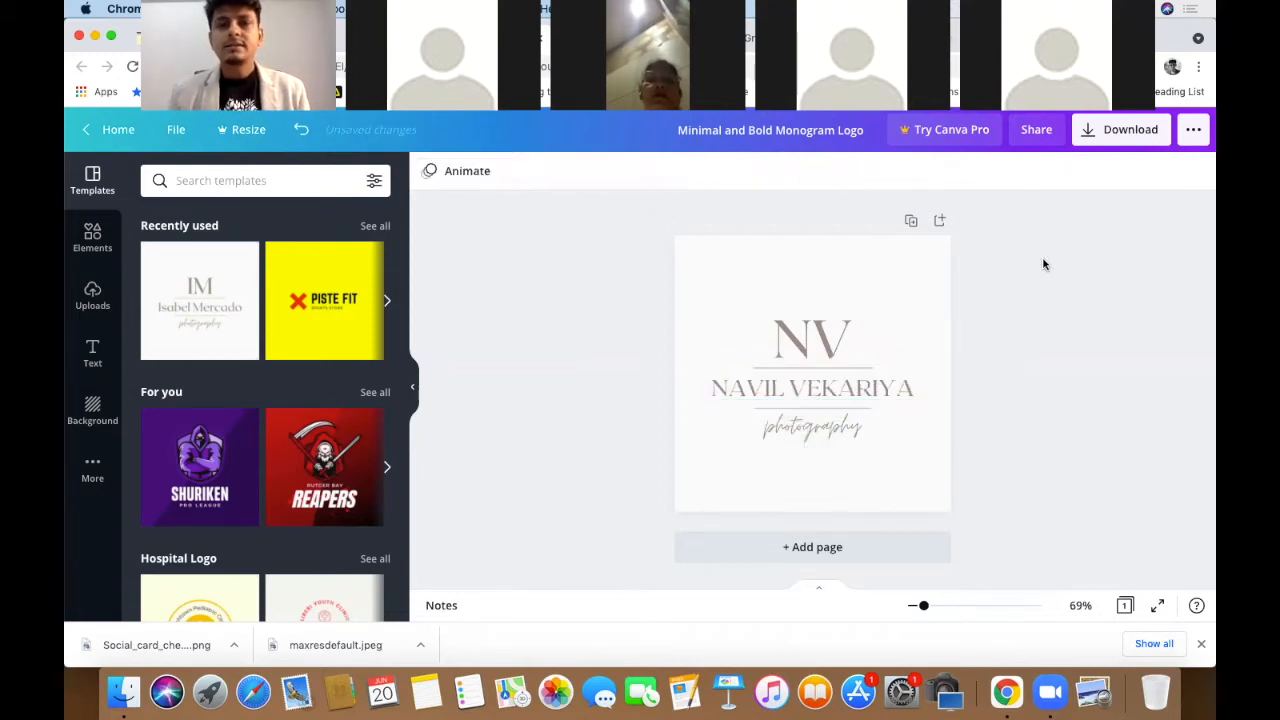
- Change the 'photography' tagline to 'Artist', keeping its Moontime script at size 40
double_click(831, 427)
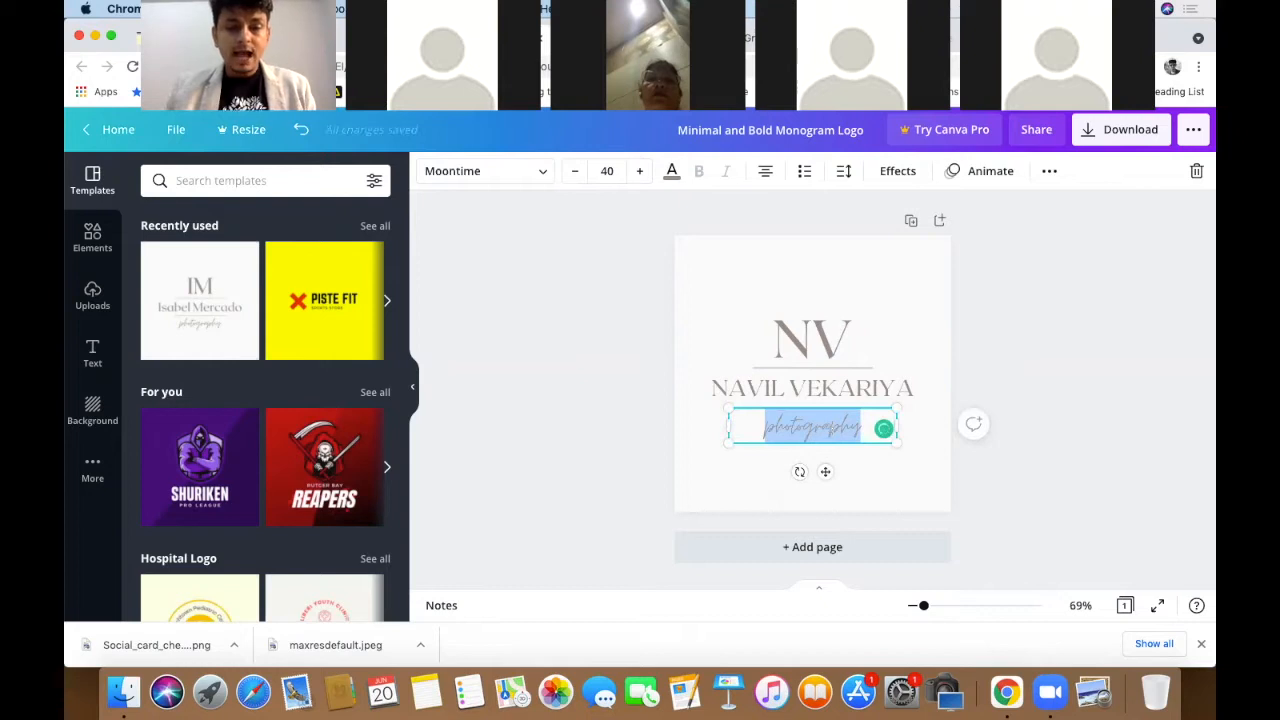
type("ARTIST")
key("BackSpace")
key("BackSpace")
key("BackSpace")
key("BackSpace")
key("BackSpace")
type("rtist")
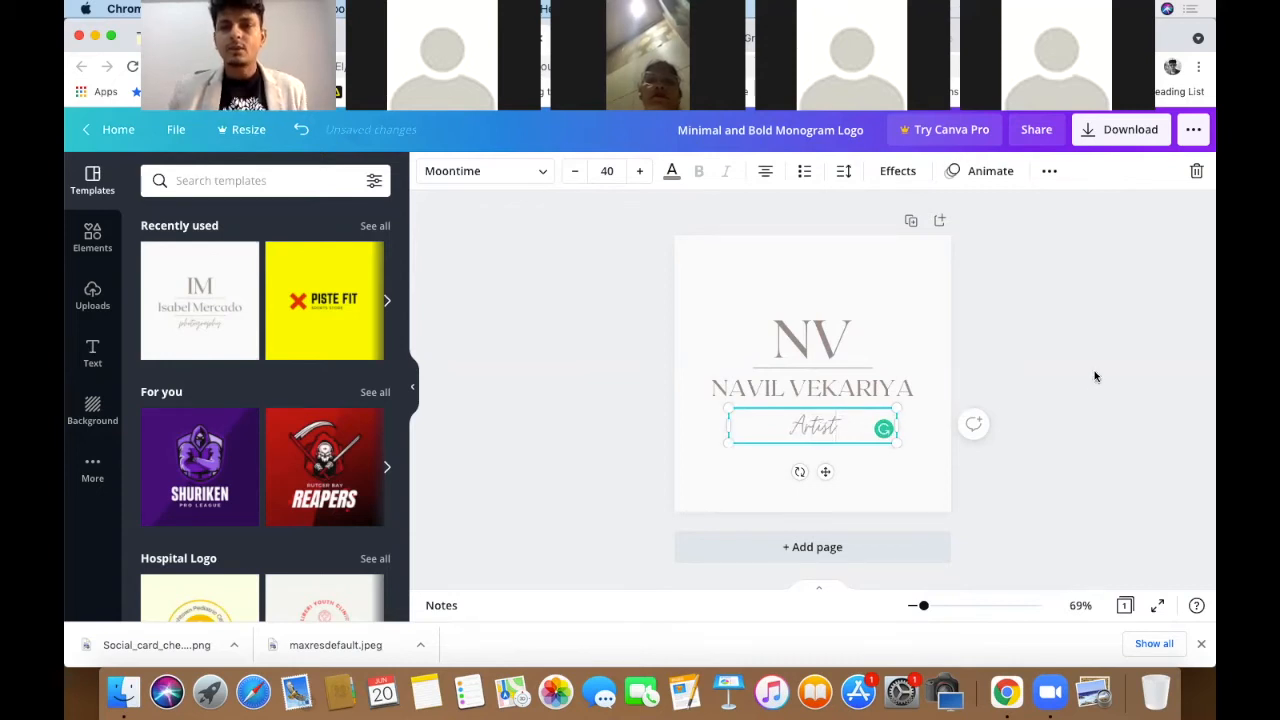
left_click(1094, 376)
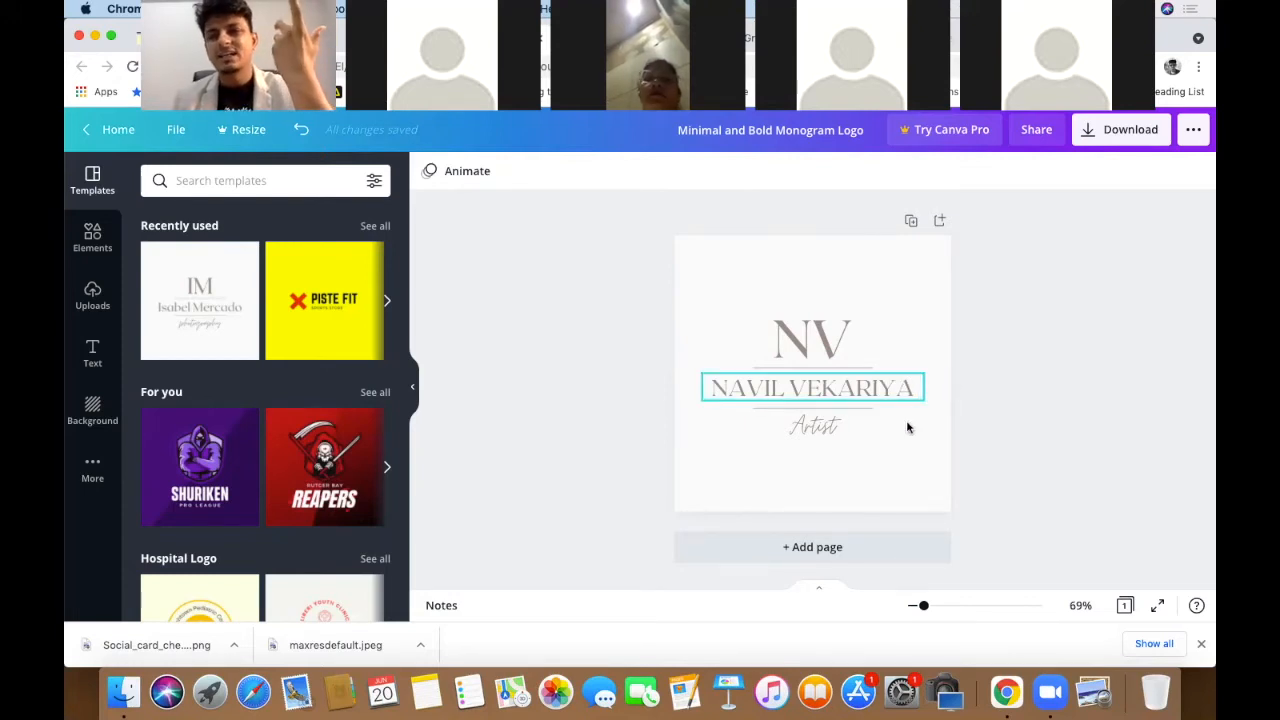
- Set the page background to black after trying grey, purple and dark blue swatches
left_click(929, 265)
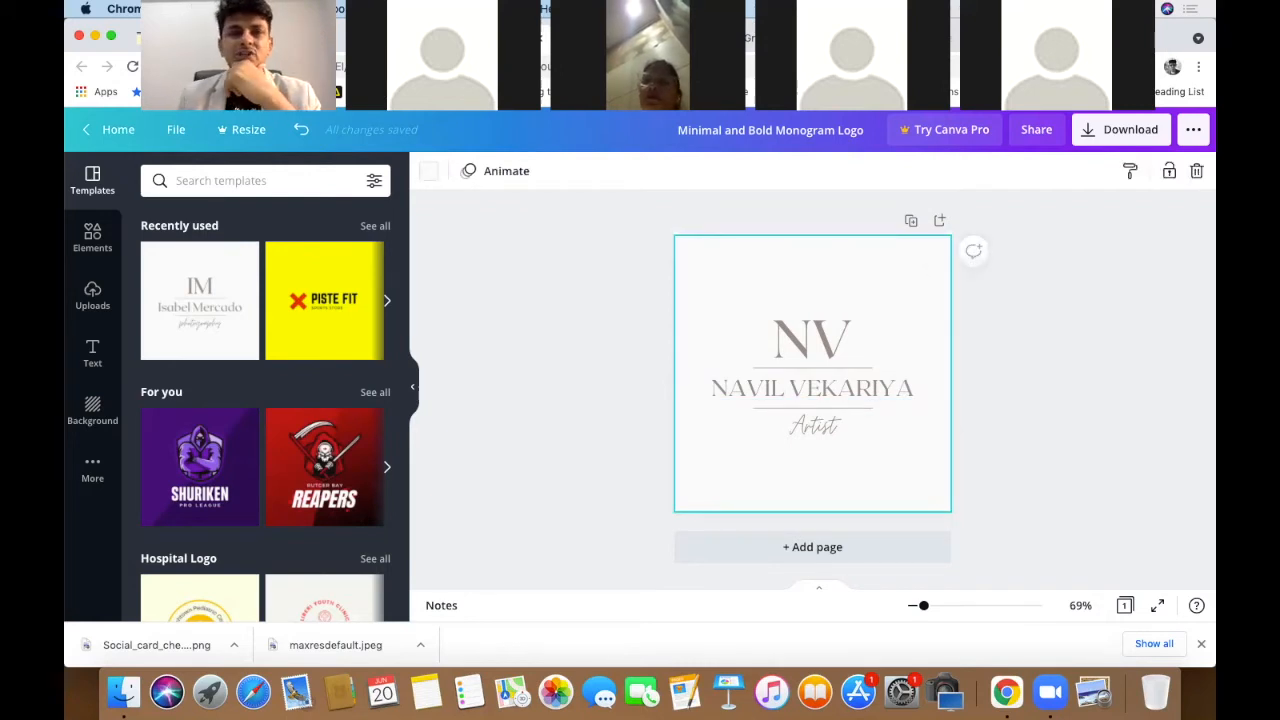
left_click(429, 176)
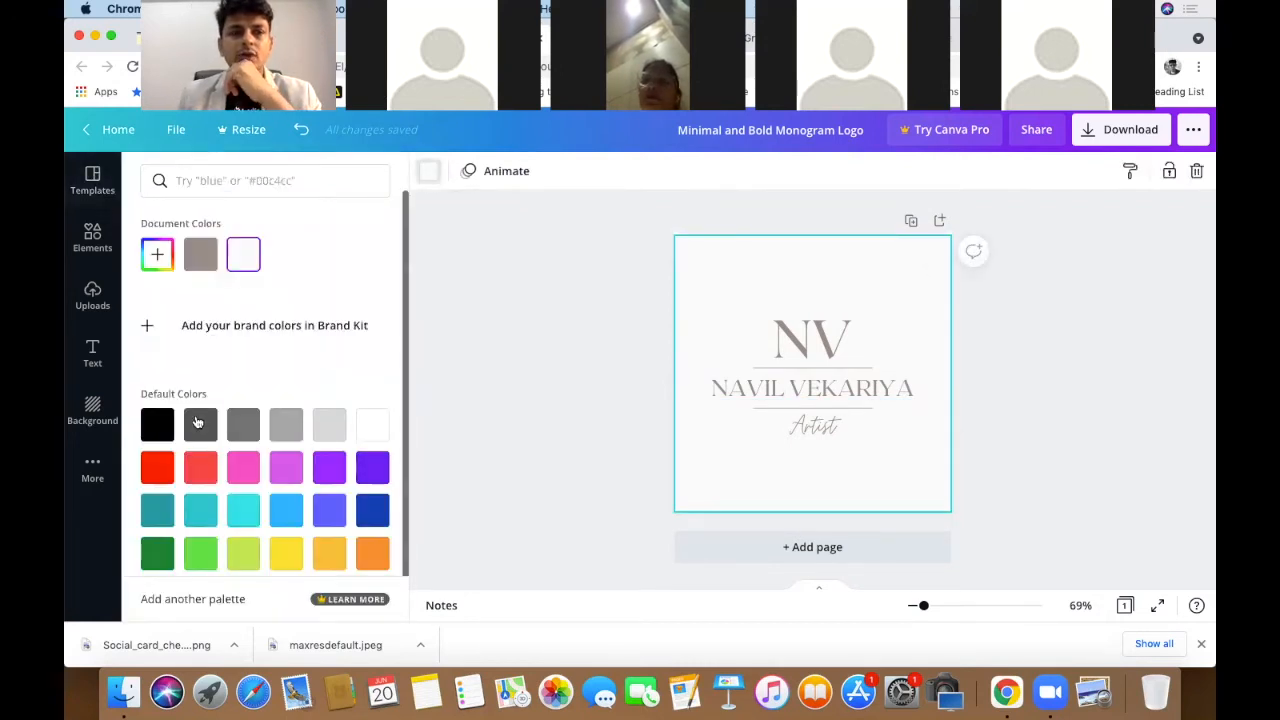
left_click(157, 426)
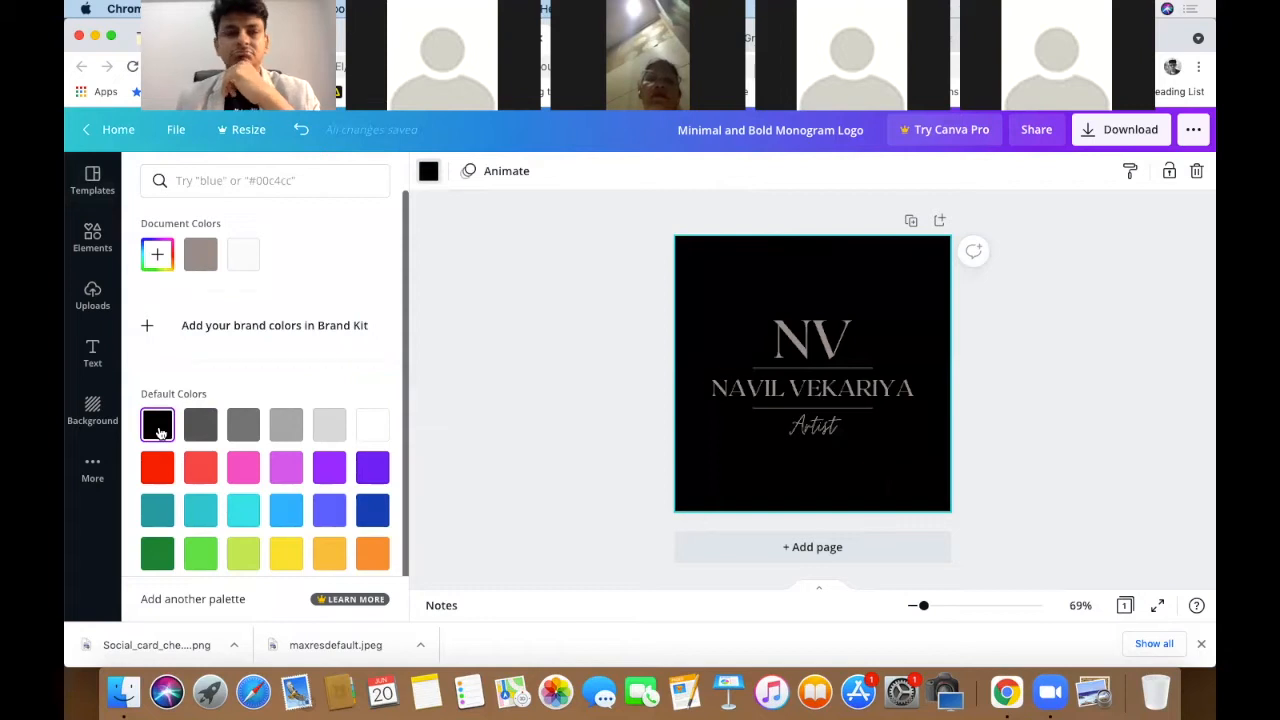
left_click(247, 428)
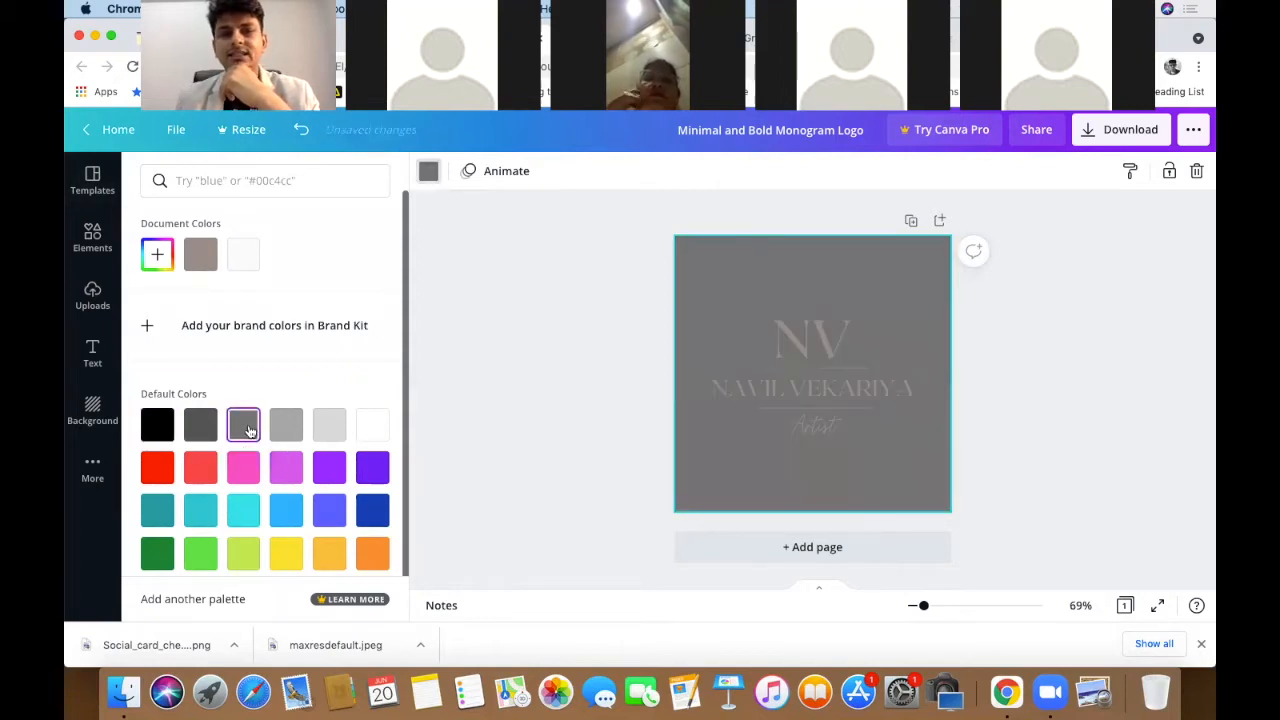
left_click(334, 471)
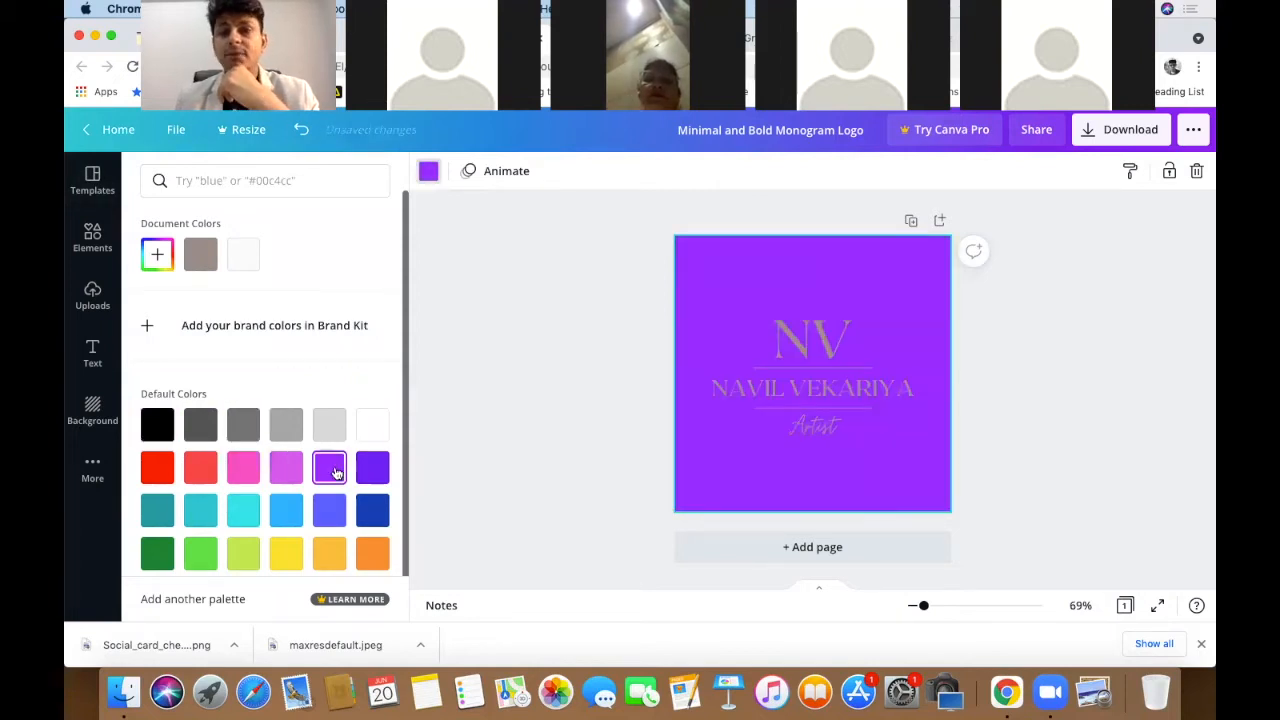
left_click(372, 518)
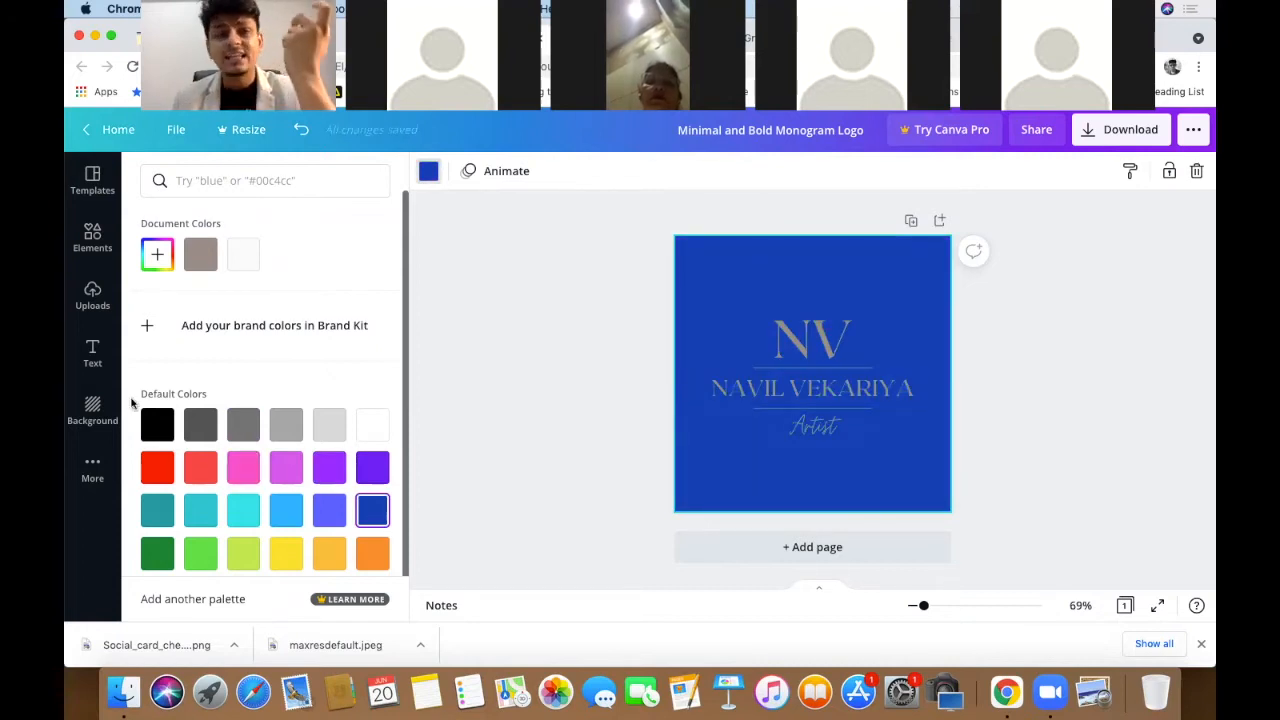
left_click(164, 427)
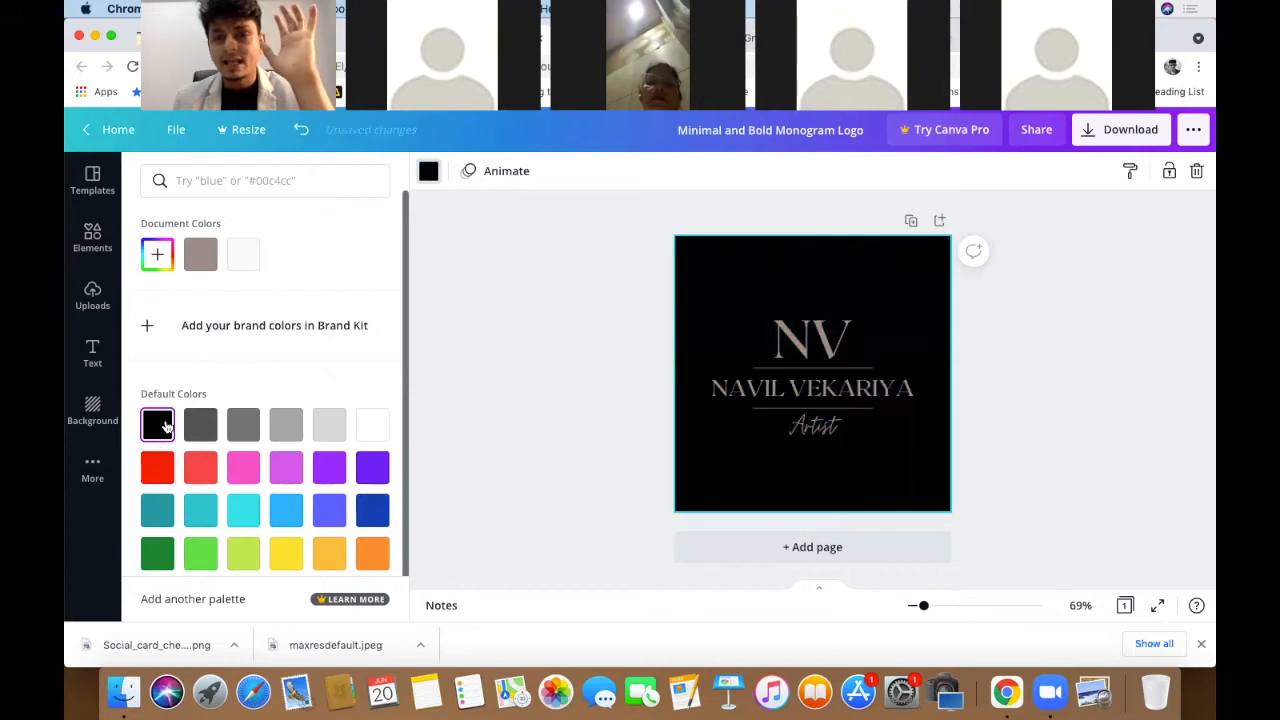
left_click(1037, 338)
left_click(783, 343)
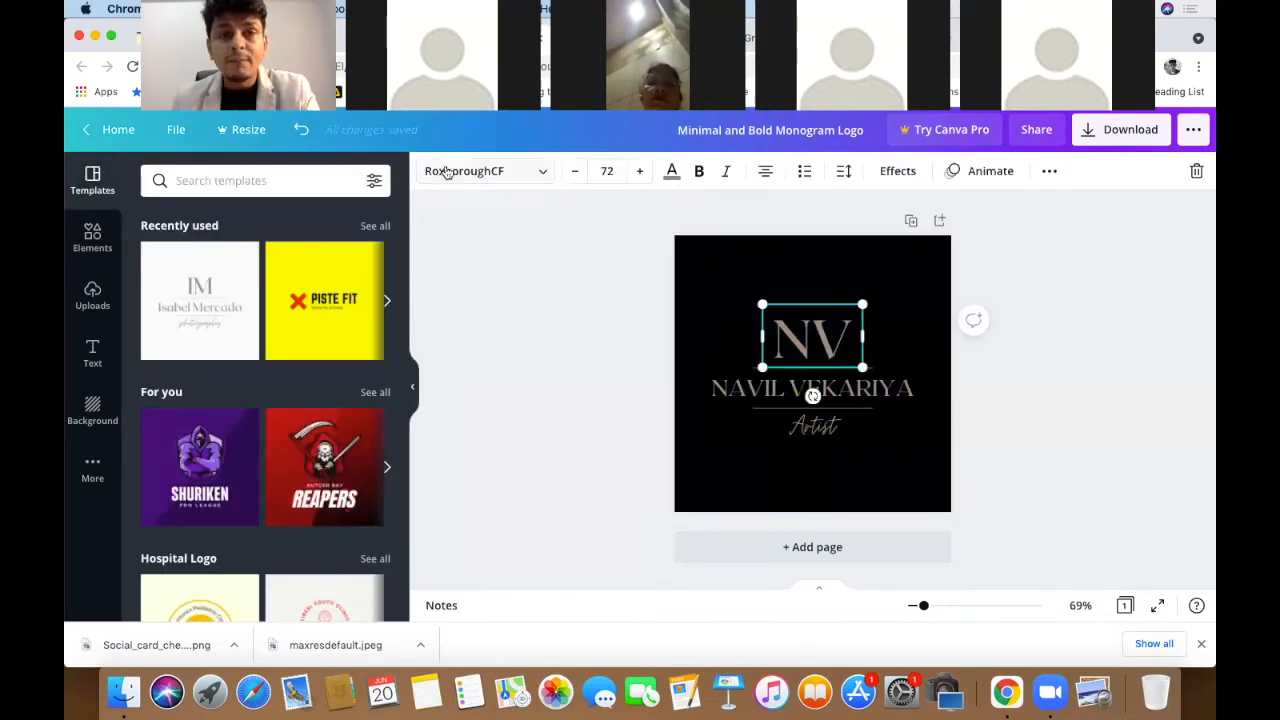
- Make the NV monogram bold, leave italic off, and set its text colour to white
left_click(699, 172)
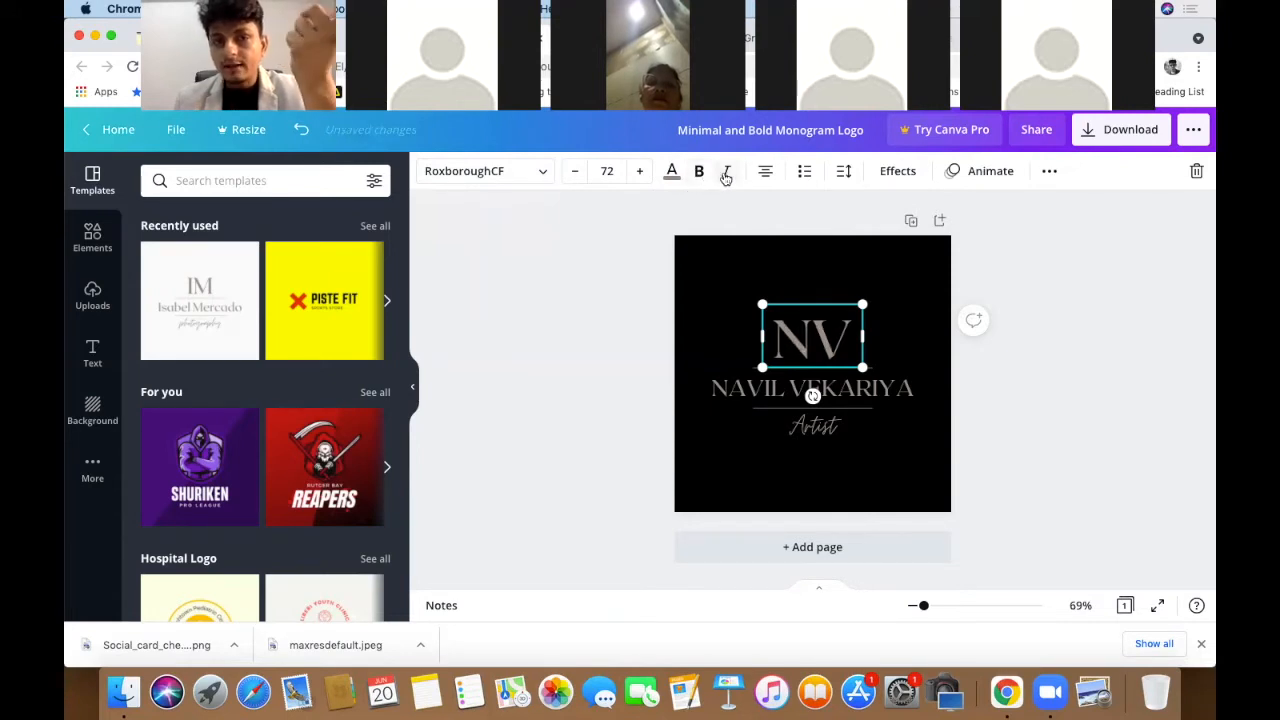
left_click(727, 174)
left_click(727, 174)
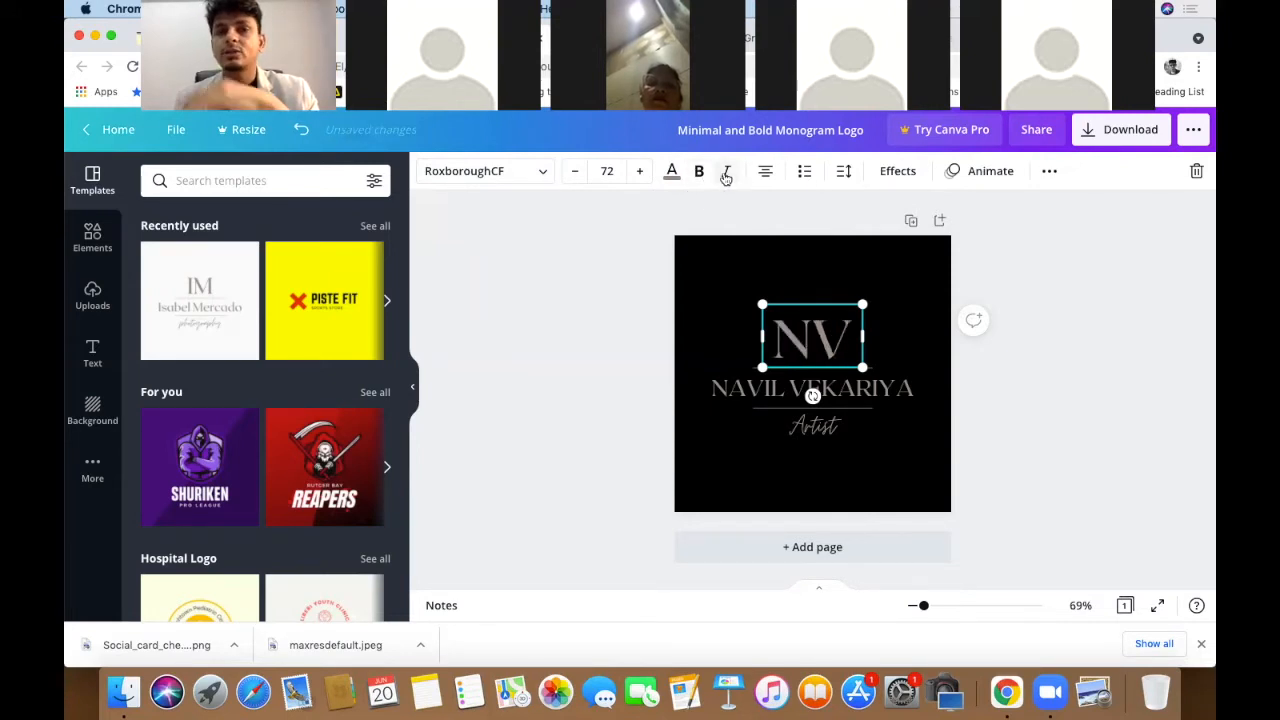
left_click(672, 172)
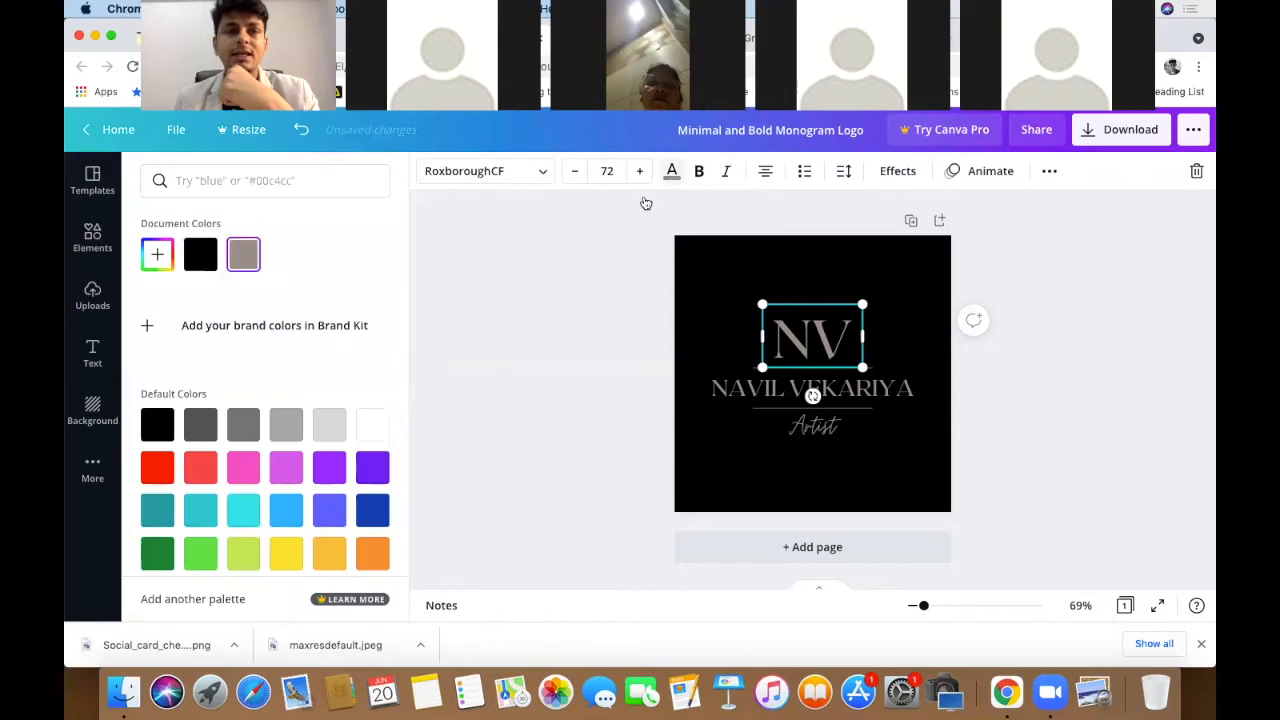
left_click(378, 426)
- Delete the V from the monogram text, leaving only the N
left_click(639, 373)
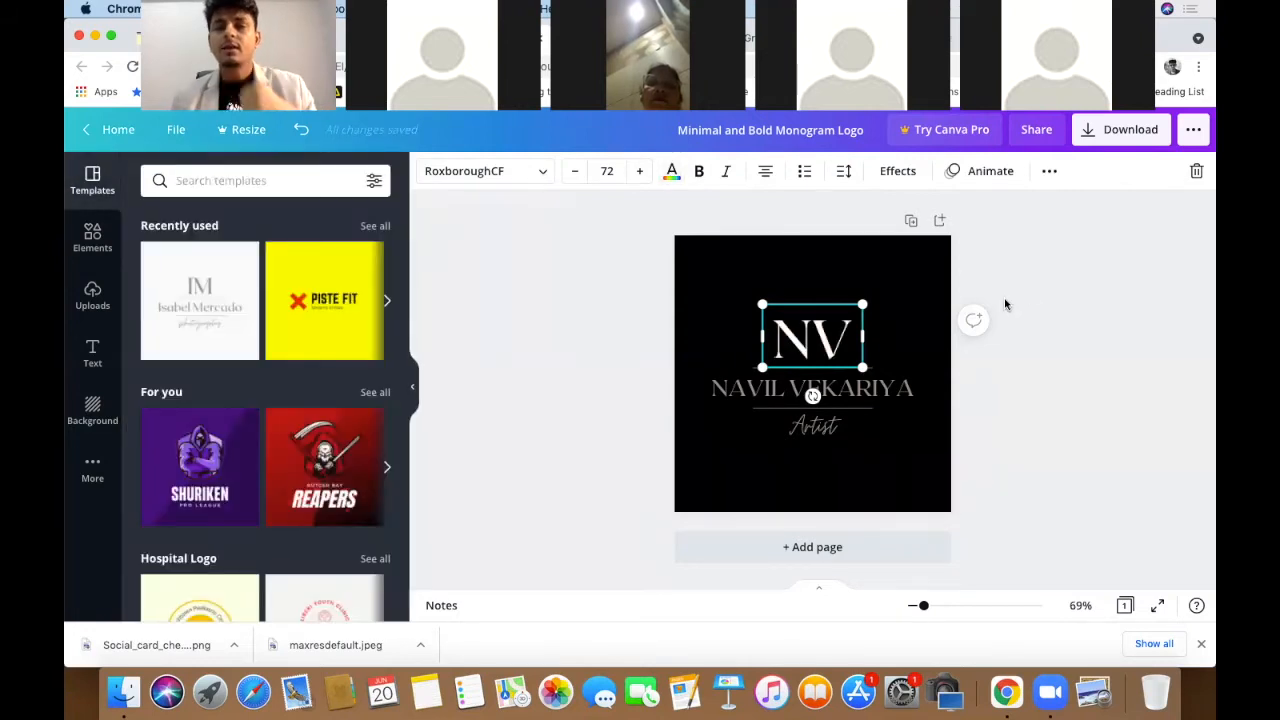
left_click(811, 348)
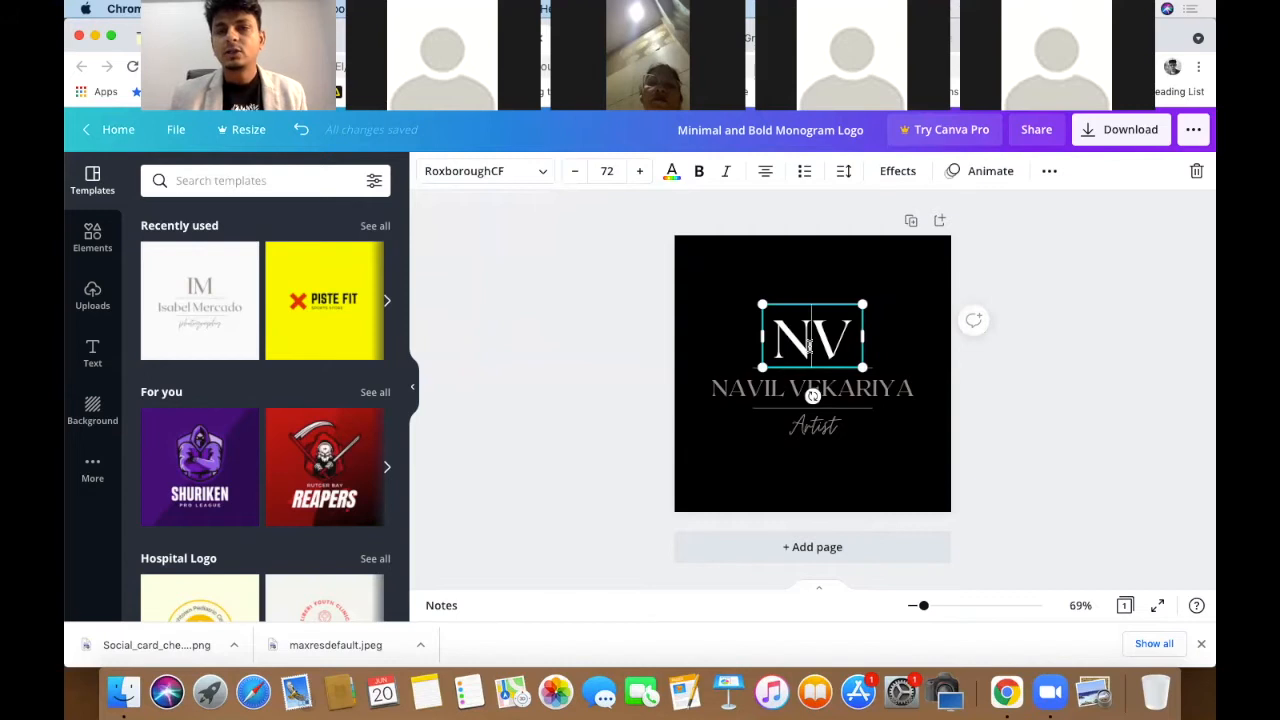
left_click_drag(811, 347, 852, 345)
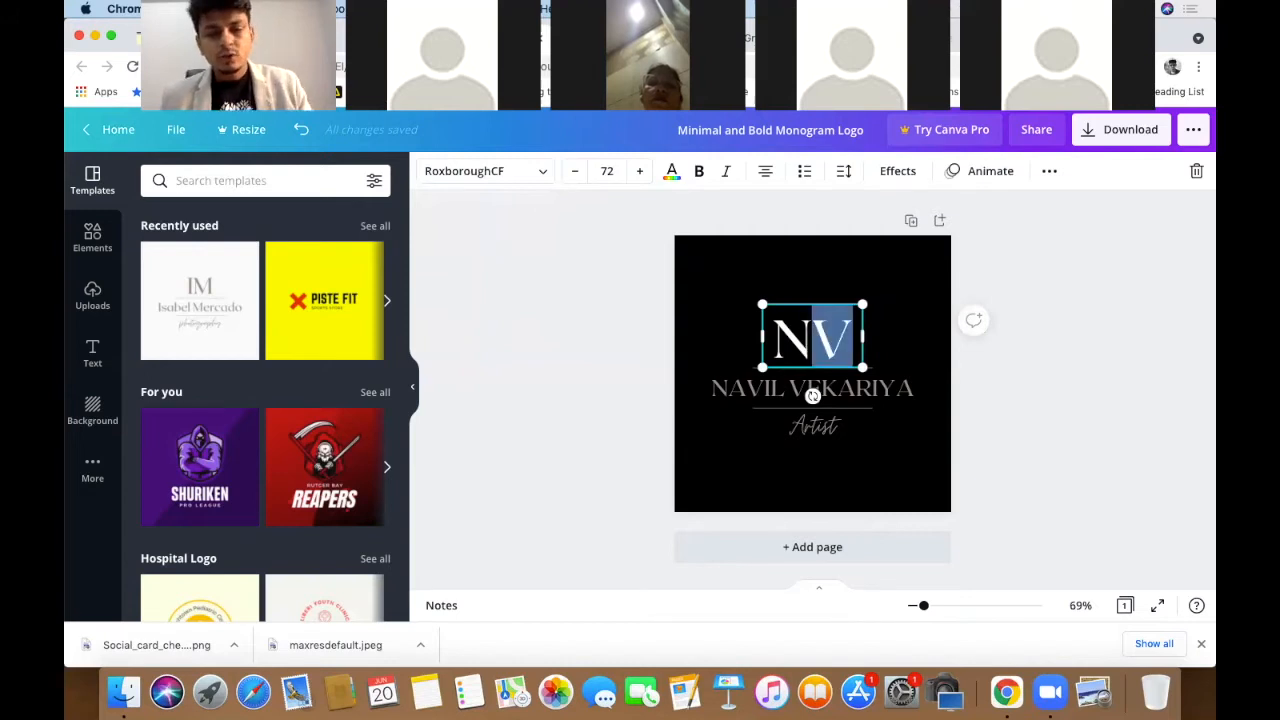
key("BackSpace")
left_click(1021, 313)
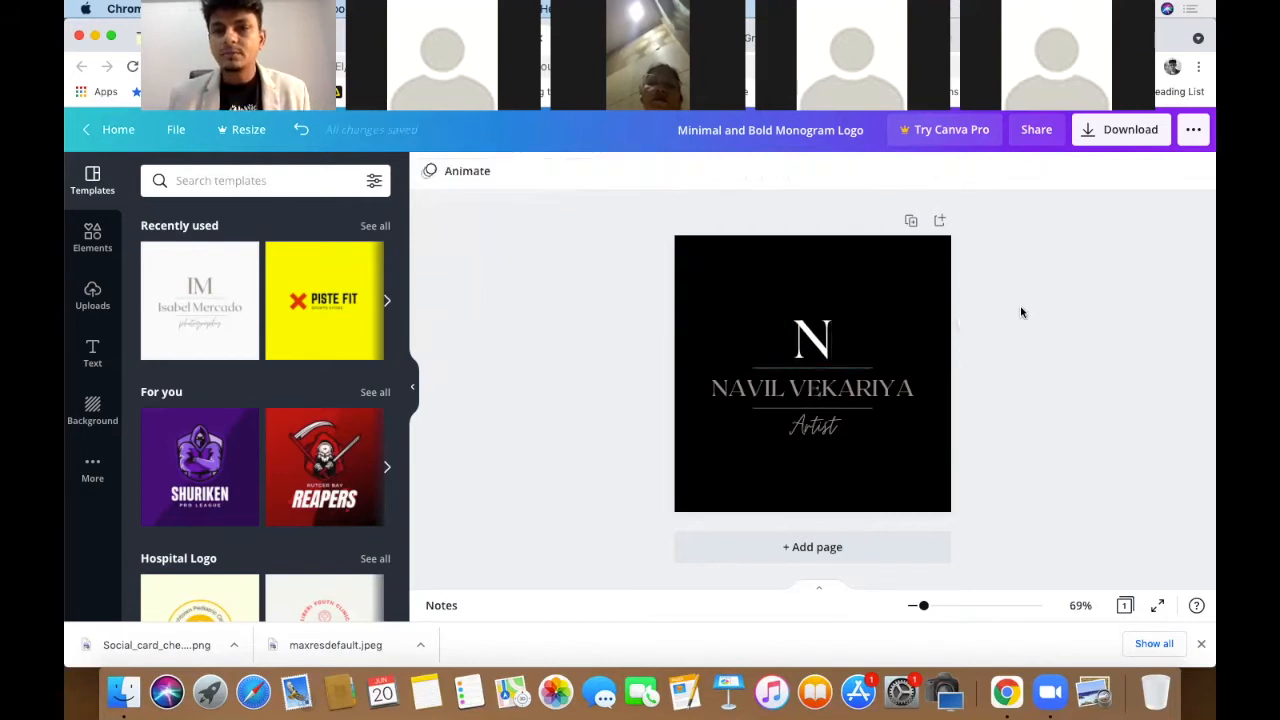
- Duplicate the N text box, move the copy right, and retype it as V
left_click(818, 340)
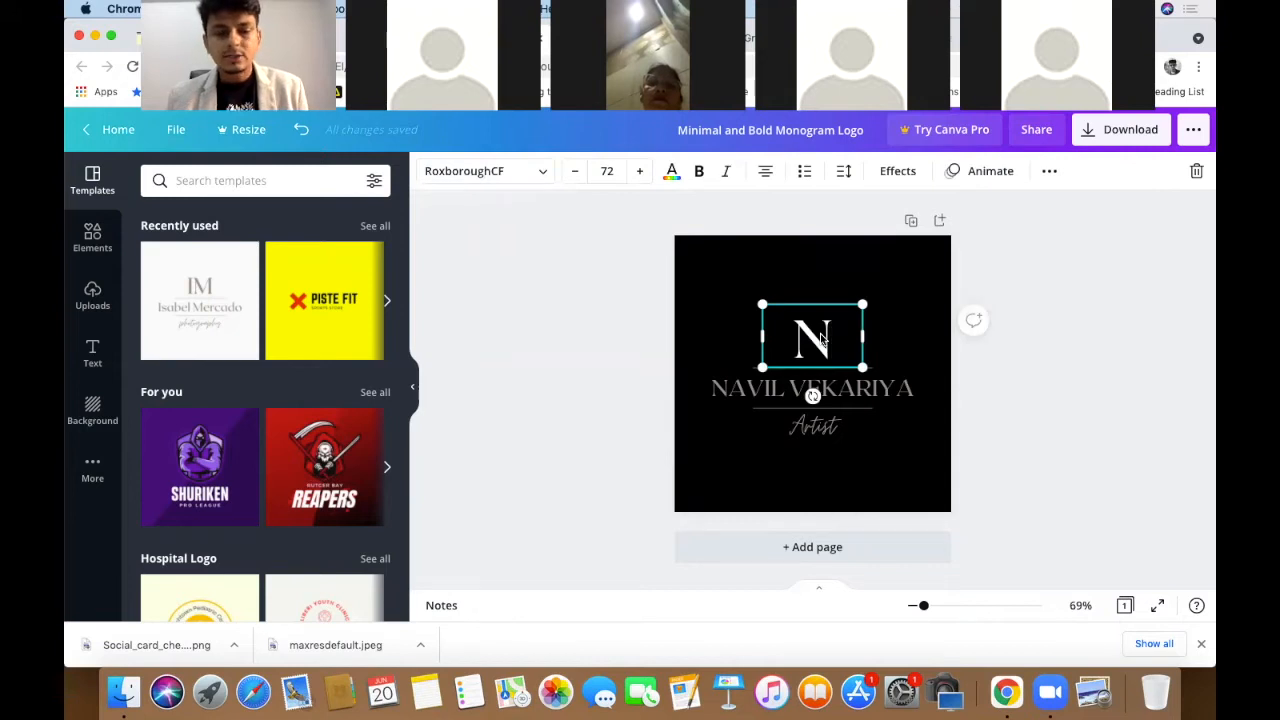
key("super+d")
left_click_drag(832, 358, 878, 345)
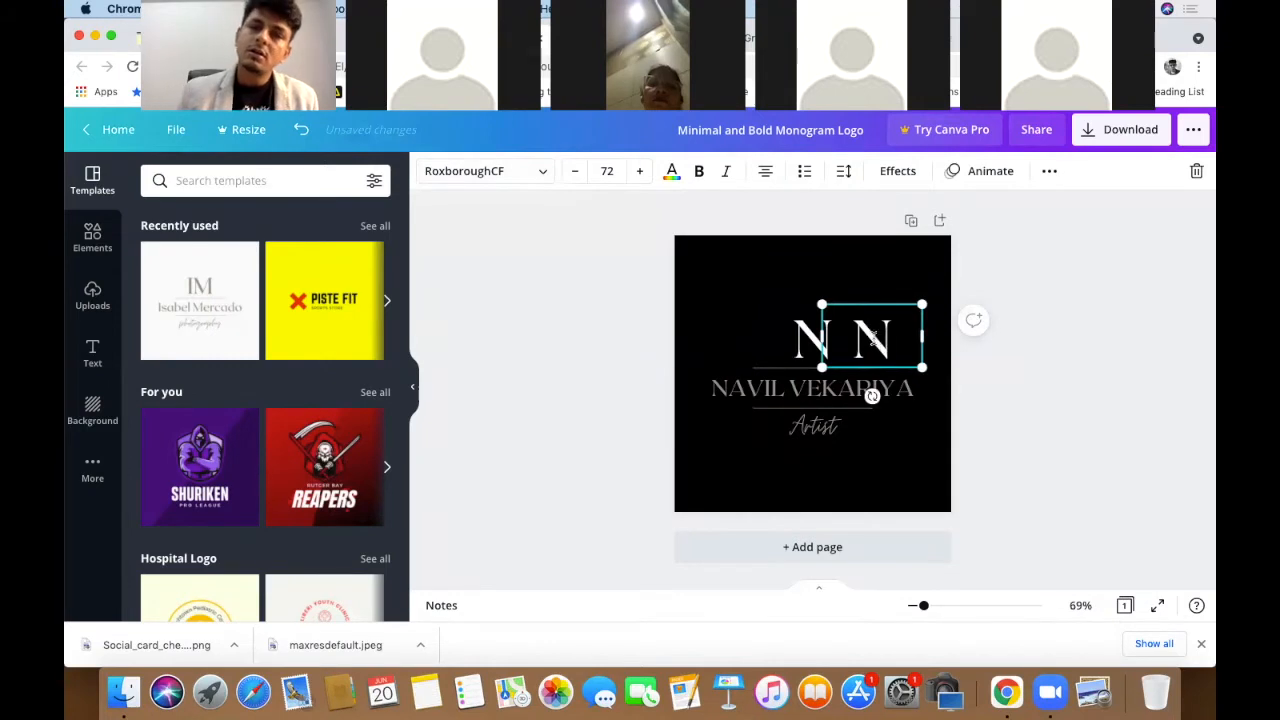
double_click(871, 340)
type("V")
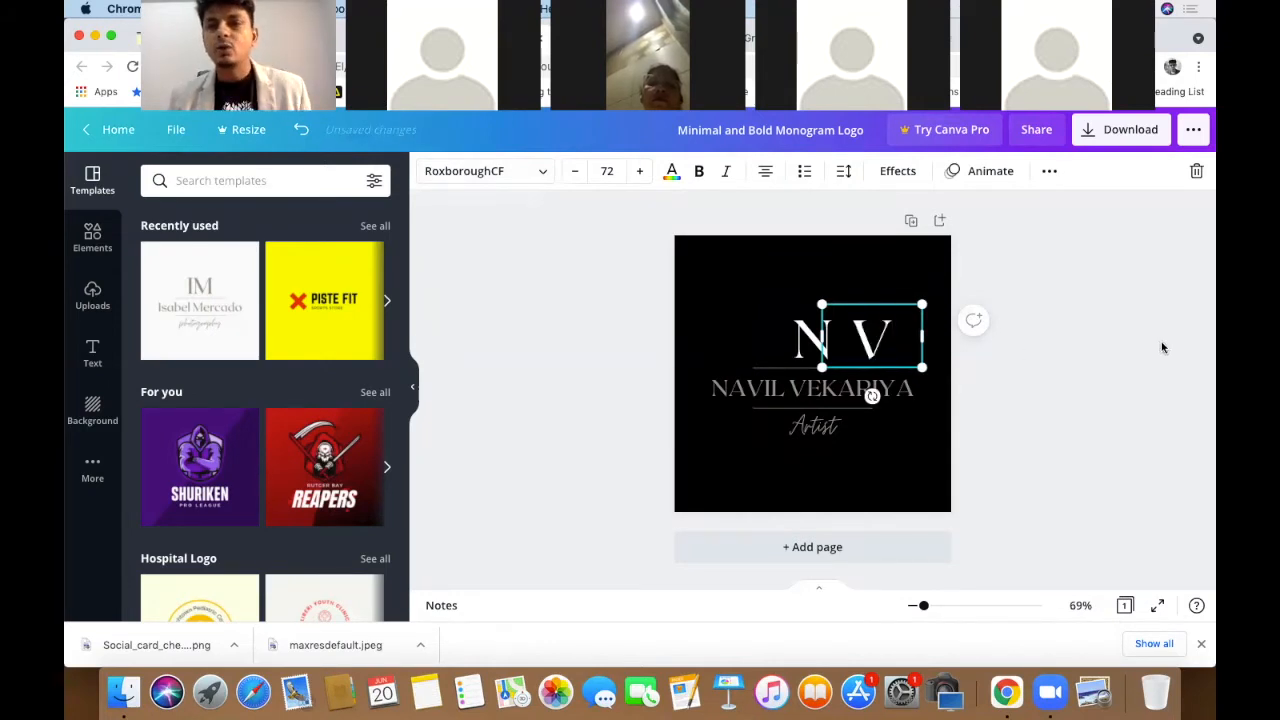
left_click(1162, 345)
left_click(883, 352)
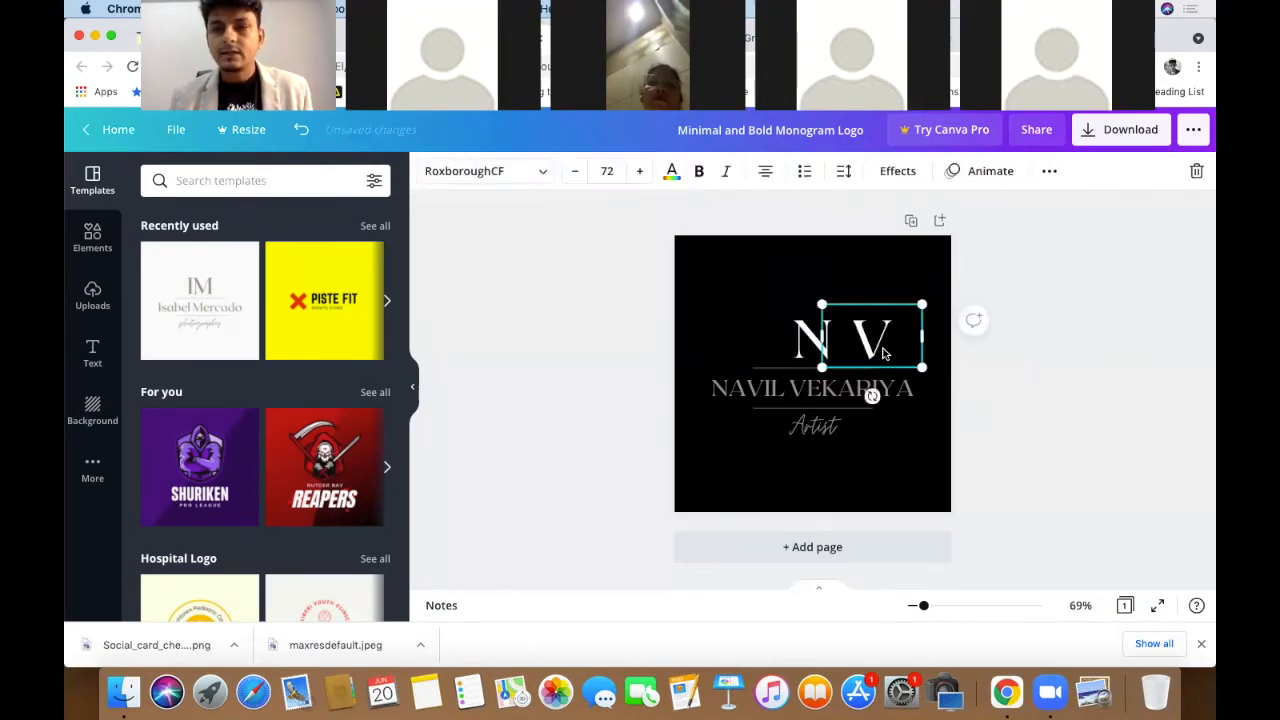
- Drag the V left to overlap the N, then select both letters together
left_click_drag(883, 352, 745, 385)
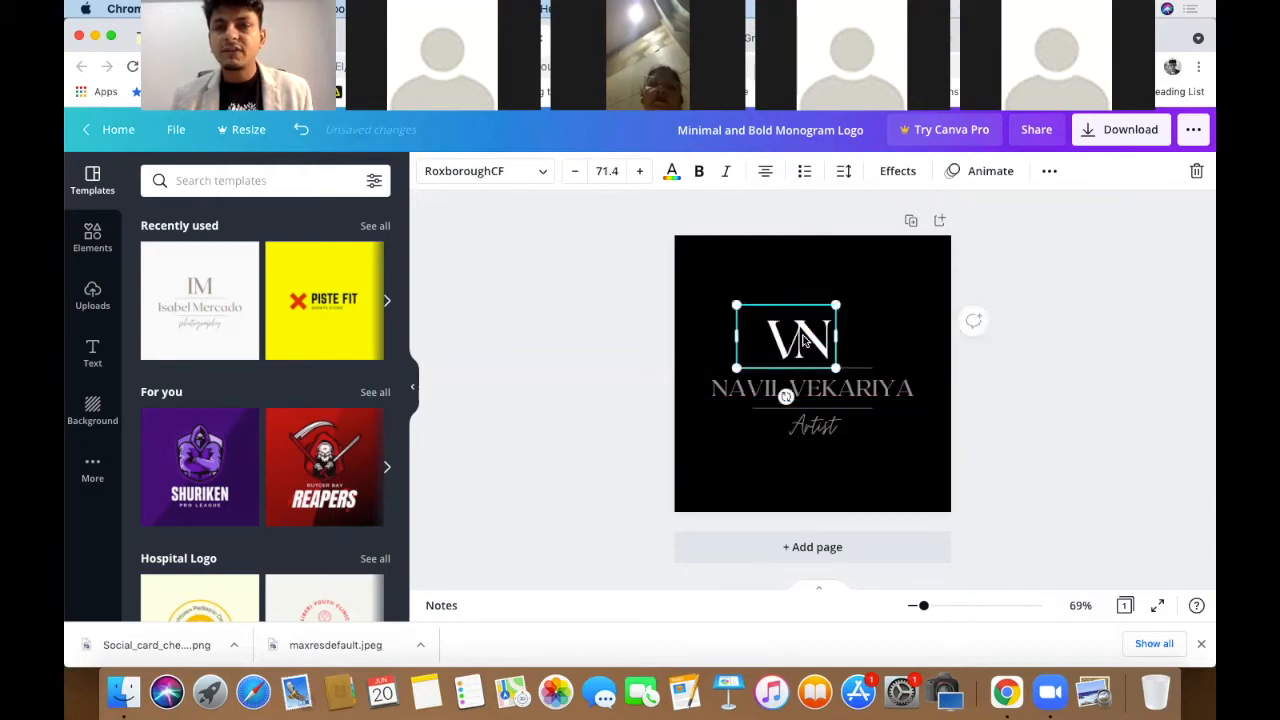
left_click_drag(782, 334, 856, 338)
left_click(1046, 340)
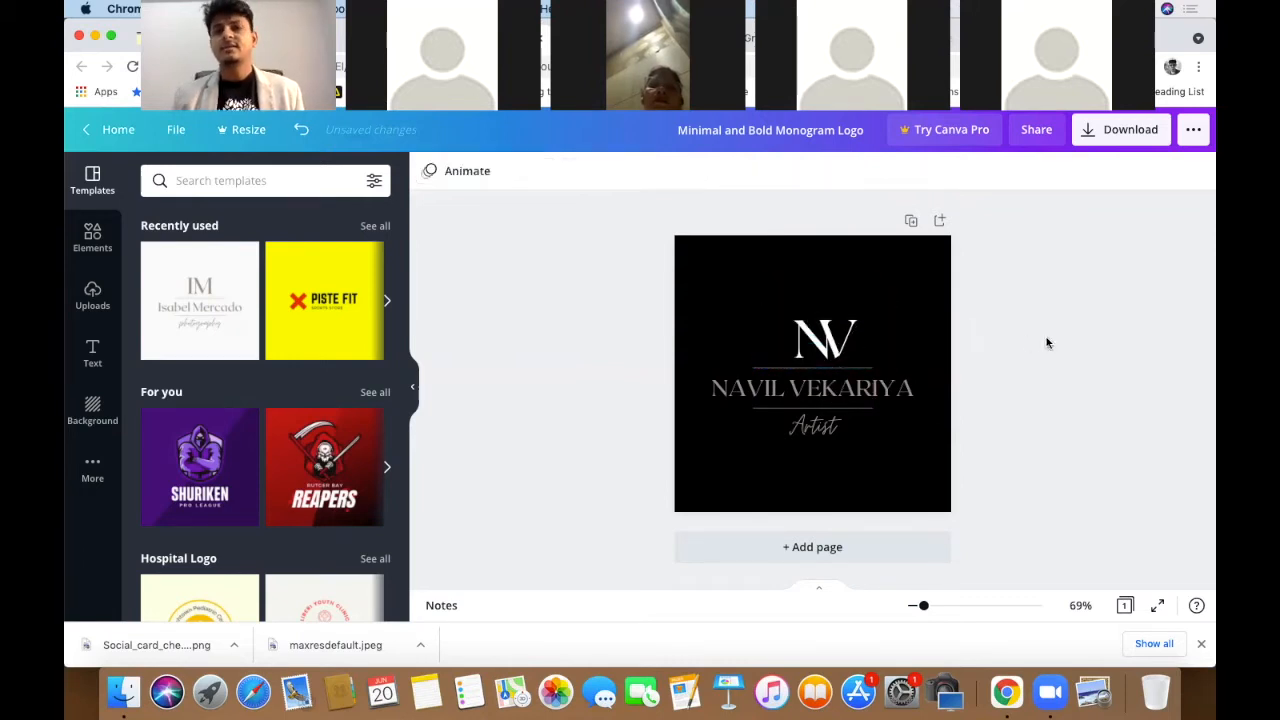
left_click_drag(757, 311, 830, 346)
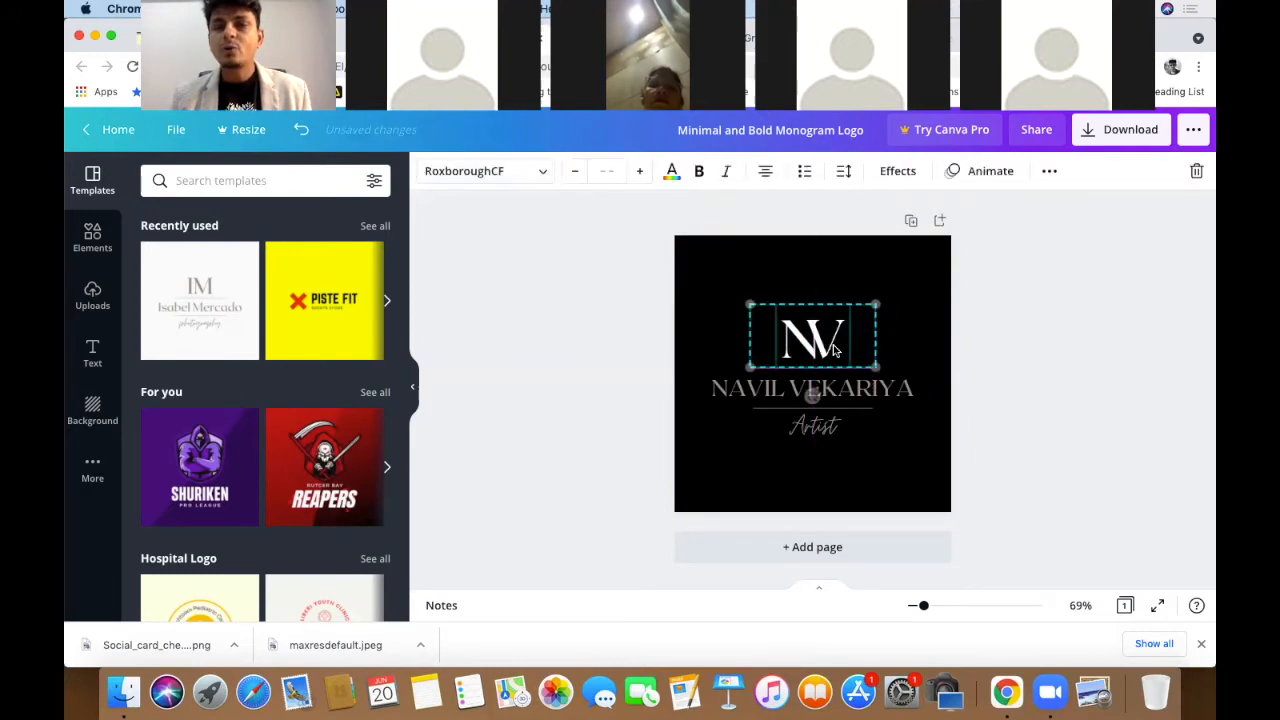
- Nudge the monogram letter into position with arrow keys and shrink the V to 43.4
left_click(1029, 347)
left_click(832, 357)
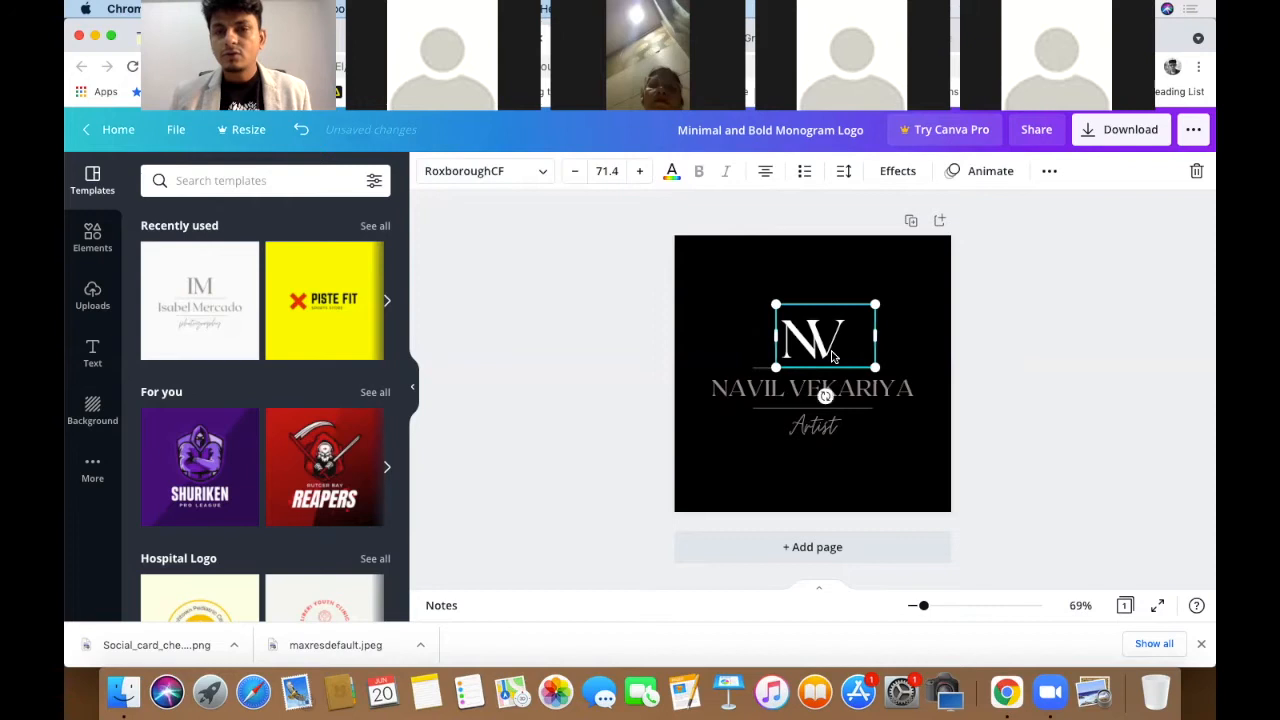
left_click(1006, 325)
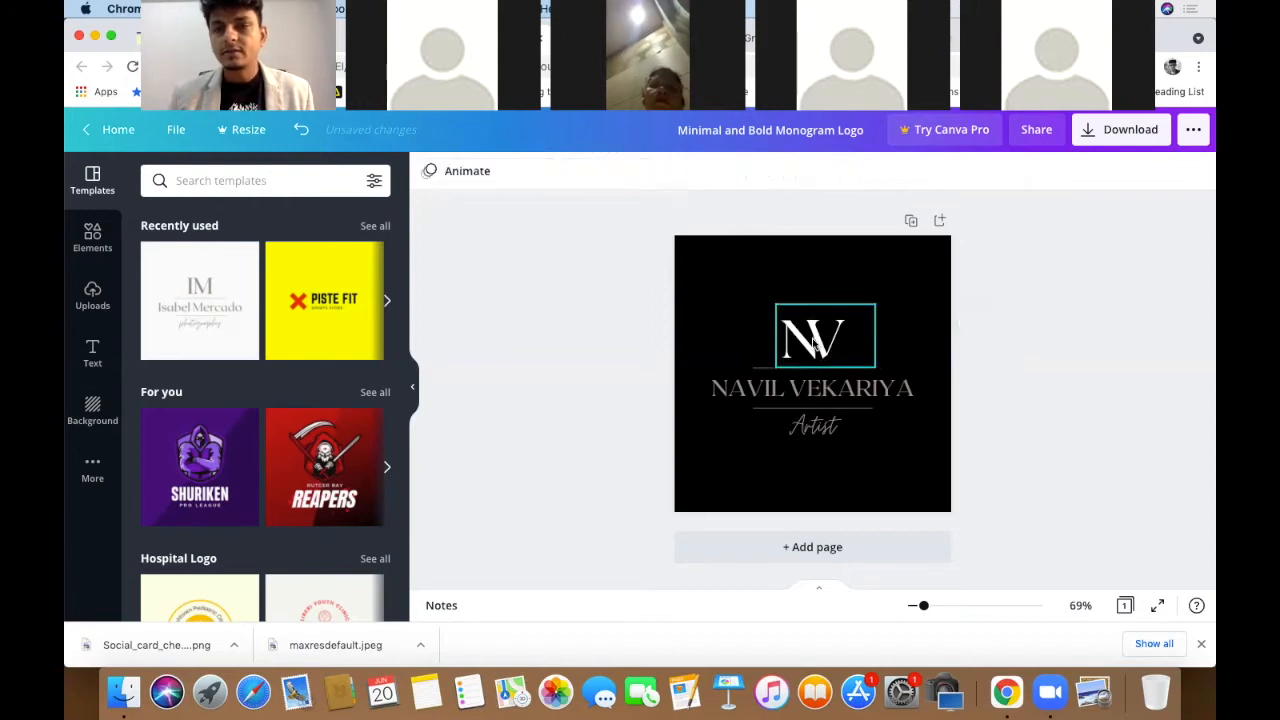
left_click(826, 345)
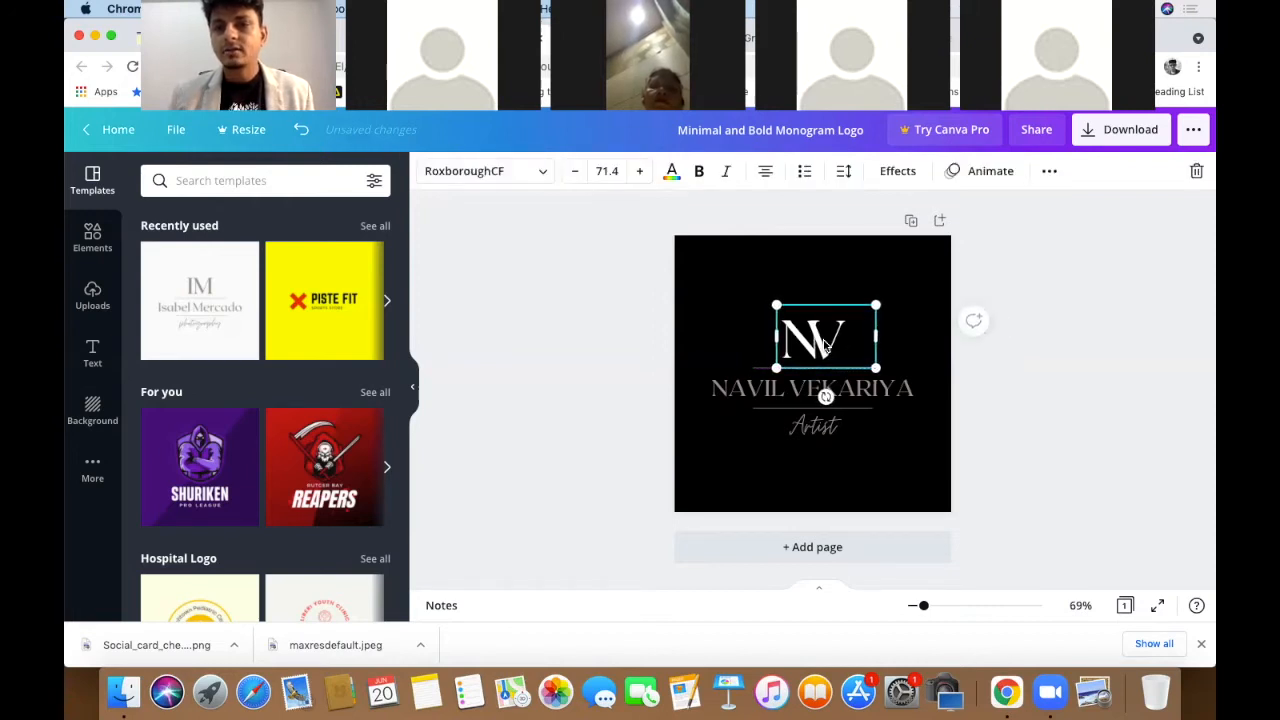
key("Left")
key("Left")
key("Left")
key("Left")
key("Left")
key("Left")
key("Left")
key("Left")
key("Left")
key("Left")
key("Left")
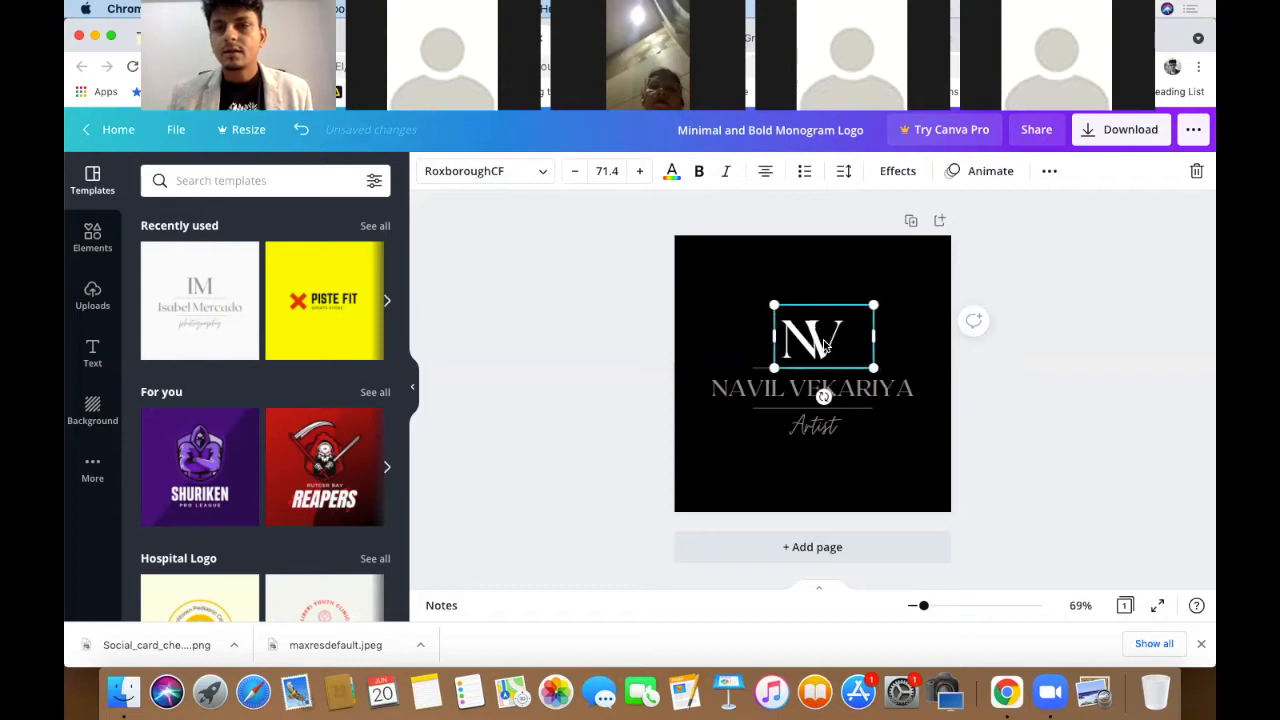
key("Left")
key("Left")
key("Left")
key("Left")
key("Left")
key("Left")
key("Left")
key("Left")
key("Left")
key("Left")
key("Left")
key("Left")
key("Left")
key("Left")
key("Left")
key("Left")
key("Left")
key("Left")
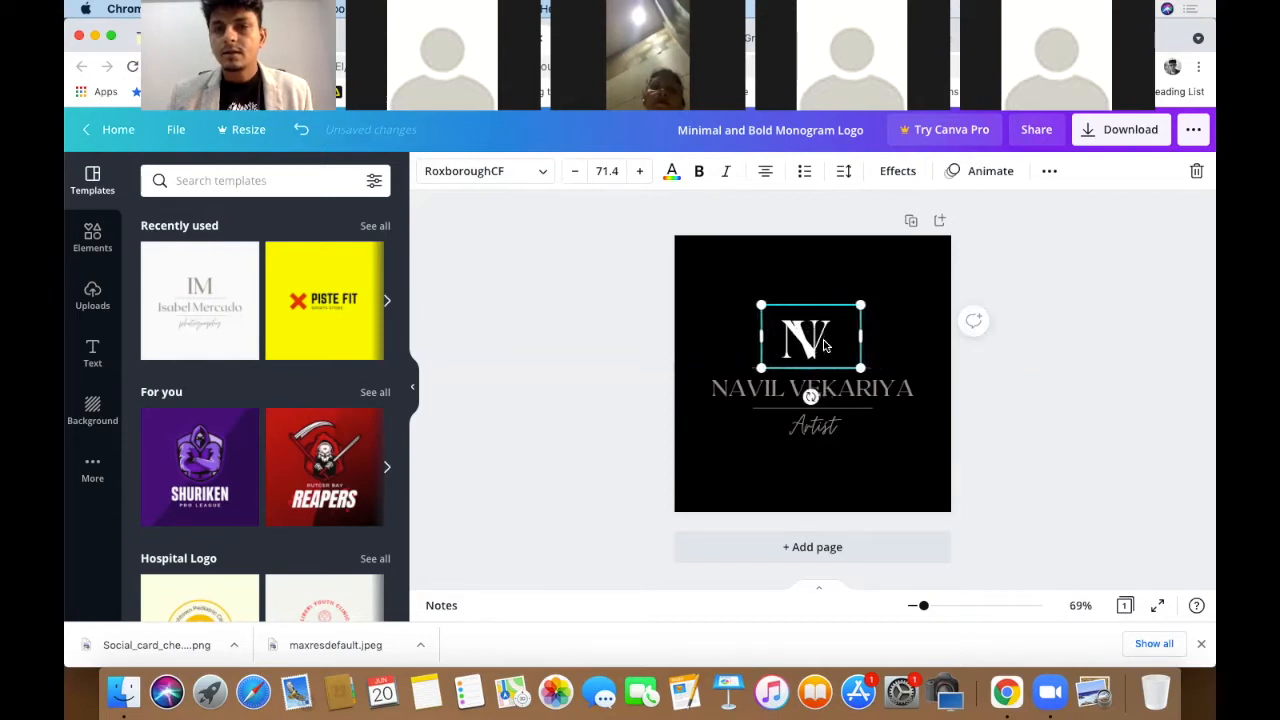
key("Left")
key("Left")
key("Left")
key("Left")
key("Left")
key("Left")
key("Left")
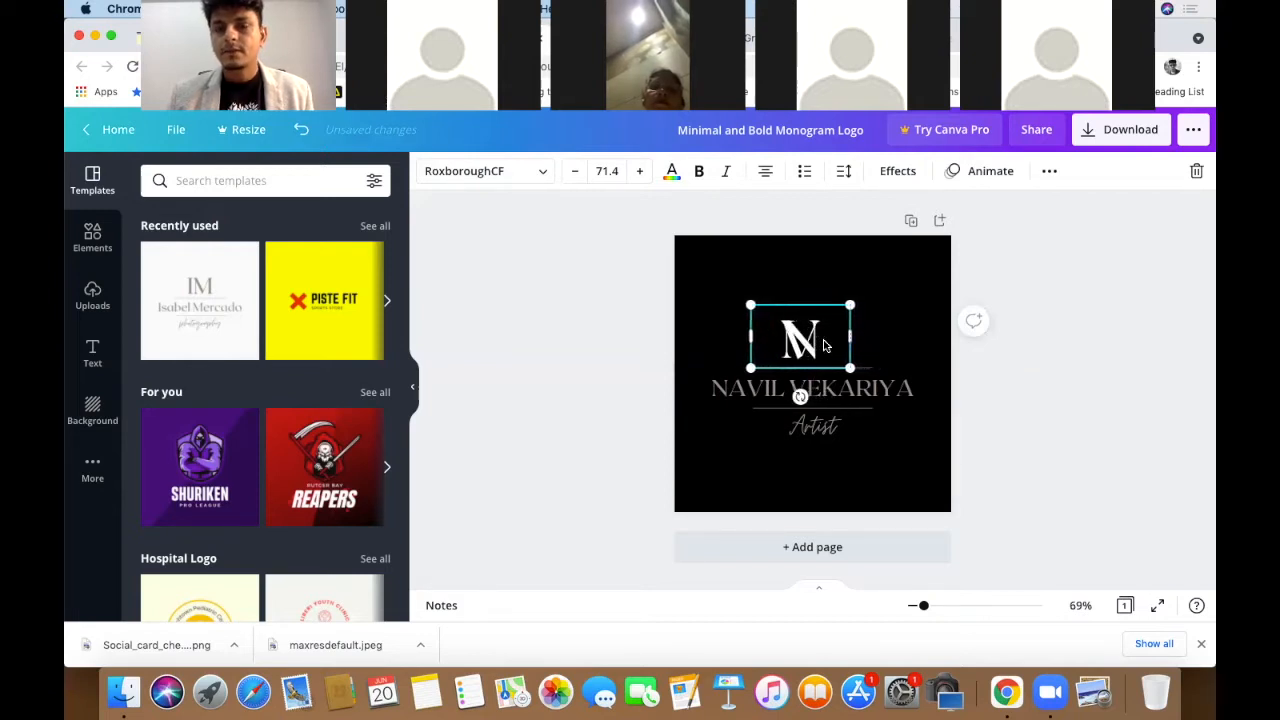
key("Right")
left_click_drag(795, 345, 822, 345)
mouse_move(870, 310)
left_mouse_down()
mouse_move(799, 331)
mouse_move(862, 320)
left_mouse_up()
- Delete the extra V letter and nudge the white N right so it centres over the name
left_click(1038, 314)
key("Delete")
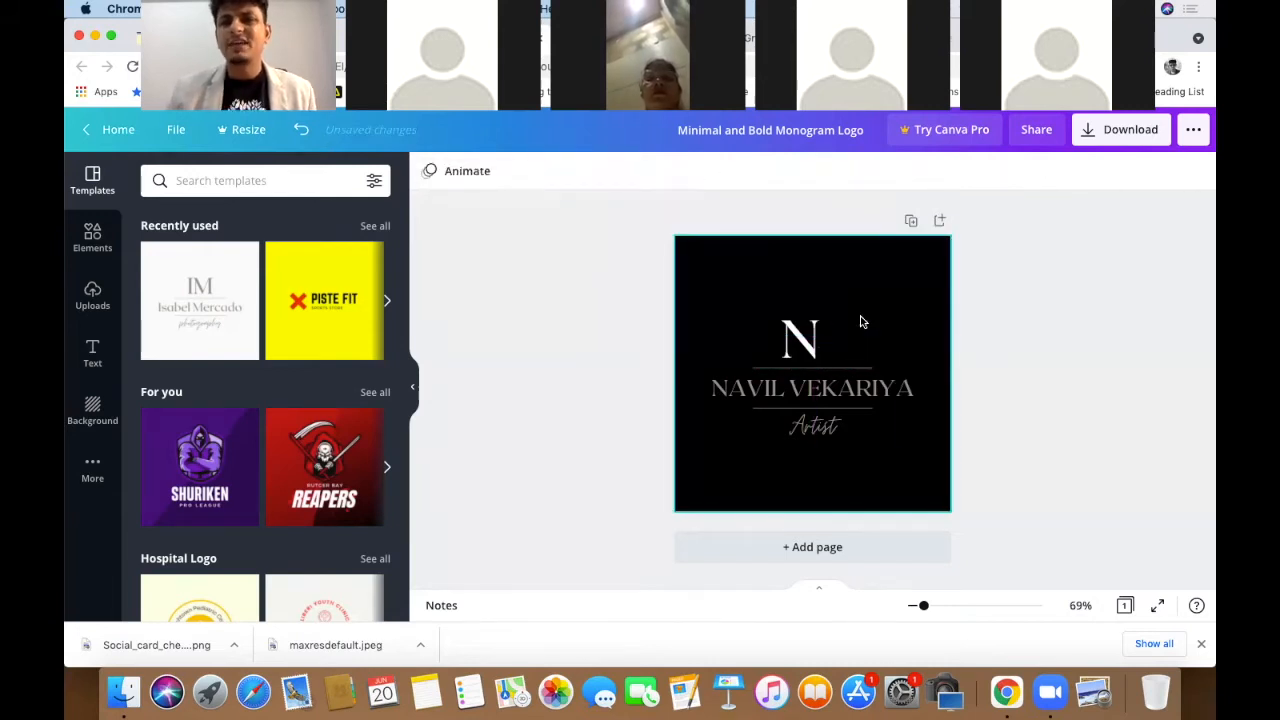
left_click_drag(838, 358, 850, 358)
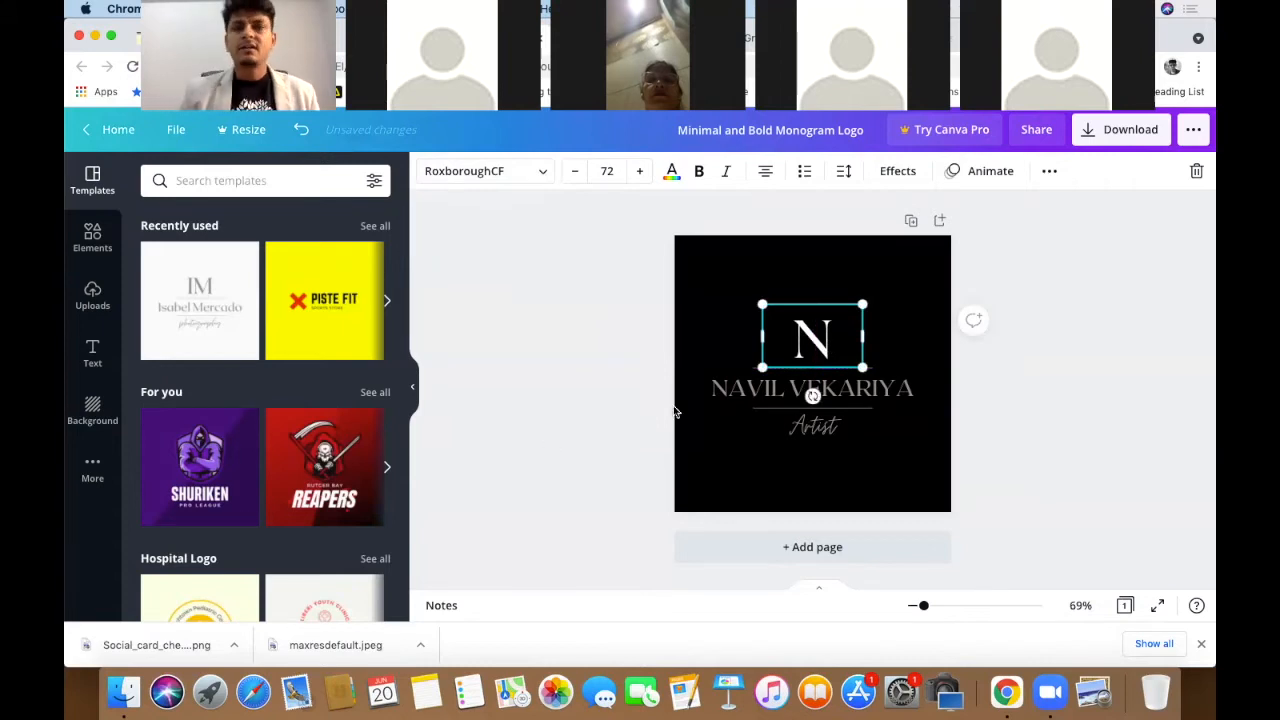
left_click(602, 380)
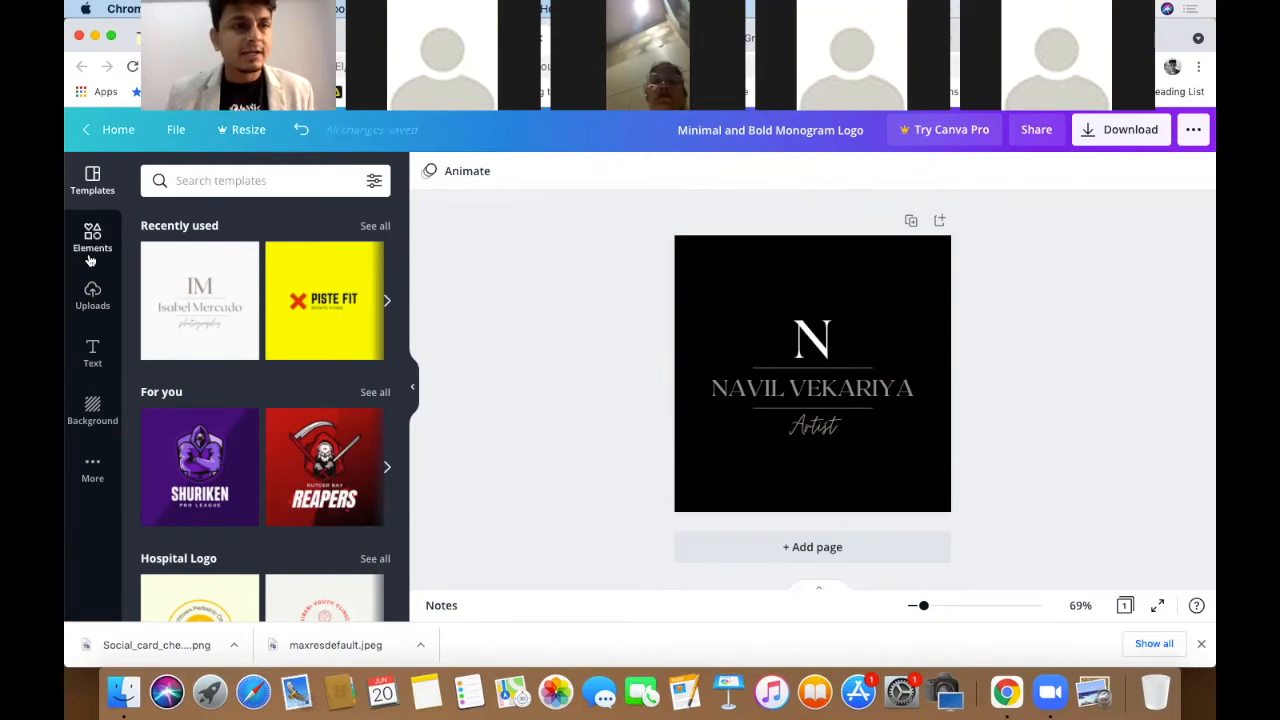
- Open the Elements panel and browse categories like Lines & Shapes, Graphics, Photos and Videos
left_click(92, 236)
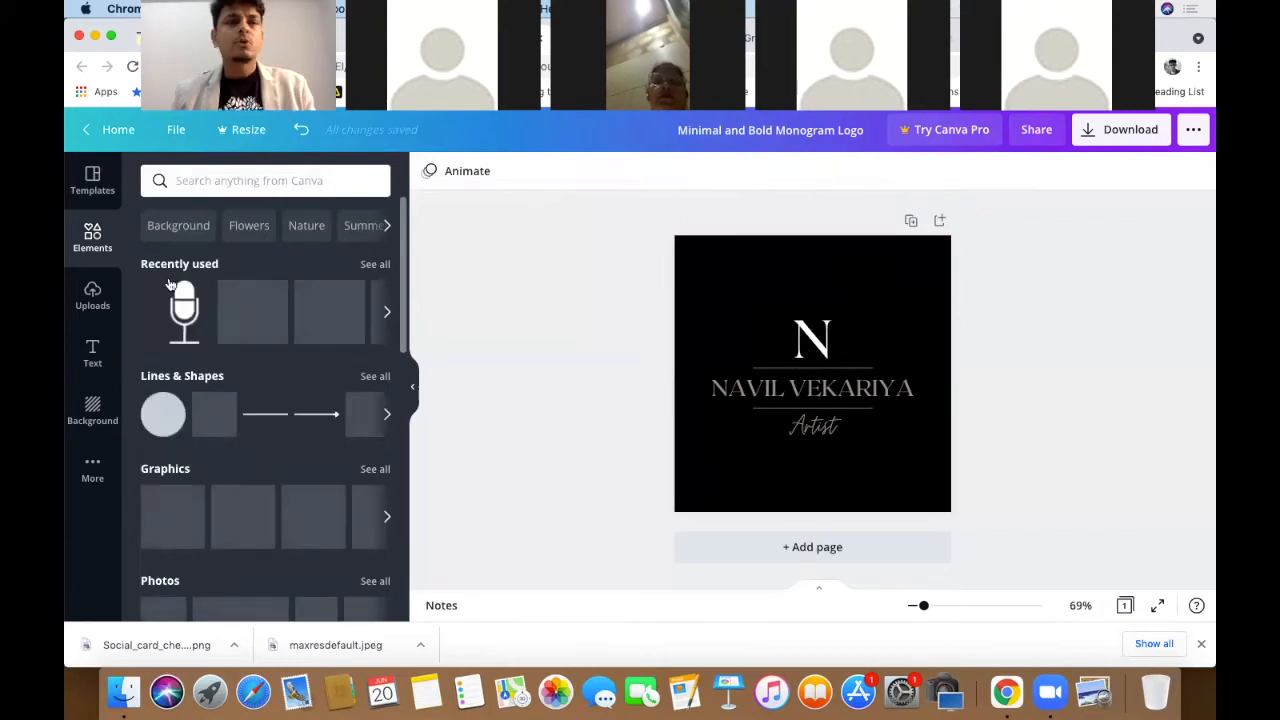
scroll(255, 369, "down", 3)
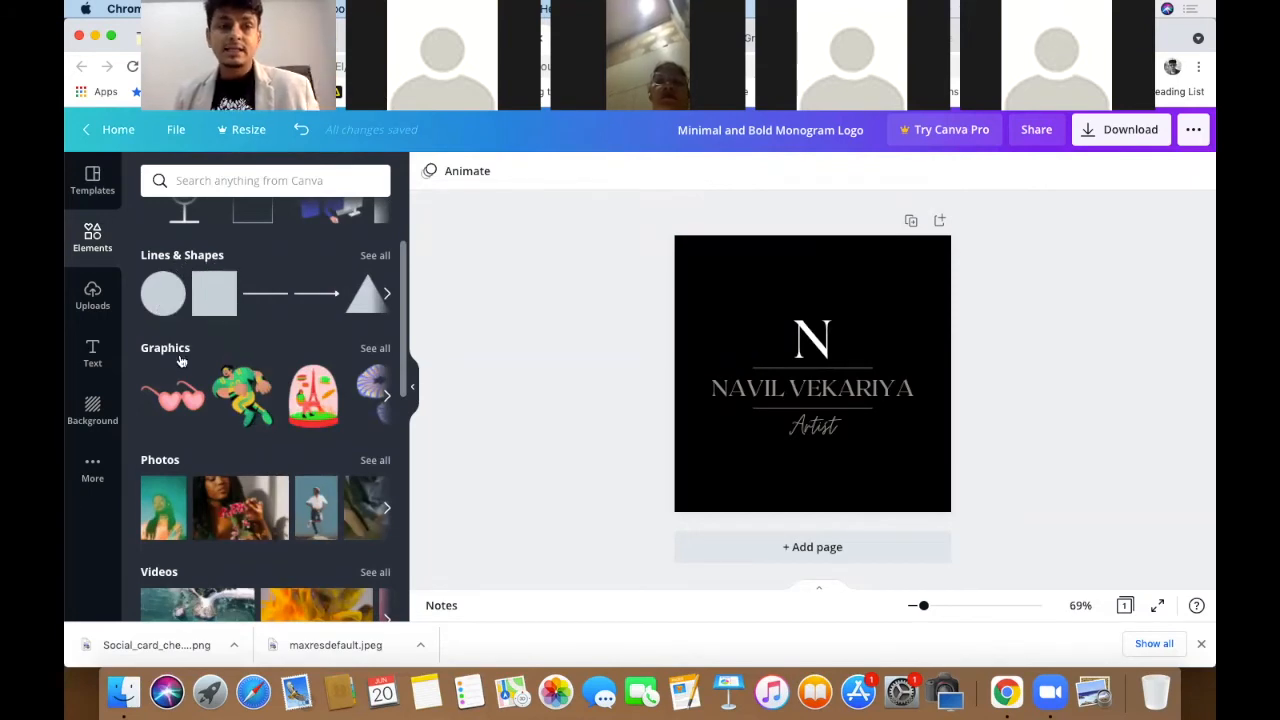
scroll(200, 380, "down", 5)
scroll(233, 399, "down", 3)
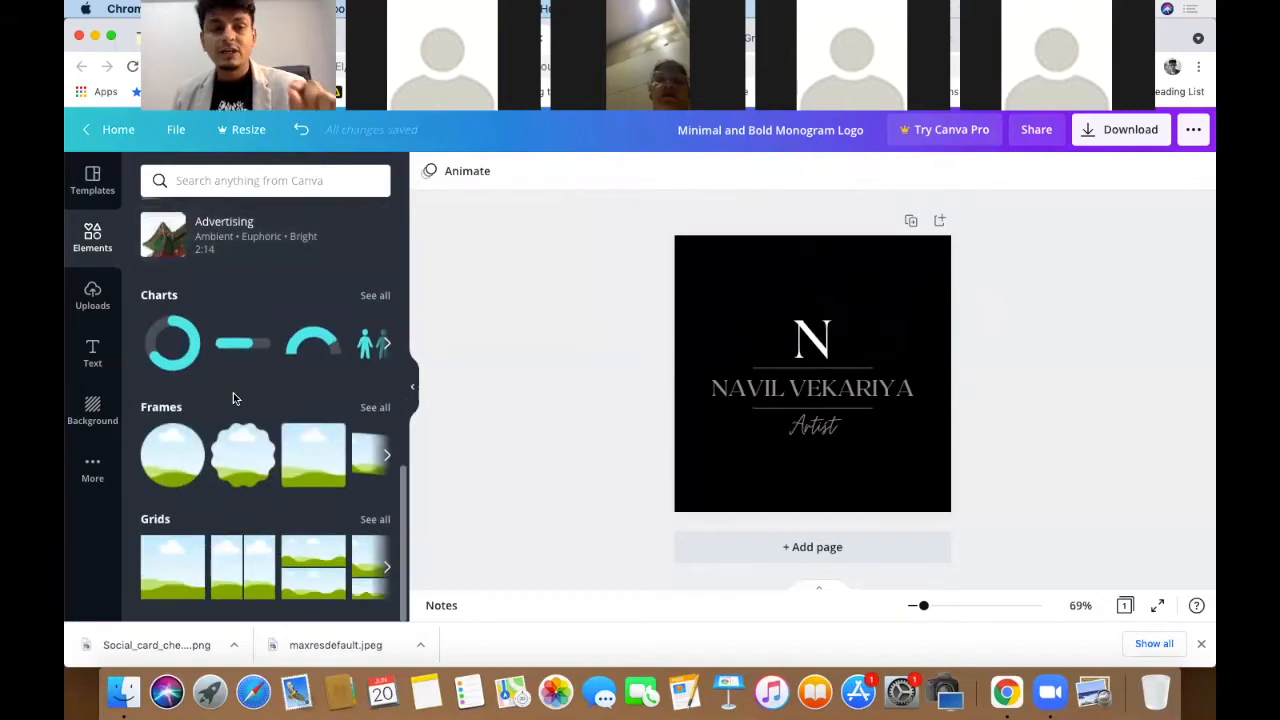
scroll(233, 399, "up", 8)
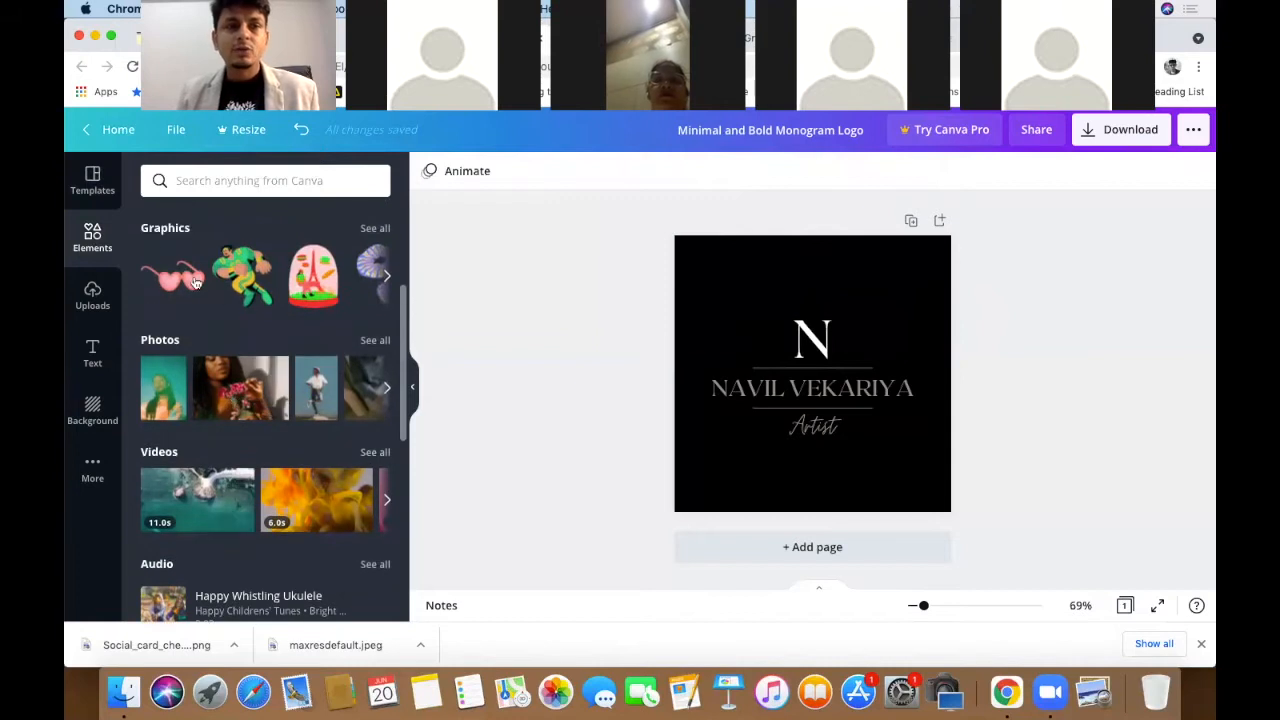
- Show all Graphics and scroll down to the Duo Color Avatar collection
left_click(380, 229)
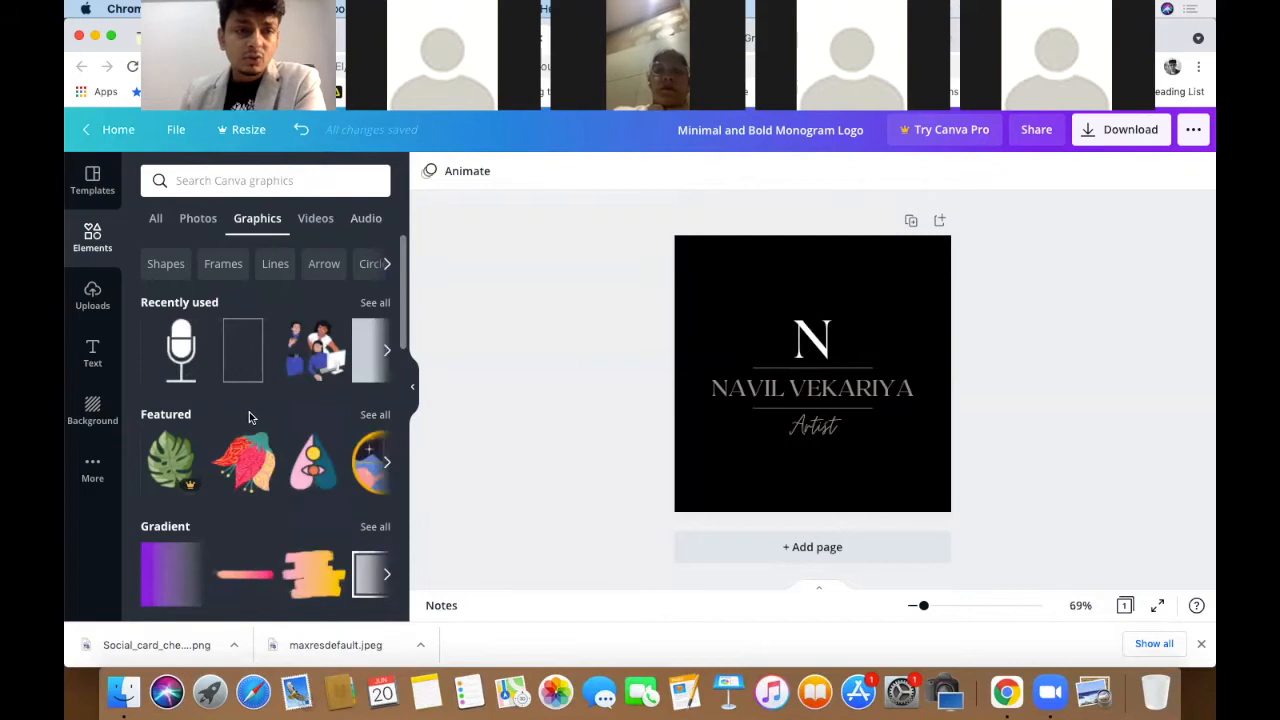
scroll(250, 414, "down", 5)
scroll(250, 414, "up", 5)
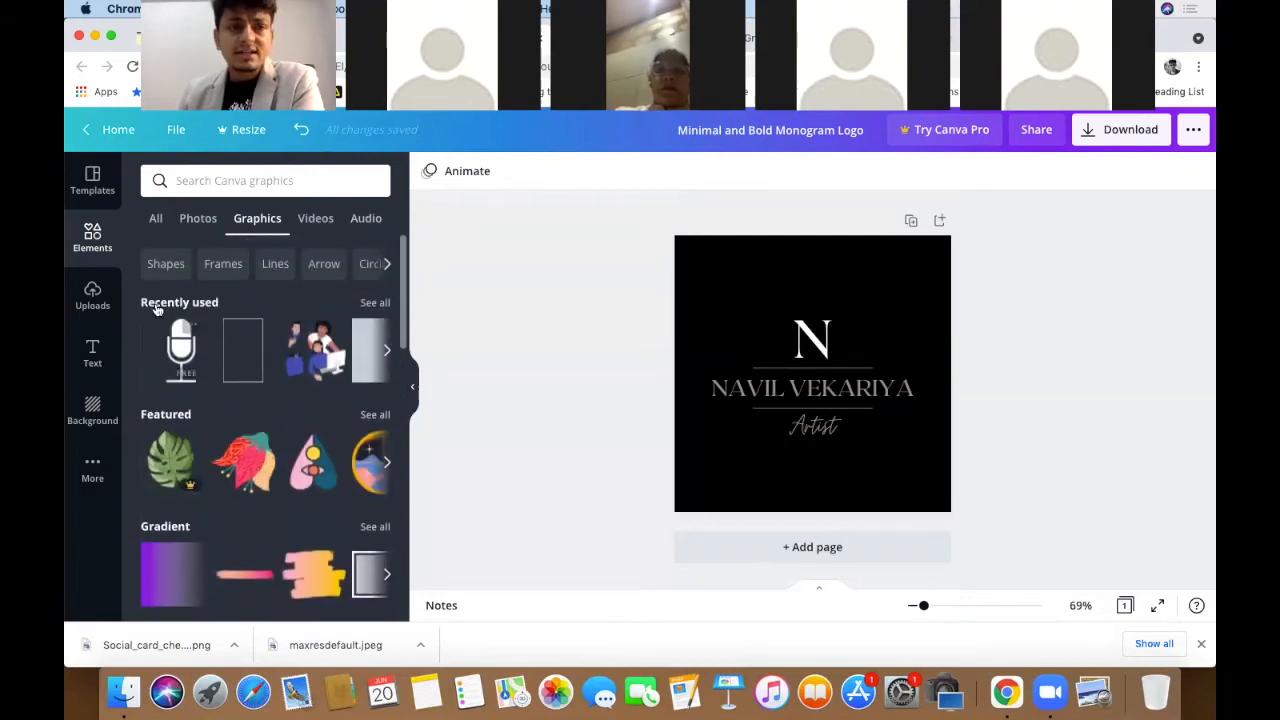
scroll(225, 416, "down", 3)
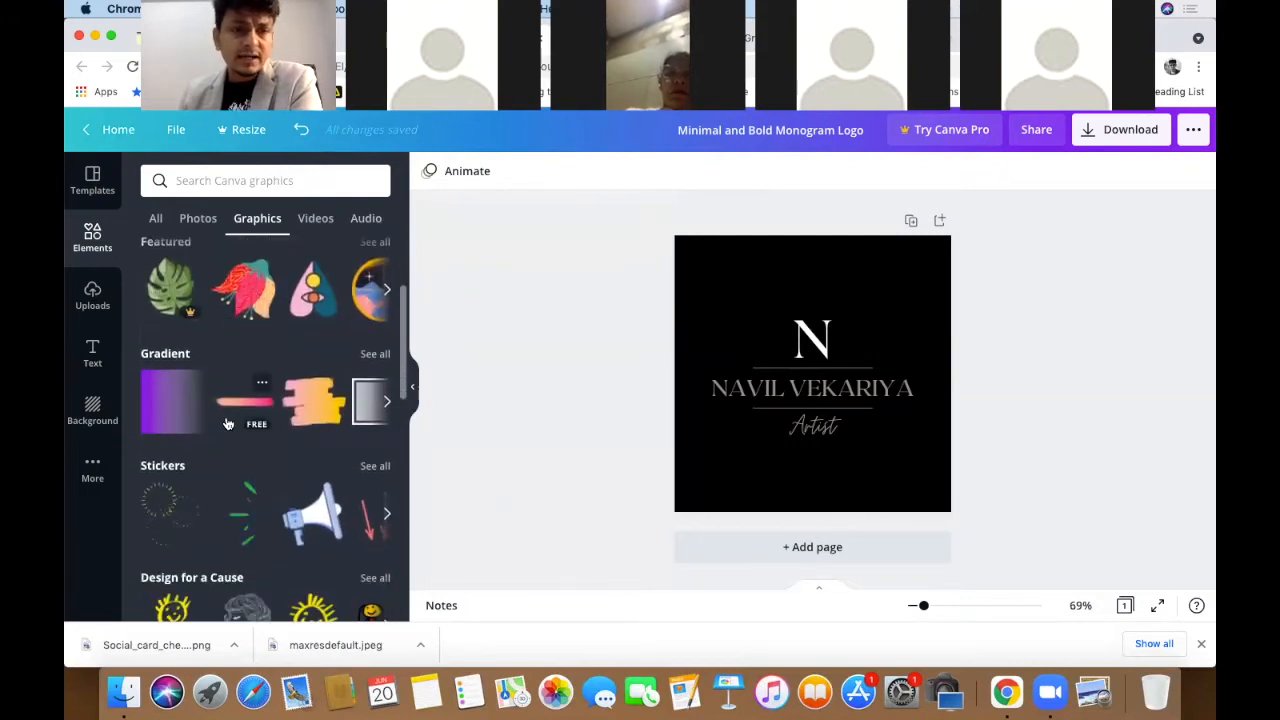
scroll(225, 416, "down", 3)
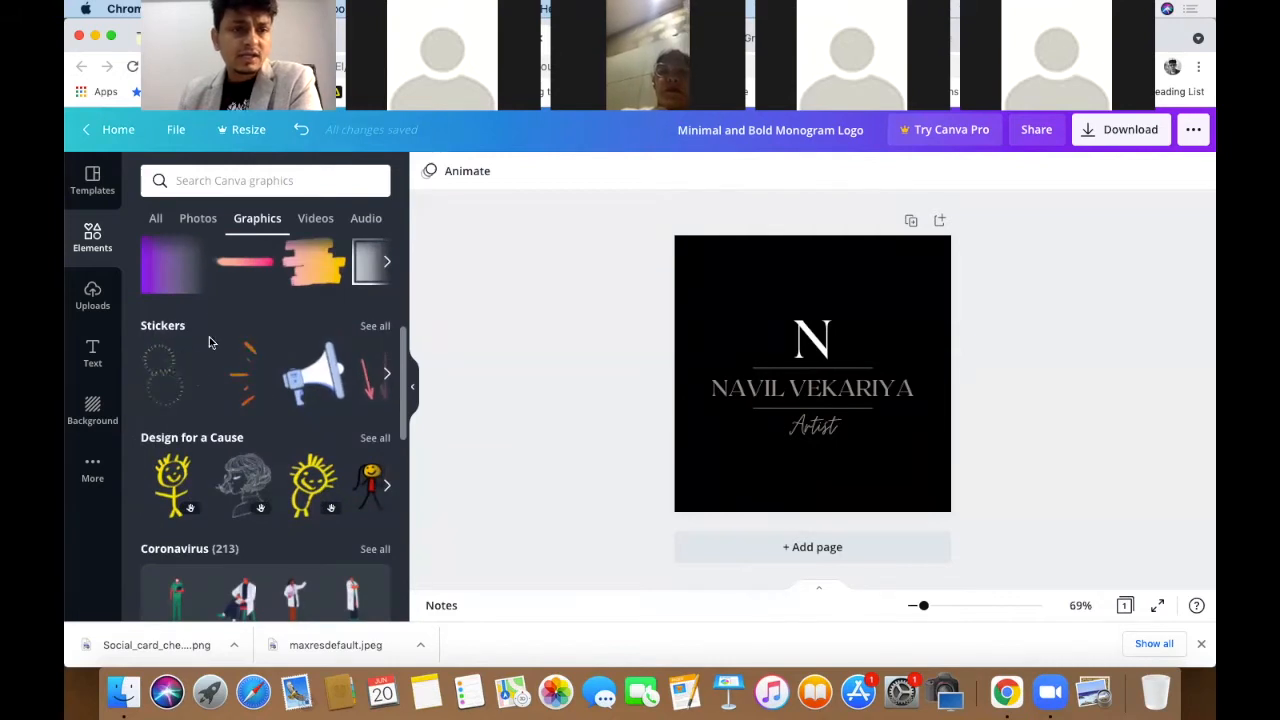
scroll(257, 444, "down", 2)
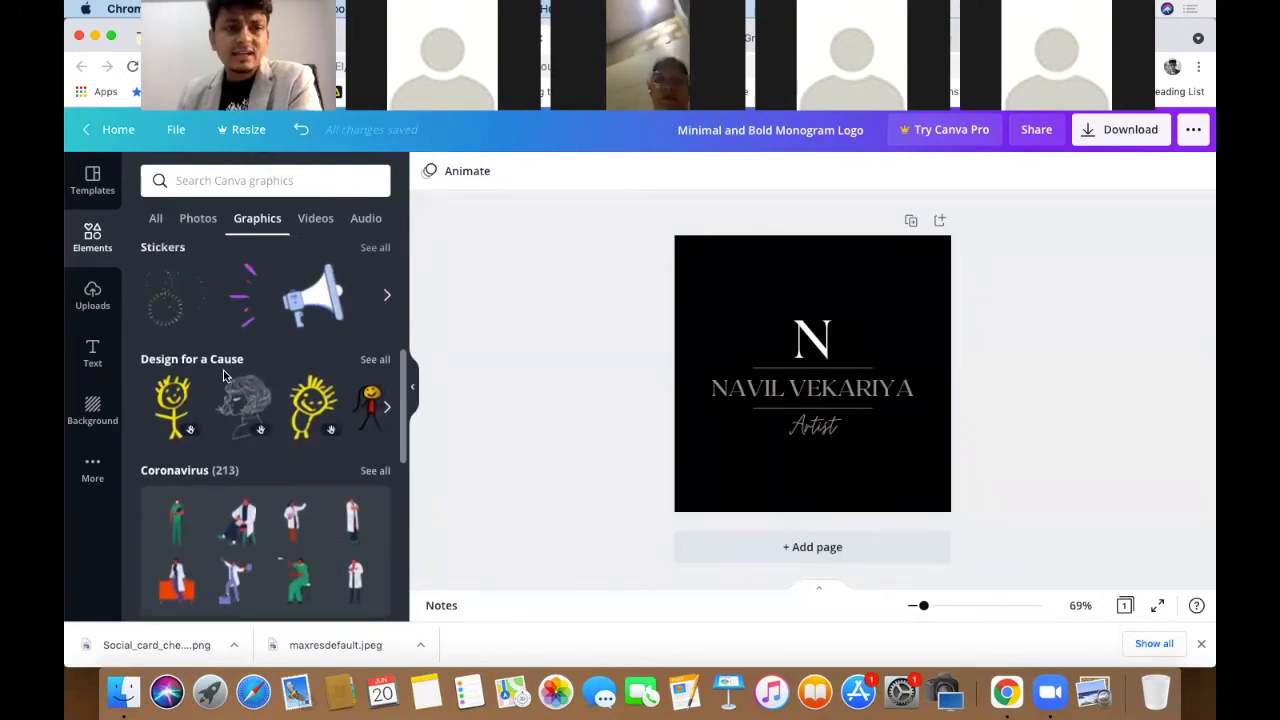
scroll(242, 378, "down", 12)
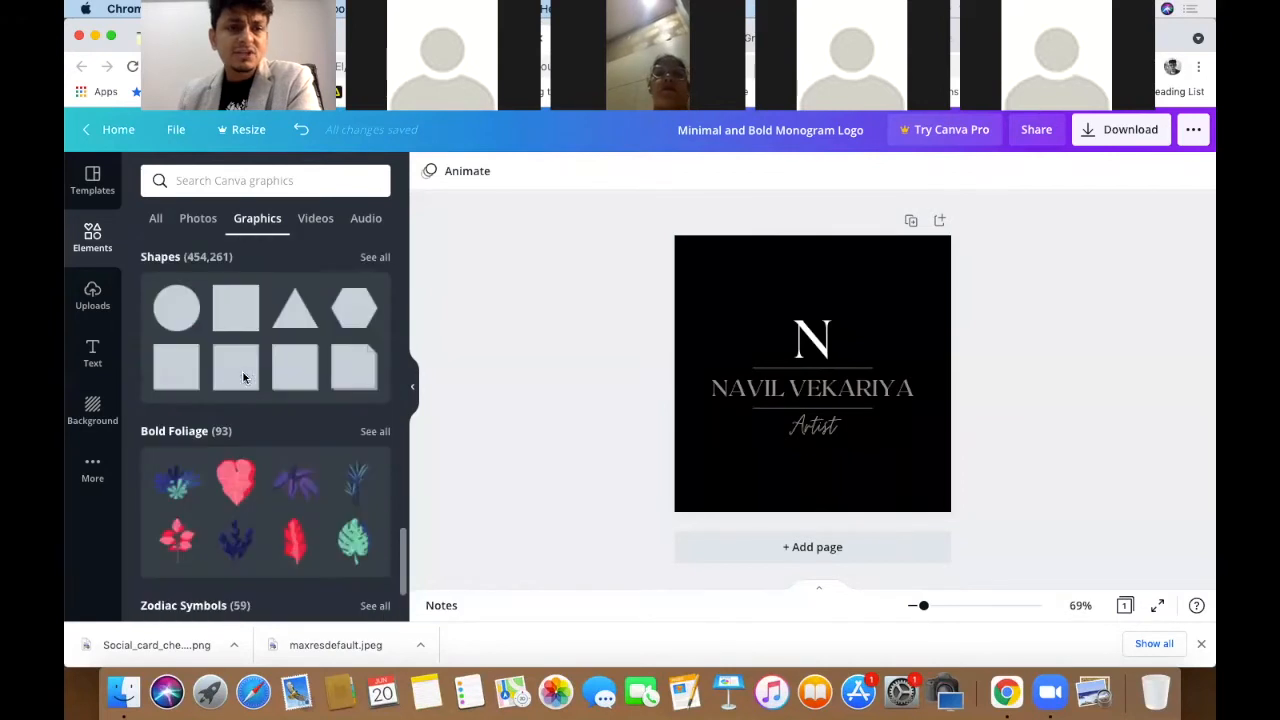
scroll(242, 378, "down", 10)
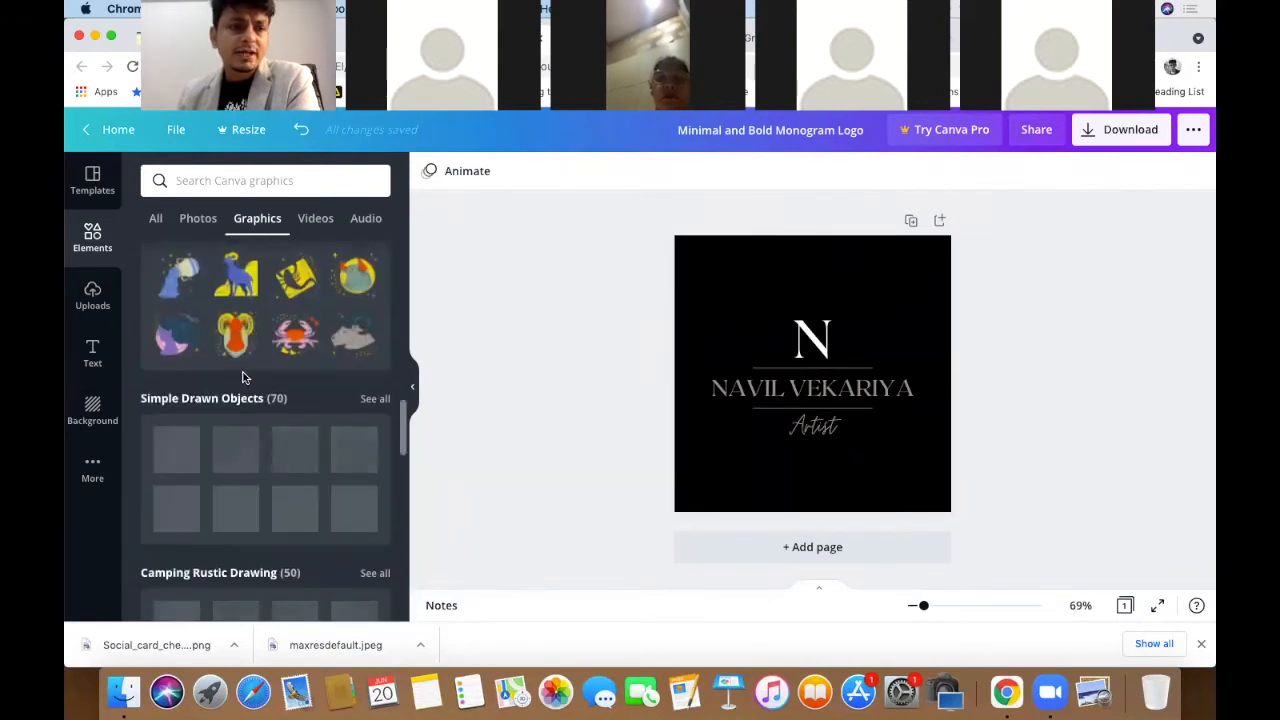
scroll(242, 378, "down", 5)
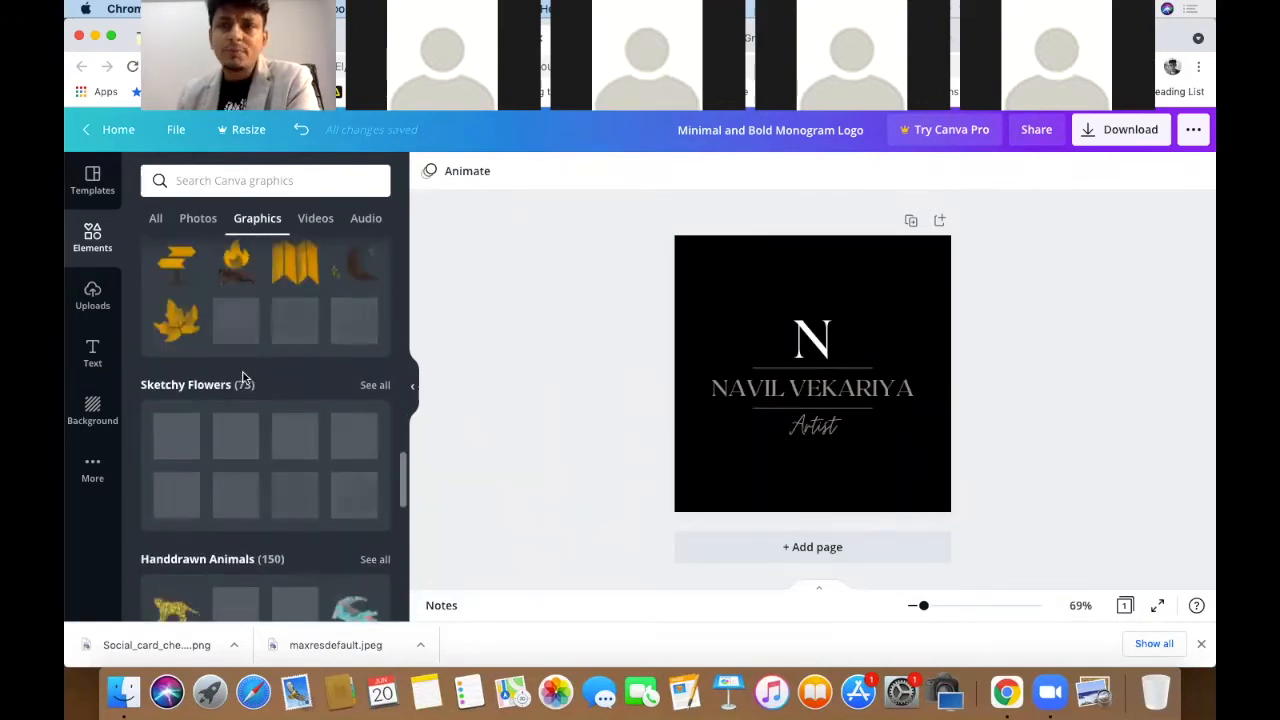
scroll(289, 446, "down", 3)
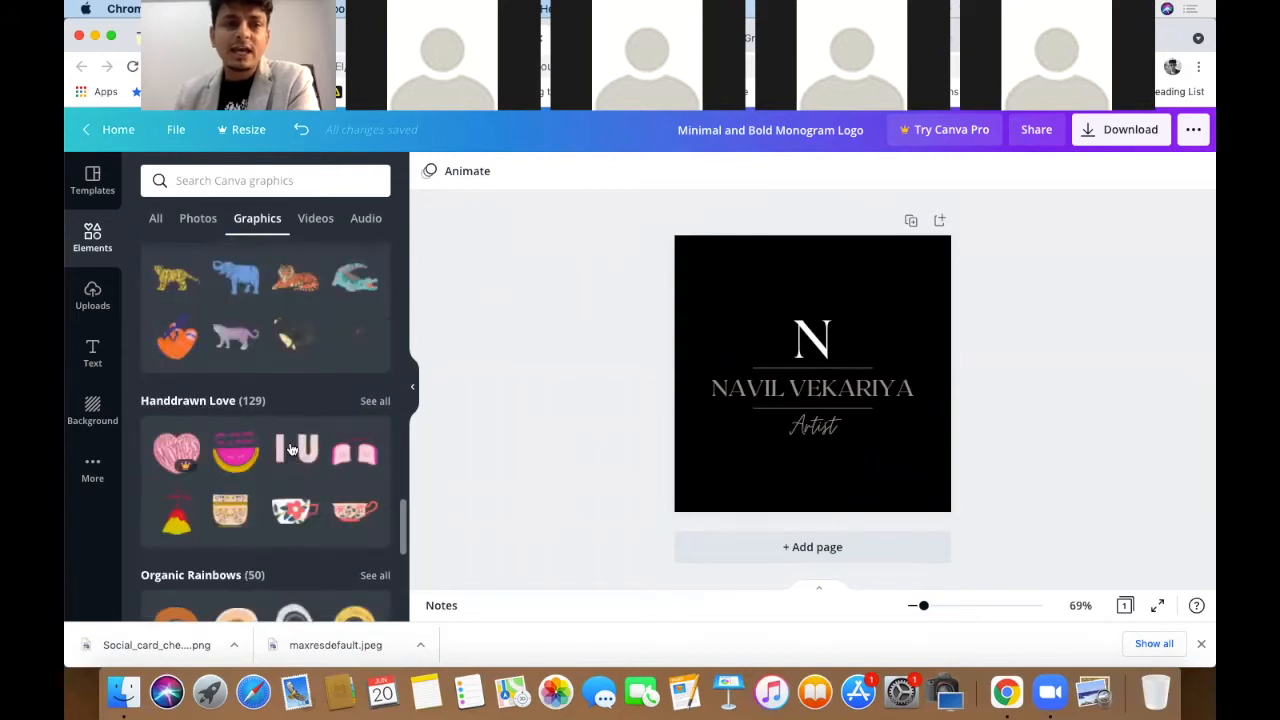
scroll(289, 446, "down", 4)
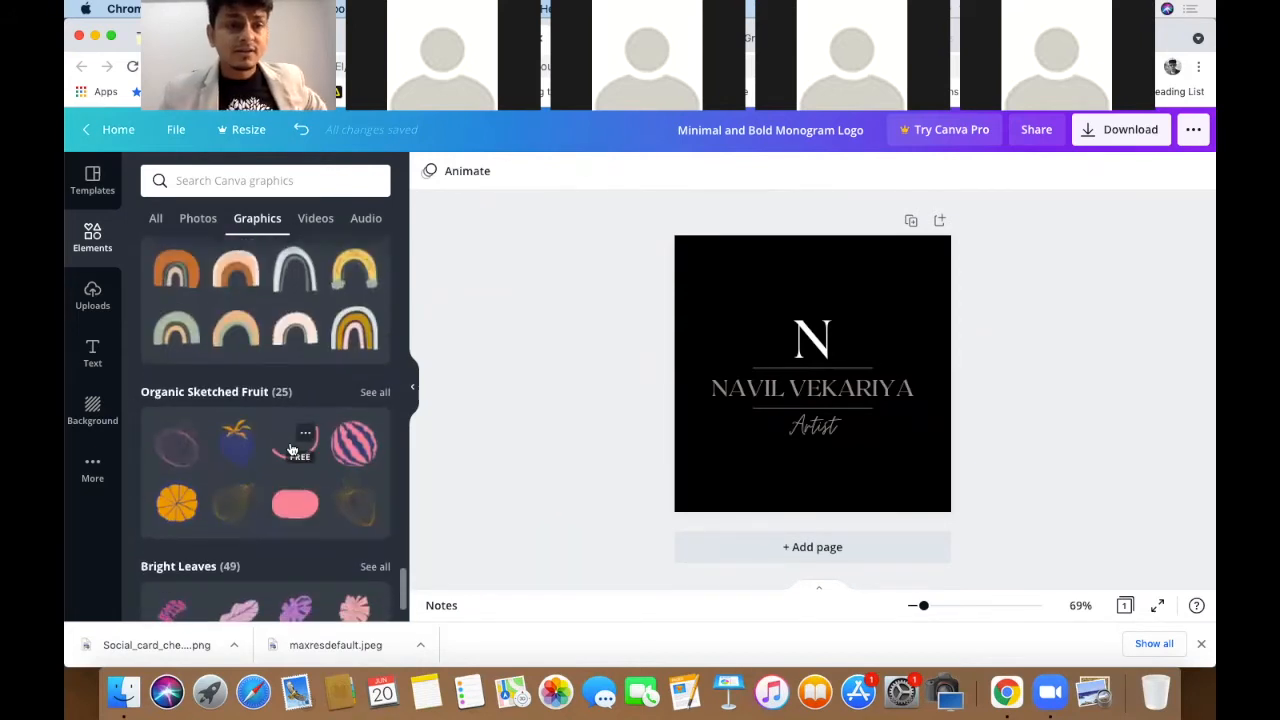
scroll(291, 447, "down", 4)
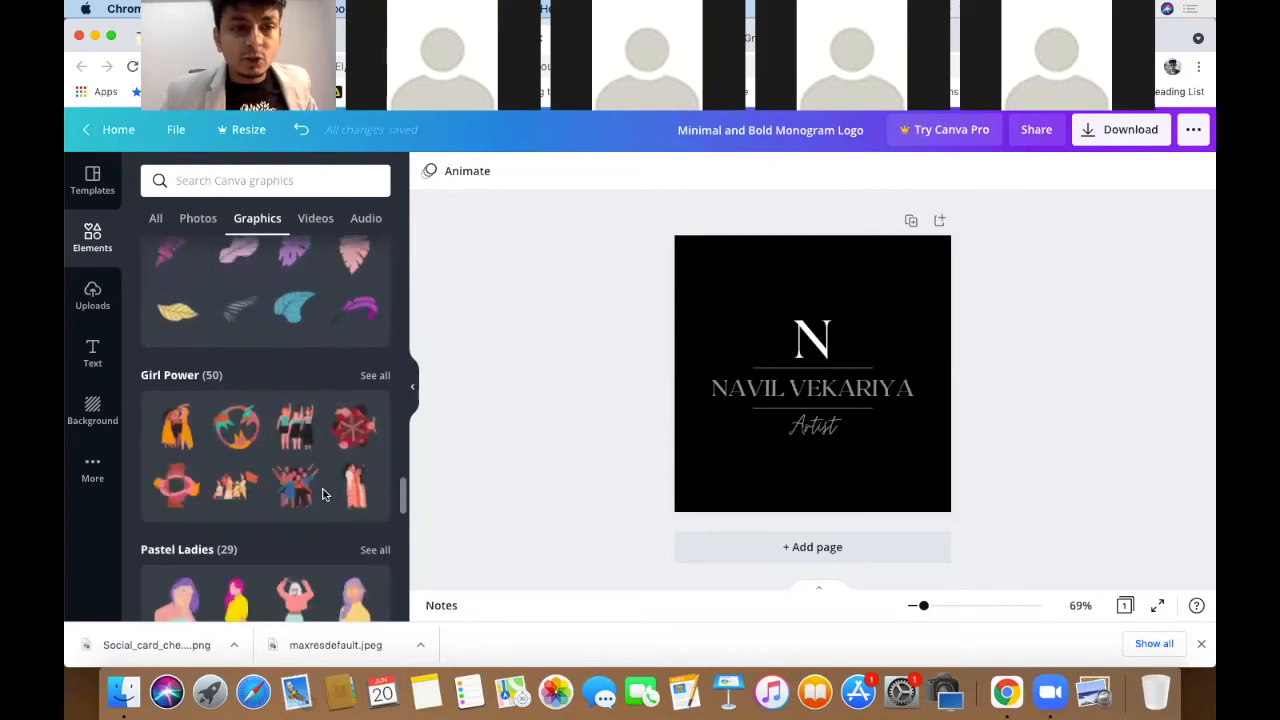
scroll(322, 494, "down", 5)
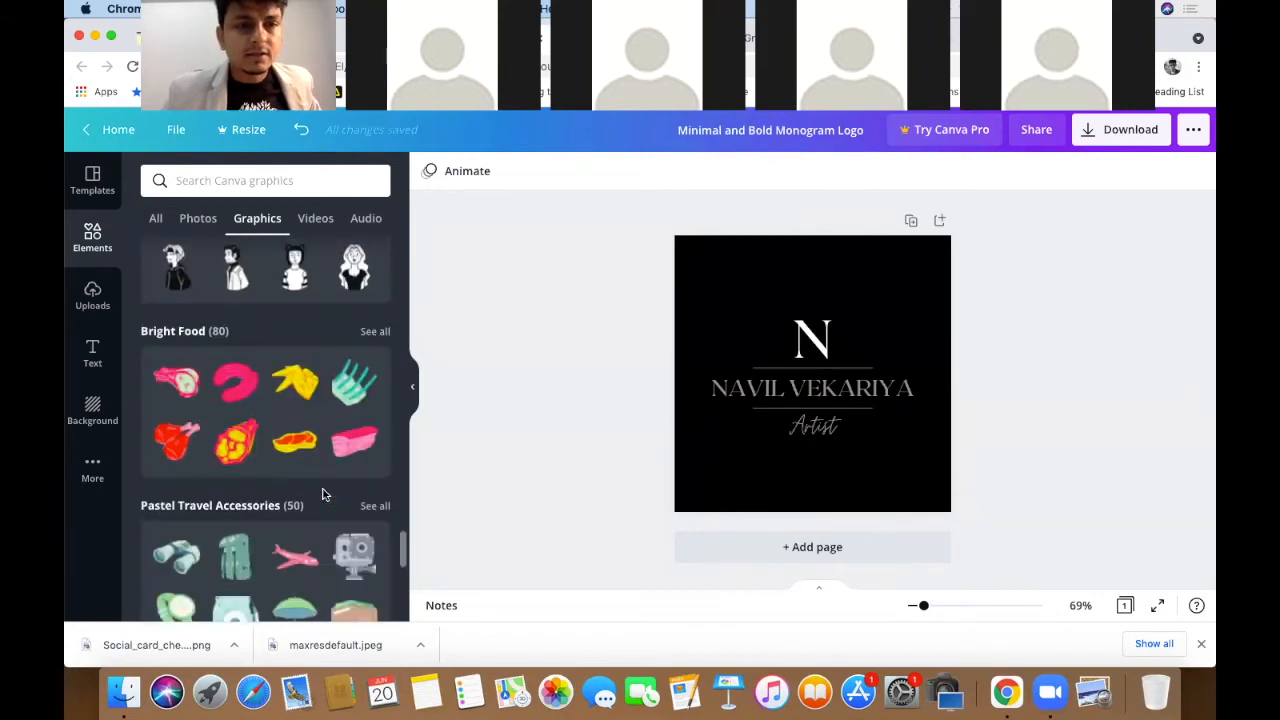
scroll(322, 494, "down", 4)
scroll(322, 494, "up", 4)
scroll(322, 494, "up", 2)
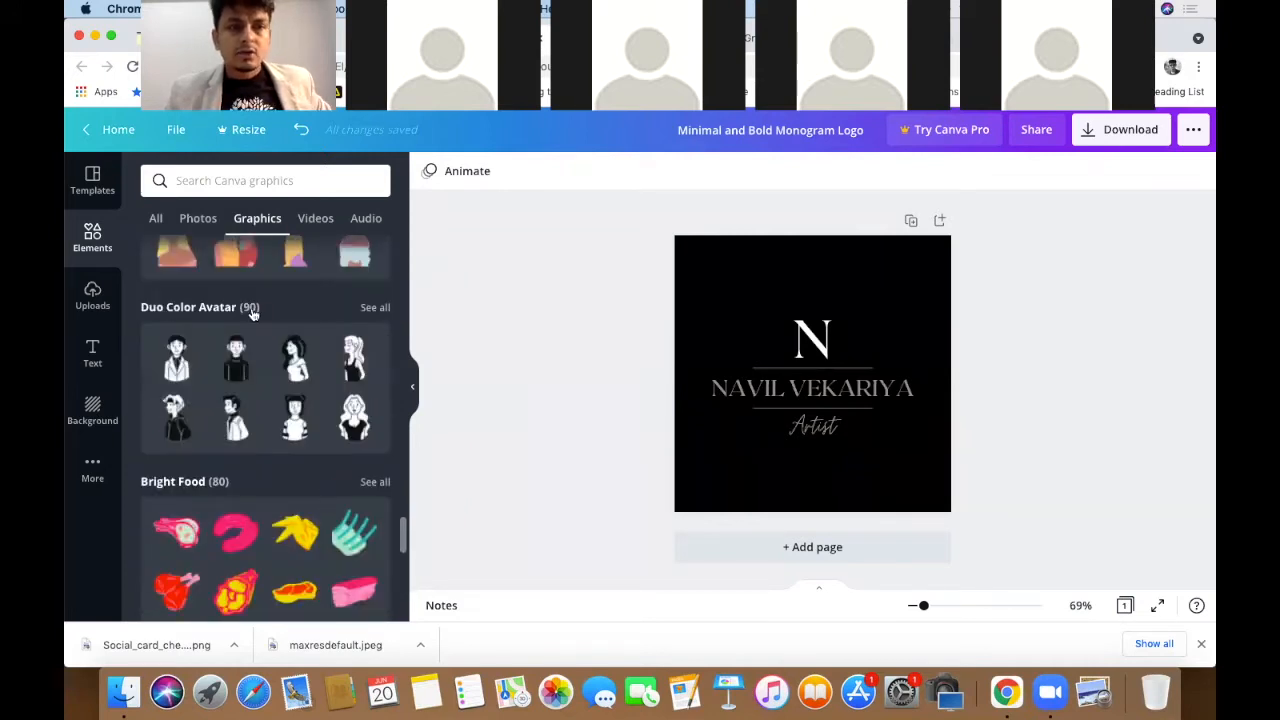
- Expand the Duo Color Avatar collection and scroll through its black-and-white character figures
left_click(372, 309)
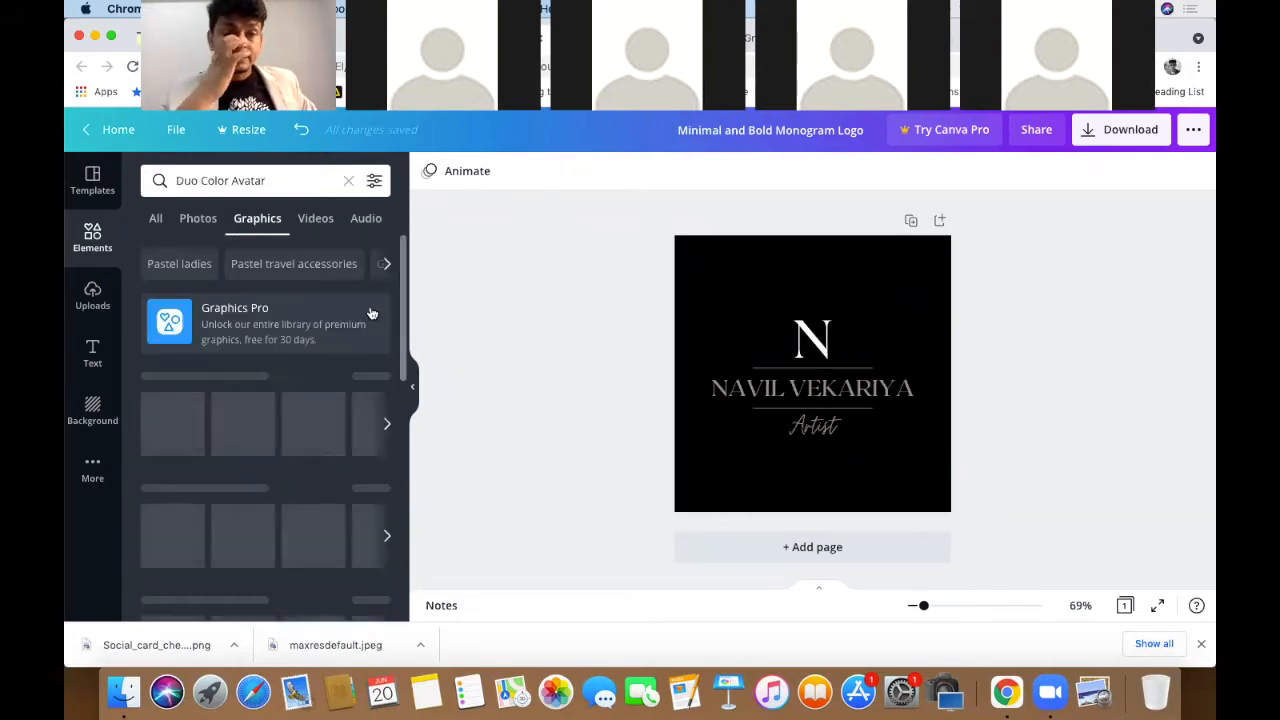
scroll(190, 515, "down", 3)
scroll(190, 515, "down", 5)
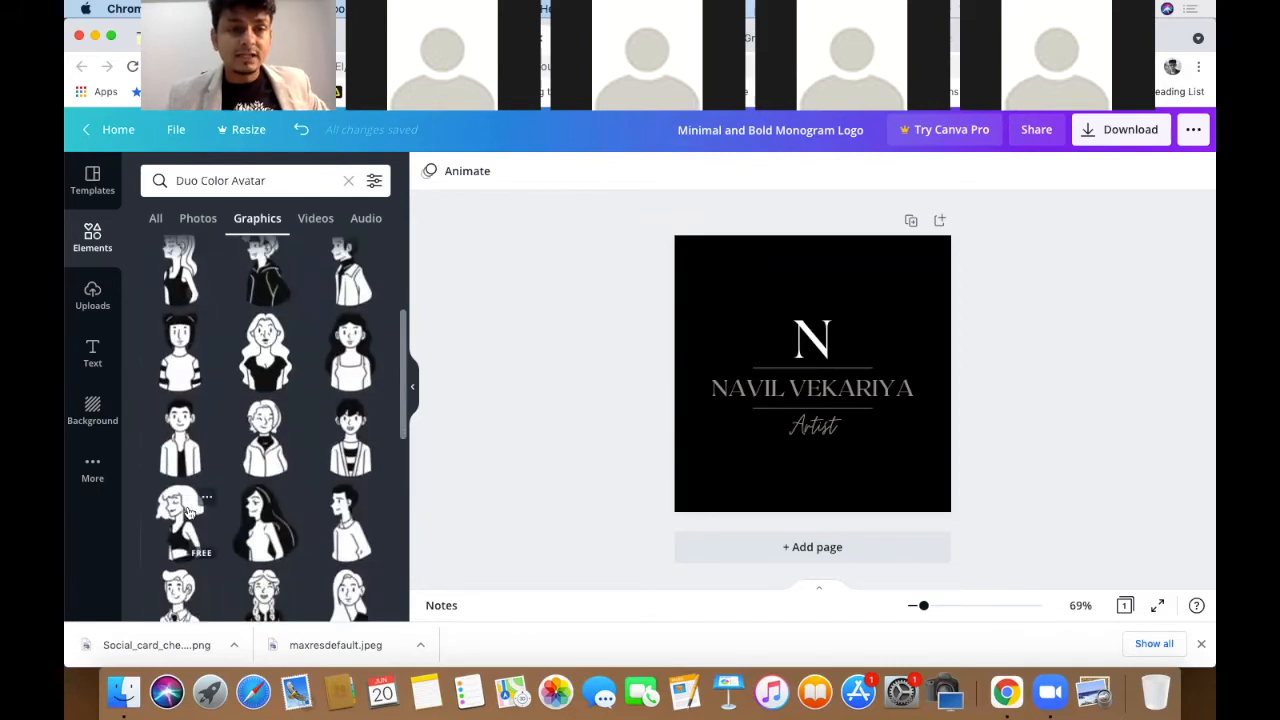
scroll(187, 512, "down", 6)
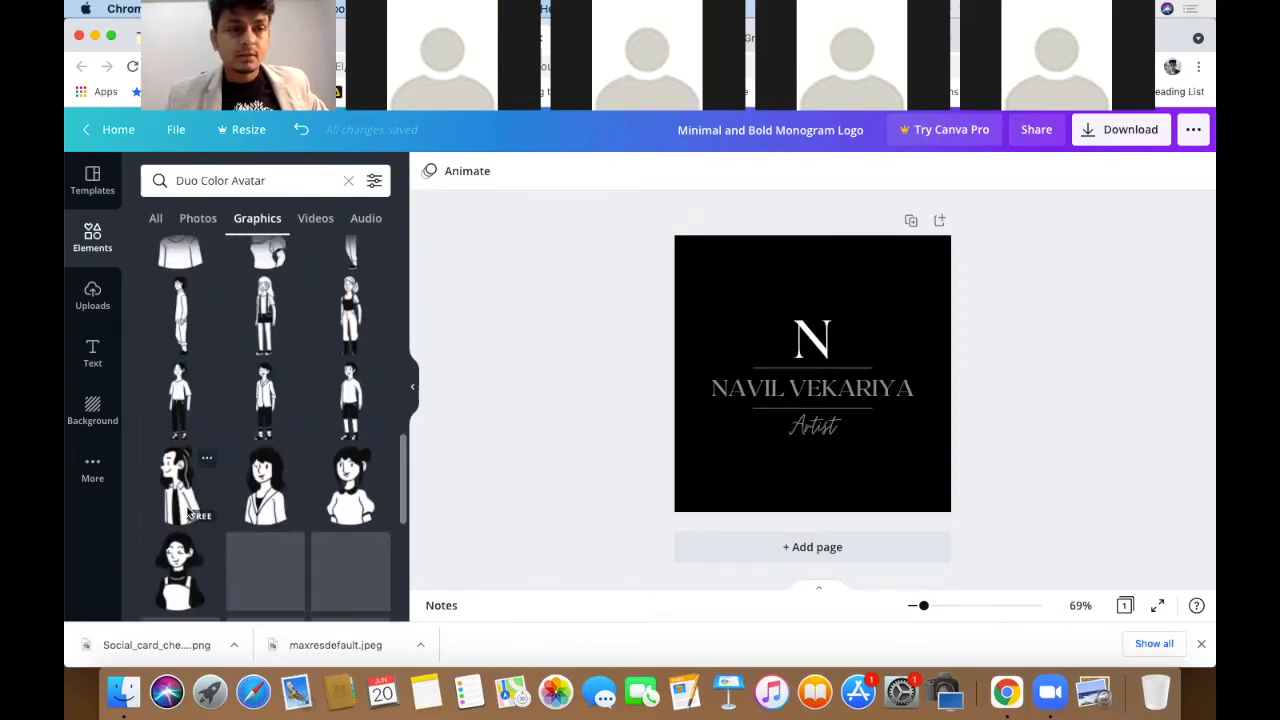
scroll(188, 512, "down", 6)
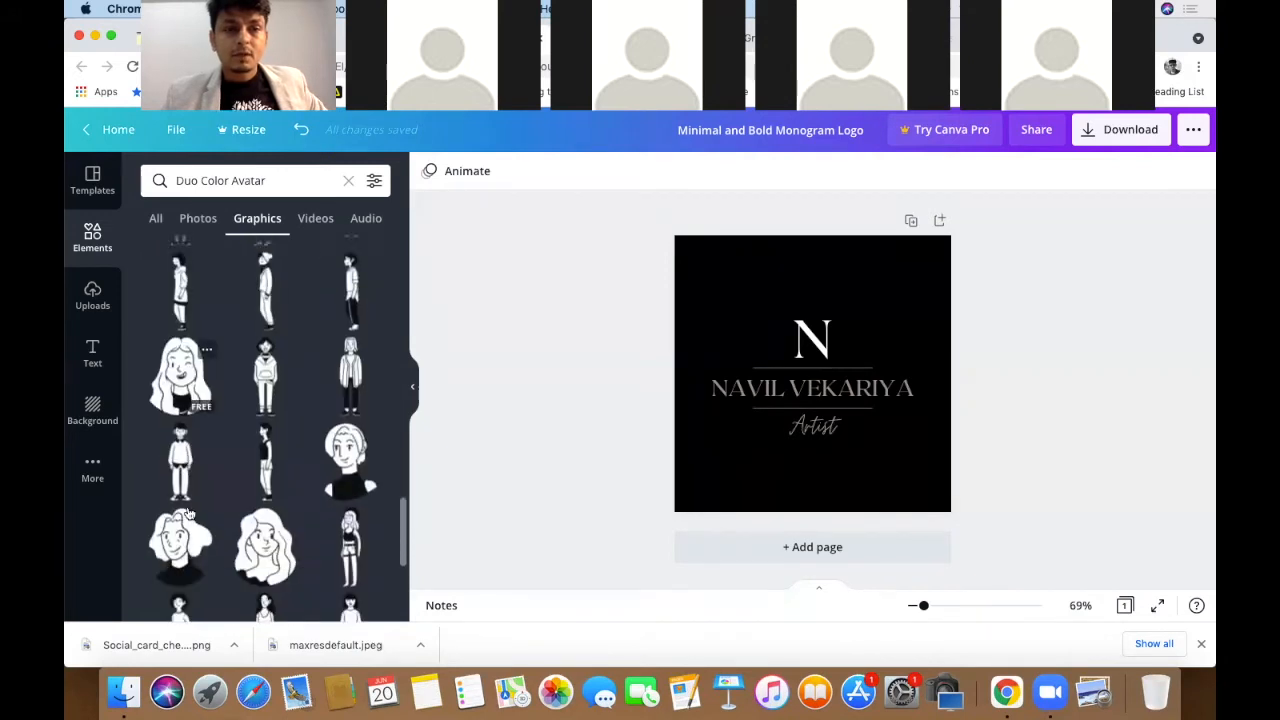
scroll(188, 512, "down", 6)
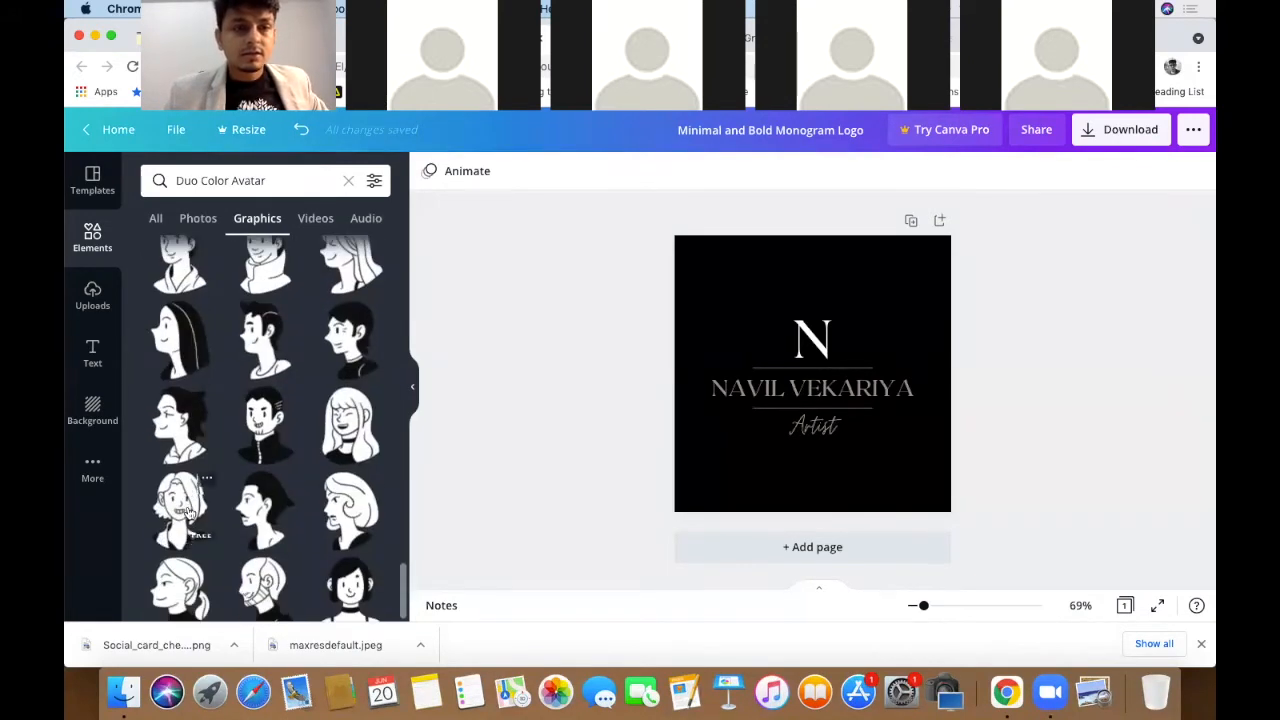
scroll(187, 512, "down", 6)
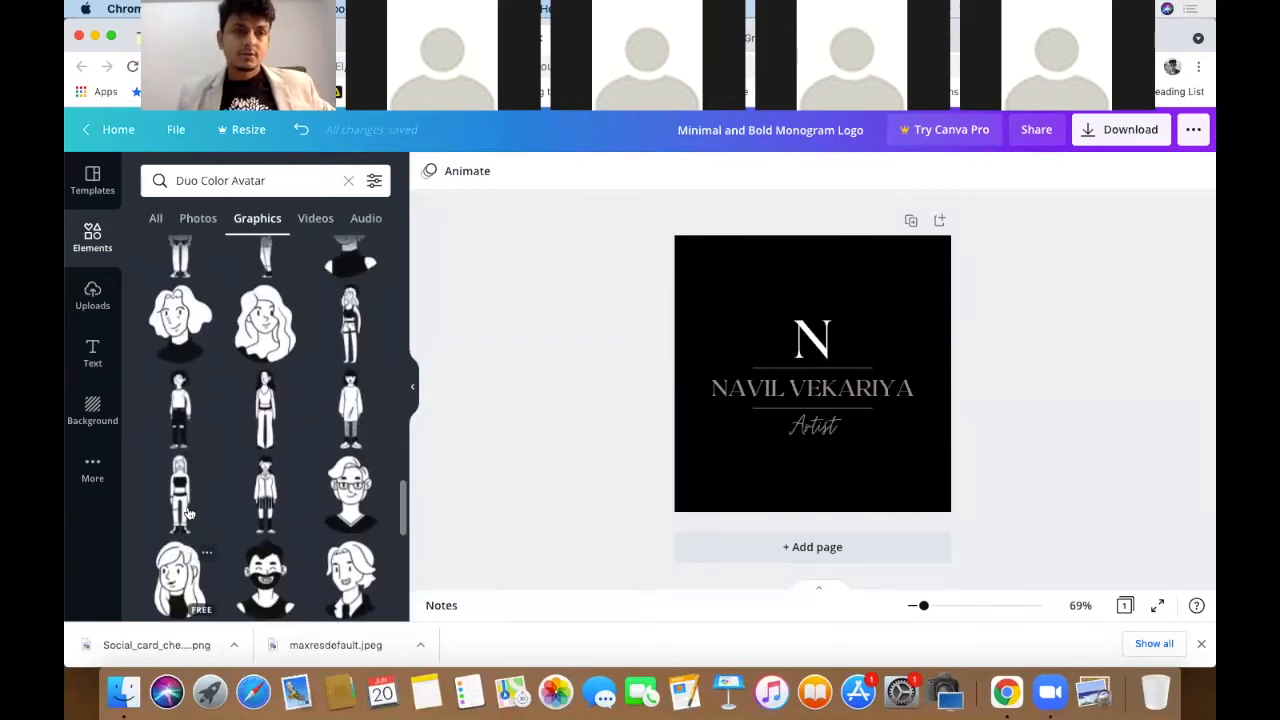
scroll(188, 512, "up", 2)
- Add a standing Duo Color Avatar figure, shrink it and place it snug beside the N
left_click(183, 512)
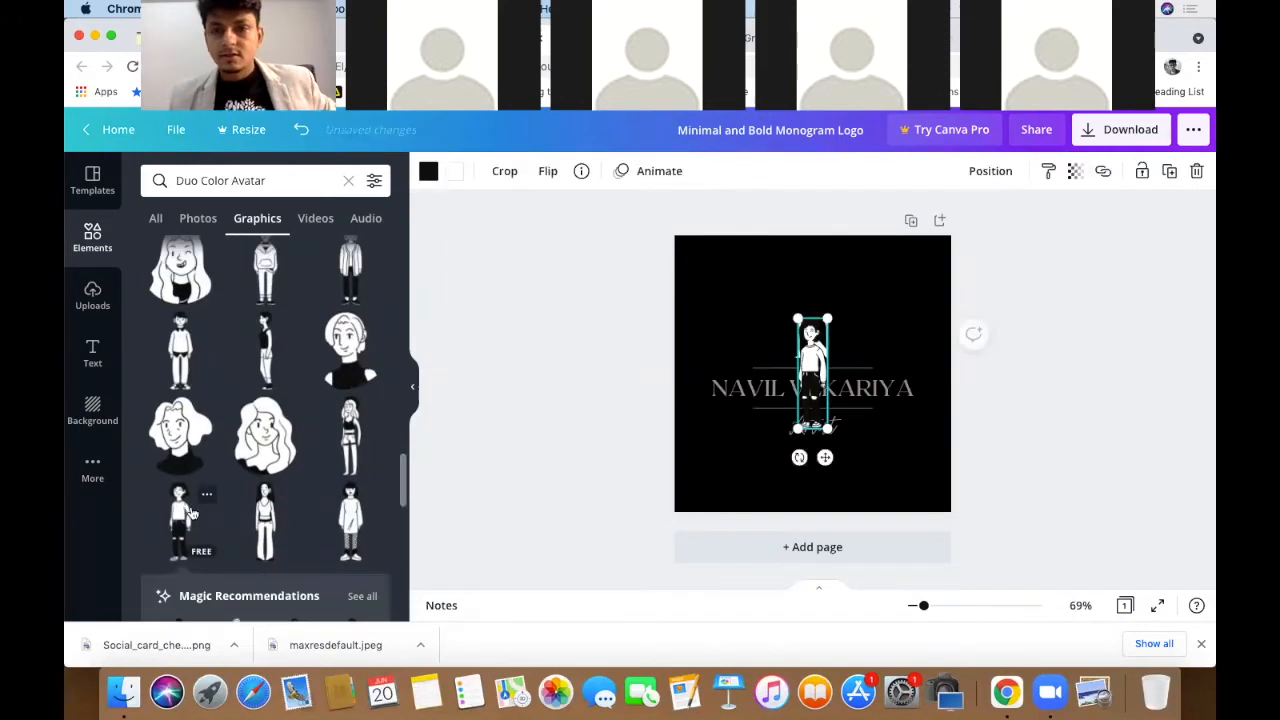
left_click_drag(827, 317, 788, 316)
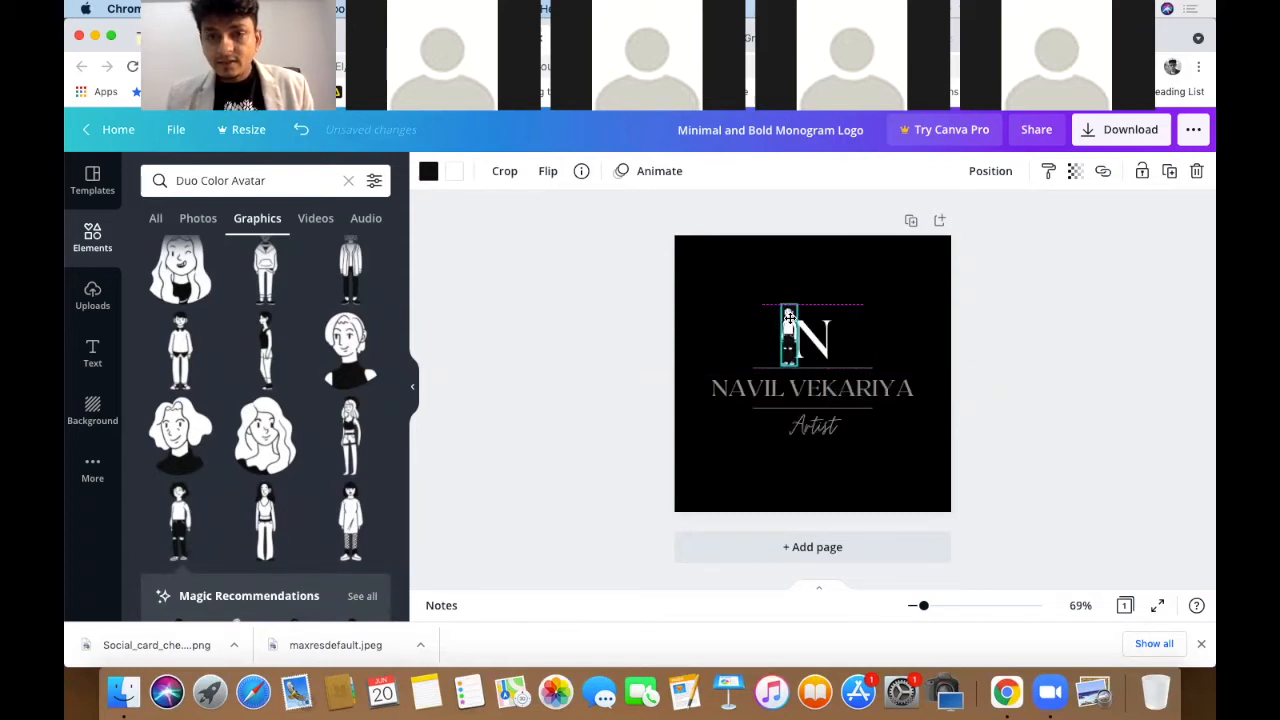
left_click_drag(797, 320, 794, 315)
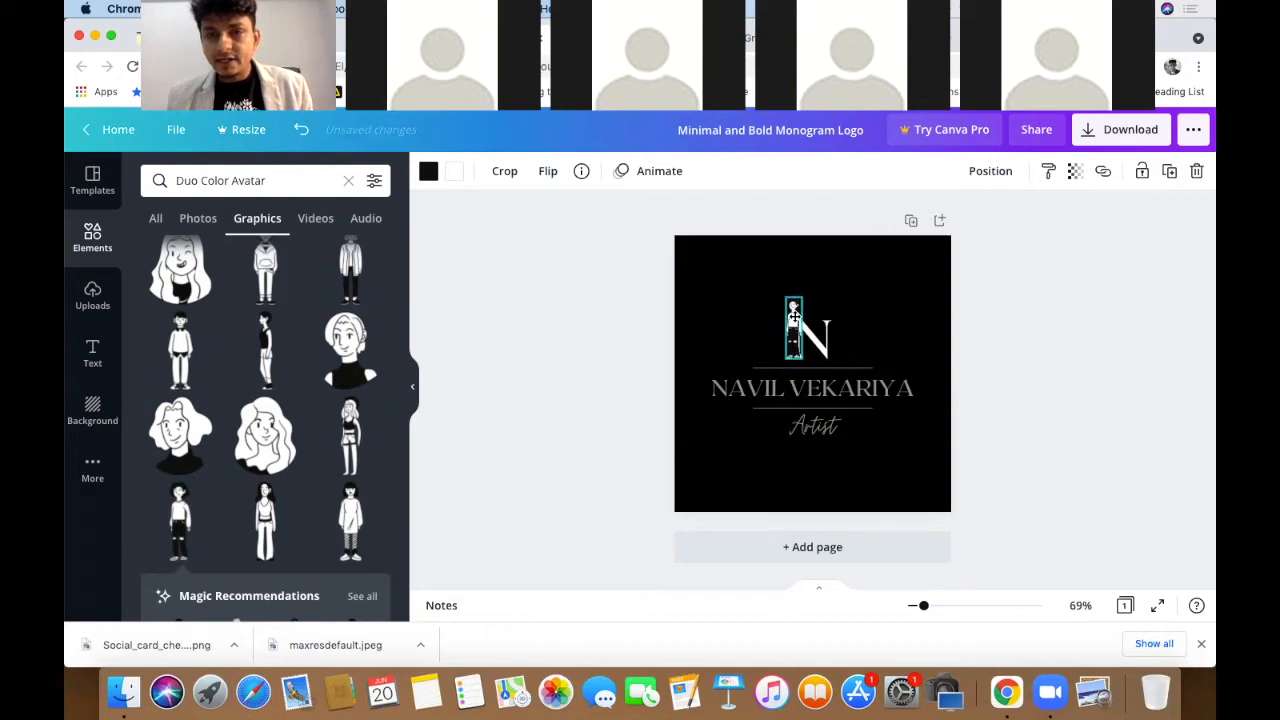
left_click(665, 312)
scroll(818, 313, "up", 5)
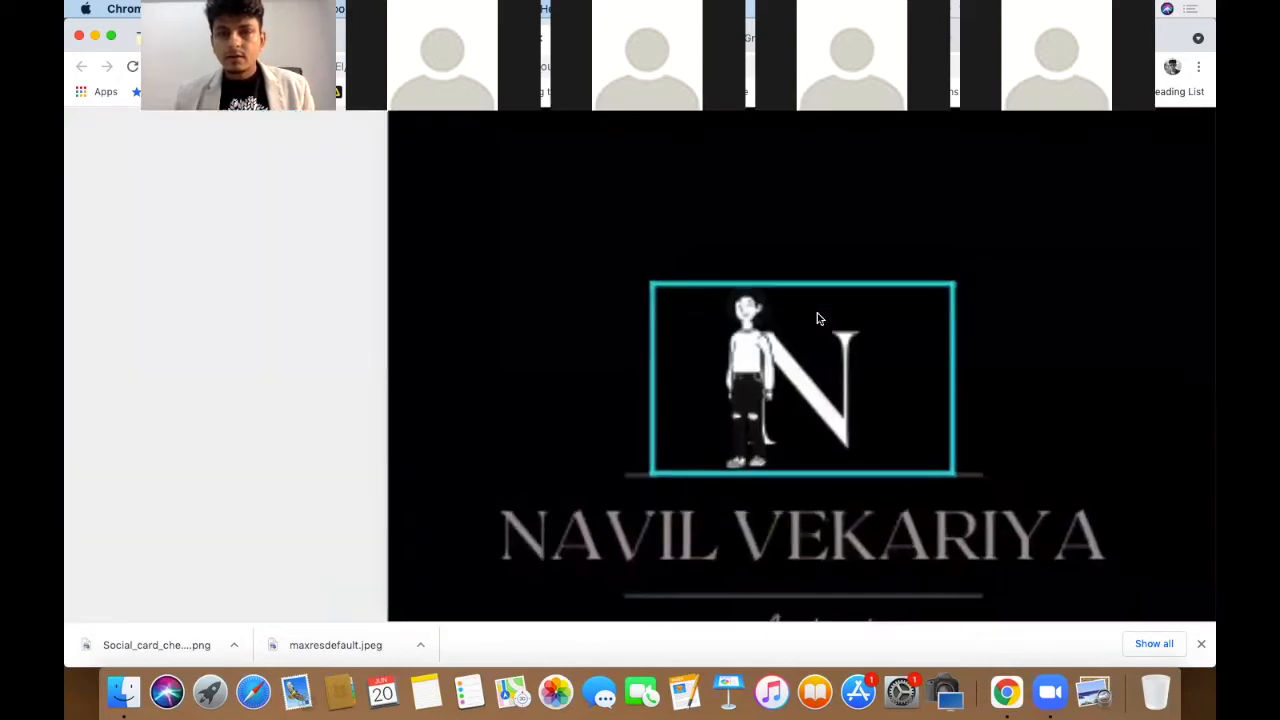
left_click(757, 330)
left_click_drag(775, 284, 768, 318)
left_click_drag(750, 380, 763, 370)
left_click(236, 334)
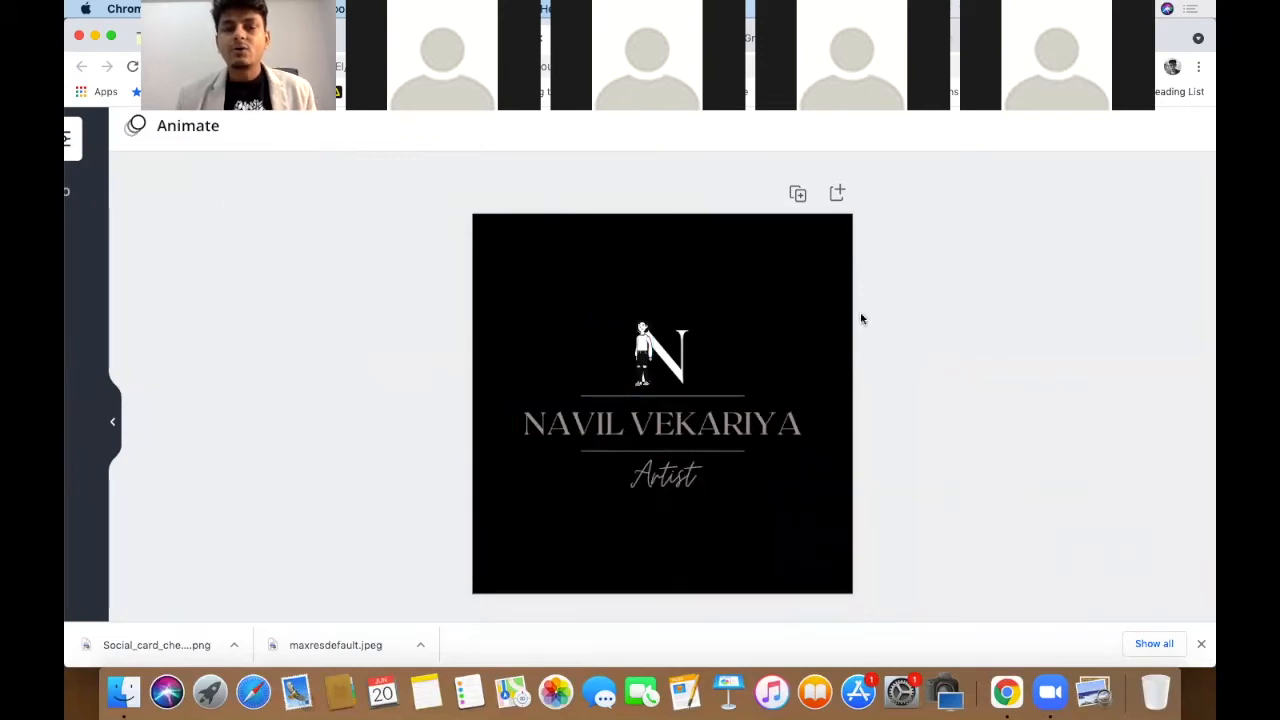
- Enlarge the whole logo group, with its name and Artist text, and centre it on the page
left_click_drag(447, 325, 891, 490)
mouse_move(875, 207)
left_mouse_down()
mouse_move(883, 194)
mouse_move(887, 204)
left_mouse_up()
left_click_drag(813, 321, 764, 322)
left_click(1023, 361)
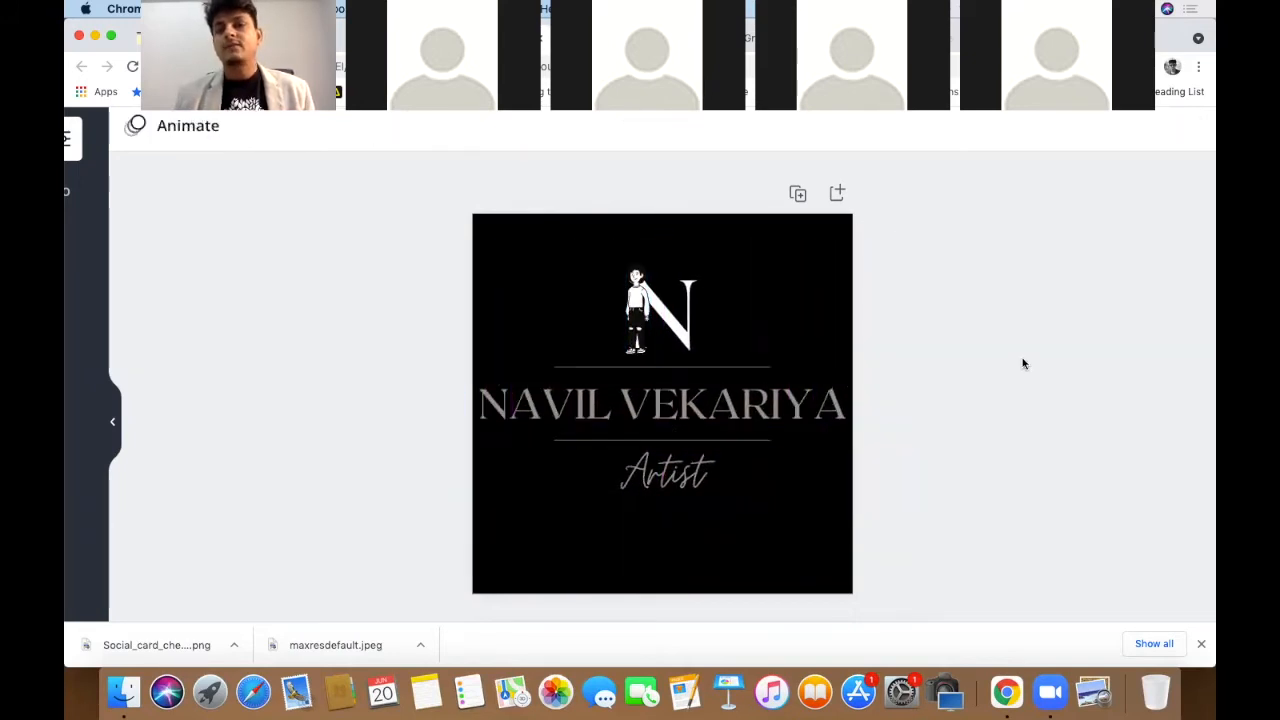
- Reduce the name text's font size from 41 down to 31
left_click(785, 403)
left_click(576, 171)
left_click(576, 171)
left_click(576, 171)
left_click(576, 171)
left_click(578, 172)
left_click(1064, 499)
left_click_drag(1062, 470, 768, 397)
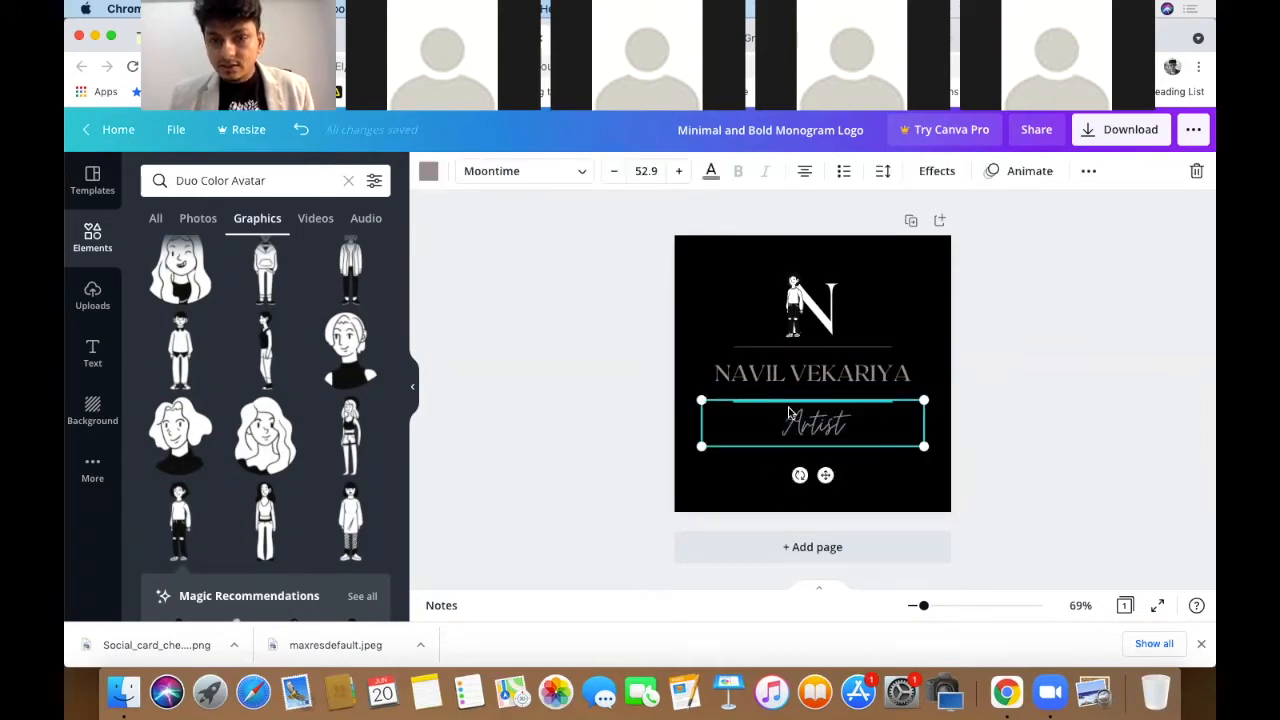
- Move the Artist text up and shift the divider line and N monogram slightly down
left_click_drag(812, 425, 809, 411)
left_click(826, 349)
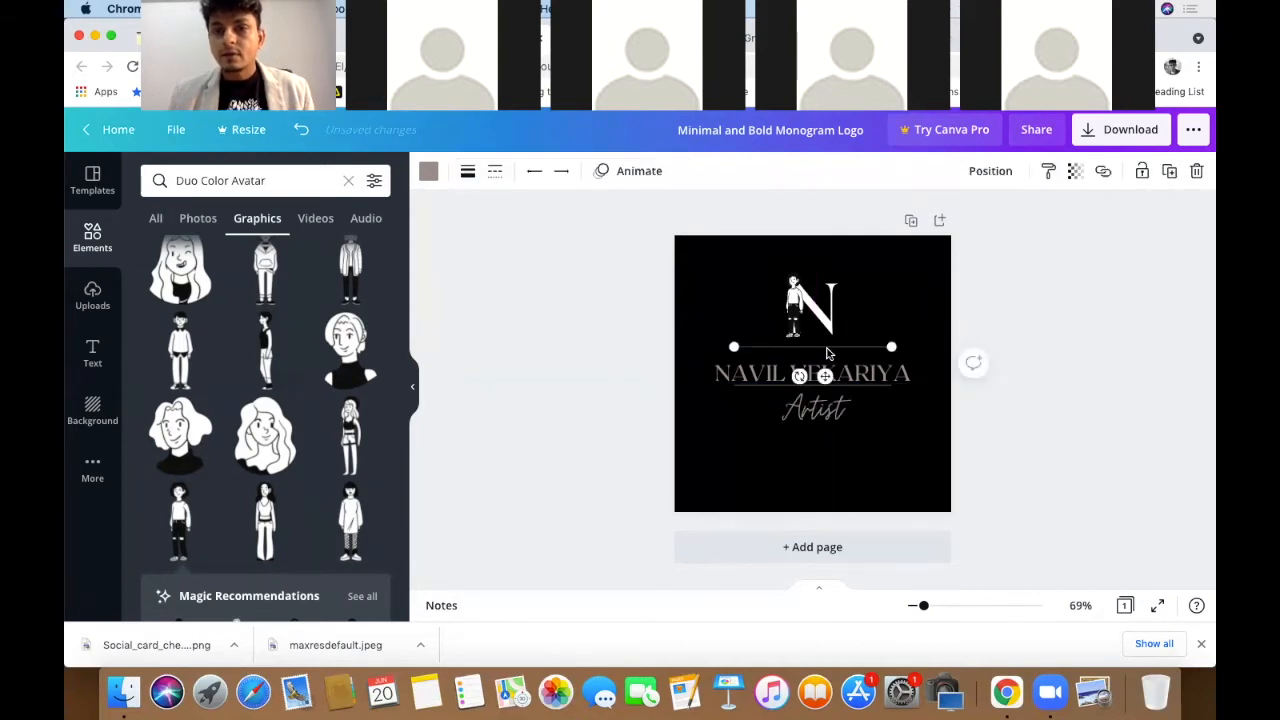
left_click_drag(826, 355, 825, 353)
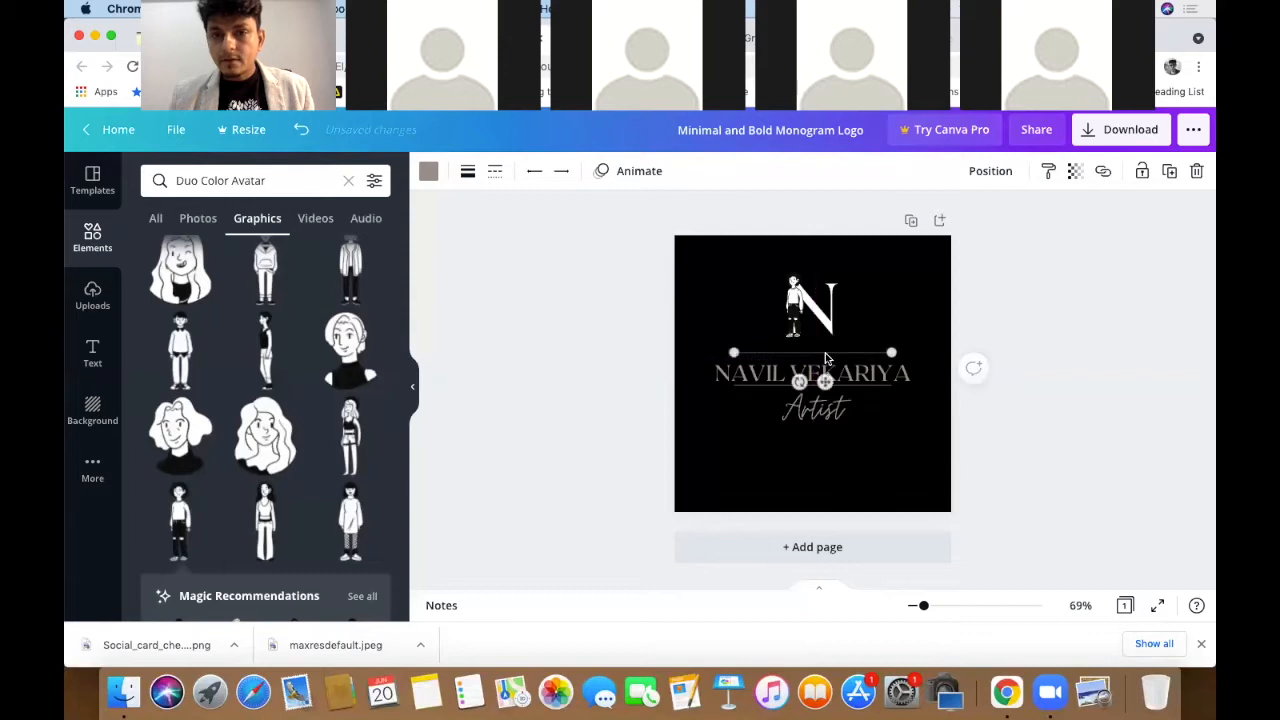
left_click(1062, 360)
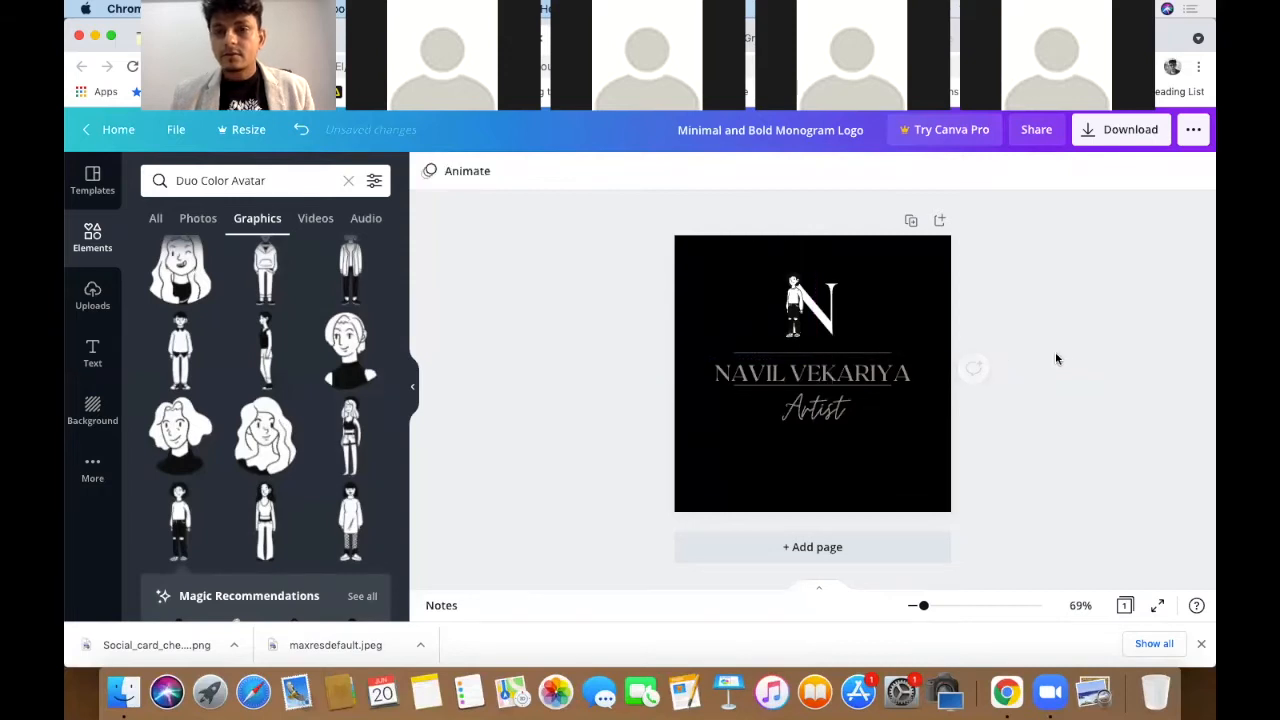
left_click(764, 304)
key("Down")
key("Down")
key("Down")
key("Down")
key("Down")
key("Down")
key("Down")
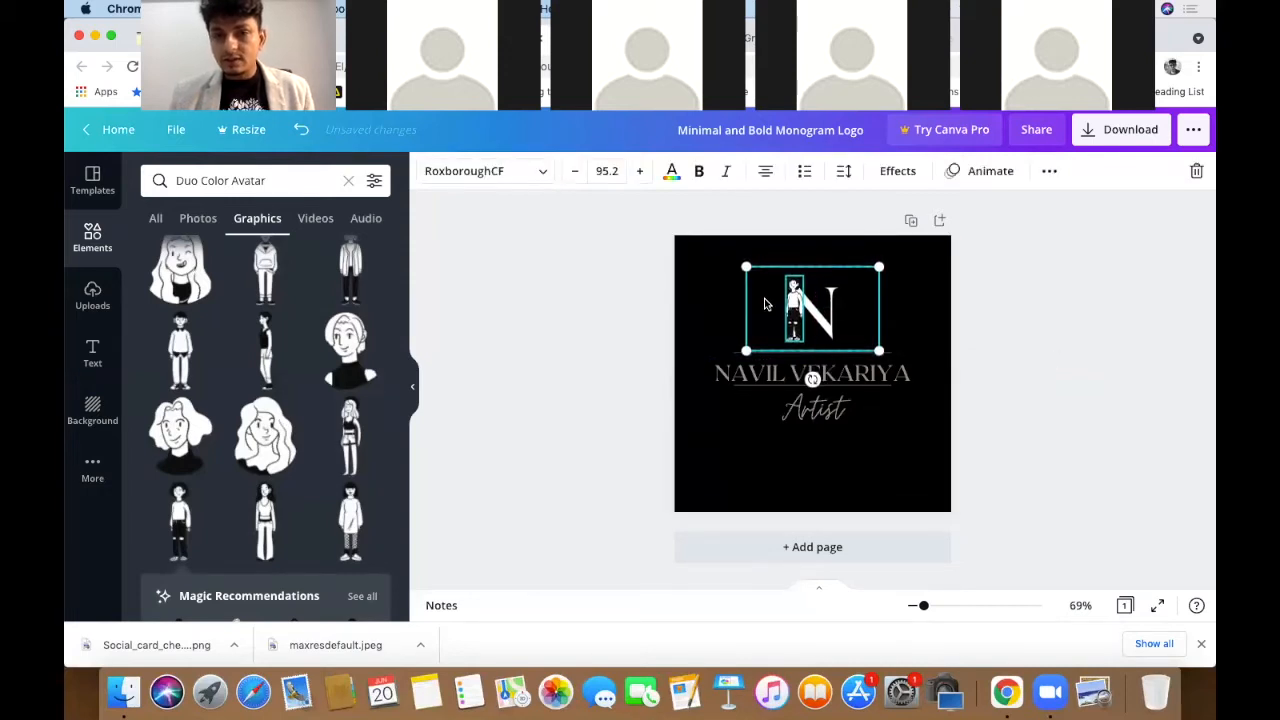
key("Down")
key("Down")
key("Down")
left_click(1125, 356)
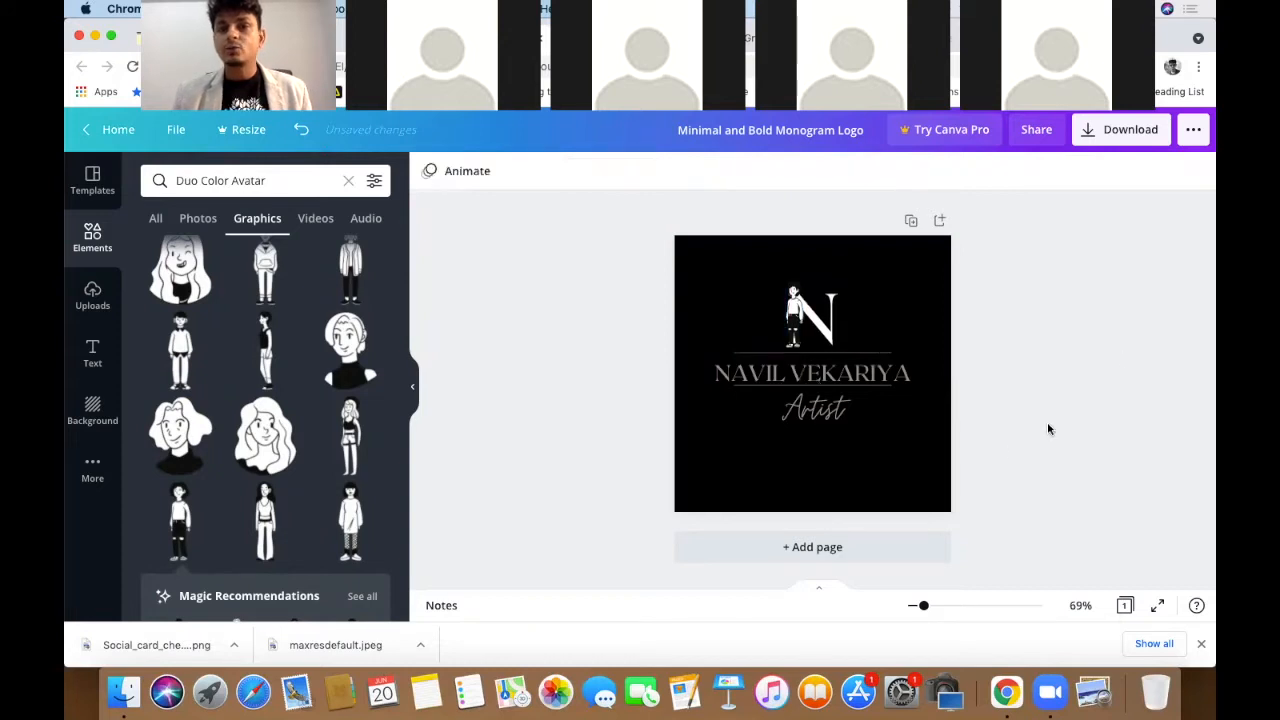
- Enlarge the whole logo group and centre it on the black page
left_click_drag(1040, 472, 600, 251)
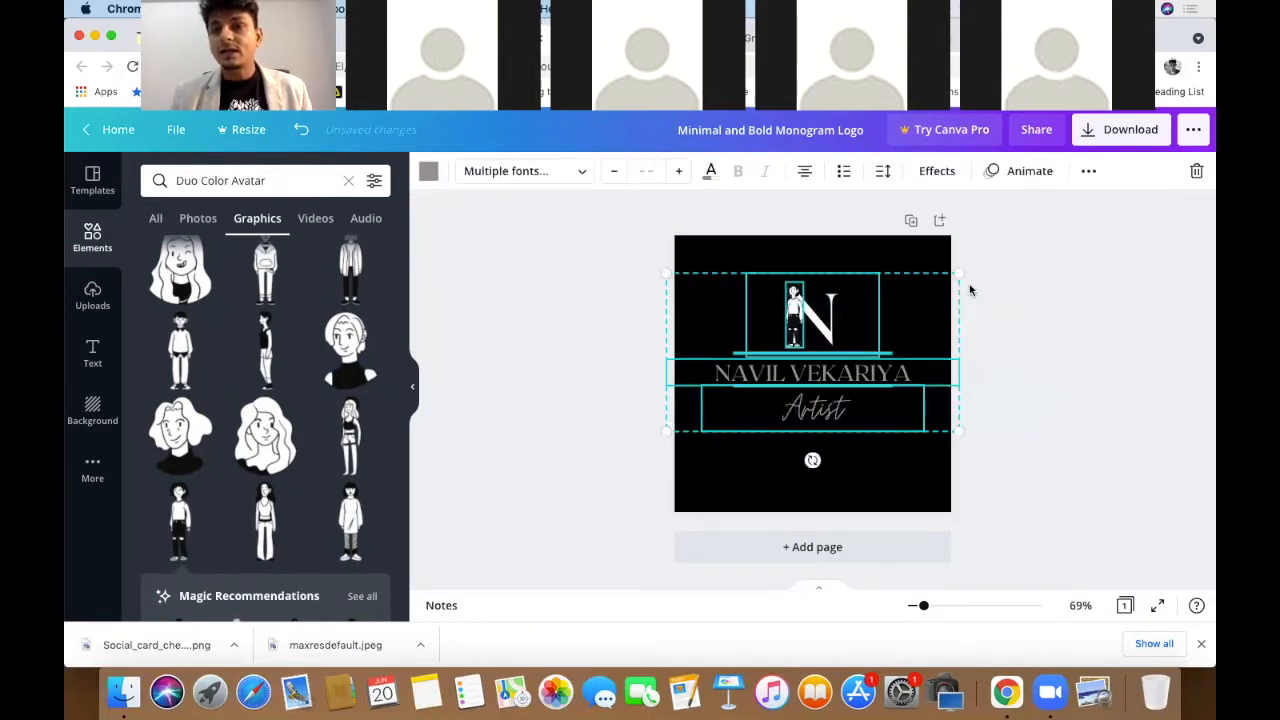
left_click_drag(988, 254, 1008, 246)
left_click_drag(868, 348, 860, 362)
left_click(1085, 365)
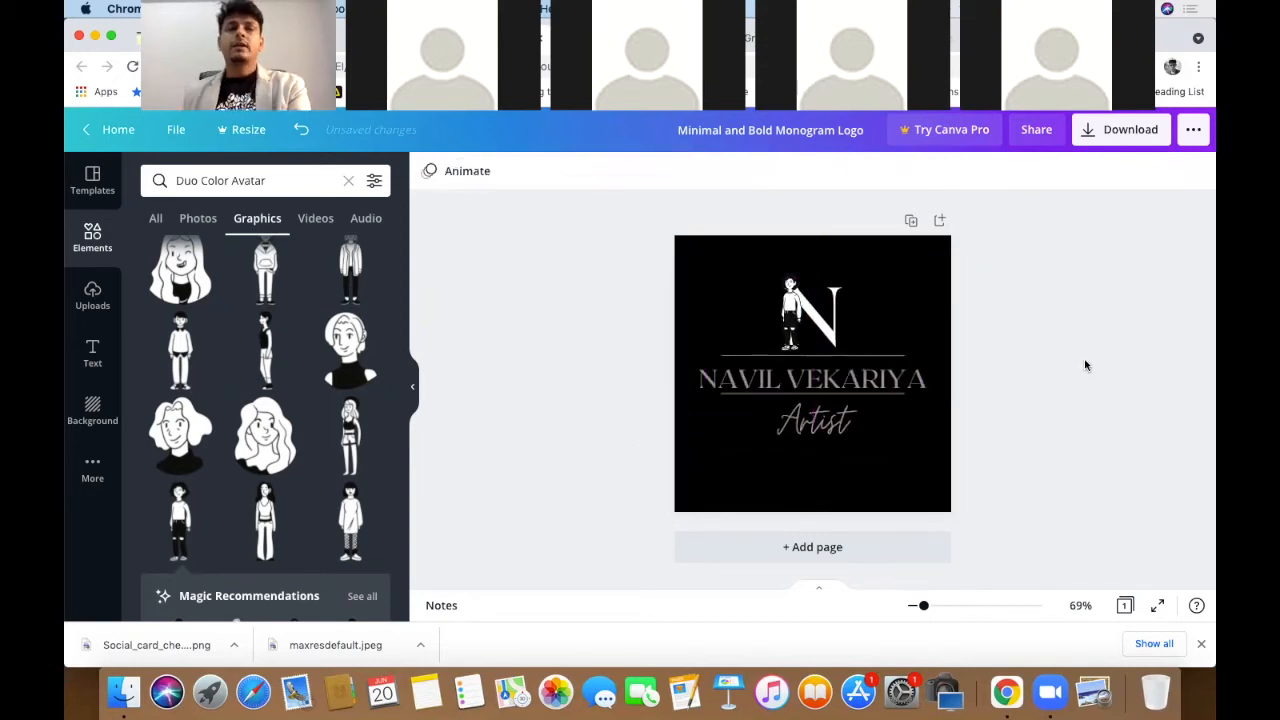
scroll(840, 323, "up", 5)
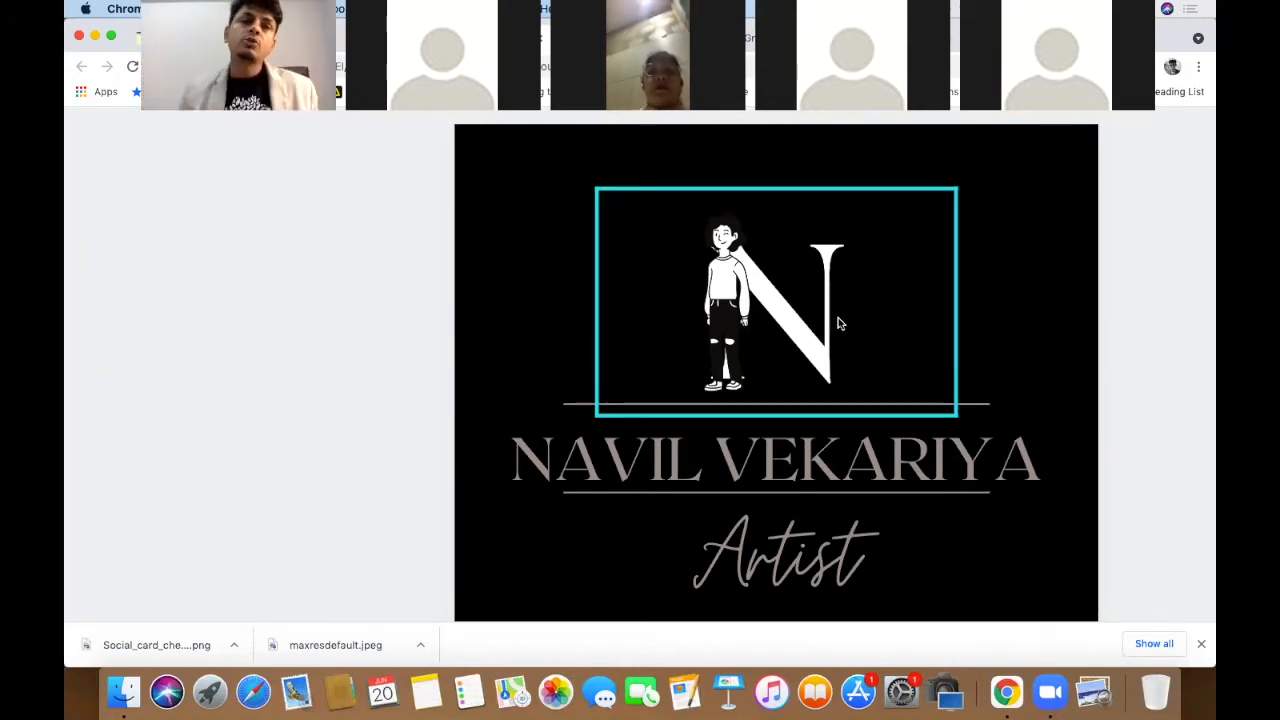
key("Escape")
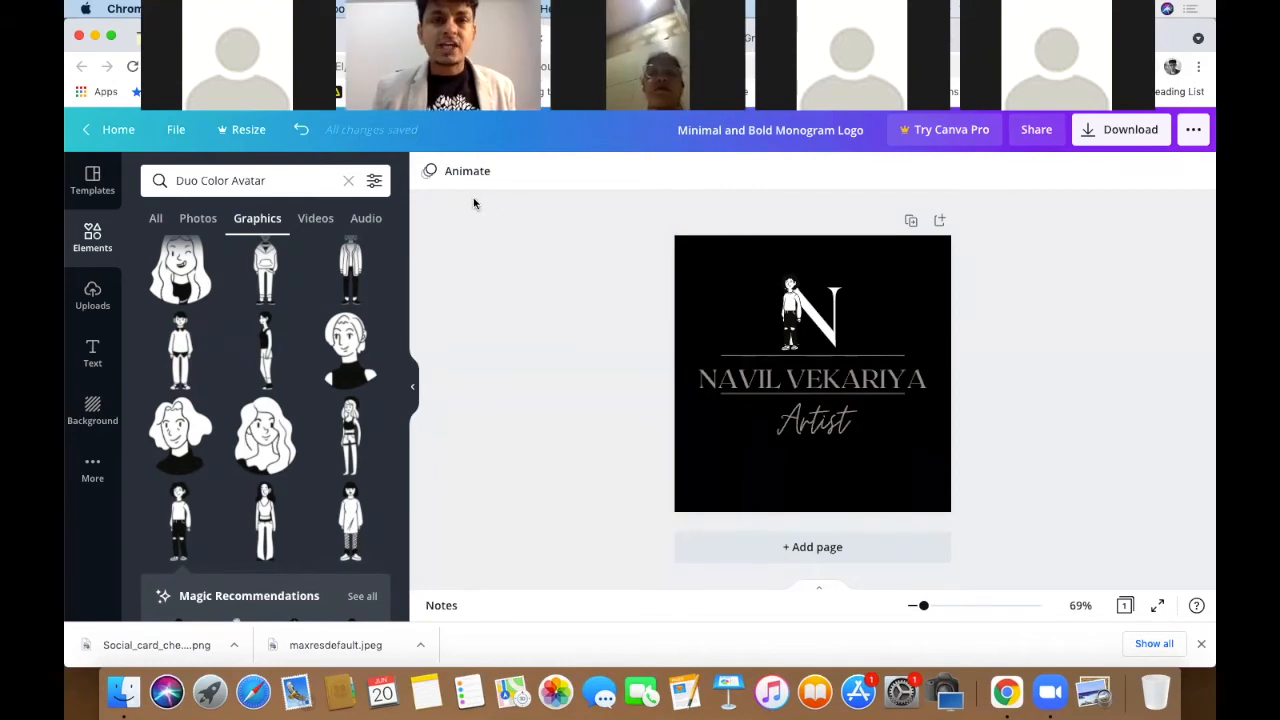
- Return to the Canva home page and scroll through template rows like Certificates and Presentations
left_click(120, 134)
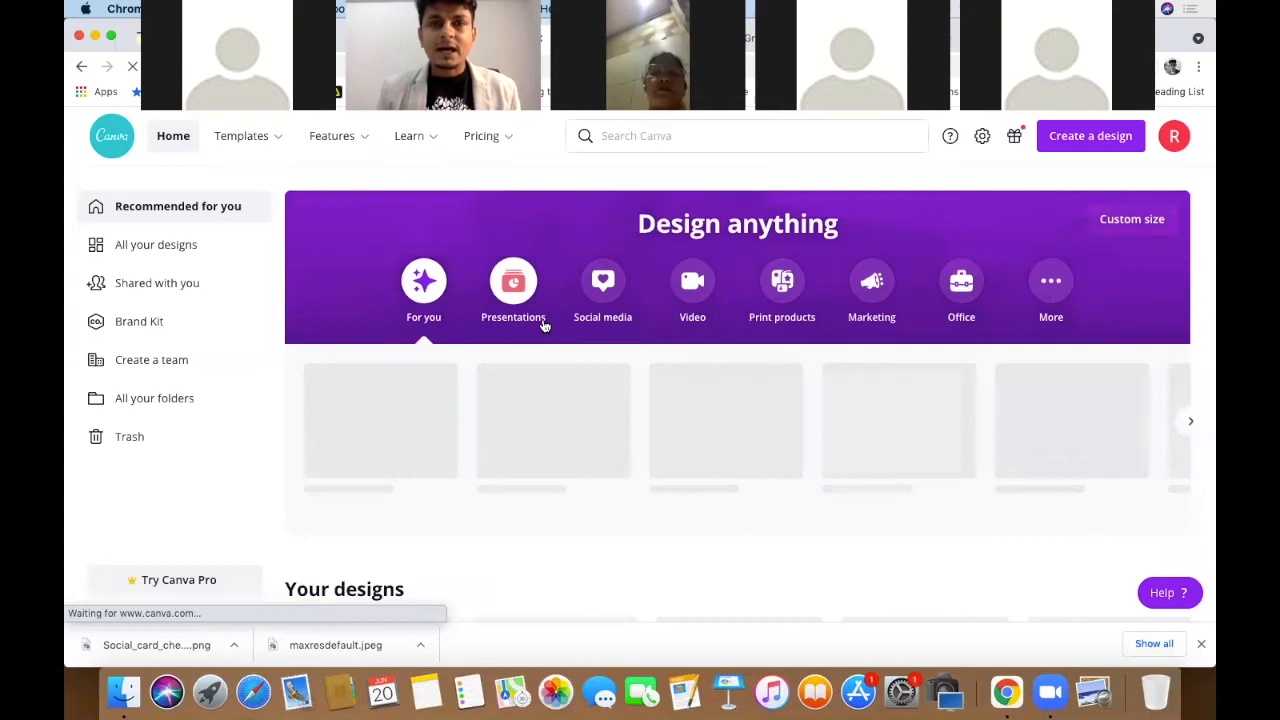
scroll(749, 352, "down", 3)
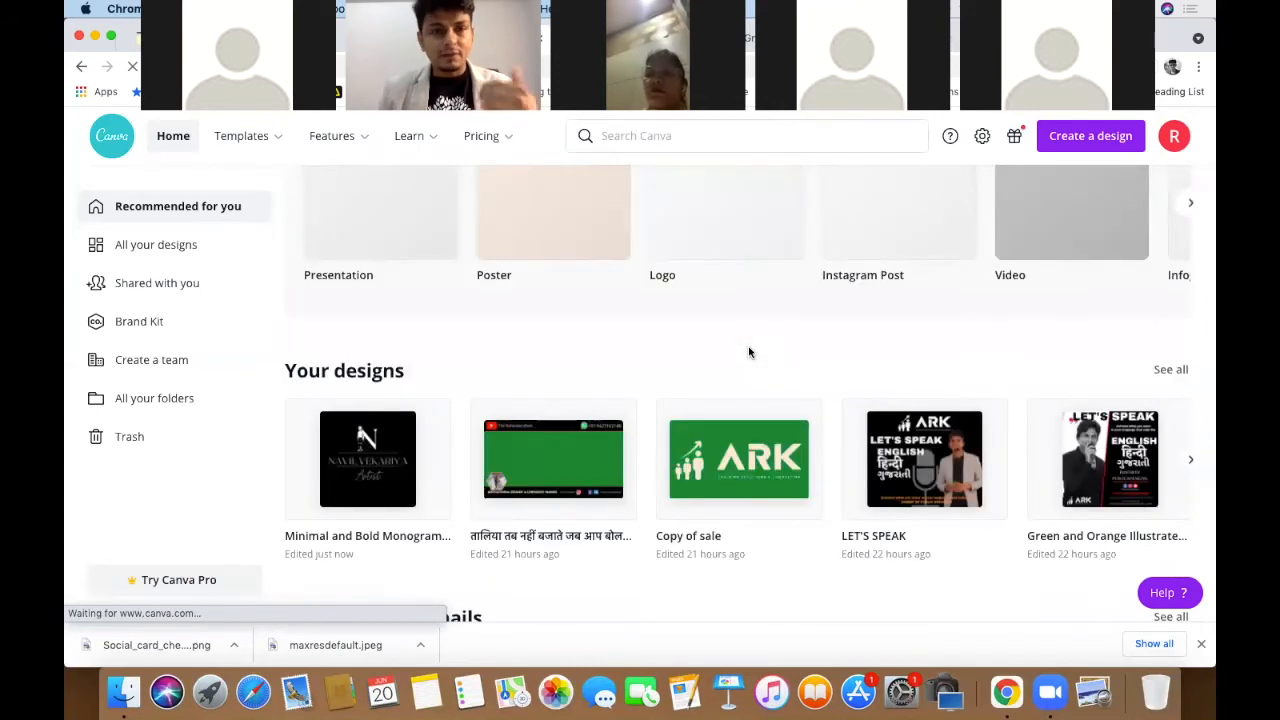
scroll(749, 352, "down", 3)
scroll(749, 352, "down", 5)
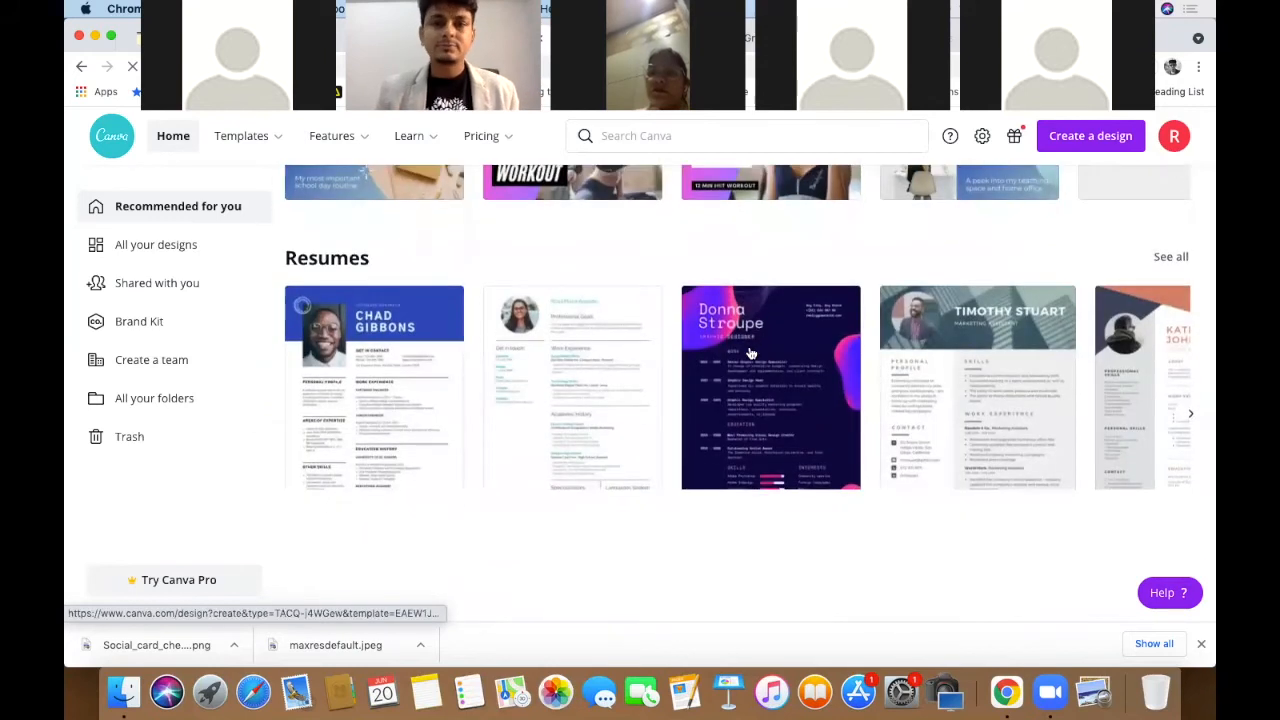
scroll(750, 352, "down", 3)
scroll(748, 346, "down", 3)
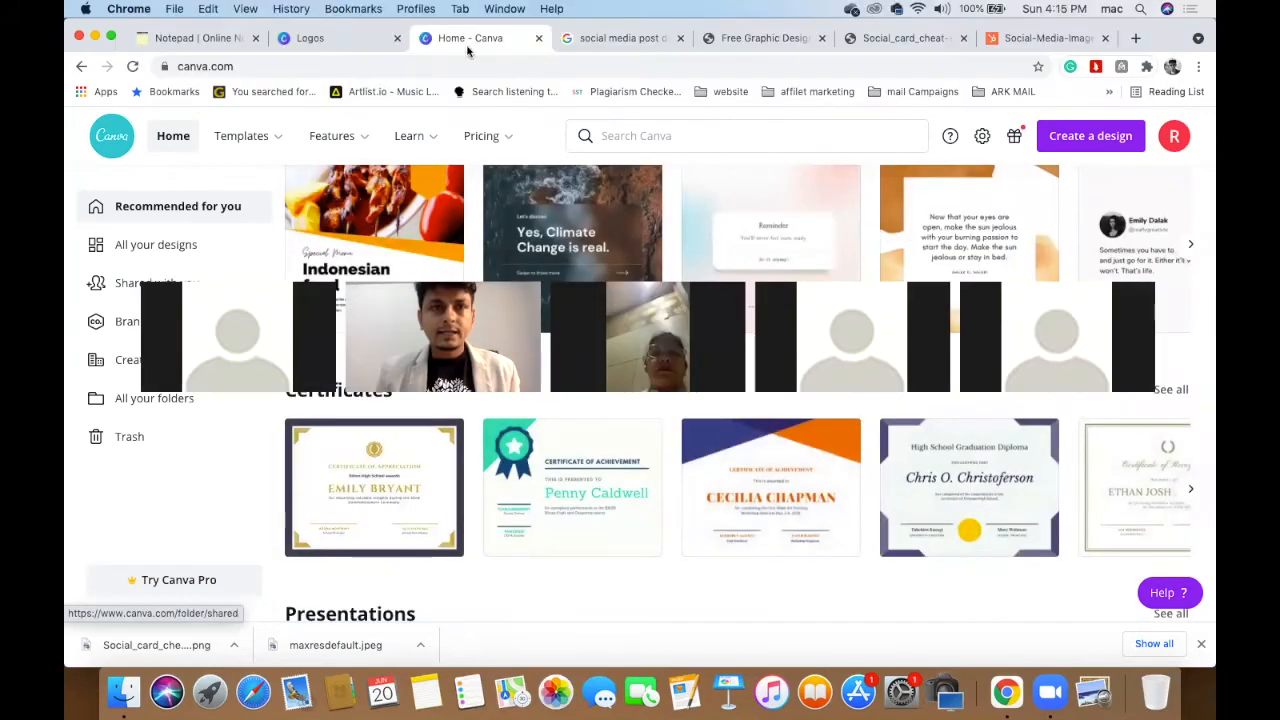
- Switch to the 'logos' results and browse templates like Luxury, Vintage Camera and Real Estate
left_click(310, 38)
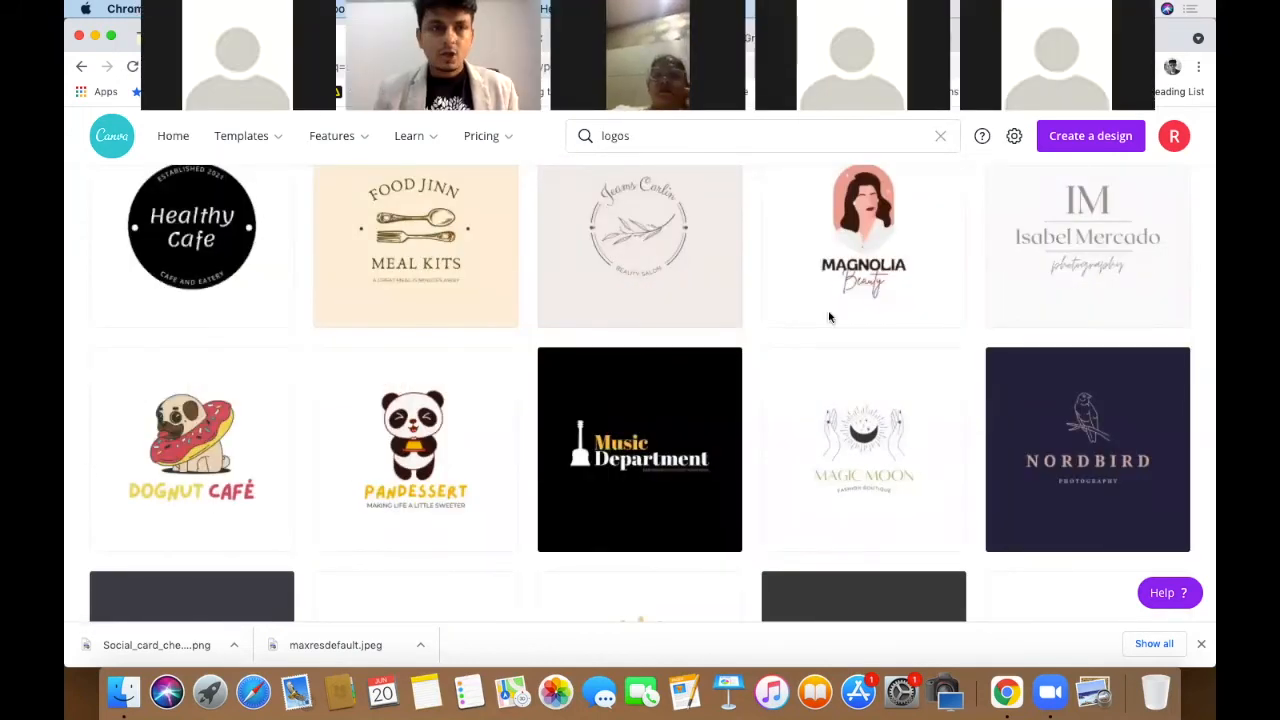
scroll(735, 360, "down", 3)
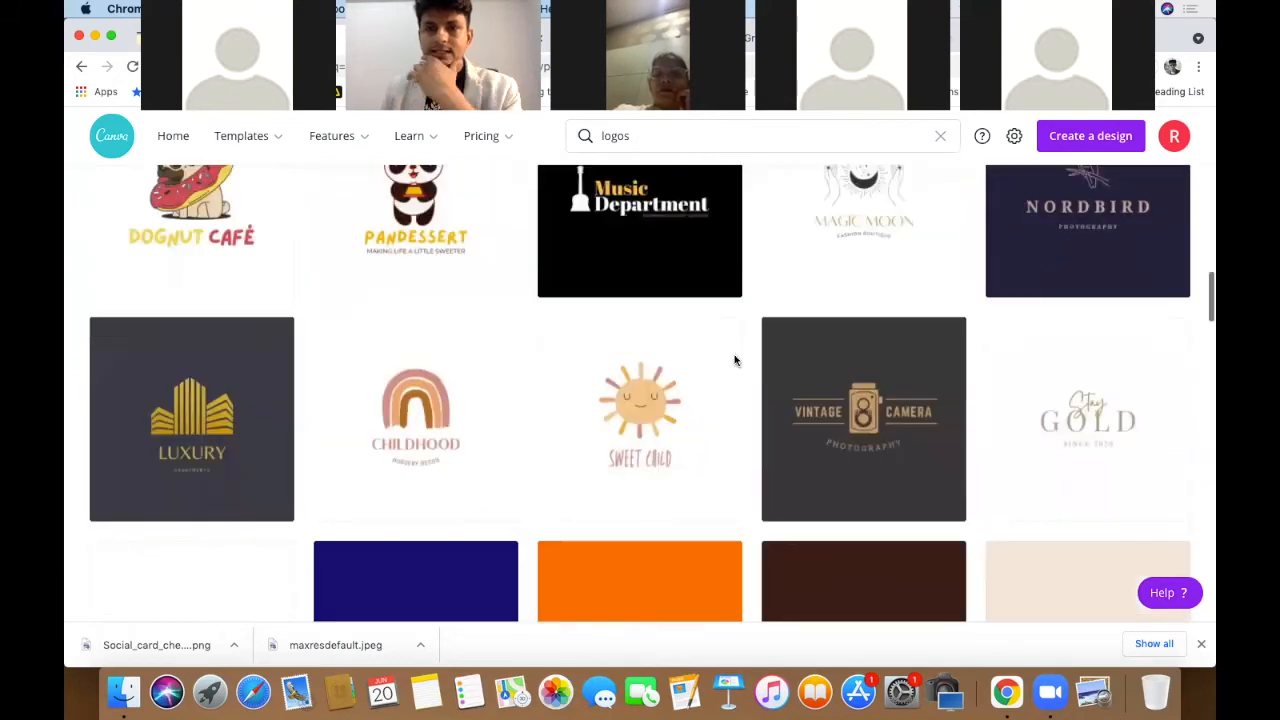
scroll(734, 360, "down", 3)
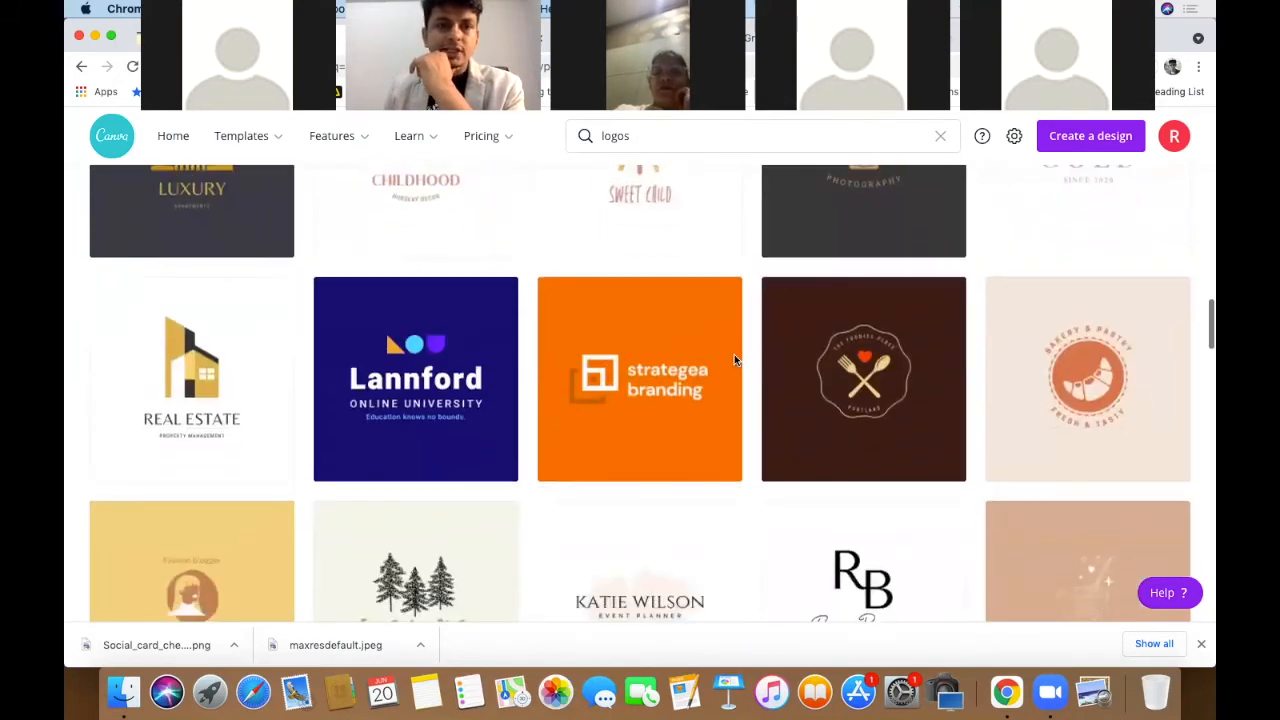
scroll(734, 360, "down", 1)
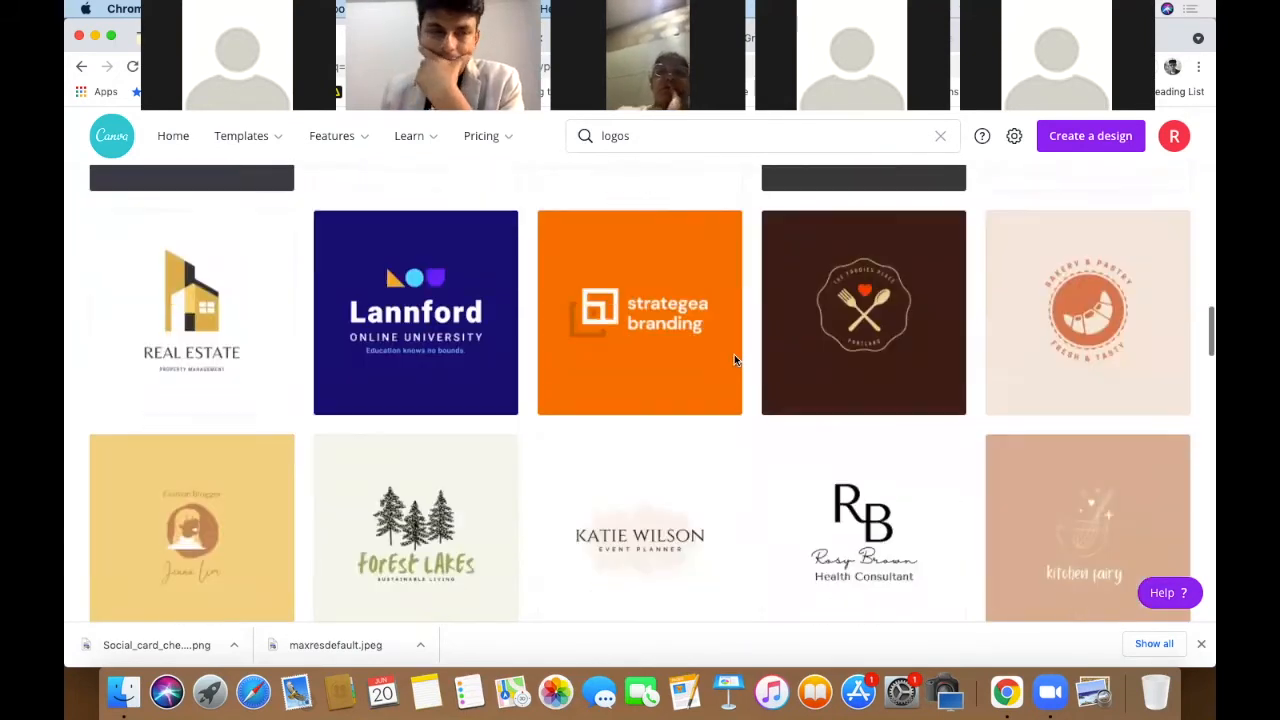
scroll(734, 360, "down", 1)
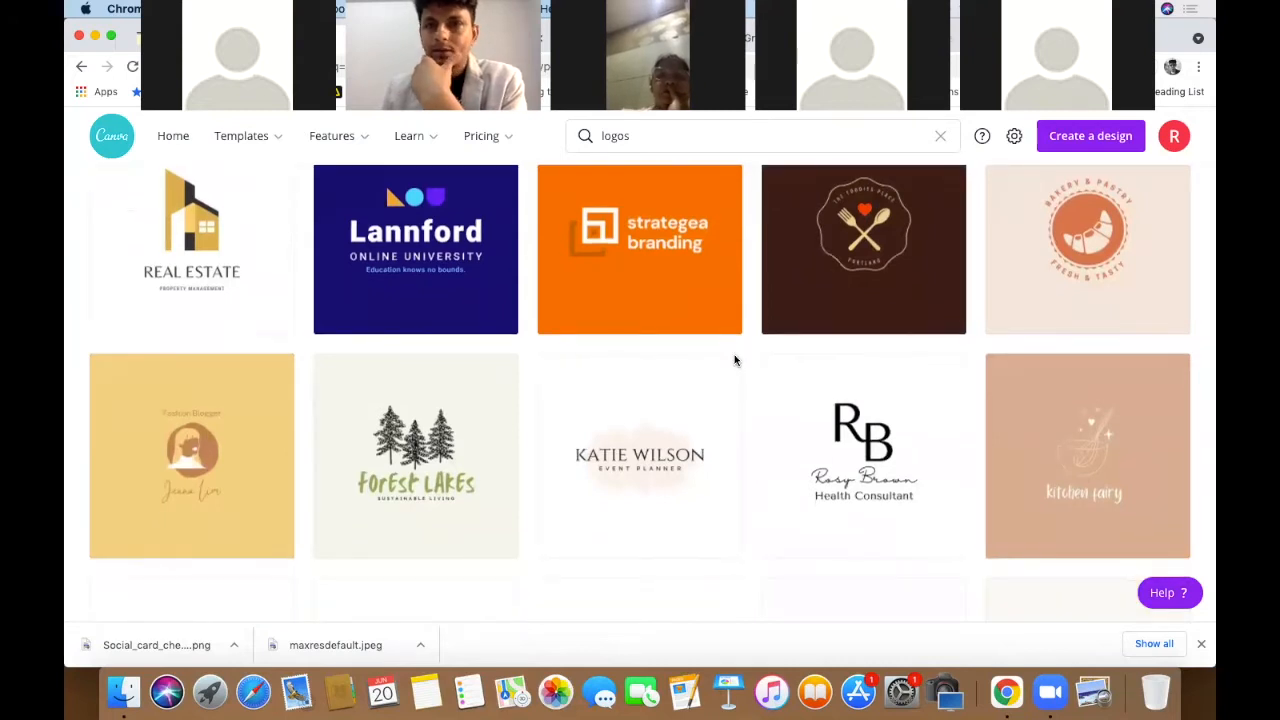
scroll(734, 360, "down", 2)
scroll(734, 360, "down", 1)
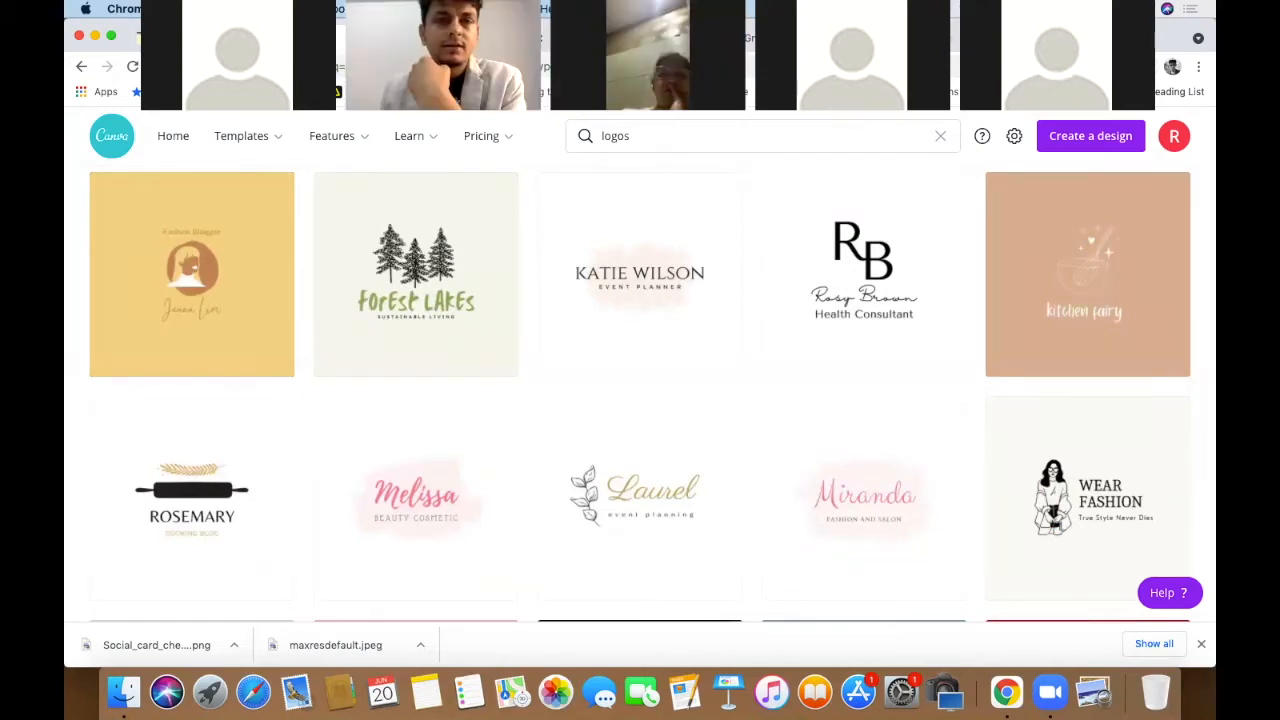
scroll(718, 400, "down", 2)
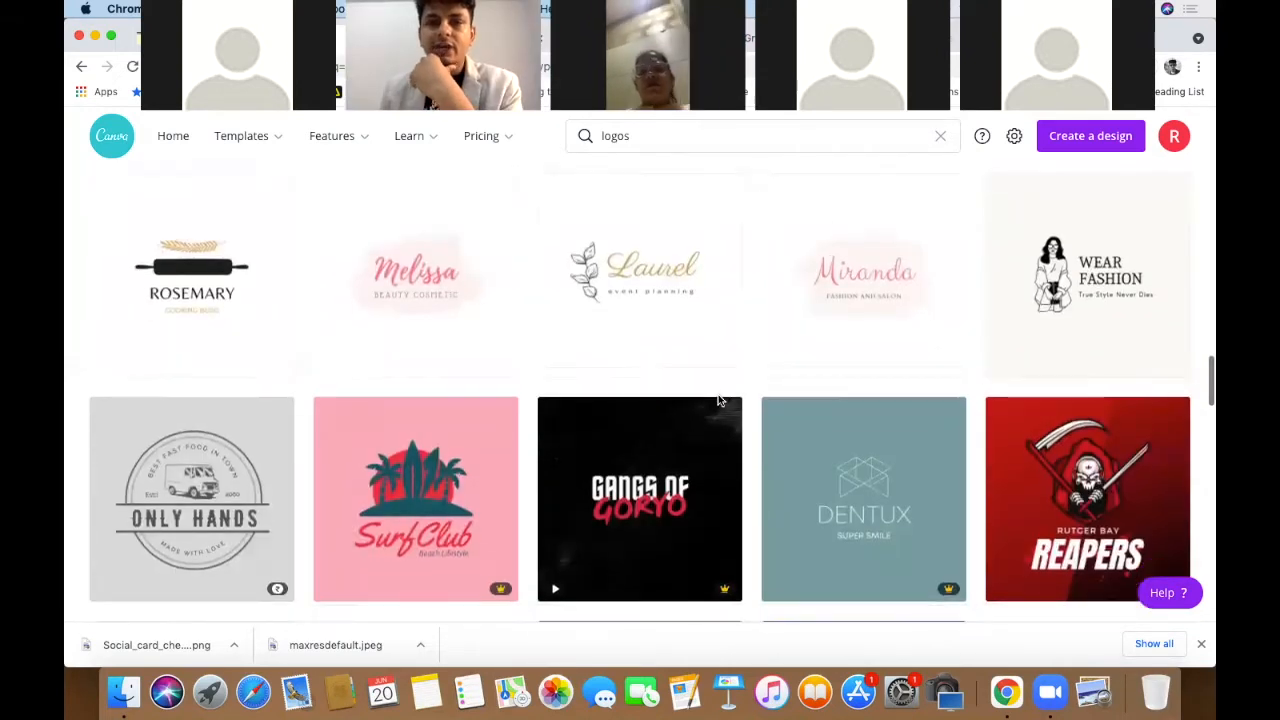
scroll(718, 400, "down", 3)
scroll(718, 400, "up", 4)
scroll(718, 398, "up", 5)
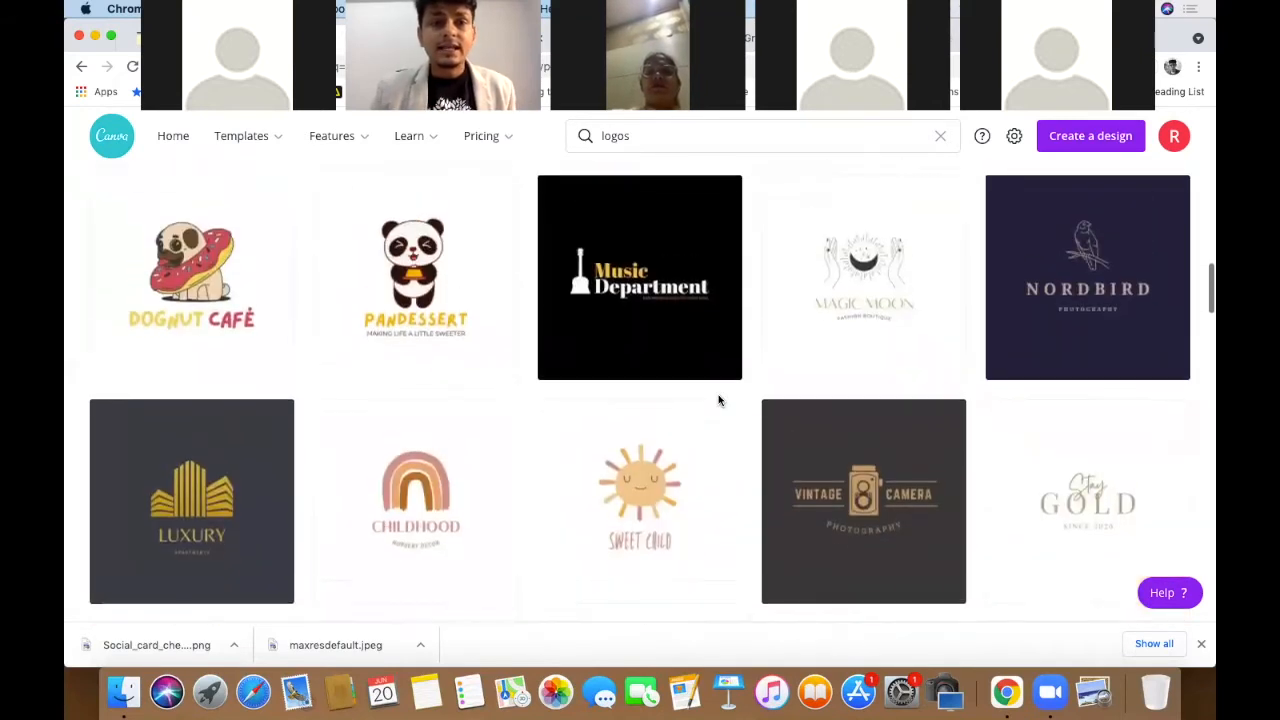
scroll(718, 398, "down", 2)
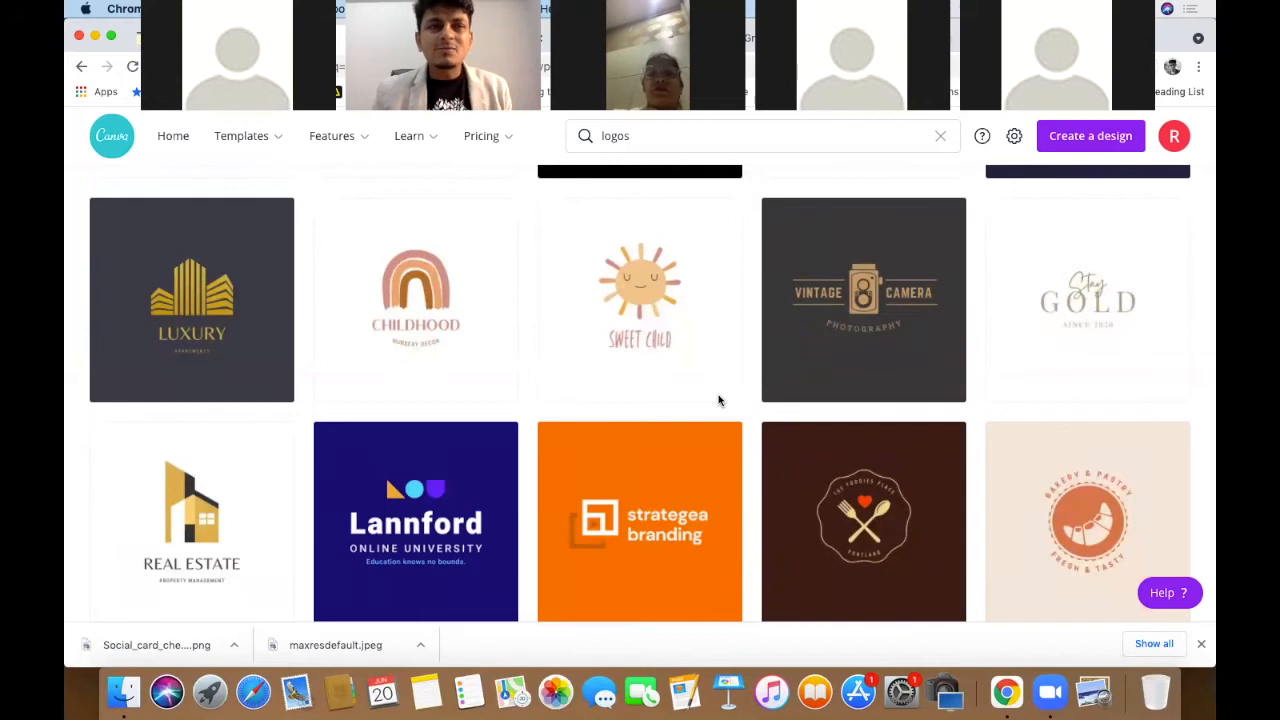
scroll(718, 400, "down", 5)
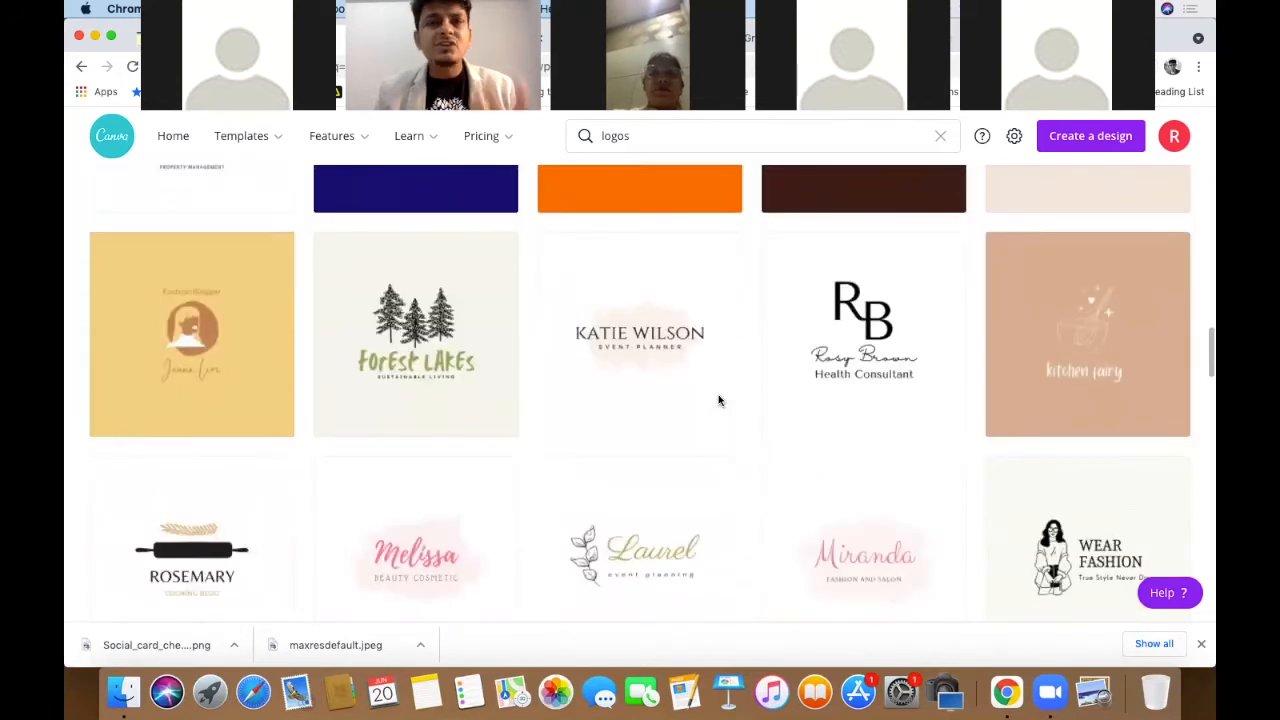
- Run a new template search for 'dreamms' to list dream-themed templates
left_click(643, 139)
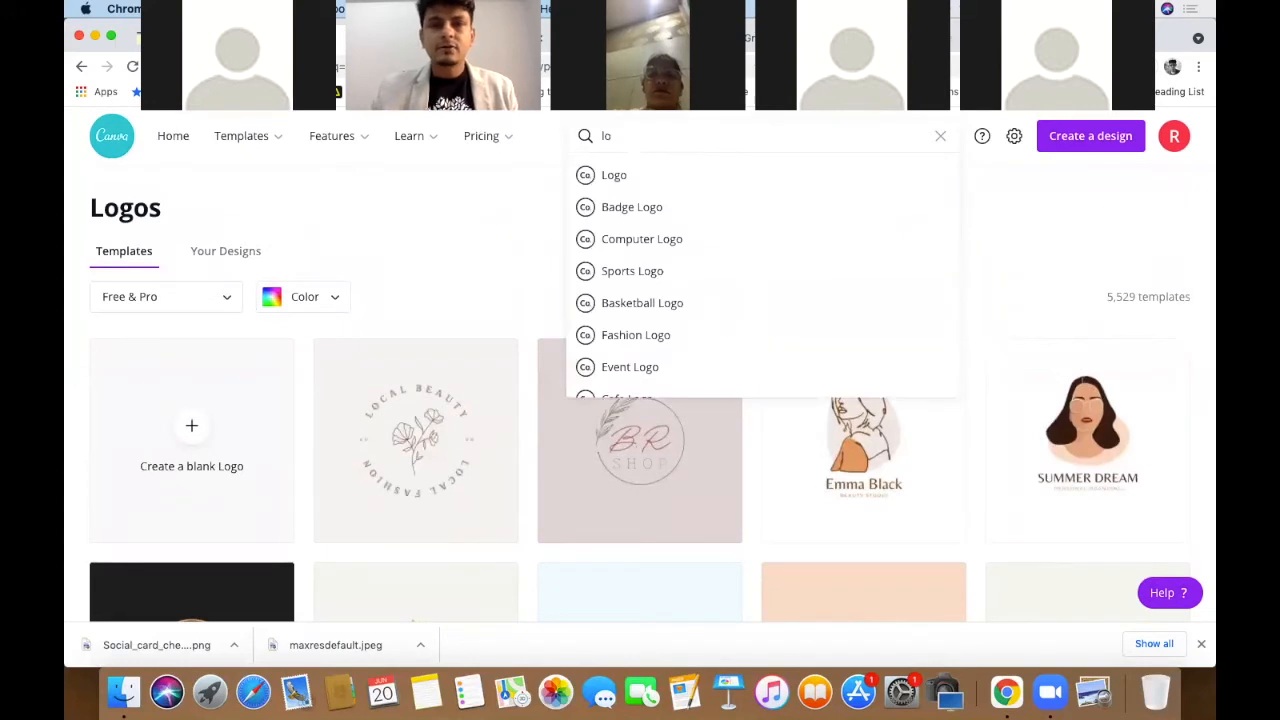
type("drea")
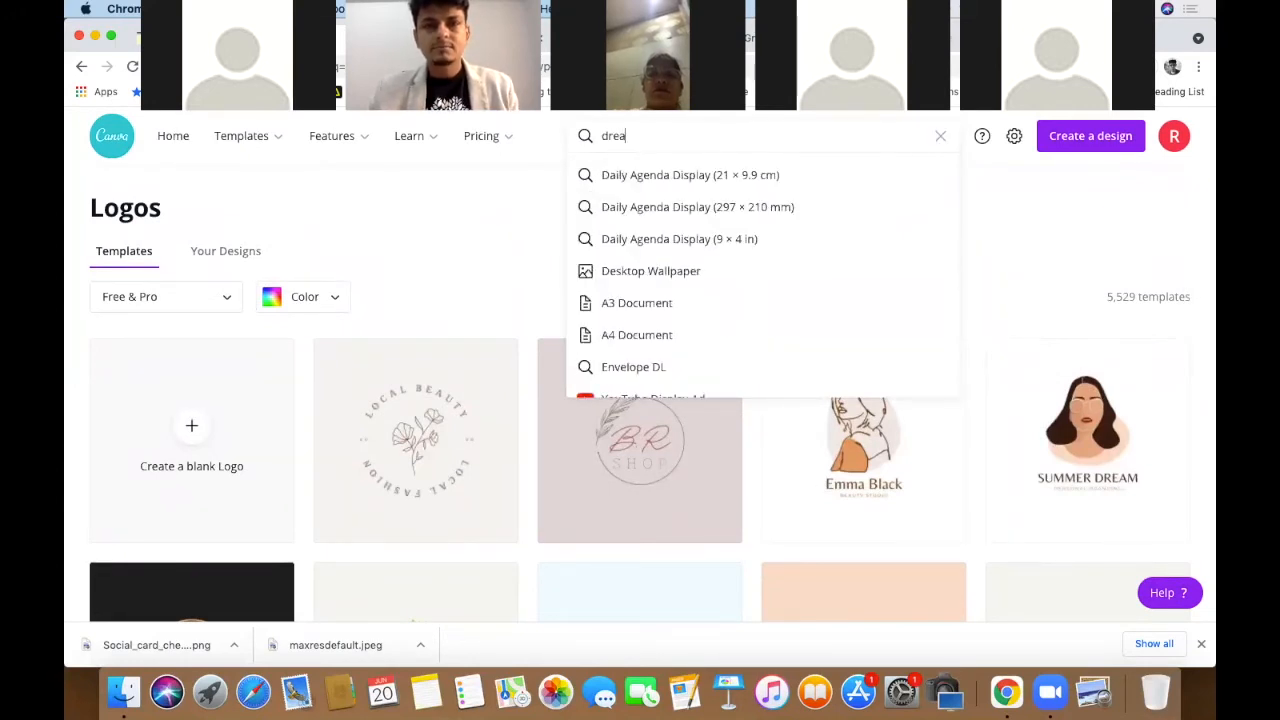
type("m")
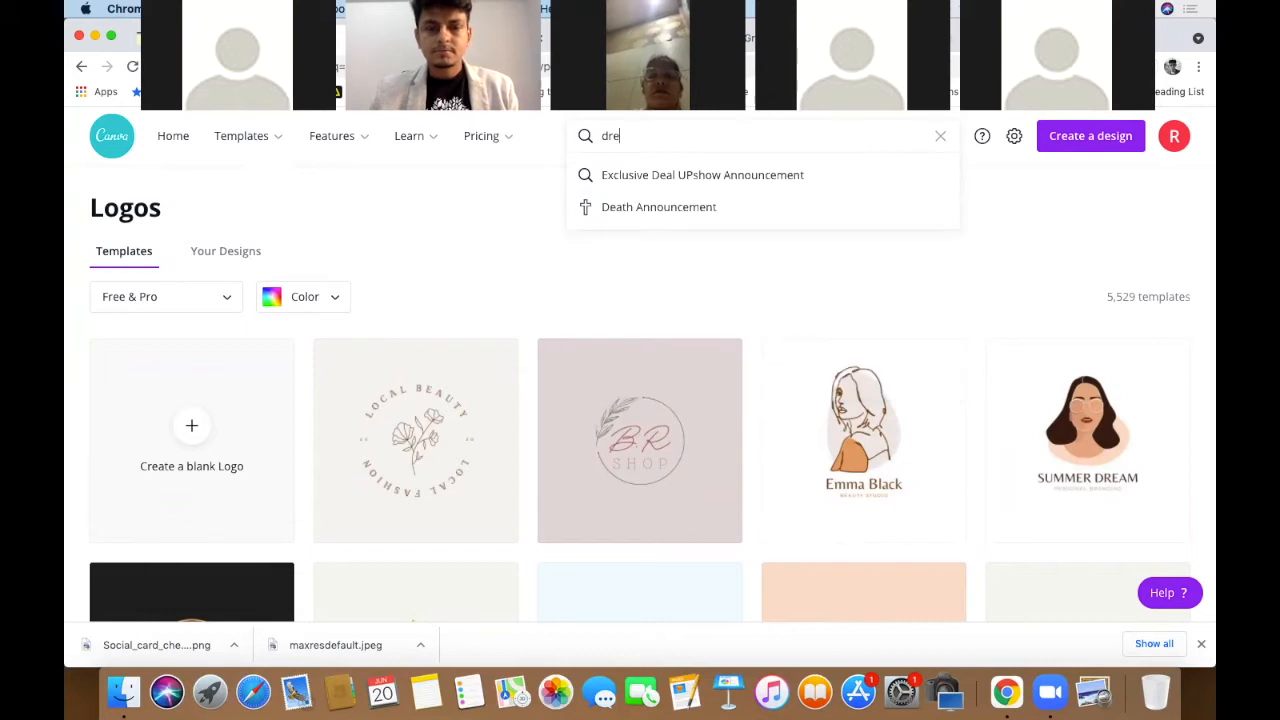
type("ms")
key("Return")
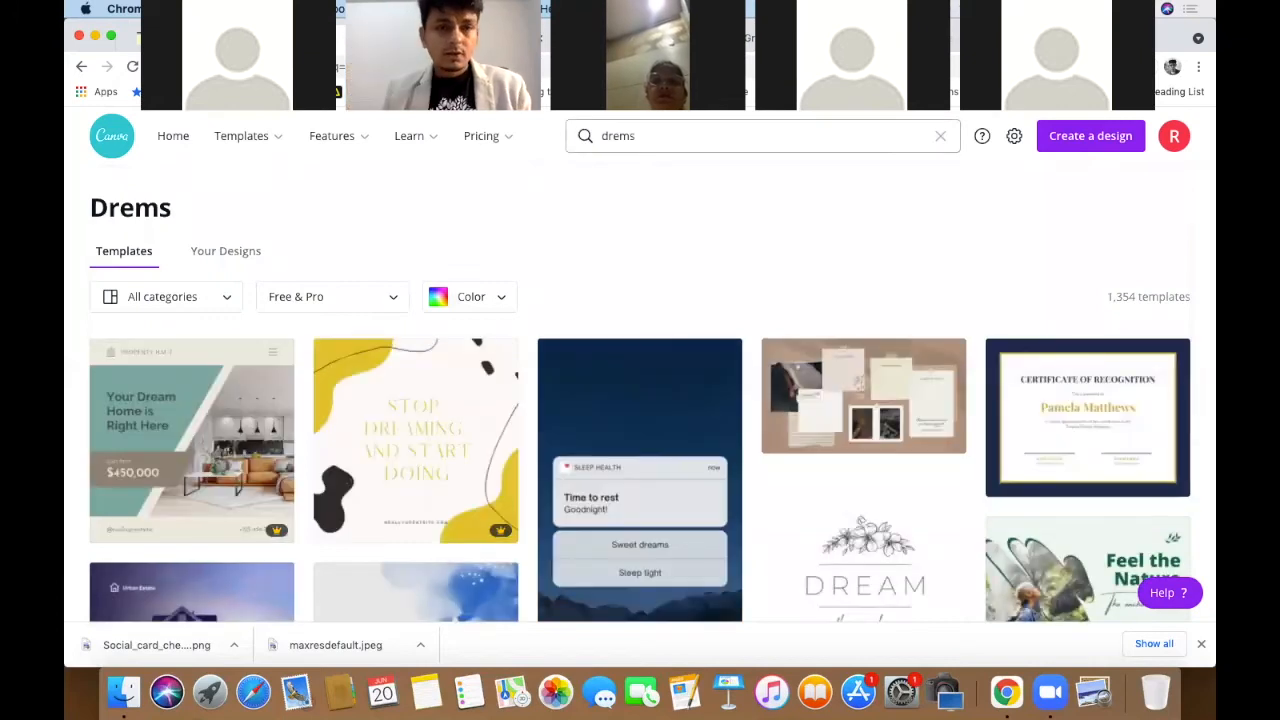
scroll(709, 452, "down", 3)
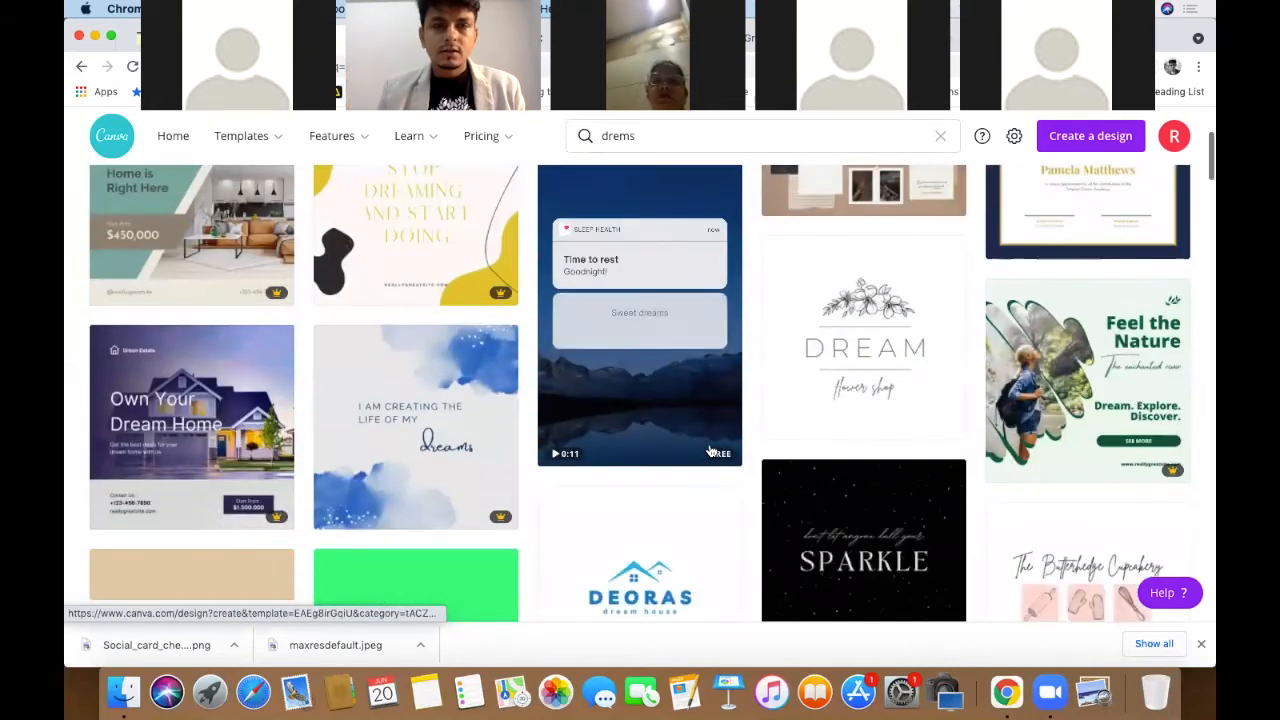
scroll(709, 452, "down", 3)
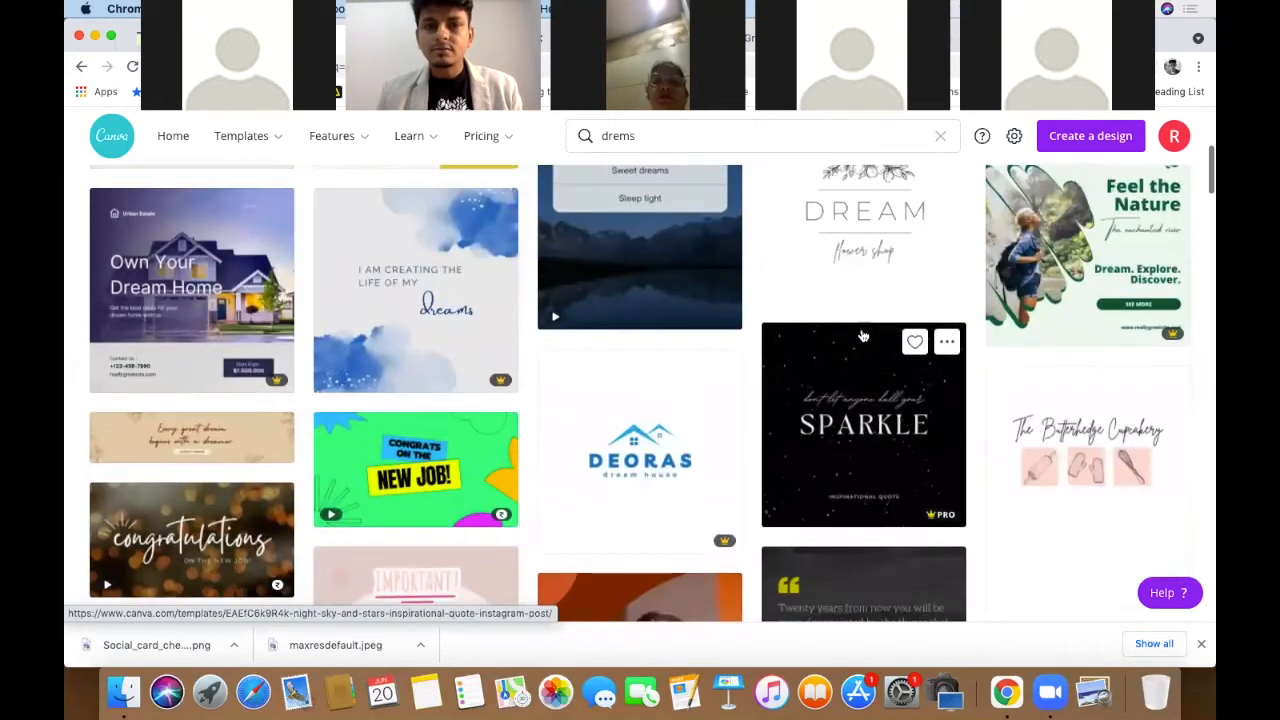
scroll(863, 335, "up", 1)
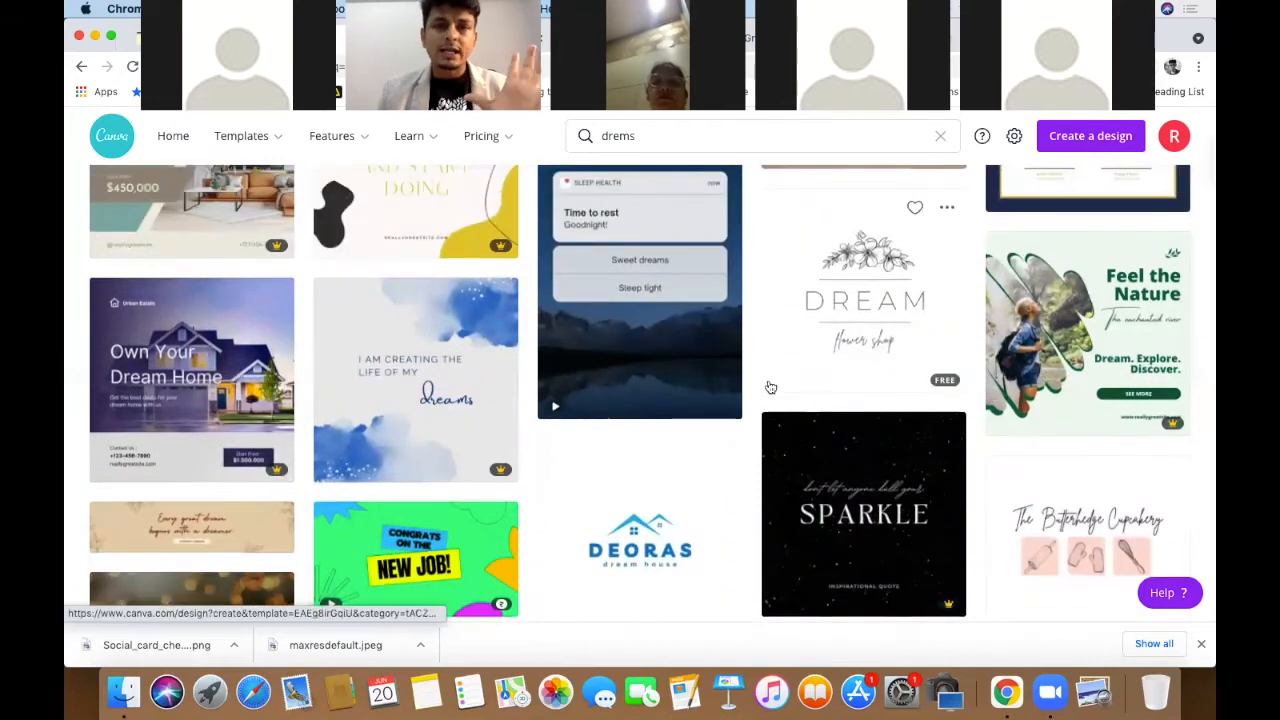
scroll(680, 341, "down", 5)
scroll(770, 387, "down", 4)
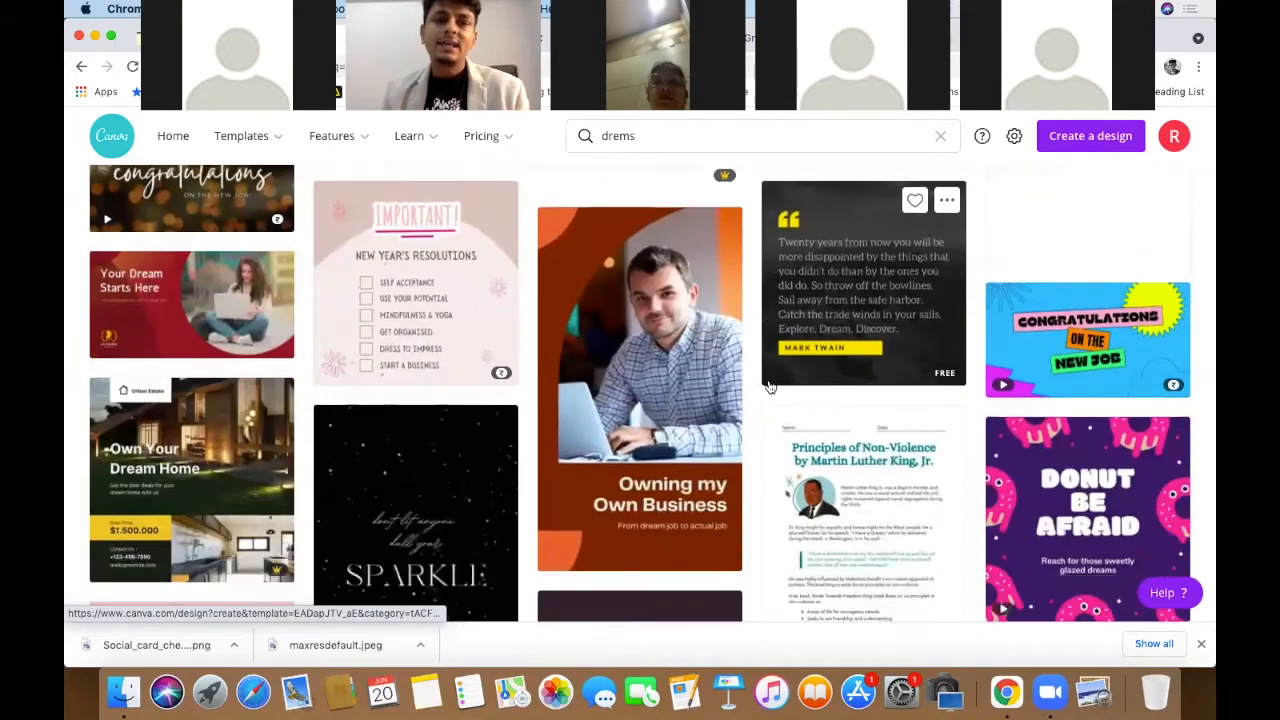
scroll(770, 387, "down", 3)
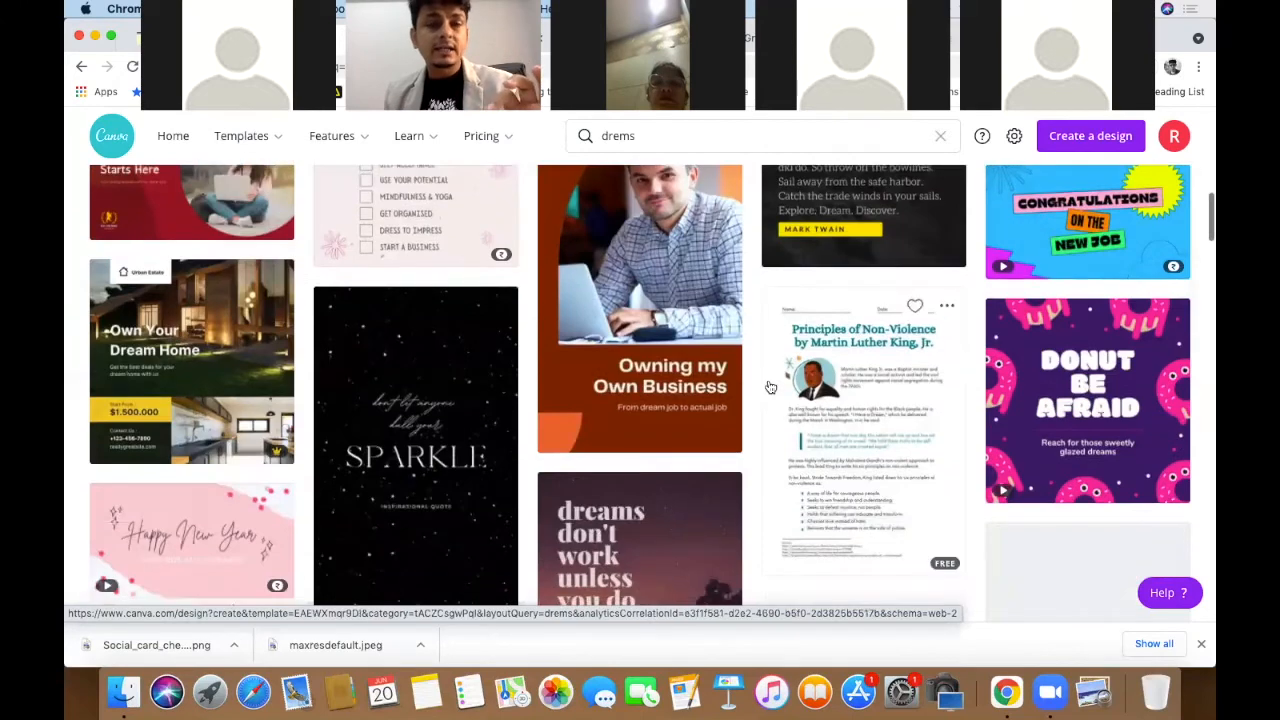
scroll(770, 387, "down", 2)
scroll(770, 387, "down", 3)
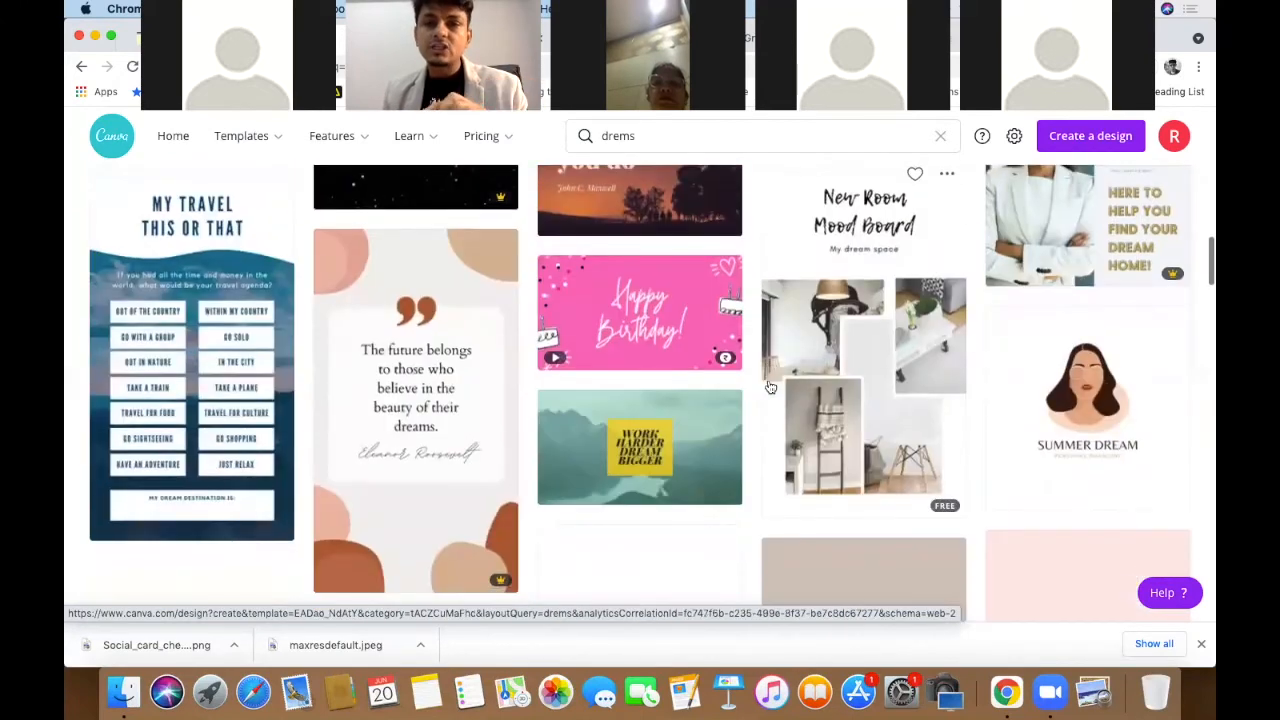
scroll(770, 387, "down", 3)
scroll(770, 387, "down", 3)
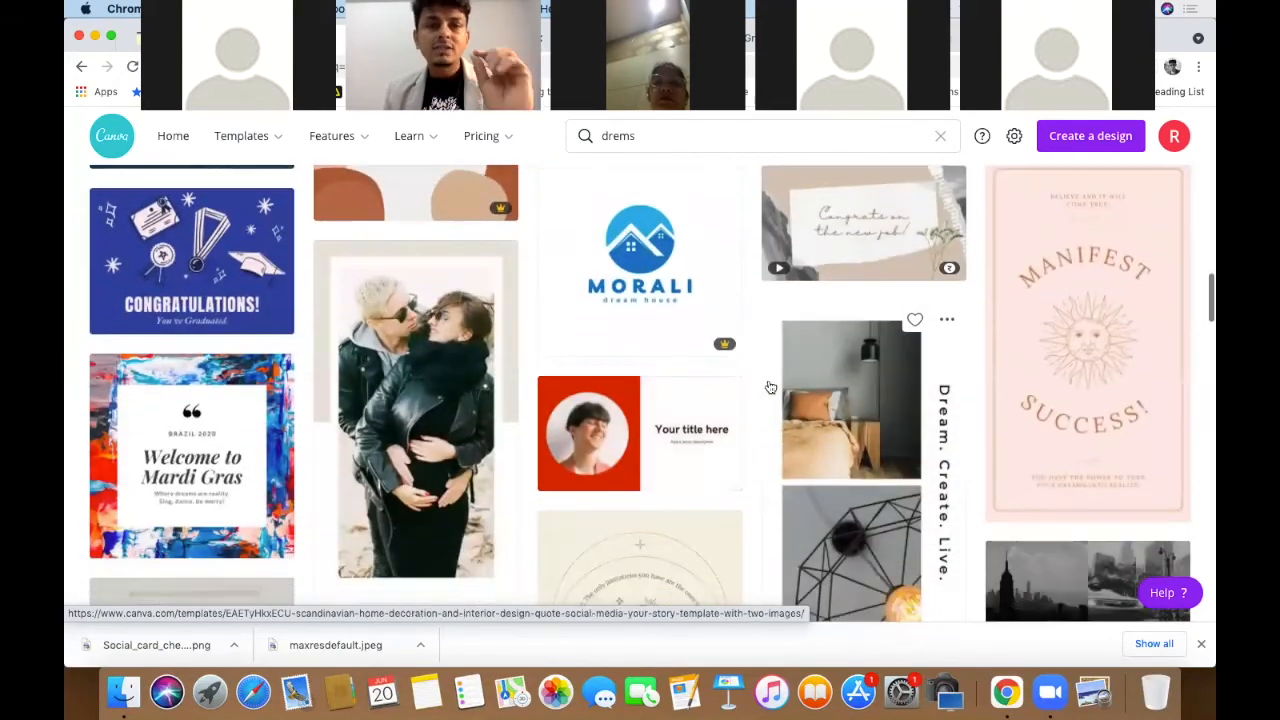
scroll(770, 387, "down", 3)
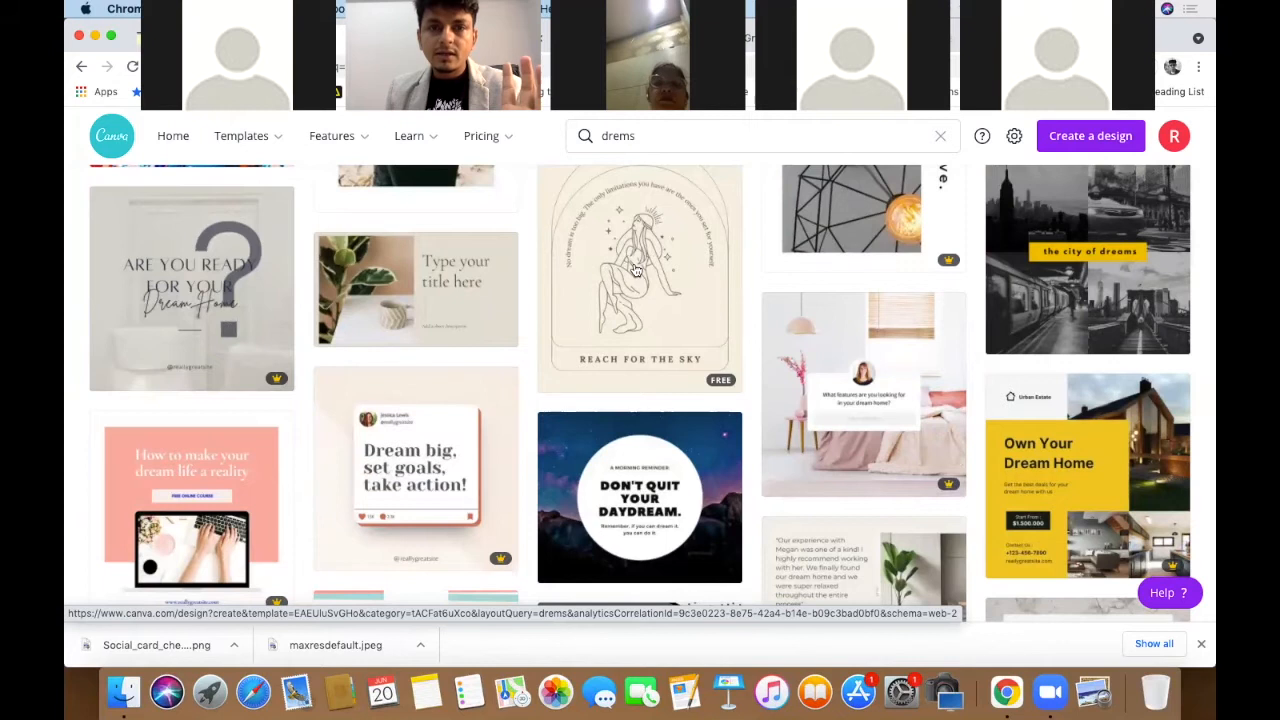
scroll(636, 270, "up", 1)
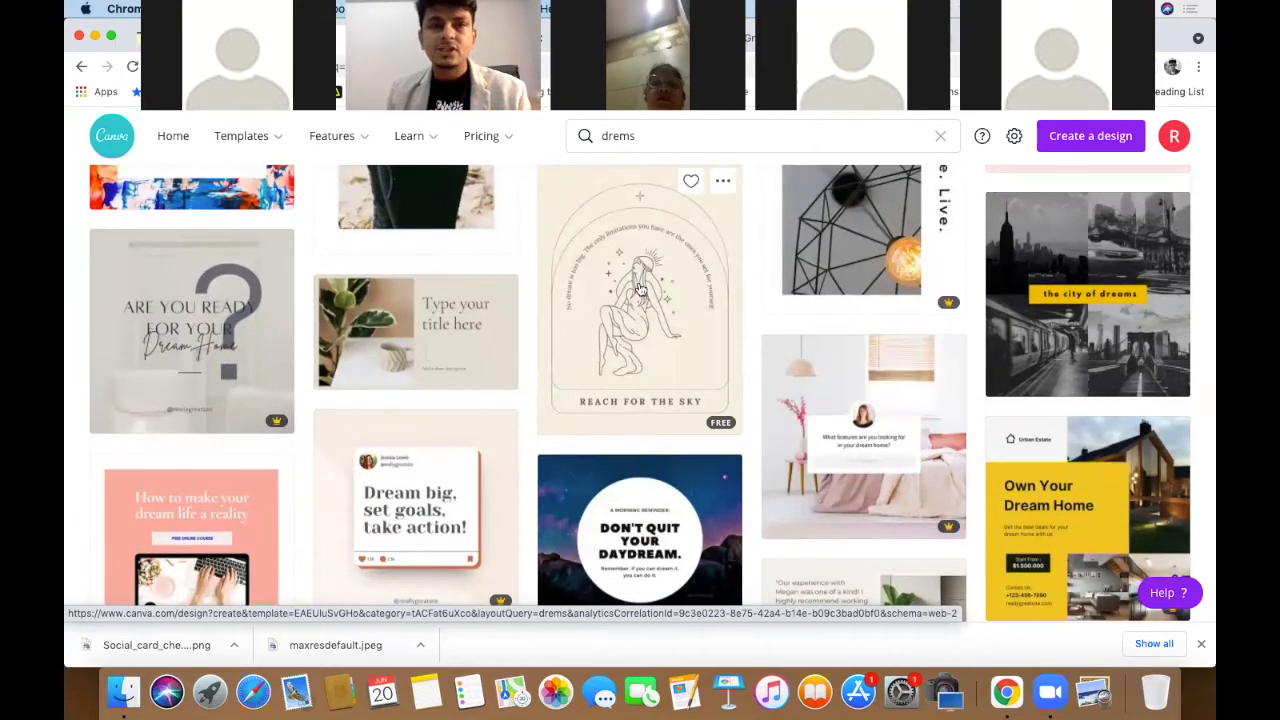
scroll(640, 290, "down", 2)
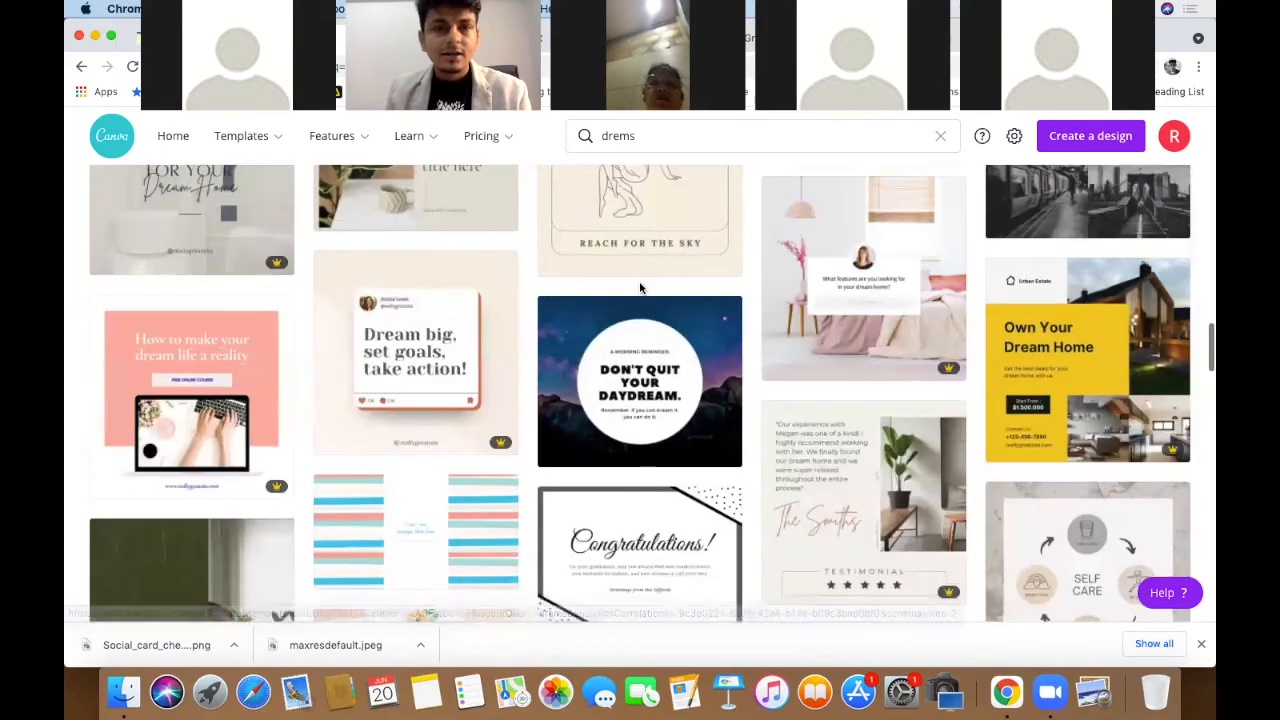
scroll(640, 290, "down", 2)
scroll(640, 288, "up", 2)
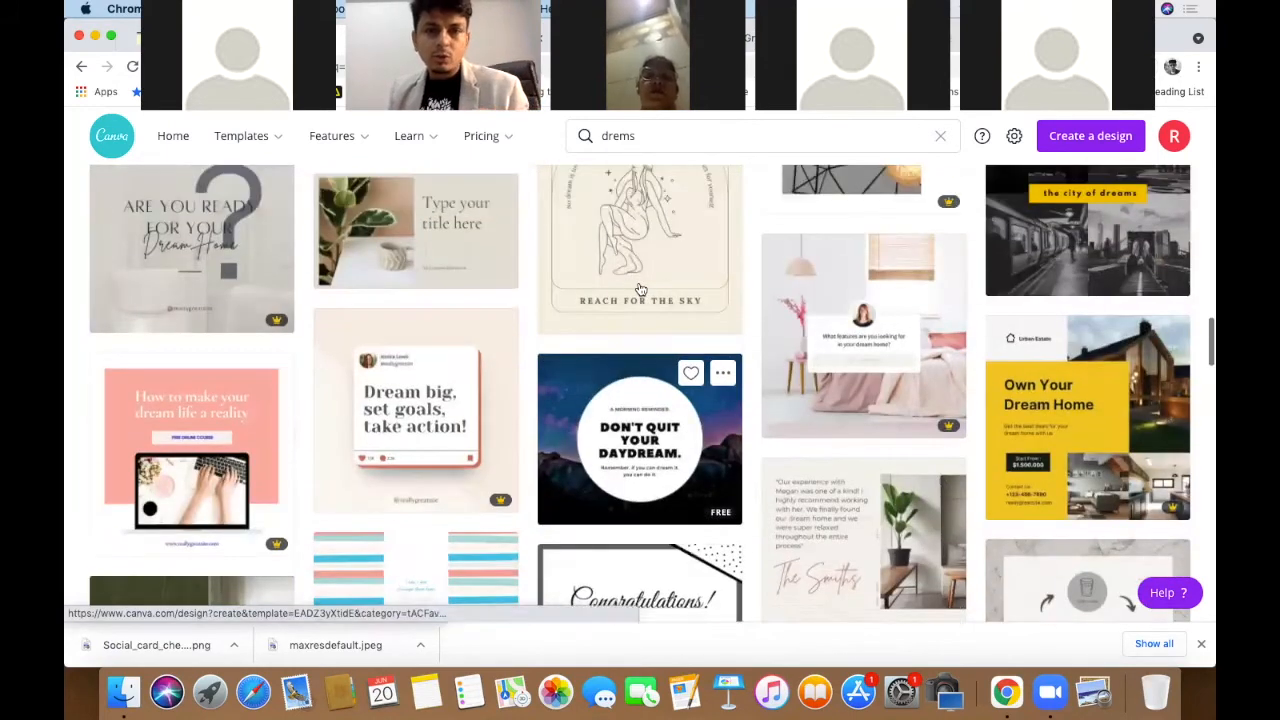
scroll(612, 246, "down", 10)
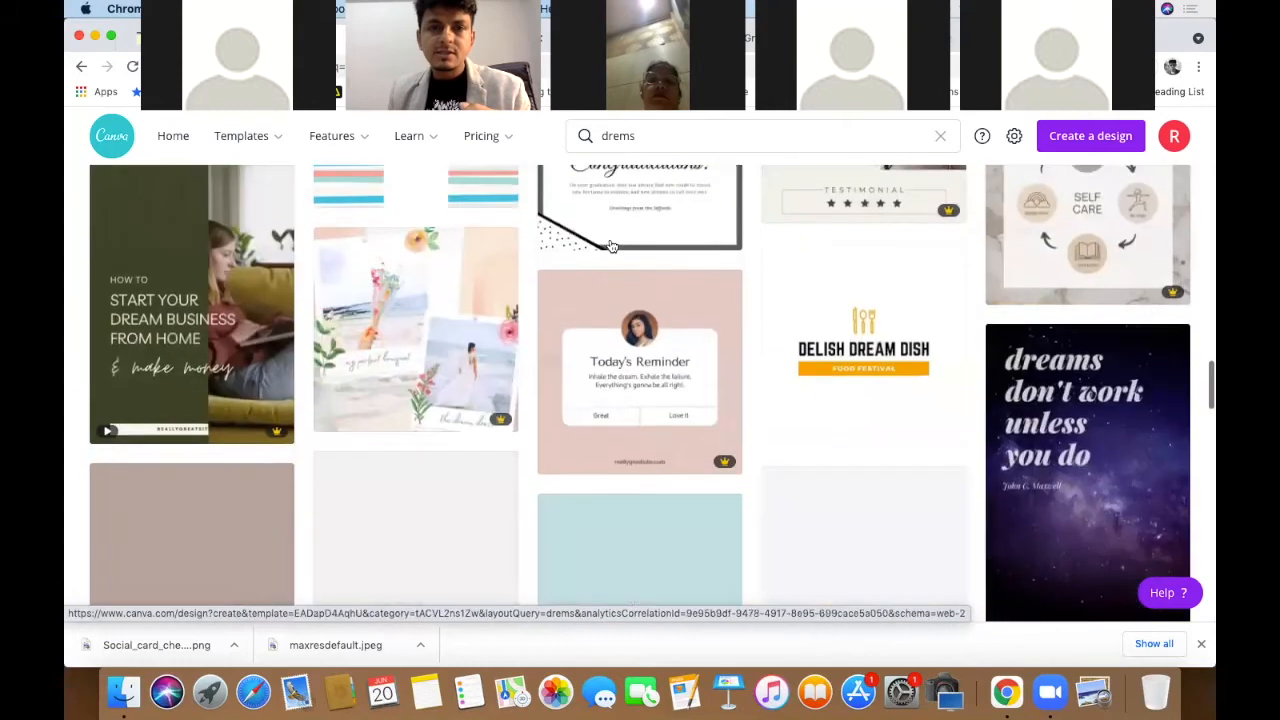
scroll(612, 246, "up", 15)
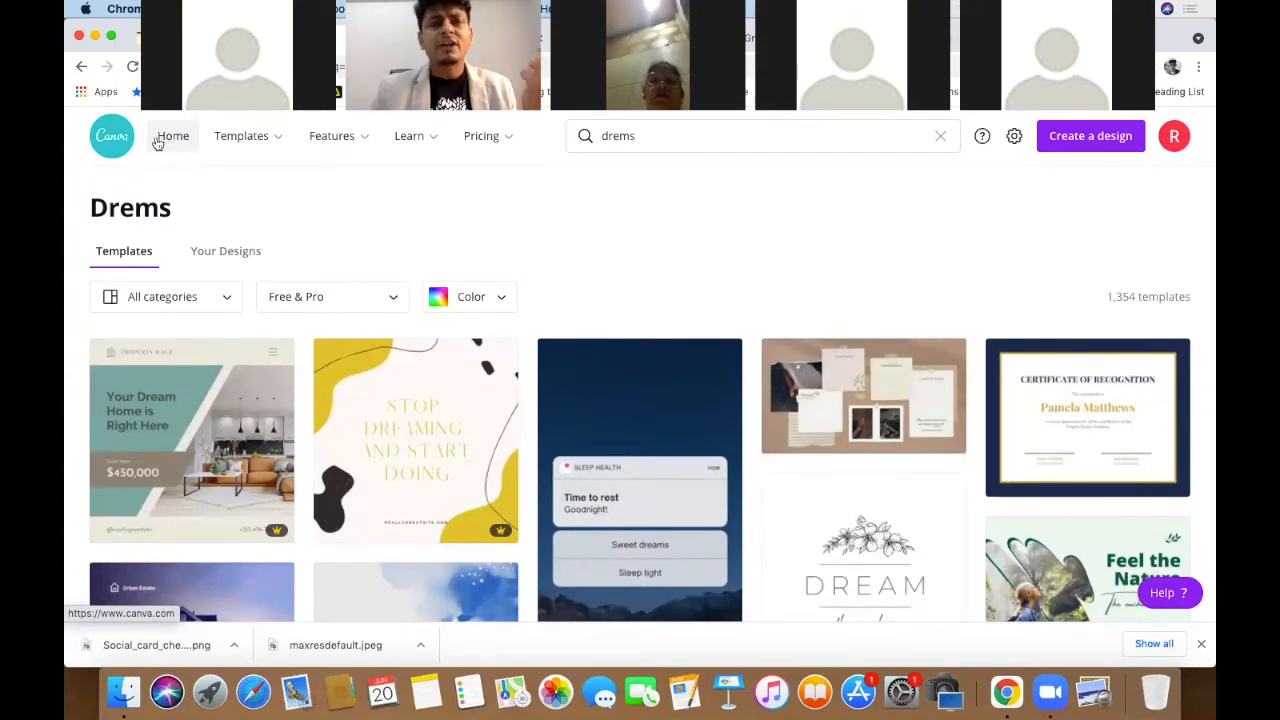
- Return to the Canva home page and scroll down to the Logos template row
left_click(114, 152)
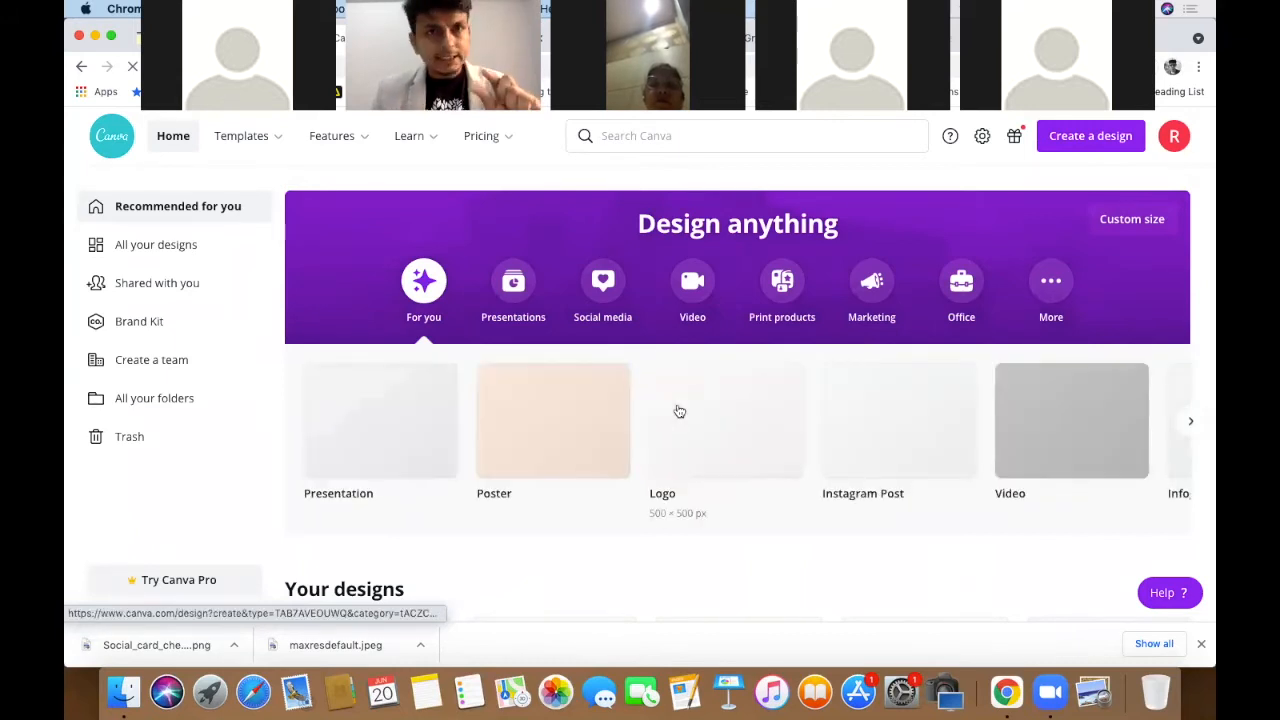
scroll(679, 411, "down", 3)
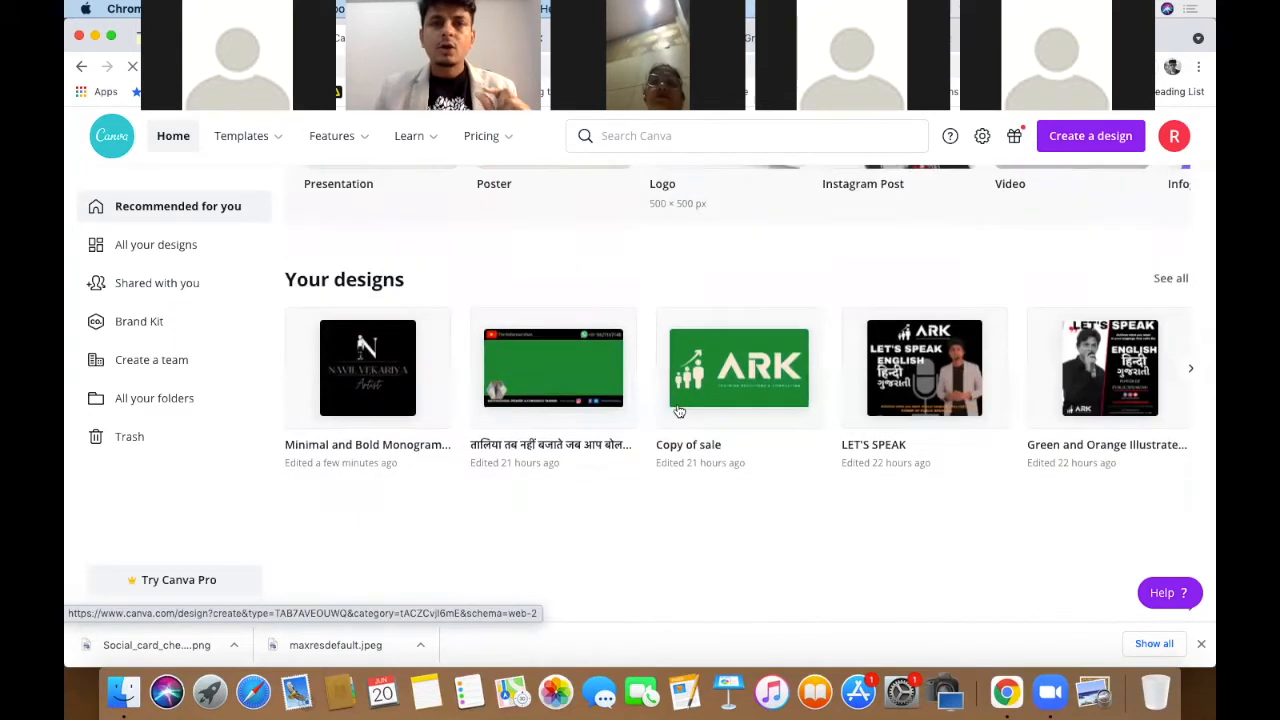
scroll(679, 411, "down", 3)
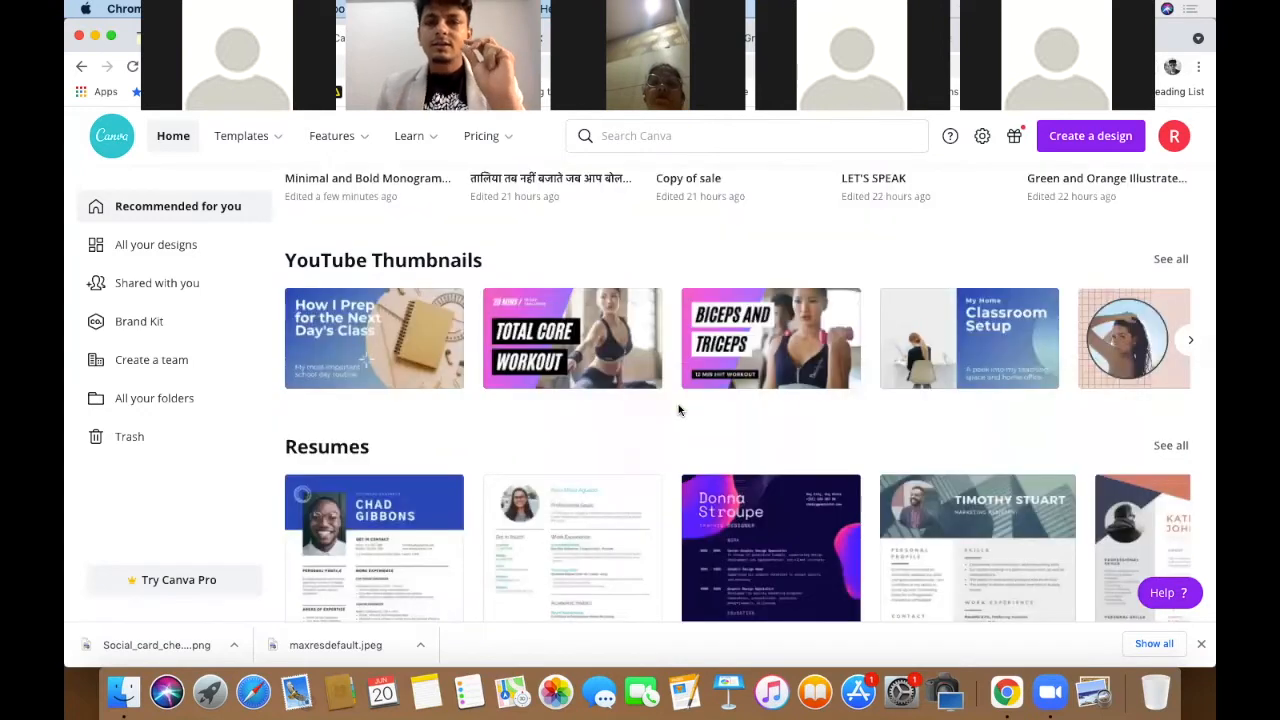
scroll(678, 409, "down", 5)
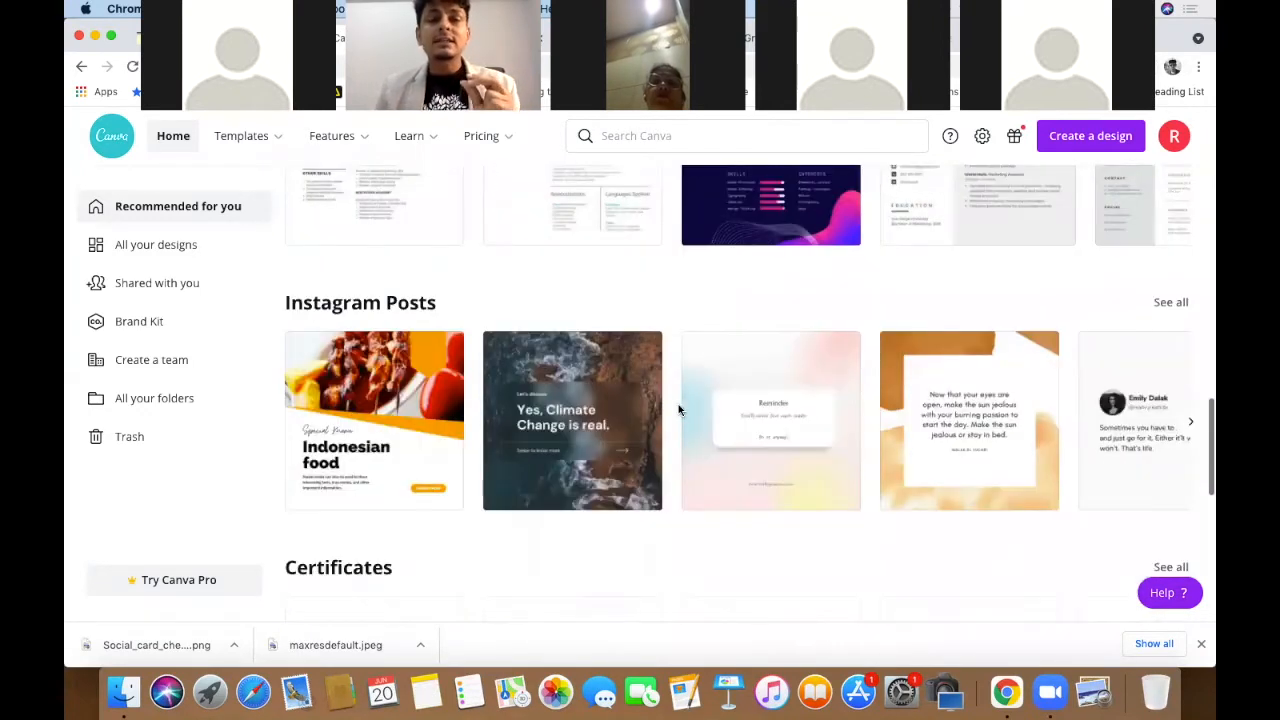
scroll(678, 409, "down", 2)
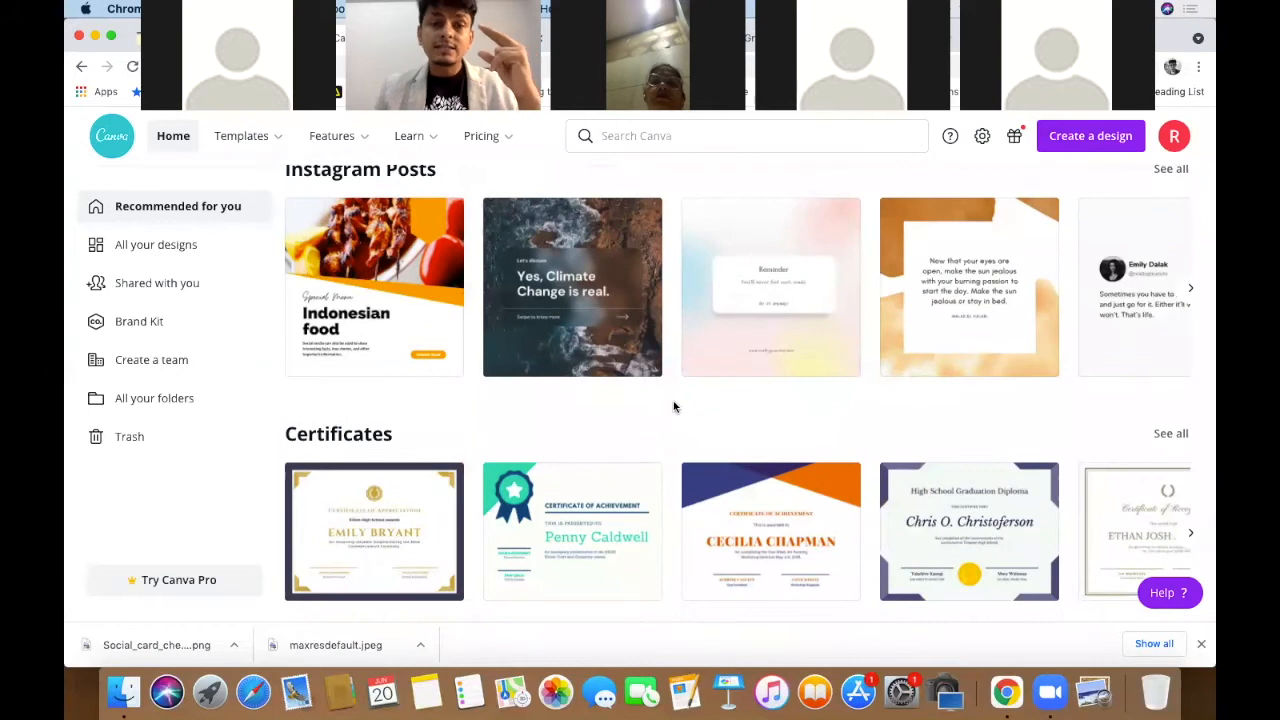
scroll(674, 407, "down", 3)
scroll(674, 407, "down", 1)
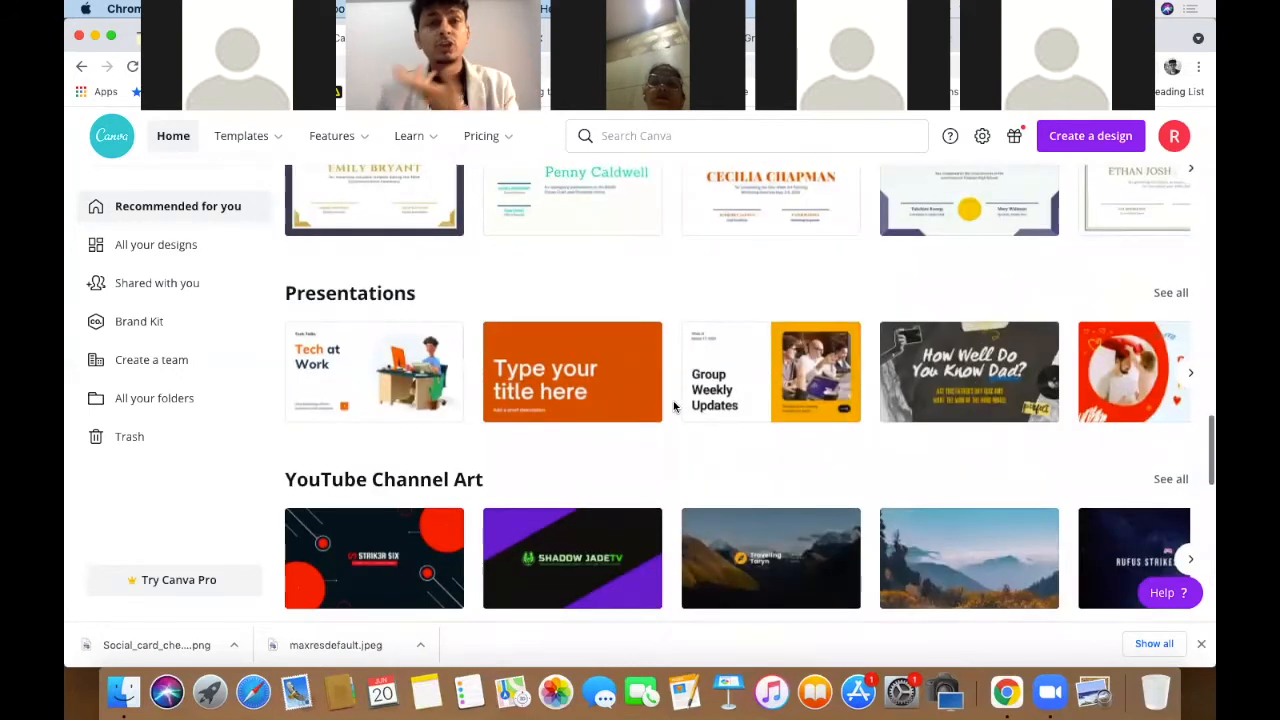
scroll(674, 407, "down", 5)
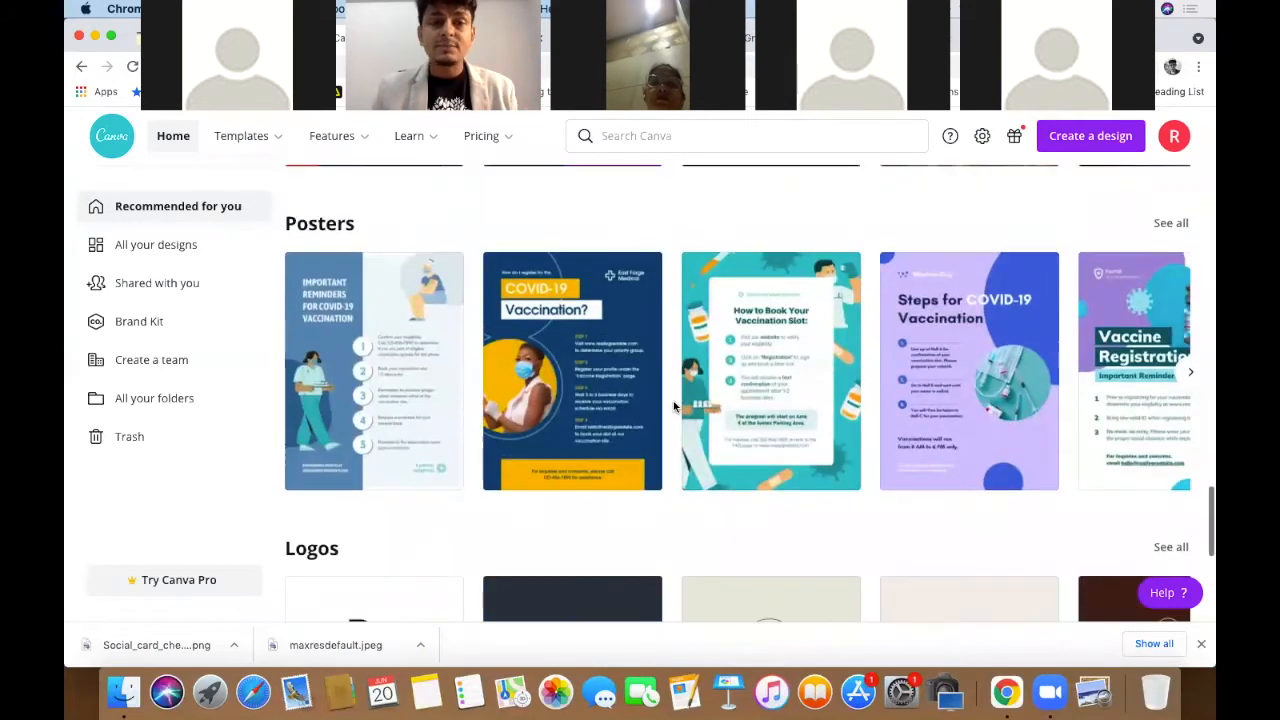
scroll(674, 407, "down", 2)
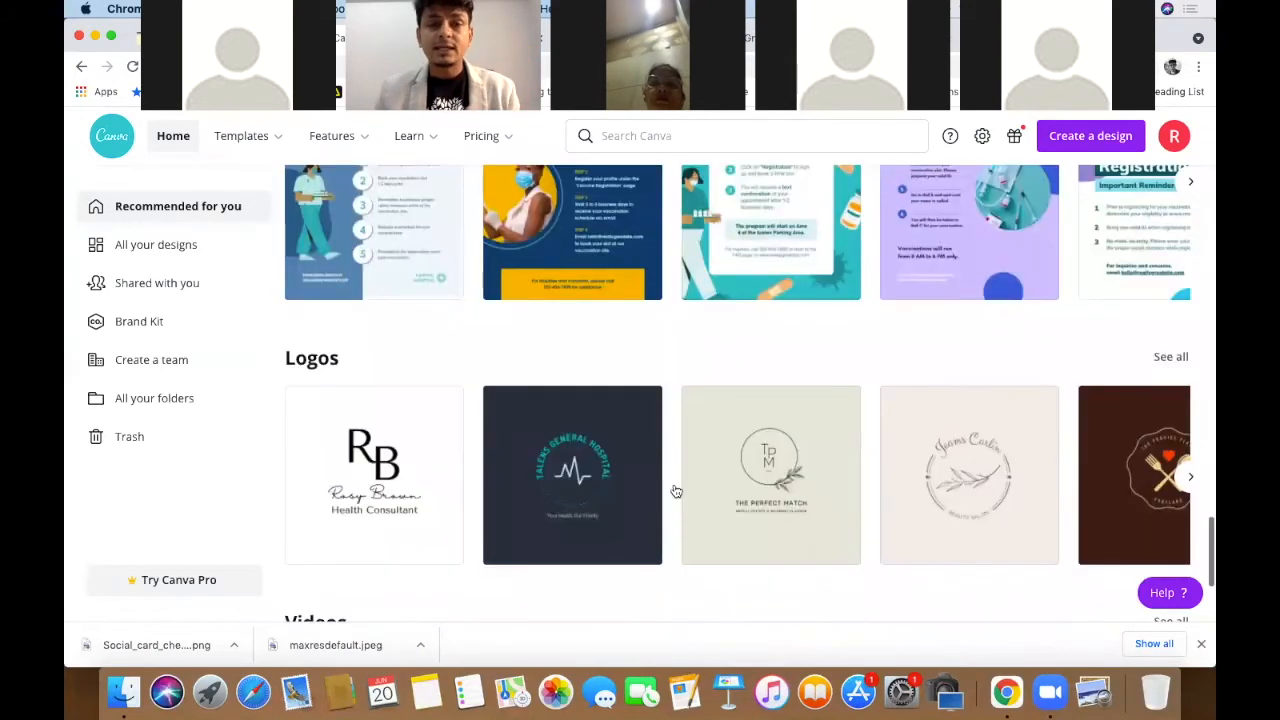
- Page the Logos row forward twice and open the full logo template collection
left_click(1192, 480)
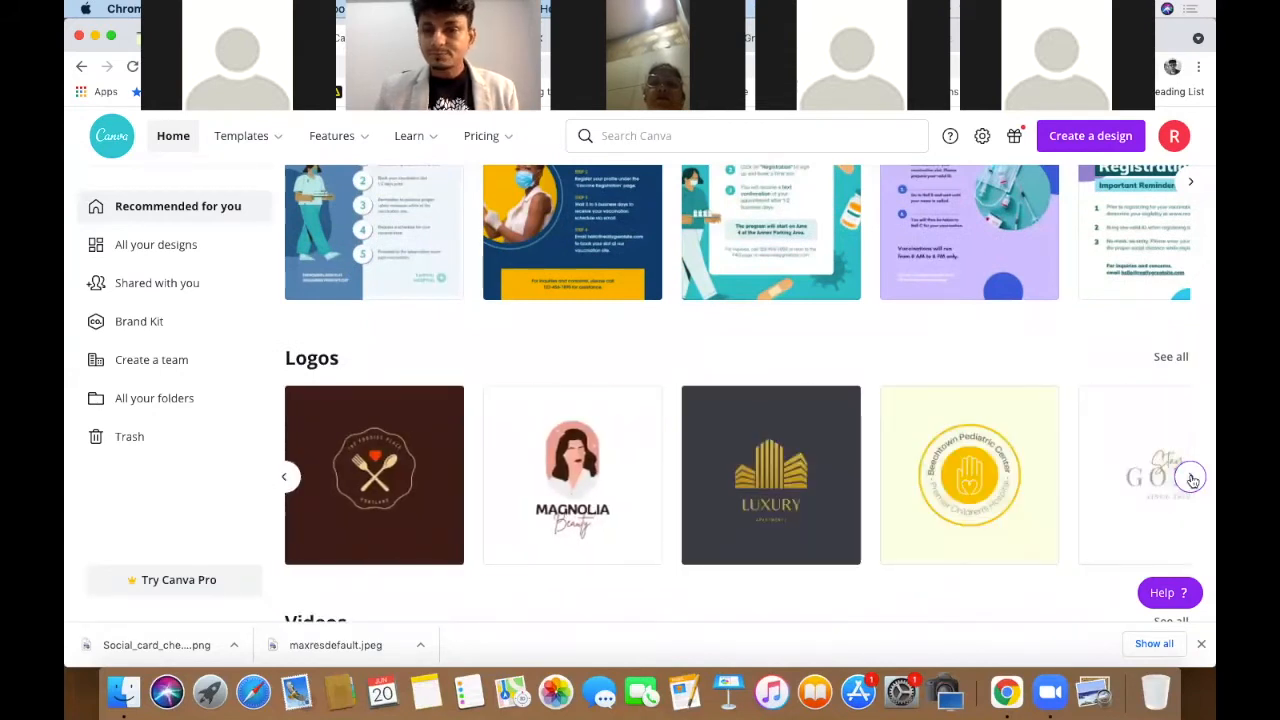
left_click(1192, 480)
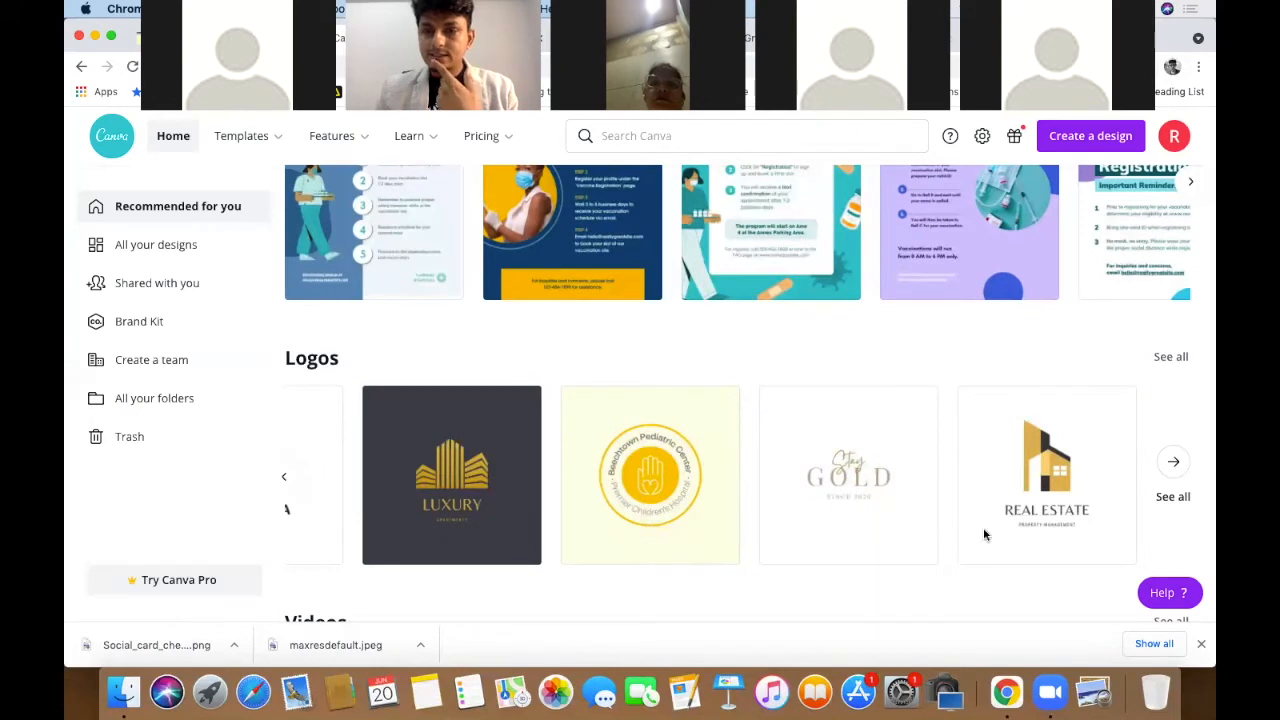
left_click(1172, 358)
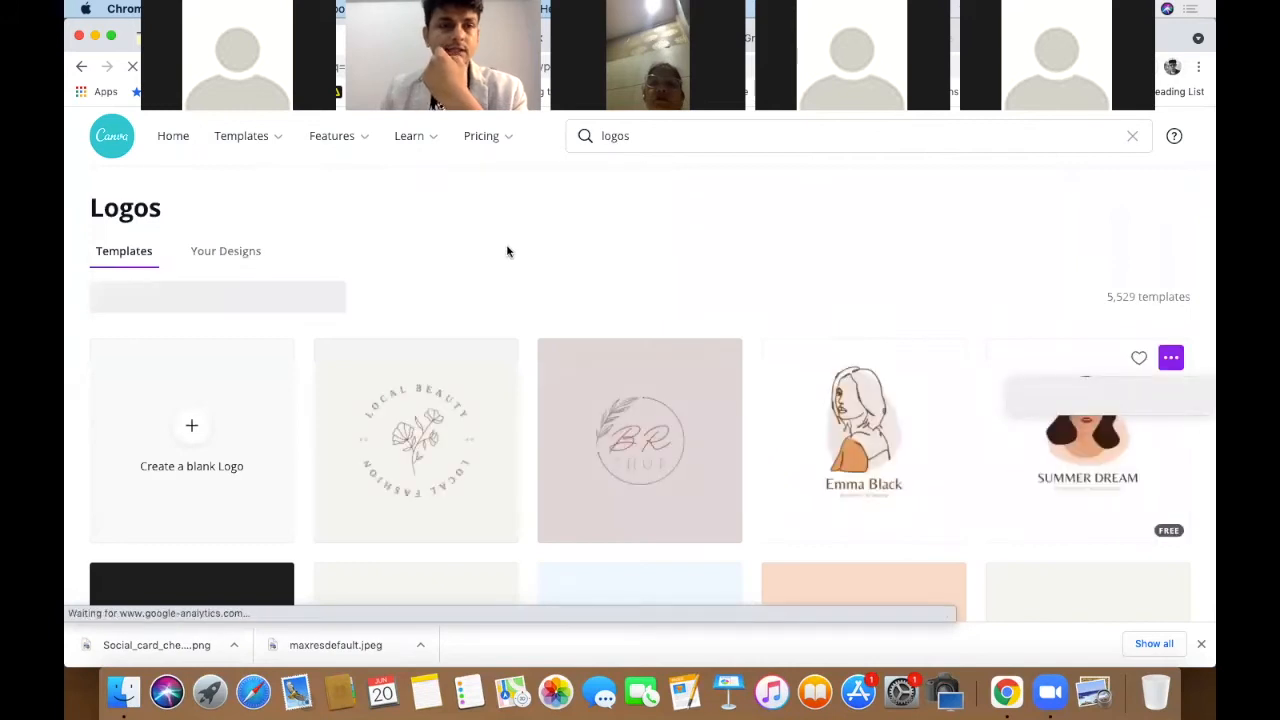
- Scroll the logo templates and open the cyan-and-black Talens General Hospital logo for editing
scroll(559, 234, "down", 3)
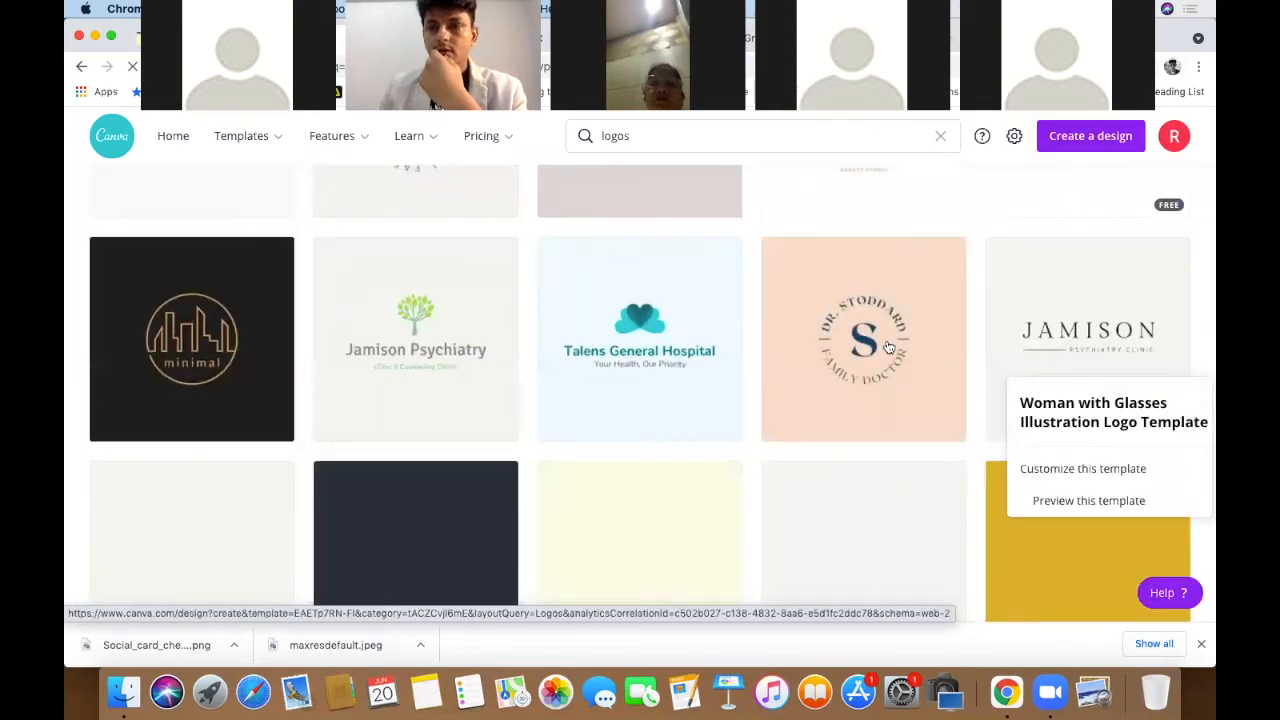
scroll(417, 458, "down", 5)
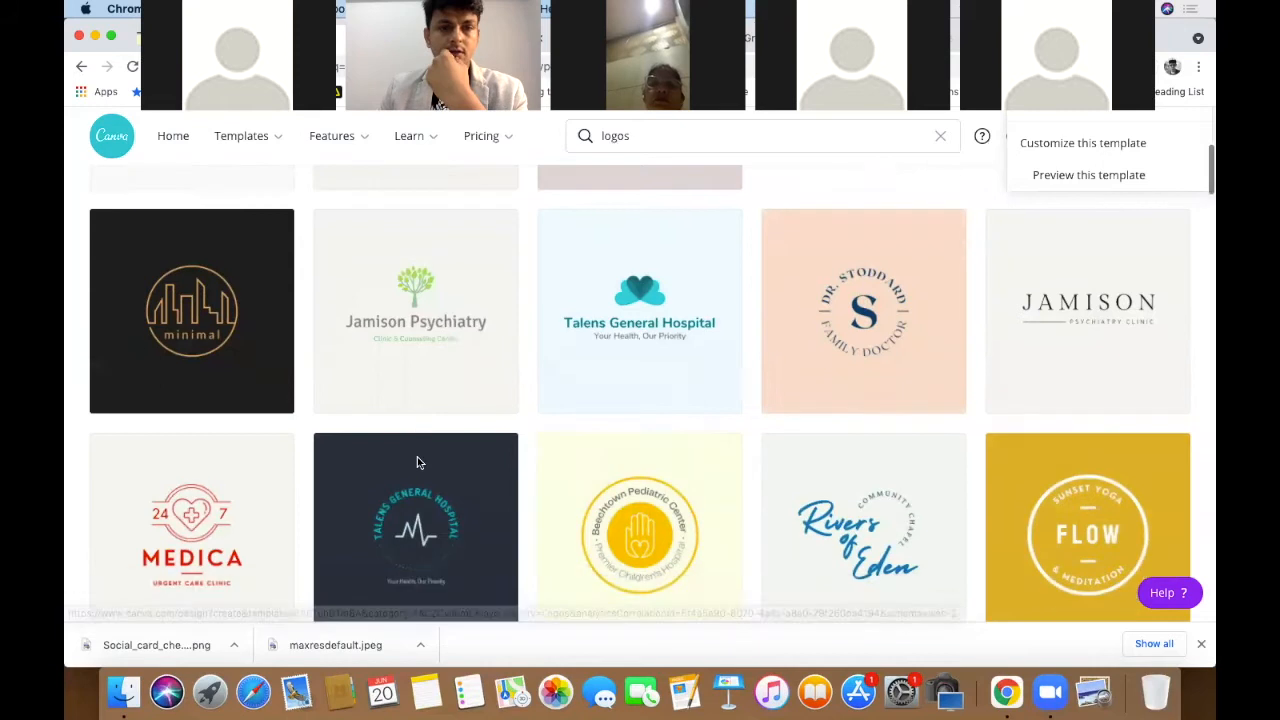
scroll(418, 463, "down", 2)
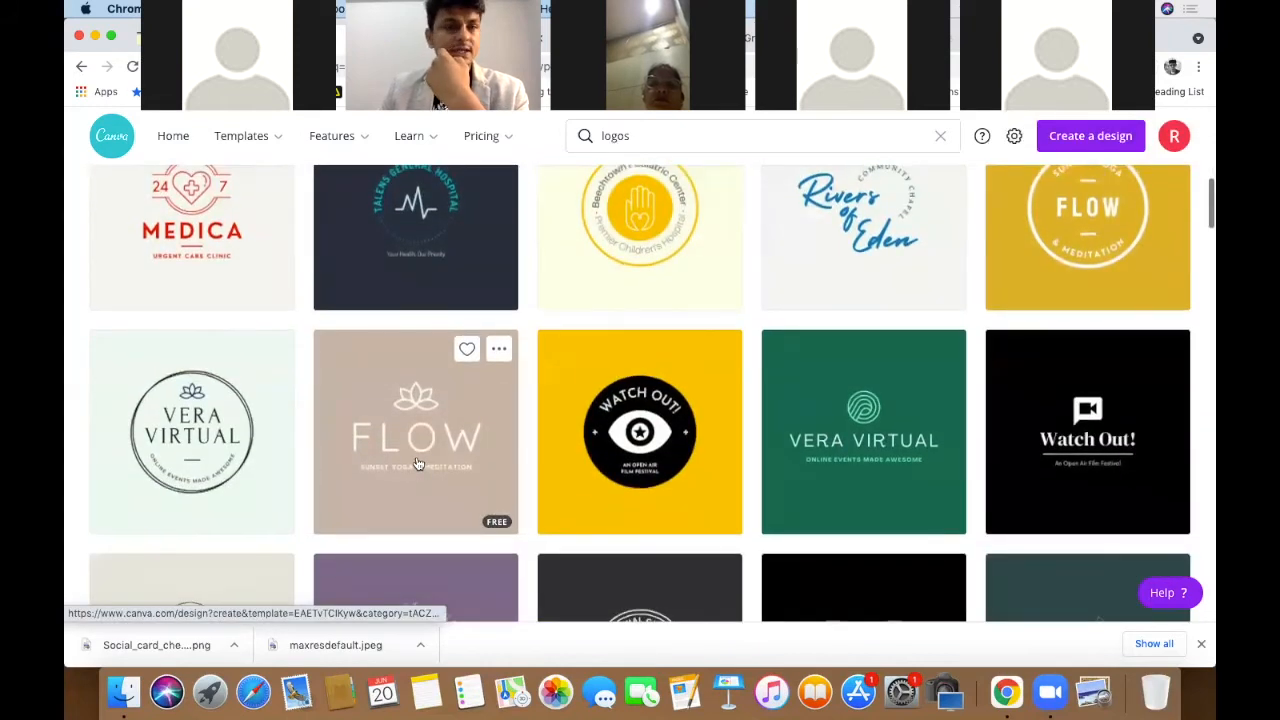
scroll(414, 460, "up", 3)
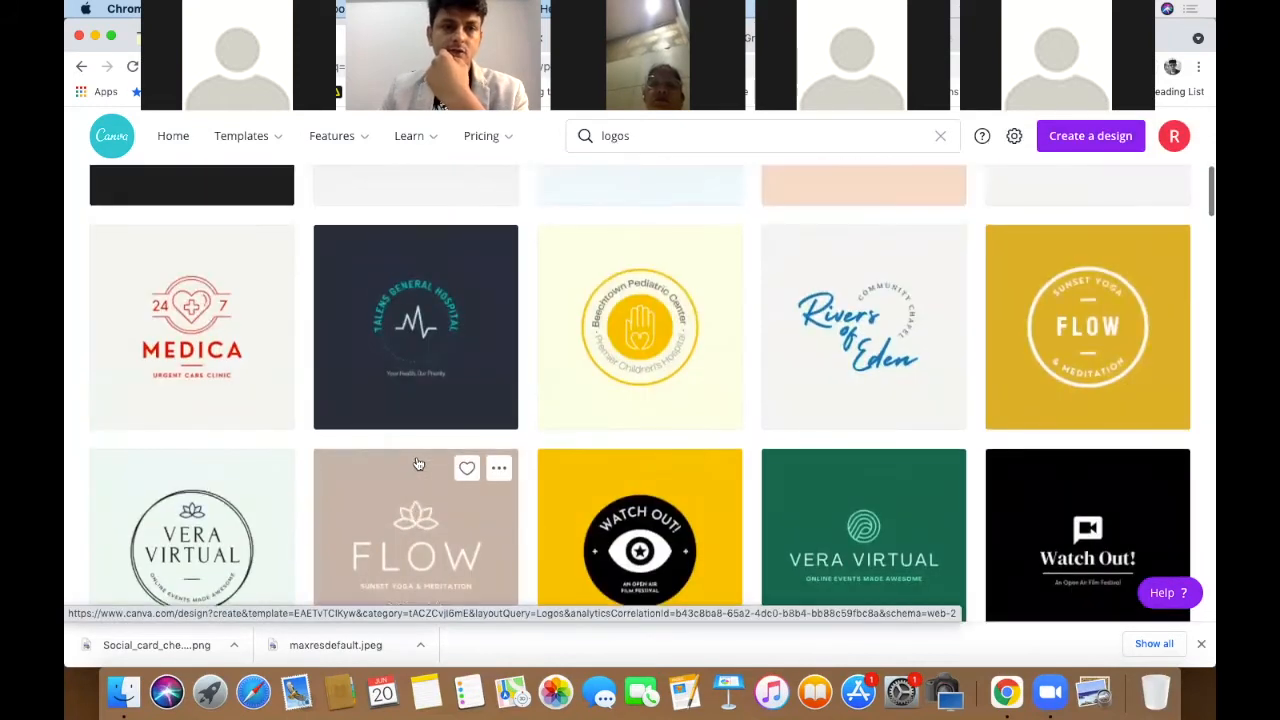
left_click(409, 339)
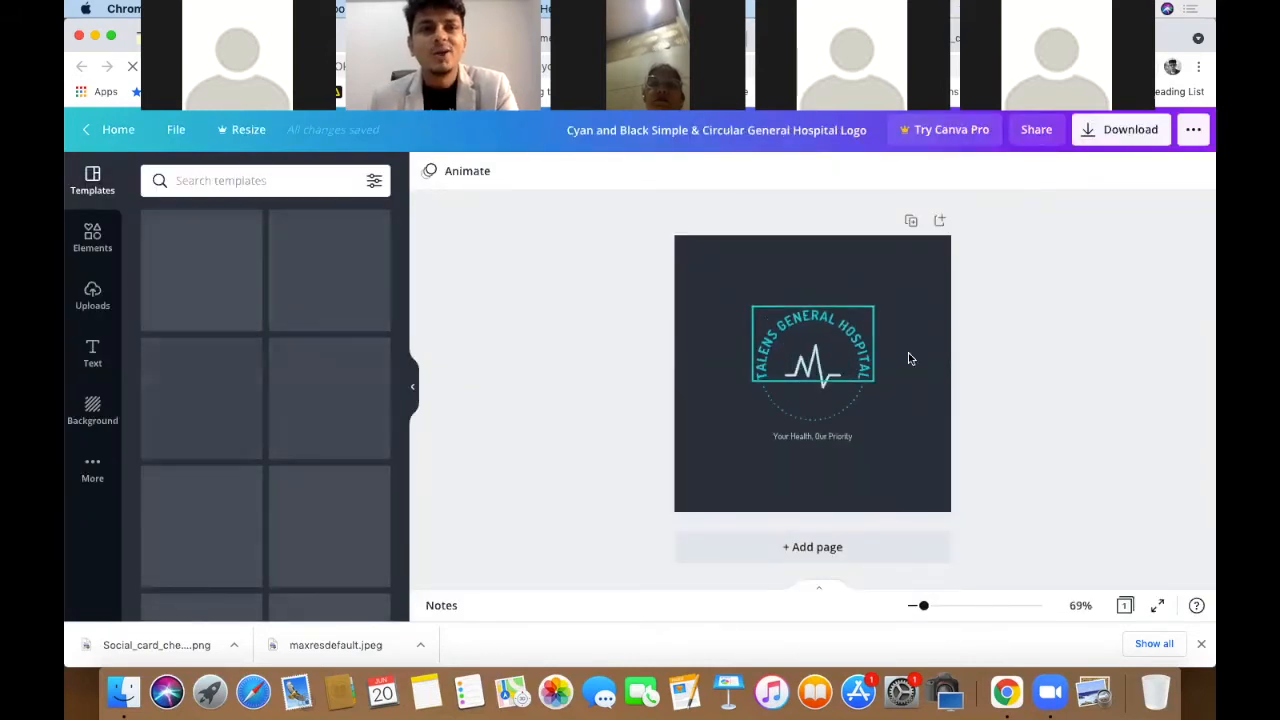
- Clear the curved 'TALENS GENERAL HOSPITAL' title and start typing the new name 'ACHI'
scroll(813, 351, "up", 5)
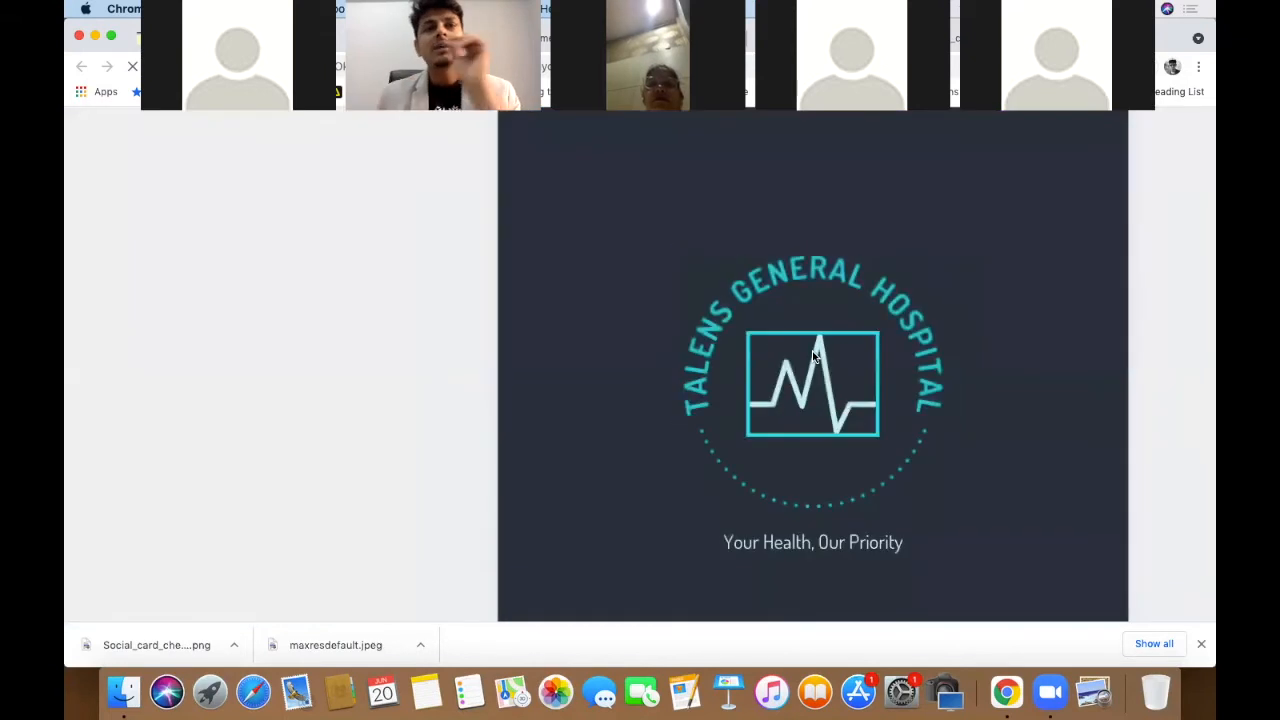
double_click(727, 290)
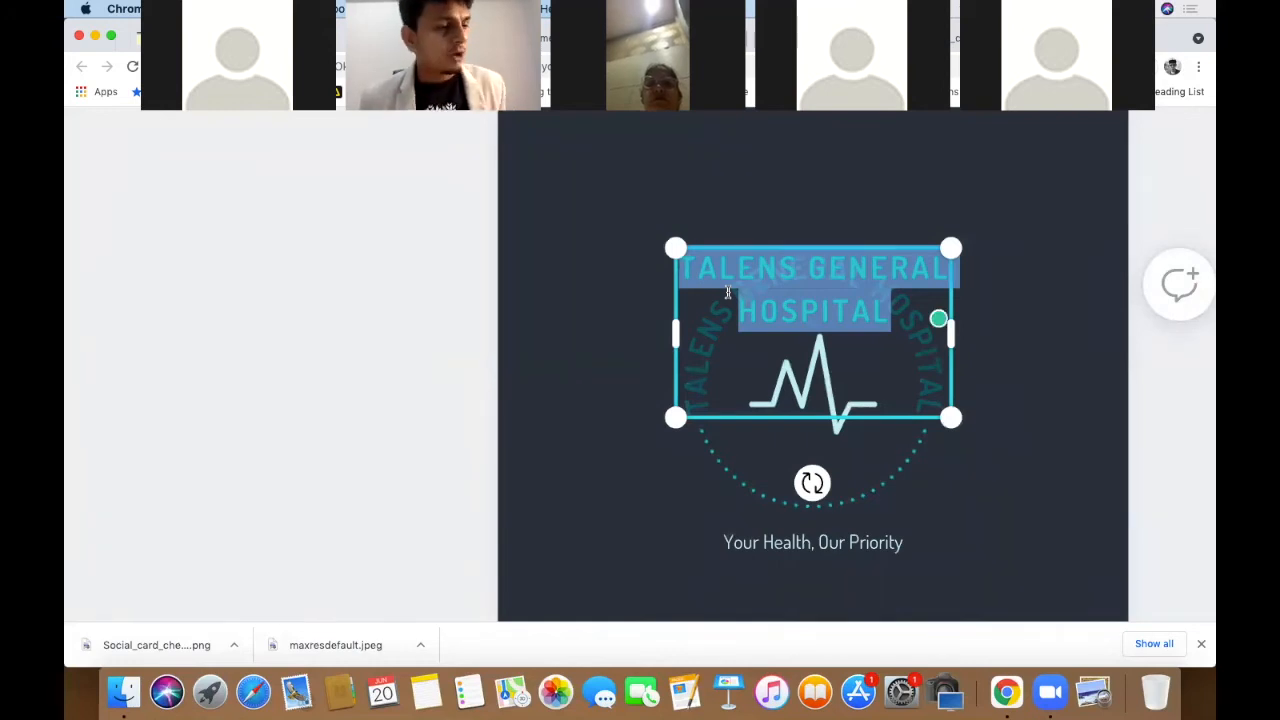
key("BackSpace")
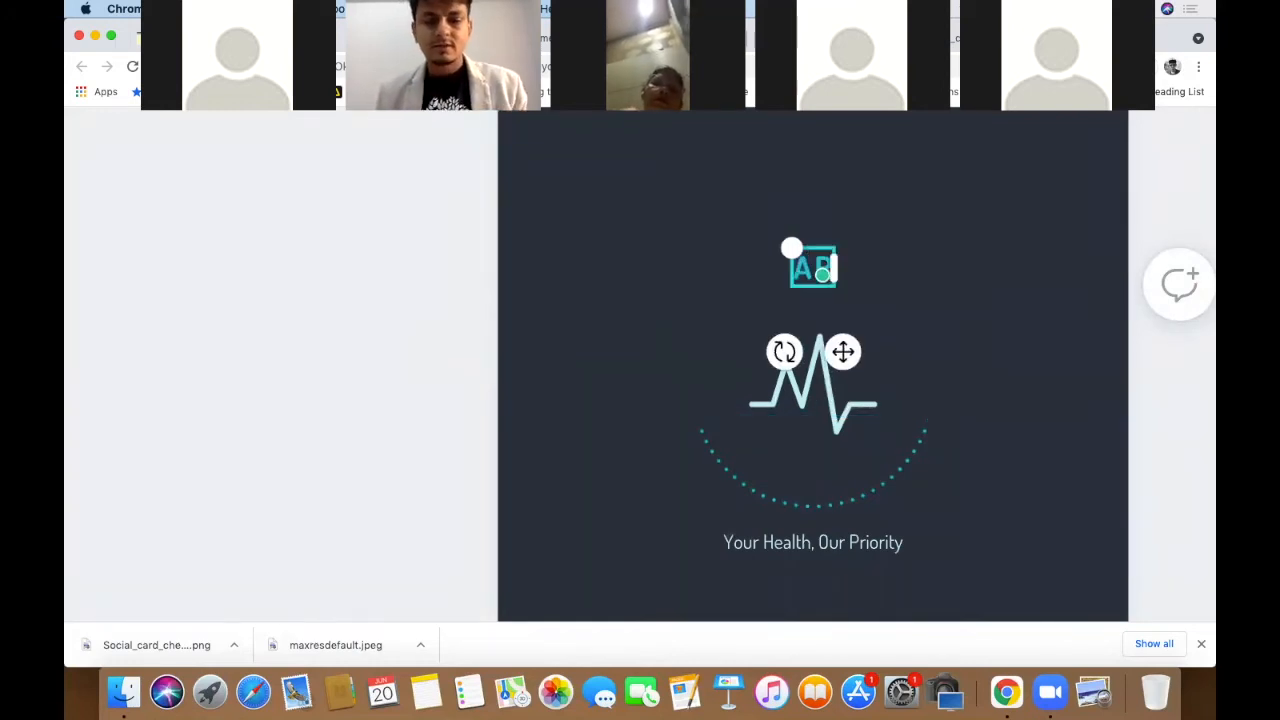
type("ACH")
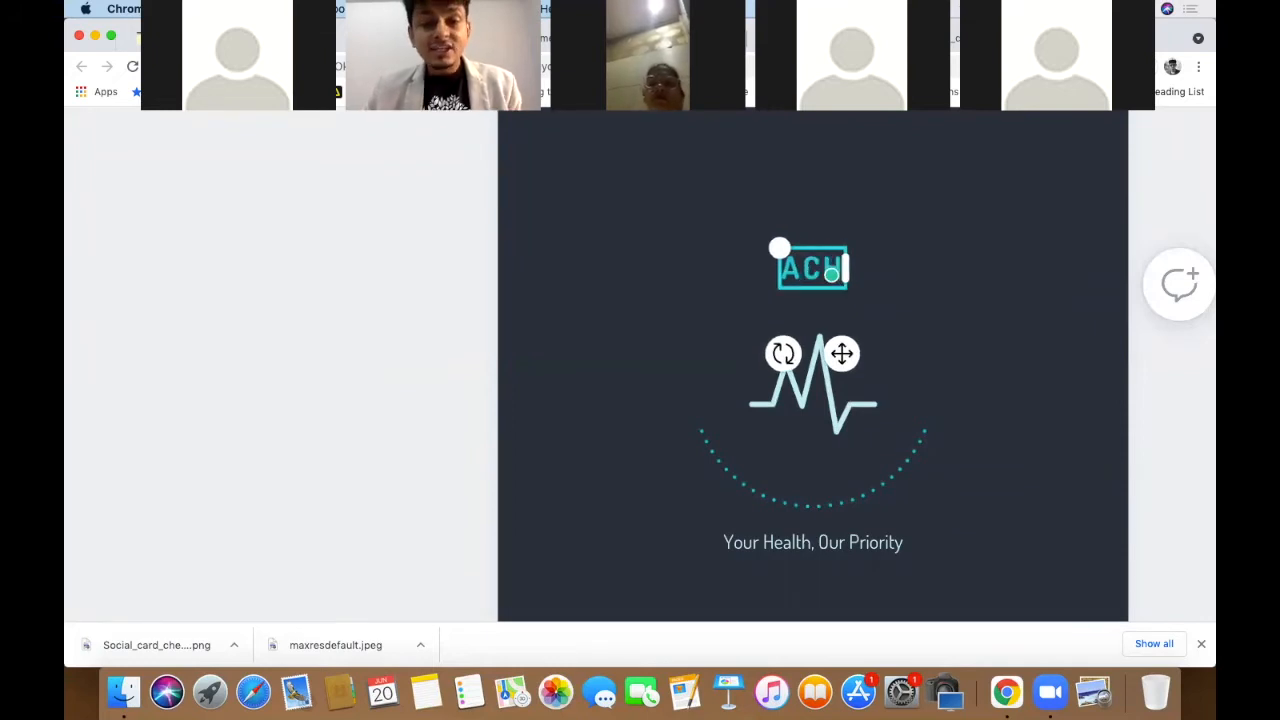
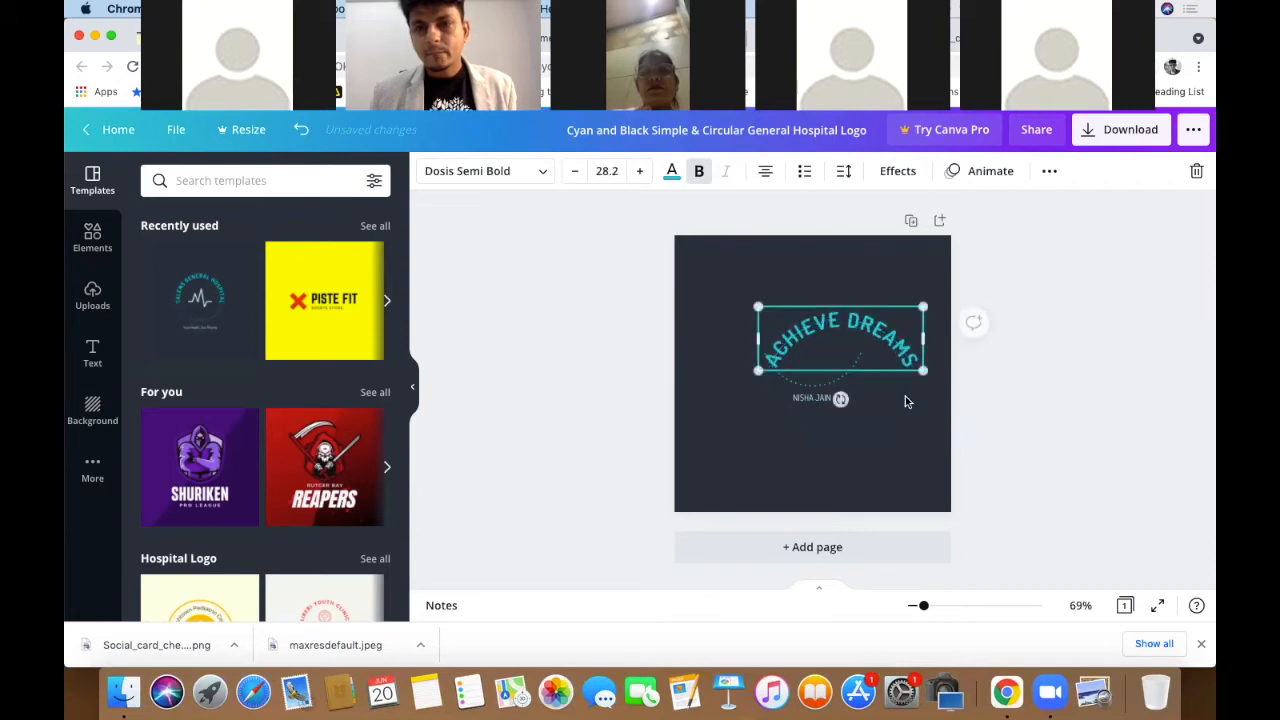
- Centre the curved ACHIEVE DREAMS text on the page and delete the dotted arc below it
left_click_drag(850, 328, 823, 304)
left_click(1052, 406)
left_click(838, 362)
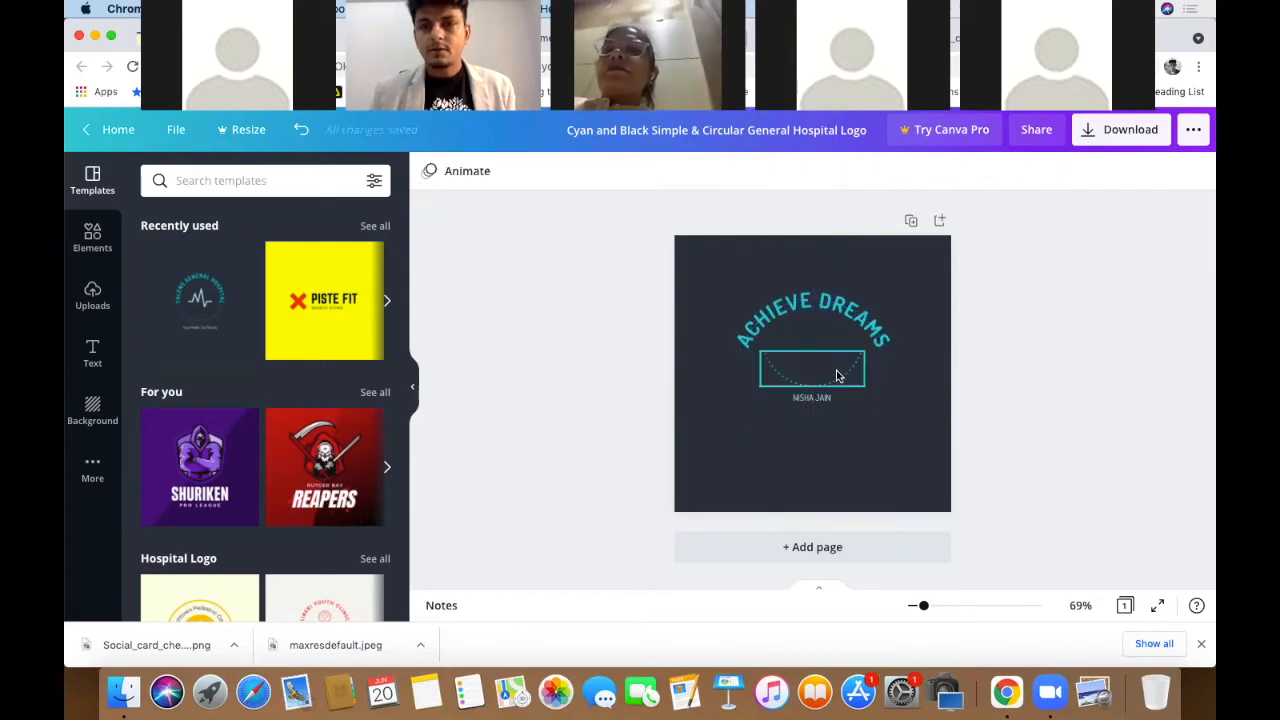
left_click_drag(838, 361, 838, 353)
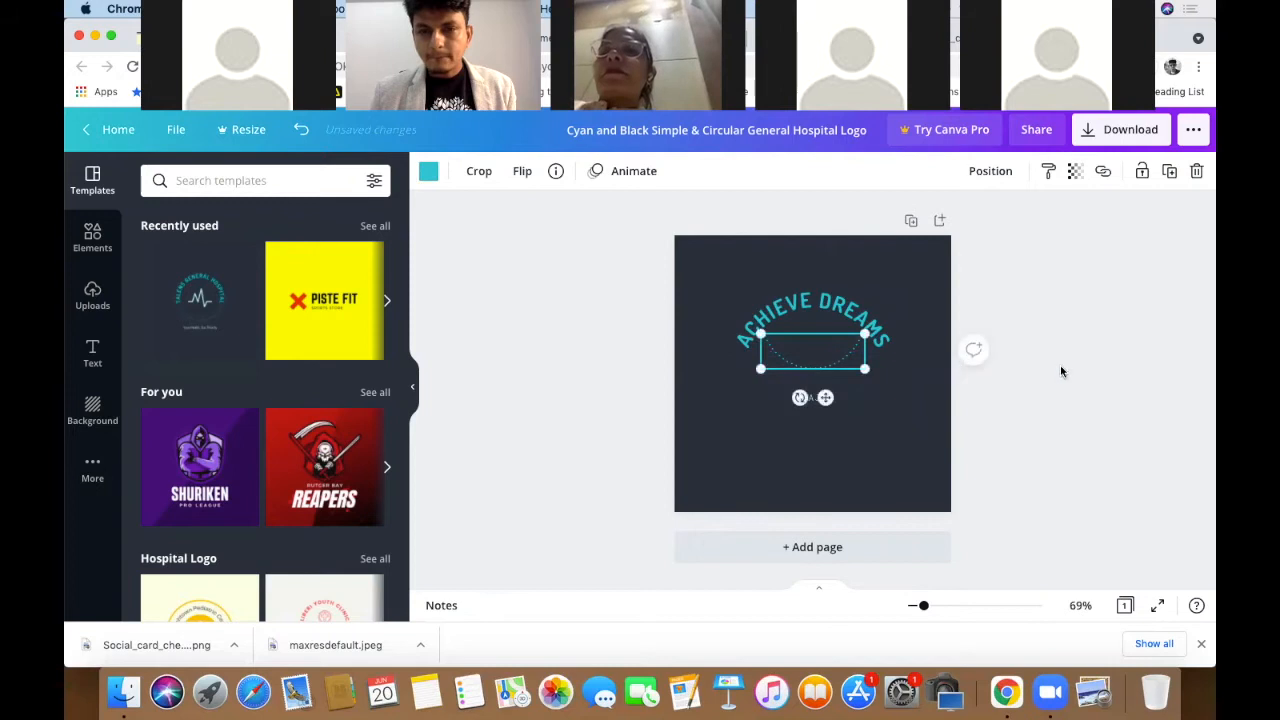
left_click(1071, 363)
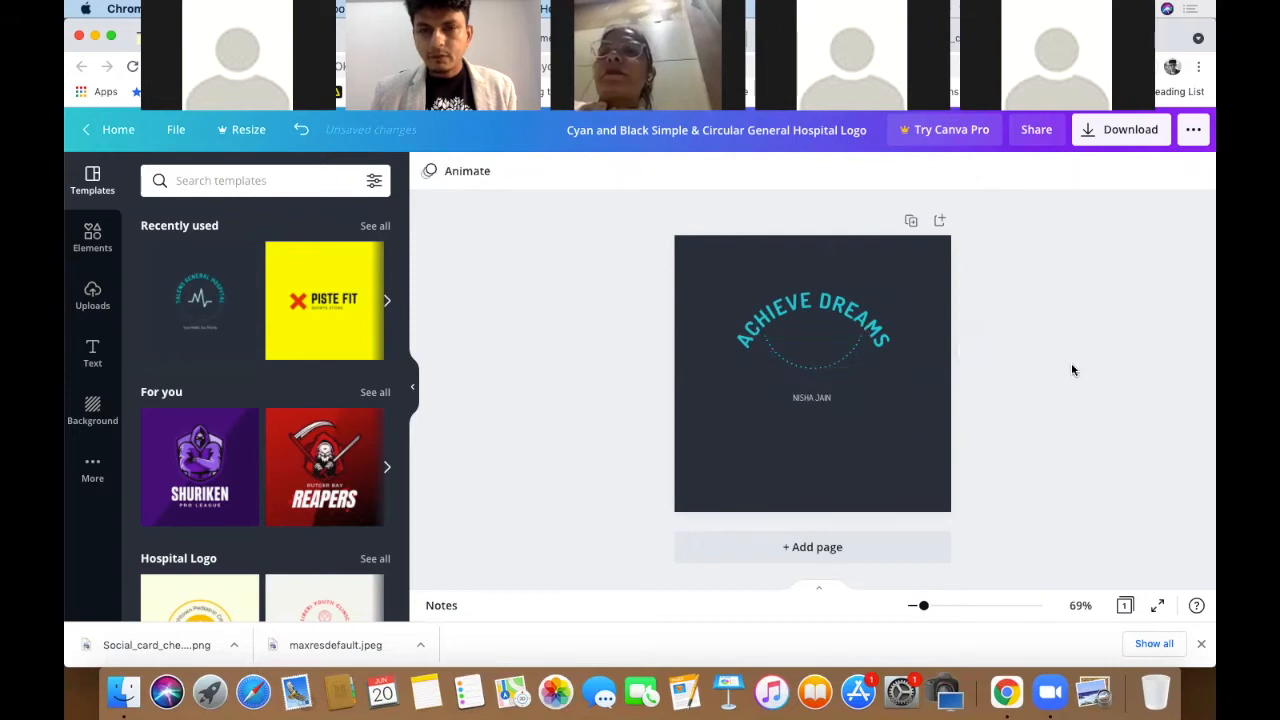
left_click(822, 369)
left_click(826, 369)
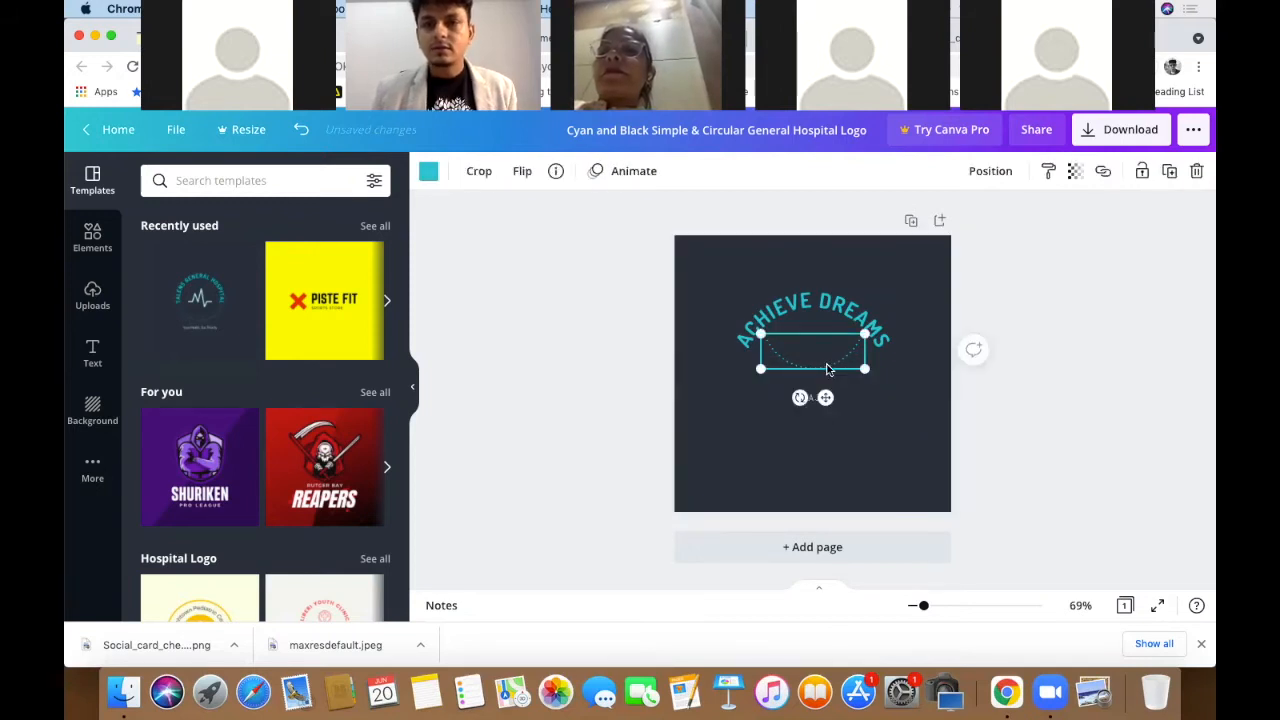
key("Delete")
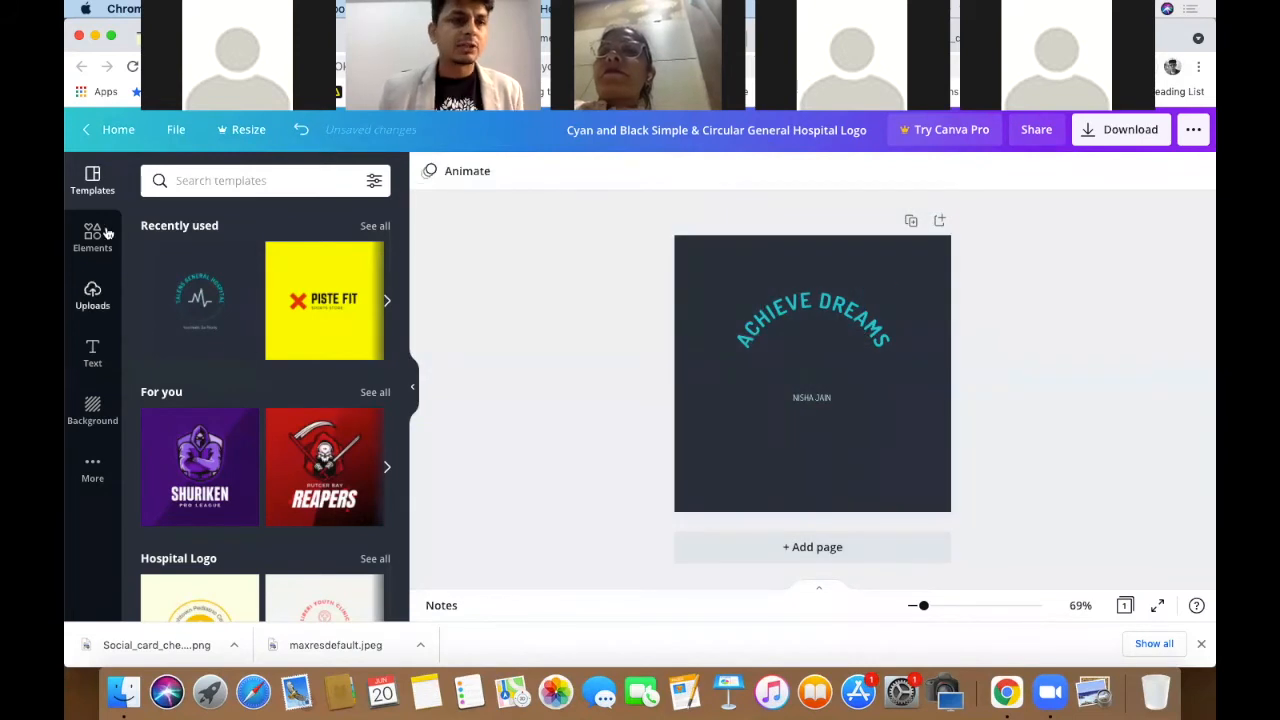
- Add the teal circle outline from Elements' Lines & Shapes to the logo
left_click(88, 246)
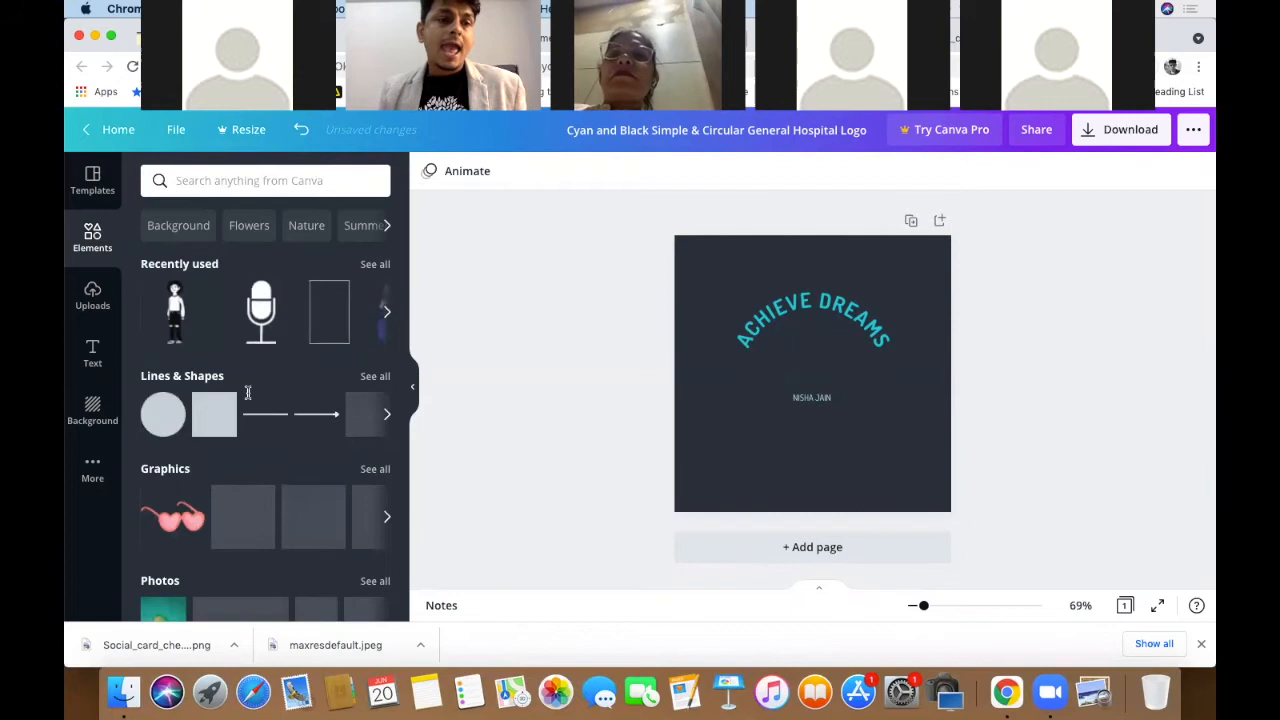
scroll(248, 408, "down", 1)
scroll(248, 408, "down", 10)
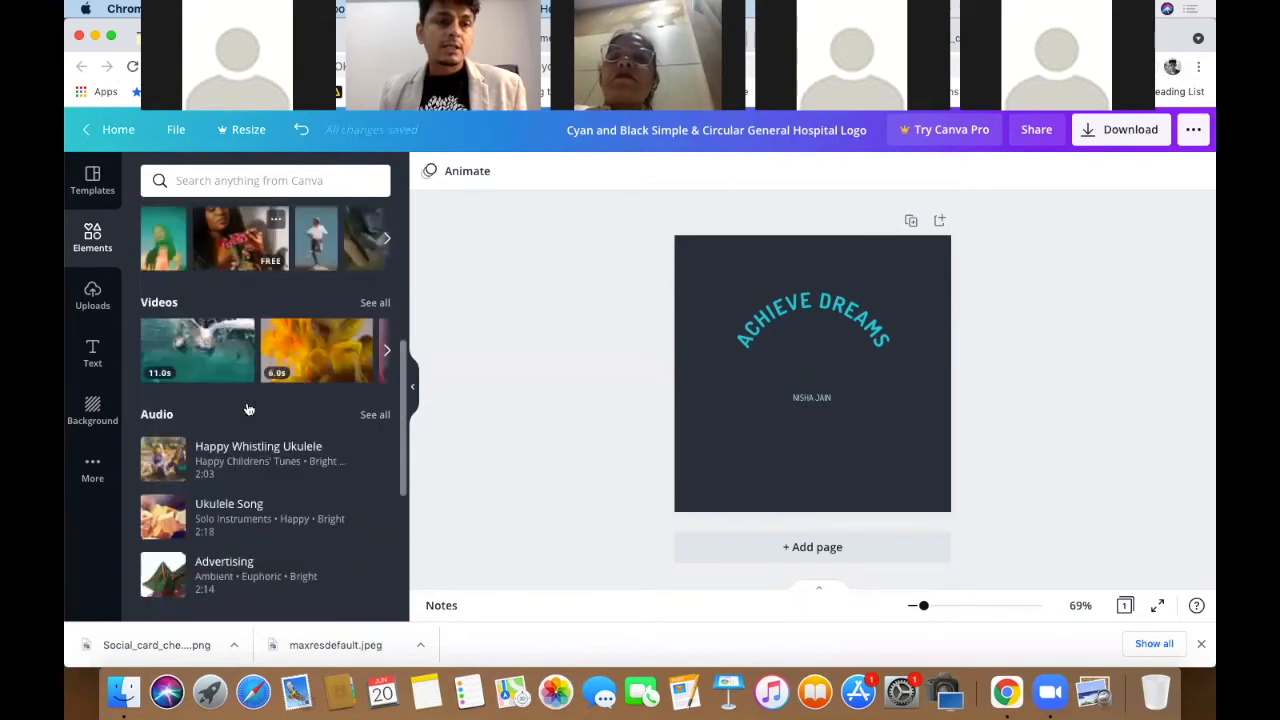
scroll(249, 409, "down", 1)
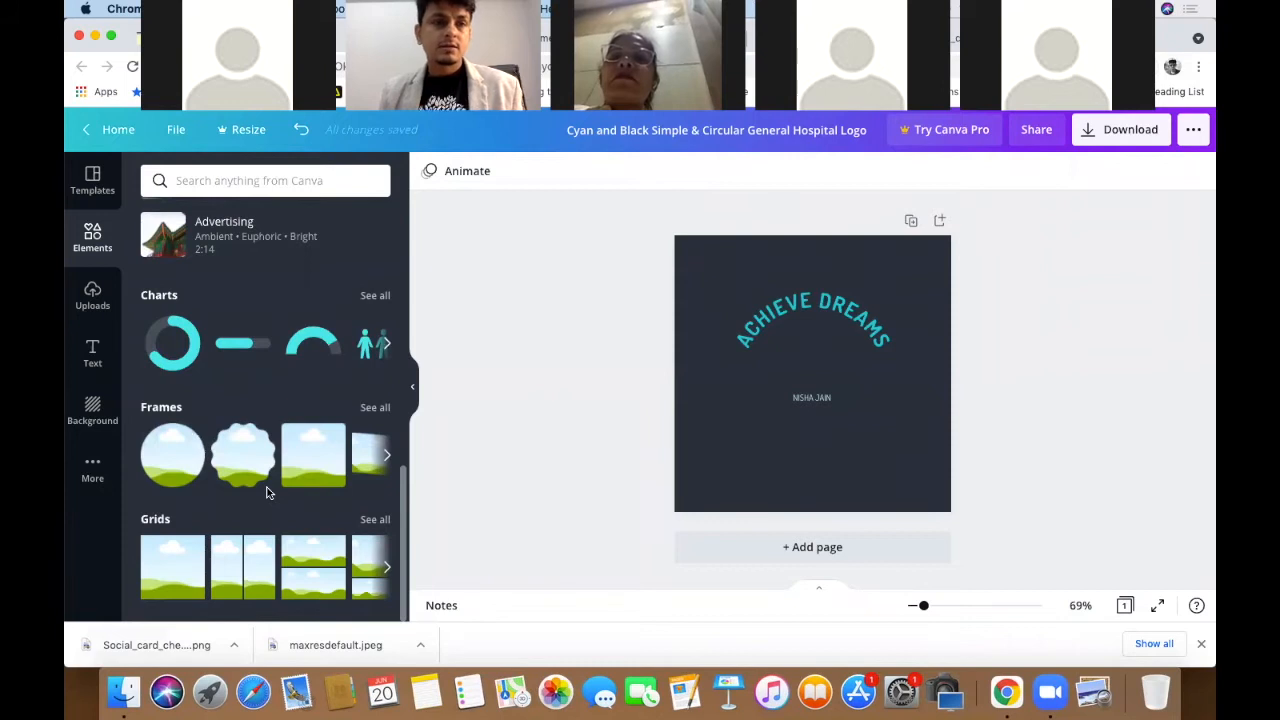
scroll(267, 490, "up", 8)
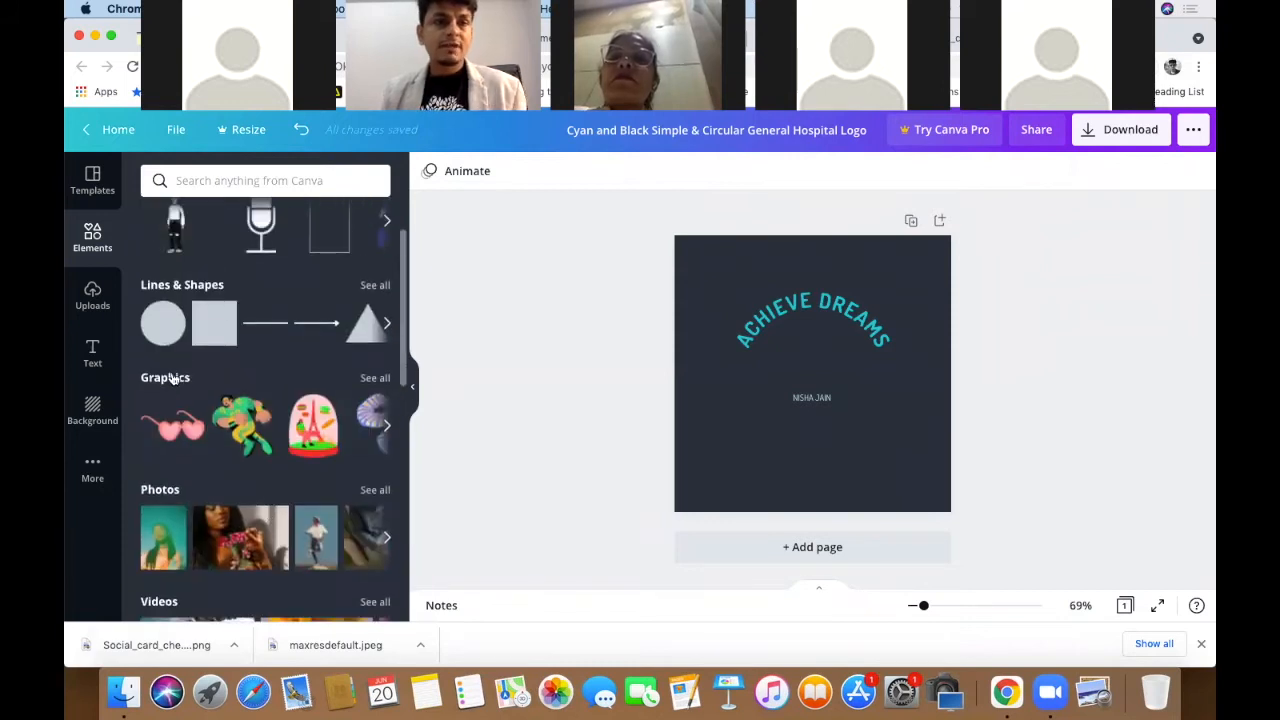
left_click(183, 286)
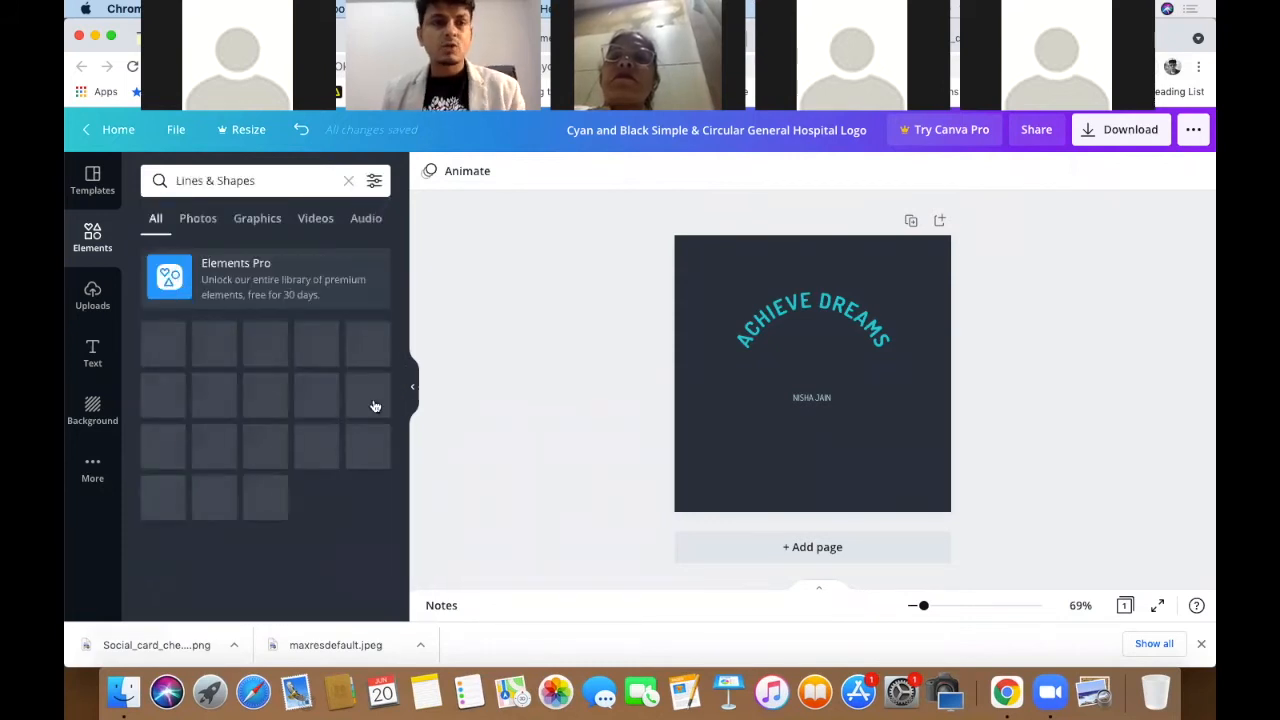
scroll(265, 467, "down", 3)
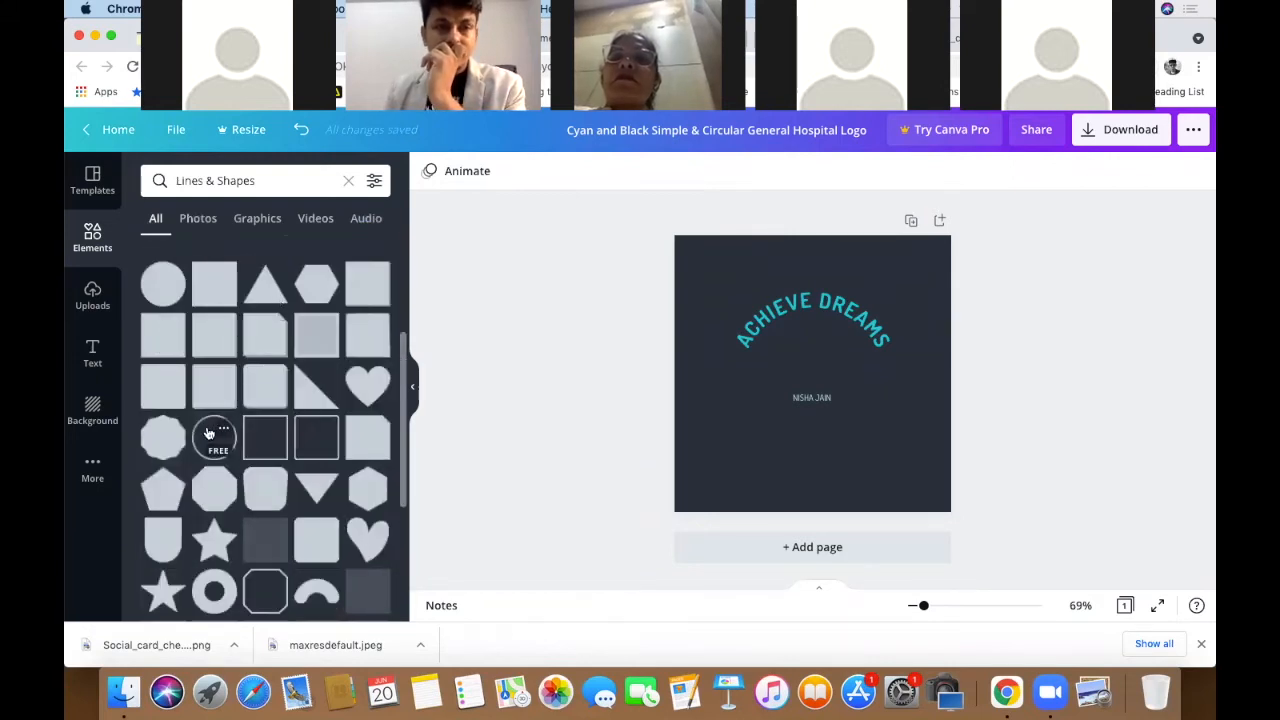
left_click(209, 432)
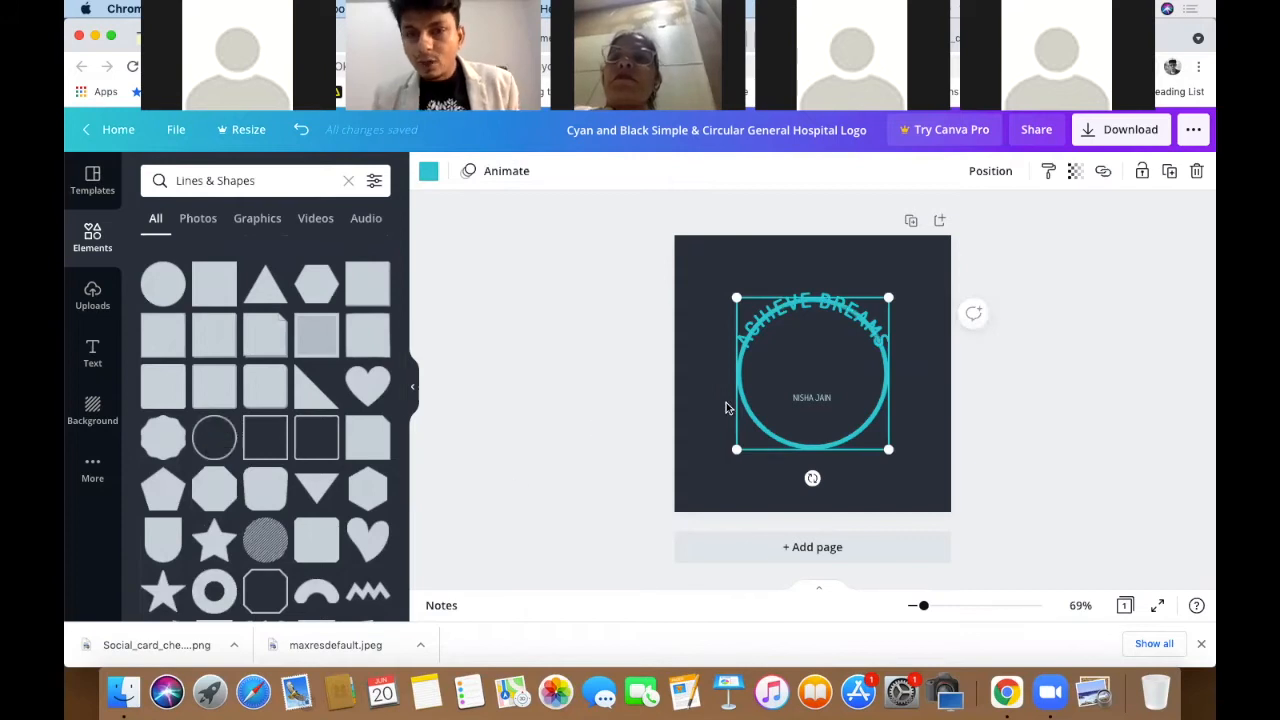
- Enlarge the teal circle and centre it around the ACHIEVE DREAMS heading
left_click_drag(804, 366, 801, 339)
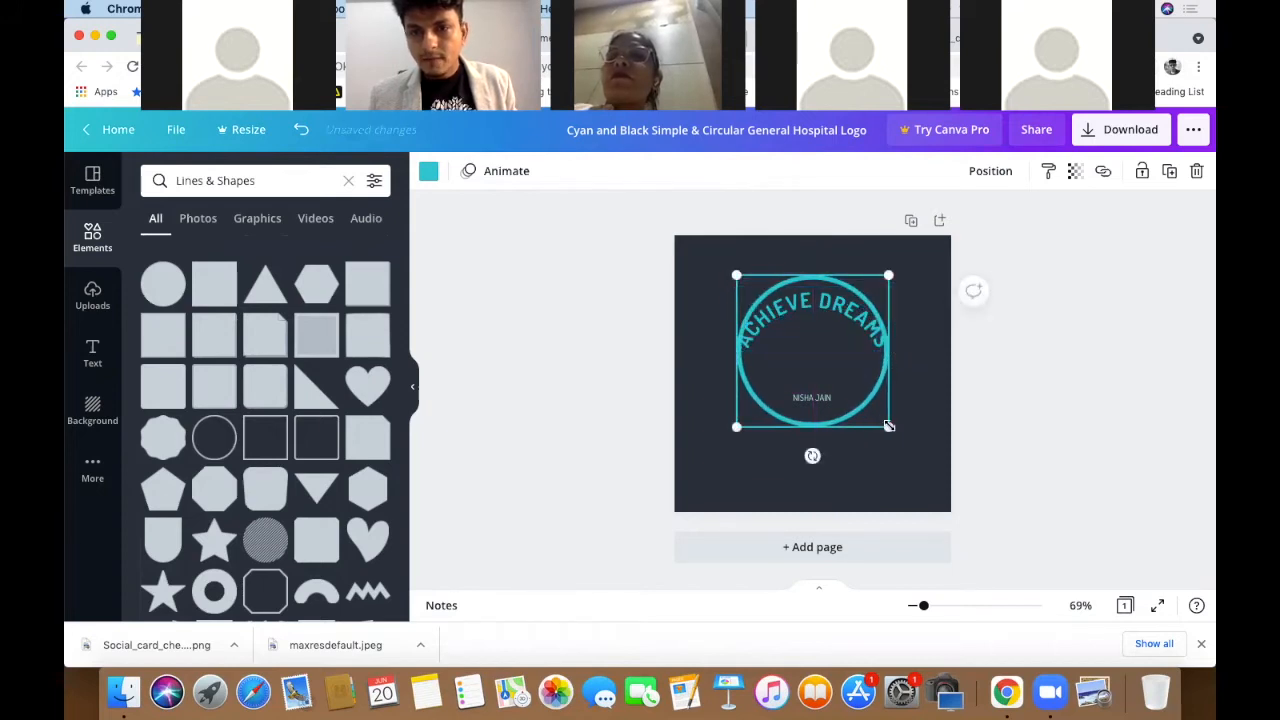
left_click_drag(900, 438, 903, 443)
left_click(855, 397)
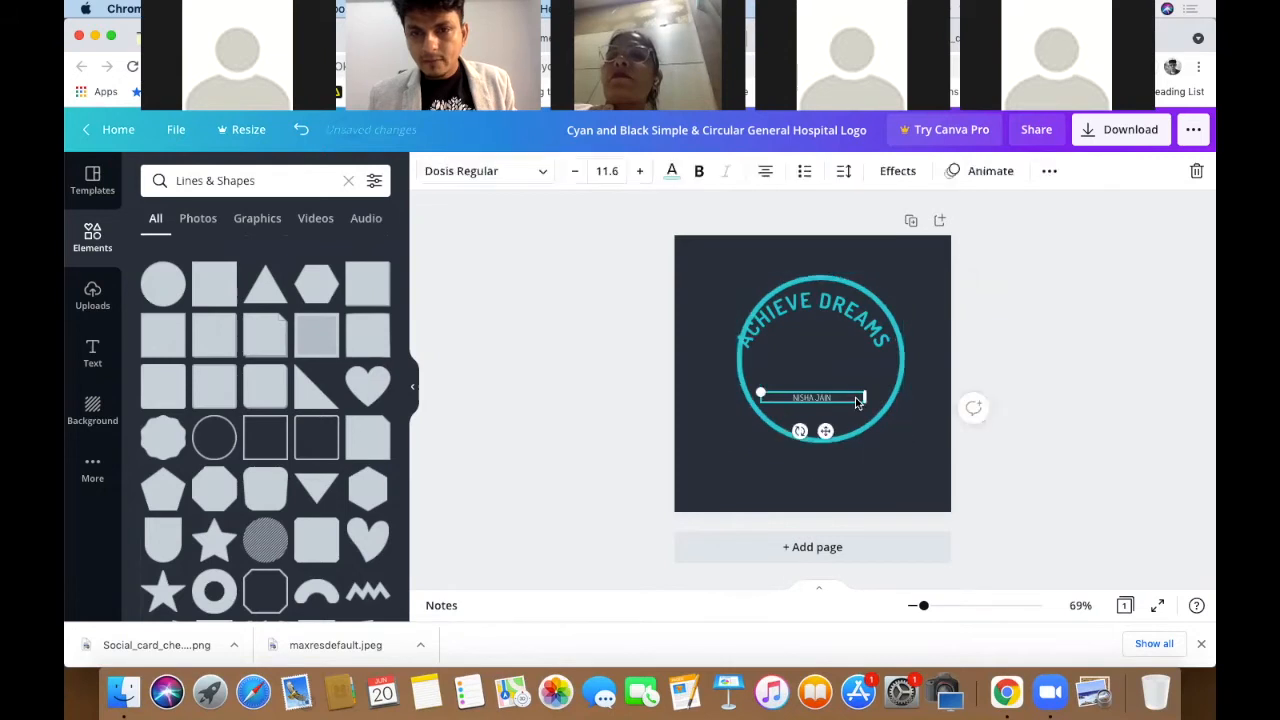
left_click_drag(848, 400, 891, 388)
left_click(890, 383)
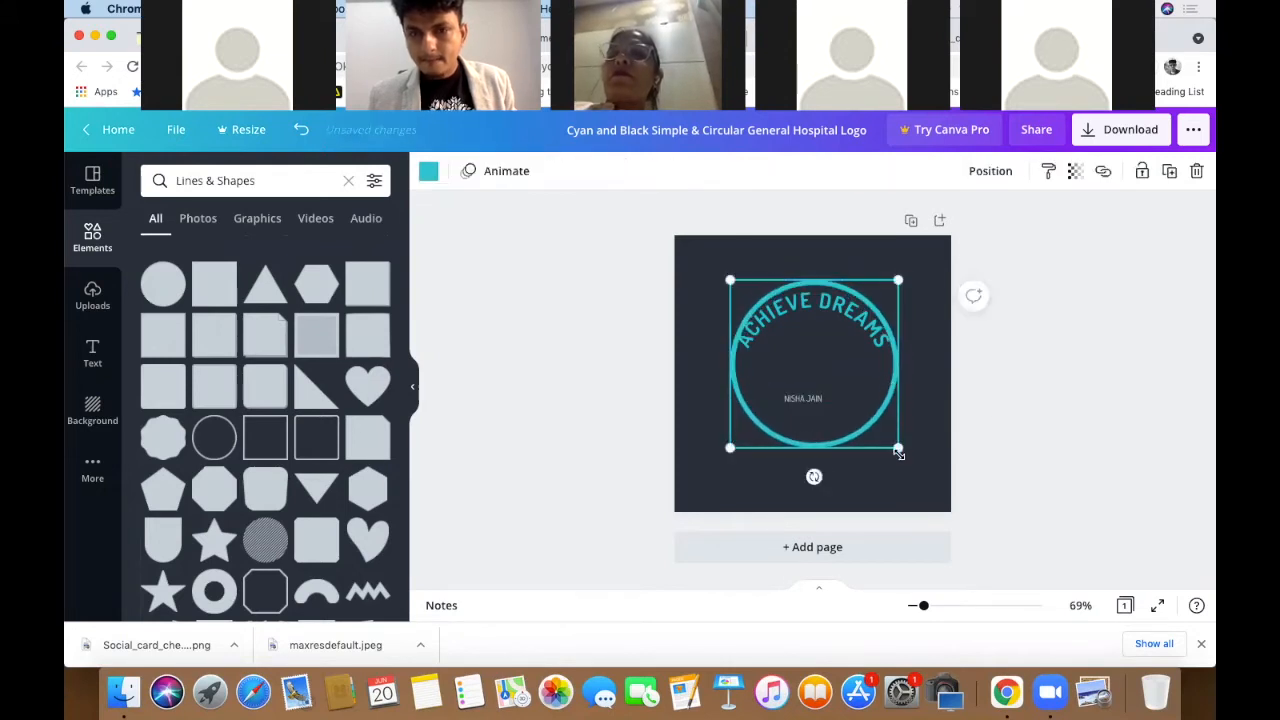
left_click_drag(898, 448, 923, 473)
left_click_drag(897, 412, 895, 412)
left_click(1038, 404)
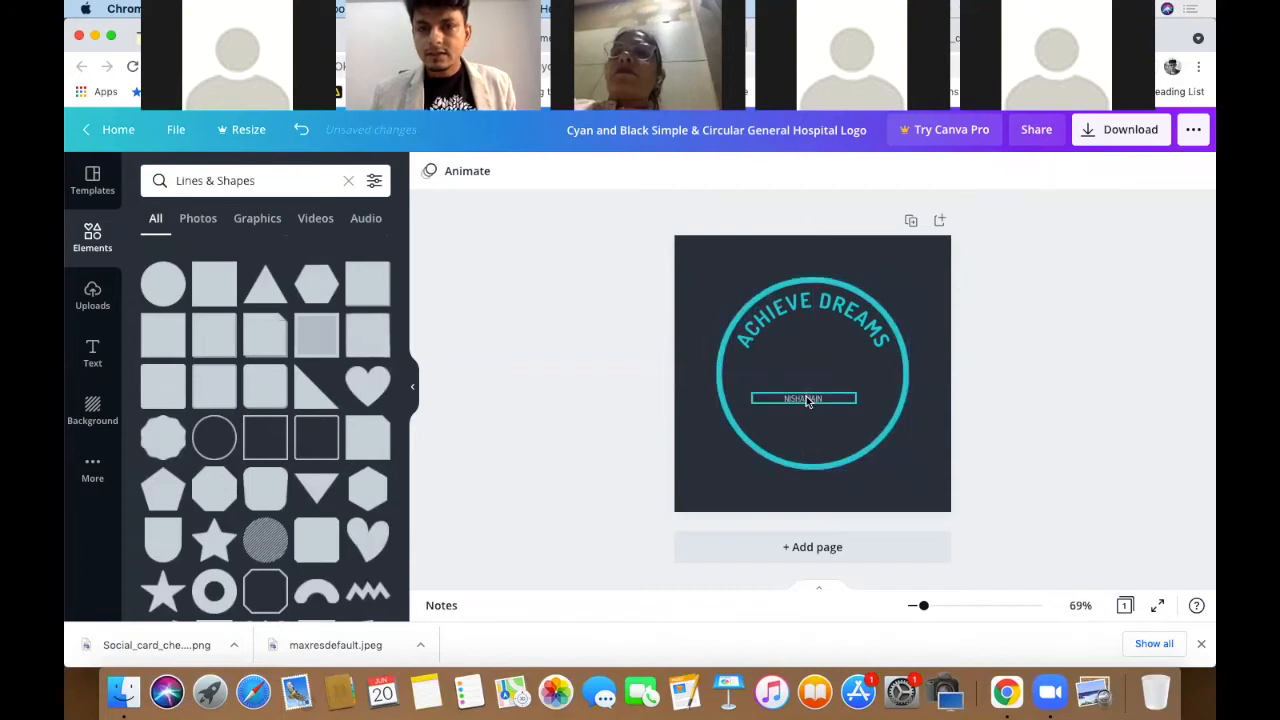
- Move the name text onto the circle's bottom edge and set its font size to 20.6
left_click(806, 398)
left_click_drag(806, 398, 817, 443)
left_click(1045, 390)
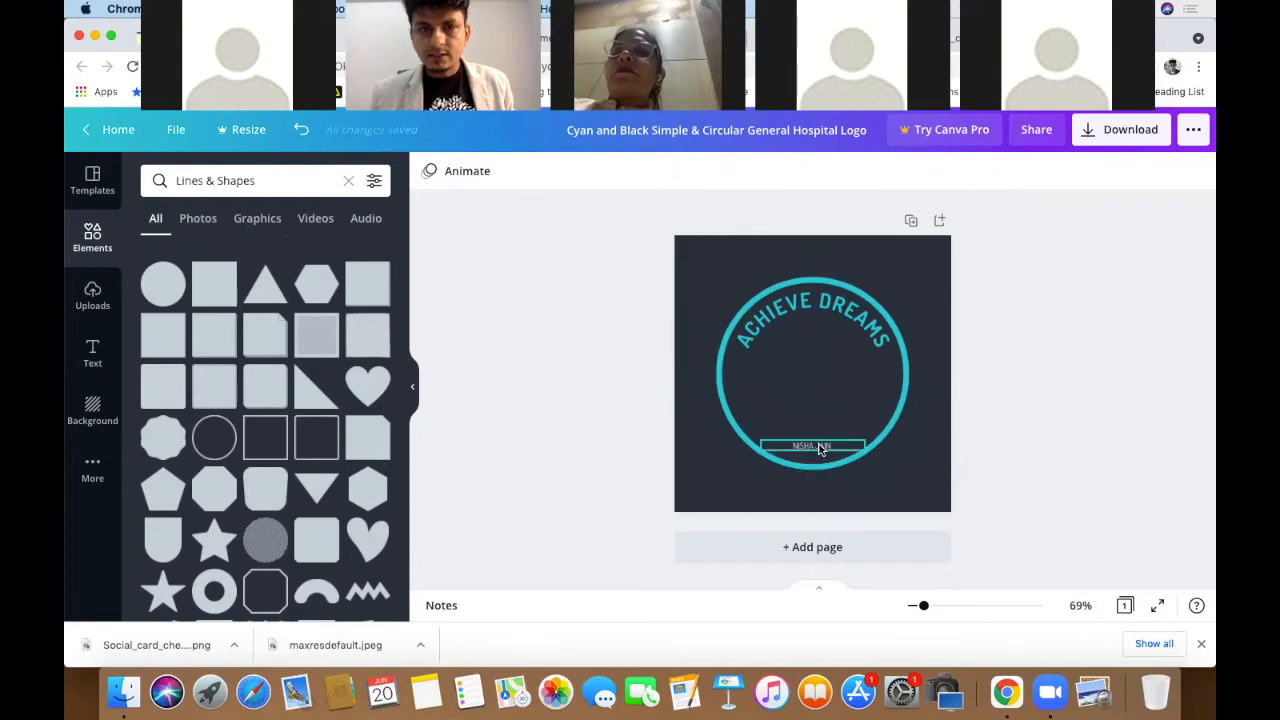
left_click(820, 449)
left_click(641, 172)
left_click(641, 172)
left_click(641, 172)
left_click(641, 172)
left_click(641, 172)
left_click(641, 172)
left_click(641, 172)
left_click(641, 172)
left_click(641, 172)
left_click(641, 172)
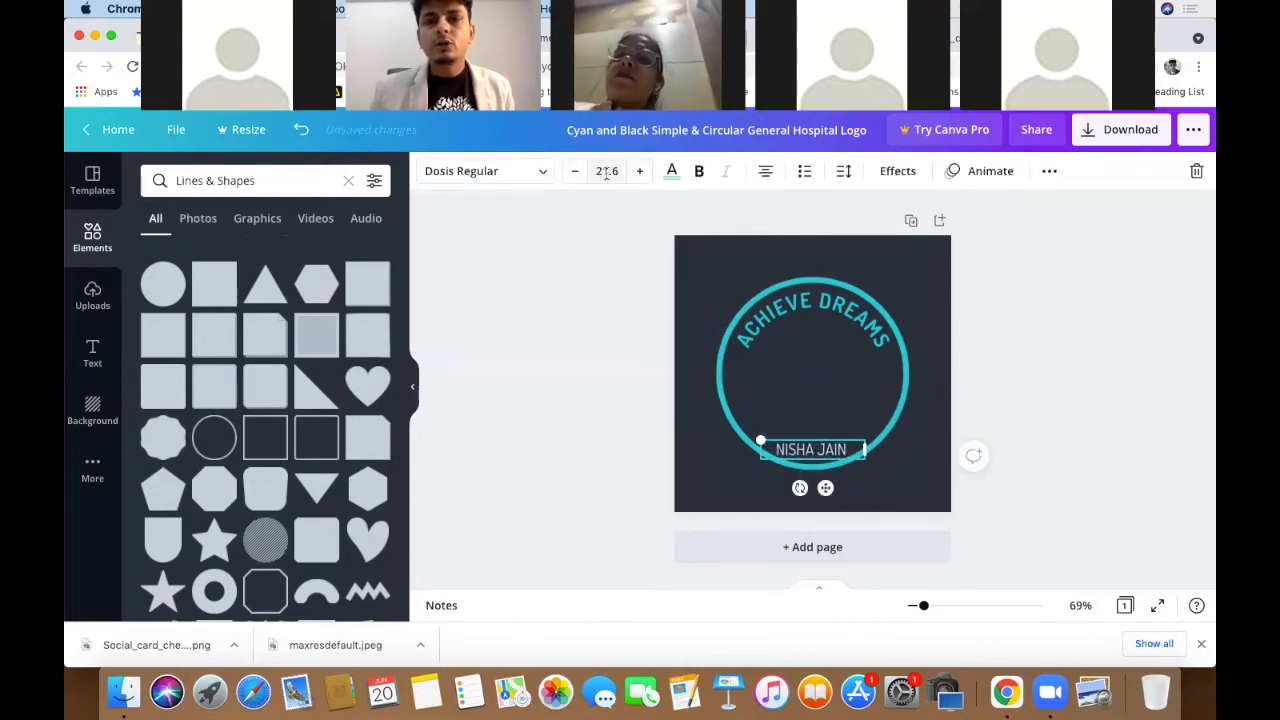
left_click(577, 181)
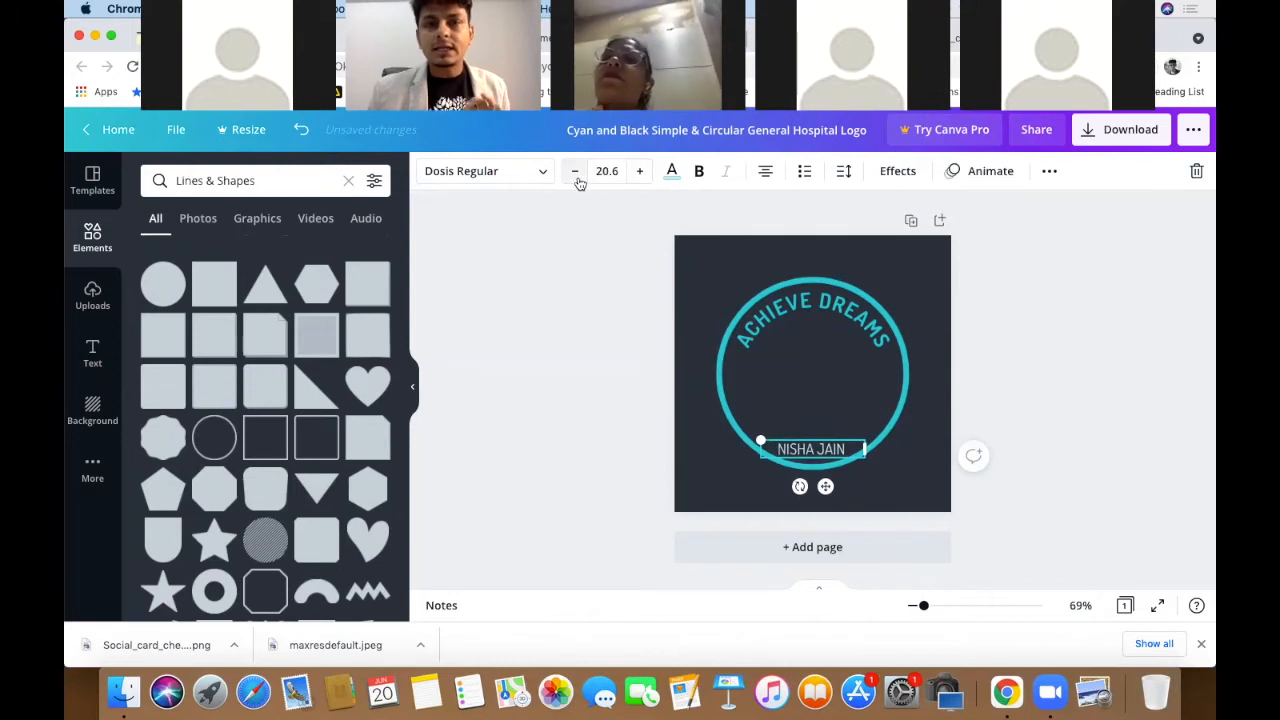
left_click(1109, 339)
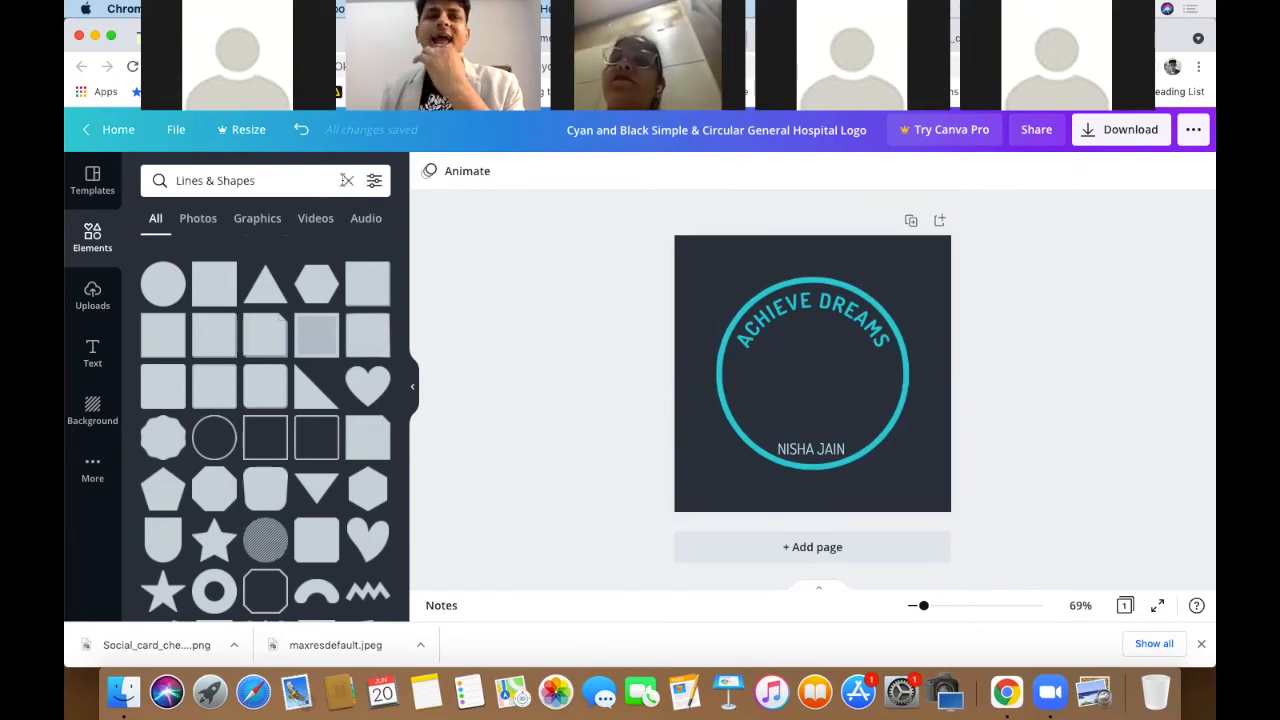
- Search the Elements library for 'goal'
left_click(346, 180)
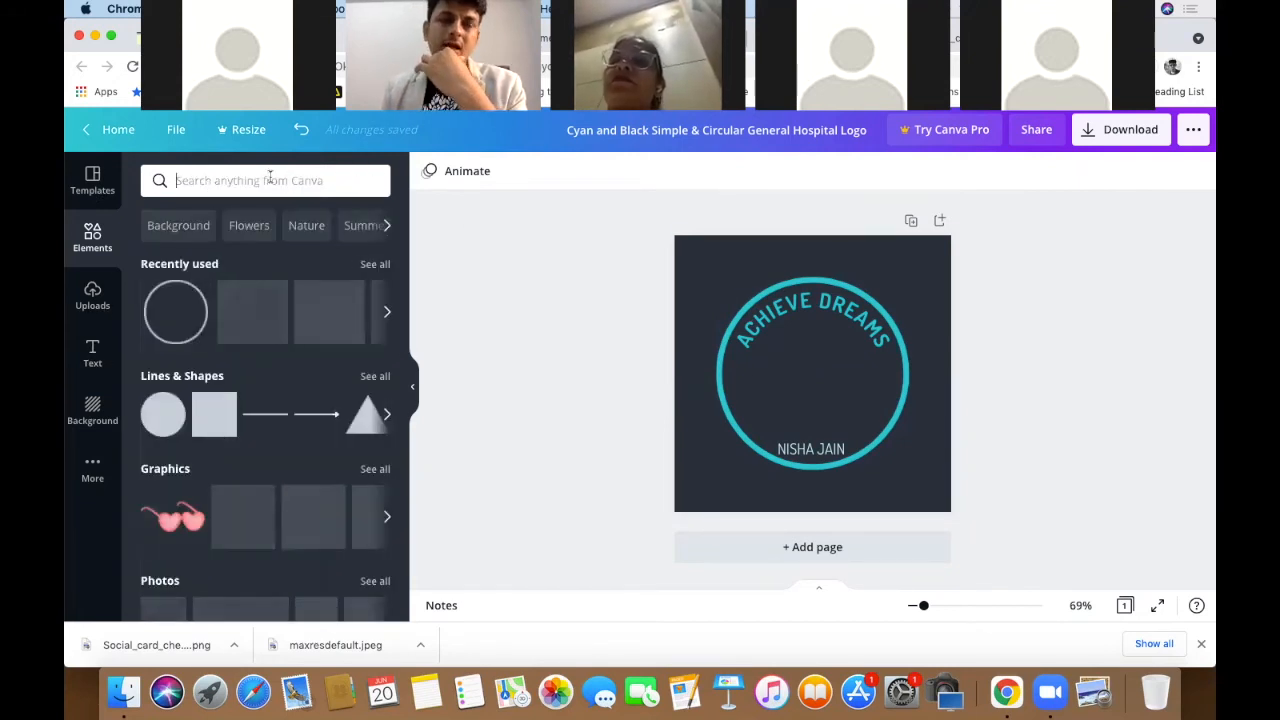
type("g")
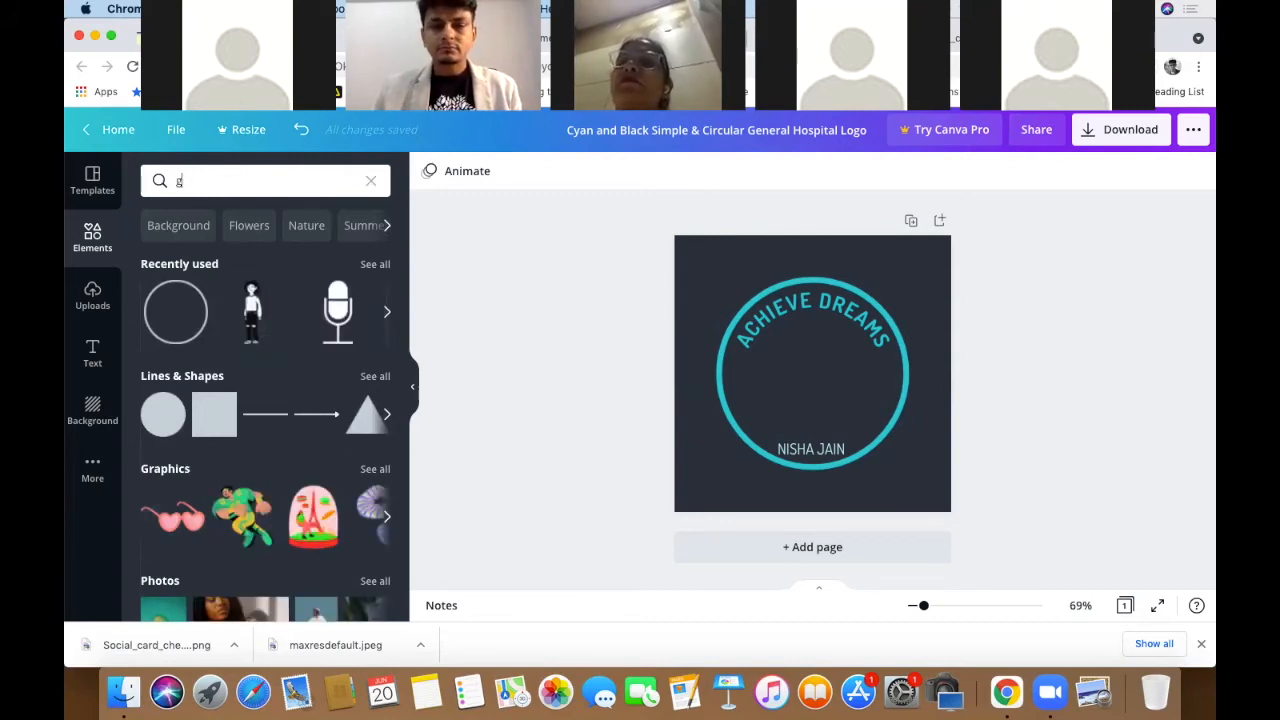
type("oal")
key("Return")
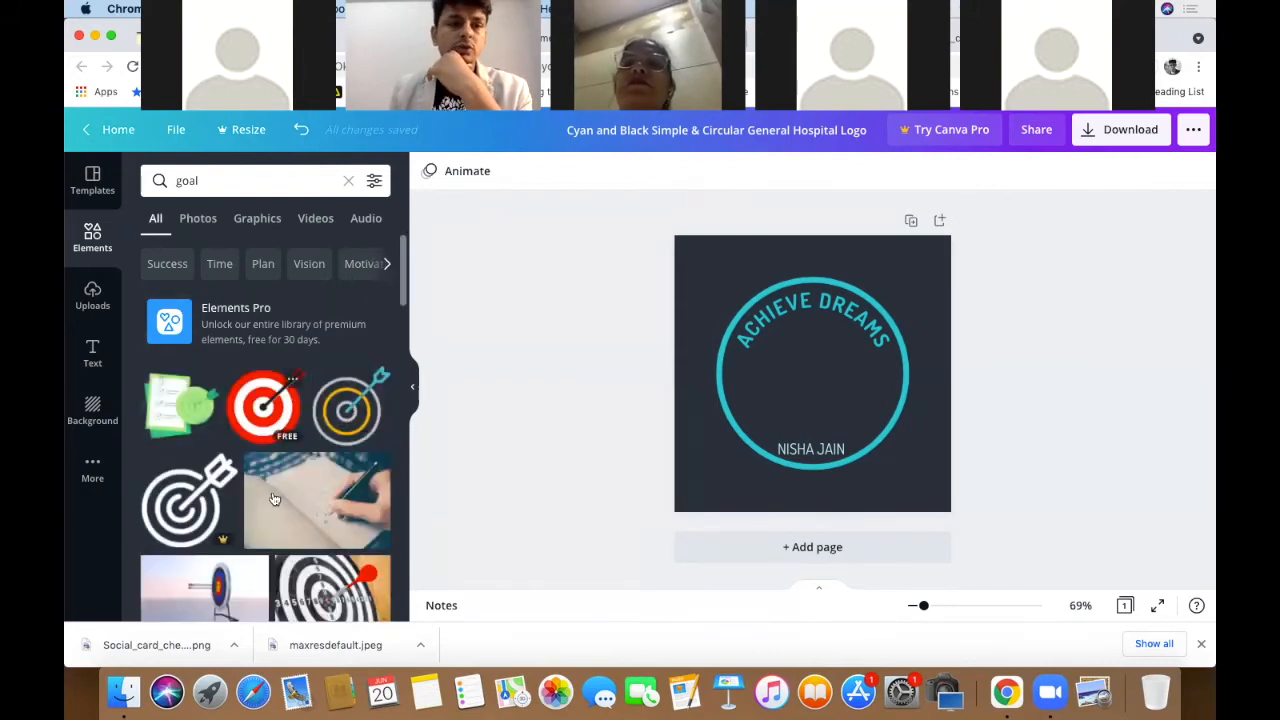
- Scroll through the goal results, ending back at the target graphics at the top
scroll(274, 498, "down", 3)
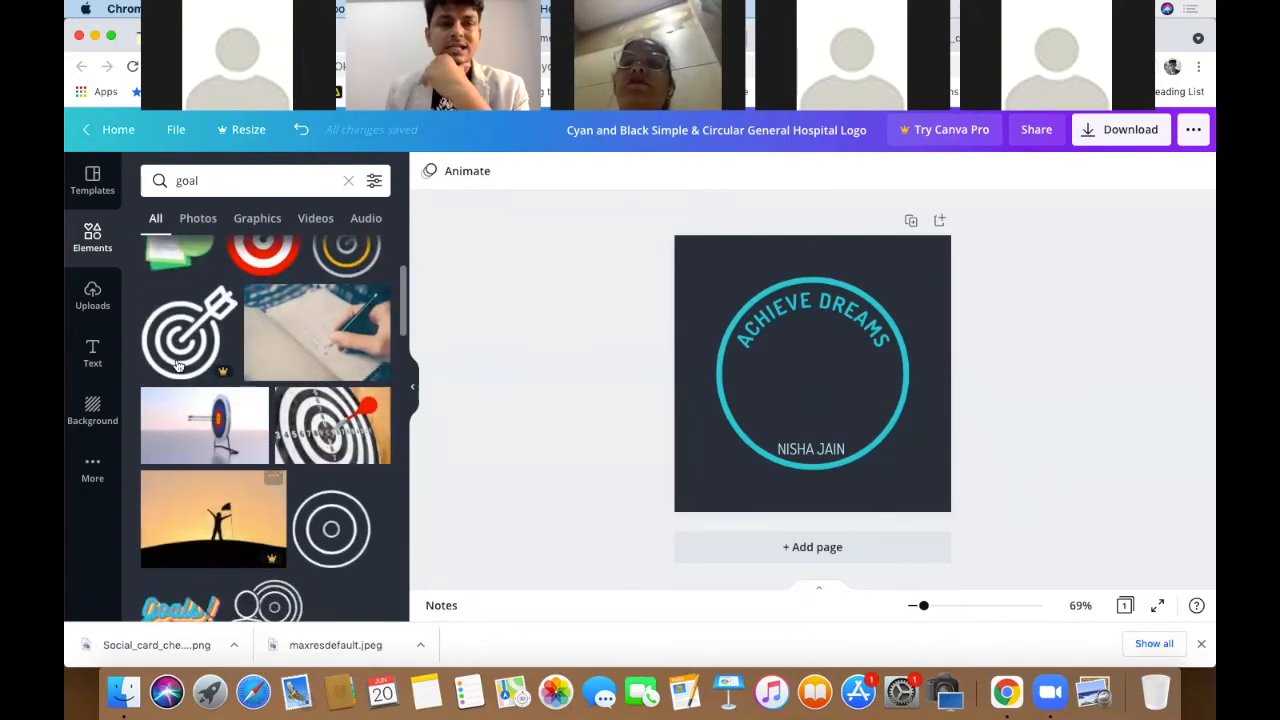
scroll(220, 330, "up", 3)
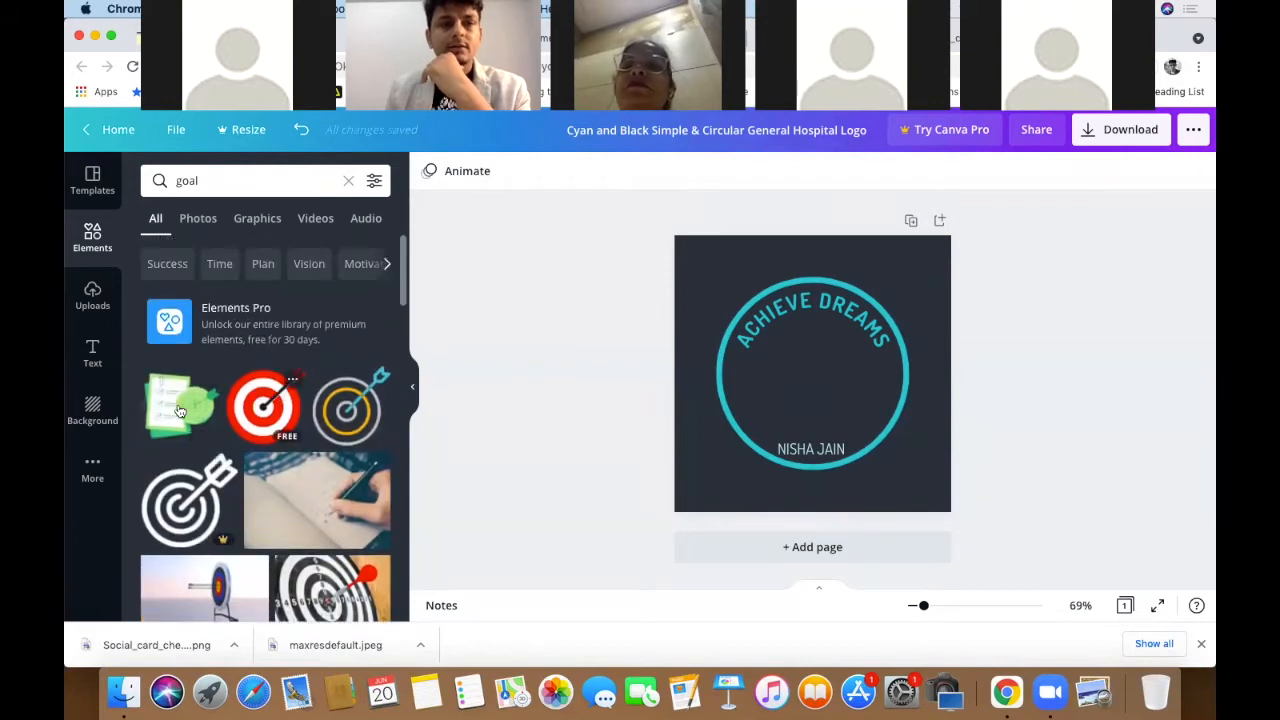
scroll(280, 410, "down", 3)
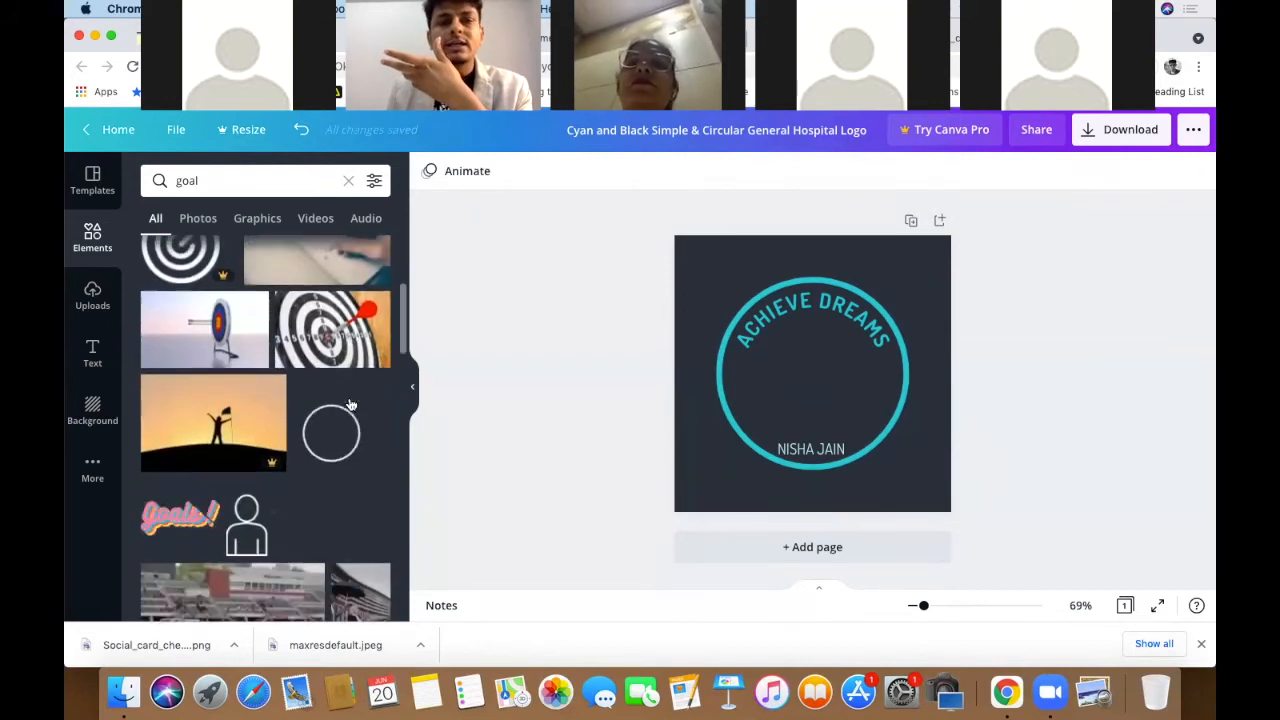
scroll(350, 405, "down", 2)
scroll(350, 405, "down", 2)
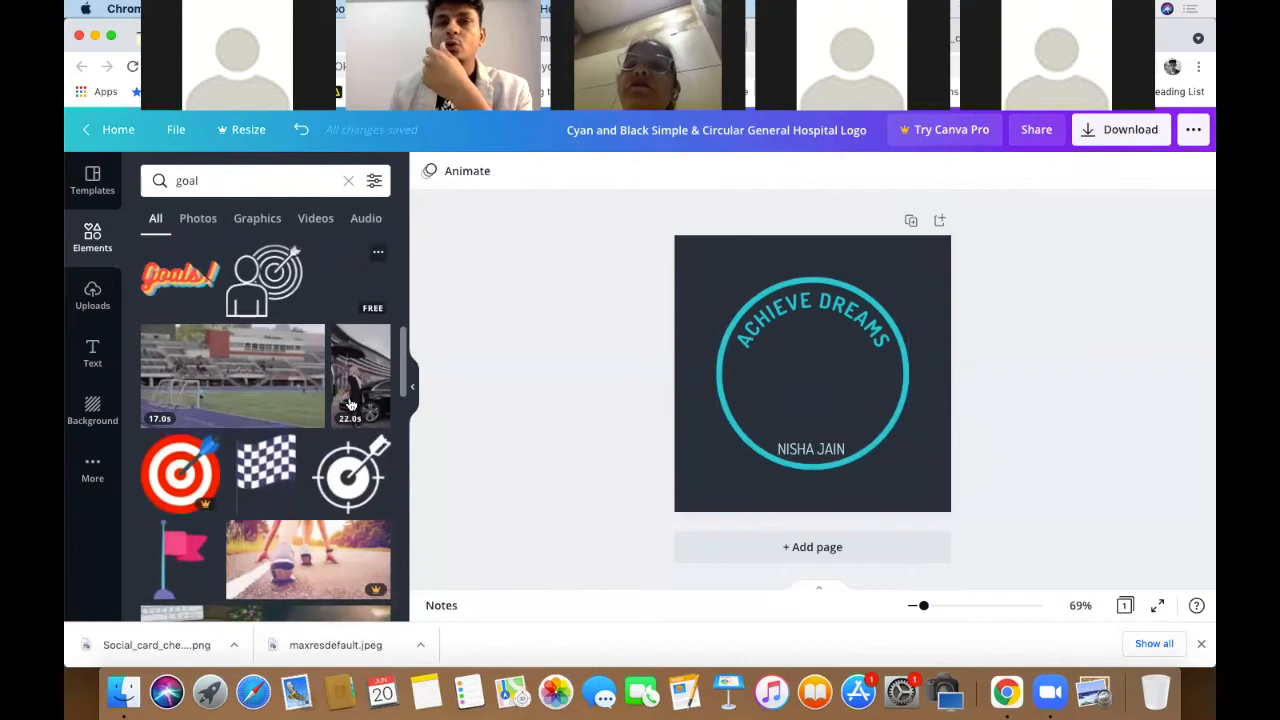
scroll(350, 405, "down", 1)
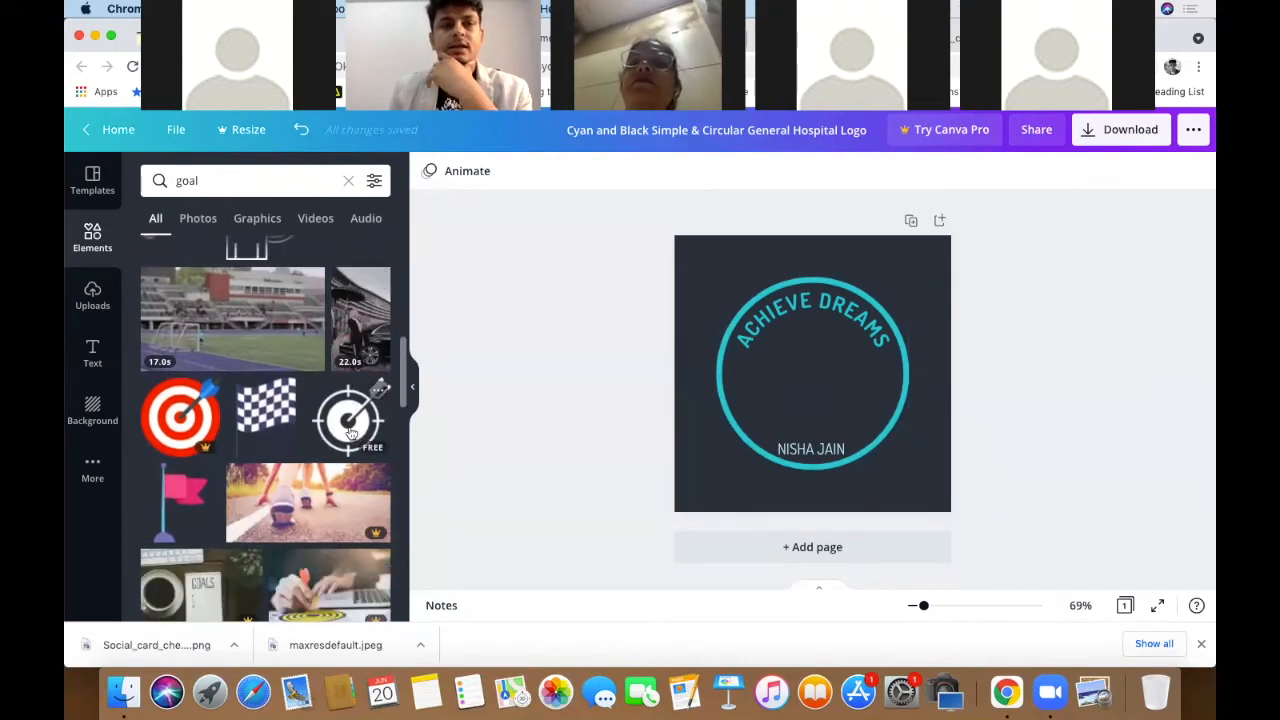
scroll(205, 435, "down", 3)
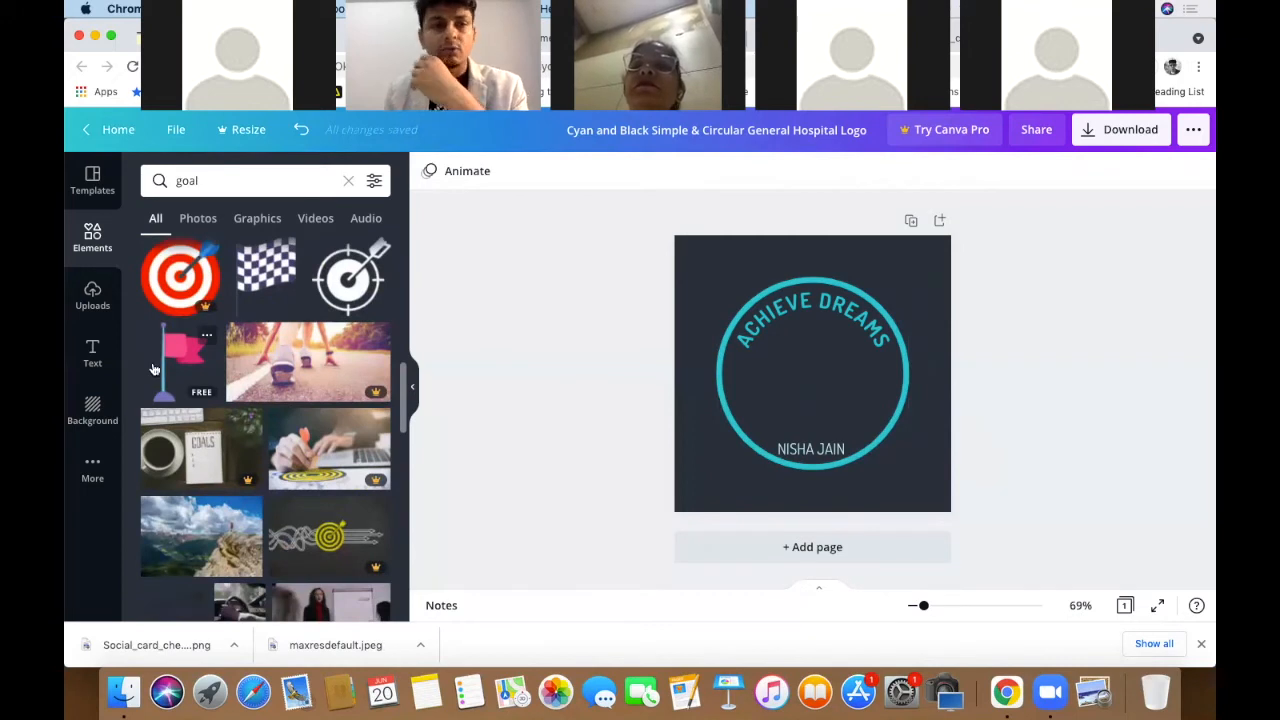
scroll(200, 380, "down", 3)
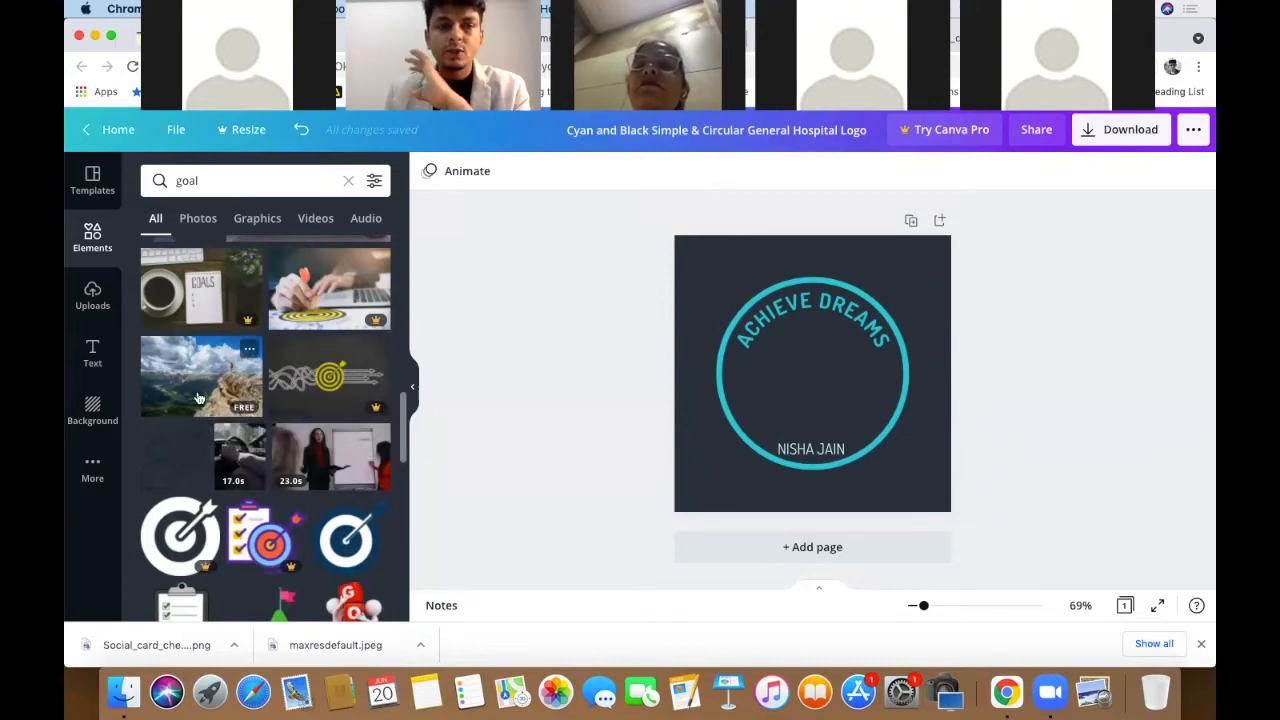
scroll(204, 400, "down", 4)
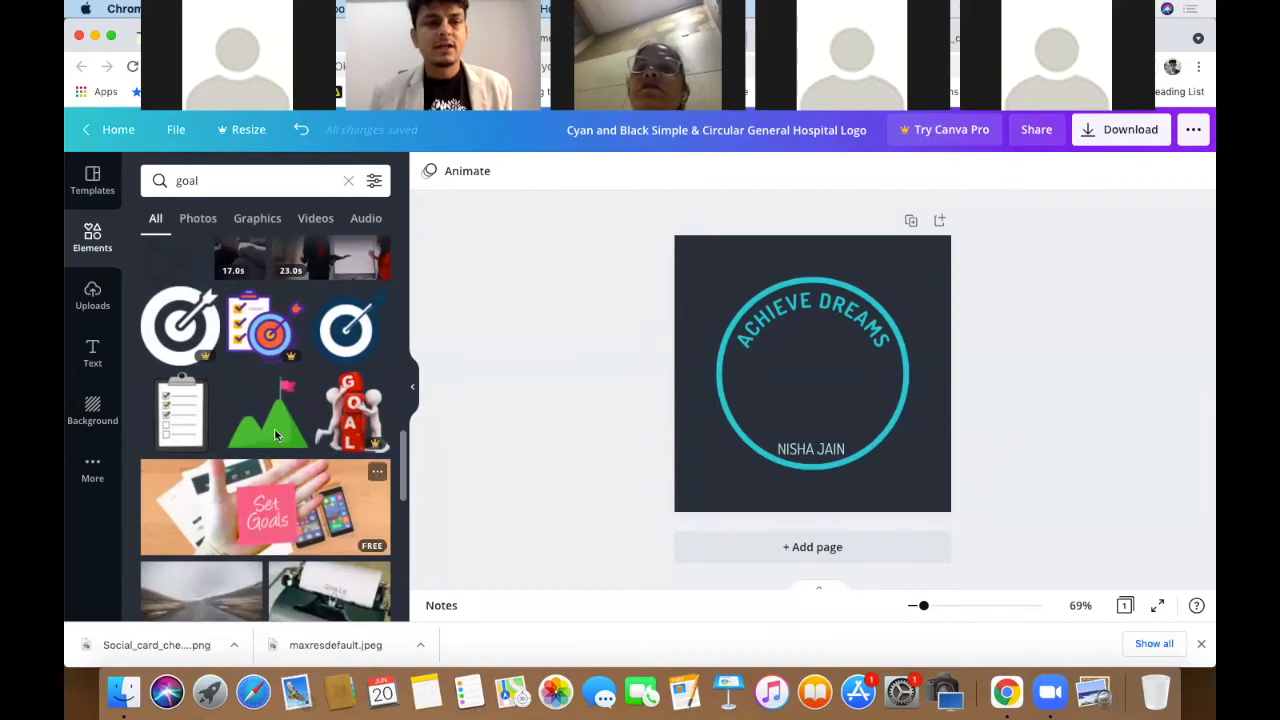
scroll(276, 417, "down", 5)
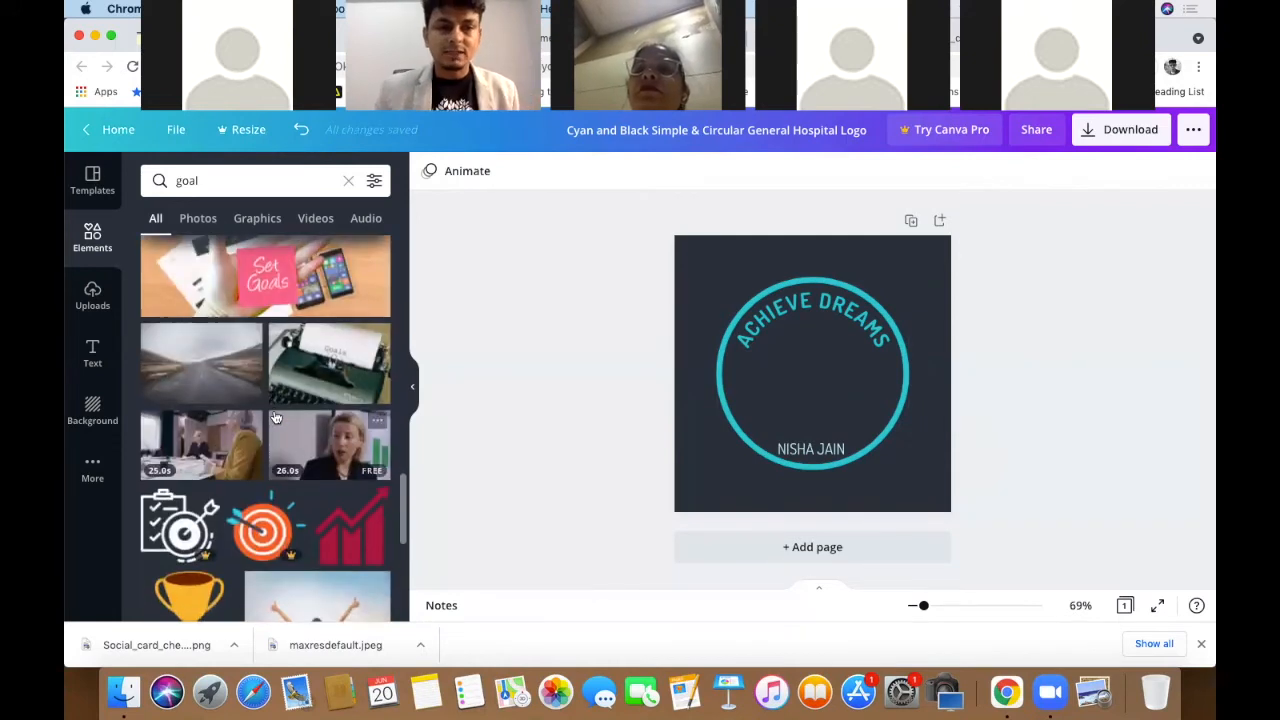
scroll(276, 417, "down", 5)
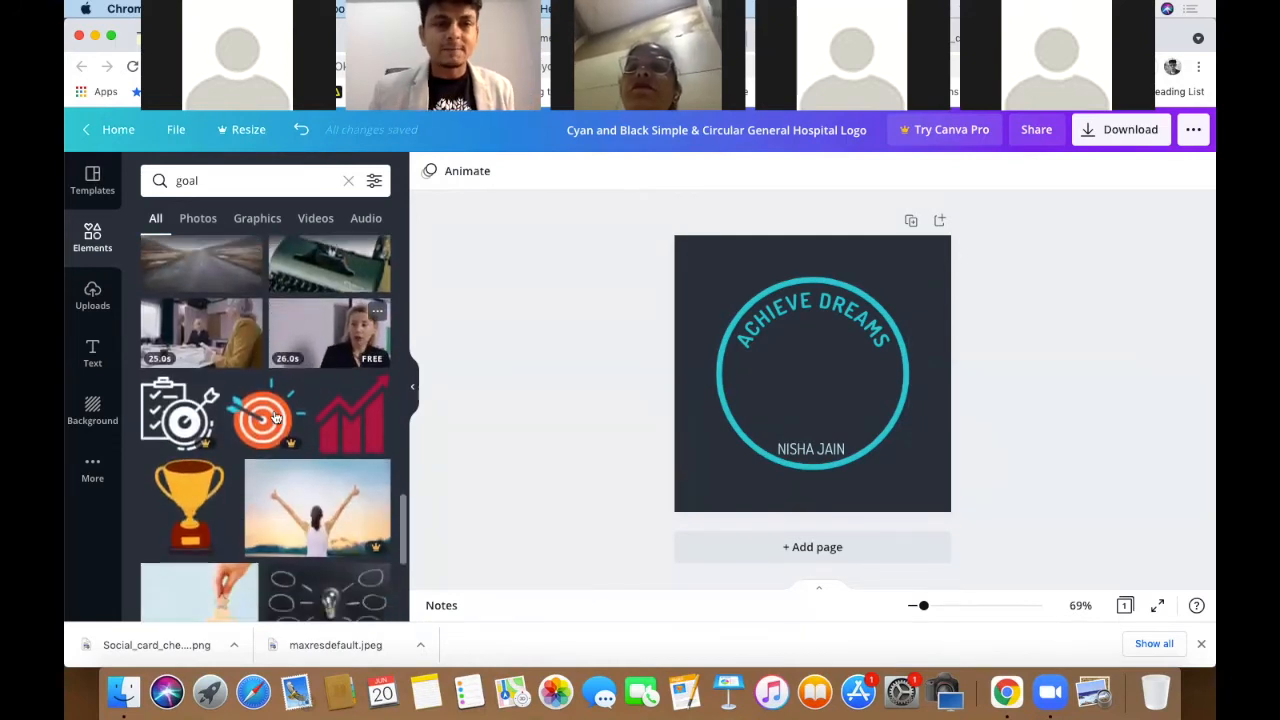
scroll(276, 417, "down", 2)
scroll(276, 417, "up", 20)
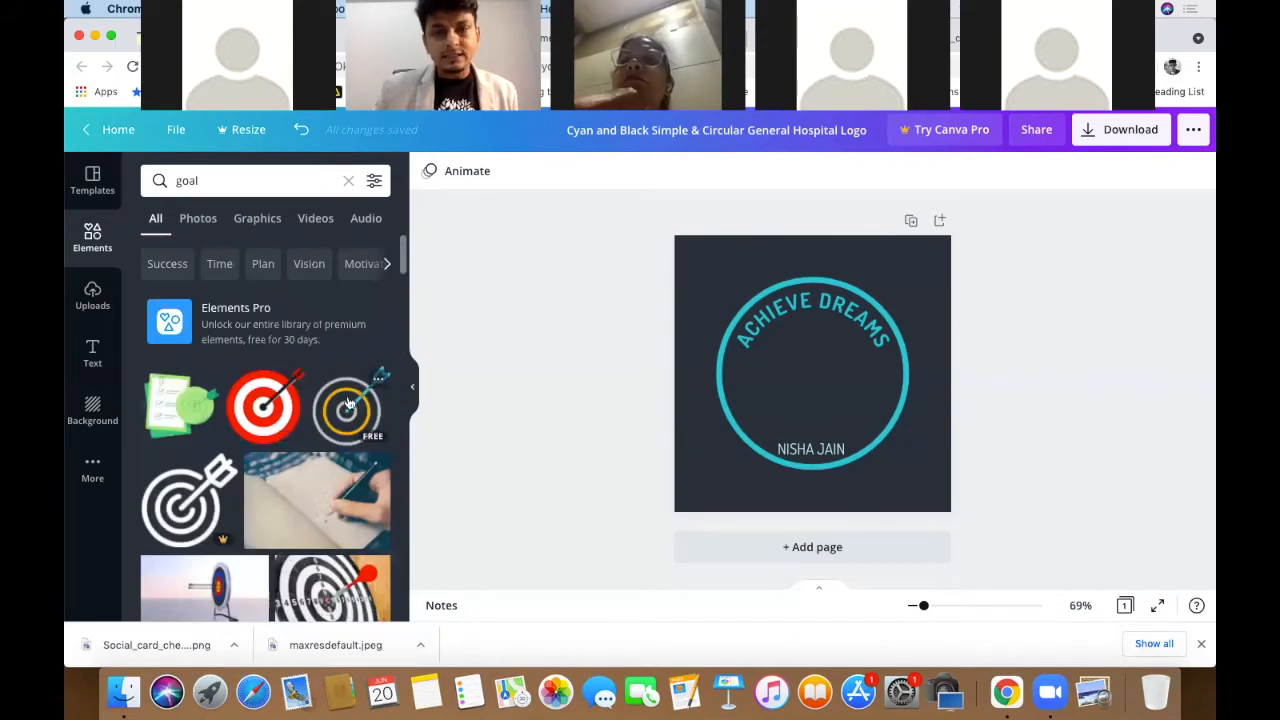
- Add the grey-and-yellow target-and-arrow graphic and centre it inside the circle
left_click(348, 402)
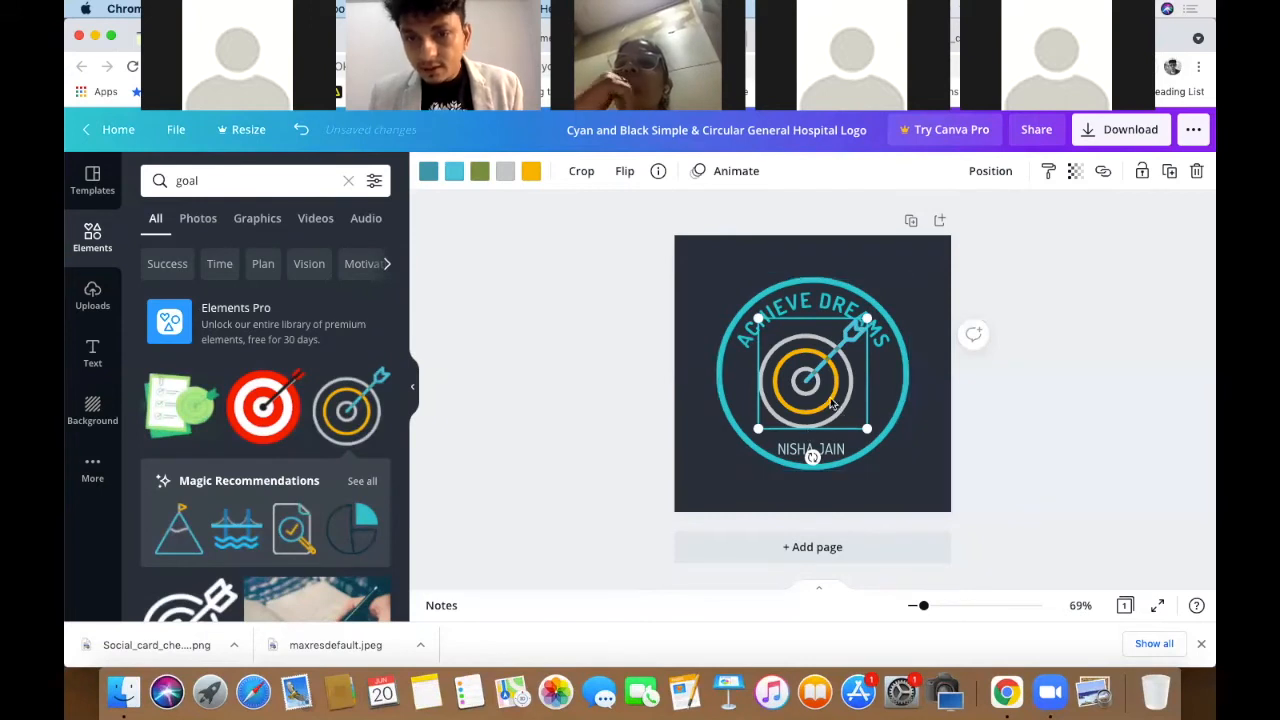
left_click_drag(843, 398, 916, 463)
left_click_drag(836, 400, 816, 378)
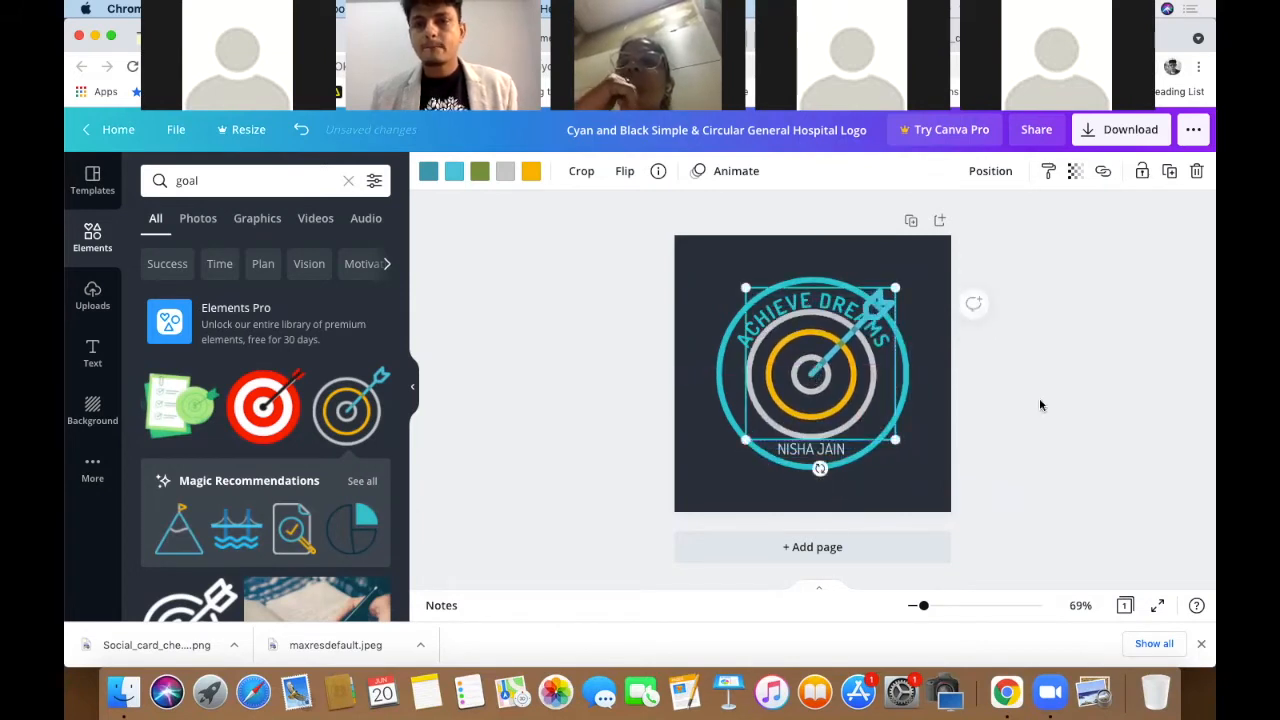
left_click(1046, 403)
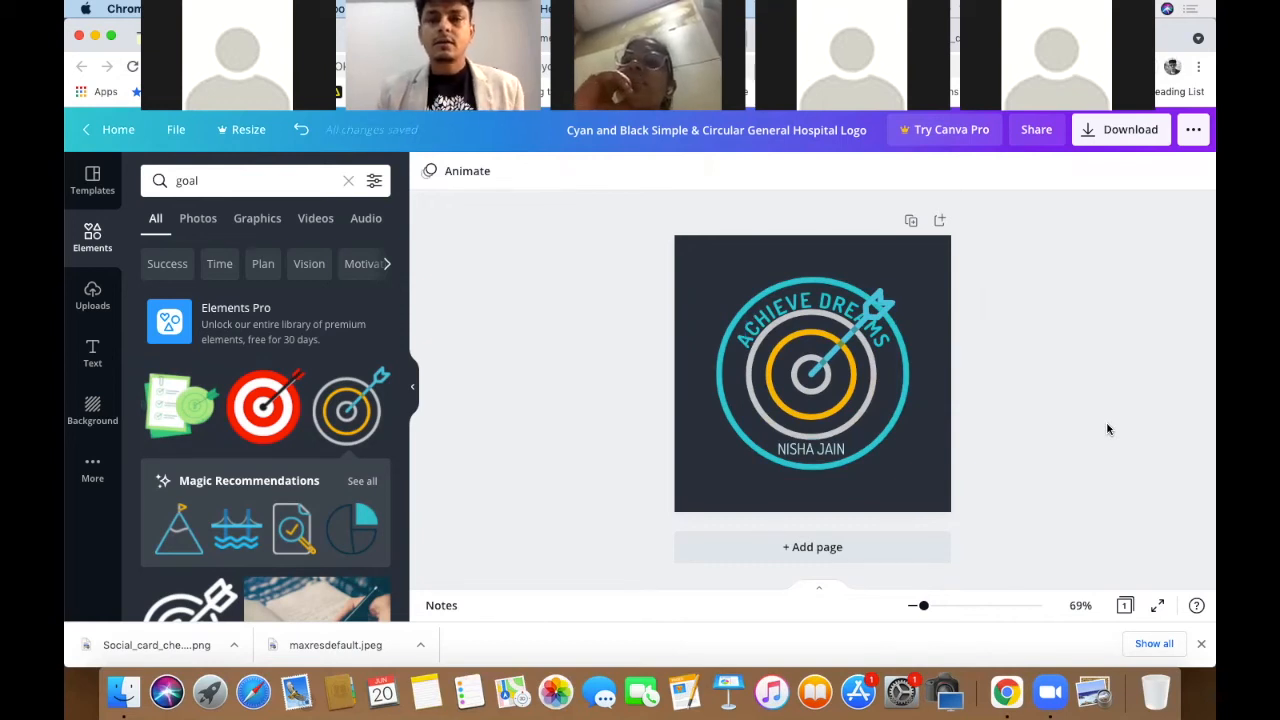
left_click(847, 381)
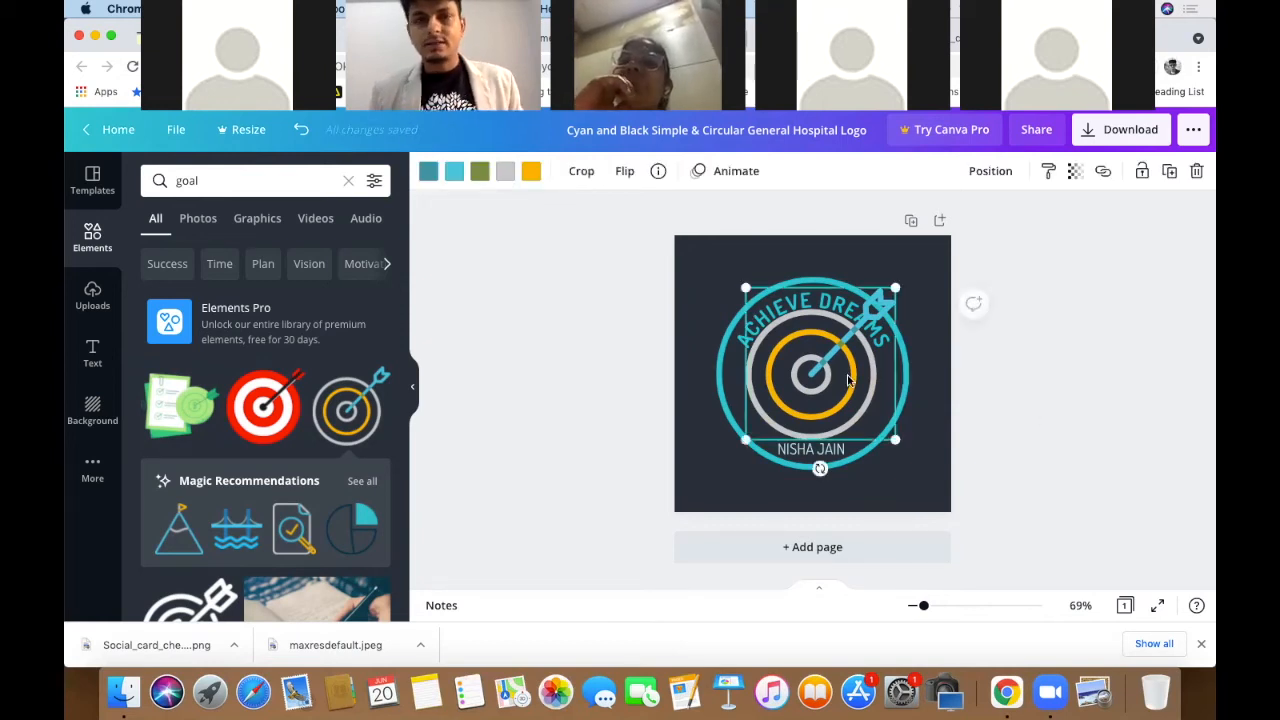
left_click(1025, 391)
left_click(815, 397)
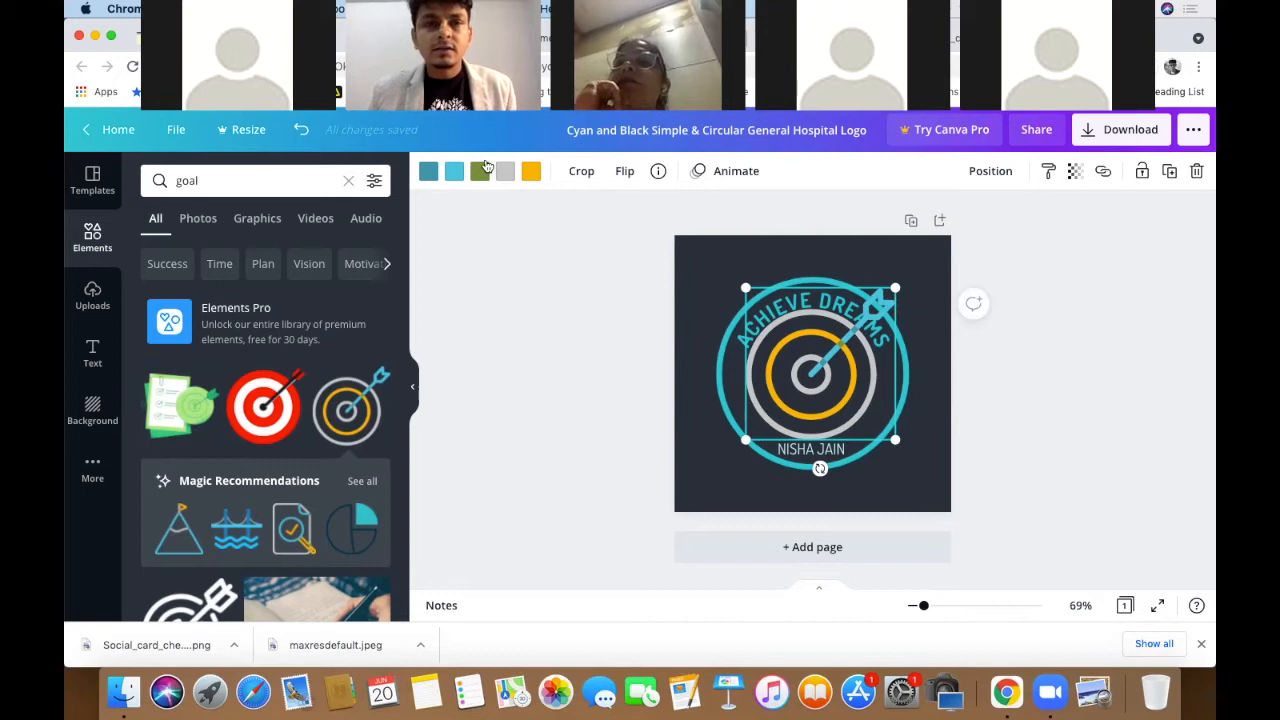
left_click(427, 172)
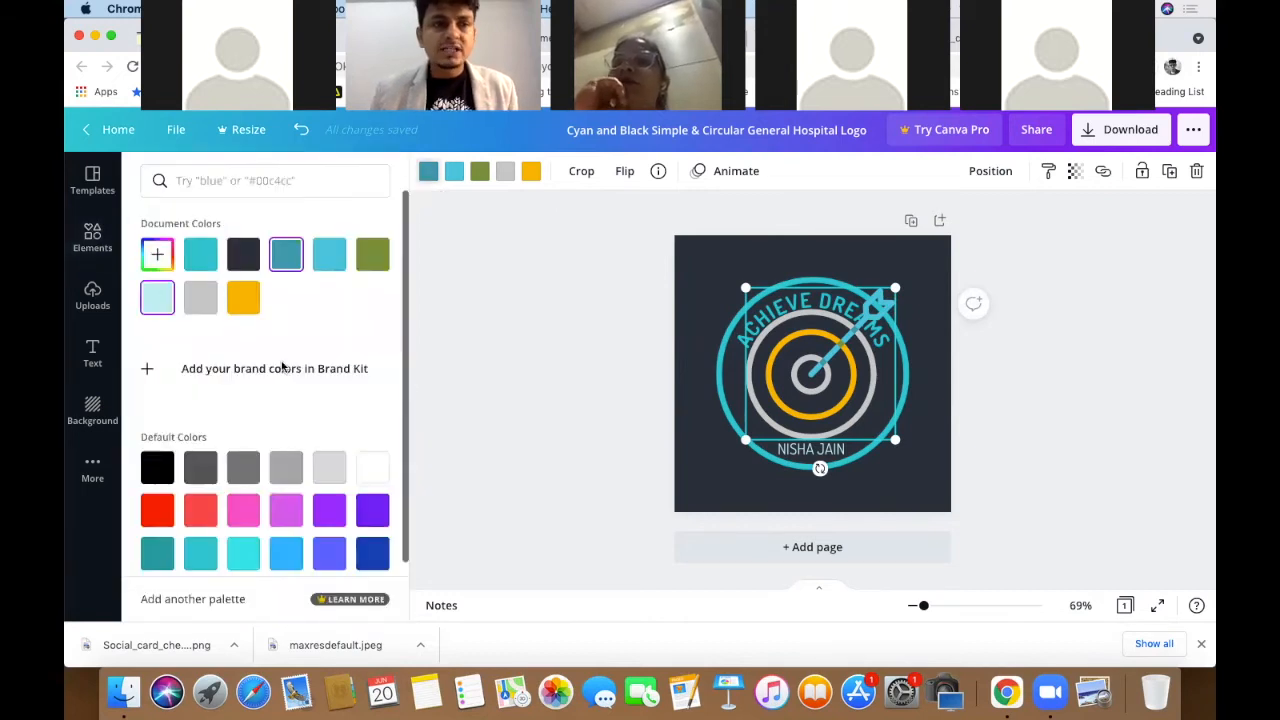
- Make the target's arrow colours white
left_click(373, 469)
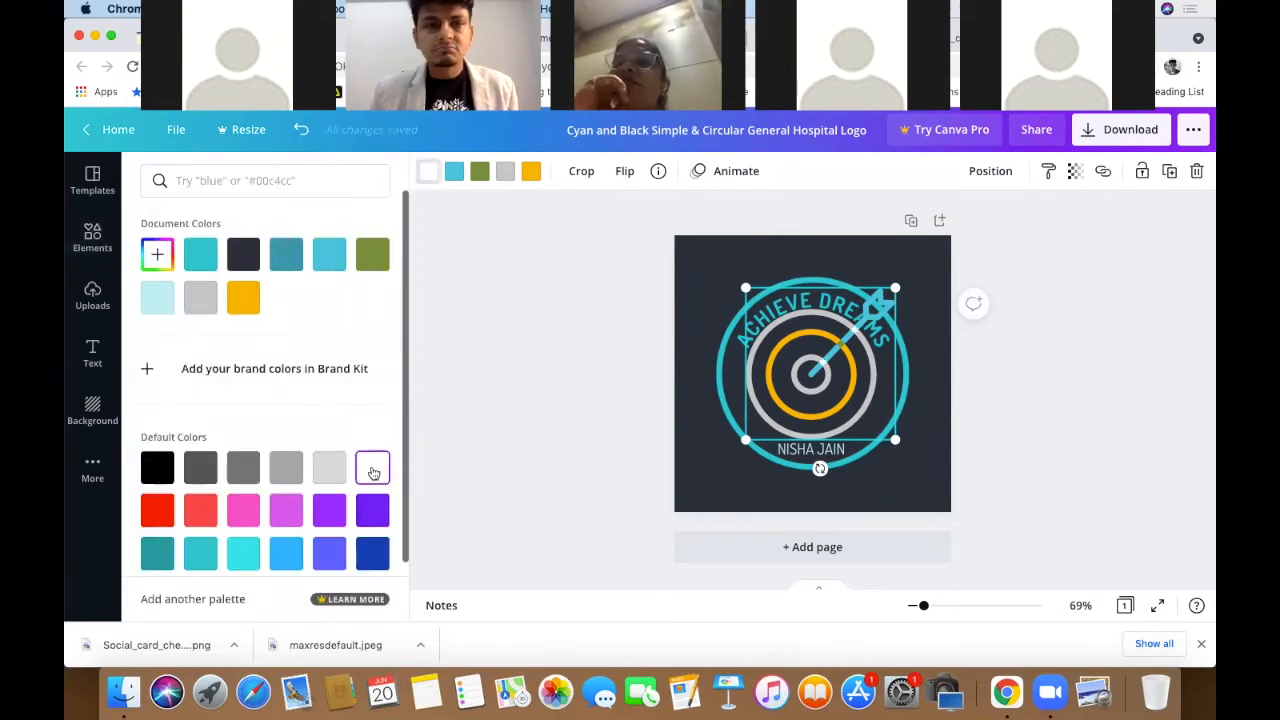
left_click(202, 256)
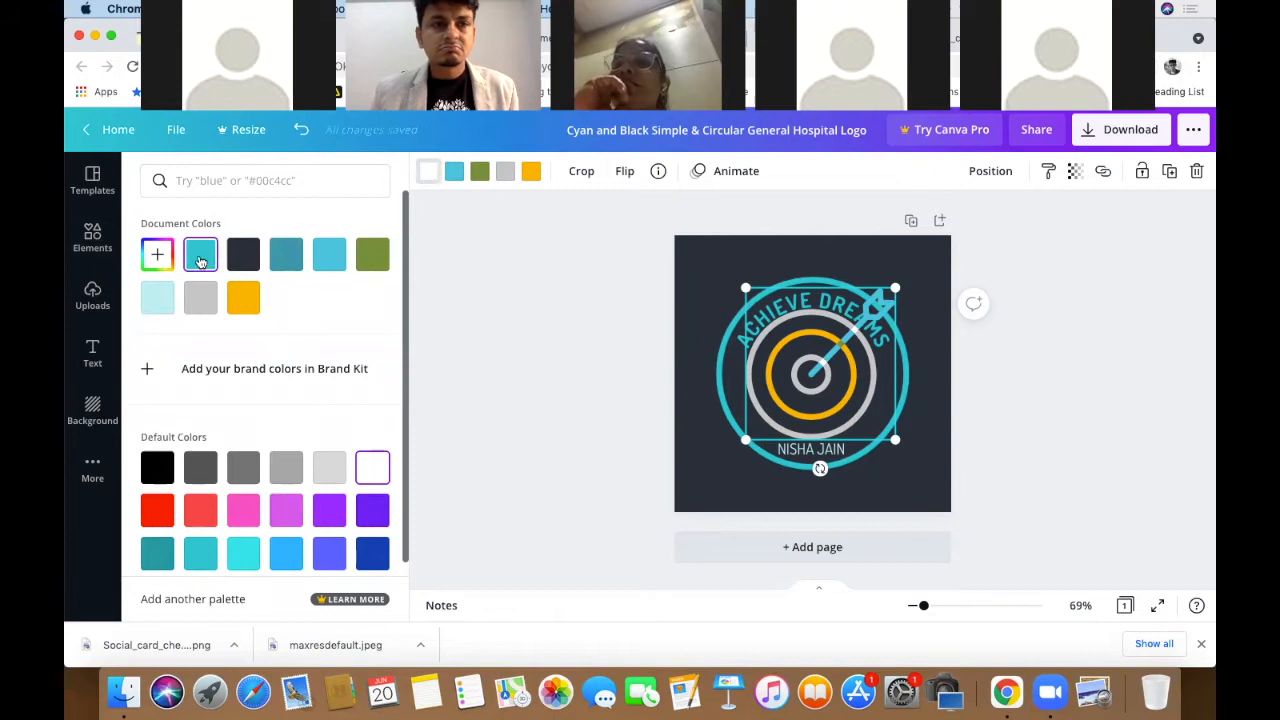
left_click(453, 172)
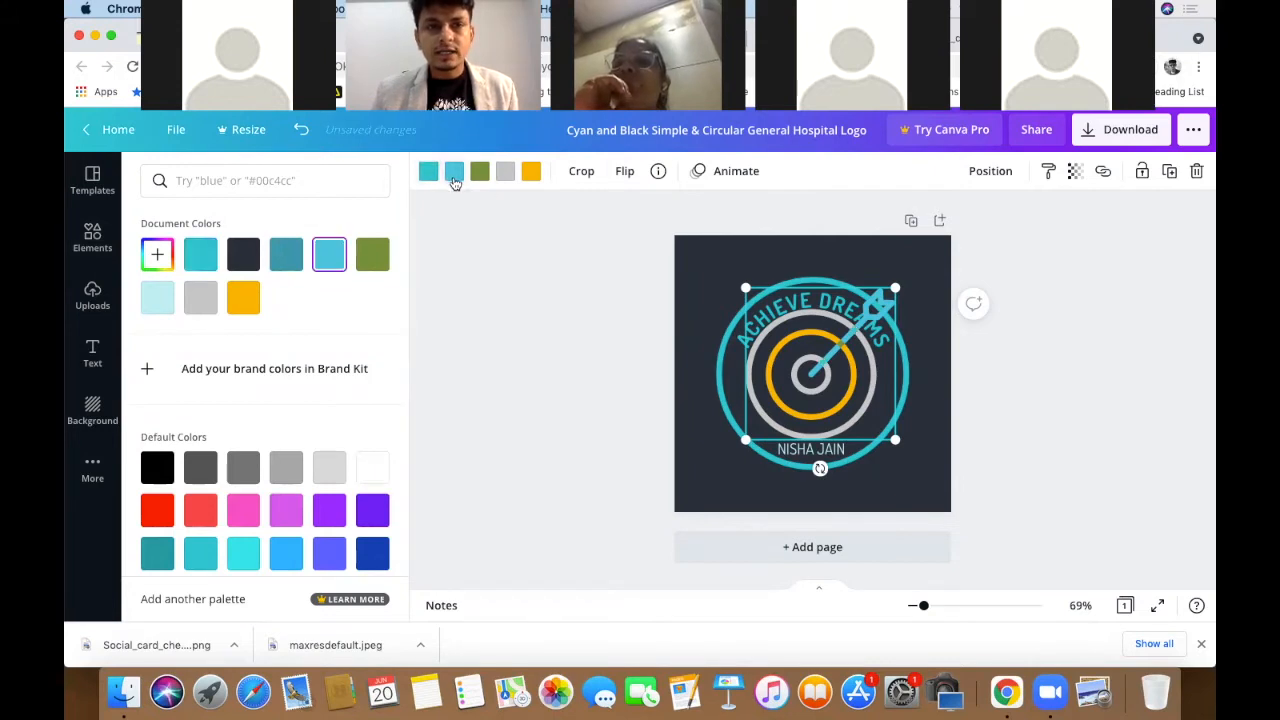
left_click(373, 469)
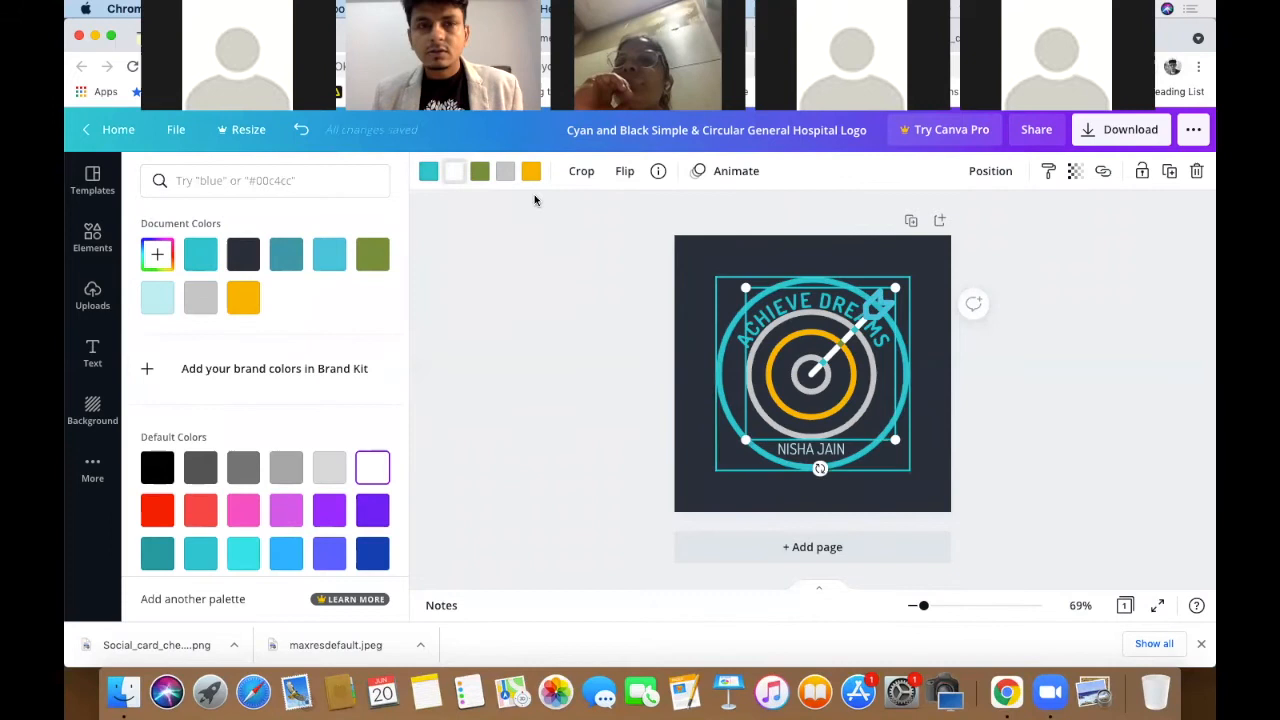
left_click(428, 172)
left_click(373, 468)
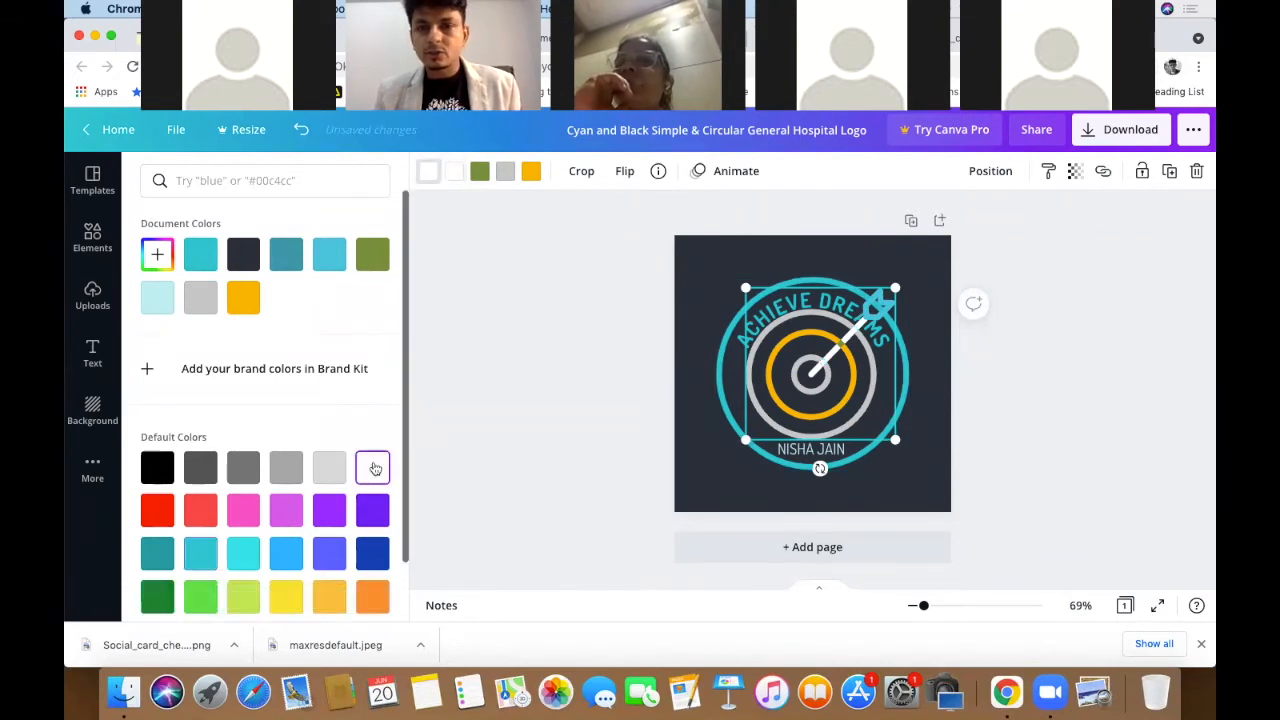
- Recolour the target's grey rings yellow
left_click(514, 176)
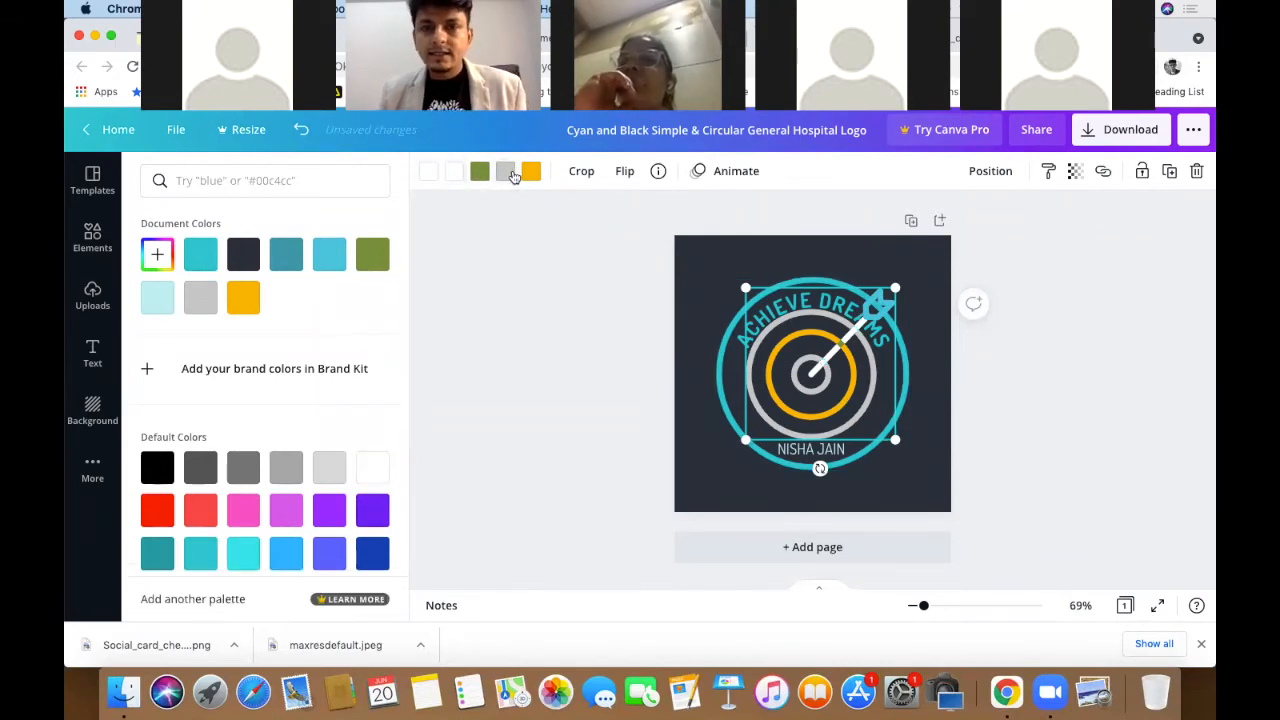
left_click(160, 514)
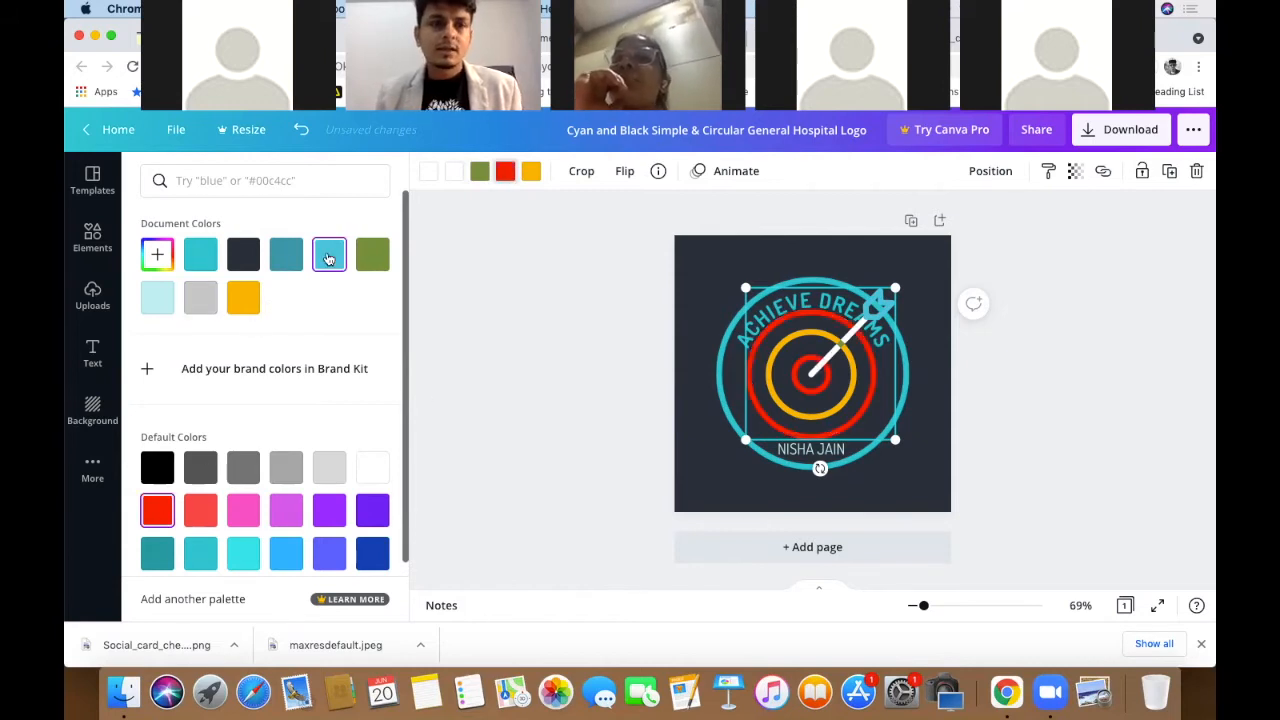
left_click(243, 553)
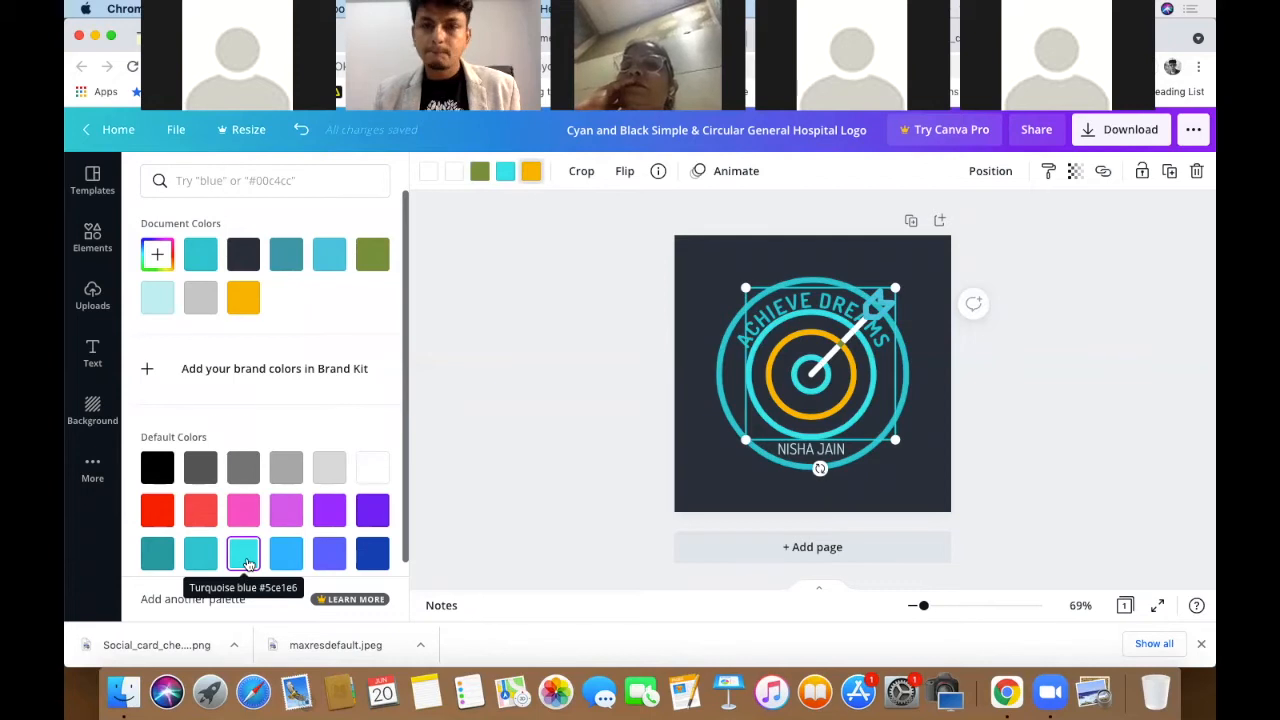
left_click(244, 553)
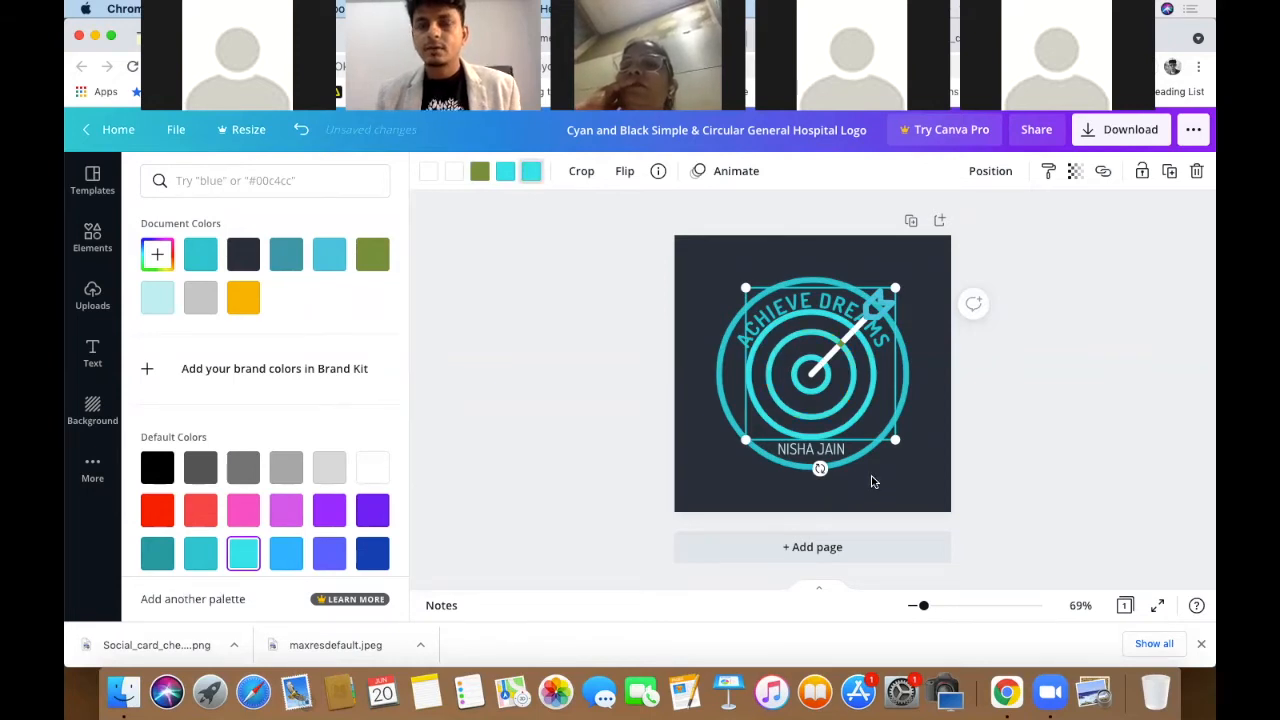
left_click(535, 172)
left_click(535, 172)
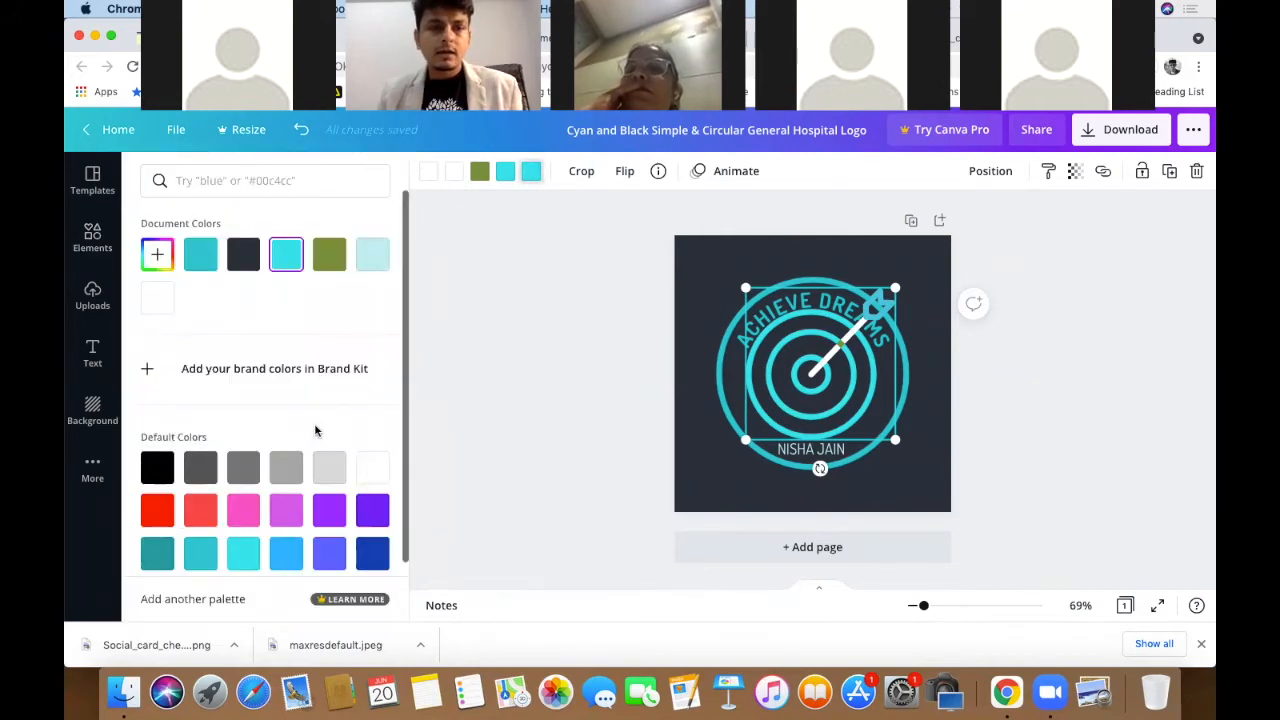
scroll(312, 440, "down", 2)
left_click(286, 527)
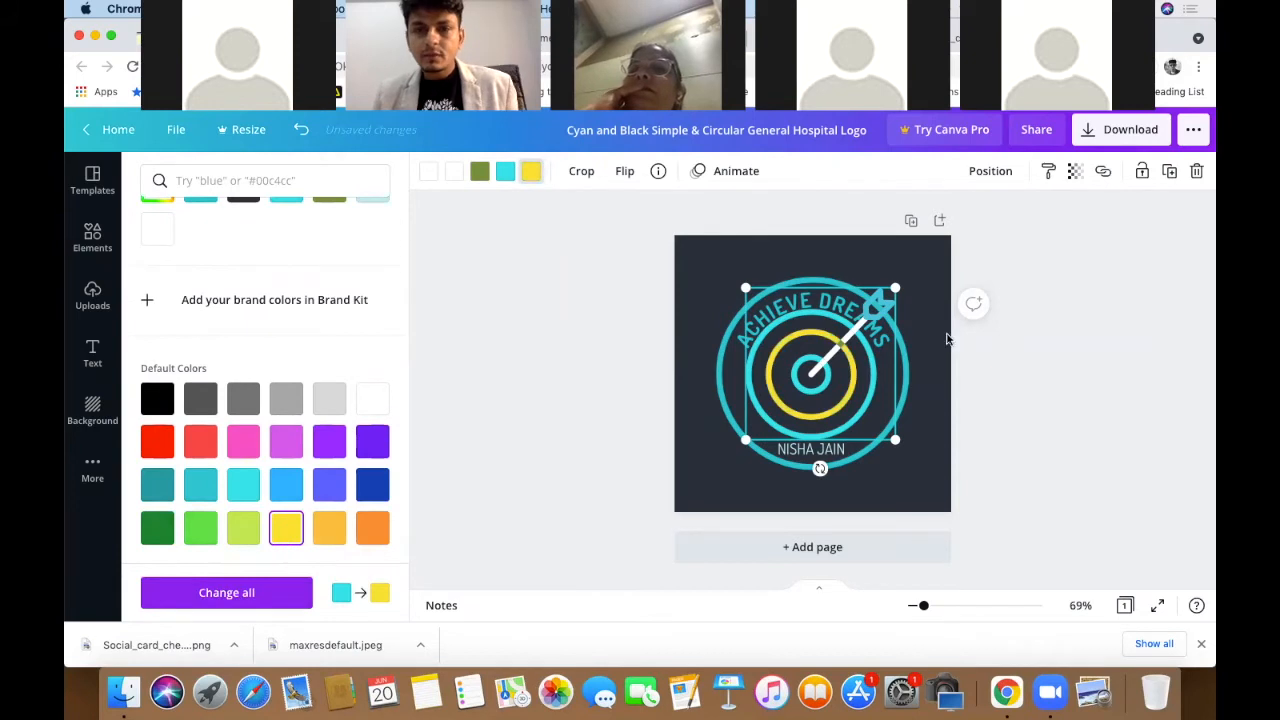
left_click(506, 174)
left_click(287, 530)
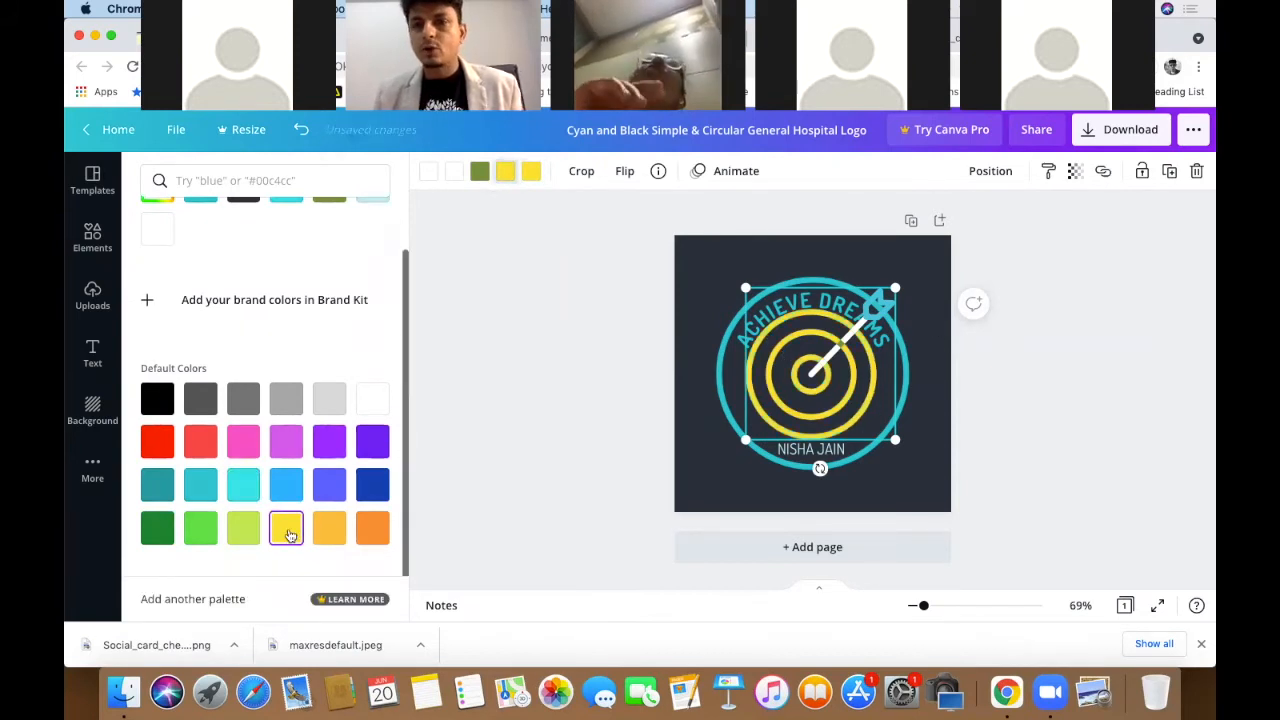
left_click(1063, 400)
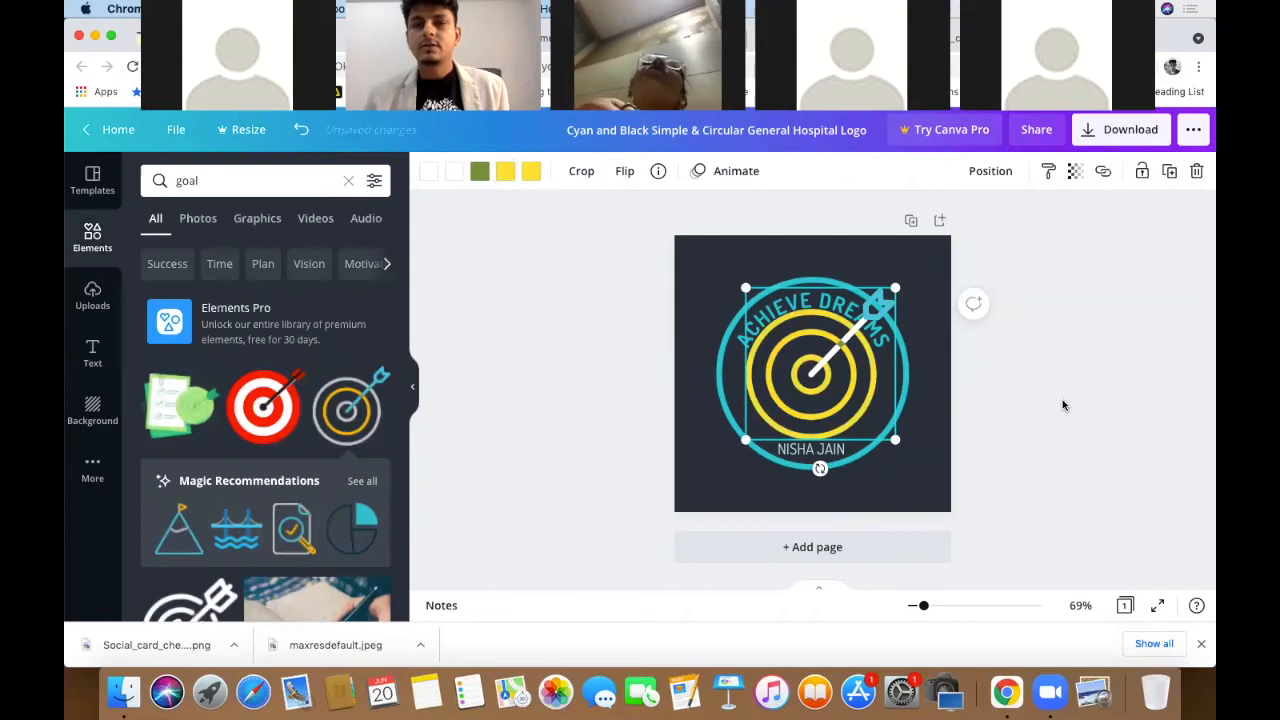
- Send the target graphic to the back using Position > To back
left_click(853, 340)
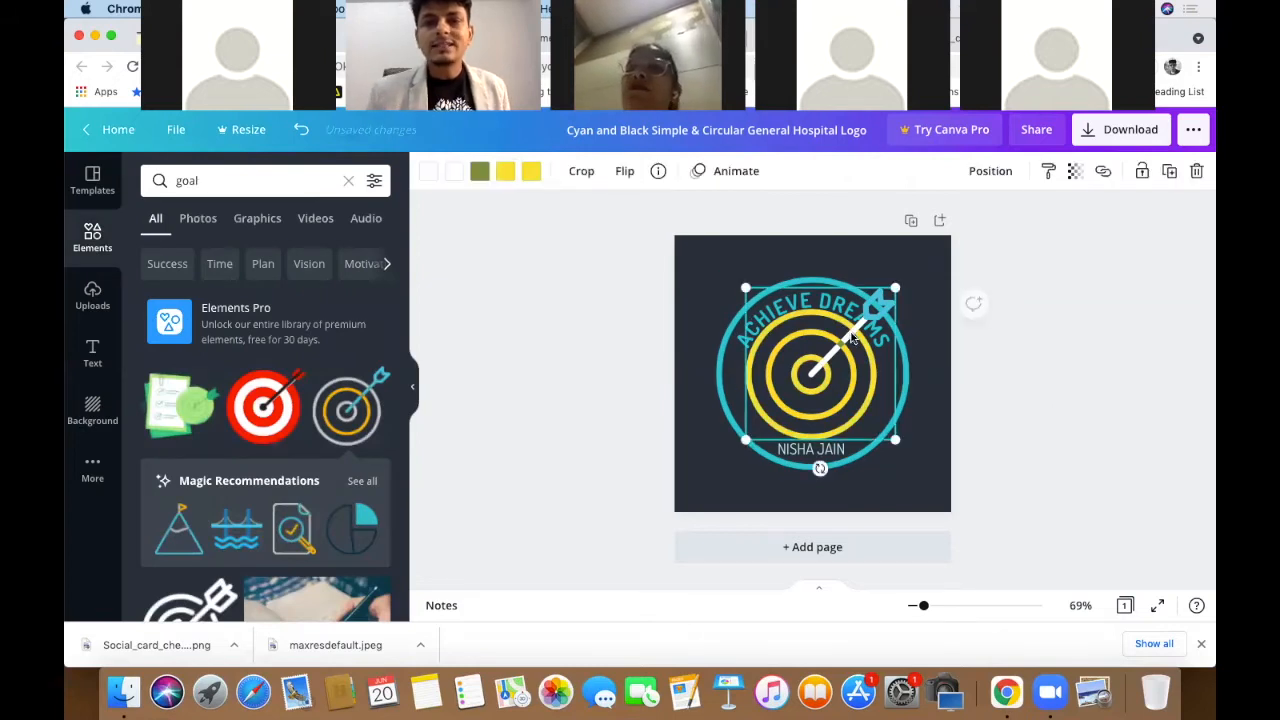
left_click(1015, 244)
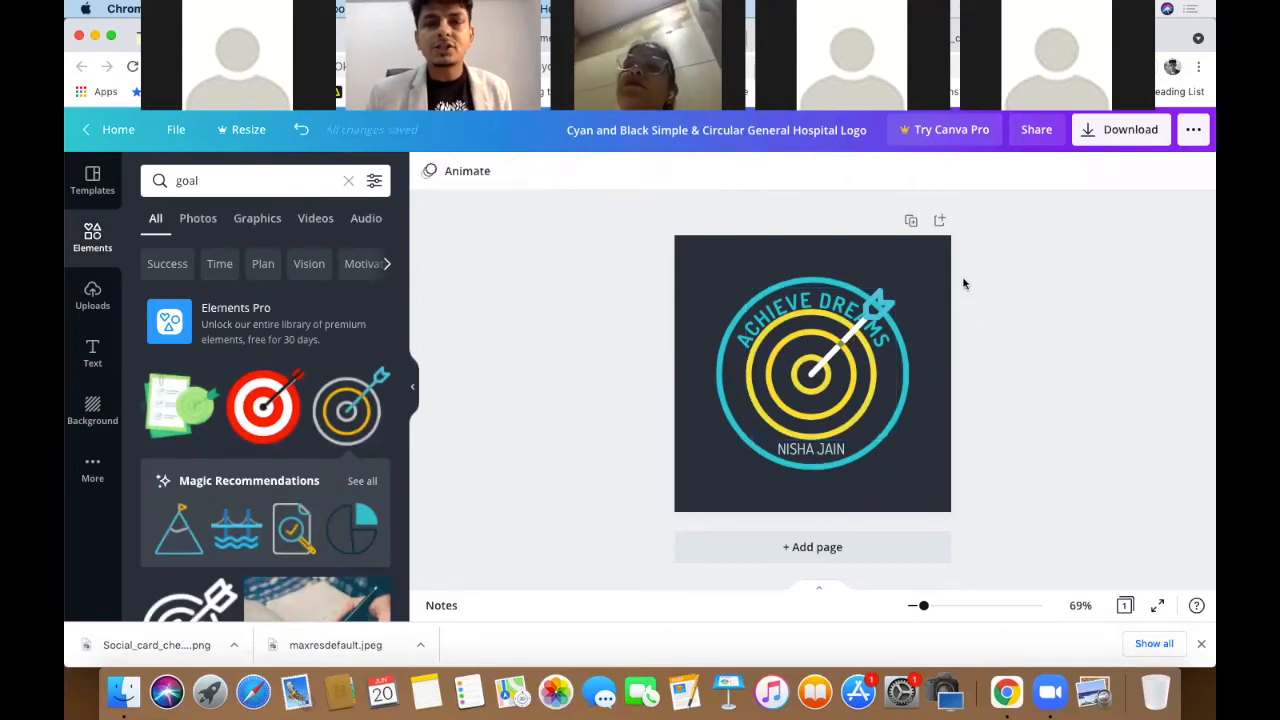
left_click(886, 304)
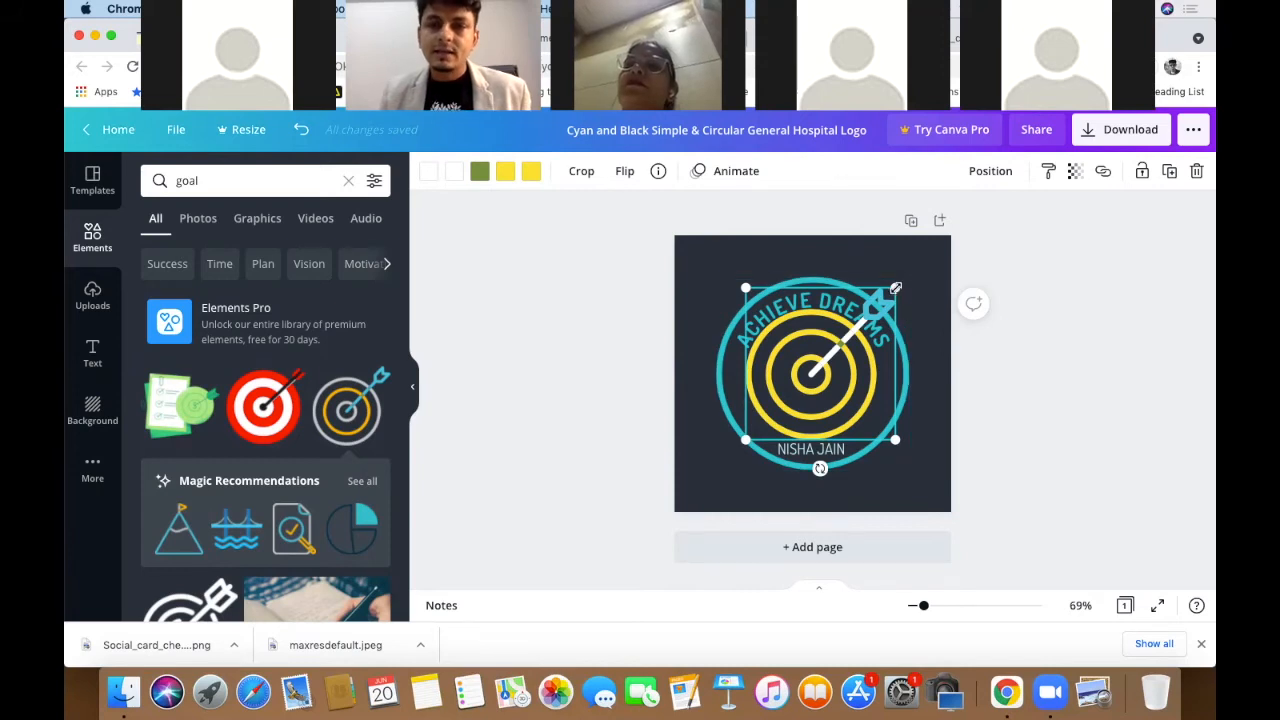
left_click(1094, 422)
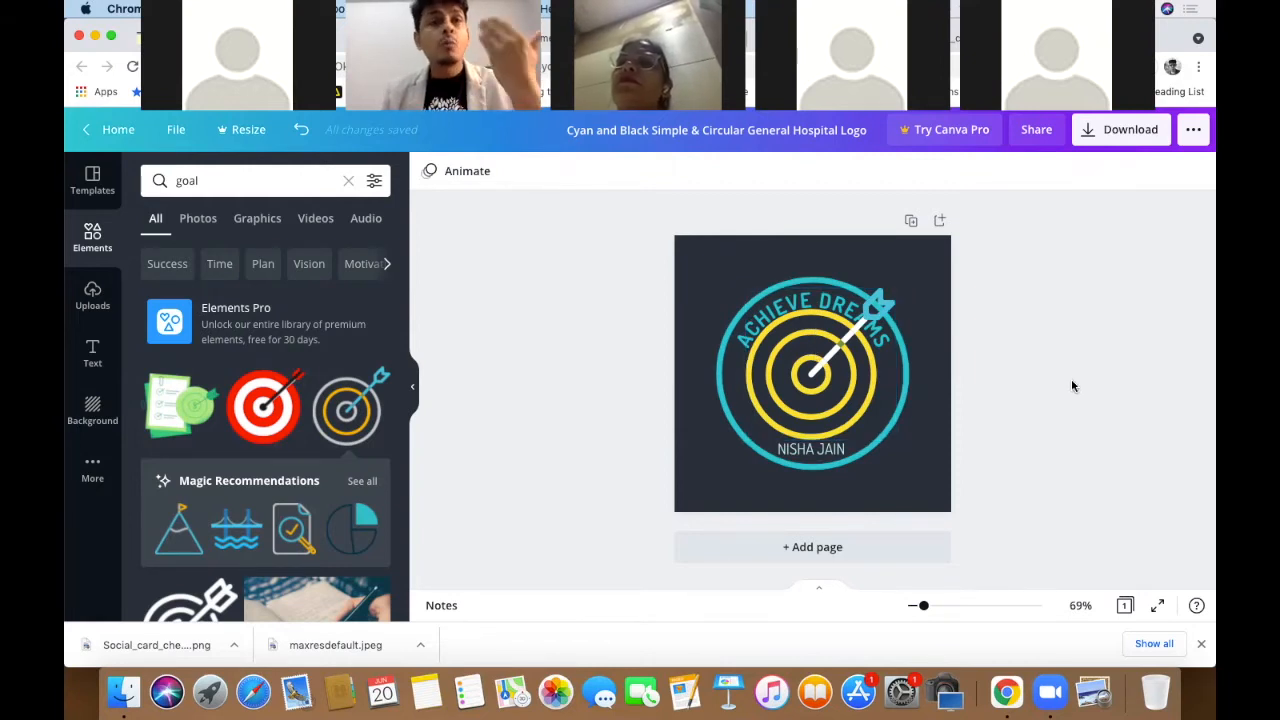
left_click(830, 404)
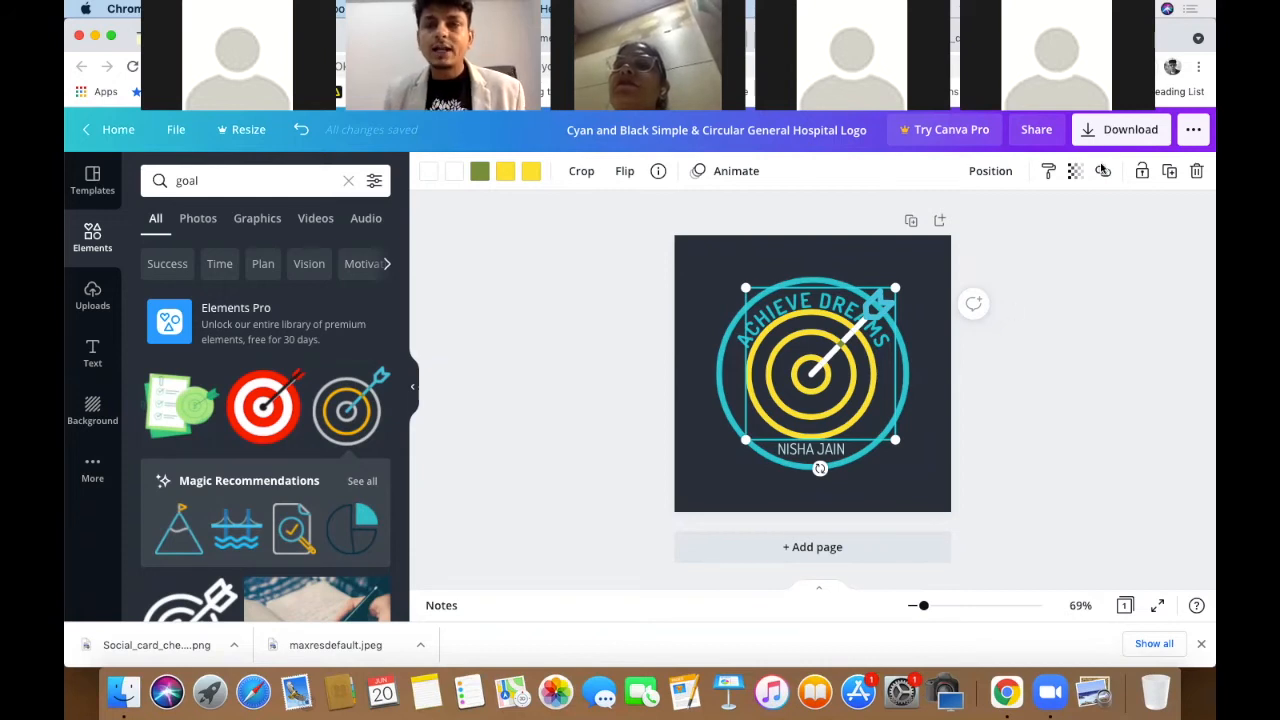
left_click(990, 172)
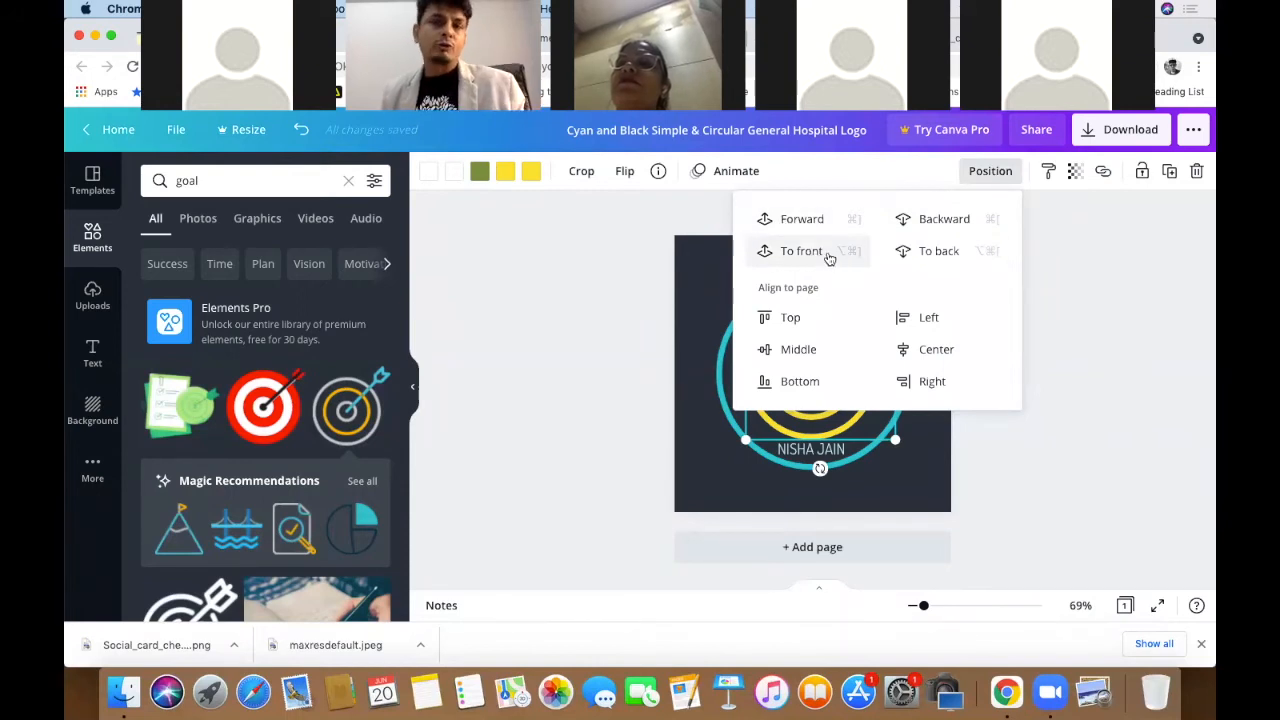
left_click(950, 256)
left_click(1080, 292)
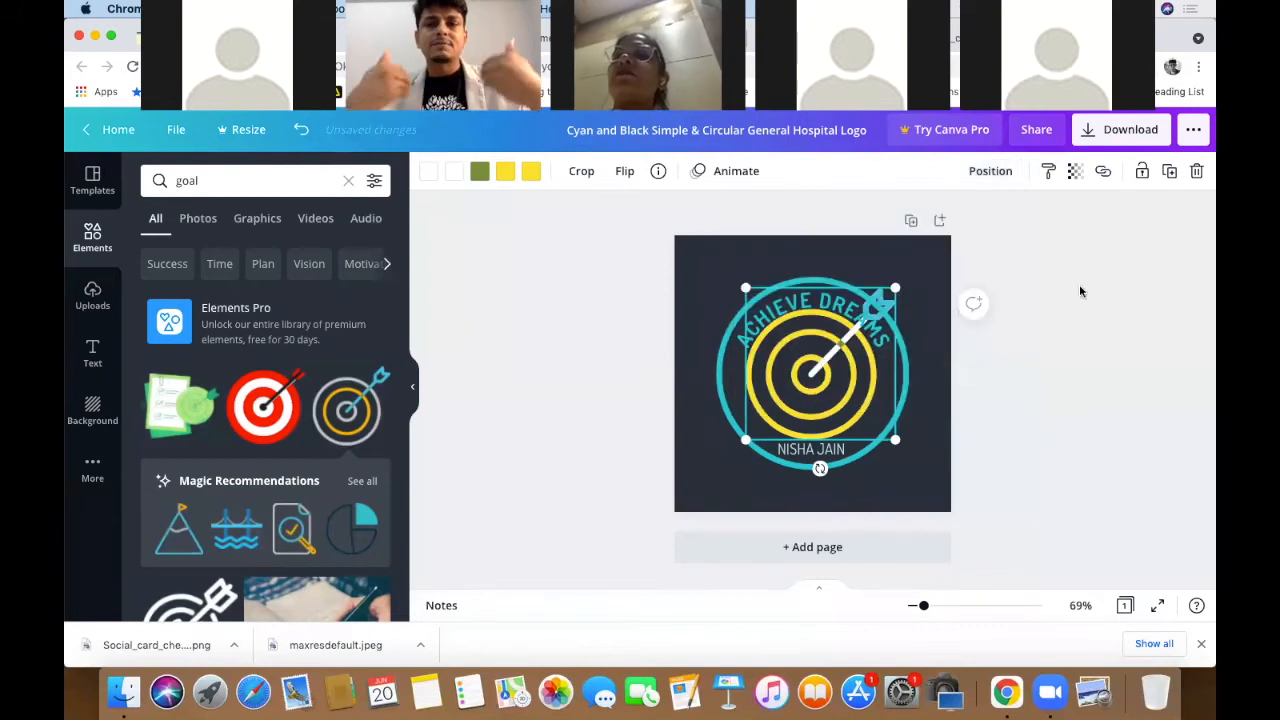
left_click(1079, 309)
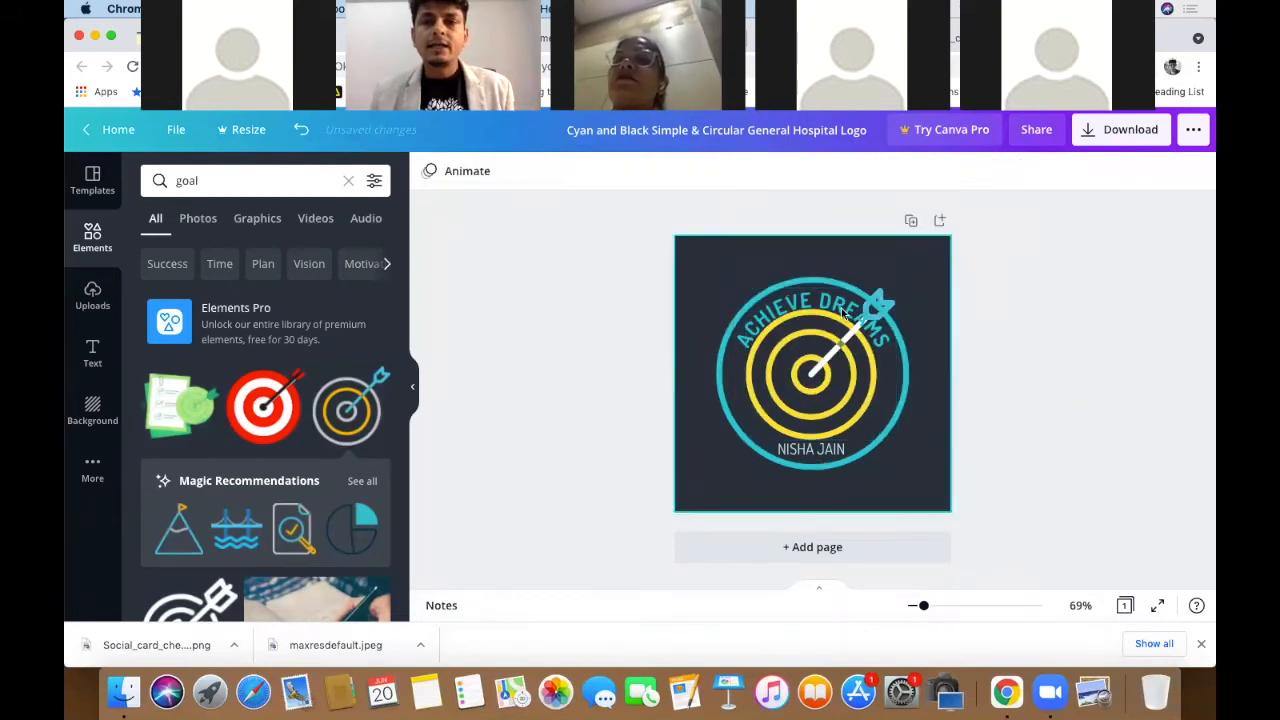
- Make the curved ACHIEVE DREAMS text white
left_click(814, 305)
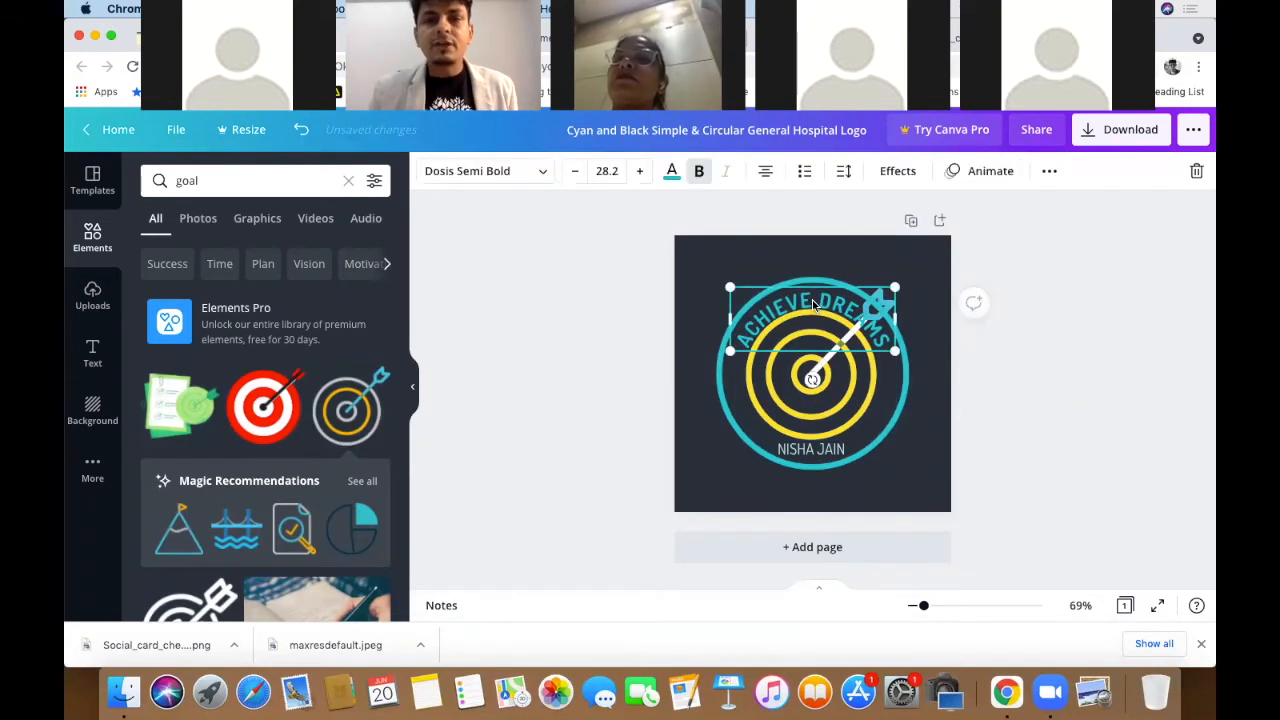
left_click(672, 171)
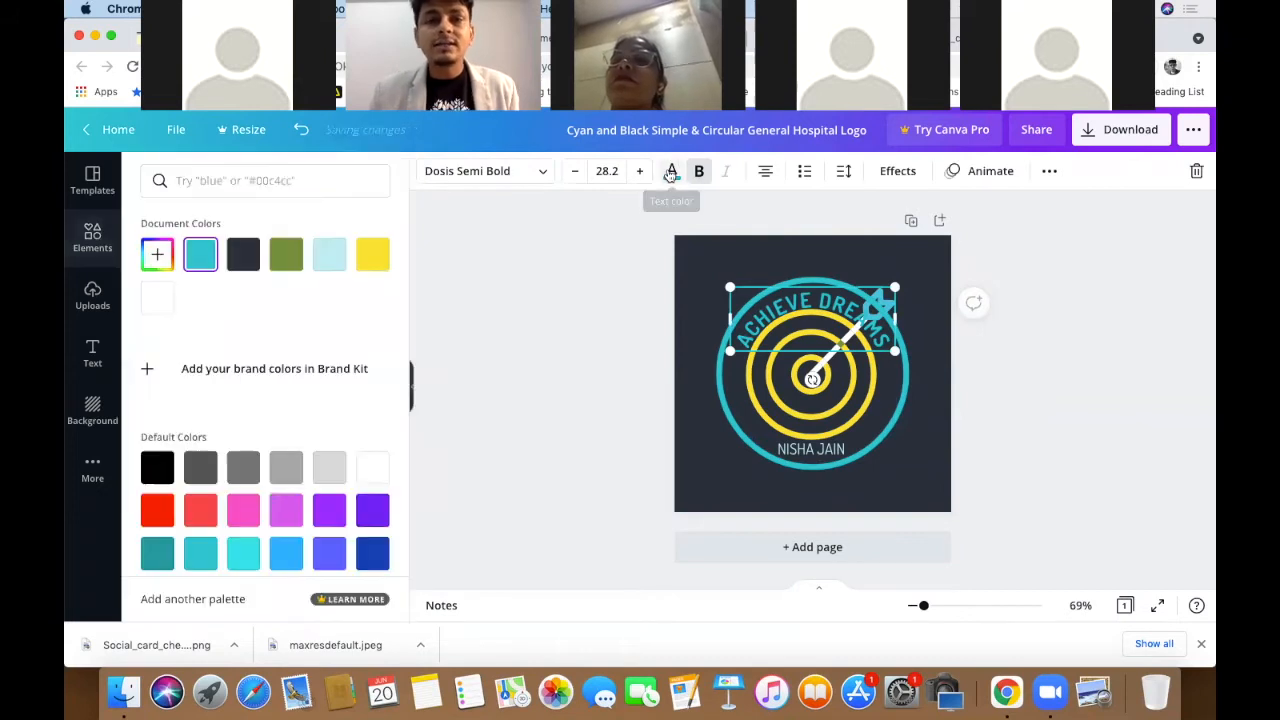
left_click(363, 262)
left_click(243, 258)
left_click(157, 297)
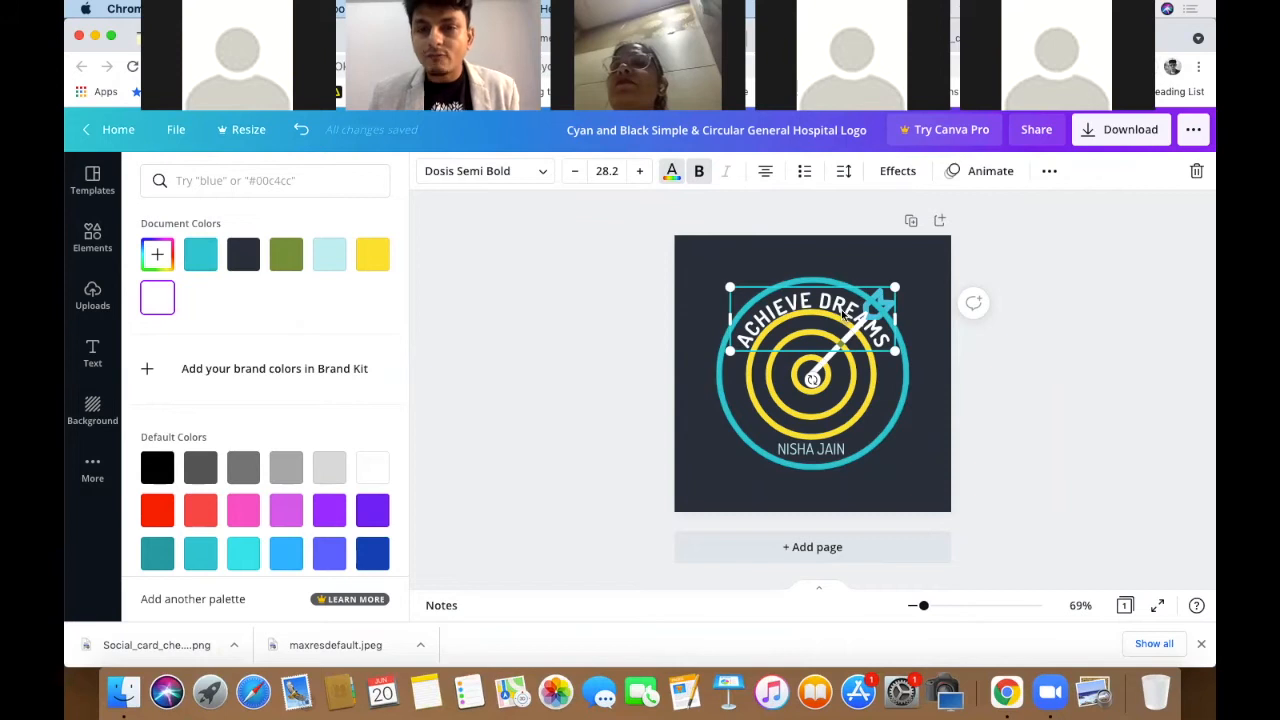
- Move the ACHIEVE DREAMS text up toward the top and bring up its Effects styles
left_click_drag(845, 312, 931, 271)
left_click(850, 262)
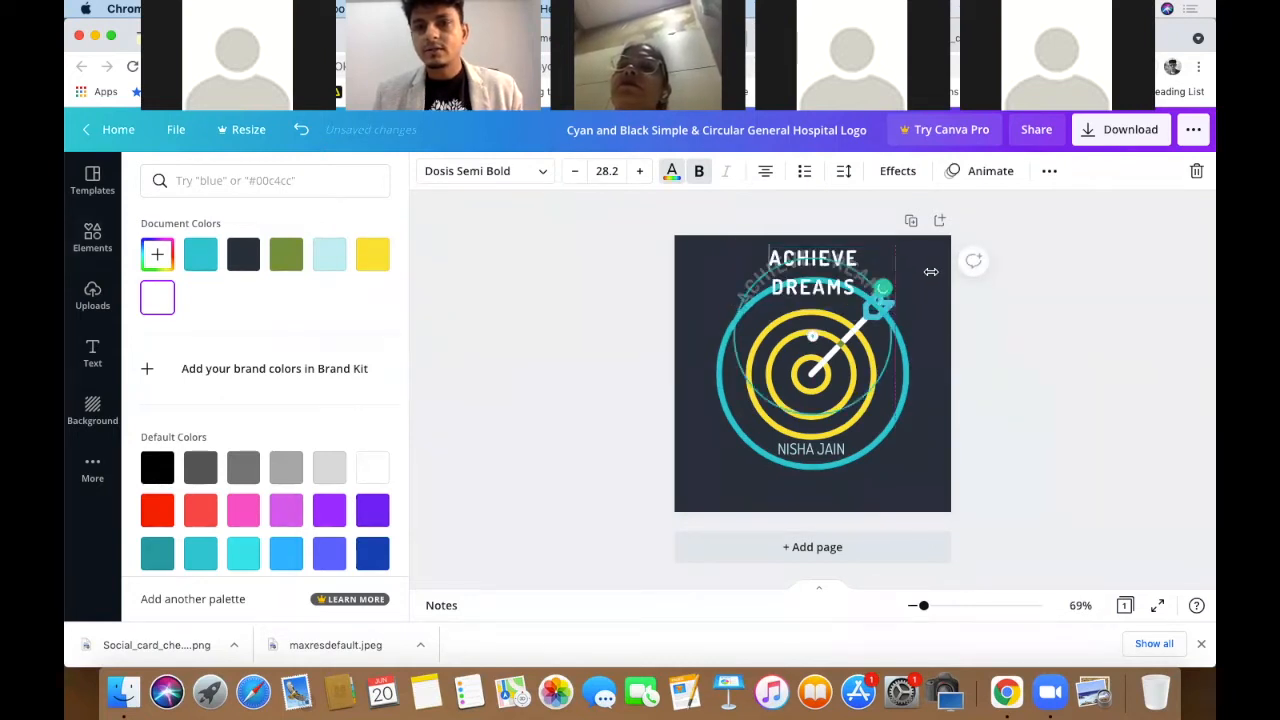
left_click(1046, 282)
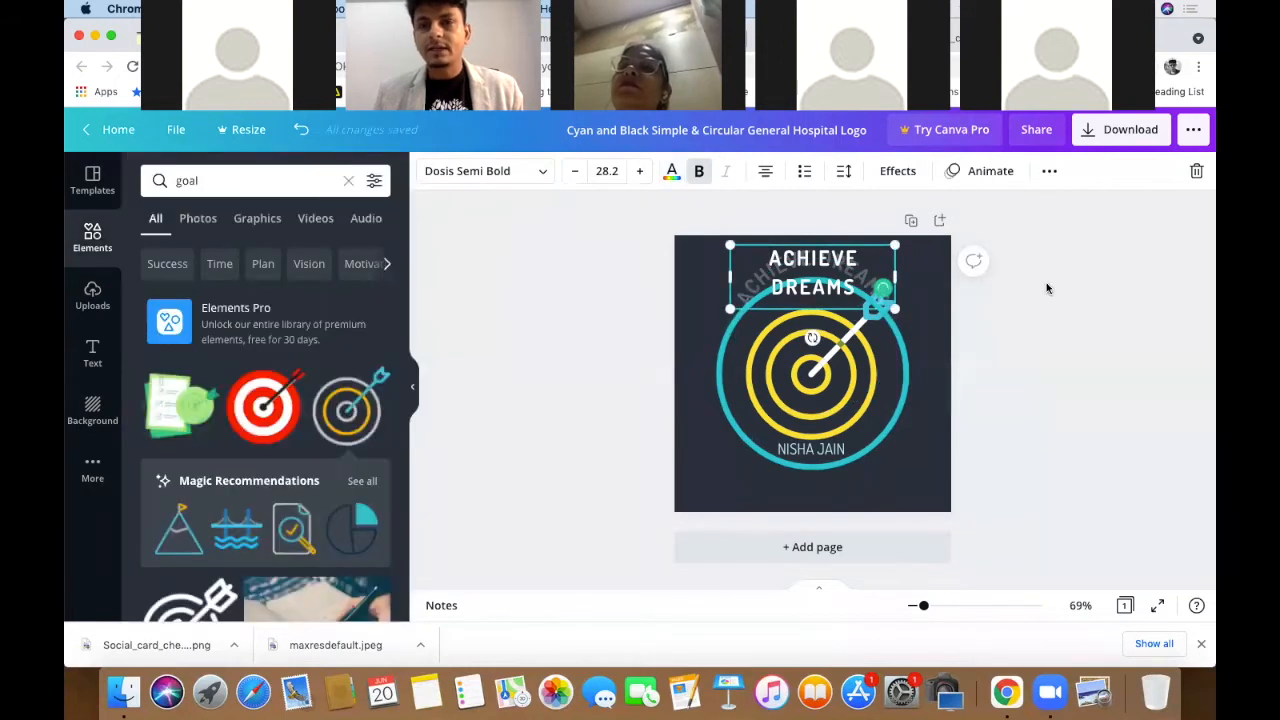
left_click(793, 272)
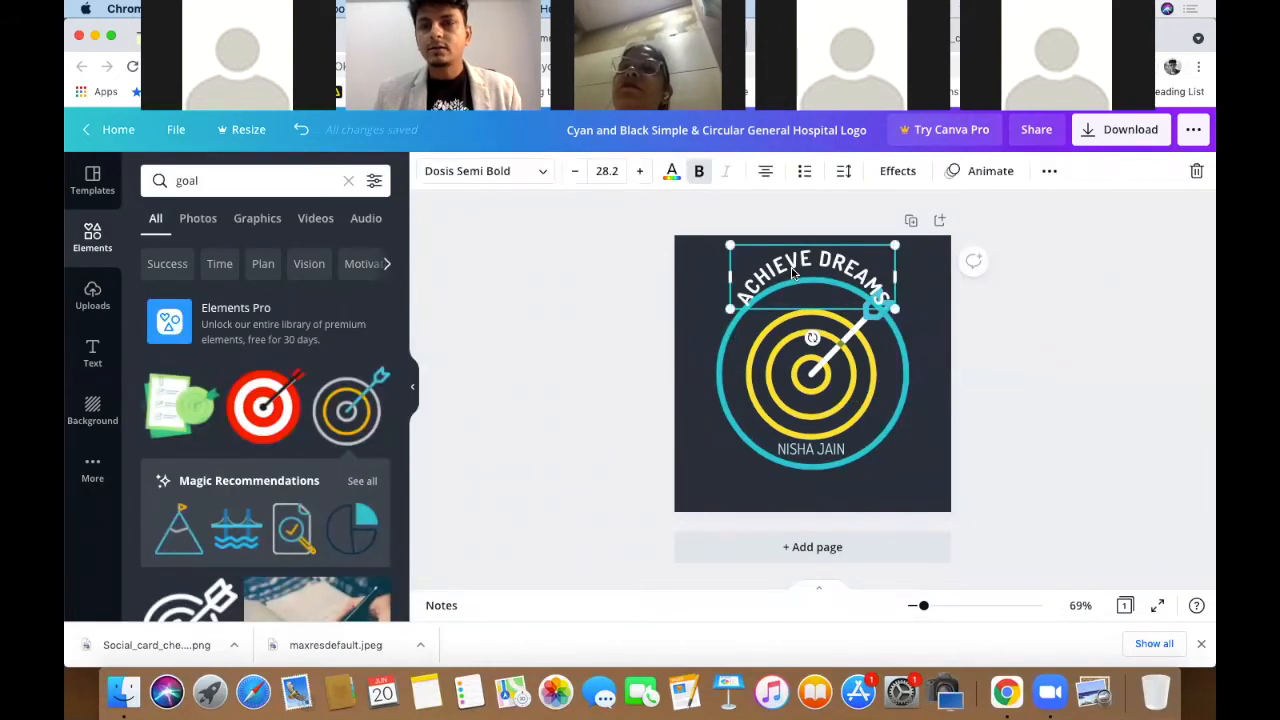
left_click(897, 171)
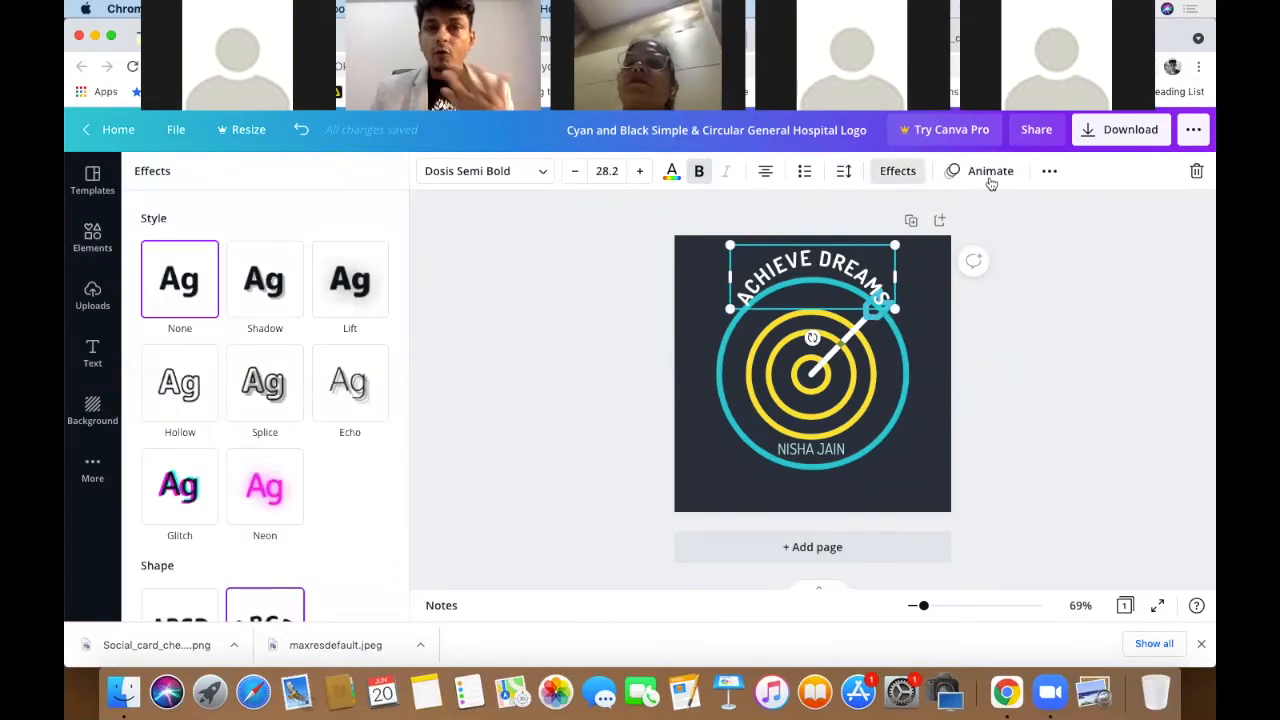
- Toggle uppercase and set the curved heading's letter spacing to 82
left_click(1052, 172)
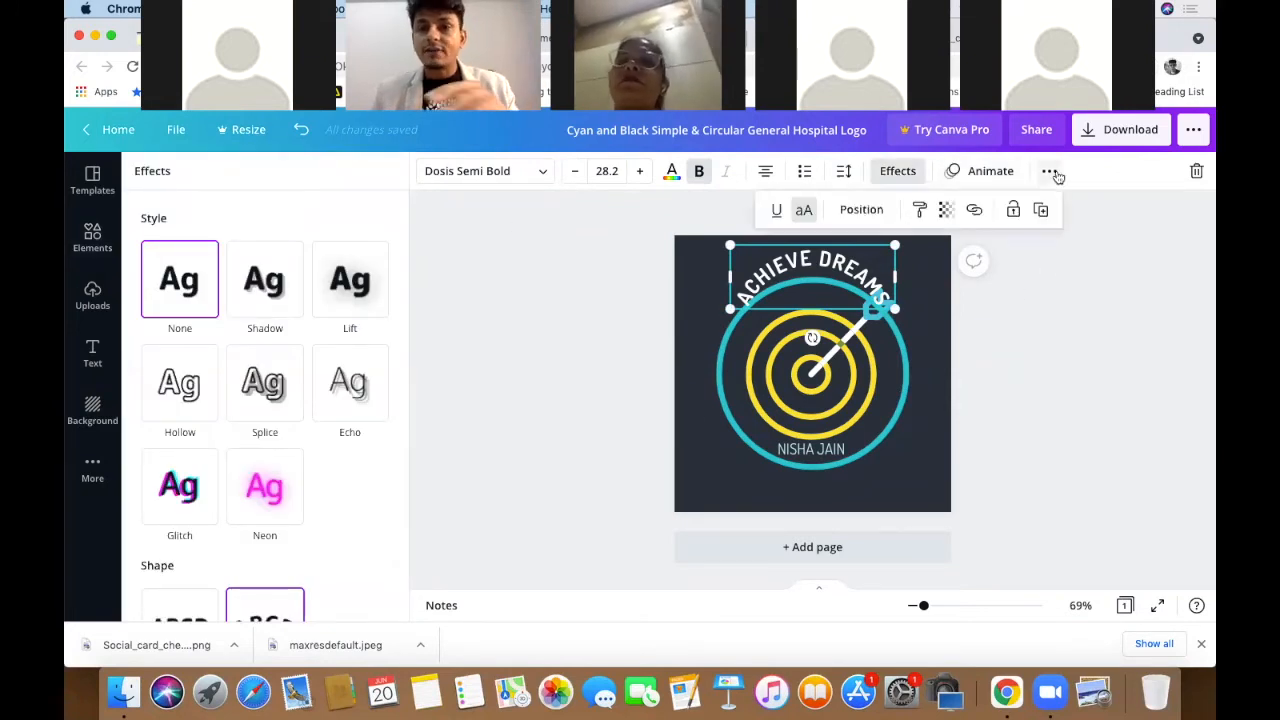
left_click(807, 216)
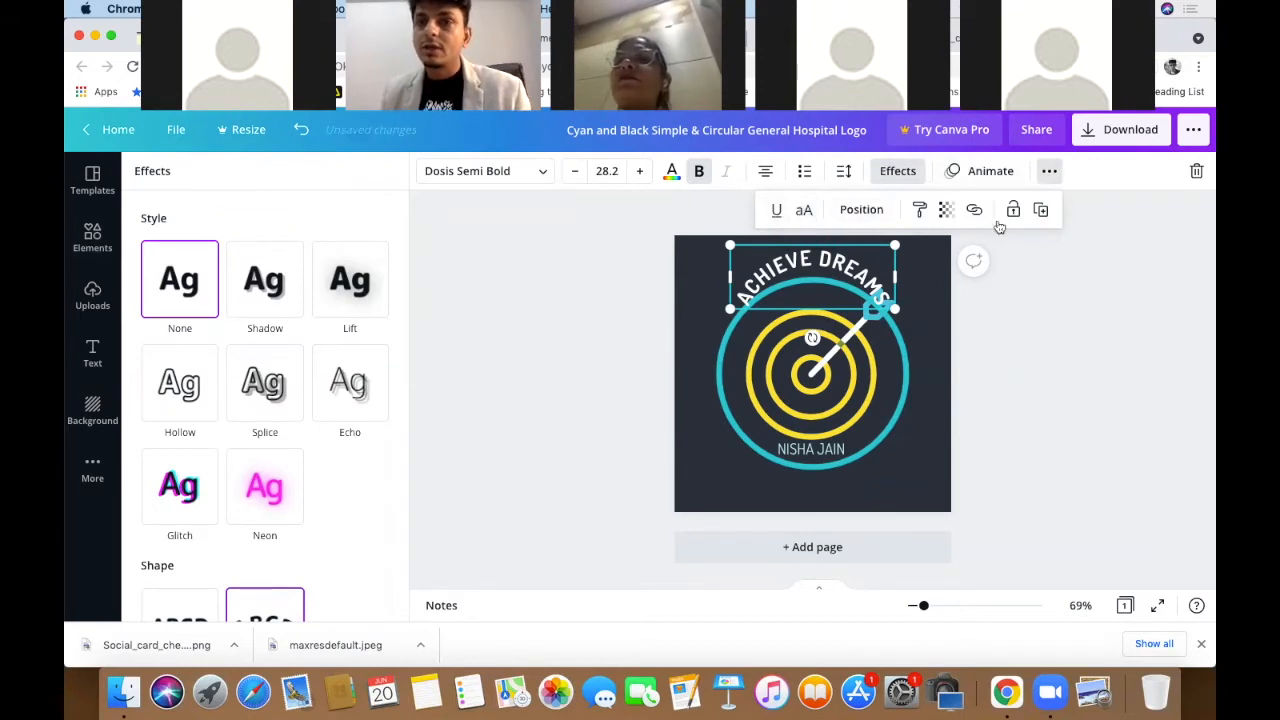
left_click(844, 172)
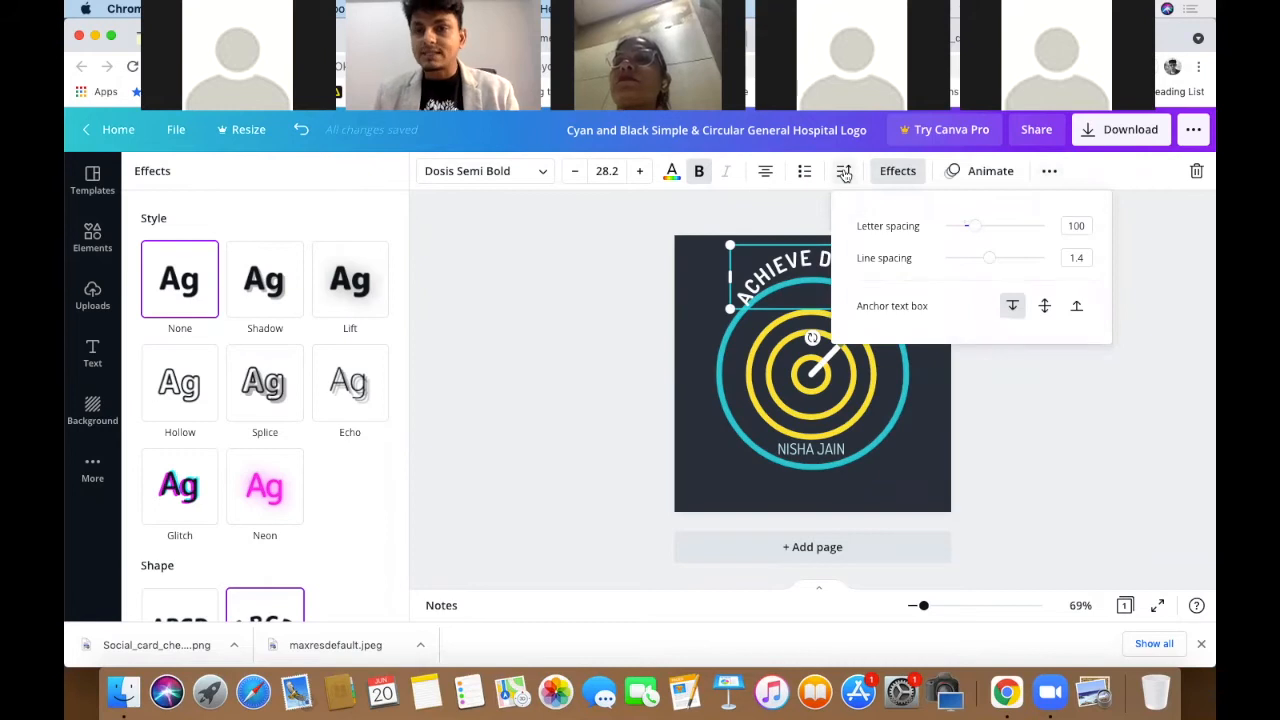
left_click(823, 174)
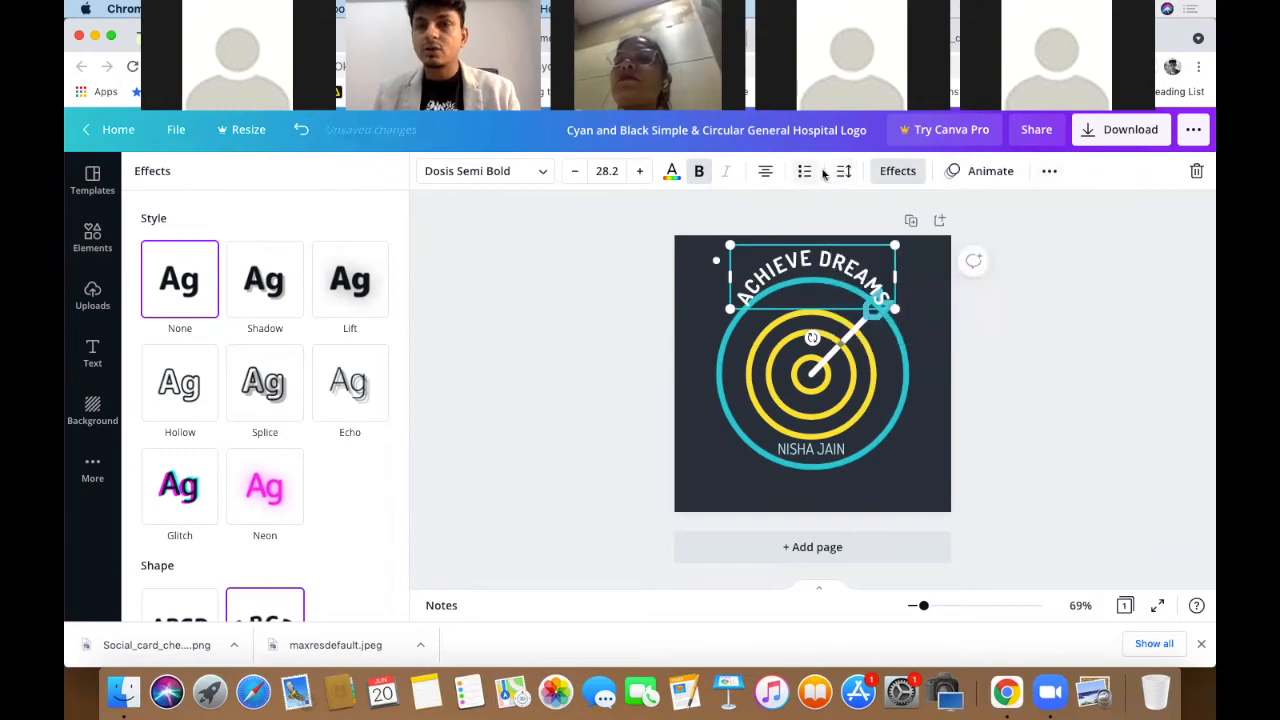
left_click(844, 171)
mouse_move(976, 231)
left_mouse_down()
mouse_move(991, 223)
mouse_move(951, 224)
mouse_move(973, 231)
left_mouse_up()
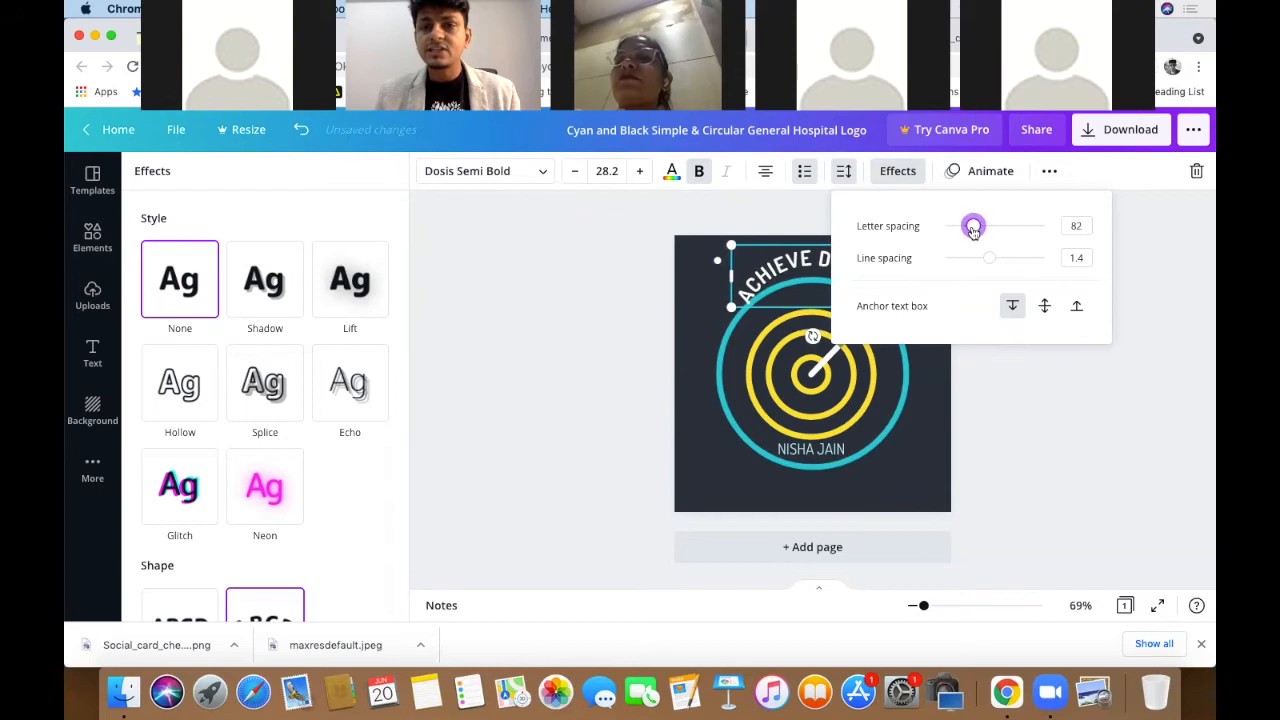
left_click(1154, 271)
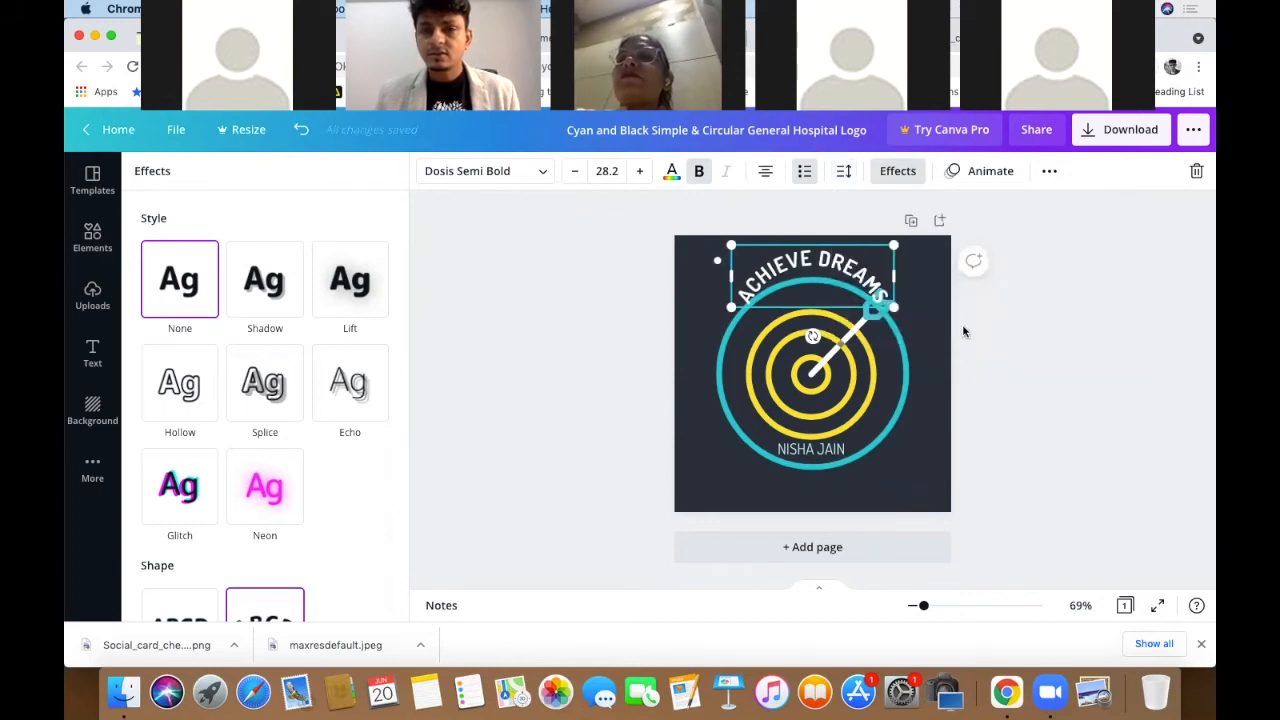
left_click(1005, 333)
left_click(843, 352)
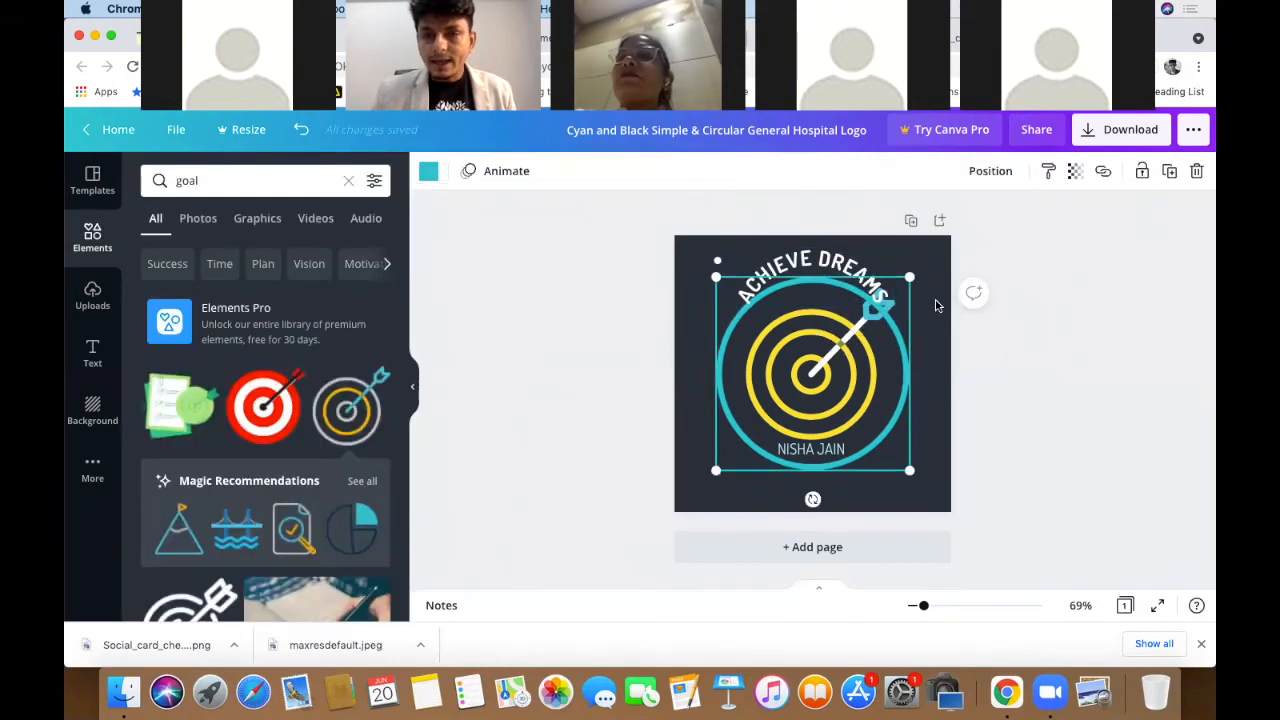
- Send the teal circle to the back with Position > To back
left_click_drag(912, 276, 944, 272)
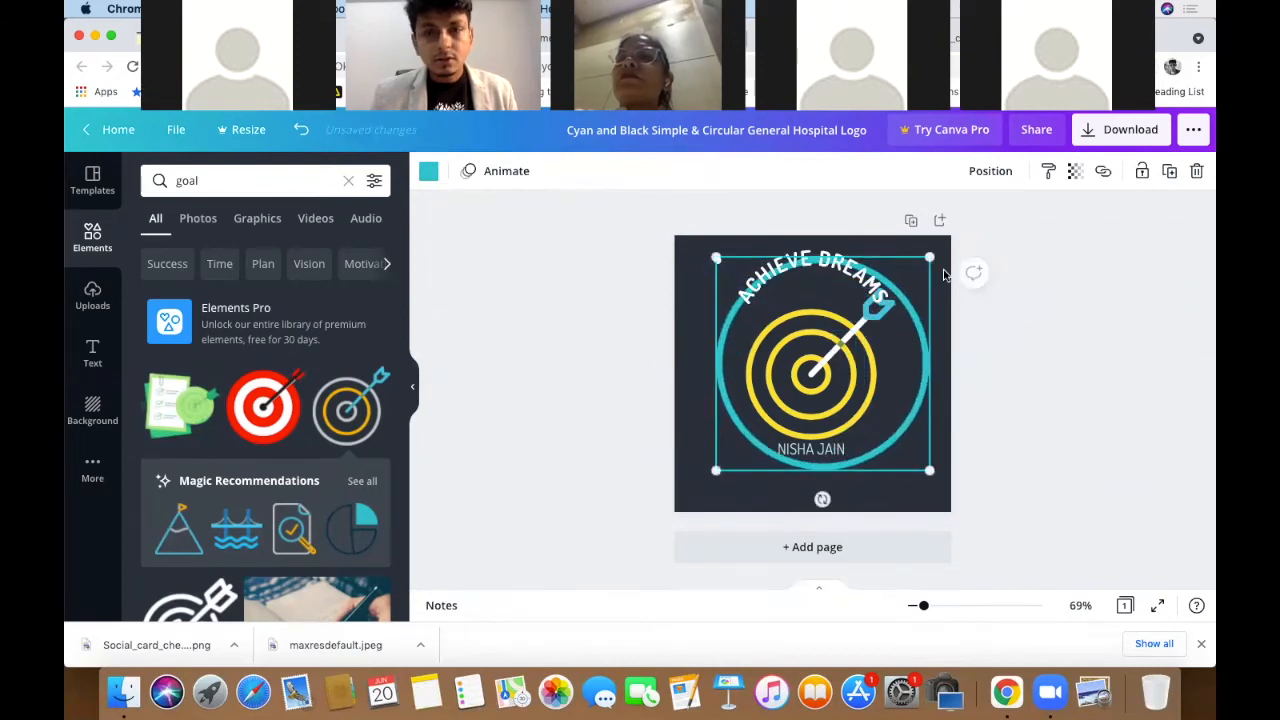
key("super+z")
left_click(1020, 434)
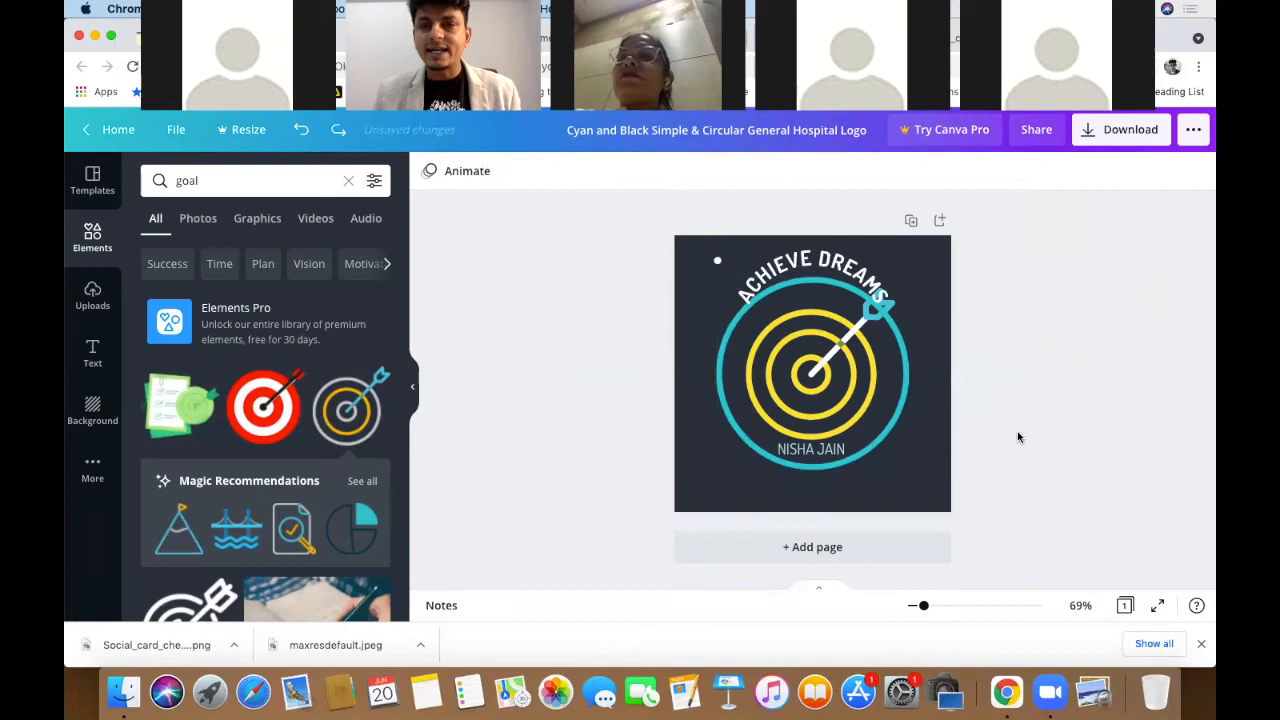
left_click(800, 380)
left_click(991, 171)
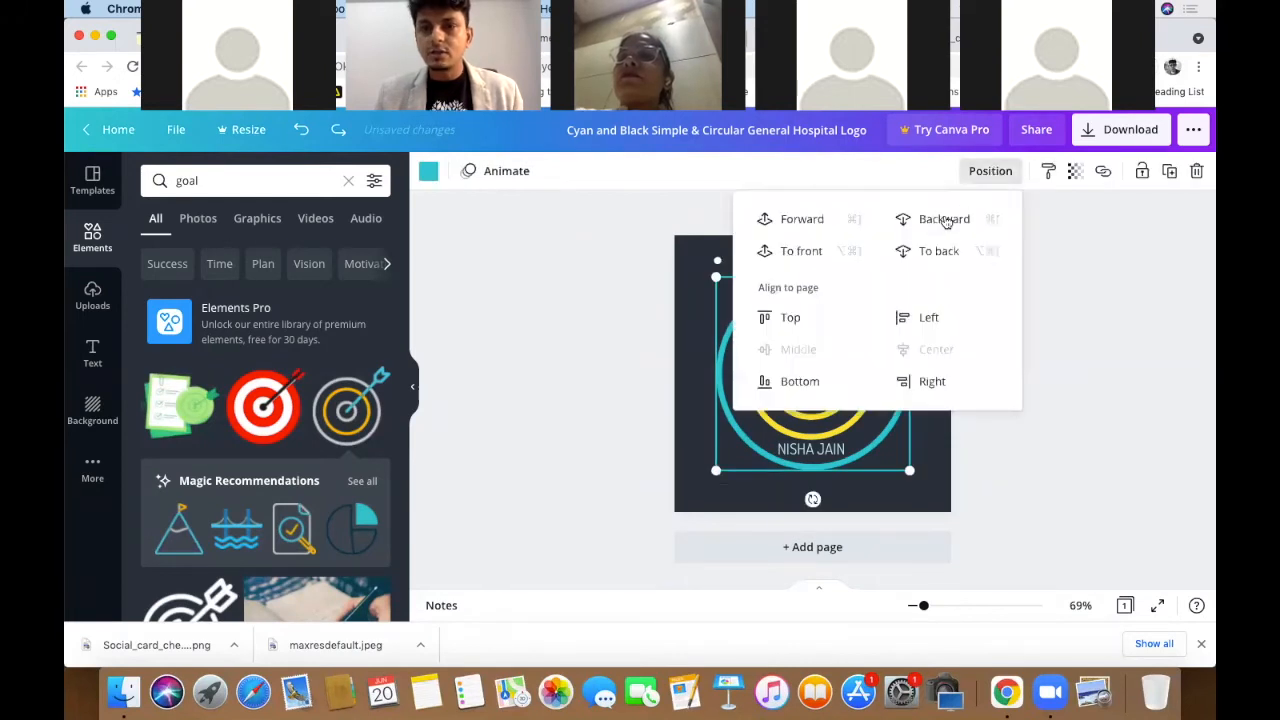
left_click(945, 249)
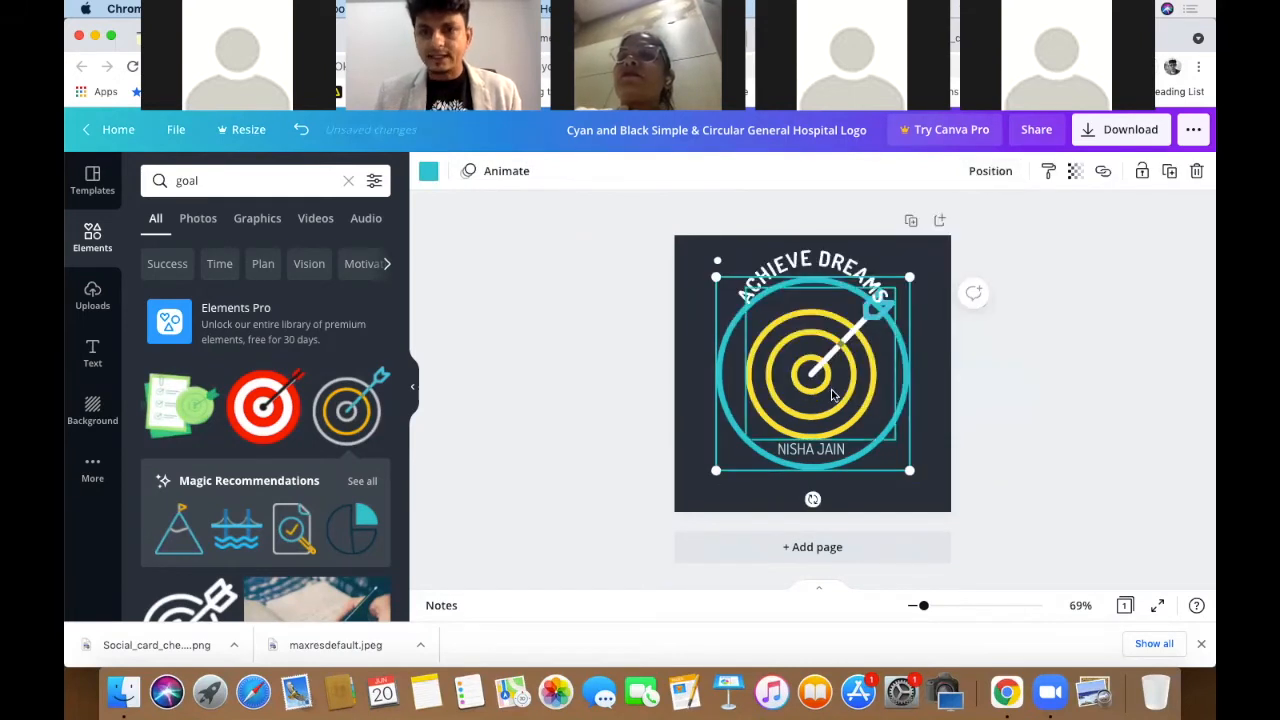
- Resize the target rings, lower the curved heading into the circle's top, and centre the rings
left_click(882, 342)
left_click_drag(875, 311, 813, 424)
left_click(845, 265)
left_click_drag(845, 265, 838, 298)
left_click(974, 300)
left_click(812, 410)
left_click_drag(848, 385, 884, 336)
left_click_drag(831, 419, 814, 403)
left_click(1058, 354)
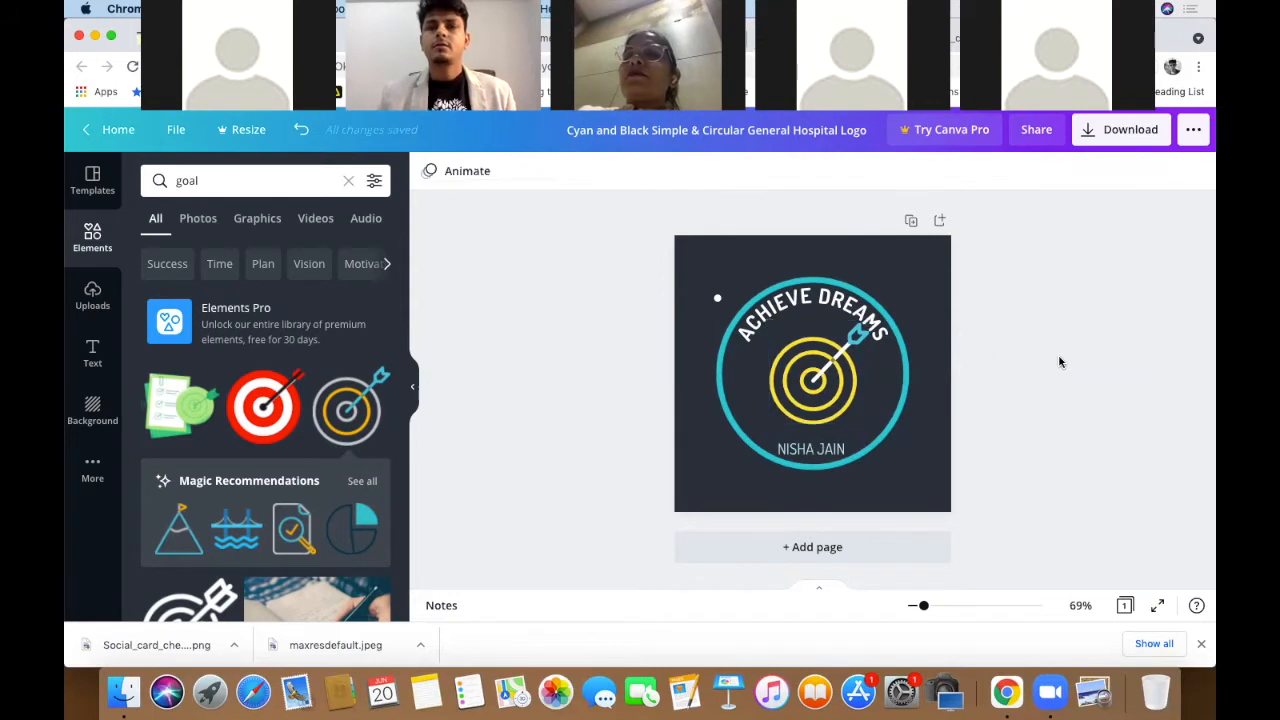
- Resize the teal circle slightly and nudge the target rings up
left_click(860, 466)
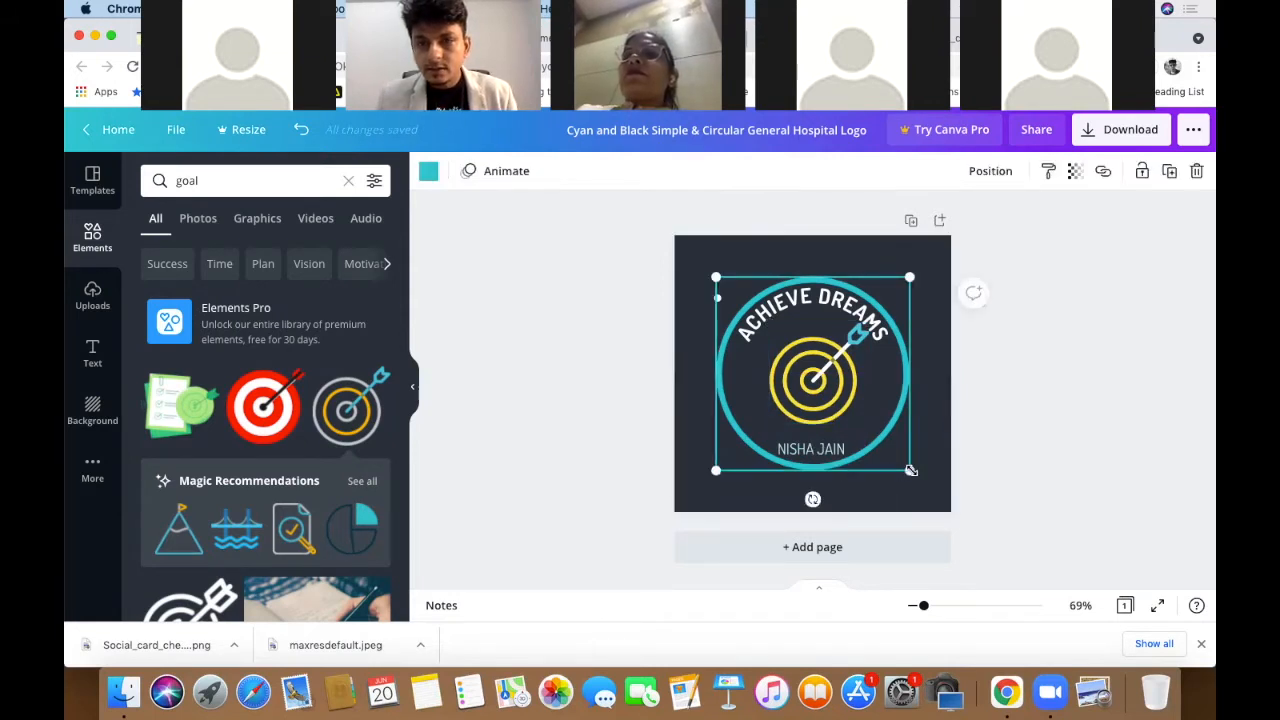
mouse_move(911, 470)
left_mouse_down()
mouse_move(920, 477)
mouse_move(909, 471)
left_mouse_up()
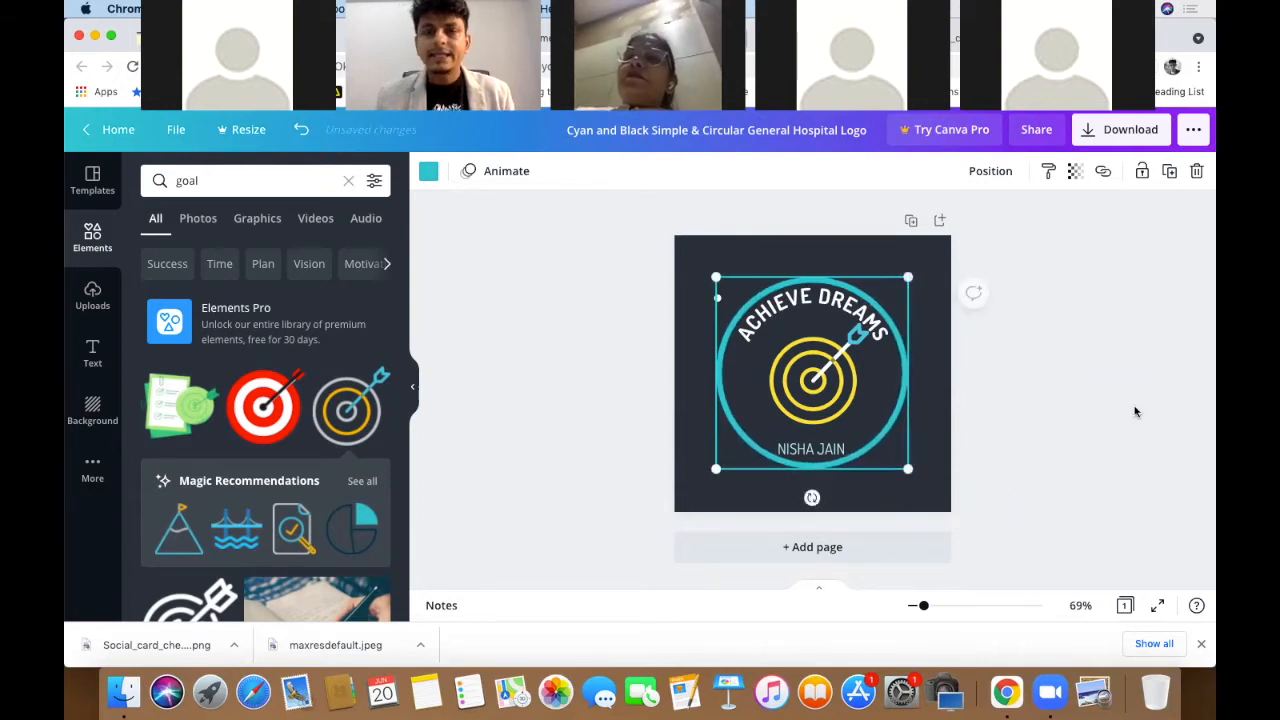
left_click(1135, 411)
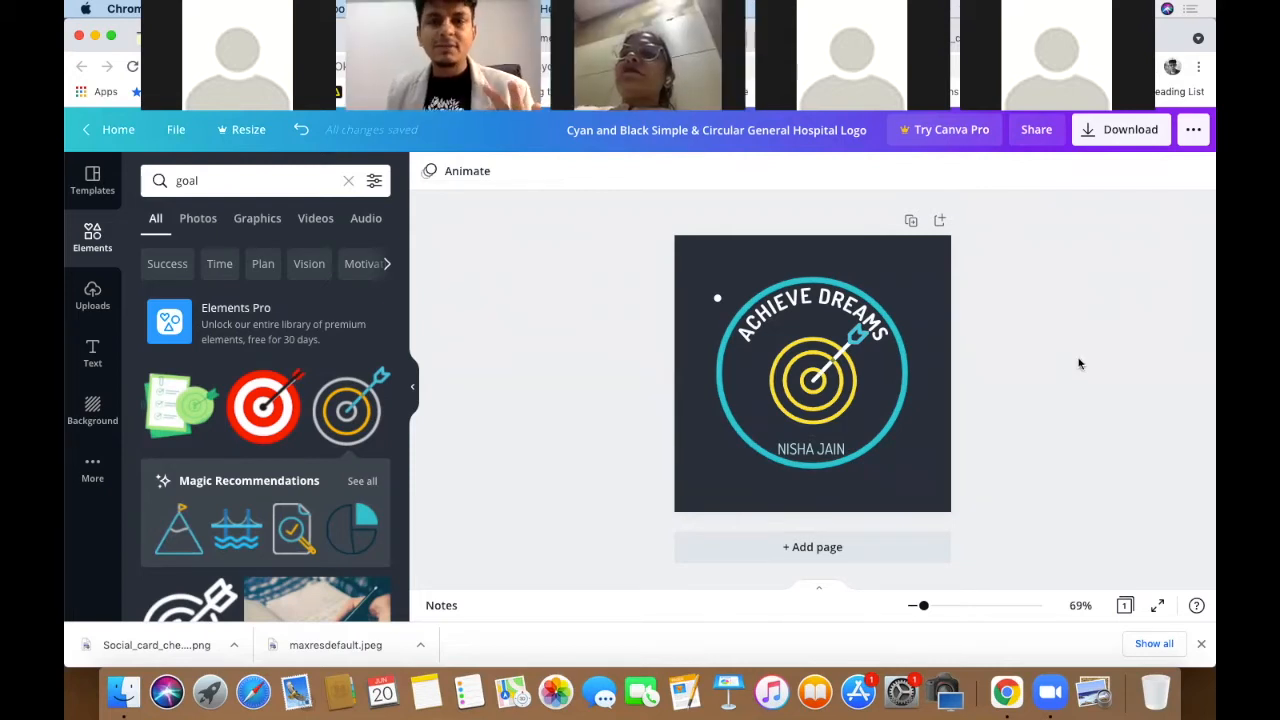
left_click_drag(818, 365, 811, 352)
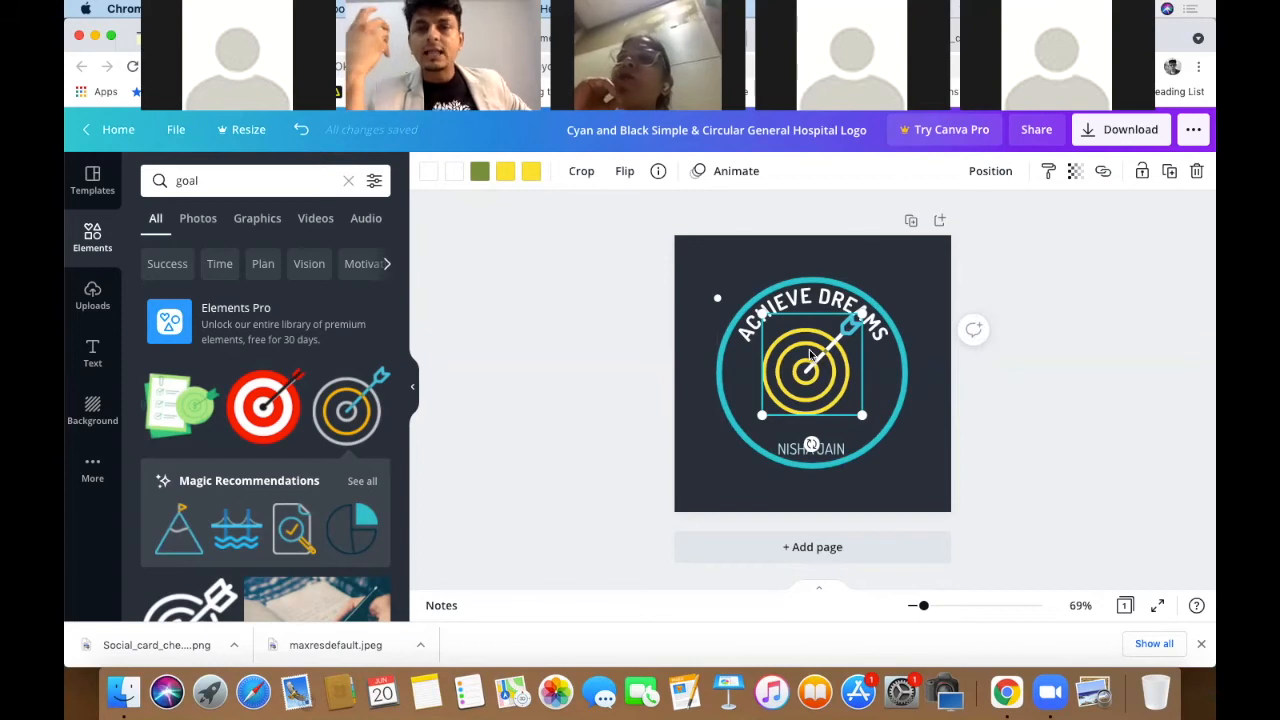
- Widen the ACHIEVE DREAMS text box so its curve sits evenly around the circle
left_click(716, 302)
left_click(558, 311)
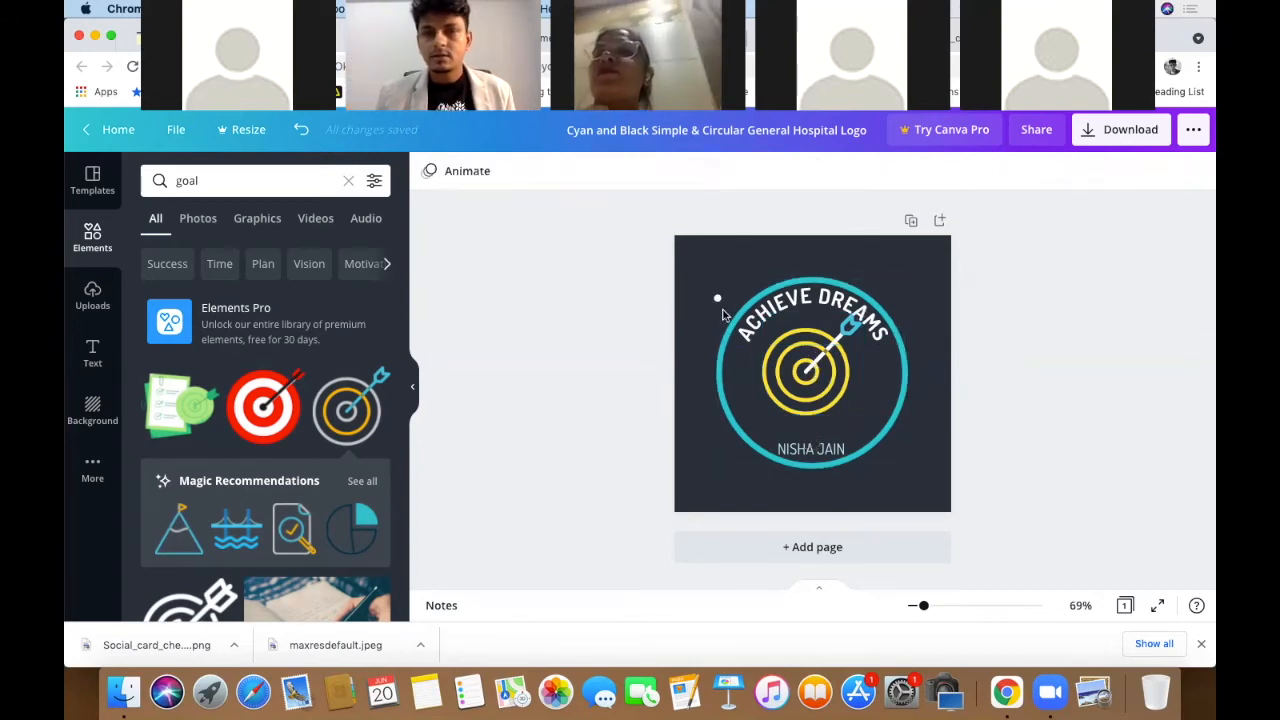
left_click(716, 301)
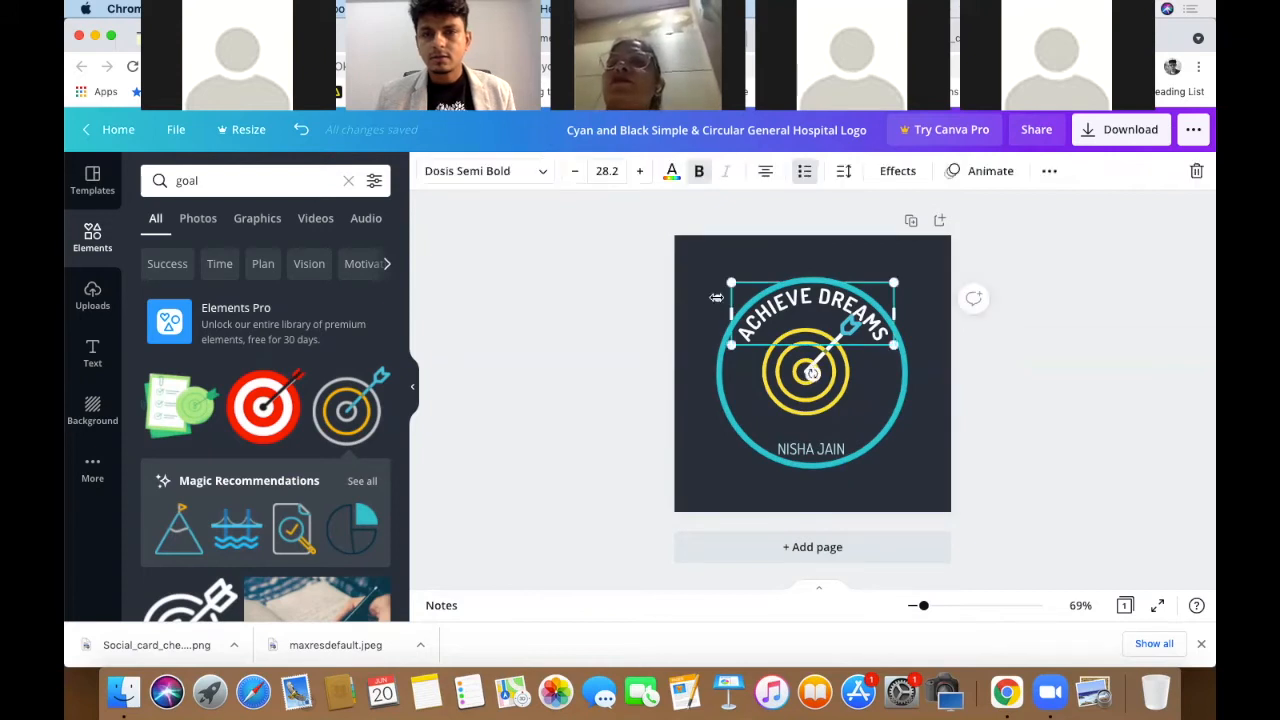
left_click(550, 303)
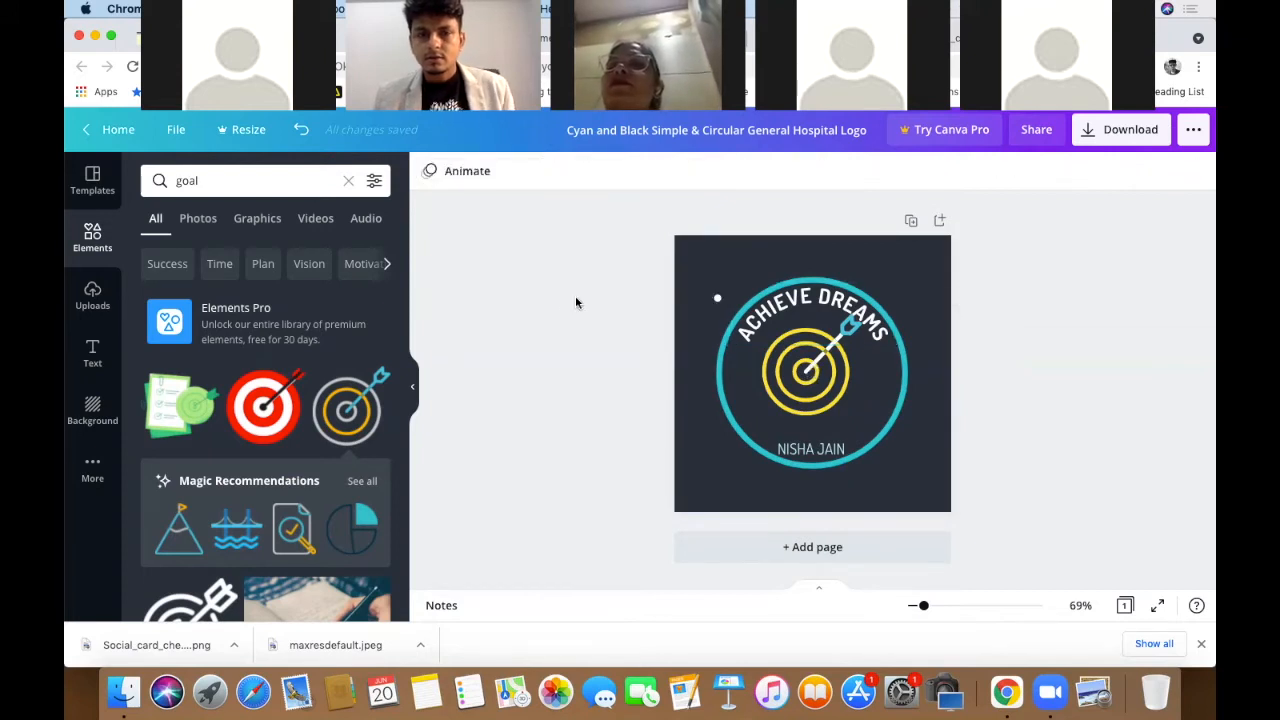
left_click(718, 301)
mouse_move(697, 298)
left_mouse_down()
mouse_move(684, 299)
mouse_move(729, 280)
mouse_move(700, 277)
mouse_move(720, 289)
left_mouse_up()
left_click(985, 319)
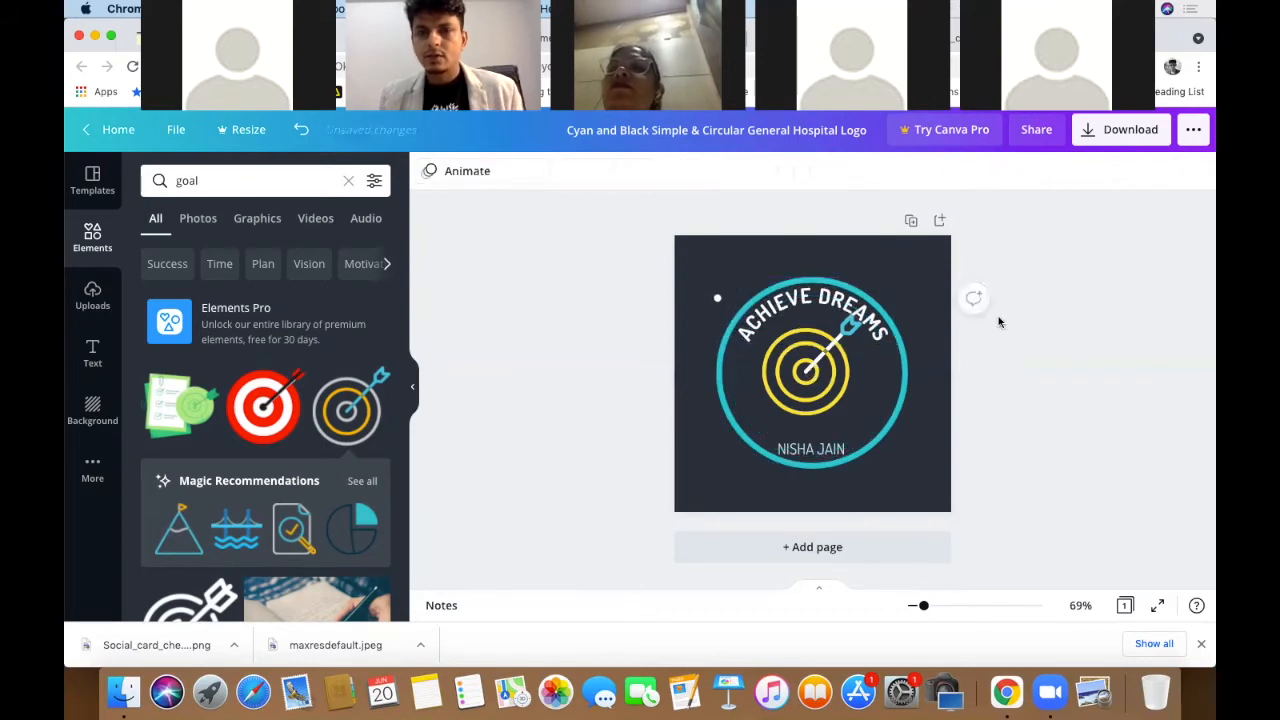
- Rotate the target graphic 45°, enlarge it to about 266×271, and centre it in the teal ring
left_click(821, 410)
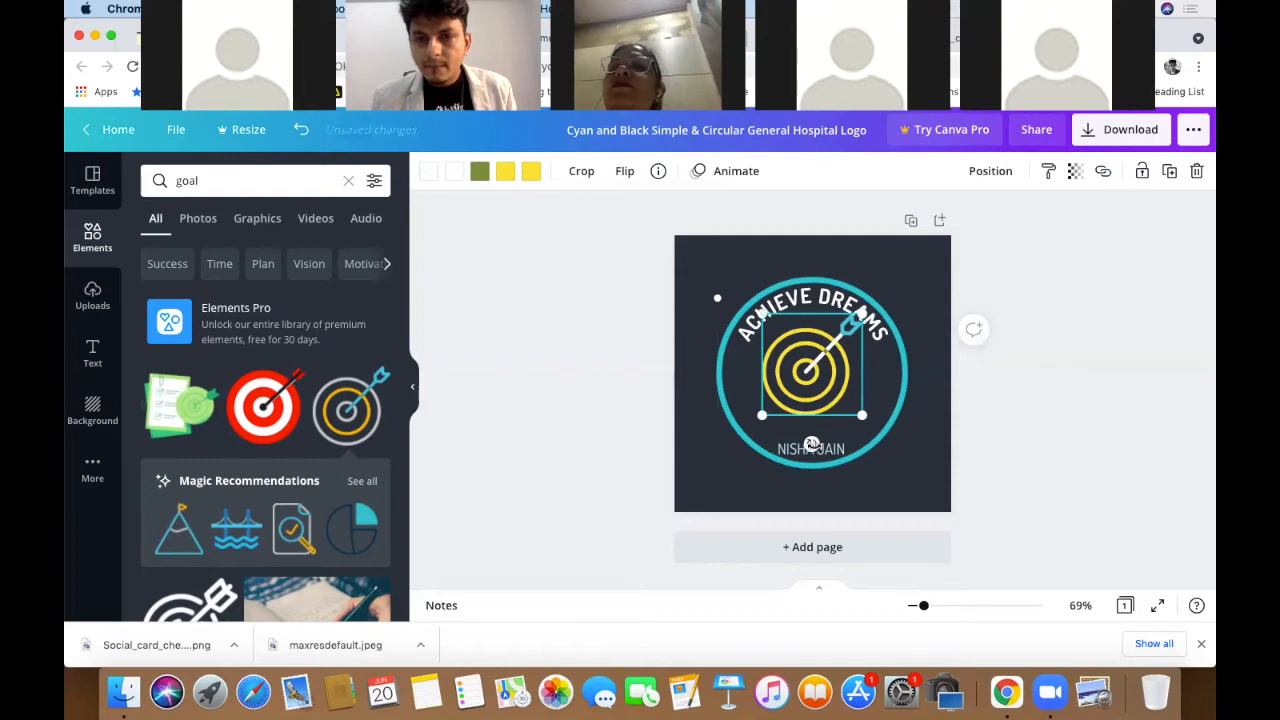
left_click_drag(811, 444, 752, 428)
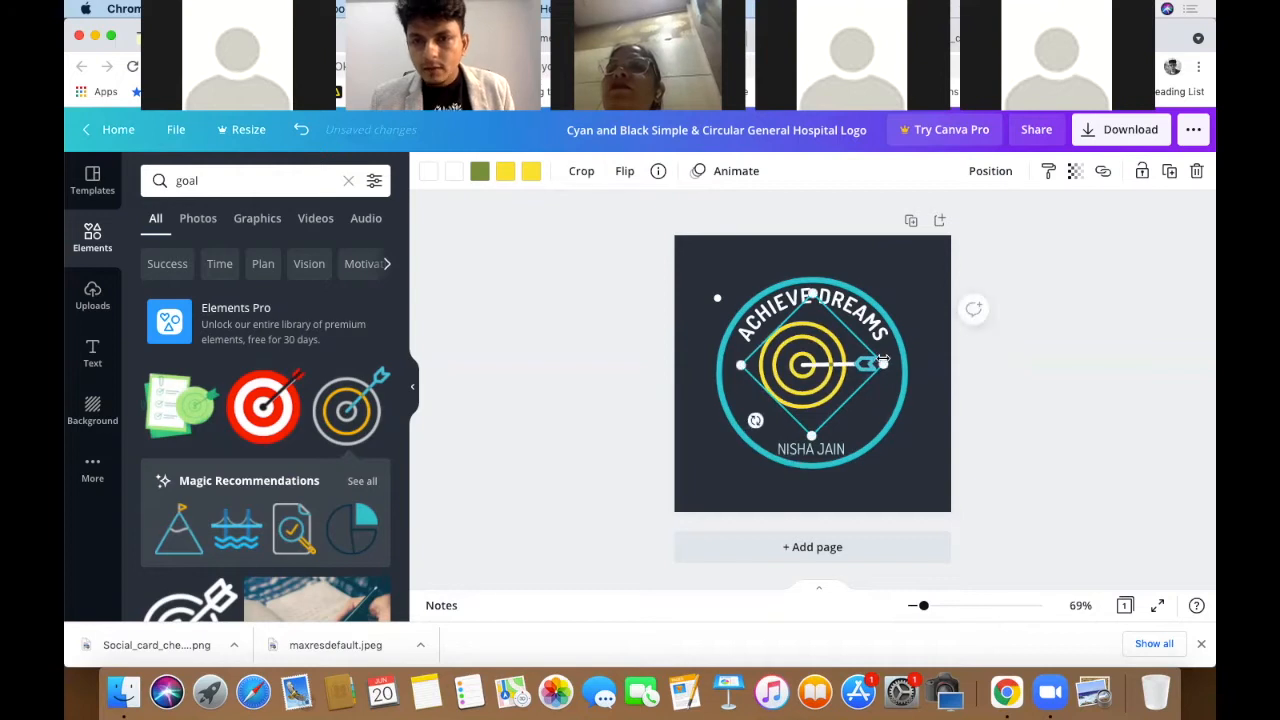
left_click_drag(897, 358, 948, 364)
mouse_move(830, 376)
left_mouse_down()
mouse_move(806, 385)
mouse_move(831, 388)
left_mouse_up()
left_click(1060, 362)
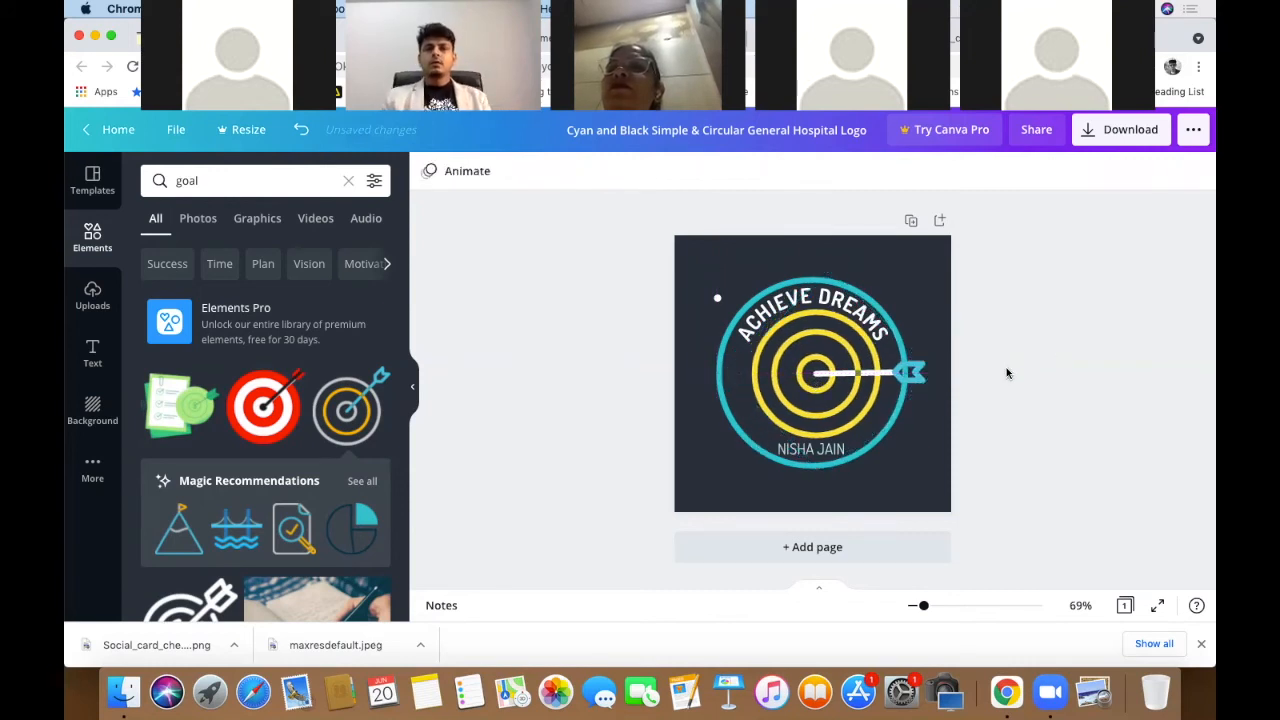
left_click_drag(1038, 443, 714, 296)
- Centre-align all the selected ACHIEVE DREAMS logo elements
left_click(1088, 170)
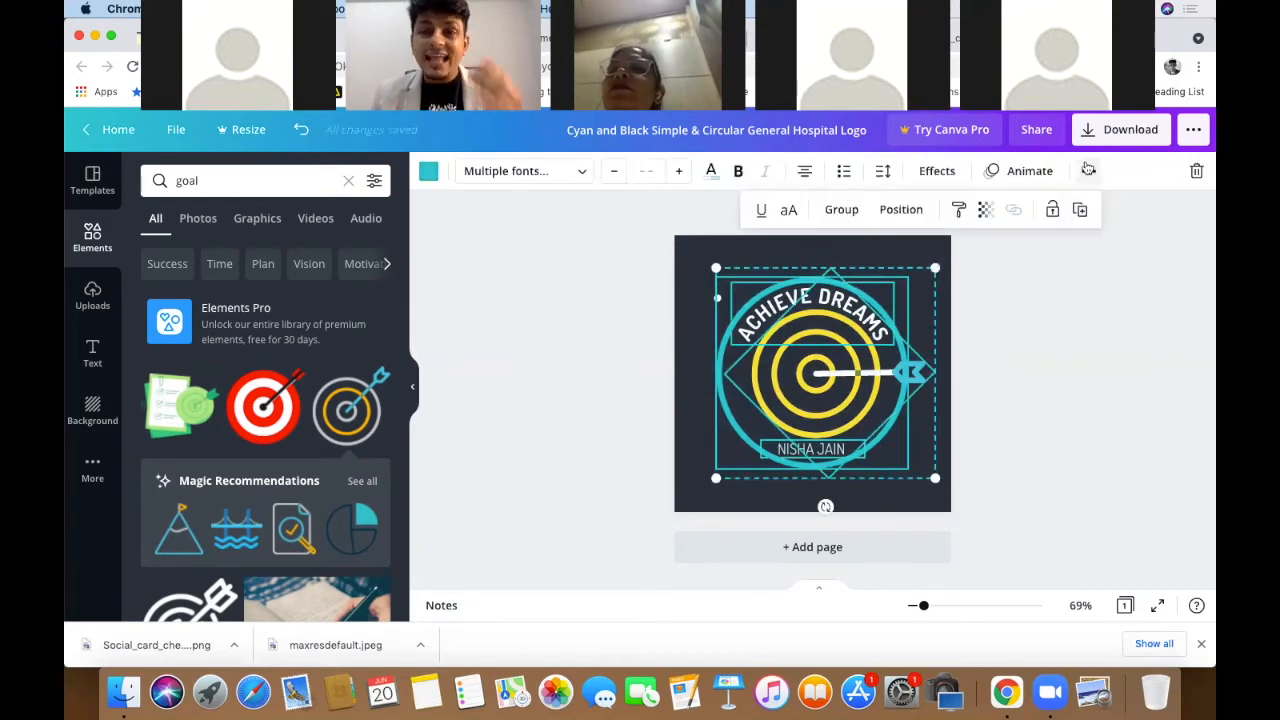
left_click(900, 210)
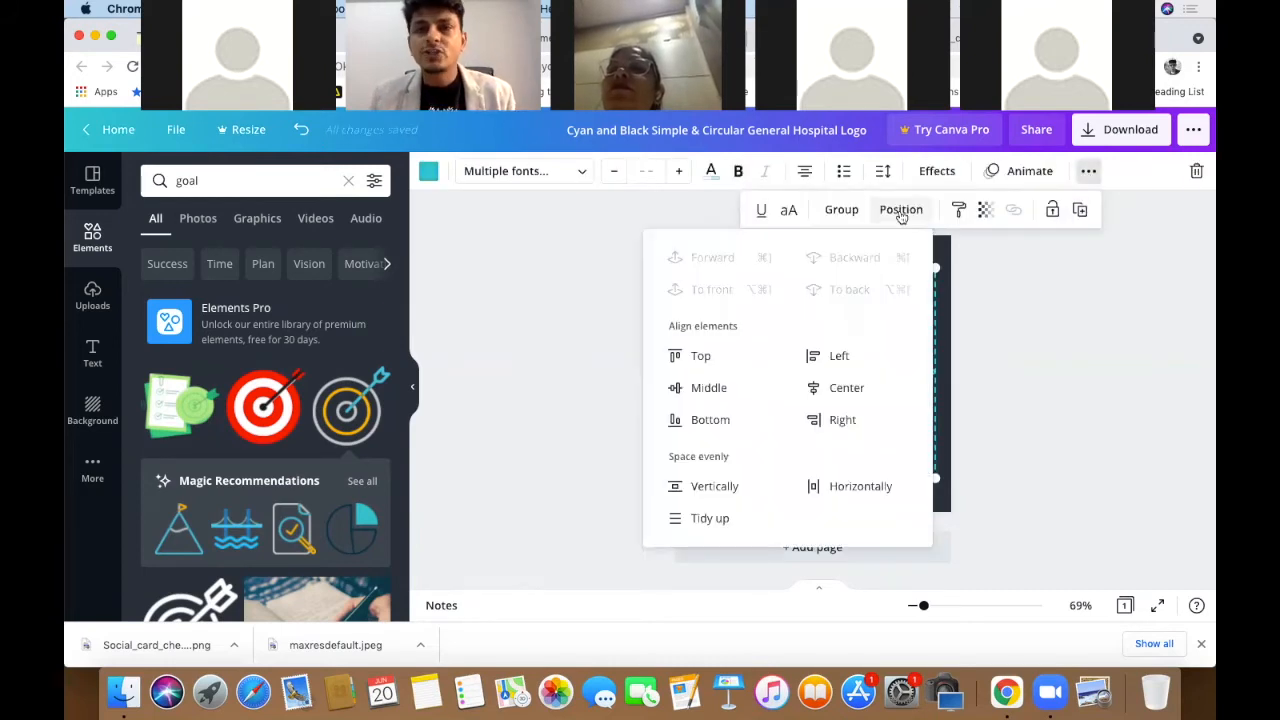
left_click(849, 387)
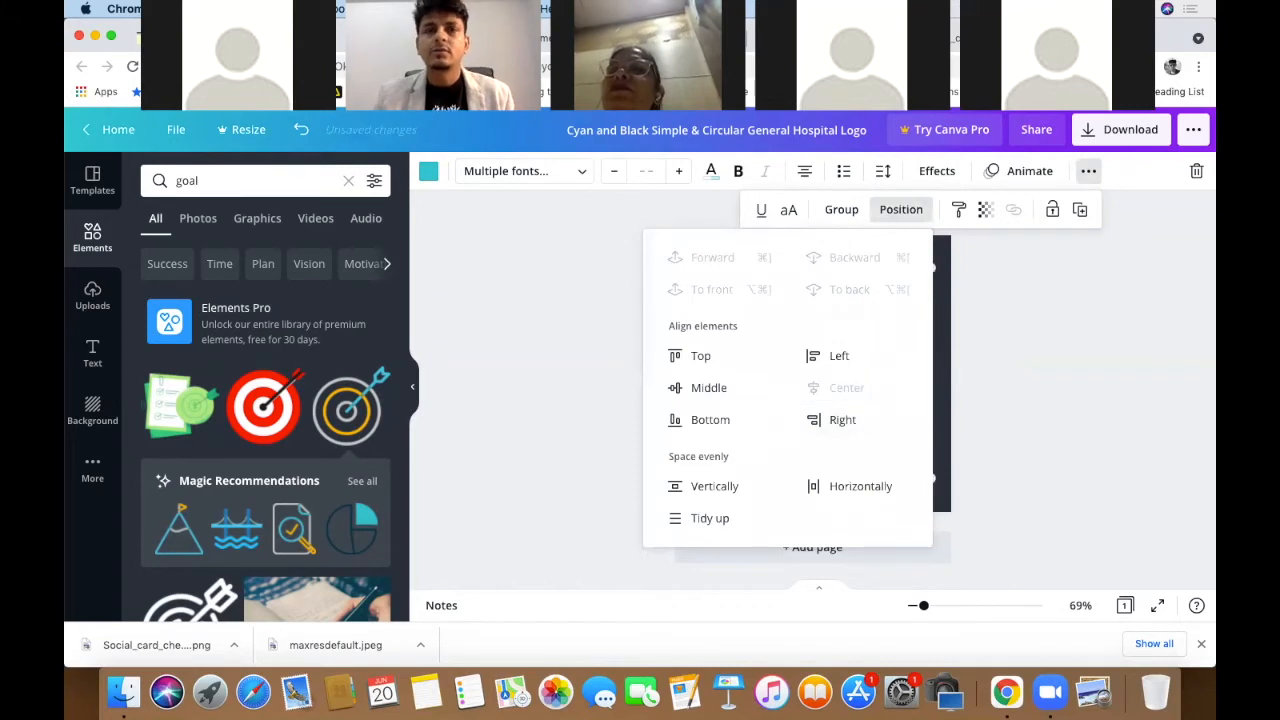
left_click(1088, 392)
left_click(1088, 392)
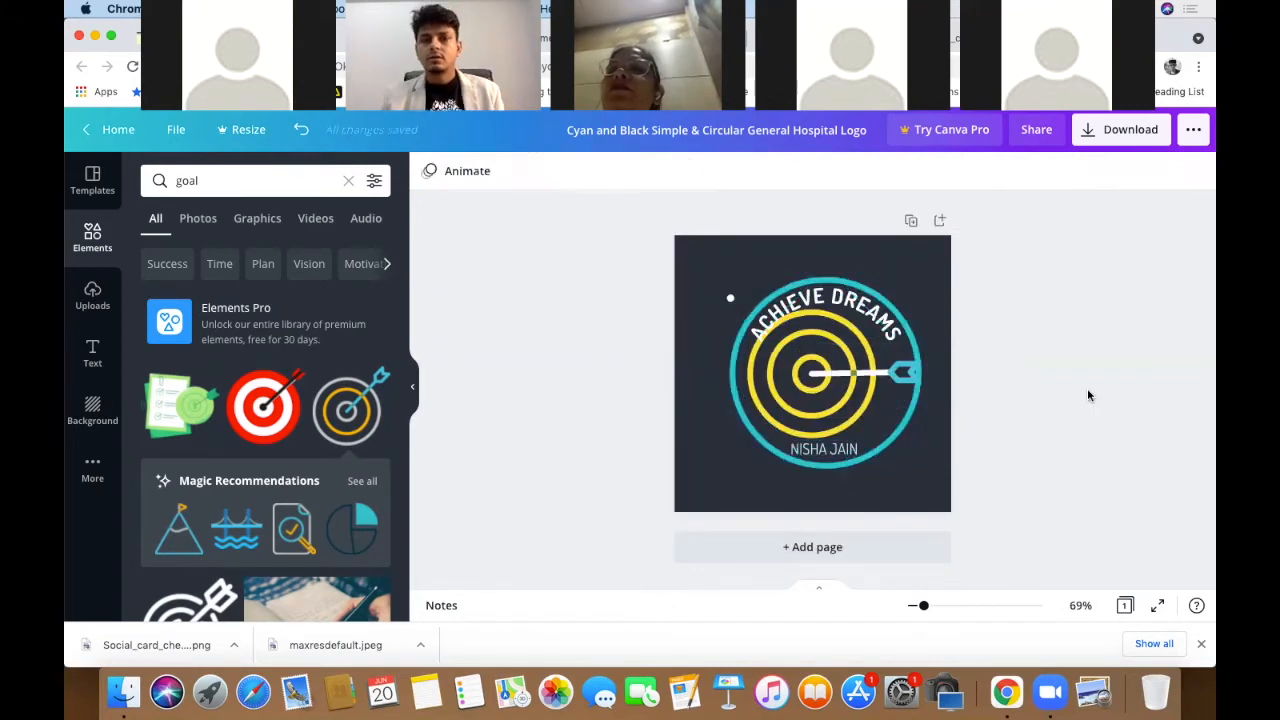
- Nudge the whole logo slightly right, then left, to settle it on the page
left_click_drag(824, 373, 840, 370)
left_click(1038, 382)
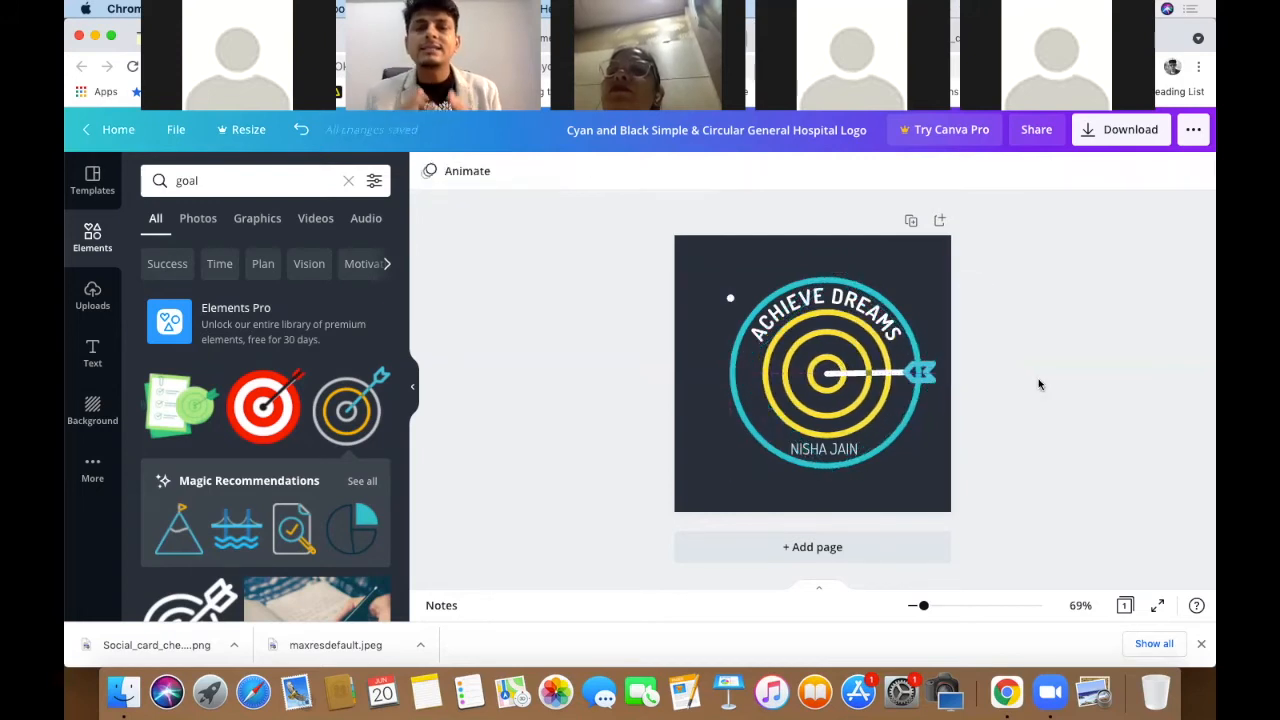
left_click_drag(1020, 506, 806, 306)
left_click_drag(830, 355, 818, 350)
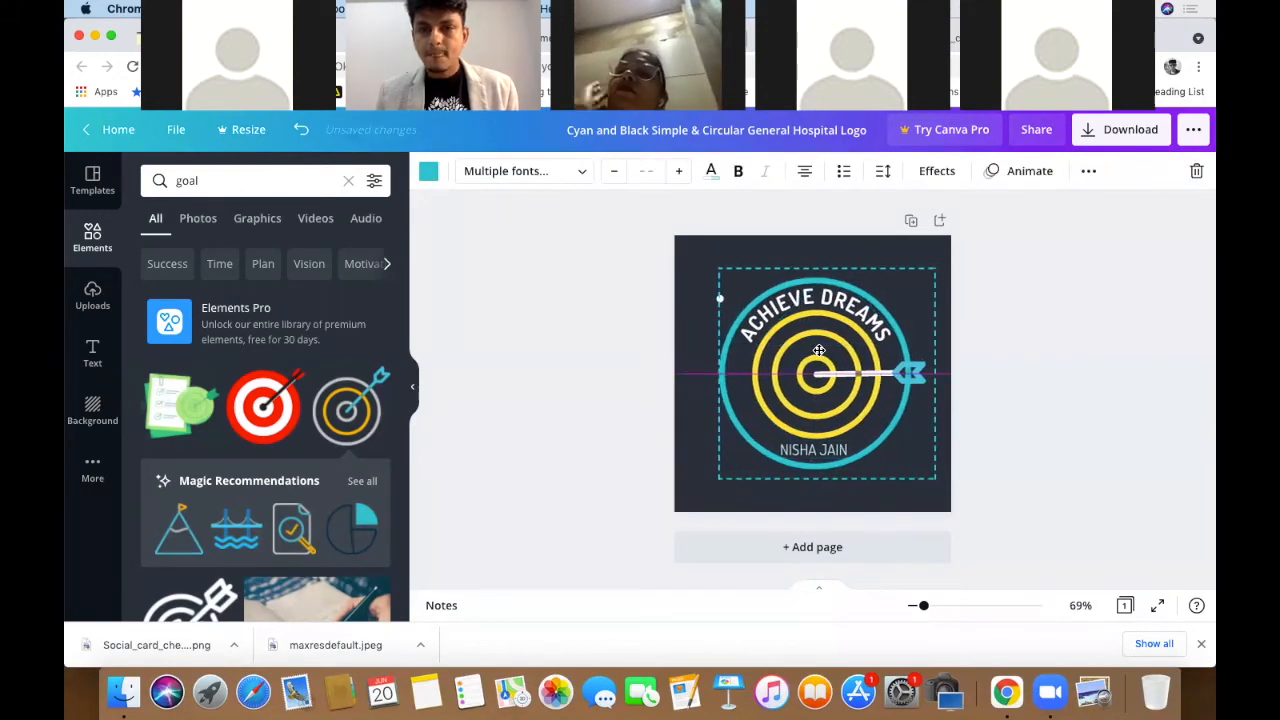
left_click(999, 341)
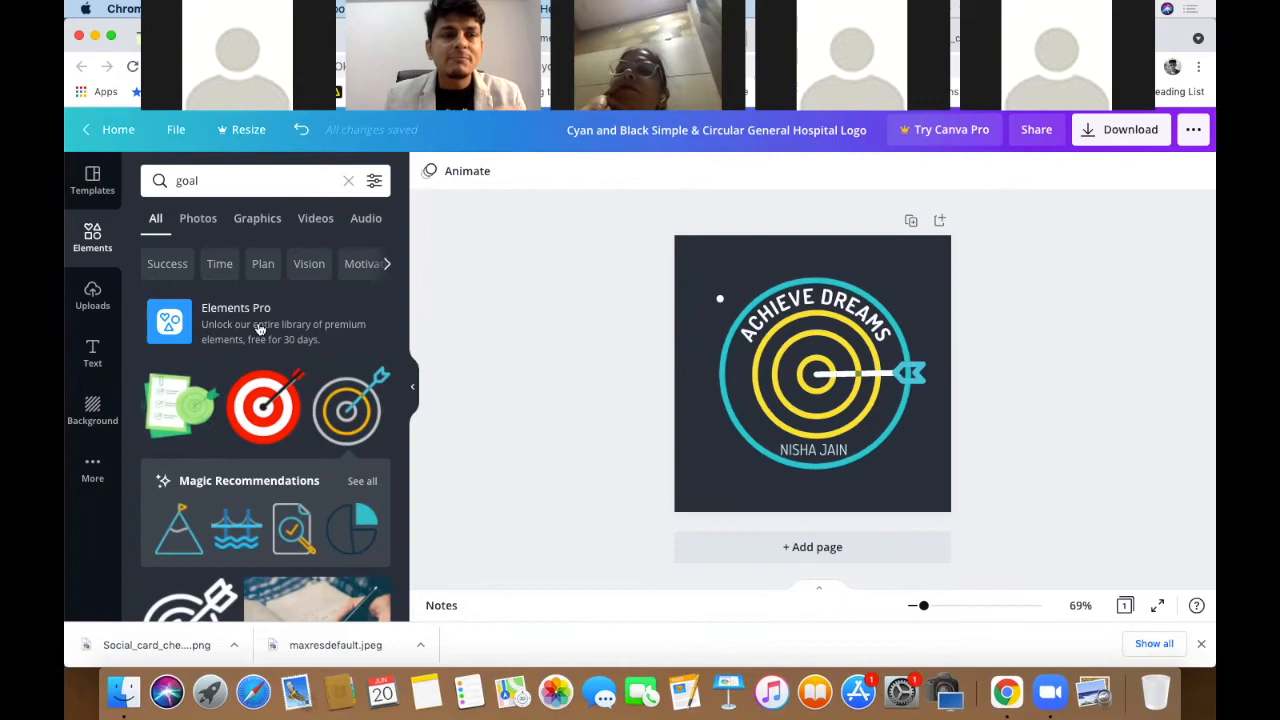
- Search Canva elements for 'n' and browse the letter N graphics
left_click(254, 181)
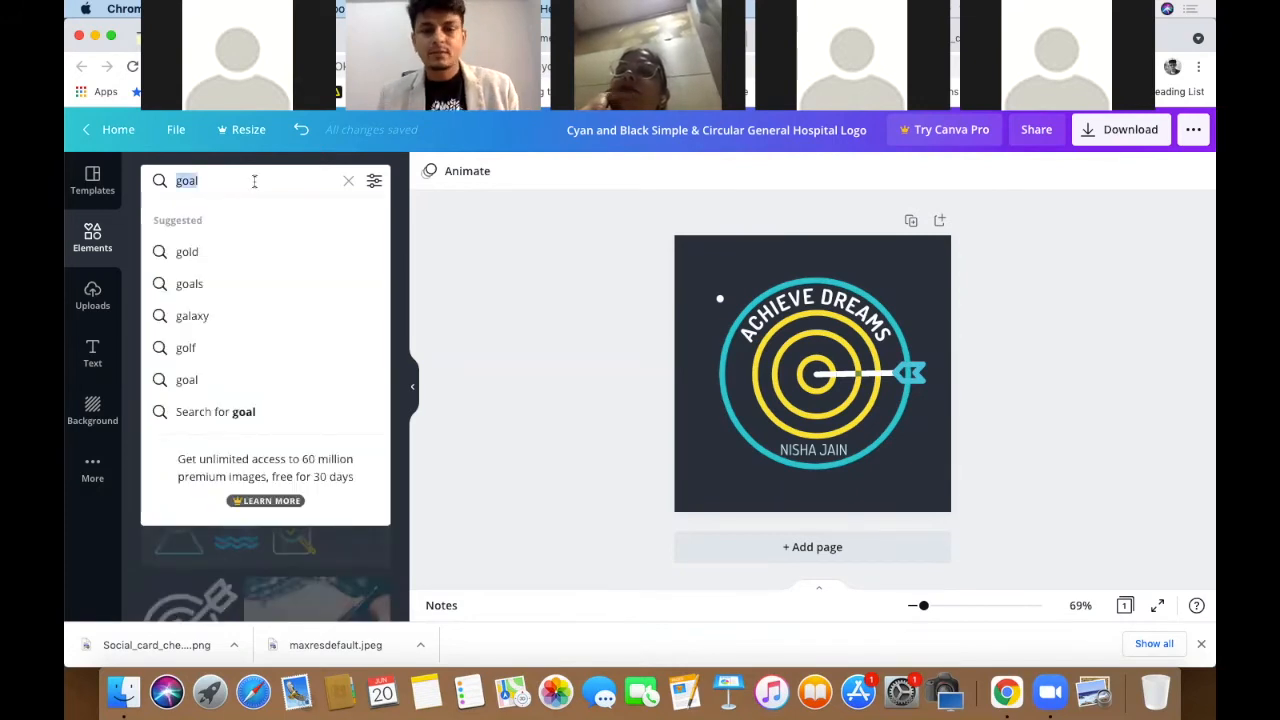
type("n")
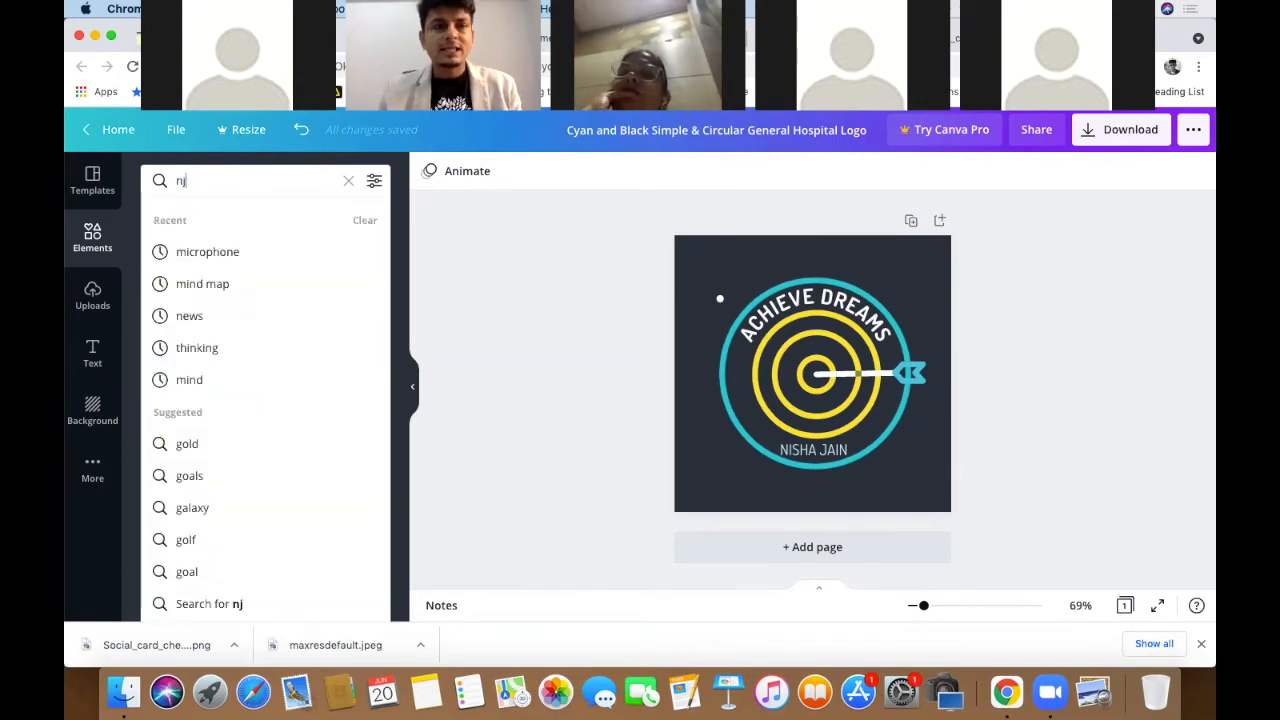
key("Return")
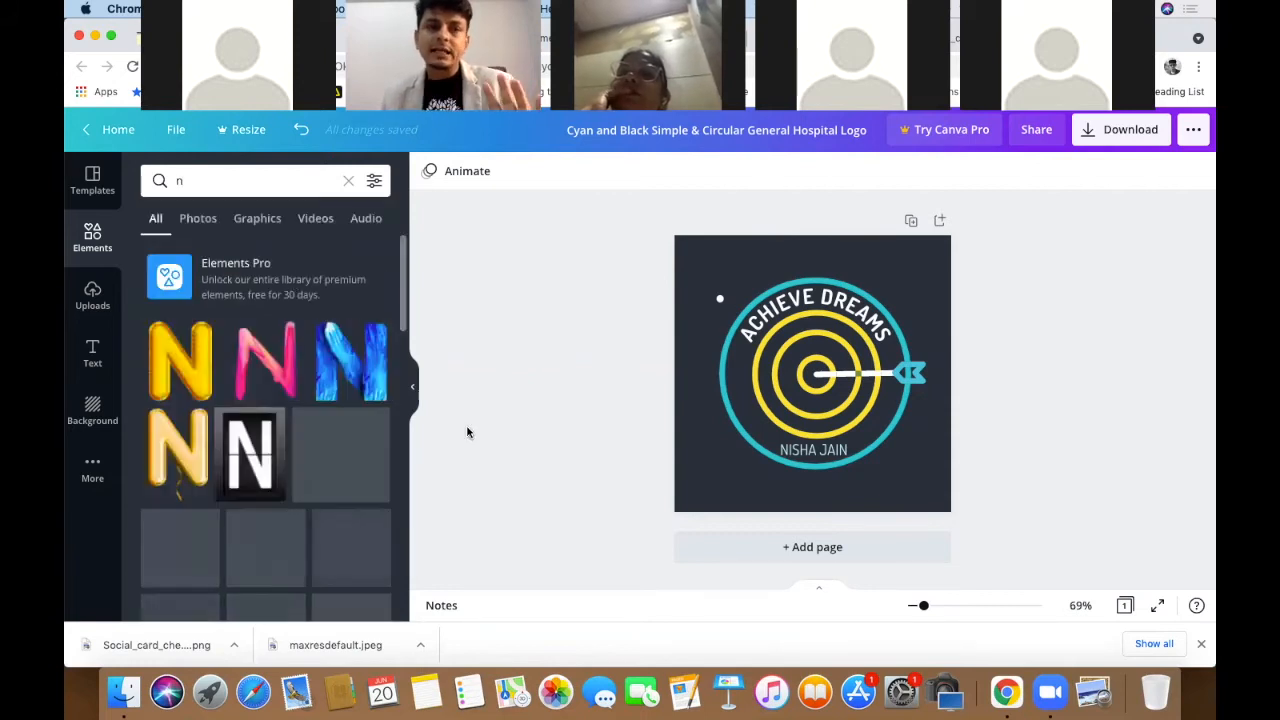
scroll(359, 427, "down", 3)
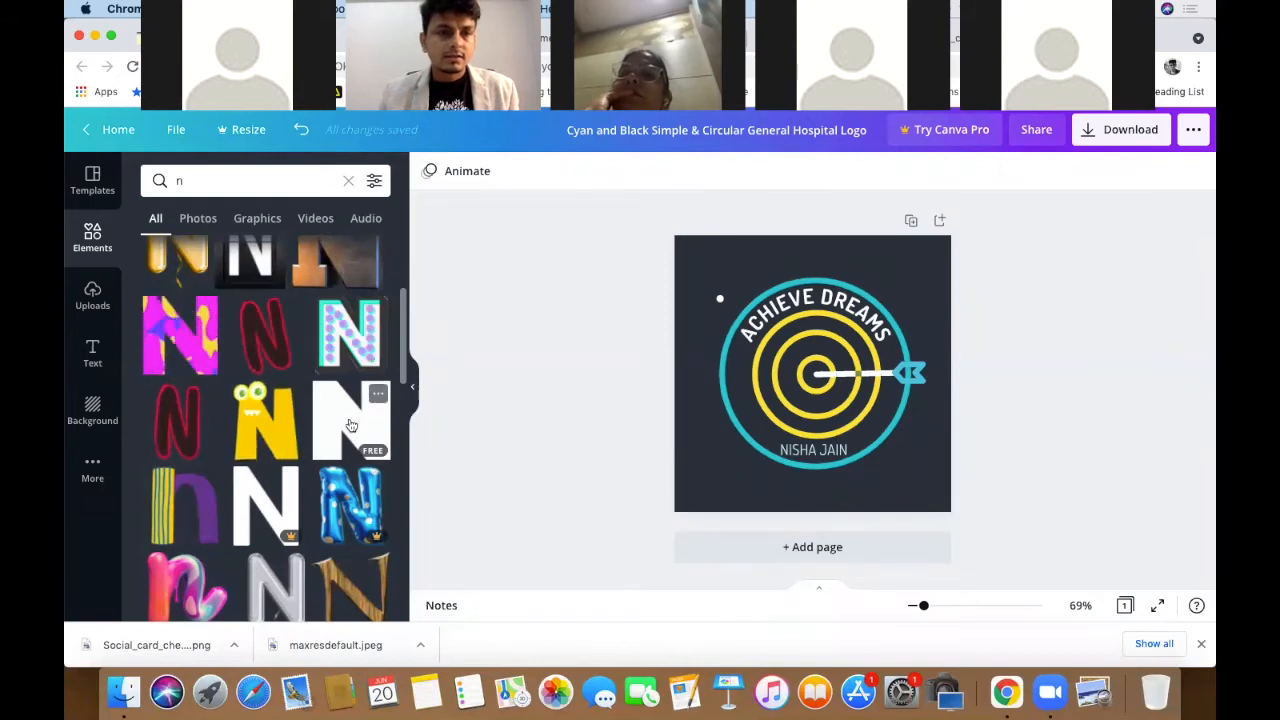
scroll(190, 492, "down", 1)
scroll(190, 492, "down", 2)
scroll(190, 492, "up", 8)
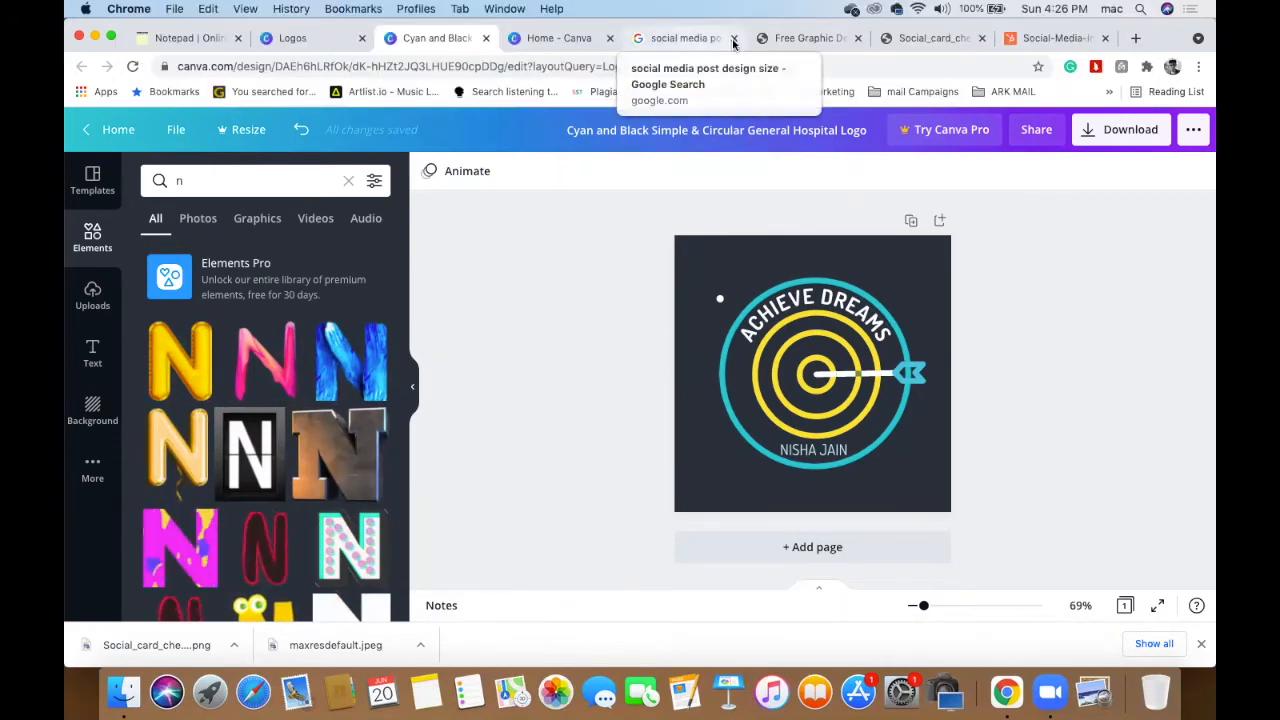
- In a new browser tab, search Google for 'NJ LOGO'
left_click(1135, 38)
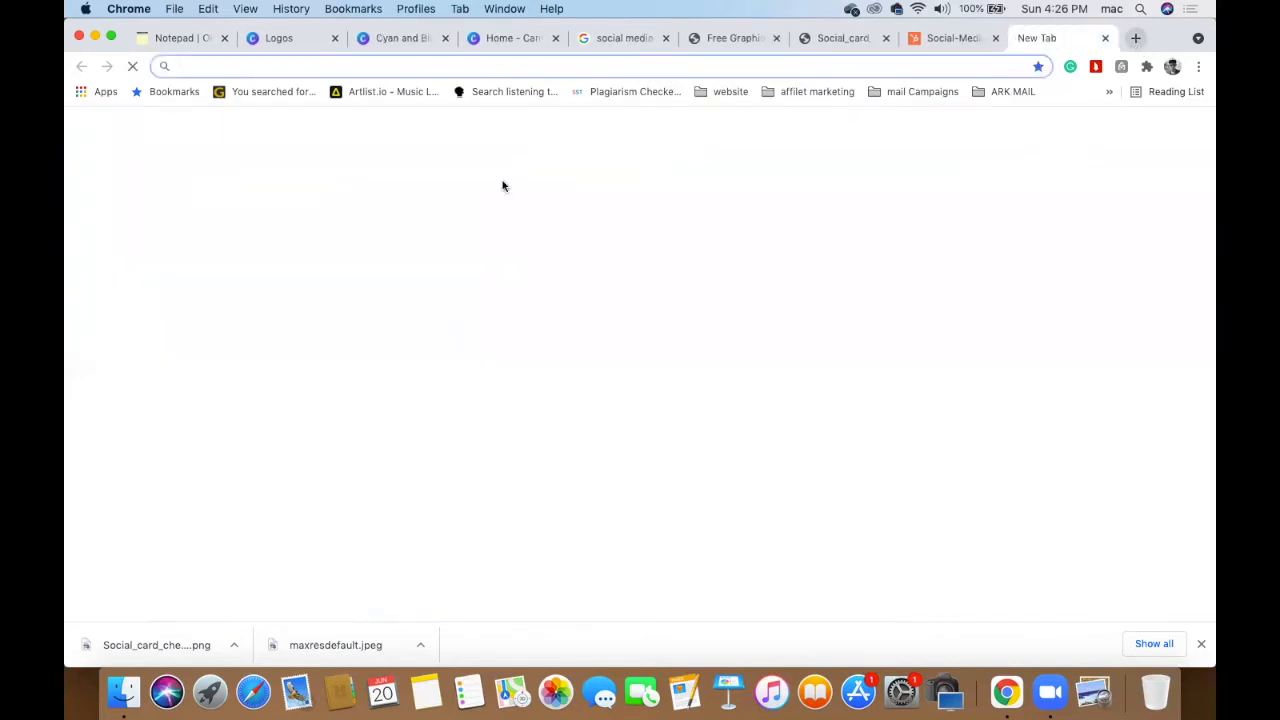
left_click(505, 322)
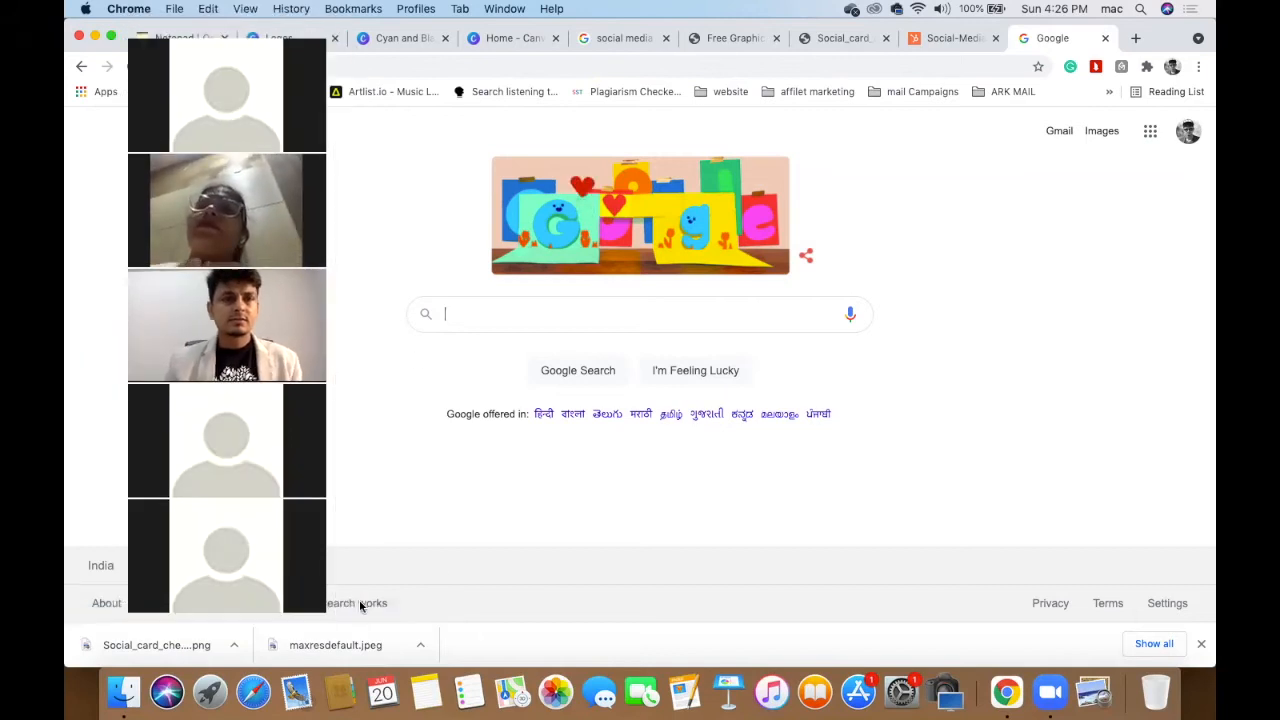
left_click(614, 315)
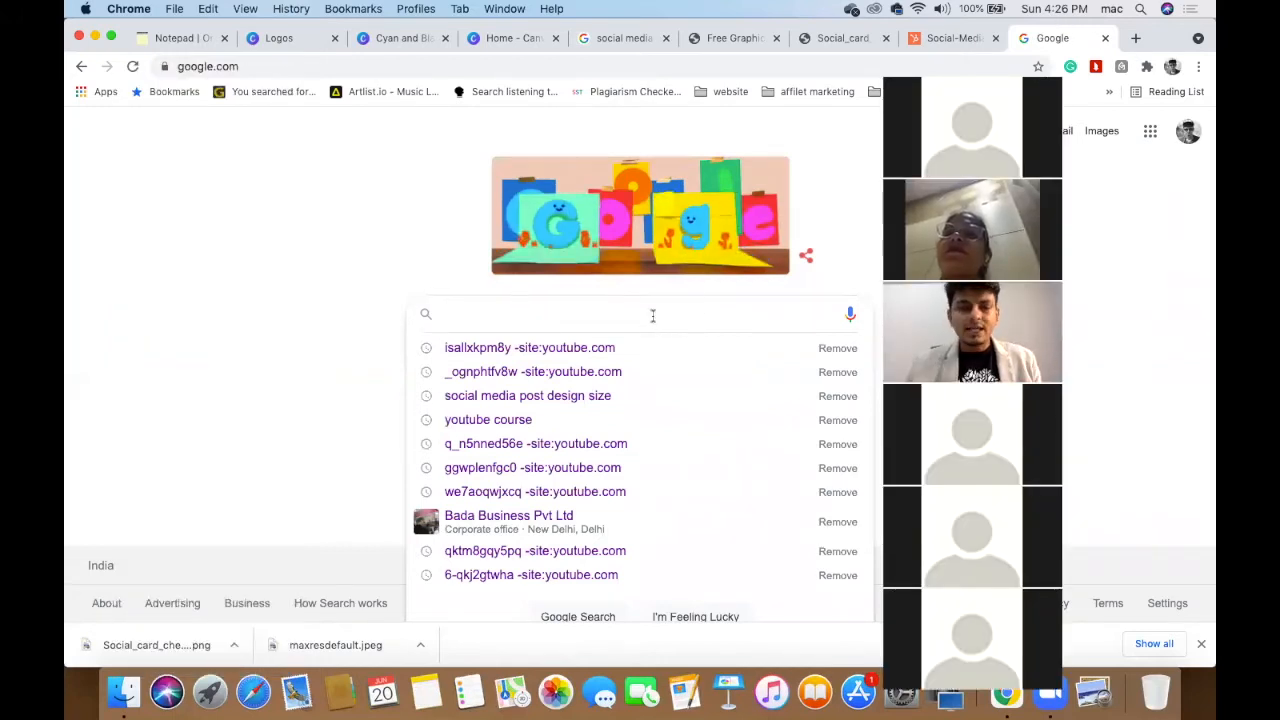
type("J ")
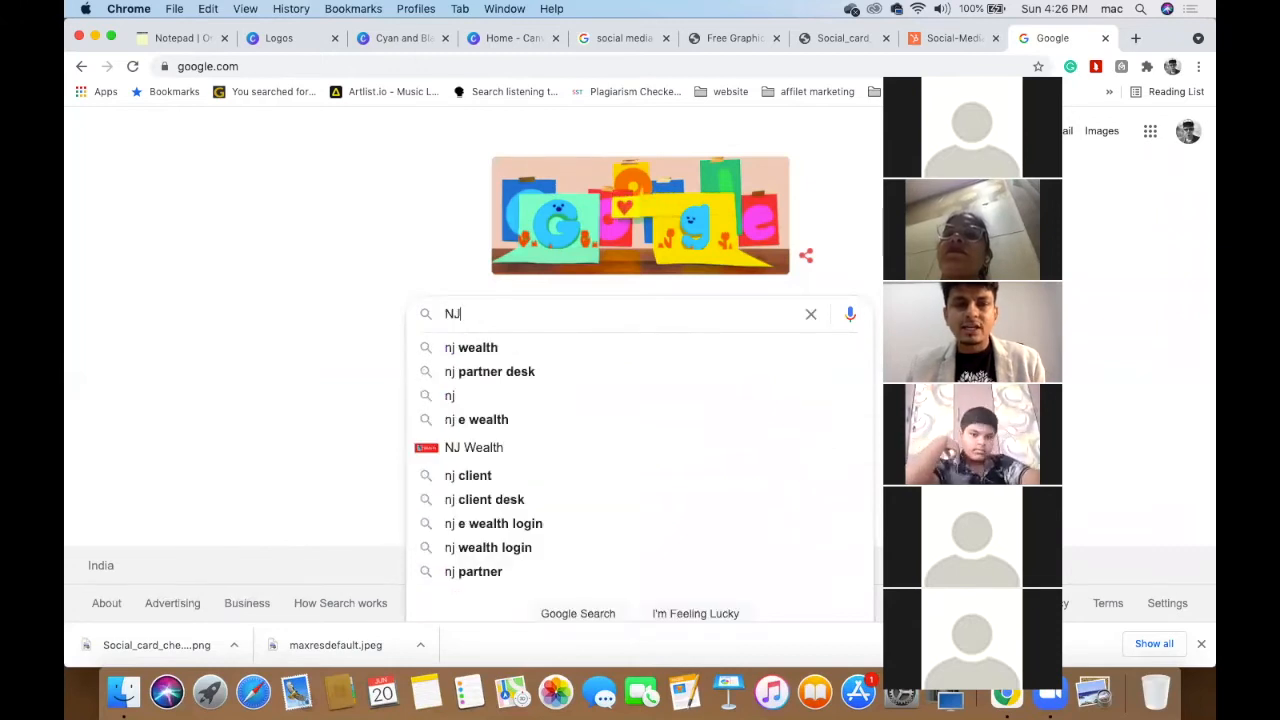
type("LOGO")
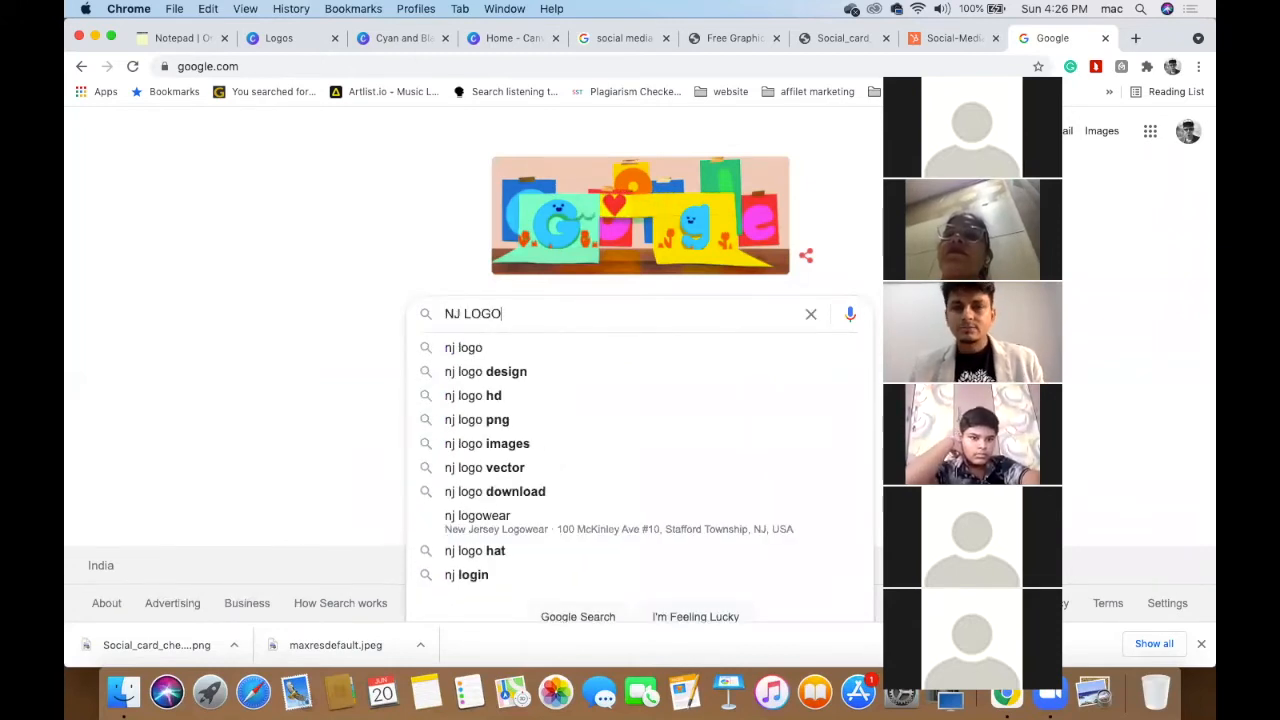
key("Return")
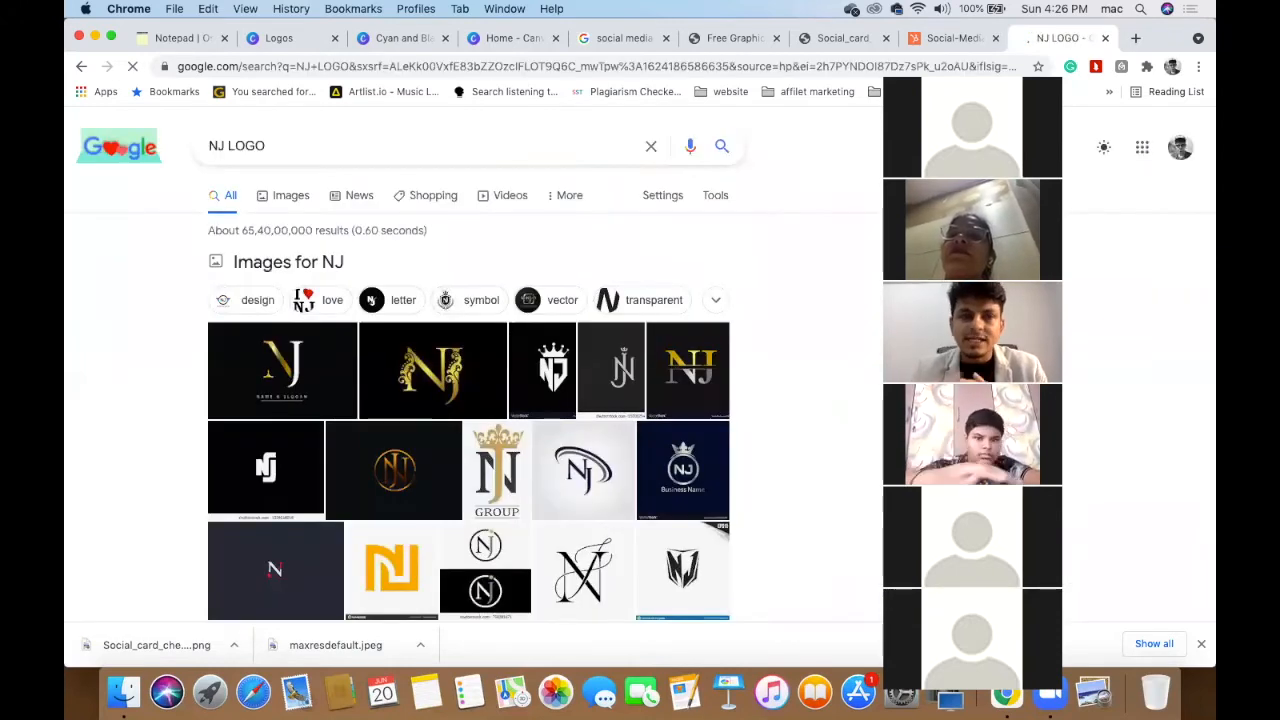
- Switch to Google Images results for NJ LOGO and scroll the grid
left_click(285, 198)
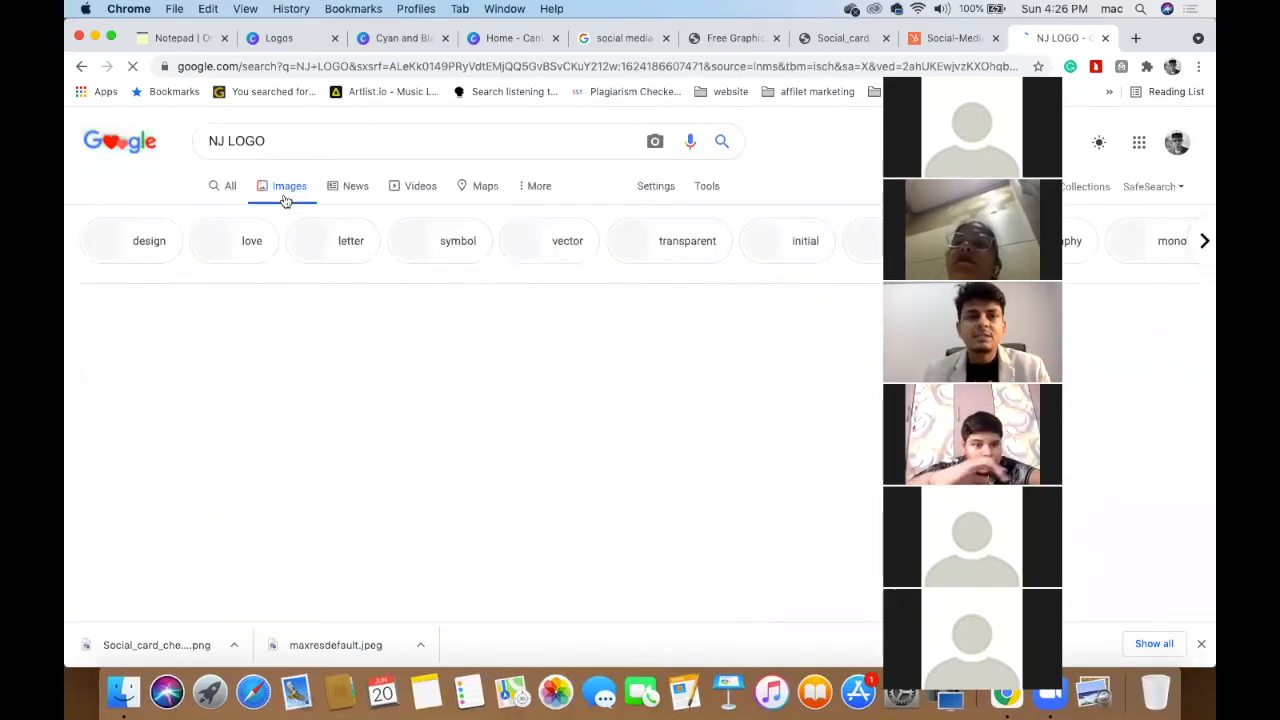
scroll(427, 514, "down", 10)
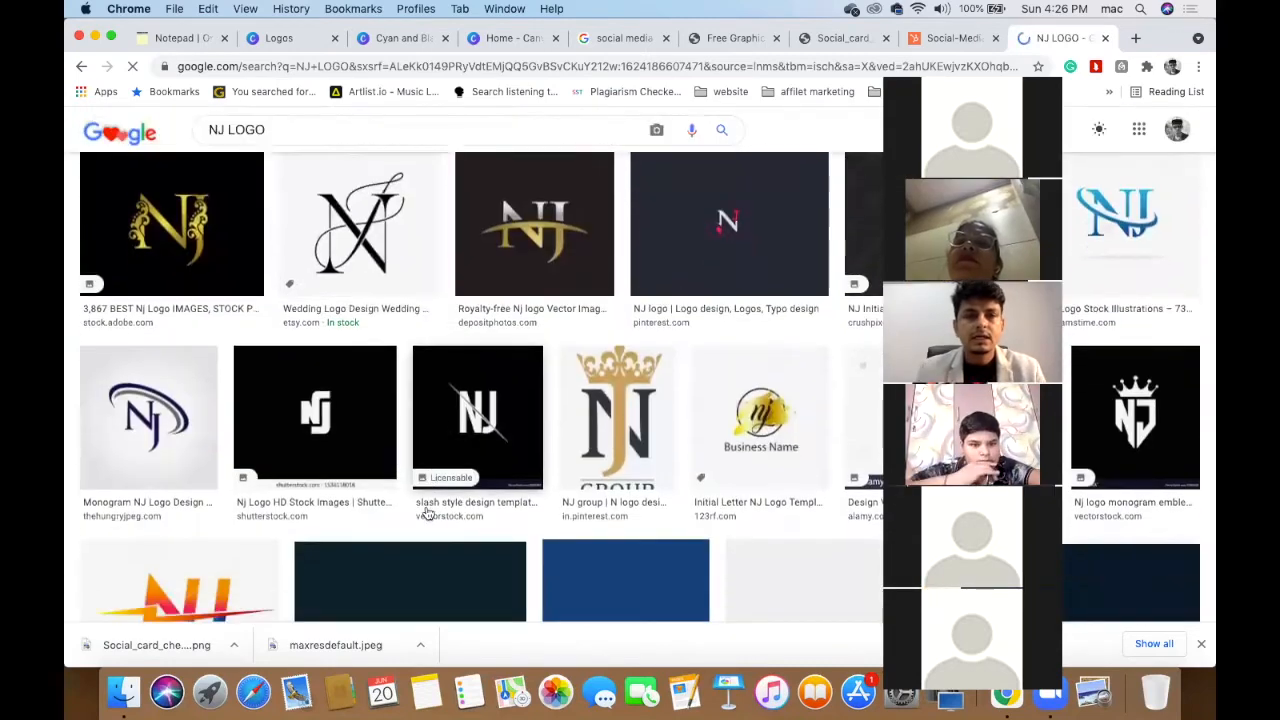
scroll(427, 514, "down", 5)
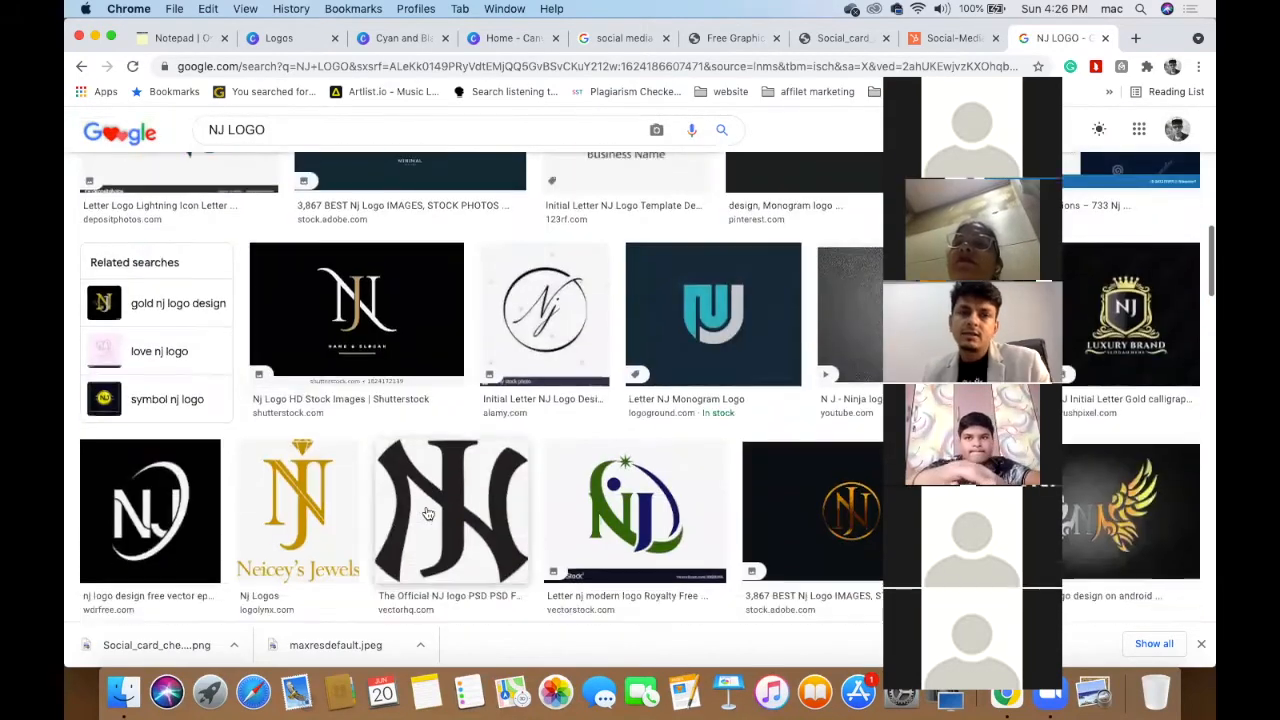
scroll(400, 400, "up", 4)
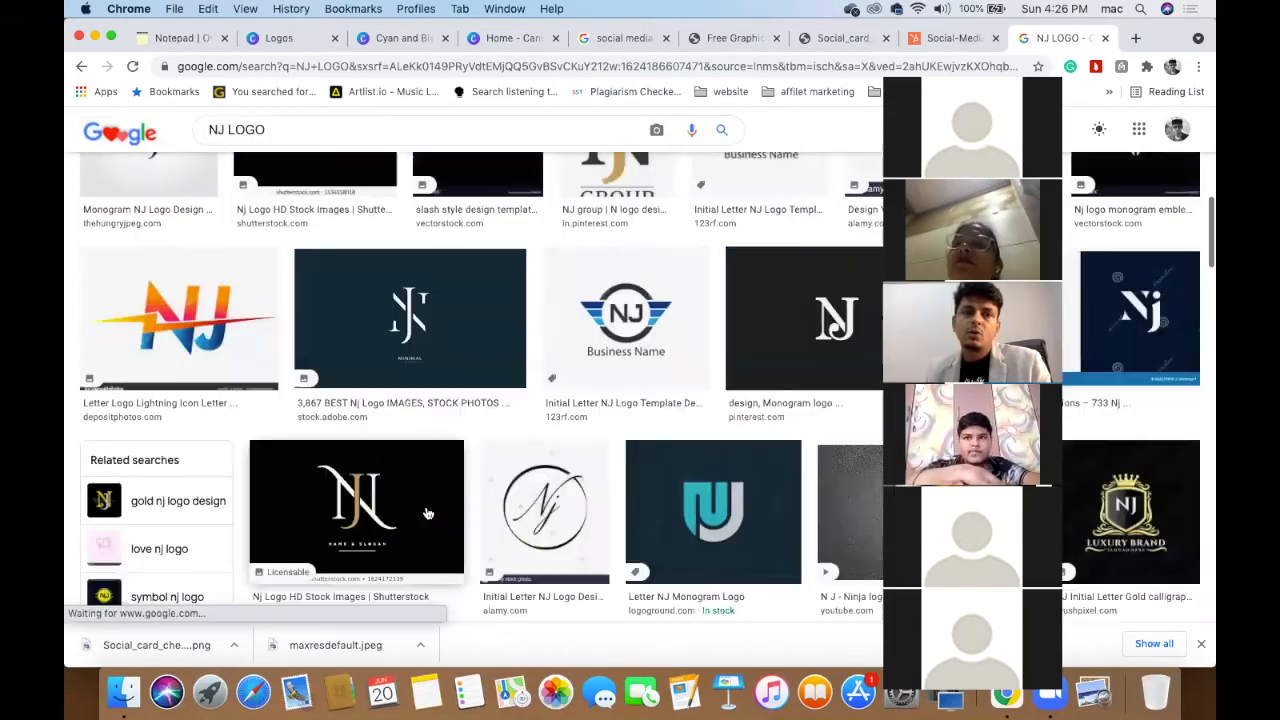
- Preview an NJ logo and scroll through more NJ logo designs
left_click(414, 327)
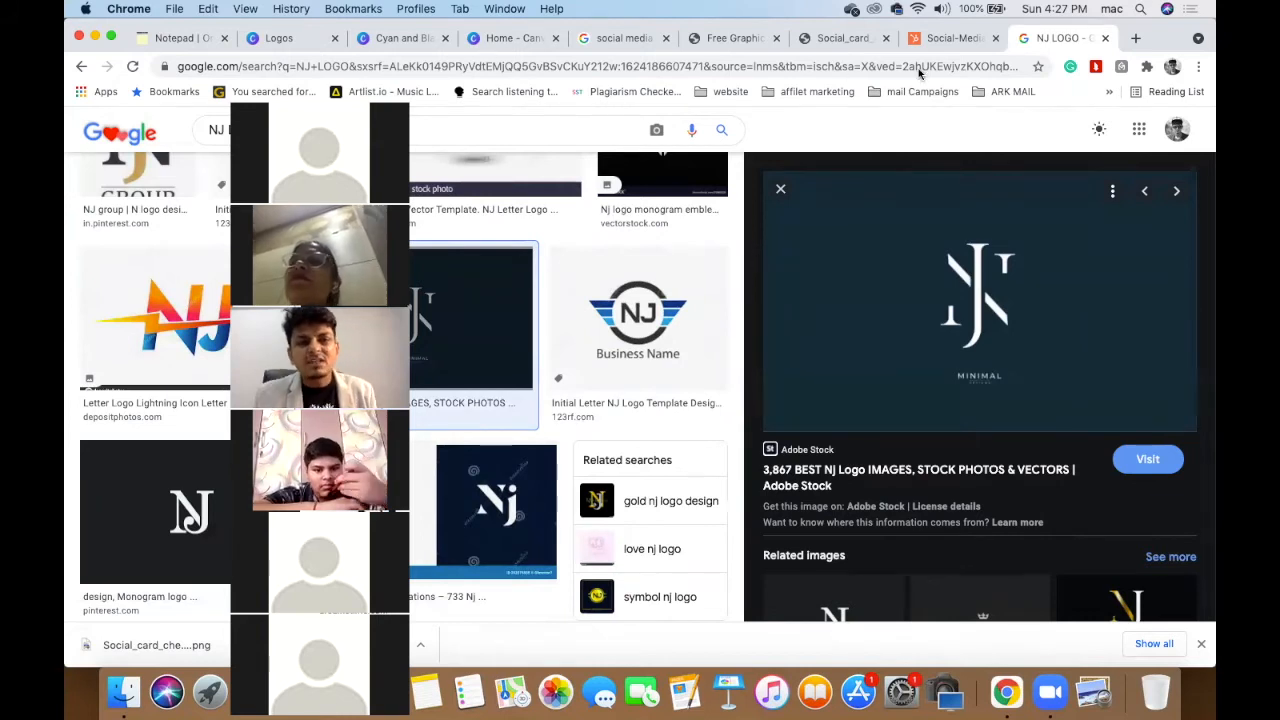
scroll(281, 467, "down", 5)
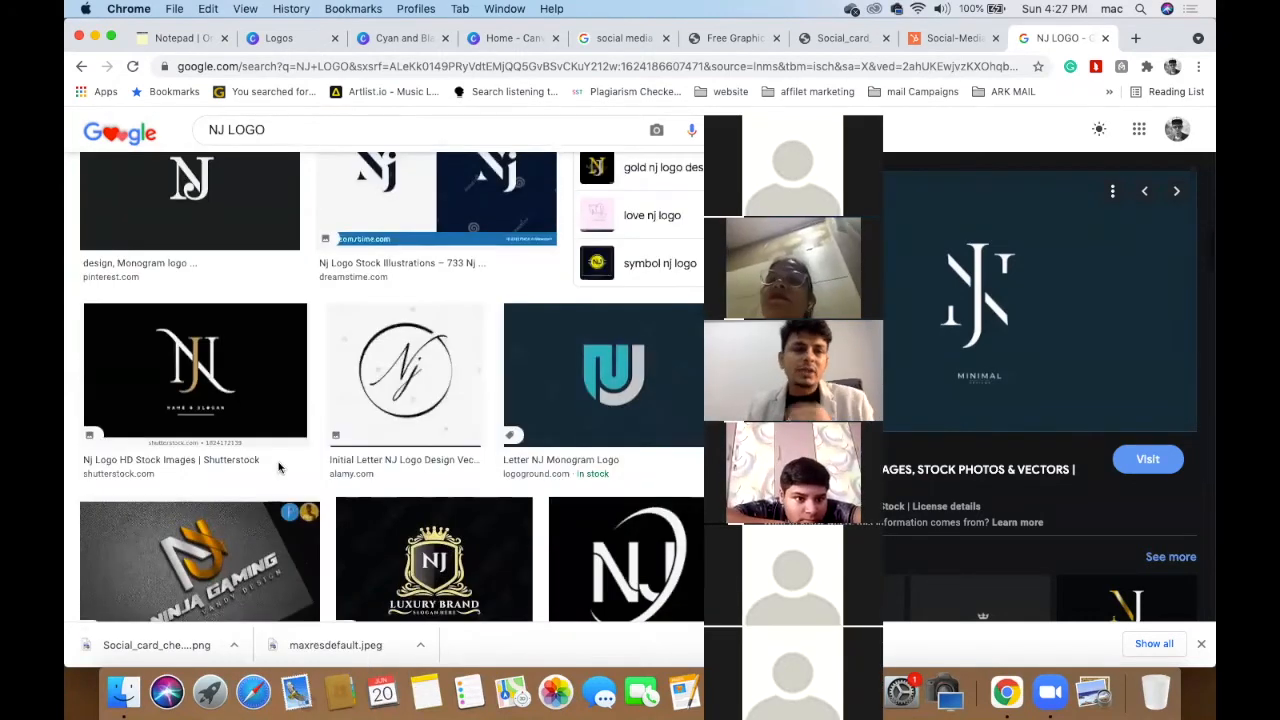
scroll(281, 467, "down", 2)
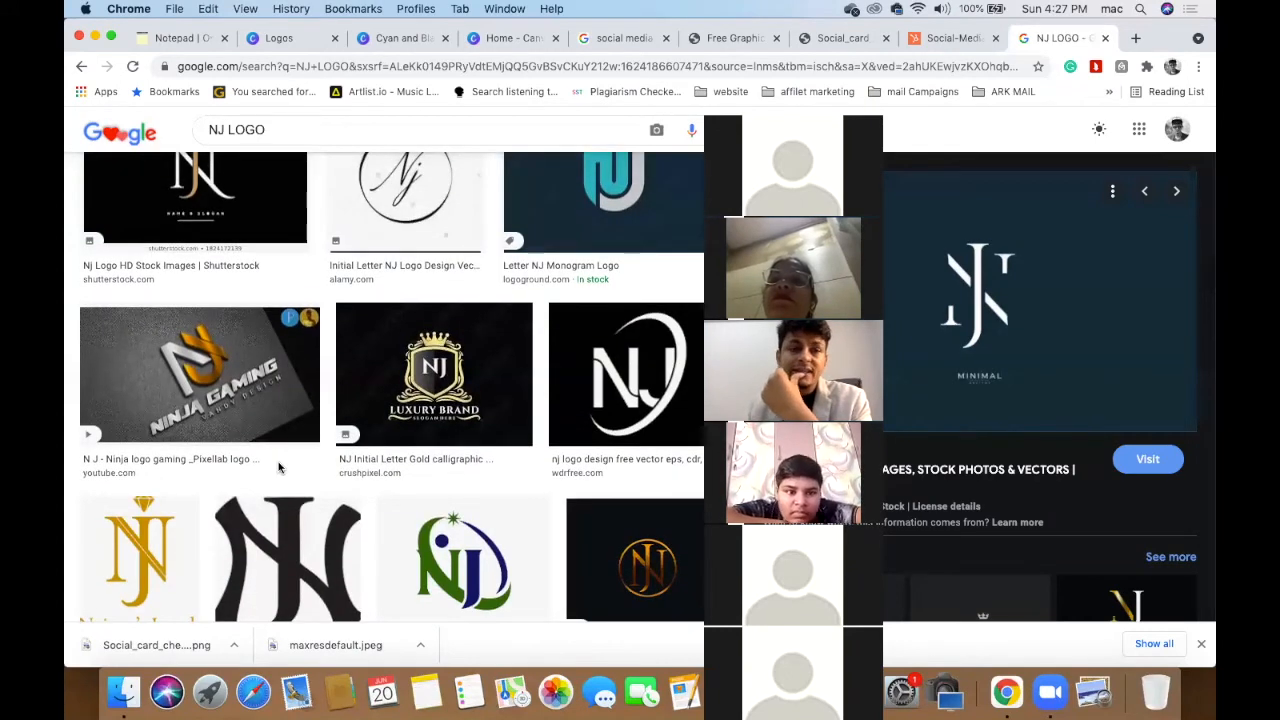
scroll(281, 467, "down", 6)
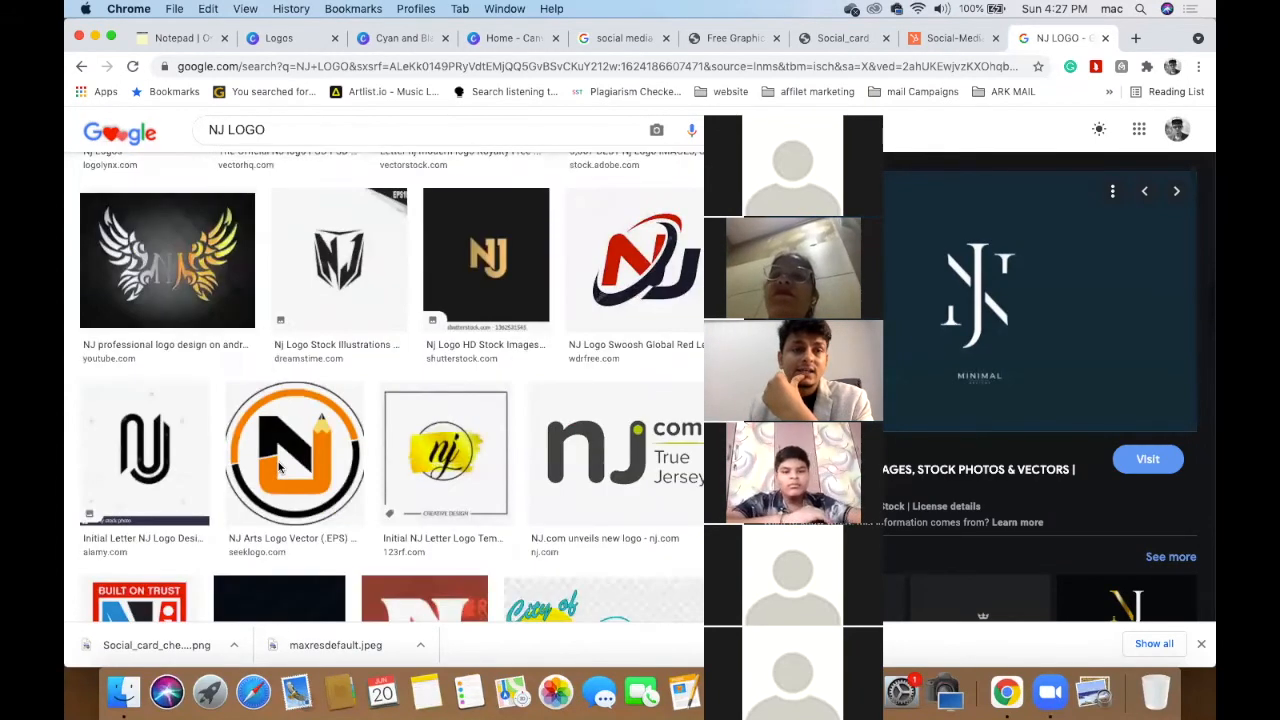
scroll(279, 468, "down", 2)
scroll(351, 364, "up", 4)
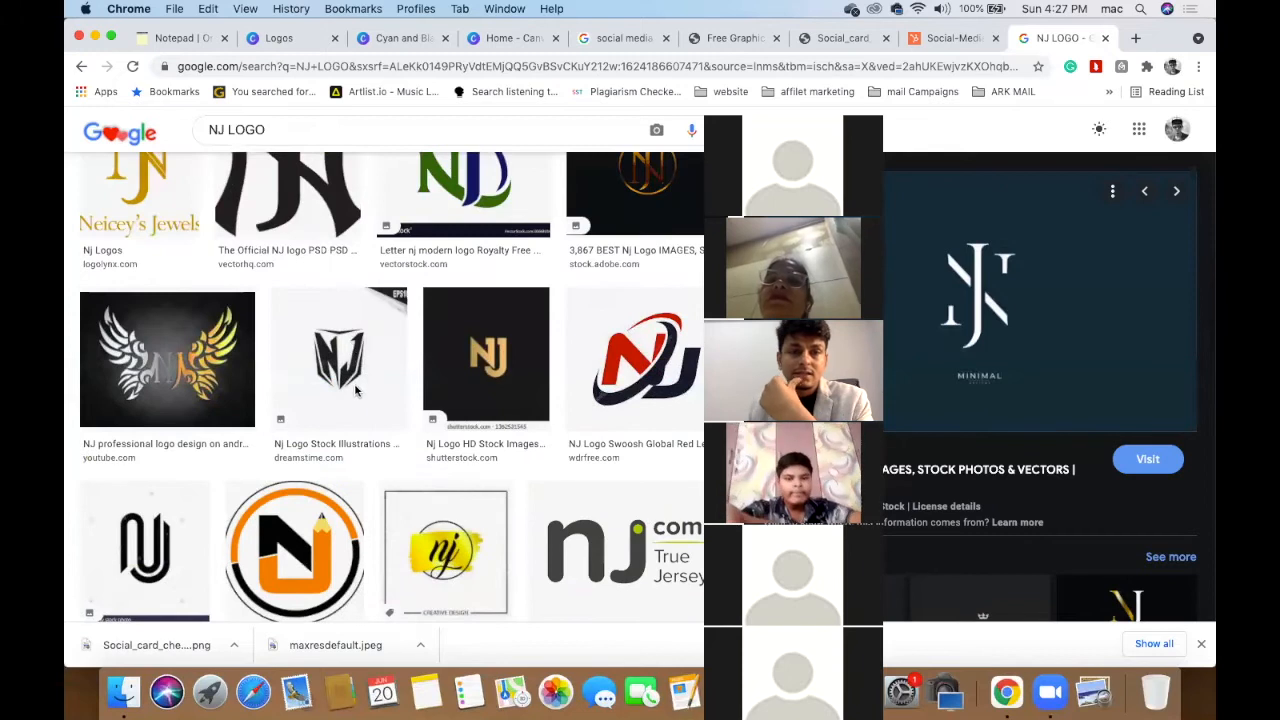
scroll(355, 390, "down", 8)
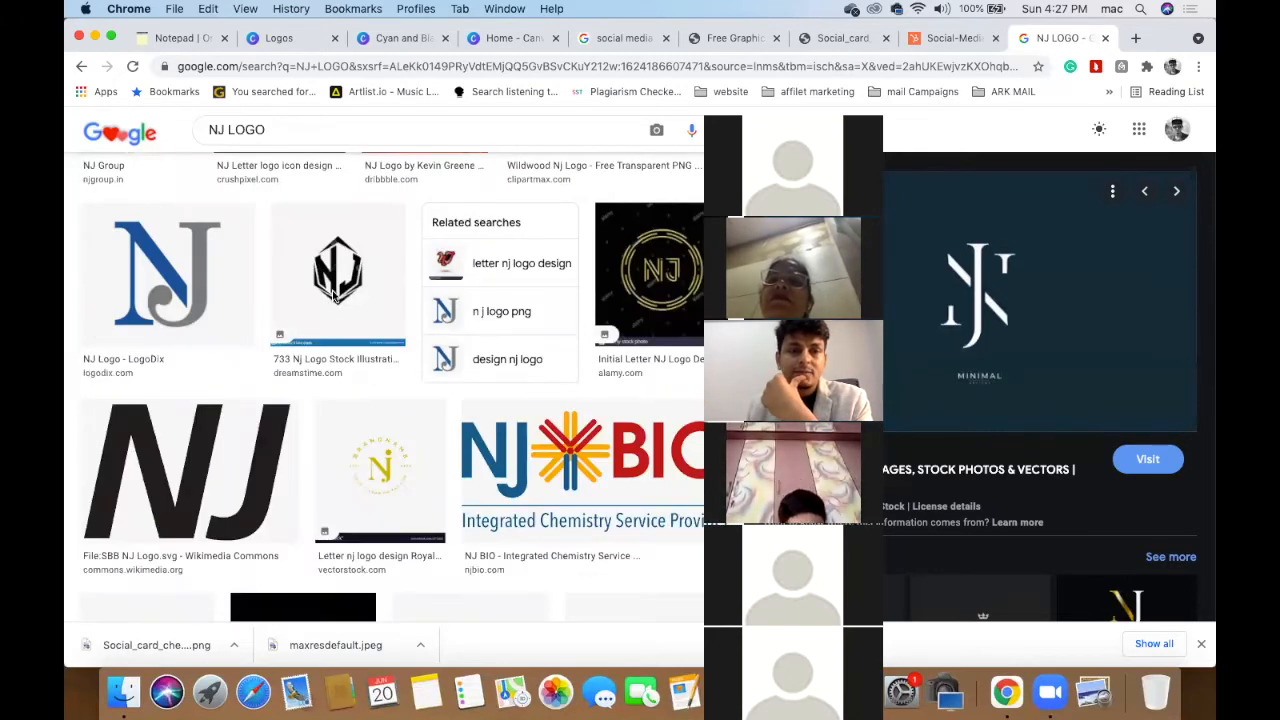
scroll(334, 294, "down", 3)
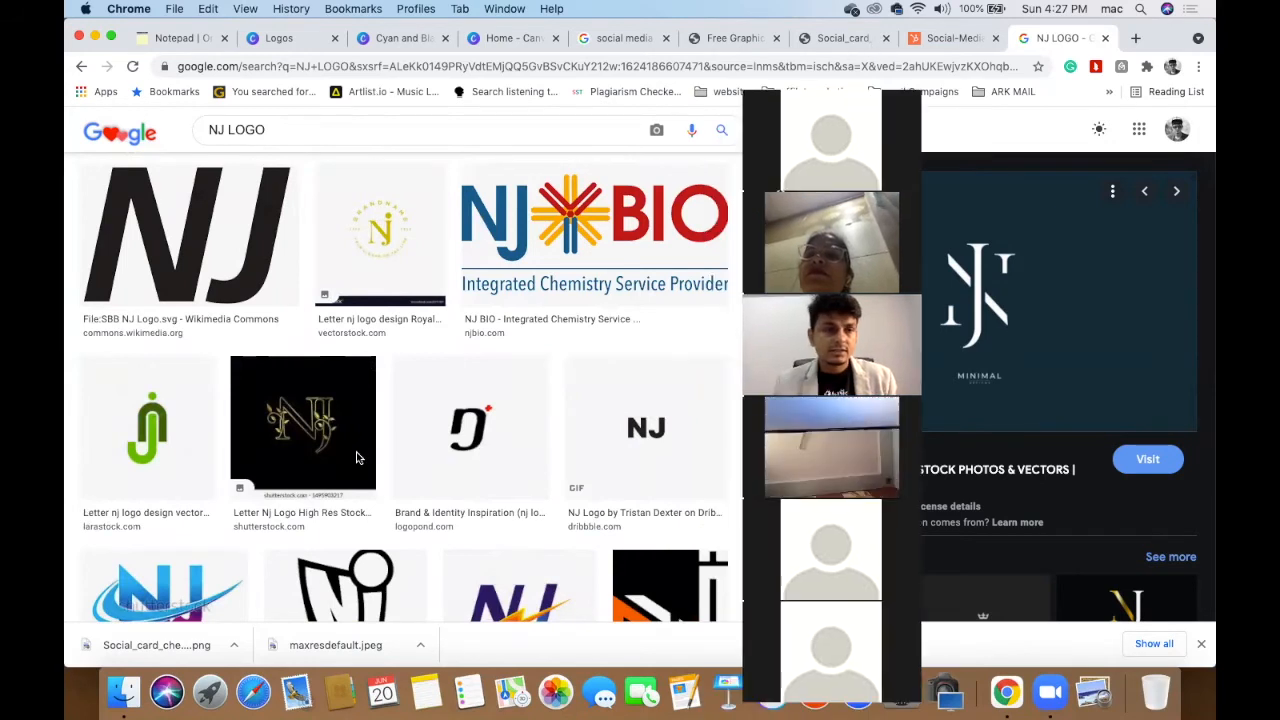
scroll(357, 458, "down", 10)
scroll(357, 458, "up", 15)
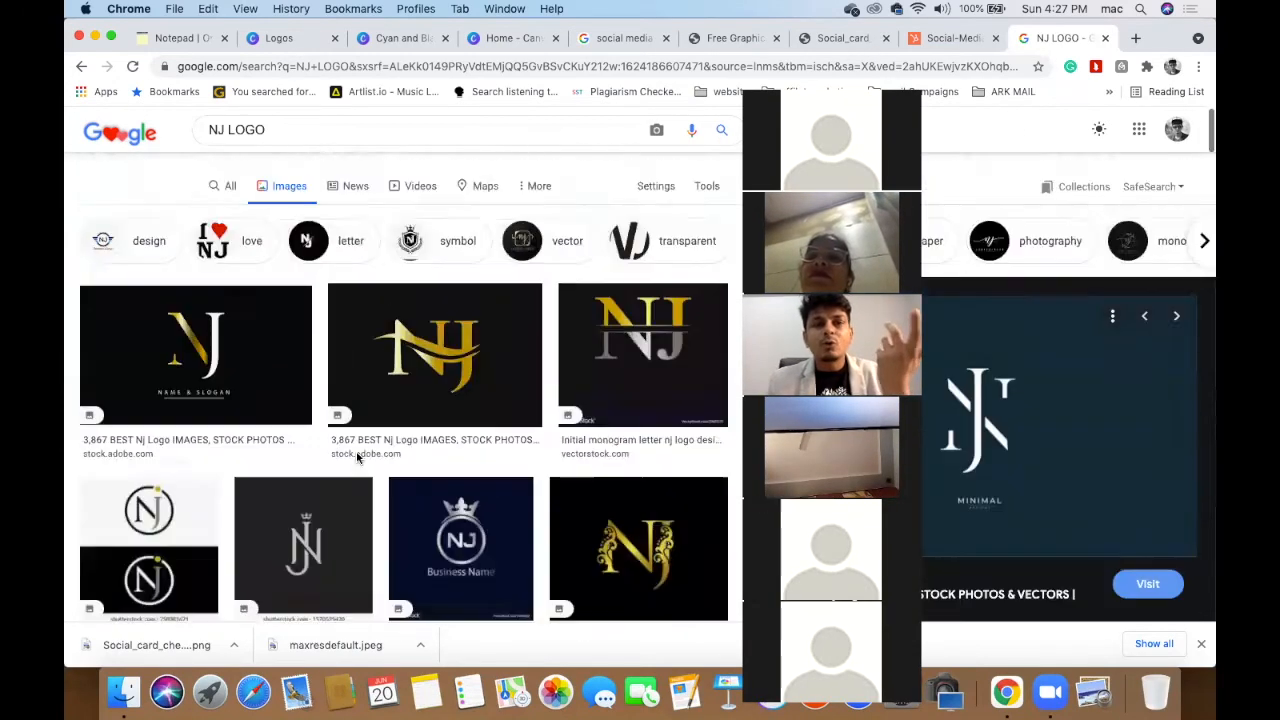
scroll(381, 497, "down", 2)
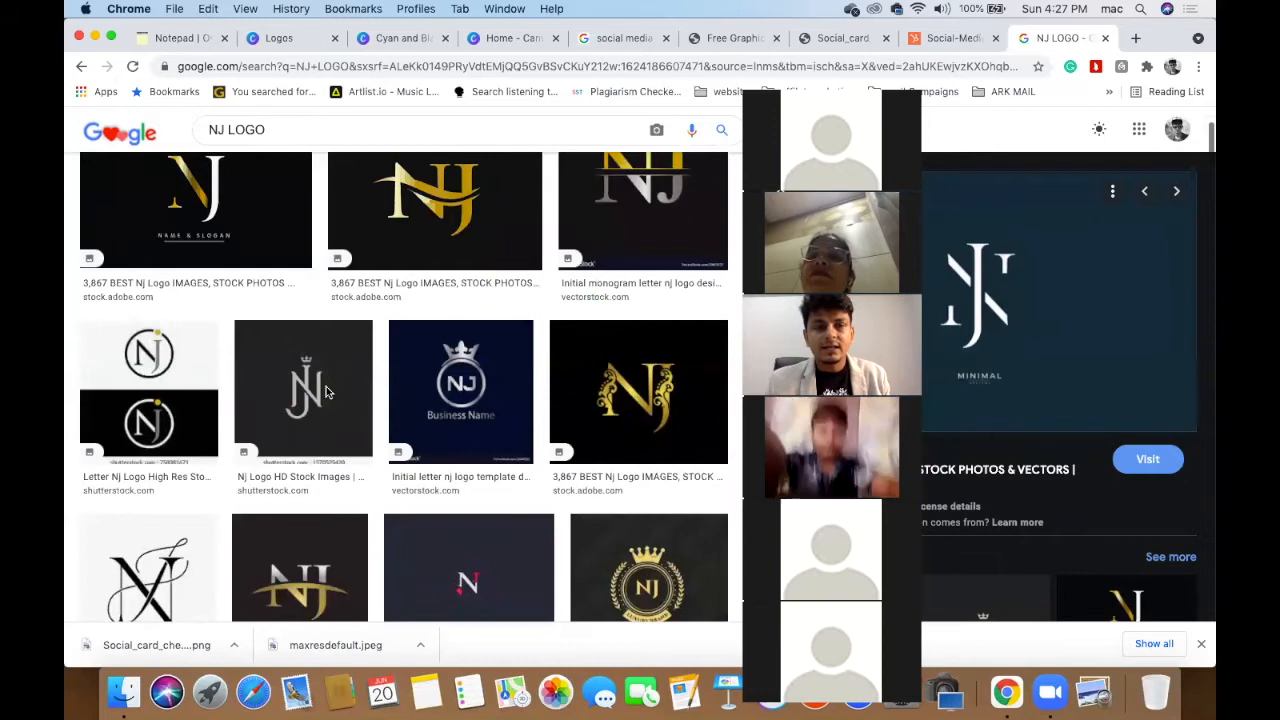
scroll(305, 385, "down", 1)
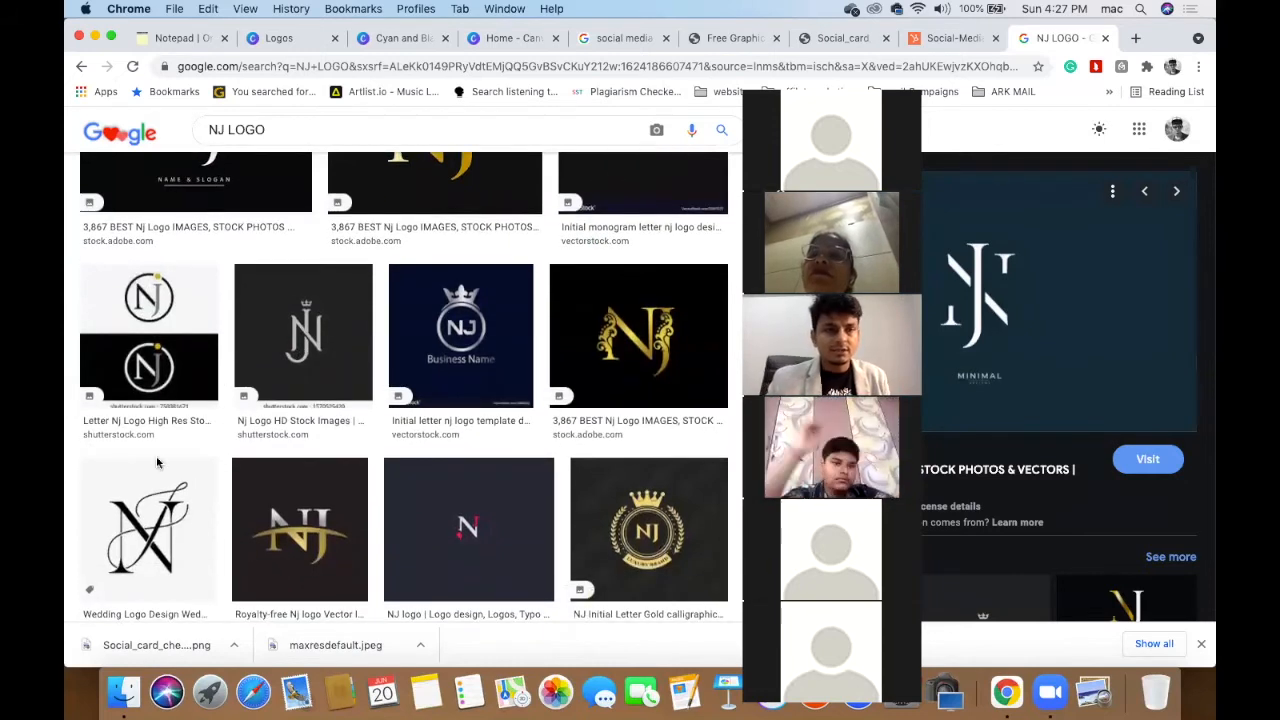
- Save the black-and-white NJ circle logo as a JPEG to Downloads and open it in Preview
left_click(148, 311)
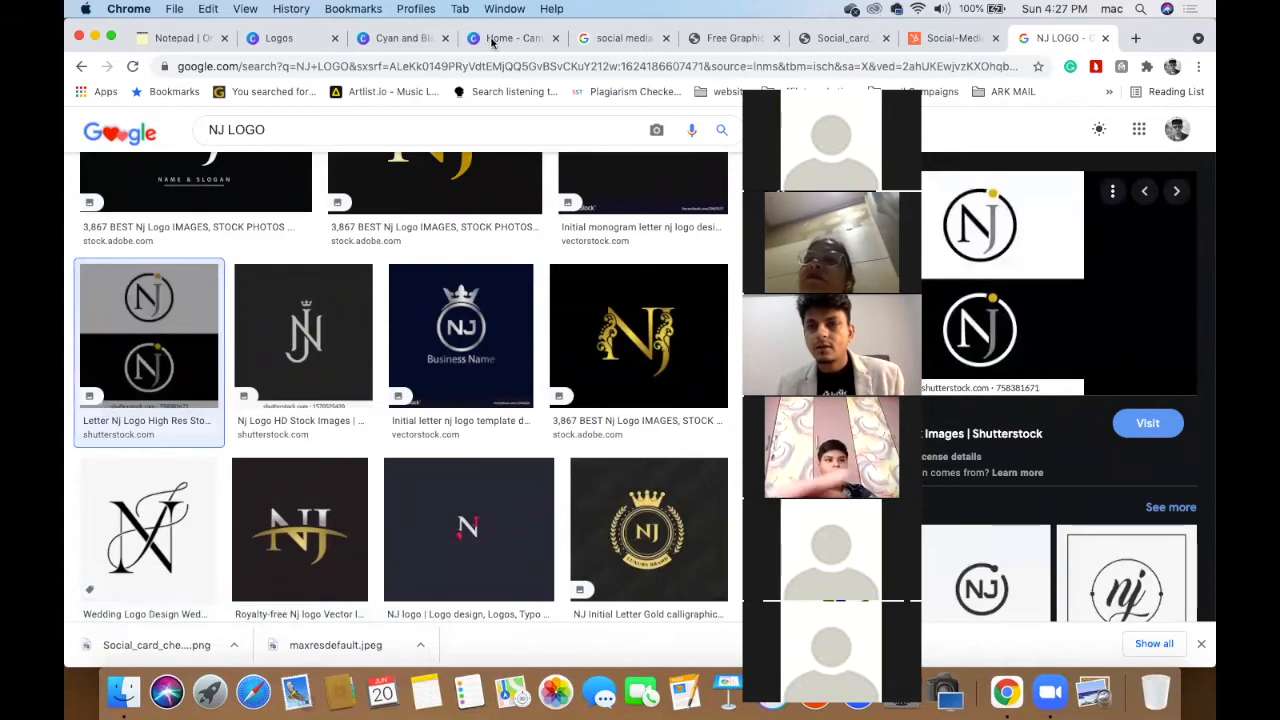
right_click(985, 250)
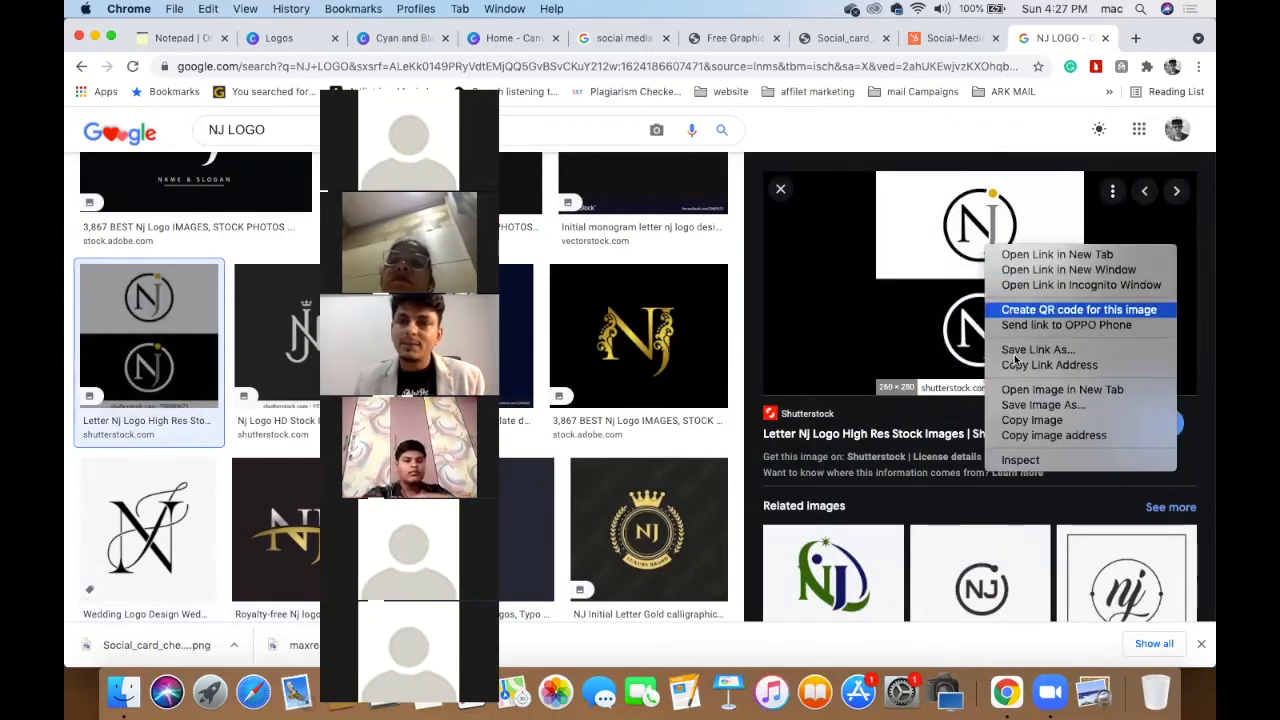
left_click(1043, 405)
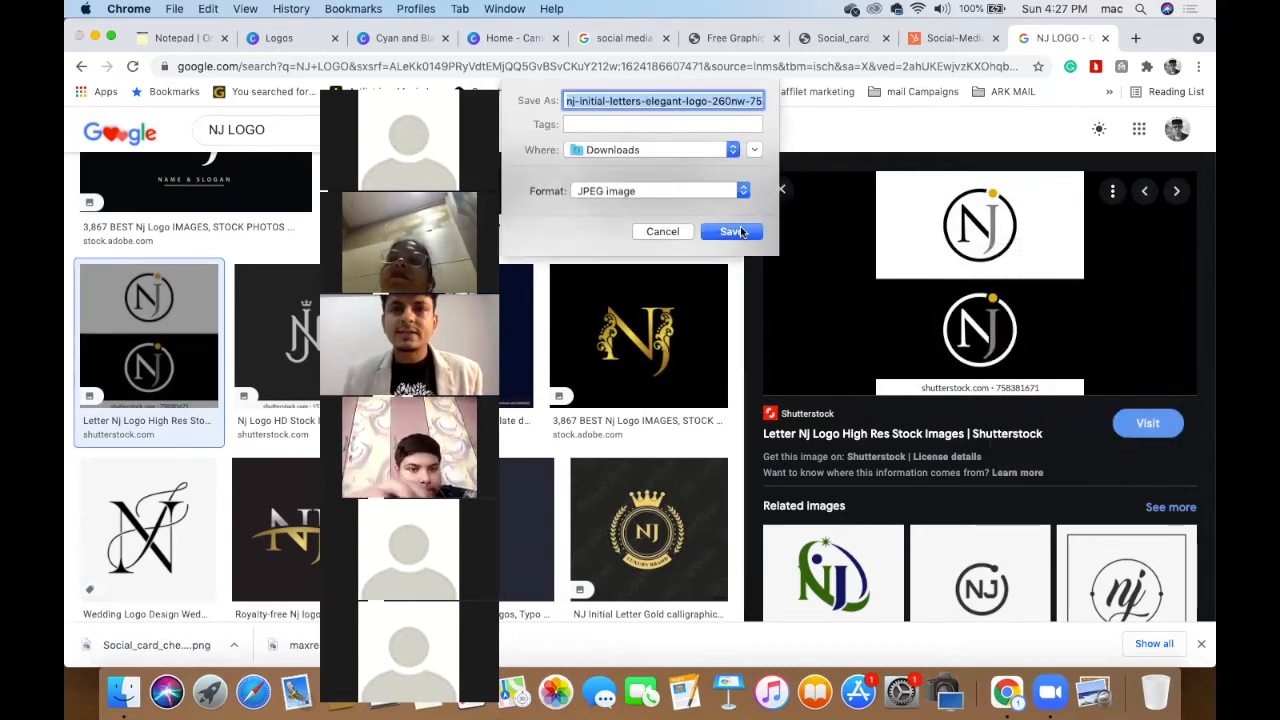
left_click(740, 232)
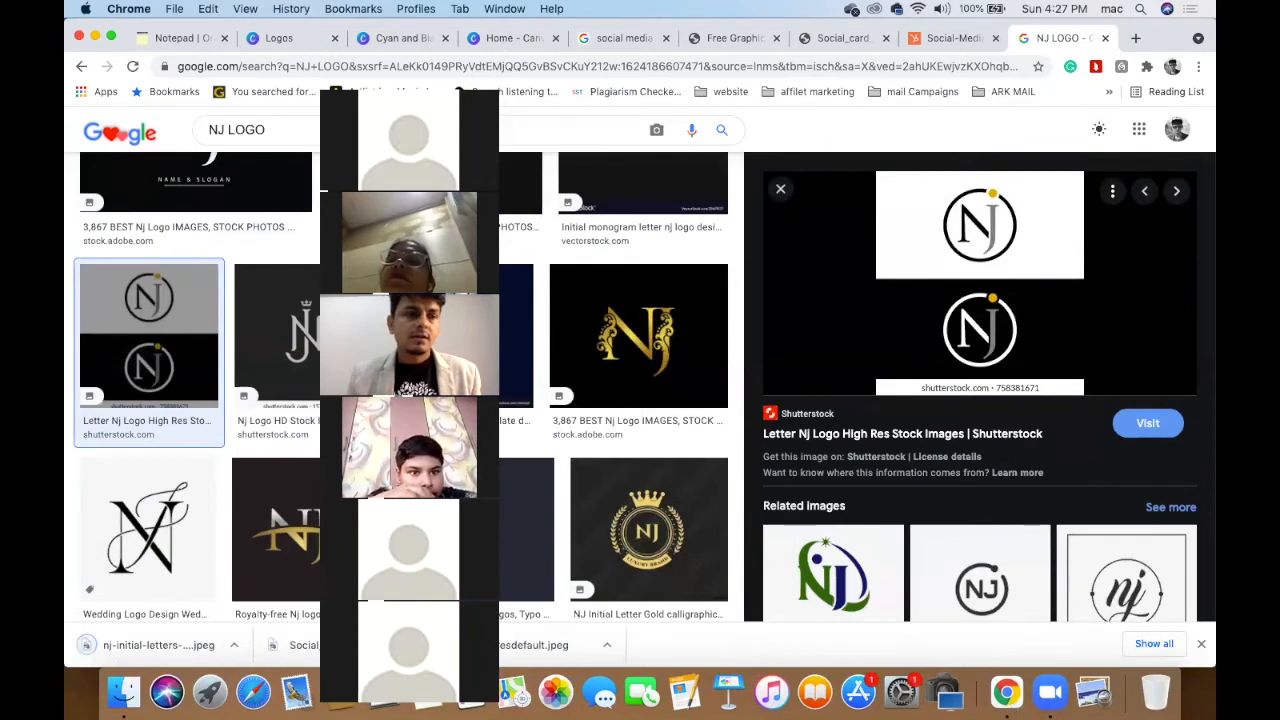
left_click(140, 645)
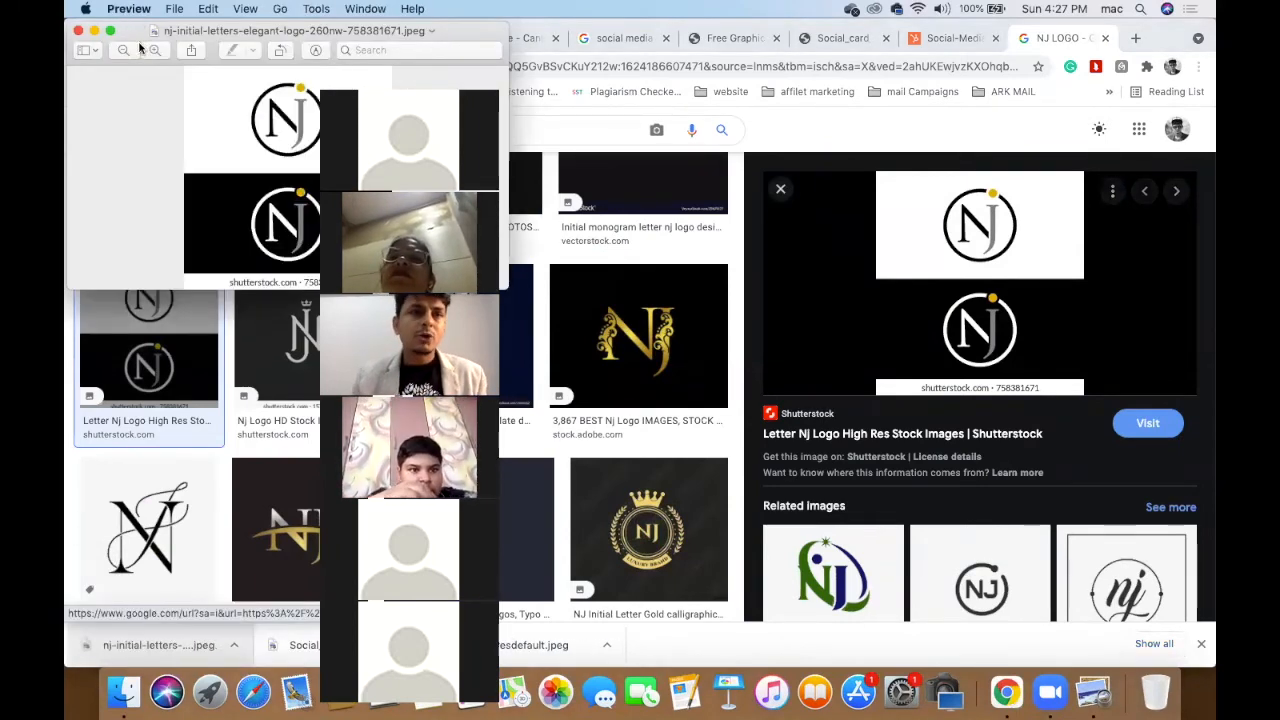
left_click_drag(135, 32, 604, 188)
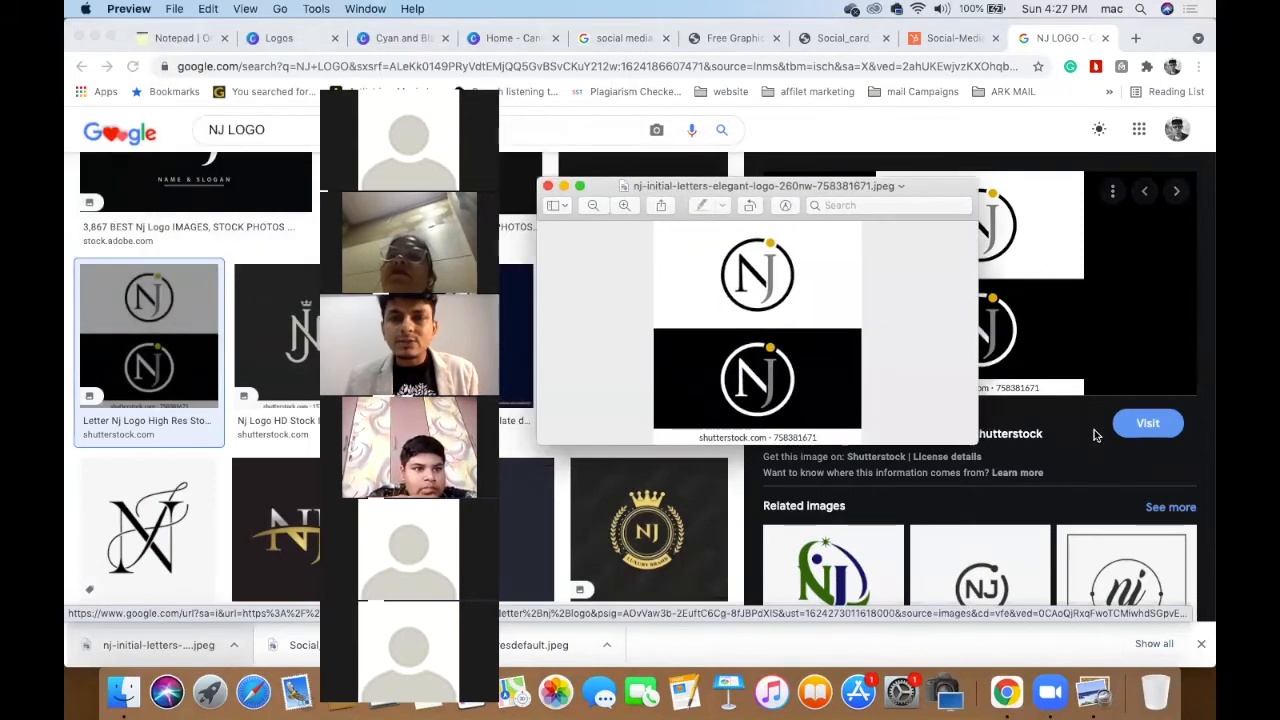
- Enlarge the Preview window on the NJ logo, close it, and return to Canva's Logos tab
left_click_drag(977, 443, 1172, 628)
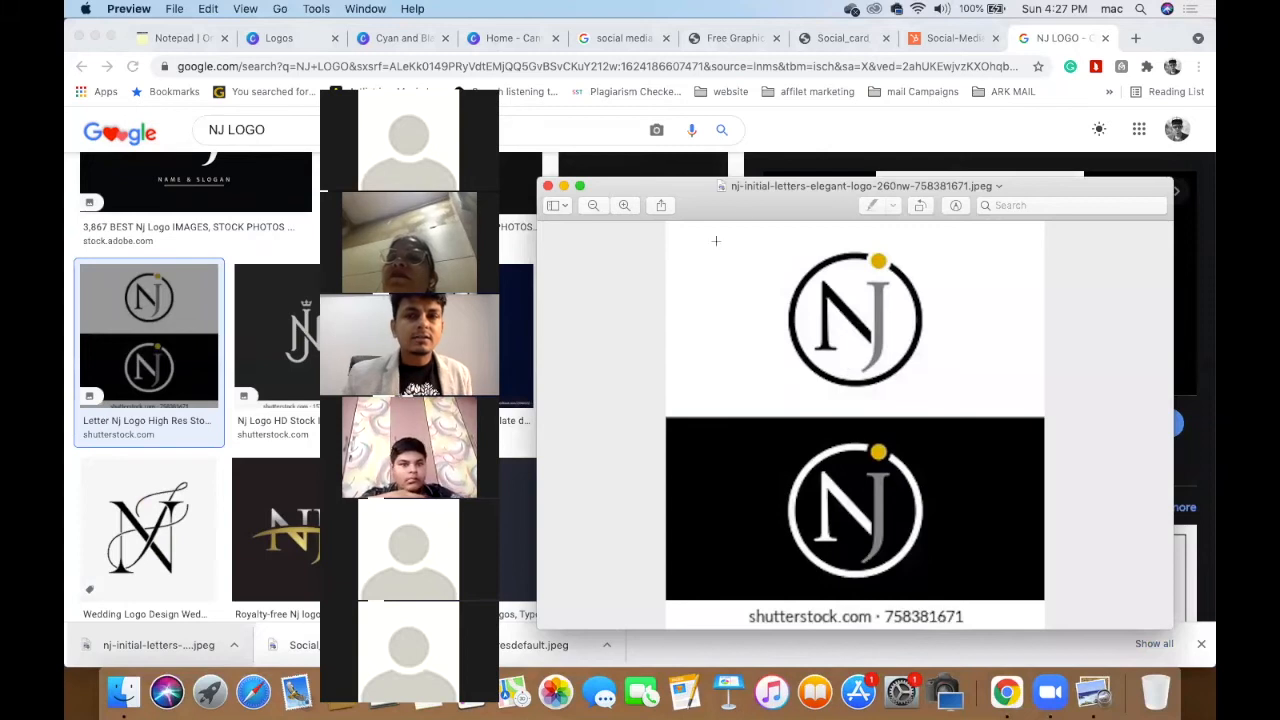
left_click_drag(745, 213, 873, 111)
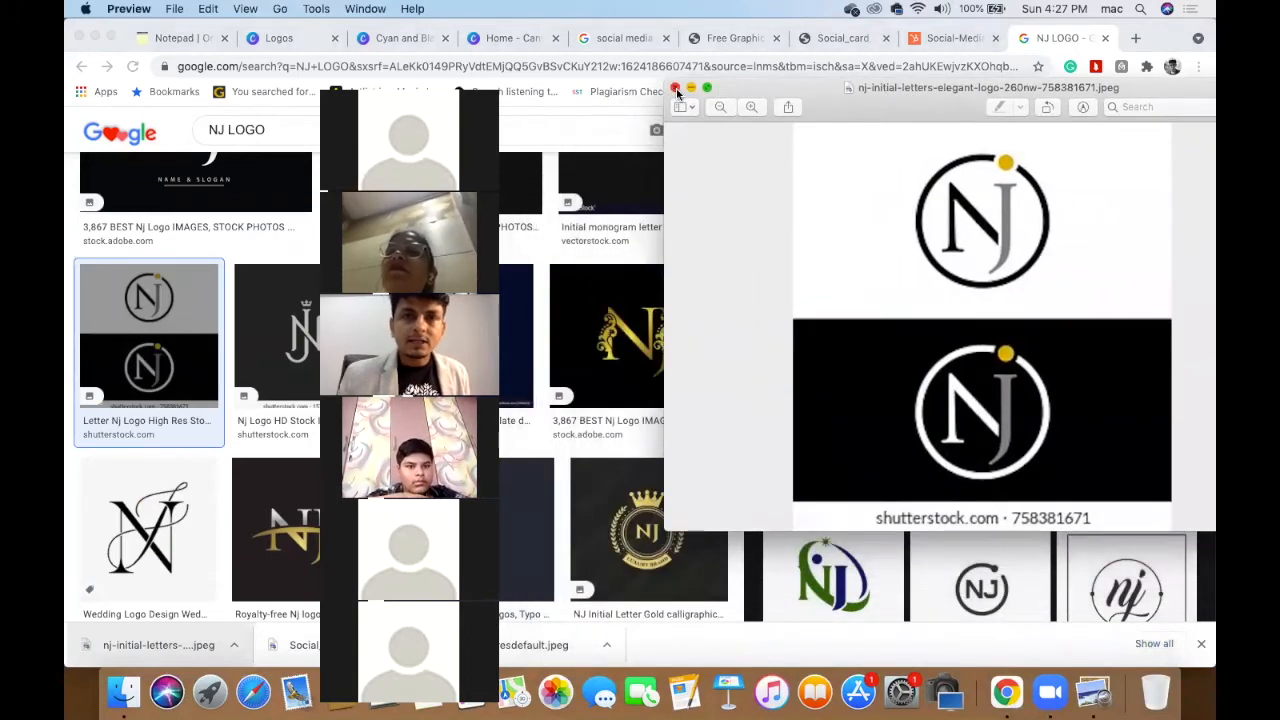
left_click(675, 88)
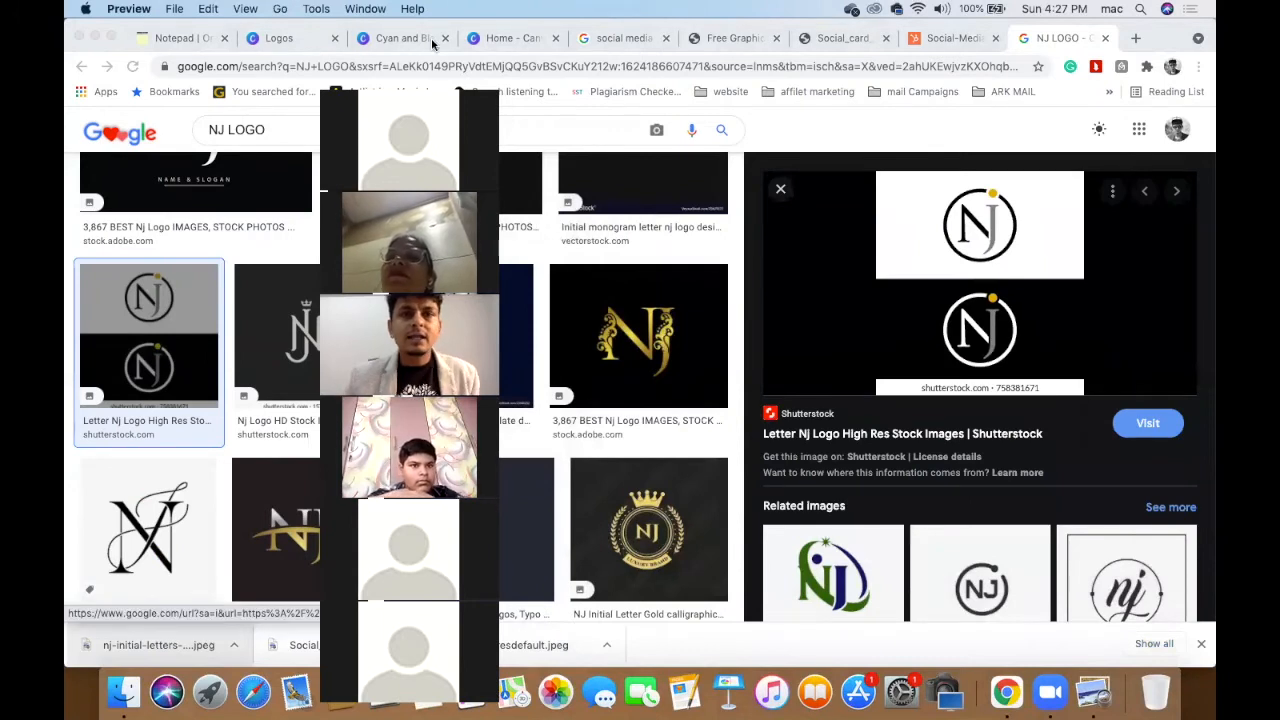
left_click_drag(439, 39, 631, 26)
left_click(290, 44)
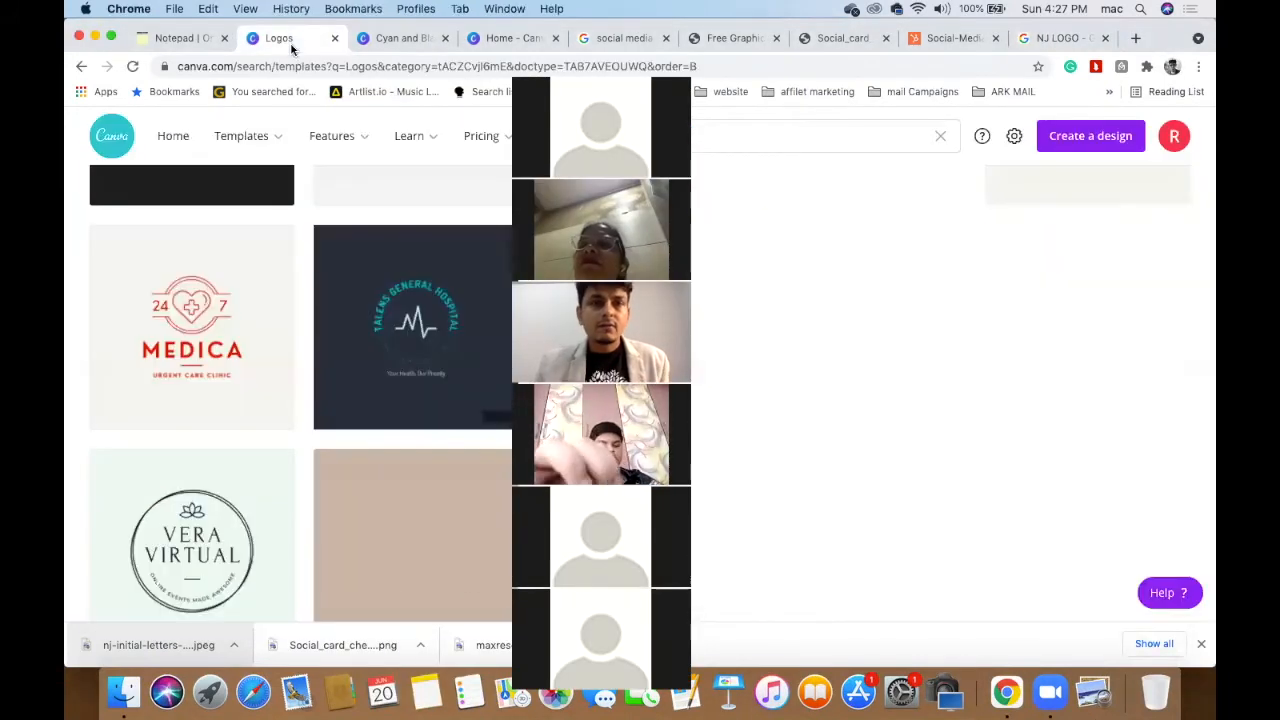
- Close the Logos tab and drop the downloaded NJ logo JPEG onto the Achieve Dreams design
key("super+w")
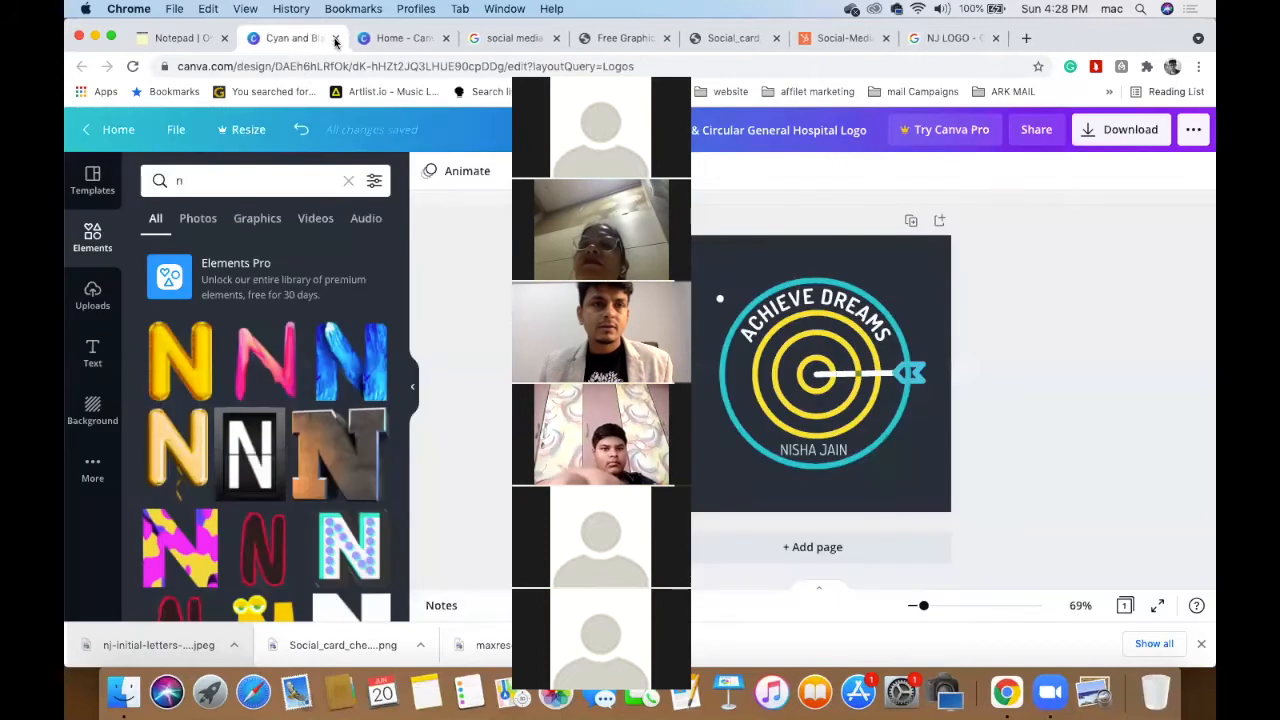
left_click_drag(669, 29, 332, 36)
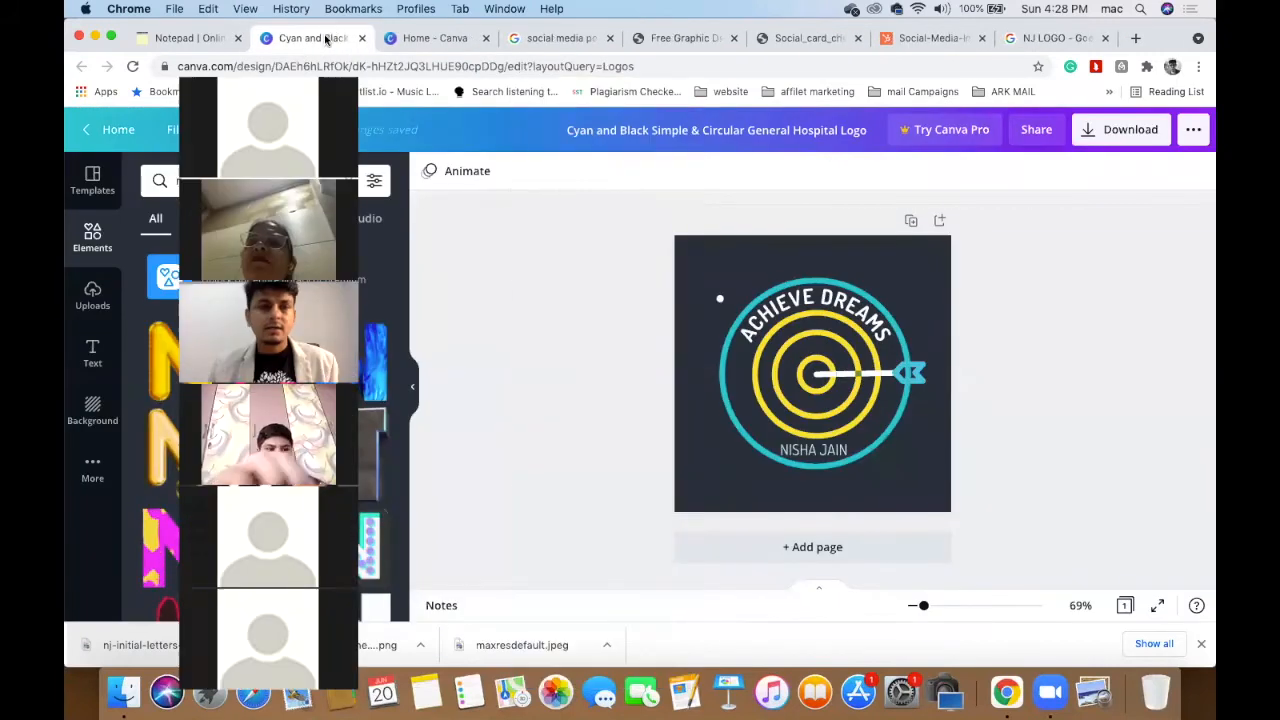
left_click_drag(125, 645, 812, 325)
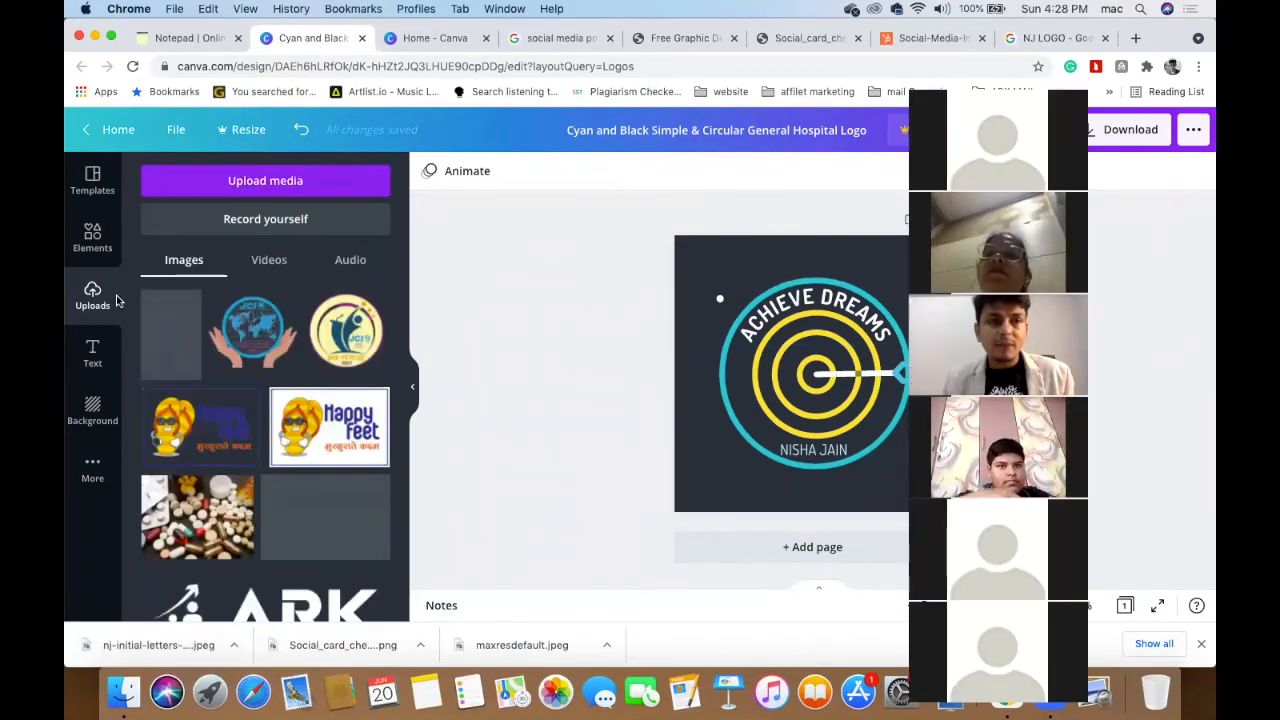
key("super+v")
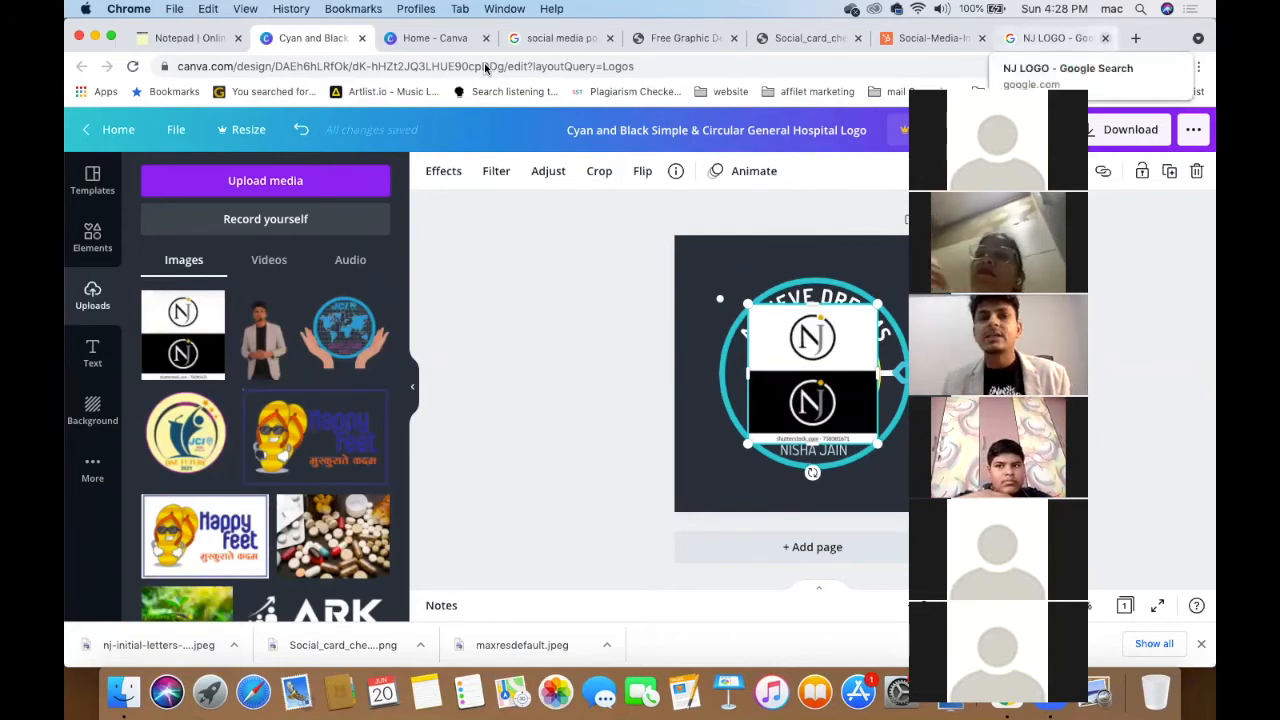
- Crop the NJ logo image down to its white top half
left_click_drag(1035, 170, 408, 195)
scroll(790, 348, "up", 5)
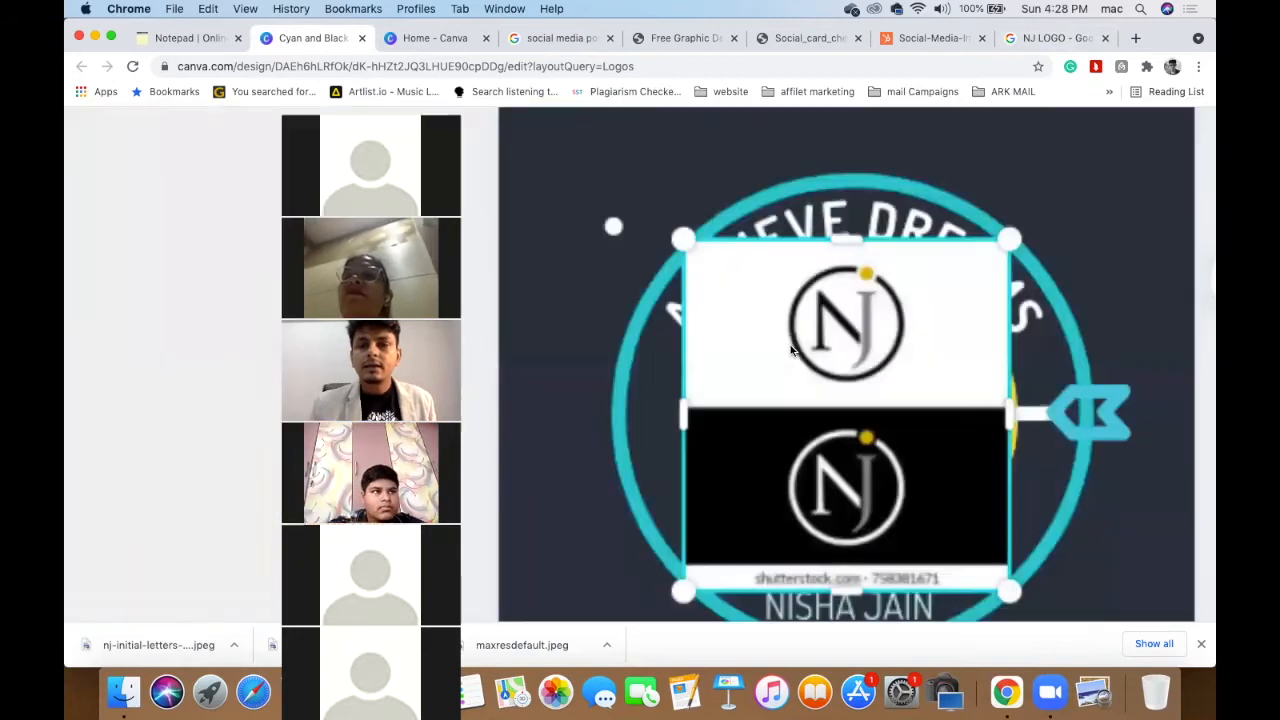
scroll(836, 468, "down", 3)
left_click_drag(855, 418, 860, 221)
scroll(1090, 477, "up", 4)
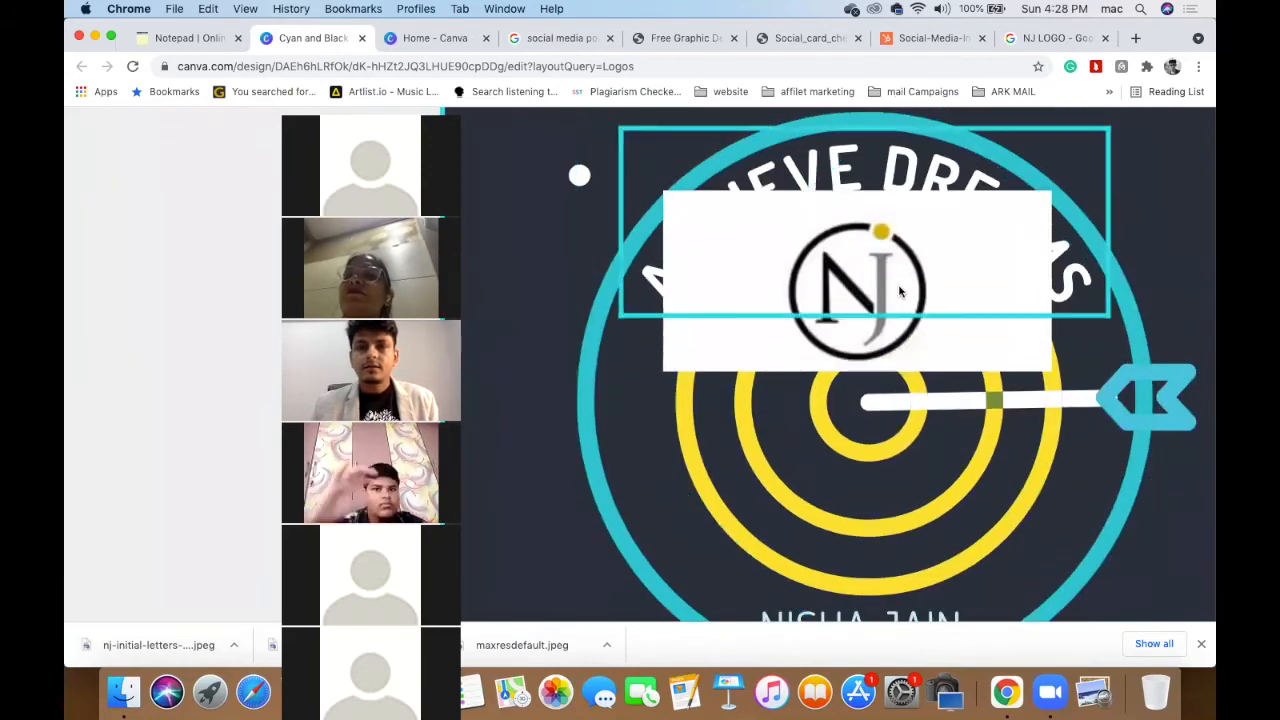
- Centre the NJ logo on the design, inside the target in the teal ring
left_click(900, 292)
left_click(898, 298)
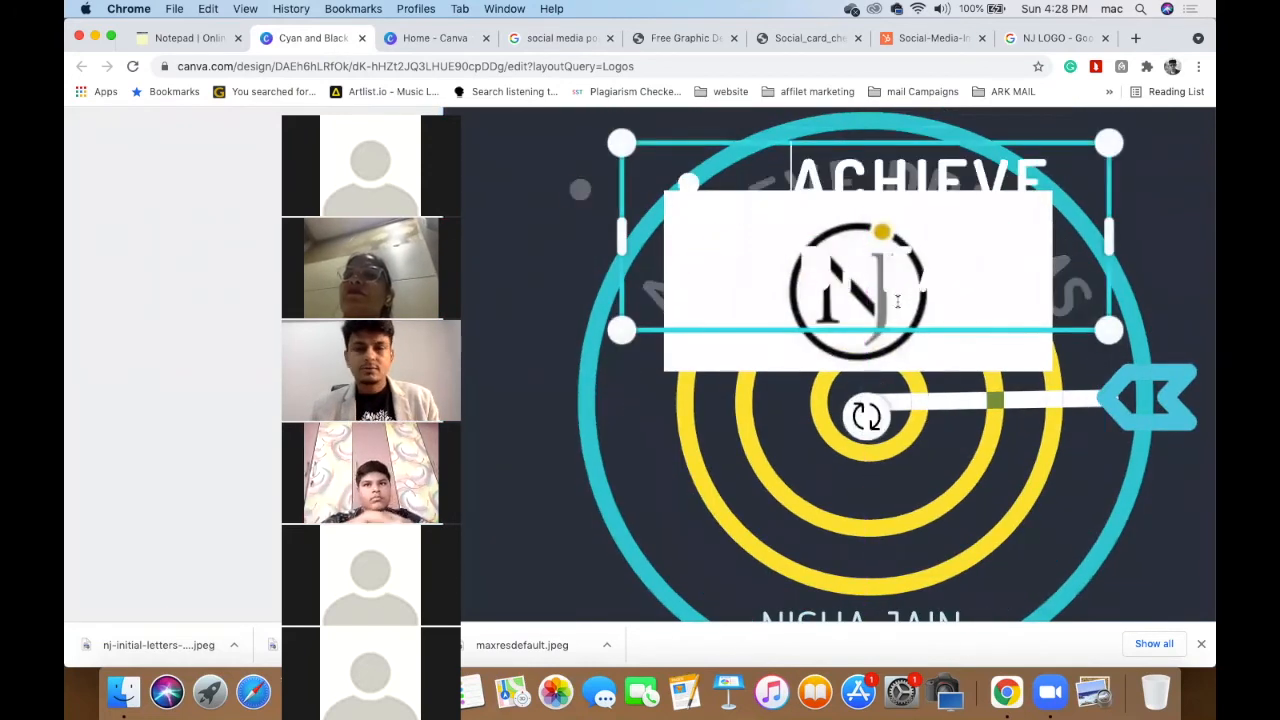
key("Escape")
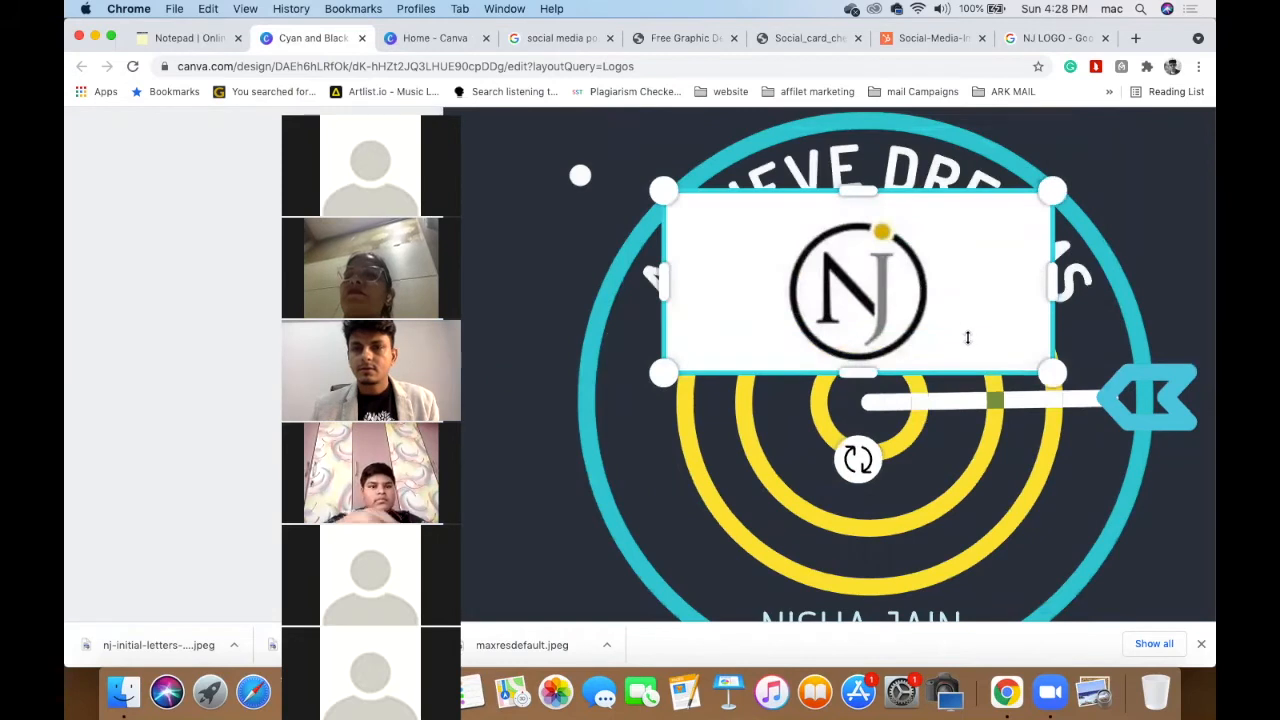
left_click(957, 345)
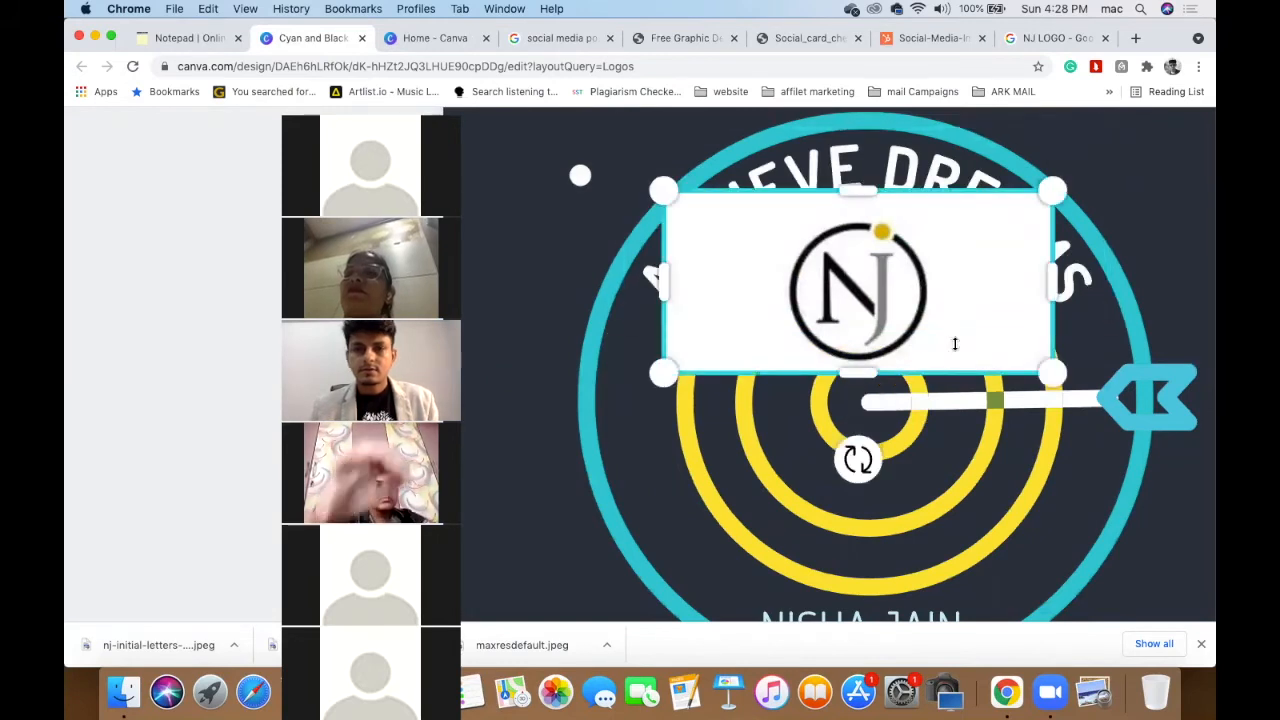
key("Down")
key("Down")
key("Down")
key("Down")
key("Down")
key("Down")
key("Down")
key("Down")
key("Down")
key("Down")
key("Down")
key("Down")
key("Down")
key("Down")
key("Down")
key("Down")
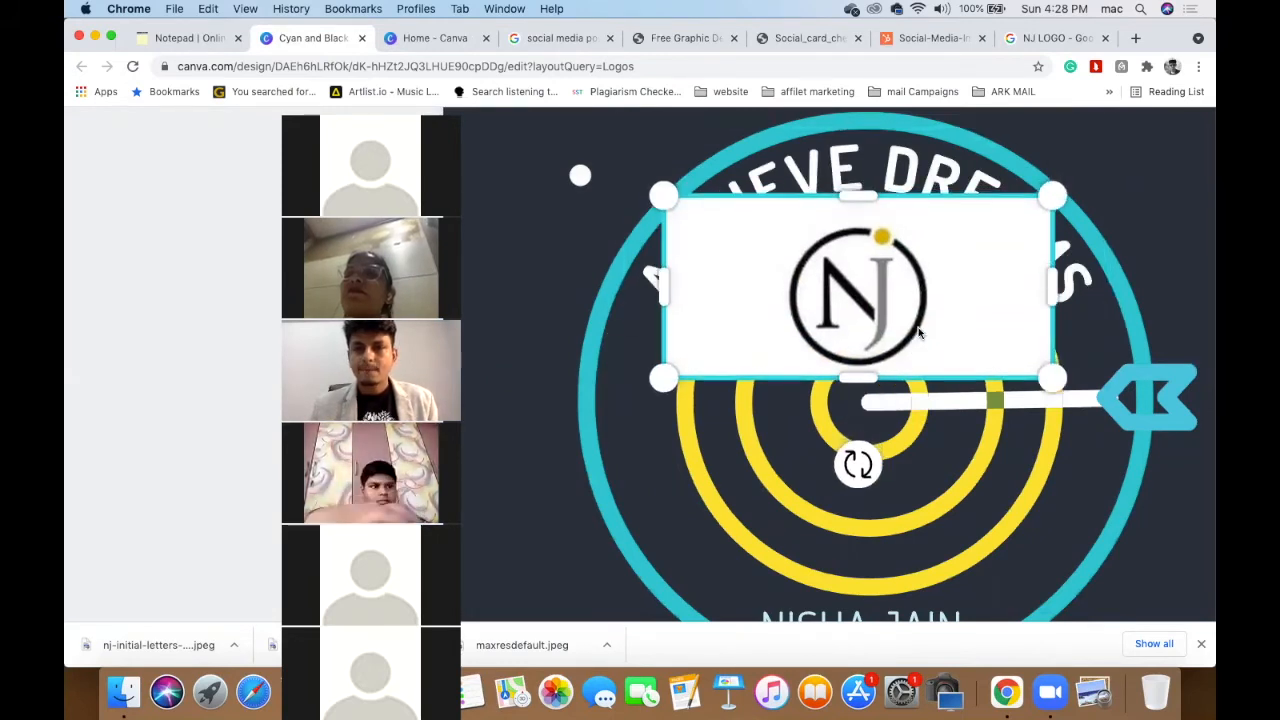
key("Down")
key("Down")
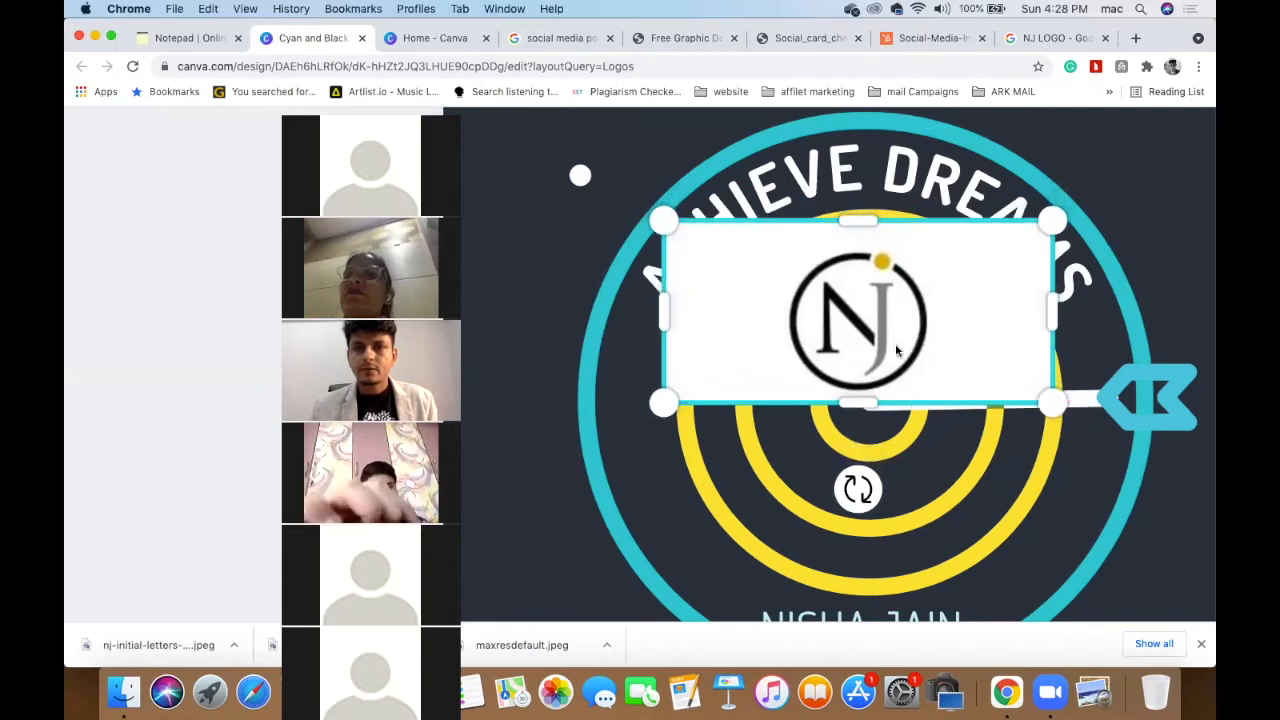
left_click_drag(897, 417, 901, 424)
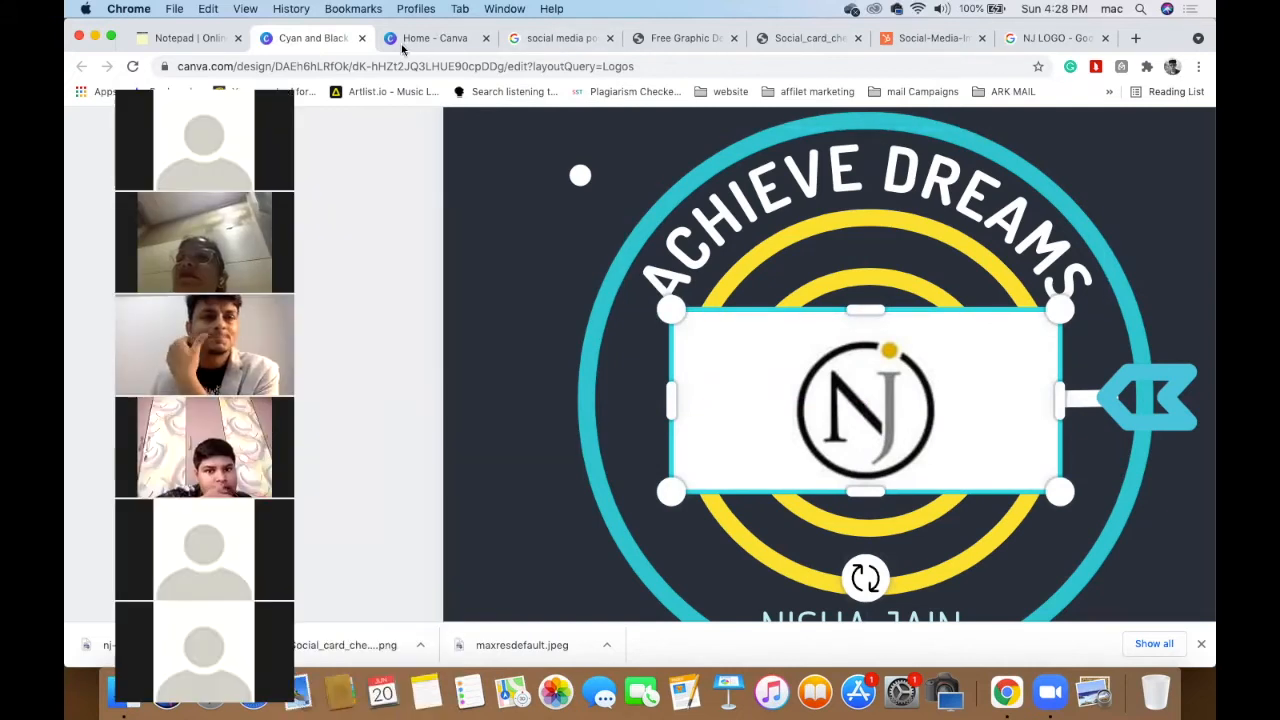
left_click(1050, 40)
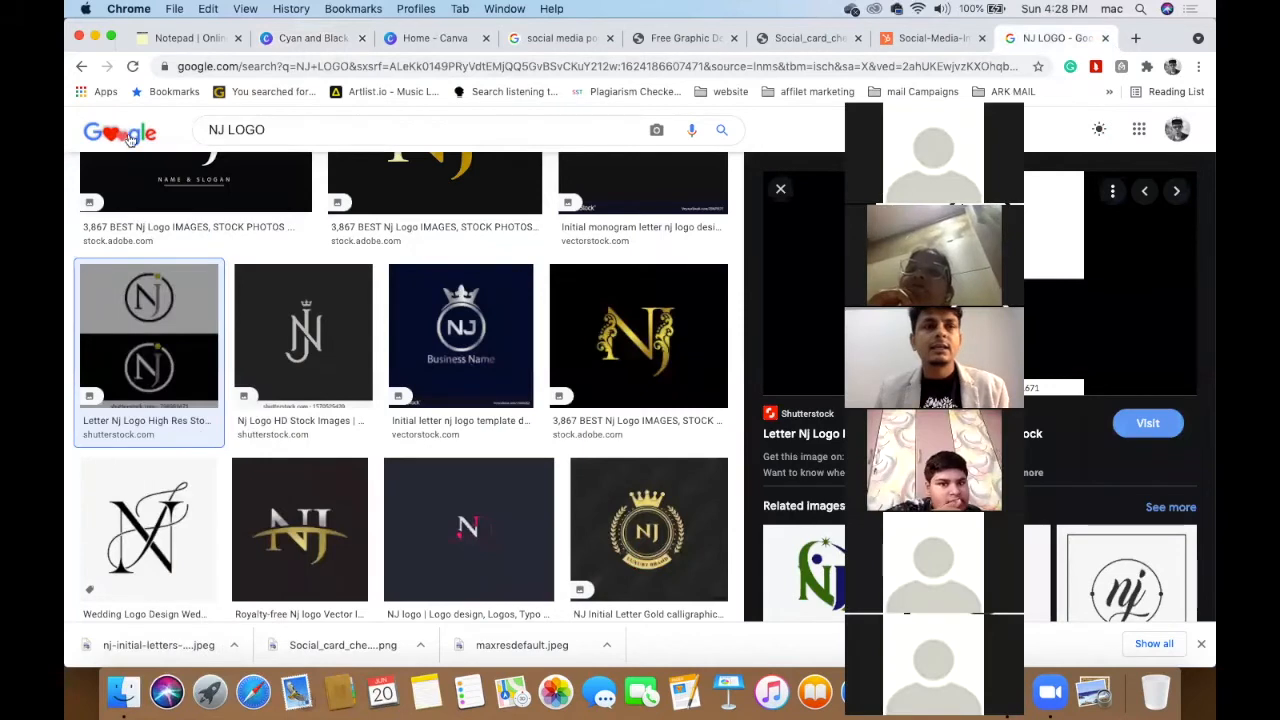
- Search Google for 'background remover' to reach the remove.bg site
left_click(128, 138)
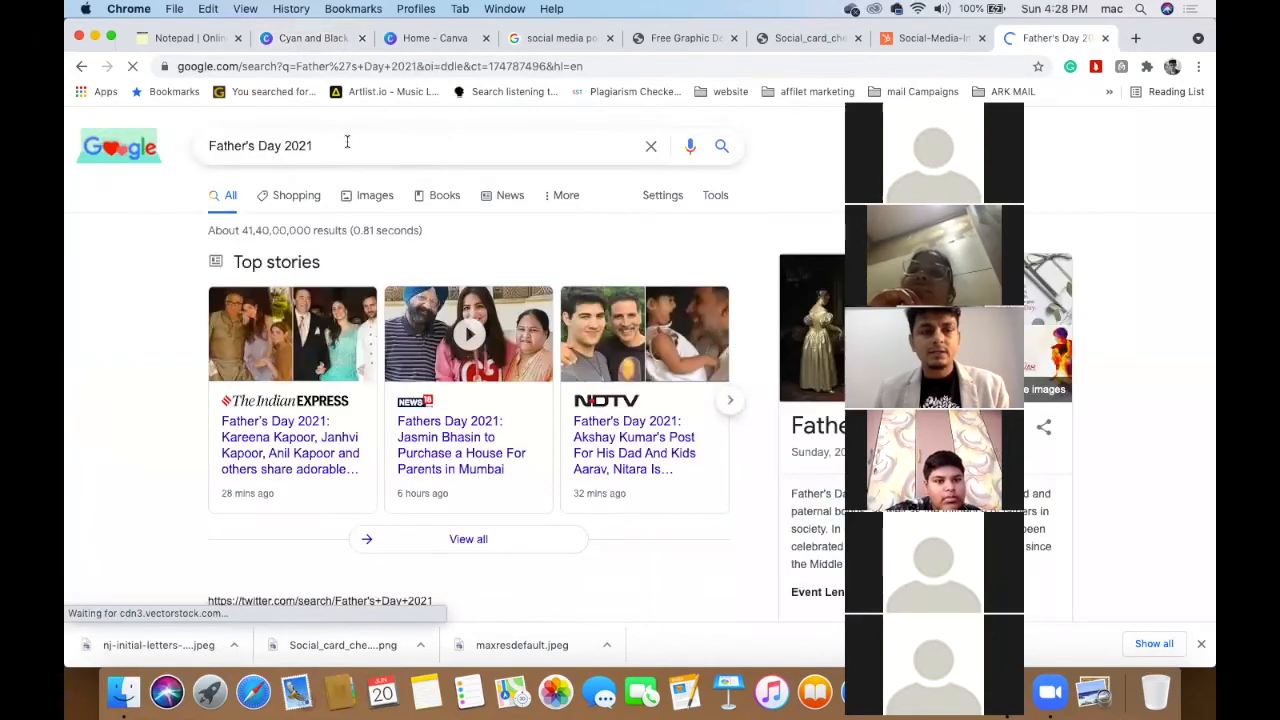
type("b")
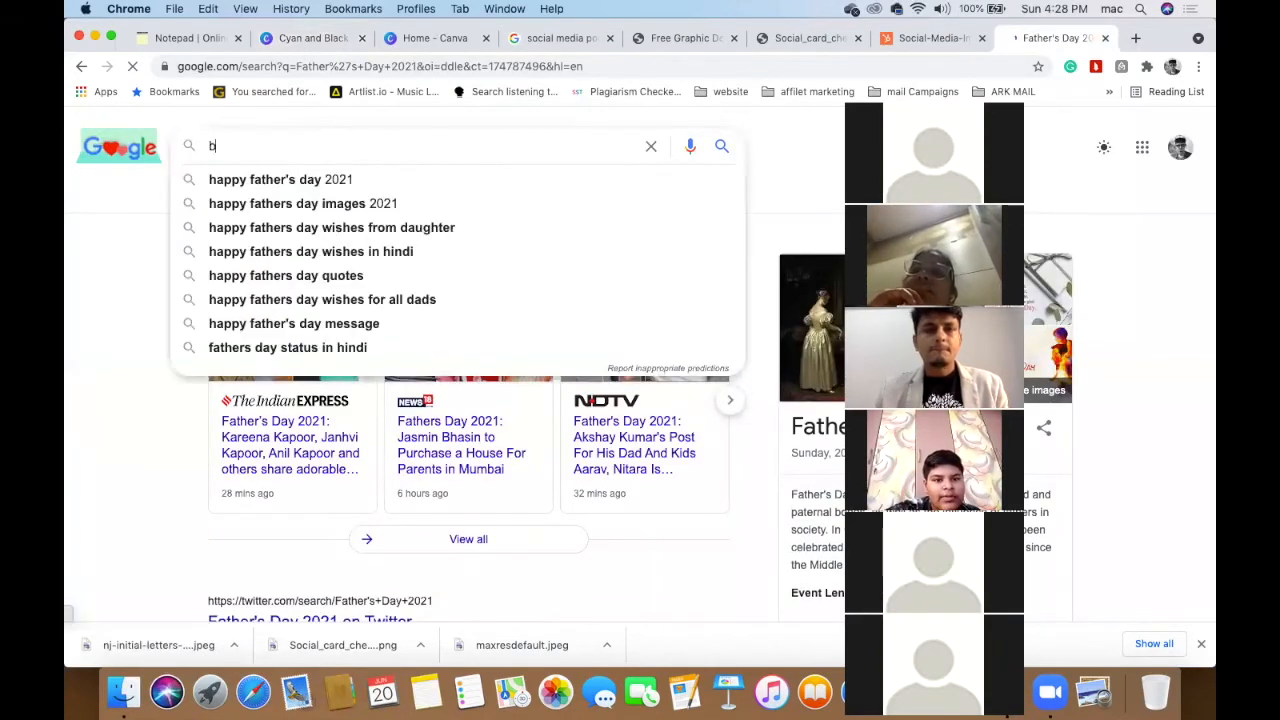
type("ack")
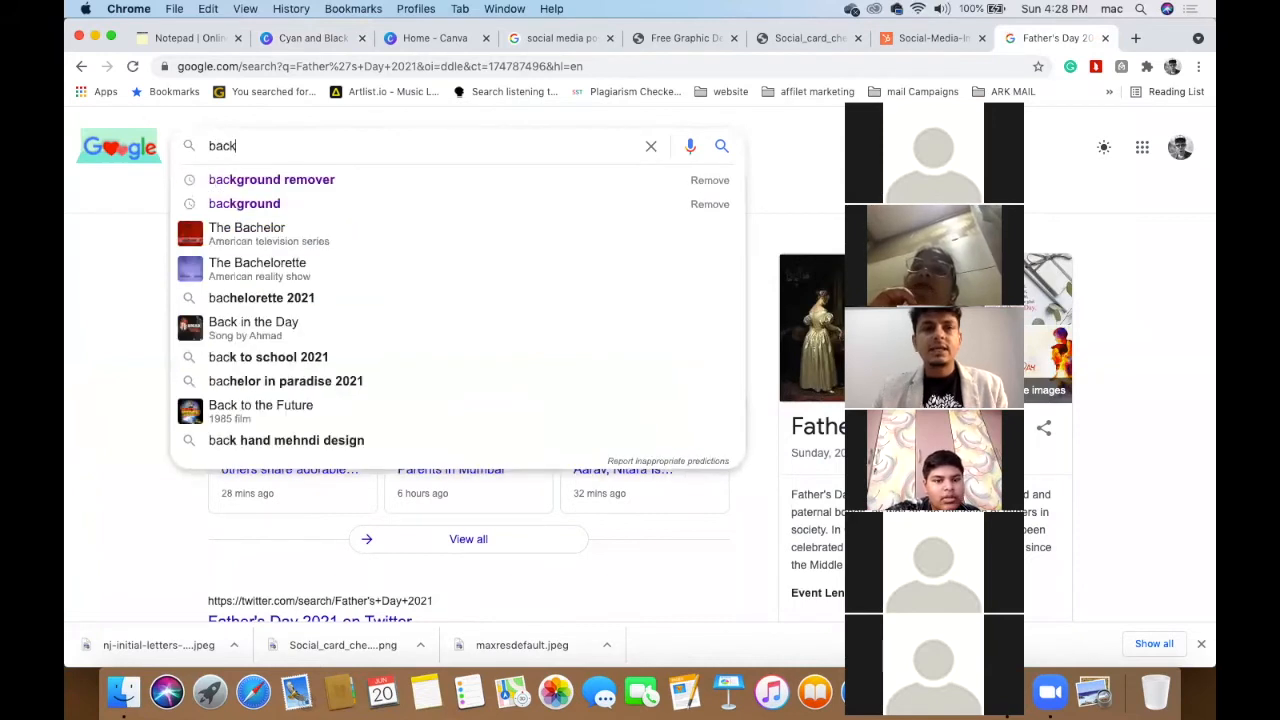
key("Down")
key("Return")
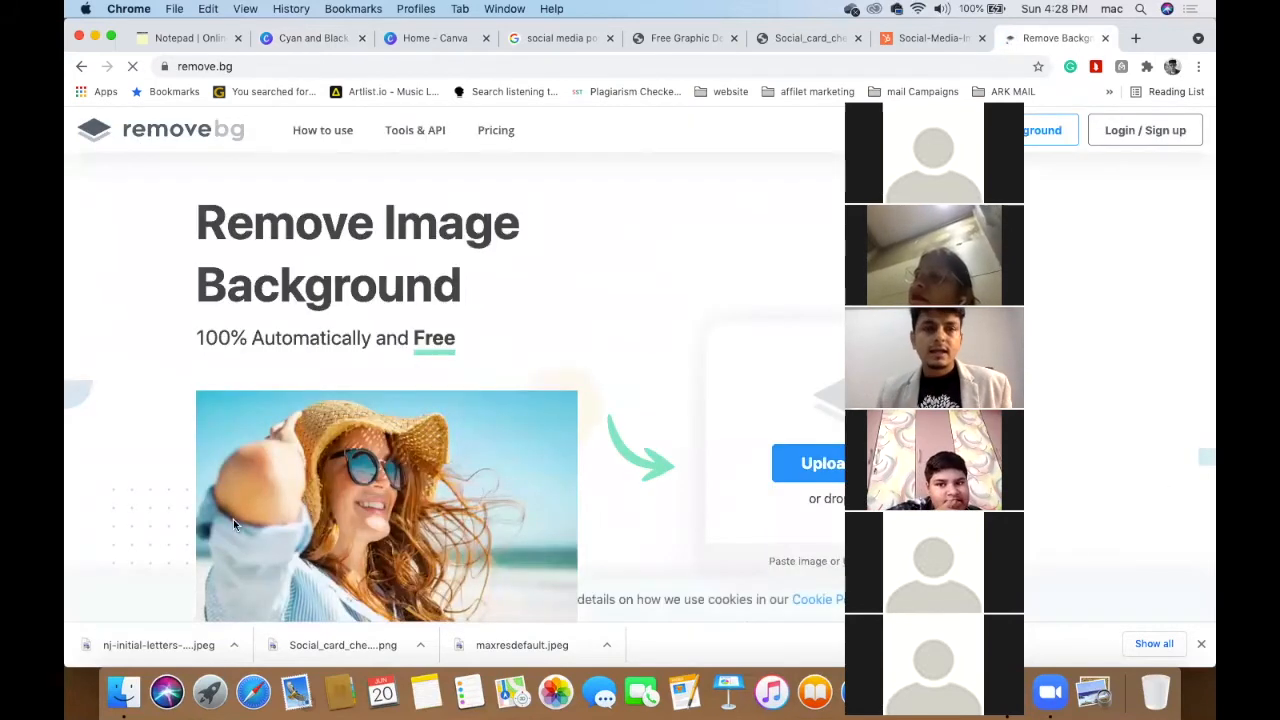
- Upload the nj-initial-letters image from Downloads to remove.bg and download its transparent cut-out
scroll(425, 397, "down", 3)
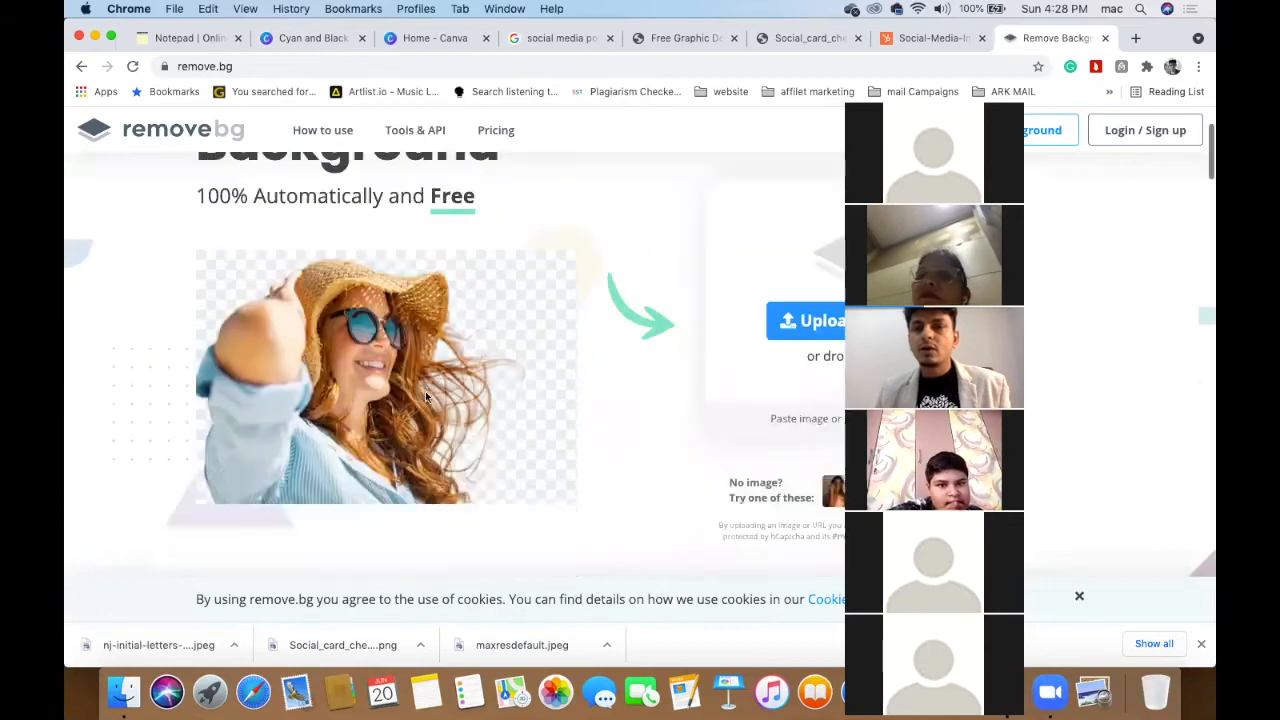
left_click(810, 323)
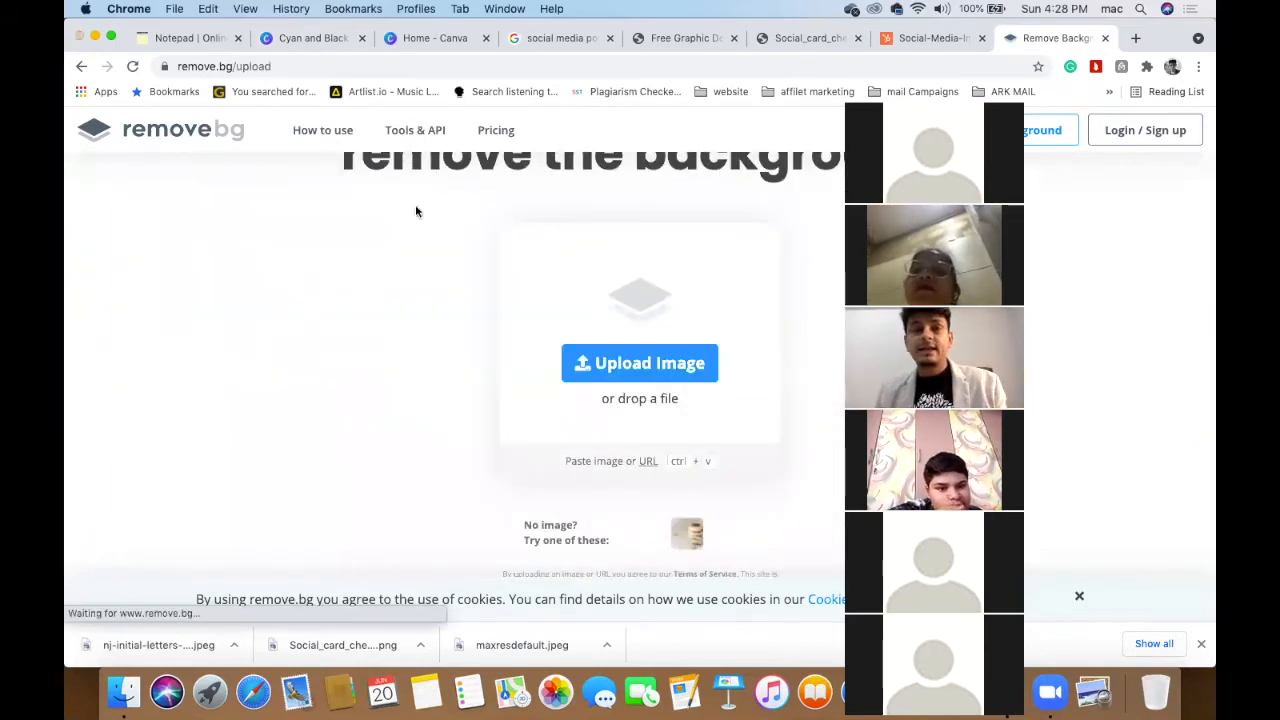
left_click(399, 183)
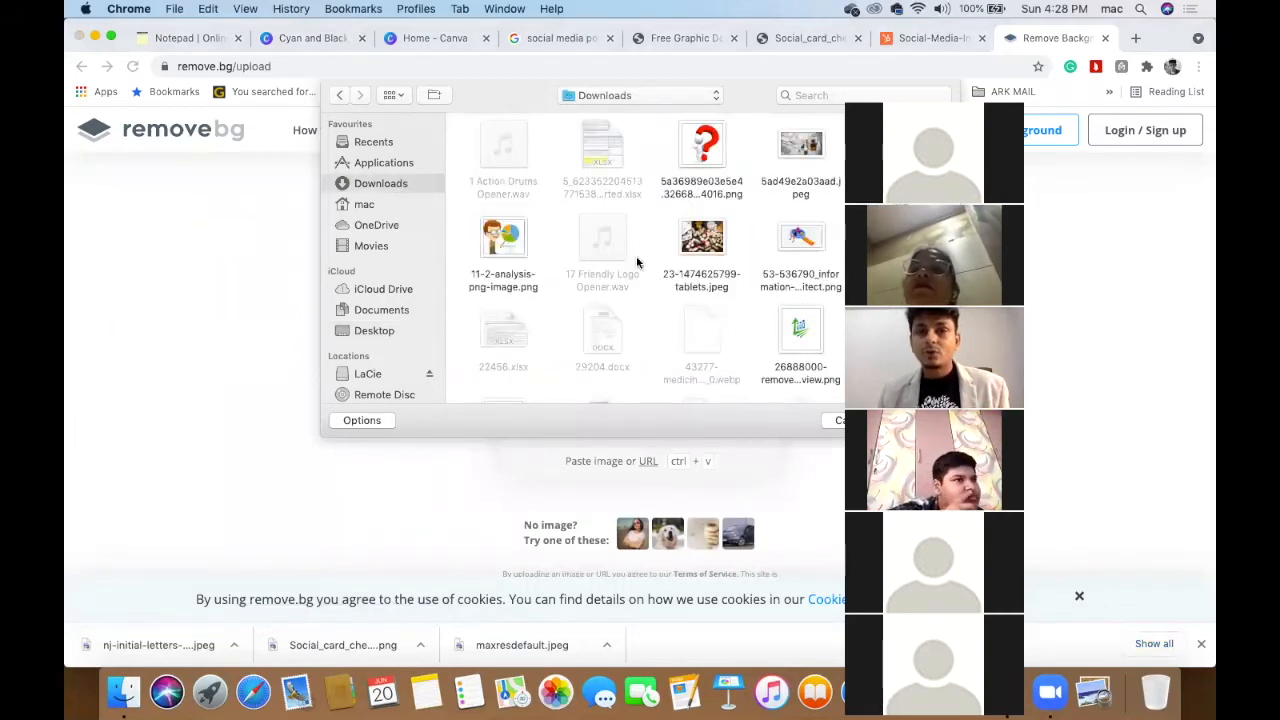
scroll(637, 262, "down", 6)
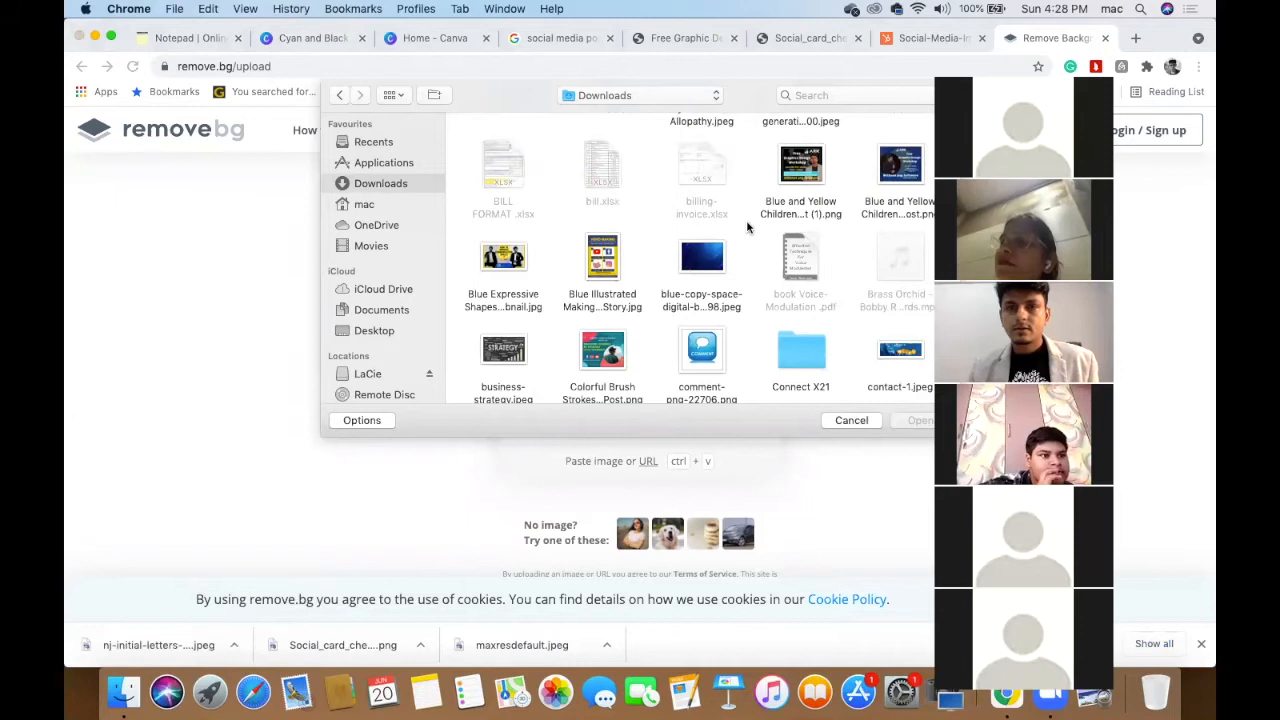
scroll(746, 227, "up", 5)
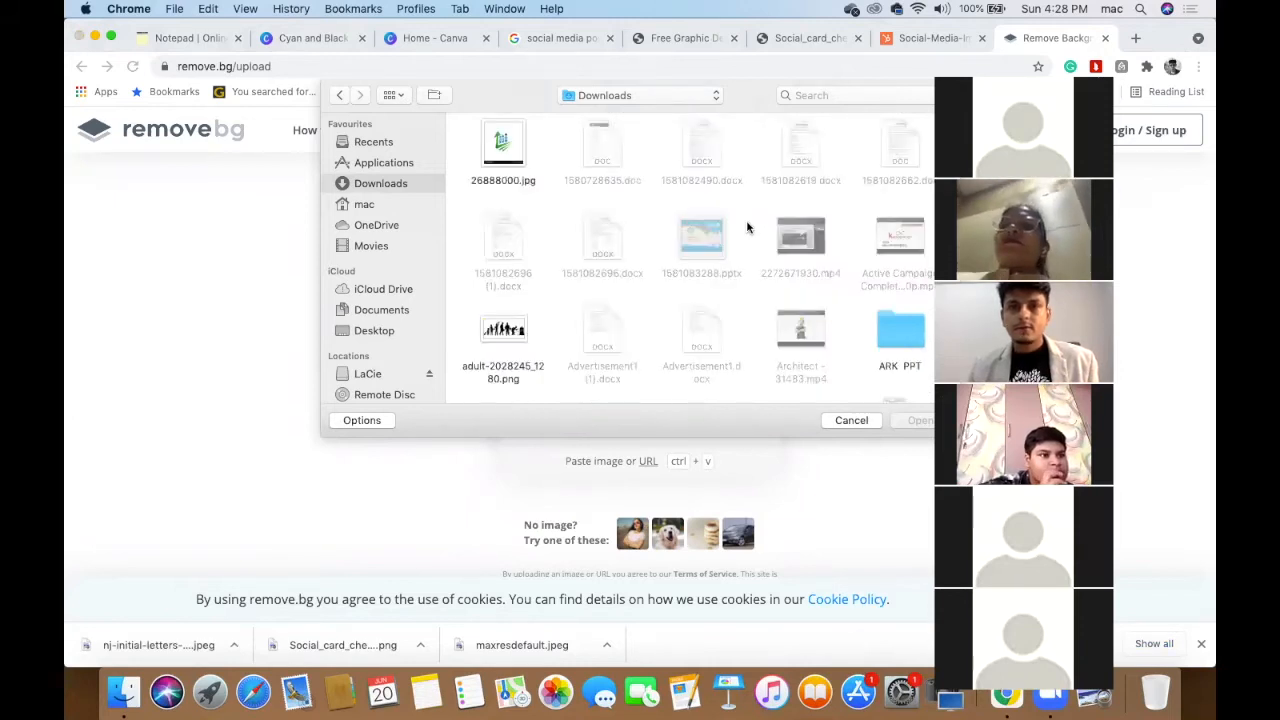
scroll(746, 227, "down", 4)
scroll(746, 227, "down", 5)
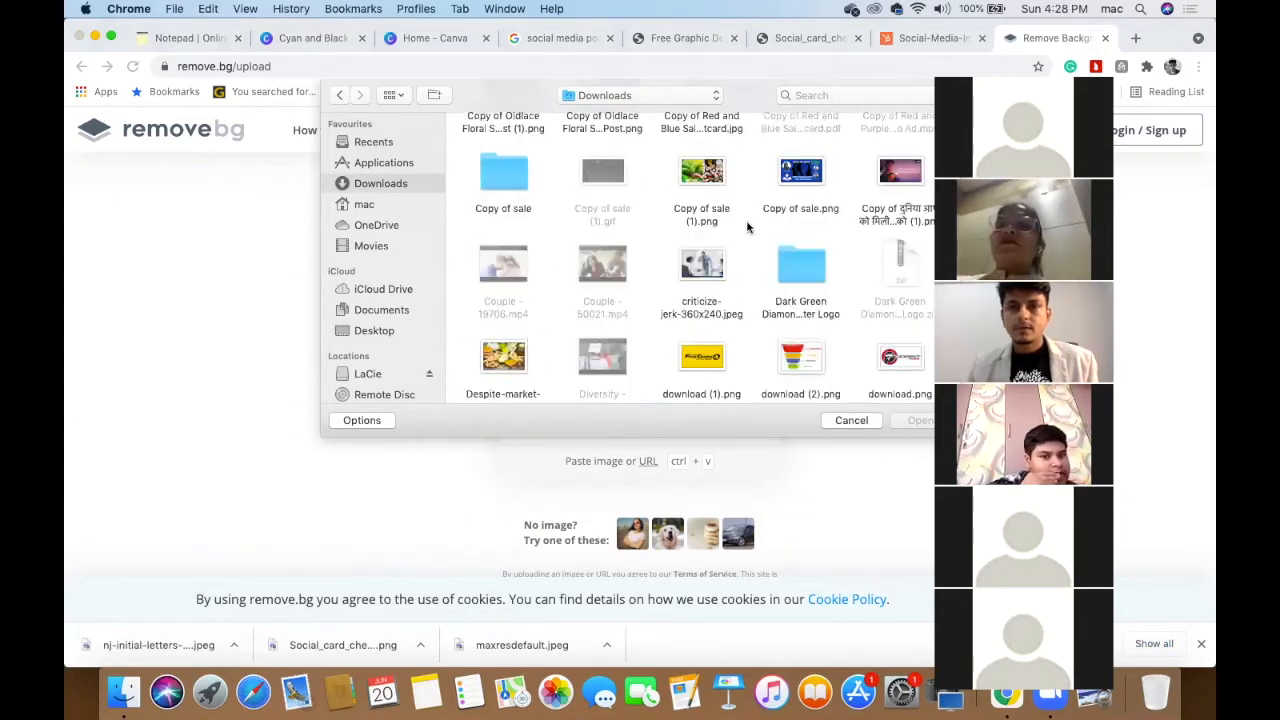
scroll(746, 227, "down", 5)
scroll(746, 227, "down", 5)
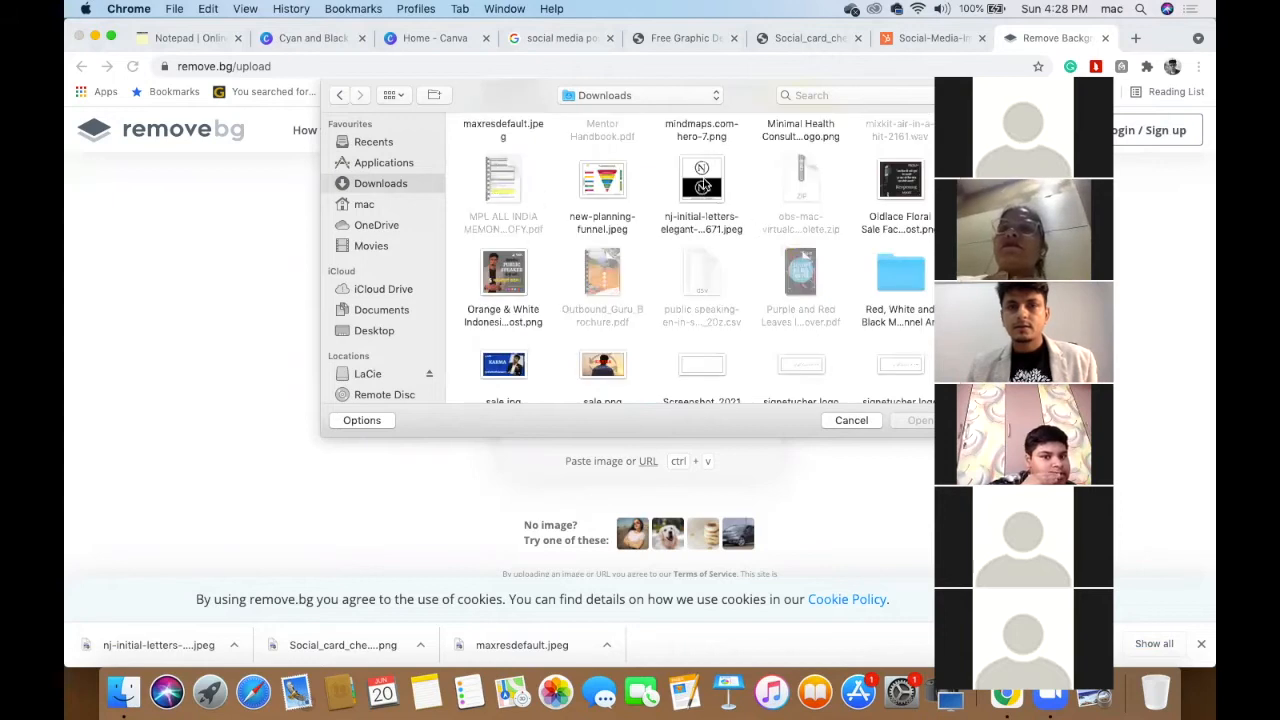
left_click(704, 185)
left_click(913, 421)
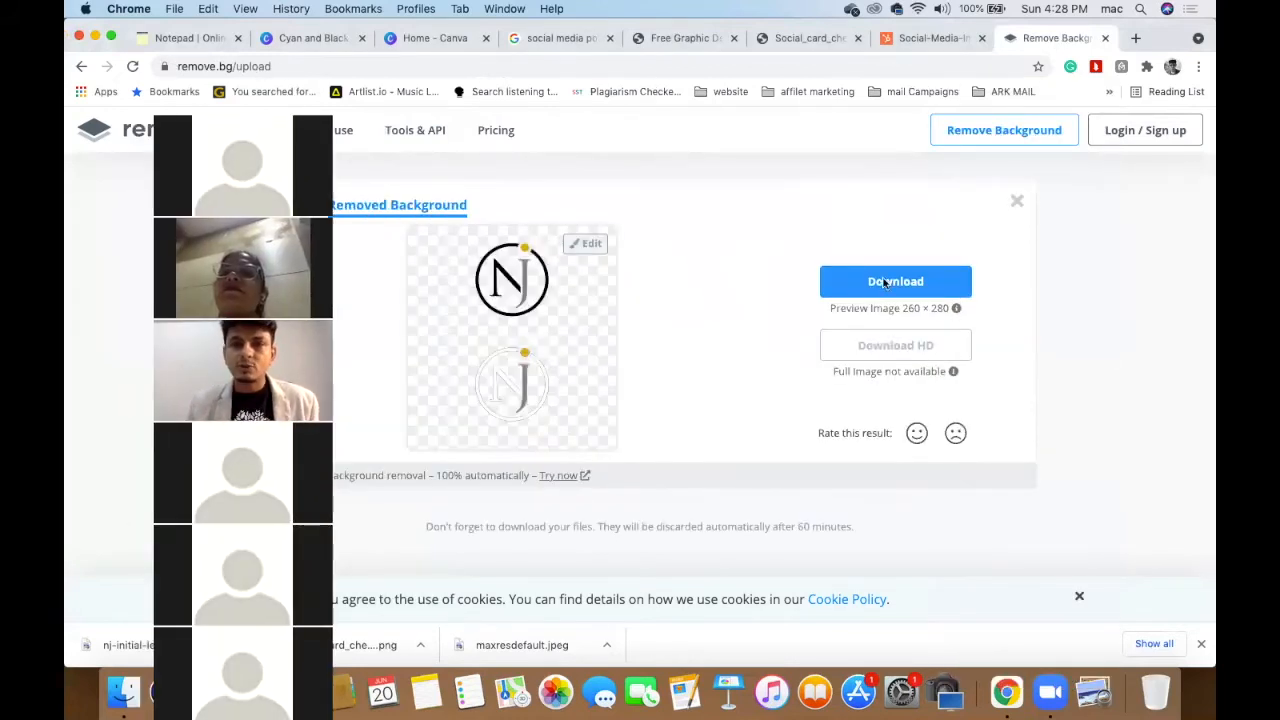
left_click(886, 284)
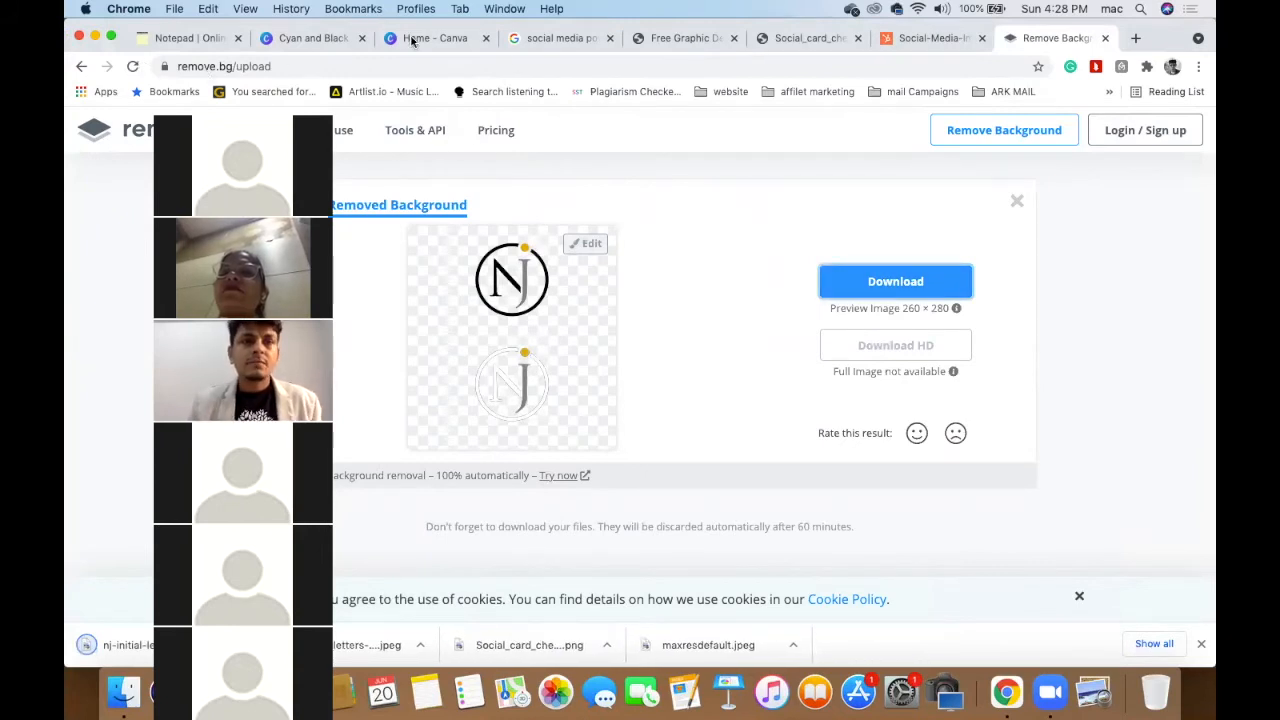
- Replace the white-backed NJ image with the pasted cut-out, sized and centred on the target
left_click(330, 40)
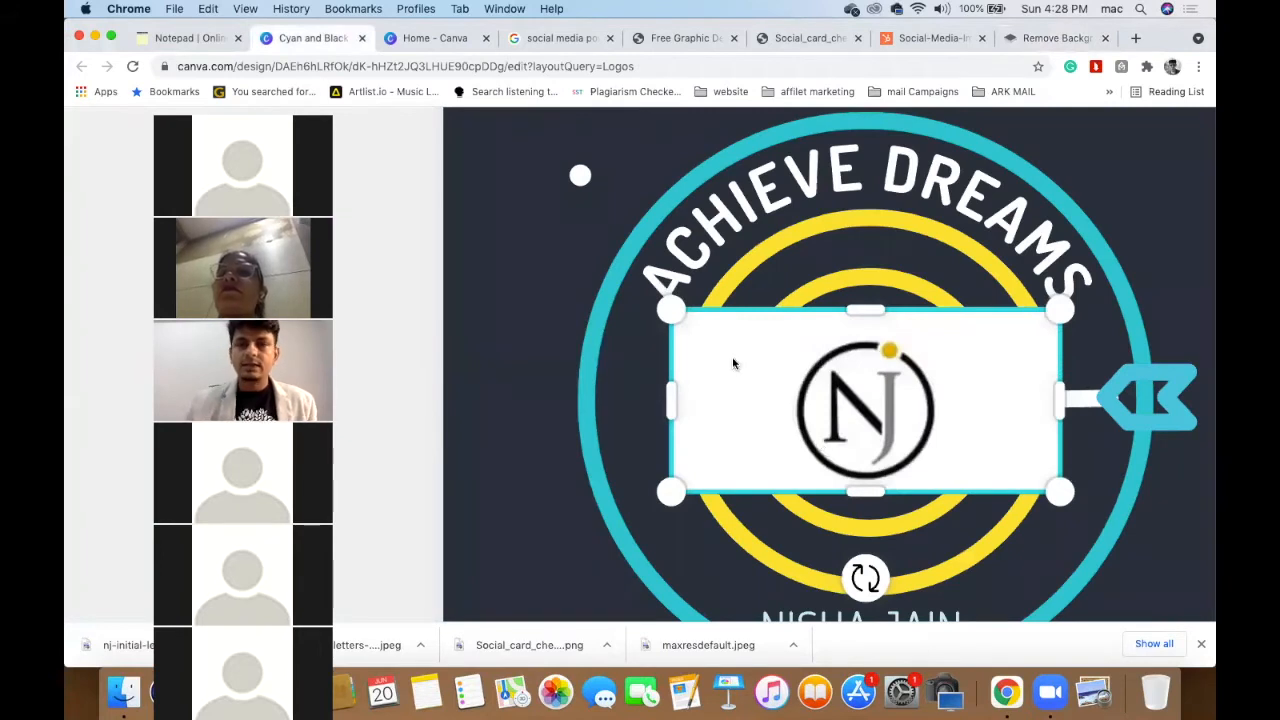
key("Delete")
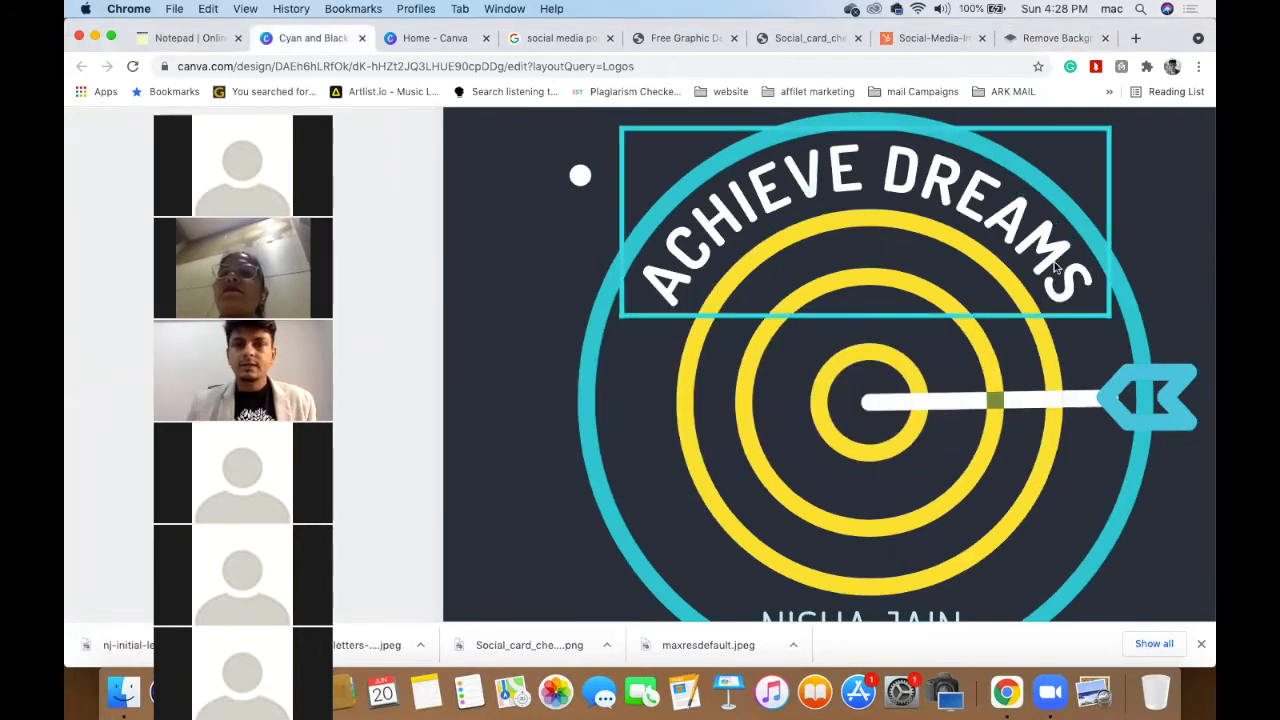
scroll(1055, 267, "down", 5)
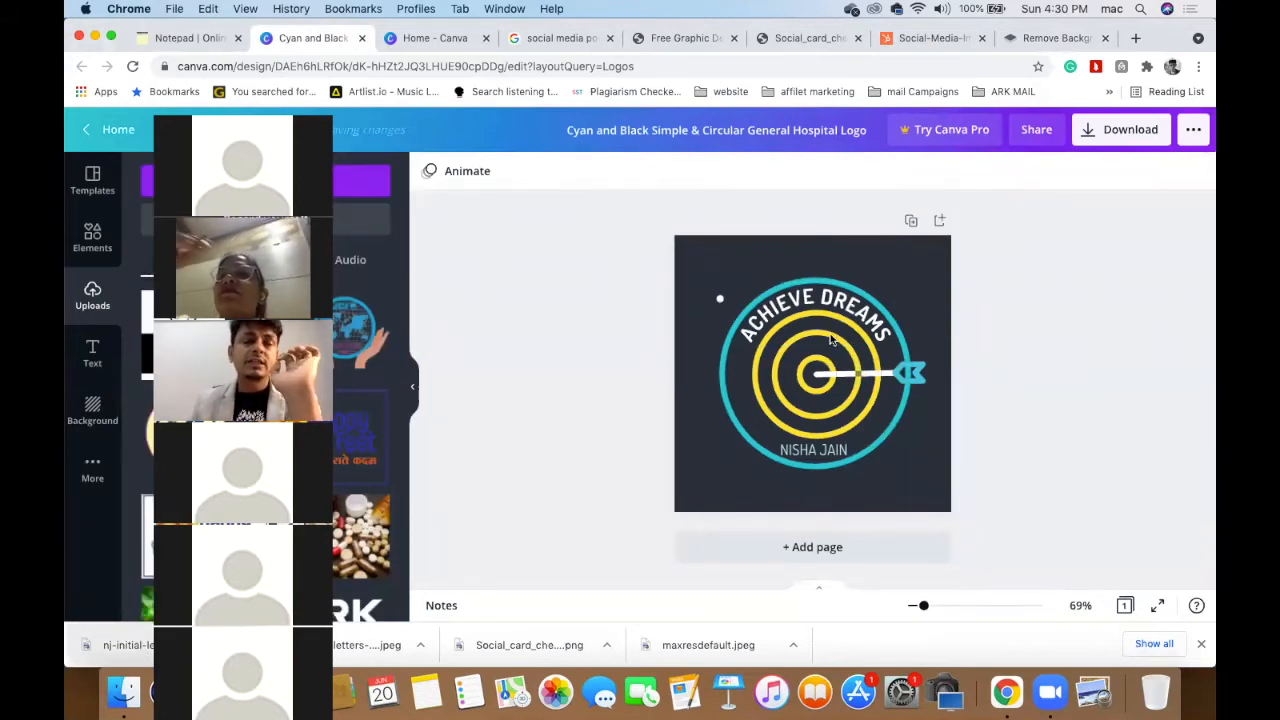
key("super+v")
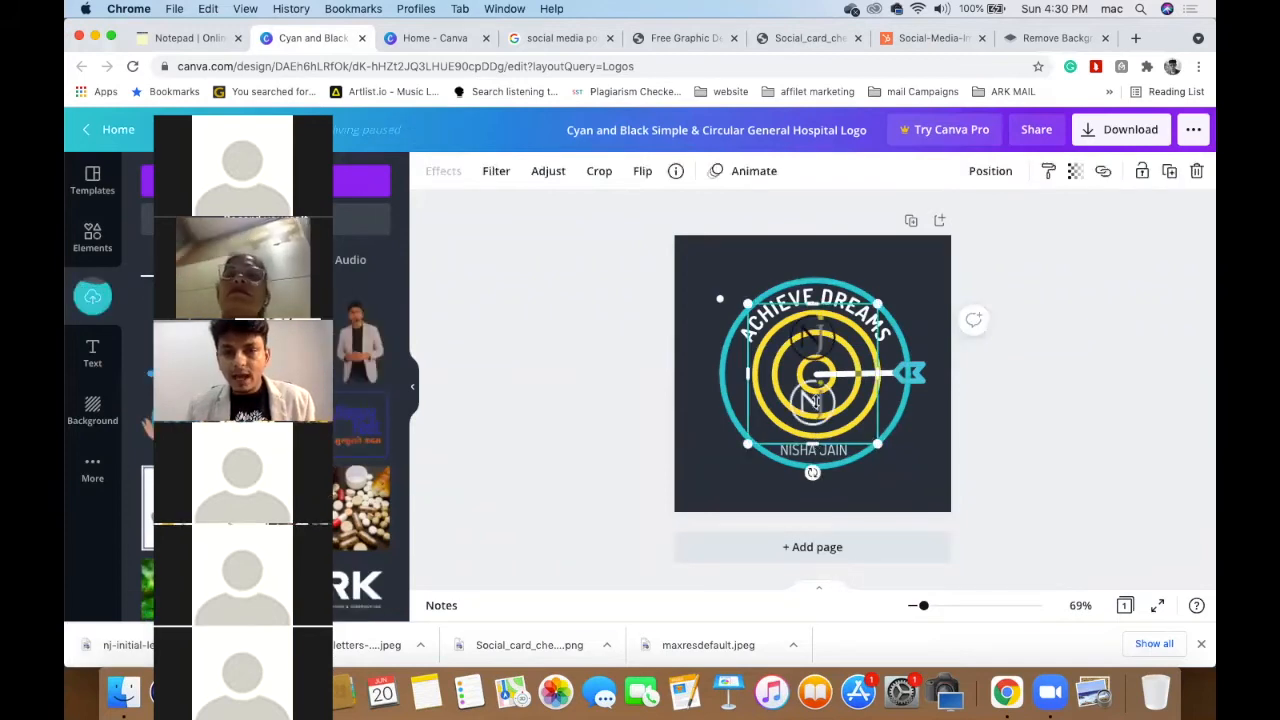
left_click_drag(815, 355, 816, 371)
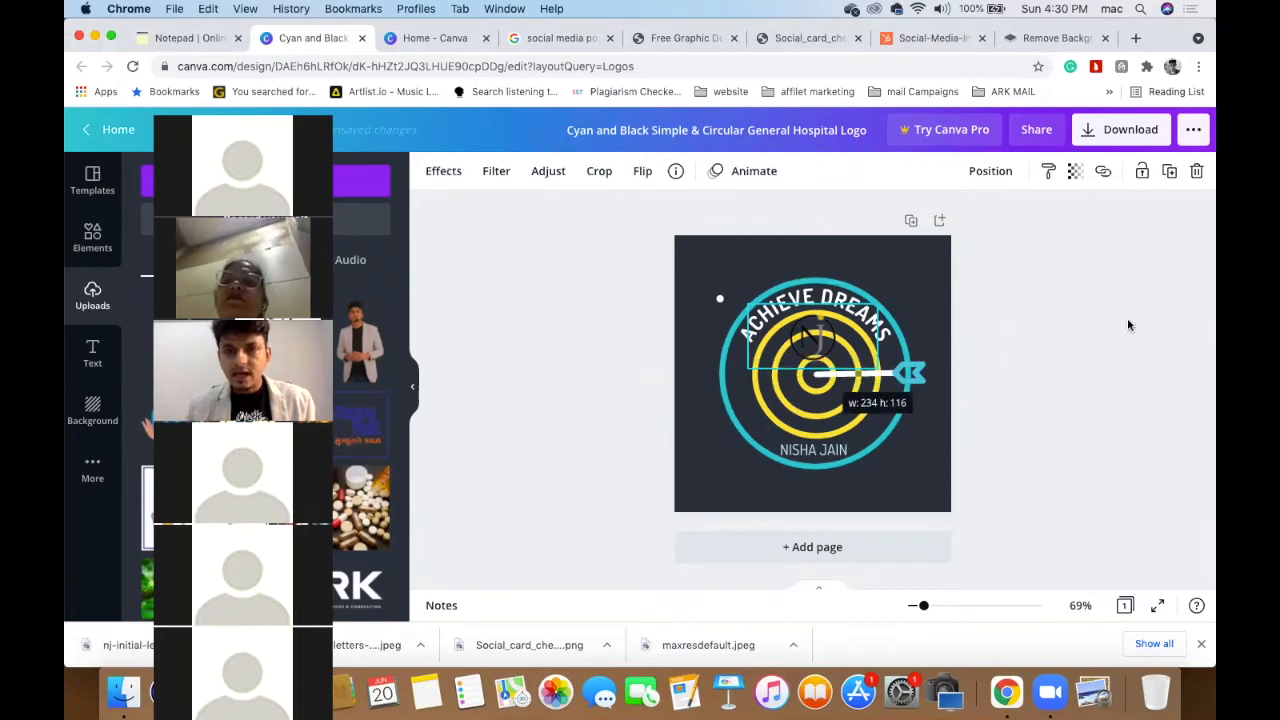
left_click(1128, 325)
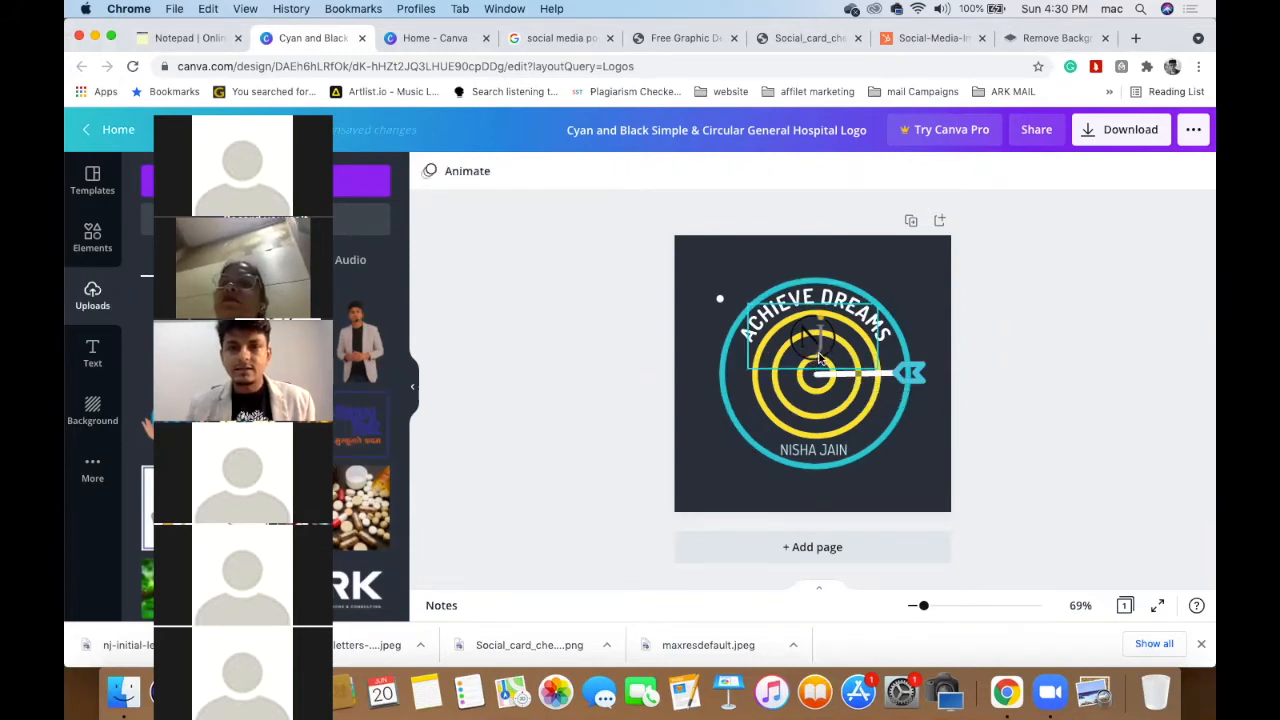
scroll(819, 358, "up", 5)
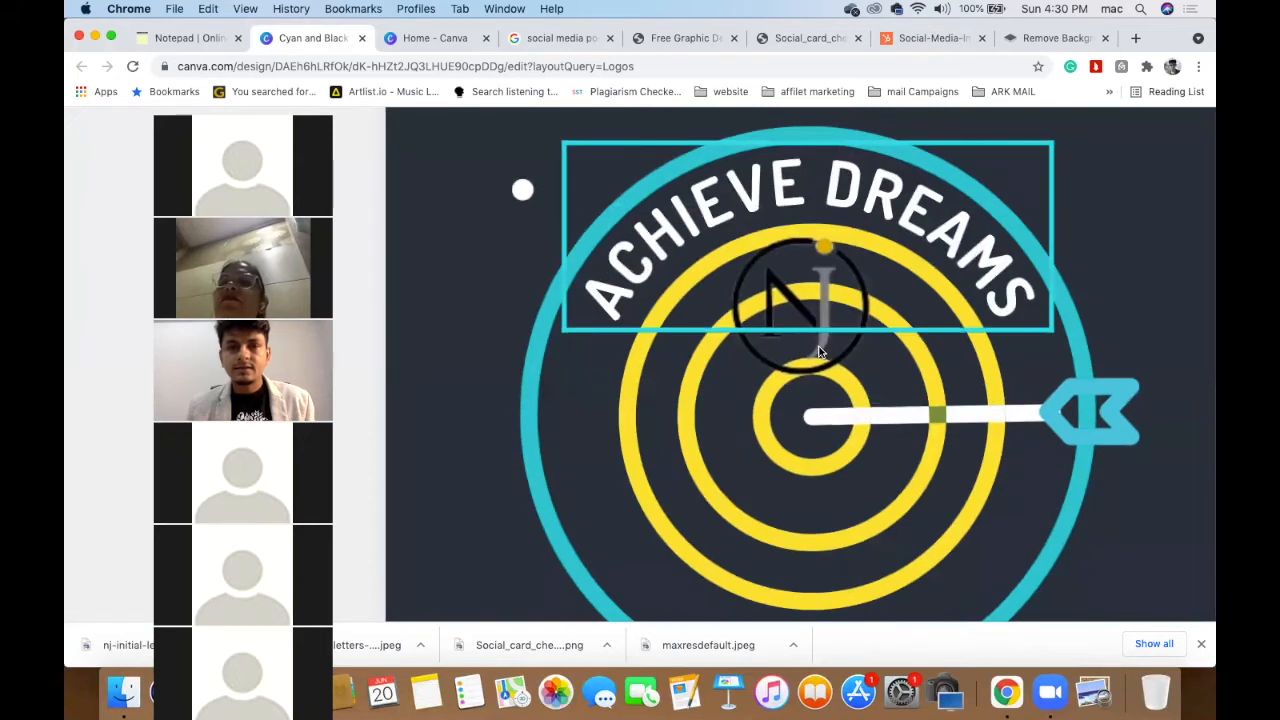
left_click(819, 350)
left_click_drag(824, 361, 847, 432)
left_click_drag(990, 337, 998, 326)
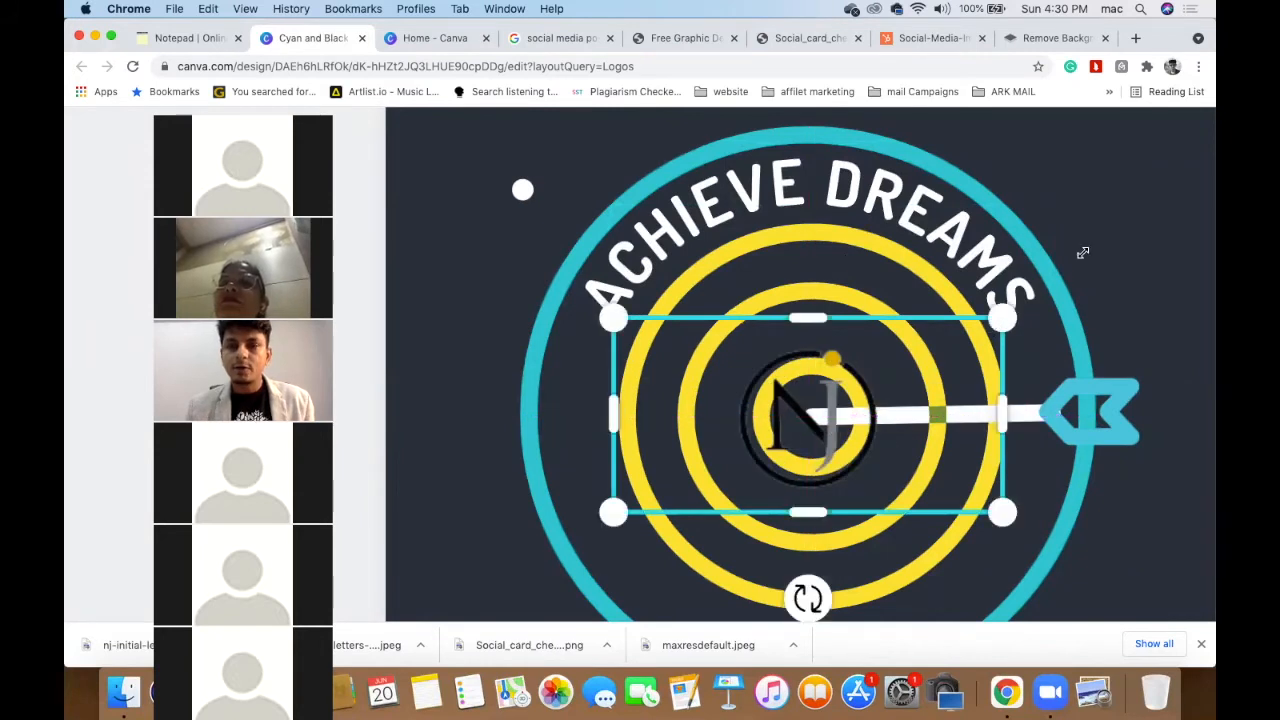
left_click_drag(1206, 183, 922, 447)
left_click_drag(966, 380, 851, 425)
- Recolour the inner yellow rings of the target graphic dark navy
scroll(872, 382, "down", 5)
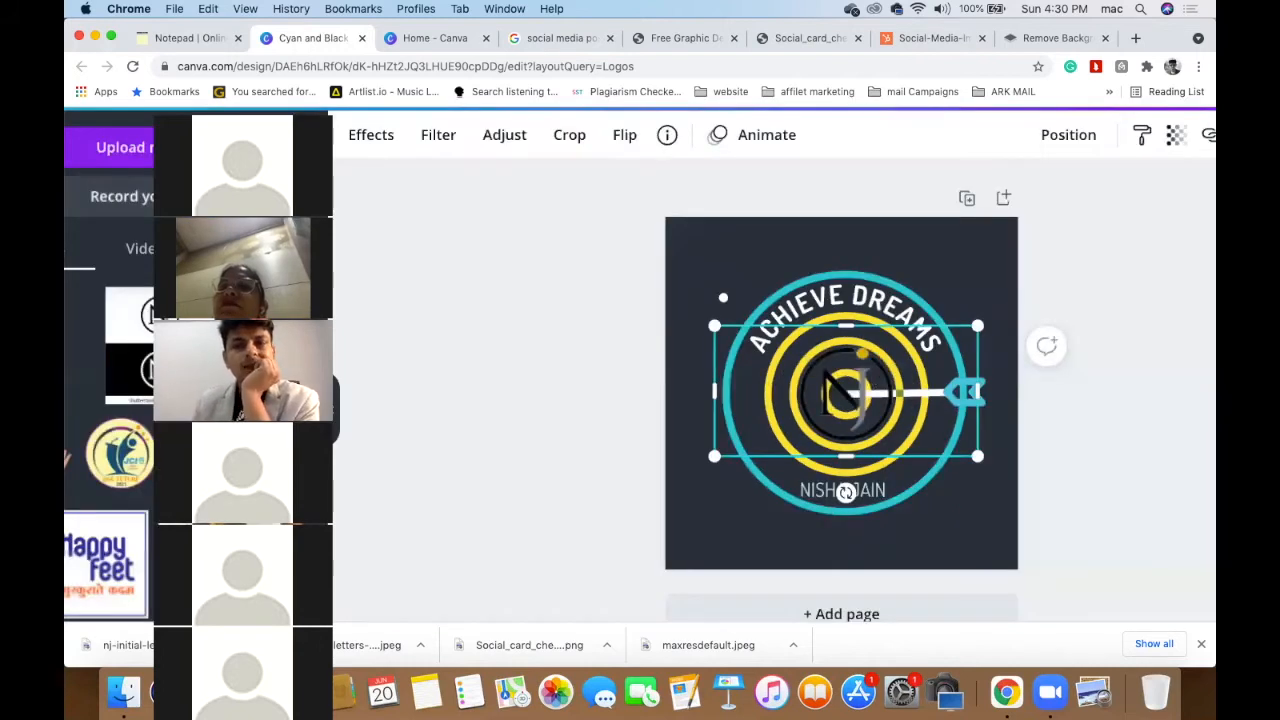
scroll(872, 382, "down", 3)
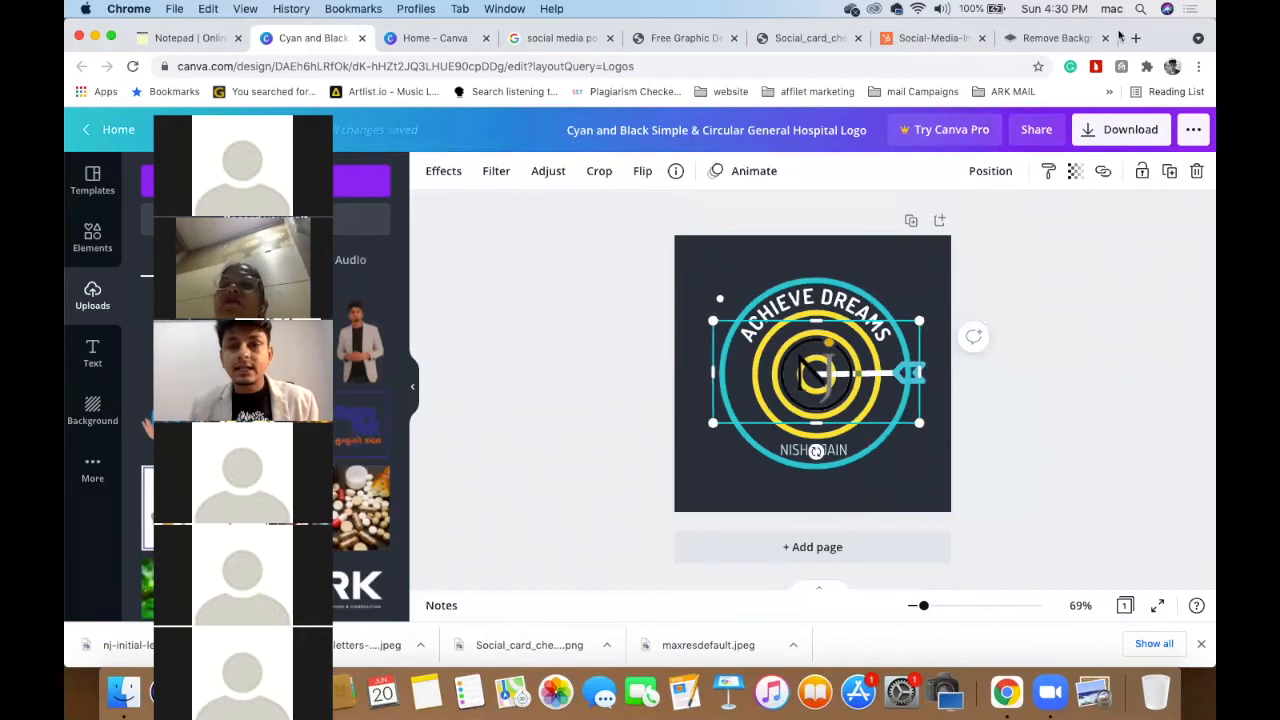
left_click(830, 440)
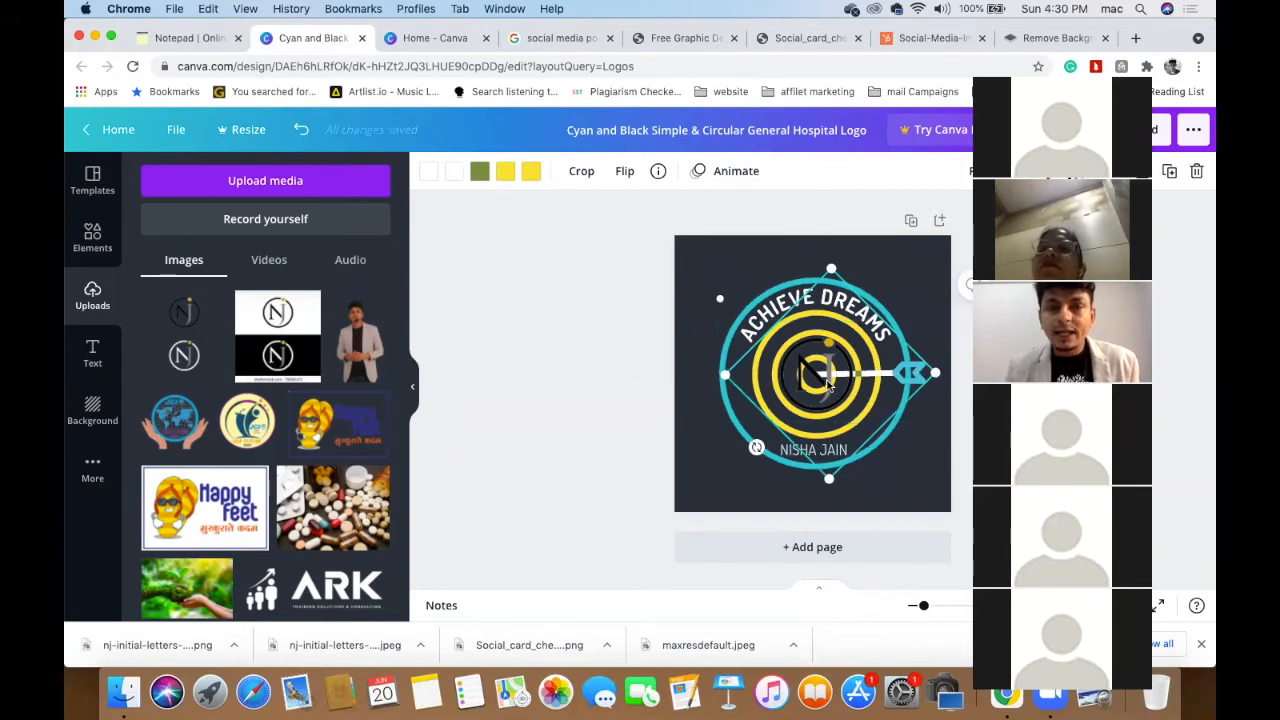
left_click(506, 172)
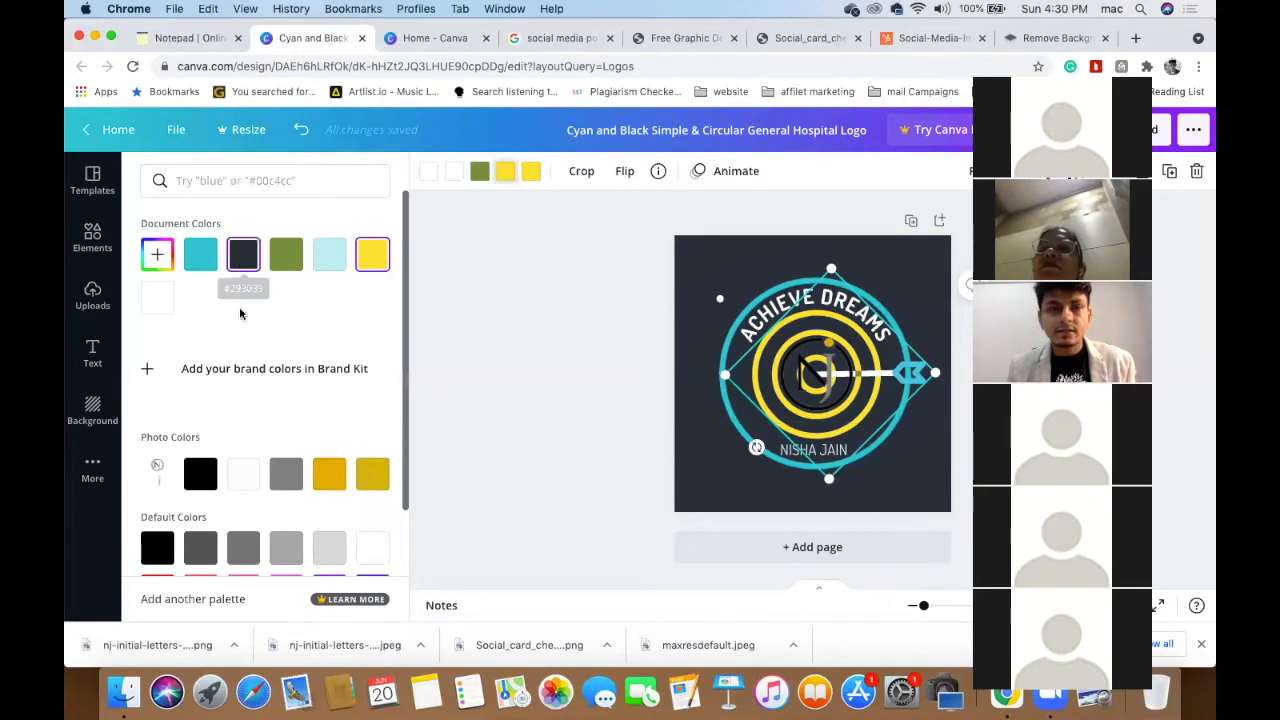
left_click(243, 258)
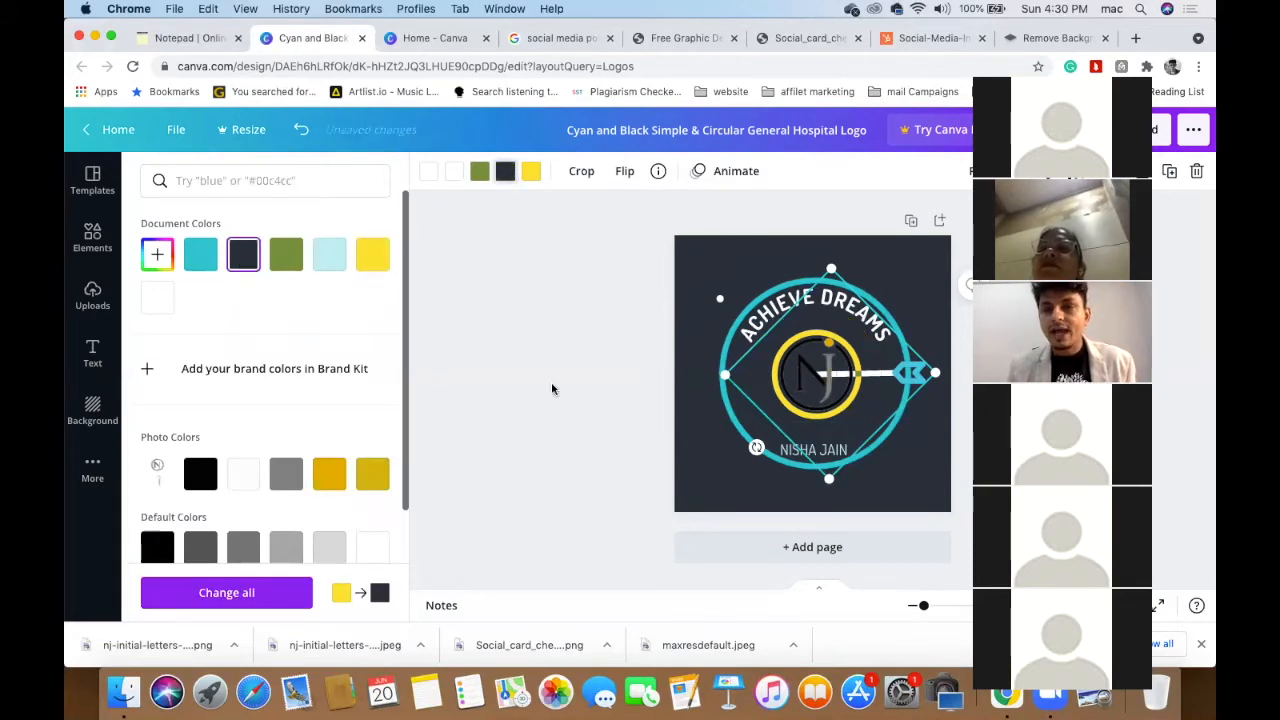
left_click(836, 376)
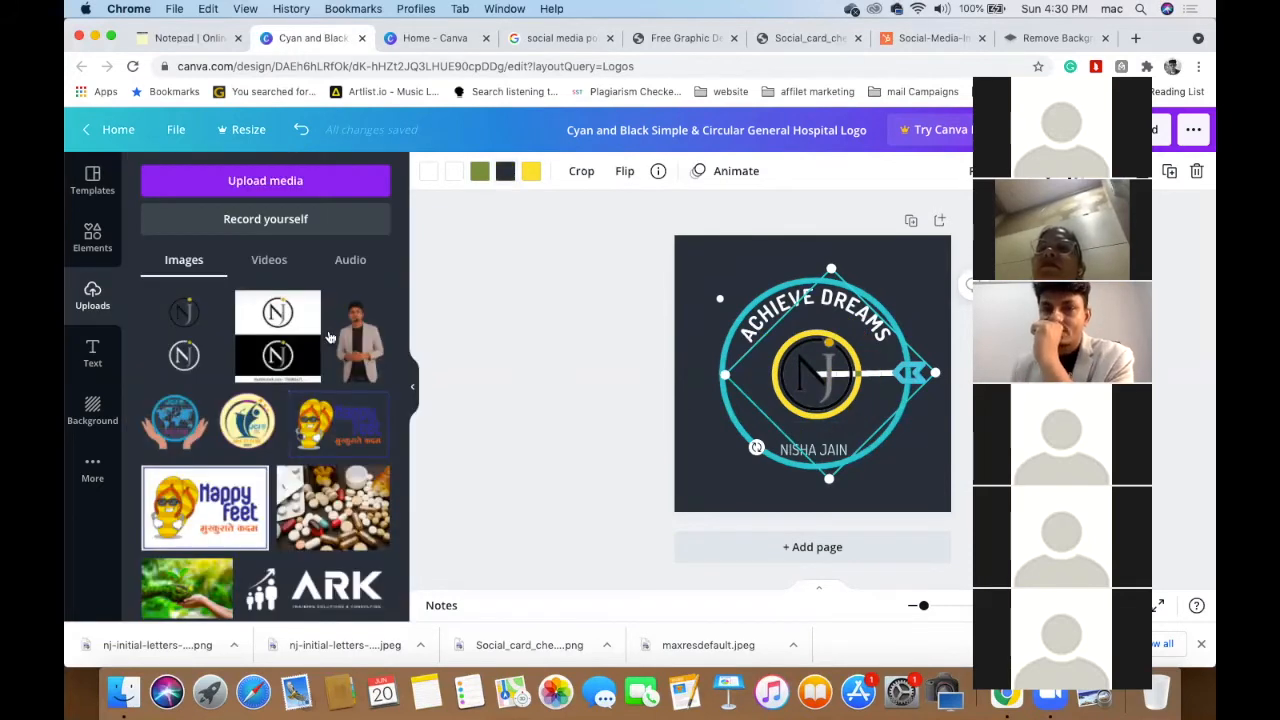
left_click(876, 256)
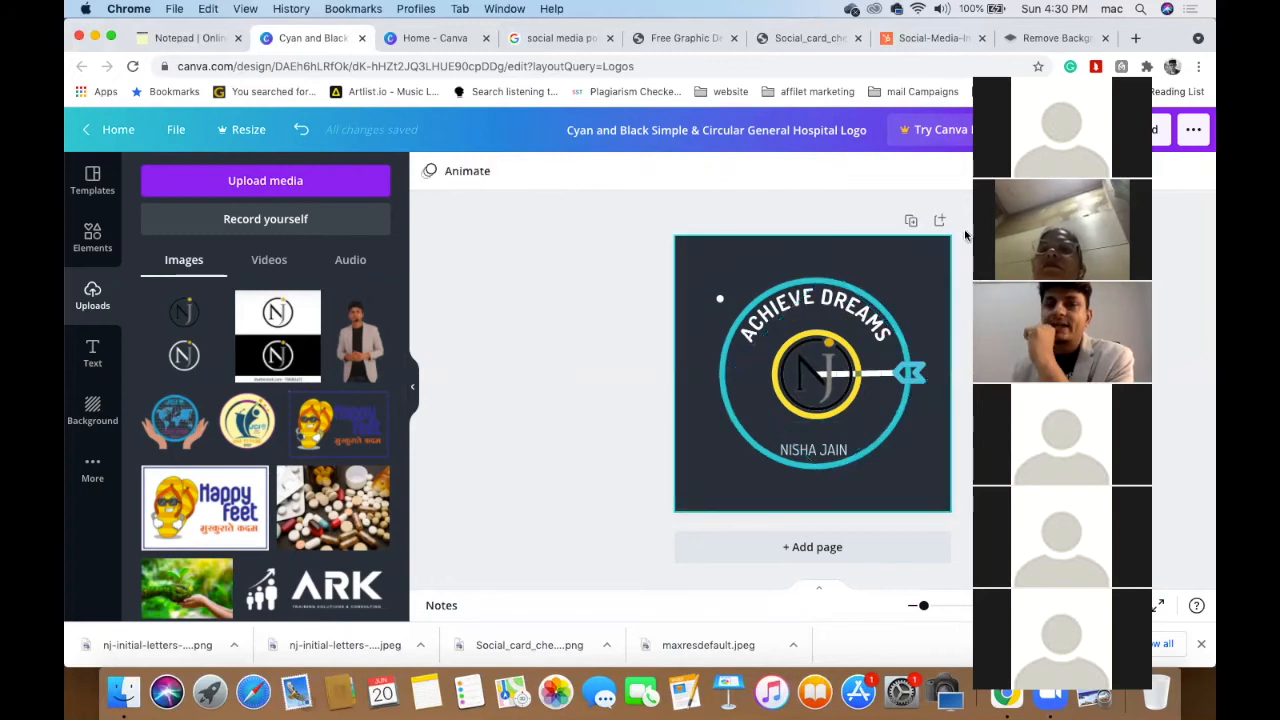
left_click(1018, 33)
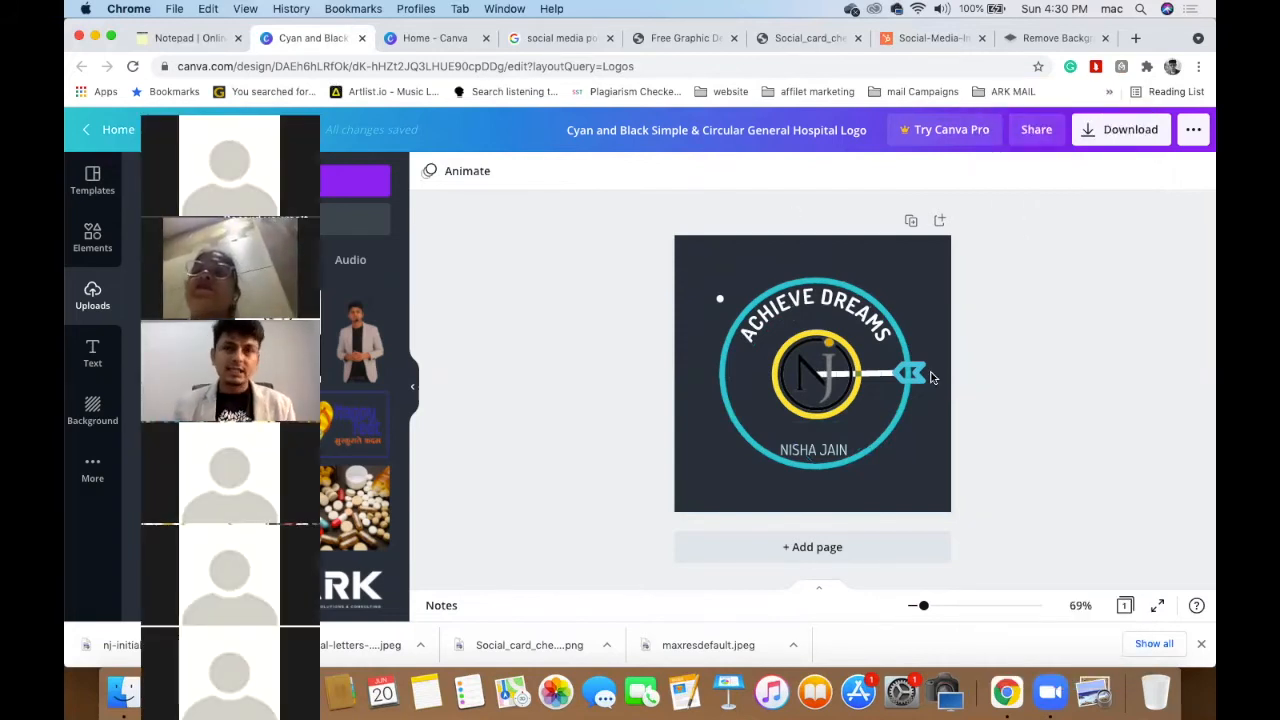
left_click(1095, 134)
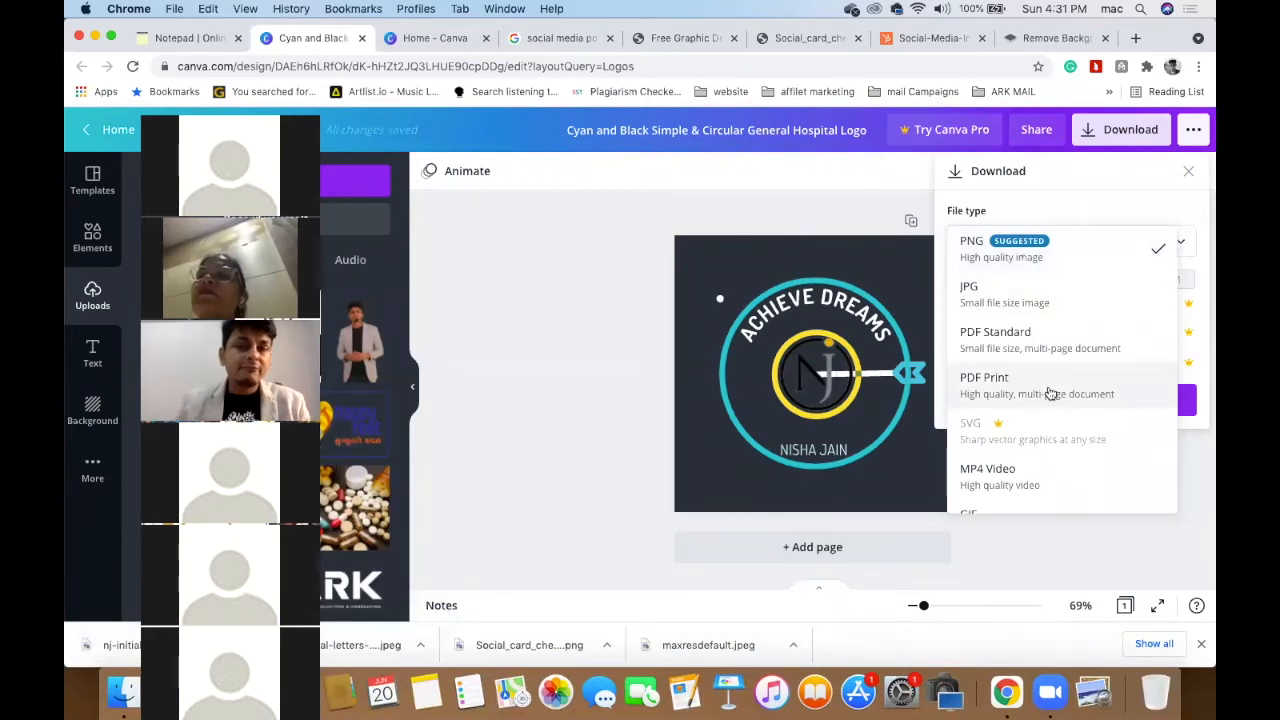
scroll(1050, 394, "down", 1)
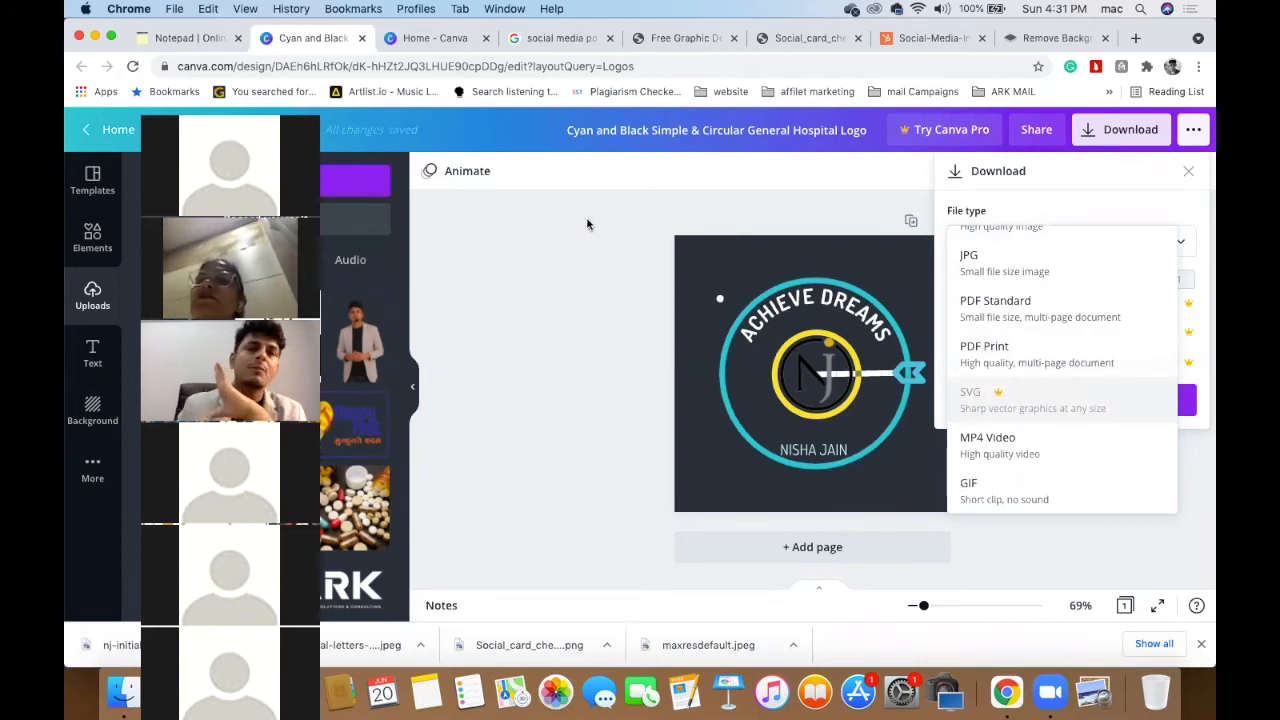
left_click(1189, 172)
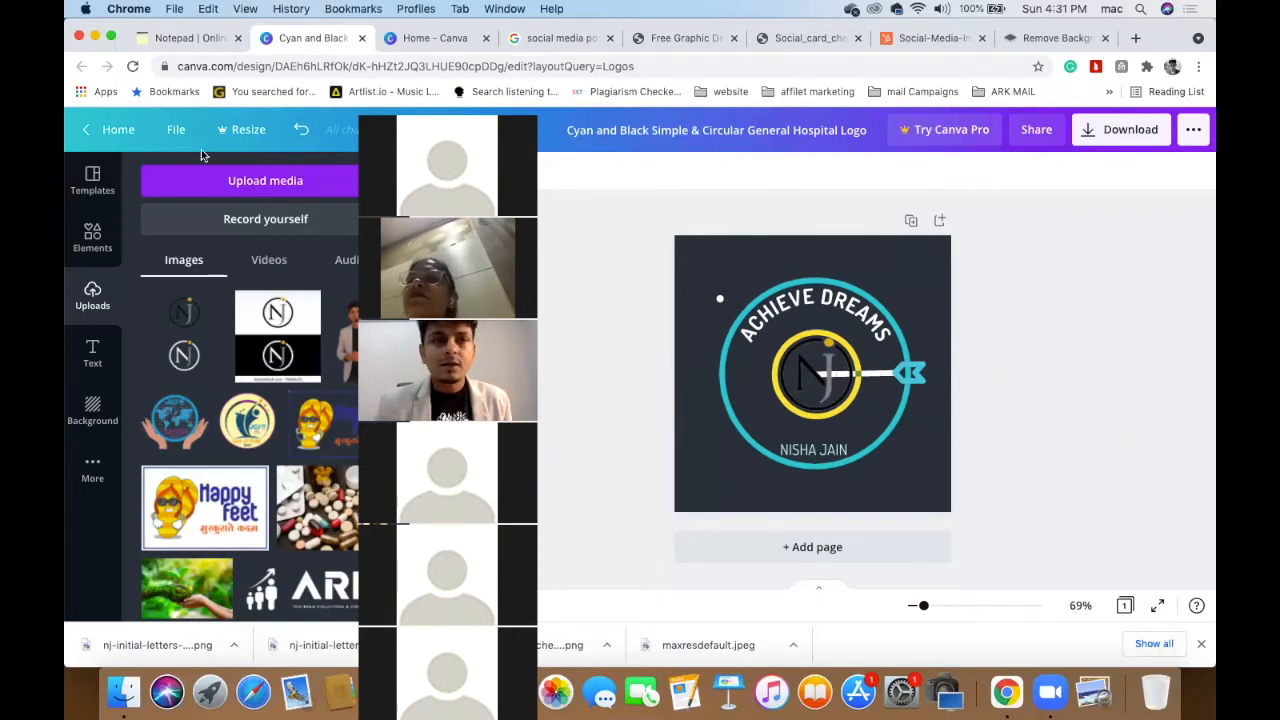
left_click(117, 130)
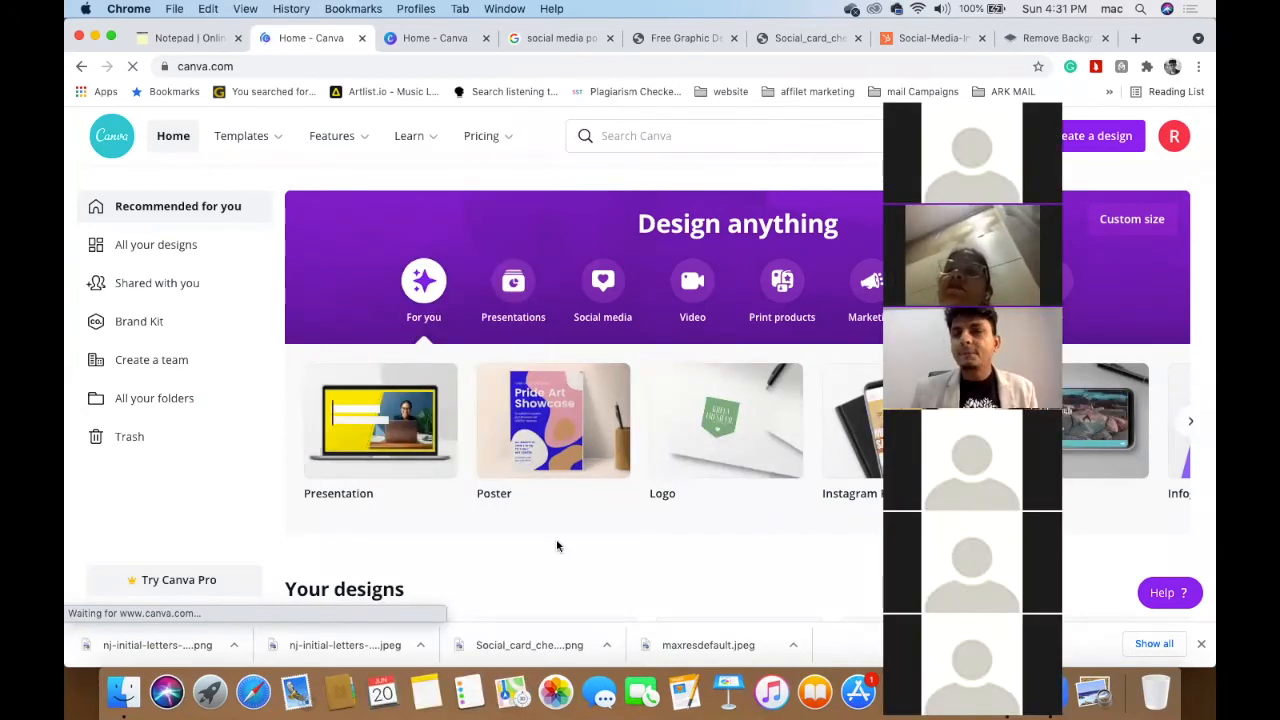
scroll(557, 546, "down", 5)
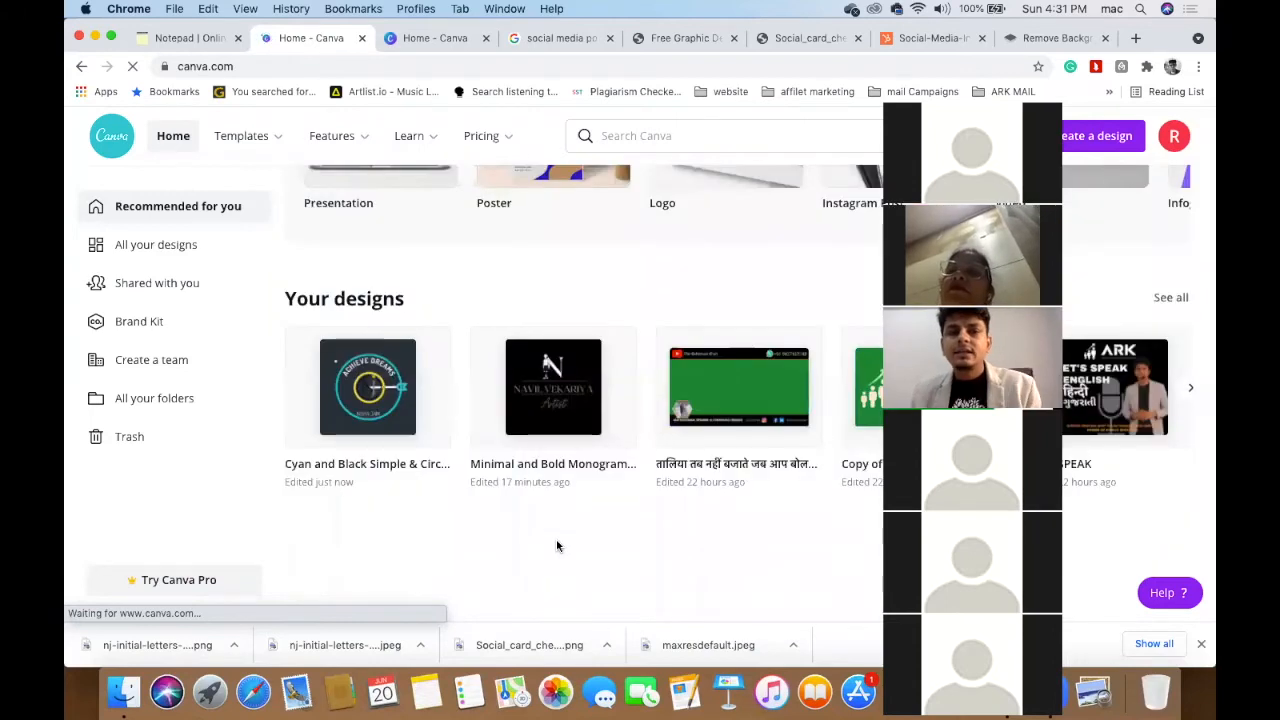
scroll(557, 546, "down", 3)
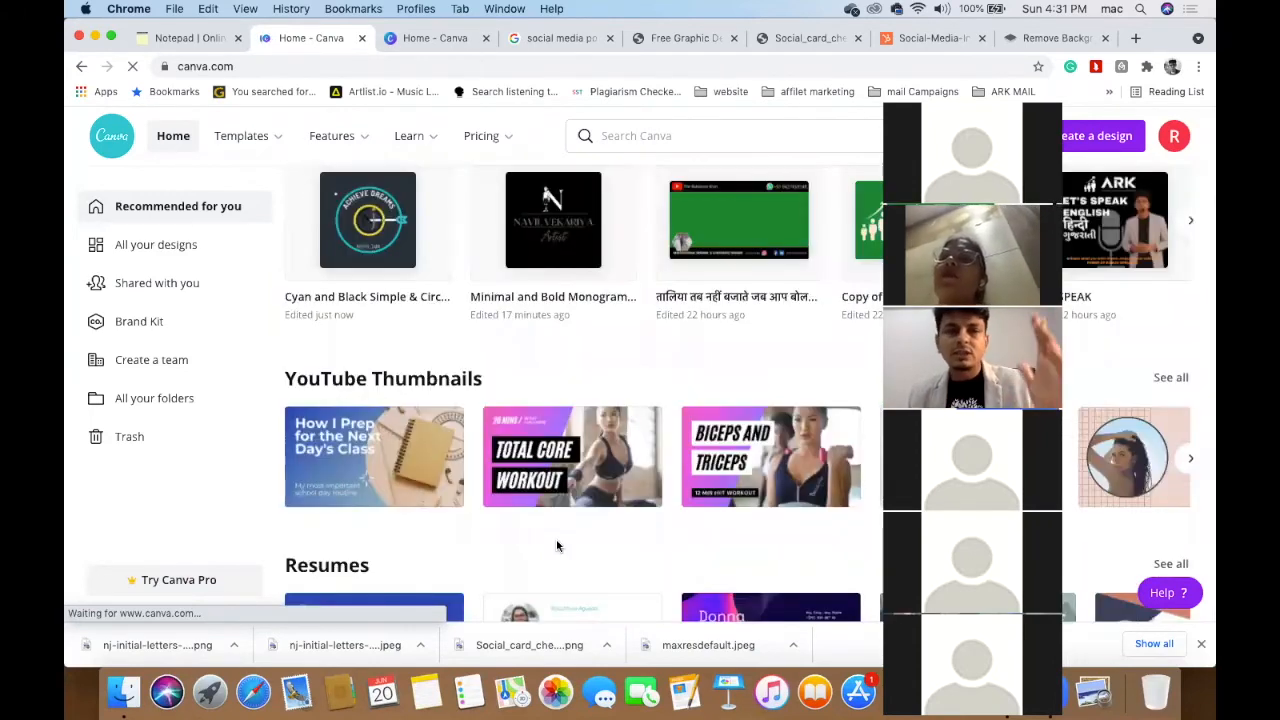
scroll(557, 546, "down", 5)
scroll(557, 546, "up", 2)
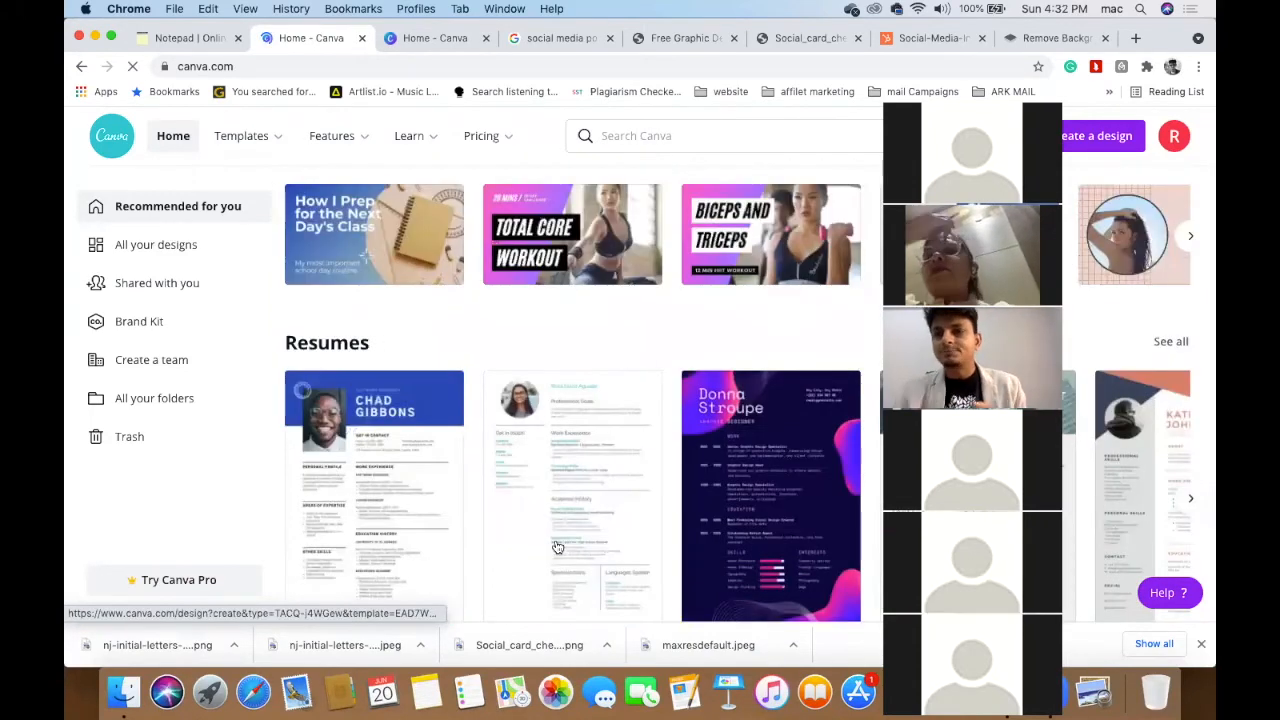
scroll(557, 546, "up", 1)
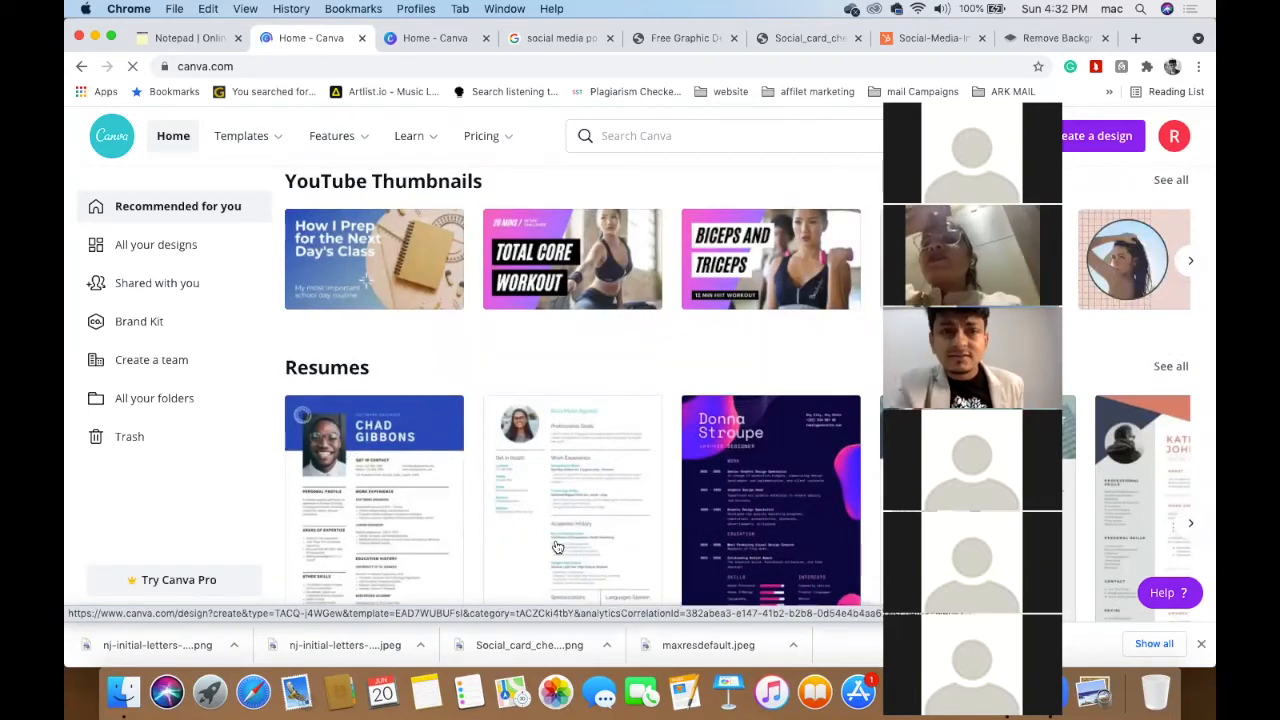
scroll(557, 546, "up", 3)
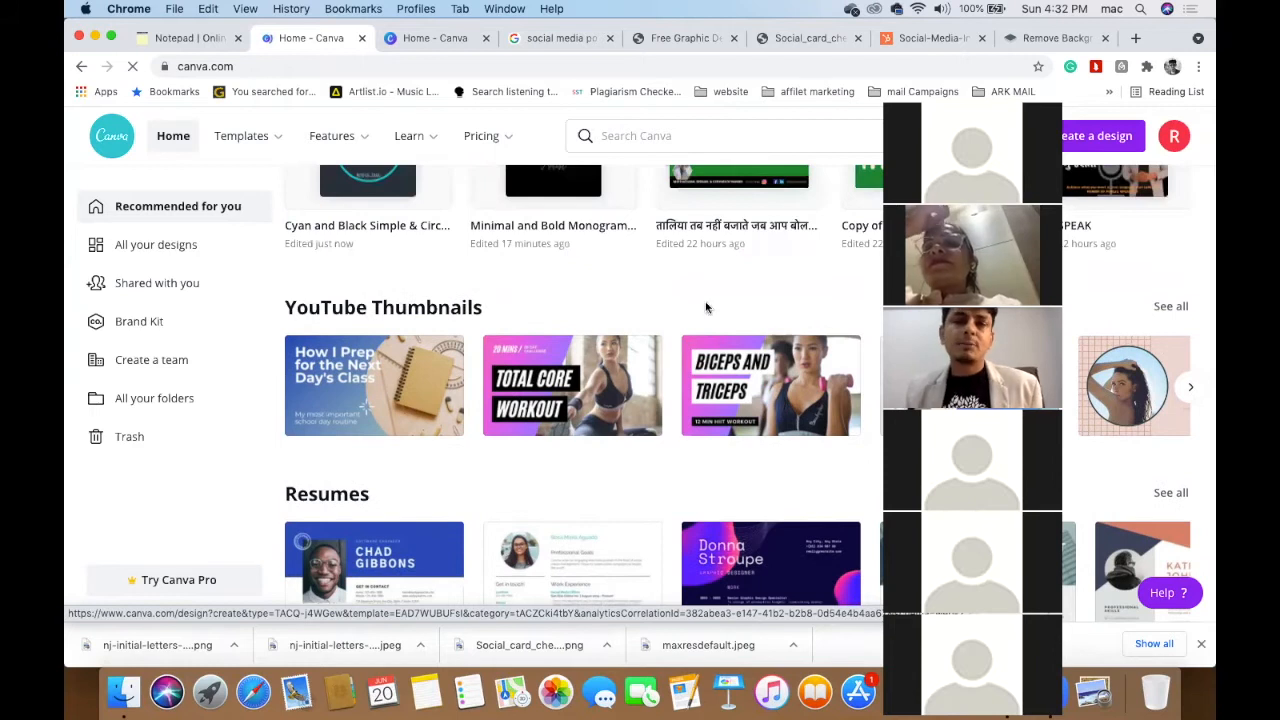
scroll(697, 347, "down", 2)
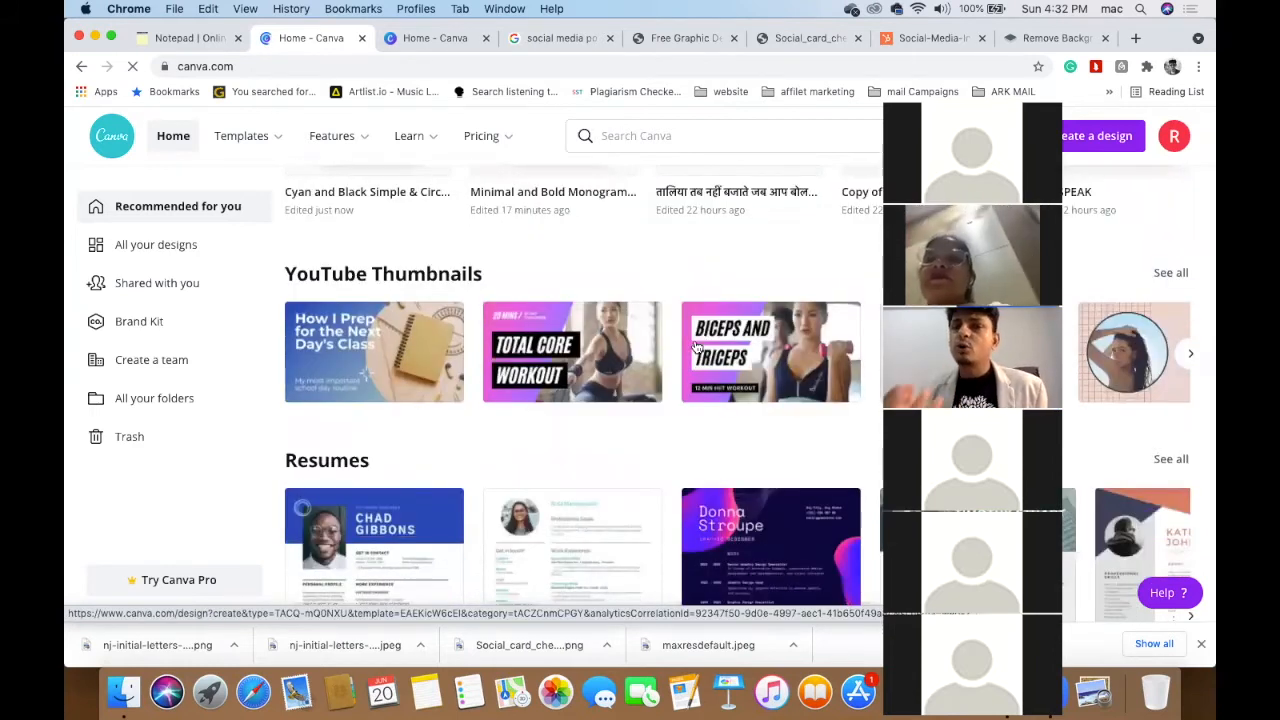
scroll(697, 347, "down", 1)
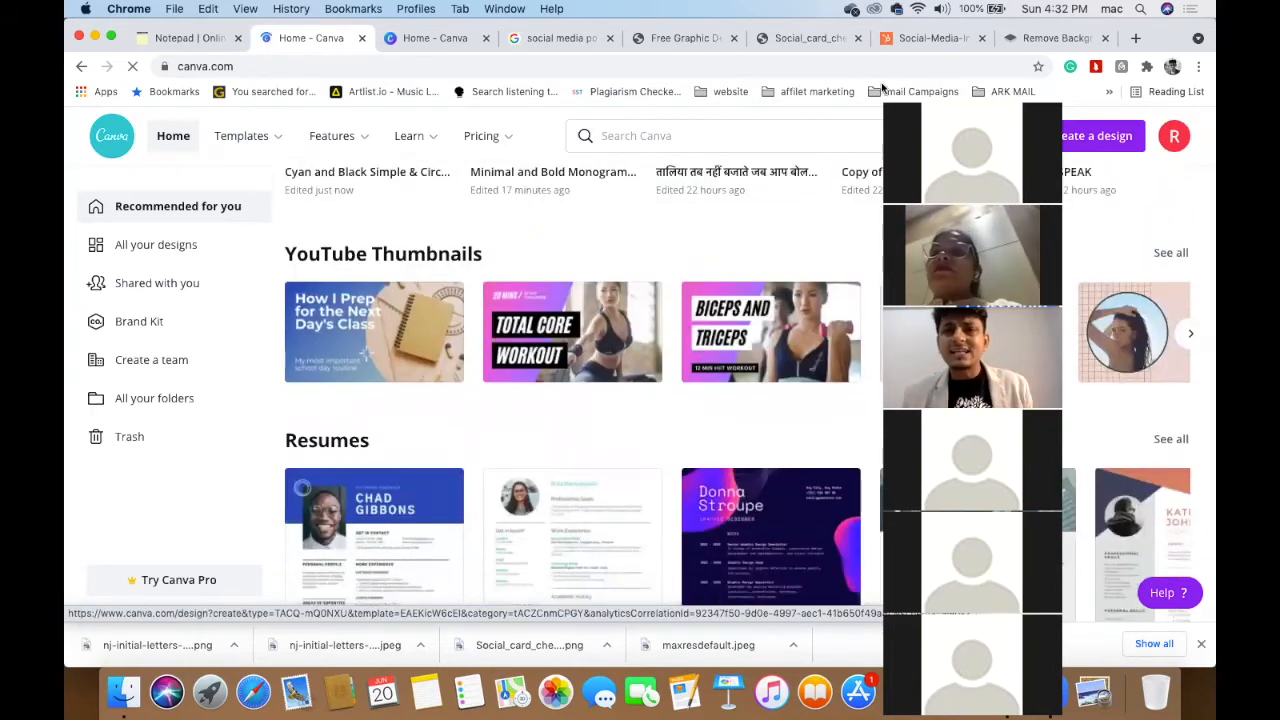
- Enlarge the HubSpot image-size infographic and scroll through its Facebook and Twitter sizes
left_click(921, 38)
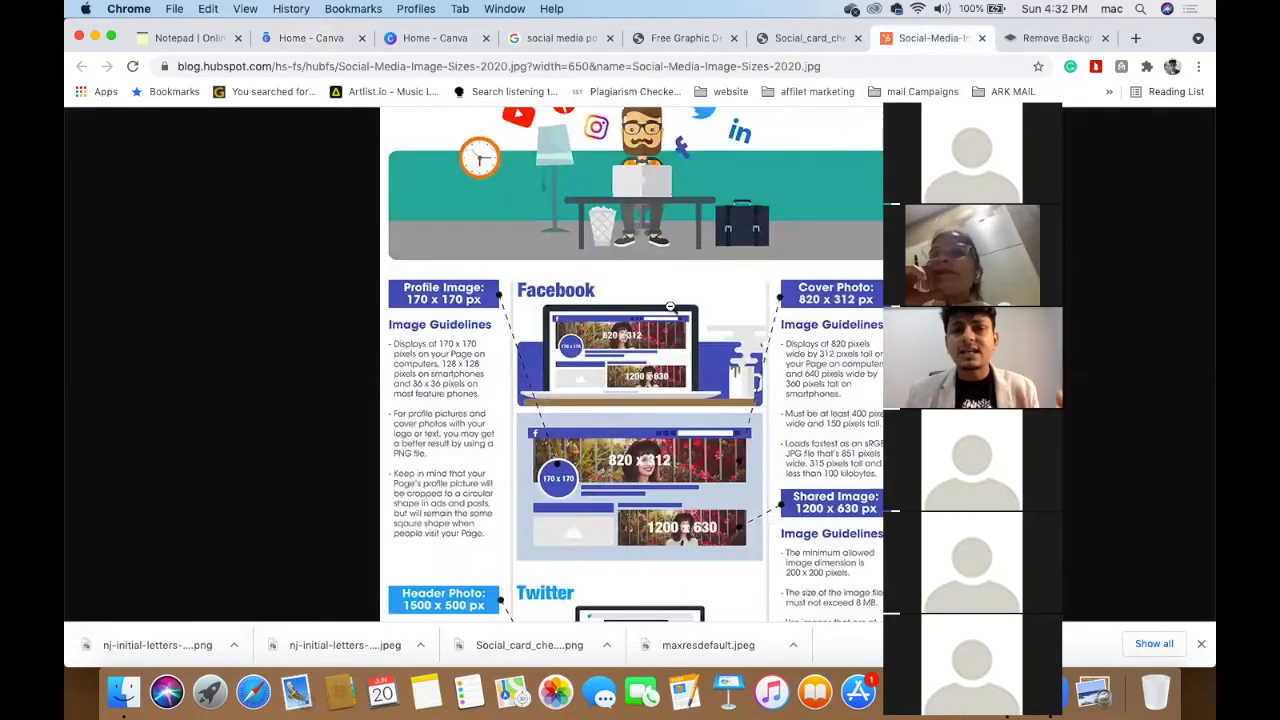
left_click(670, 306)
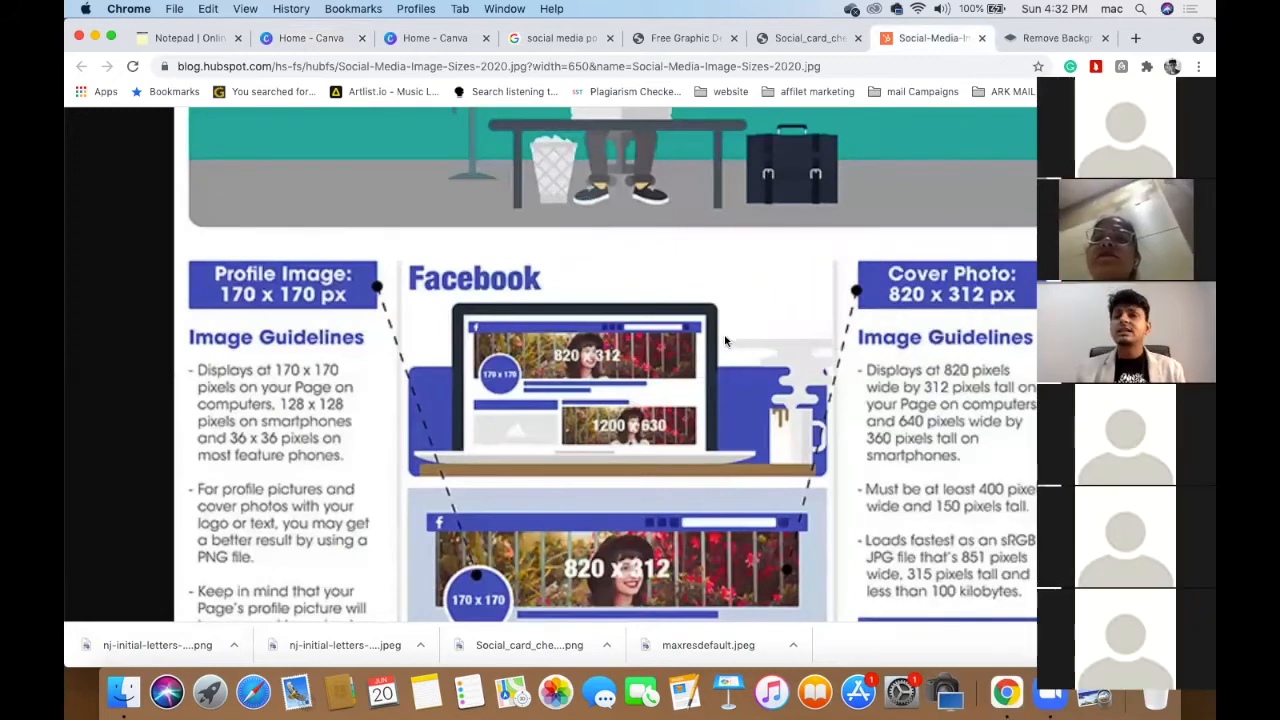
scroll(725, 341, "down", 1)
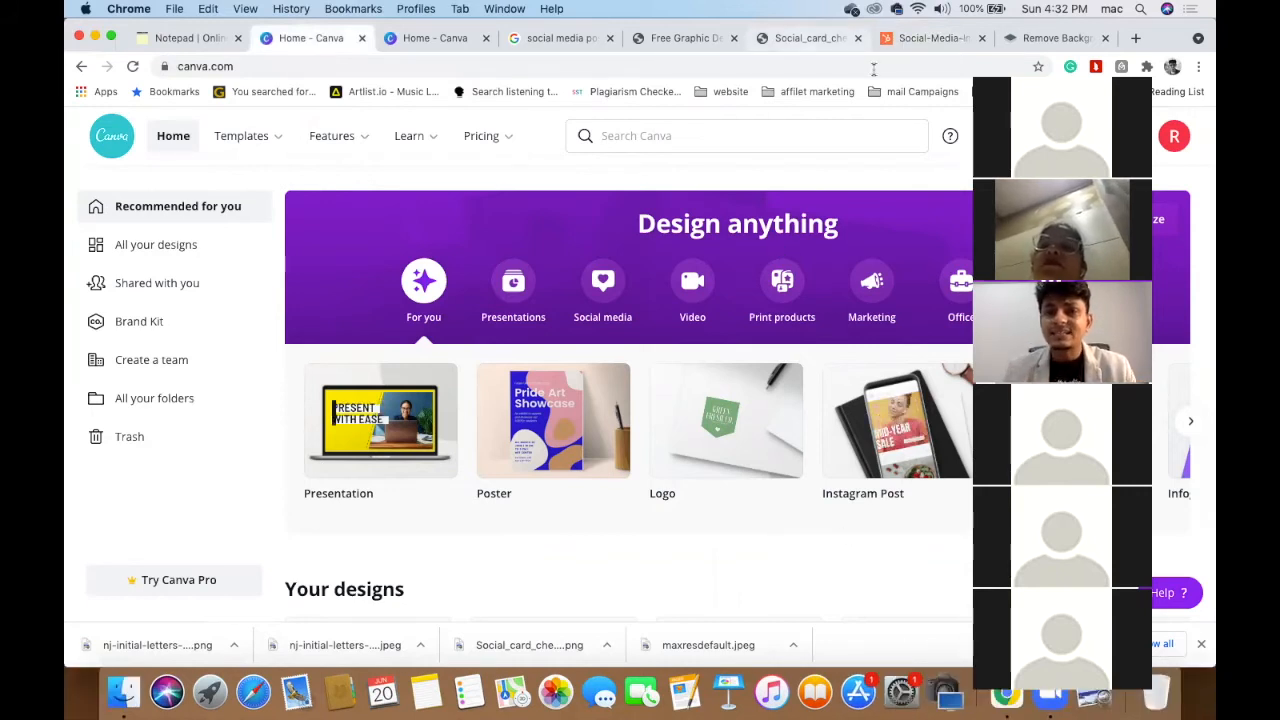
left_click(925, 38)
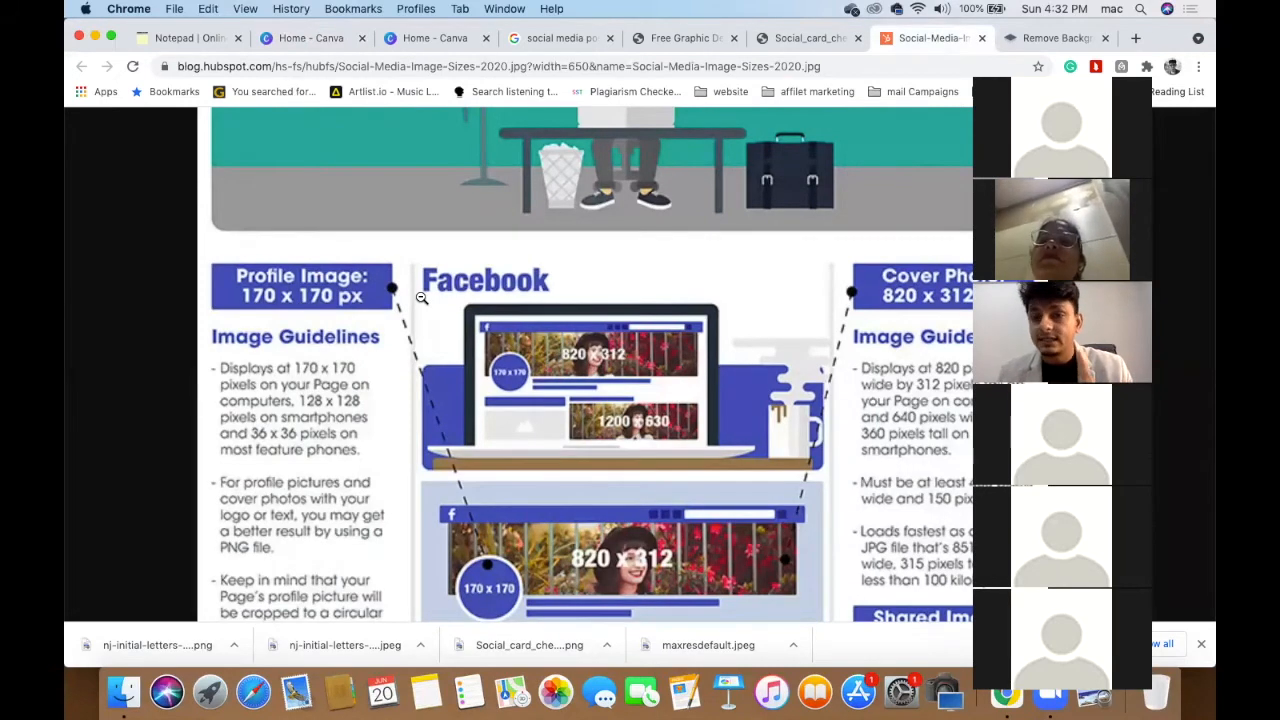
scroll(421, 297, "down", 3)
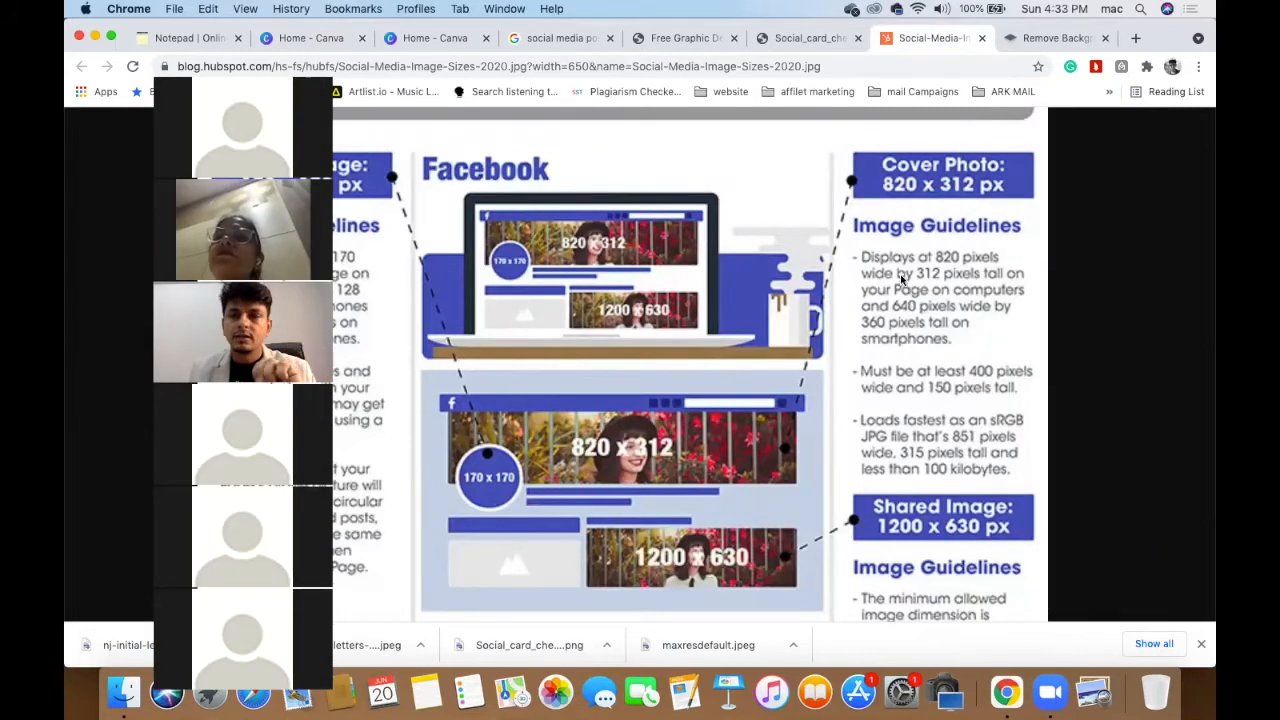
scroll(905, 285, "down", 4)
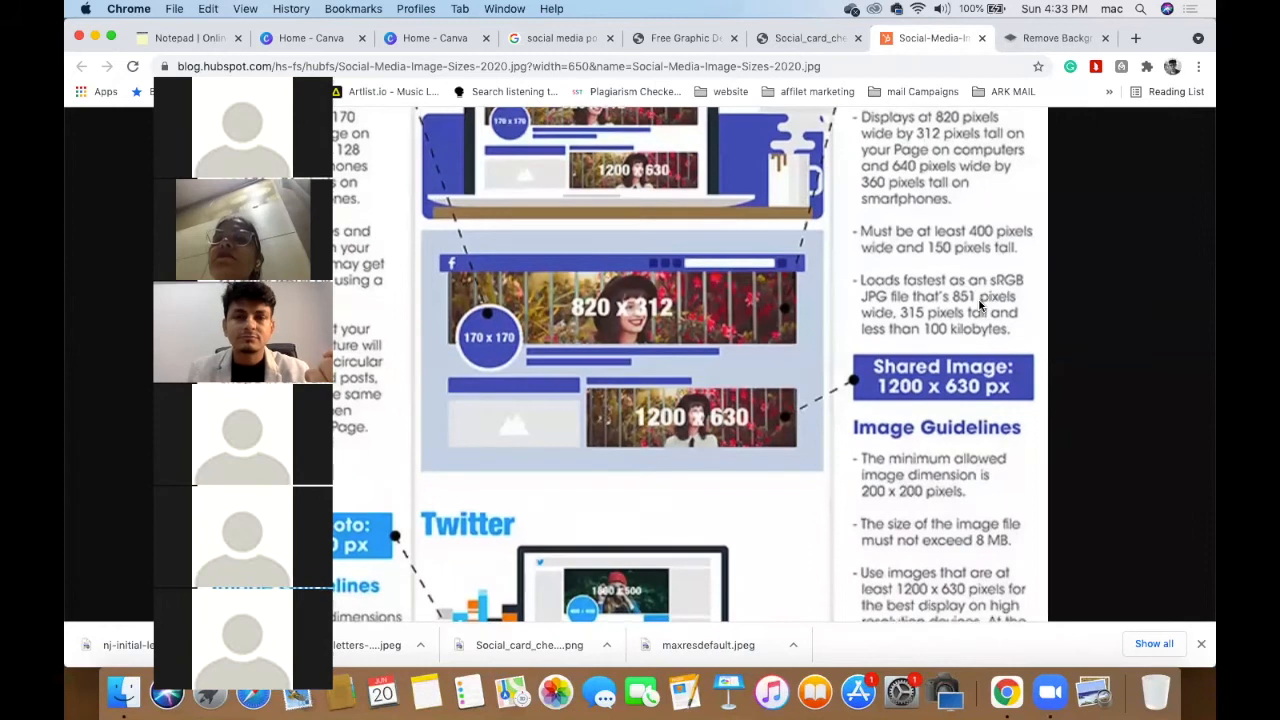
scroll(940, 270, "down", 3)
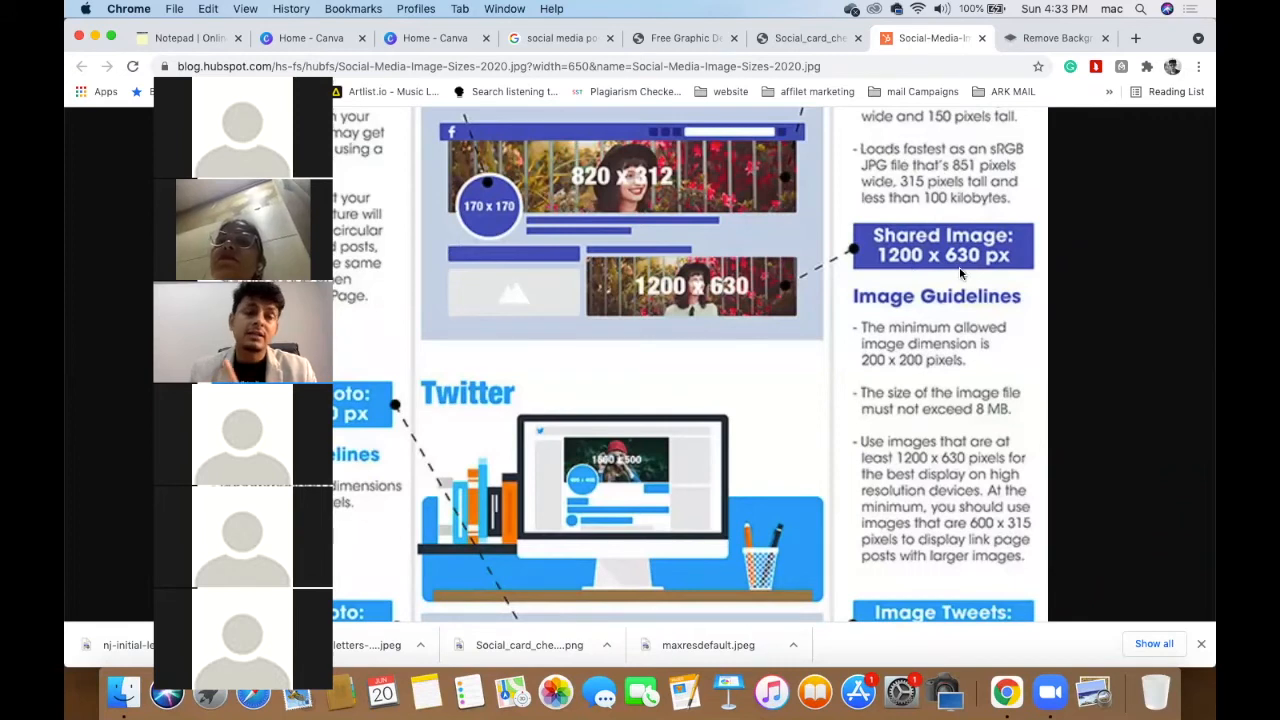
scroll(960, 273, "down", 5)
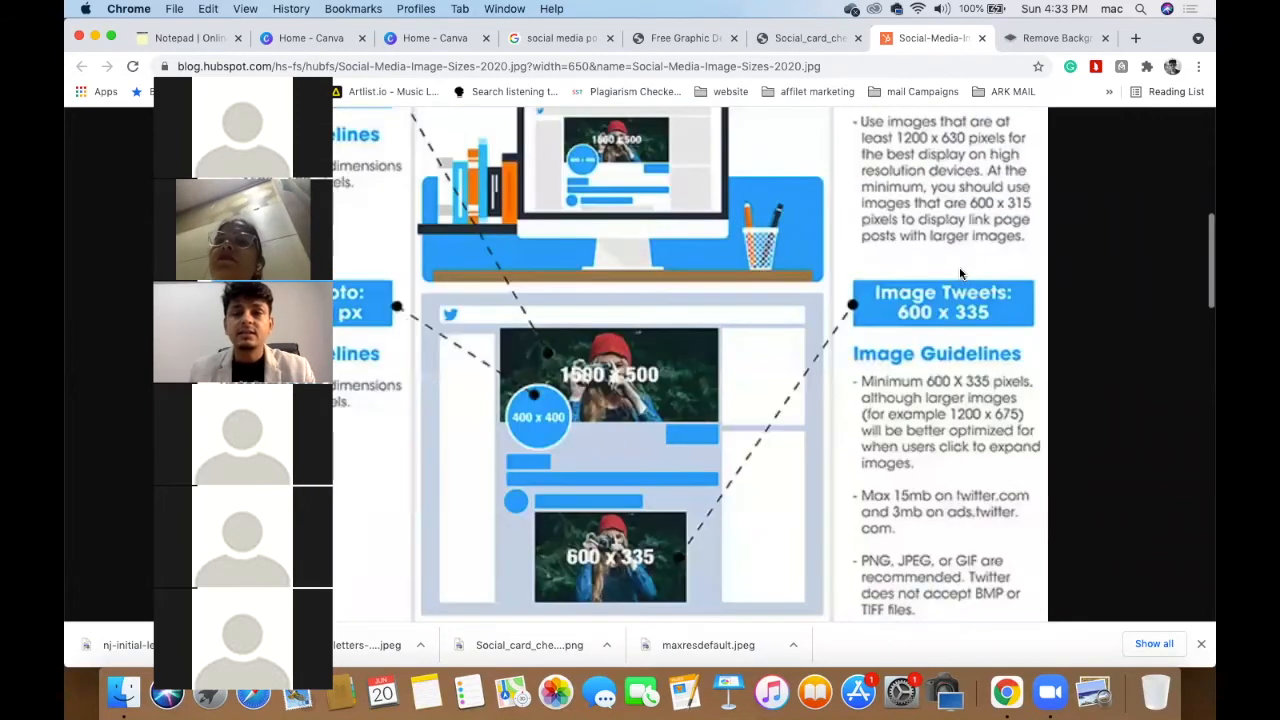
scroll(456, 127, "up", 3)
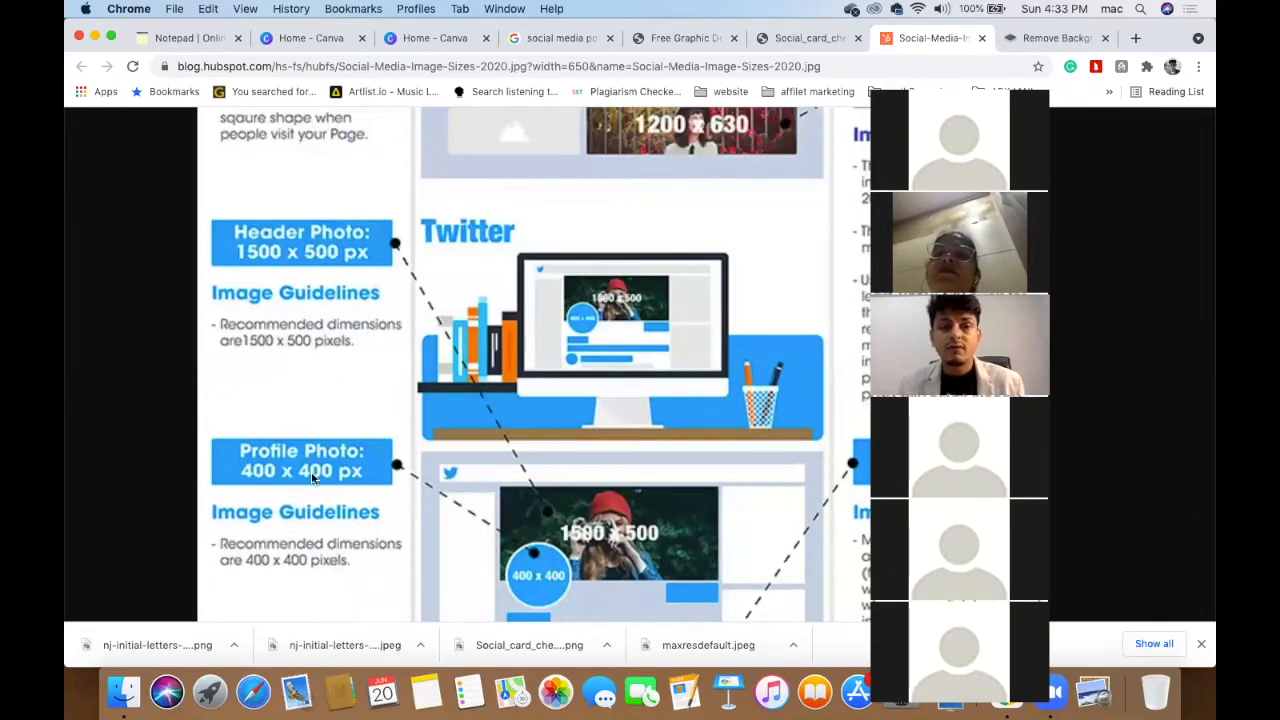
scroll(311, 471, "up", 10)
scroll(300, 520, "down", 3)
scroll(305, 515, "down", 1)
scroll(362, 424, "down", 2)
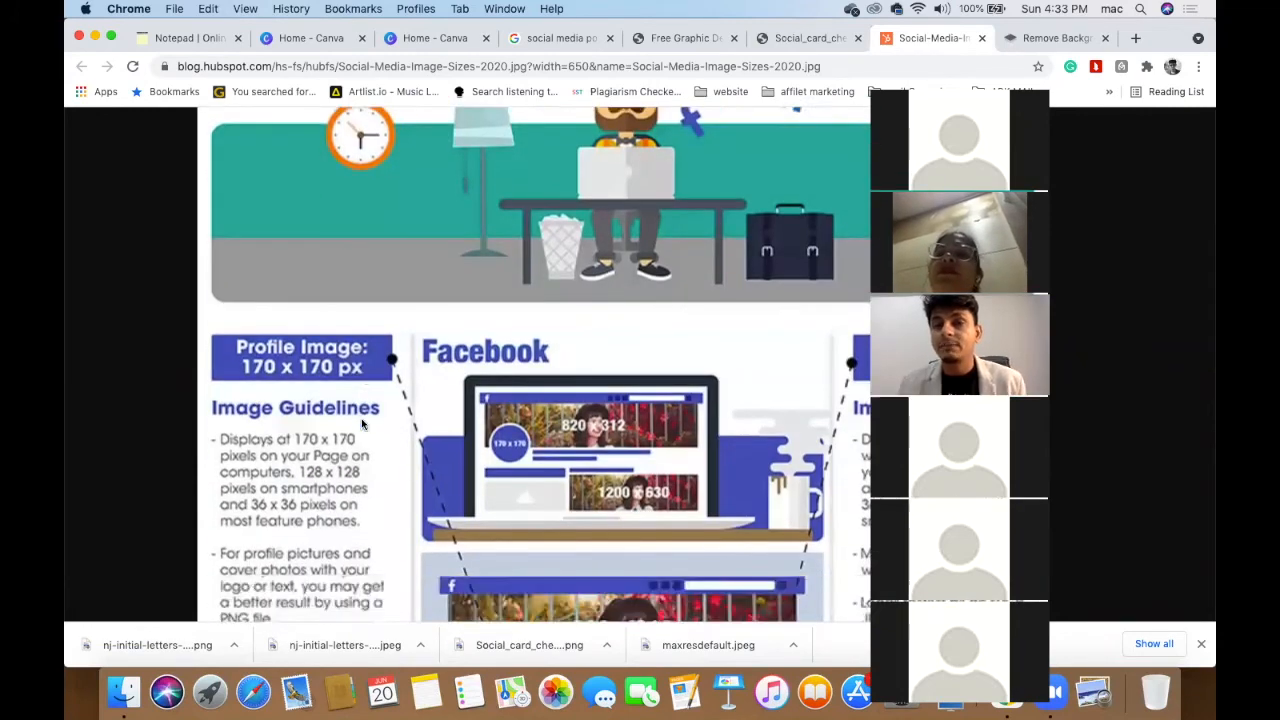
scroll(362, 424, "down", 15)
scroll(362, 424, "up", 3)
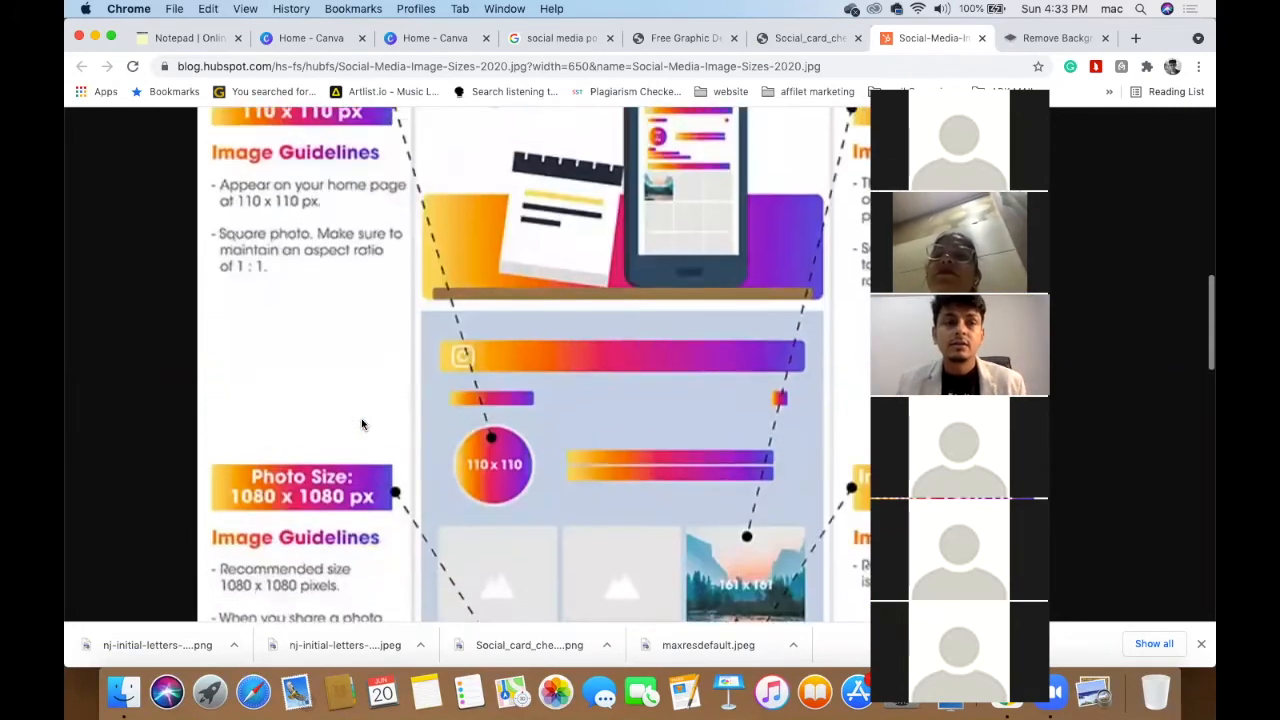
scroll(362, 424, "up", 1)
scroll(340, 514, "down", 5)
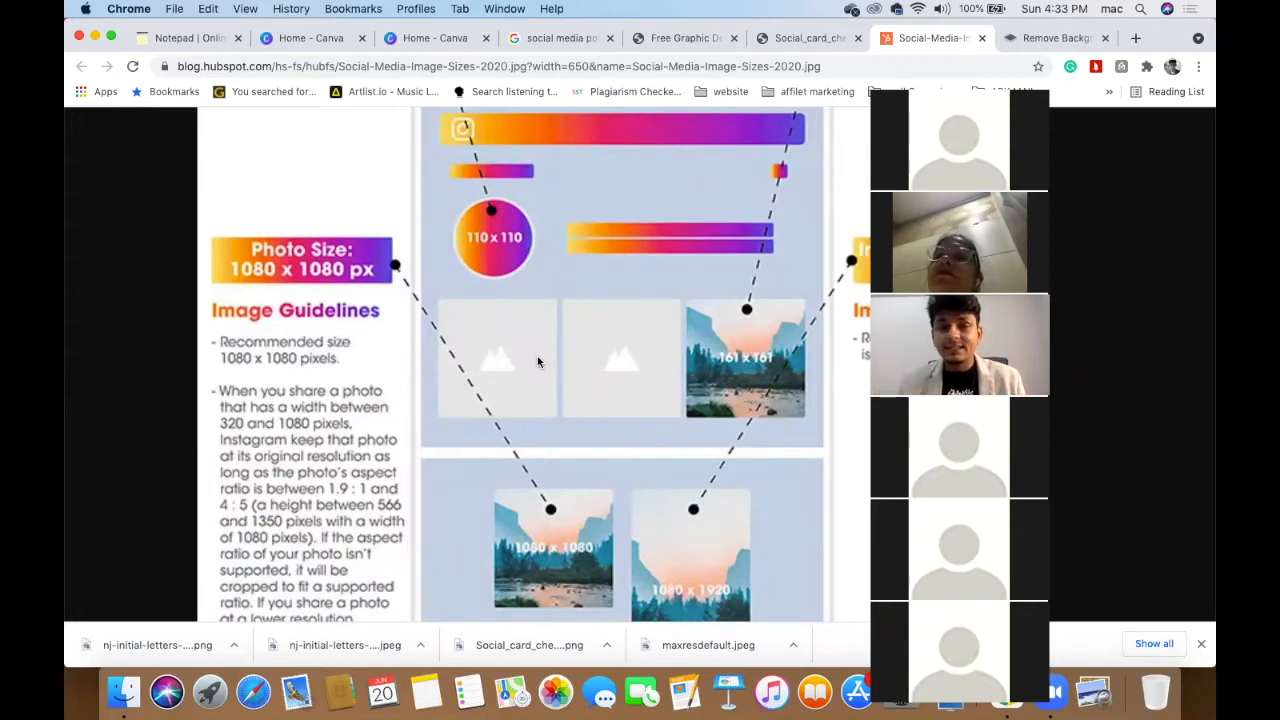
scroll(537, 362, "down", 3)
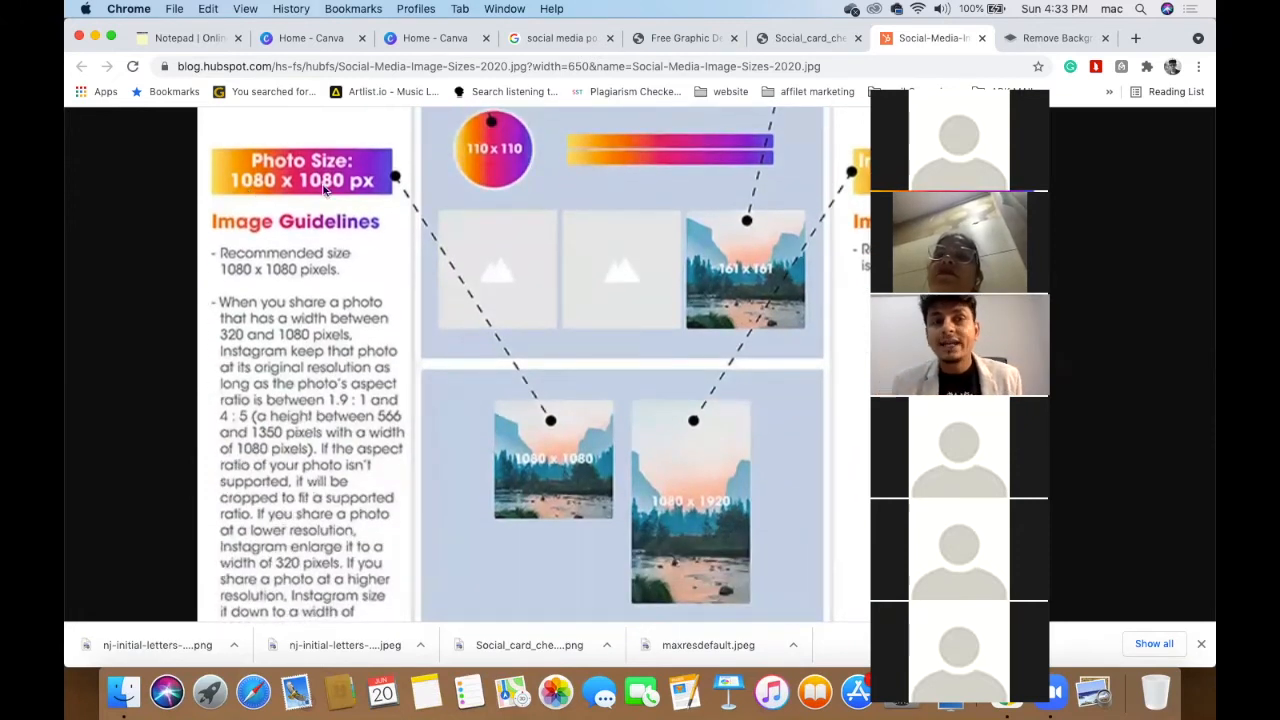
scroll(447, 292, "up", 5)
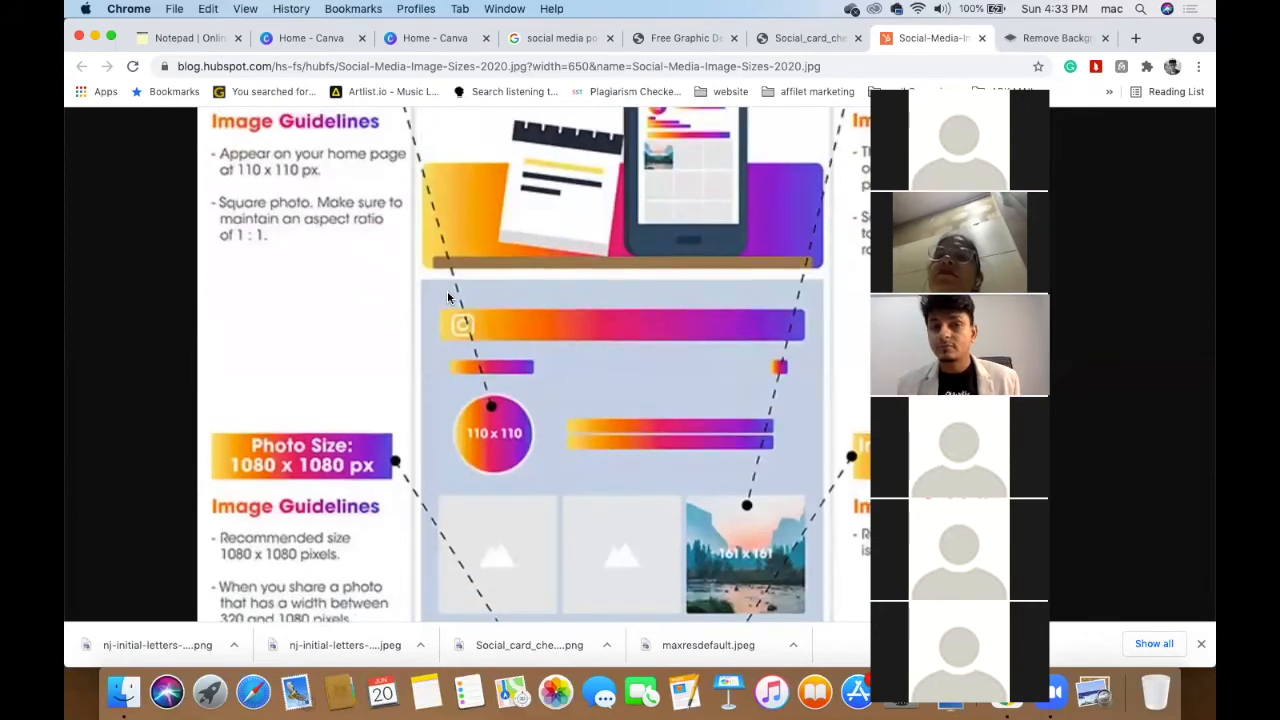
scroll(447, 297, "up", 3)
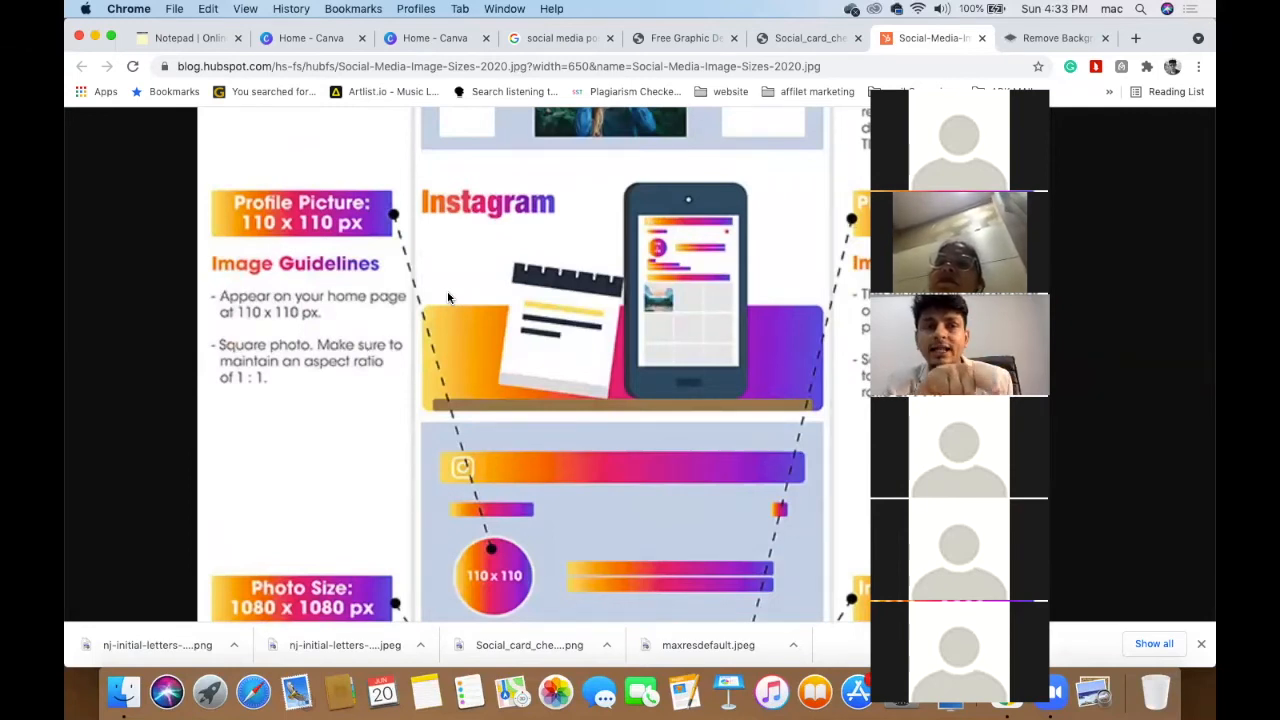
scroll(448, 297, "down", 2)
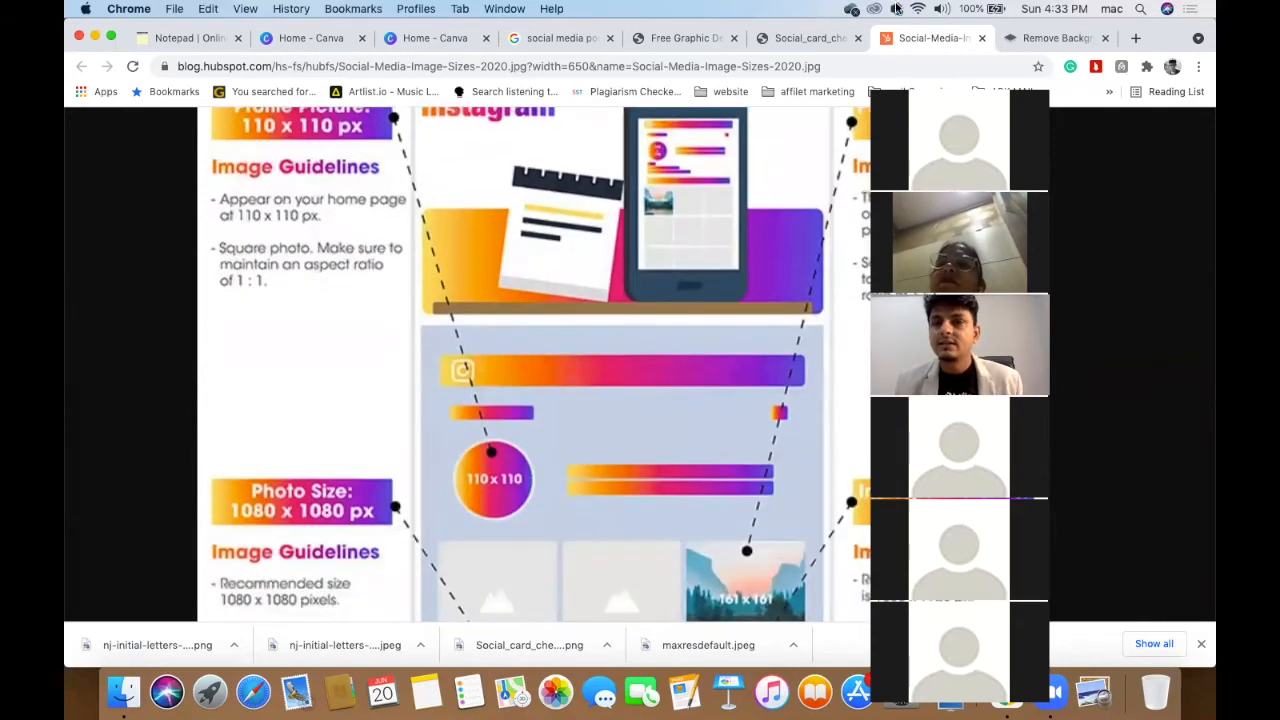
left_click_drag(1034, 51, 343, 76)
scroll(621, 181, "up", 4)
scroll(620, 185, "down", 15)
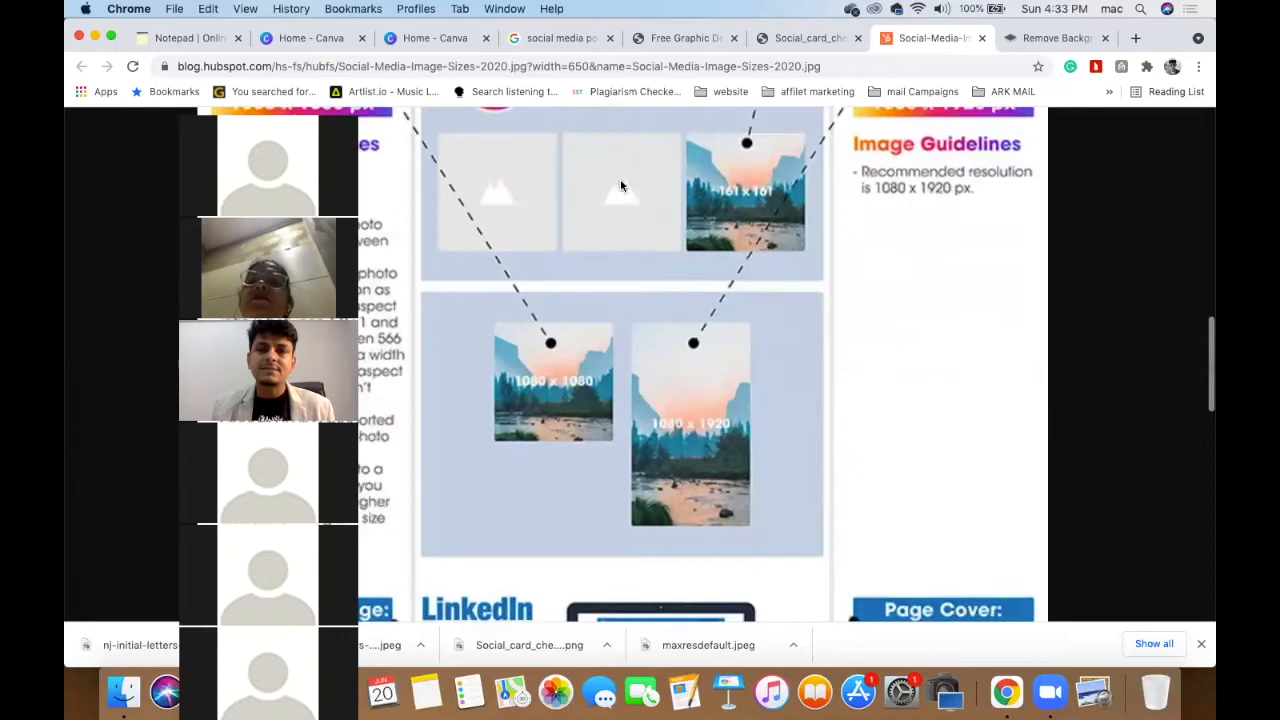
scroll(620, 185, "down", 15)
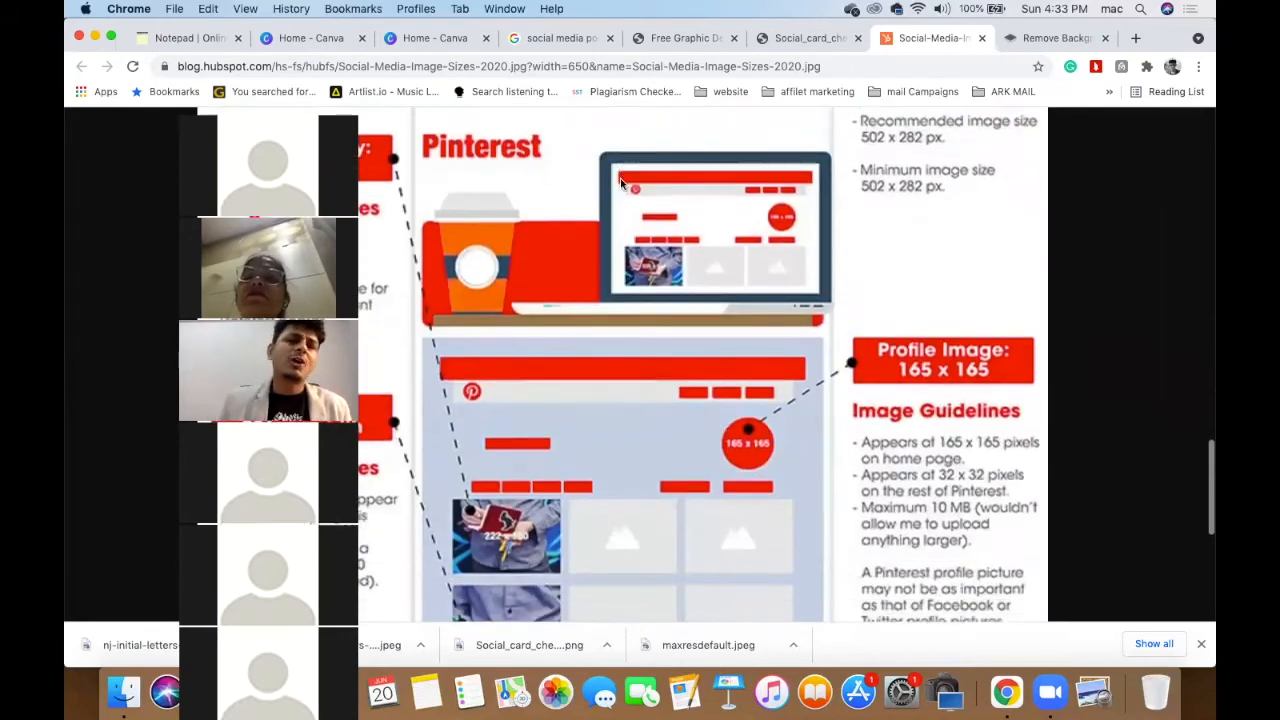
left_click_drag(314, 64, 984, 70)
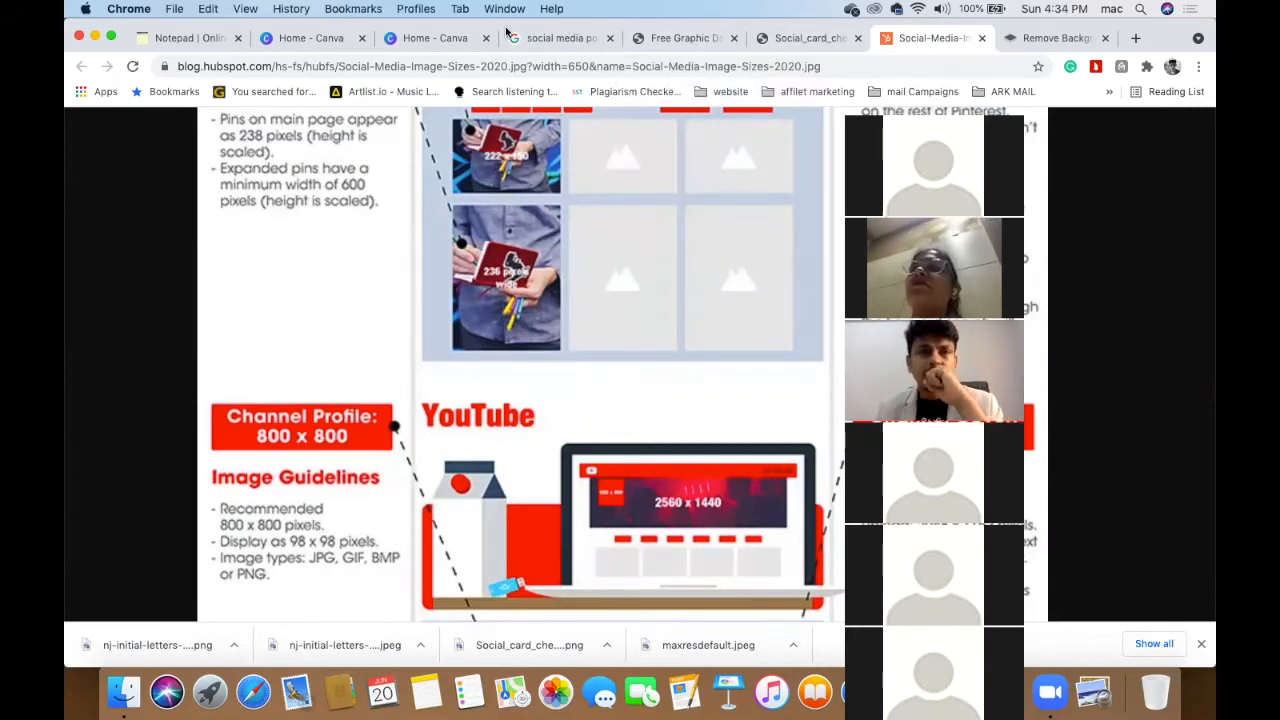
- Scroll Canva's home page, then switch to the notepad holding the YOUTUBE COURSE notes
left_click(338, 42)
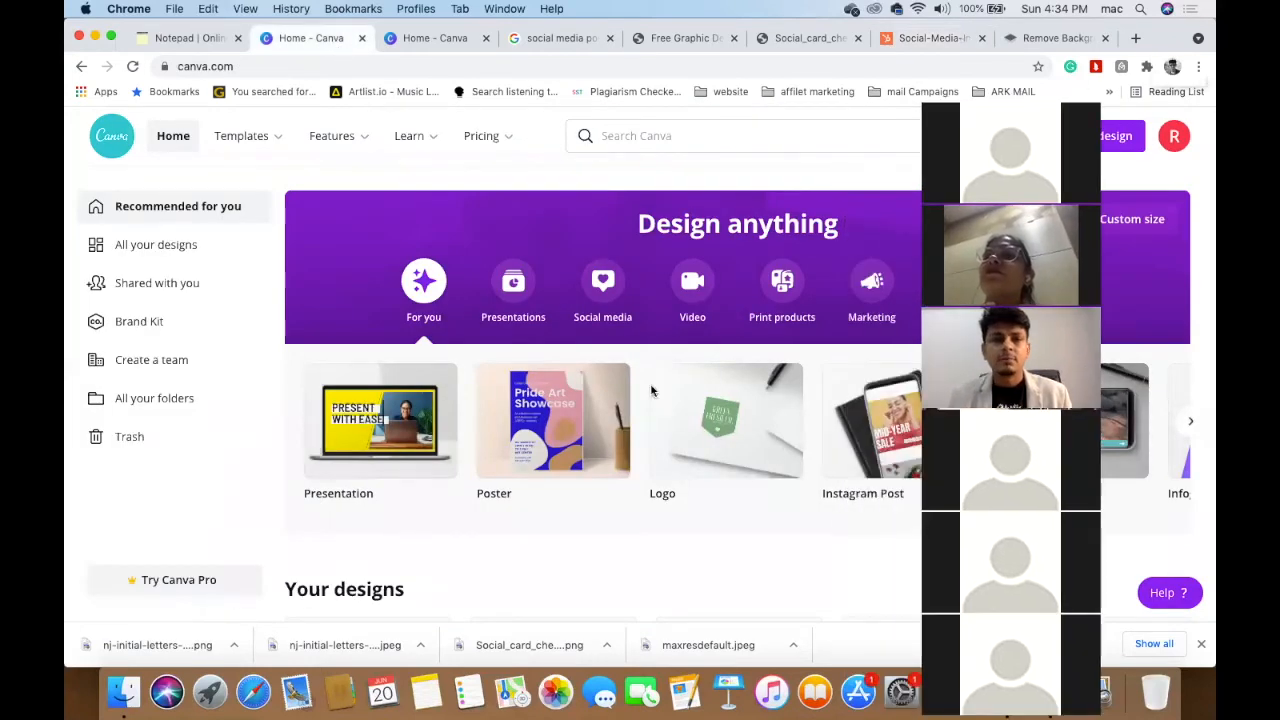
scroll(563, 555, "down", 5)
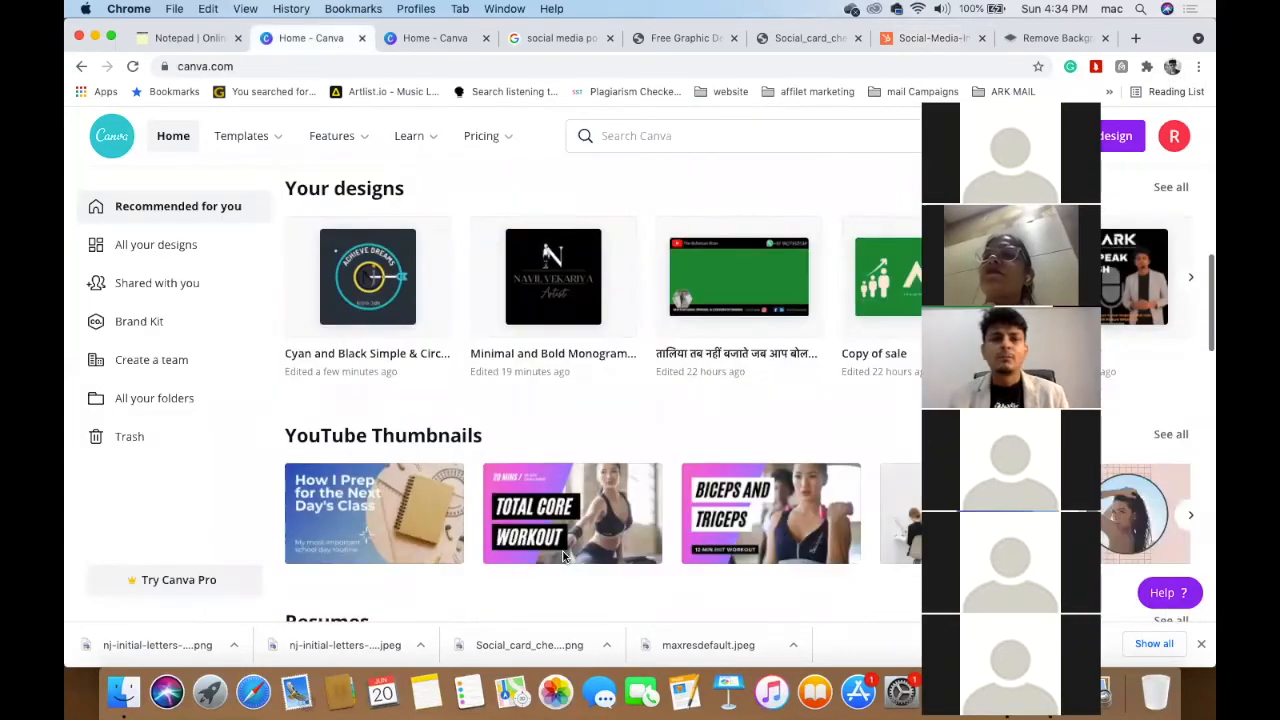
scroll(563, 555, "down", 5)
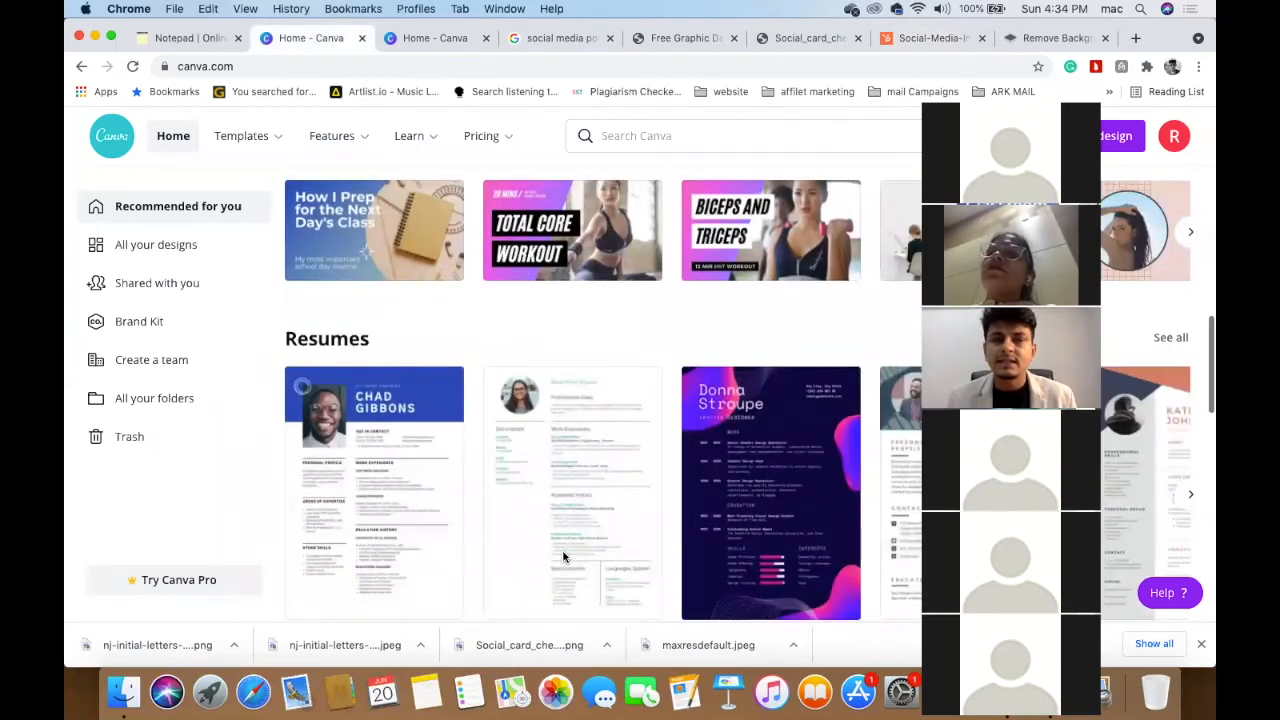
scroll(563, 557, "down", 8)
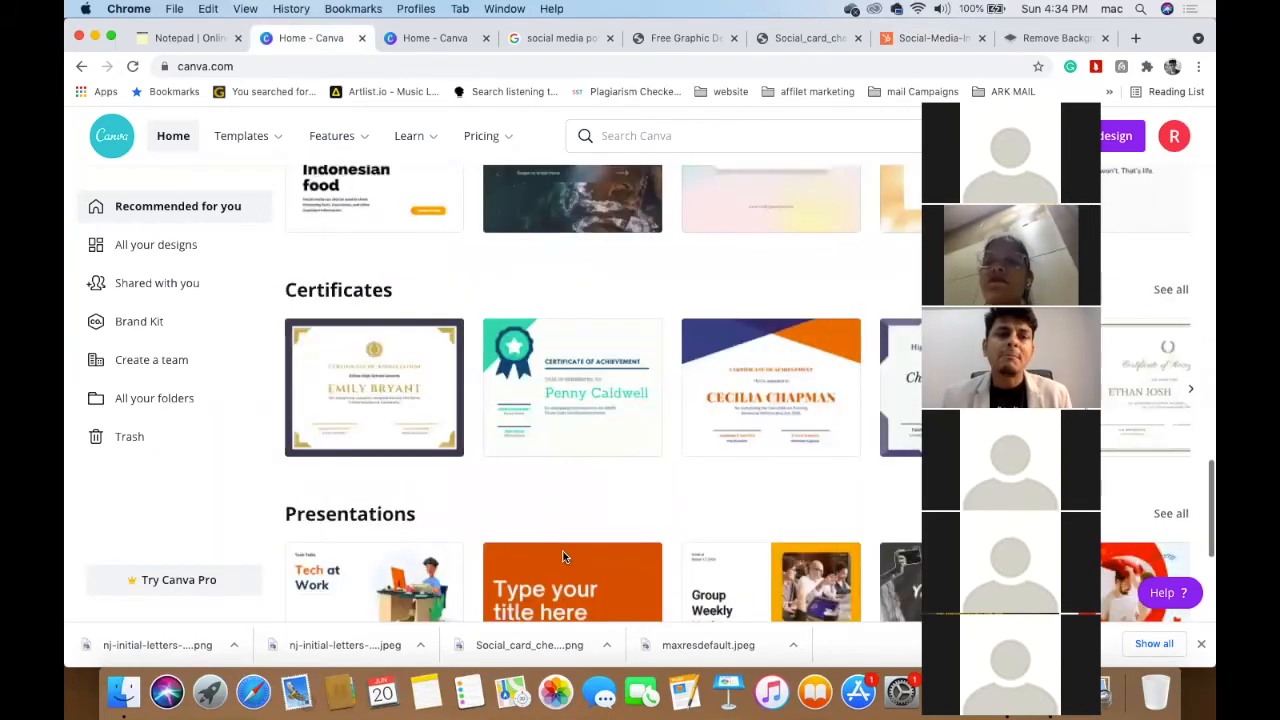
scroll(563, 557, "down", 8)
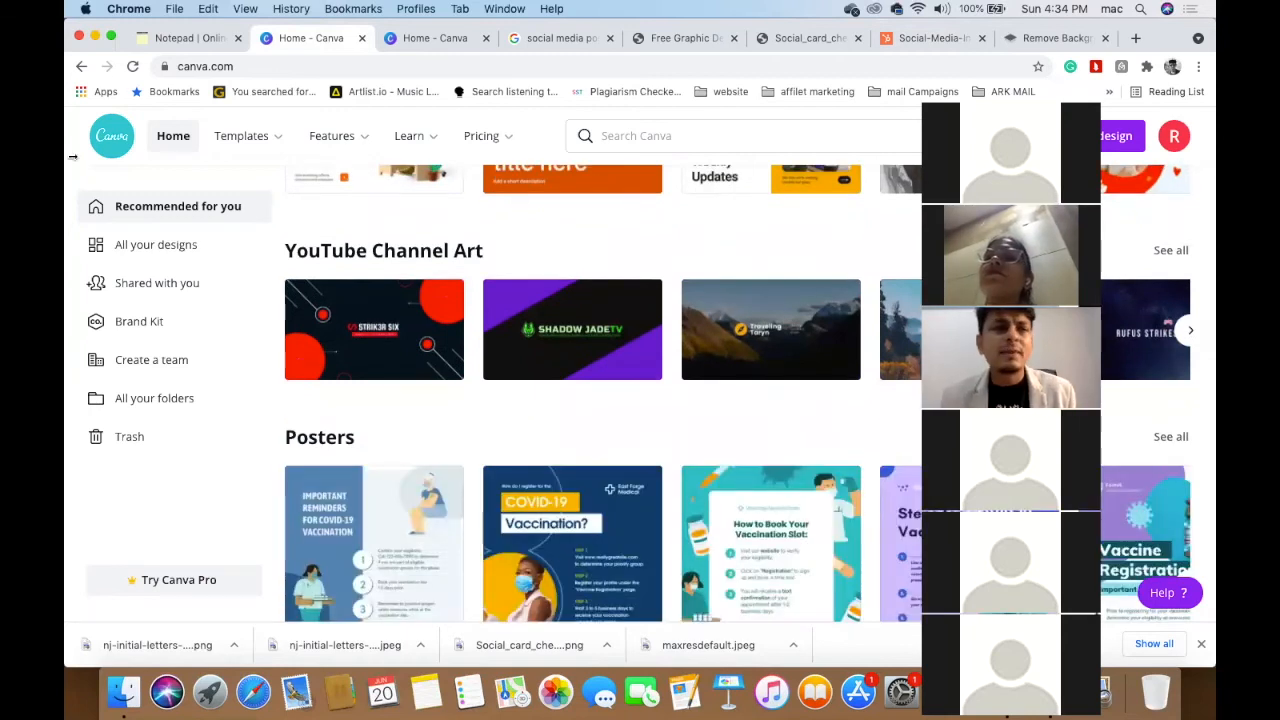
left_click(185, 40)
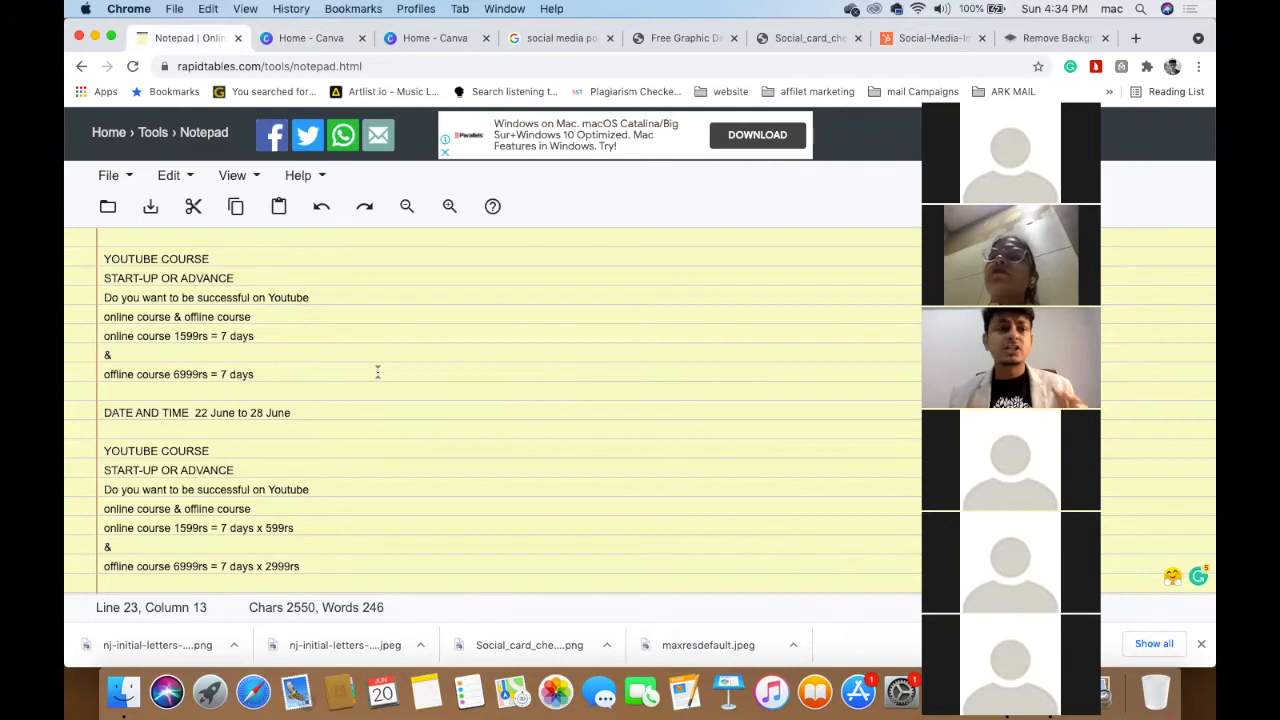
- Select the YOUTUBE COURSE notes block down to the 22 June–28 June dates, then return to Canva
scroll(378, 372, "up", 3)
scroll(378, 372, "left", 2)
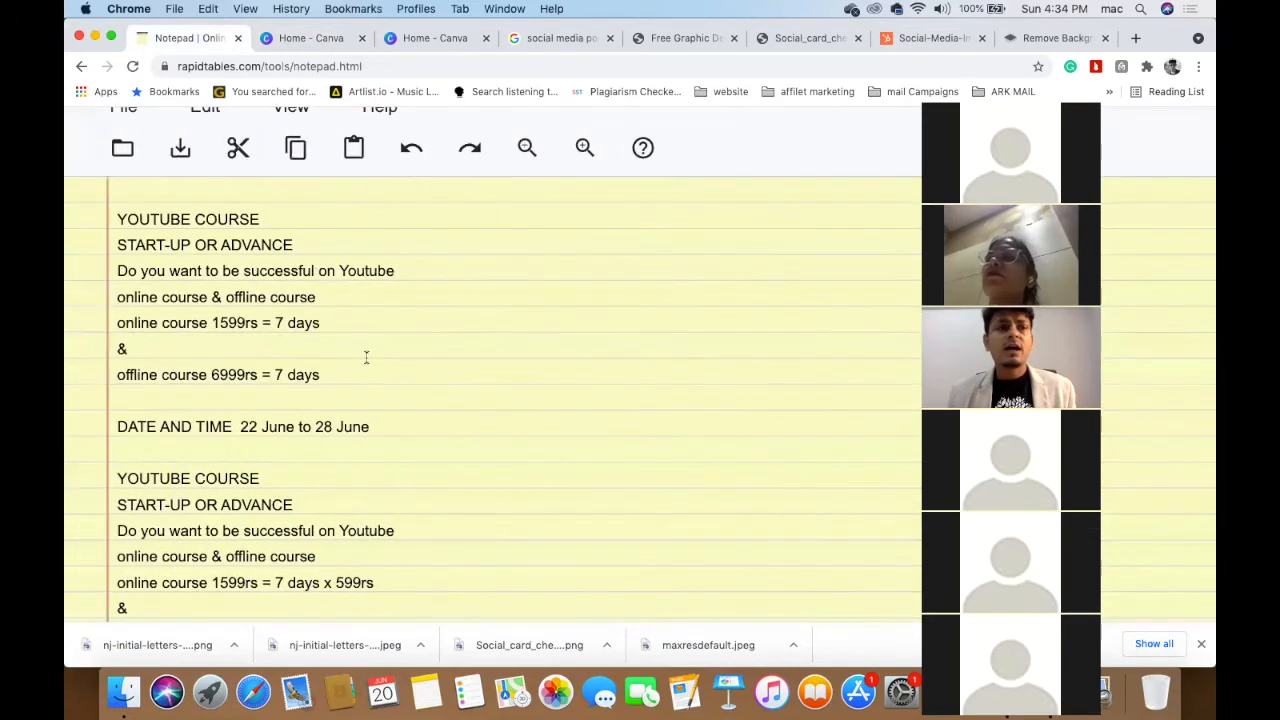
left_click_drag(118, 218, 303, 222)
left_click(304, 222)
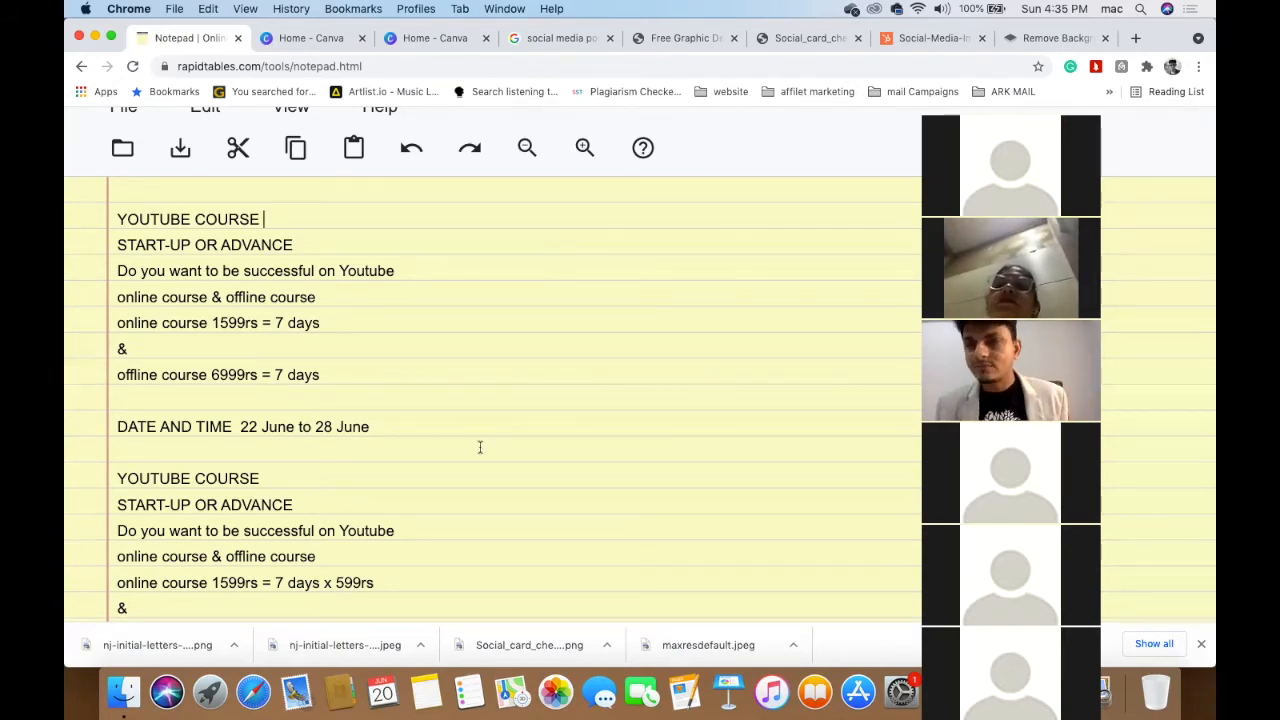
scroll(480, 447, "down", 2)
scroll(480, 447, "up", 3)
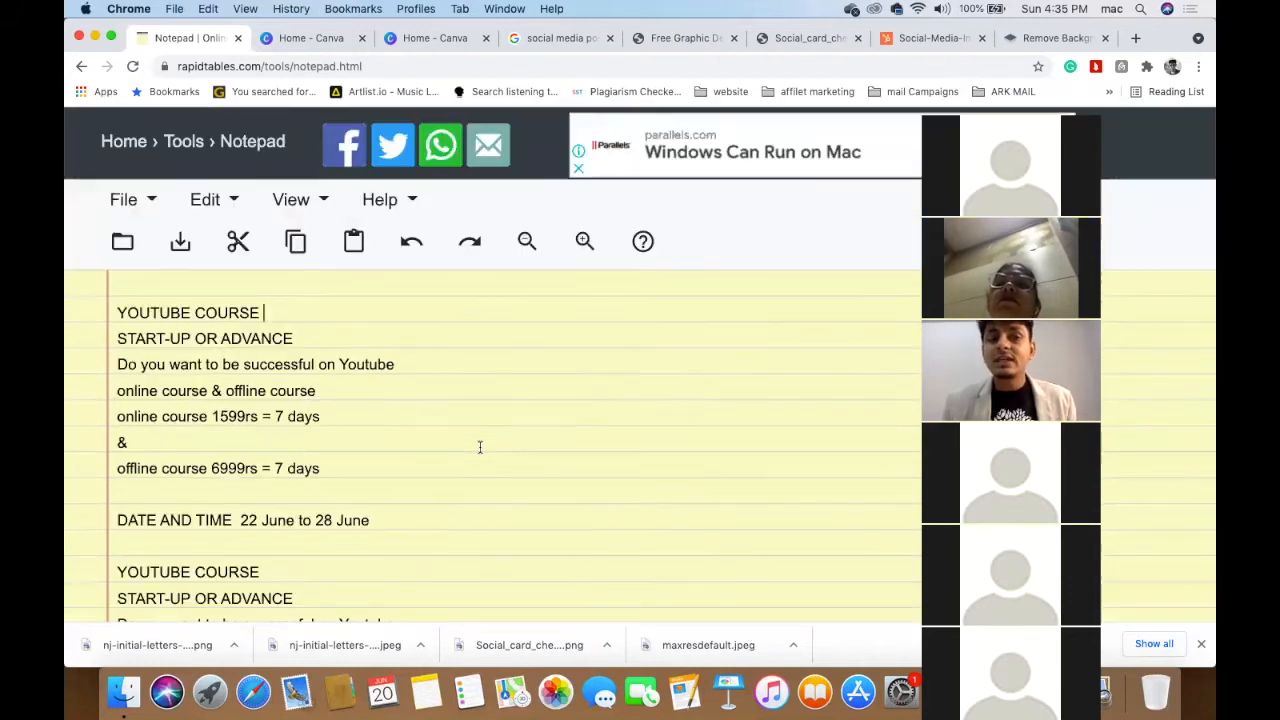
scroll(480, 447, "down", 1)
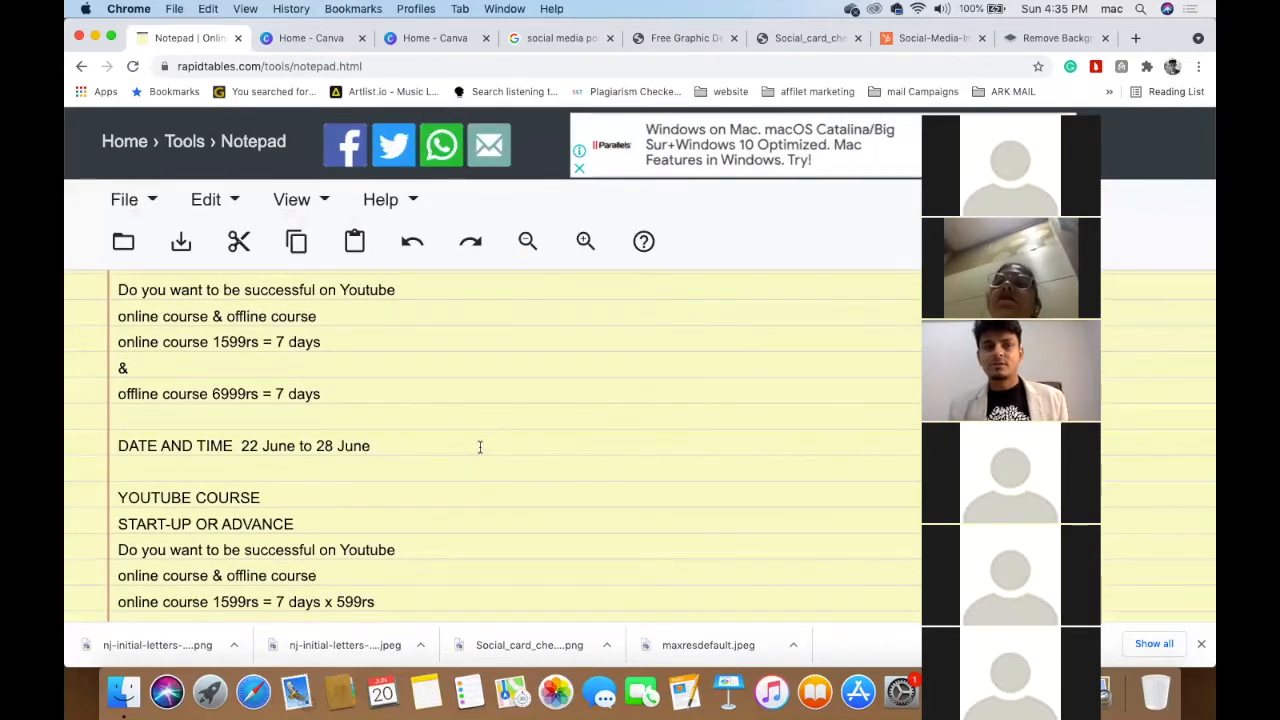
scroll(480, 447, "up", 3)
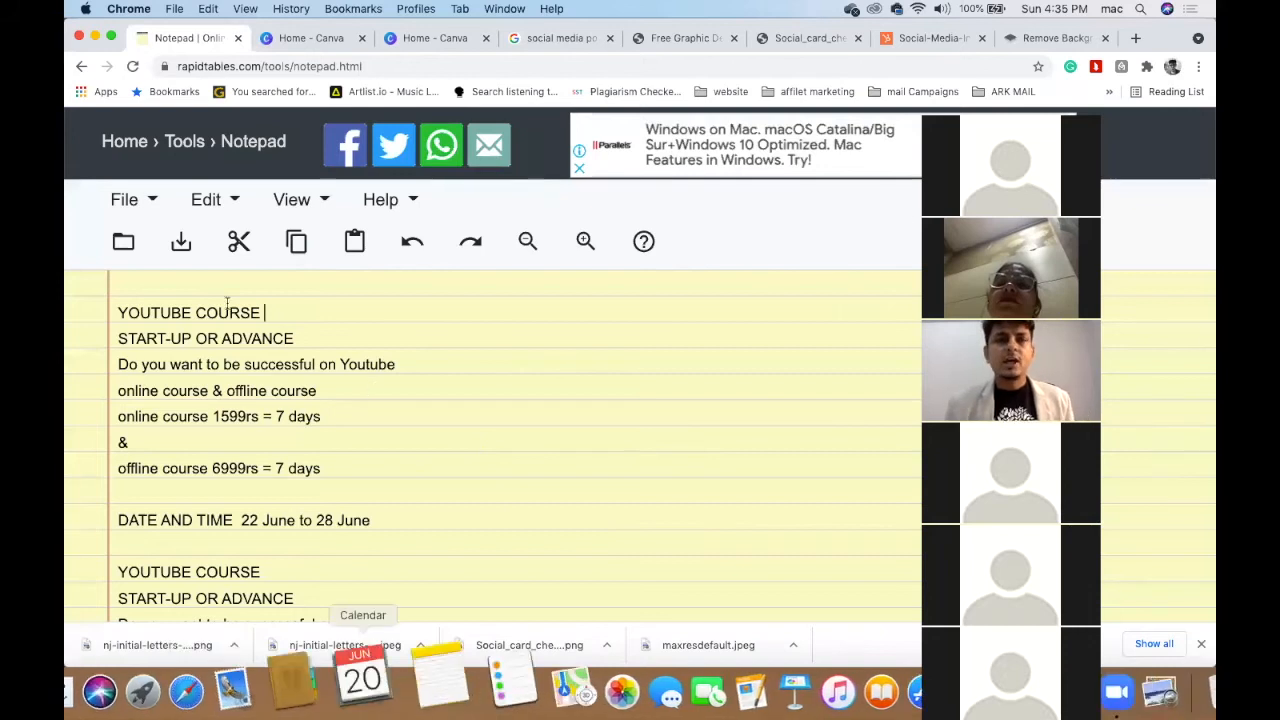
left_click_drag(403, 534, 112, 272)
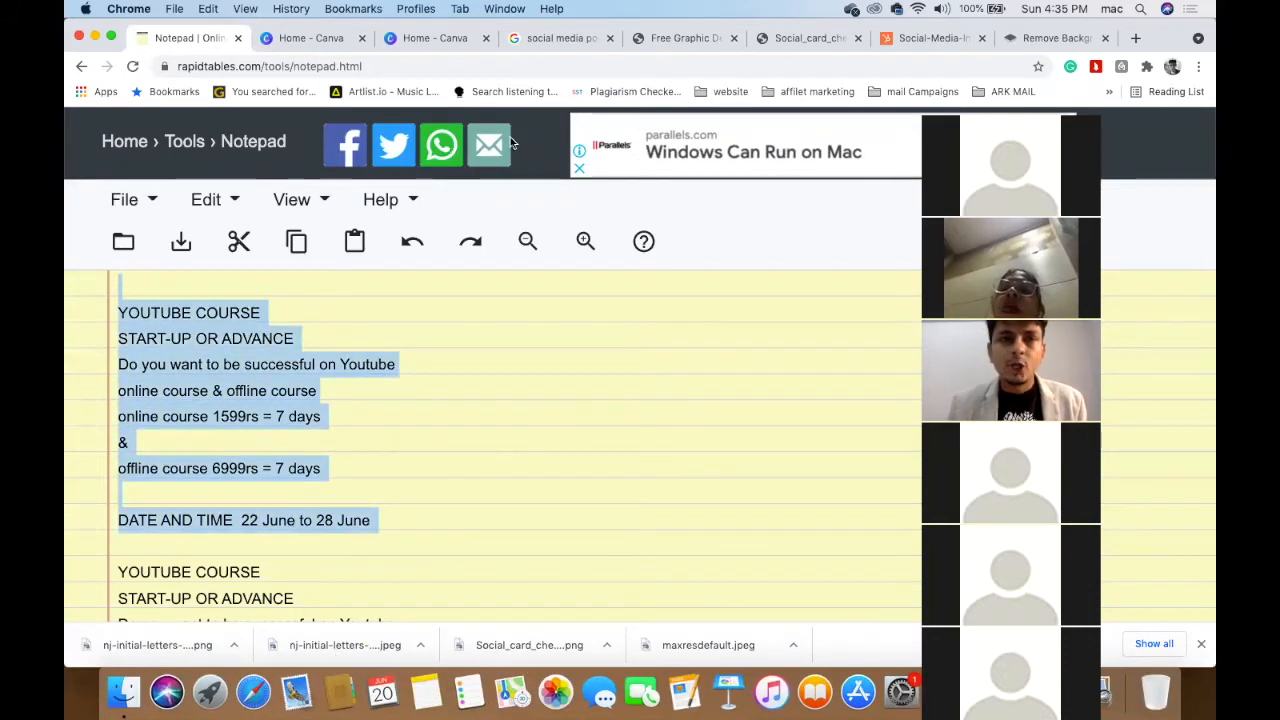
left_click(296, 41)
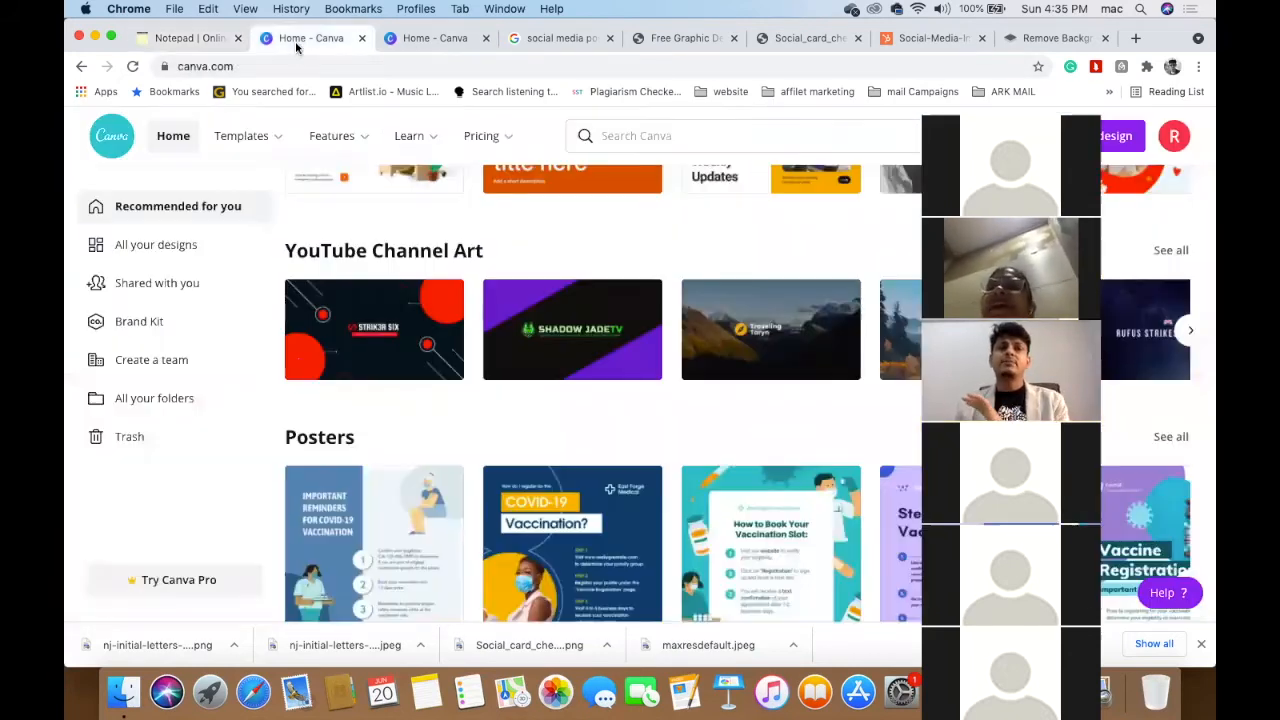
- Close the extra Canva home tab and scroll the template rows down to Instagram Posts
left_click(362, 38)
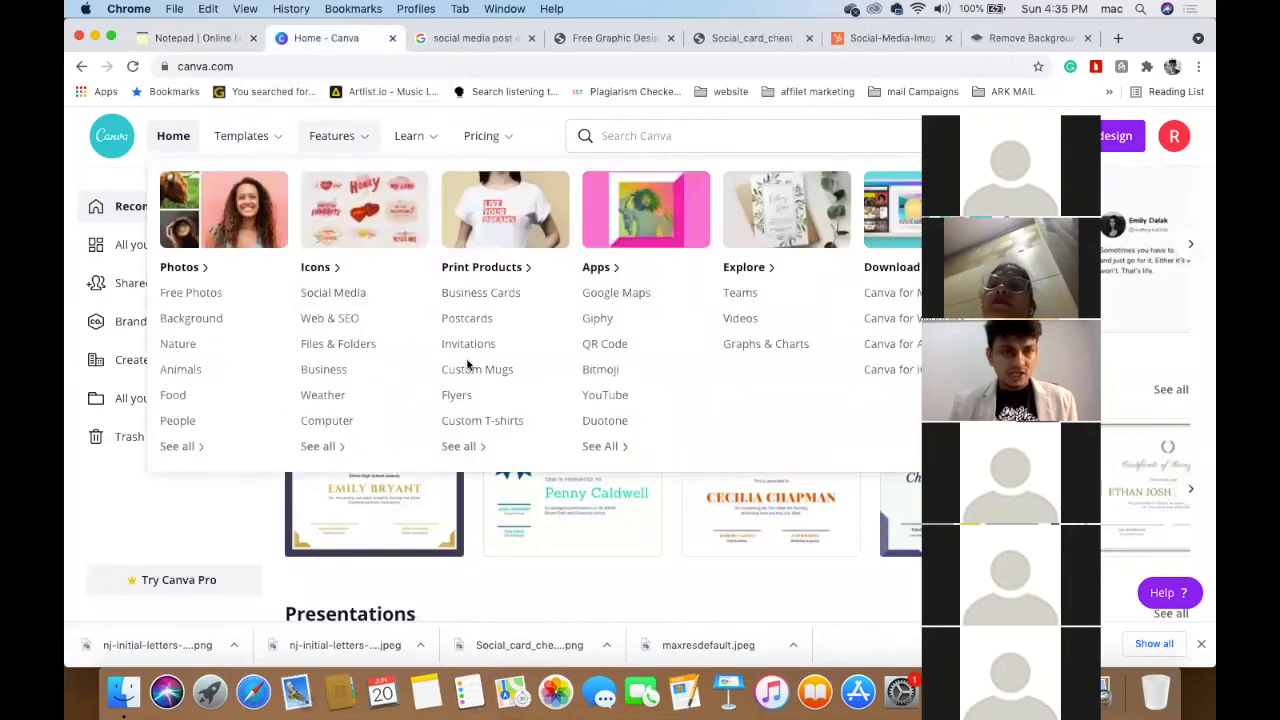
scroll(311, 477, "down", 3)
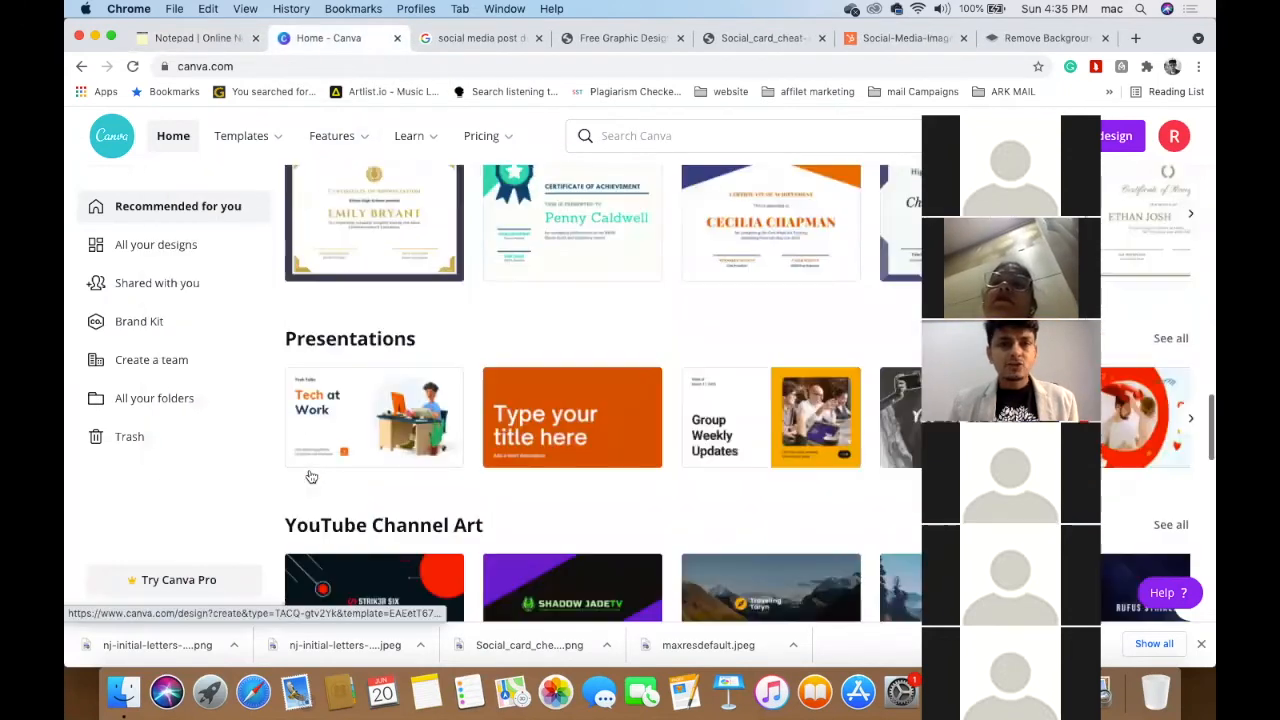
scroll(311, 477, "down", 2)
scroll(311, 477, "down", 5)
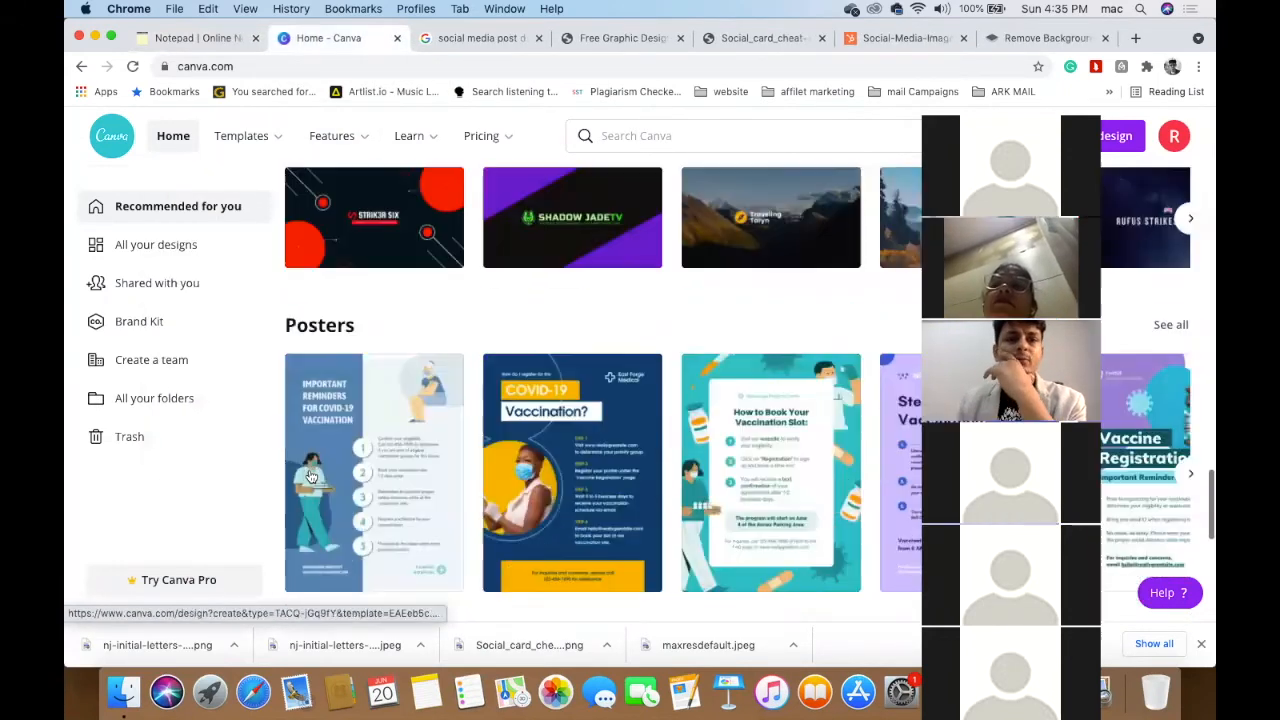
scroll(311, 477, "down", 3)
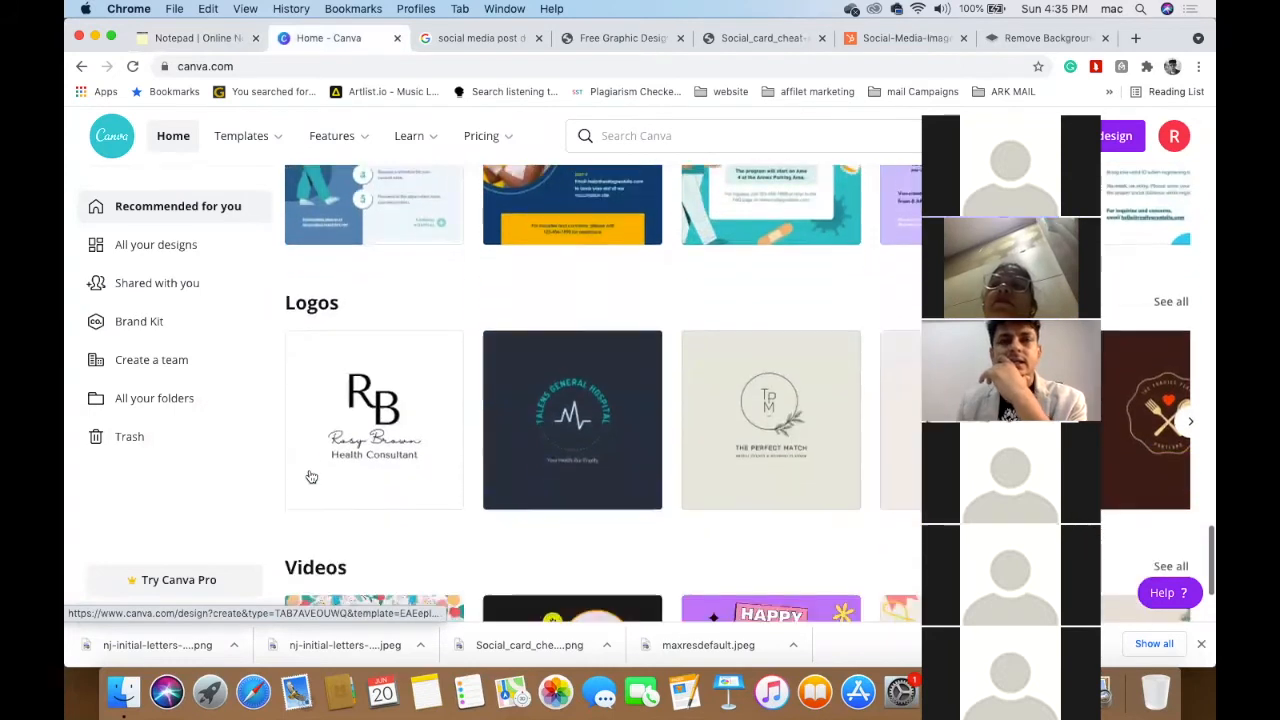
scroll(311, 477, "up", 4)
scroll(311, 477, "down", 3)
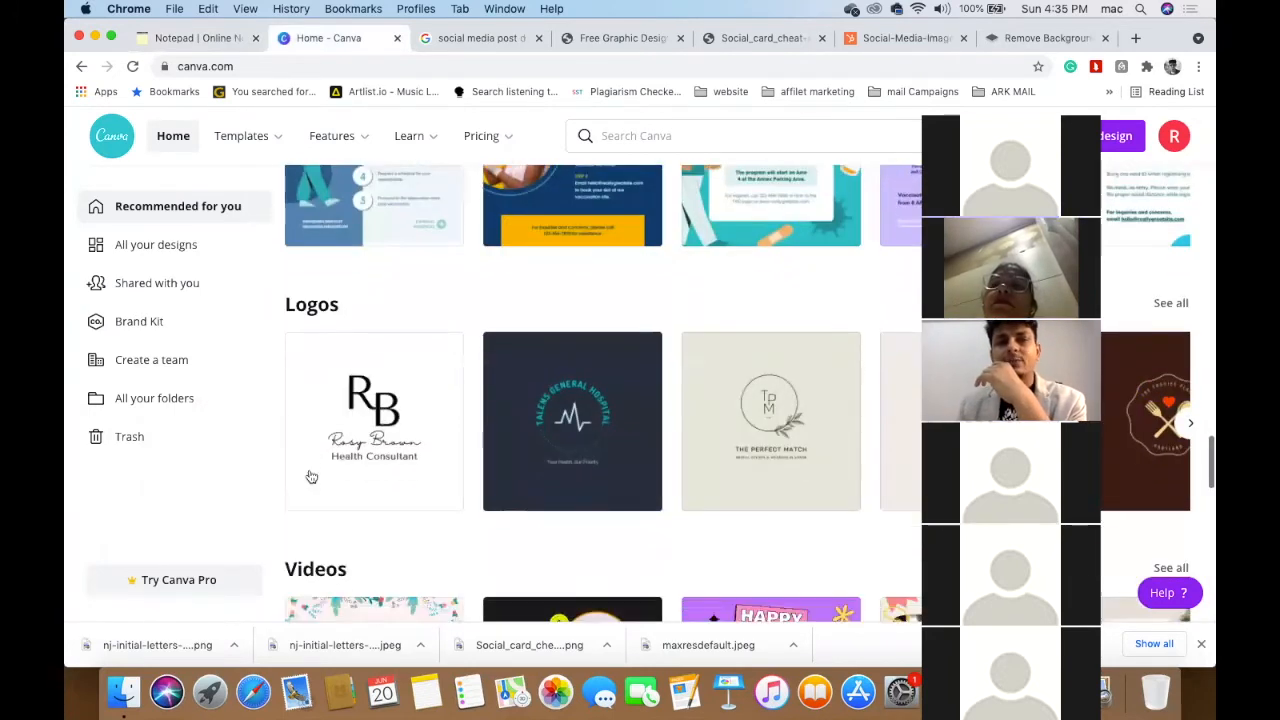
scroll(311, 477, "up", 2)
scroll(413, 340, "up", 1)
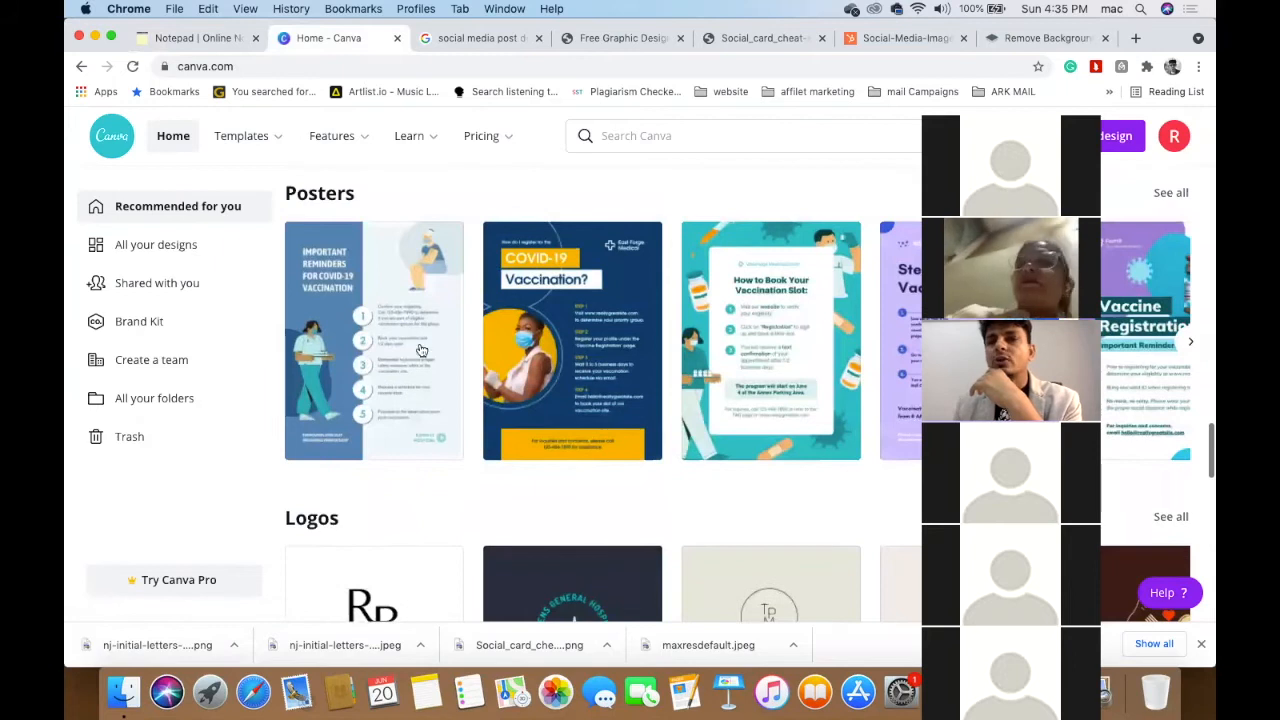
scroll(519, 353, "right", 3)
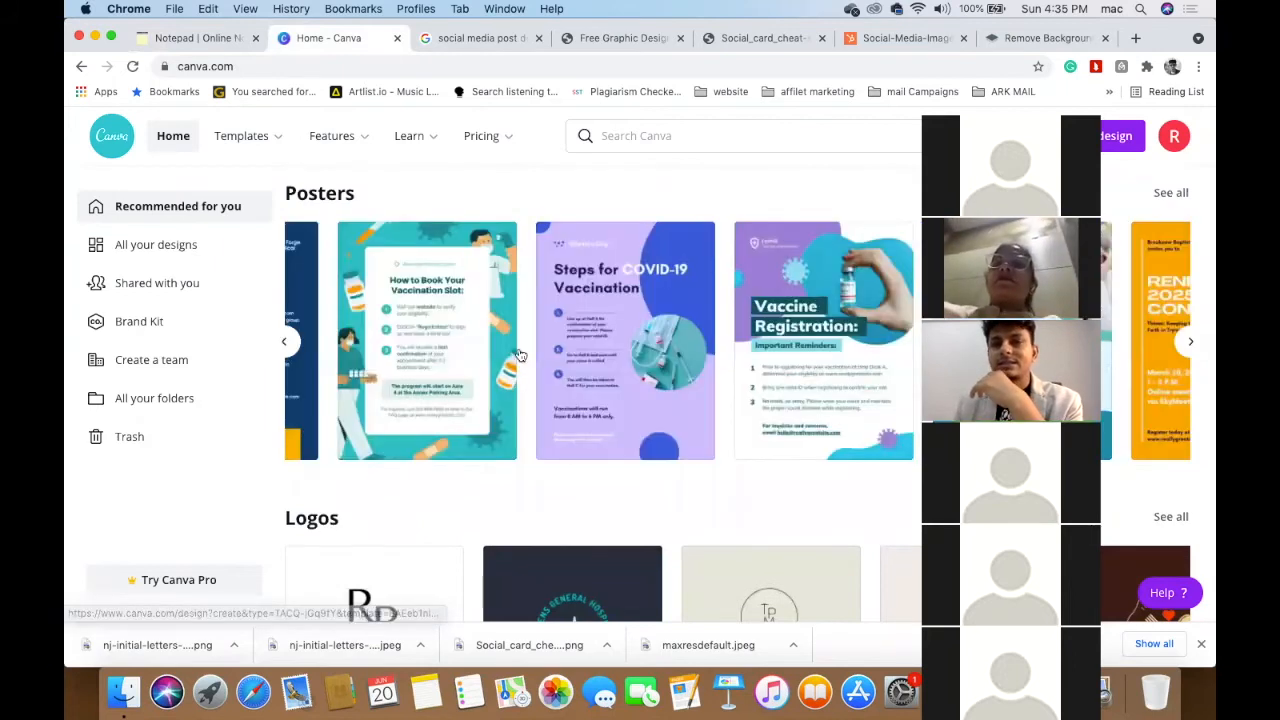
scroll(519, 353, "right", 3)
scroll(519, 353, "right", 2)
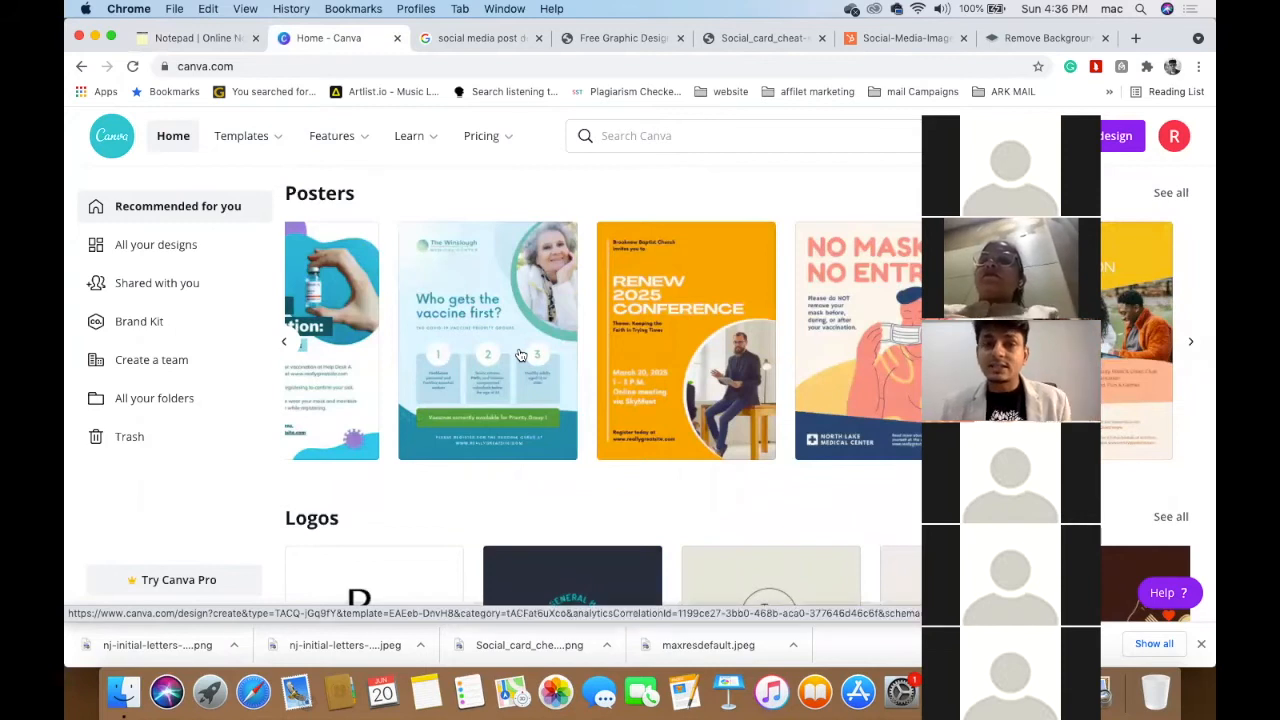
scroll(519, 353, "left", 5)
scroll(519, 353, "down", 3)
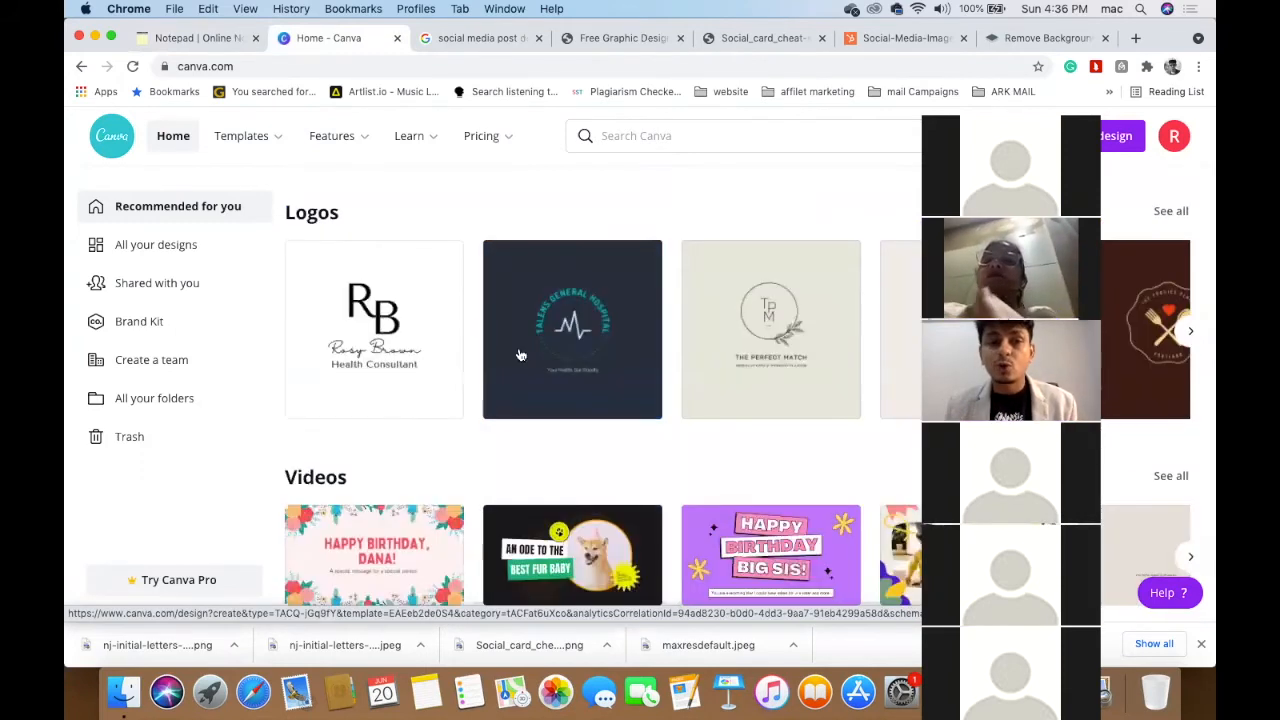
scroll(519, 353, "down", 3)
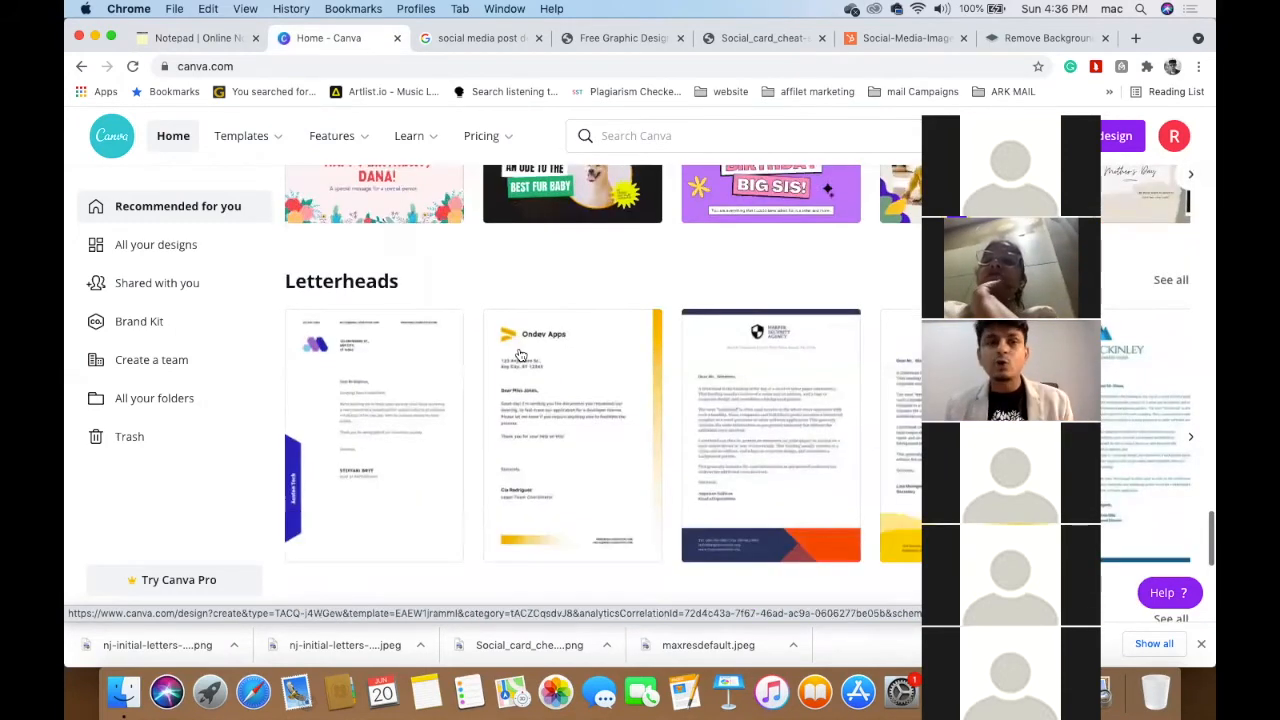
scroll(519, 353, "down", 3)
scroll(519, 354, "down", 3)
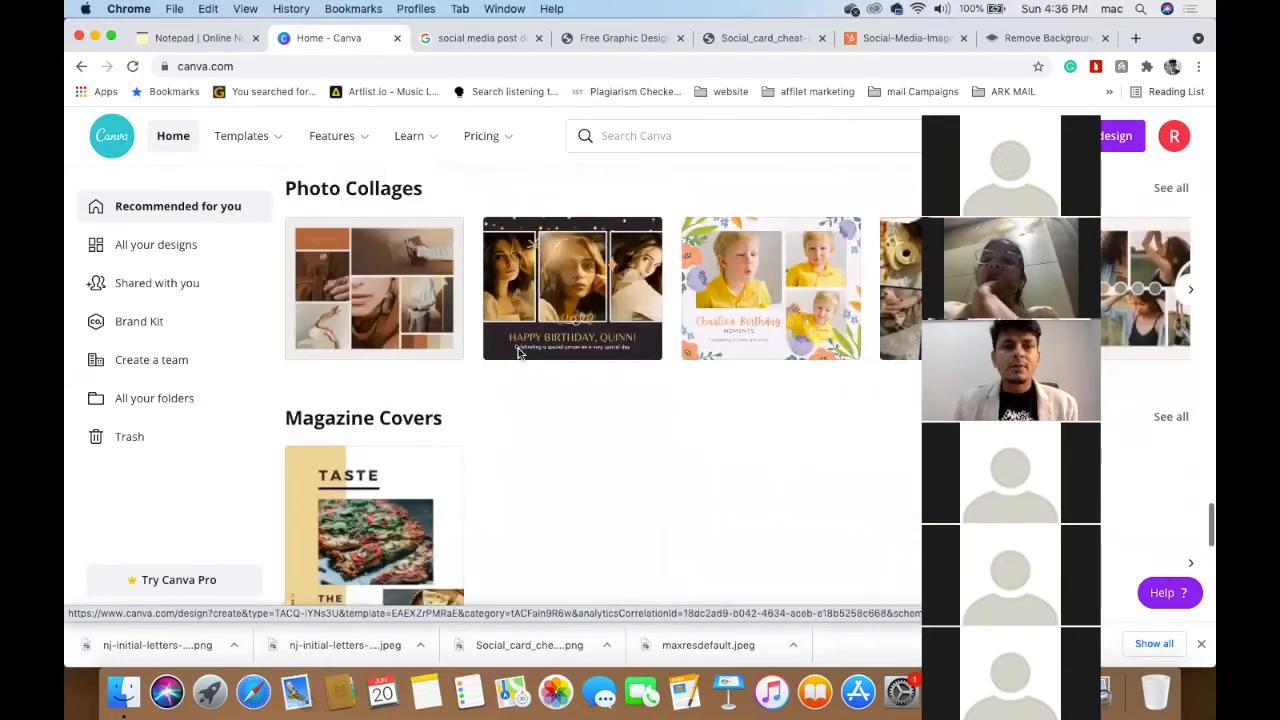
scroll(518, 353, "down", 3)
scroll(518, 353, "down", 2)
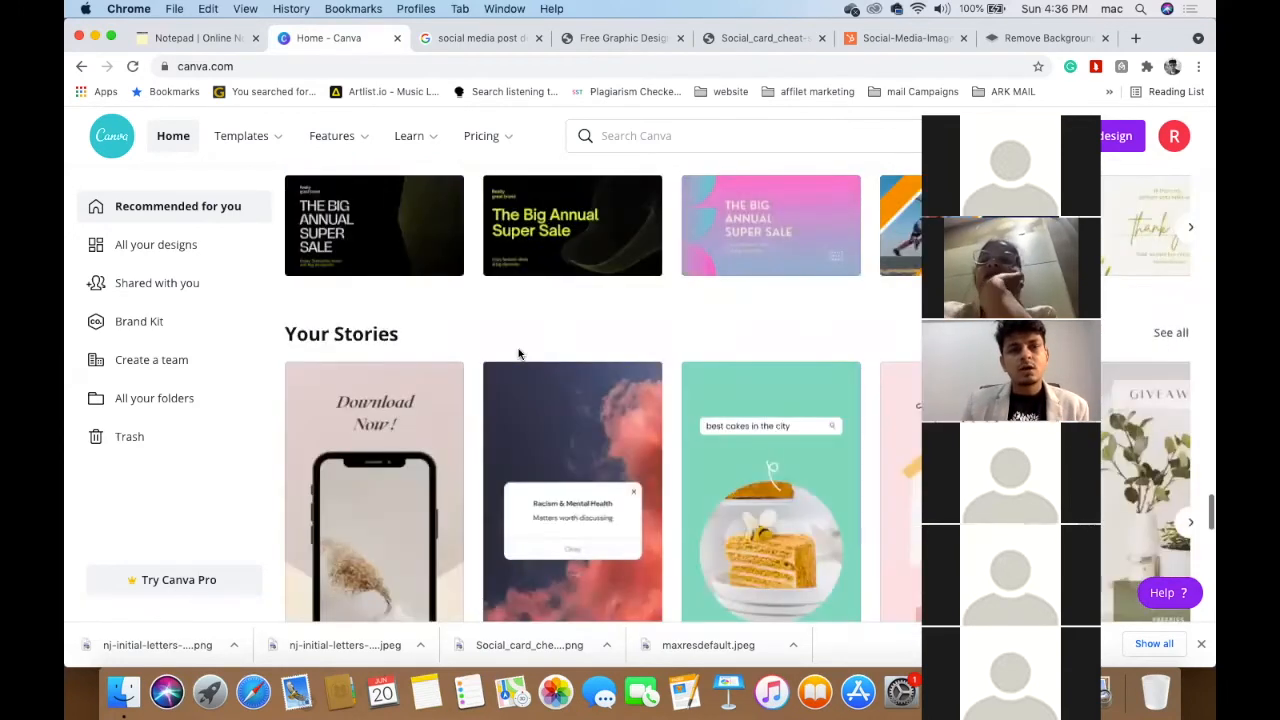
scroll(520, 355, "down", 3)
scroll(520, 355, "down", 2)
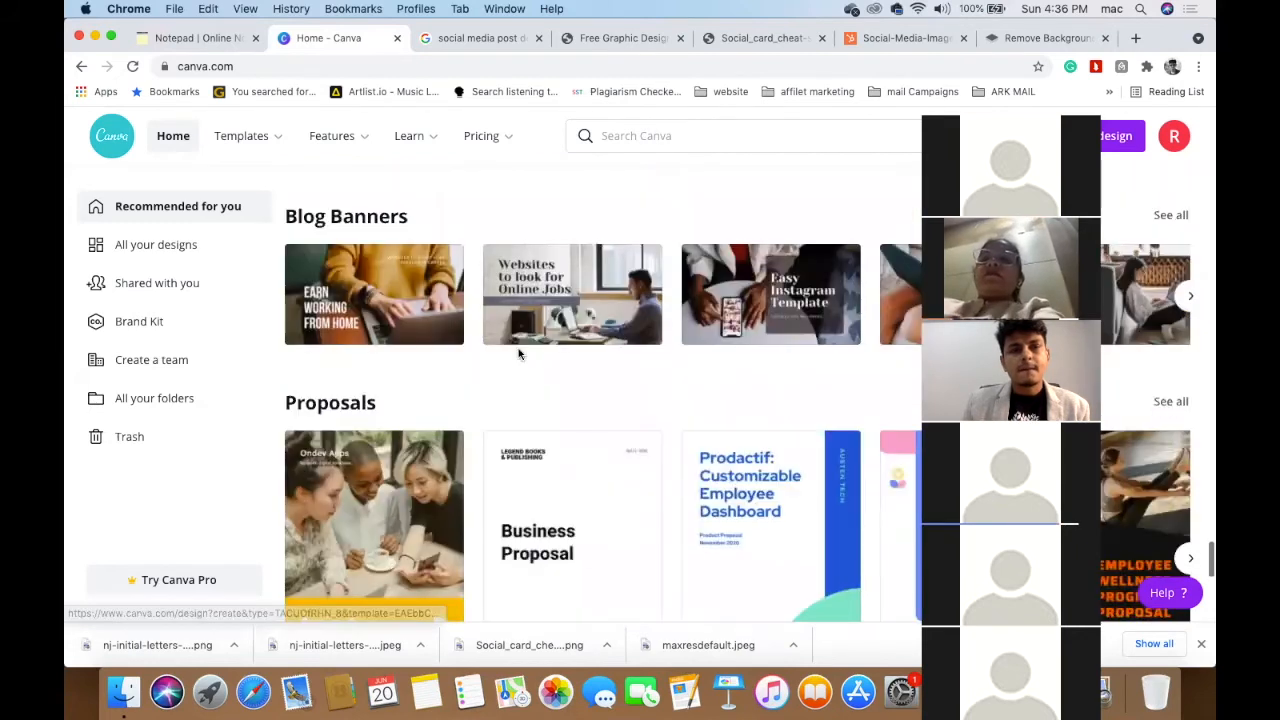
scroll(520, 355, "down", 4)
scroll(520, 355, "down", 2)
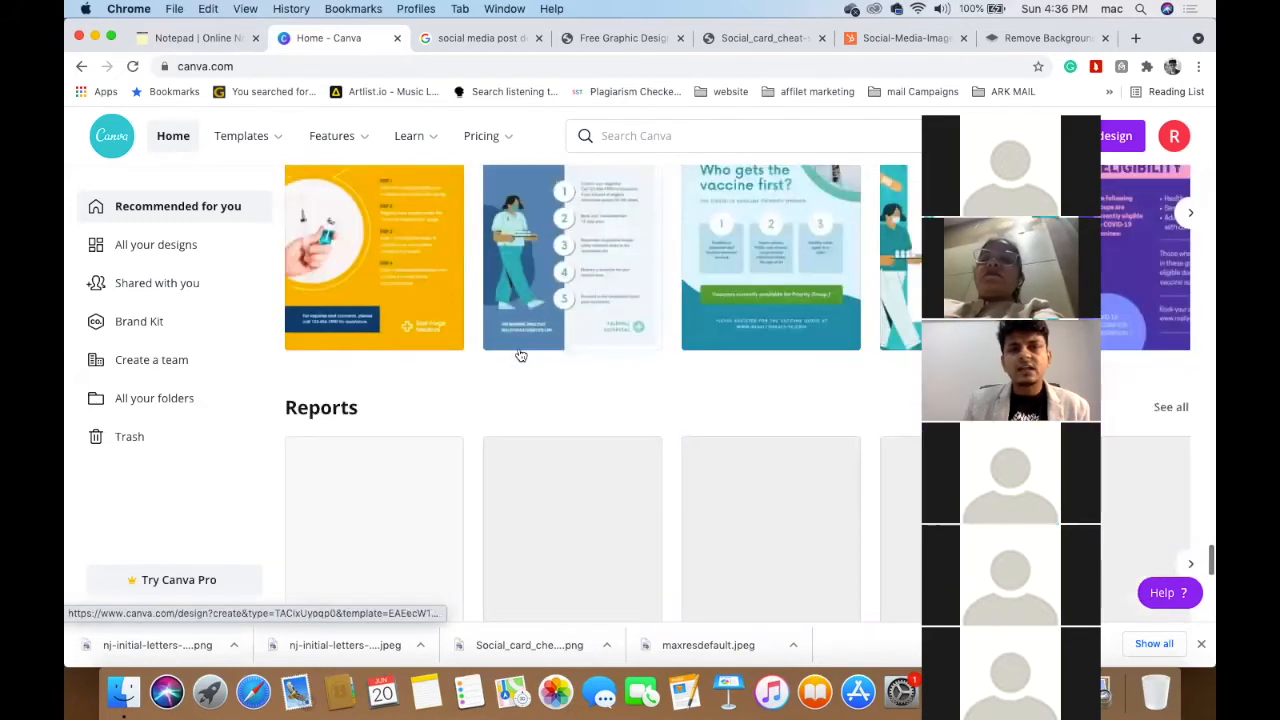
scroll(520, 355, "down", 2)
scroll(519, 355, "up", 3)
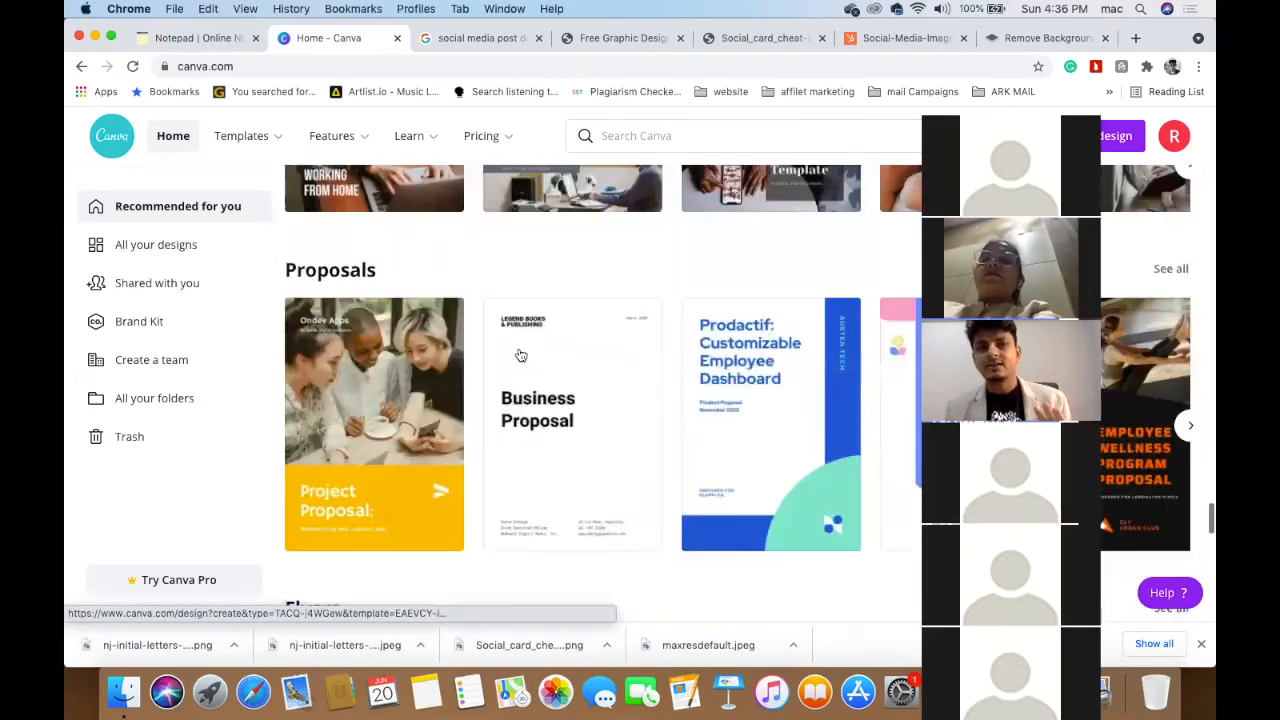
scroll(519, 355, "up", 5)
scroll(519, 355, "up", 3)
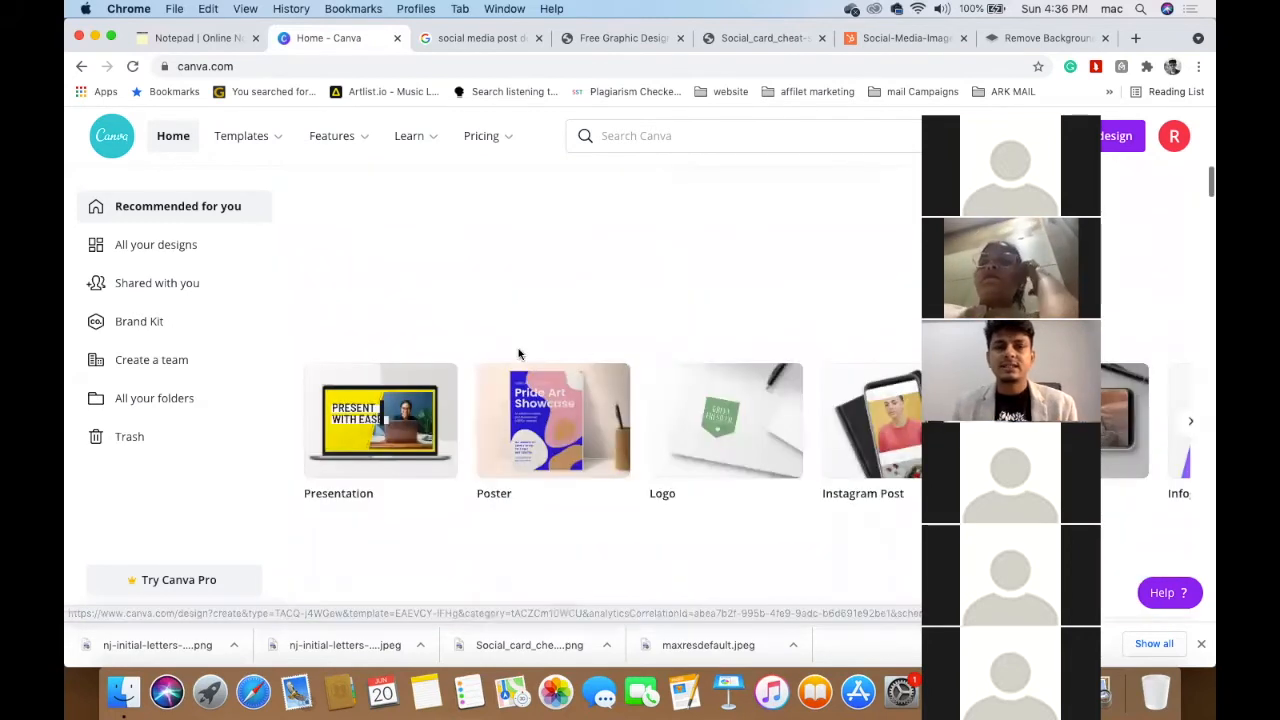
scroll(562, 411, "down", 2)
scroll(562, 411, "down", 3)
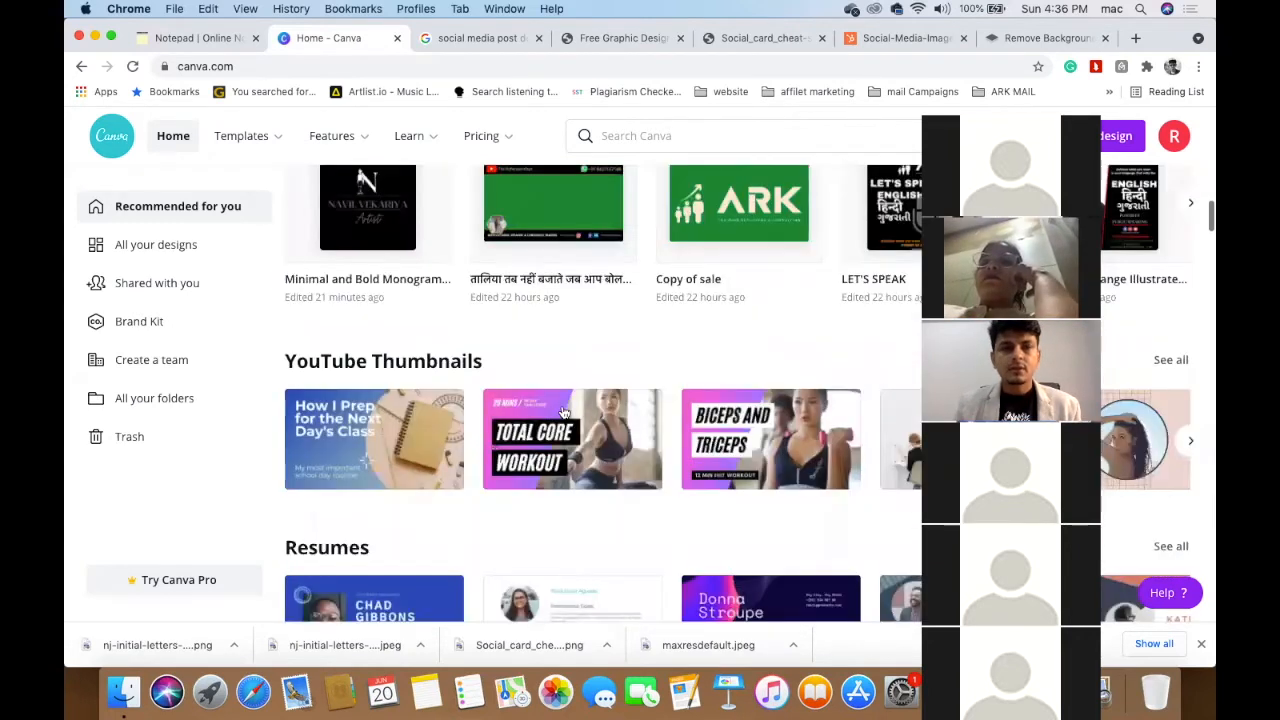
scroll(455, 413, "down", 5)
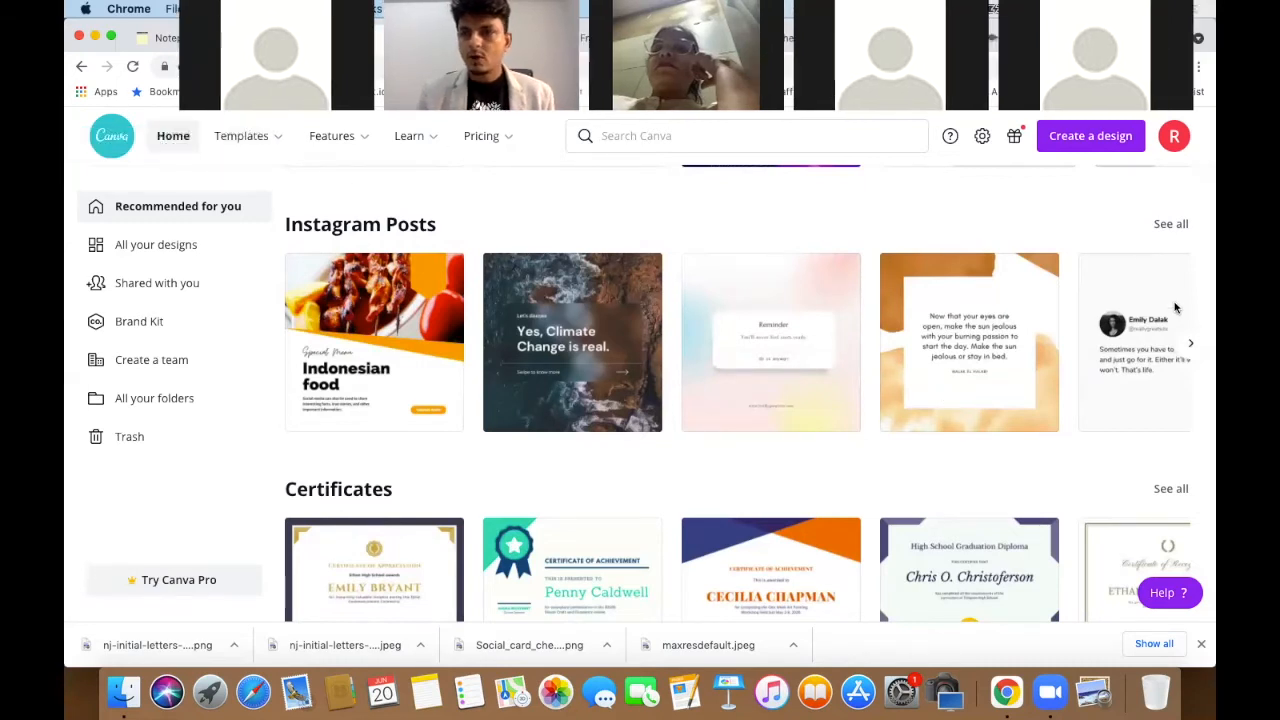
left_click(1170, 224)
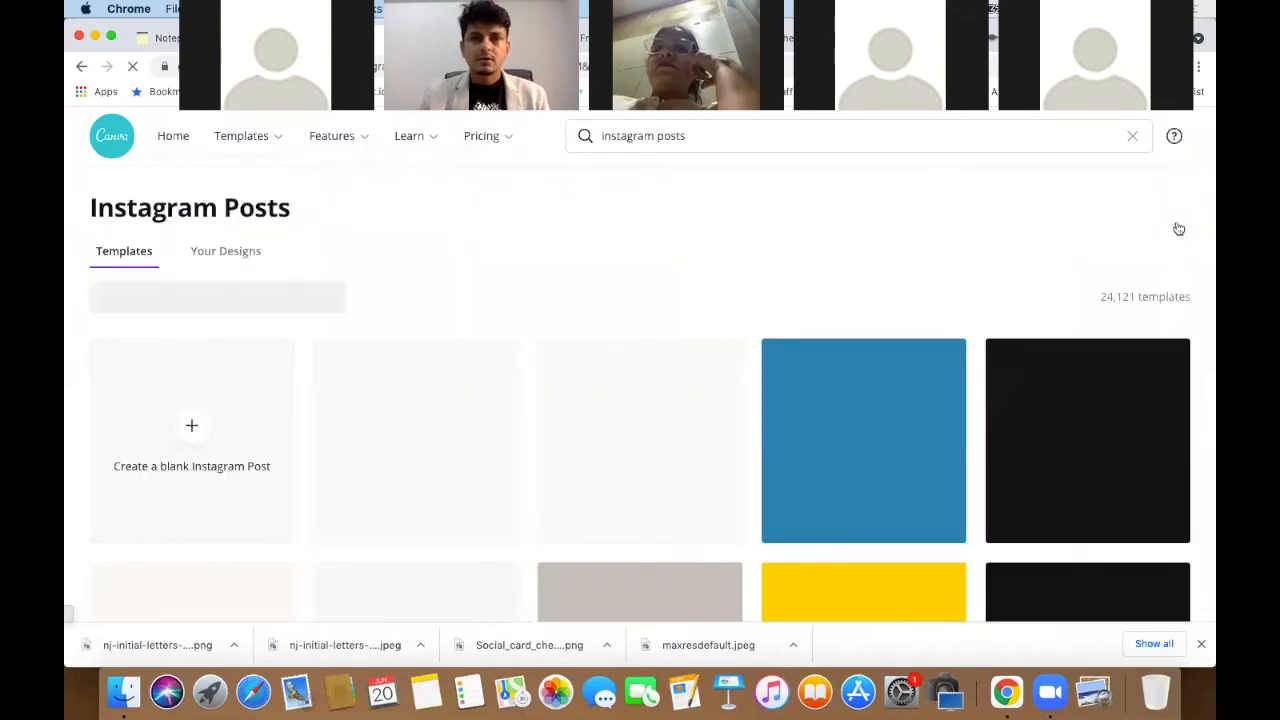
scroll(930, 530, "down", 3)
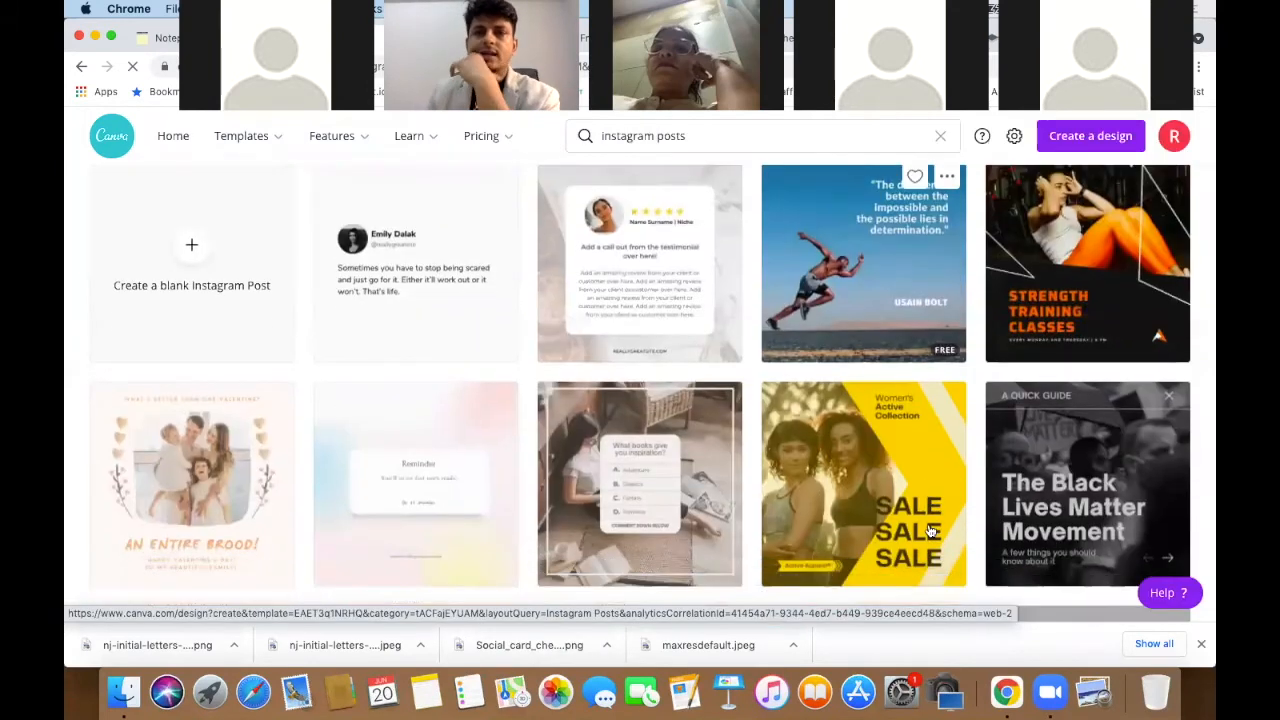
scroll(833, 438, "down", 3)
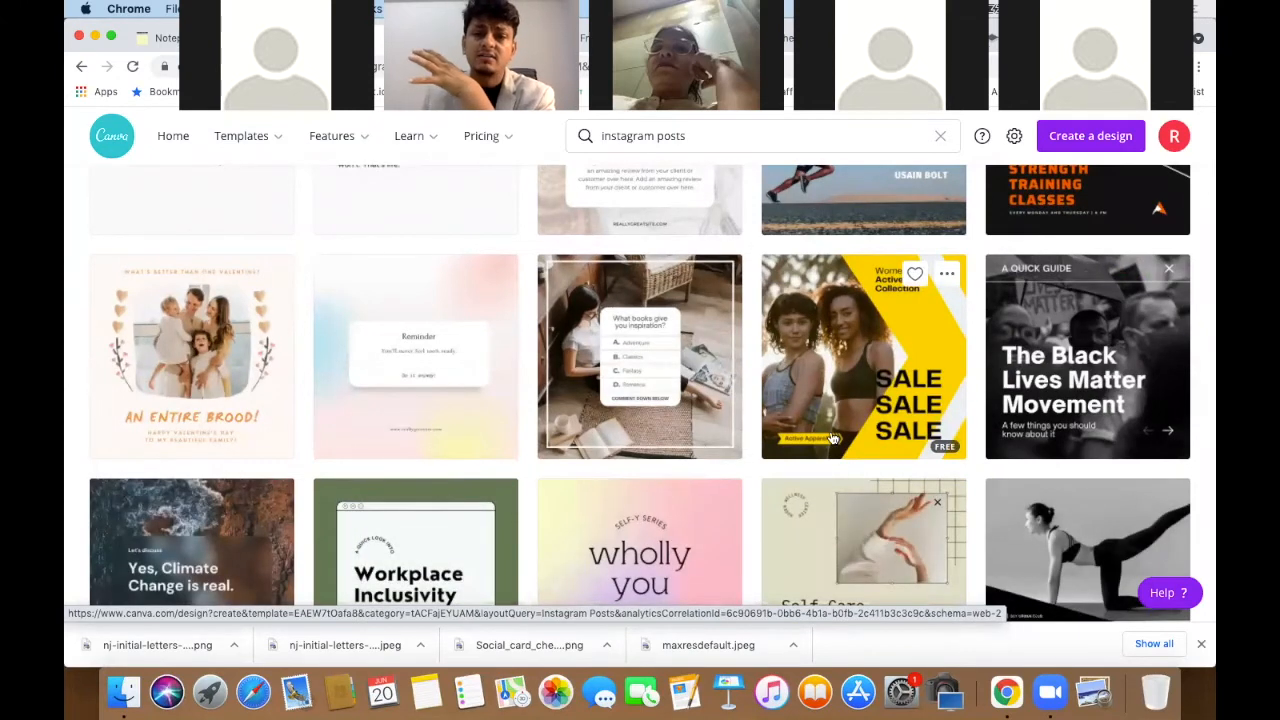
scroll(838, 438, "down", 3)
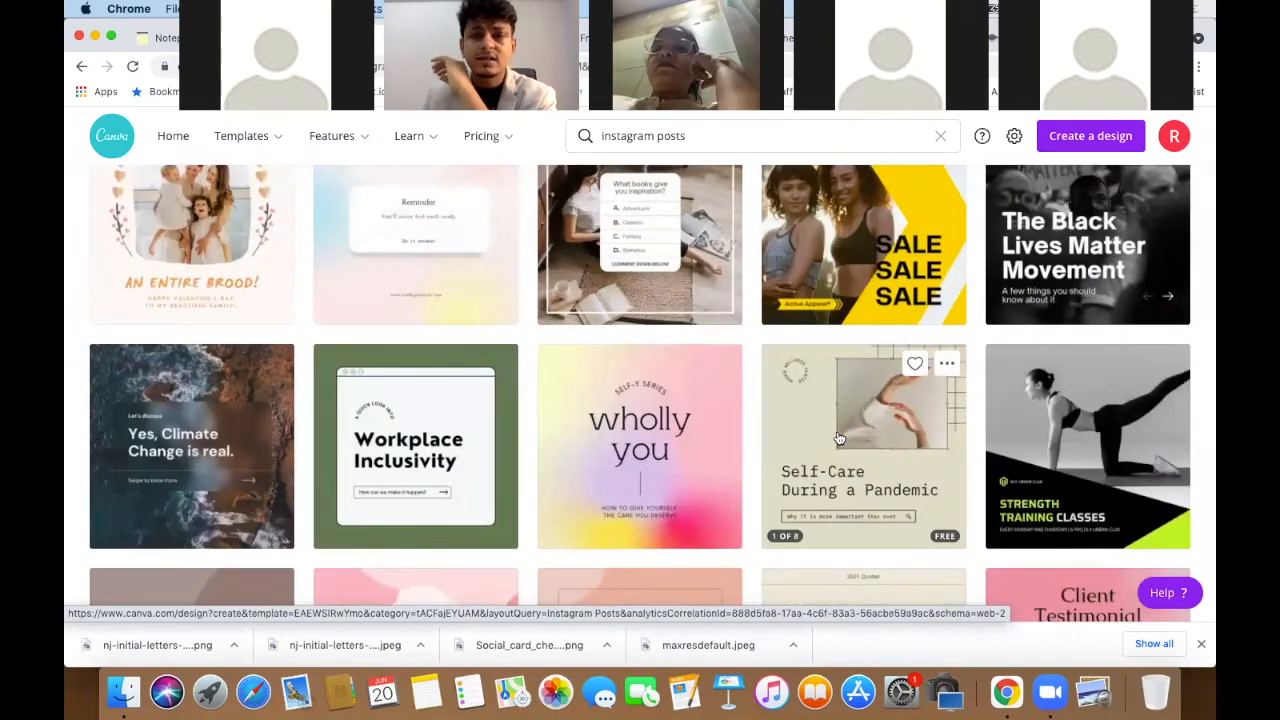
scroll(838, 438, "down", 2)
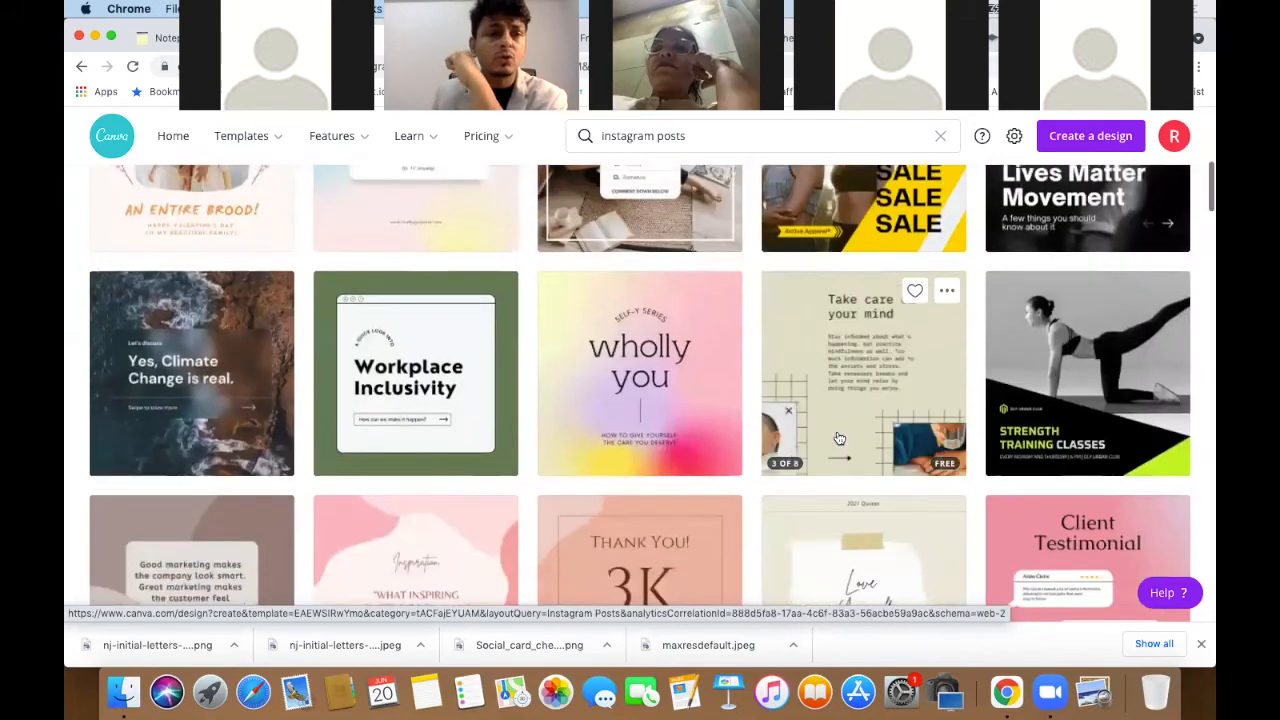
scroll(838, 438, "down", 9)
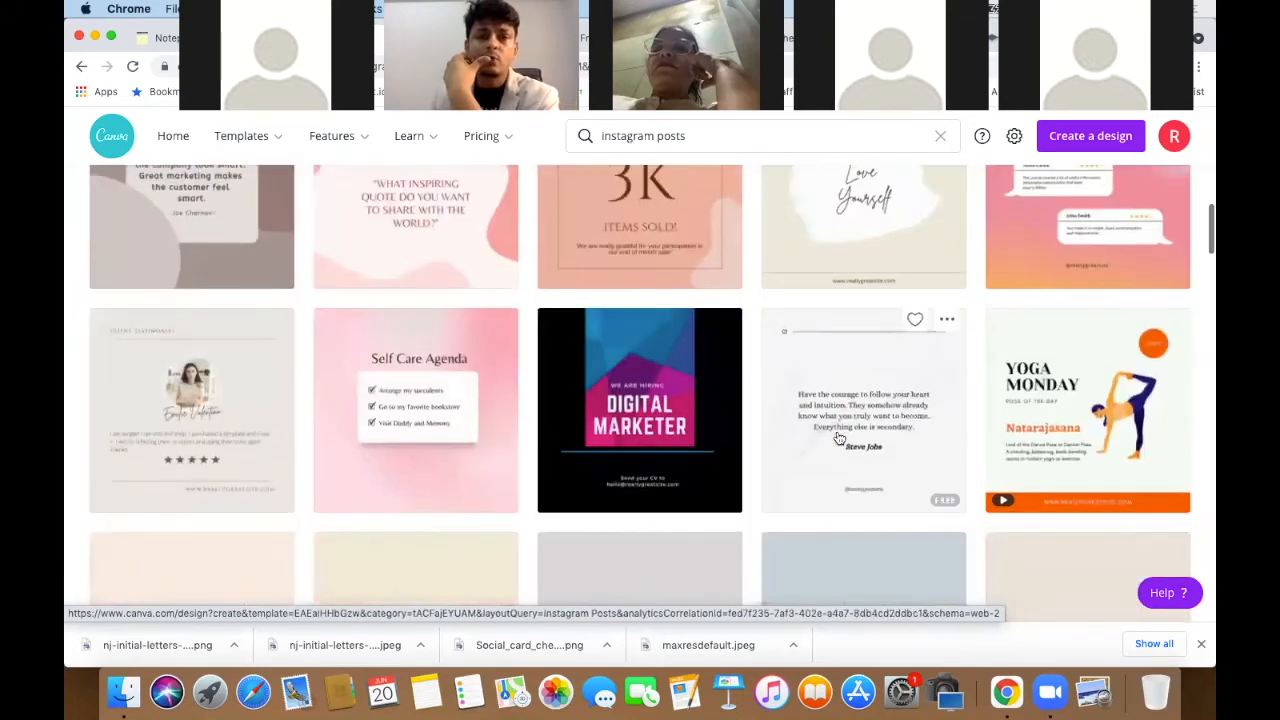
scroll(838, 438, "down", 6)
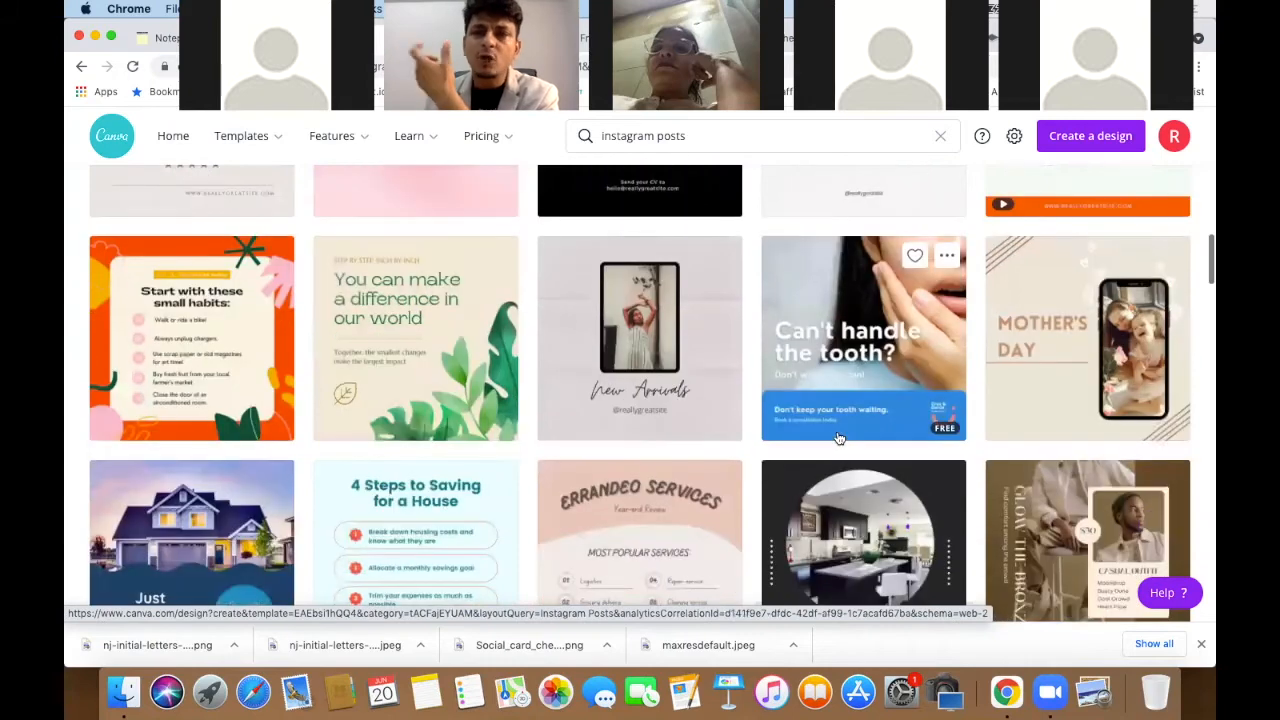
scroll(838, 438, "up", 3)
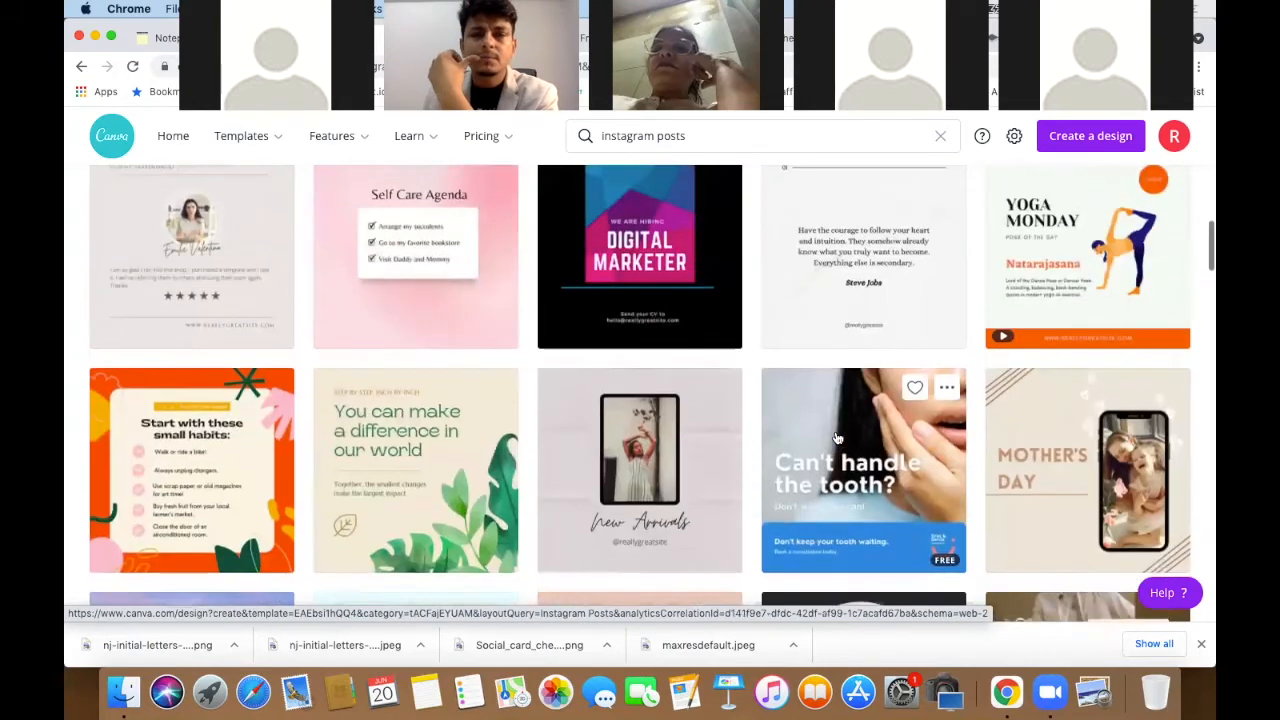
scroll(838, 438, "down", 4)
scroll(838, 438, "down", 7)
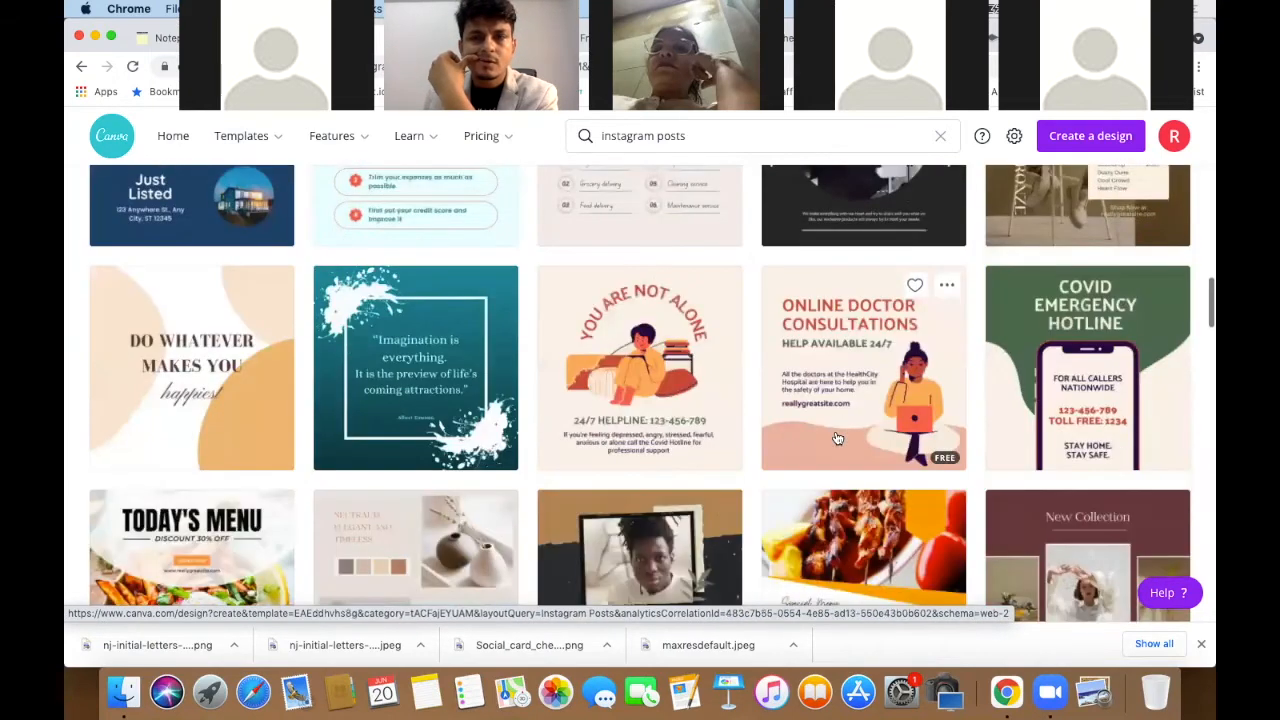
scroll(838, 438, "down", 2)
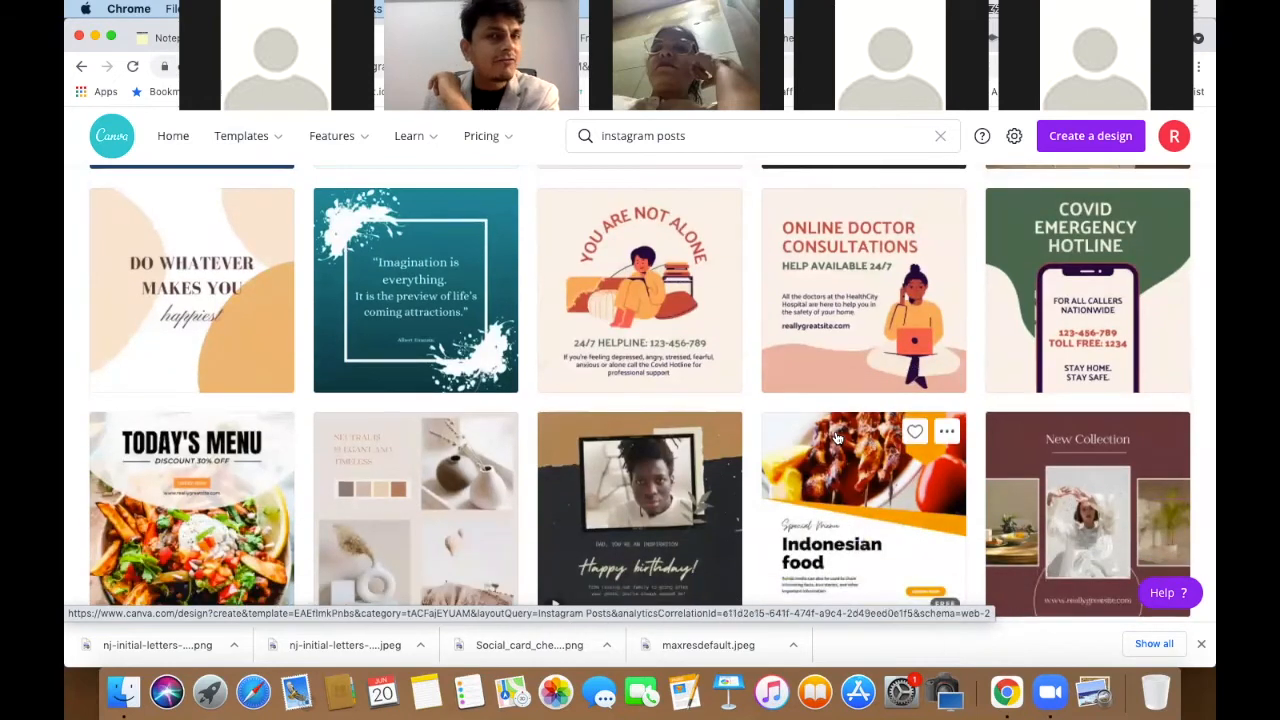
scroll(838, 438, "up", 3)
scroll(838, 438, "down", 1)
scroll(838, 438, "up", 5)
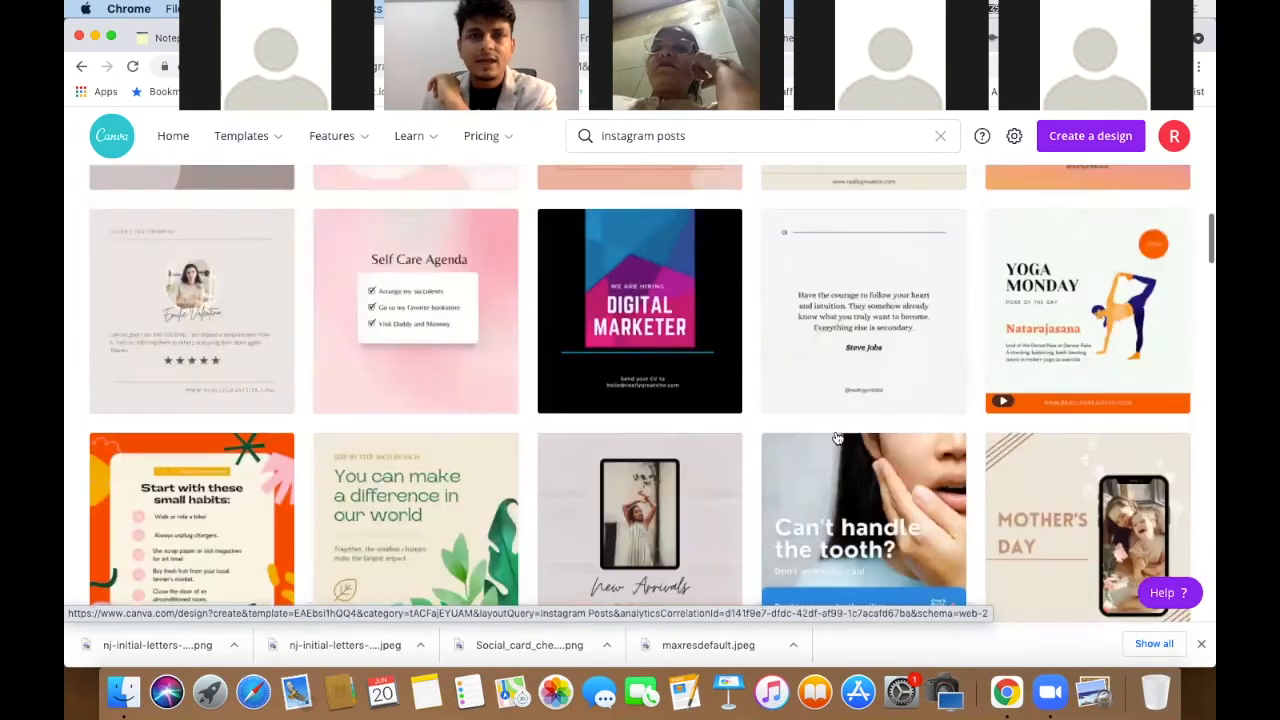
scroll(838, 438, "down", 5)
scroll(838, 438, "down", 3)
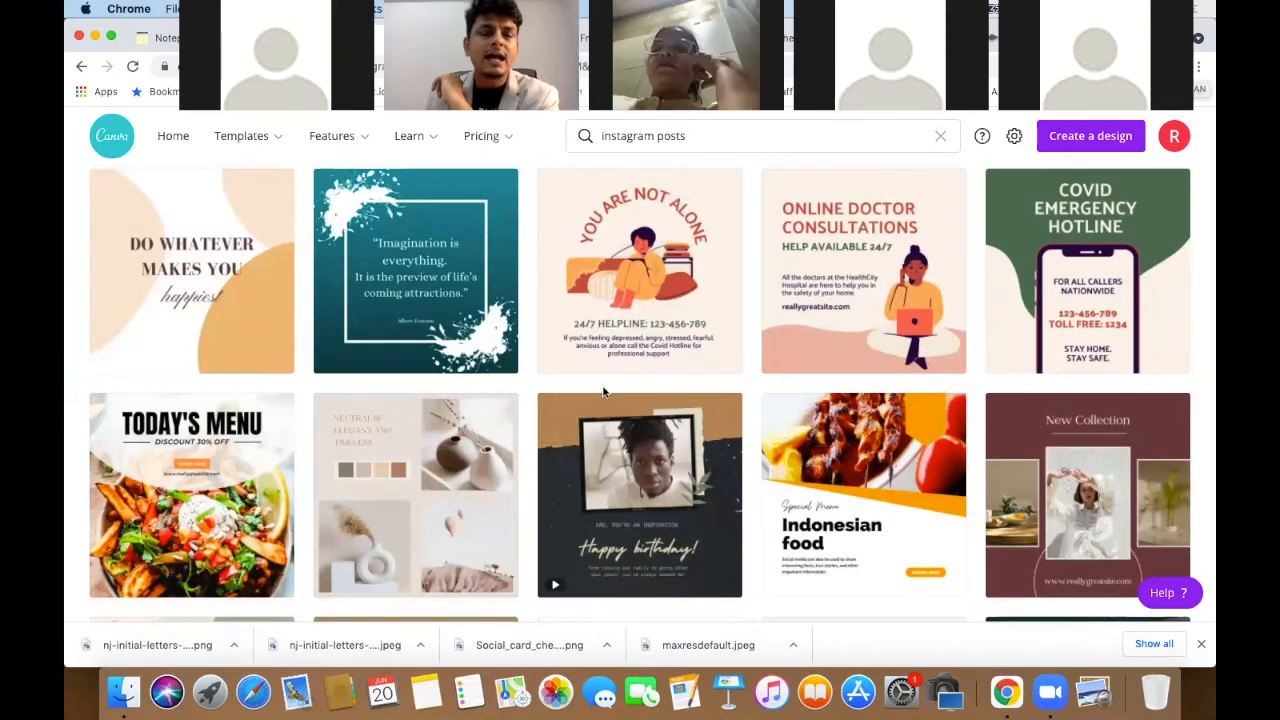
scroll(652, 448, "down", 2)
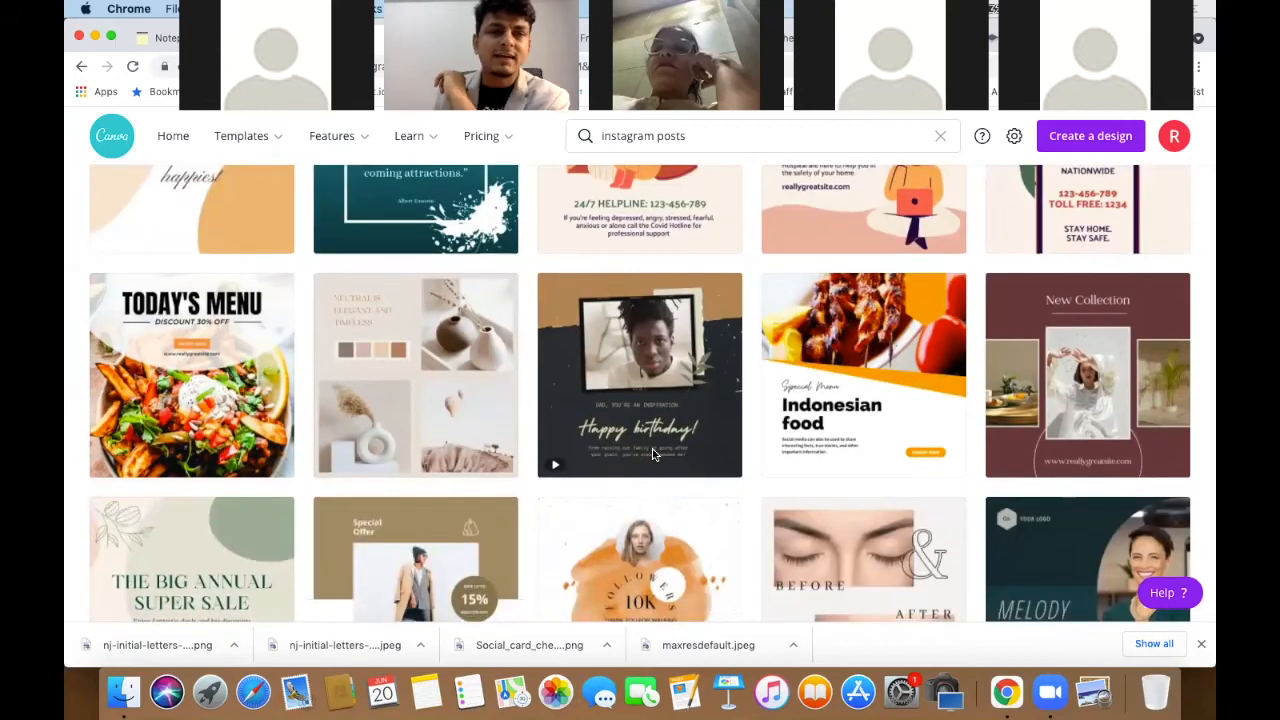
scroll(652, 453, "down", 5)
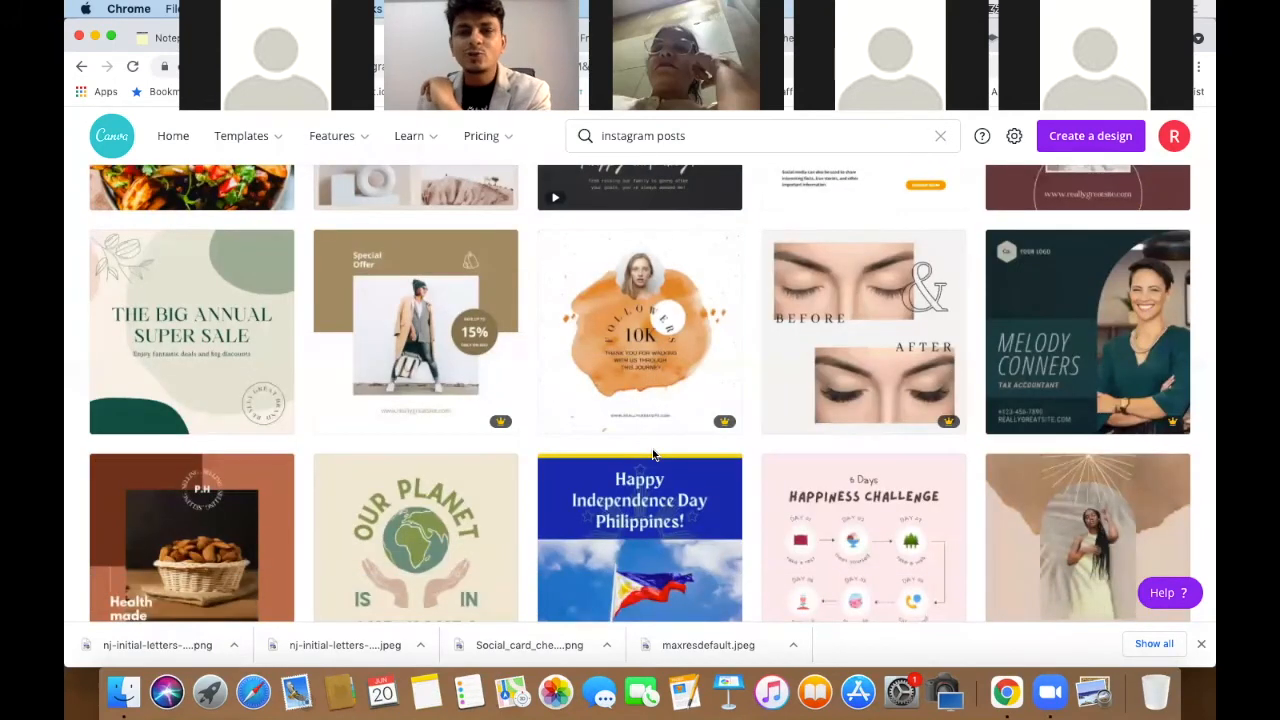
scroll(652, 455, "down", 3)
scroll(652, 455, "down", 3)
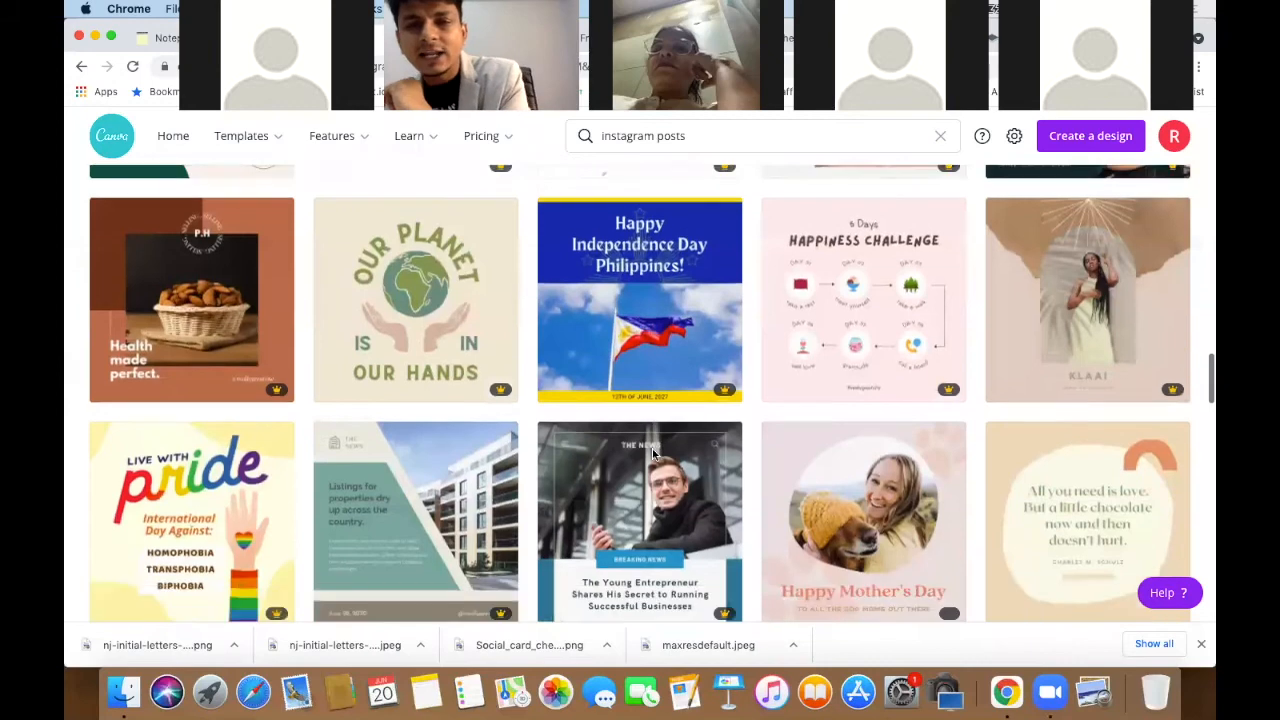
scroll(652, 453, "down", 3)
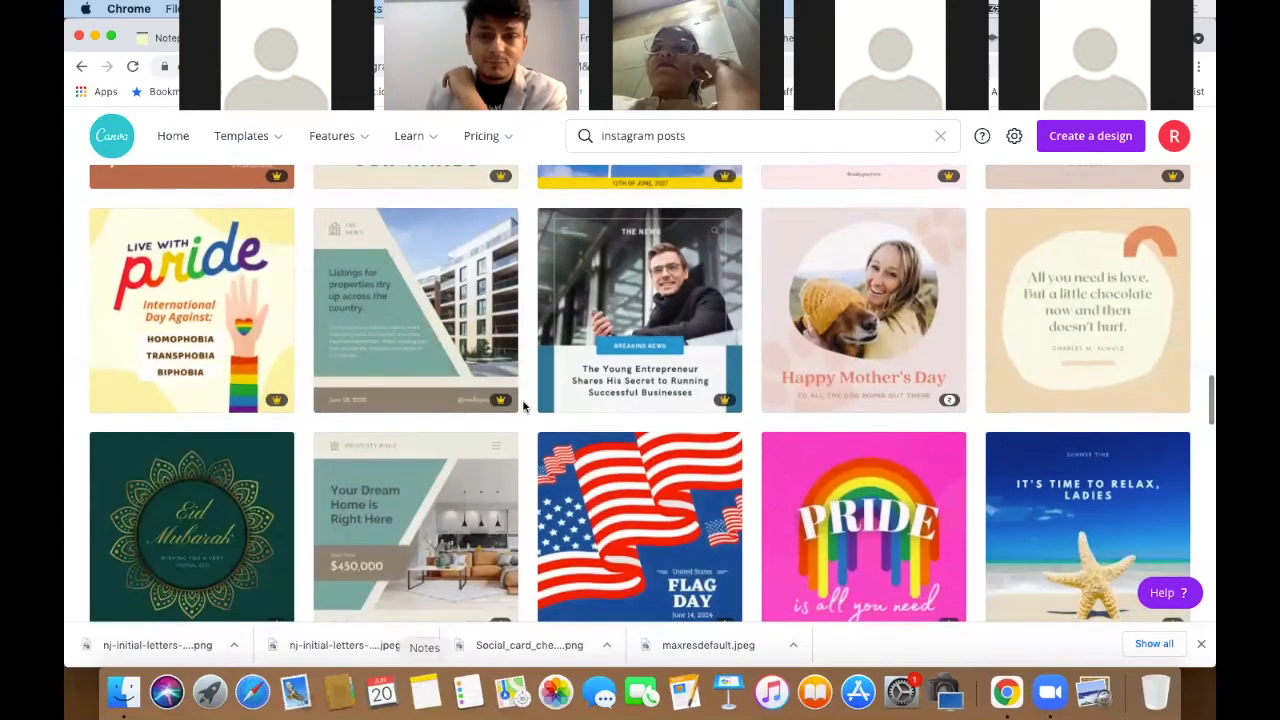
scroll(749, 416, "up", 20)
scroll(751, 418, "down", 3)
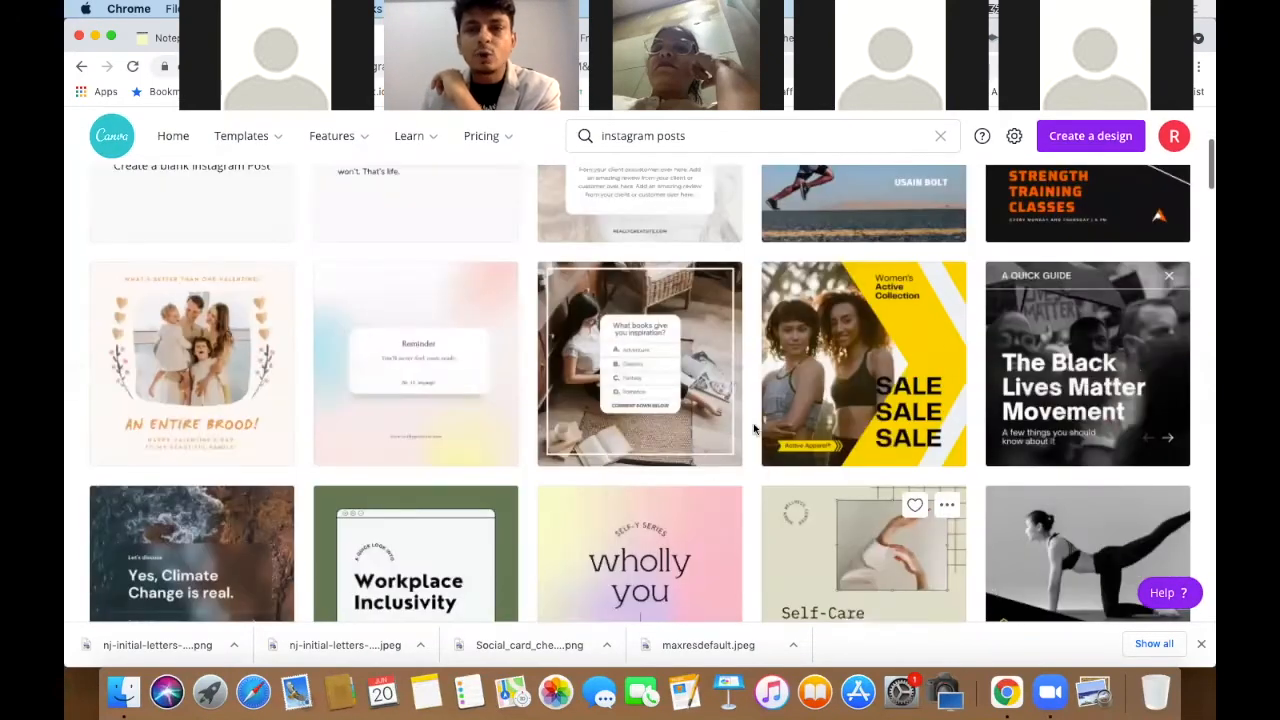
- Open the yellow Women's Active Collection 'SALE SALE SALE' Instagram template in the editor
left_click(850, 352)
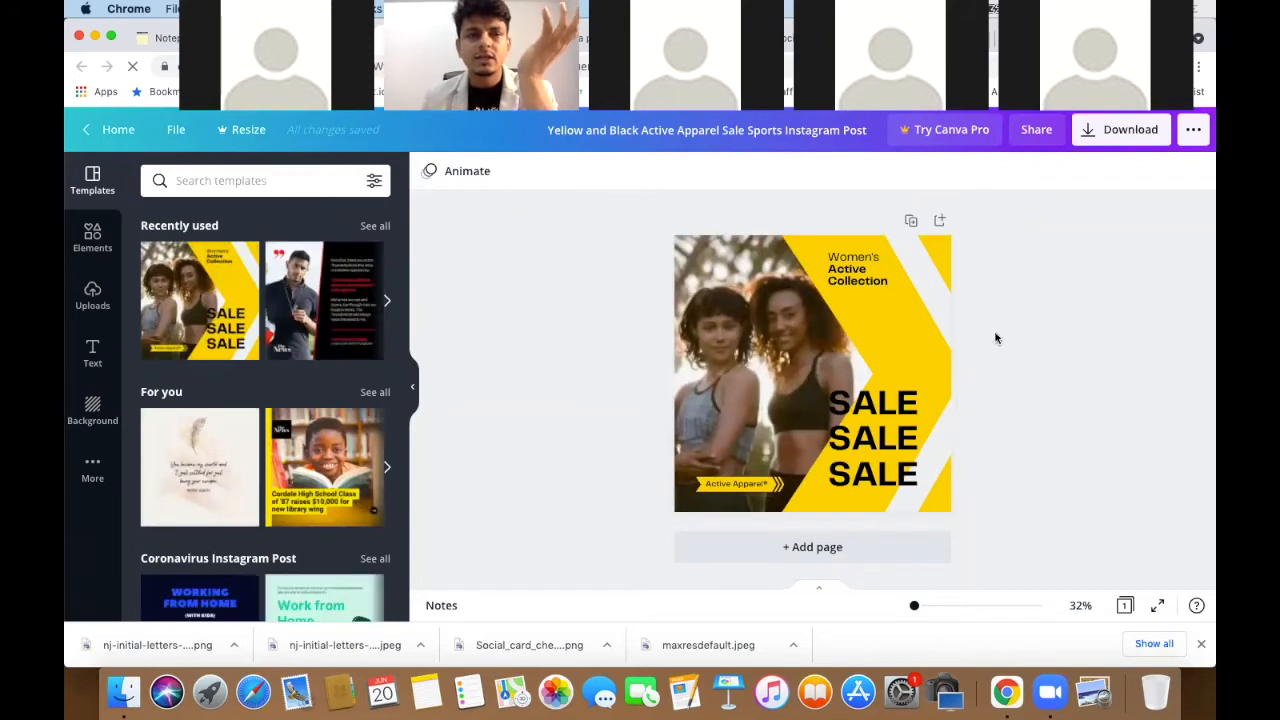
scroll(967, 348, "up", 5)
scroll(967, 348, "down", 3)
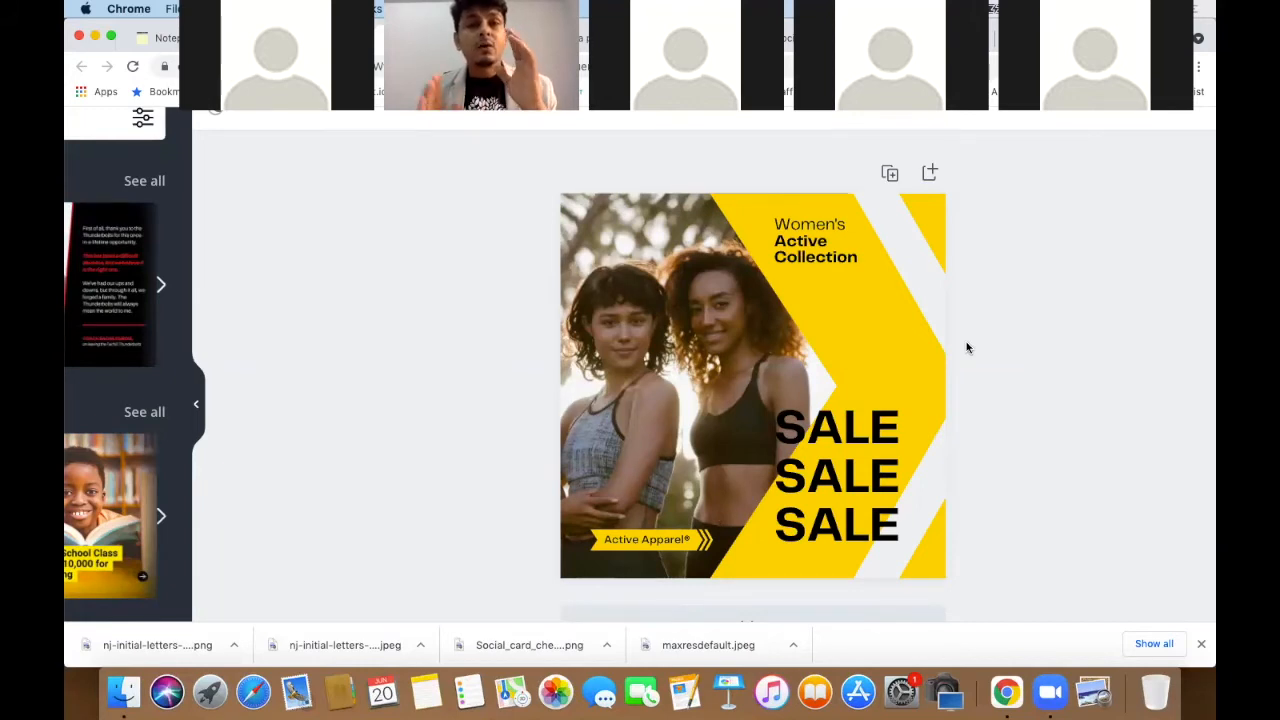
- Delete the photo of the two women so the post's left side is empty
left_click(663, 353)
key("Delete")
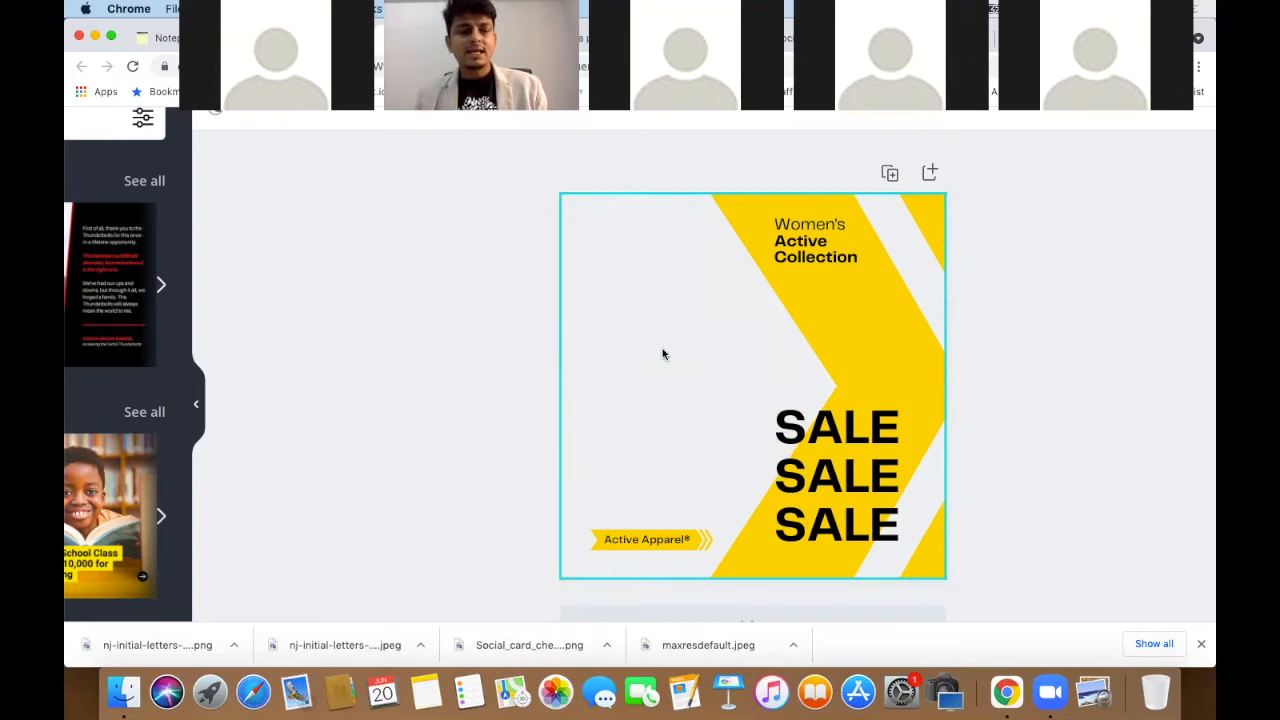
left_click(662, 353)
left_click(530, 354)
key("super+z")
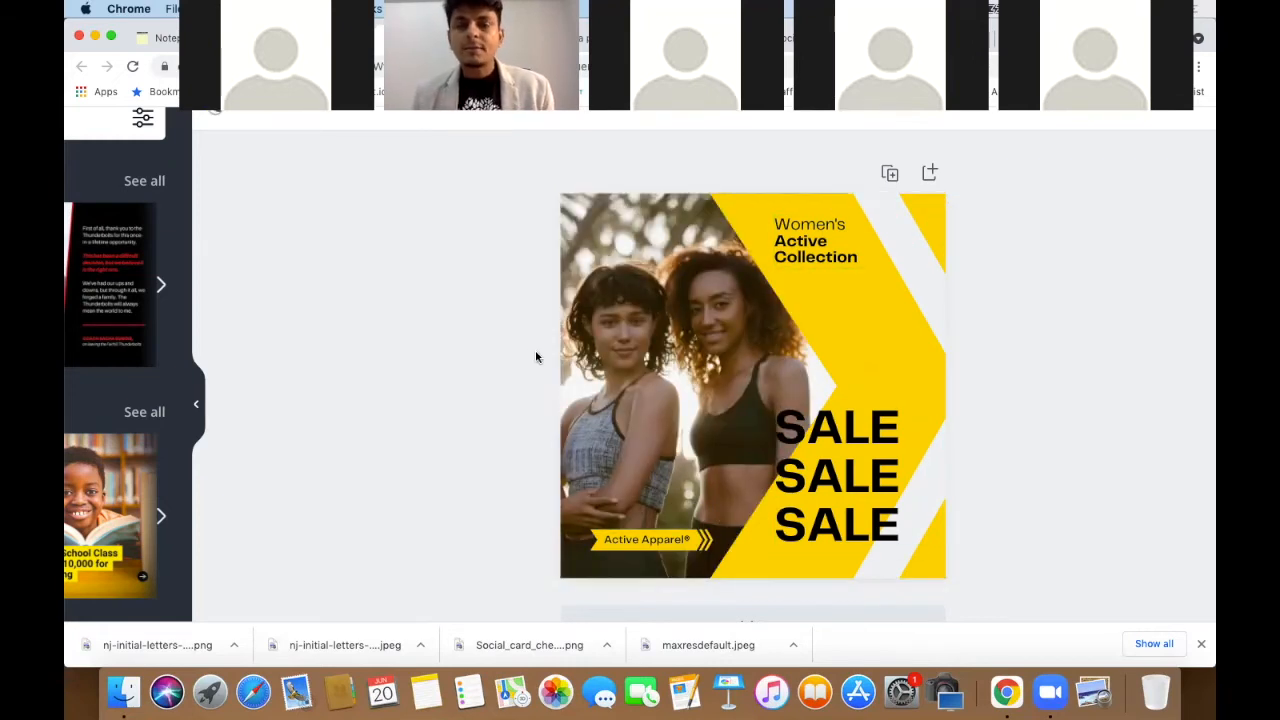
left_click(660, 339)
key("Delete")
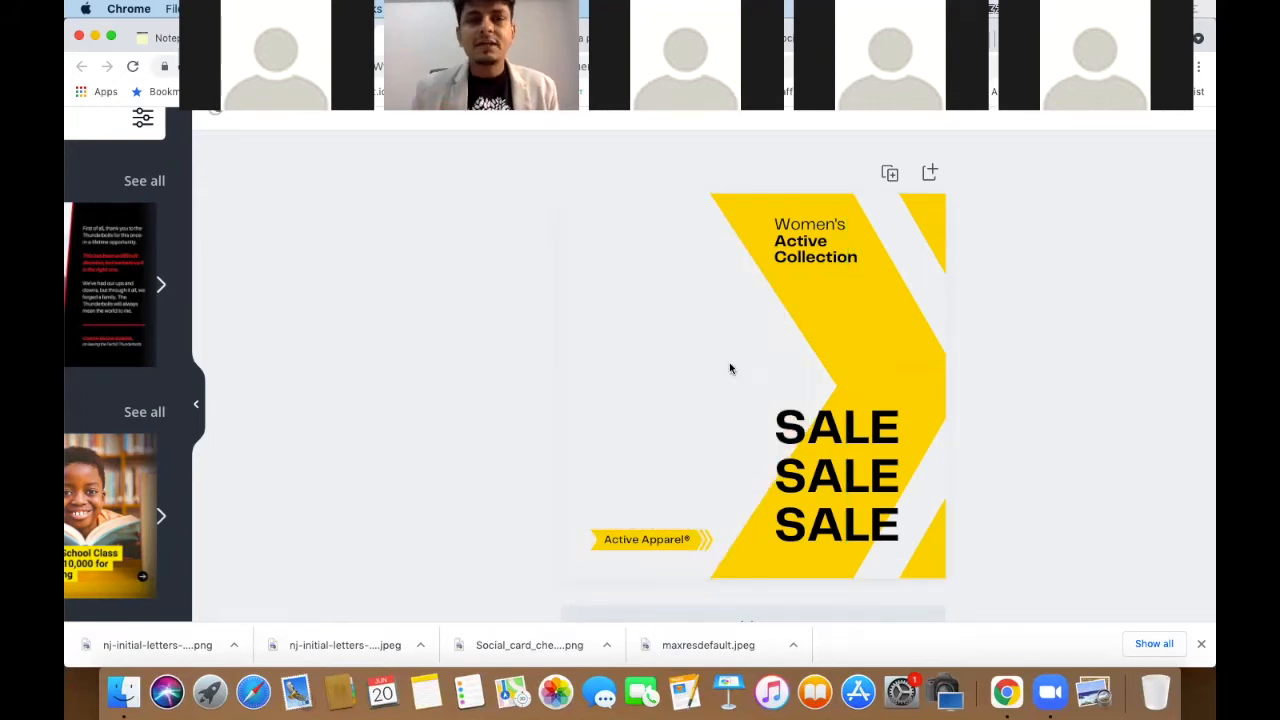
- Add the uploaded photo of the man and size it over the post's top-left half
scroll(729, 368, "down", 3)
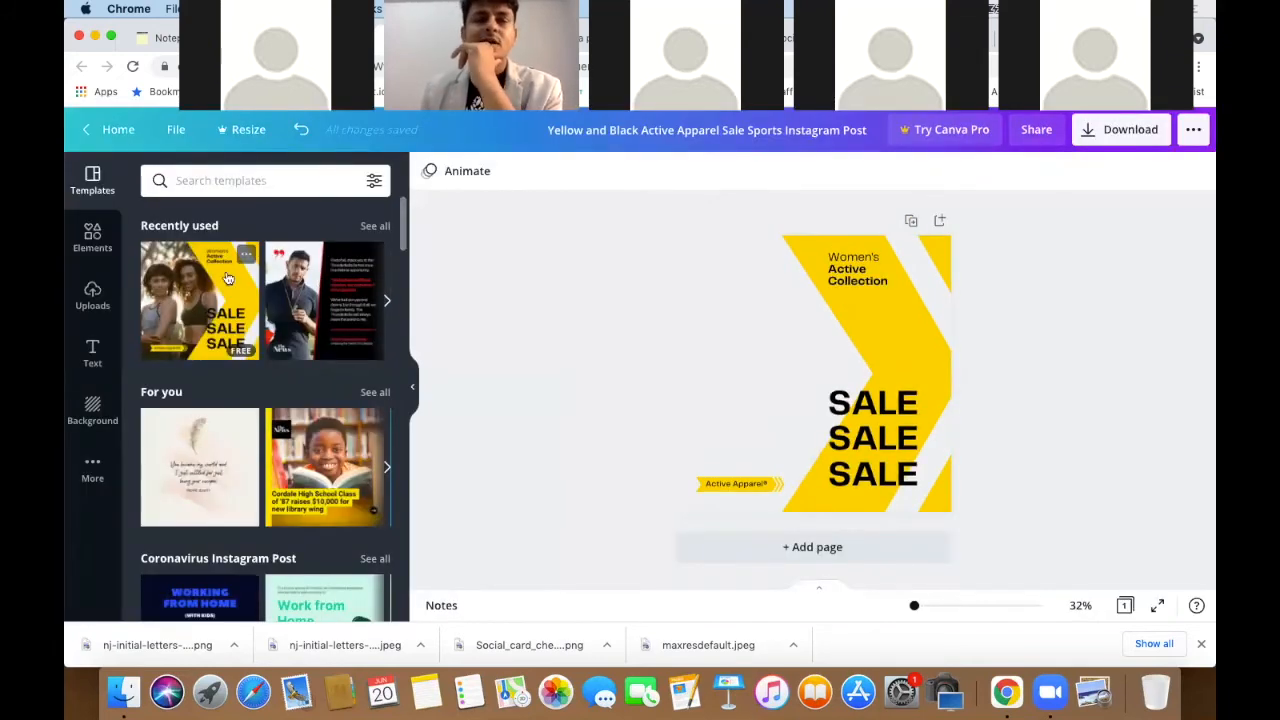
left_click(93, 238)
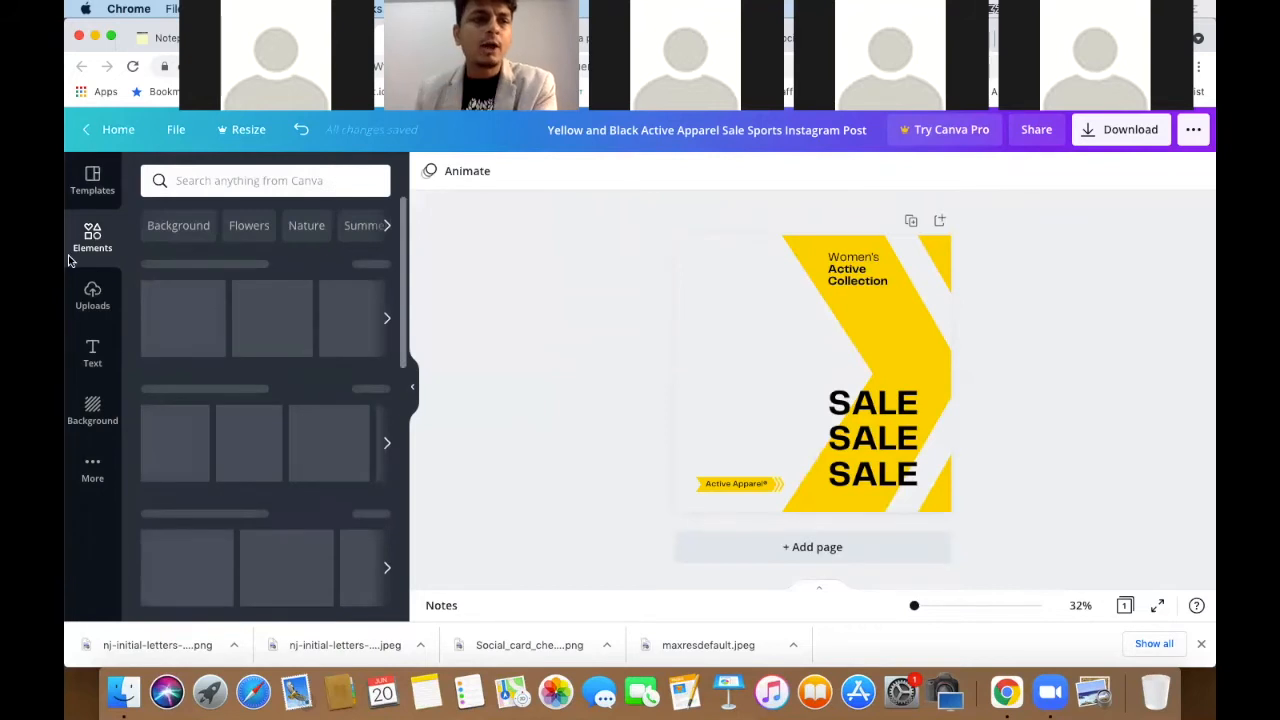
left_click(90, 300)
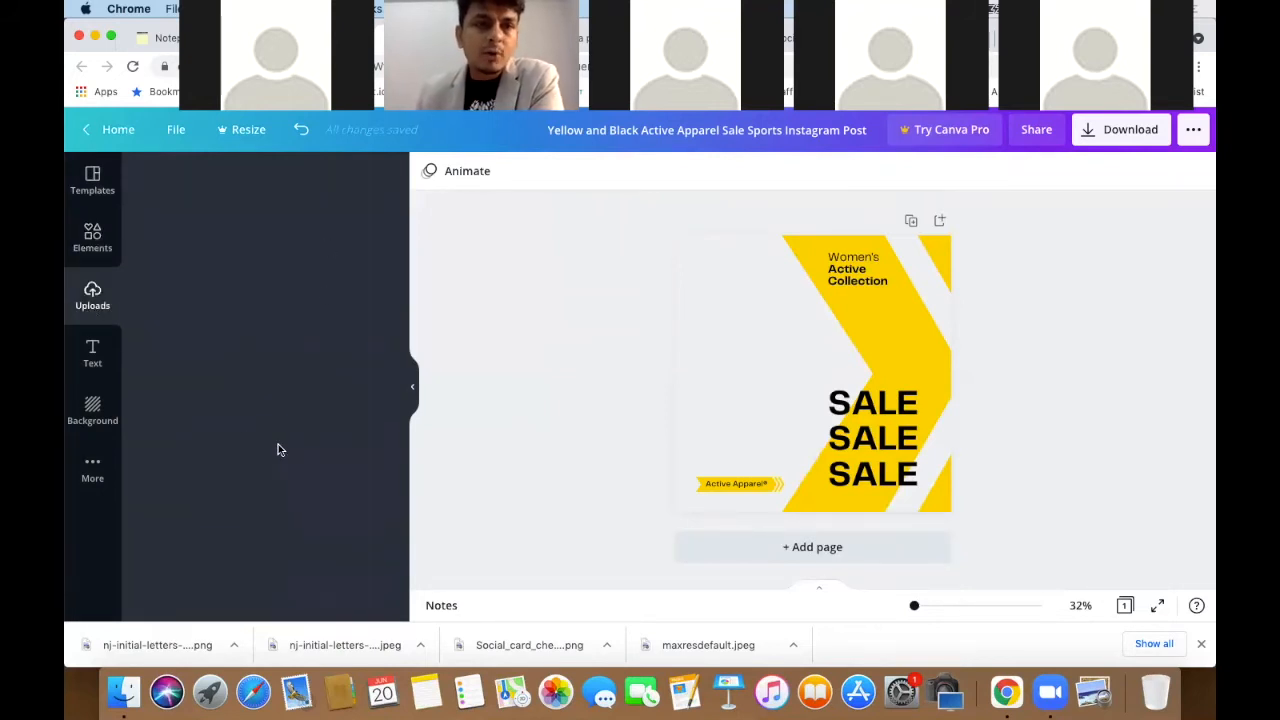
scroll(300, 457, "down", 5)
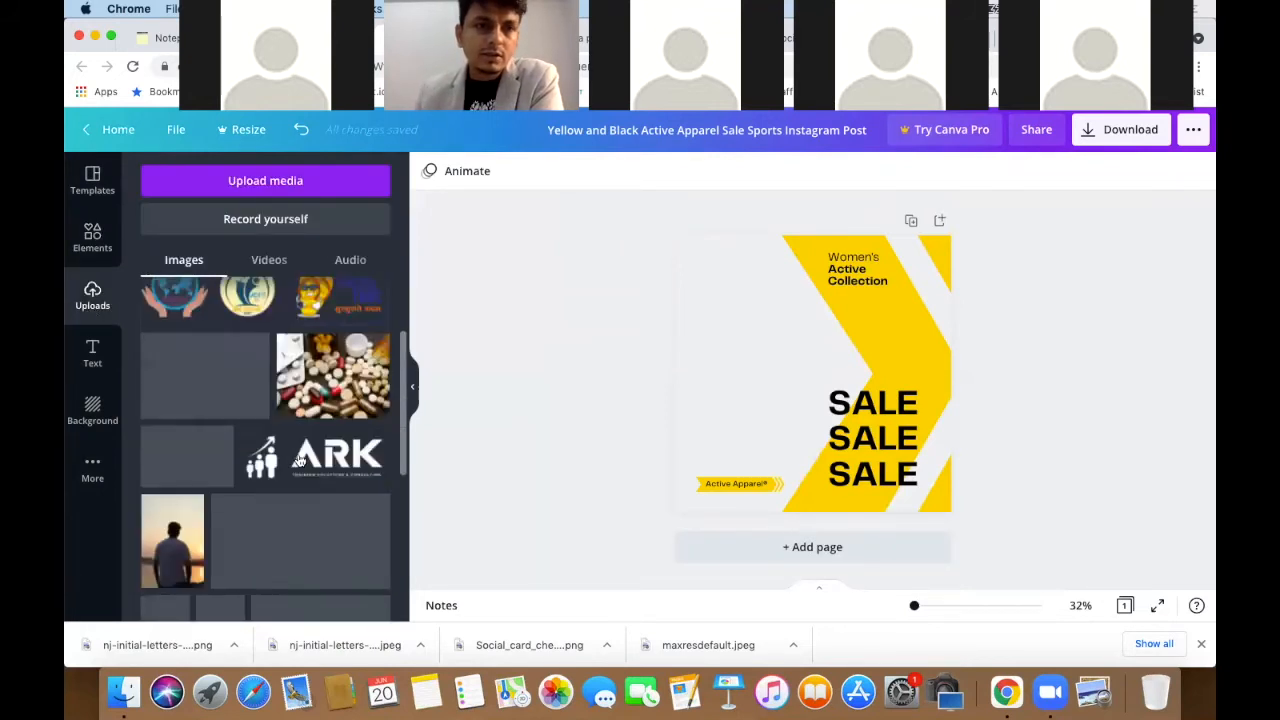
scroll(300, 460, "down", 4)
scroll(300, 460, "down", 6)
scroll(300, 460, "up", 10)
left_click(358, 362)
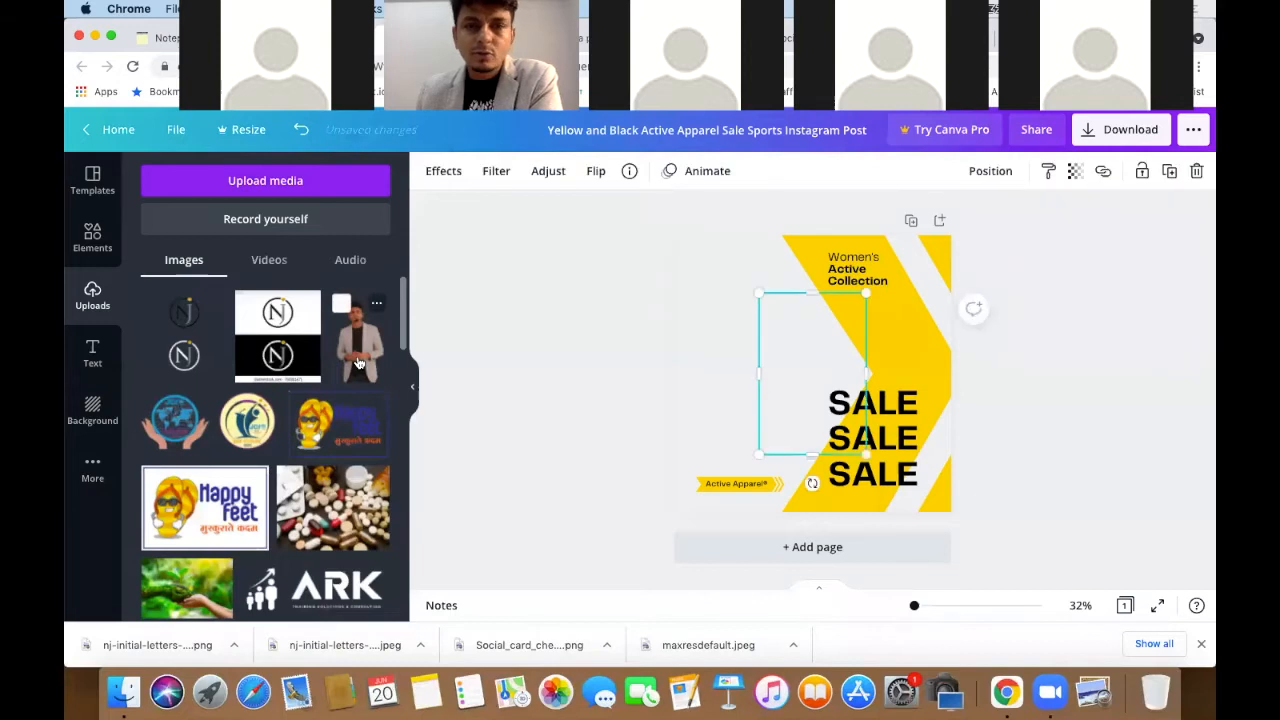
left_click_drag(815, 350, 730, 291)
left_click_drag(792, 427, 846, 528)
left_click_drag(757, 403, 730, 385)
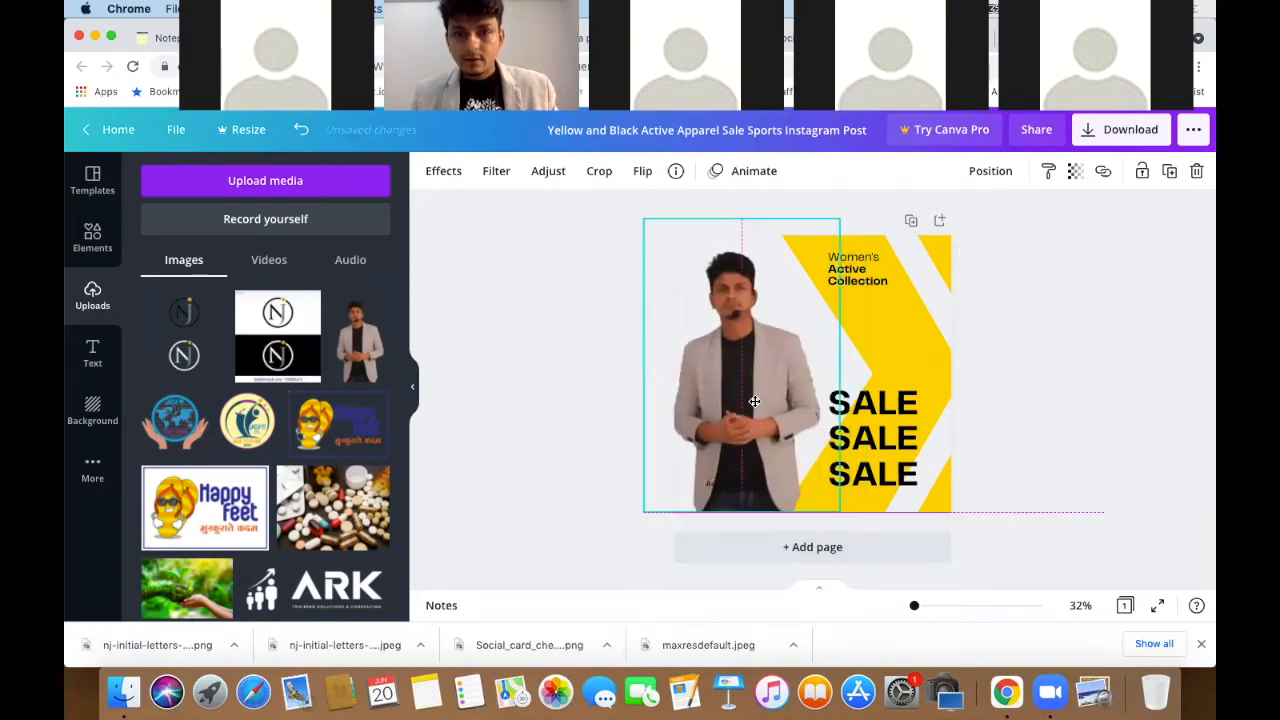
- Send the man's photo to the back, flip it horizontally, and enlarge it to fill the left side
left_click(990, 172)
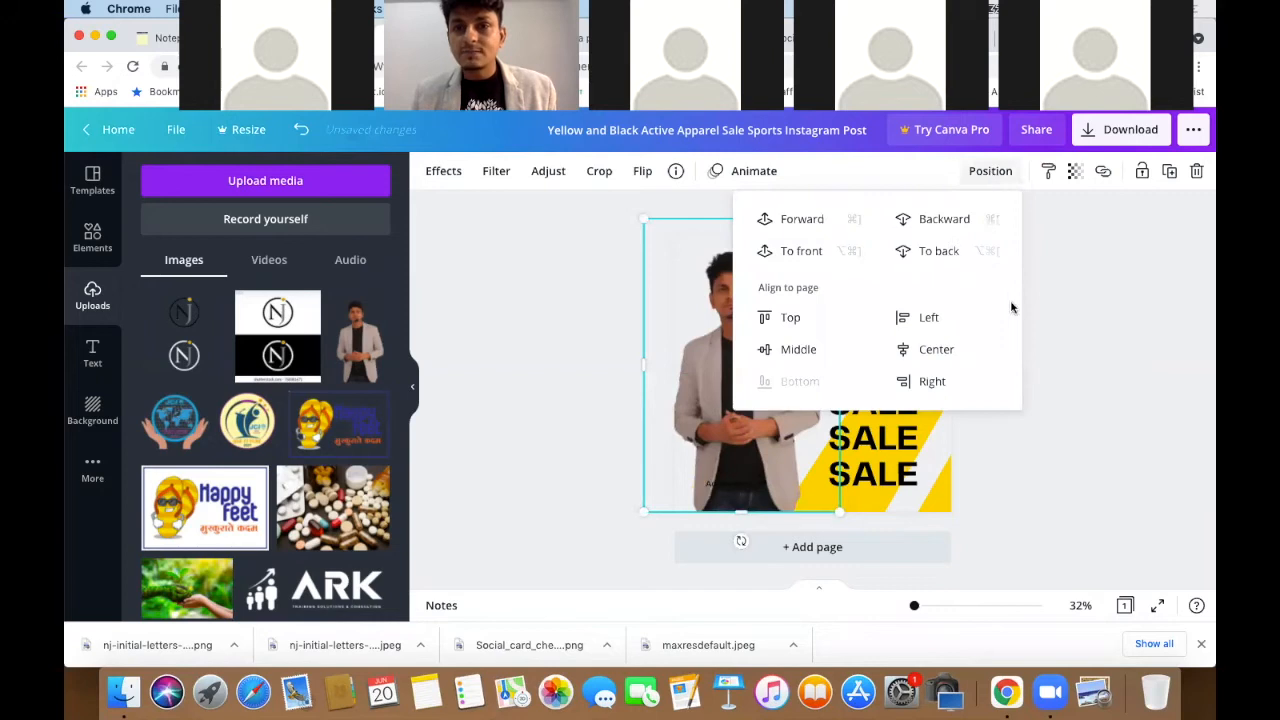
left_click(940, 252)
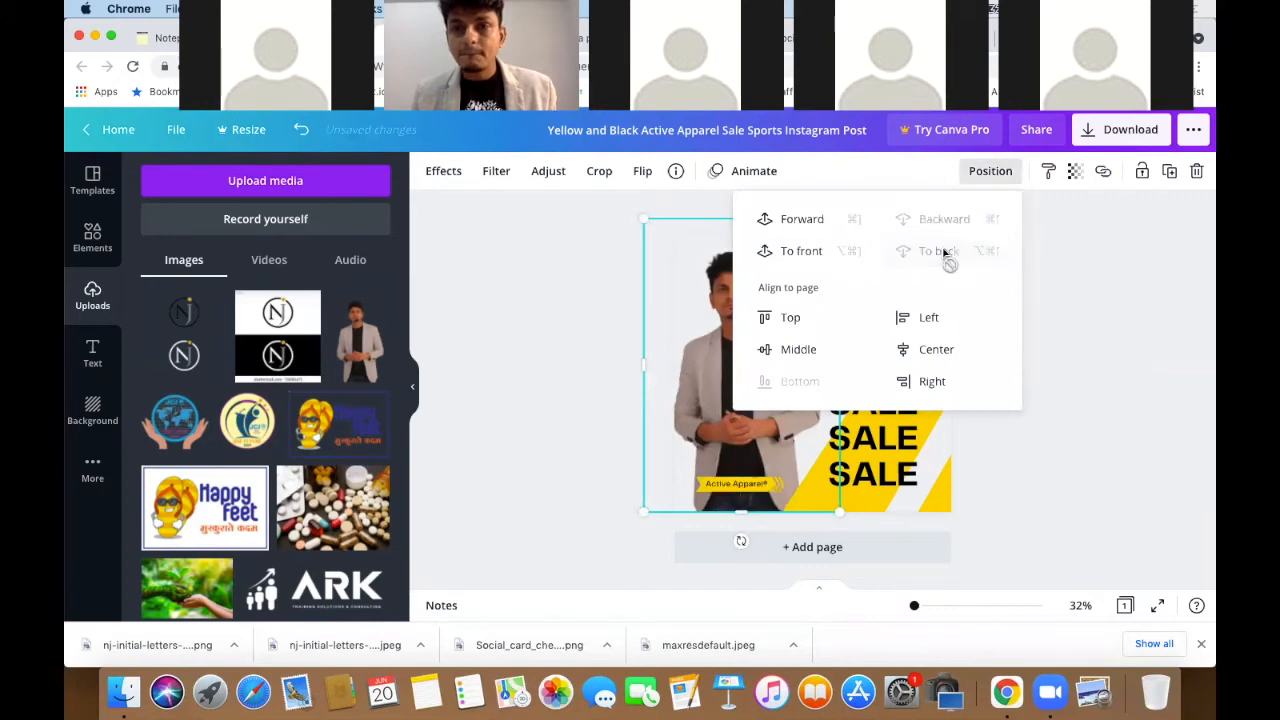
left_click(1100, 360)
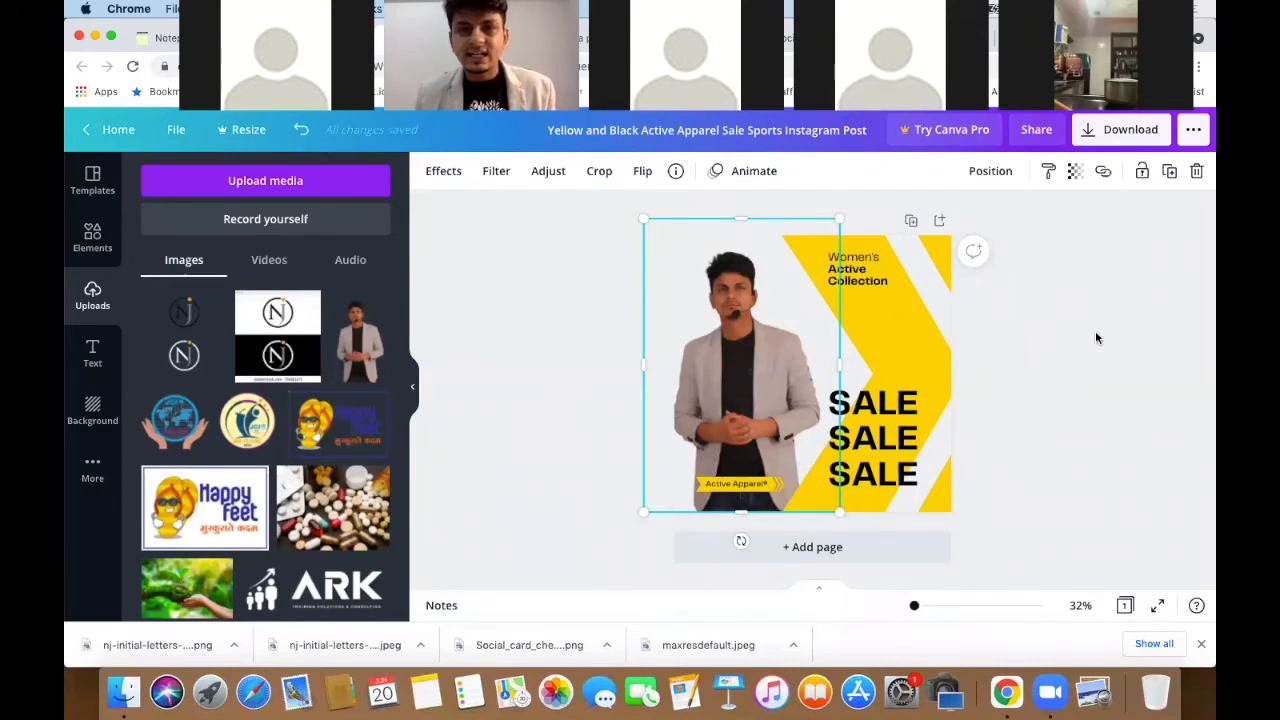
left_click(644, 171)
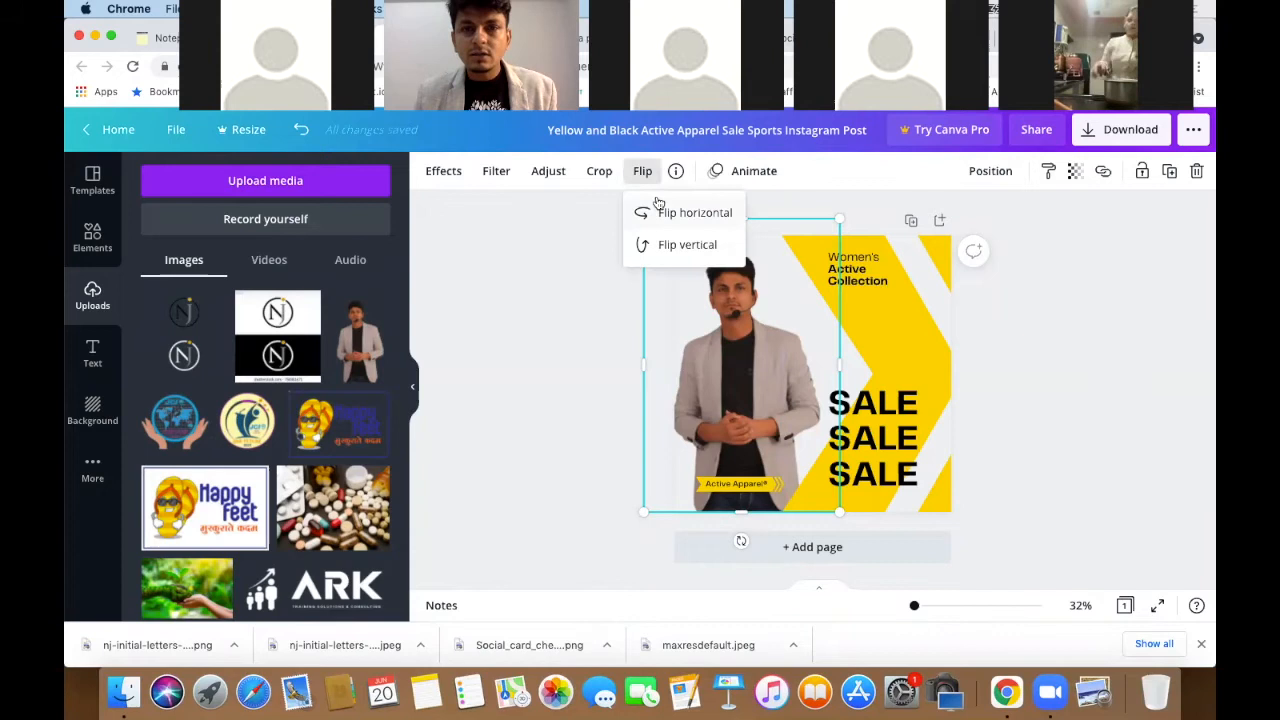
left_click(658, 212)
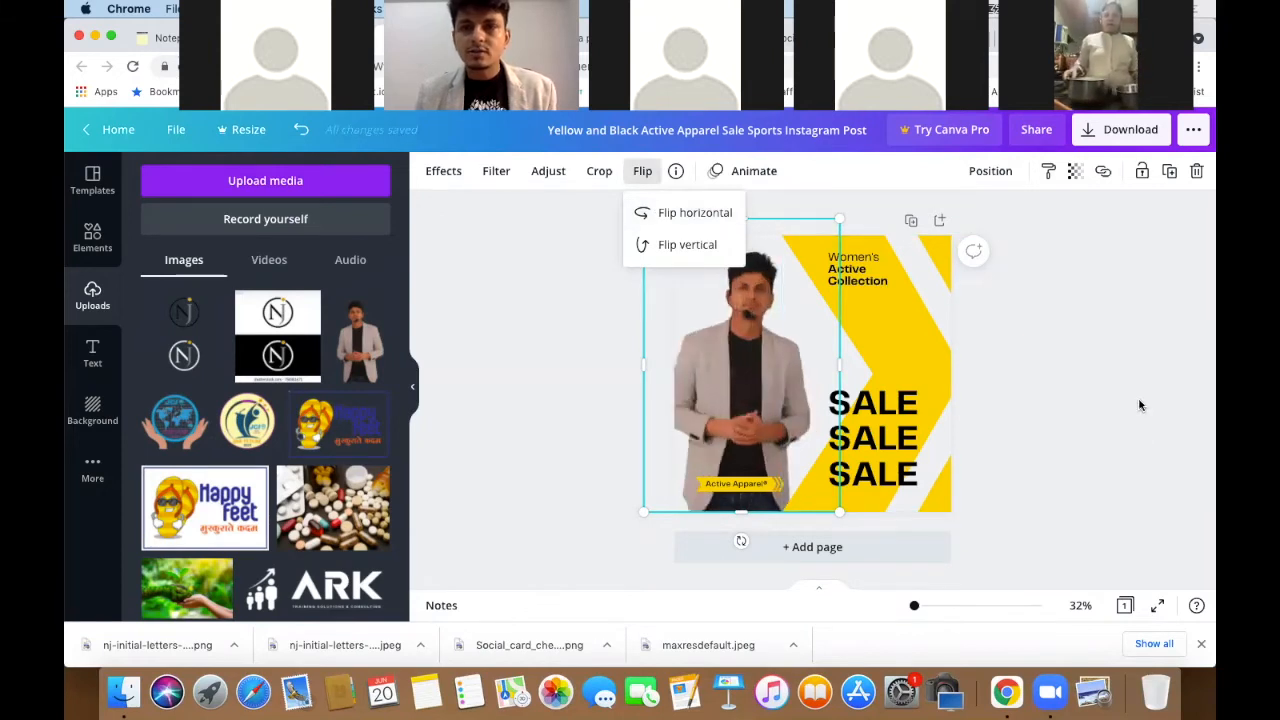
left_click_drag(750, 356, 725, 352)
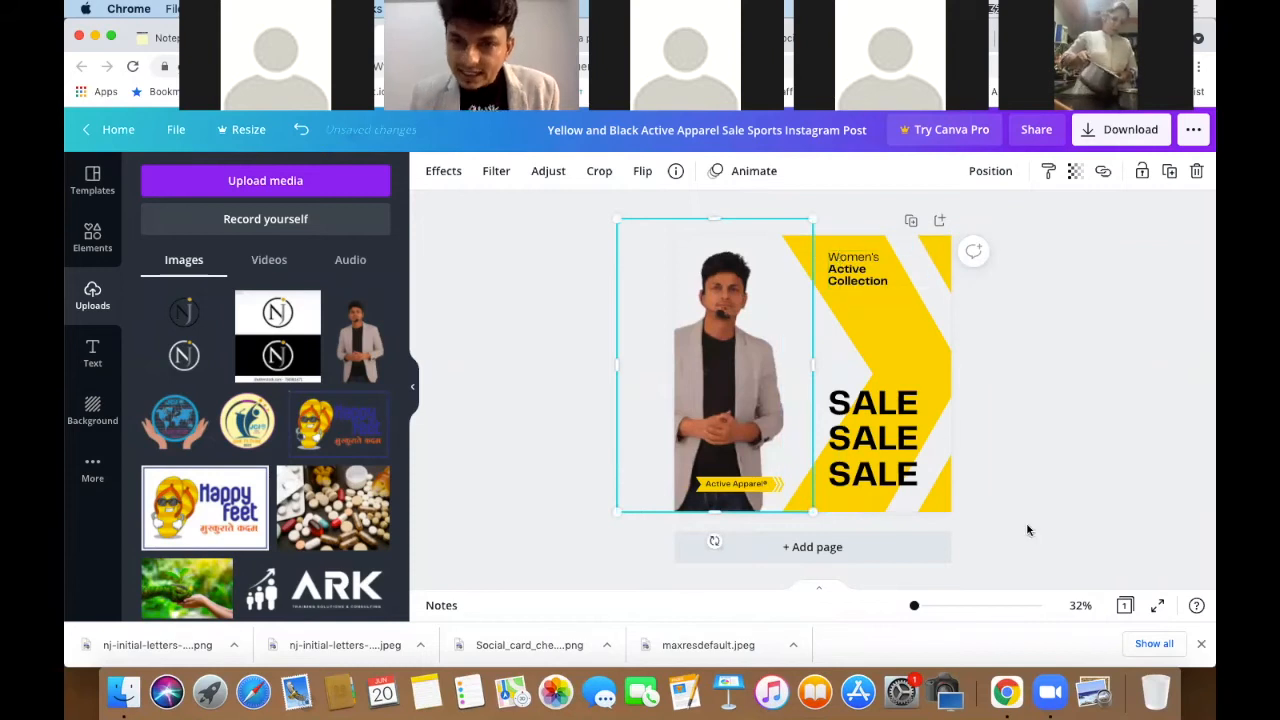
left_click_drag(916, 174, 983, 150)
left_click_drag(765, 342, 736, 428)
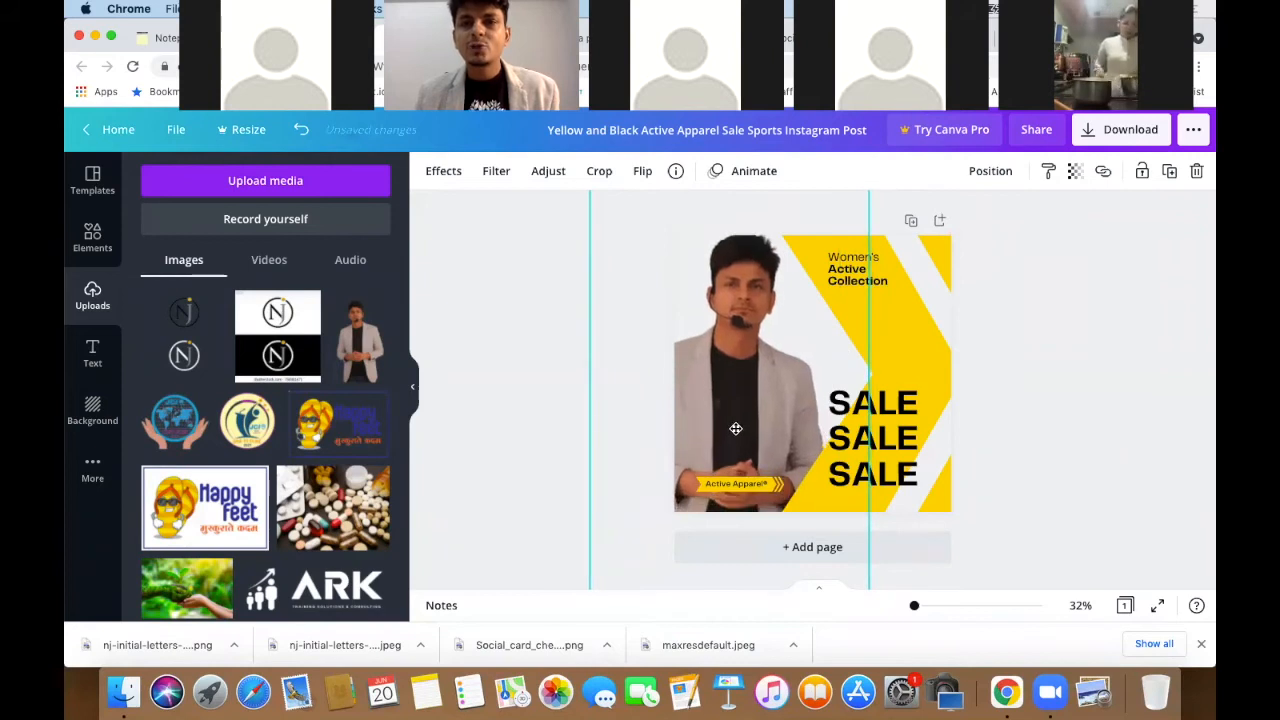
left_click(1048, 402)
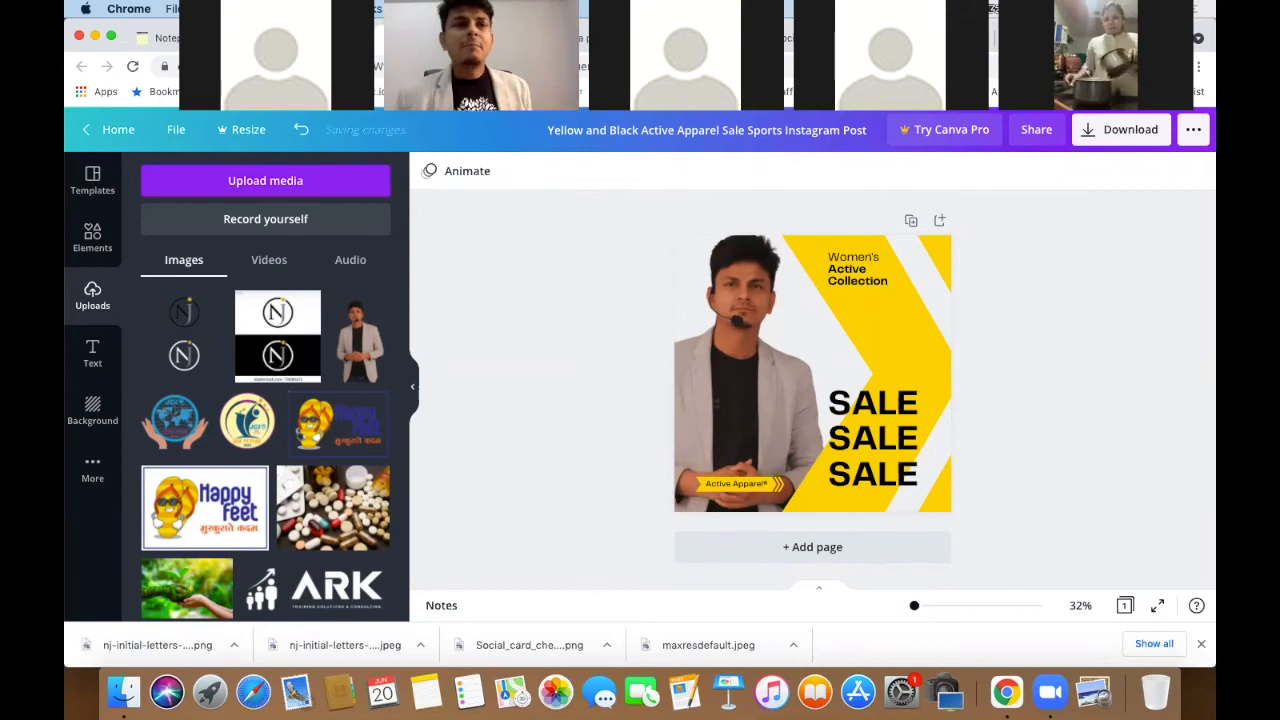
- Copy the 'YOUTUBE COURSE' line from the RapidTables Online Notepad
left_click(144, 38)
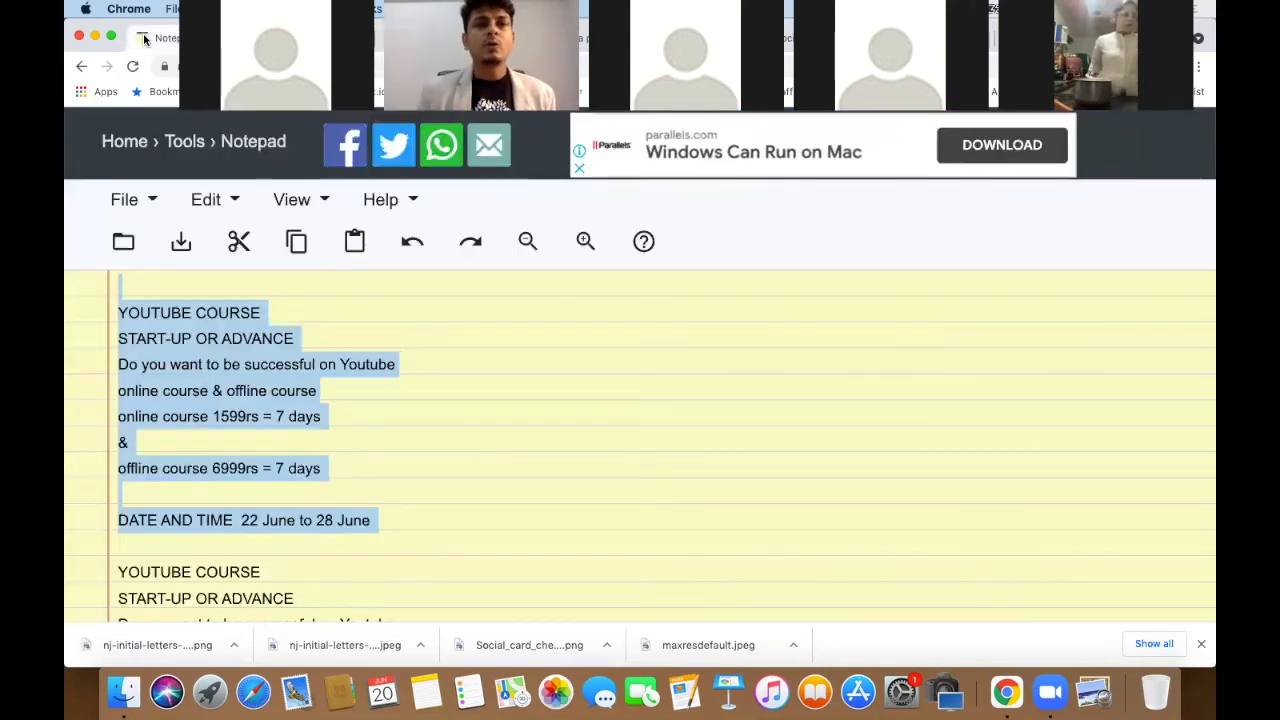
left_click(374, 315)
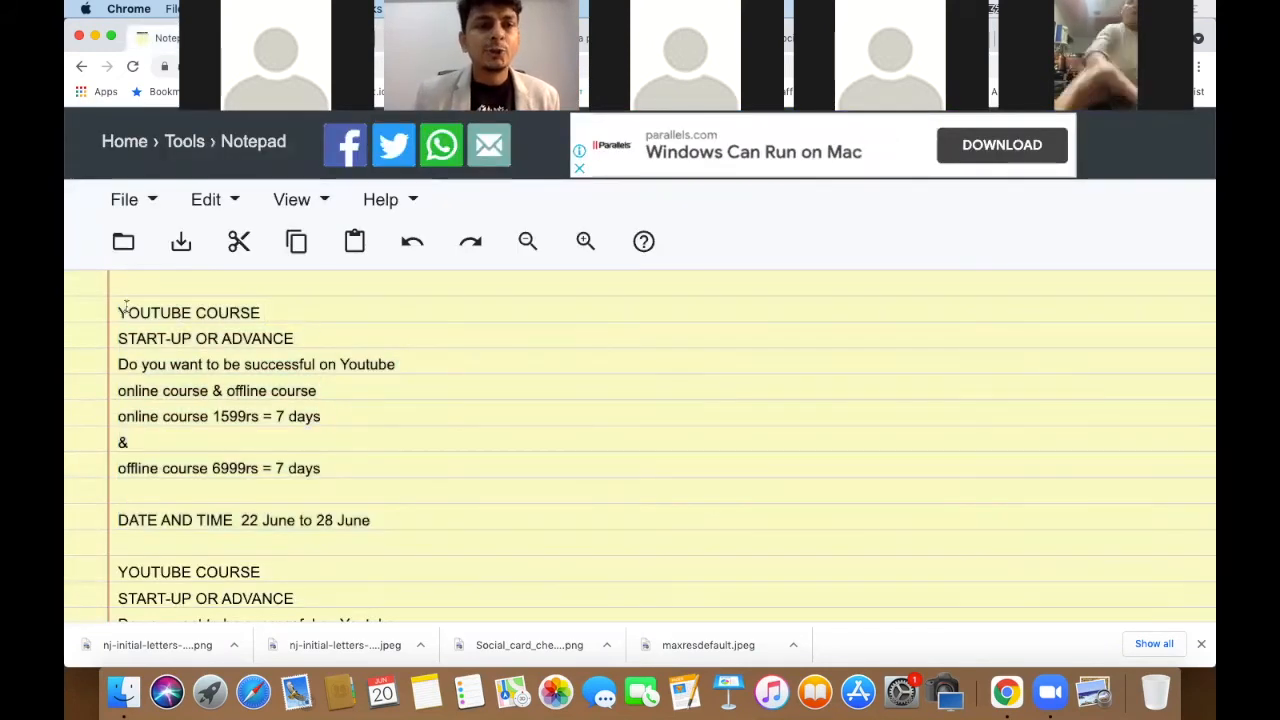
left_click_drag(116, 312, 281, 312)
key("ctrl+c")
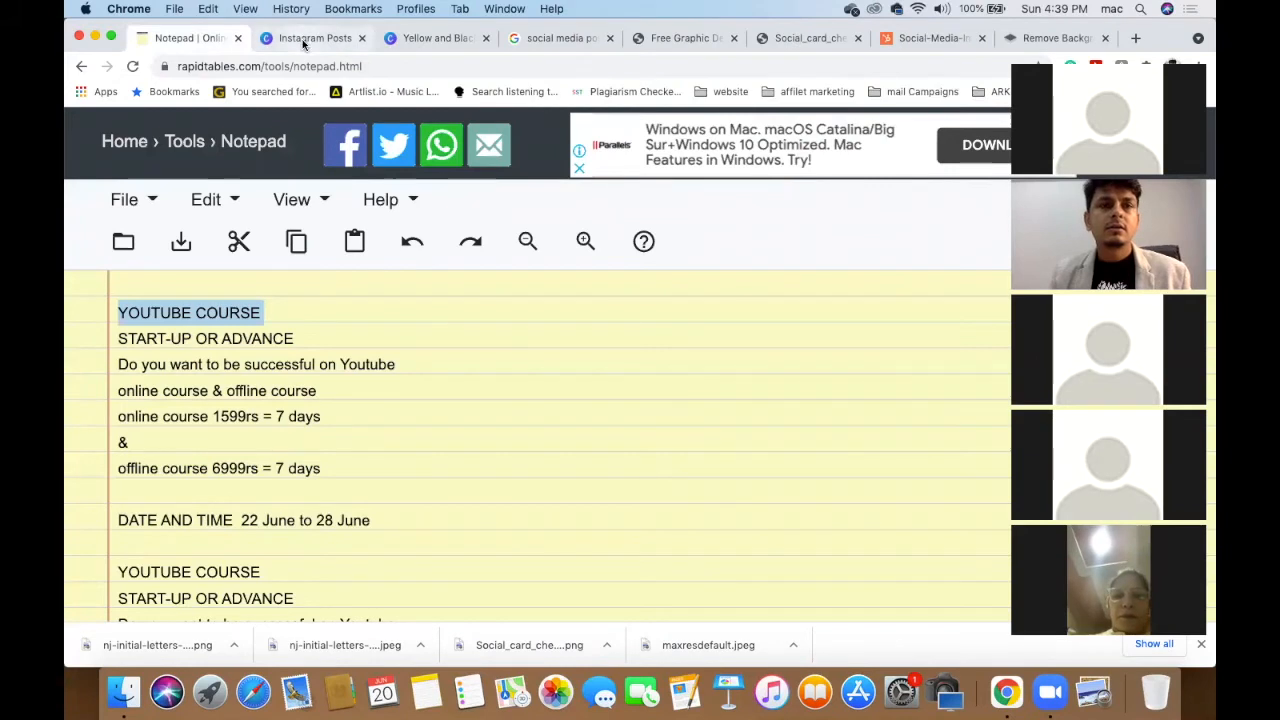
- Close the Instagram Posts templates tab and return to the SALE design's heading
left_click(302, 39)
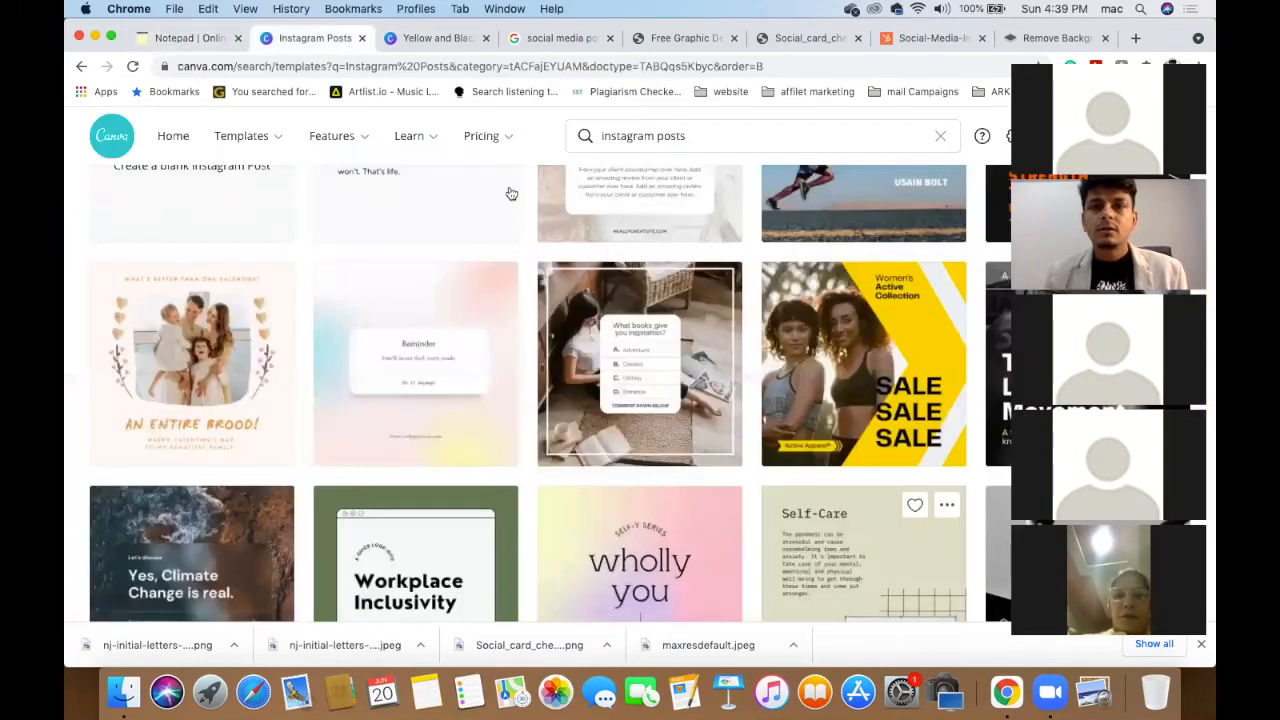
left_click(362, 38)
left_click(866, 268)
- Replace the Women's Active Collection text with 'YOUTUBE COURSE', shrunk to size 78.1 and moved top right
left_click(890, 276)
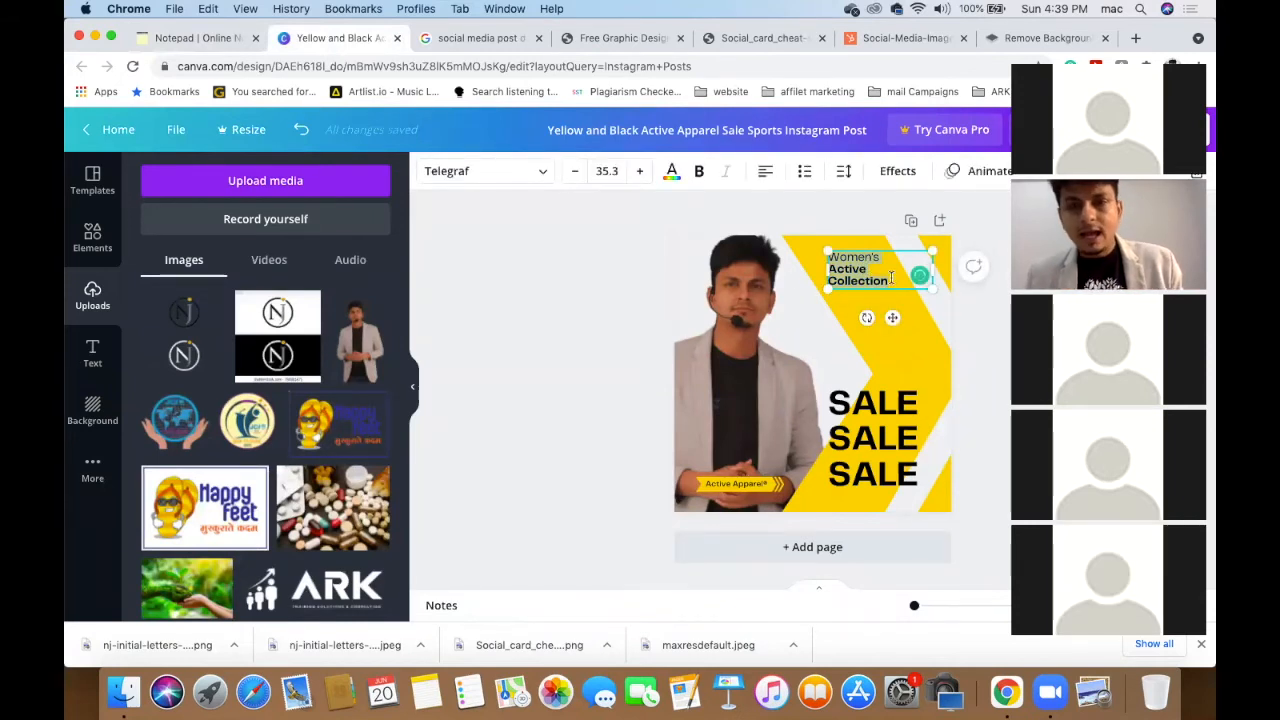
left_click(971, 304)
left_click(869, 265)
key("Delete")
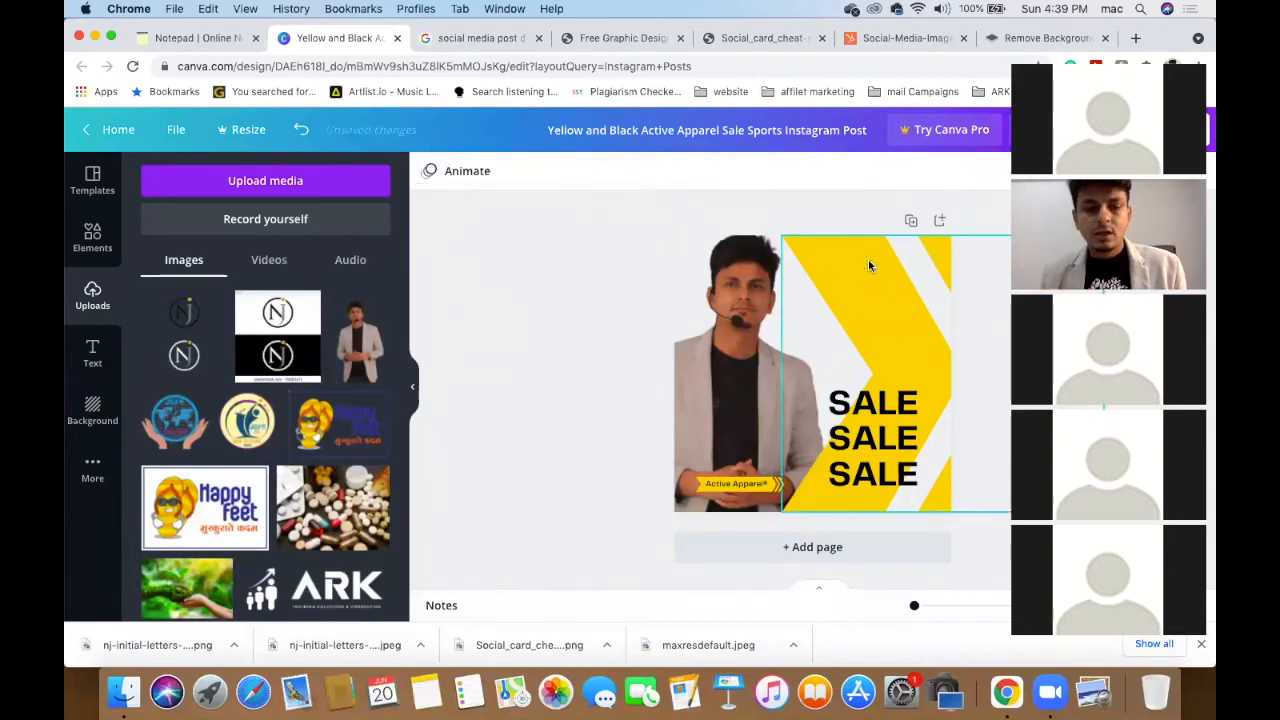
key("ctrl+v")
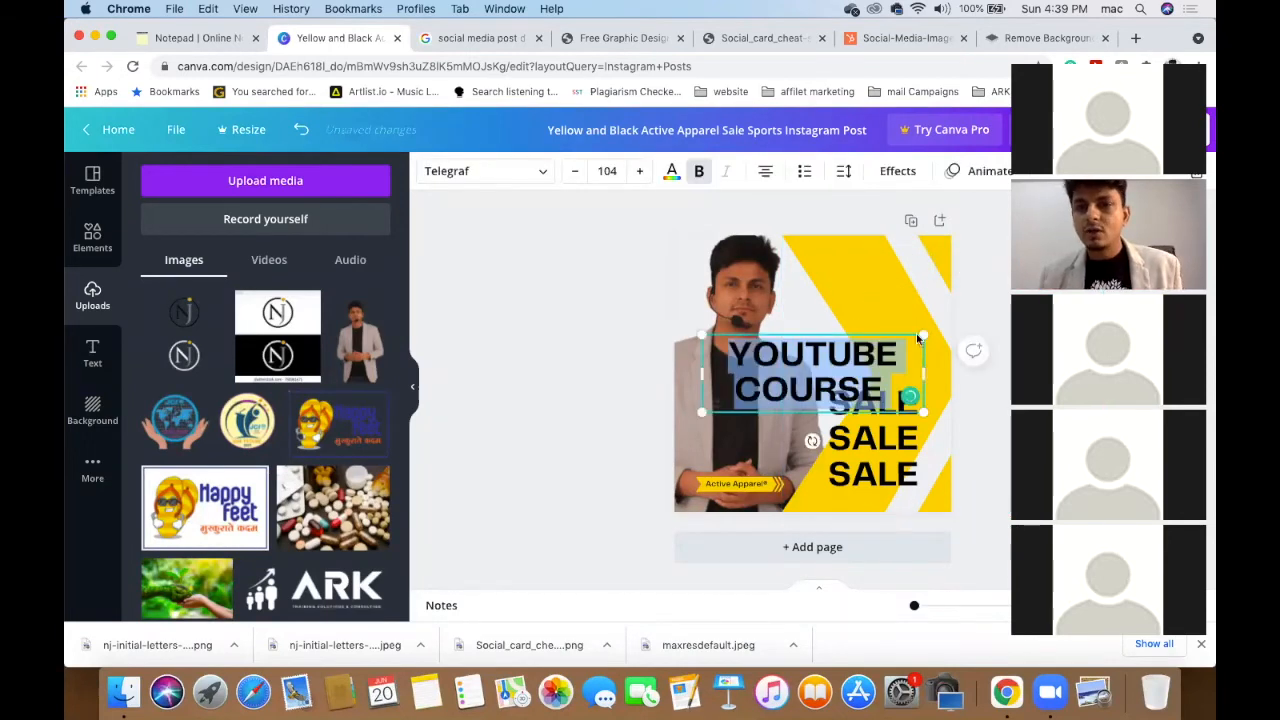
left_click_drag(921, 336, 869, 354)
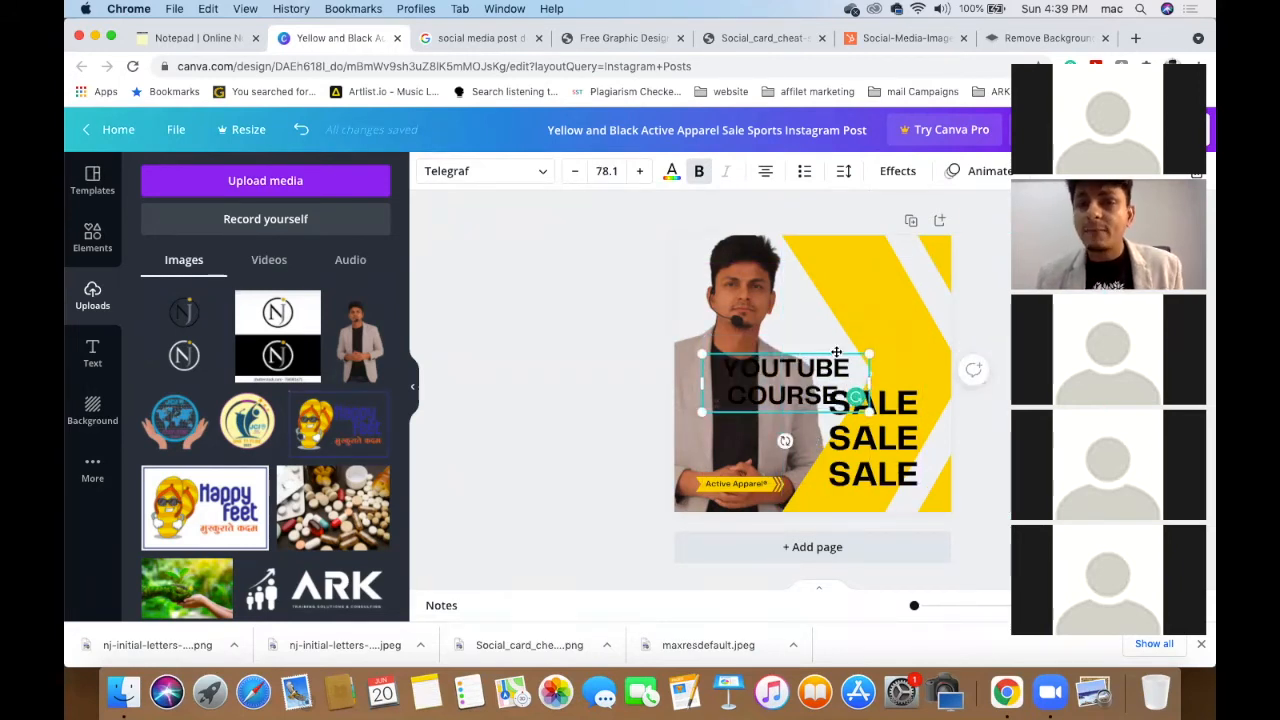
left_click_drag(836, 352, 913, 252)
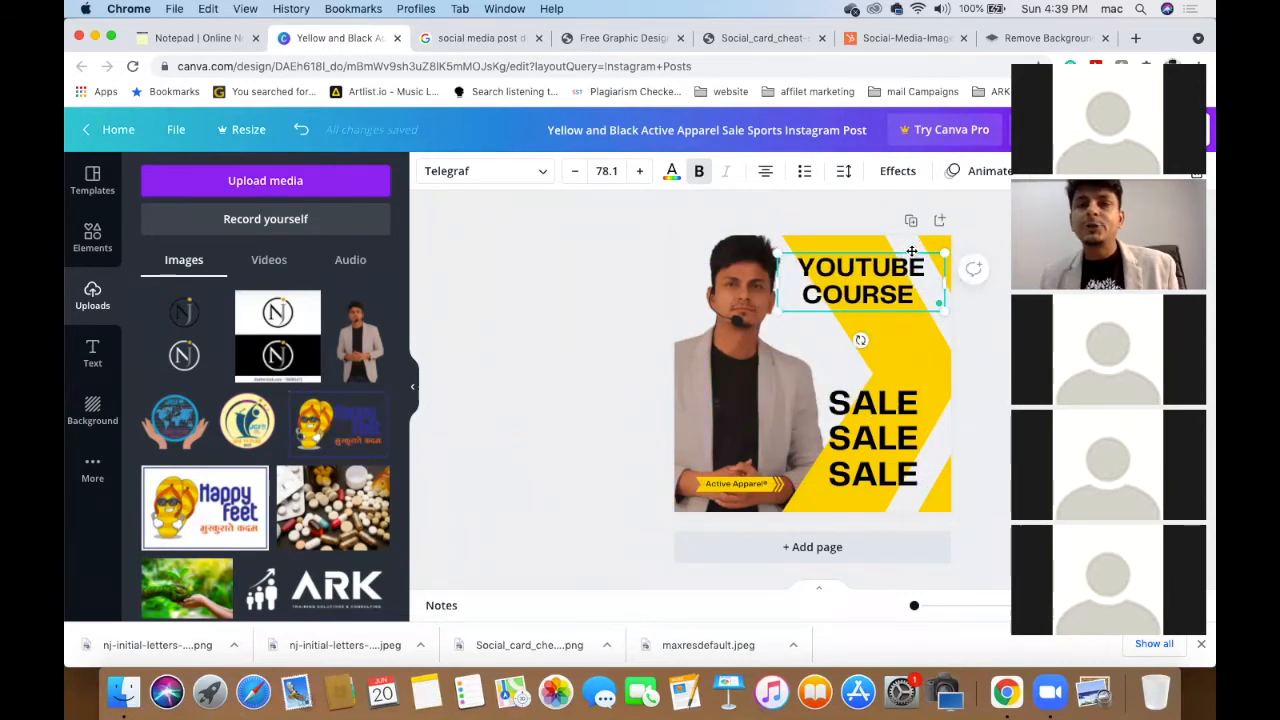
- Change the YOUTUBE COURSE heading font to Archivo Black
left_click(544, 176)
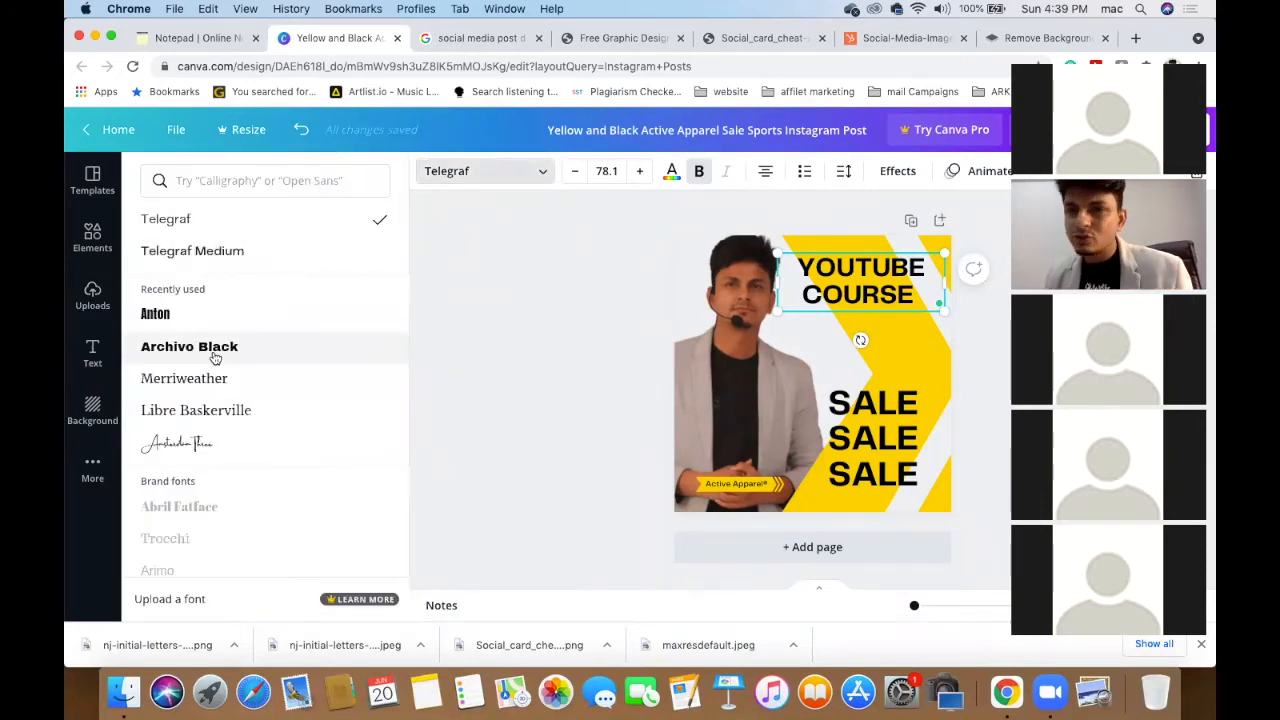
left_click(214, 357)
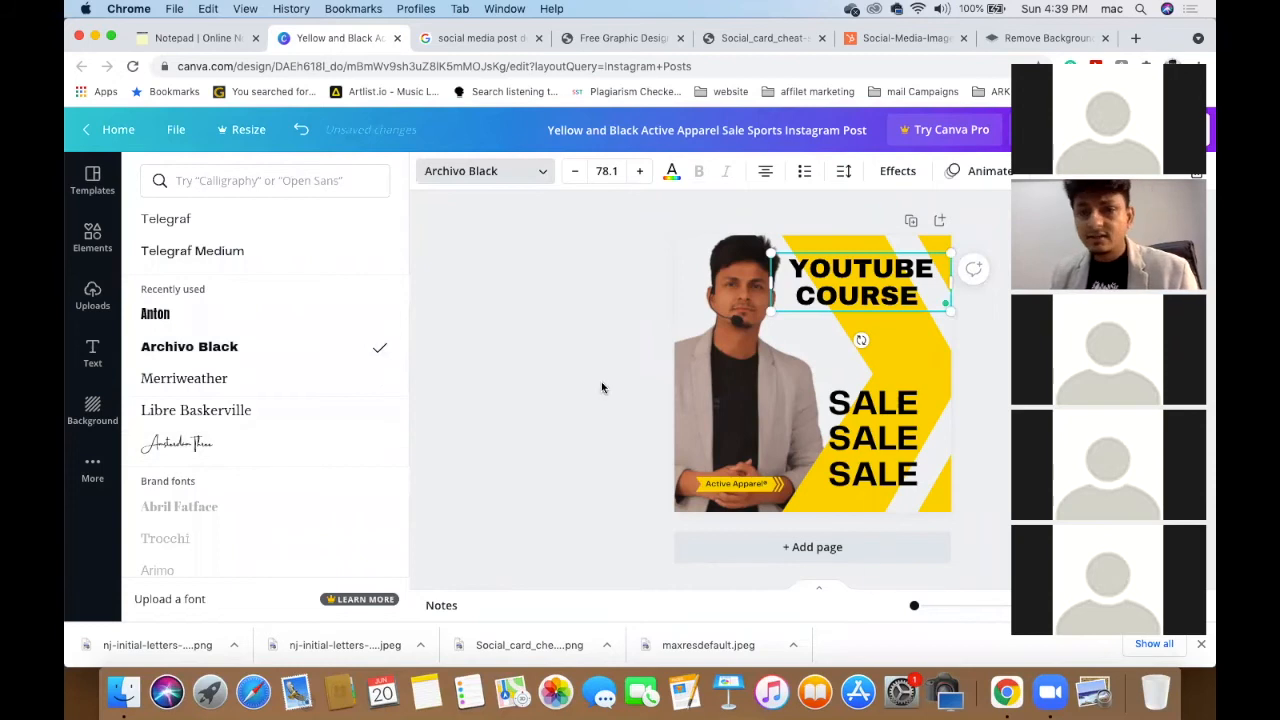
left_click(564, 386)
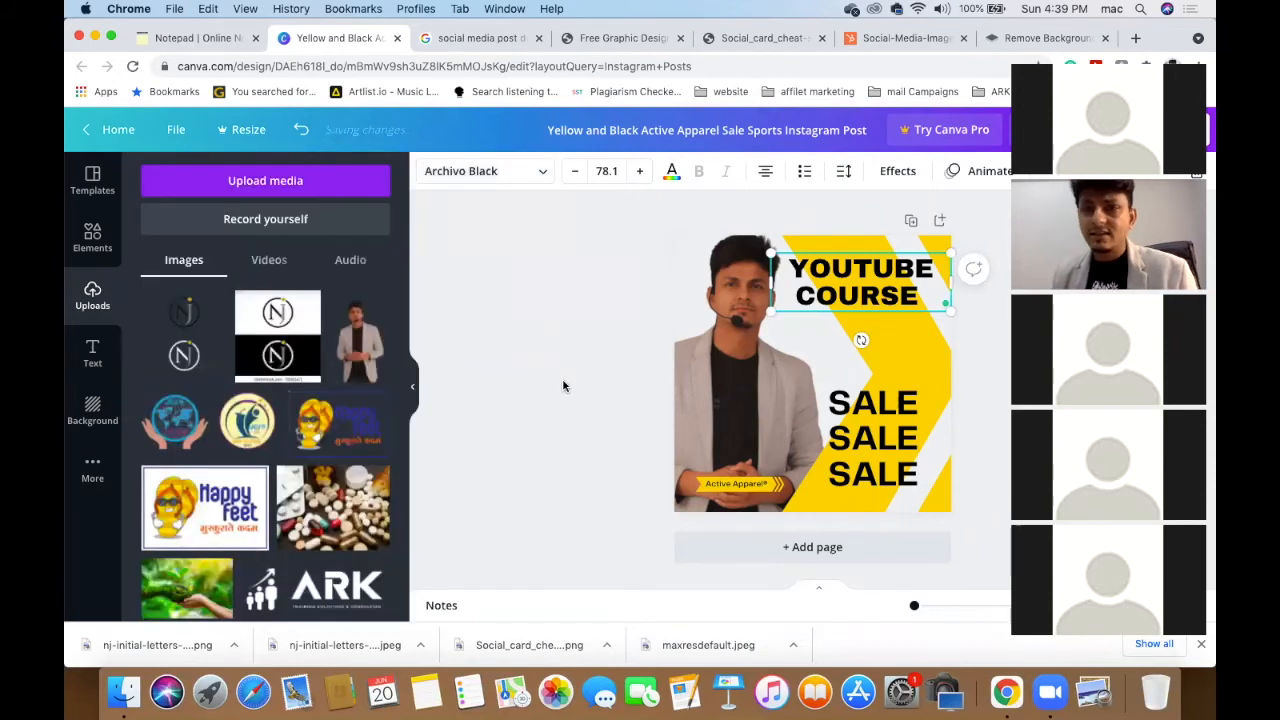
- Color the heading bright red (#ff1616) and nudge it slightly lower
left_click(671, 174)
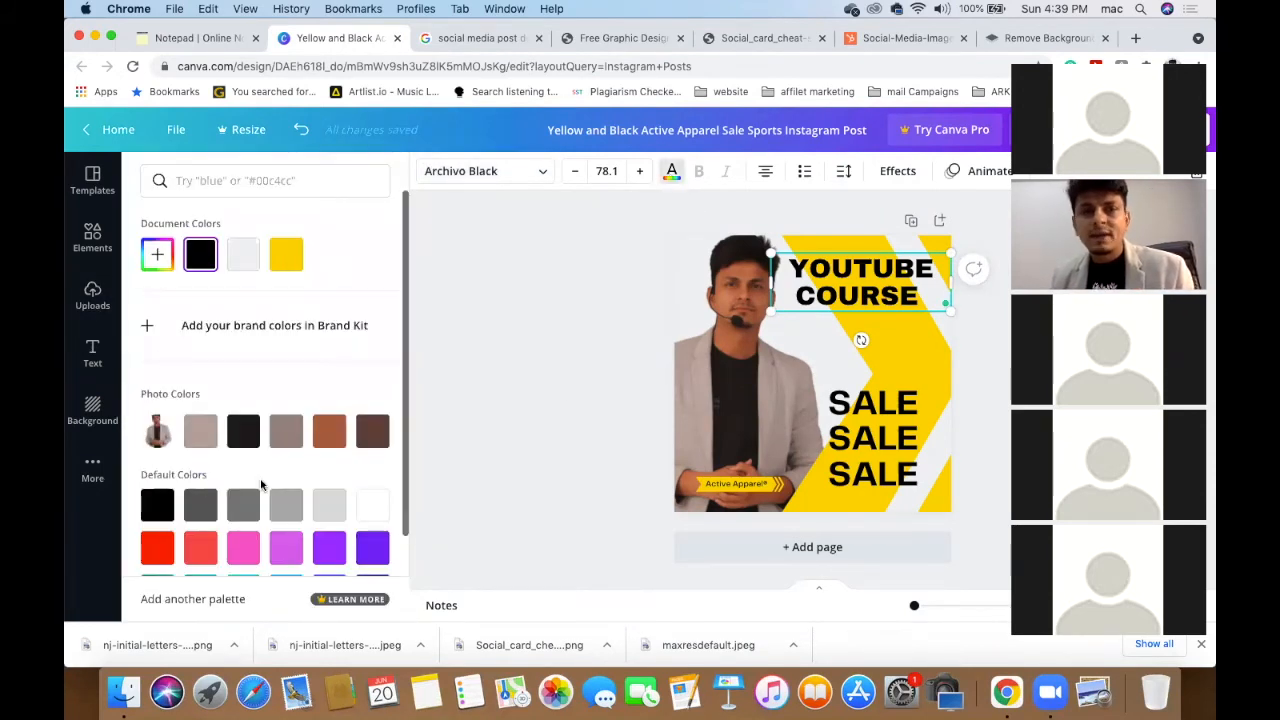
left_click(156, 560)
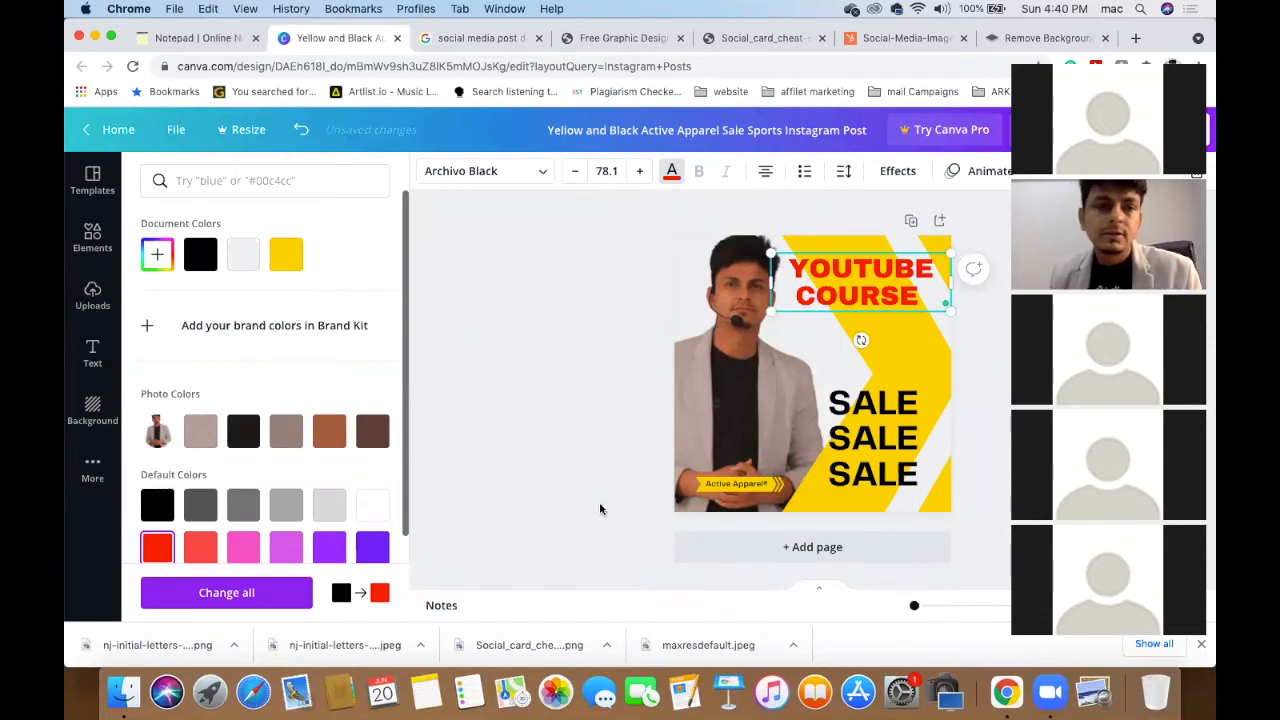
left_click(866, 296)
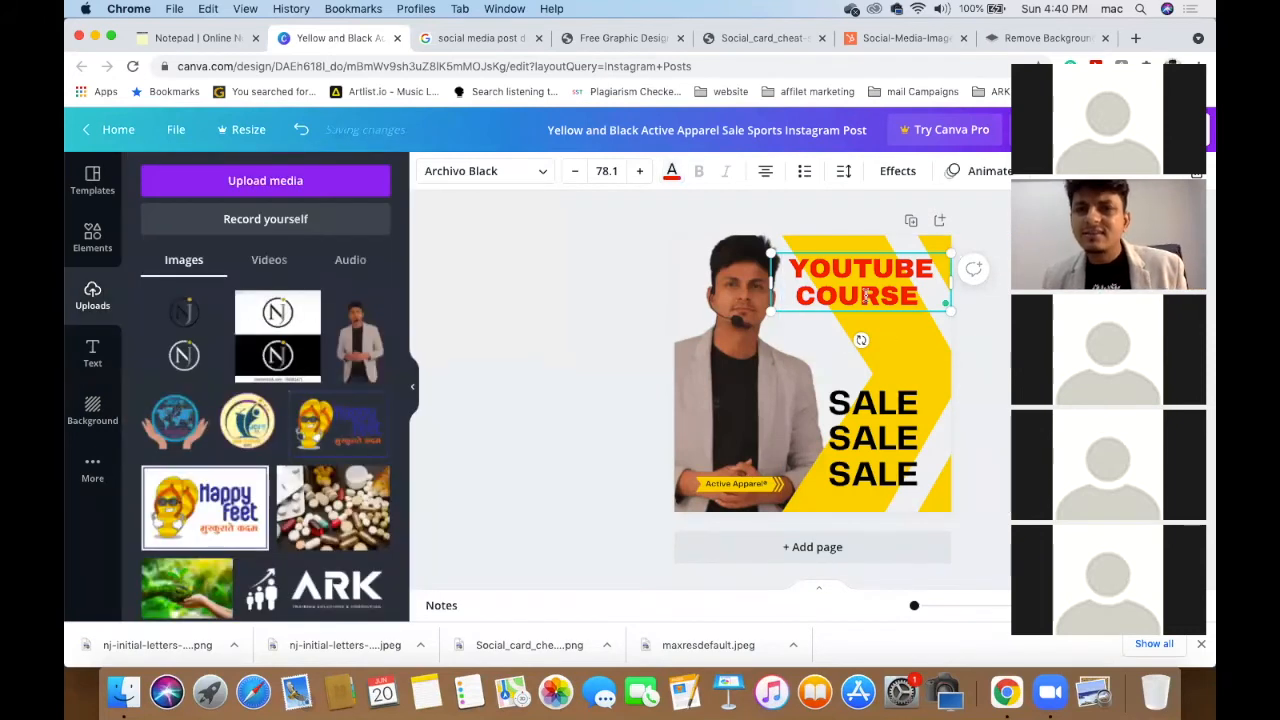
left_click_drag(867, 259, 867, 275)
left_click(619, 297)
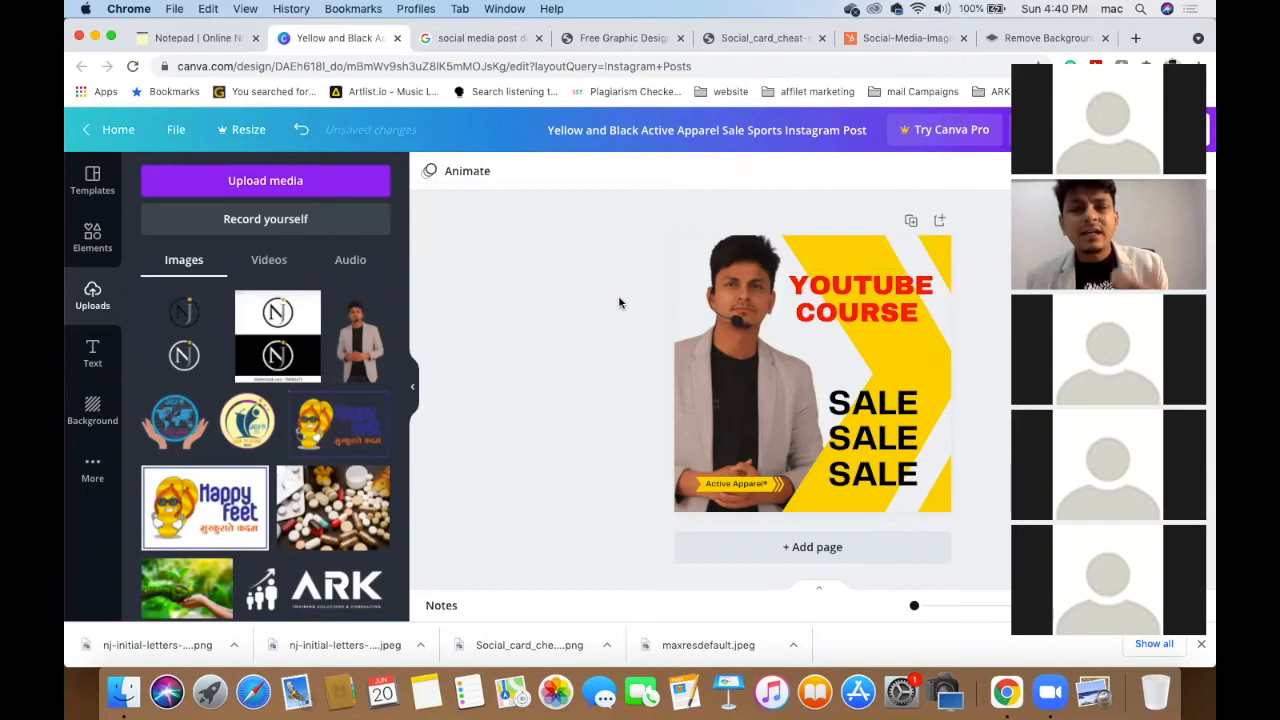
- Search Elements for 'youtube' and place a YouTube logo above the heading
left_click(92, 238)
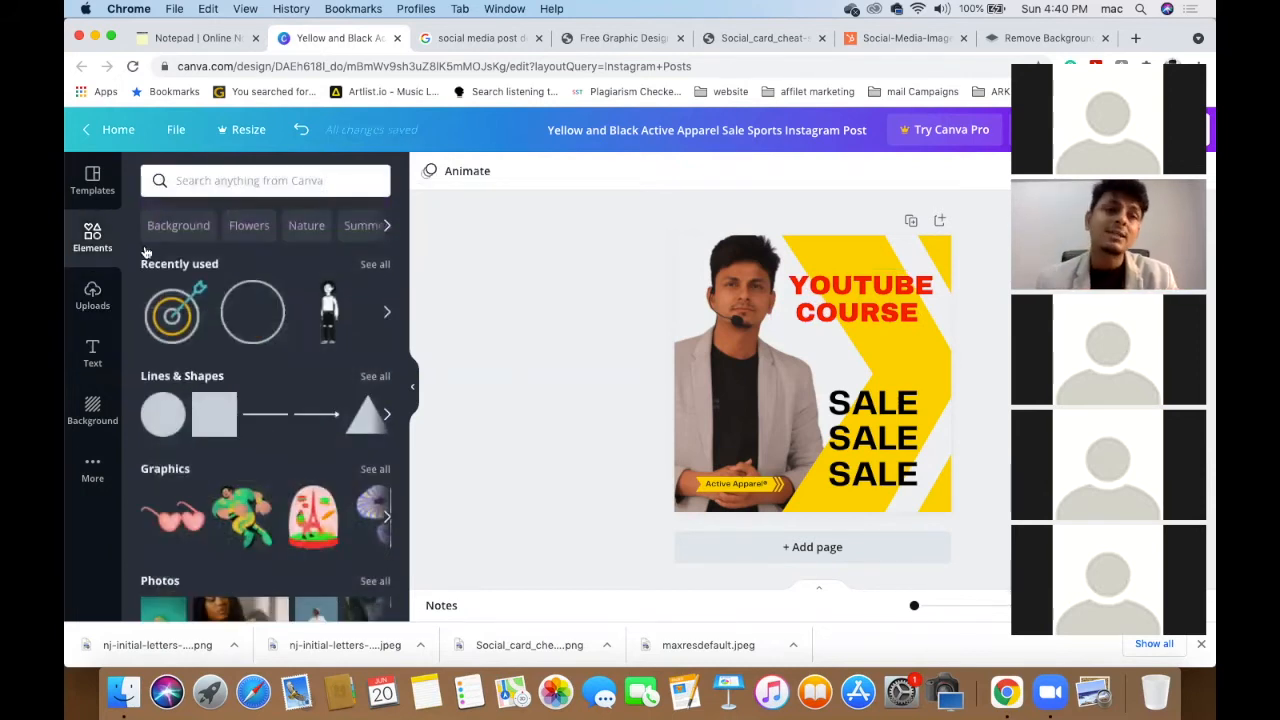
left_click(310, 178)
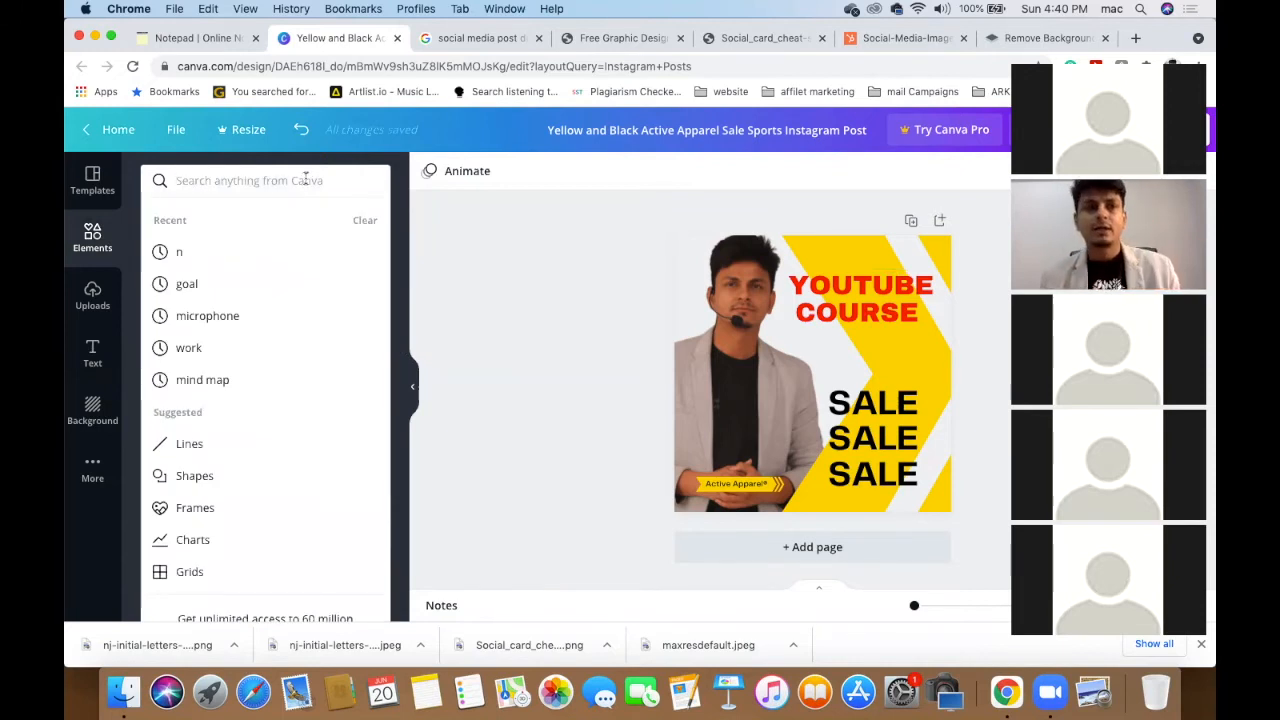
type("youtube")
key("Return")
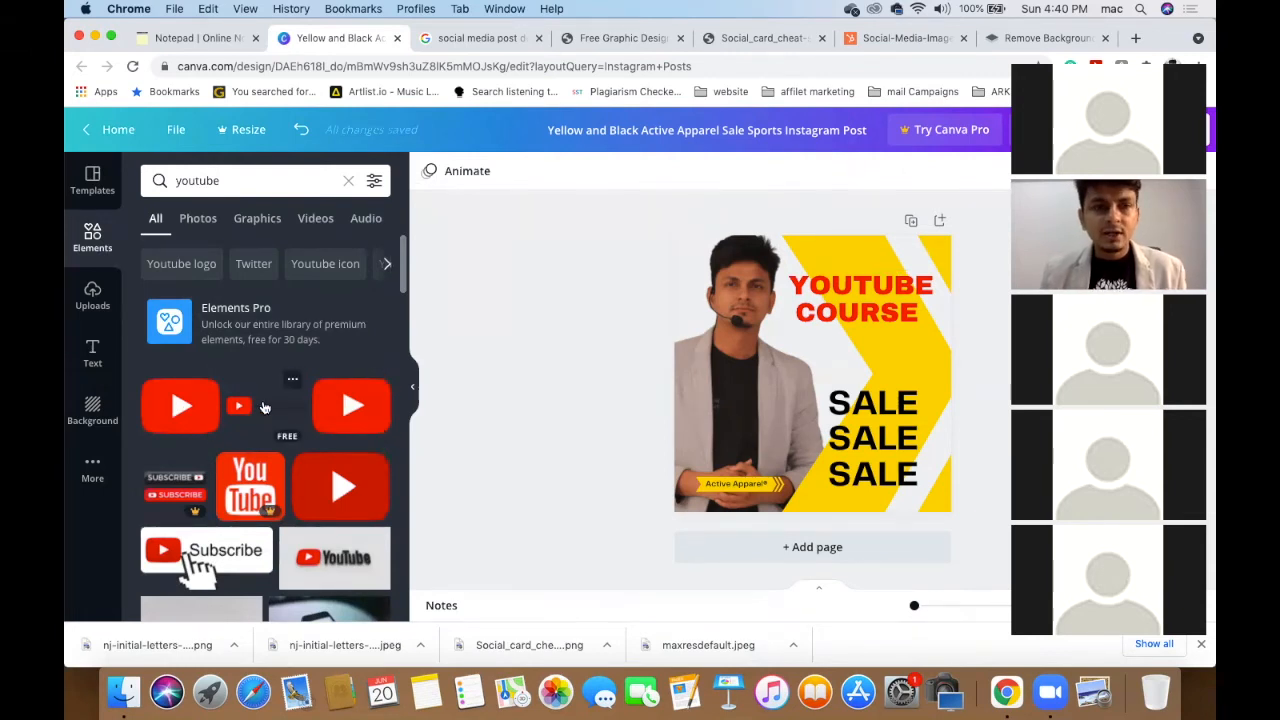
left_click(265, 407)
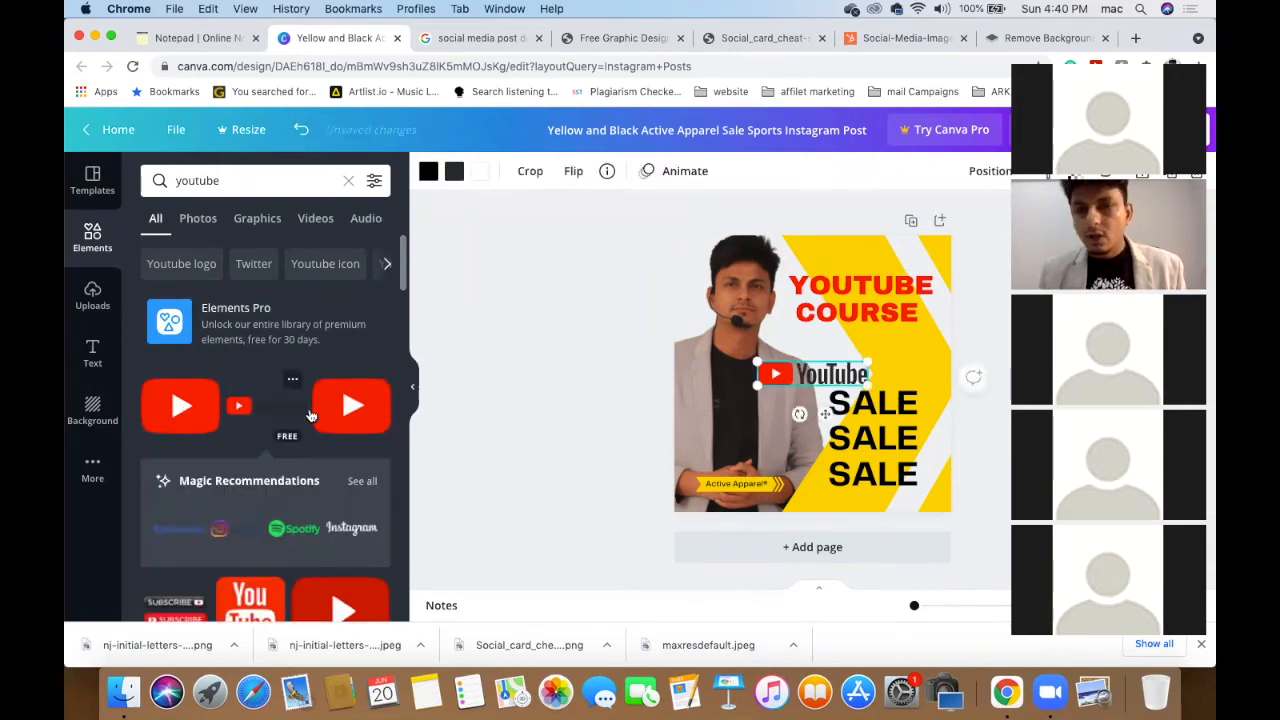
left_click_drag(778, 383, 824, 260)
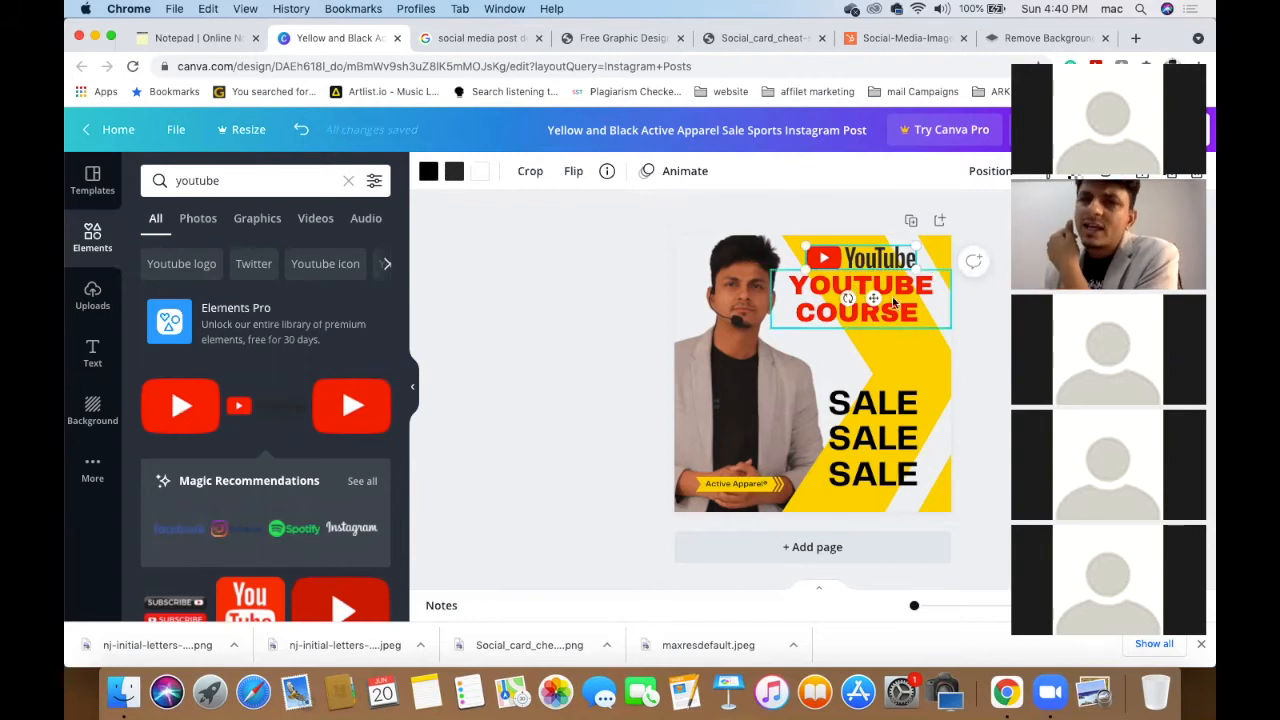
- Delete 'YOUTUBE' from the heading, leaving COURSE beneath the logo
left_click(905, 293)
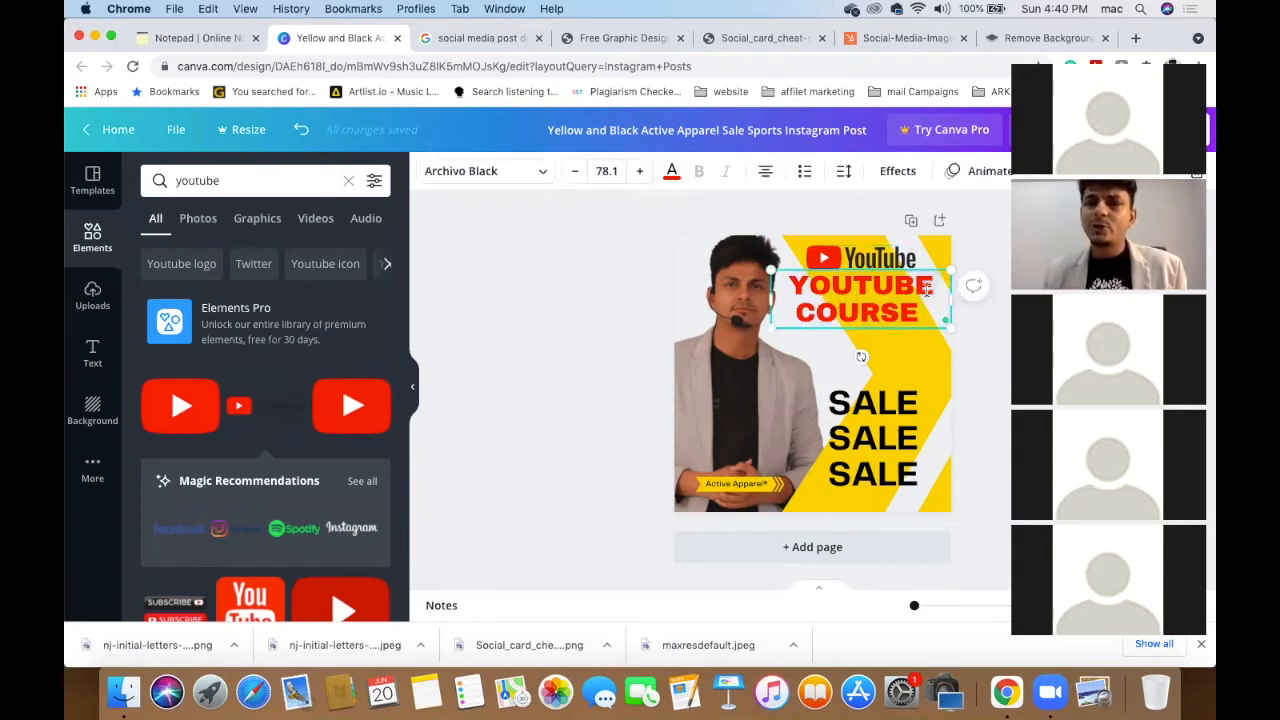
double_click(905, 287)
key("BackSpace")
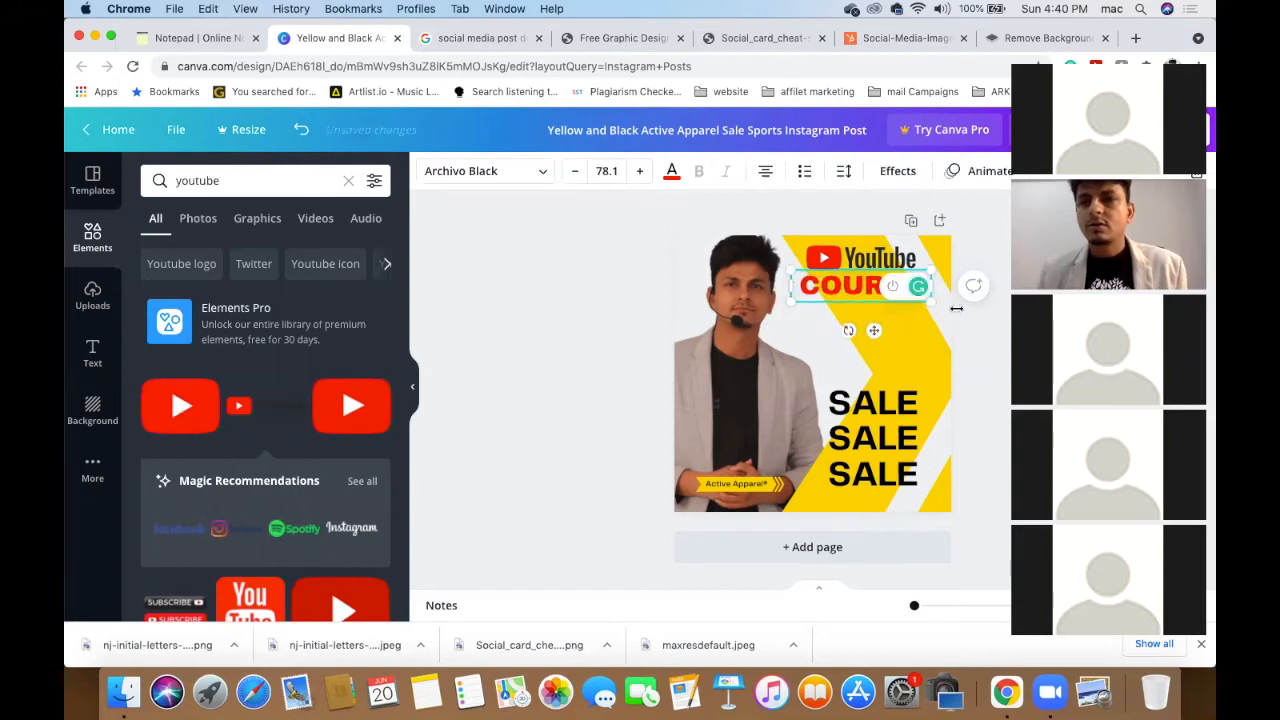
left_click(514, 291)
left_click(893, 288)
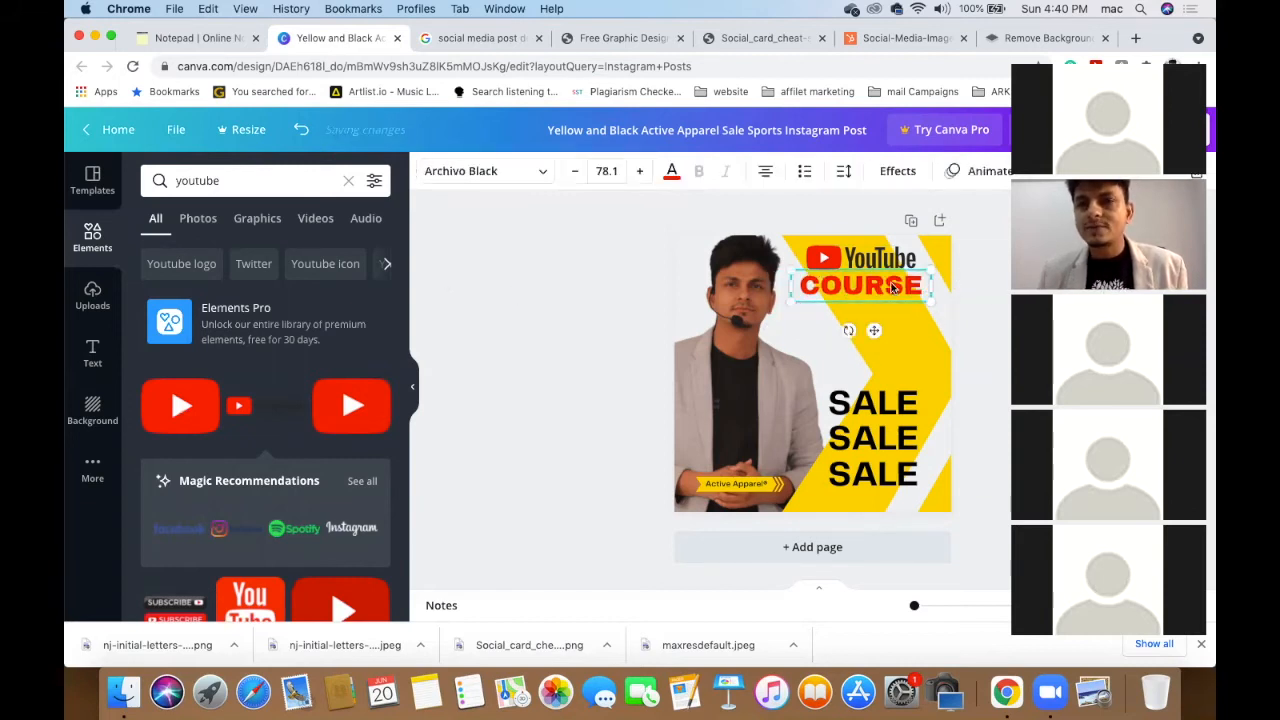
left_click_drag(893, 287, 895, 286)
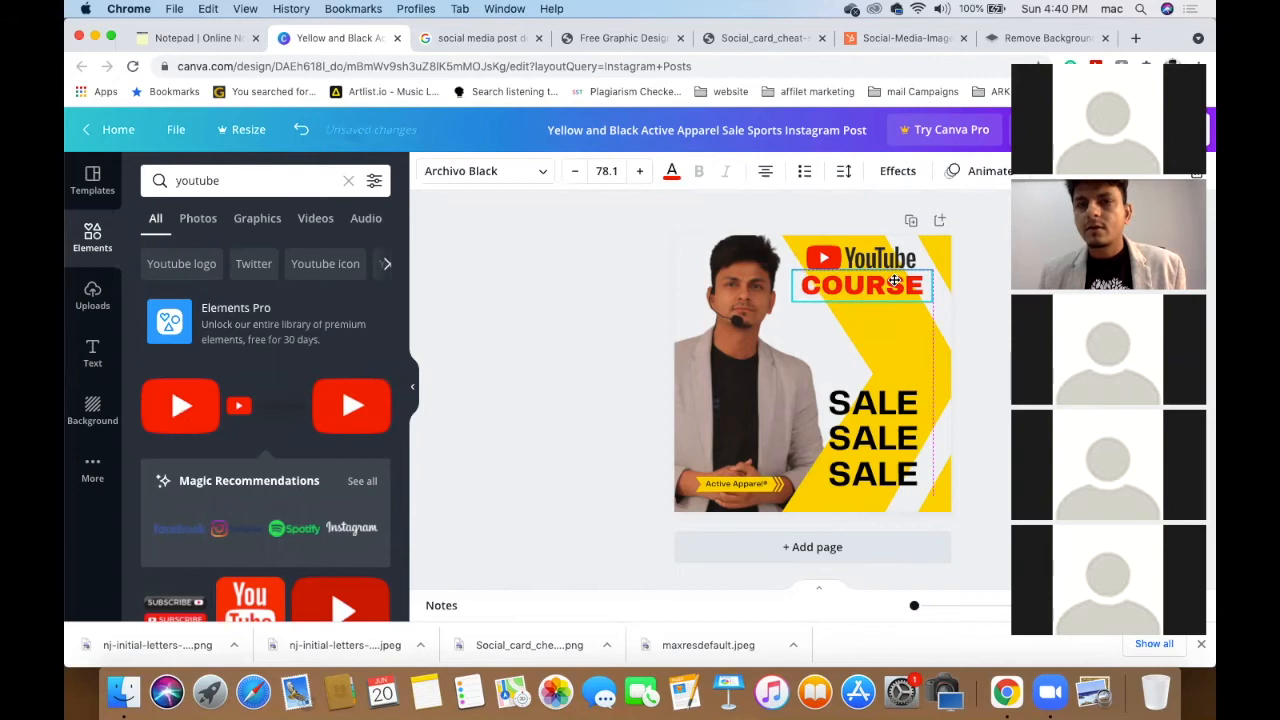
left_click(548, 292)
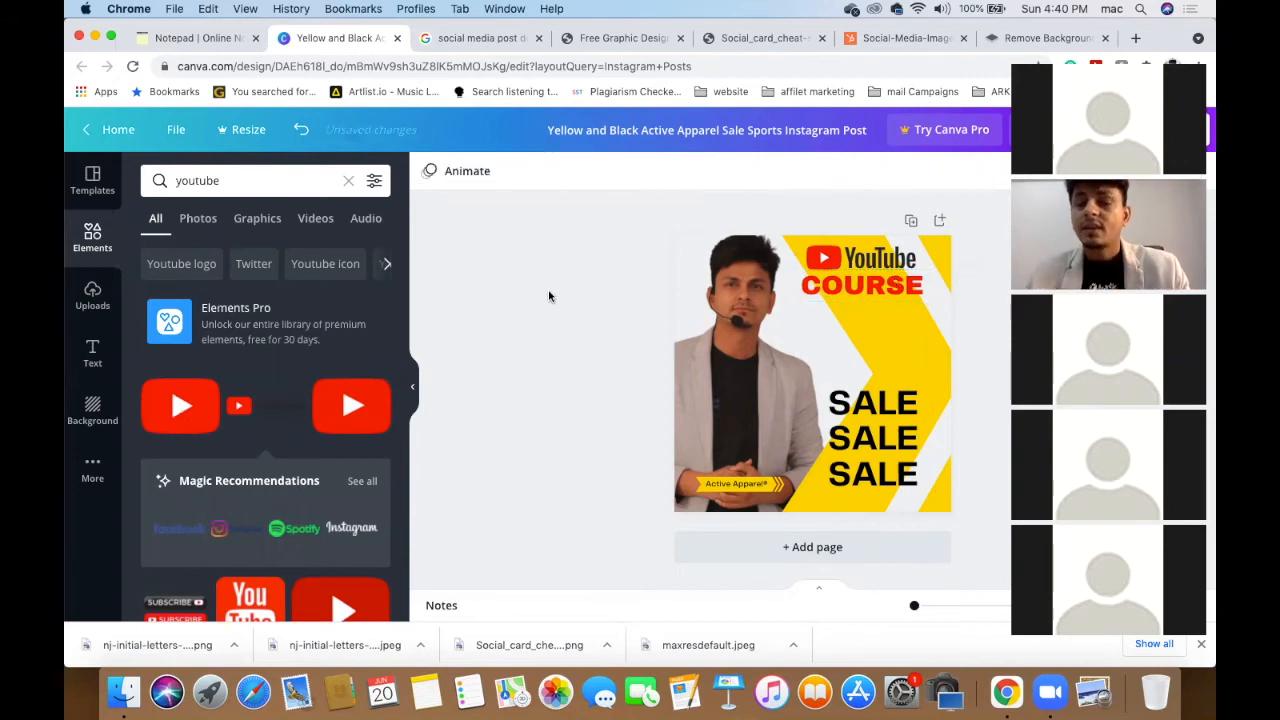
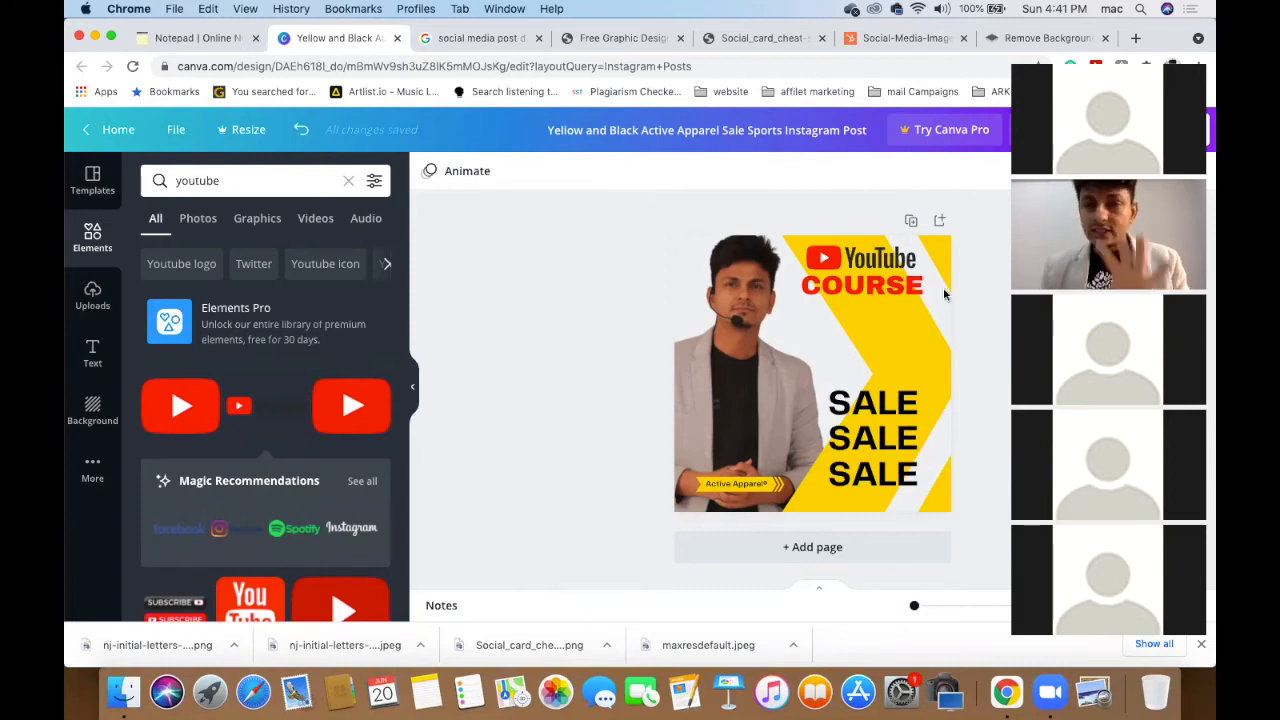
- Copy the word START-UP from the notepad and paste it into the design
left_click(904, 292)
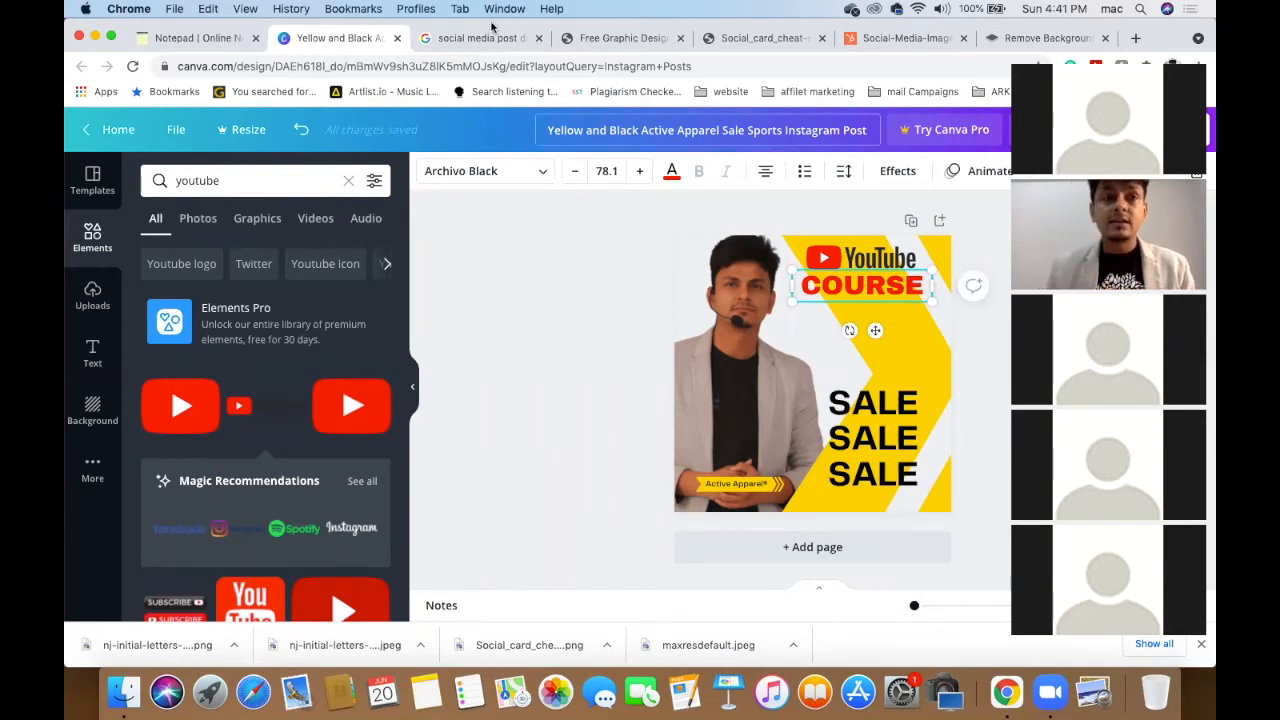
left_click(205, 38)
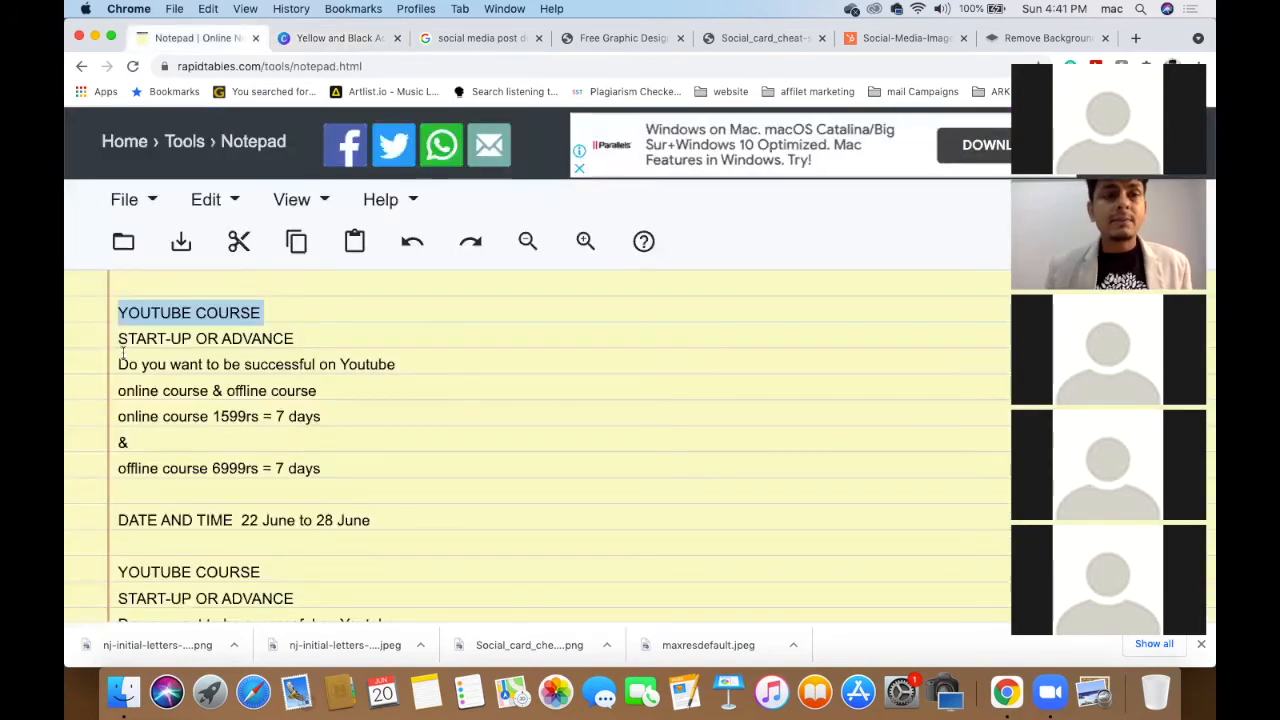
left_click_drag(118, 341, 192, 338)
key("super+c")
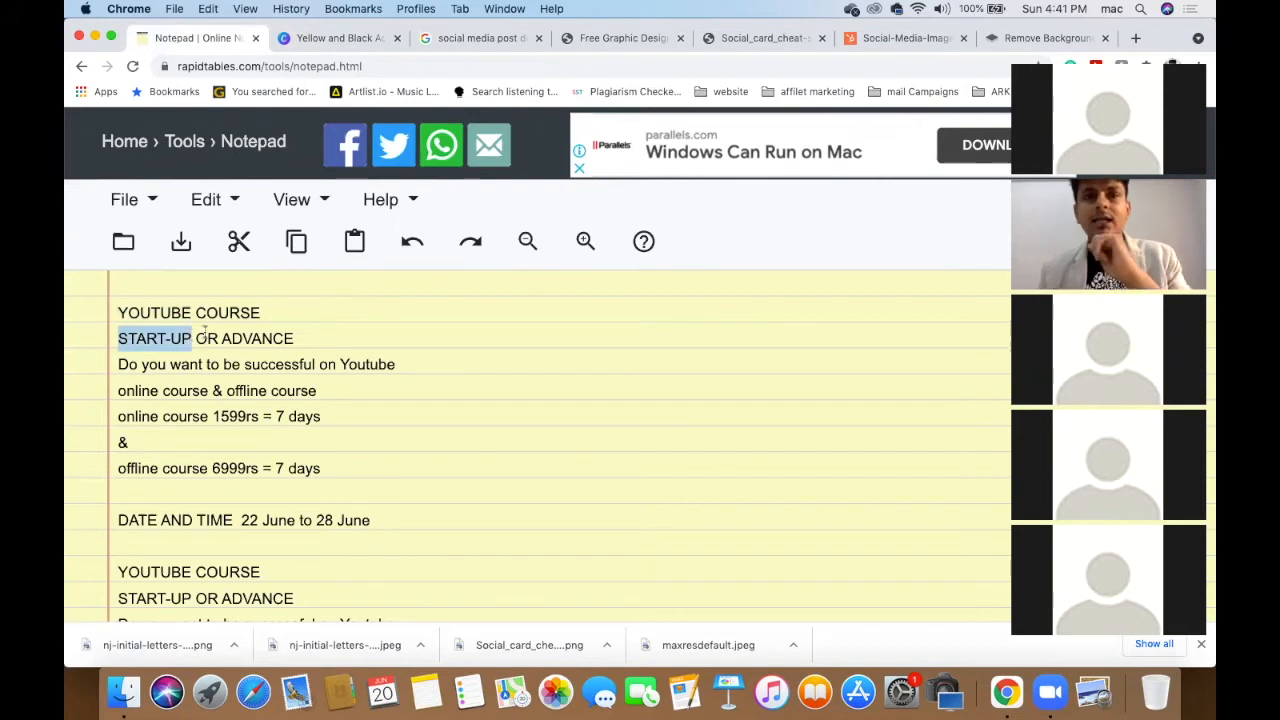
left_click(334, 38)
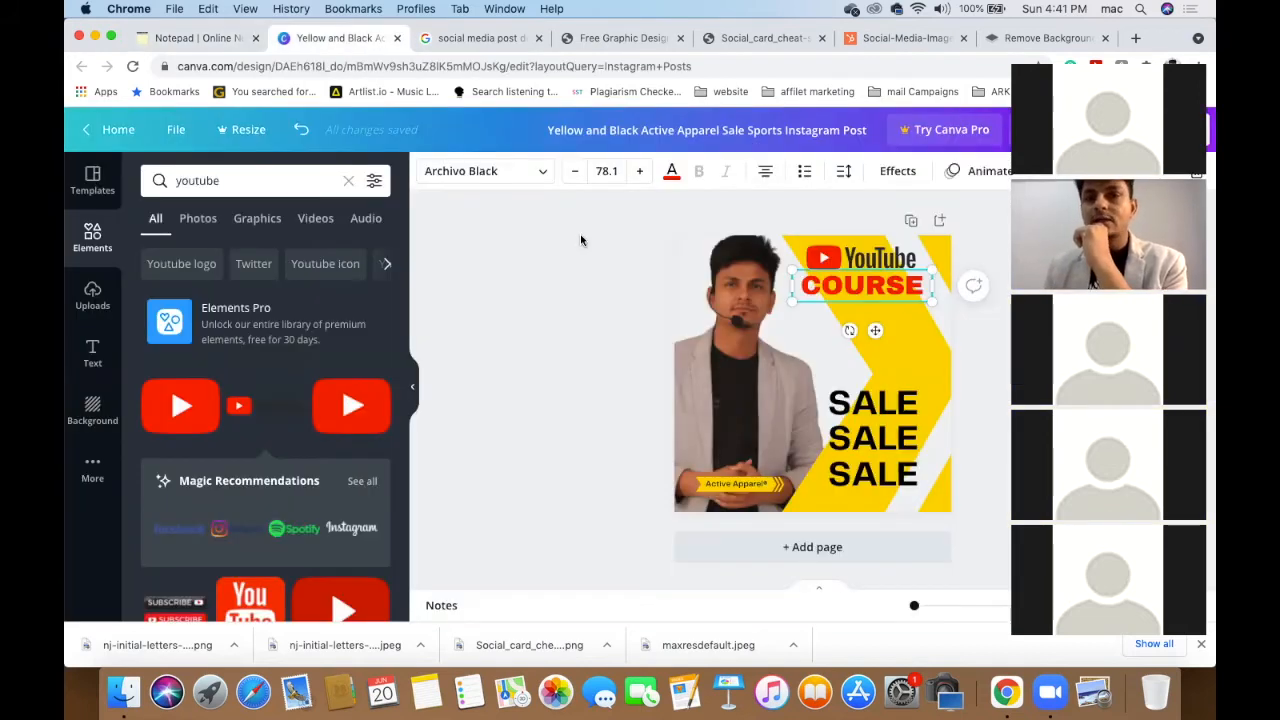
left_click(886, 326)
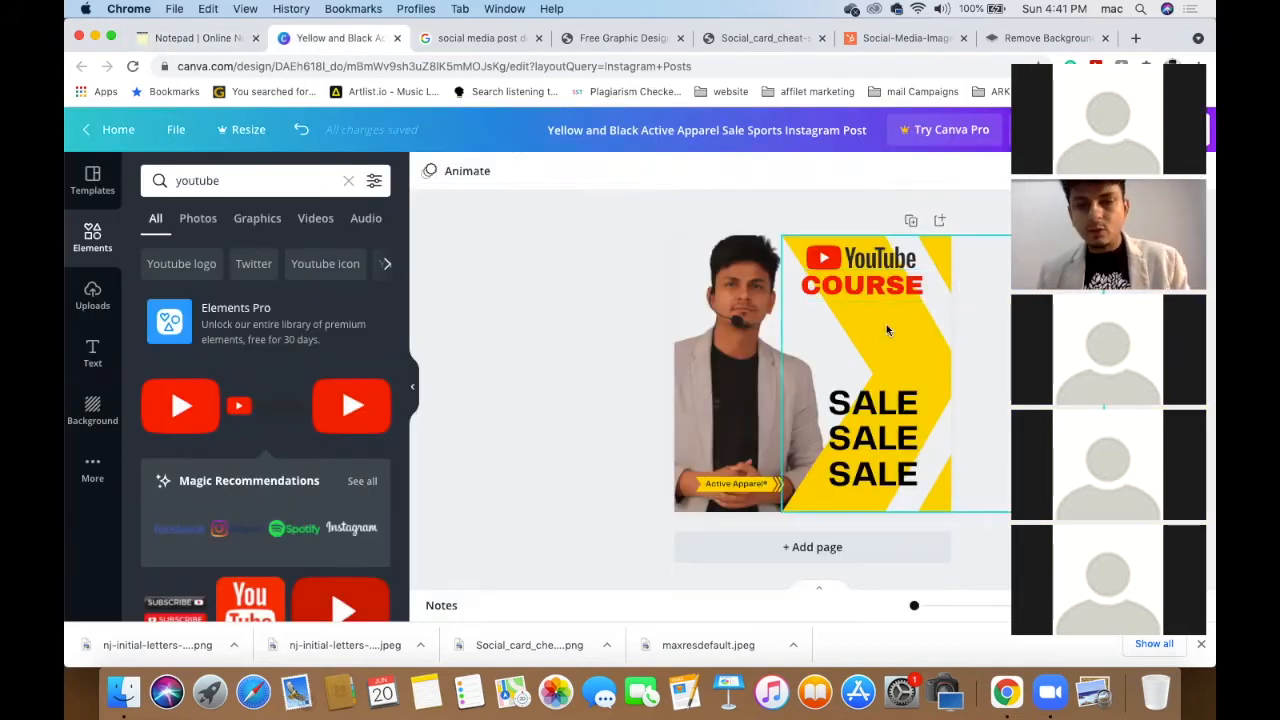
key("super+v")
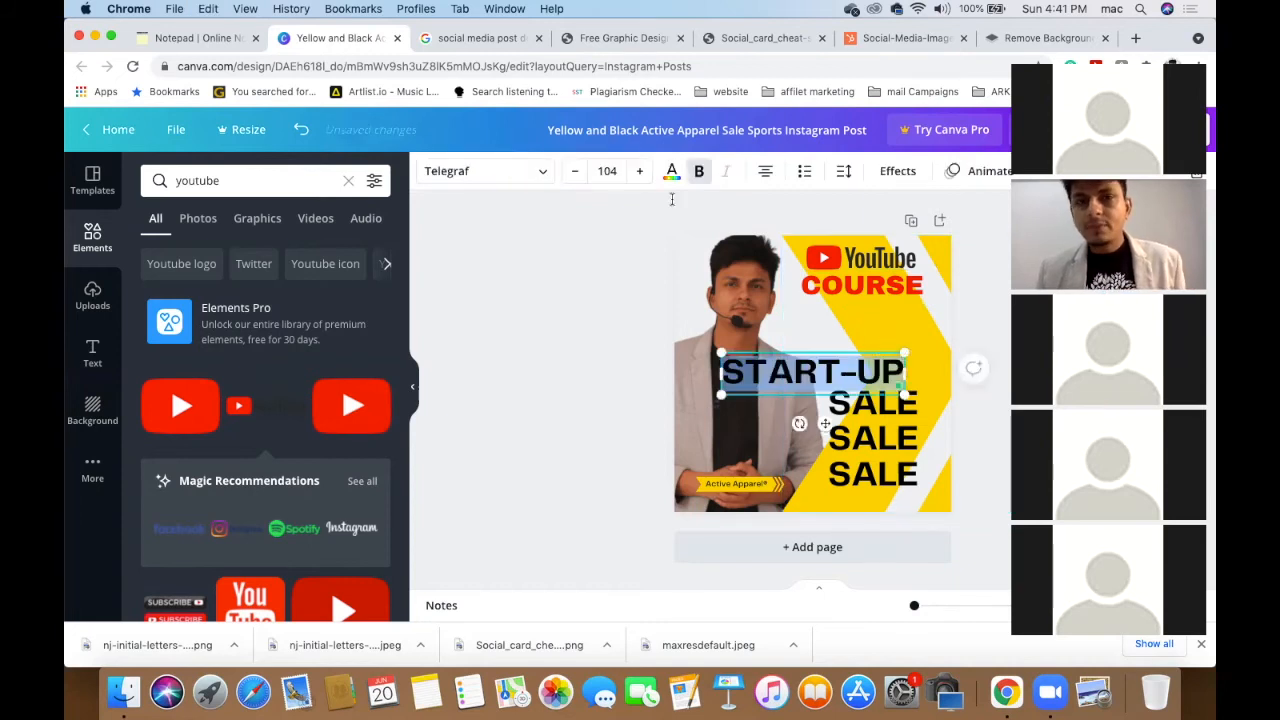
- Set START-UP to font size 58 and place it beneath COURSE, selecting both
left_click(829, 288)
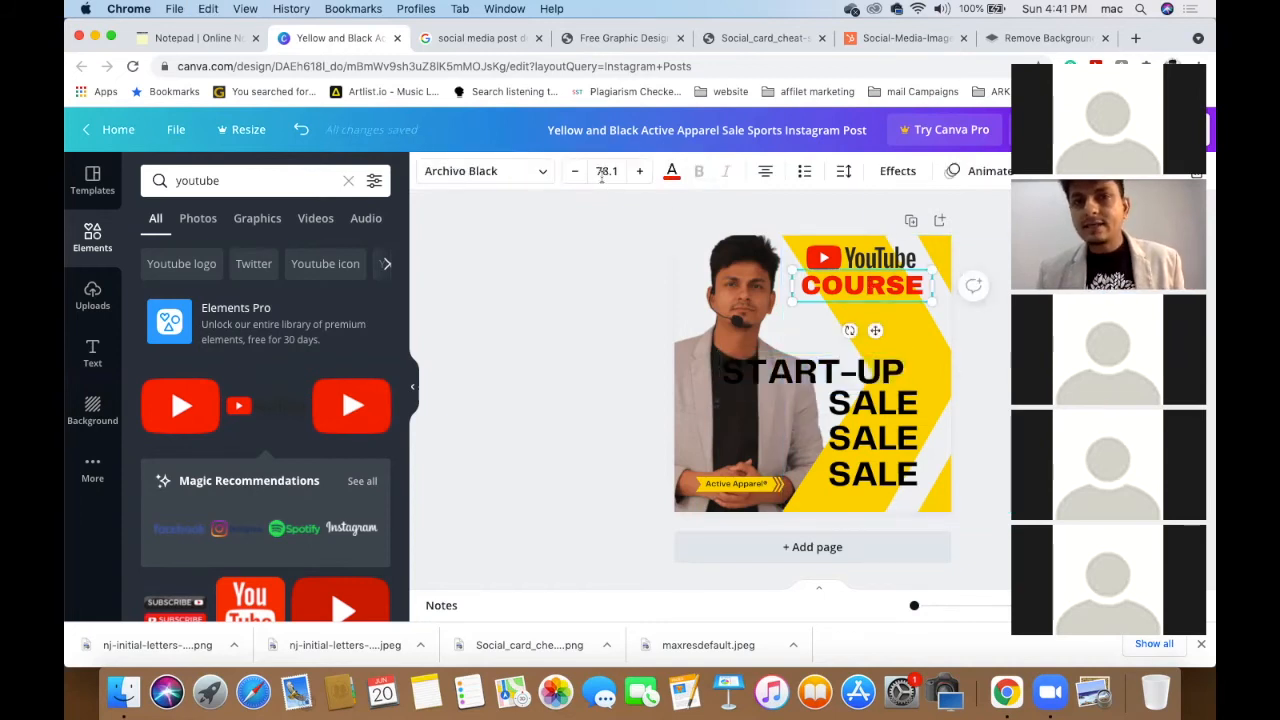
left_click(830, 368)
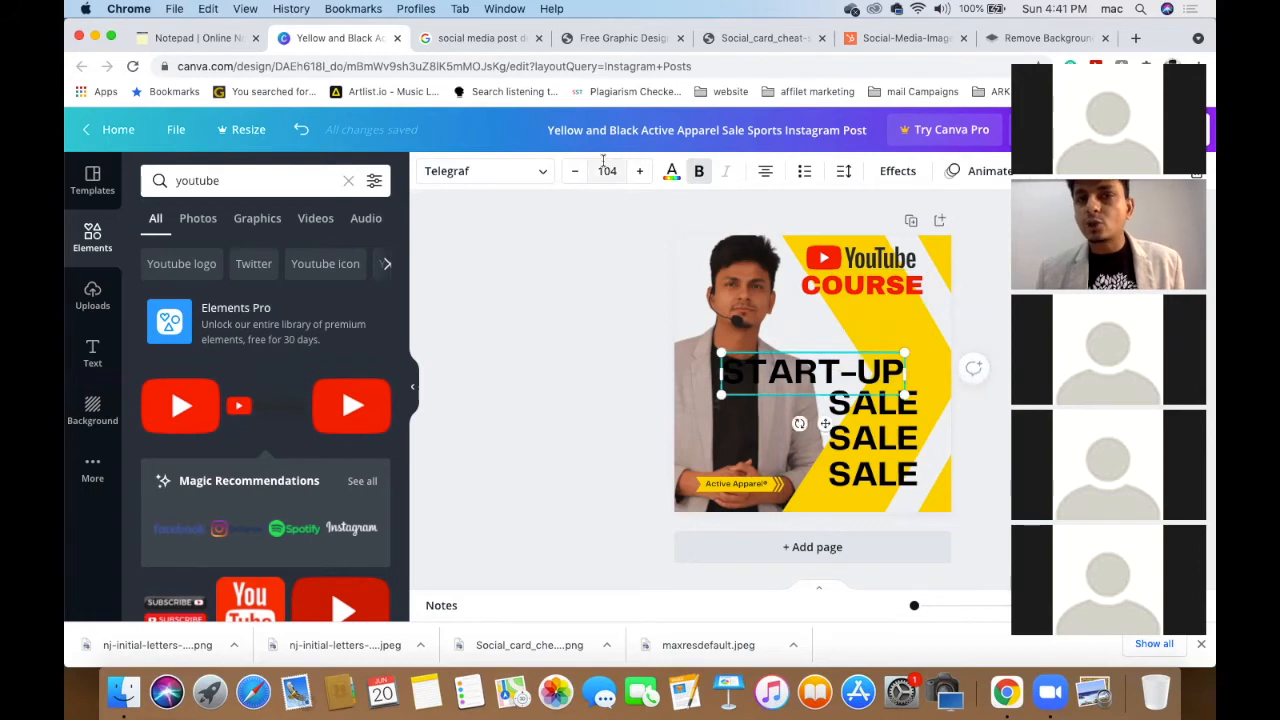
left_click(606, 170)
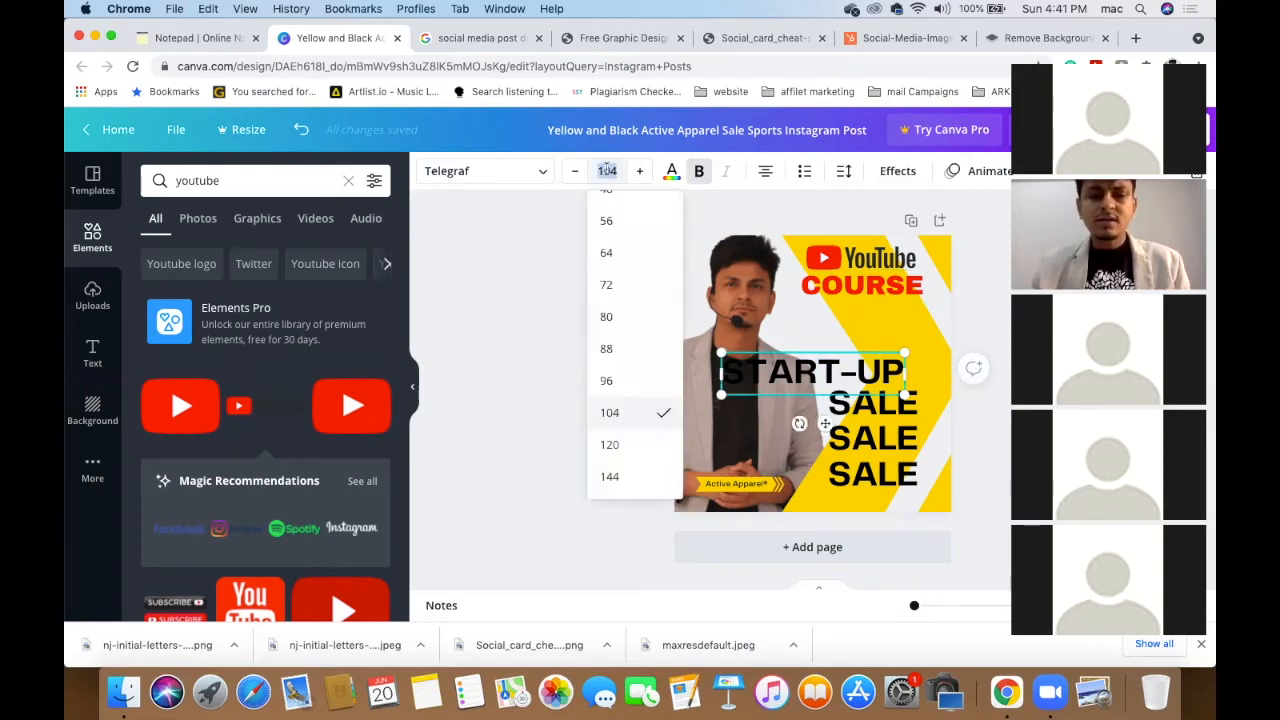
type("58")
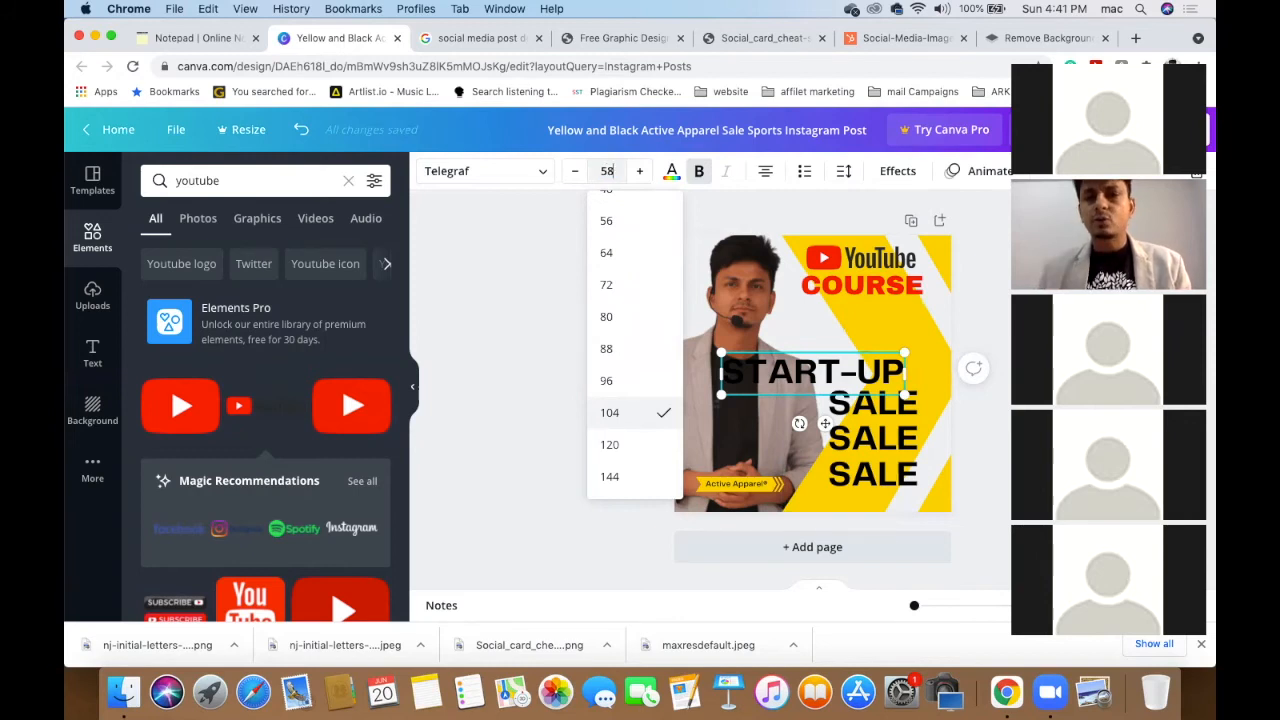
key("Return")
left_click(519, 276)
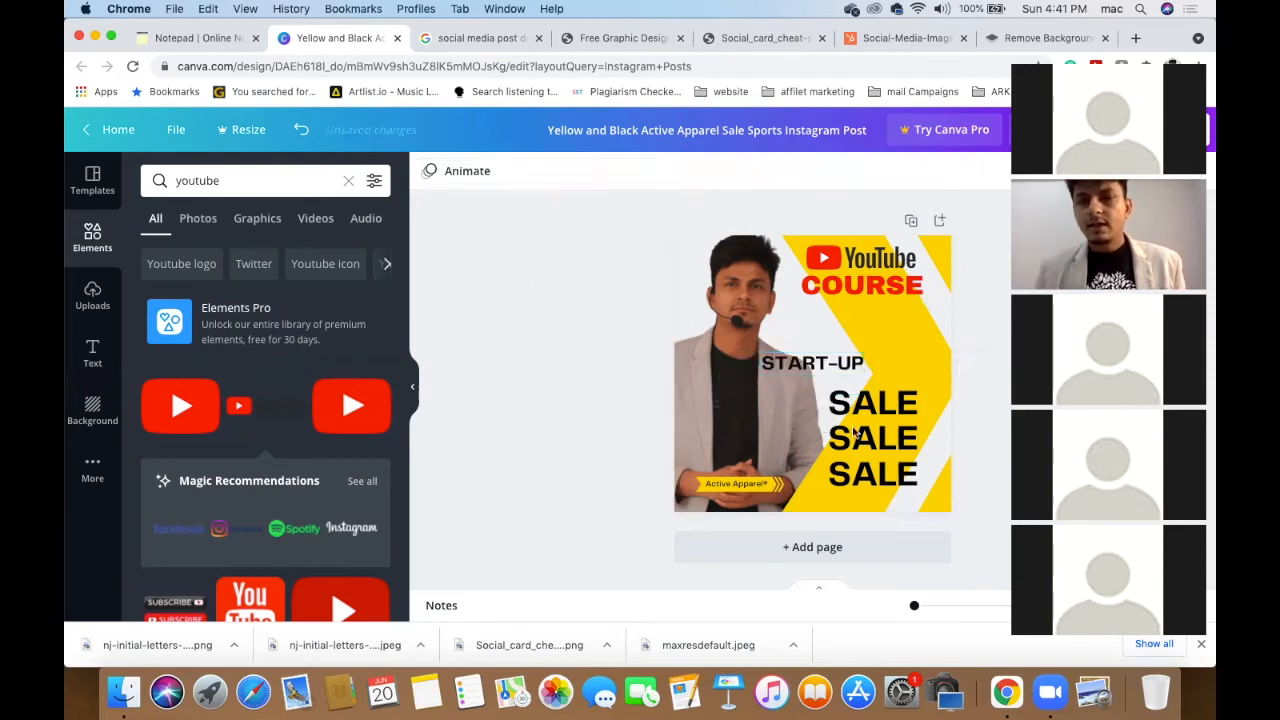
left_click(832, 370)
left_click_drag(832, 370, 880, 305)
left_click(876, 297, "shift")
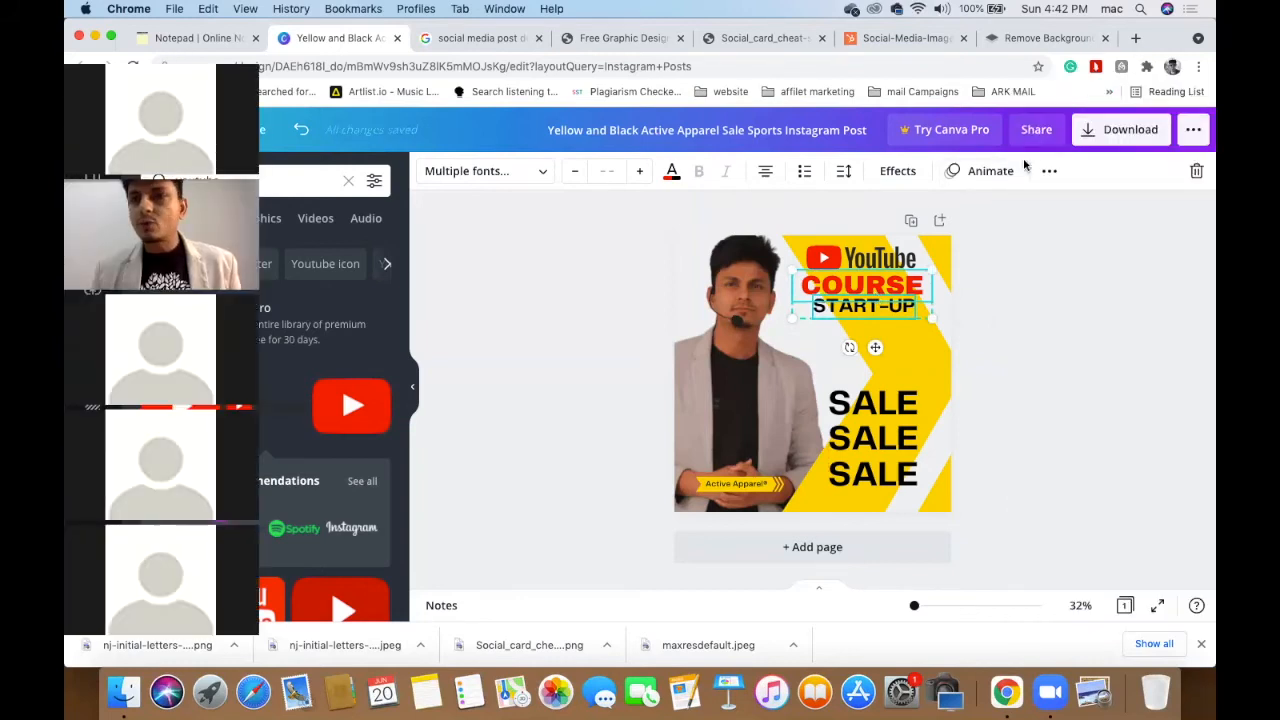
- Center START-UP and COURSE on each other and group them
left_click(1048, 172)
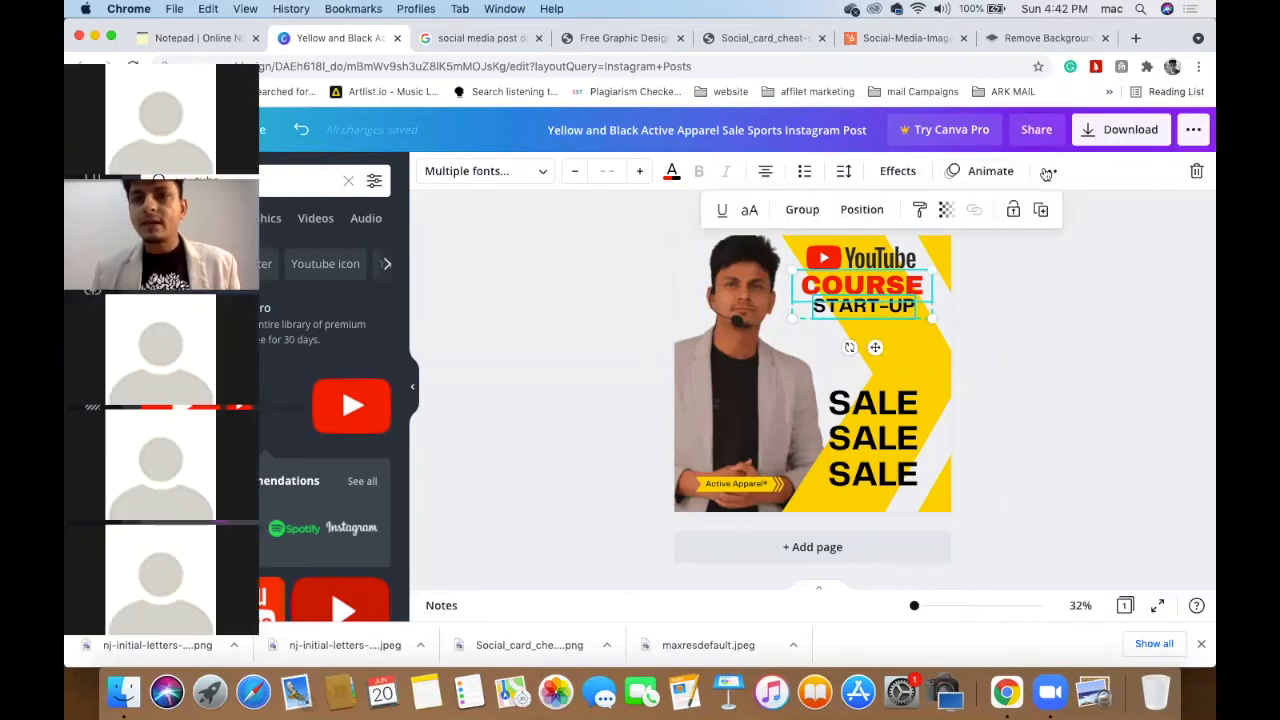
left_click(858, 212)
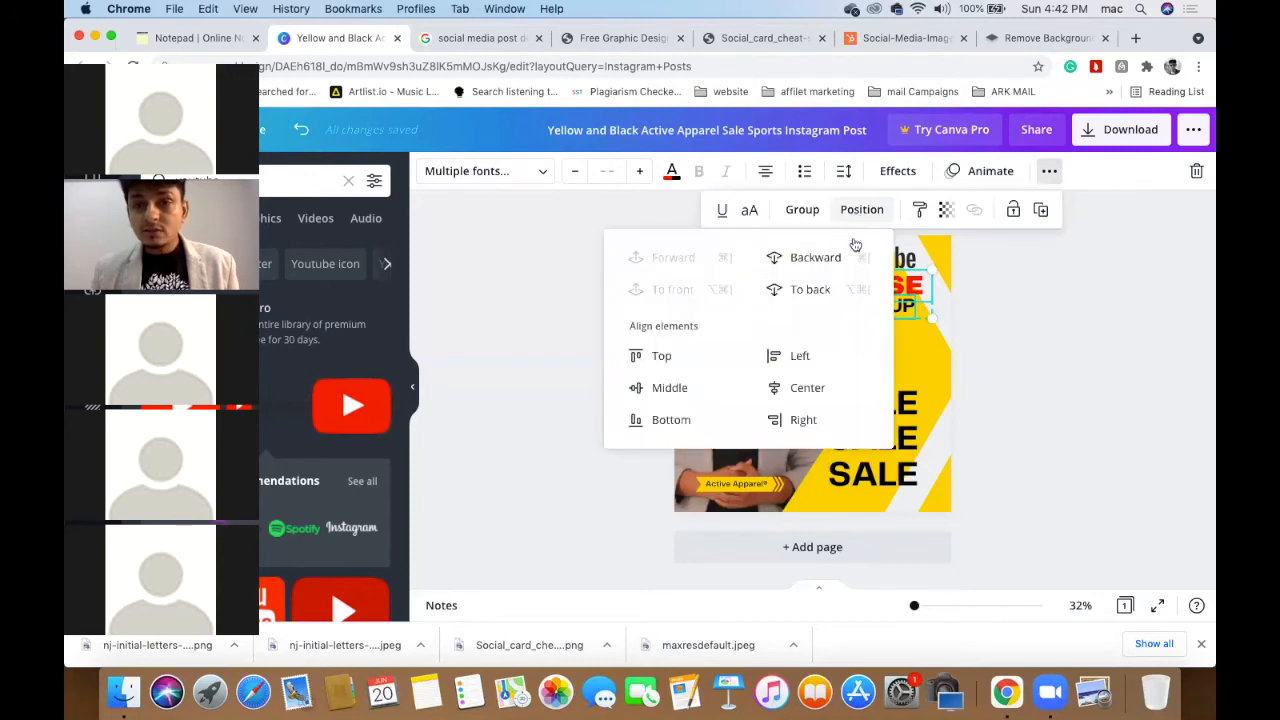
left_click(800, 390)
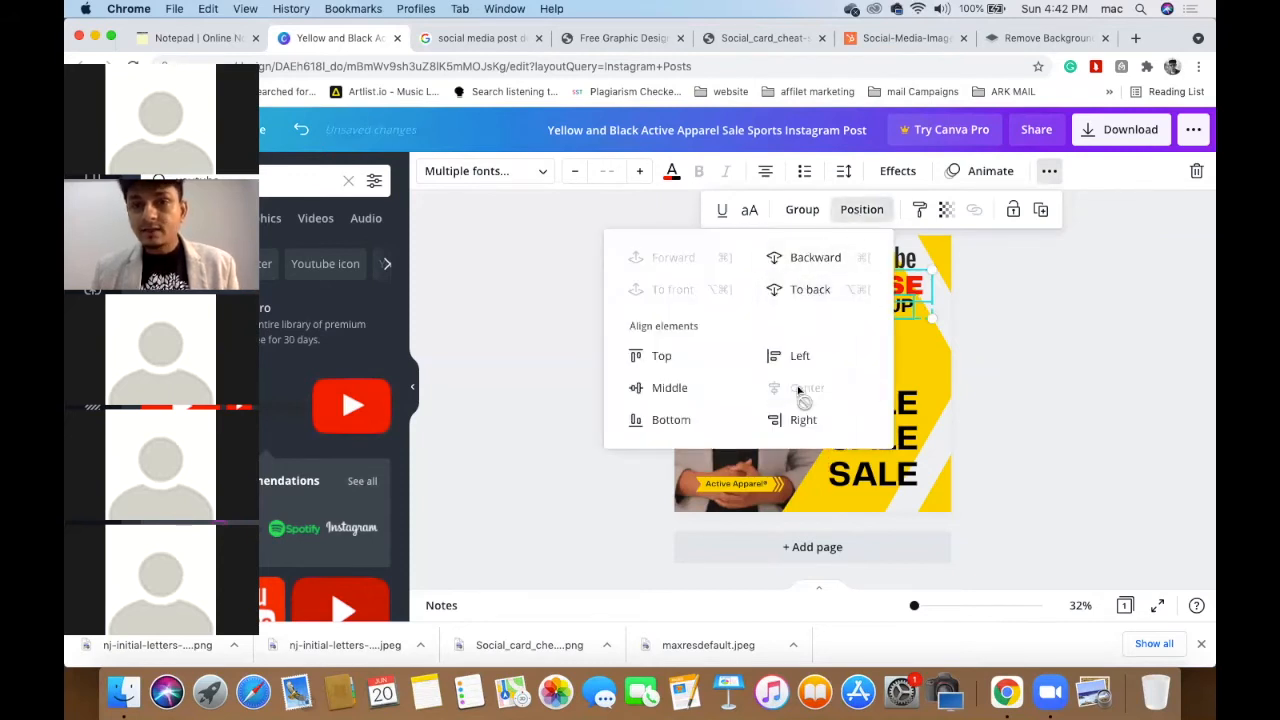
left_click(801, 210)
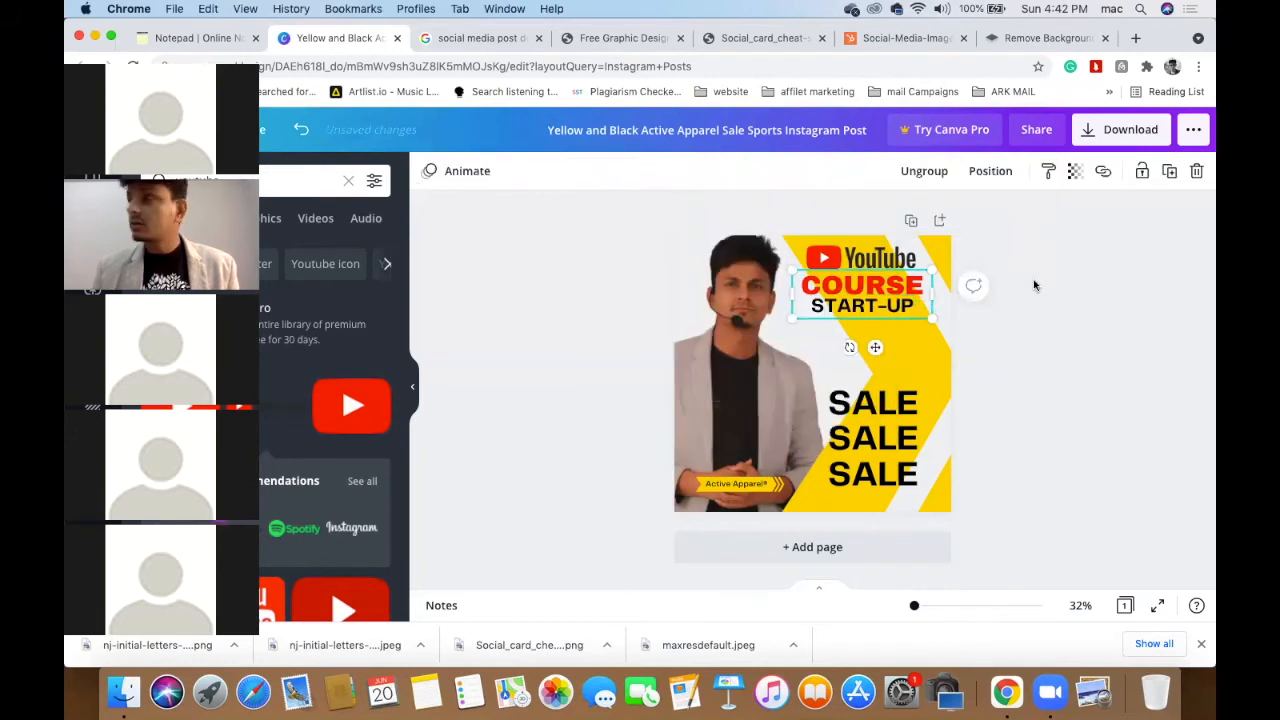
- Shrink the COURSE/START-UP group slightly and nudge it to the right
left_click(871, 311)
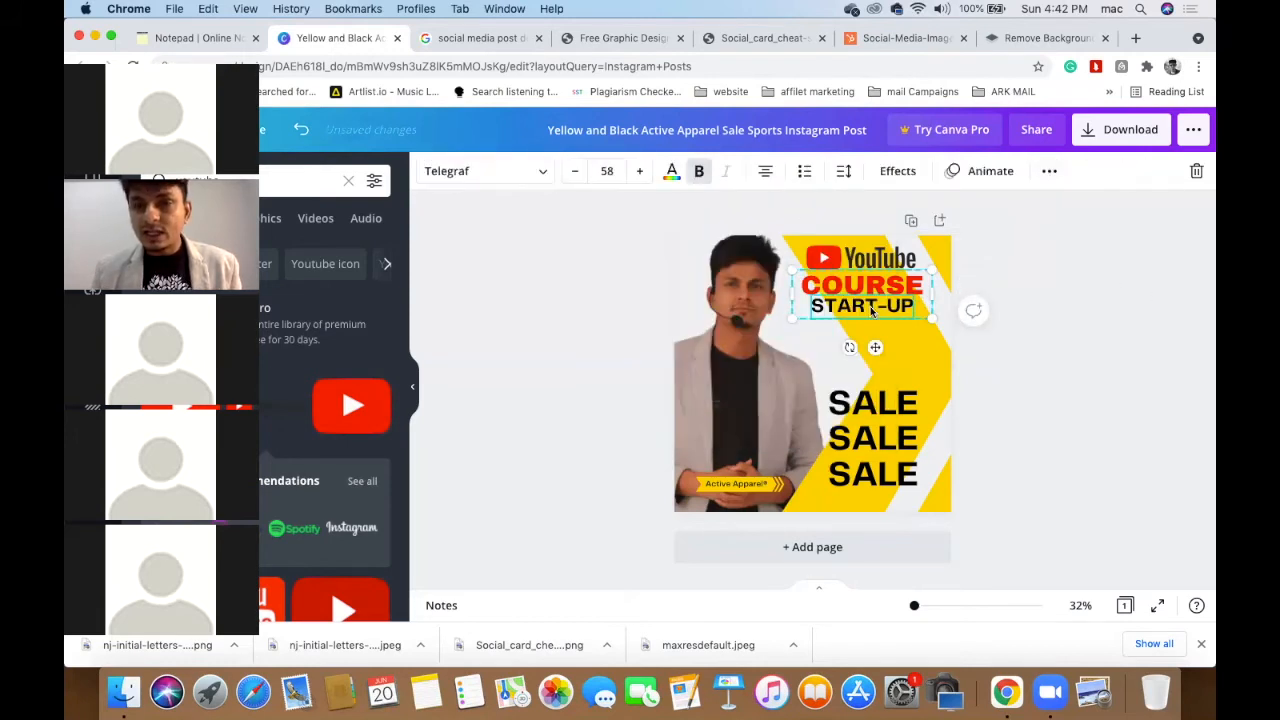
left_click(628, 298)
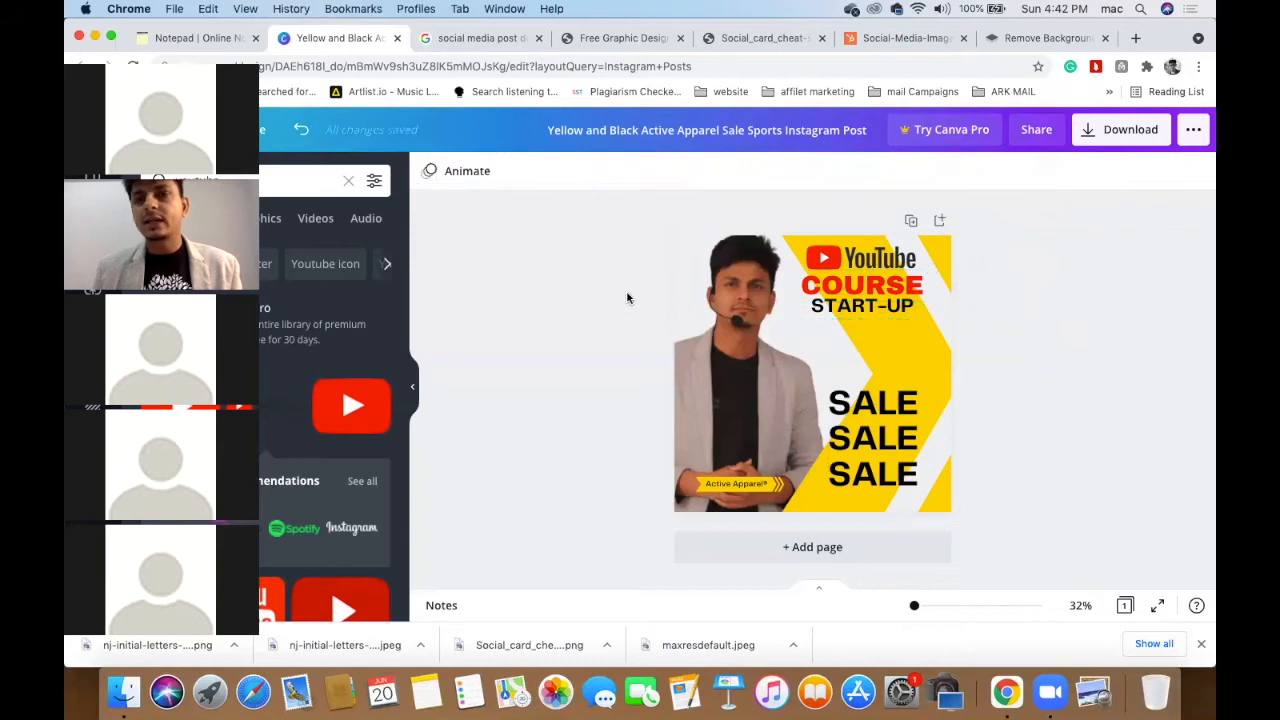
left_click(886, 297)
left_click_drag(921, 316, 897, 291)
left_click(1063, 294)
left_click(892, 296)
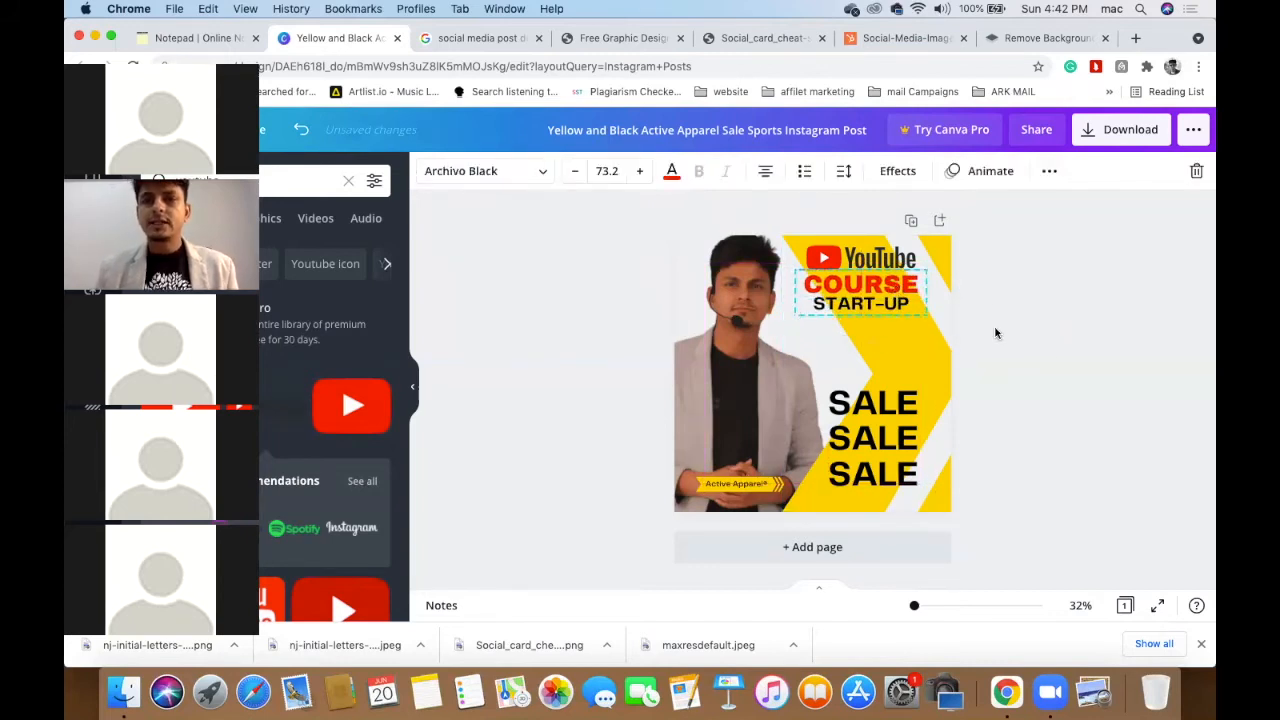
left_click(1057, 356)
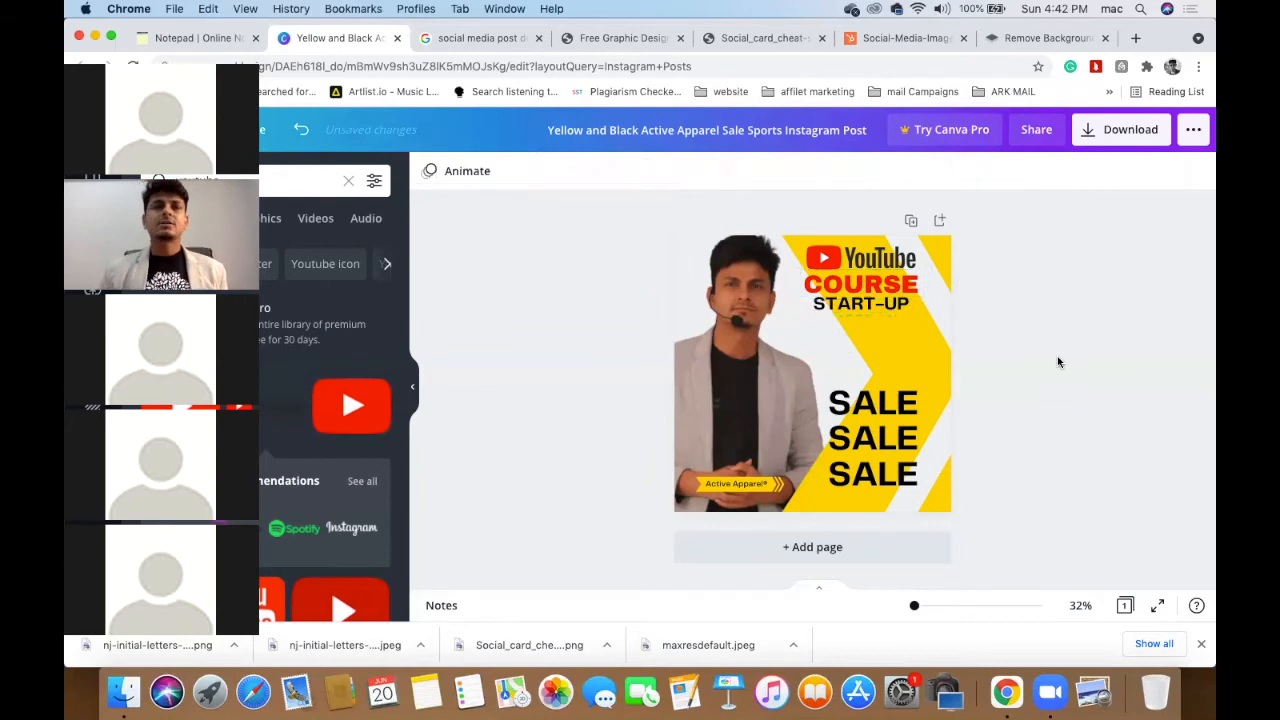
left_click(195, 38)
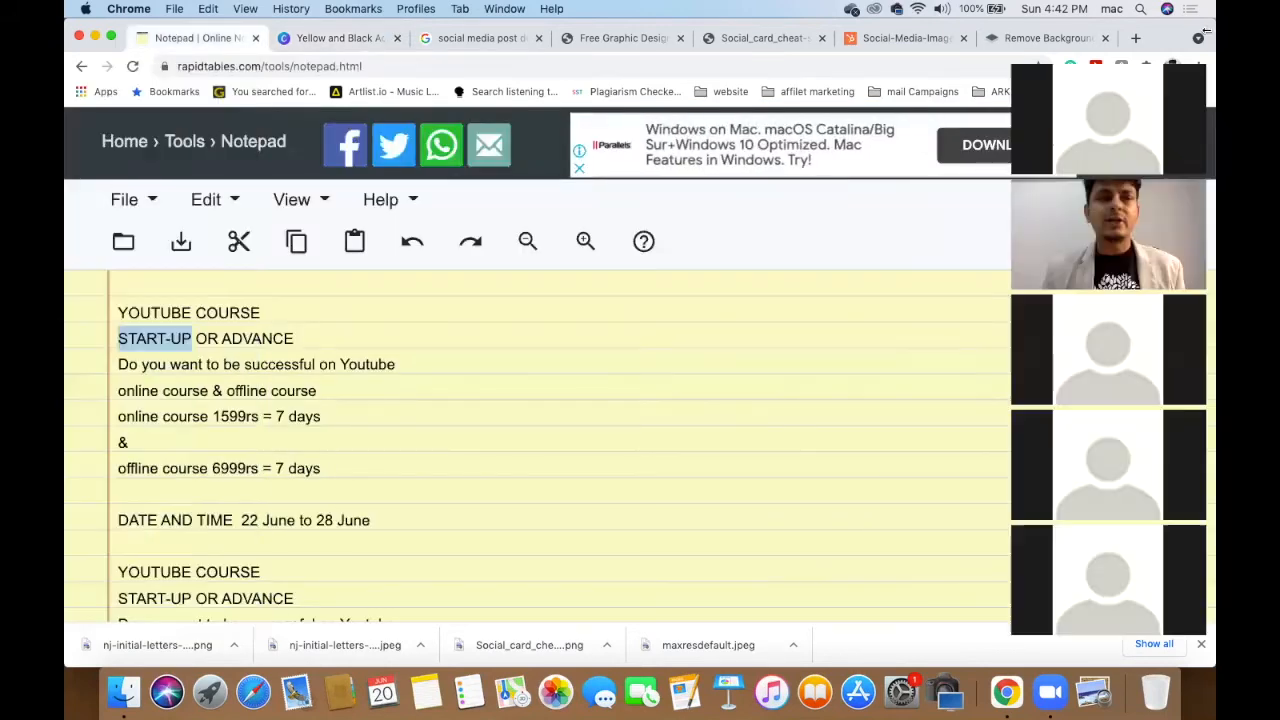
left_click(435, 336)
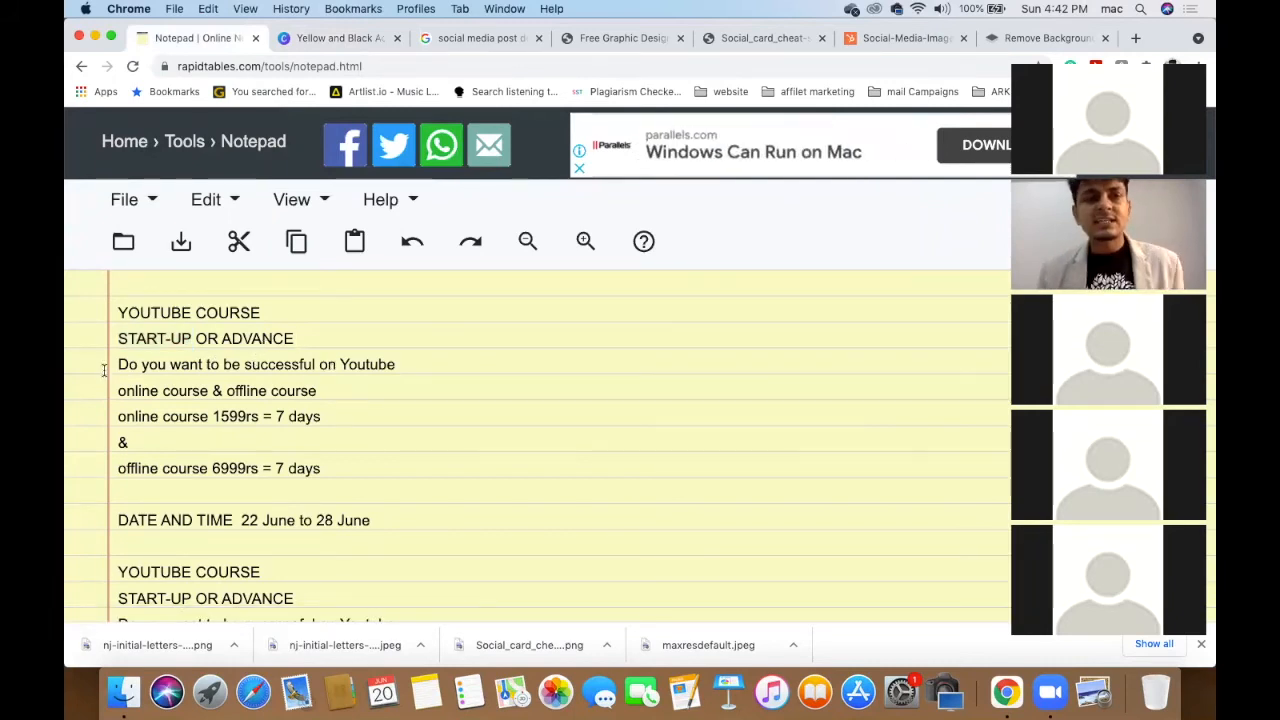
left_click_drag(119, 364, 411, 366)
key("super+c")
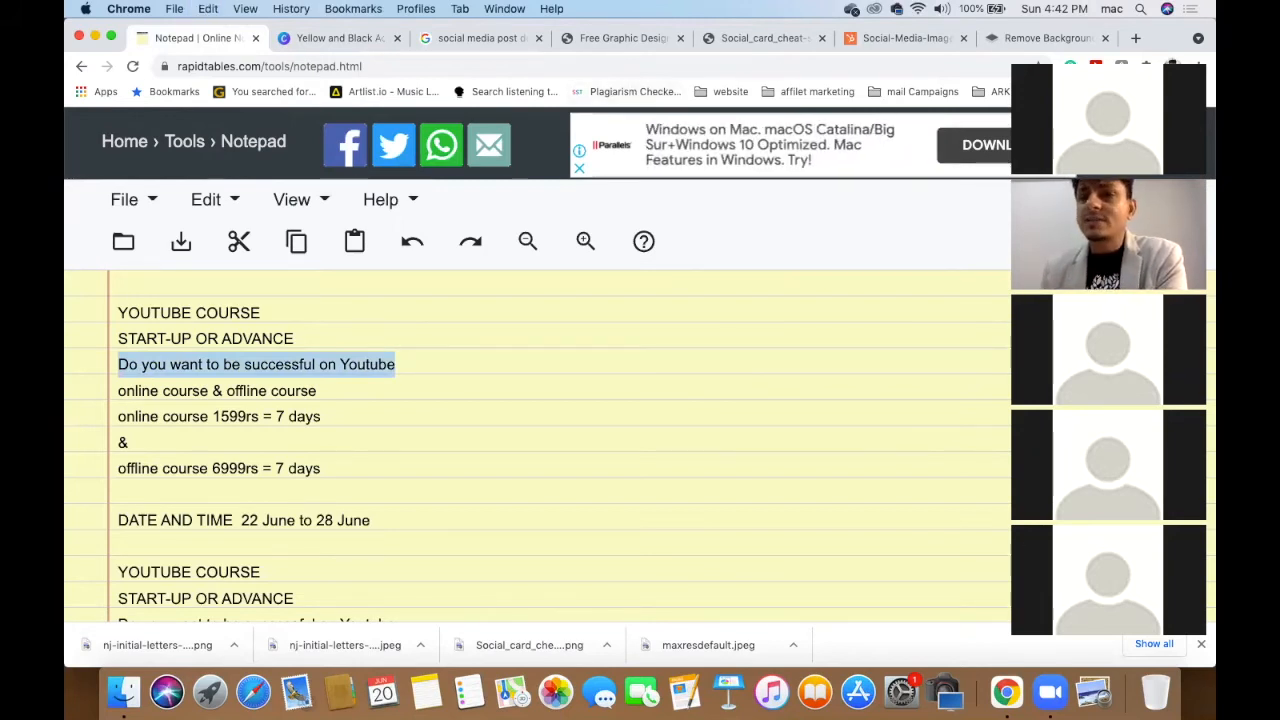
left_click(340, 38)
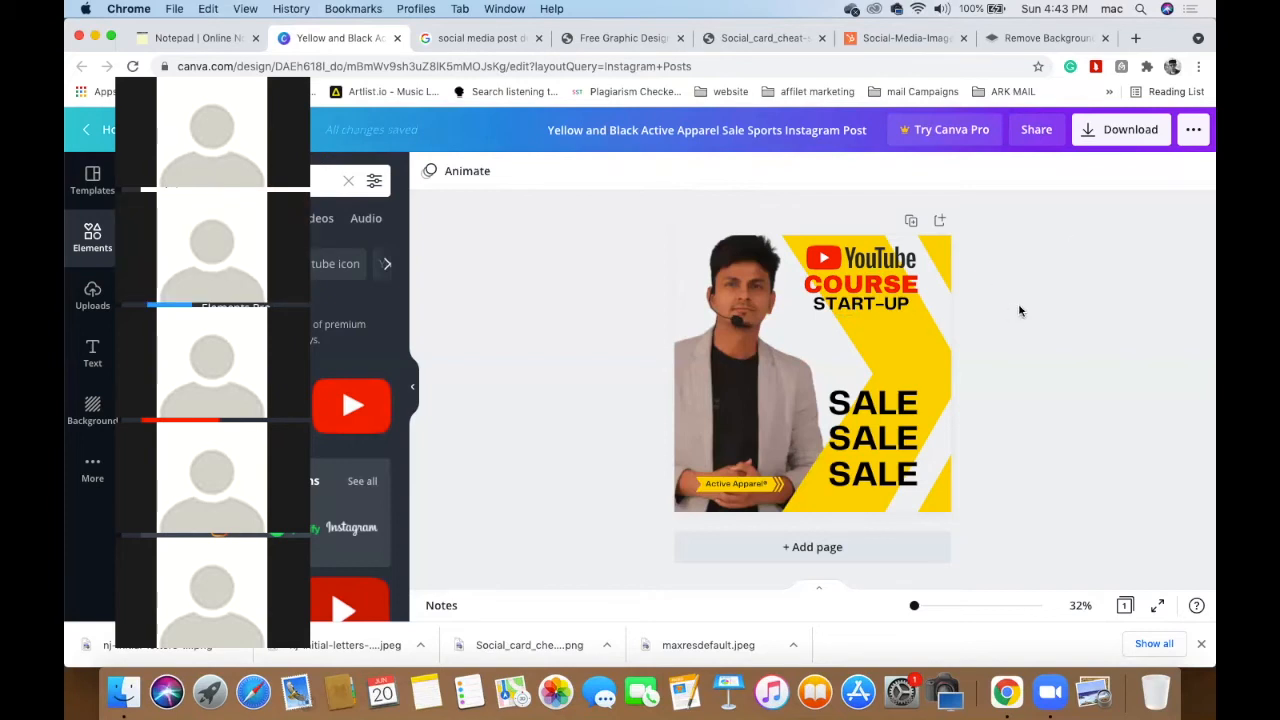
- Paste the 'Do you want to be successful on Youtube' line and step its font size down
key("super+v")
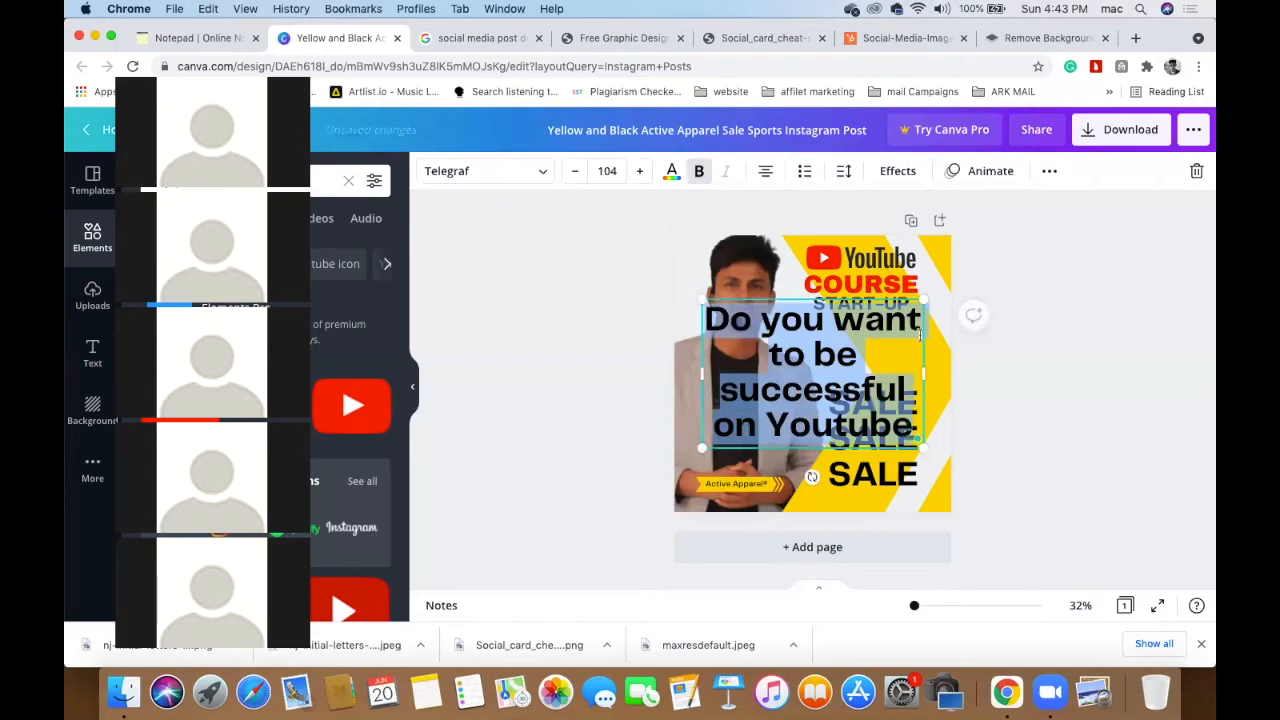
left_click(576, 173)
left_click(576, 173)
left_click(576, 173)
left_click(576, 173)
left_click(576, 173)
left_click(576, 173)
left_click(576, 173)
left_click(577, 173)
left_click(577, 173)
left_click(577, 173)
left_click(577, 173)
left_click(577, 173)
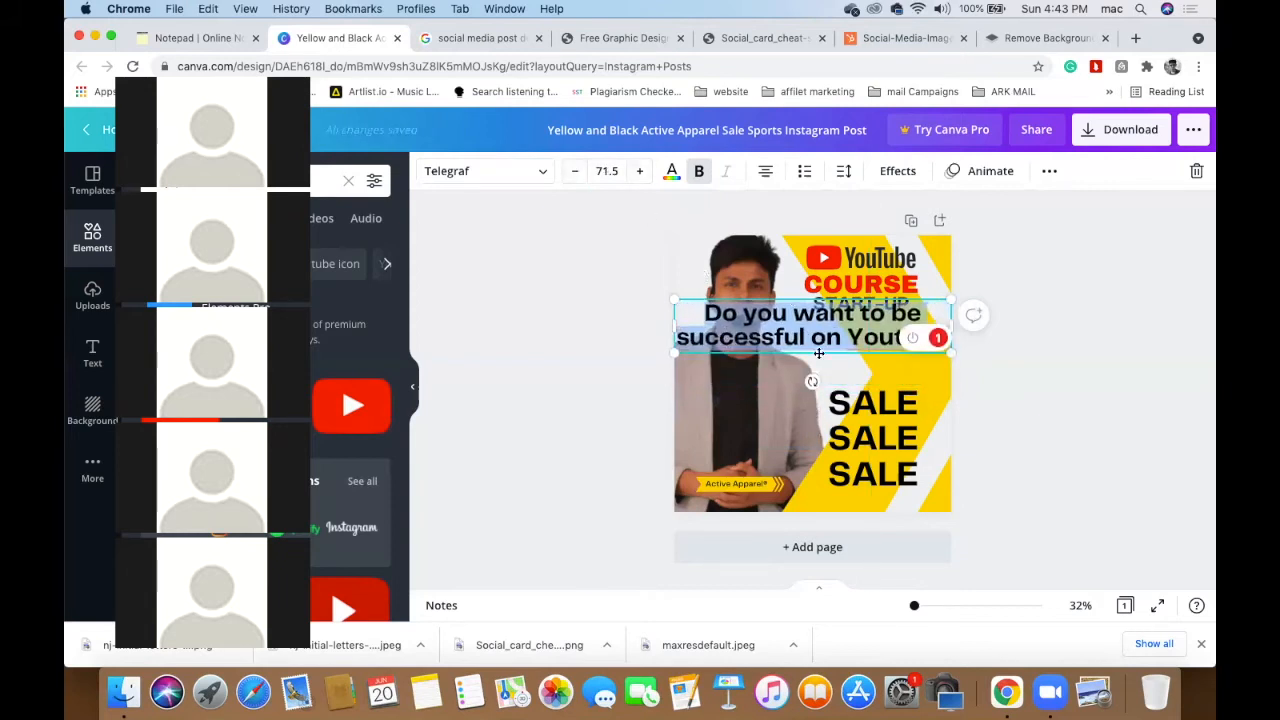
- Set the question line to size 25 and move it to the bottom of the post
left_click(608, 172)
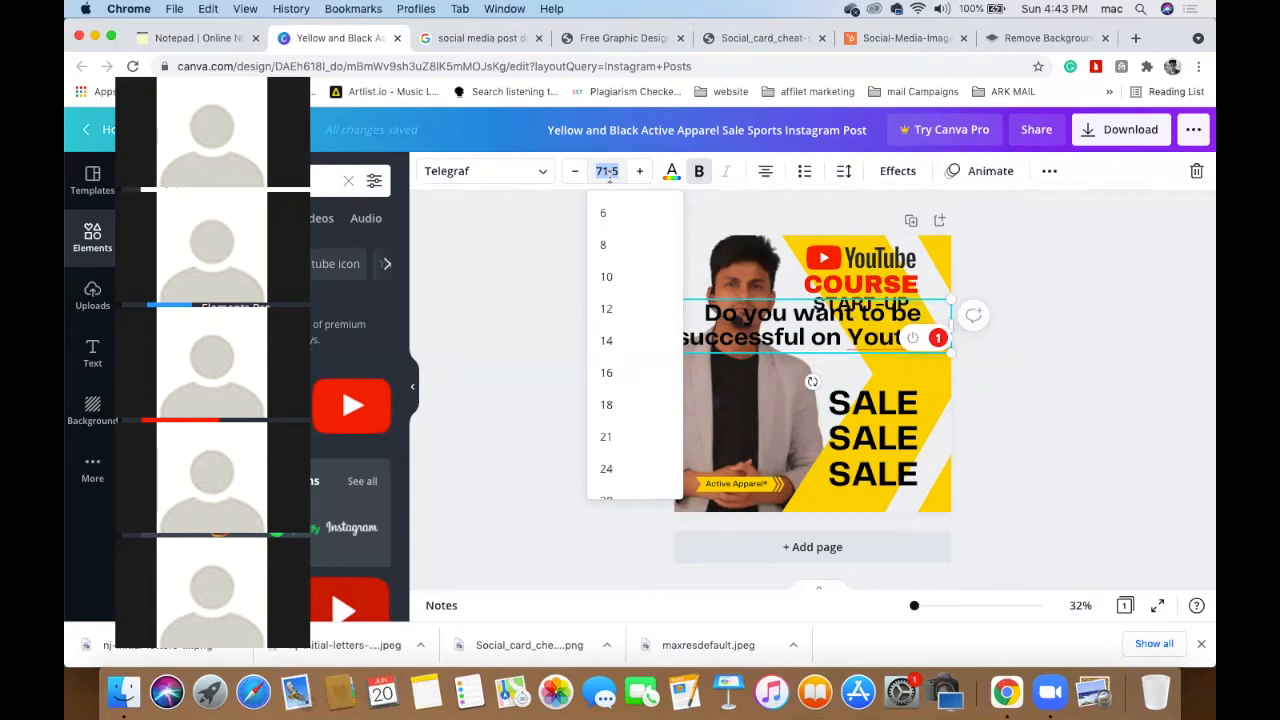
type("25")
key("Return")
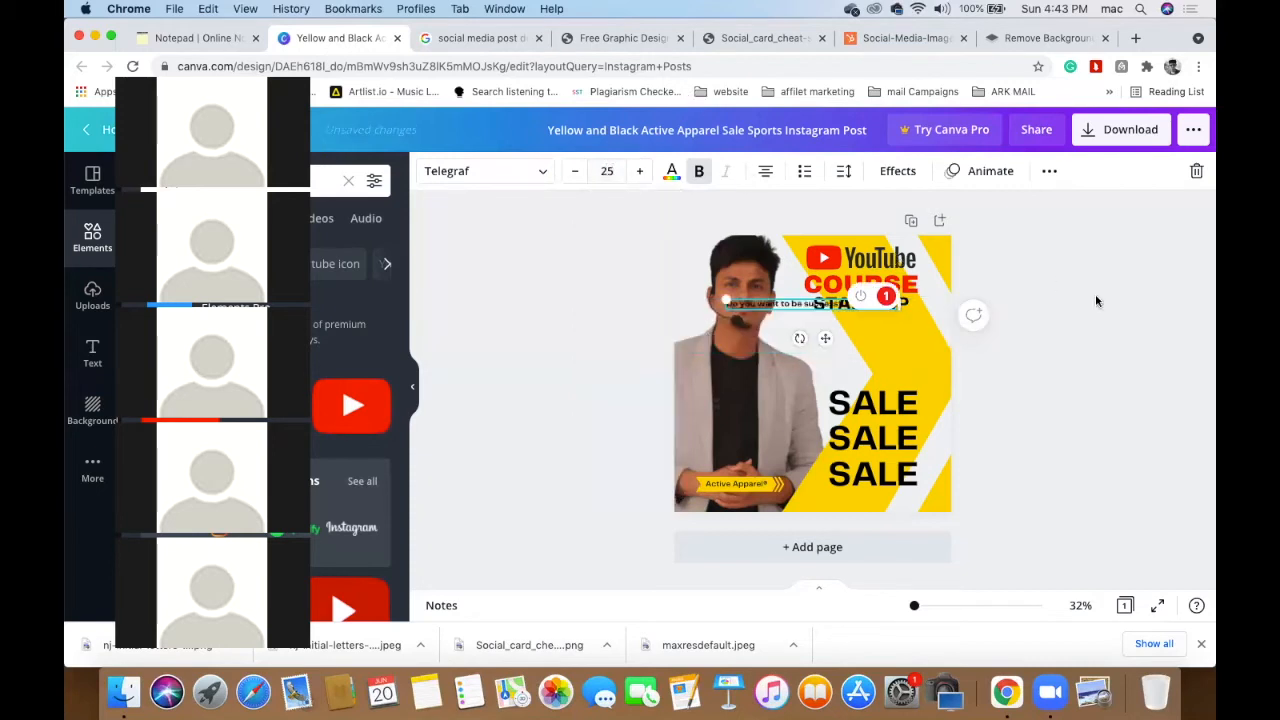
left_click(1023, 309)
left_click_drag(776, 321, 772, 568)
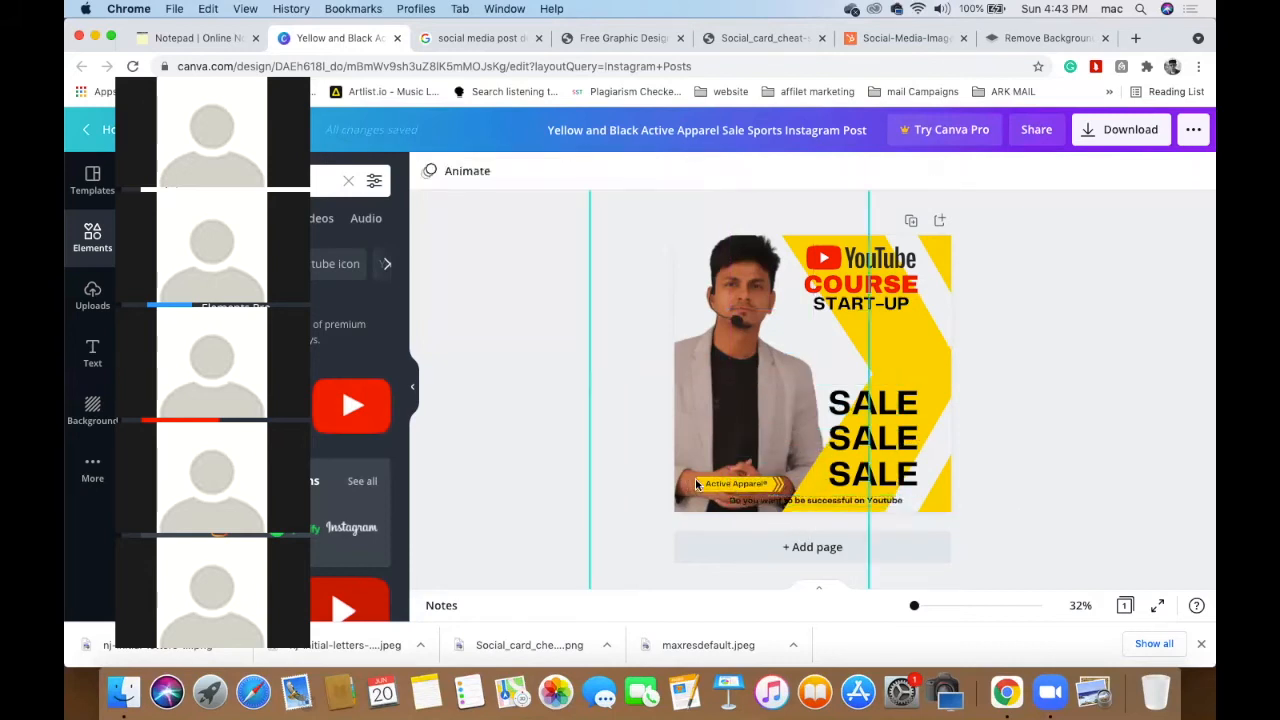
- Move the Active Apparel label up slightly
left_click(736, 484)
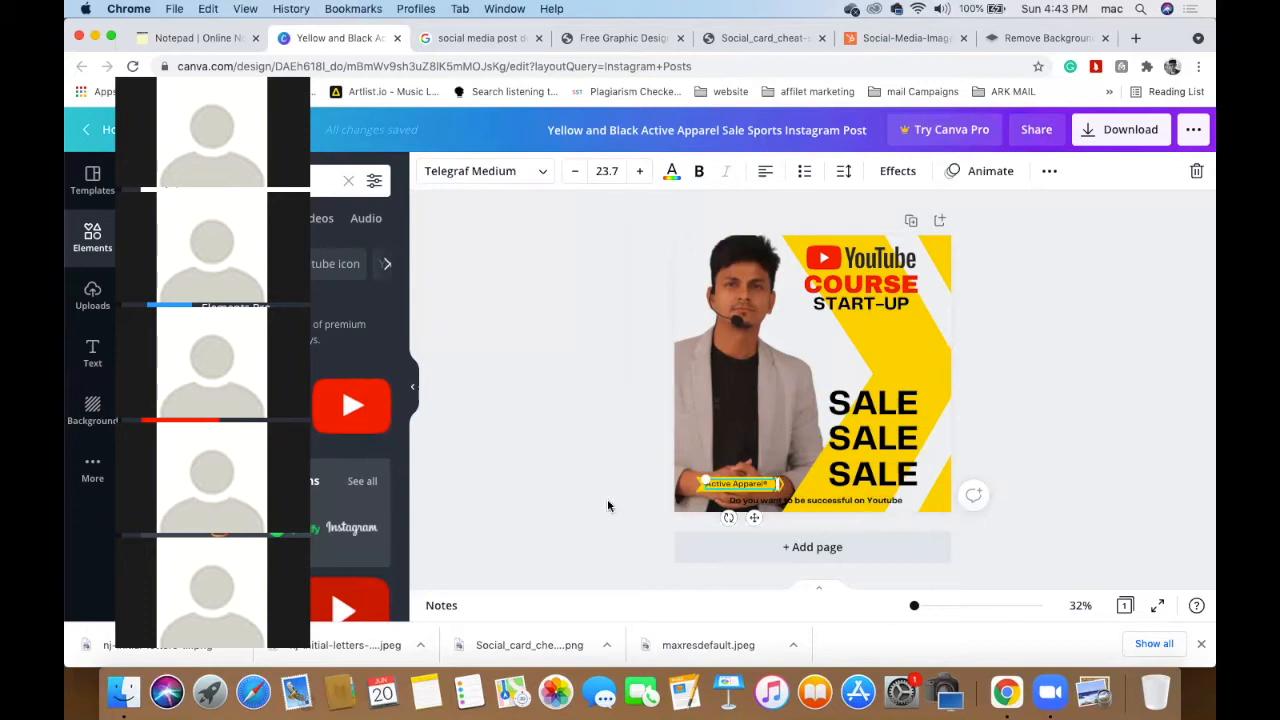
left_click(718, 490)
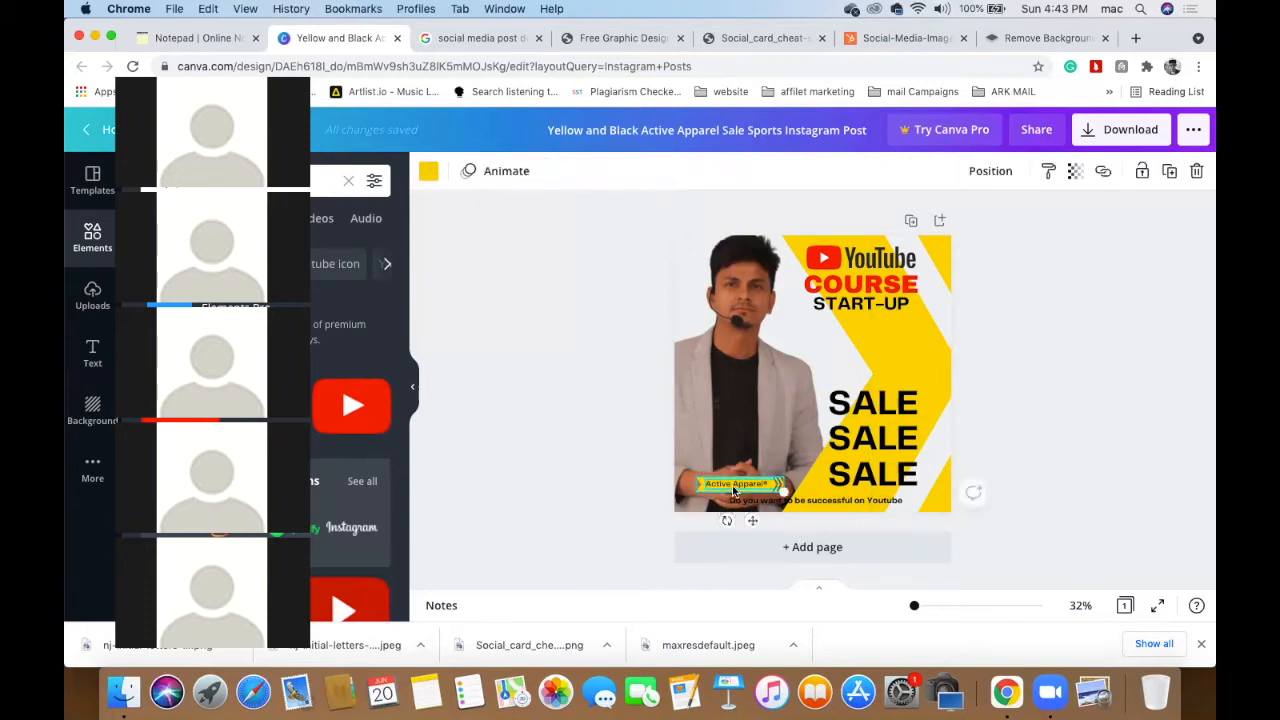
left_click(733, 490)
left_click_drag(733, 490, 733, 453)
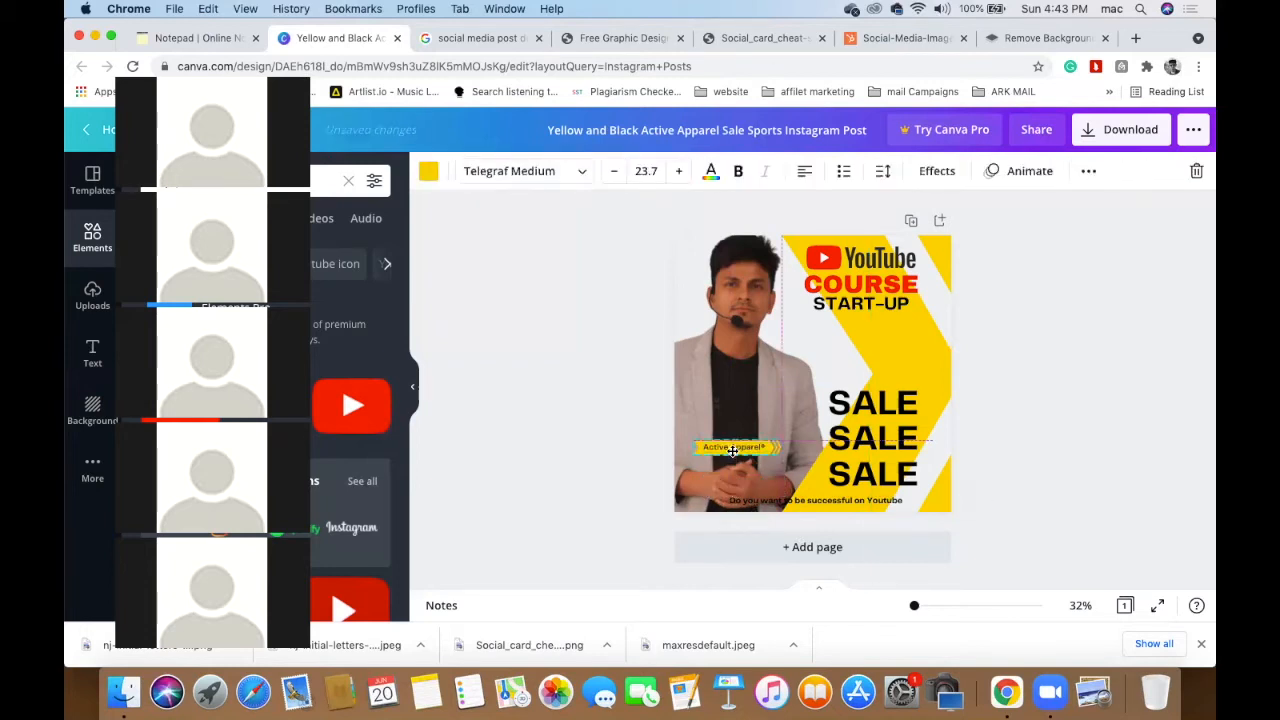
- Enlarge and widen the bottom tagline, raise its font size, and nudge it up
left_click(776, 503)
left_click_drag(722, 496, 675, 507)
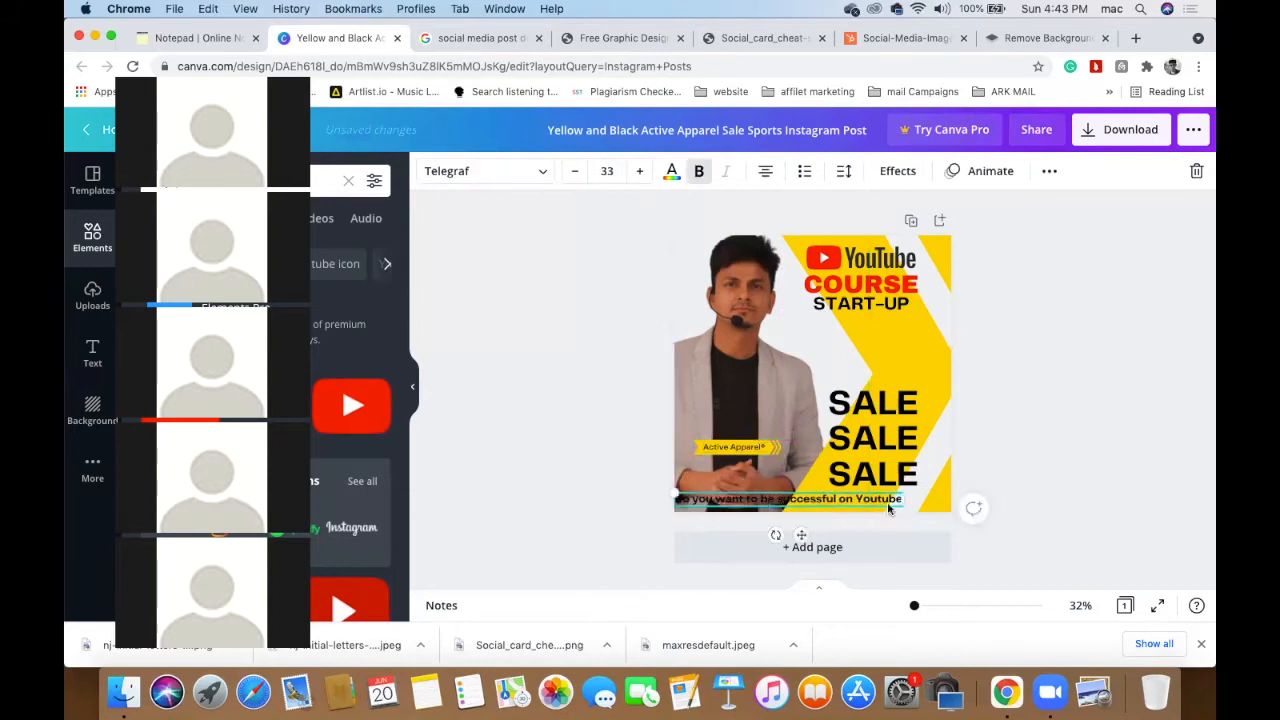
left_click_drag(932, 498, 952, 499)
left_click(640, 171)
left_click(640, 171)
left_click(640, 171)
left_click(640, 171)
left_click(470, 356)
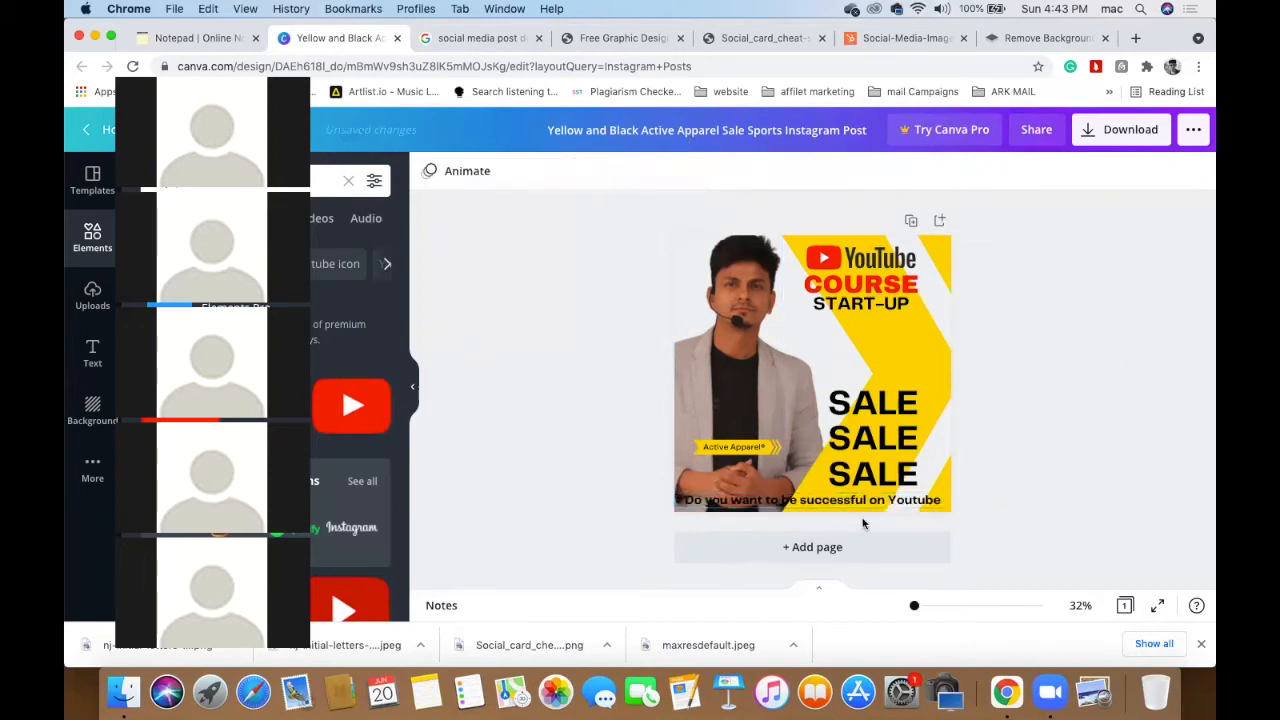
left_click_drag(850, 503, 851, 495)
left_click(569, 491)
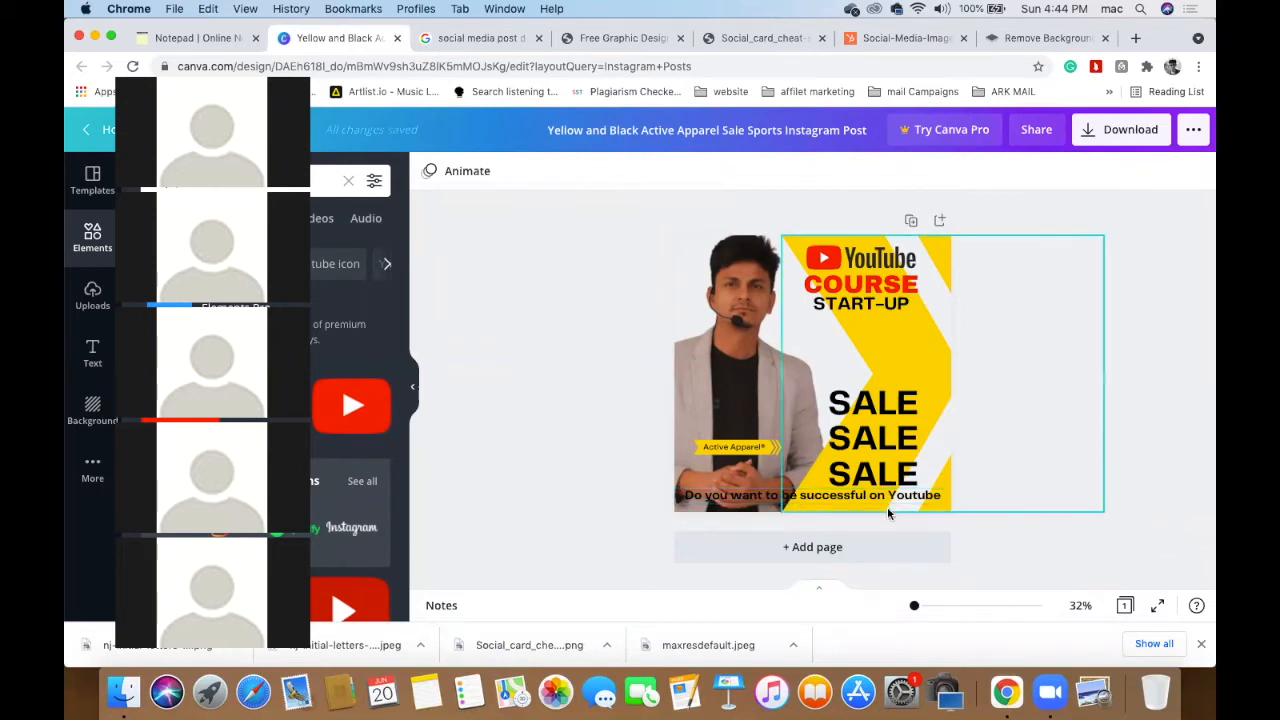
- Delete the Active Apparel label and center the yellow bar behind the tagline
left_click(737, 453)
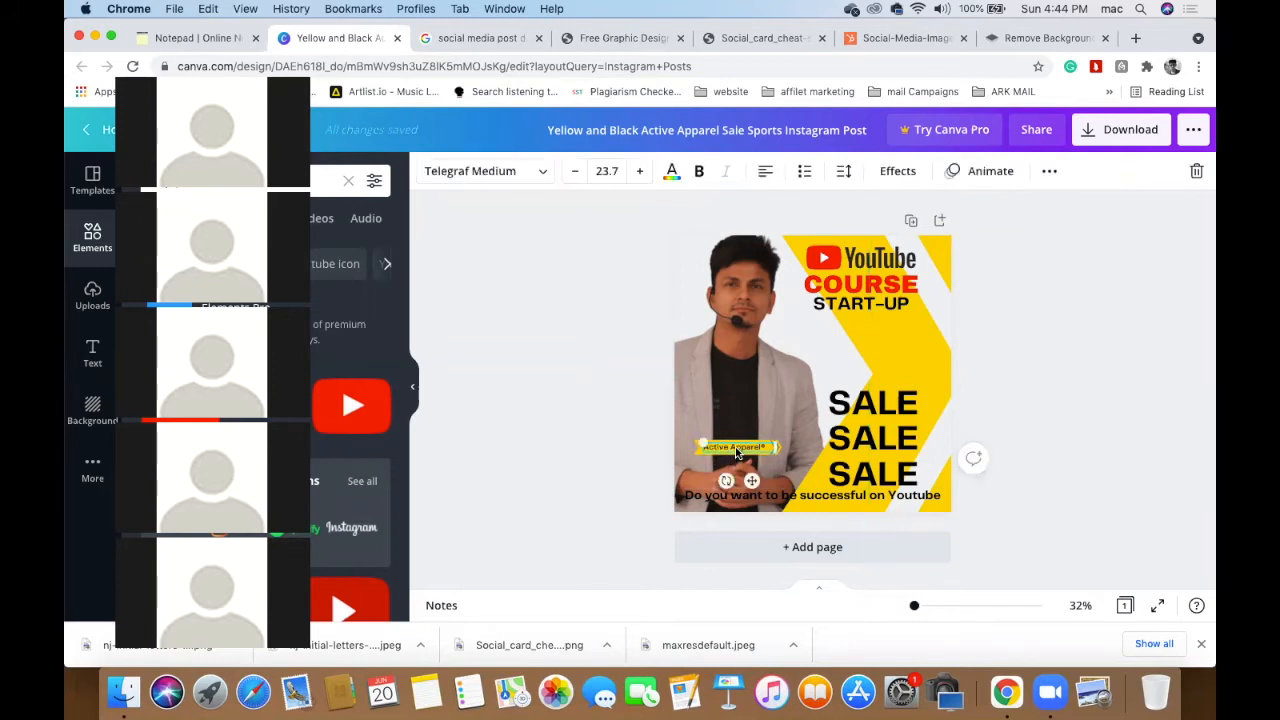
key("Delete")
left_click(737, 453)
left_click_drag(737, 453, 782, 504)
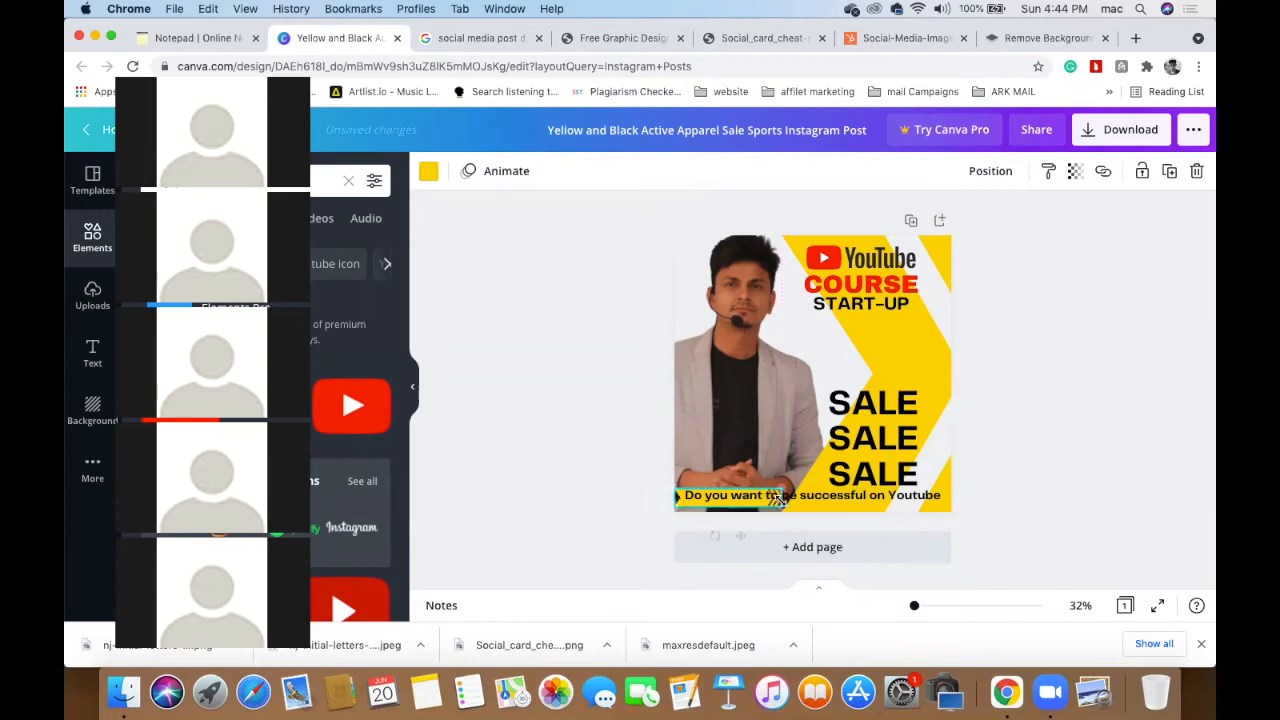
left_click(748, 505)
left_click(605, 478)
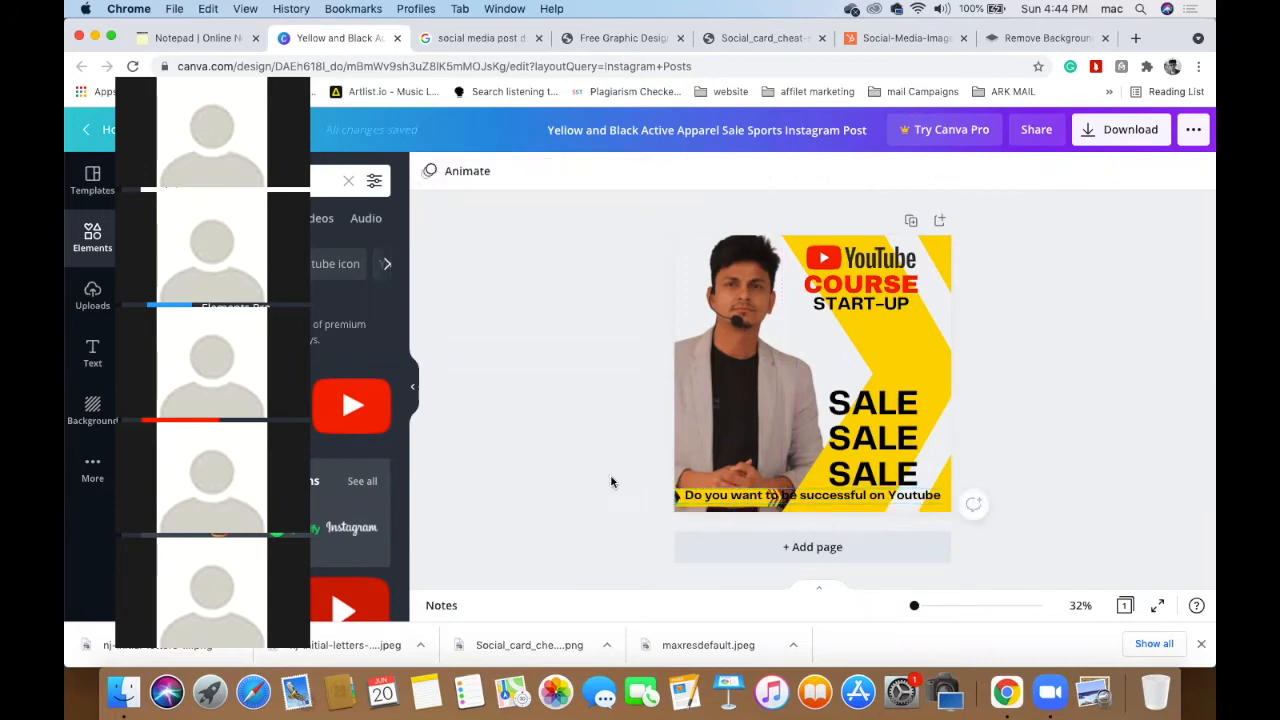
left_click_drag(677, 507, 680, 504)
left_click(543, 473)
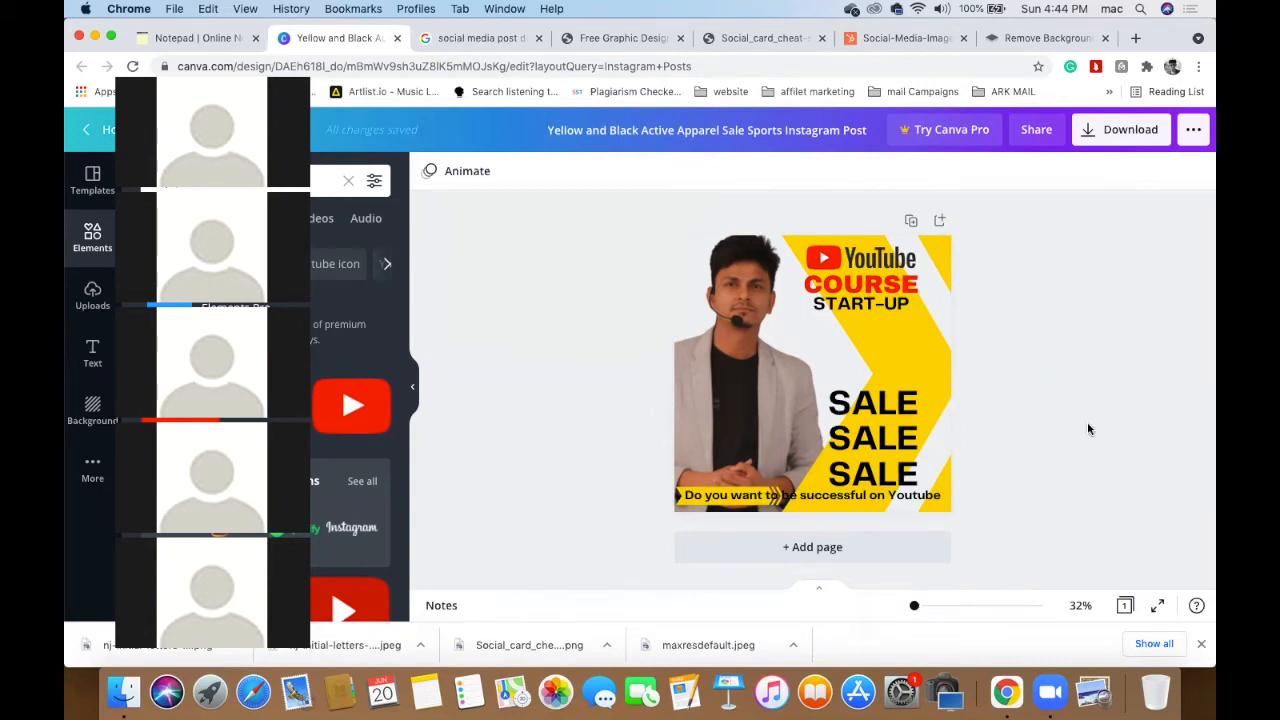
left_click(886, 442)
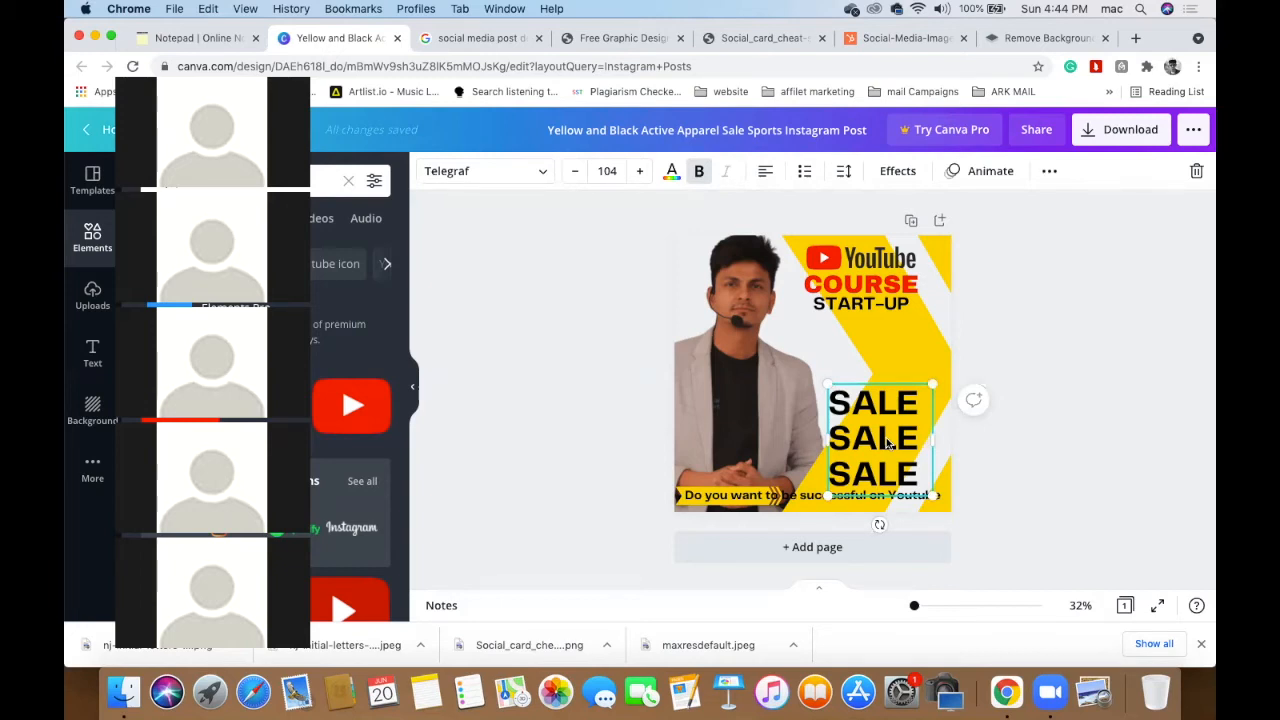
- Delete the SALE SALE SALE text and bring up the notepad with the course copy
key("BackSpace")
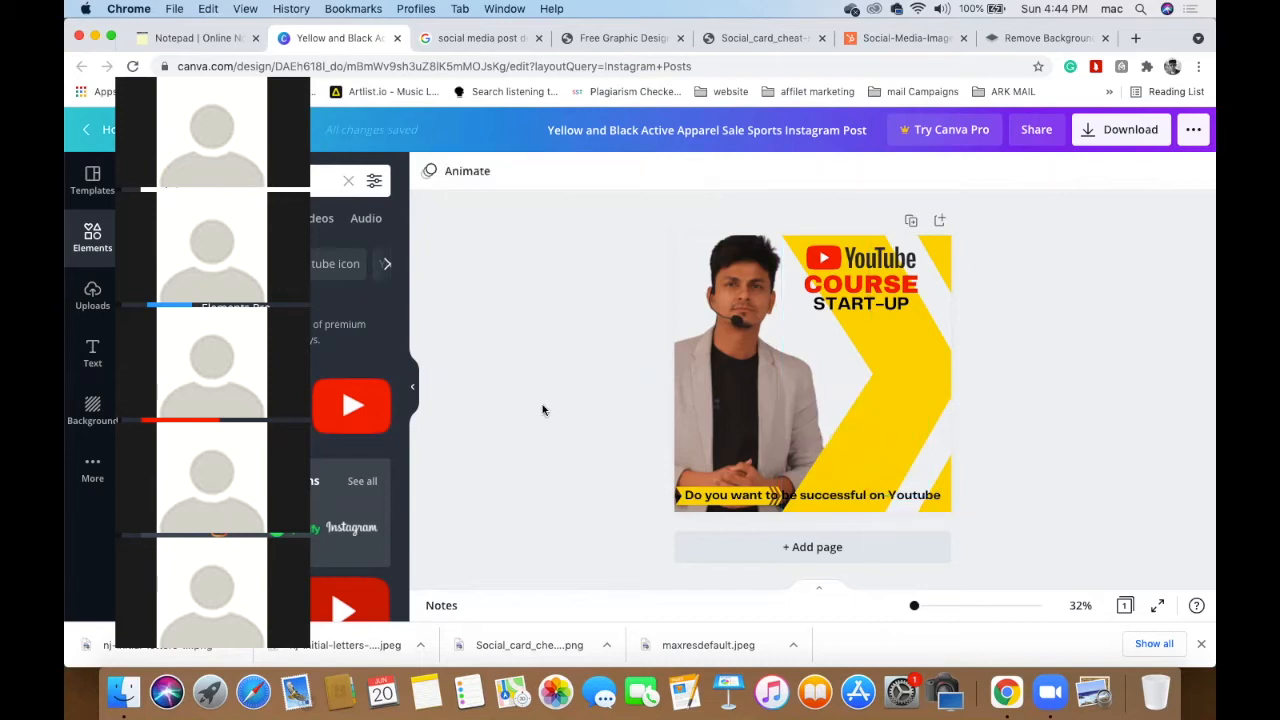
left_click(214, 39)
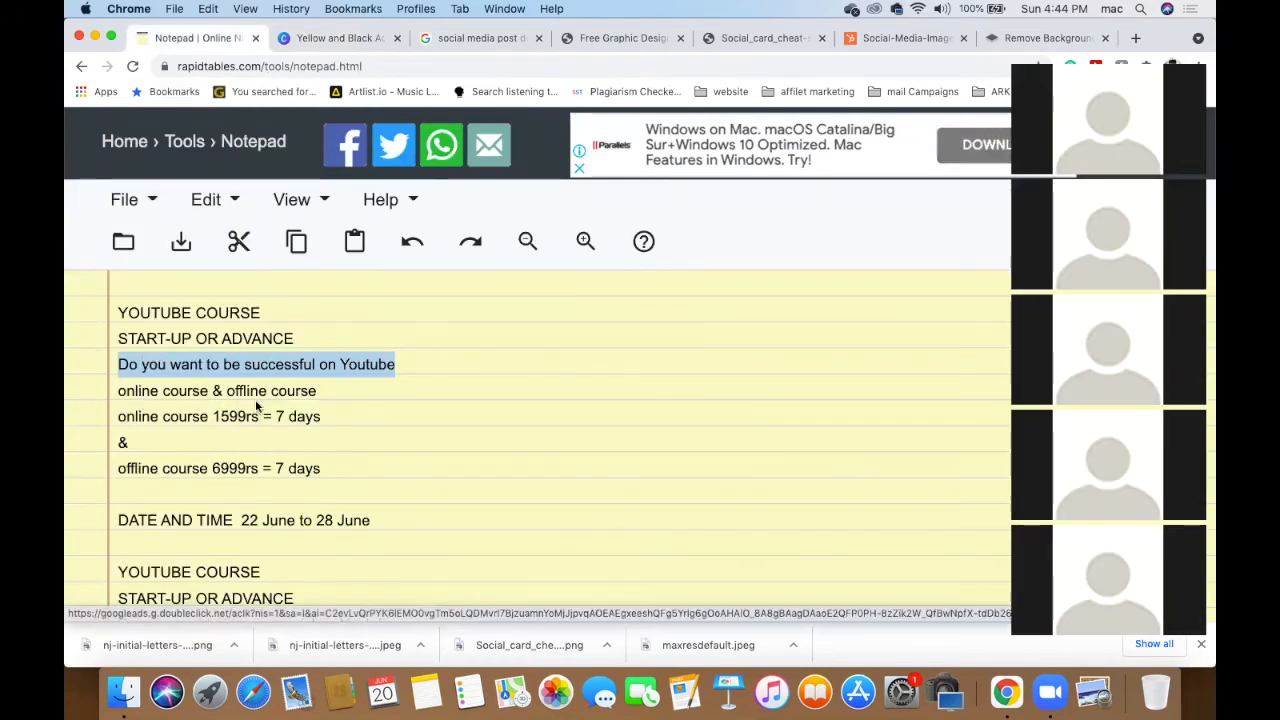
- Select the phrase 'online course' in the notes and go back to the Canva design
double_click(185, 391)
left_click_drag(119, 392, 208, 392)
key("super+c")
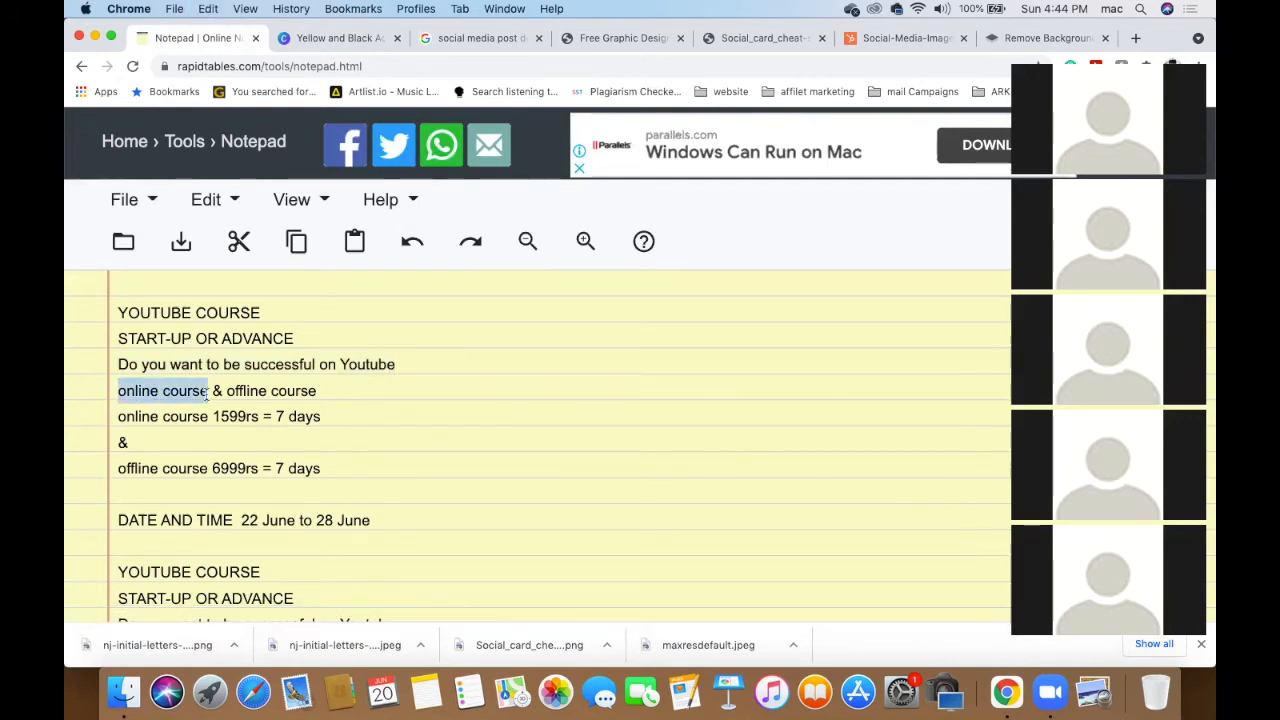
left_click(333, 39)
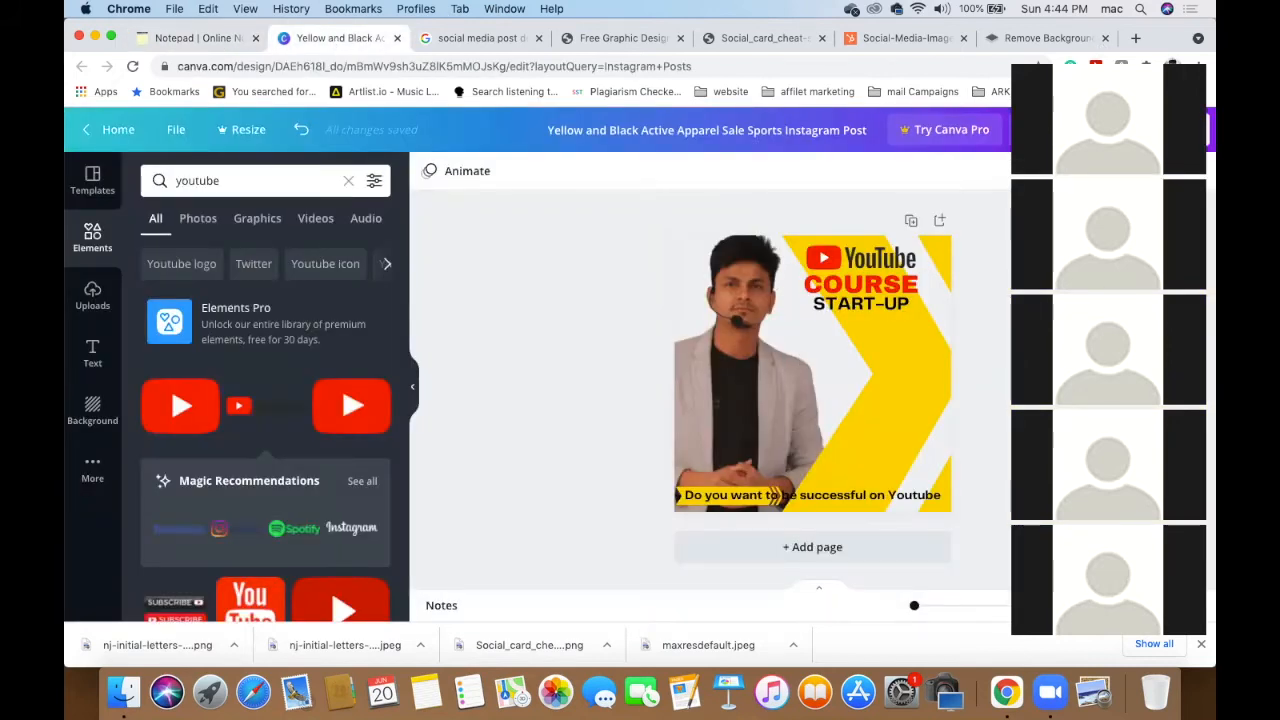
- Paste 'online course' into the design as a new text box
left_click(843, 416)
left_click(569, 384)
left_click(93, 352)
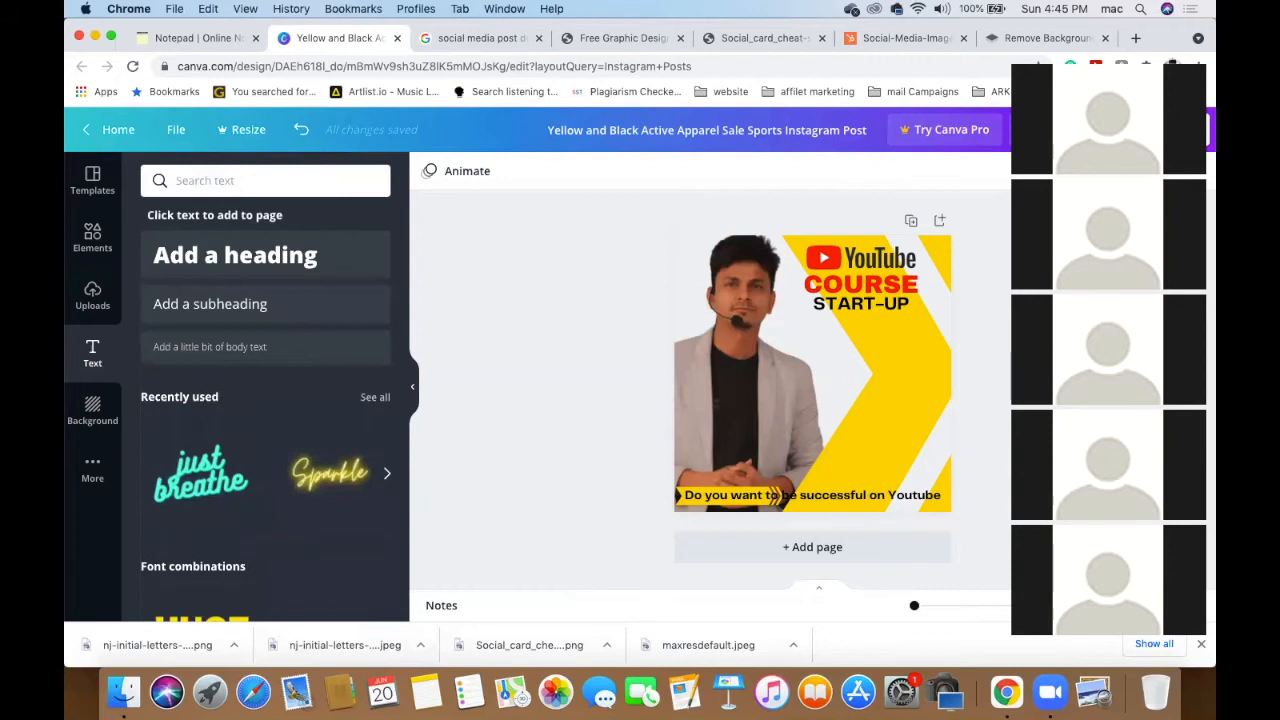
left_click(716, 421)
left_click(497, 399)
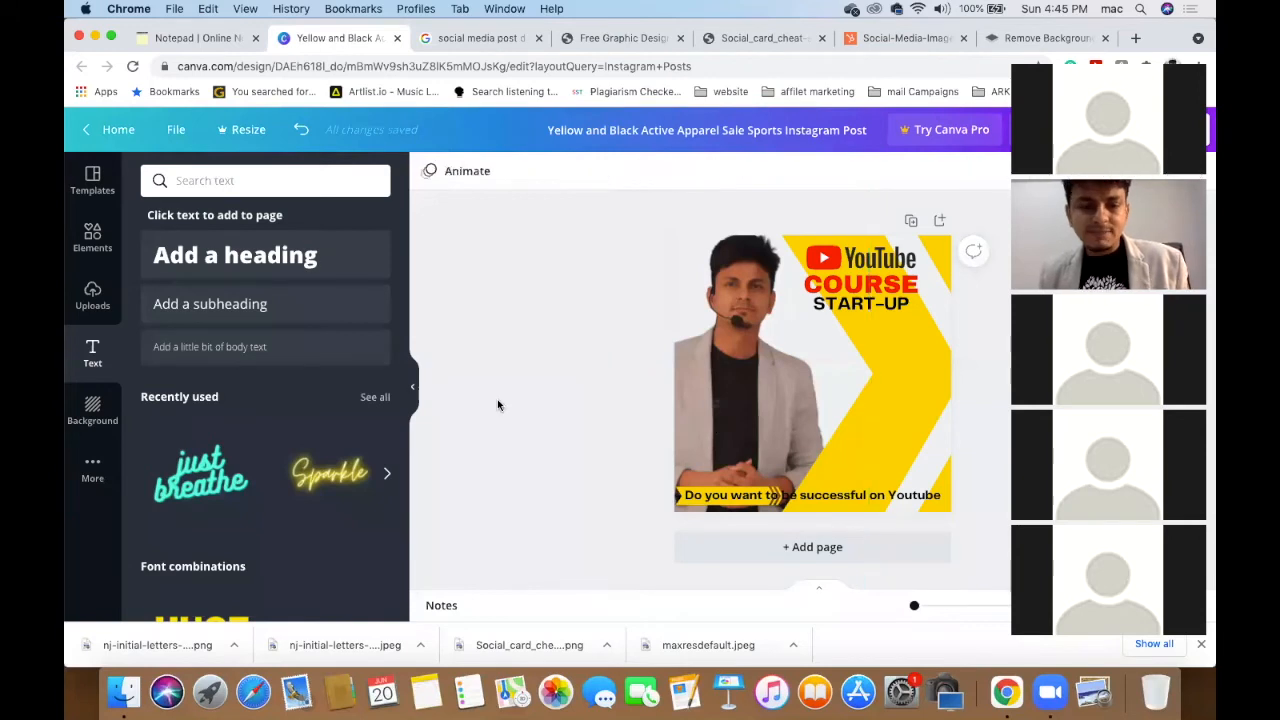
key("super+v")
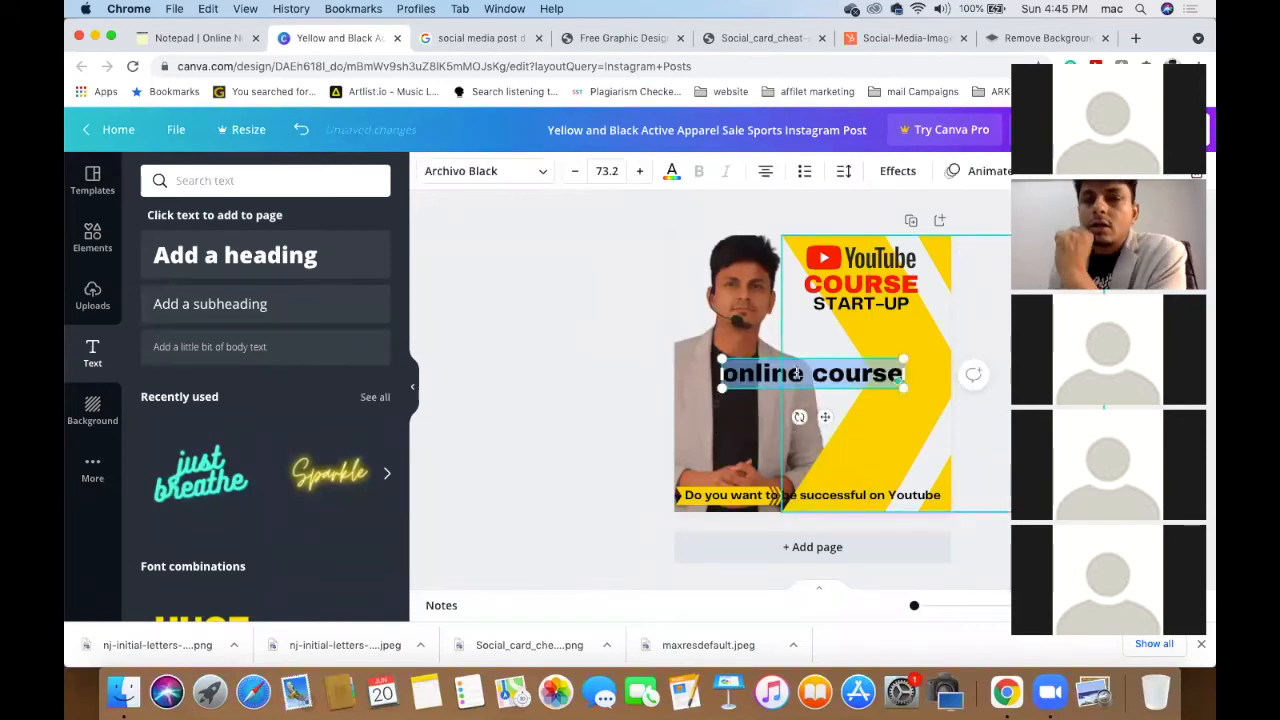
- Edit the text box to read 'Online' and close the background-removal tab
left_click(812, 368)
key("super+a")
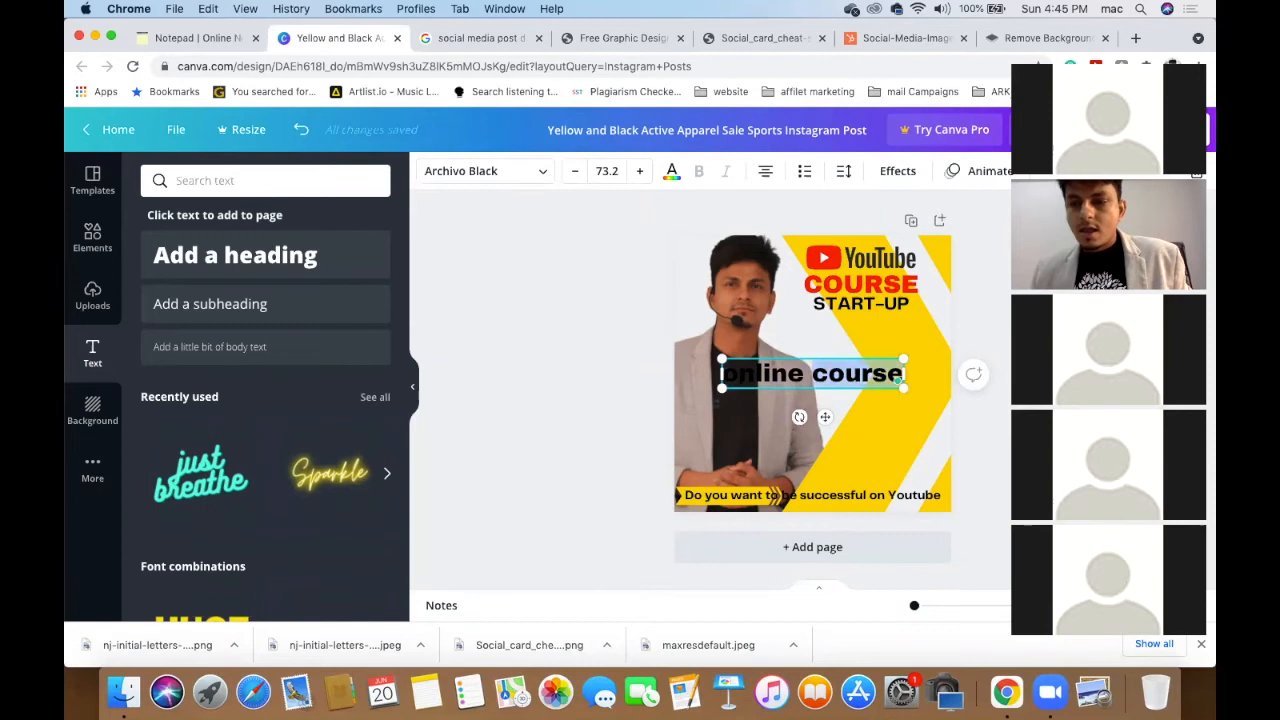
type("online")
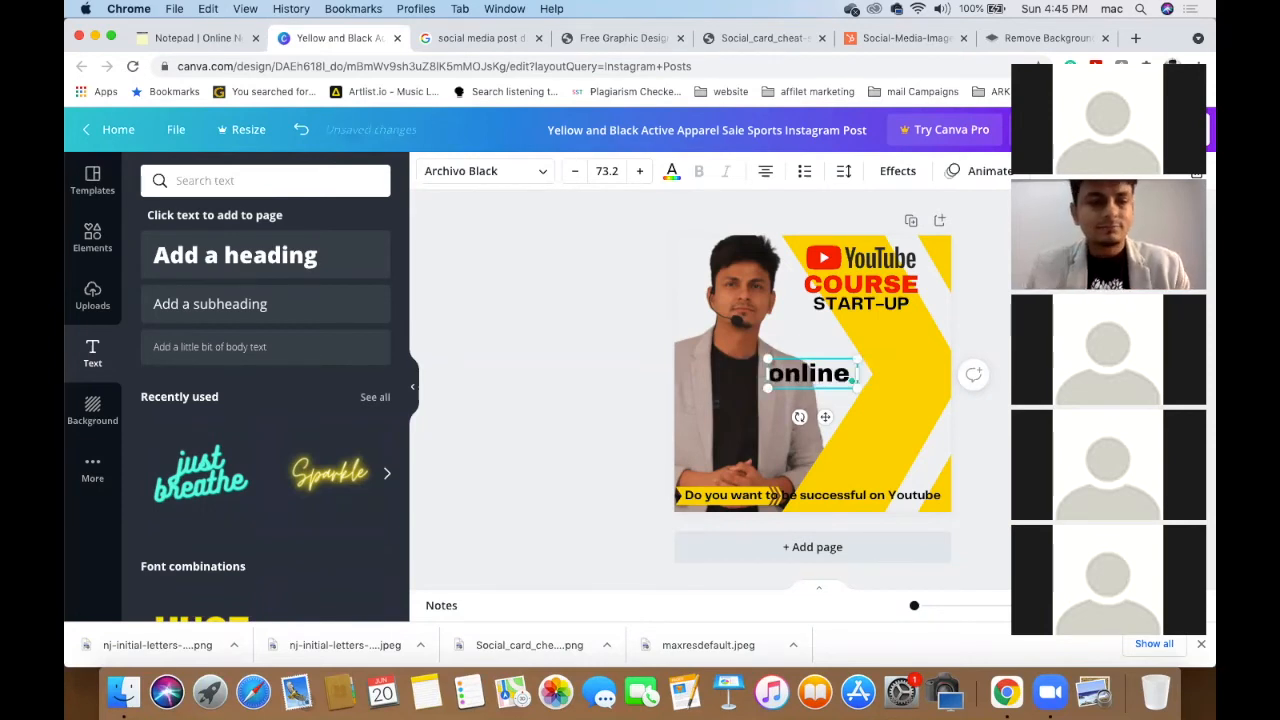
type(" PRA")
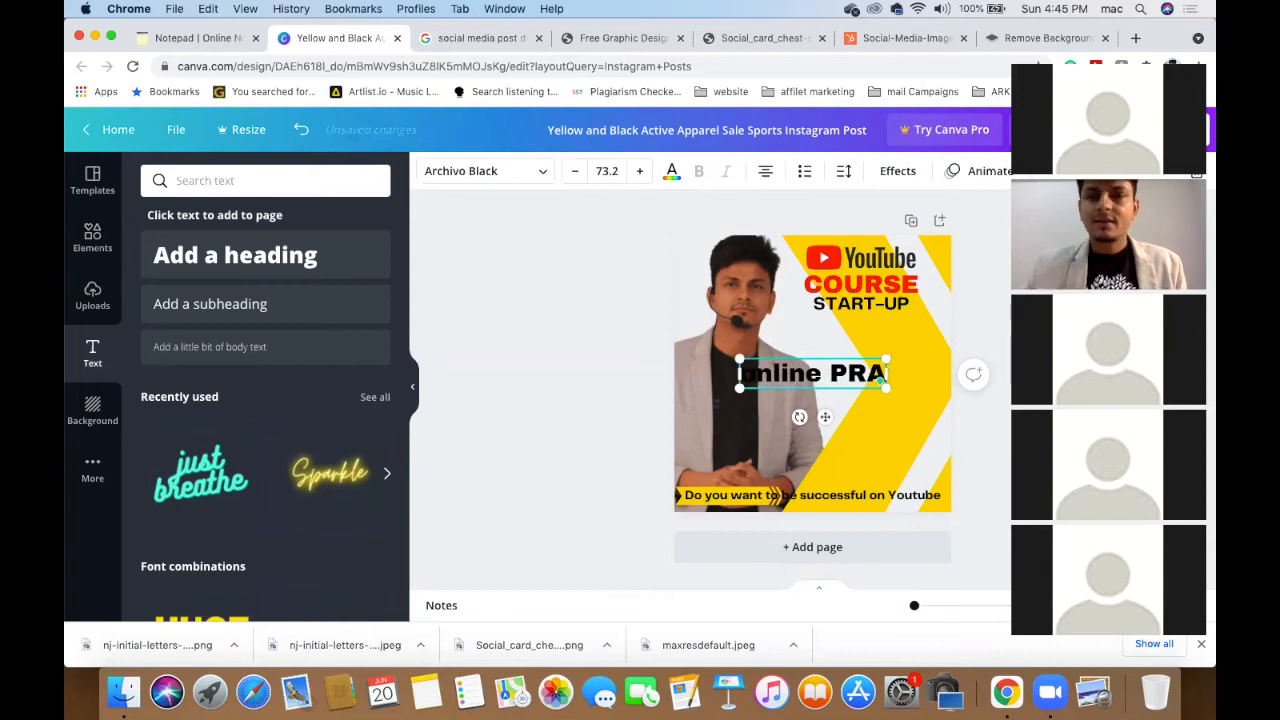
key("BackSpace")
key("BackSpace")
key("BackSpace")
key("BackSpace")
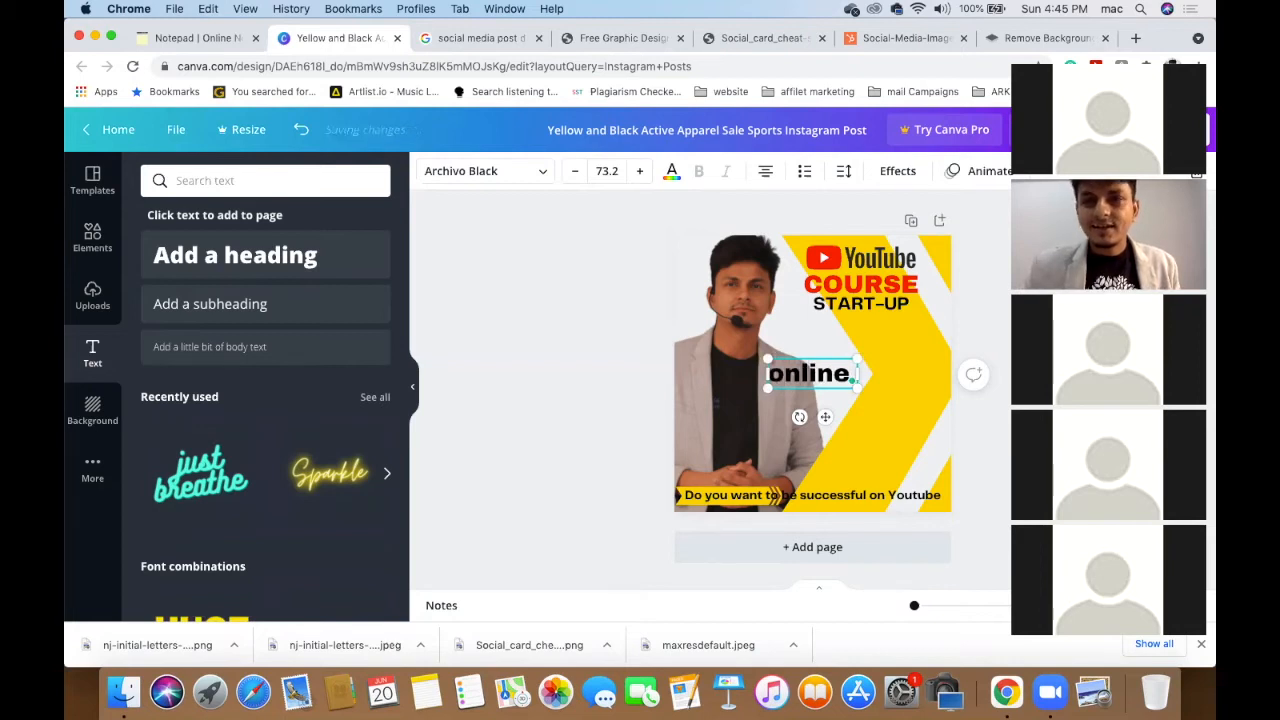
key("BackSpace")
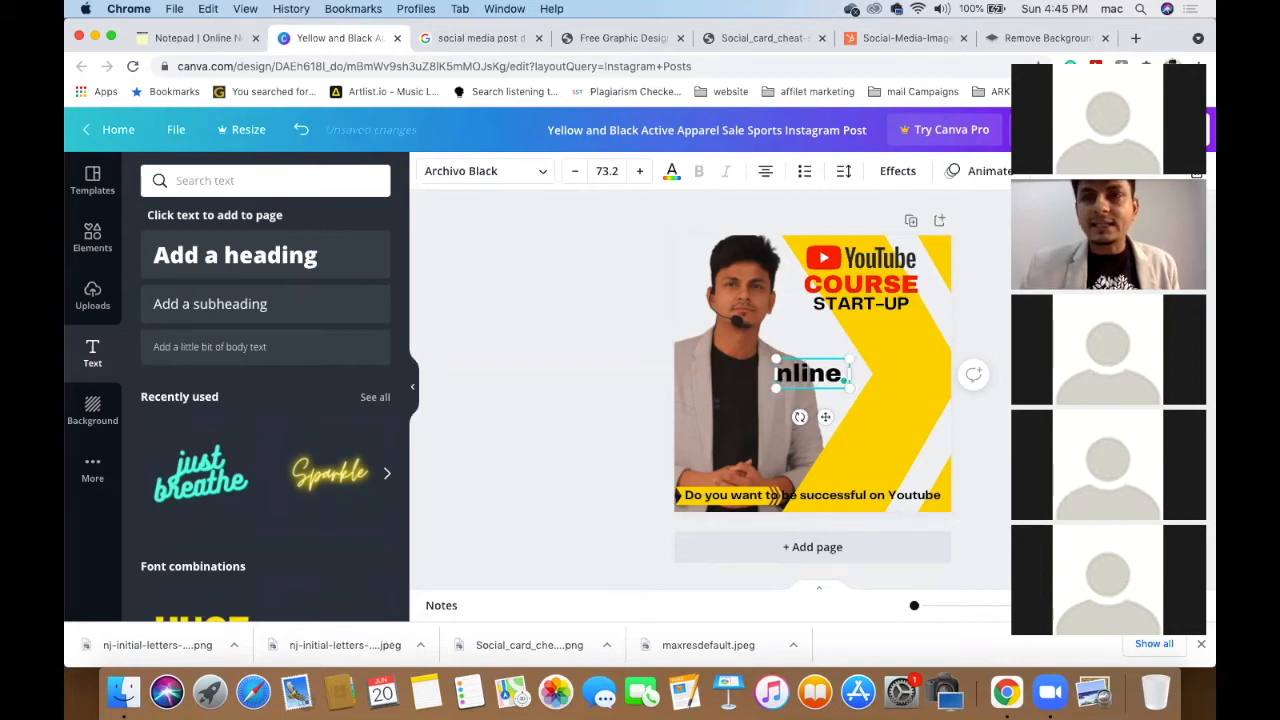
type("o")
key("BackSpace")
type("O")
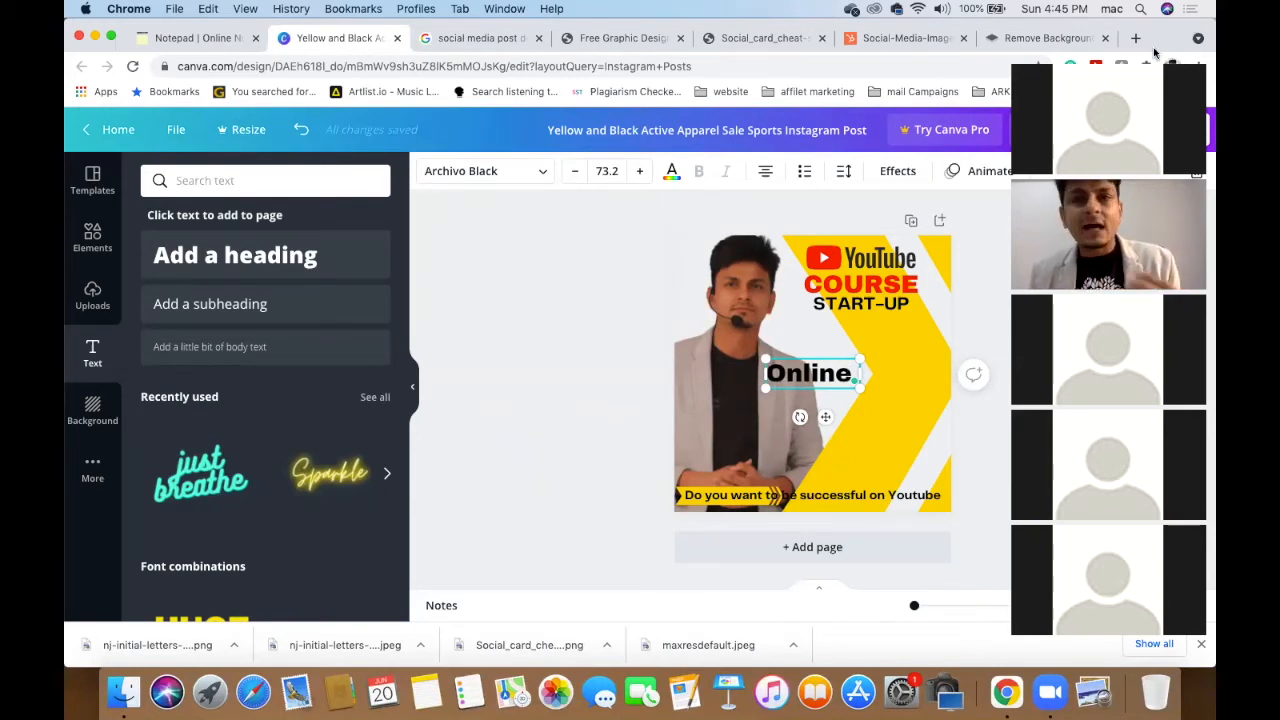
left_click(1105, 38)
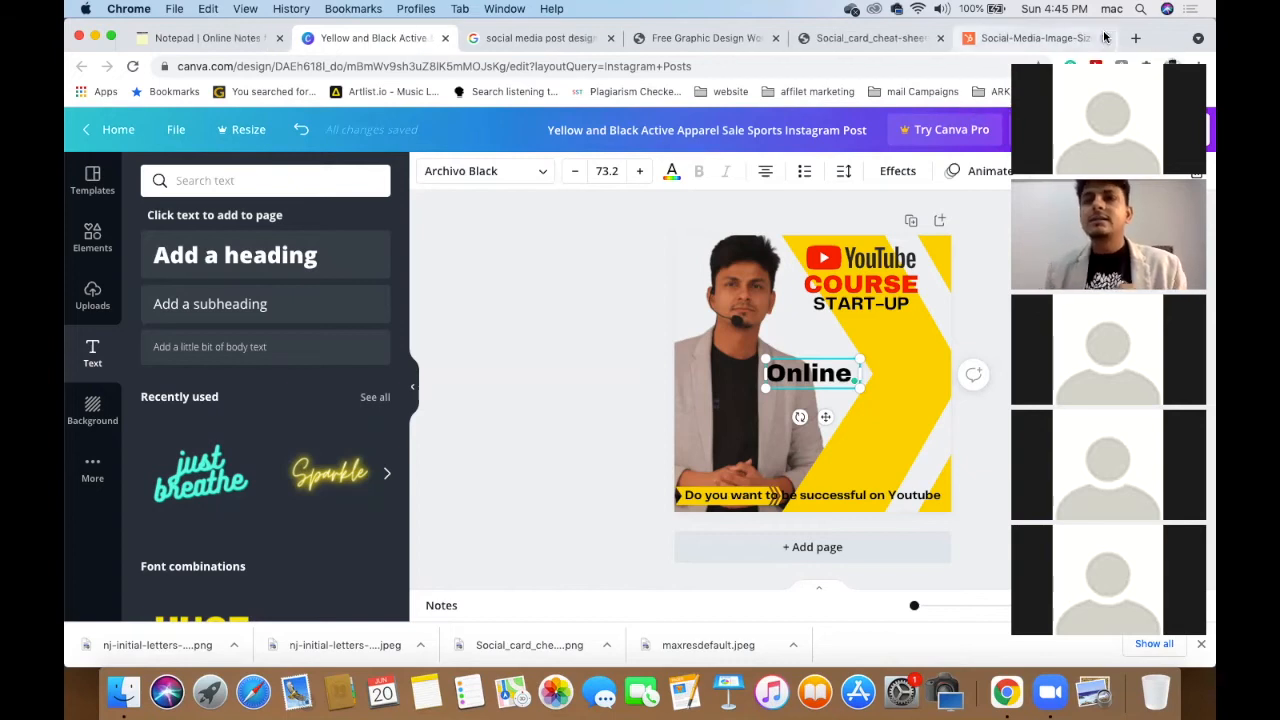
- Enter 'online prectikal' in Google Translate, accept 'online practical', select it, and return to Canva
left_click(1136, 38)
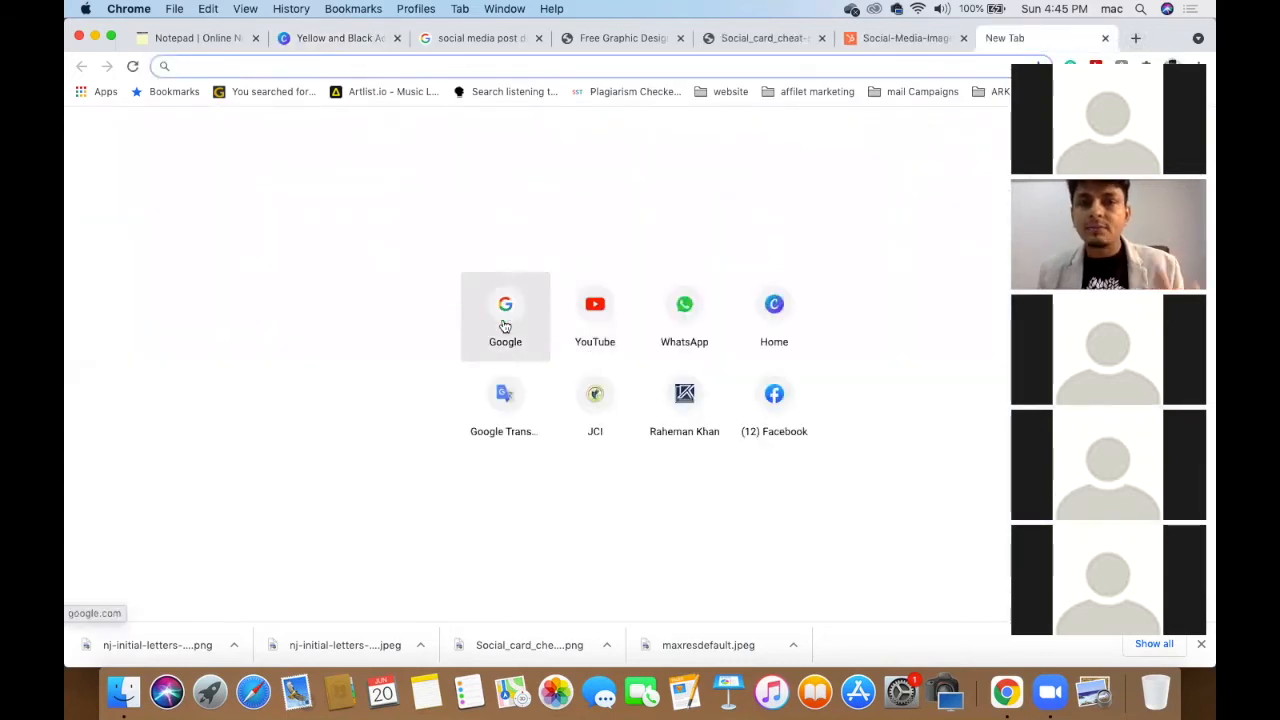
left_click(502, 412)
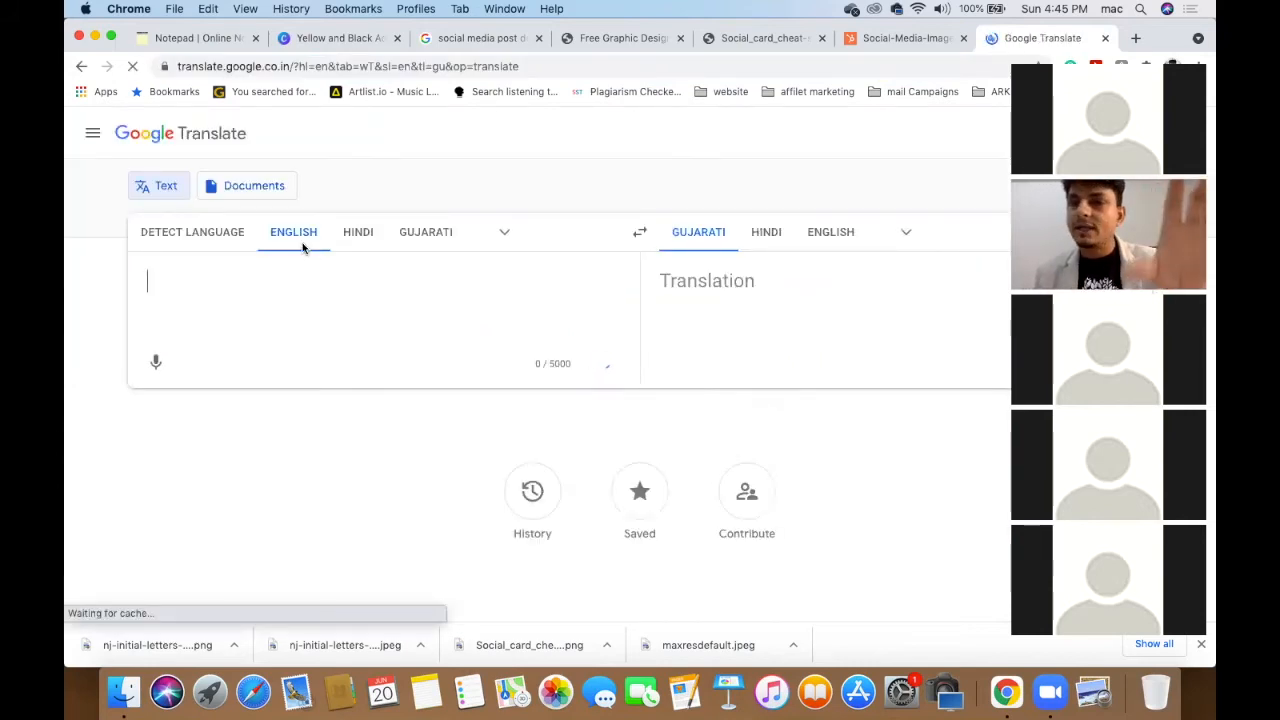
type("online")
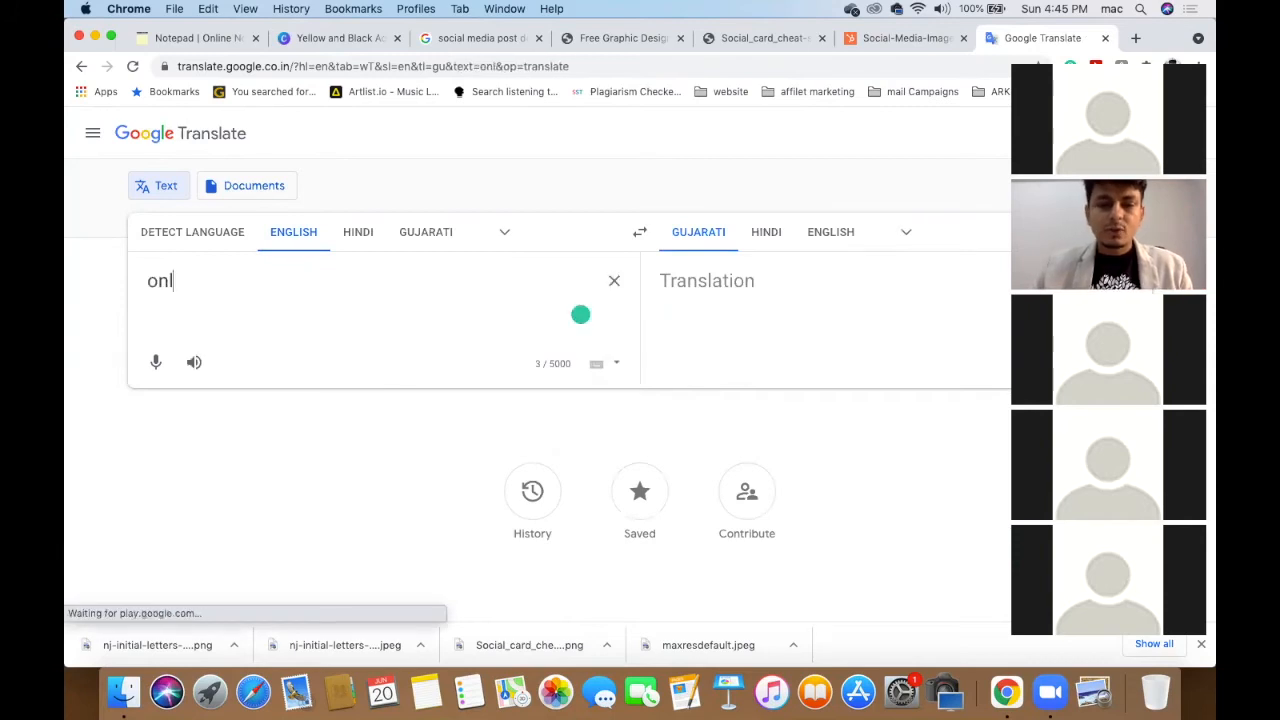
type("prectikal")
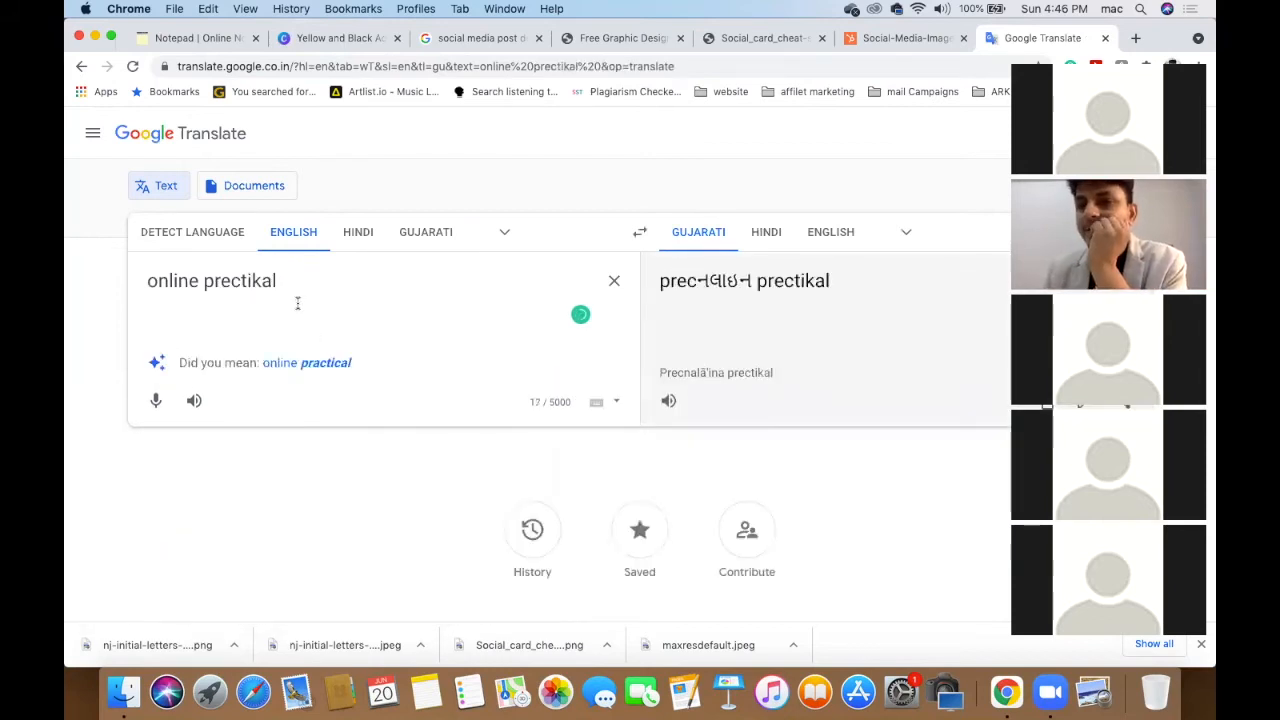
left_click(315, 365)
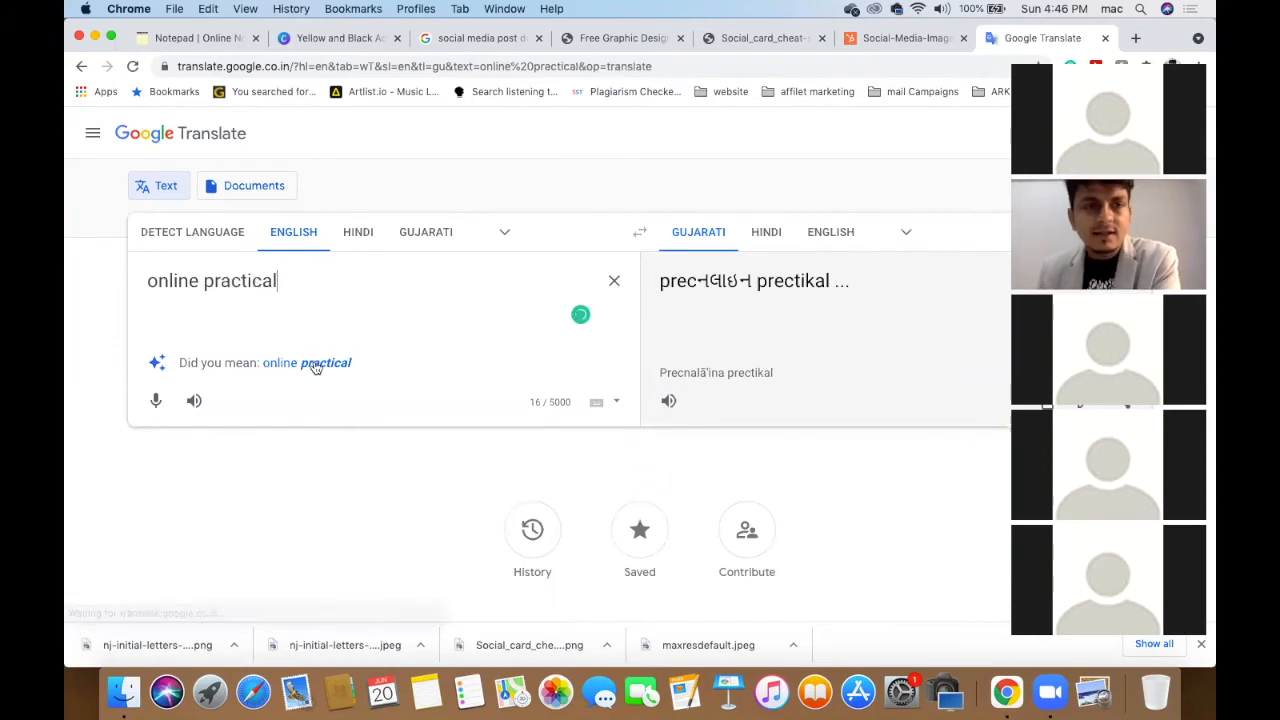
triple_click(289, 279)
key("super+c")
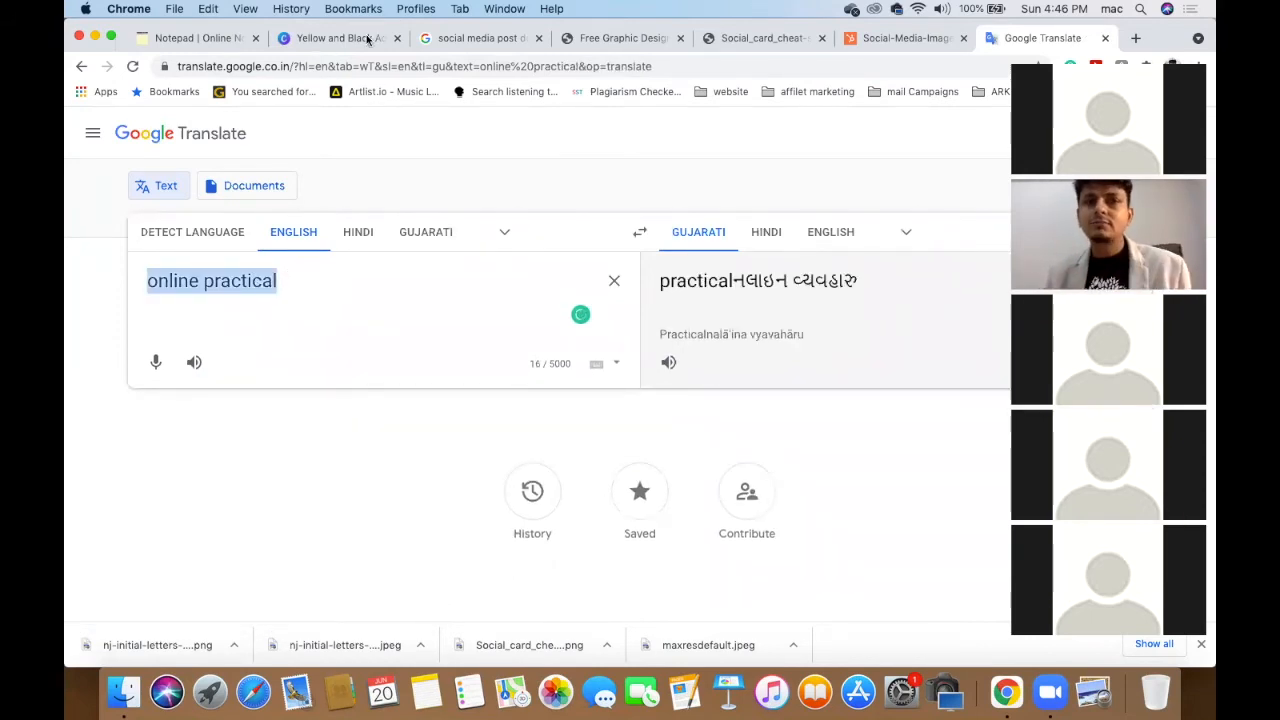
key("super+2")
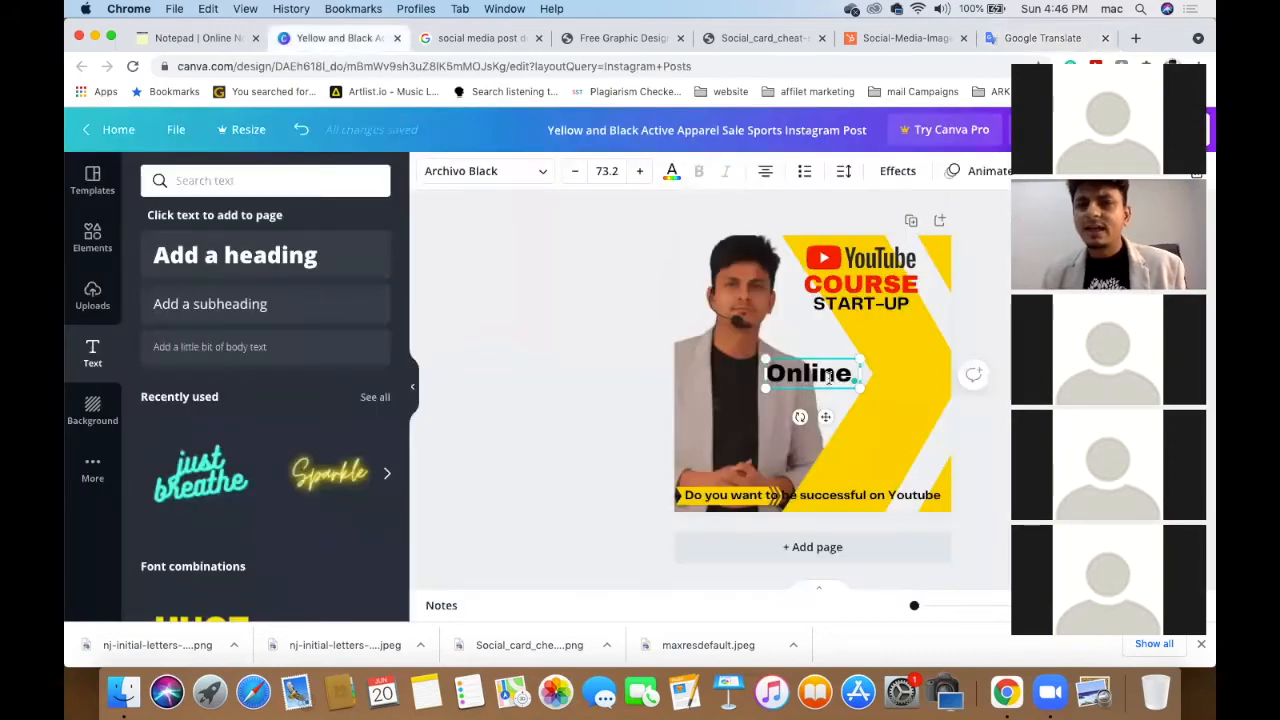
- Change the text to 'Online Practical' at size 35 and line it up under START-UP
double_click(828, 376)
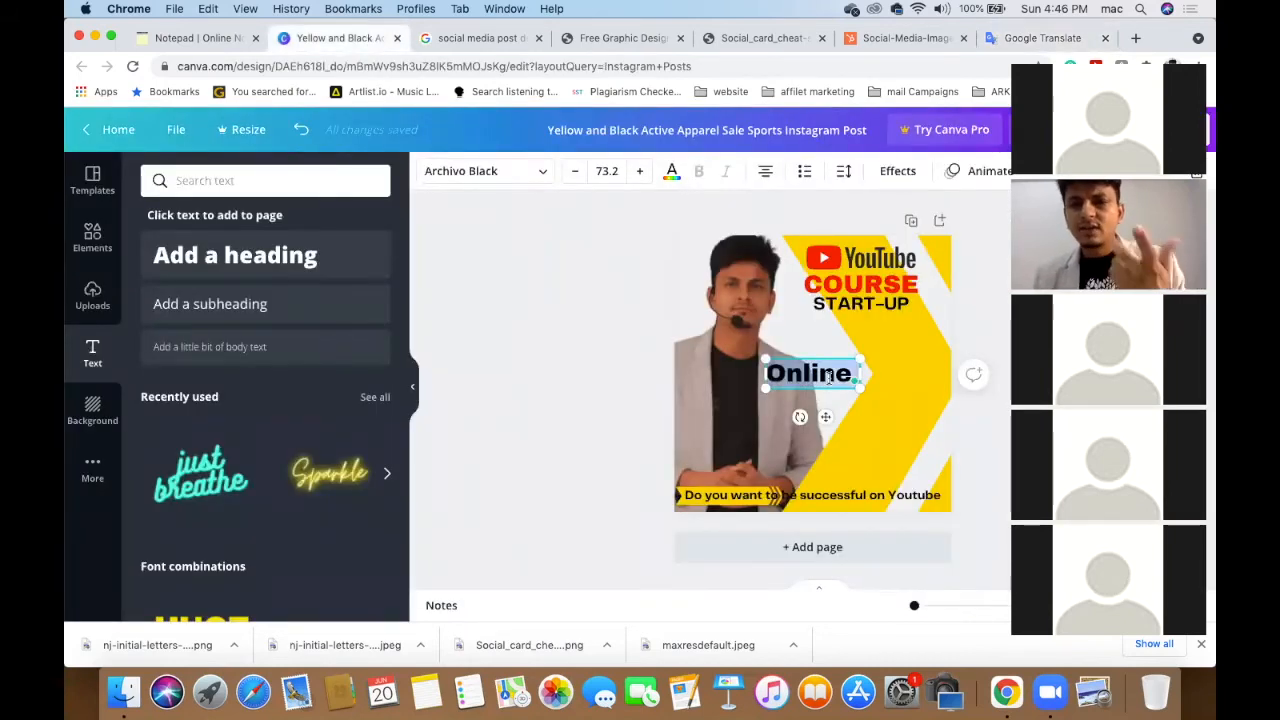
key("super+v")
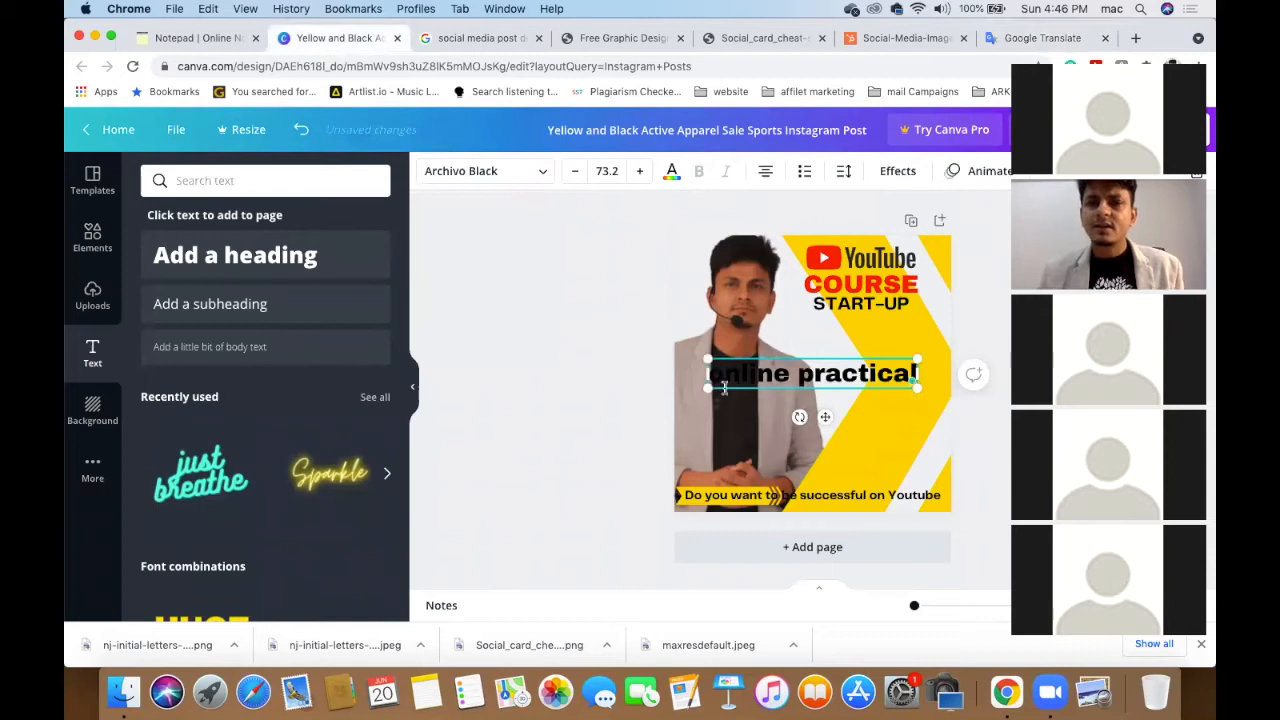
type("O")
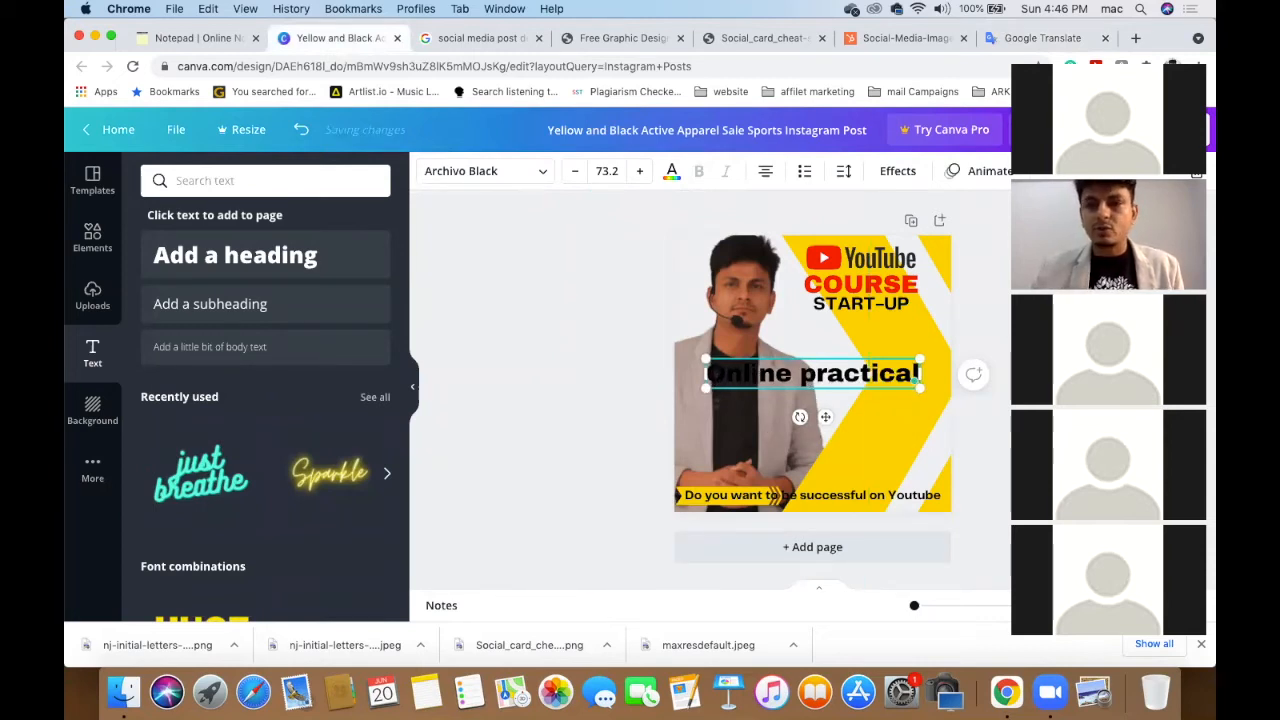
type("P")
left_click(607, 172)
left_click(607, 172)
type("35")
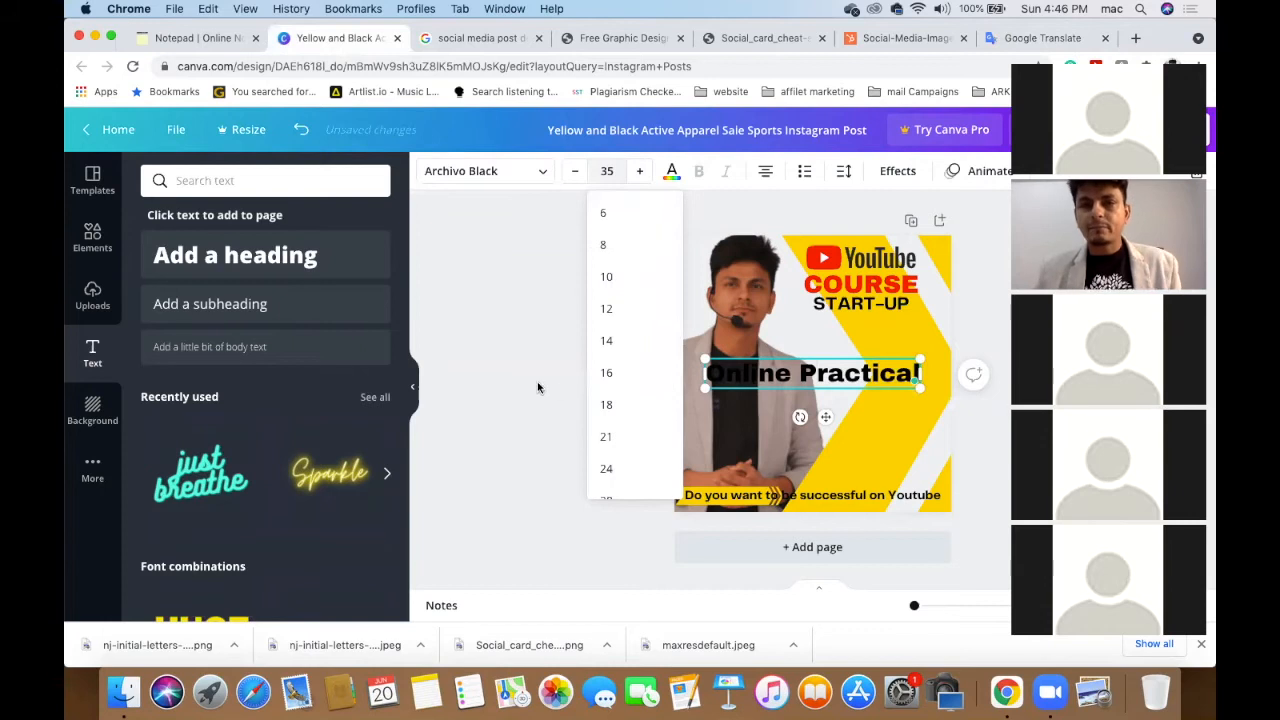
key("Return")
left_click_drag(826, 374, 884, 322)
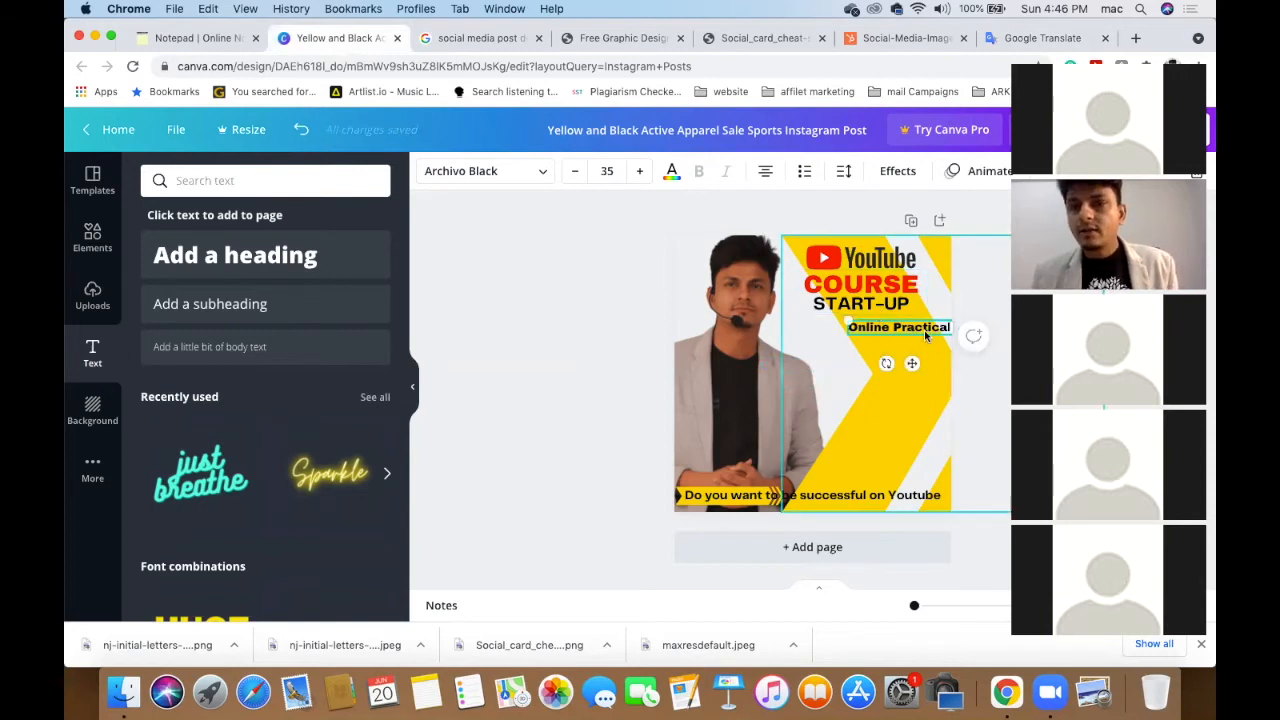
left_click_drag(921, 330, 908, 334)
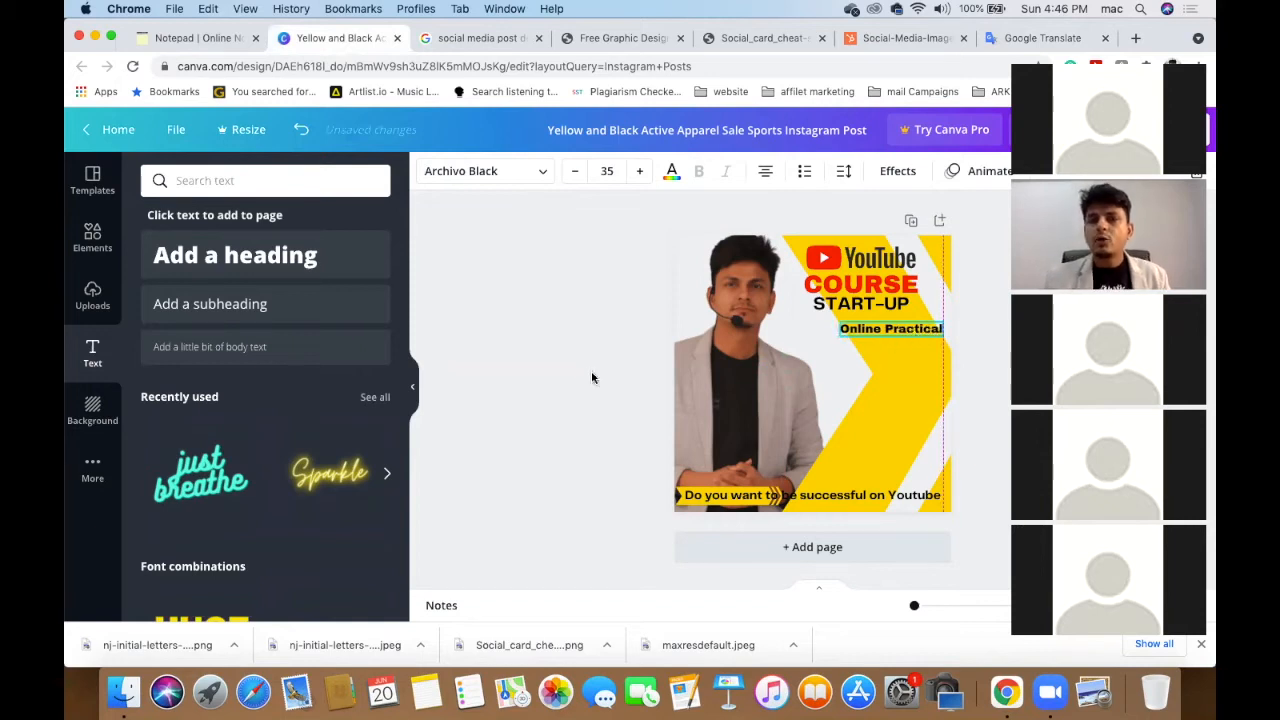
left_click(563, 380)
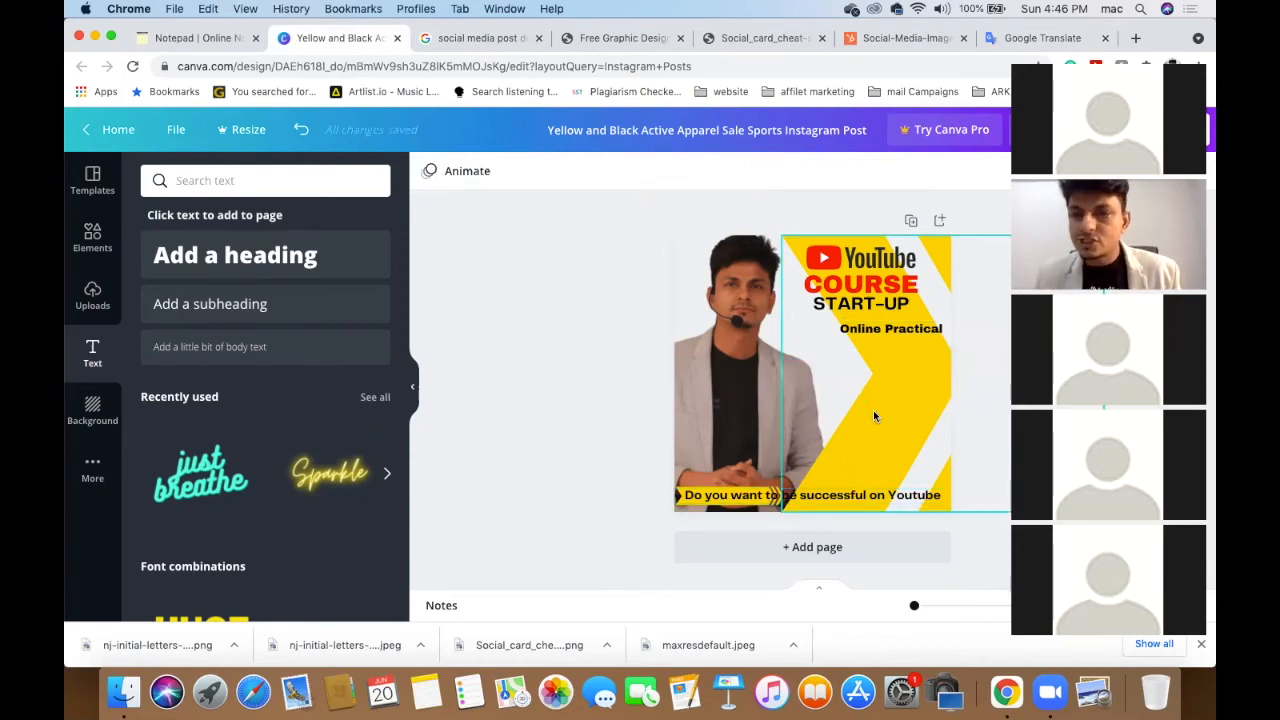
- Select the price line '1599rs = 7 days' in the notes and return to Canva
left_click(152, 44)
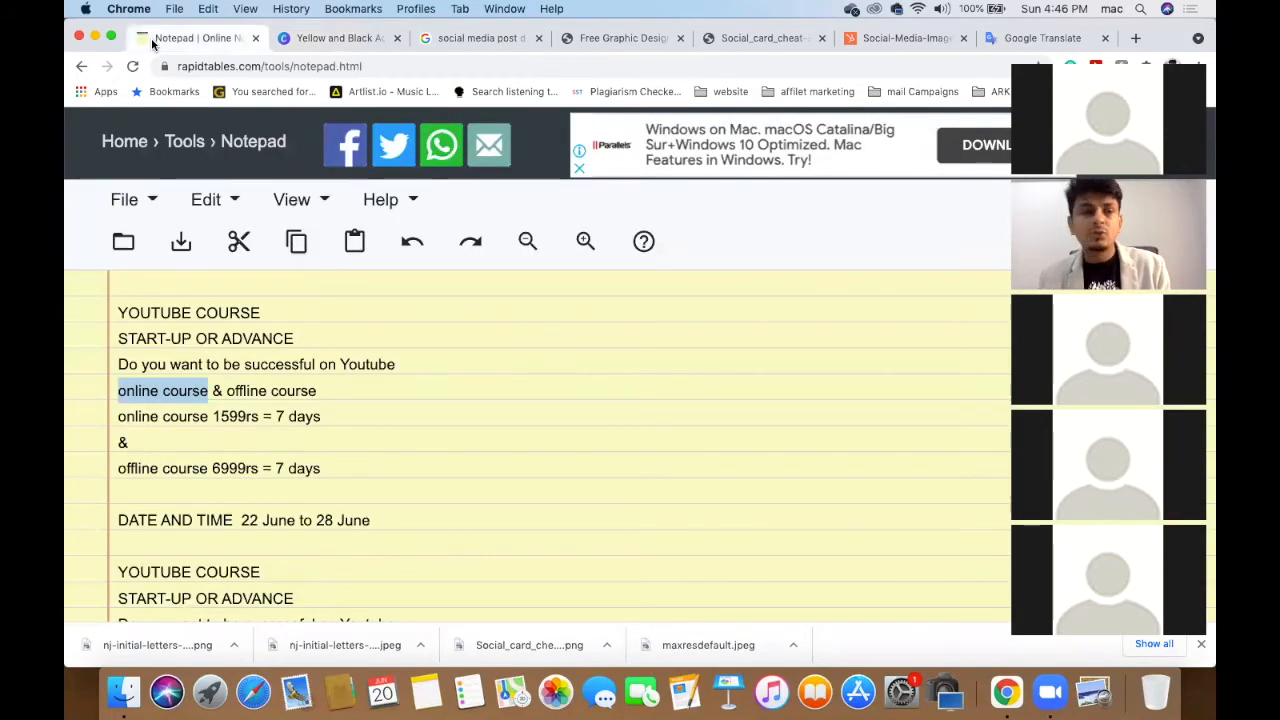
left_click(214, 418)
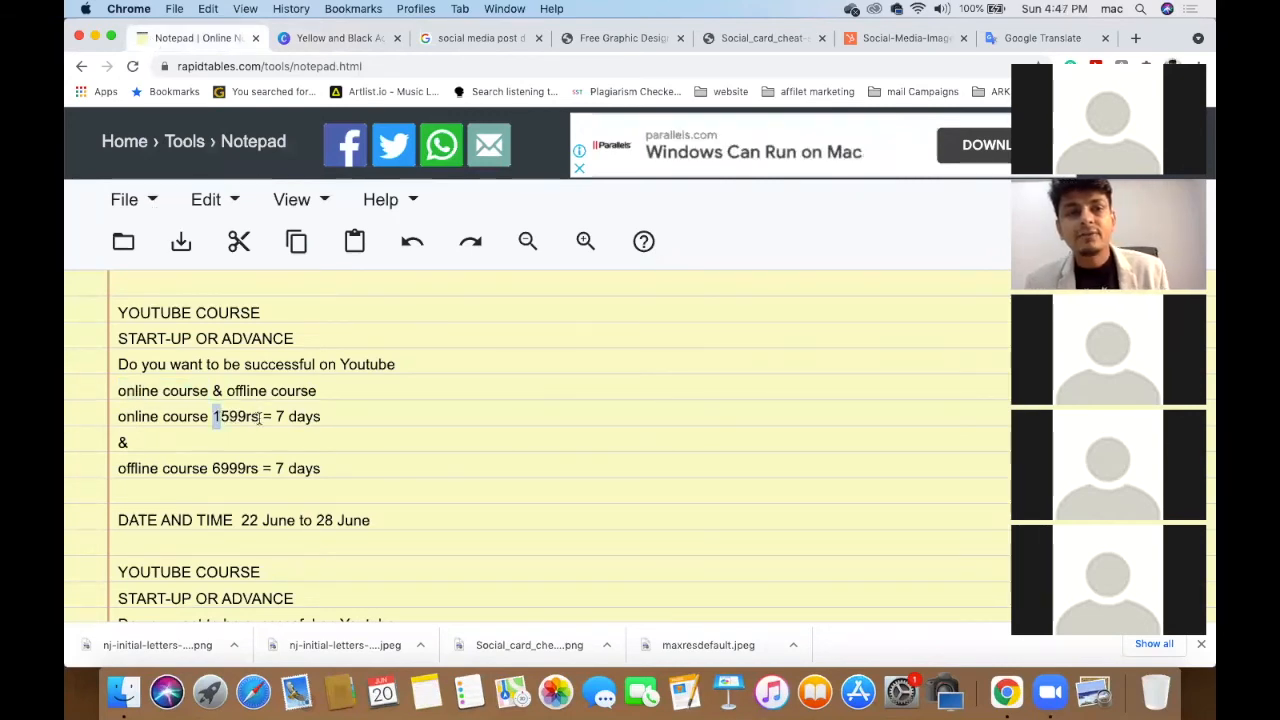
double_click(220, 417)
left_click(336, 417, "shift")
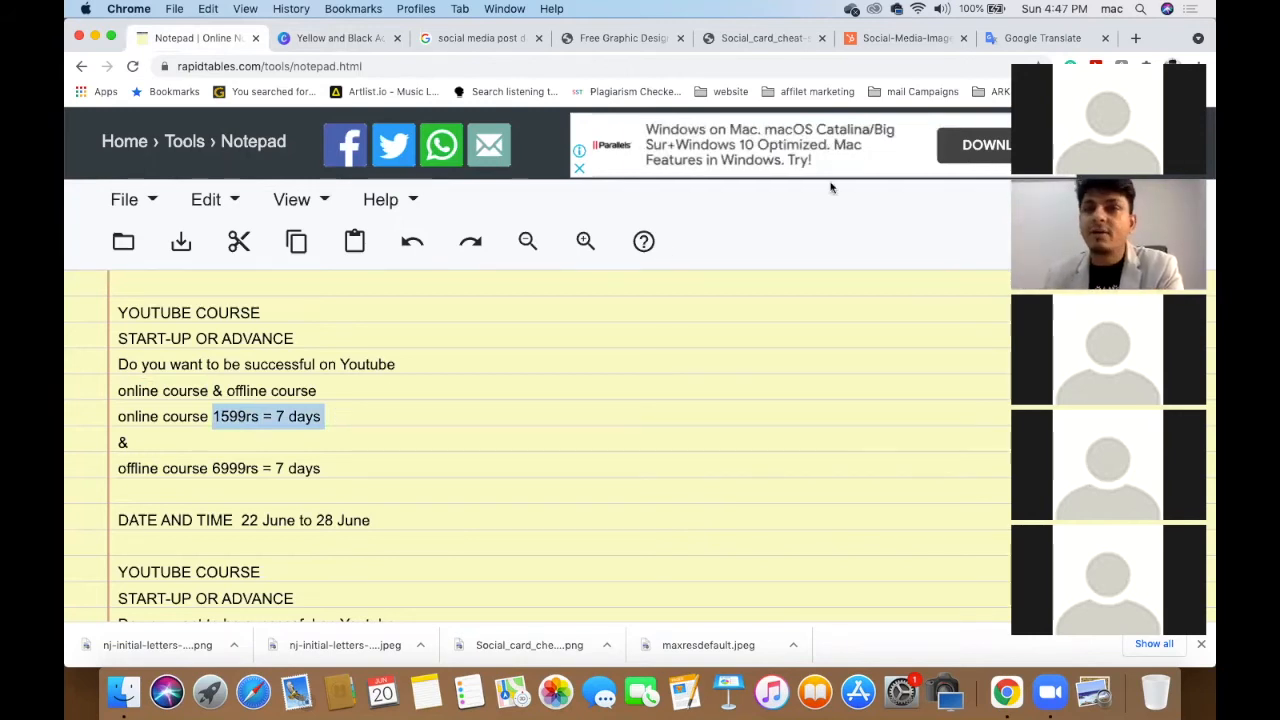
left_click(343, 39)
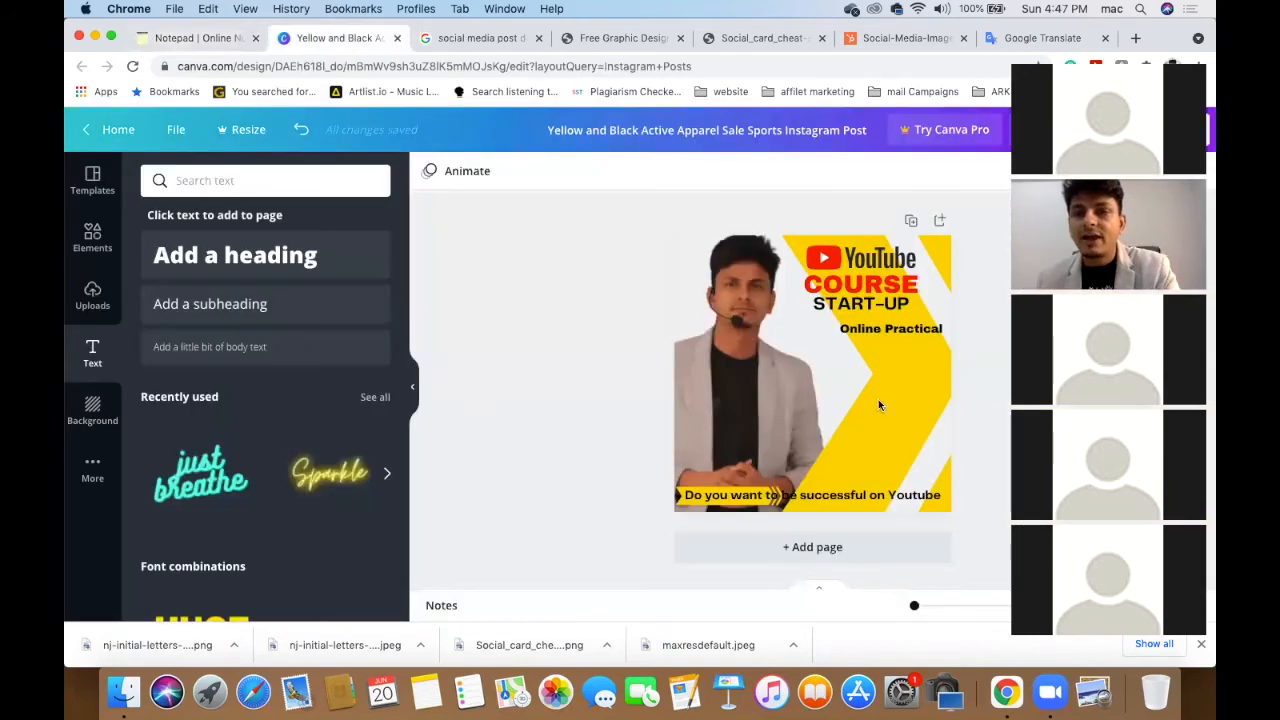
- Paste the price text and correct it to read '1599rs = 7 days'
key("super+v")
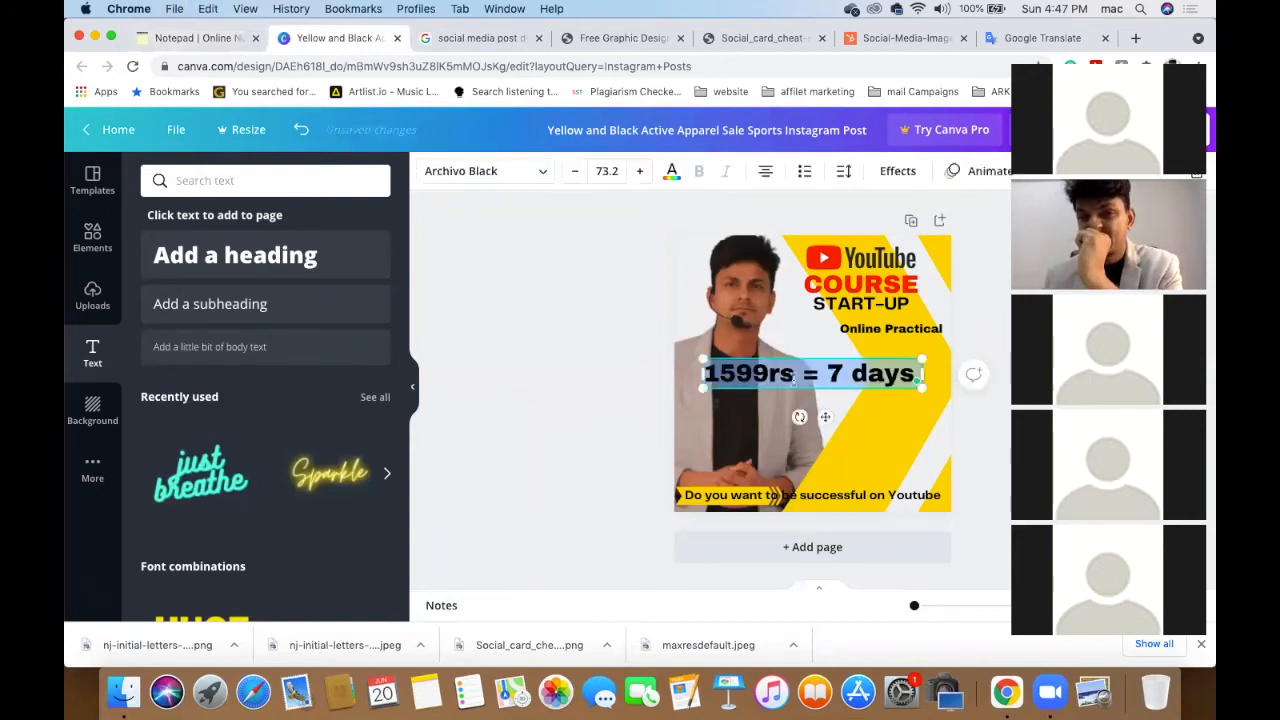
left_click(829, 372)
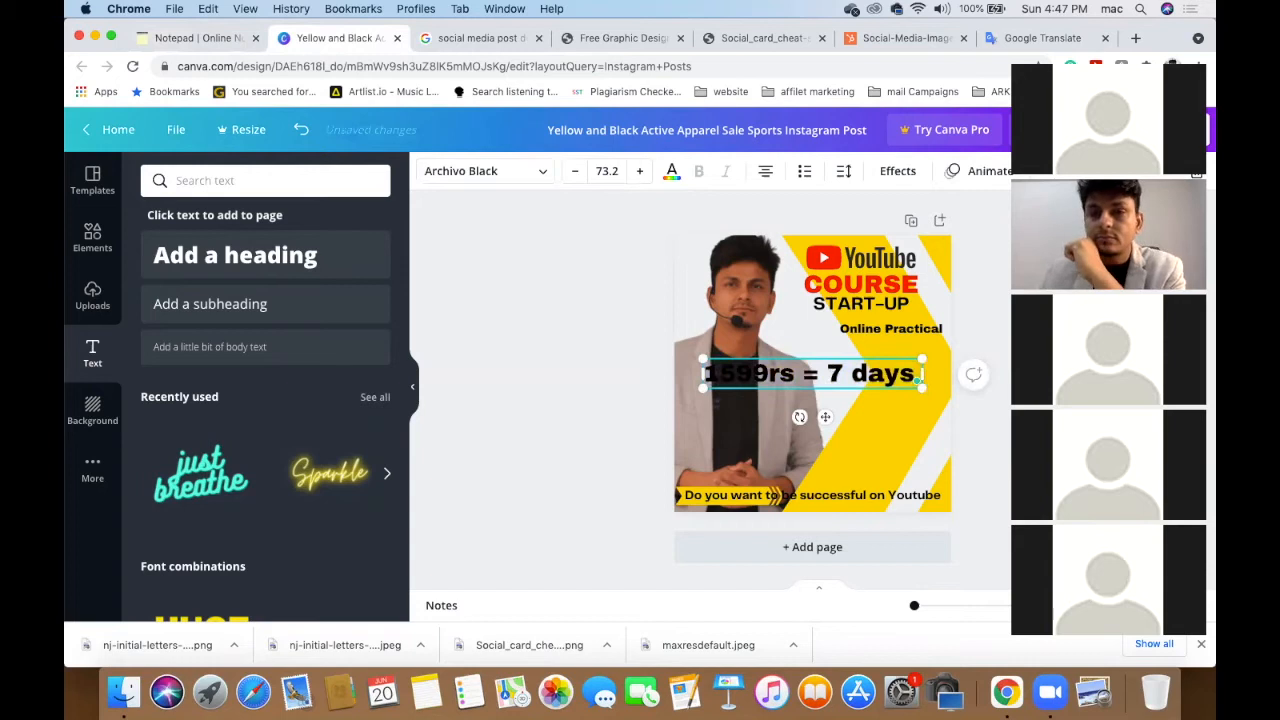
key("BackSpace")
key("BackSpace")
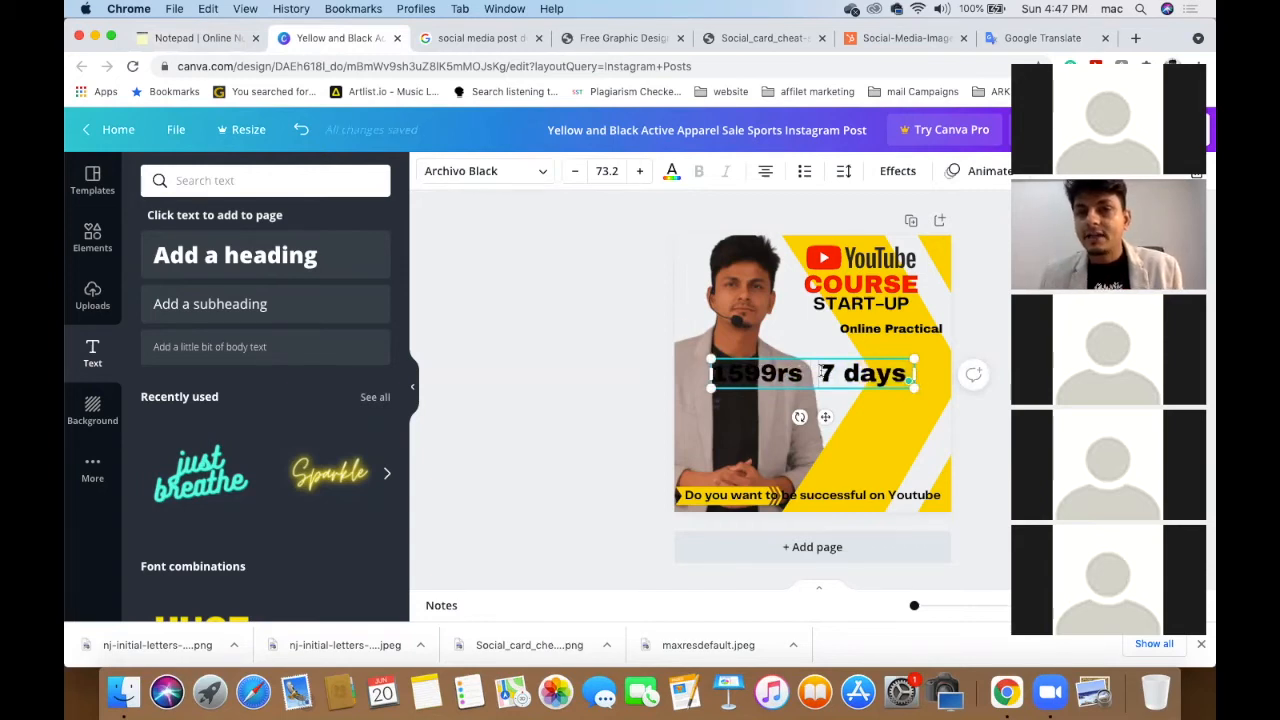
left_click_drag(822, 374, 912, 374)
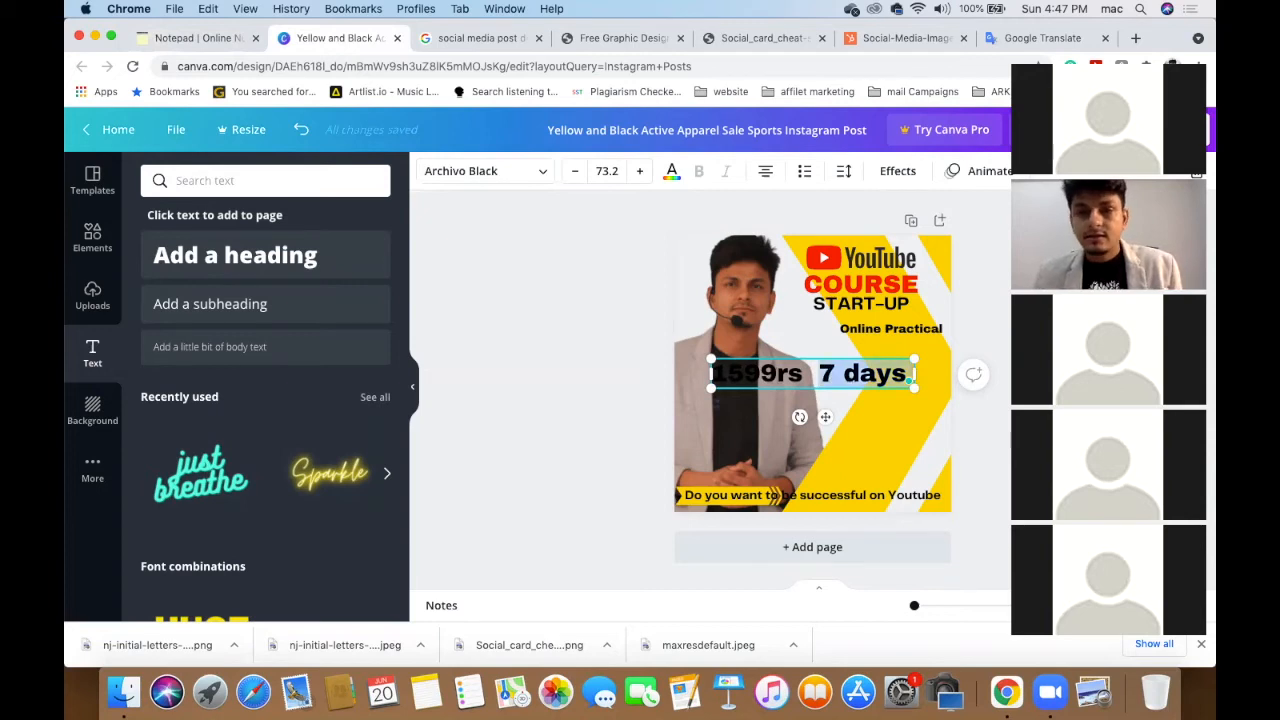
left_click(812, 374)
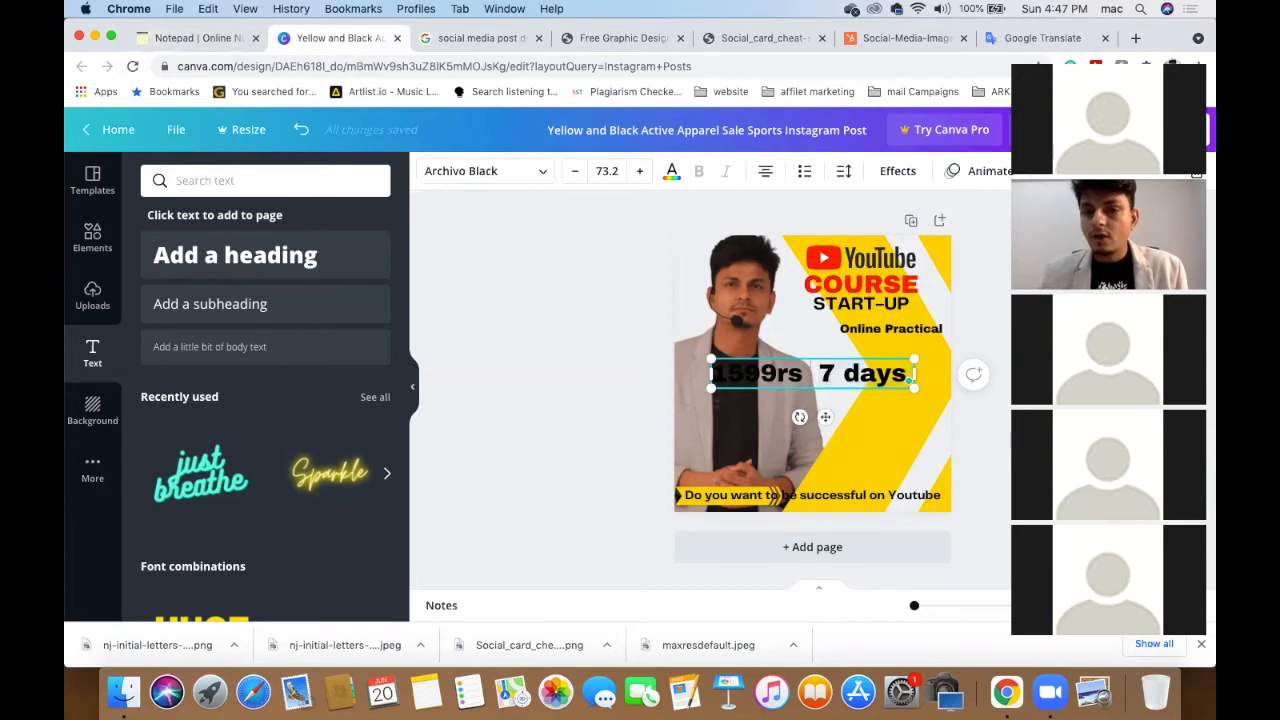
type("=")
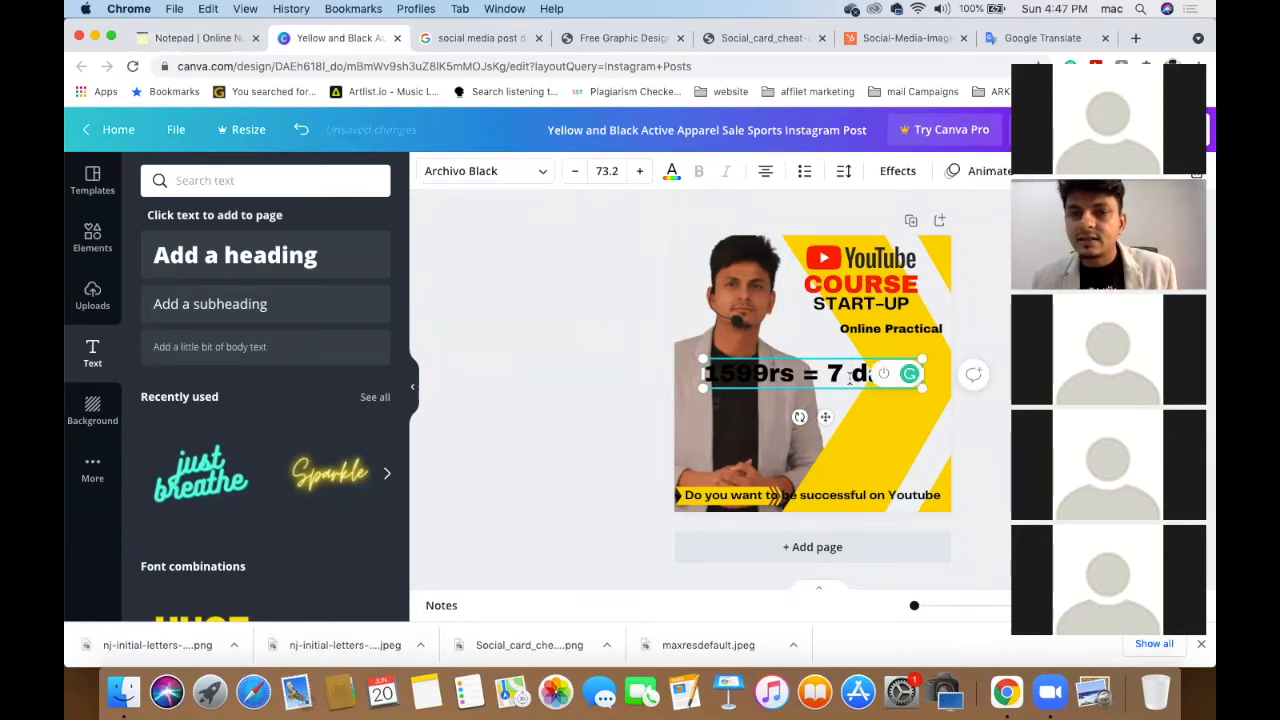
- Shrink the price line to size 55.2 and set it below Online Practical
left_click(551, 340)
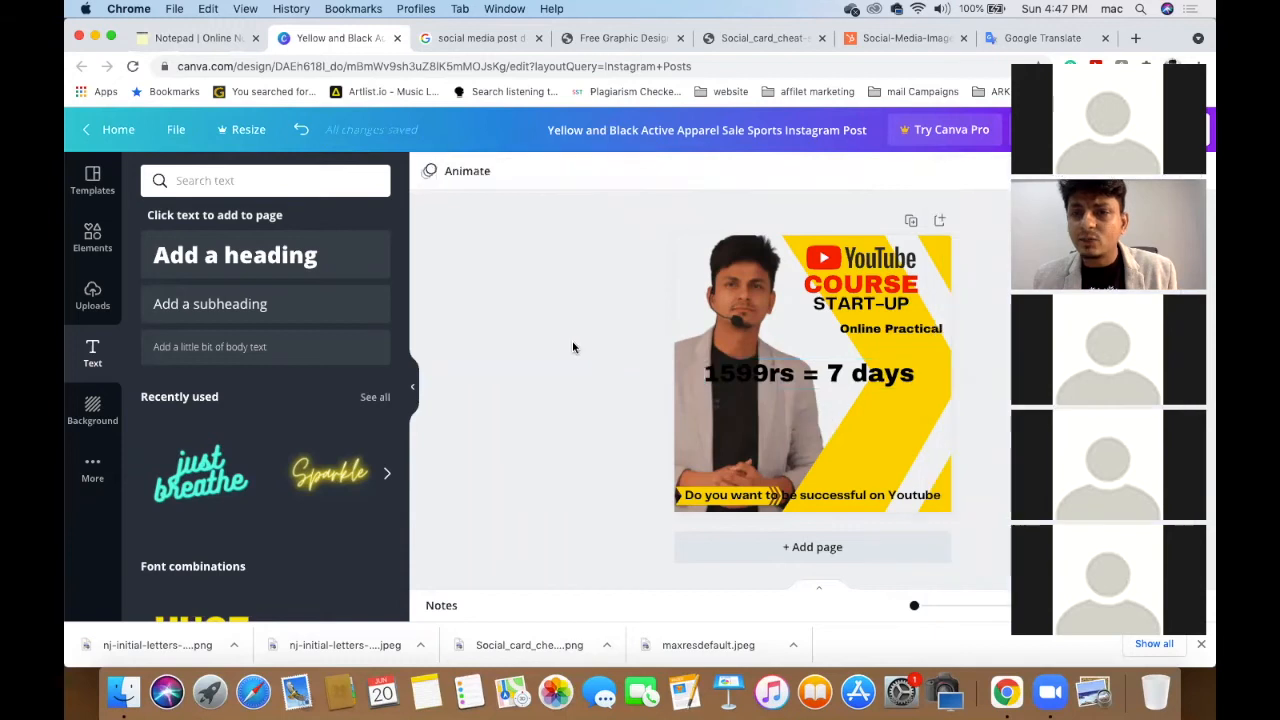
left_click(726, 377)
left_click_drag(703, 360, 814, 373)
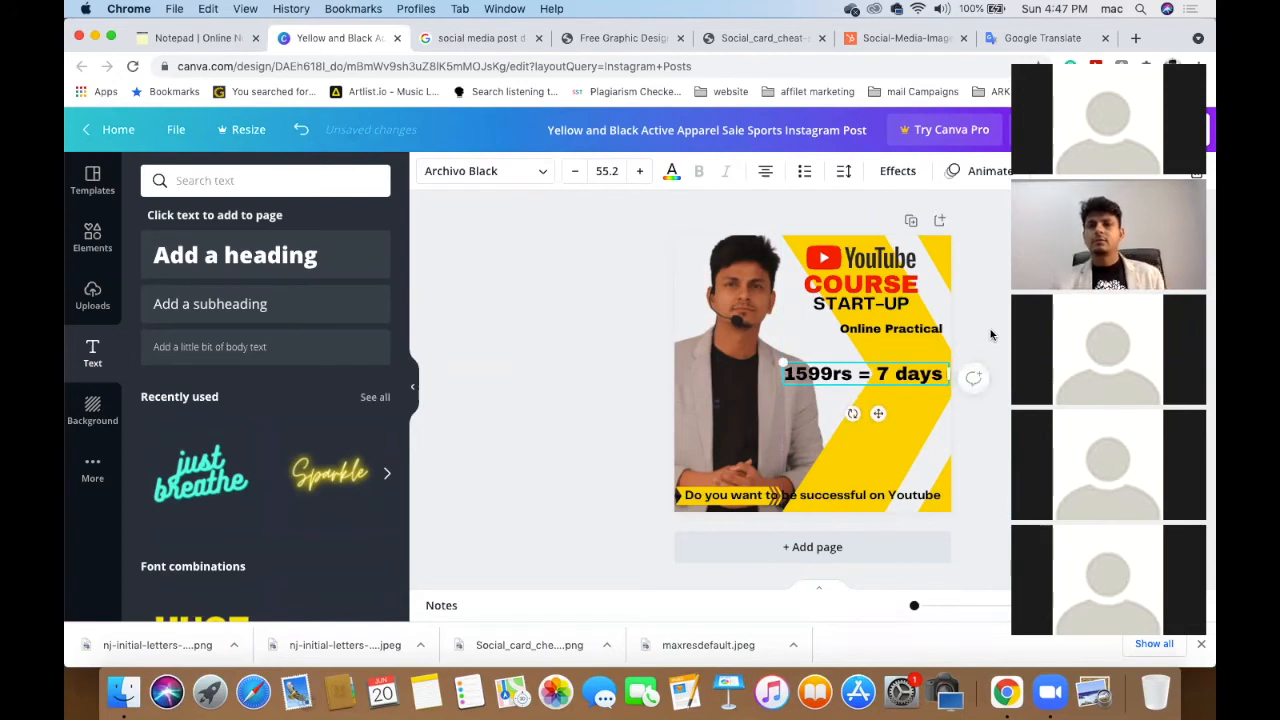
left_click(991, 335)
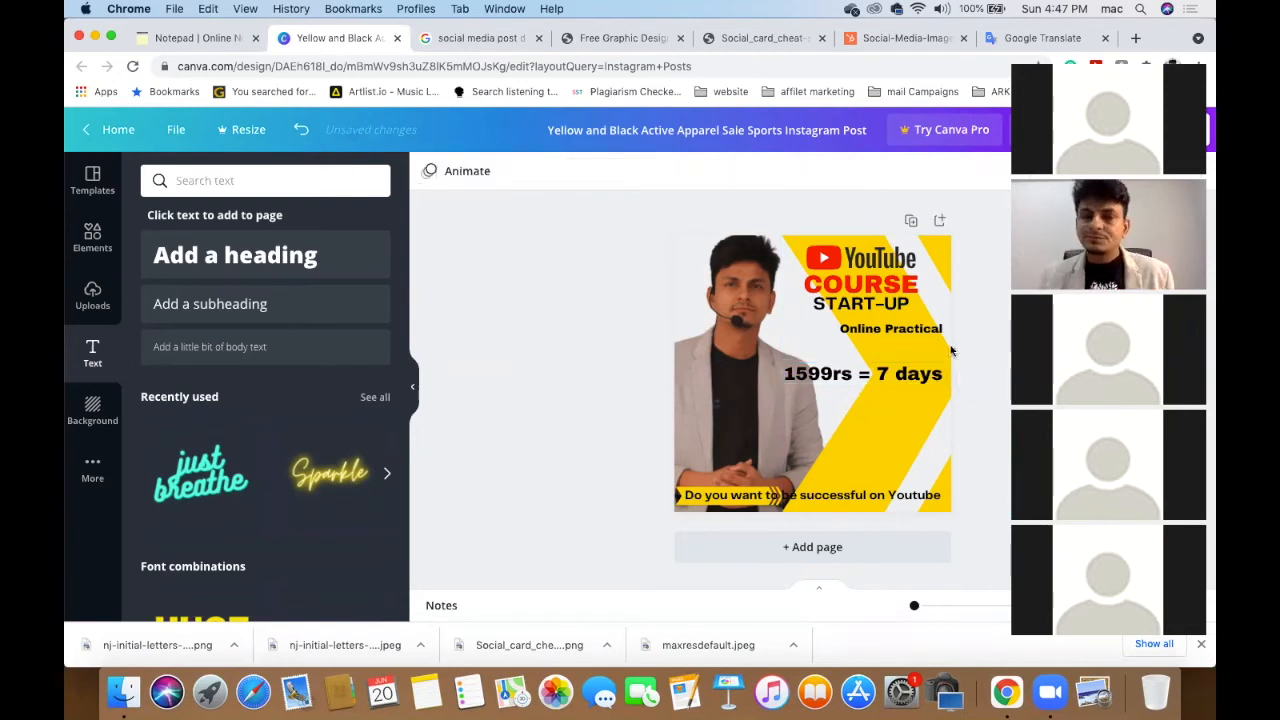
mouse_move(905, 373)
left_mouse_down()
mouse_move(904, 358)
mouse_move(900, 396)
left_mouse_up()
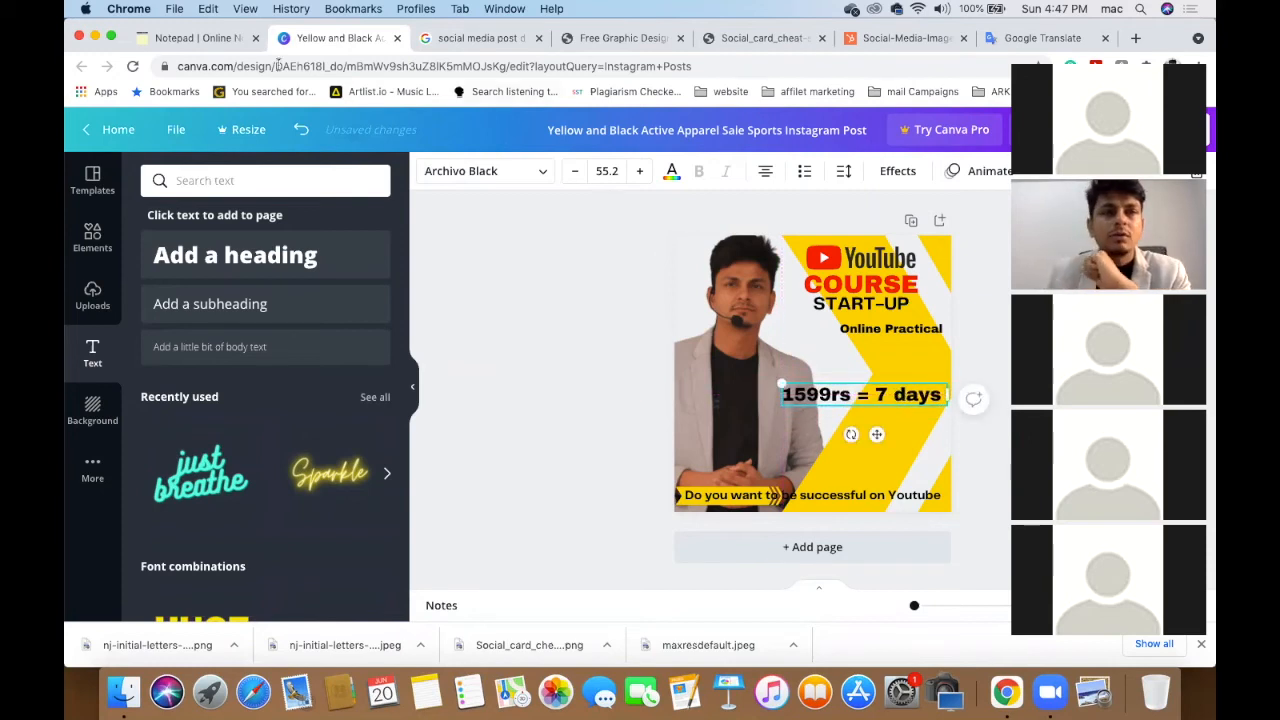
left_click(210, 40)
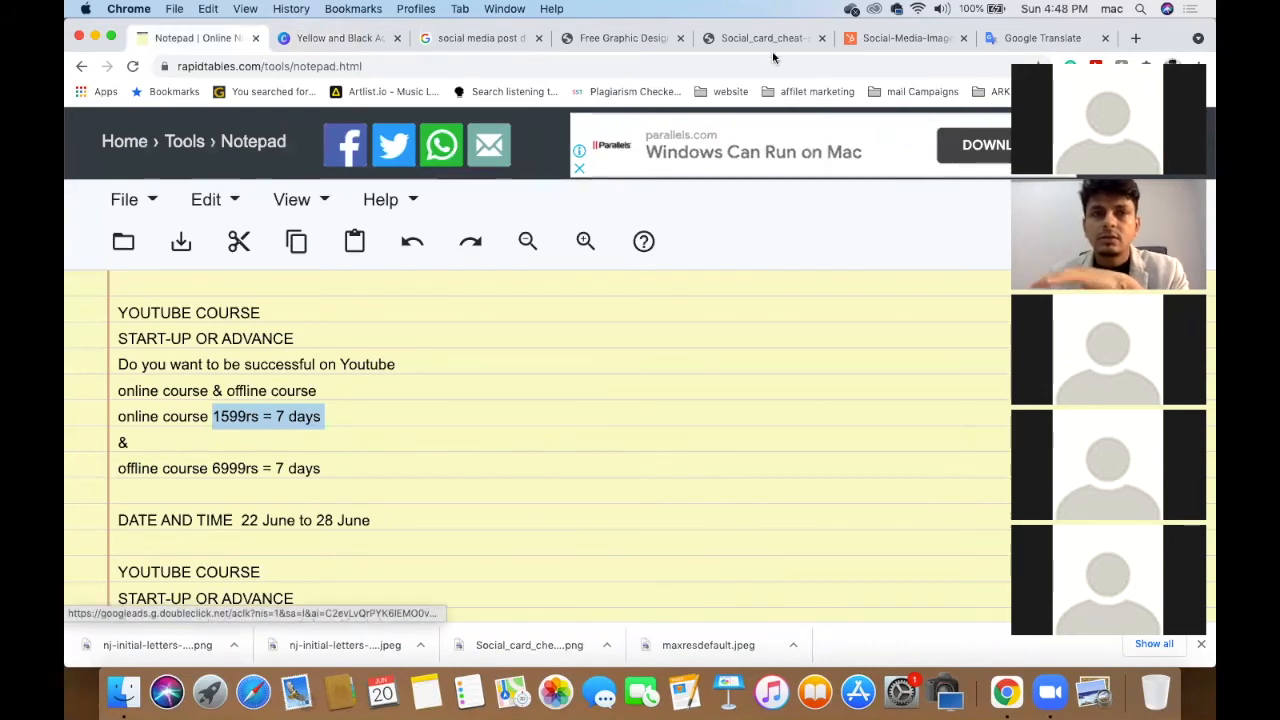
- Copy the date range '22 June to 28 June' from the course notes
scroll(539, 438, "down", 1)
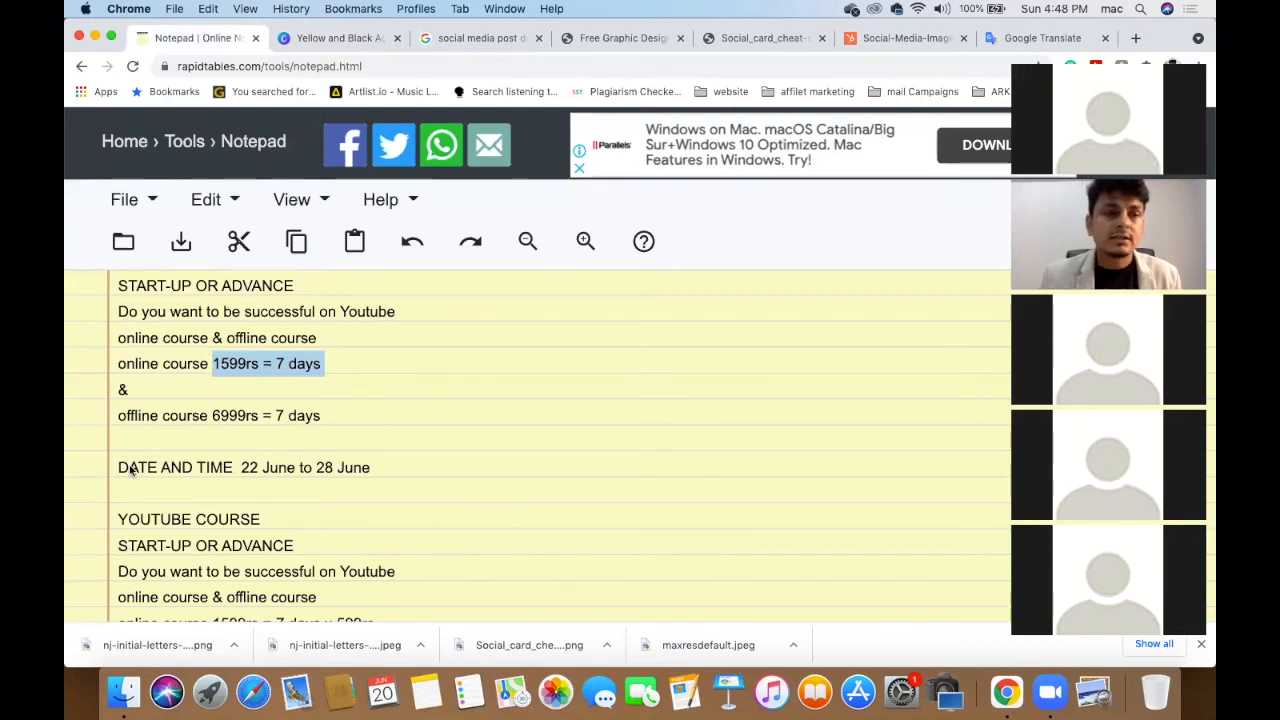
left_click_drag(241, 467, 398, 468)
key("super+c")
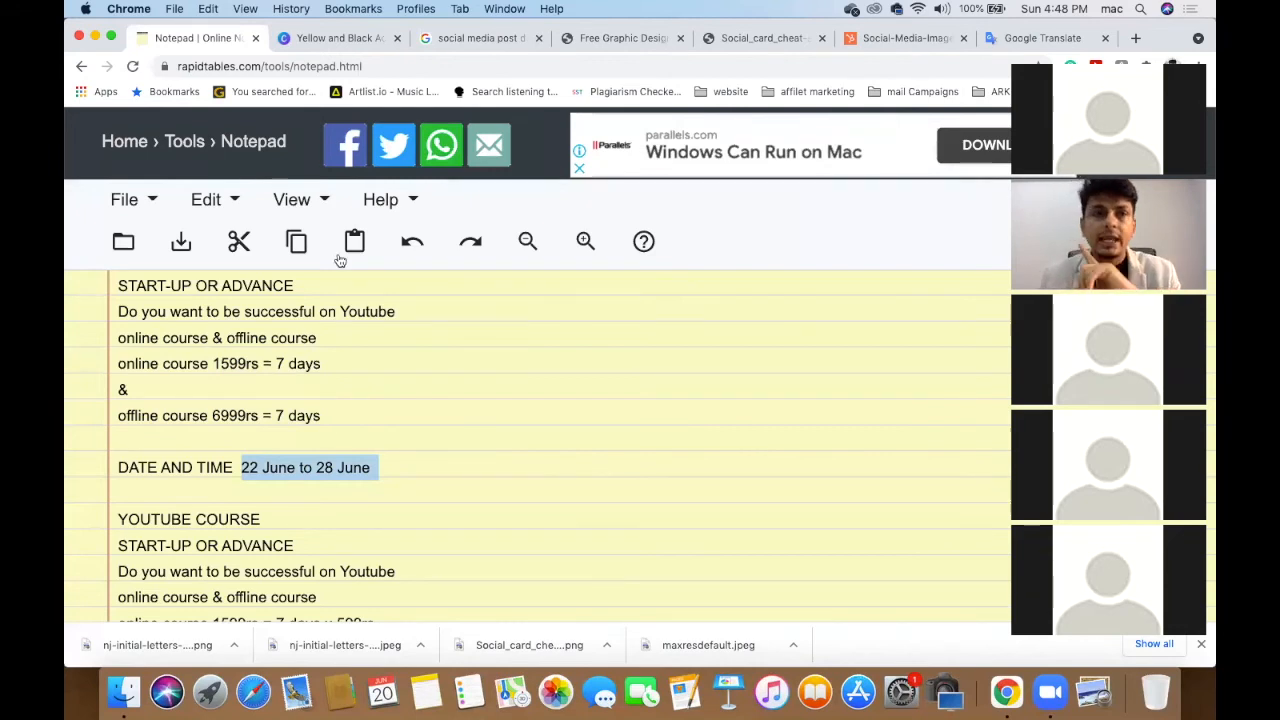
left_click(352, 39)
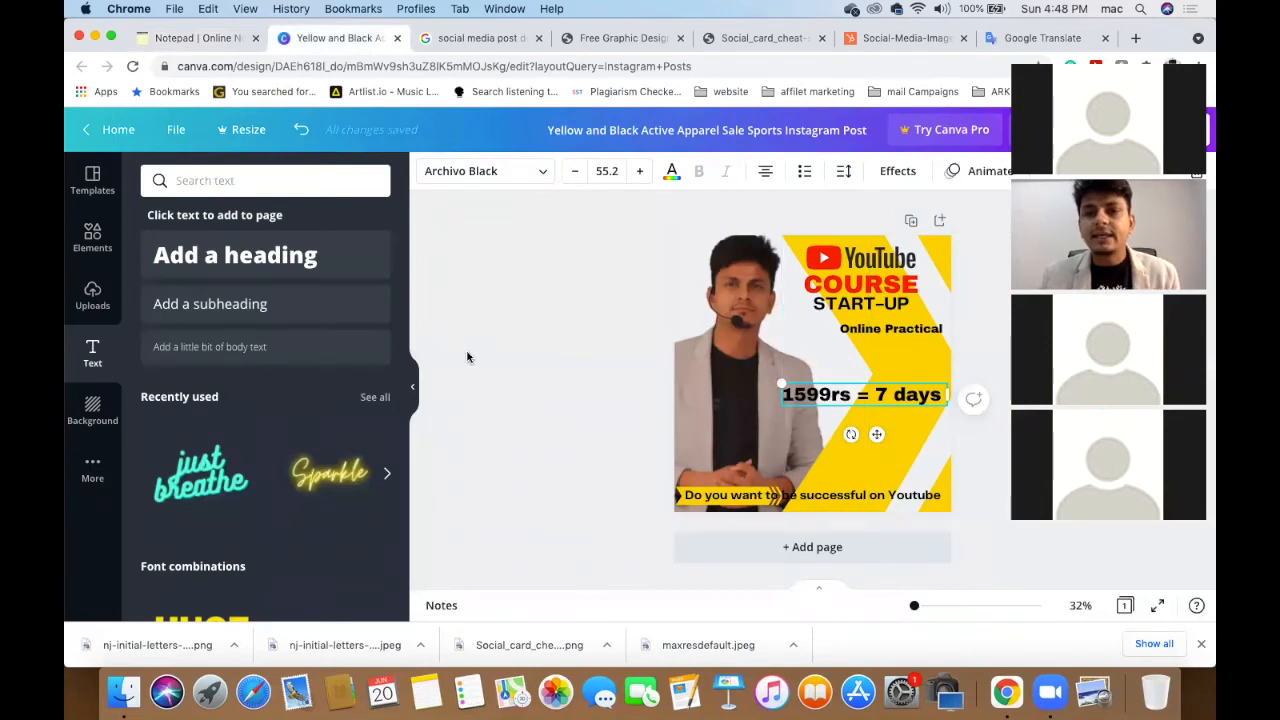
- Paste the date, edit it to '22 June 2021' and set font size 30
left_click(553, 358)
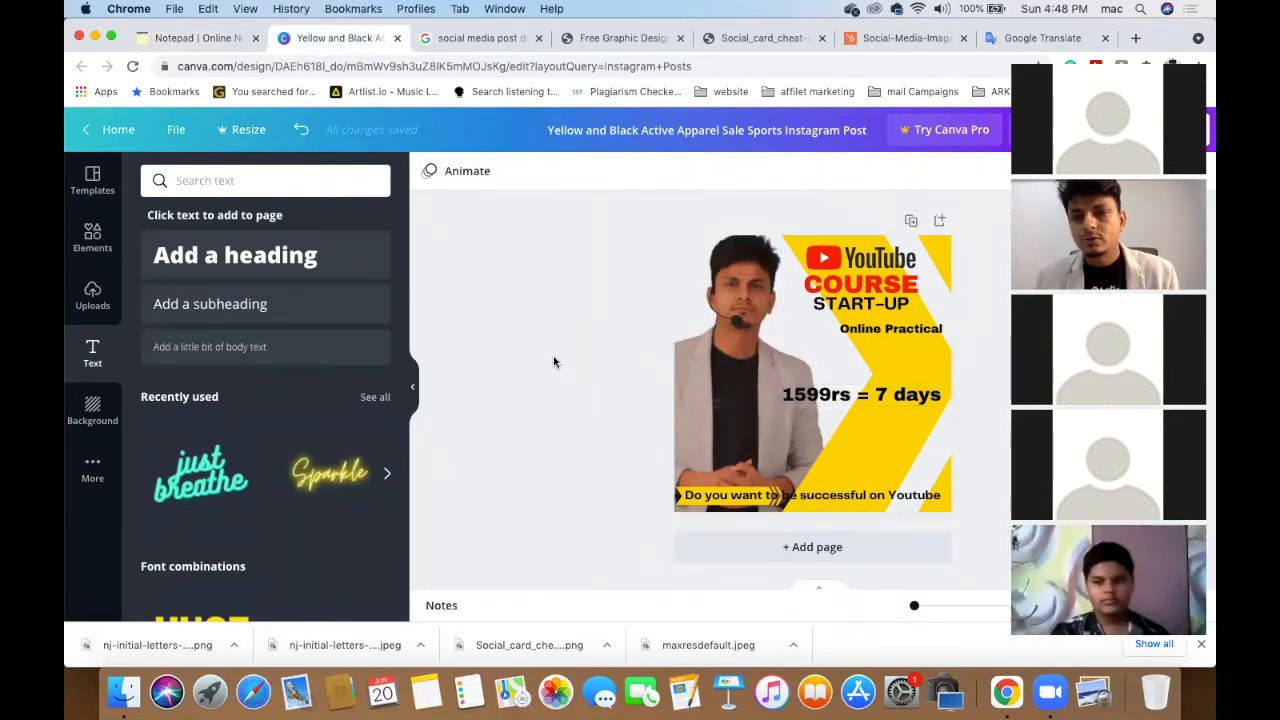
key("super+v")
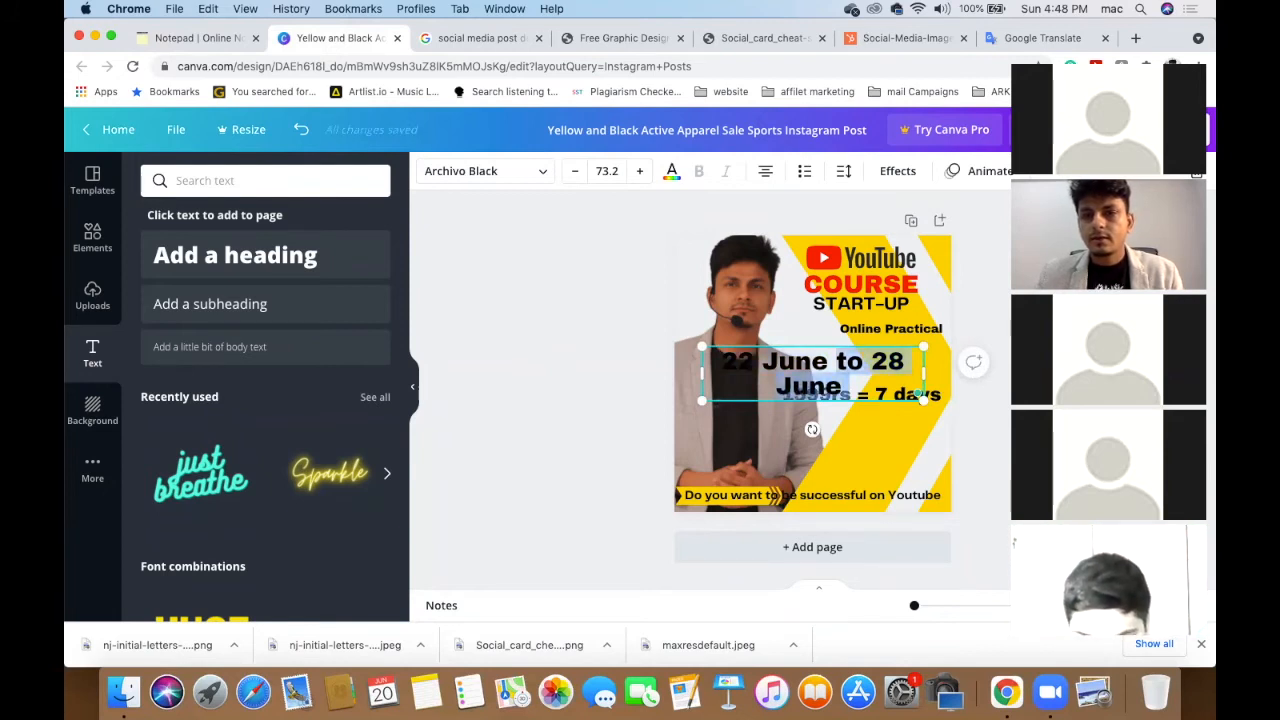
key("BackSpace")
type("2")
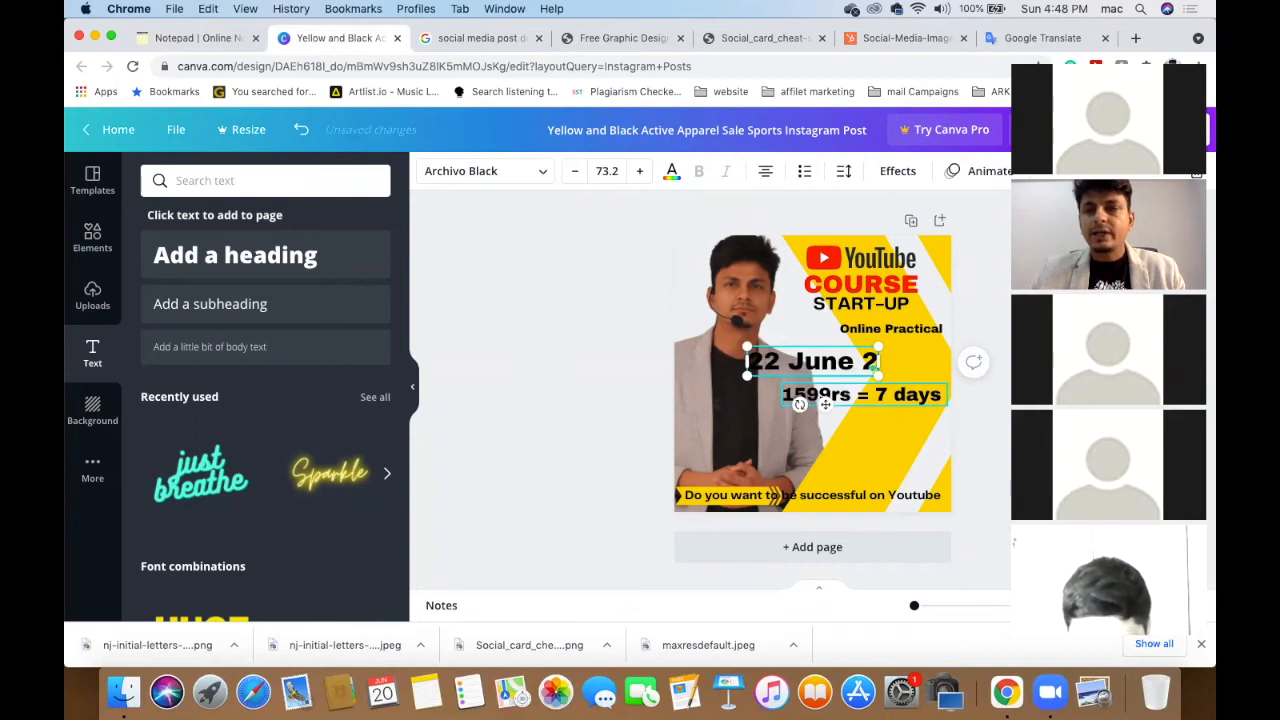
type("021")
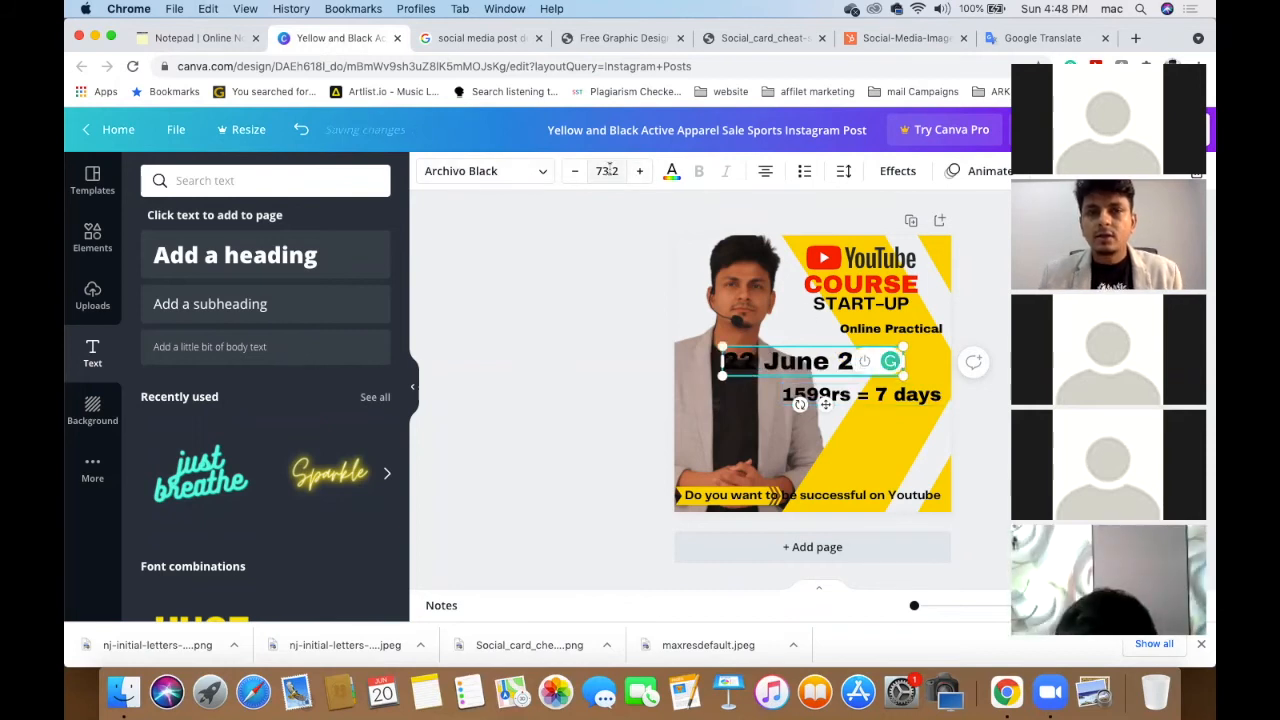
left_click(609, 170)
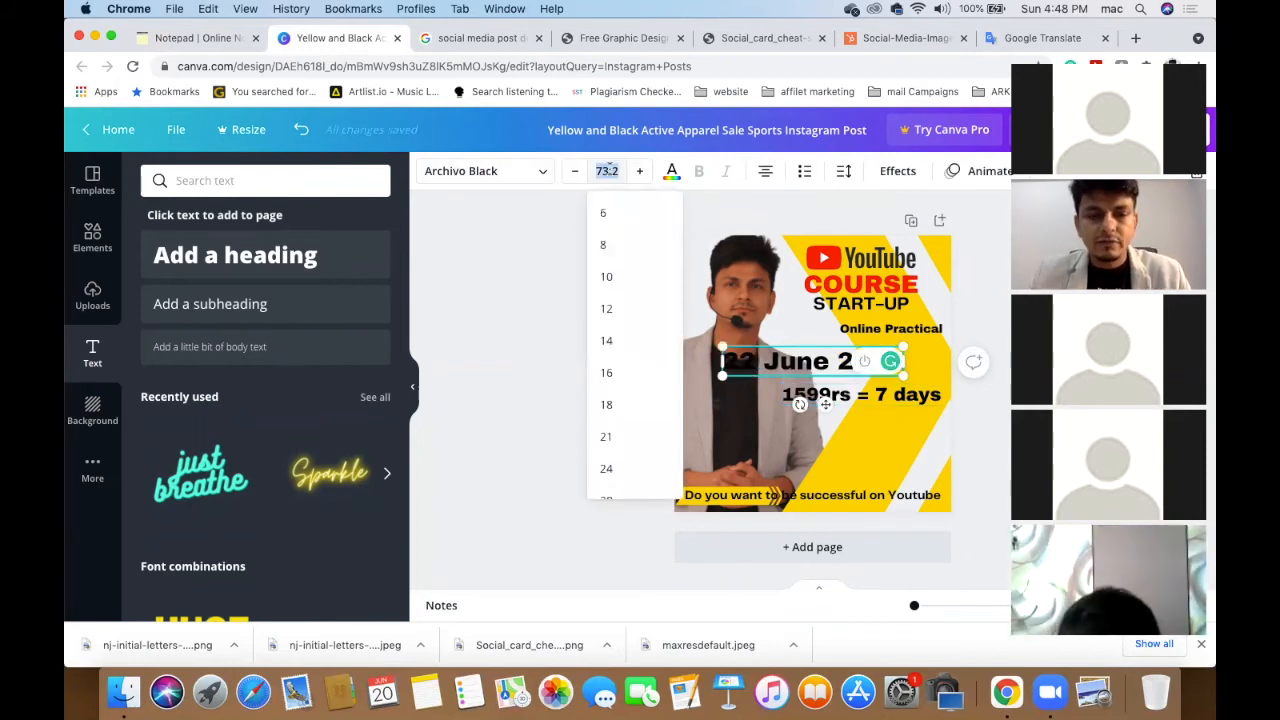
type("30")
key("Return")
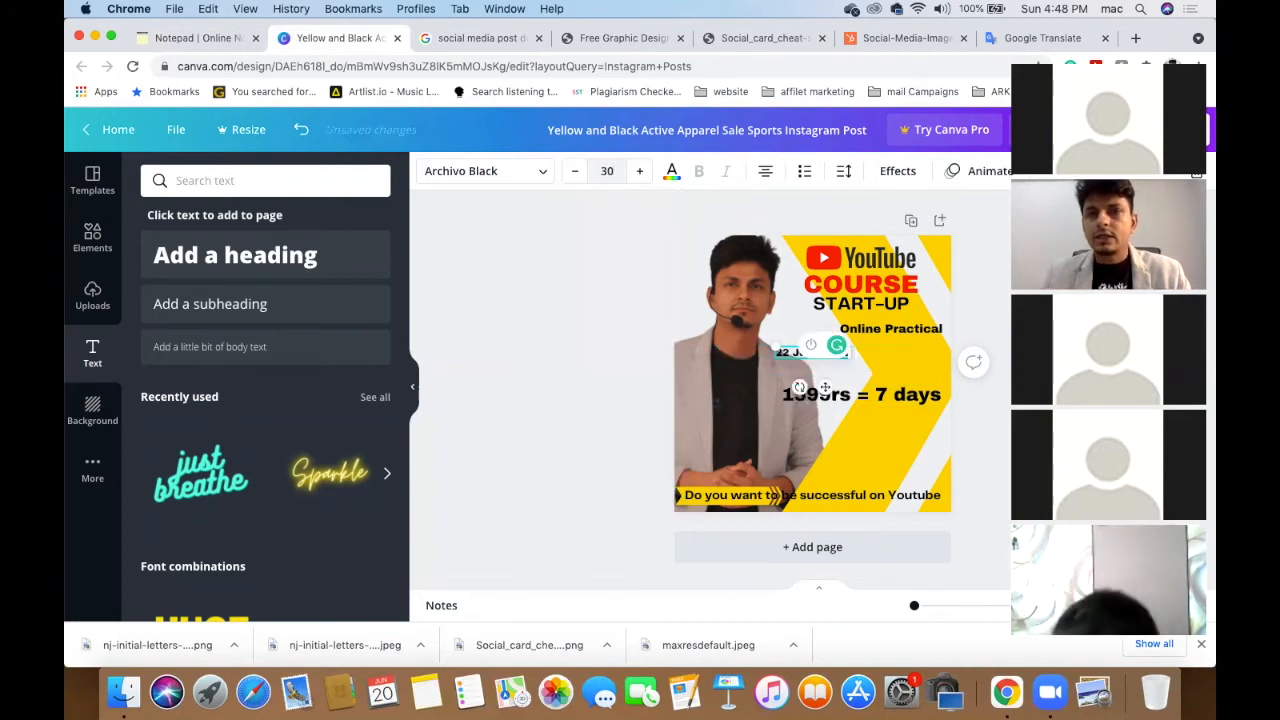
key("Escape")
- Fit the date on one line under the price, enlarged to size 39
left_click_drag(792, 365, 885, 401)
left_click_drag(788, 385, 857, 368)
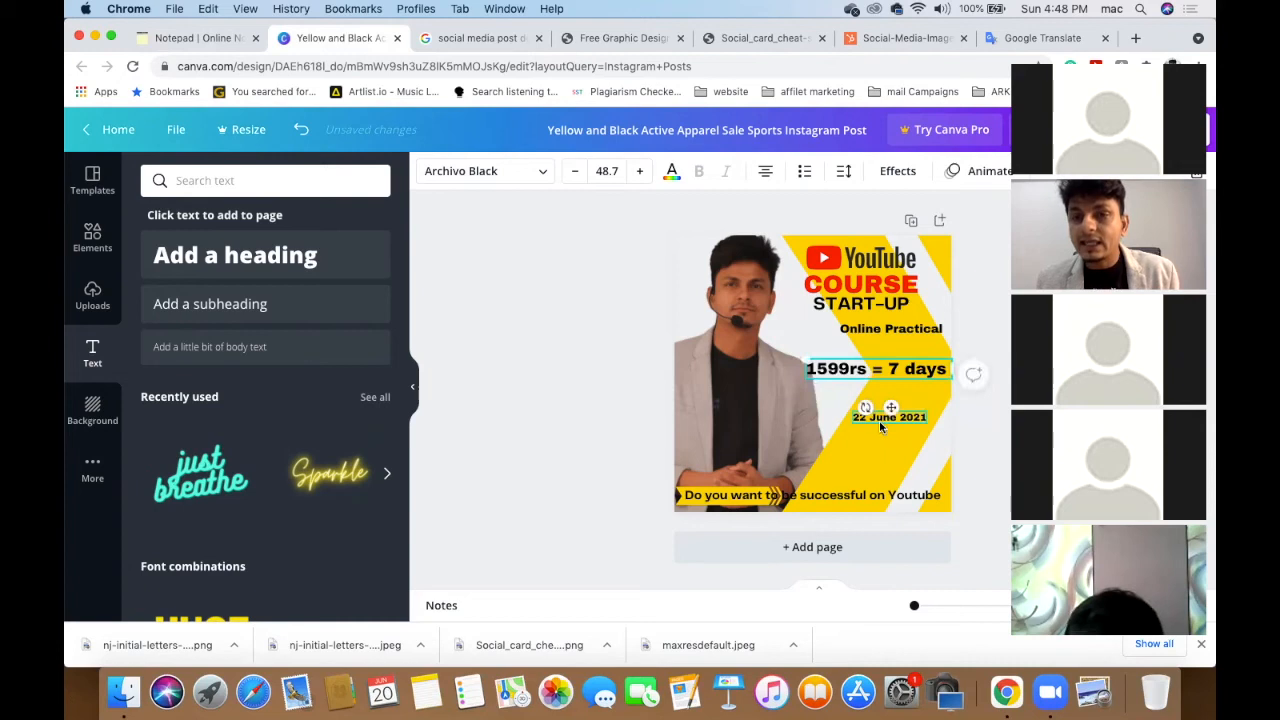
left_click_drag(880, 424, 873, 398)
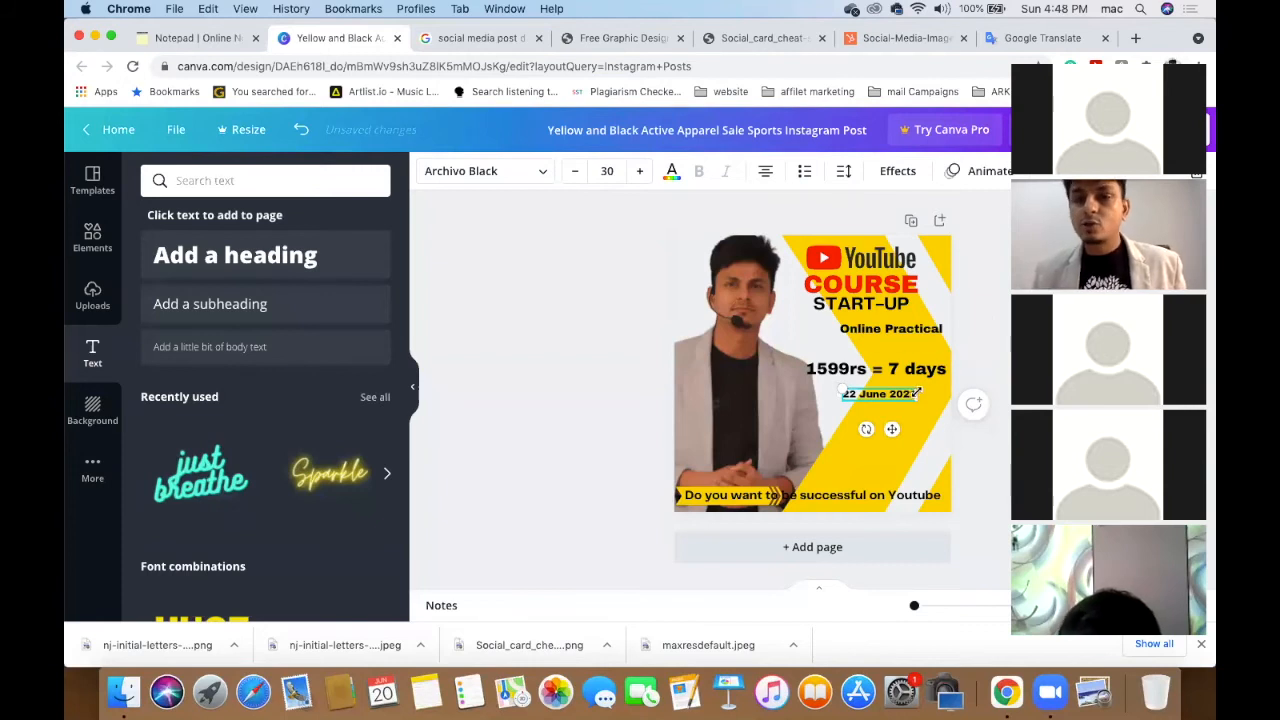
left_click_drag(930, 394, 946, 394)
left_click(643, 172)
left_click(643, 172)
left_click(643, 172)
left_click(643, 172)
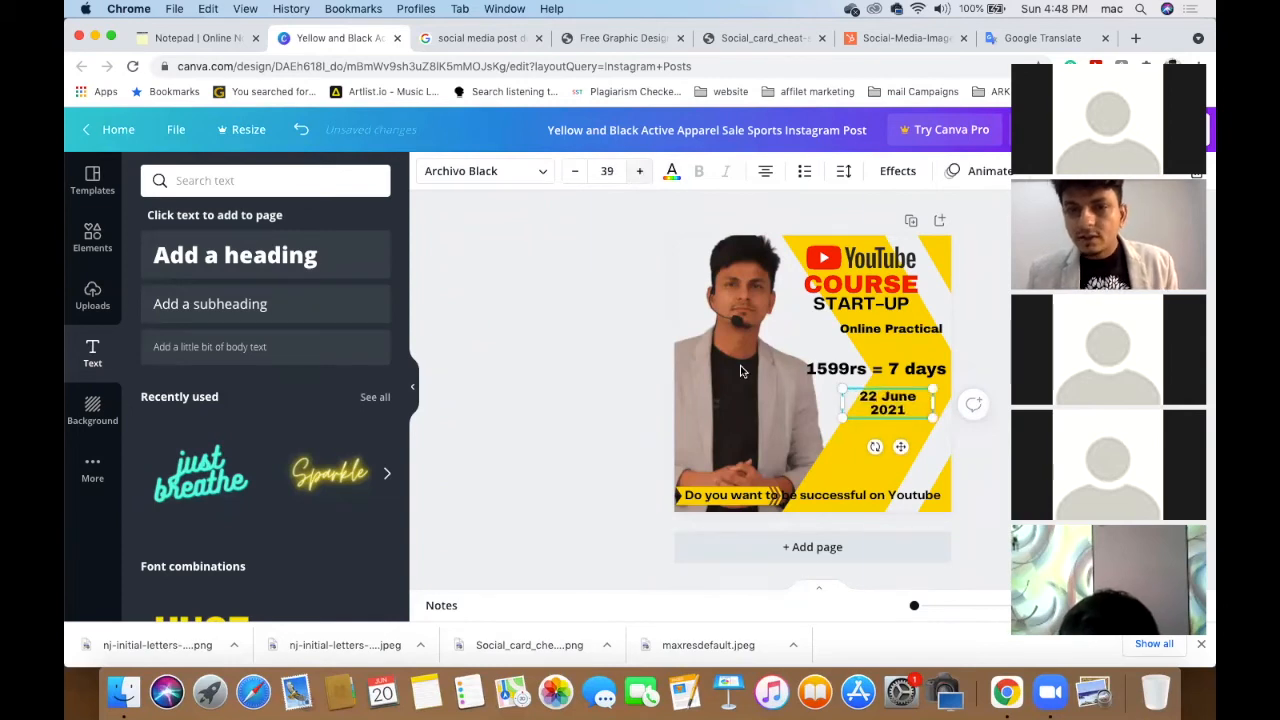
left_click_drag(811, 400, 853, 389)
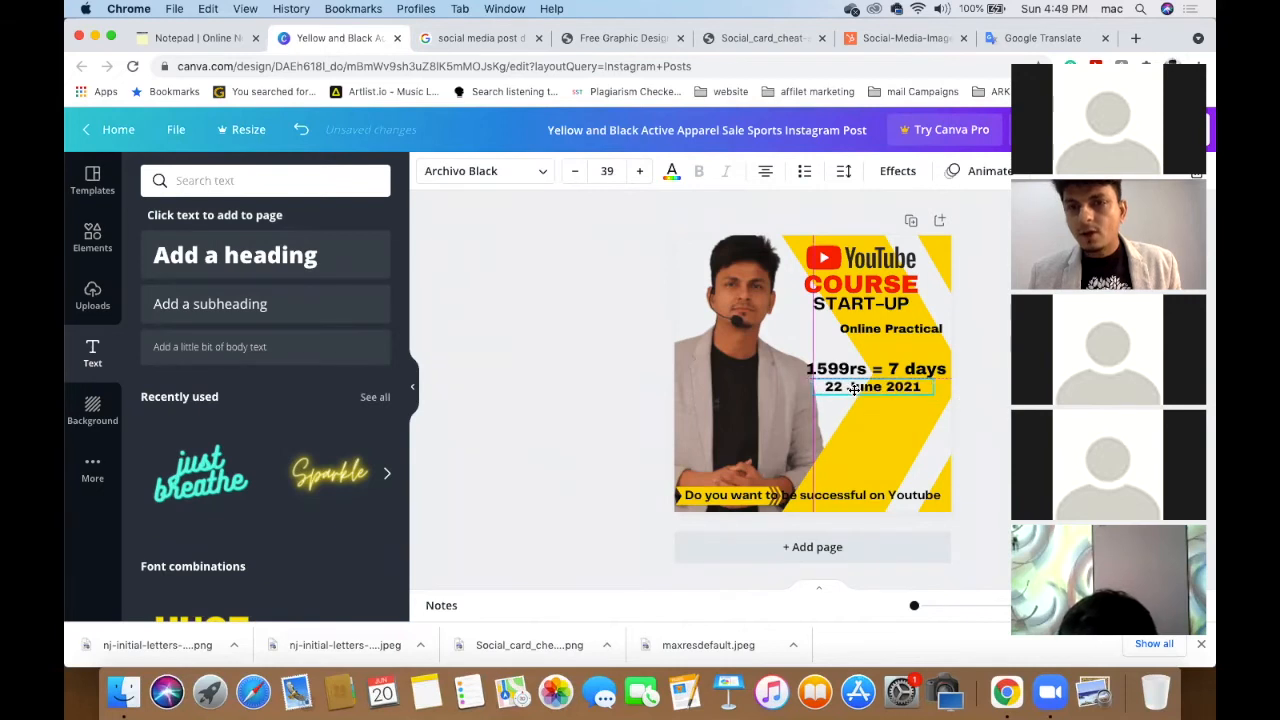
left_click(588, 386)
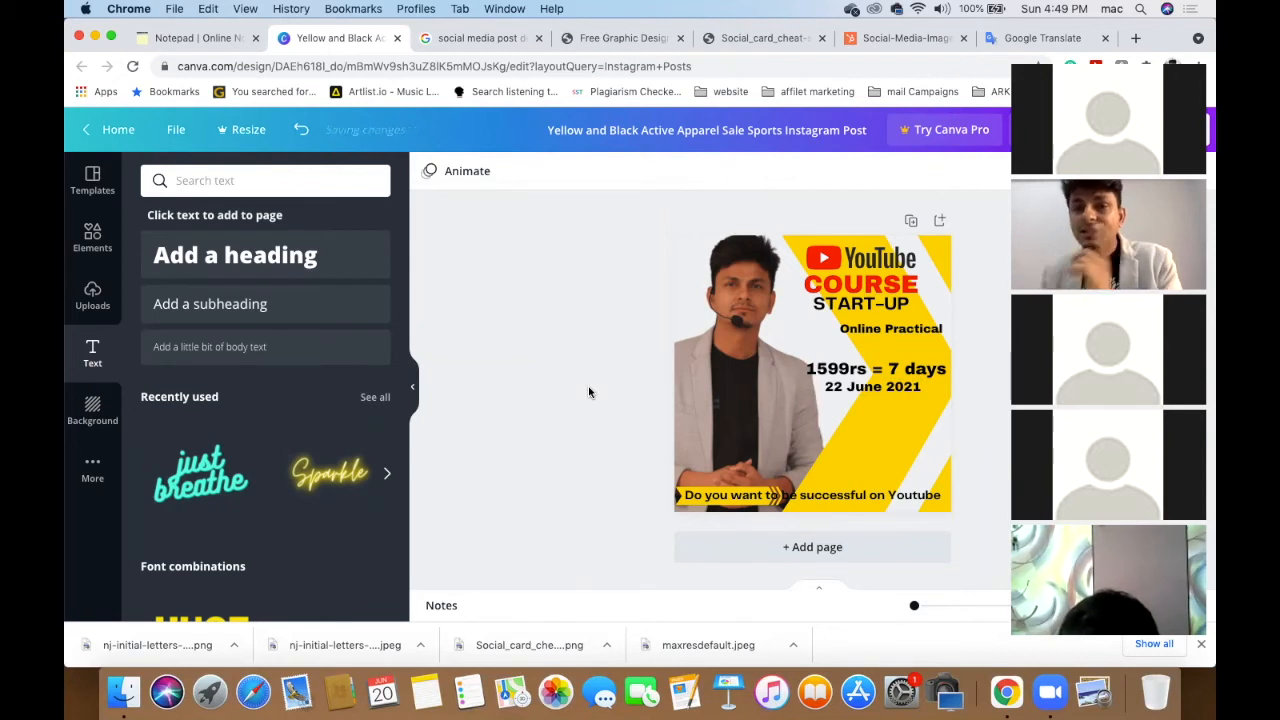
left_click(897, 392)
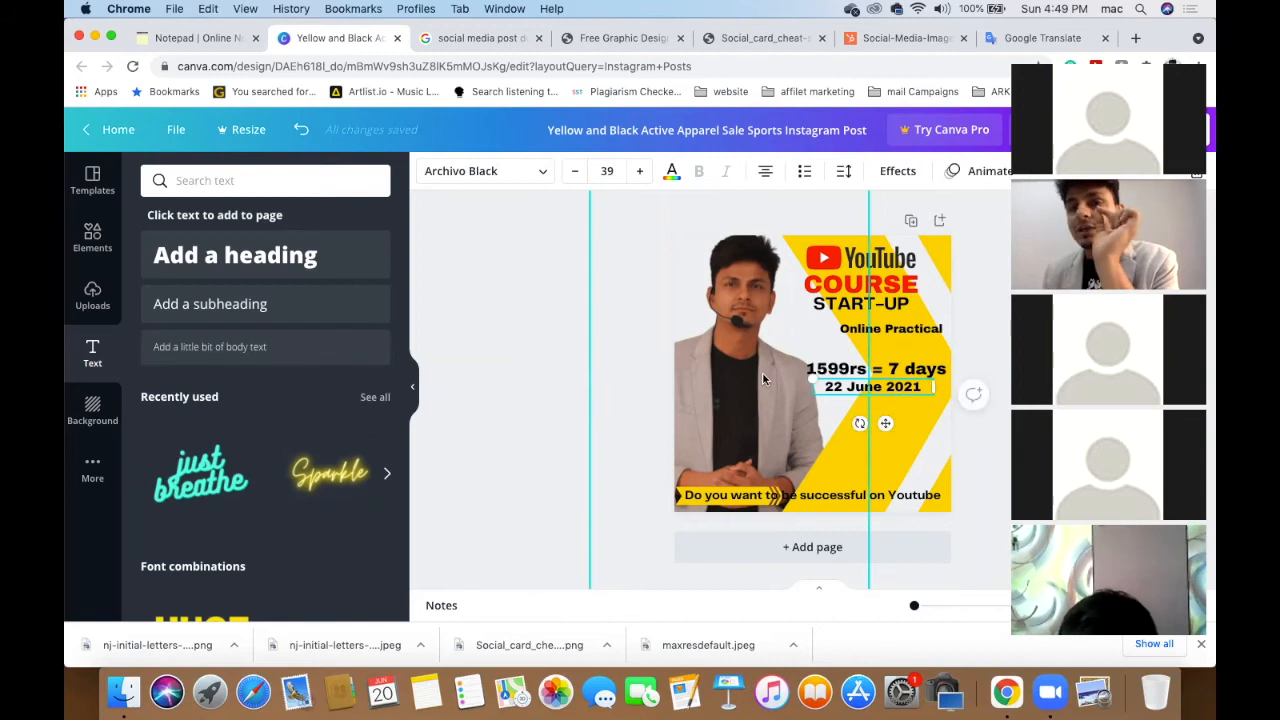
left_click(671, 171)
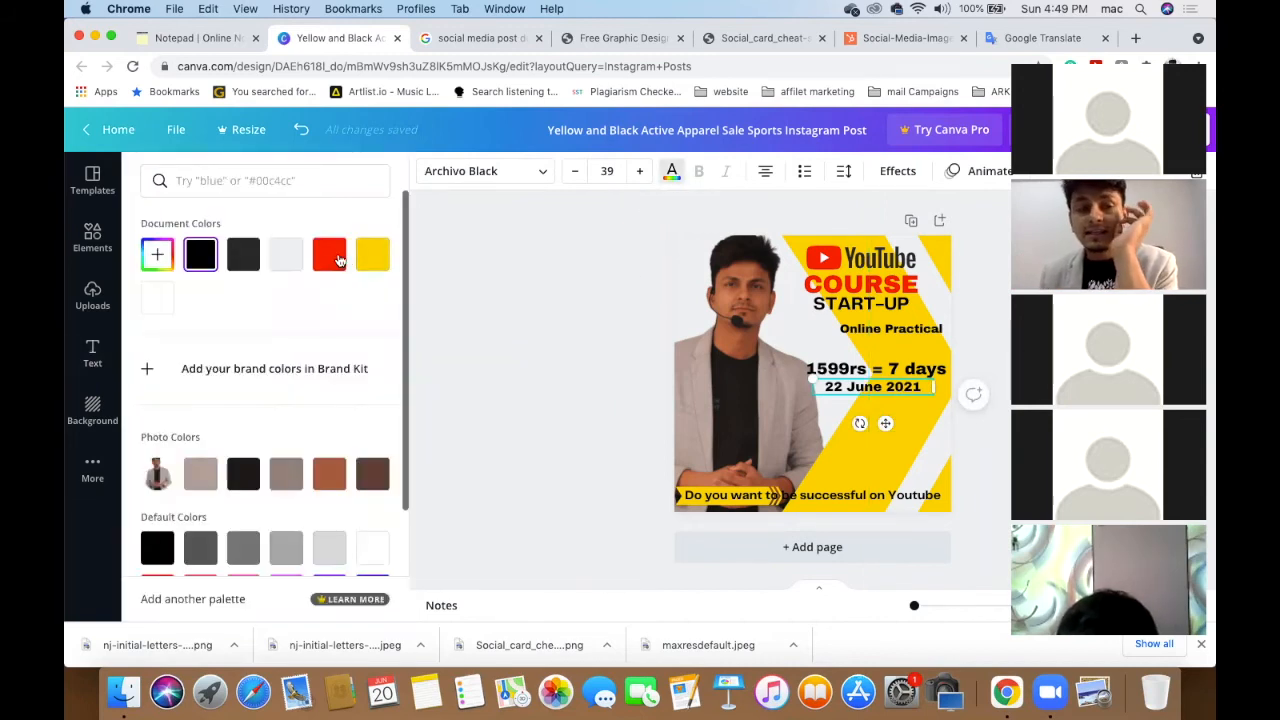
- Try dark, cobalt and teal colours on the date, then settle on the default red
left_click(243, 474)
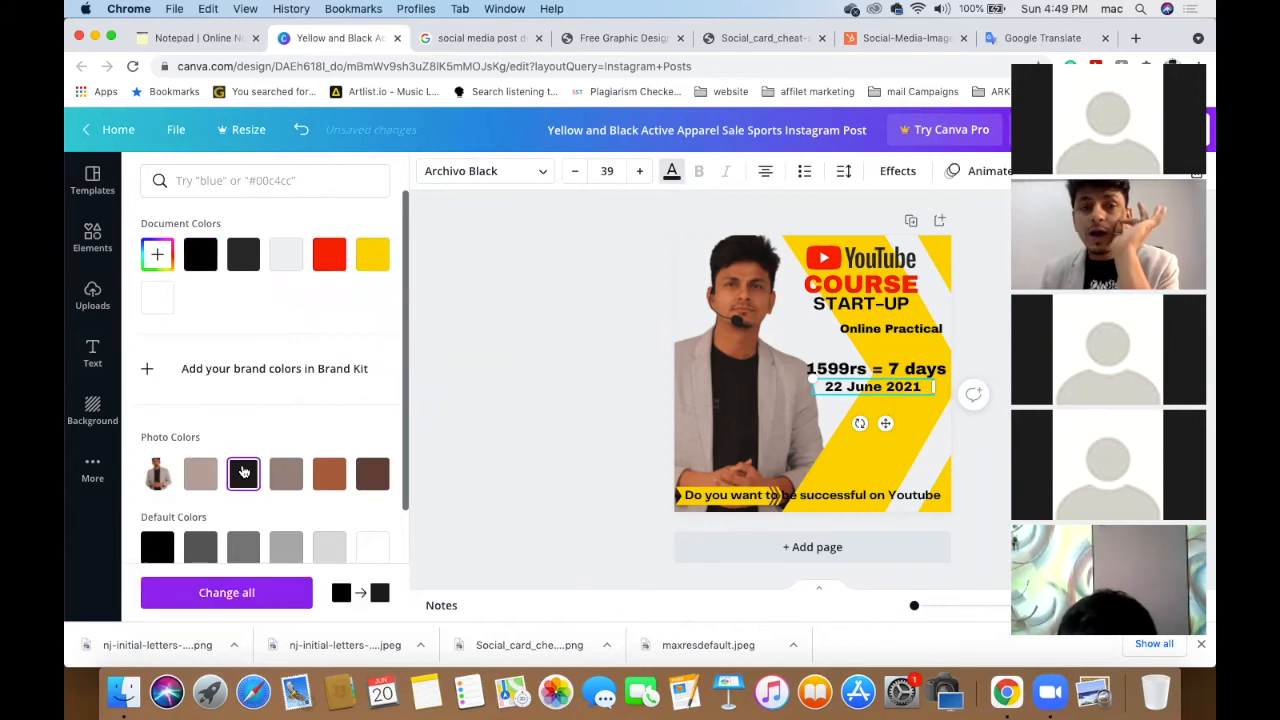
scroll(292, 481, "down", 3)
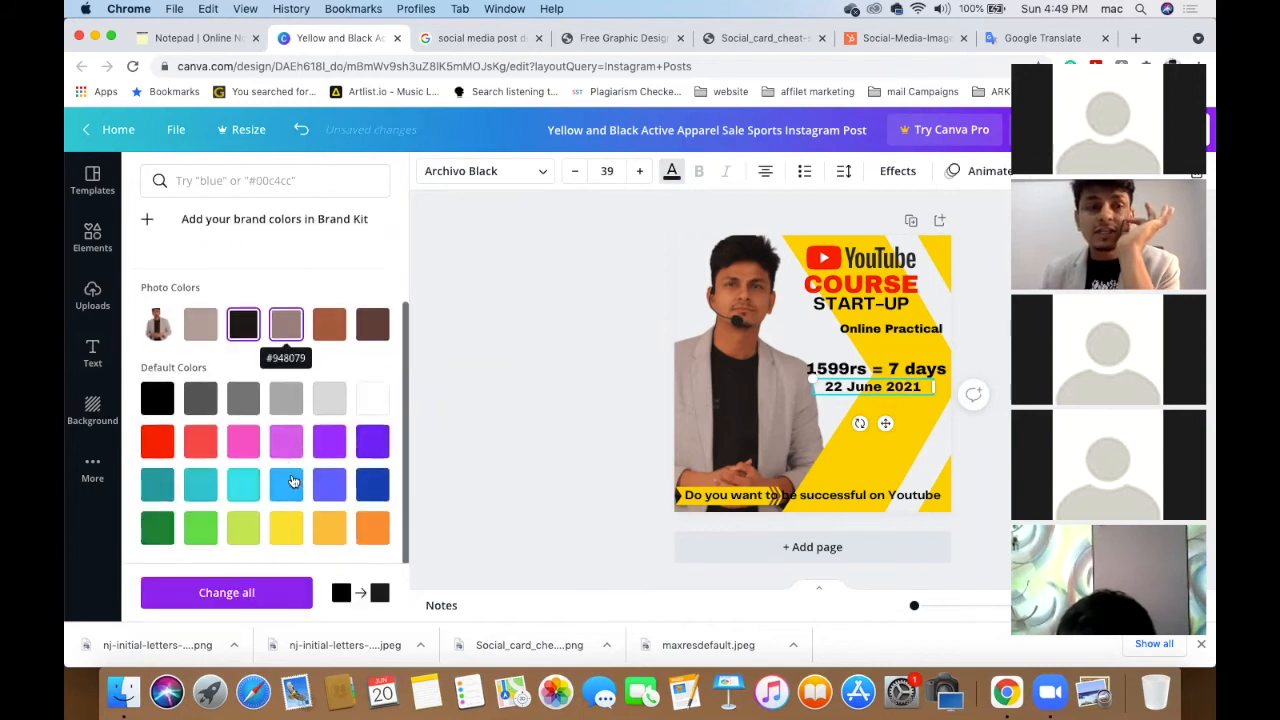
left_click(378, 494)
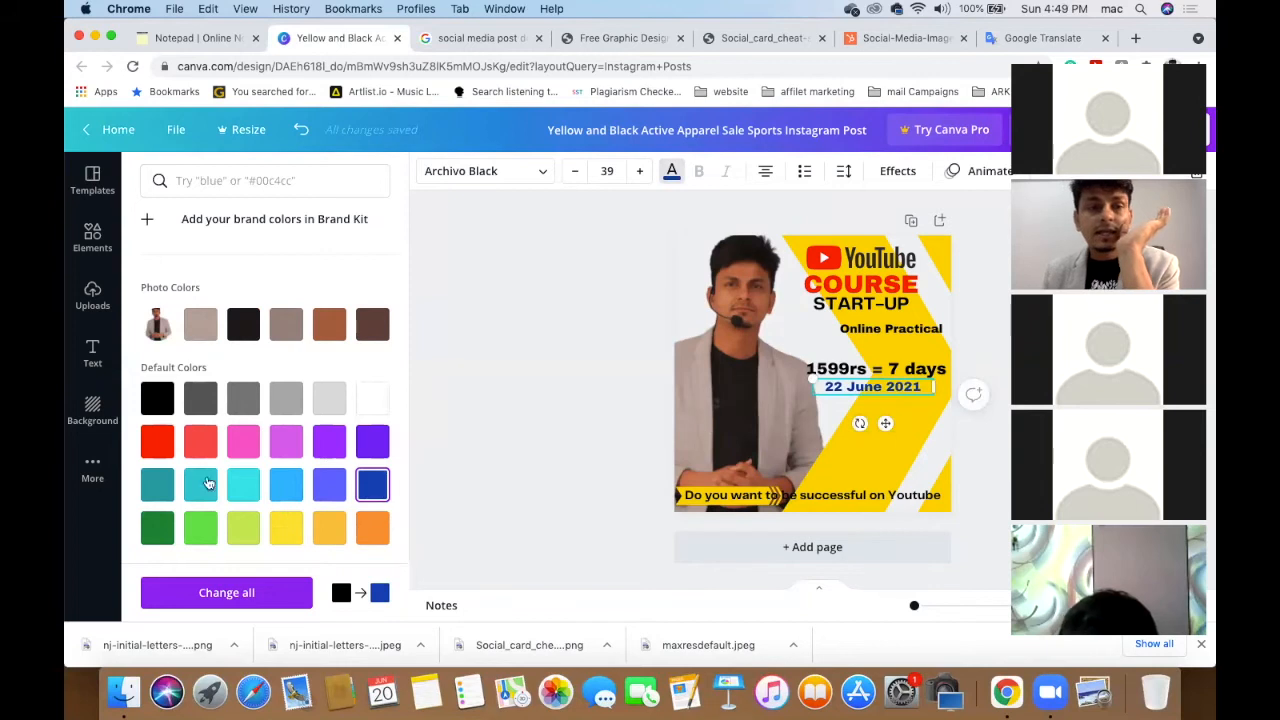
left_click(152, 536)
left_click(157, 486)
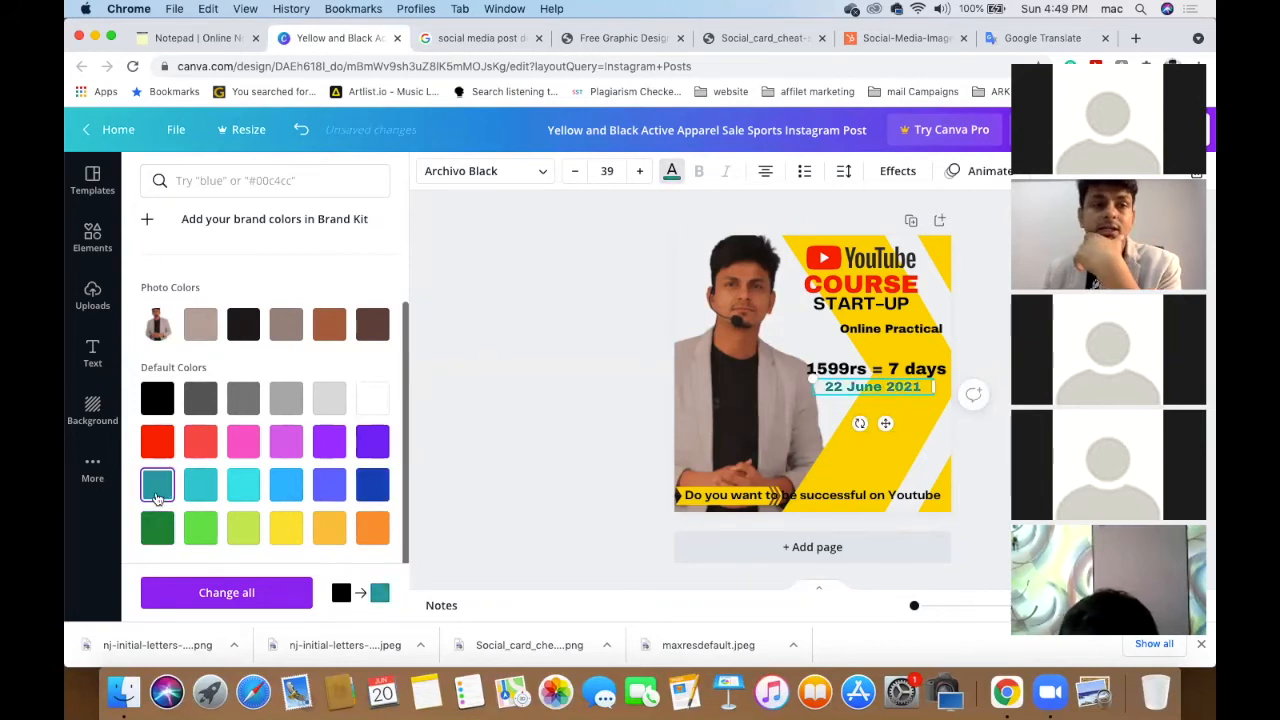
left_click(370, 486)
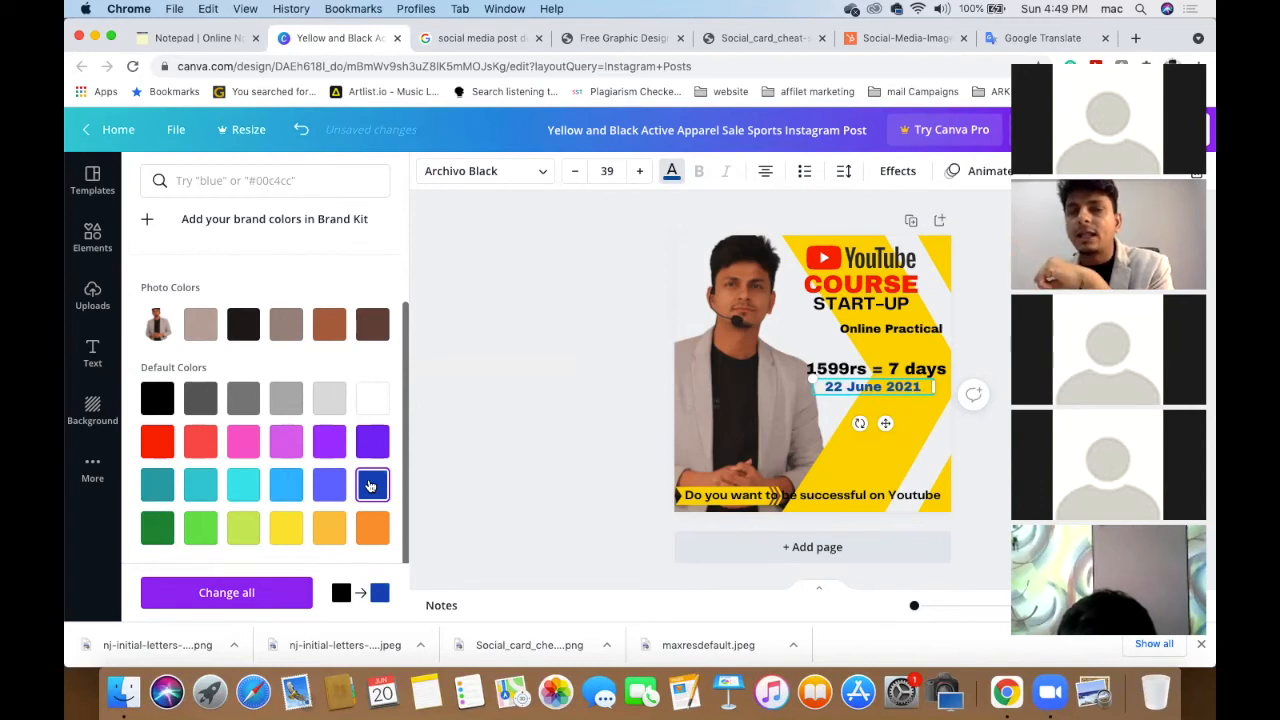
left_click(156, 444)
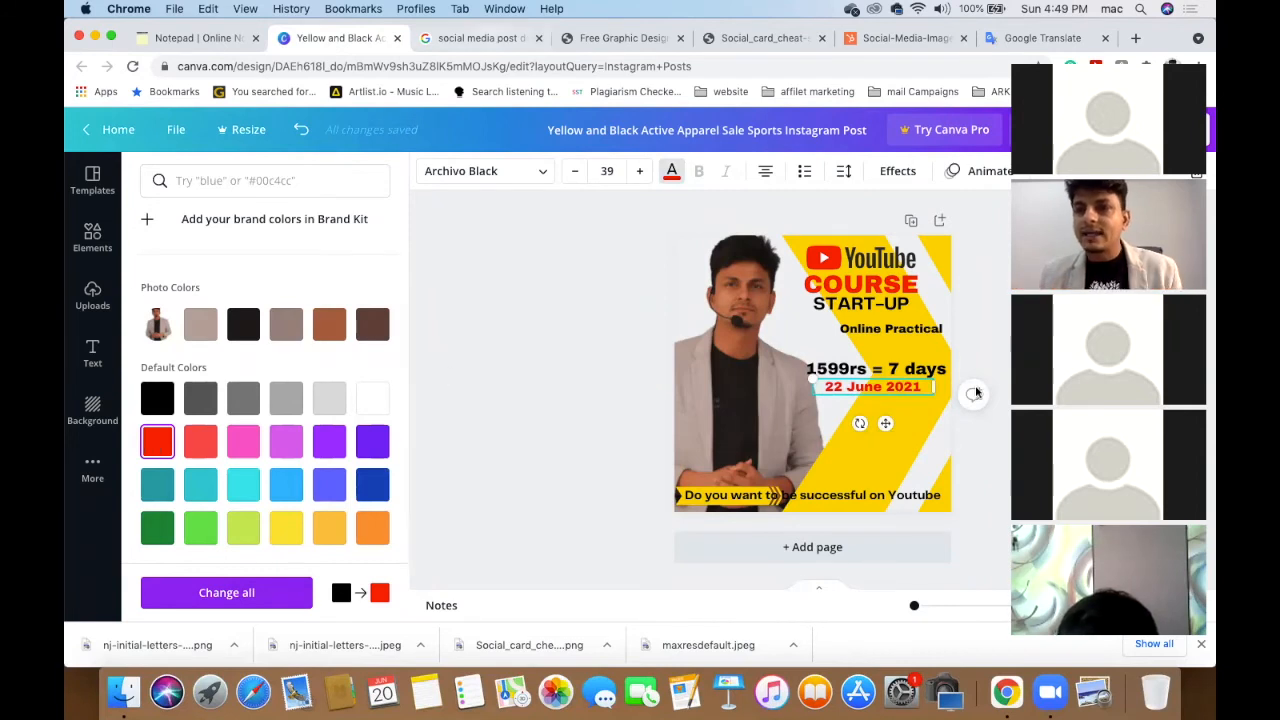
left_click(566, 435)
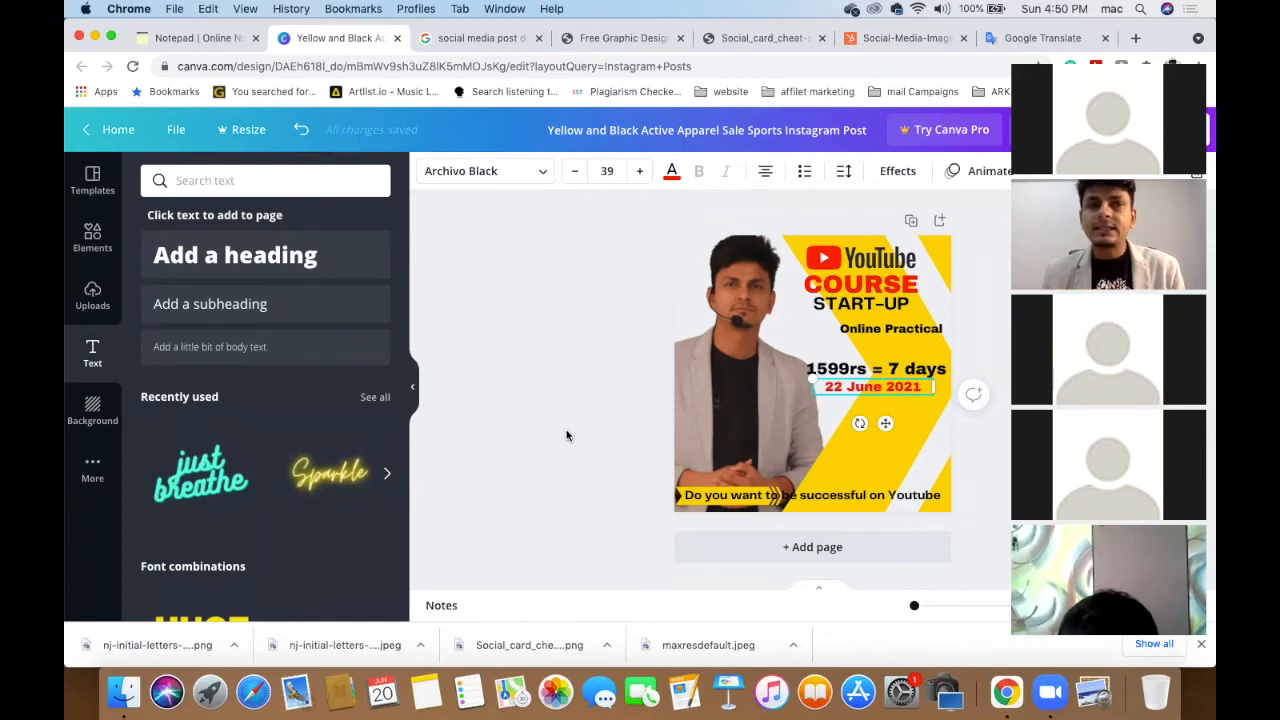
- Copy the website address line from further down the course notes
left_click(195, 38)
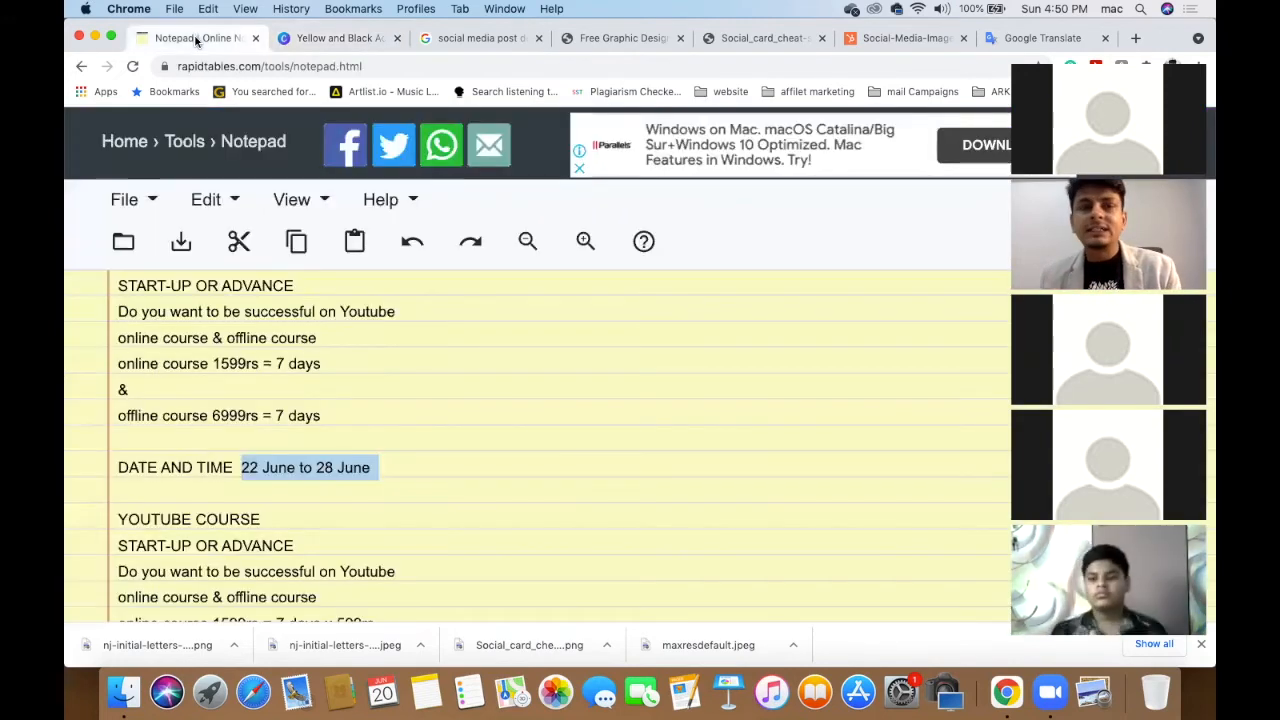
scroll(430, 407, "down", 3)
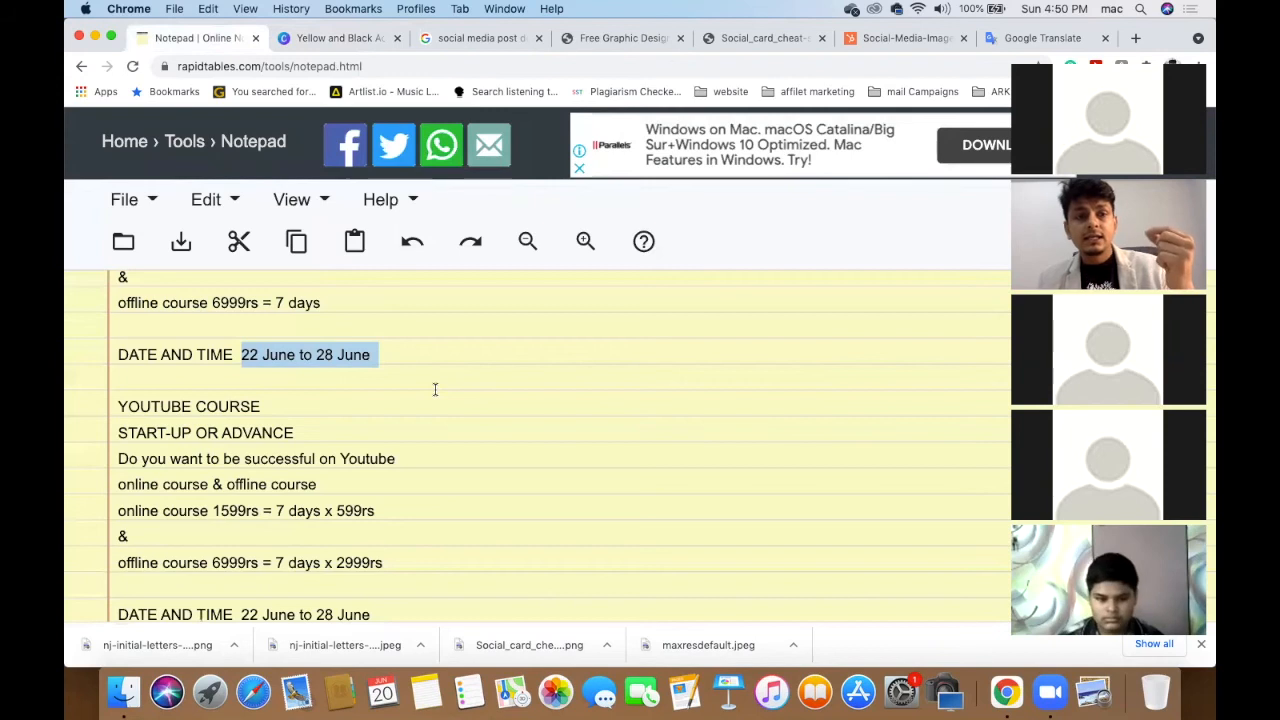
scroll(435, 389, "down", 8)
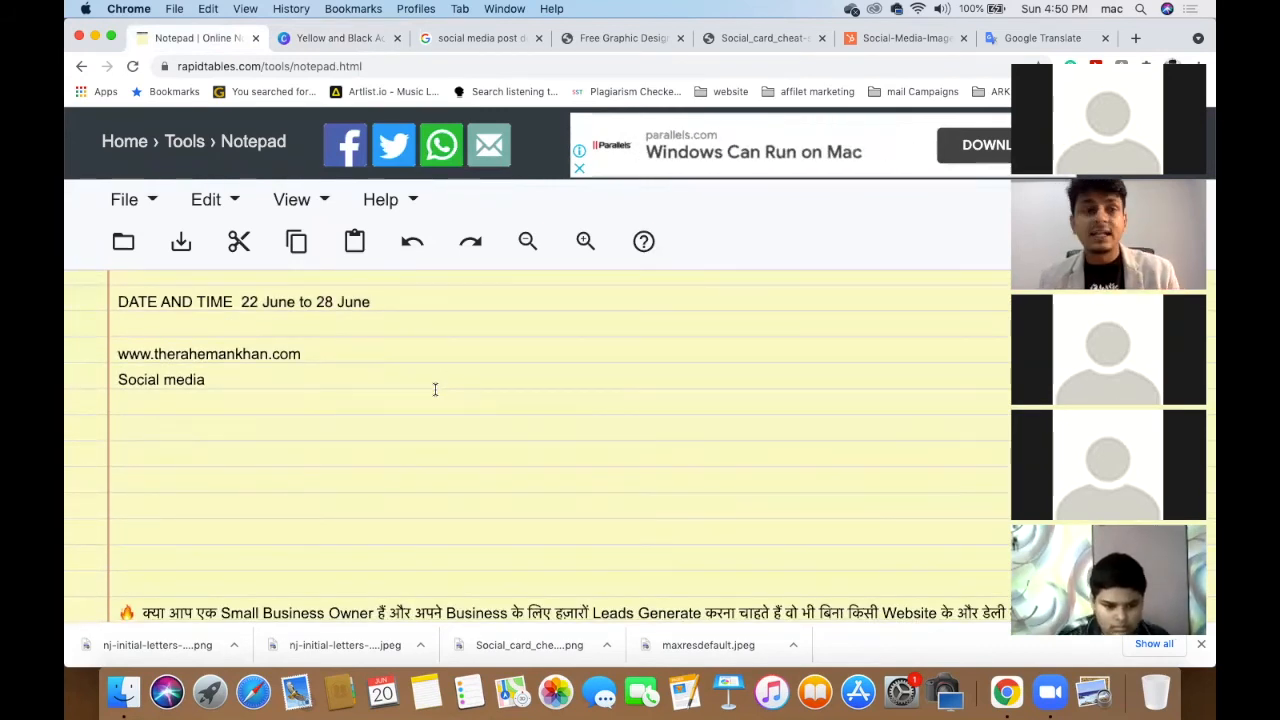
left_click_drag(117, 353, 337, 351)
key("super+c")
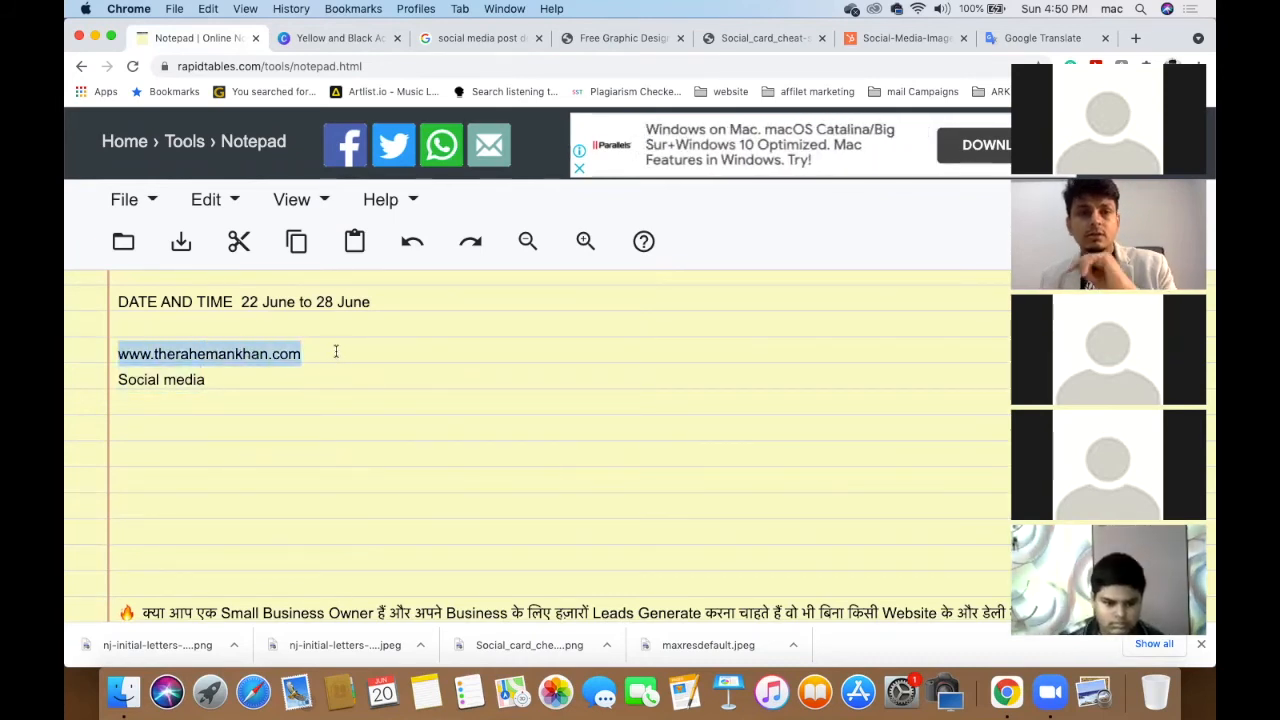
left_click(337, 40)
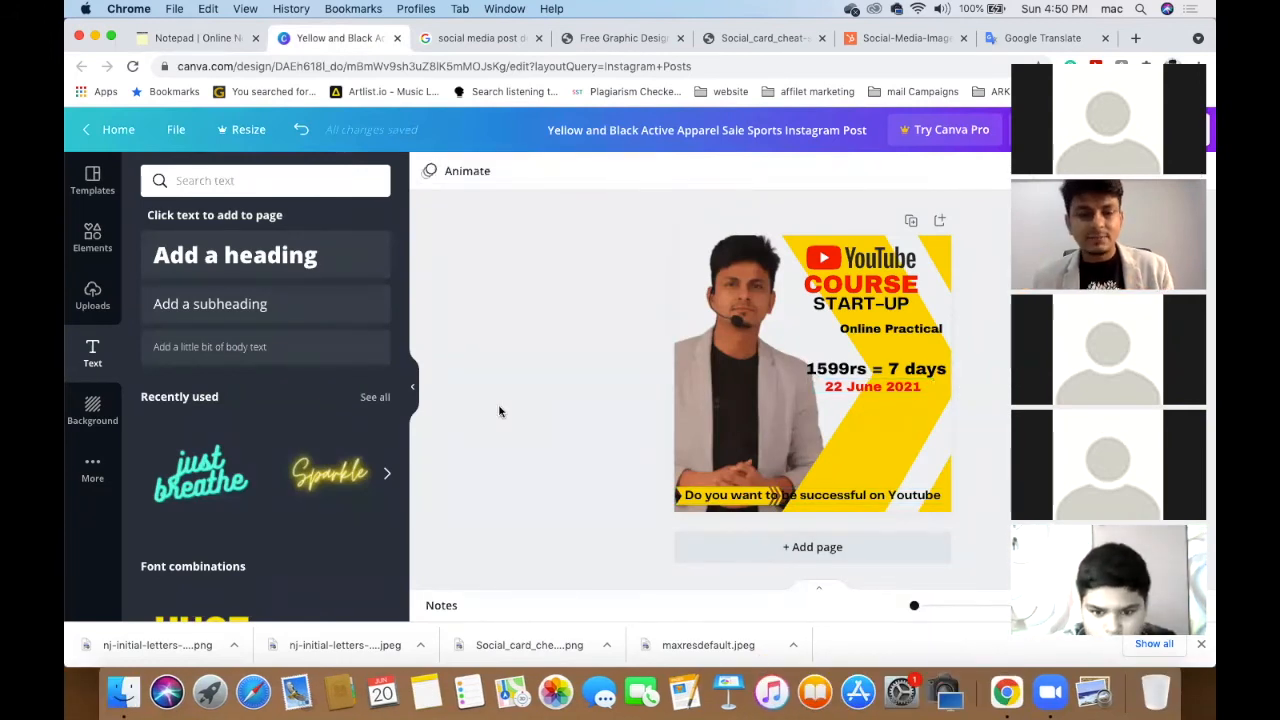
- Paste the website address above the bottom banner and enlarge it to size 35.9
key("super+v")
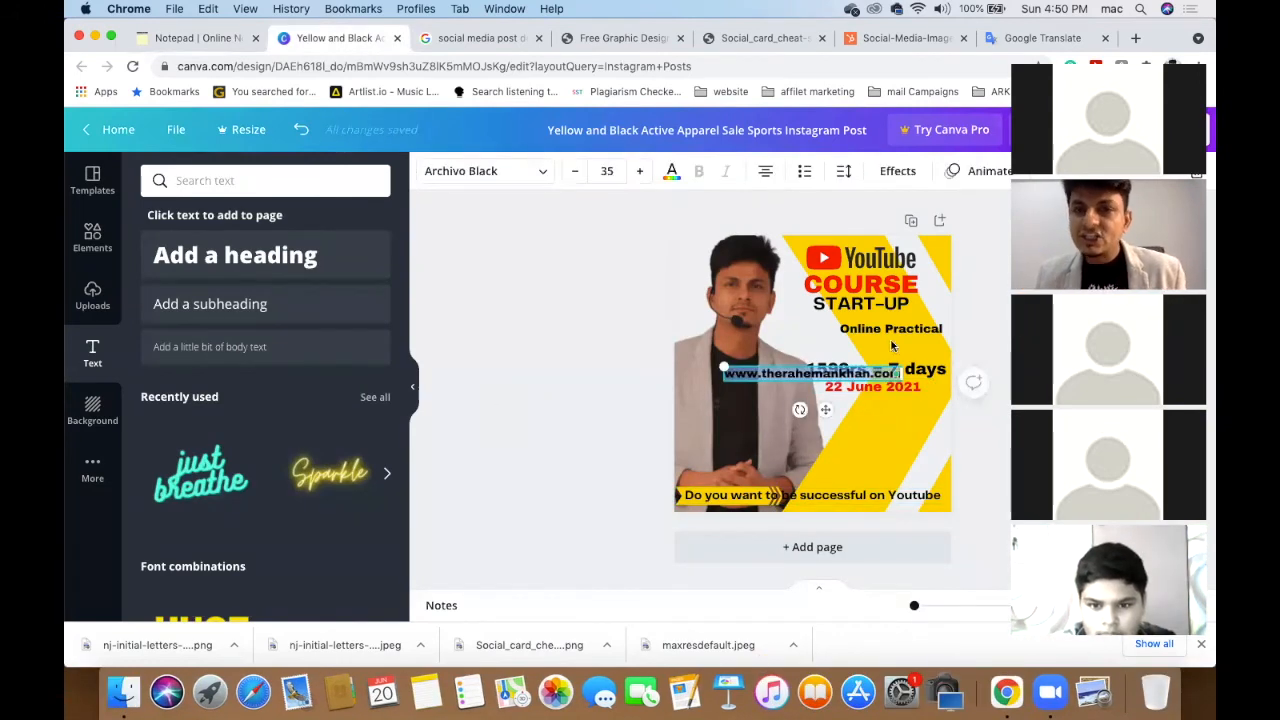
left_click_drag(810, 366, 857, 470)
left_click(592, 422)
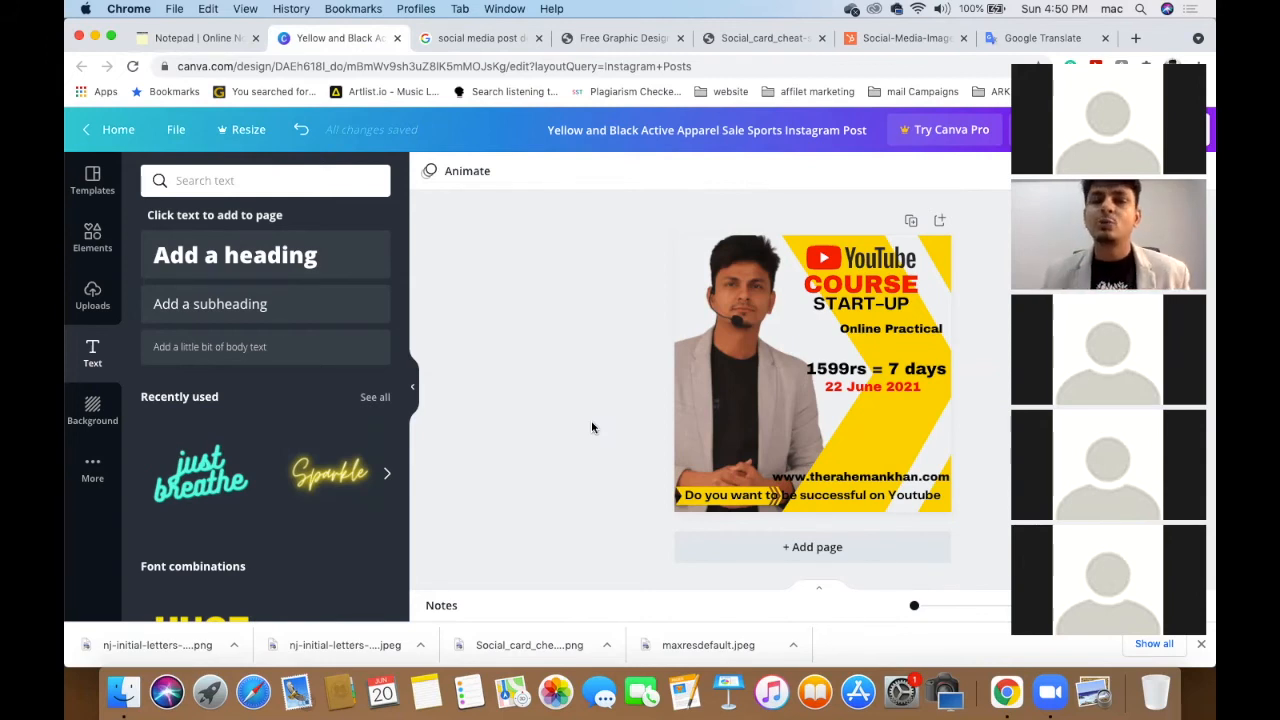
left_click(875, 482)
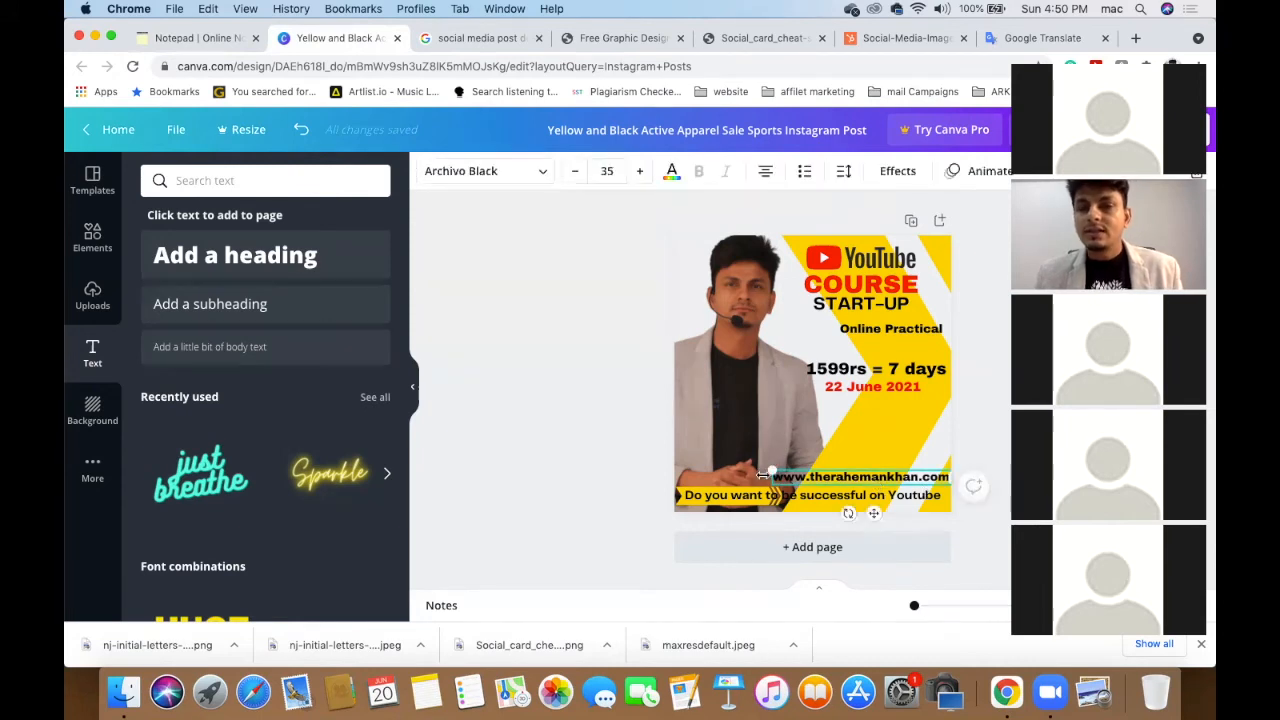
mouse_move(772, 468)
left_mouse_down()
mouse_move(737, 458)
mouse_move(767, 462)
left_mouse_up()
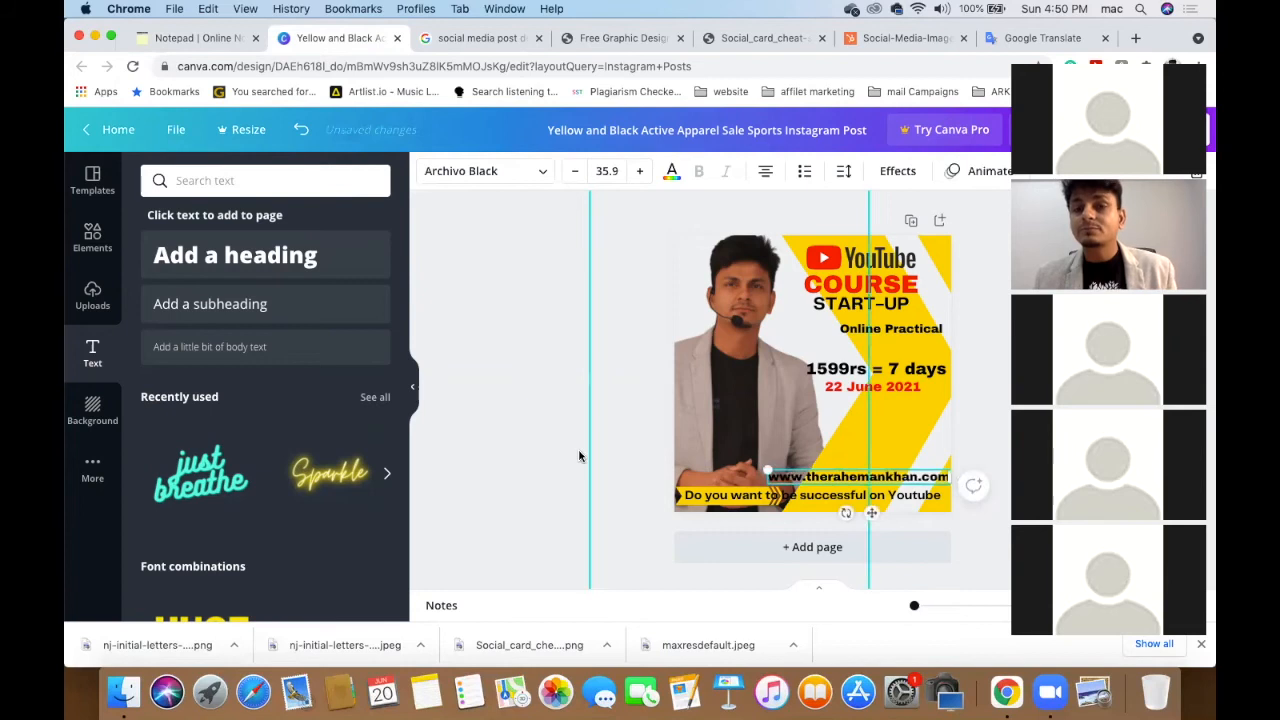
left_click(579, 456)
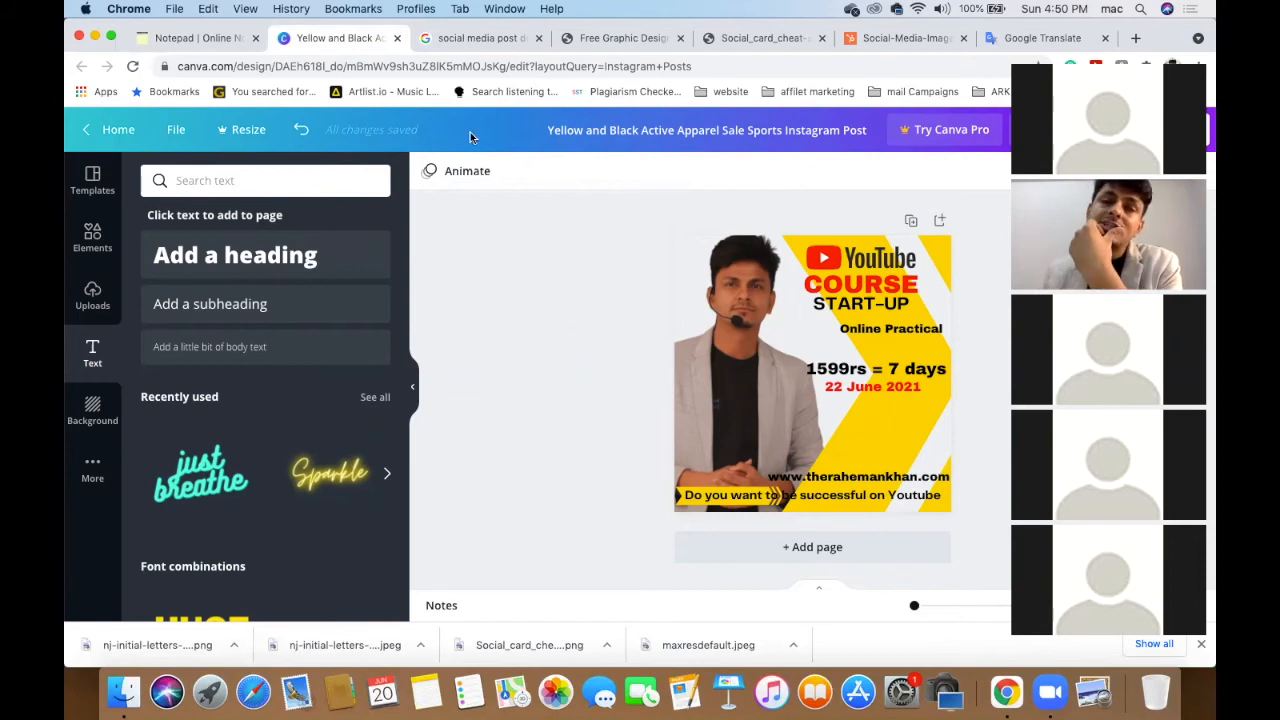
left_click(214, 44)
scroll(450, 415, "up", 3)
scroll(448, 410, "down", 5)
scroll(448, 410, "down", 4)
scroll(448, 410, "up", 10)
scroll(448, 410, "down", 1)
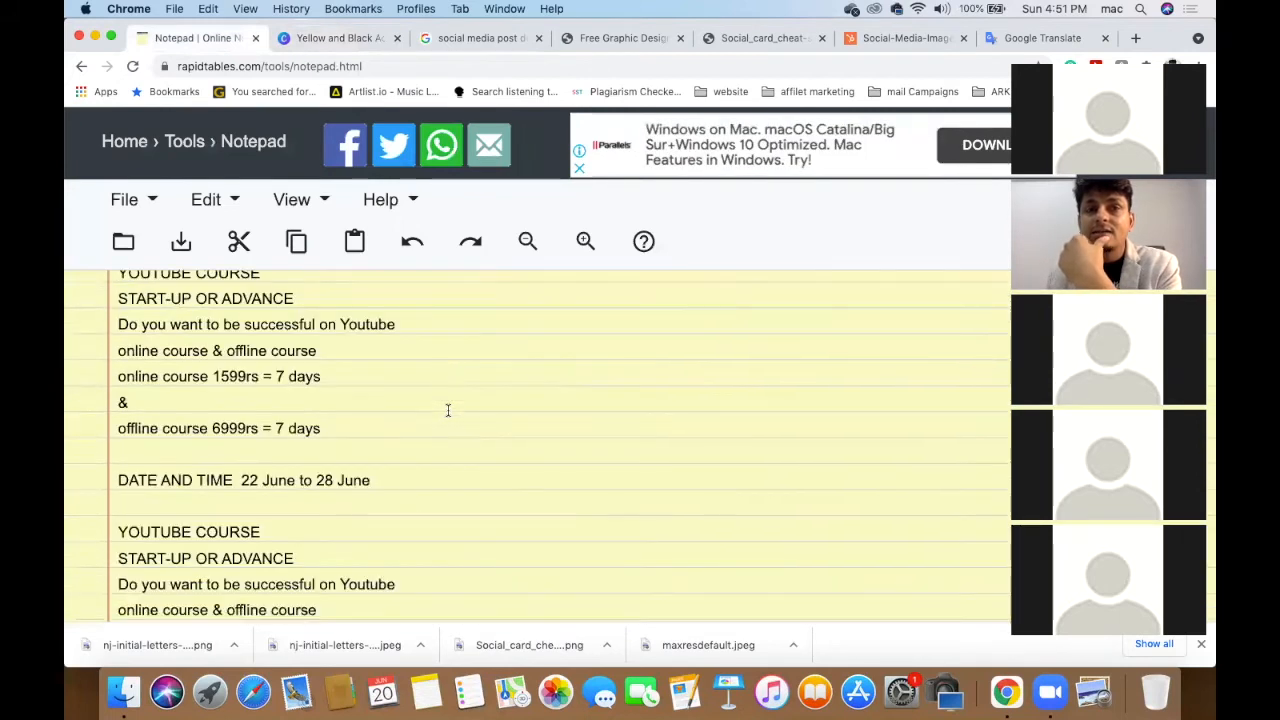
scroll(448, 410, "down", 2)
left_click(350, 38)
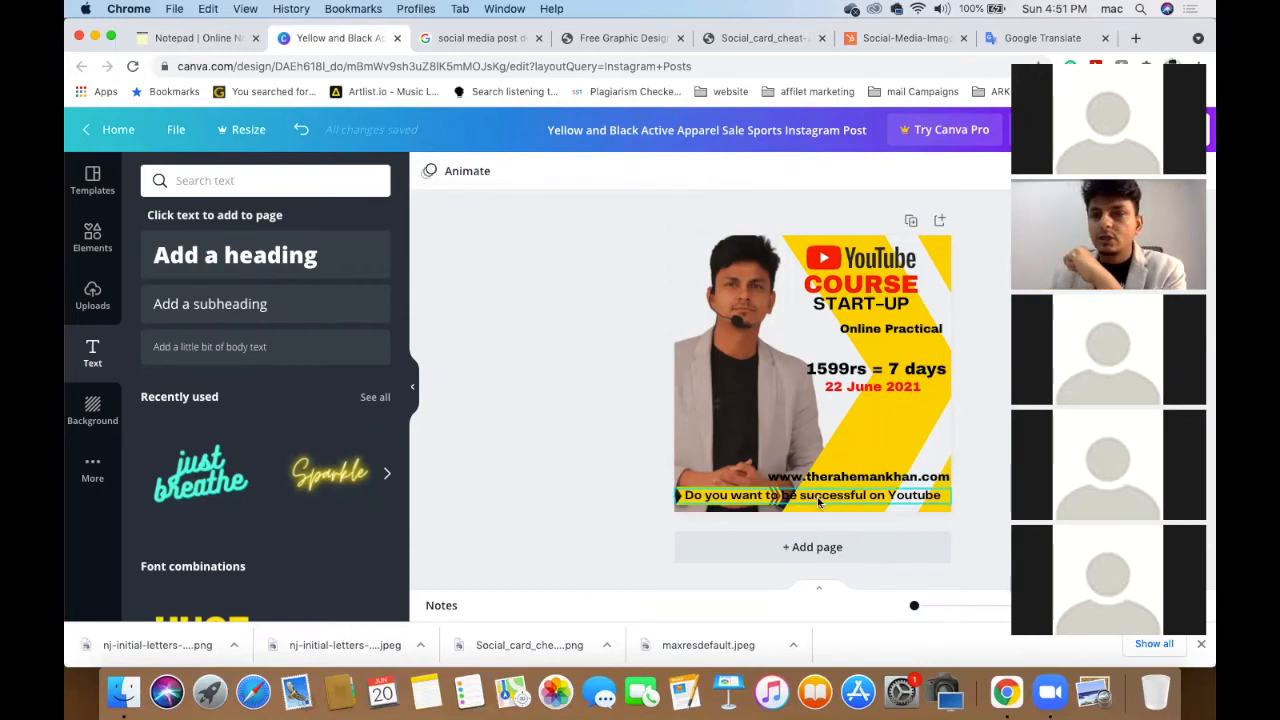
- Open Elements and erase the old 'youtube' search term
left_click(88, 238)
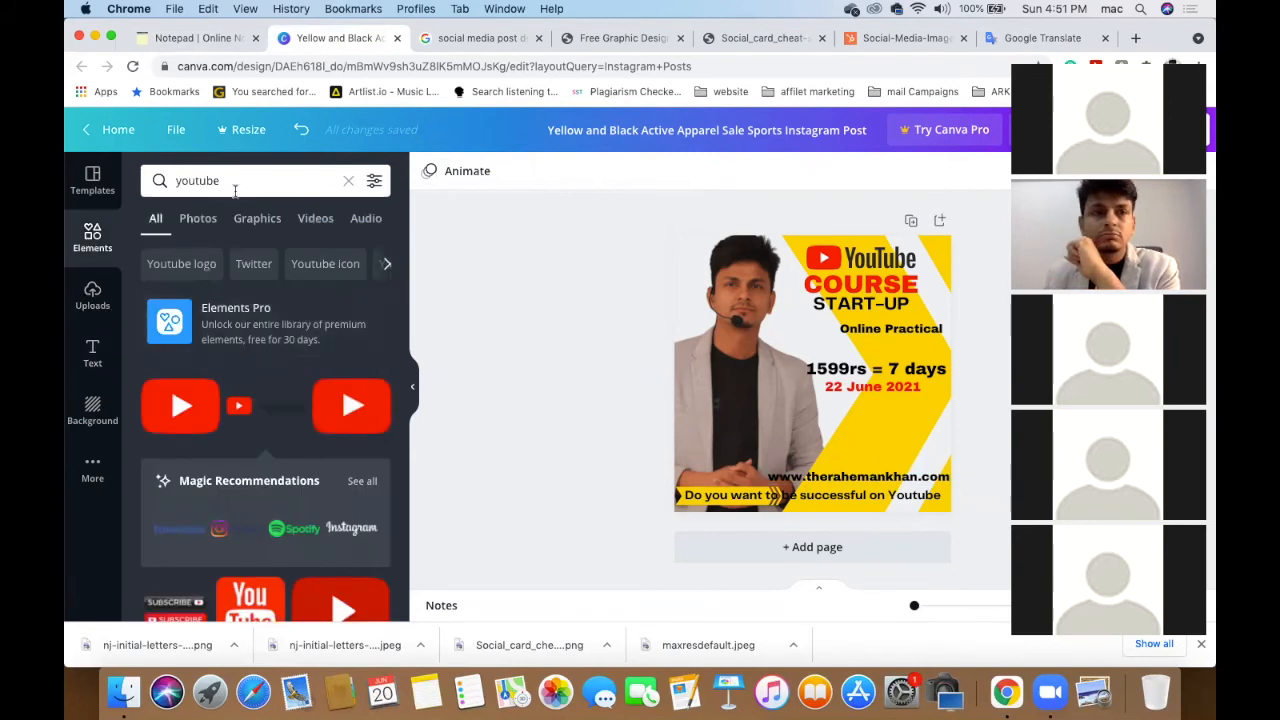
left_click(235, 189)
key("BackSpace")
key("BackSpace")
key("BackSpace")
key("BackSpace")
key("BackSpace")
key("BackSpace")
key("BackSpace")
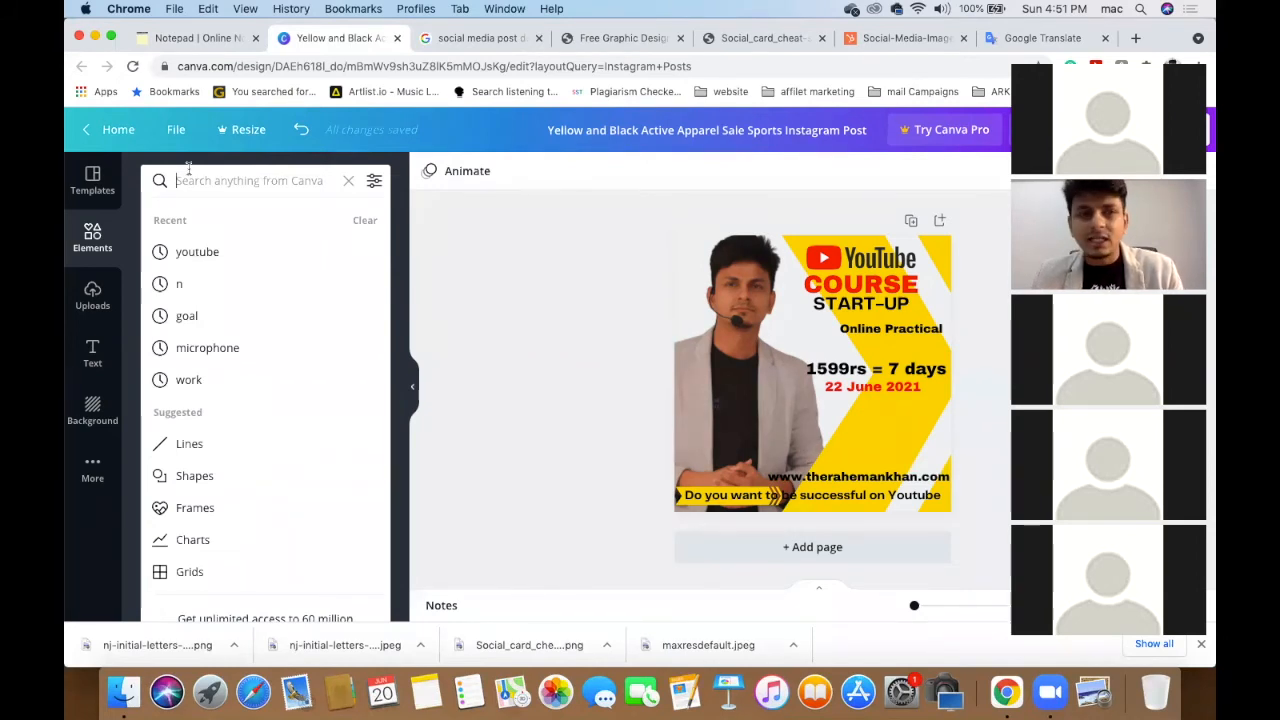
- Search elements for 'social media' and place a small YouTube logo above the website address
type("soc")
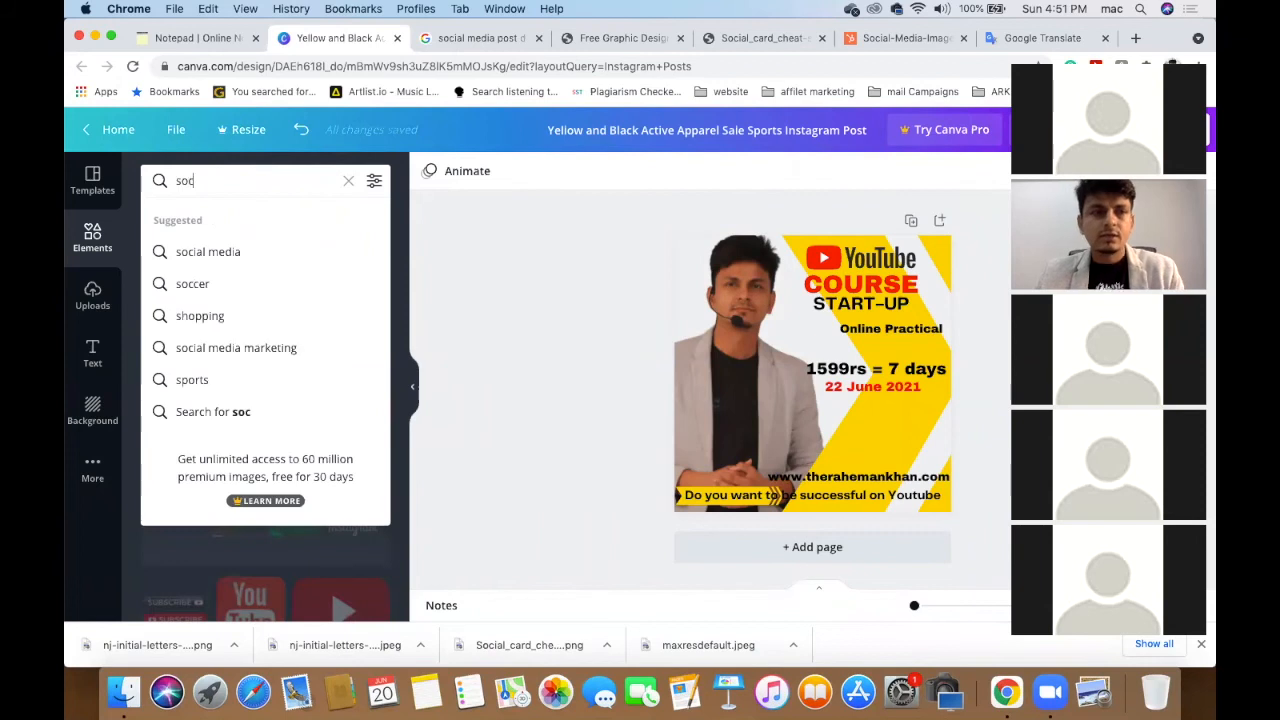
left_click(210, 252)
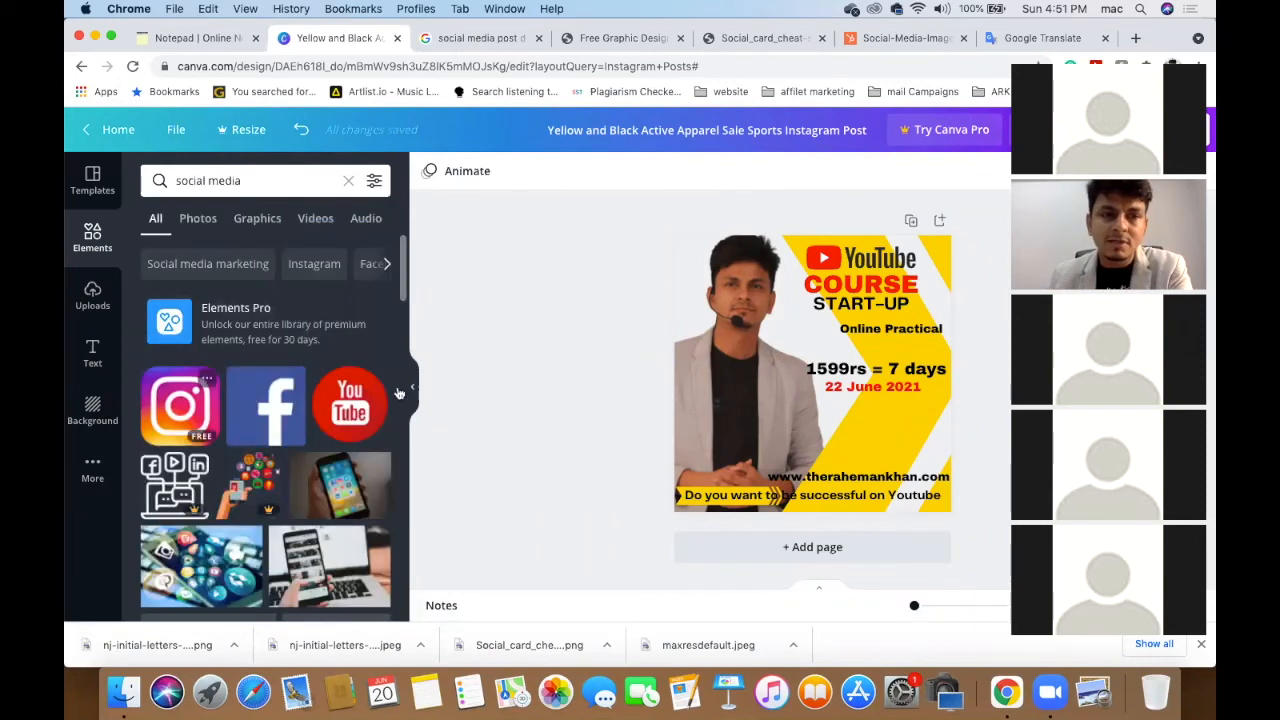
scroll(305, 408, "down", 3)
scroll(305, 408, "up", 2)
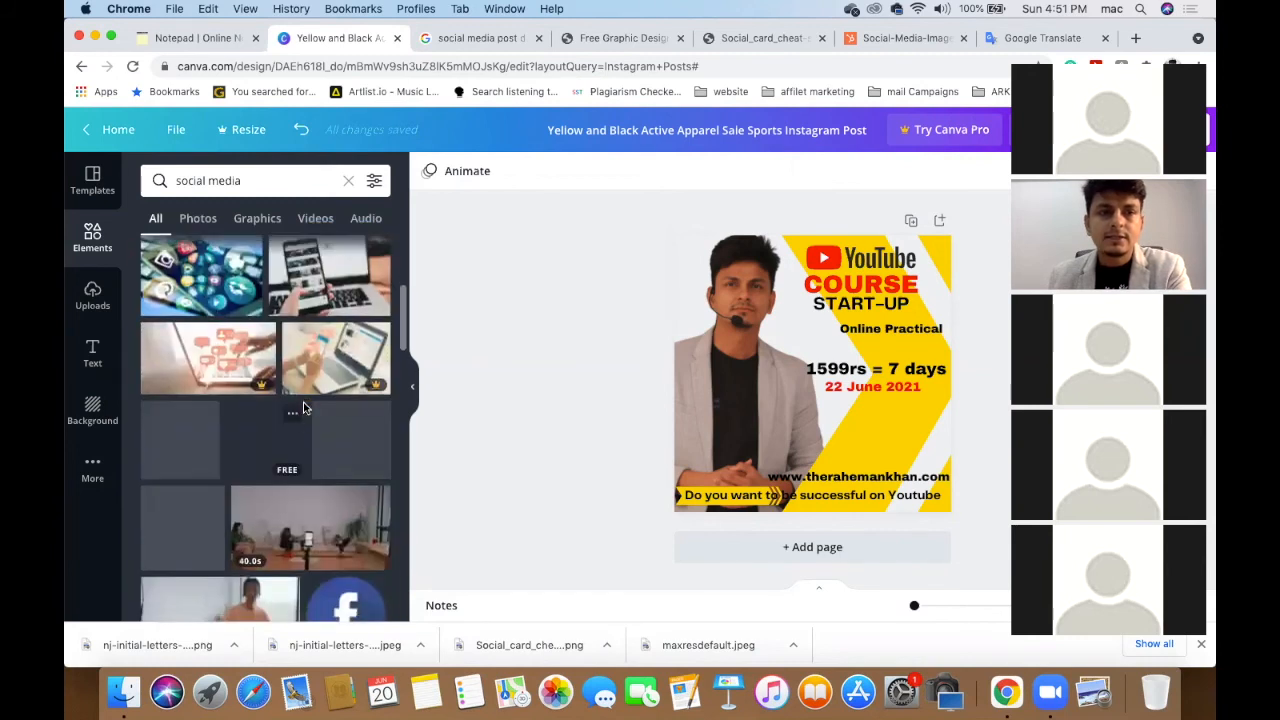
left_click(349, 340)
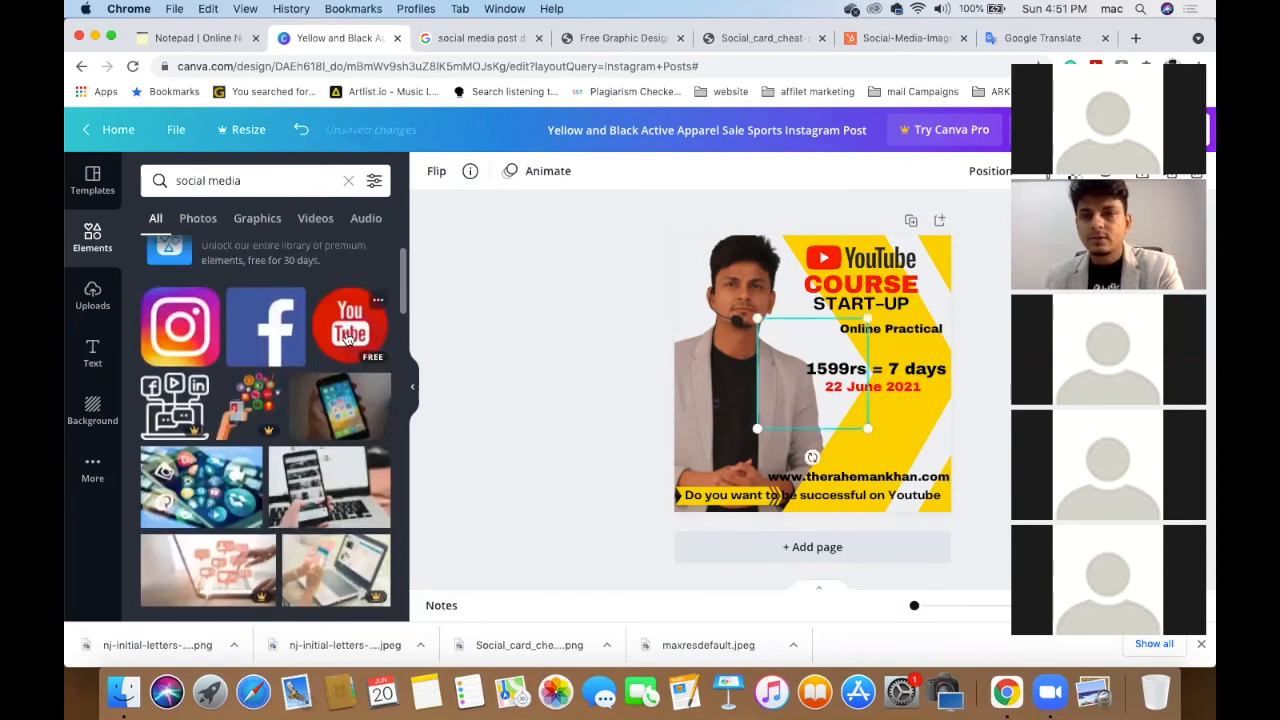
left_click_drag(867, 316, 785, 415)
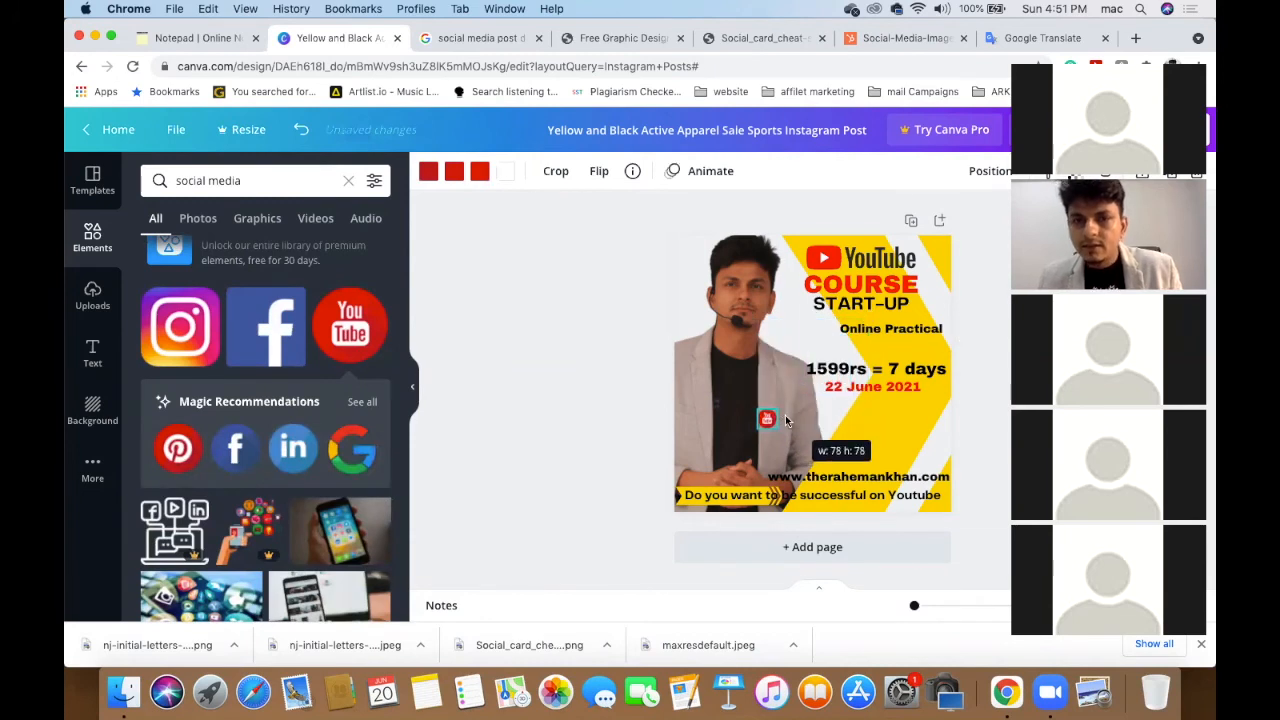
scroll(785, 415, "up", 5)
left_click_drag(730, 447, 919, 565)
scroll(919, 564, "down", 6)
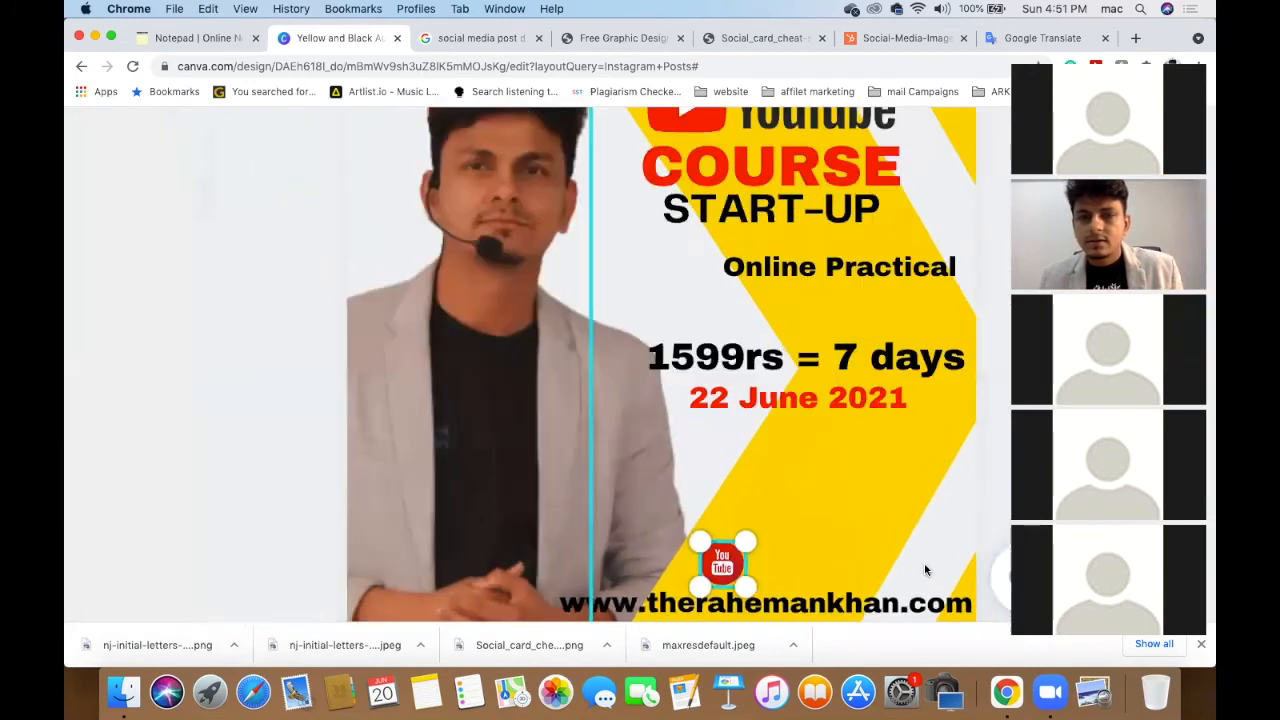
scroll(926, 571, "down", 10)
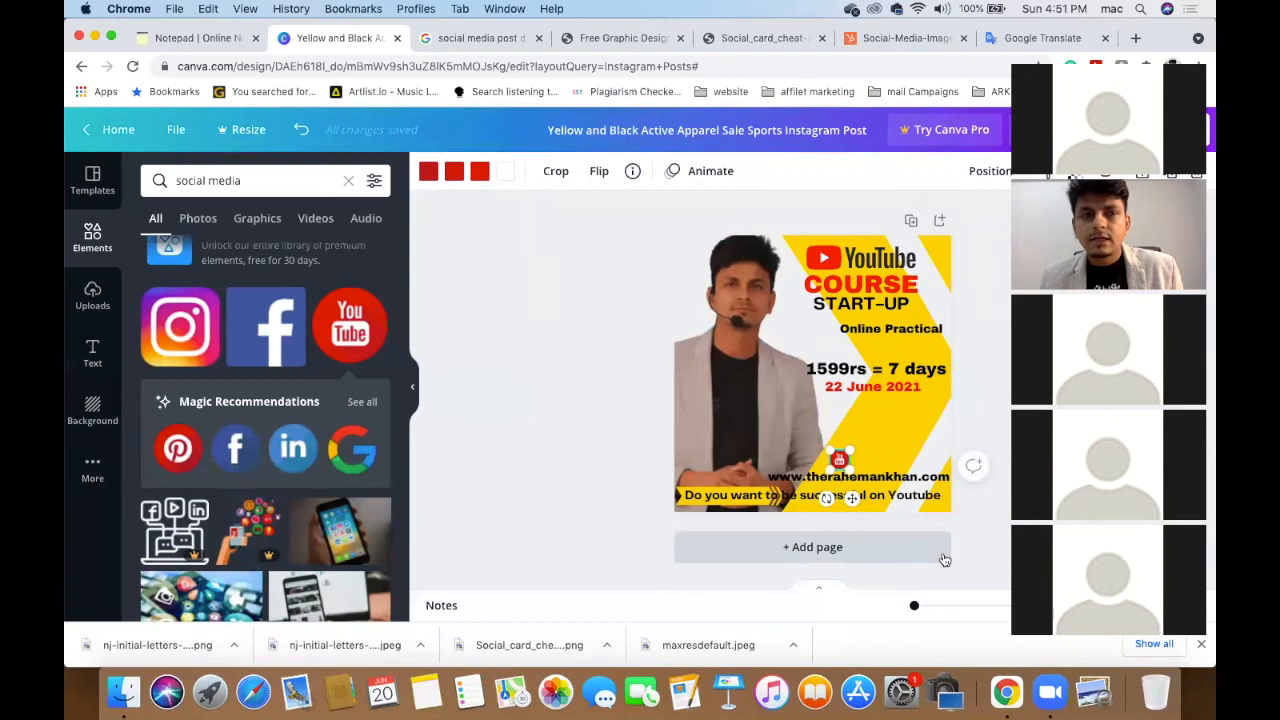
- Add shrunken Facebook and LinkedIn icons side by side above the website address
left_click(232, 450)
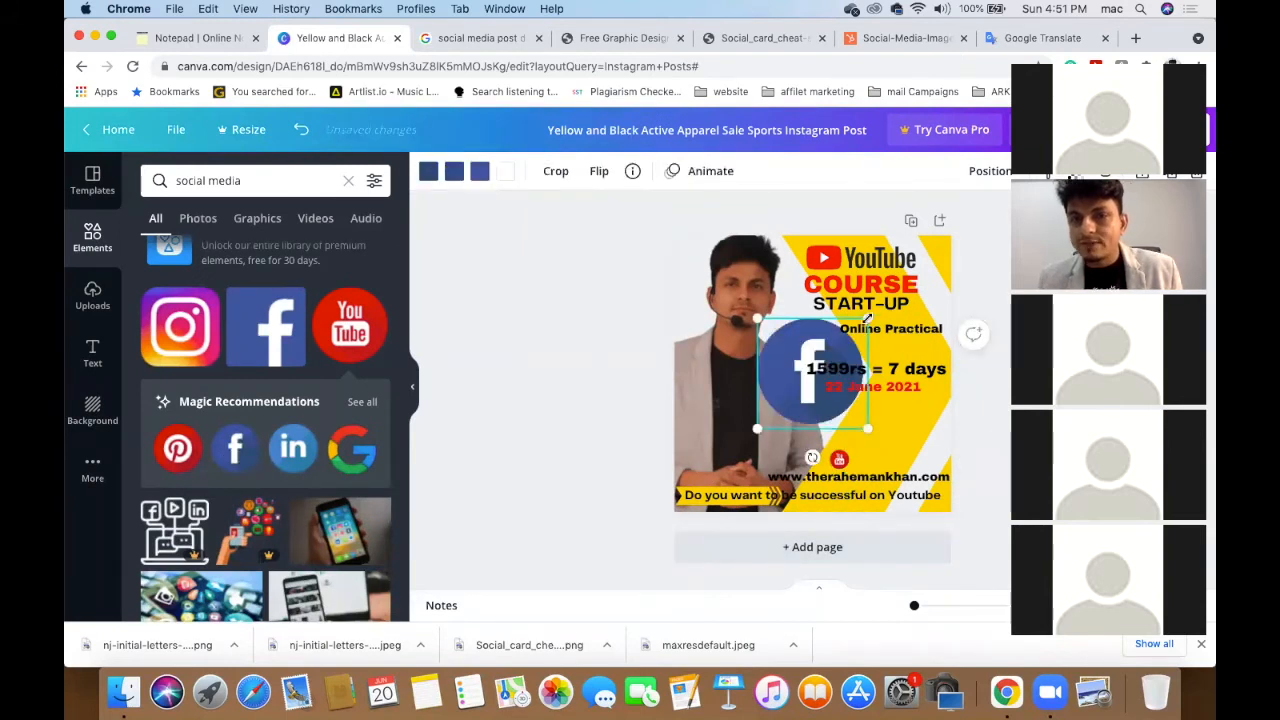
left_click_drag(795, 392, 866, 457)
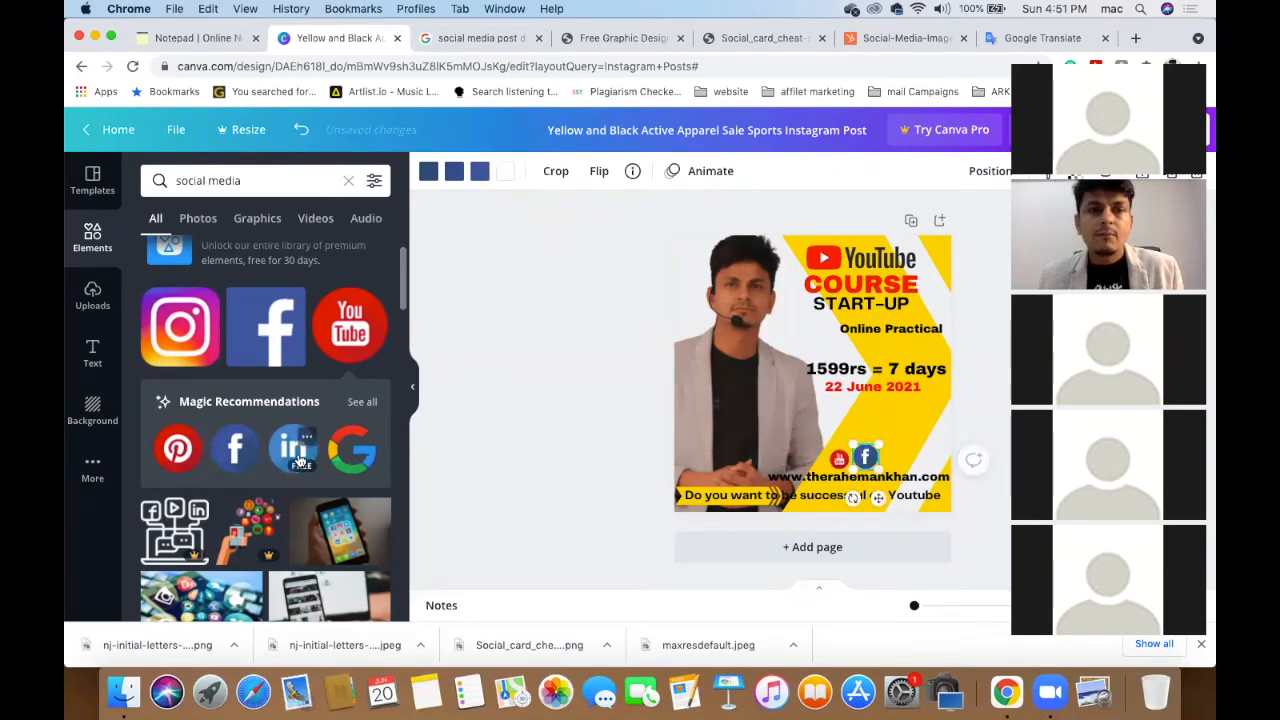
left_click(283, 449)
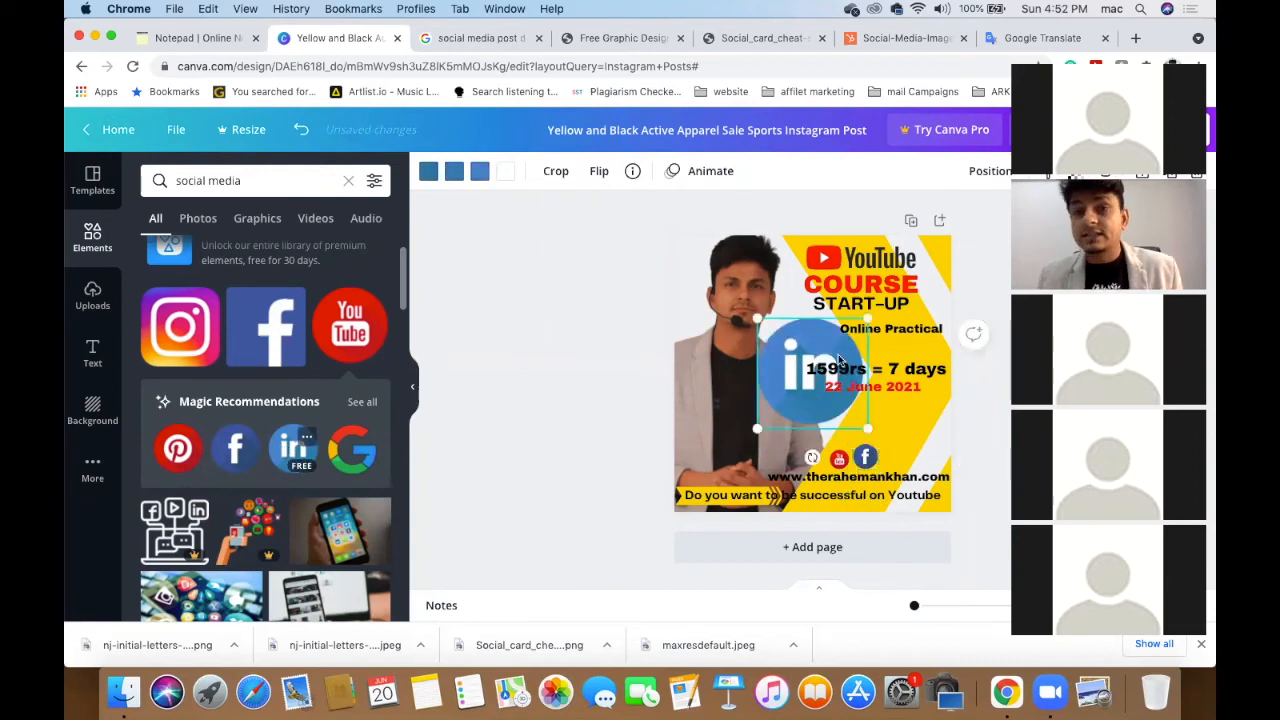
left_click_drag(815, 362, 784, 404)
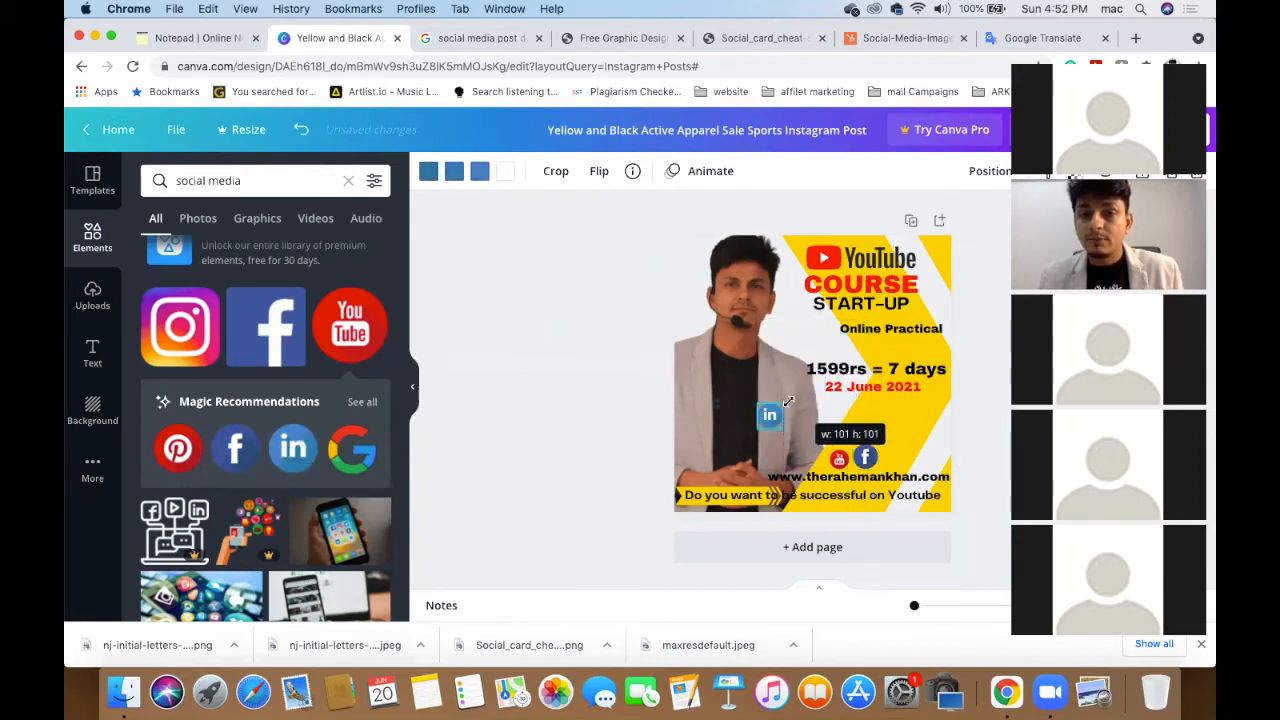
left_click_drag(900, 441, 896, 456)
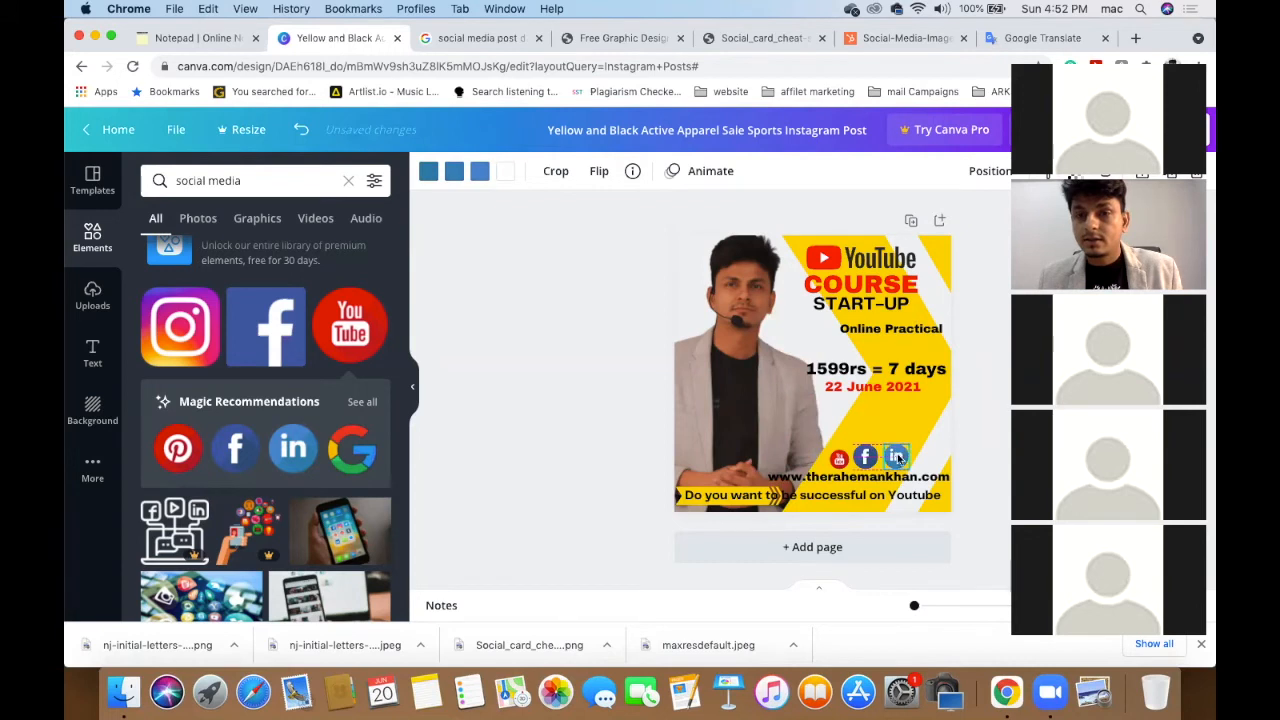
left_click(373, 402)
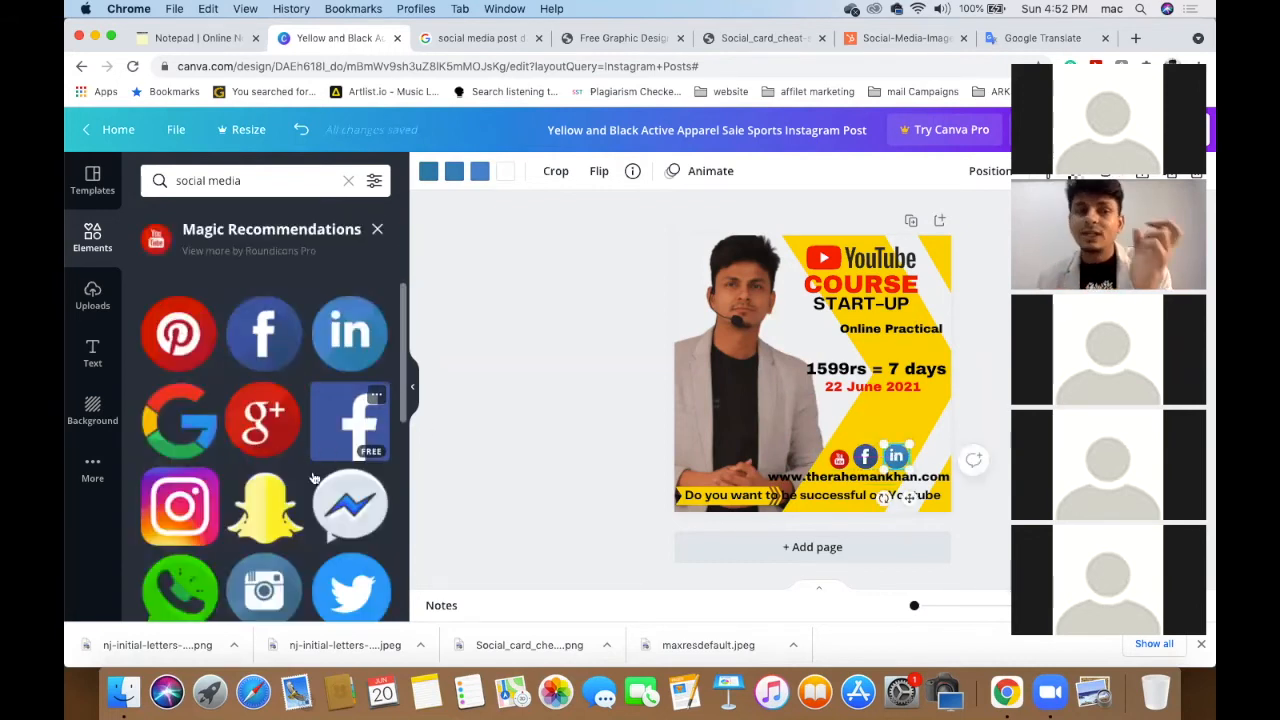
- Place a shrunken Twitter icon after LinkedIn, completing the four-icon social row
scroll(292, 485, "down", 1)
scroll(292, 485, "down", 3)
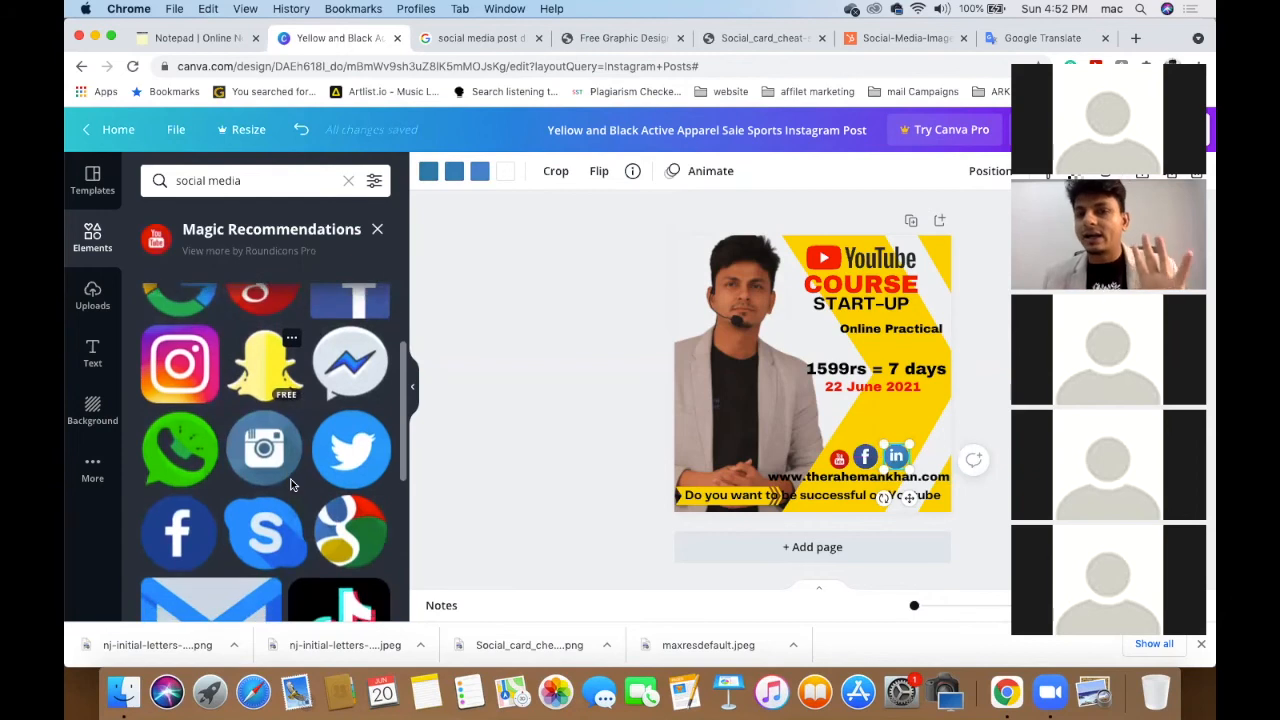
left_click(343, 452)
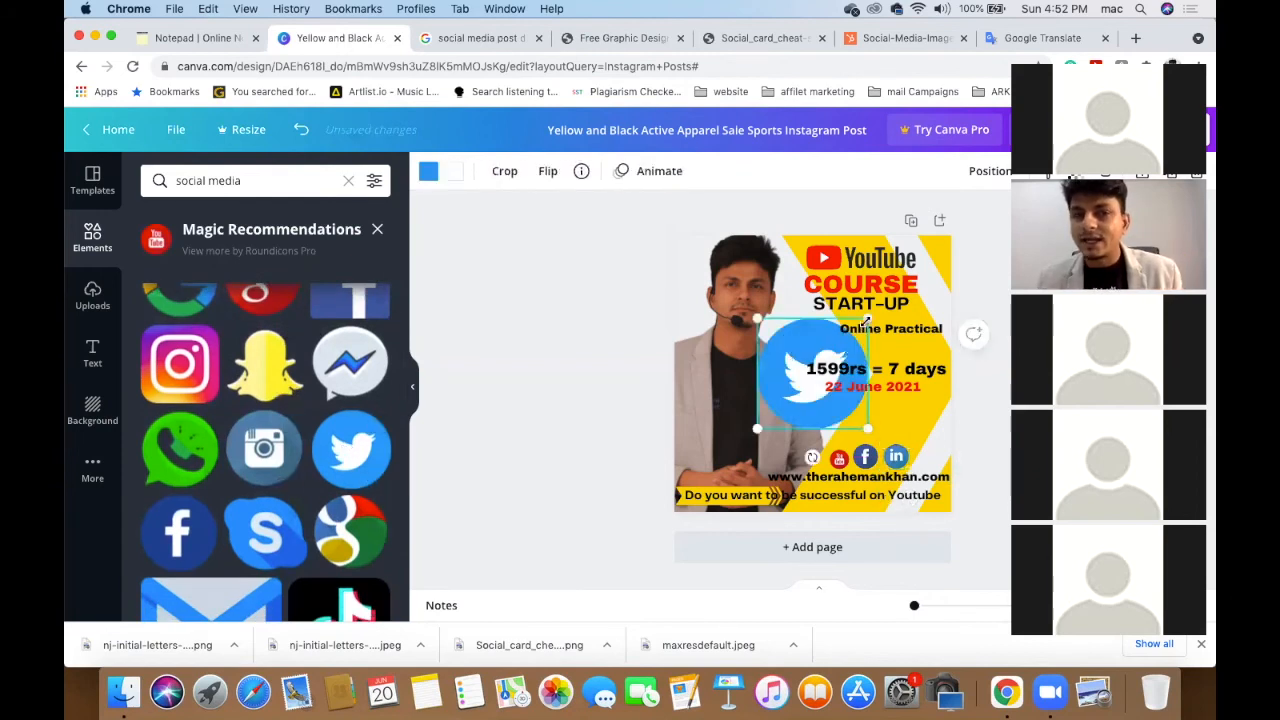
left_click_drag(782, 407, 926, 459)
scroll(926, 459, "up", 10)
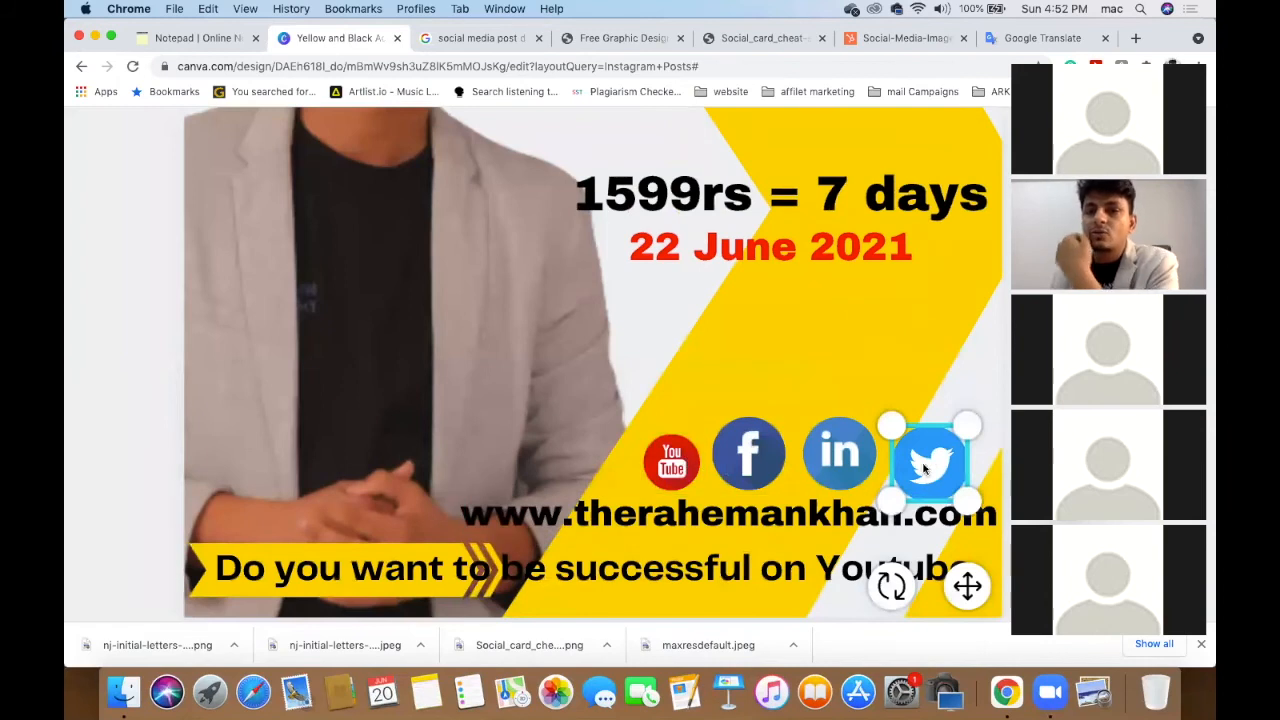
- Enlarge the YouTube and Facebook icons to about 141 px and place them side by side
left_click(665, 475)
left_click_drag(703, 432, 750, 385)
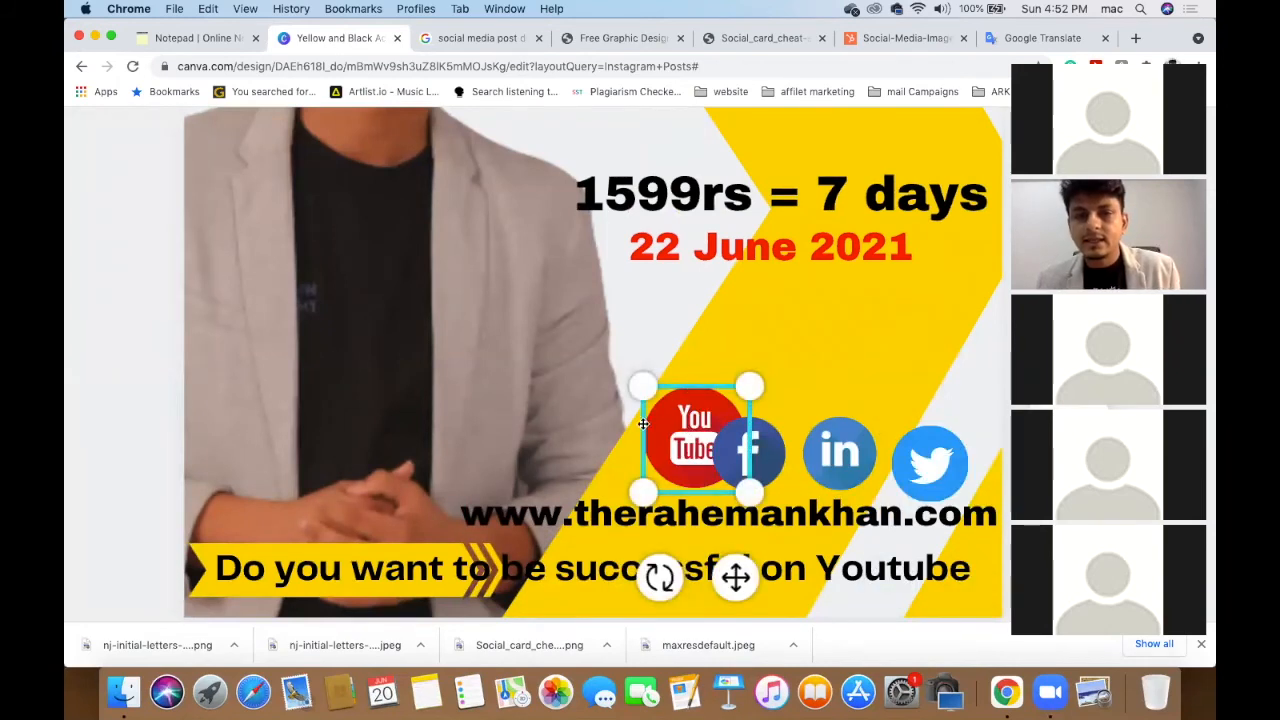
left_click_drag(643, 424, 603, 424)
left_click(745, 453)
left_click_drag(744, 453, 640, 452)
mouse_move(710, 403)
left_mouse_down()
mouse_move(728, 372)
mouse_move(712, 388)
left_mouse_up()
left_click_drag(668, 444, 663, 441)
- Move LinkedIn toward Facebook, resize Twitter to match, and put Twitter at the row's right end
left_click(828, 452)
left_click_drag(840, 452, 724, 396)
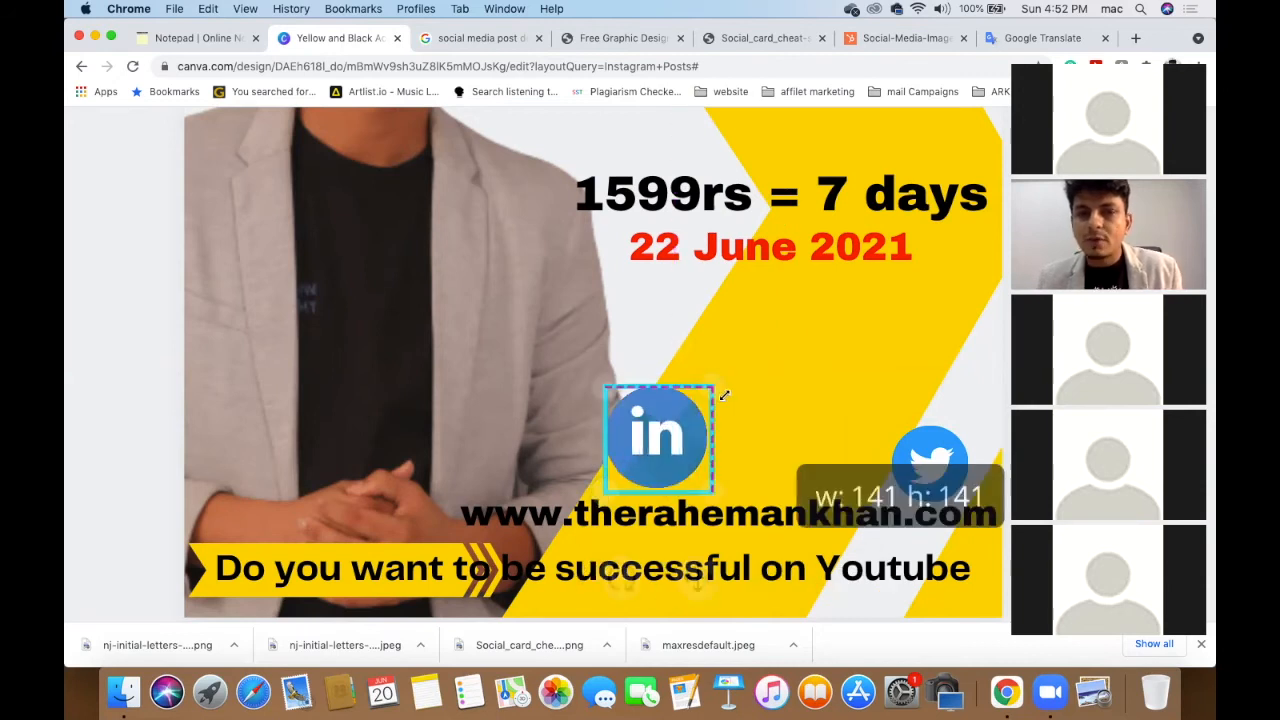
left_click(940, 465)
left_click_drag(940, 465, 660, 445)
left_click_drag(713, 398, 713, 399)
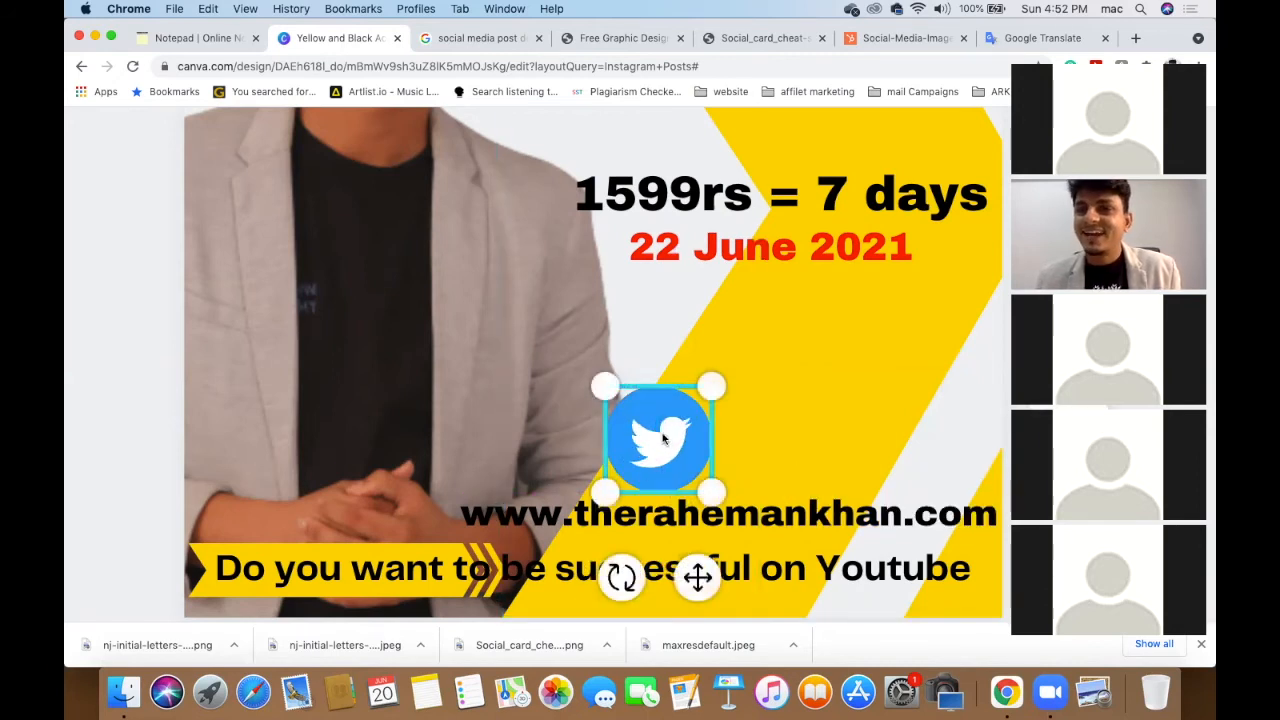
left_click_drag(663, 436, 957, 435)
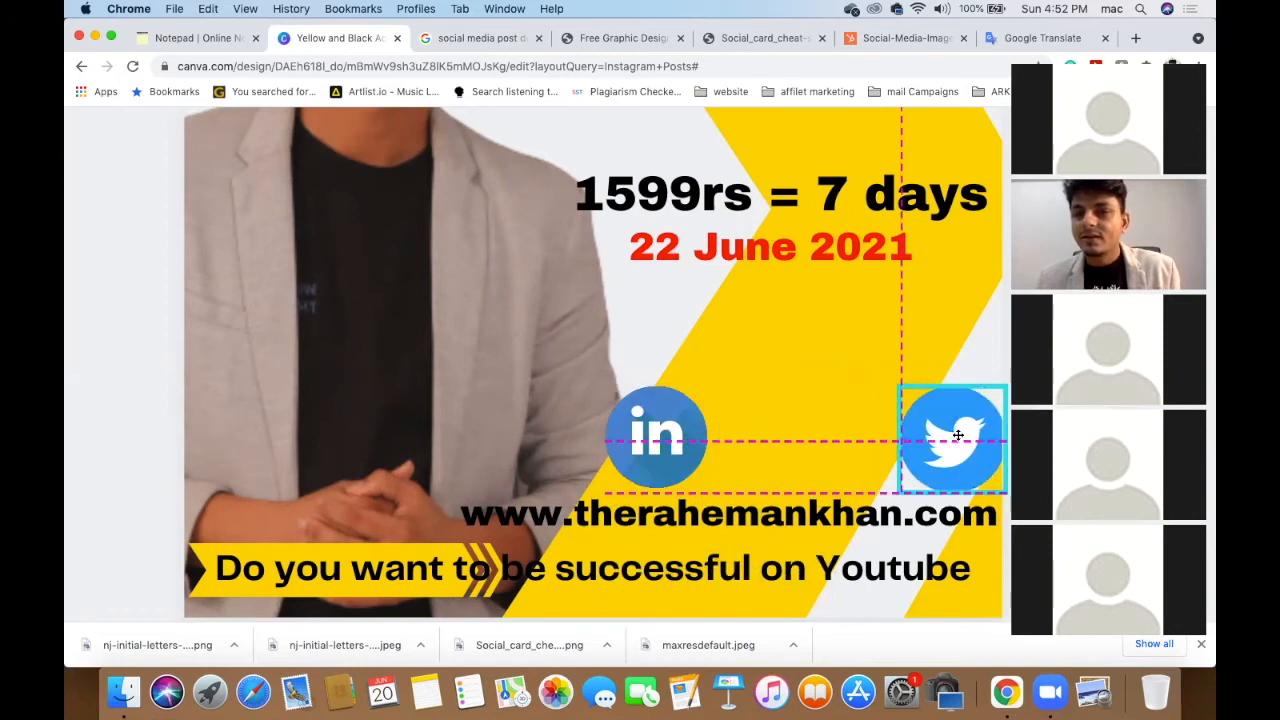
- Slide LinkedIn and Facebook right so the icons pack in order, YouTube to Twitter
left_click(693, 440)
left_click_drag(661, 430, 845, 430)
left_click(655, 440)
left_click_drag(681, 446, 775, 442)
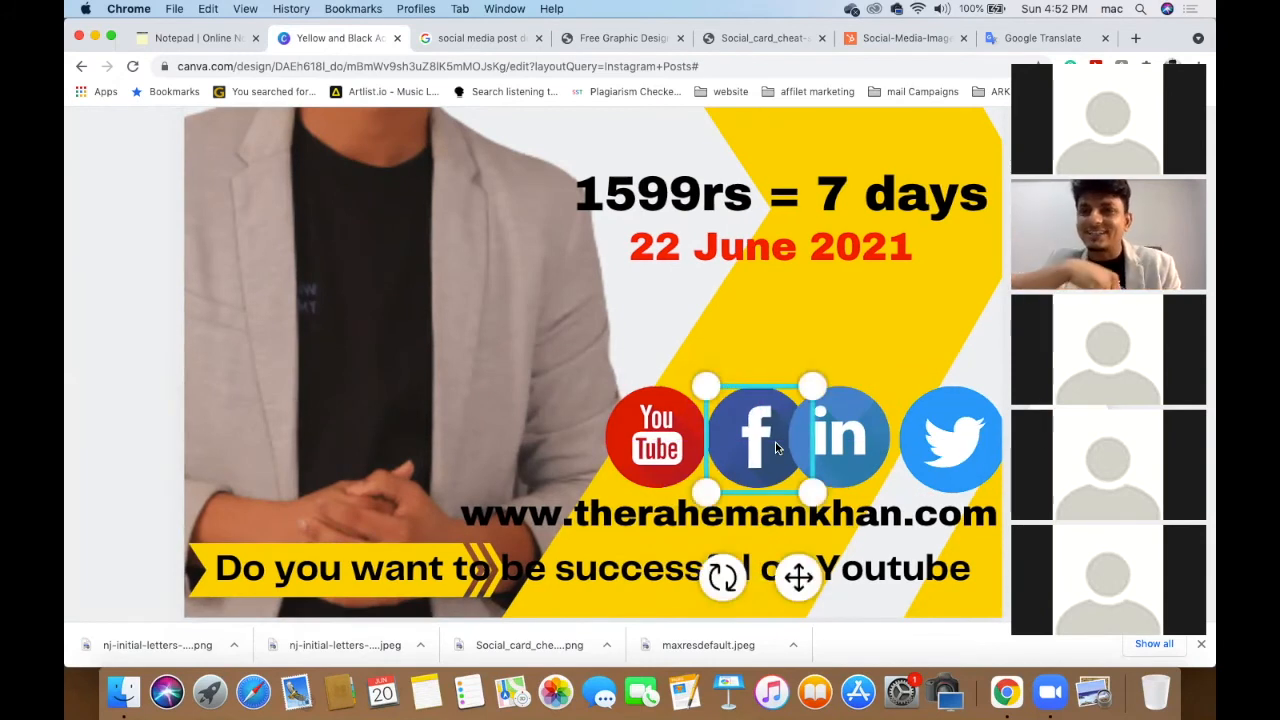
- Select all four social icons and shrink them together from a corner
left_click(672, 436)
left_click(779, 418, "shift")
left_click(850, 448, "shift")
left_click(917, 450, "shift")
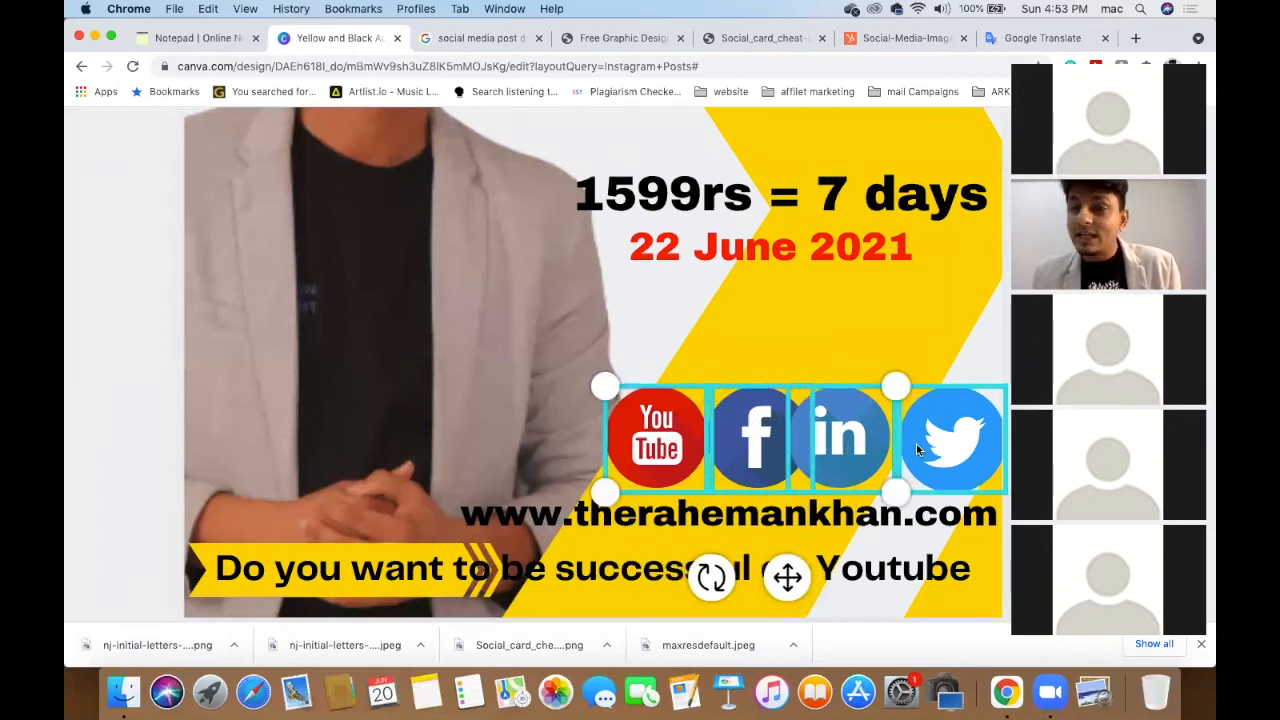
left_click_drag(644, 395, 736, 421)
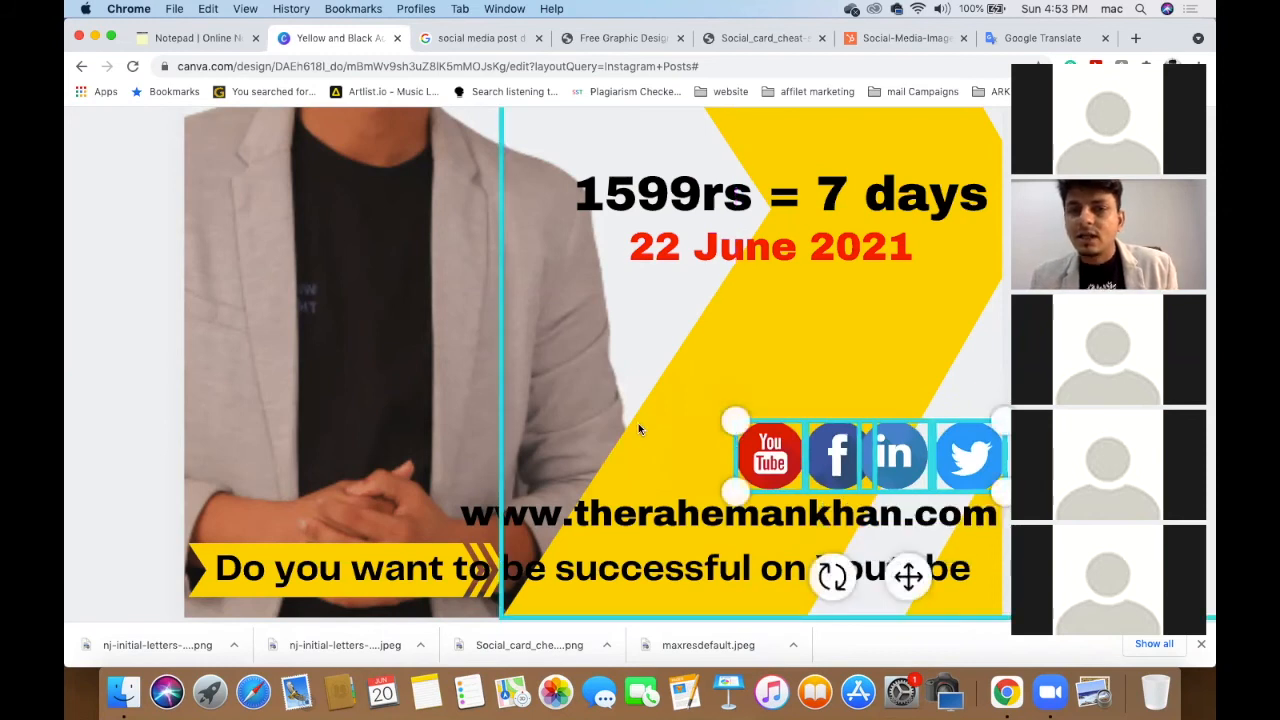
- Respace the YouTube, Facebook, LinkedIn and Twitter icons evenly in a row above the URL
left_click(775, 452)
left_click_drag(790, 453, 690, 453)
left_click_drag(830, 455, 740, 457)
left_click(892, 457)
left_click_drag(899, 462, 849, 462)
left_click_drag(960, 460, 914, 461)
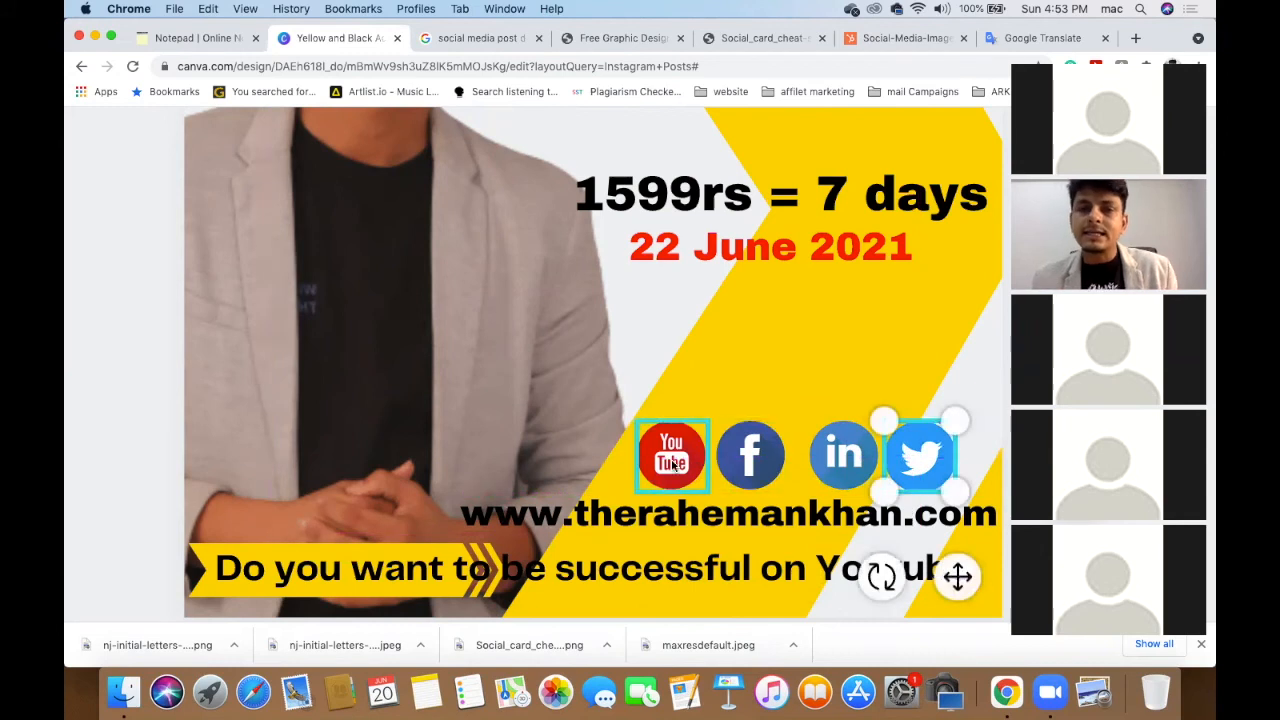
- Reselect the YouTube, Facebook and LinkedIn icons along with Twitter
left_click(672, 463, "shift")
left_click(750, 457, "shift")
left_click(843, 457, "shift")
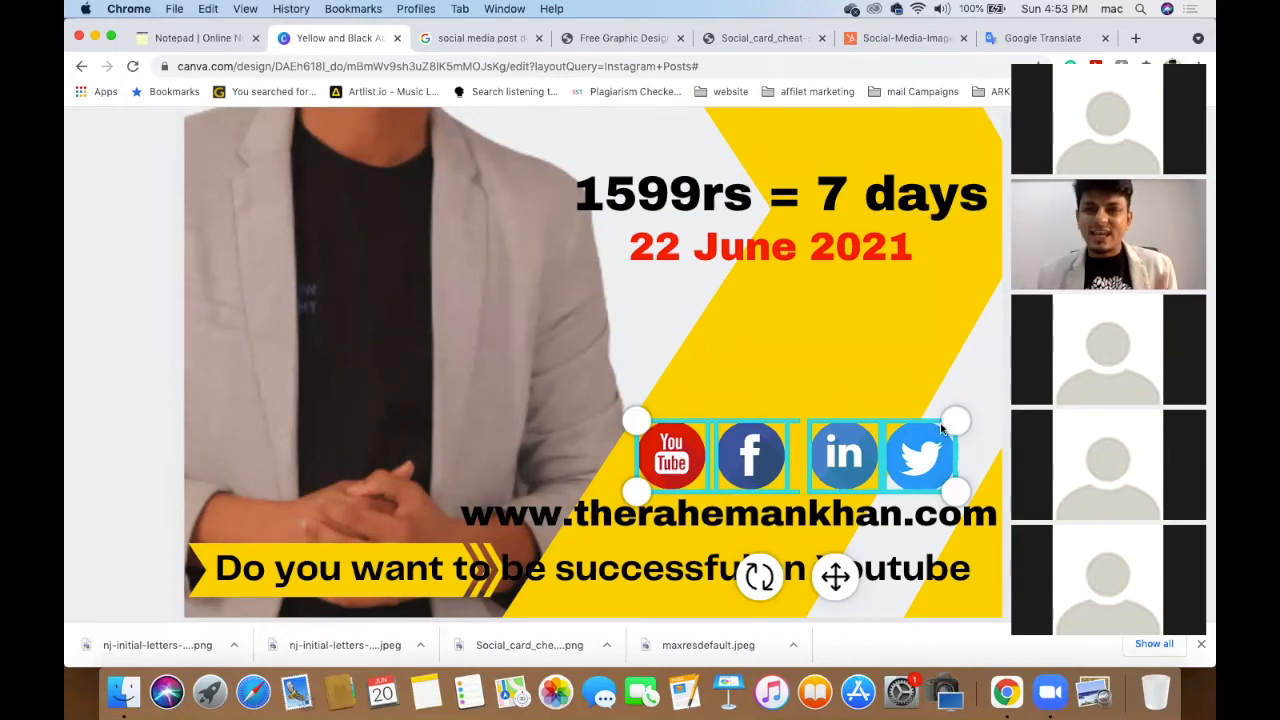
left_click_drag(1127, 57, 609, 122)
scroll(657, 232, "down", 5)
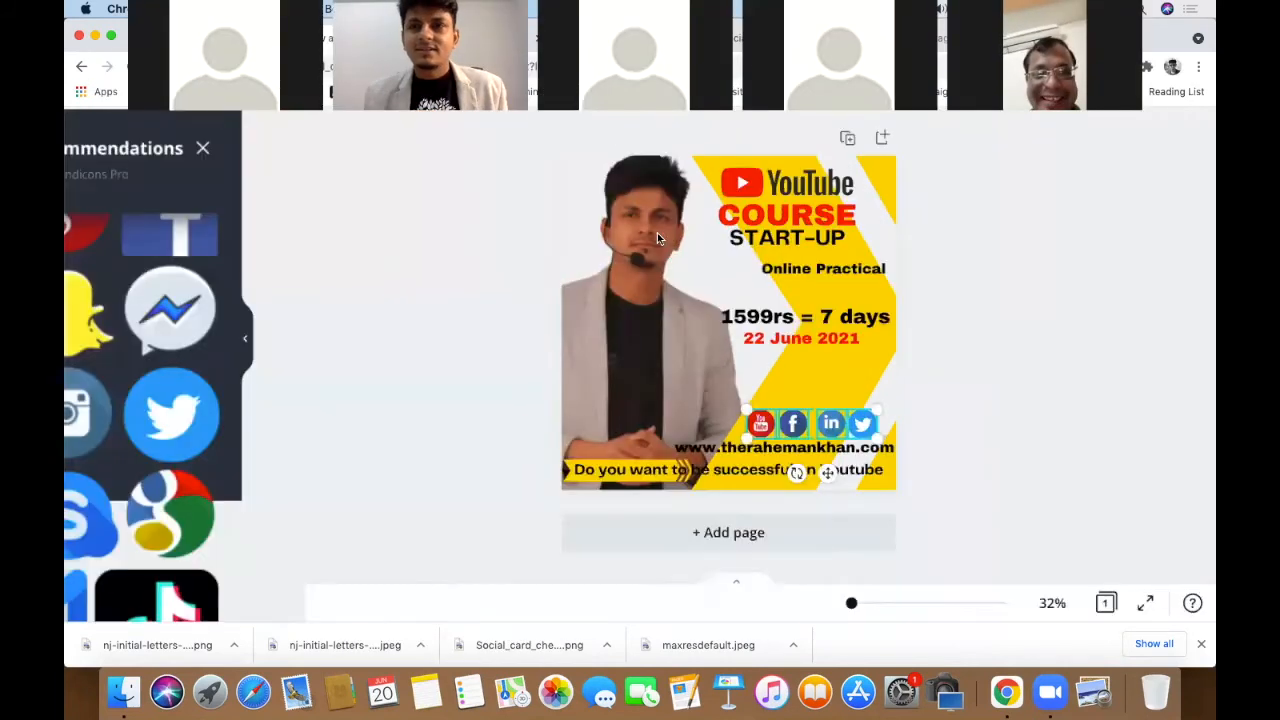
scroll(657, 236, "up", 2)
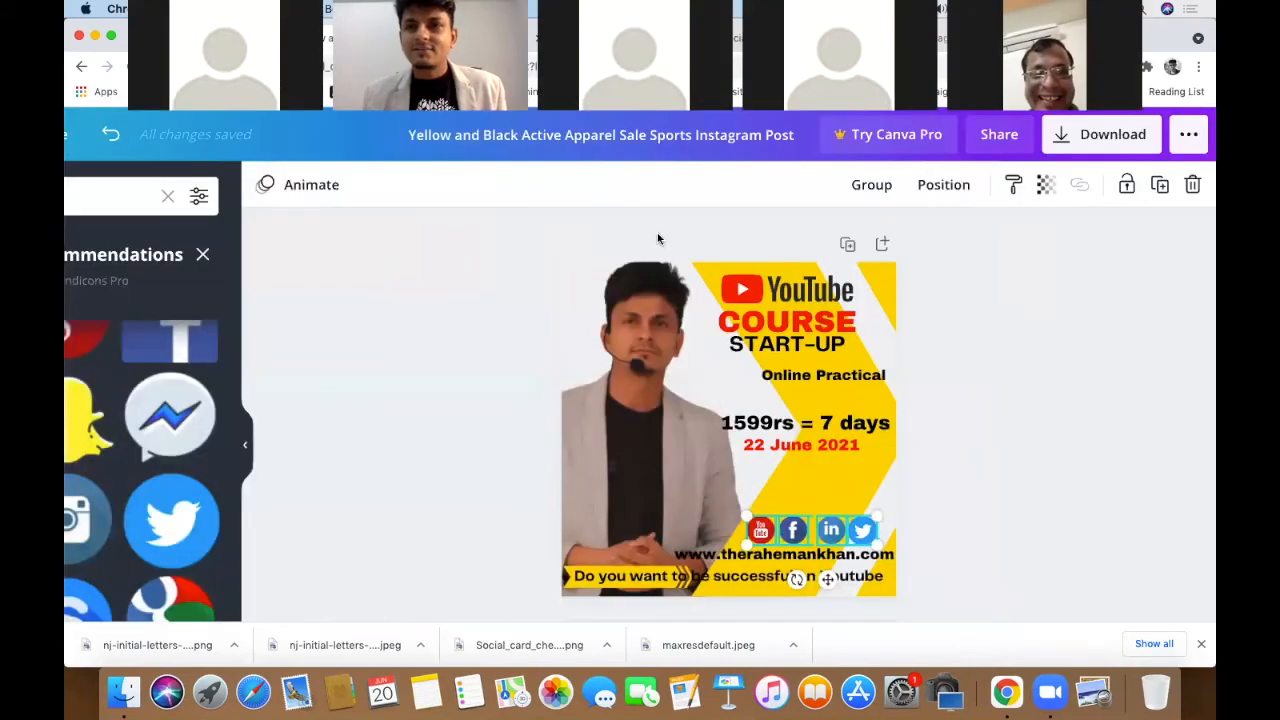
left_click(940, 188)
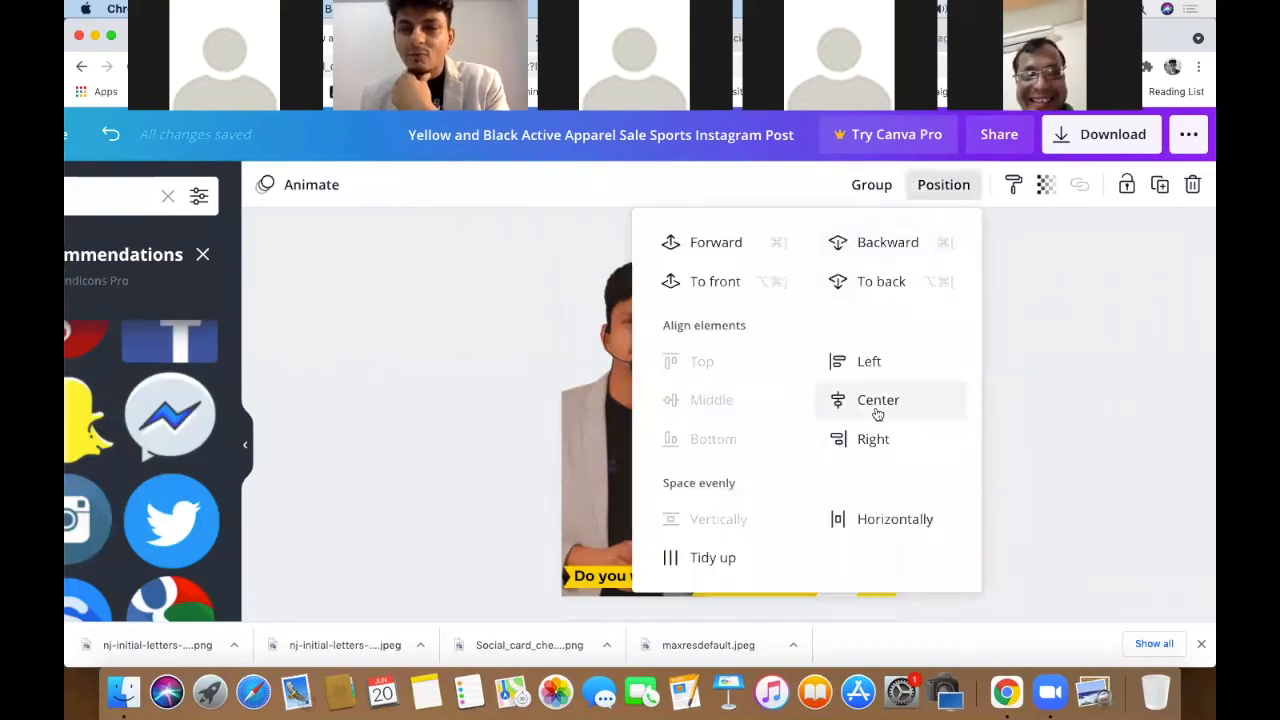
left_click(1060, 408)
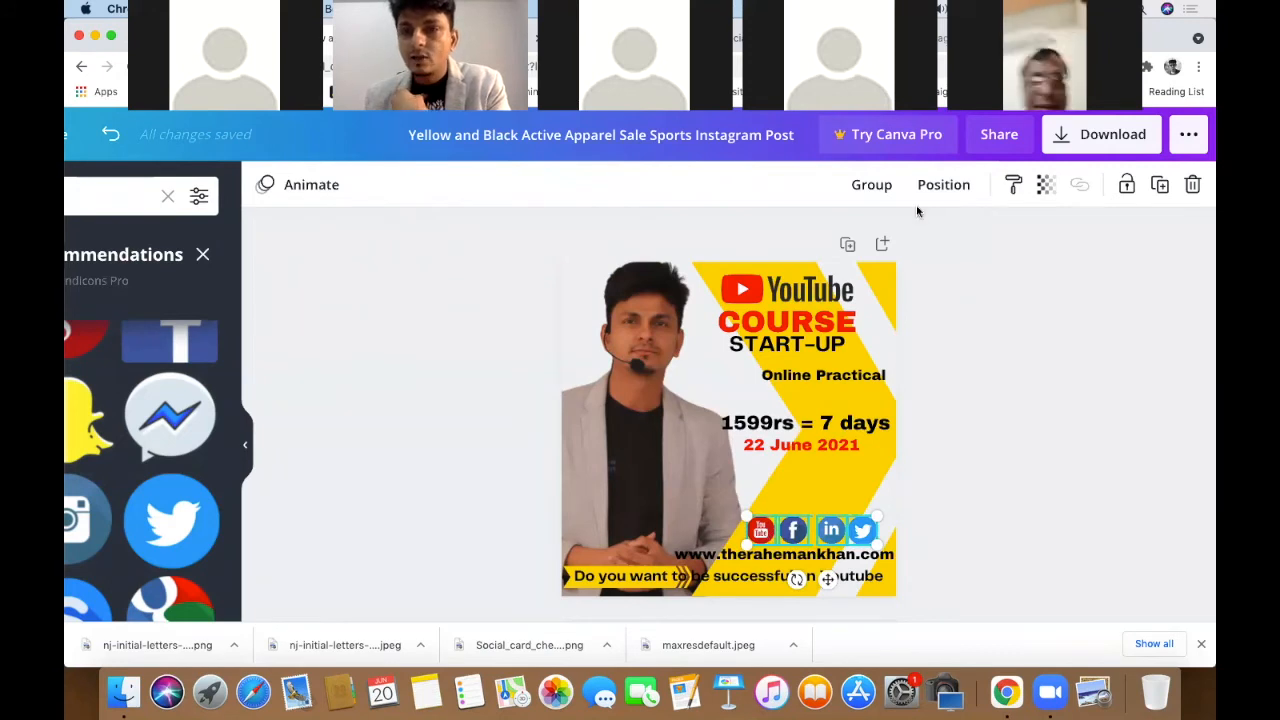
left_click(943, 184)
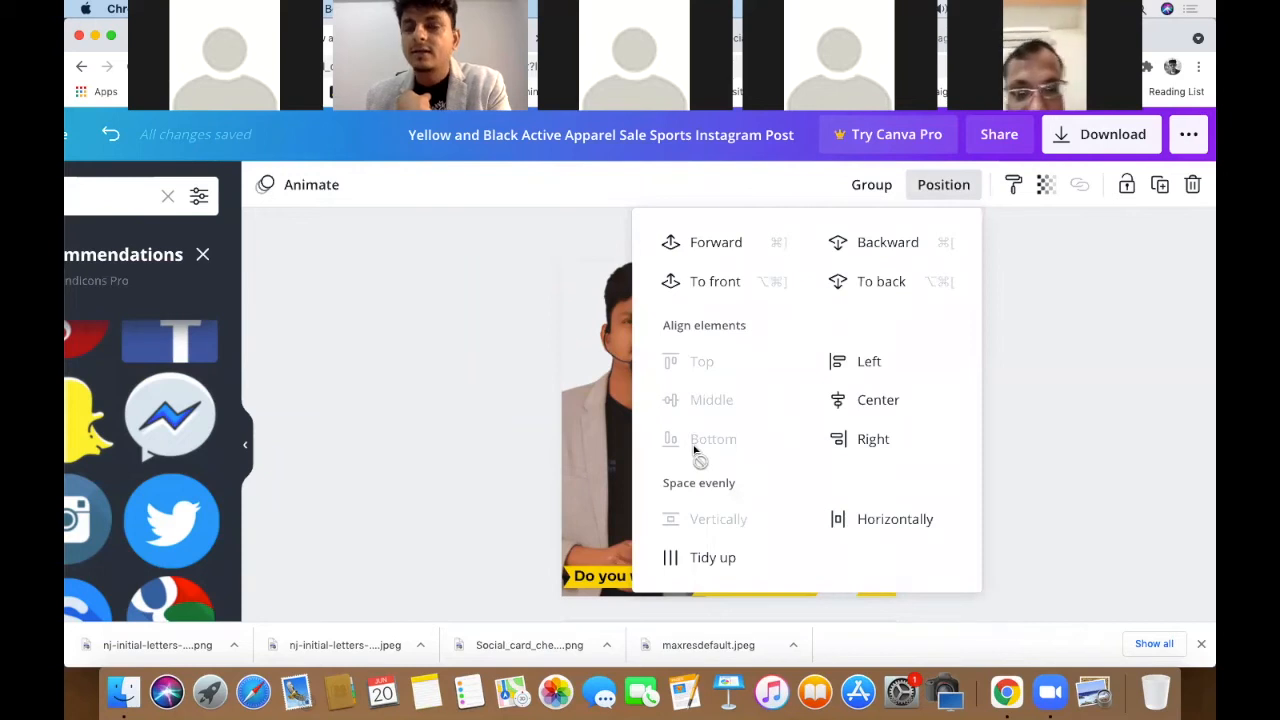
left_click(1156, 470)
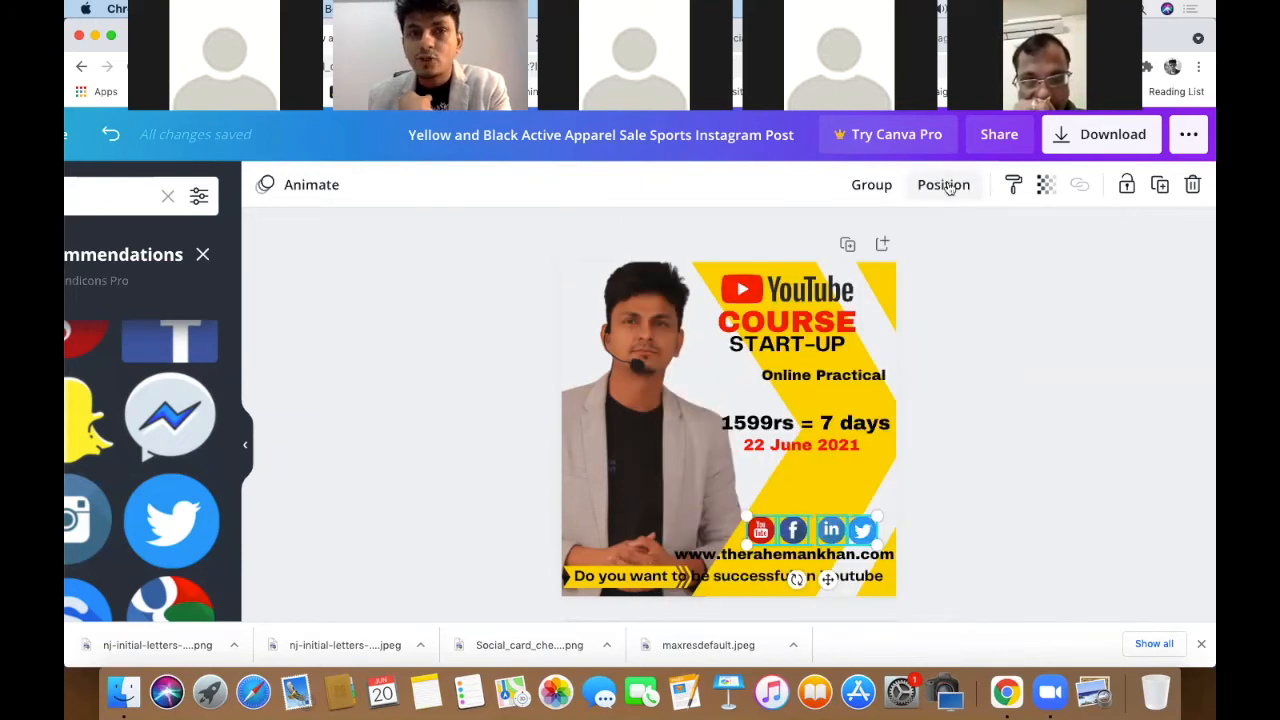
left_click(945, 186)
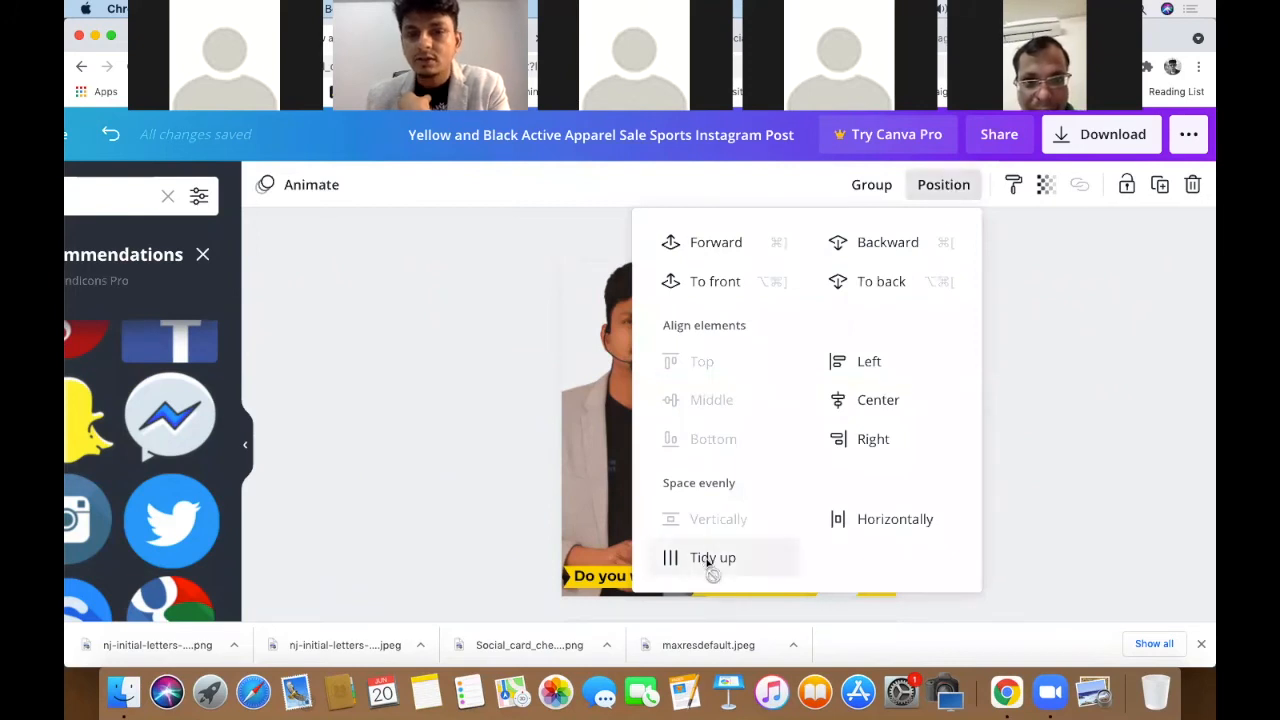
left_click(994, 449)
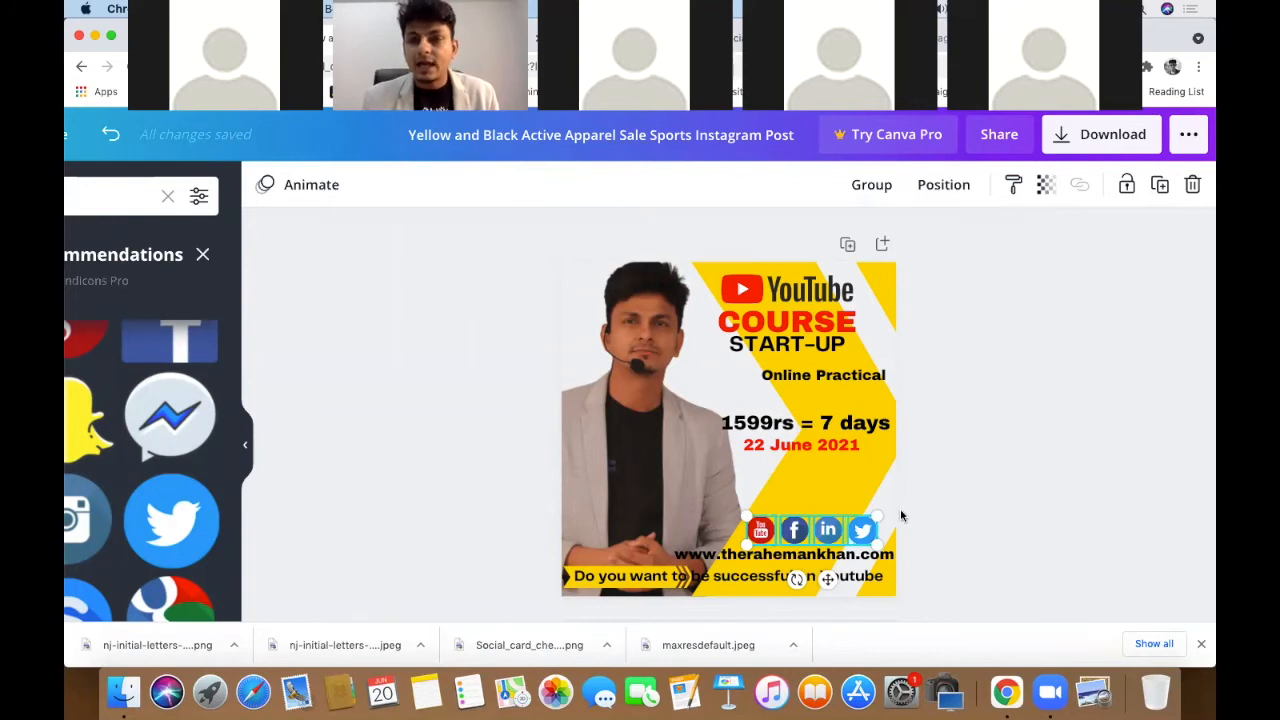
- Zoom in and pull the four-icon row's corner handle inward to shrink it slightly
scroll(878, 508, "up", 5)
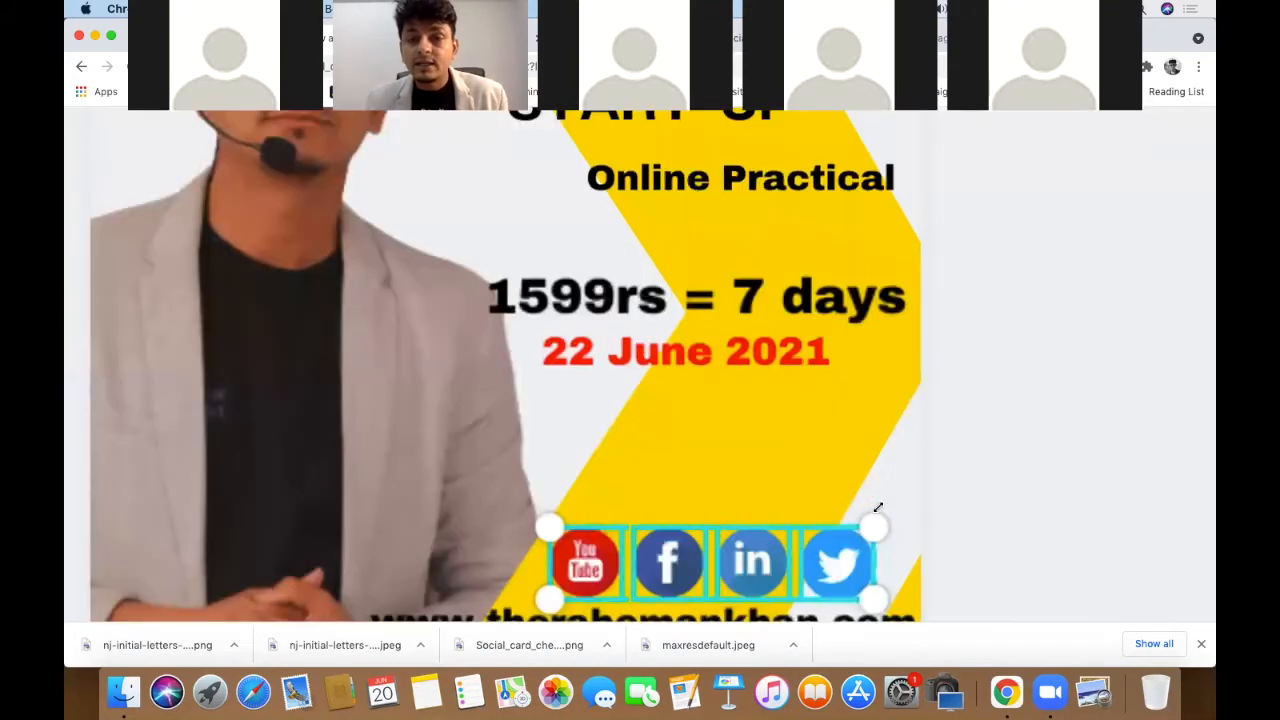
left_click_drag(849, 531, 638, 618)
left_click(1041, 370)
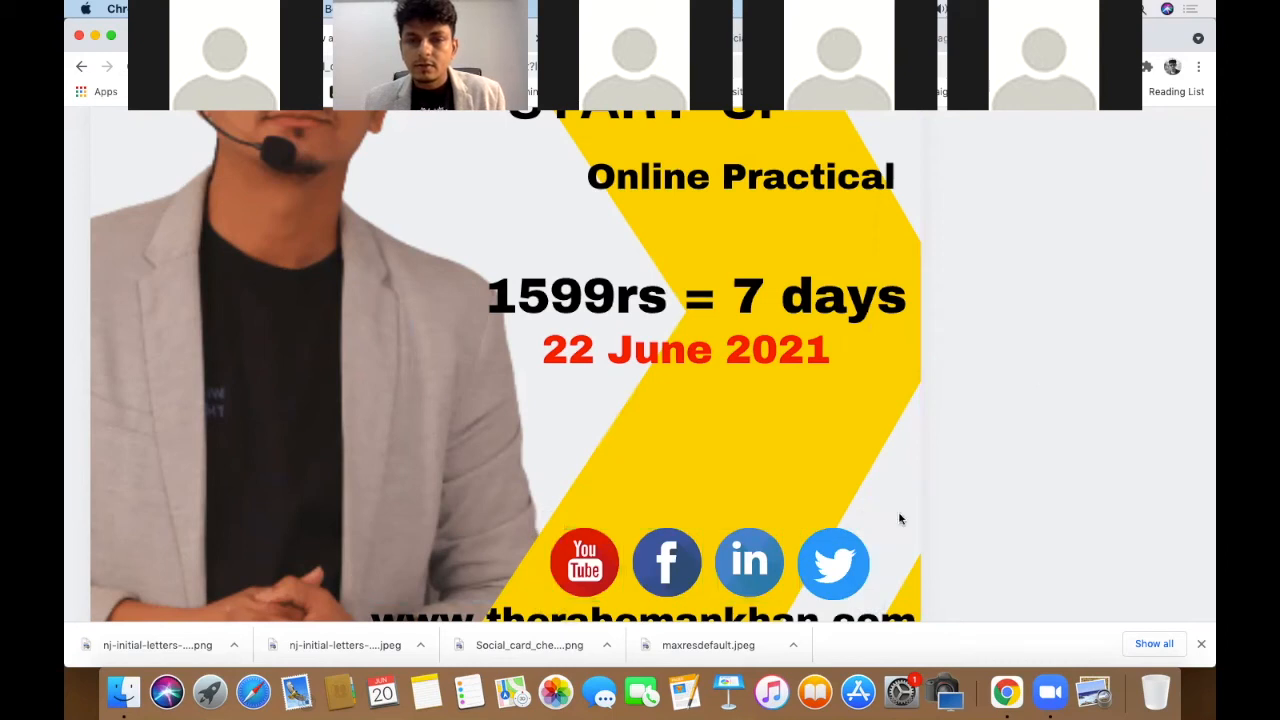
left_click(835, 560)
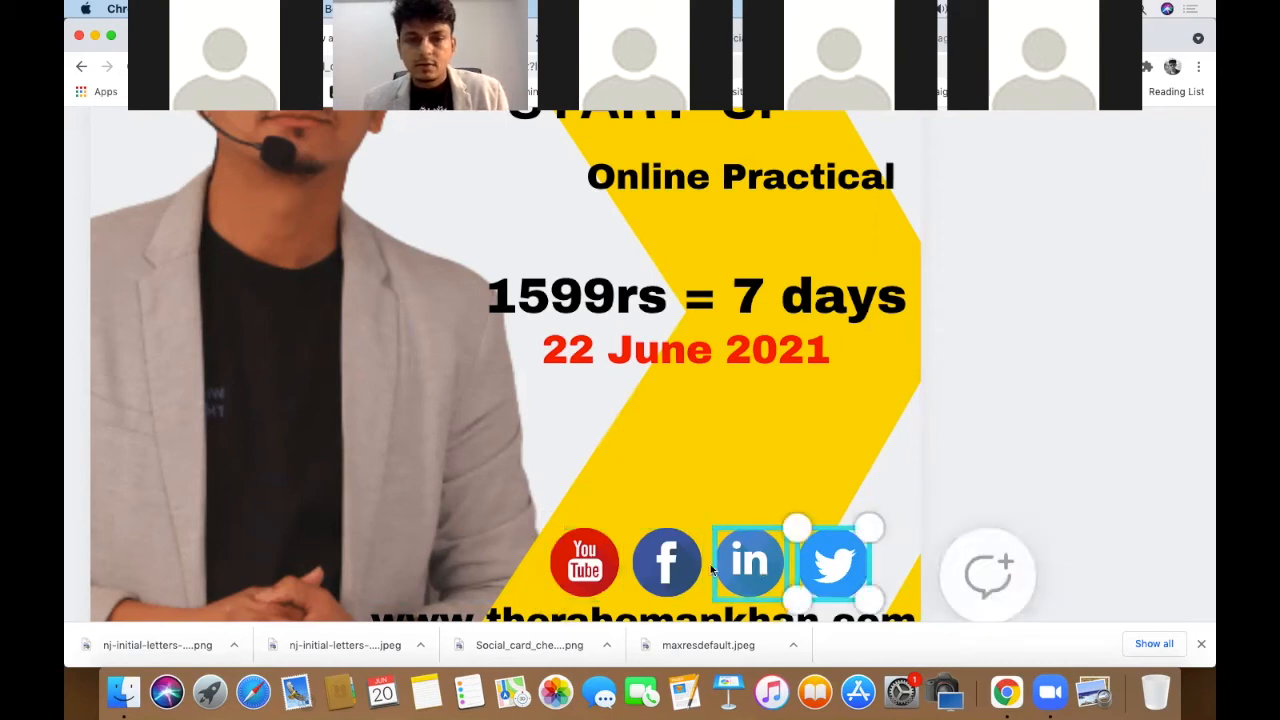
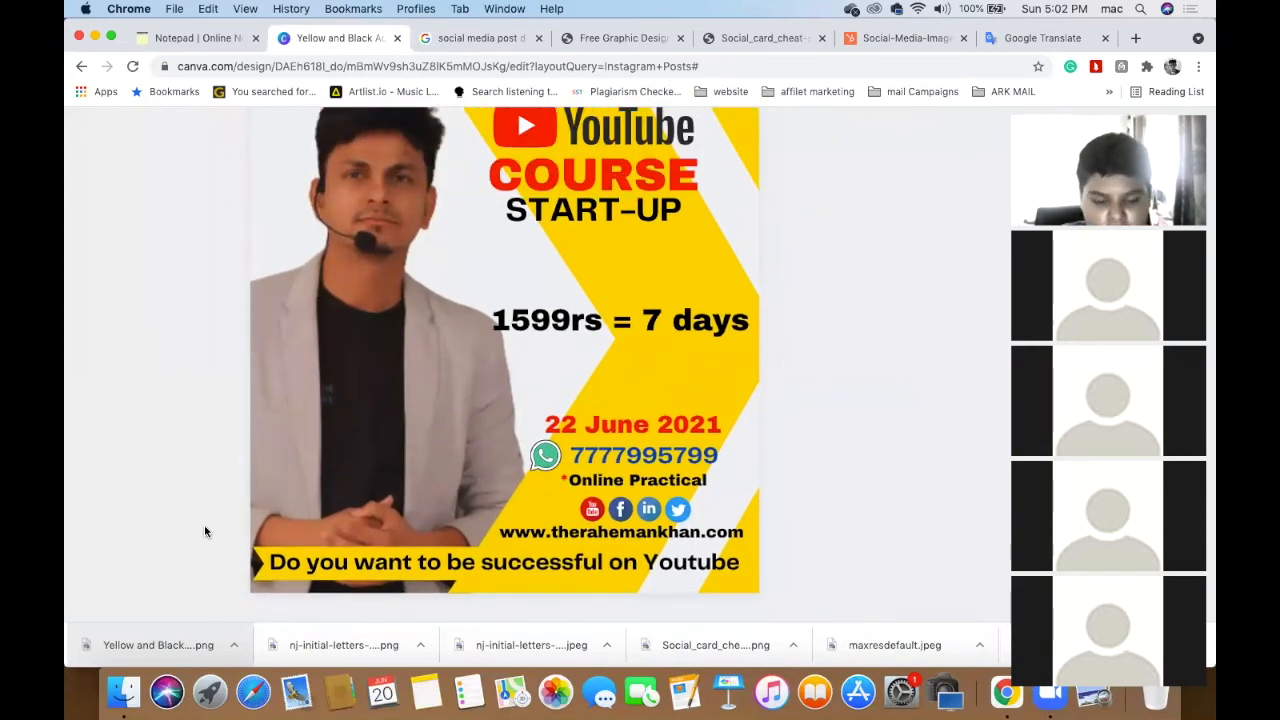
- Nudge the YouTube COURSE START-UP heading group slightly lower on the poster
scroll(205, 531, "down", 3)
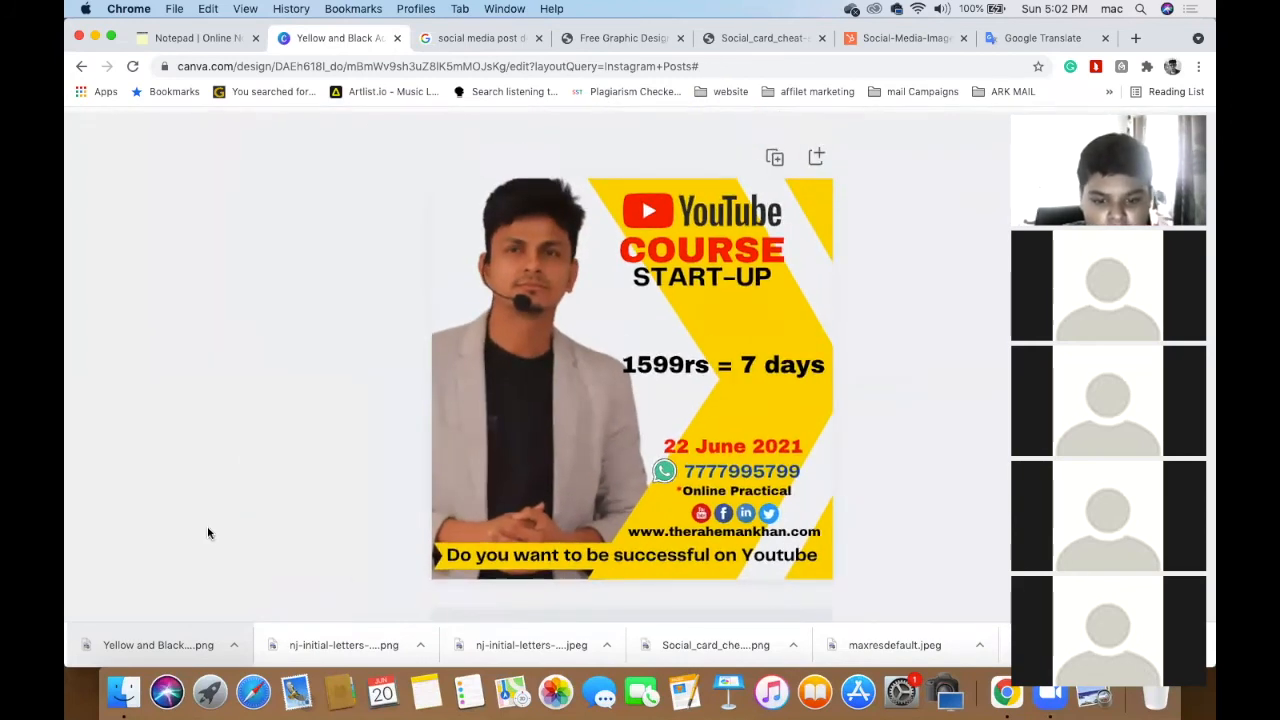
left_click(700, 221)
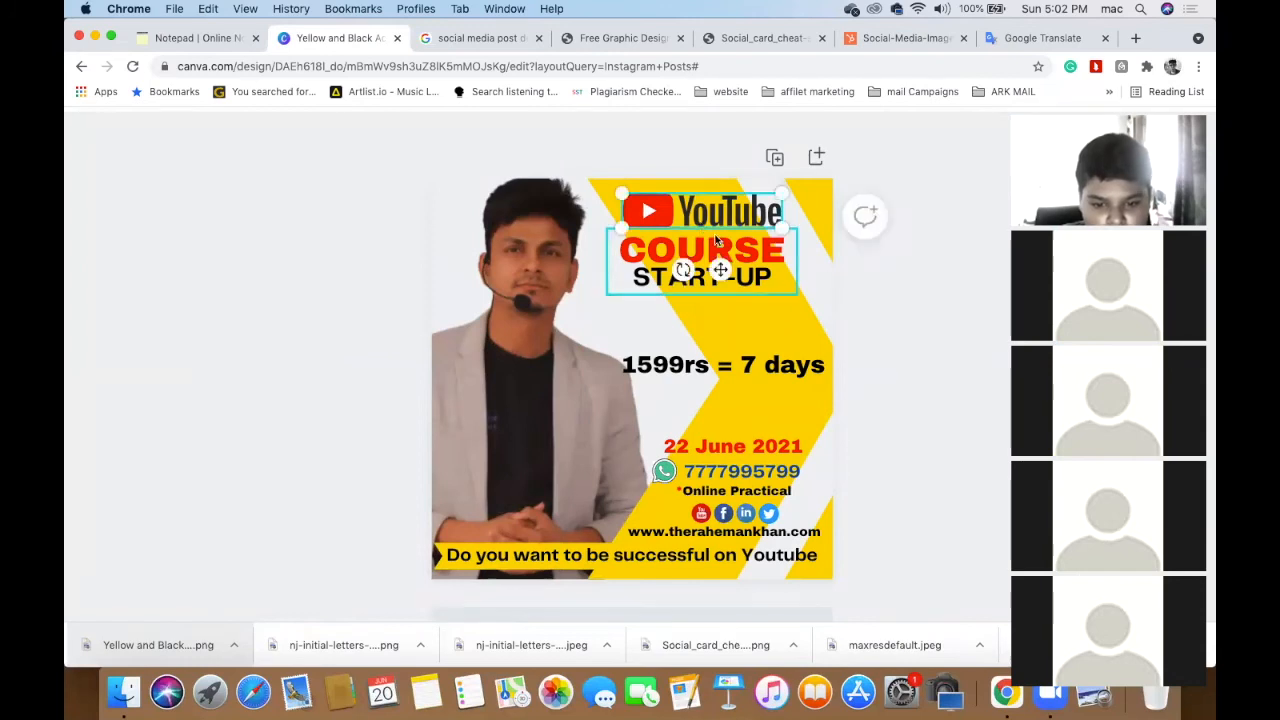
left_click_drag(716, 248, 711, 284)
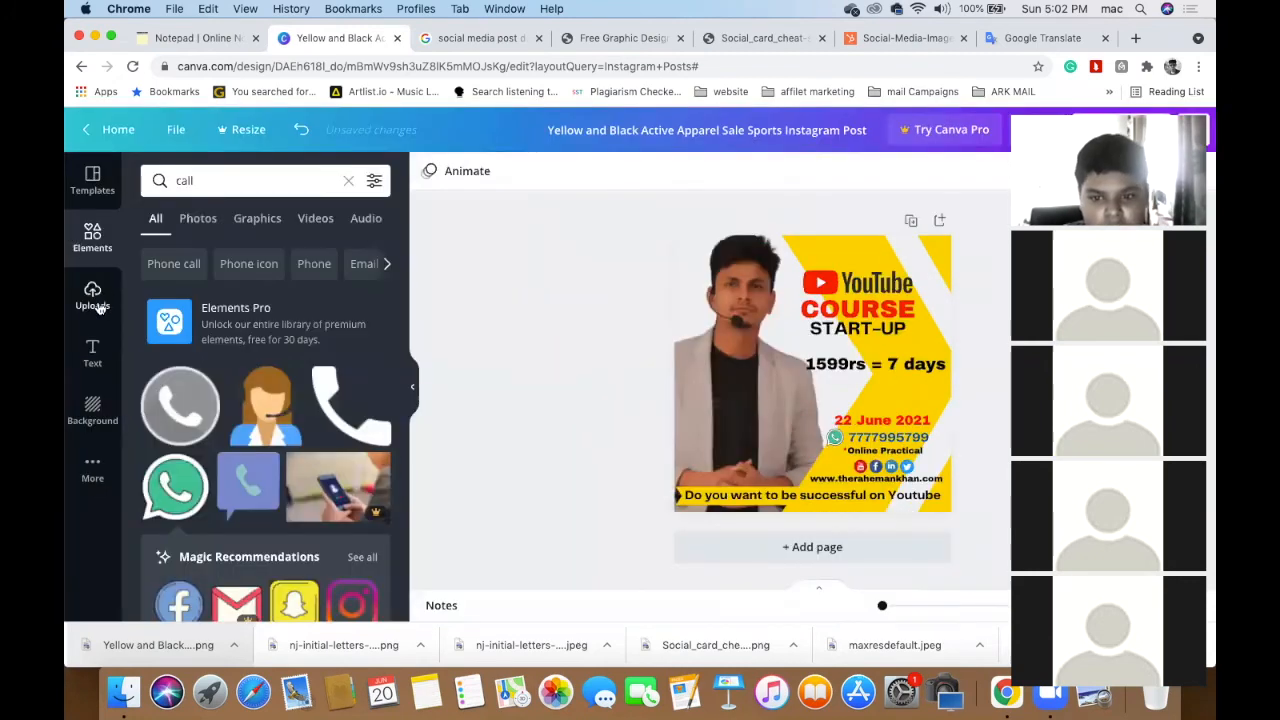
- Add the white ARK logo from Uploads and place it at the top of the poster
left_click(93, 296)
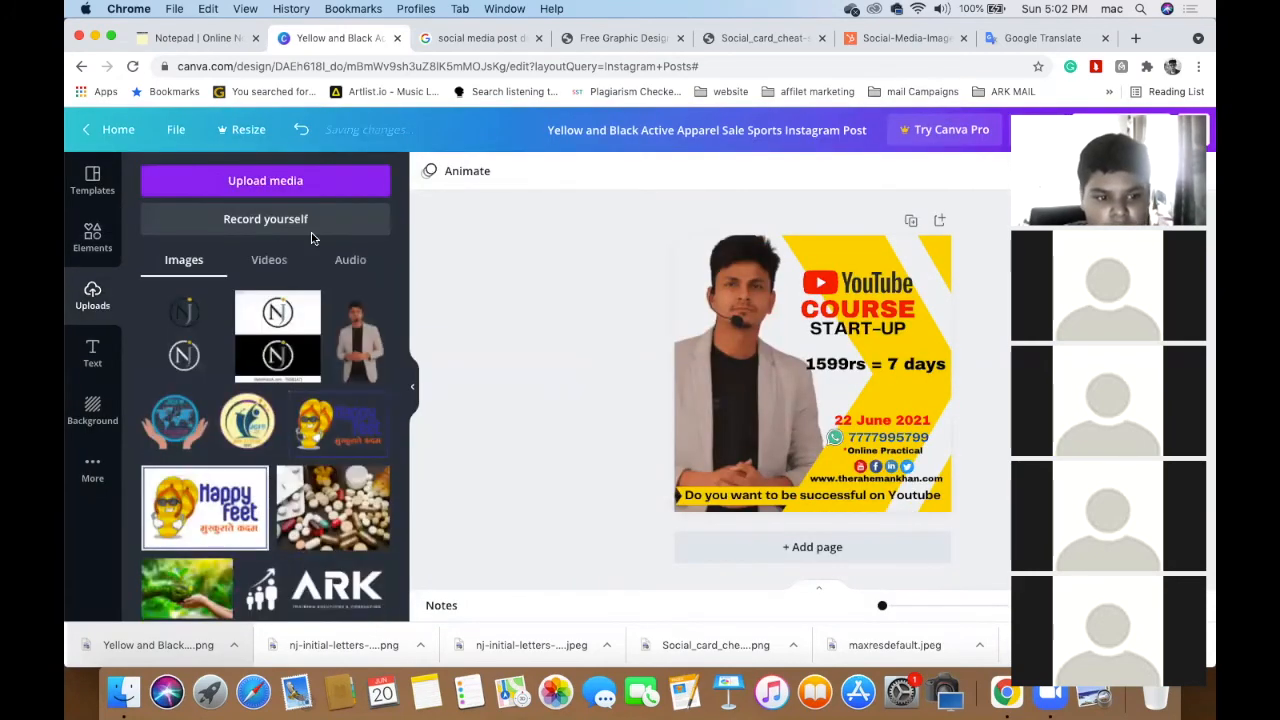
scroll(311, 406, "down", 3)
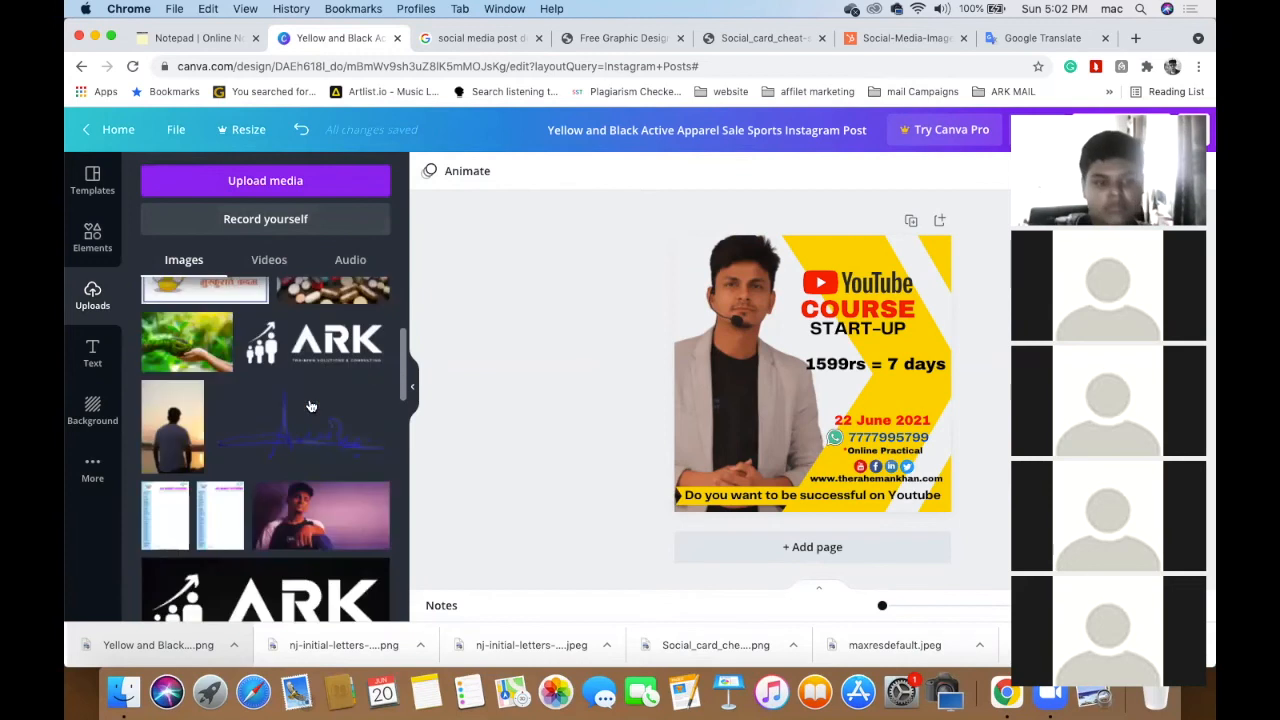
left_click(325, 345)
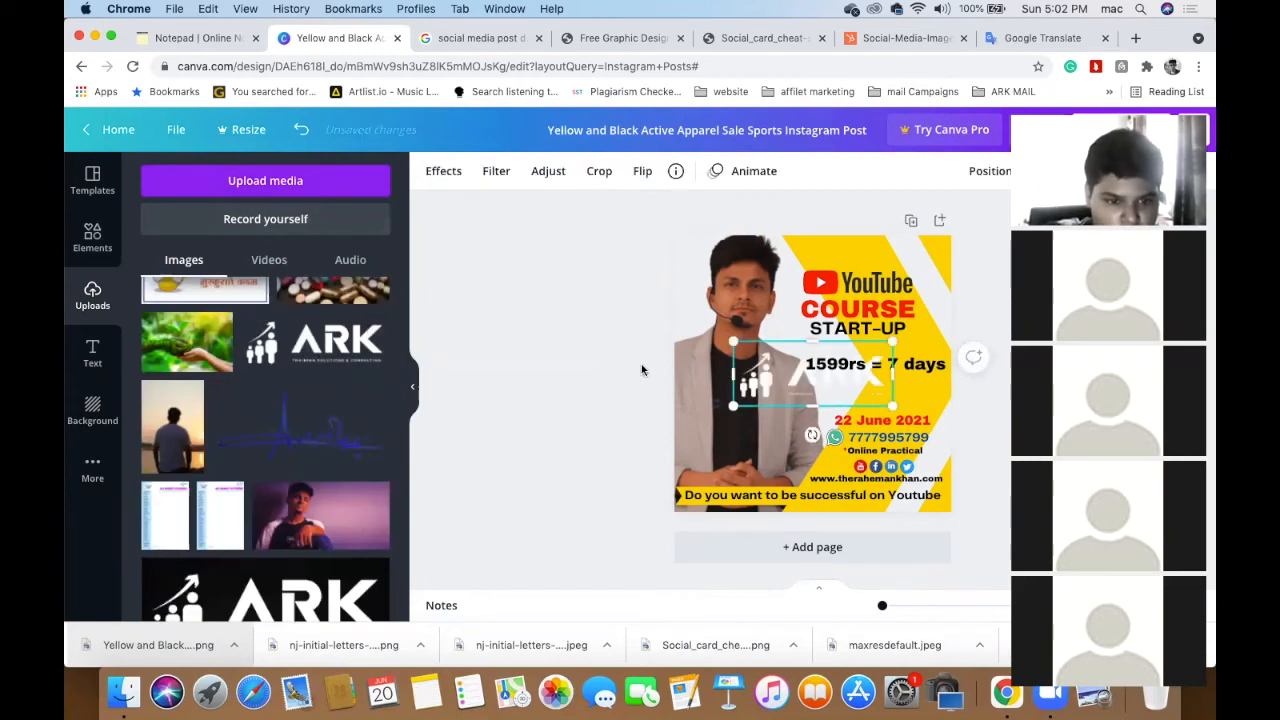
left_click_drag(768, 384, 861, 260)
scroll(844, 248, "up", 5)
scroll(861, 261, "right", 2)
scroll(862, 262, "down", 1)
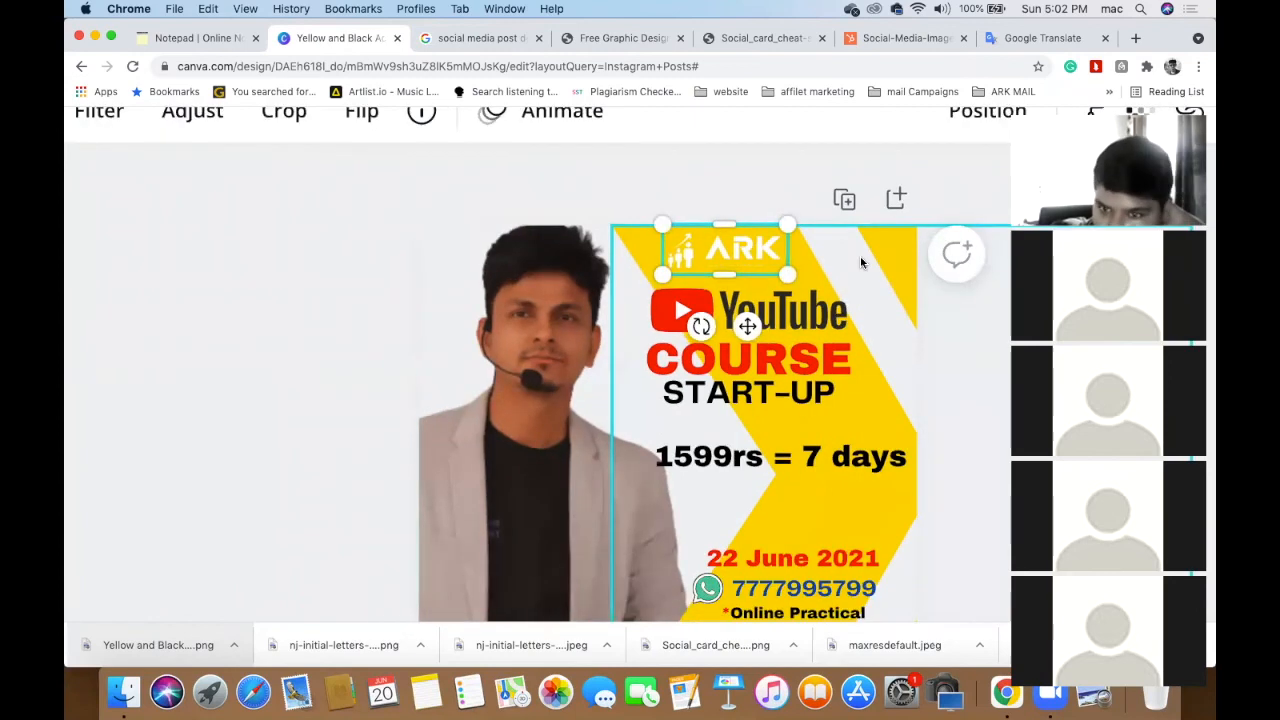
scroll(860, 258, "down", 3)
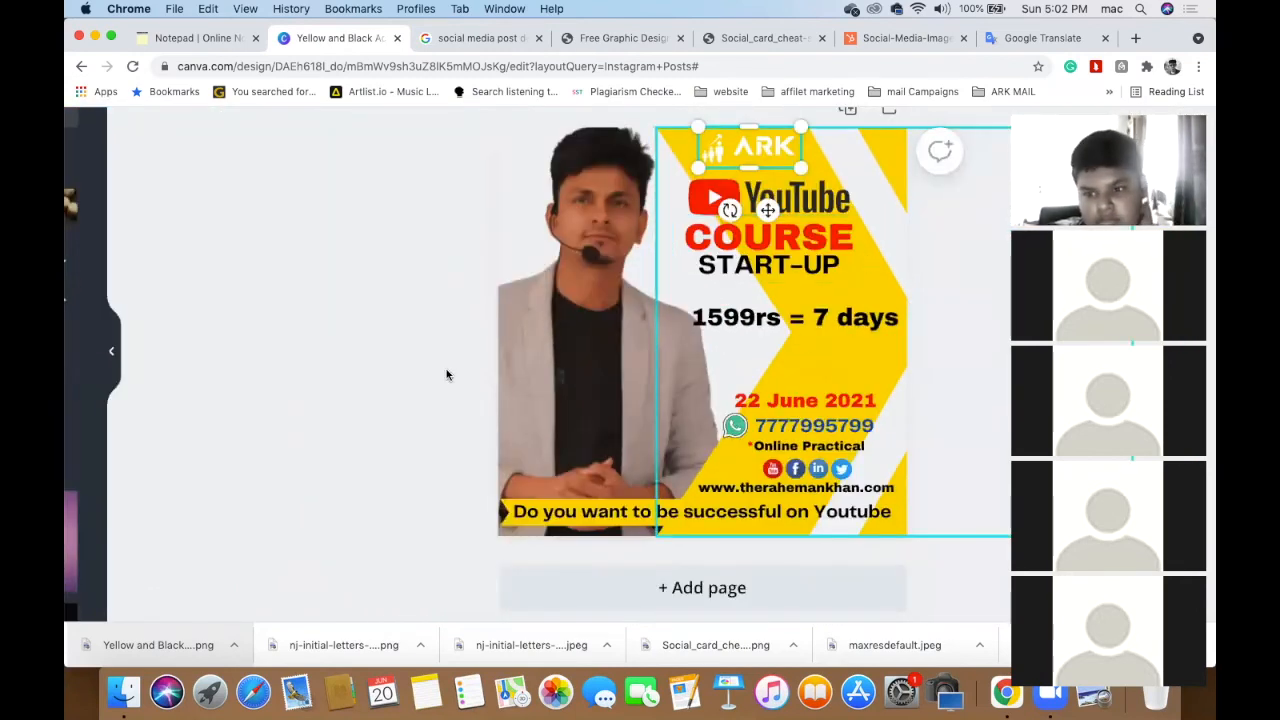
- Enlarge the whole YouTube COURSE START-UP heading group from its corner handle
left_click(447, 375)
left_click(828, 205)
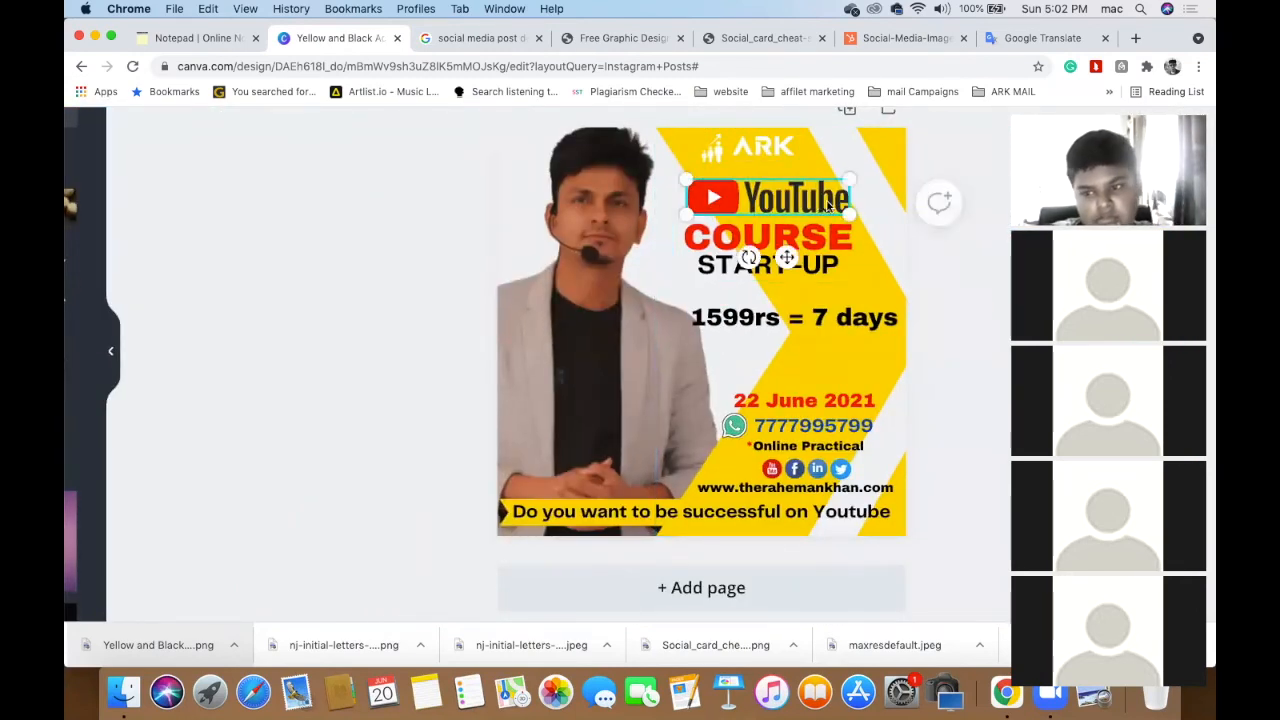
left_click(367, 267)
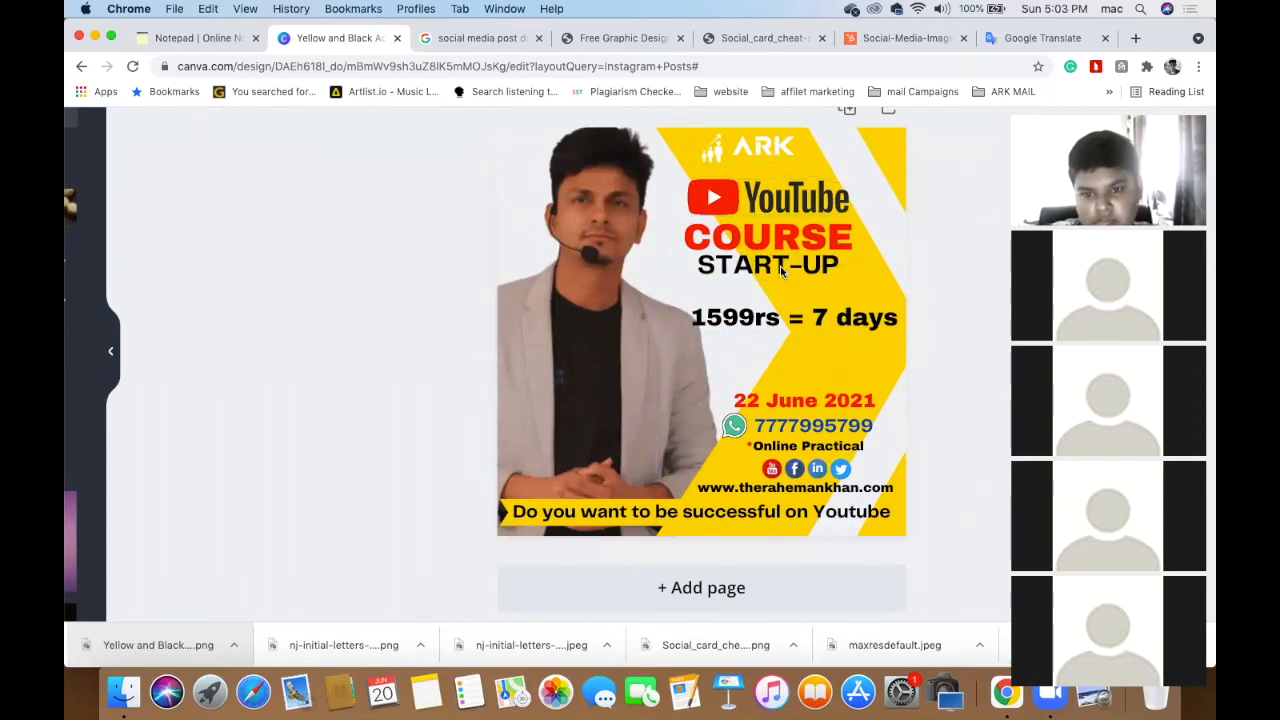
left_click(782, 268)
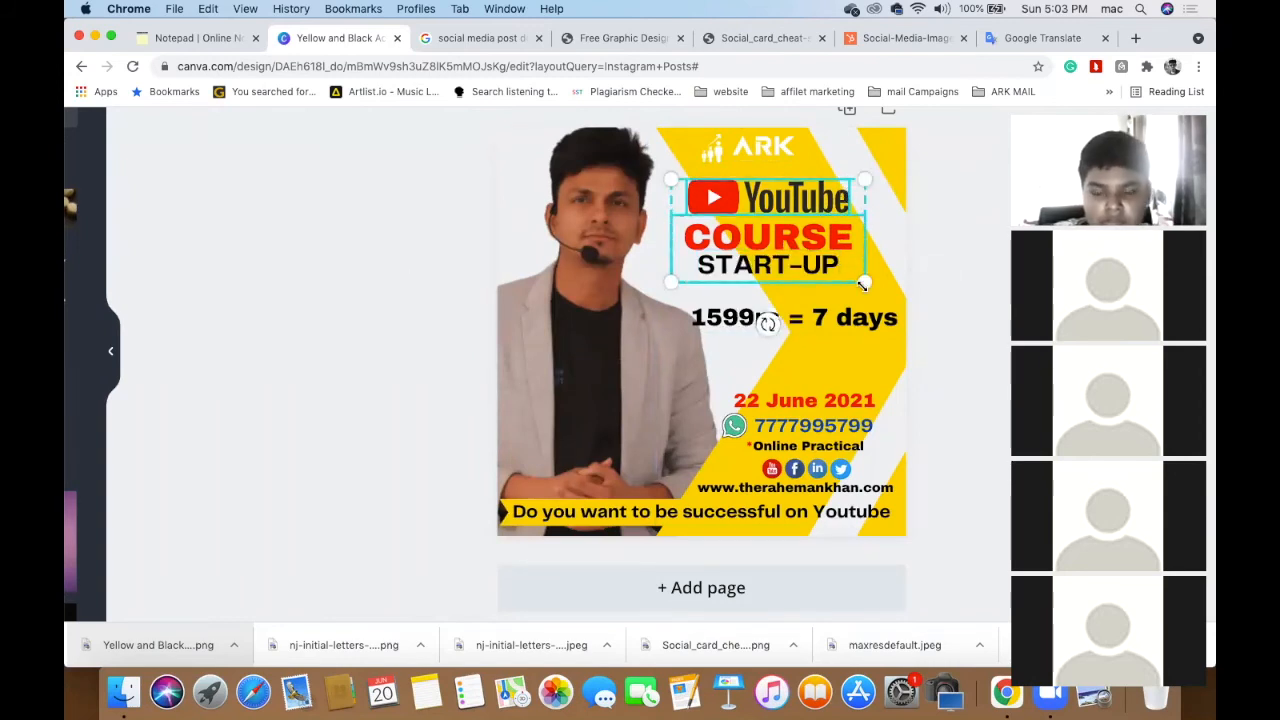
left_click_drag(867, 284, 890, 334)
left_click(974, 295)
left_click(334, 328)
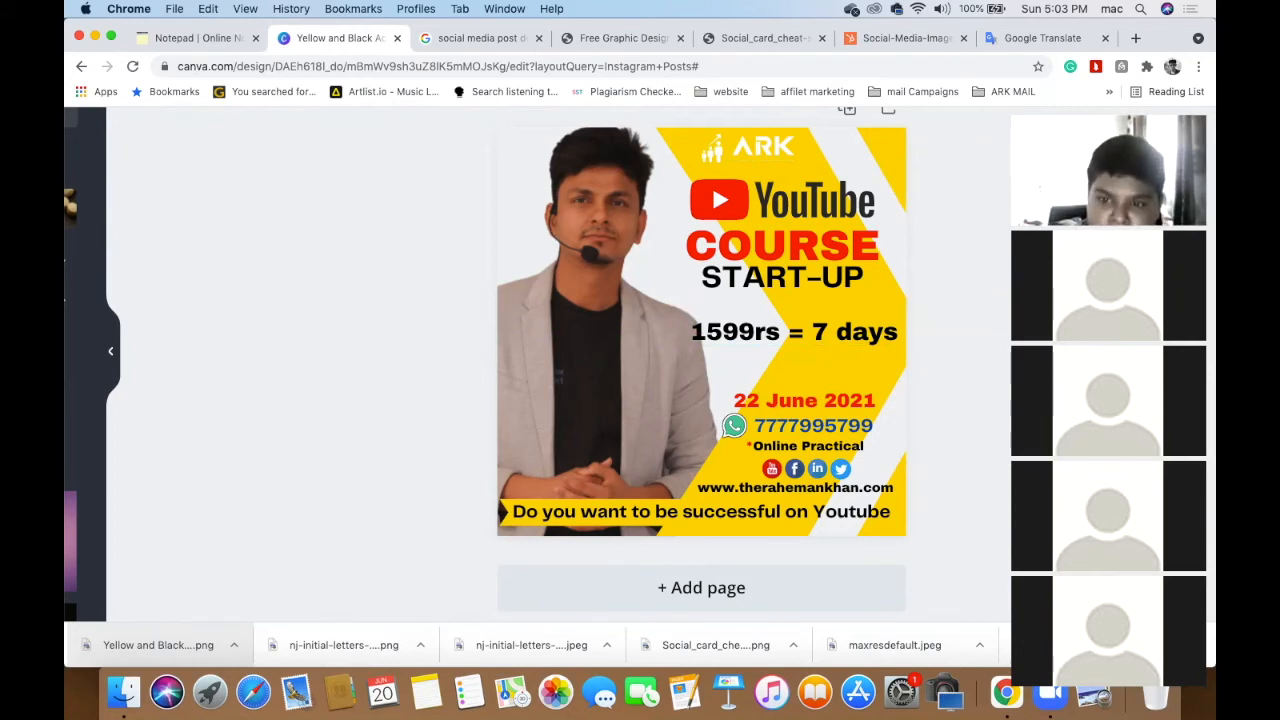
- Review the course draft text in the online notepad, then glance back at the poster
left_click(215, 40)
scroll(360, 474, "up", 4)
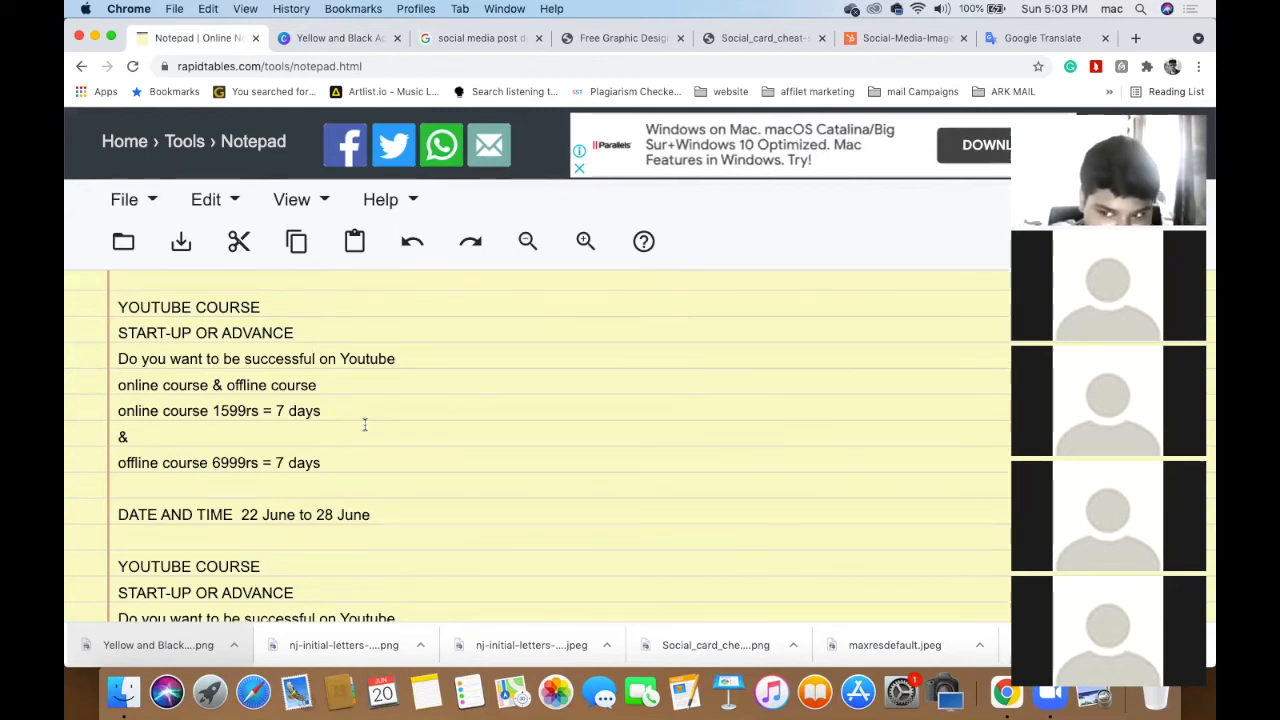
scroll(365, 425, "down", 3)
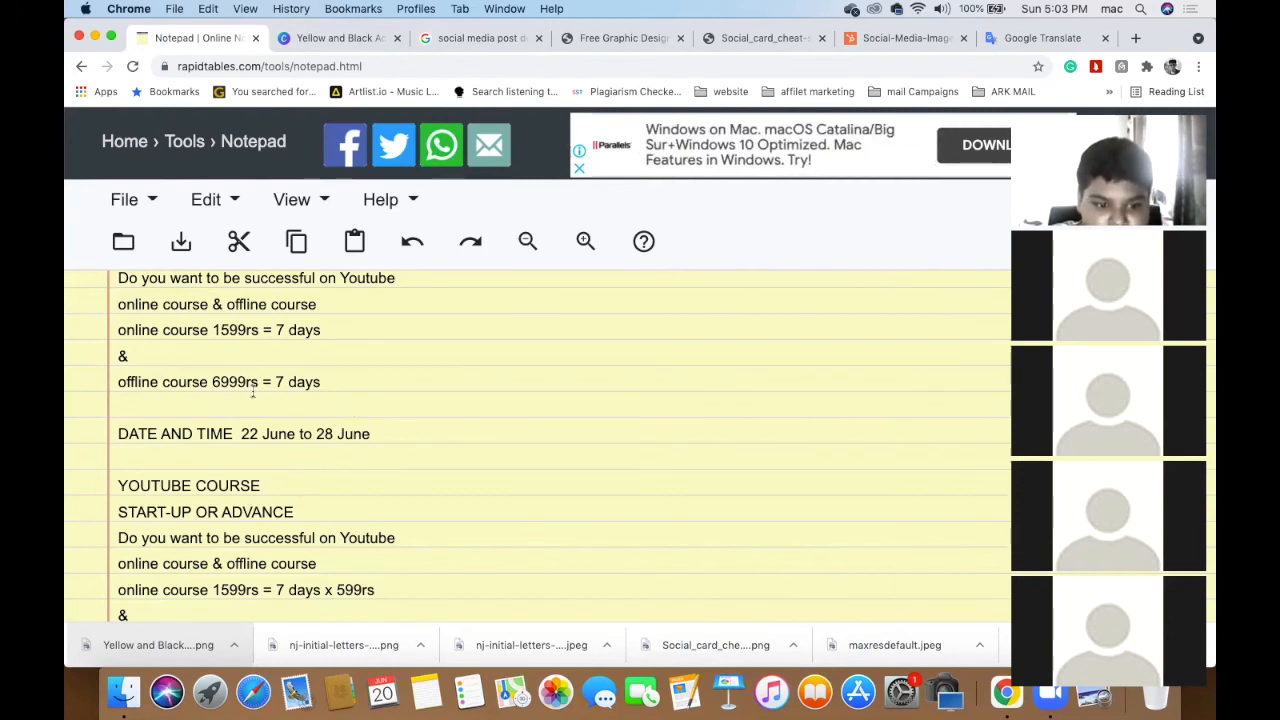
scroll(312, 460, "down", 1)
scroll(312, 460, "up", 2)
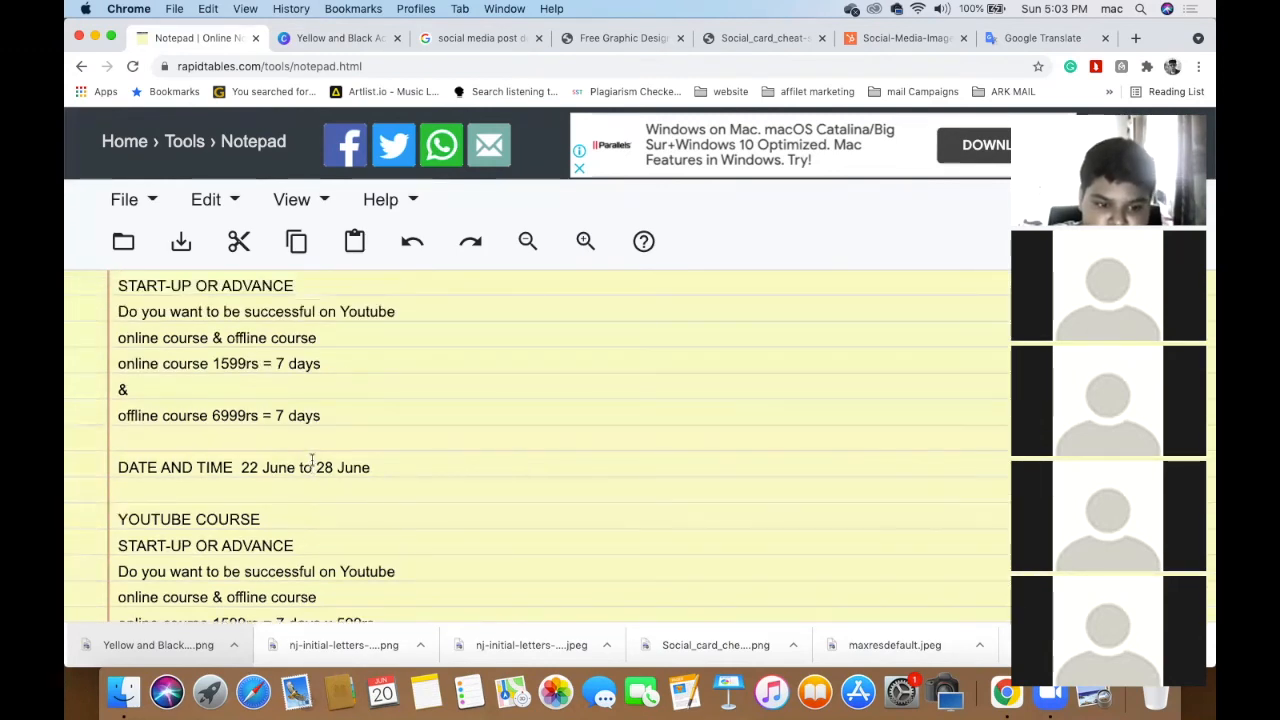
left_click(341, 37)
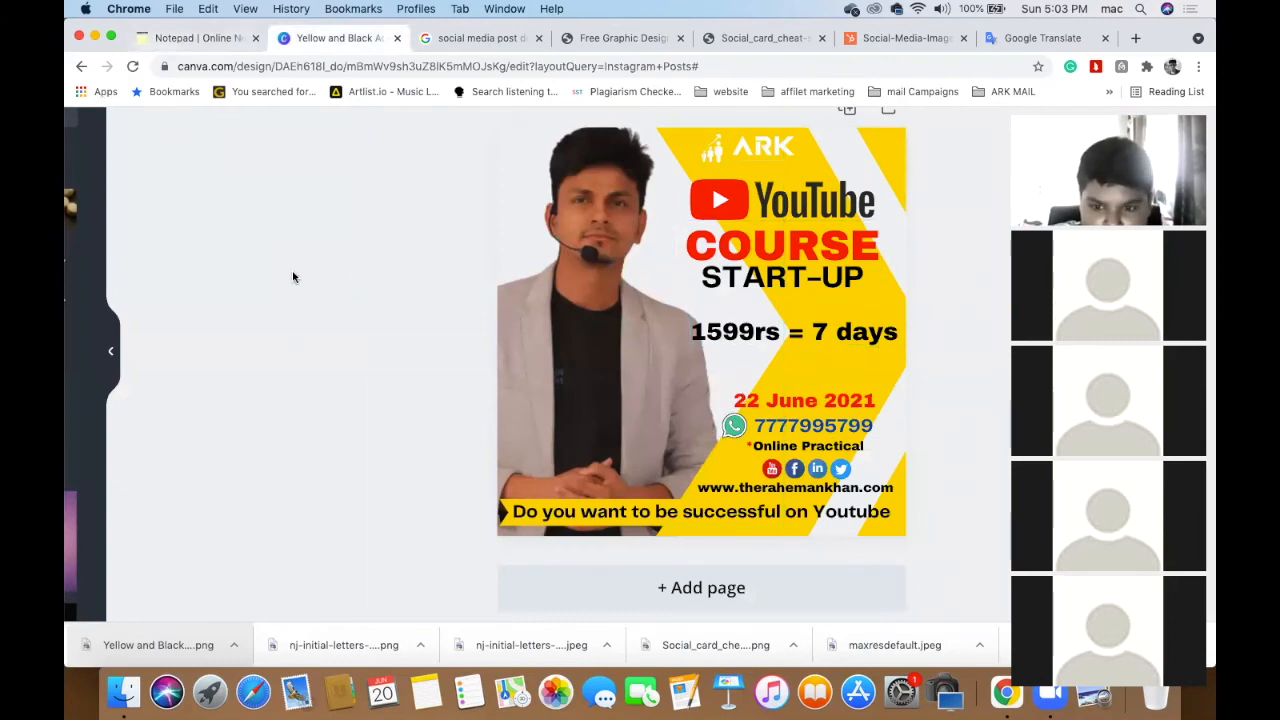
- Select the 599rs figure on the online course line in the notes
left_click(170, 44)
scroll(322, 400, "down", 3)
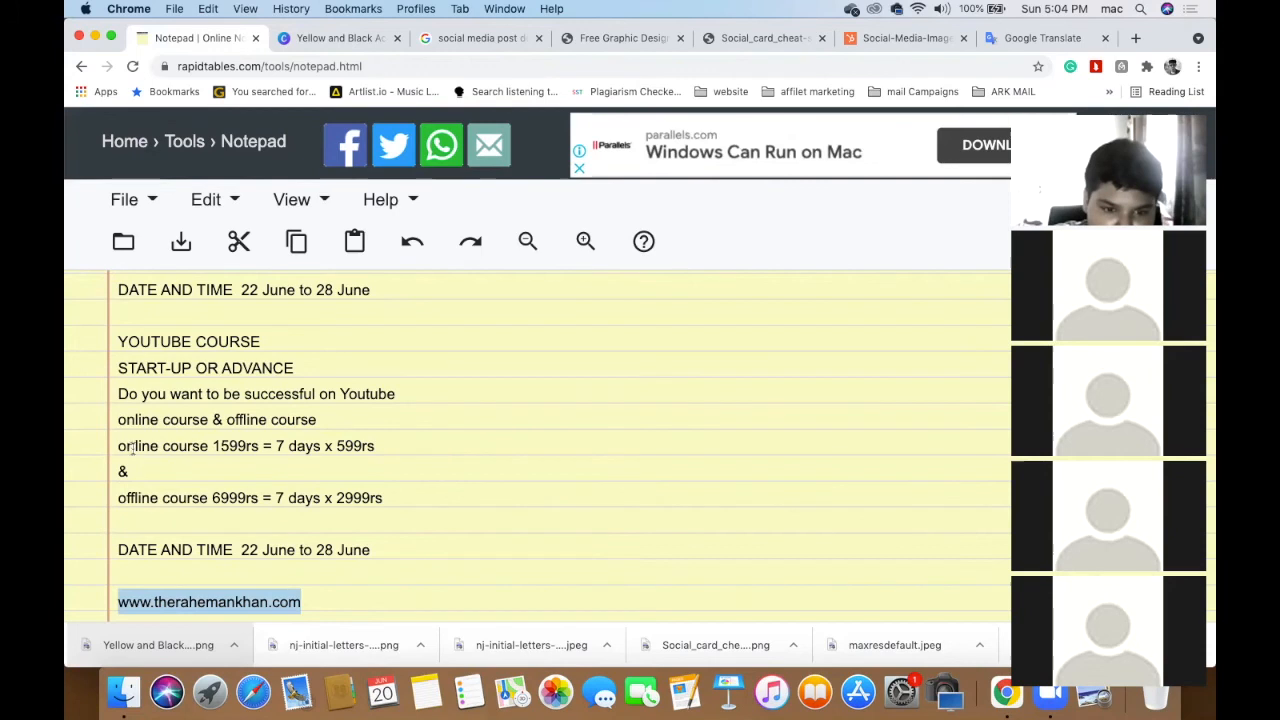
left_click(324, 446)
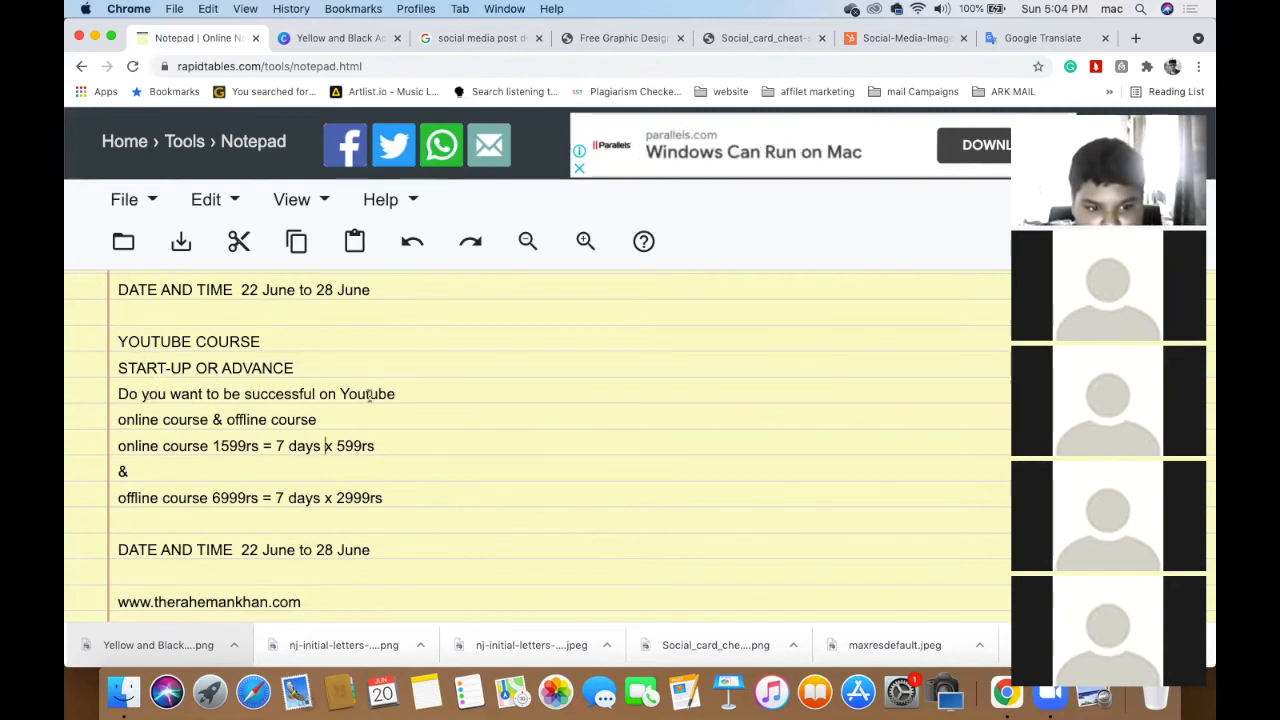
scroll(430, 396, "down", 2)
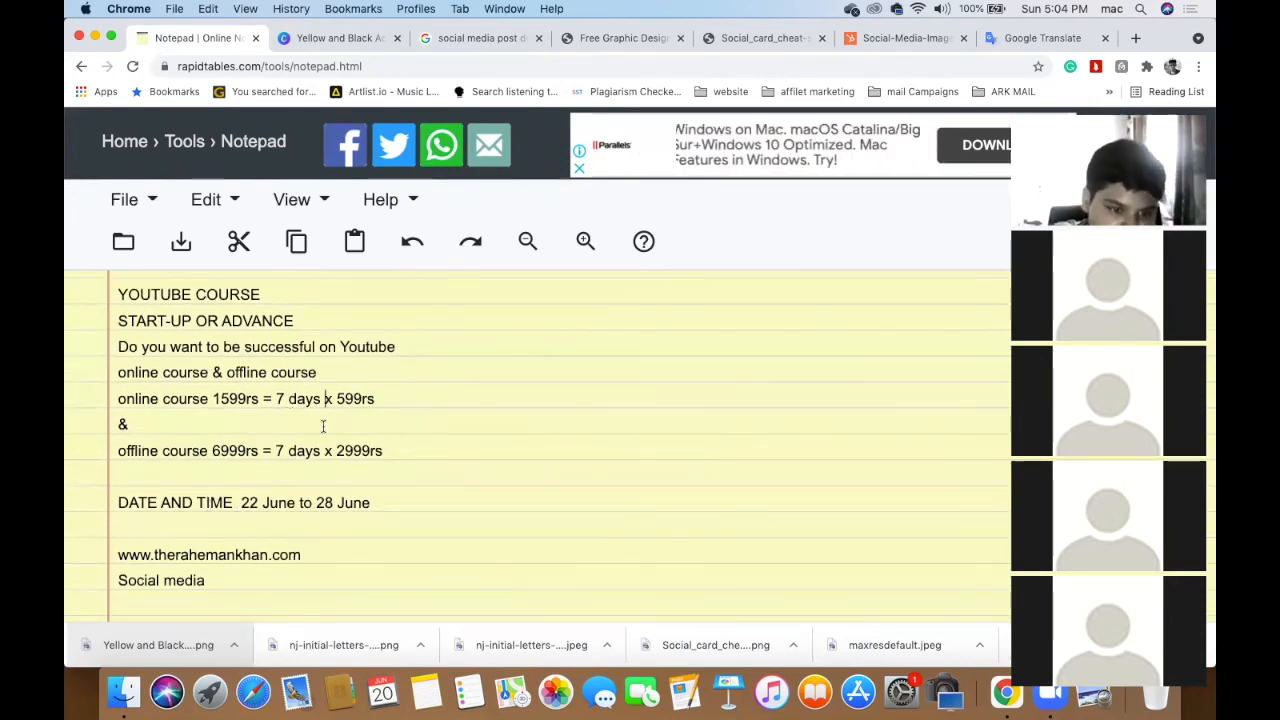
scroll(330, 428, "up", 1)
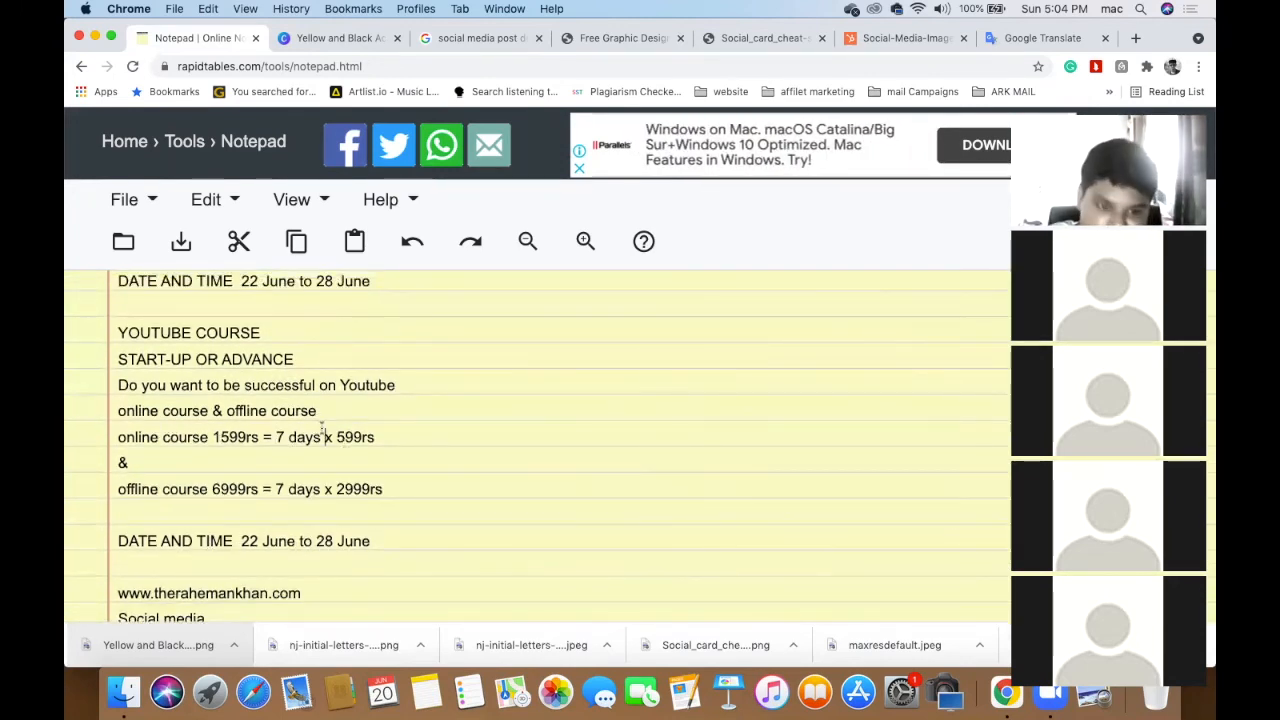
left_click_drag(335, 437, 391, 440)
key("super+c")
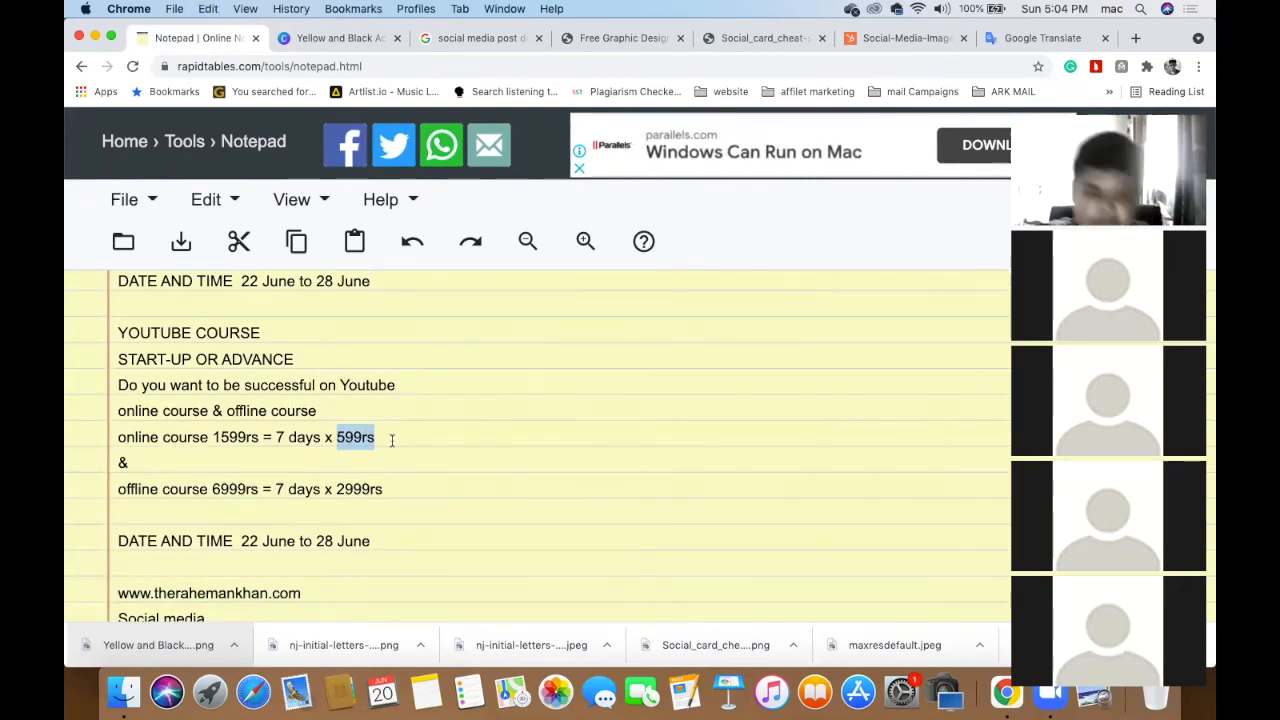
scroll(391, 440, "up", 1)
- Paste 599rs onto the poster and place it under the 1599rs = 7 days line
left_click(345, 44)
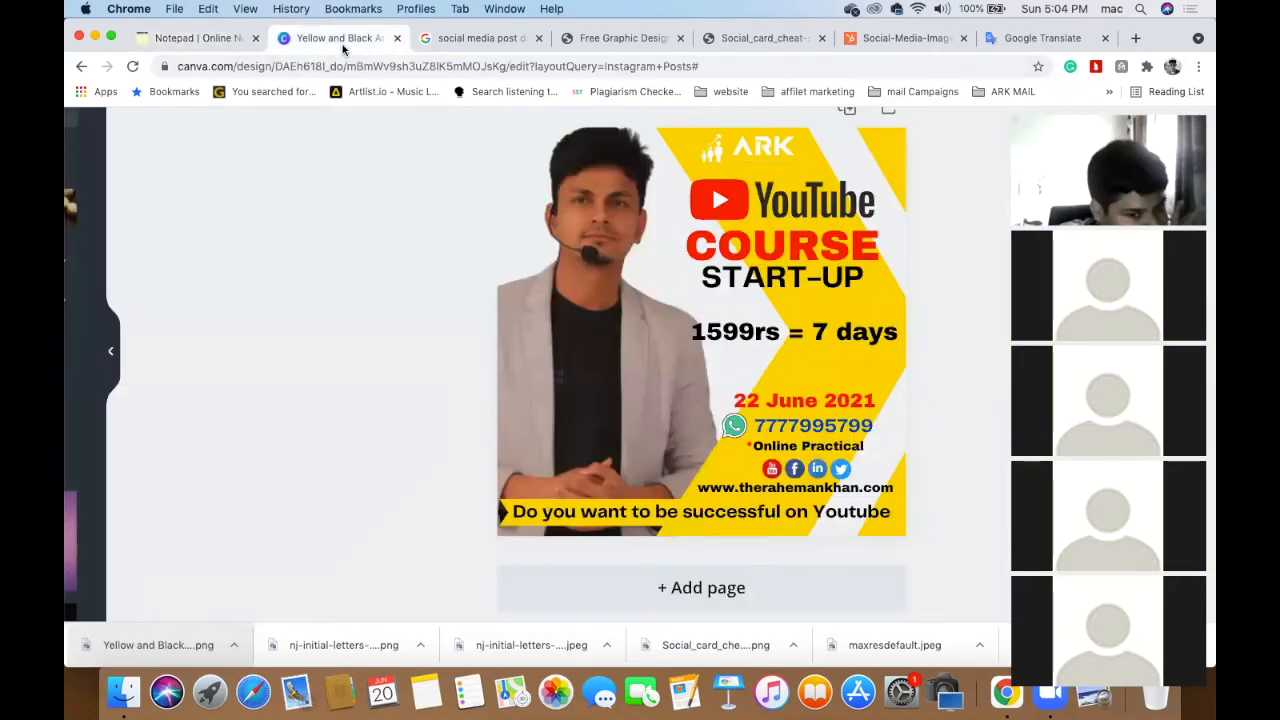
left_click(818, 331)
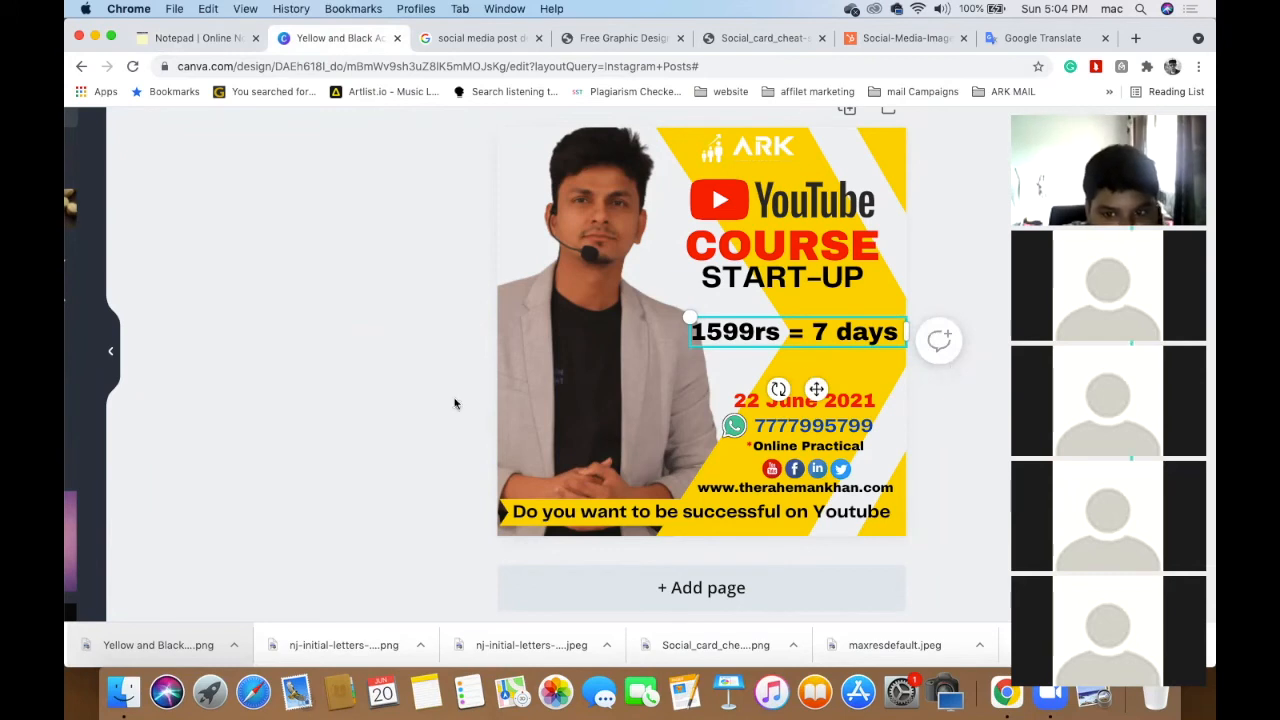
left_click(369, 404)
key("super+v")
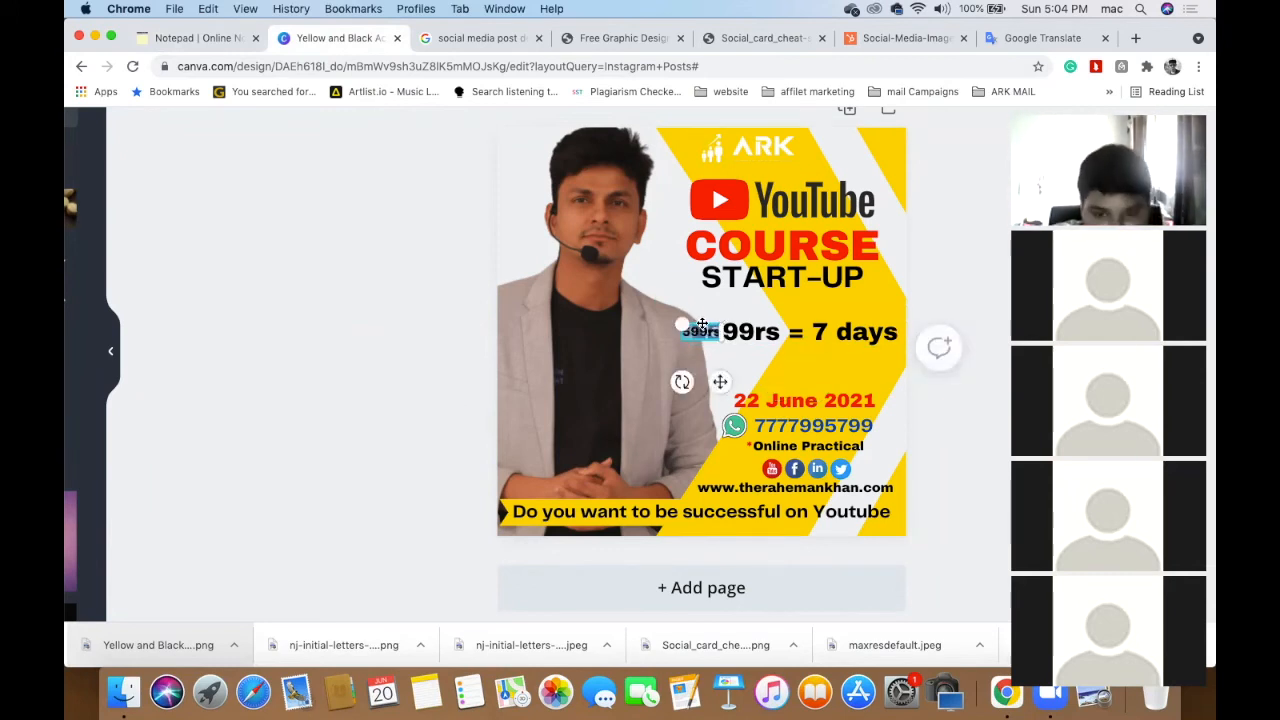
mouse_move(700, 324)
left_mouse_down()
mouse_move(766, 360)
mouse_move(826, 367)
mouse_move(700, 325)
left_mouse_up()
left_click_drag(780, 321, 816, 344)
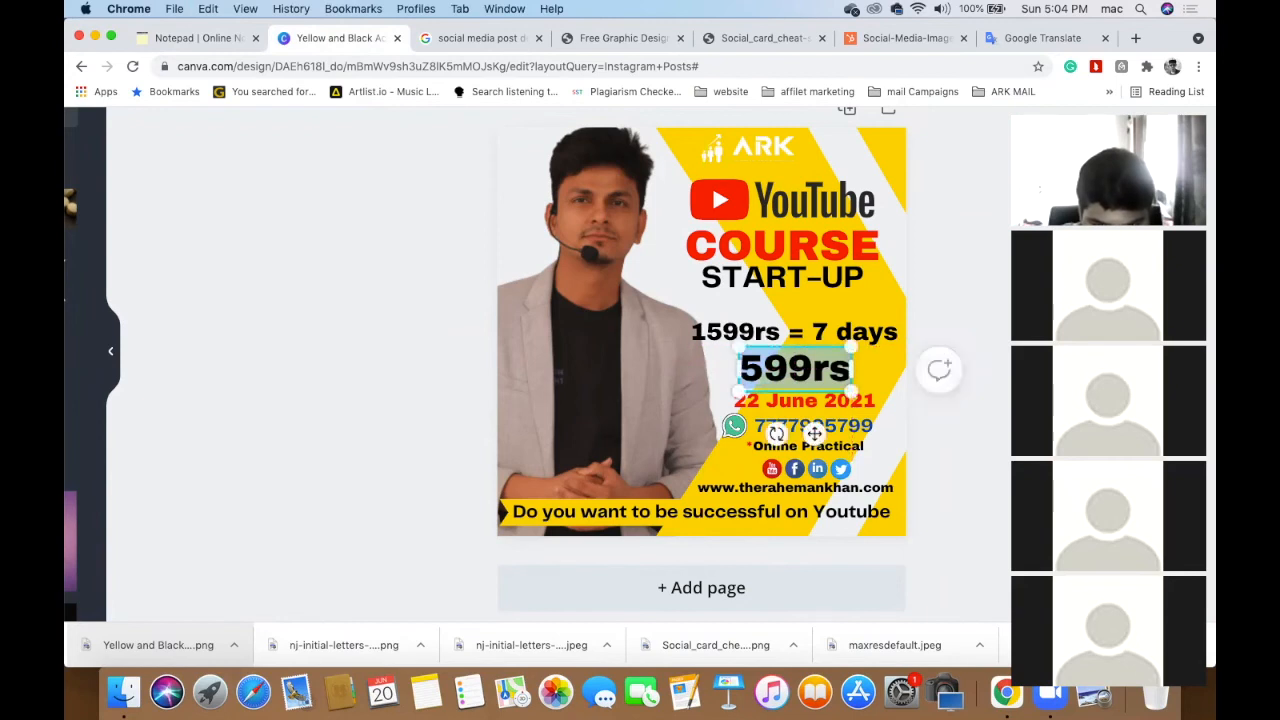
- Set both the 1599rs = 7 days text and the 599rs text to font size 48
left_click(800, 340)
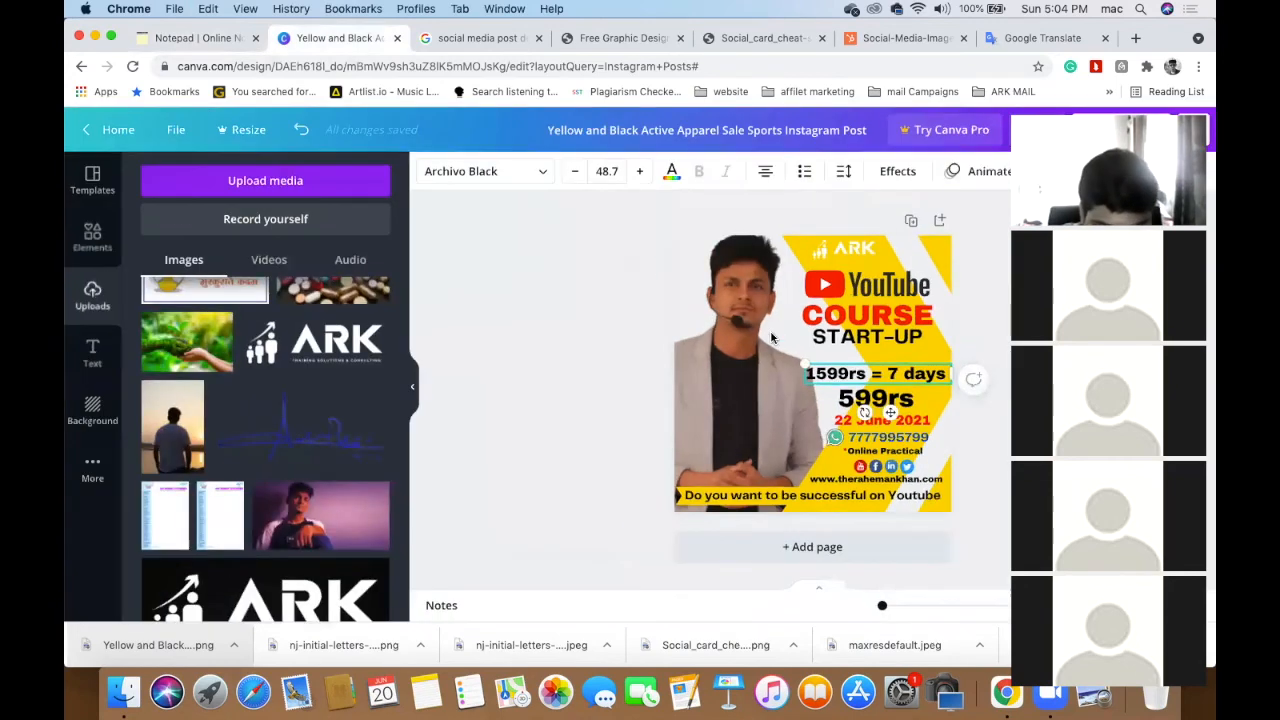
left_click(610, 172)
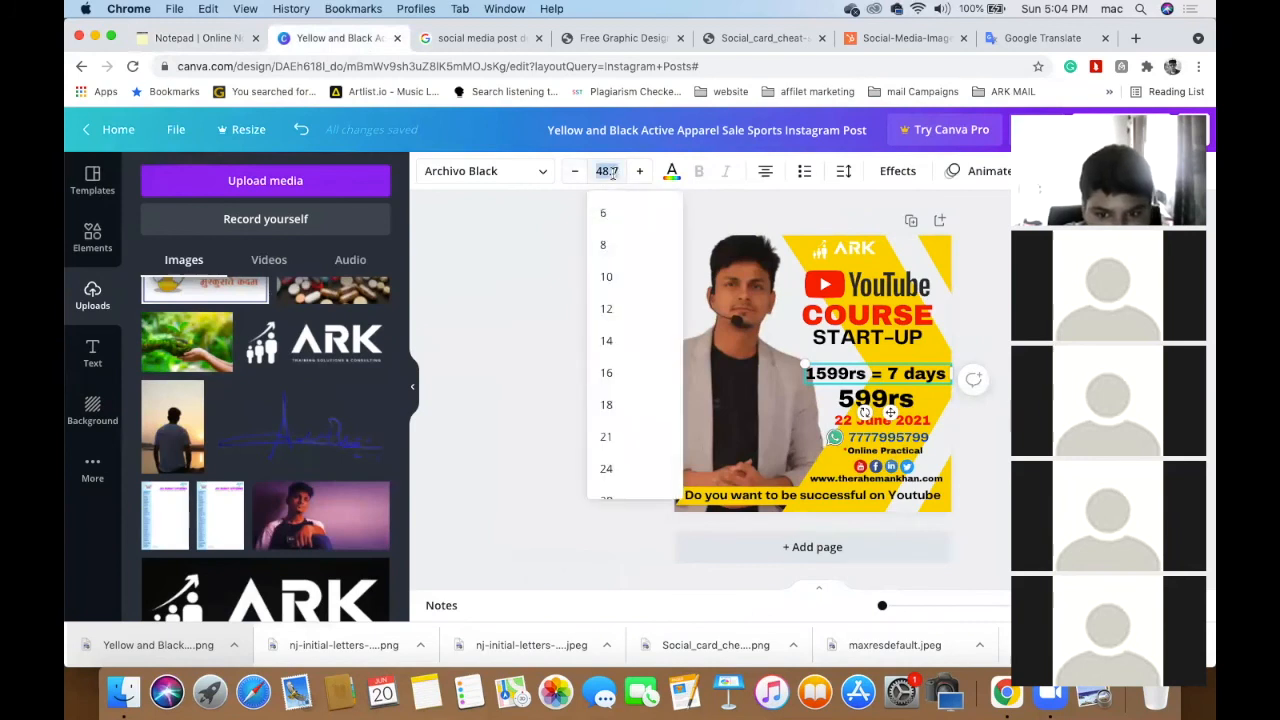
type("48")
key("Return")
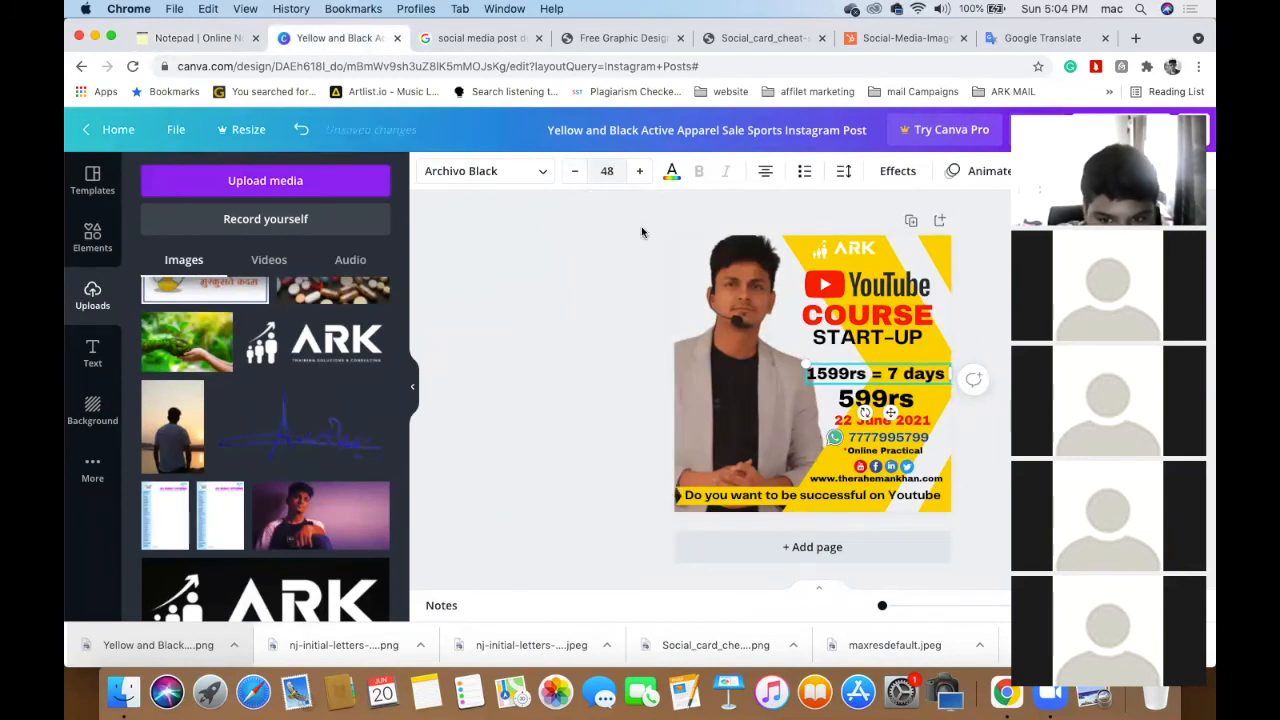
left_click(888, 402)
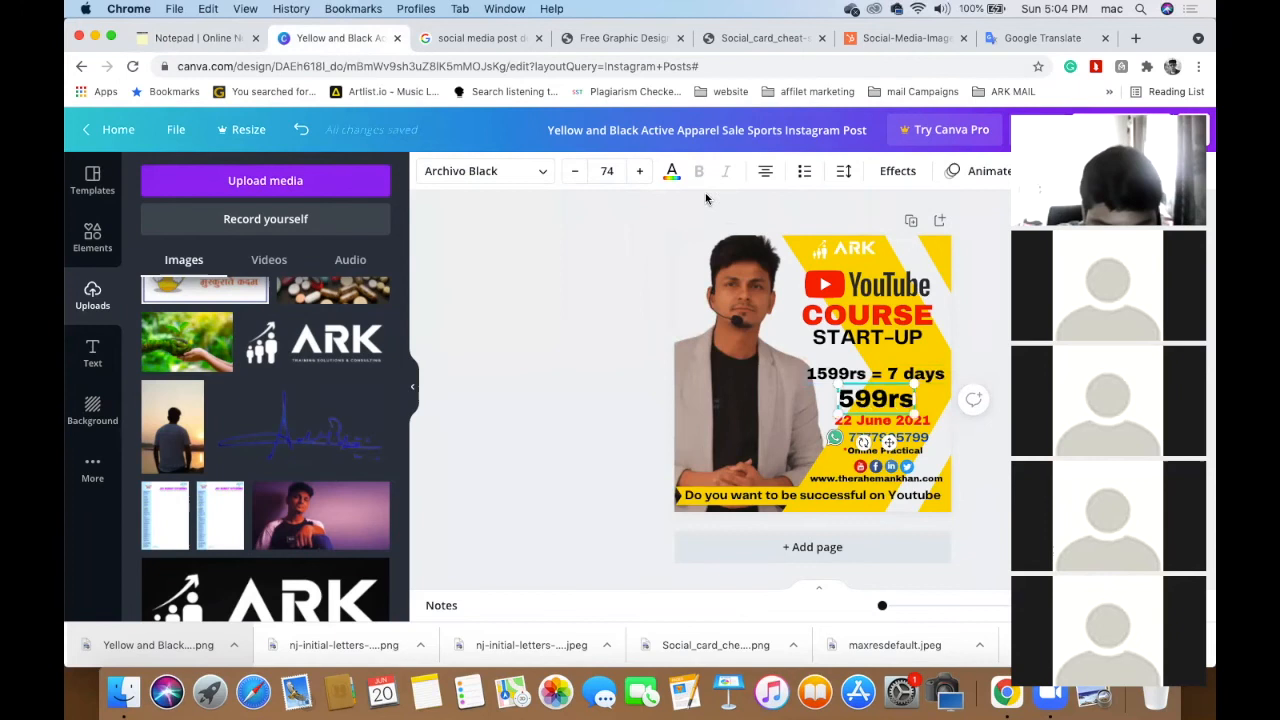
left_click(608, 171)
type("48")
key("Return")
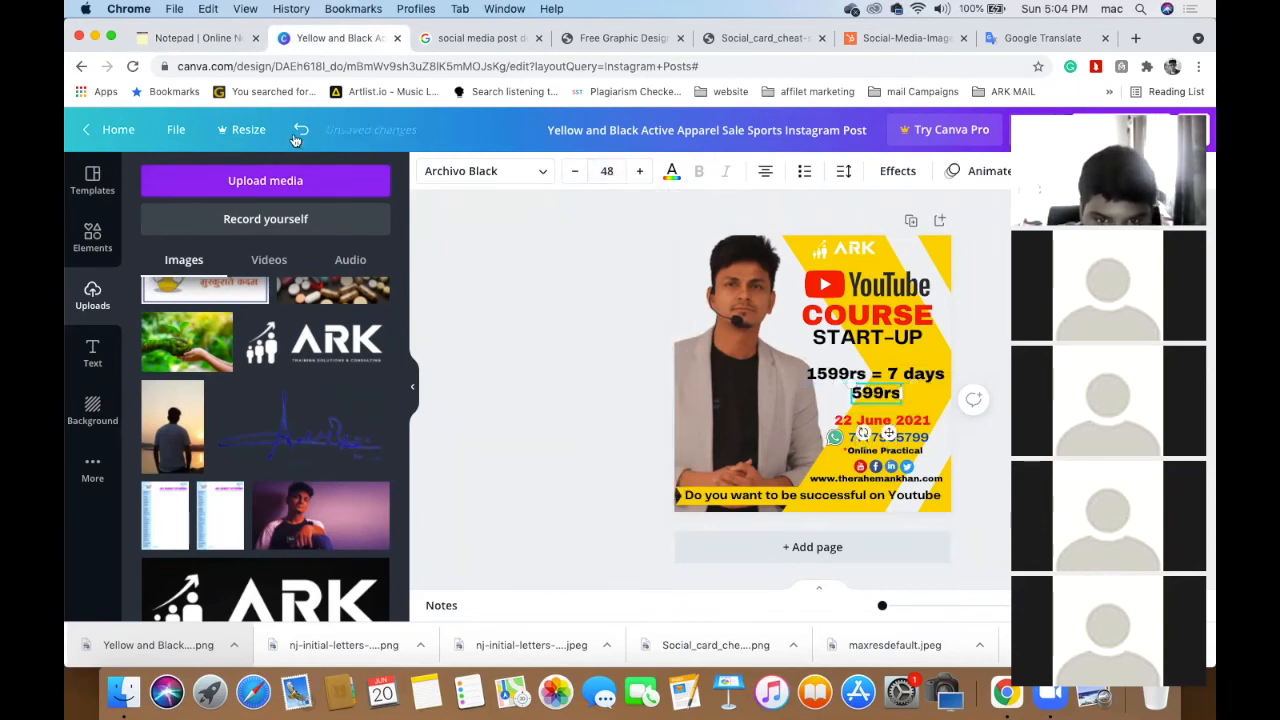
- Shift 599rs left so it sits centred under the 1599rs line
left_click(624, 317)
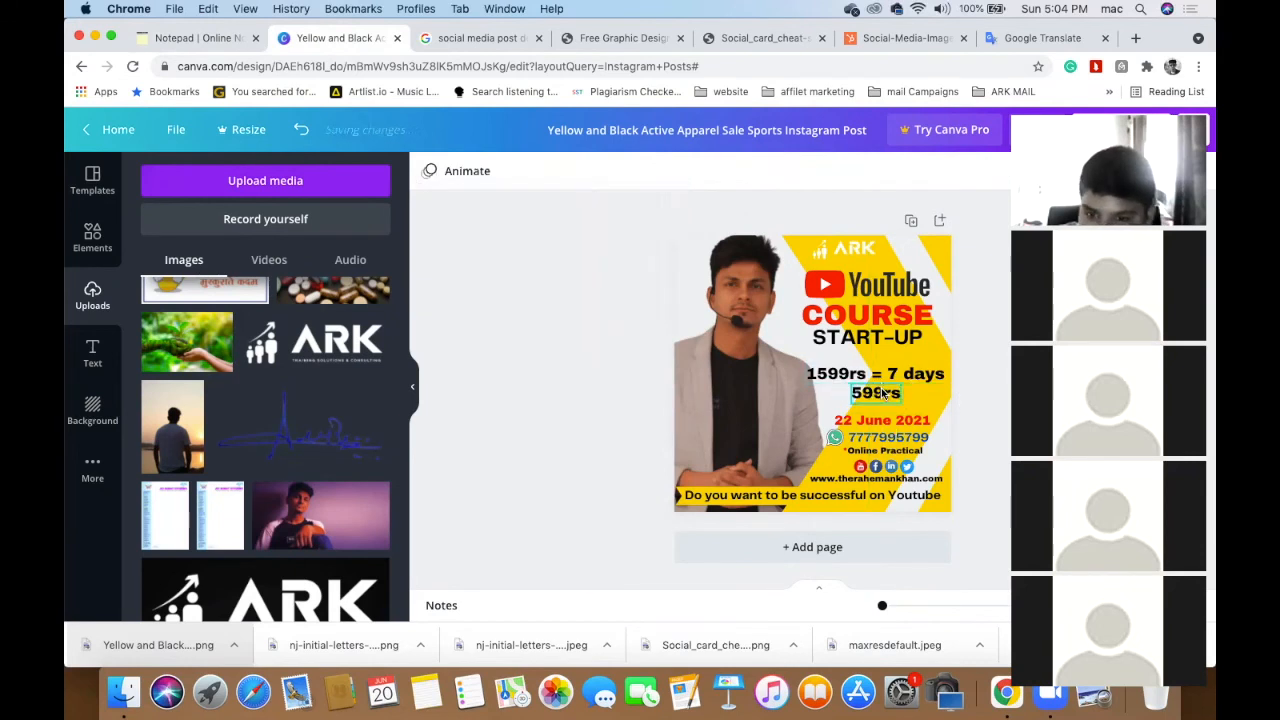
left_click(883, 394)
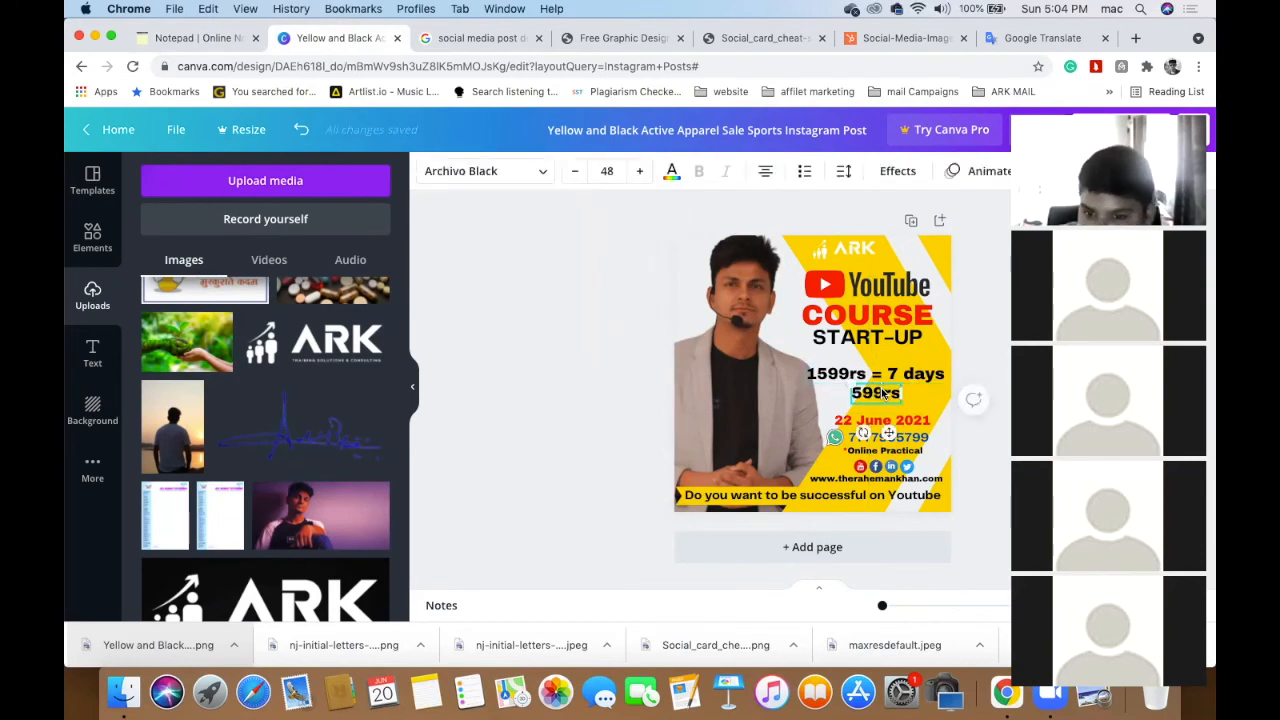
left_click(586, 332)
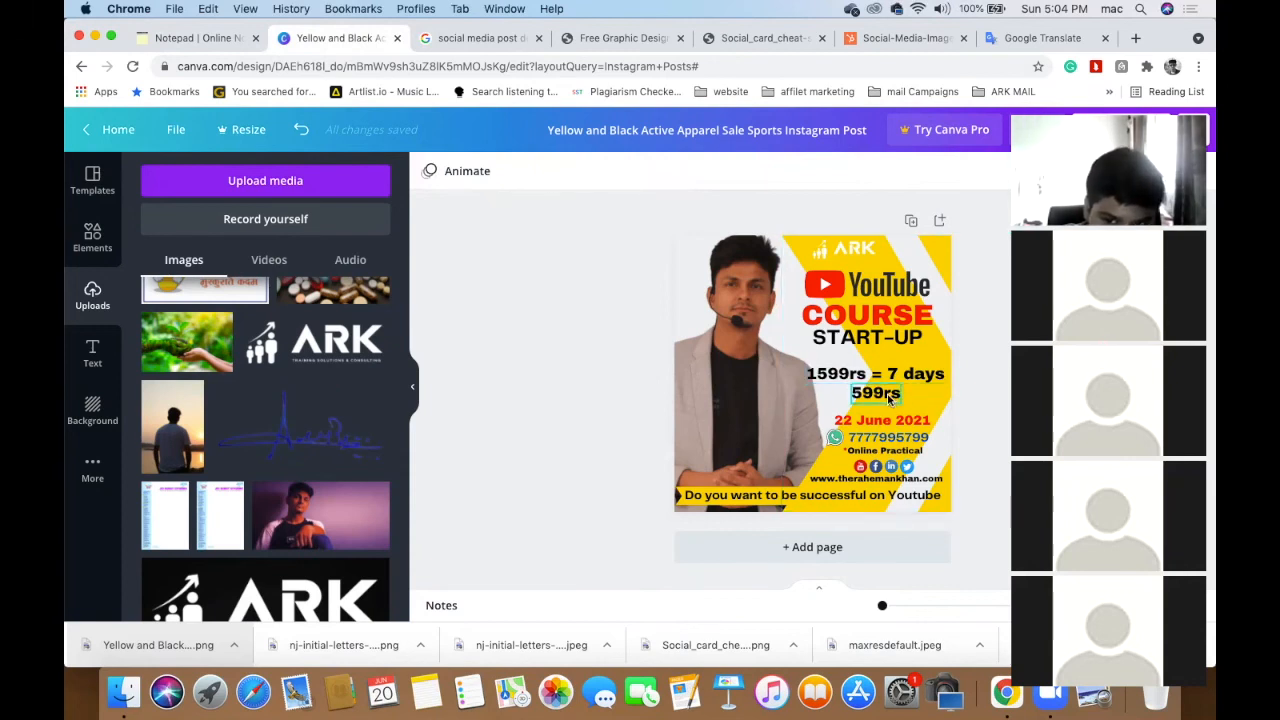
mouse_move(879, 400)
left_mouse_down()
mouse_move(838, 396)
mouse_move(884, 396)
left_mouse_up()
left_click(889, 376)
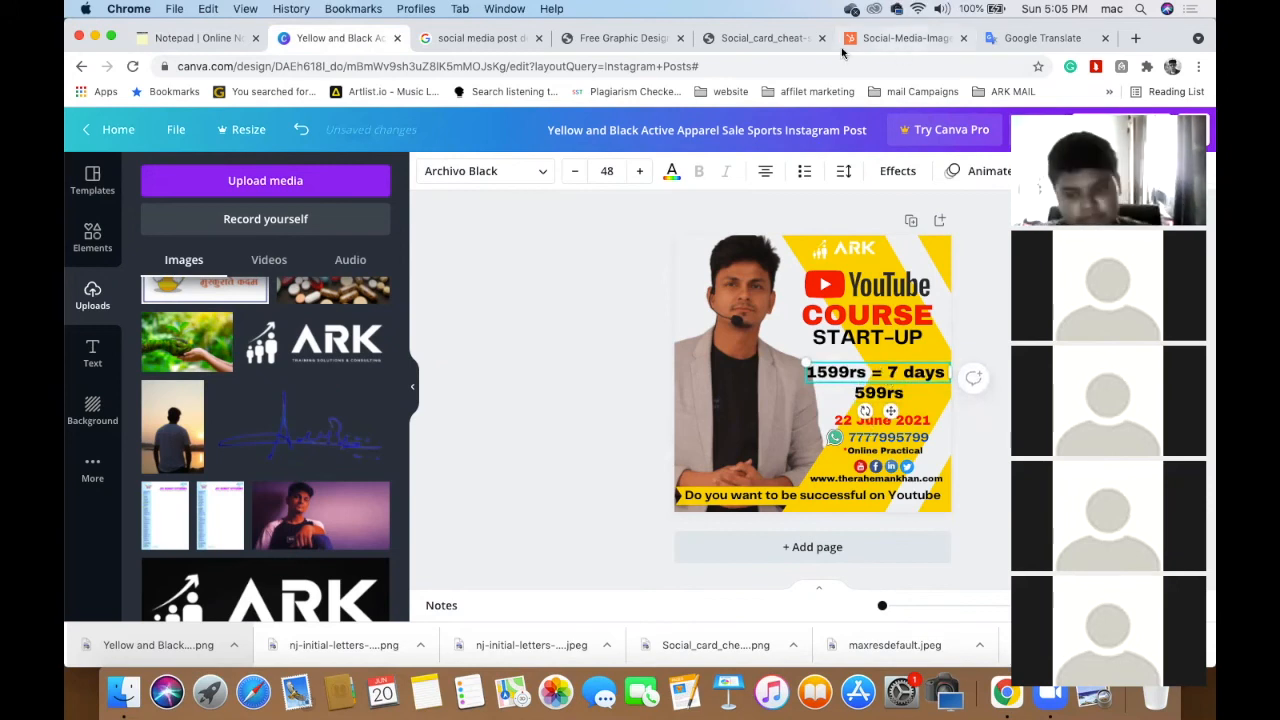
- Search Elements for 'worng' and add the green X mark to the design
left_click(92, 240)
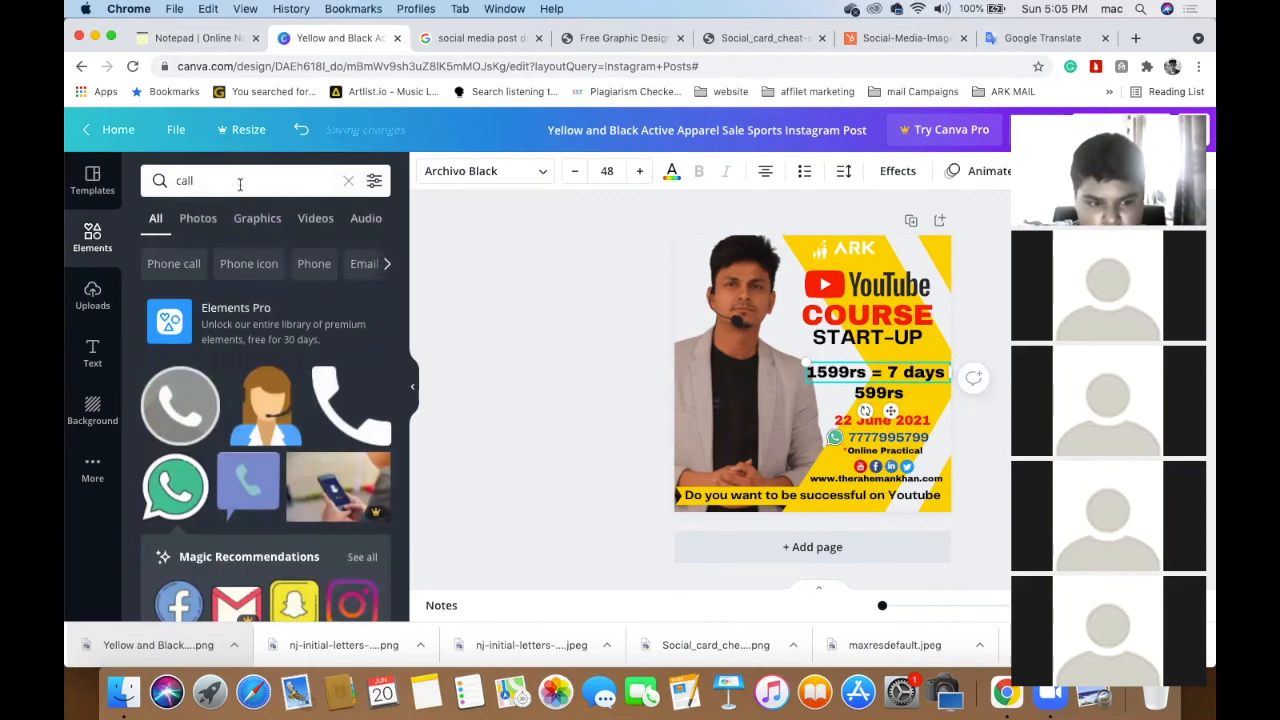
left_click(238, 183)
key("BackSpace")
key("BackSpace")
key("BackSpace")
key("BackSpace")
type("w")
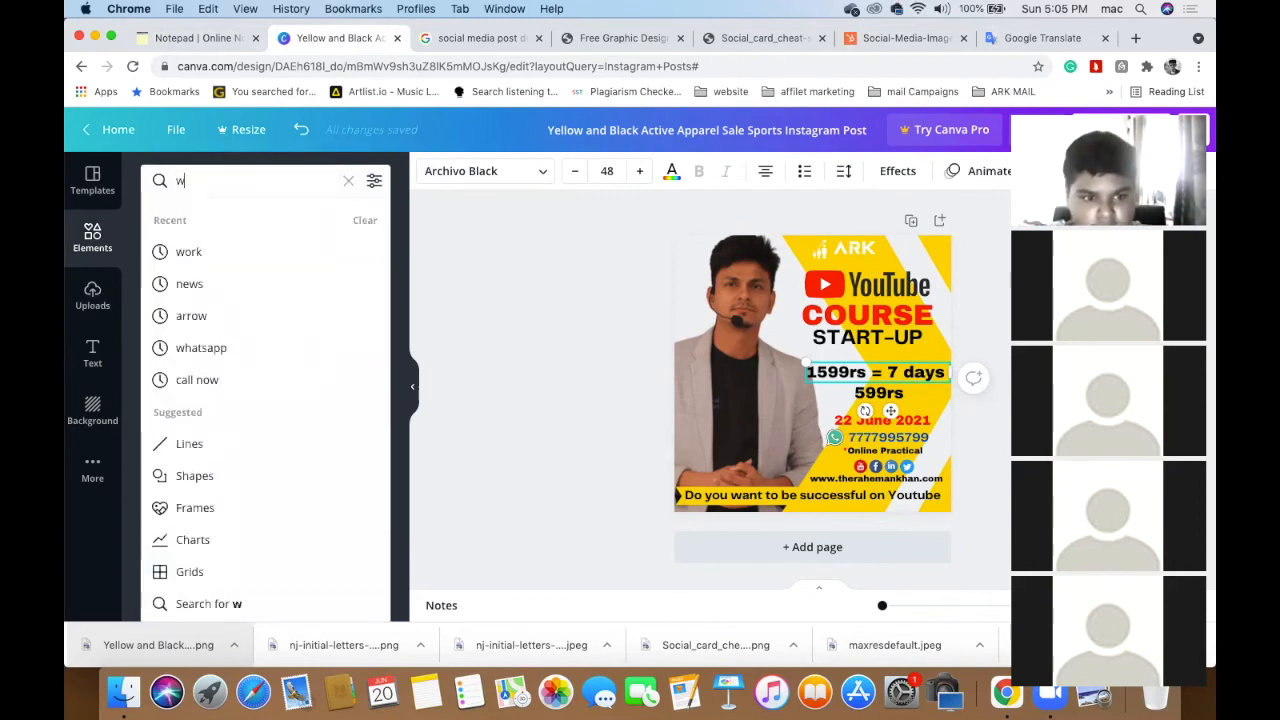
type("orng")
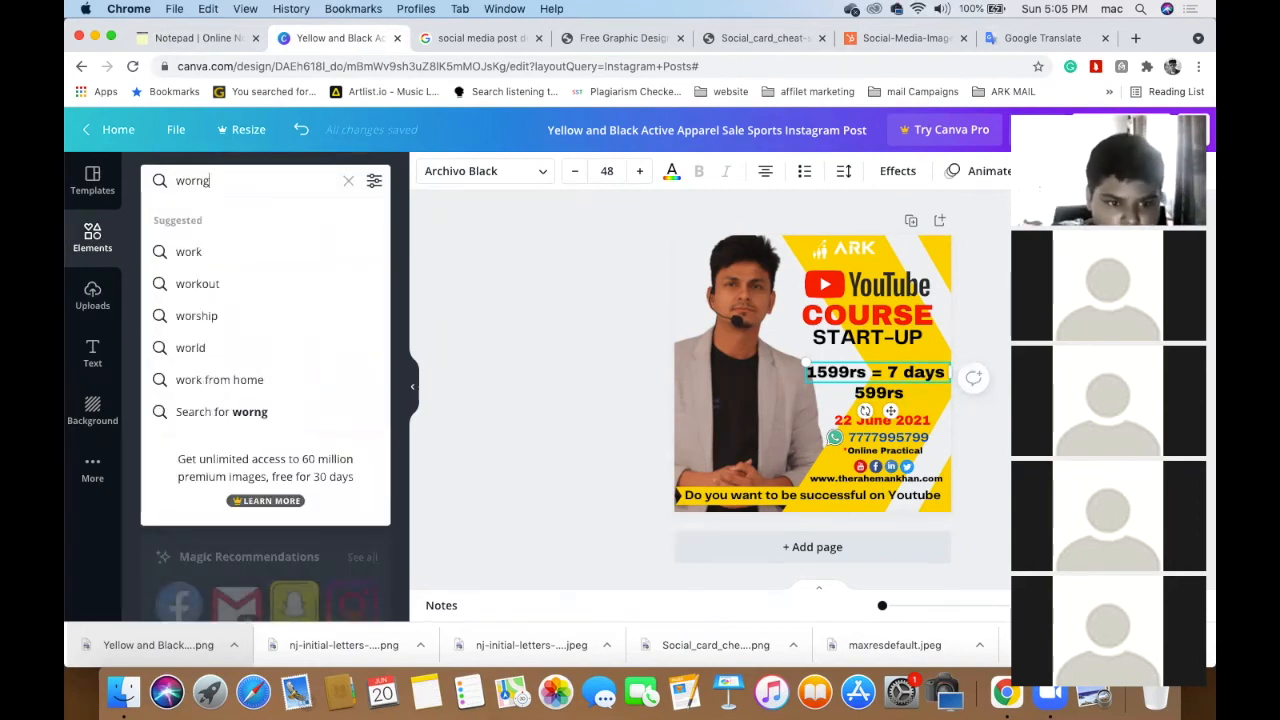
key("Return")
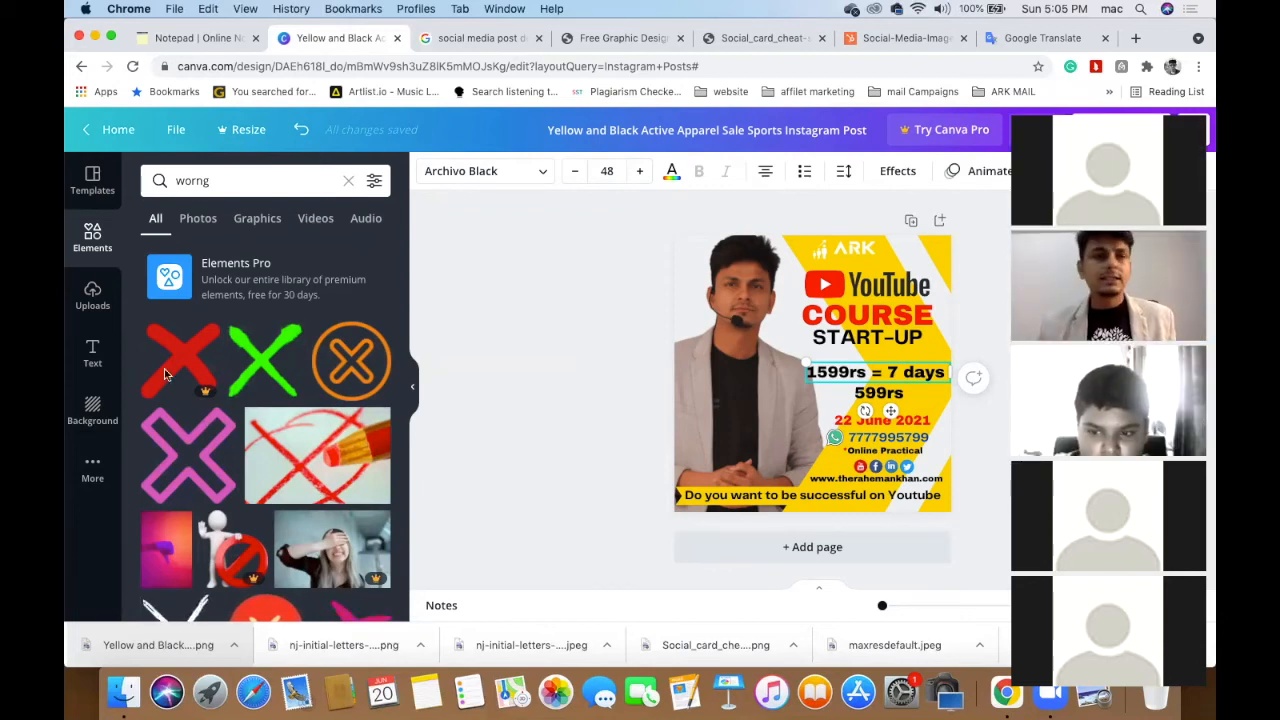
scroll(377, 458, "down", 2)
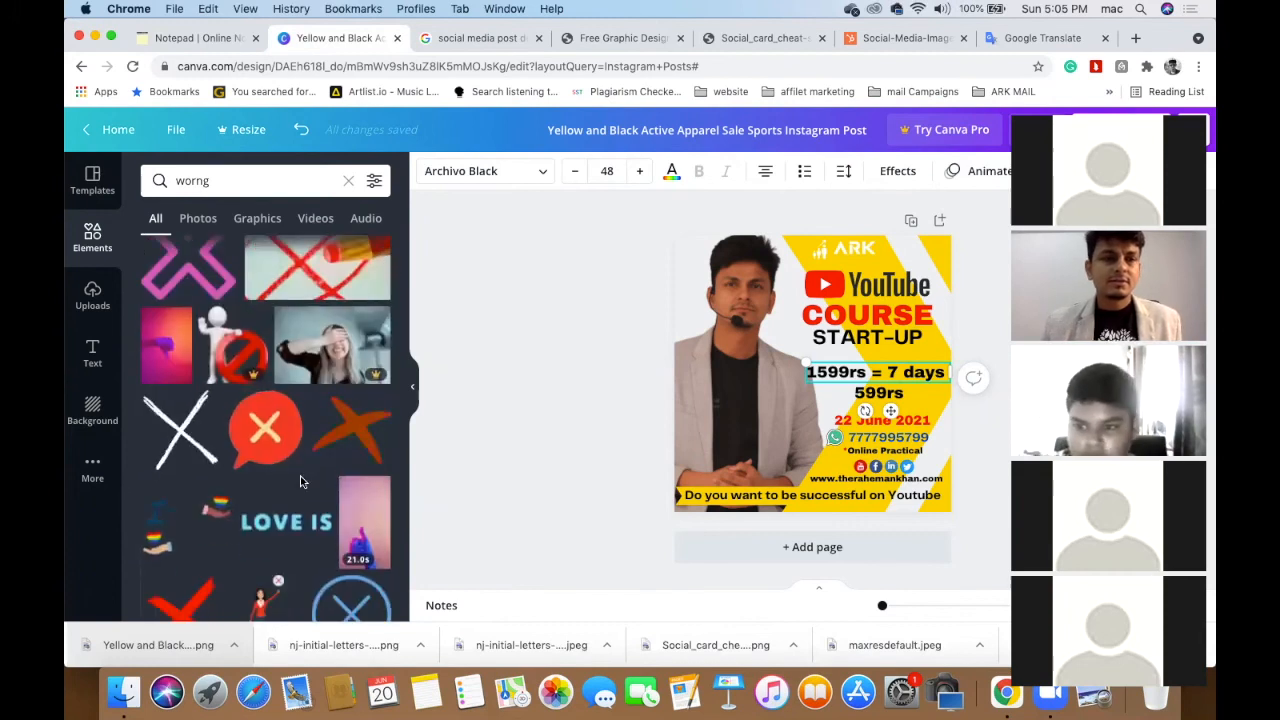
scroll(182, 511, "down", 2)
scroll(178, 587, "down", 10)
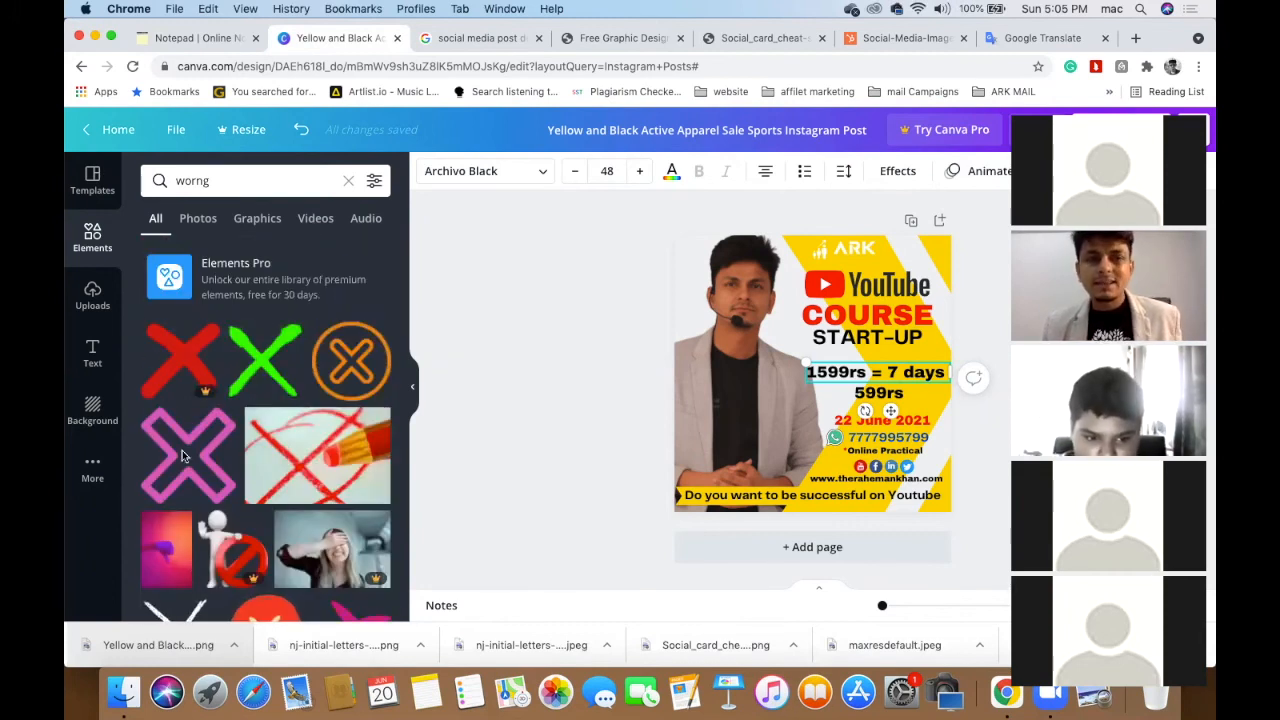
left_click(262, 373)
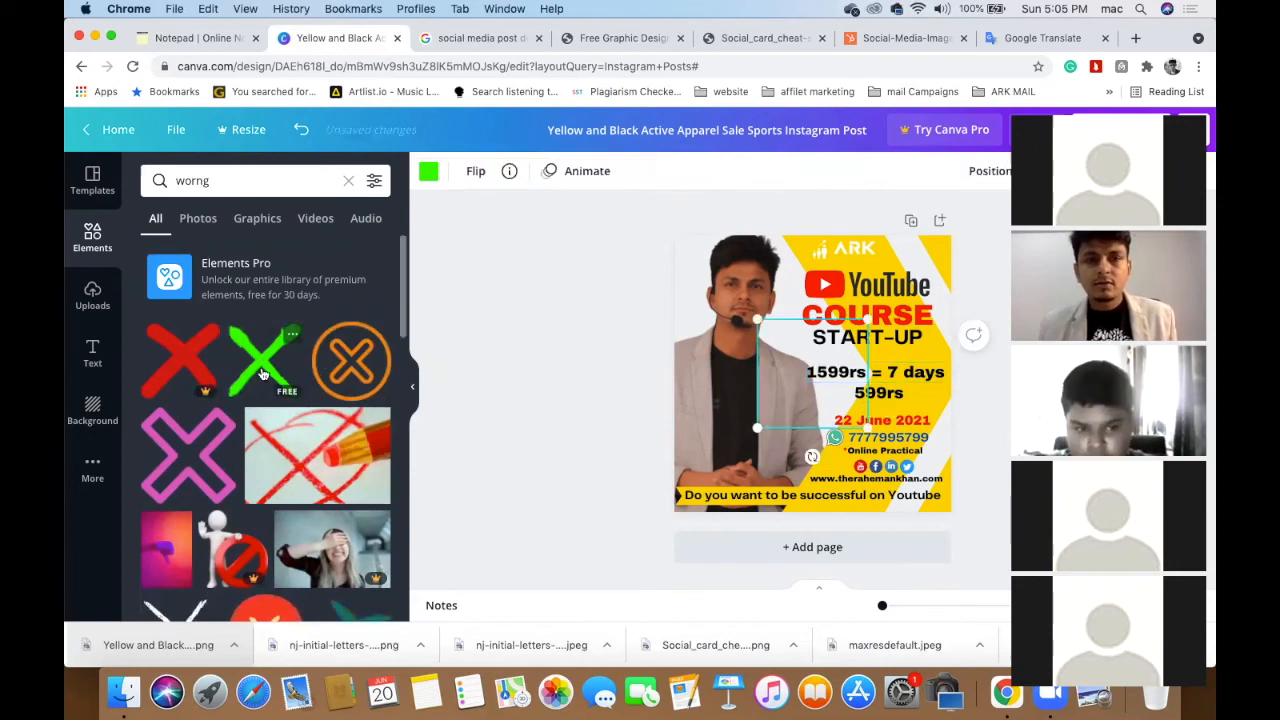
- Shrink the green X and bring it to the front of the photo
scroll(858, 388, "up", 5, "ctrl")
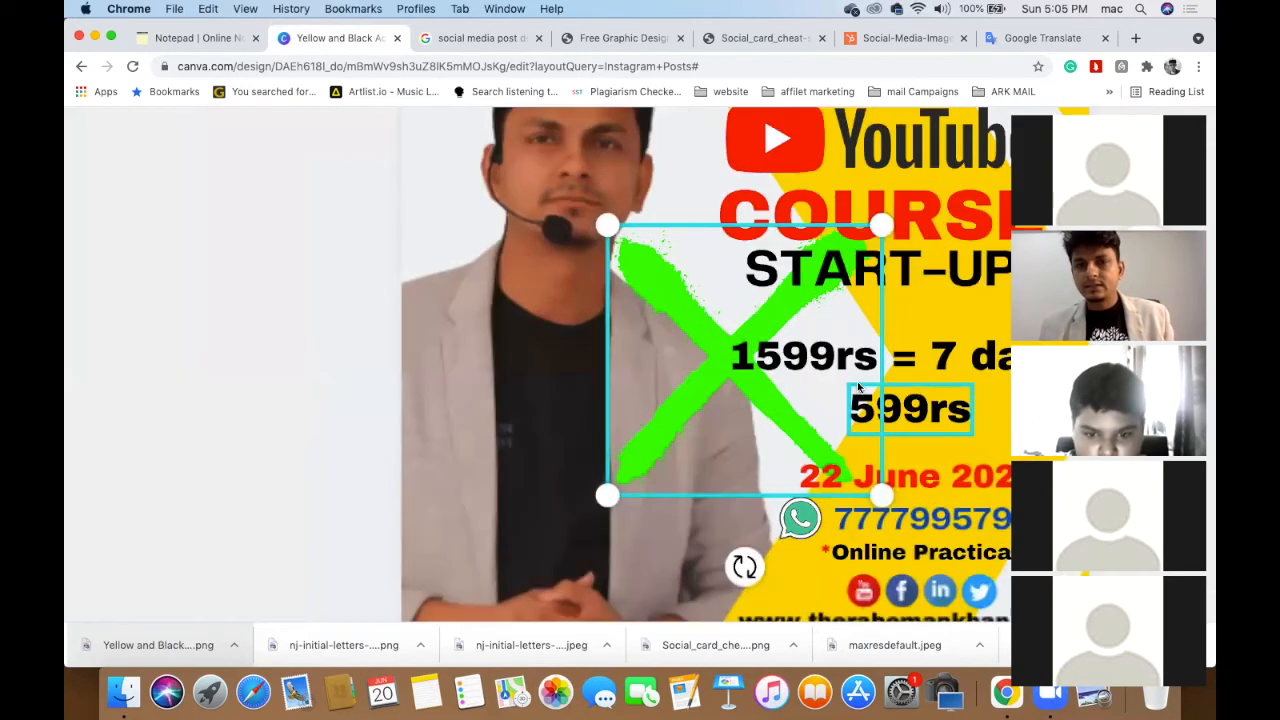
left_click_drag(882, 224, 750, 362)
scroll(750, 362, "right", 3)
scroll(750, 362, "down", 5, "ctrl")
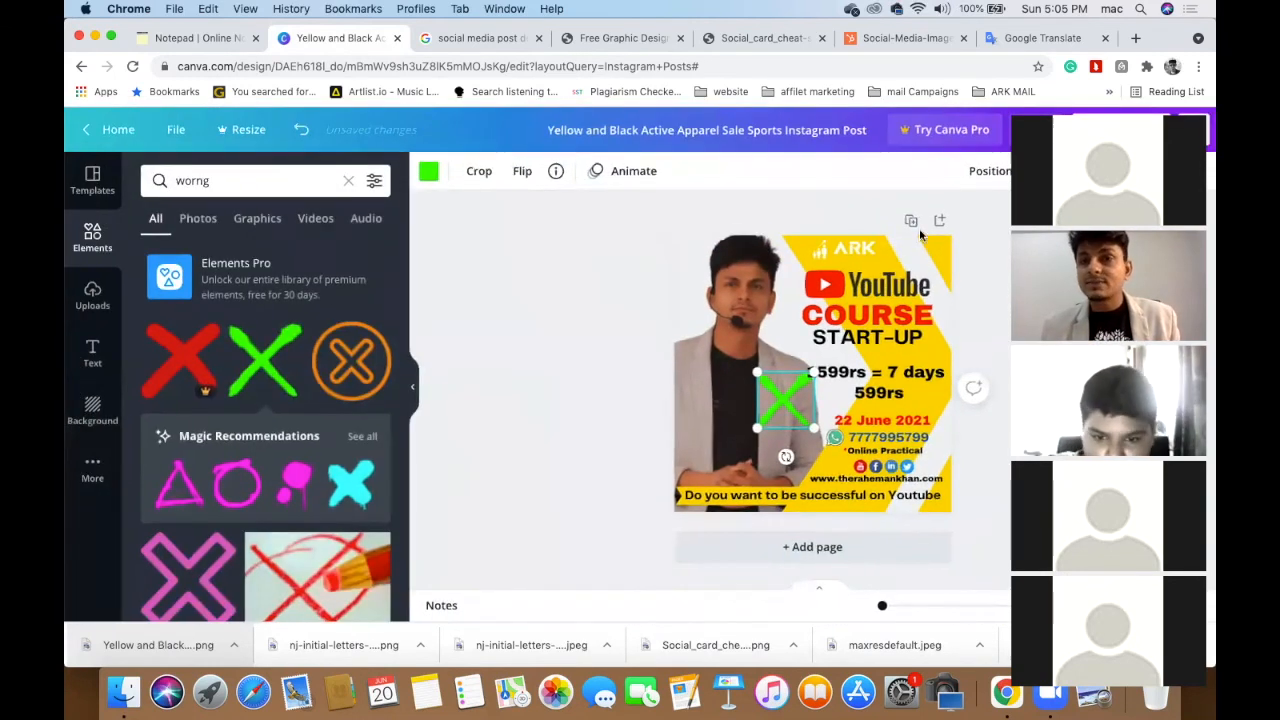
left_click(996, 175)
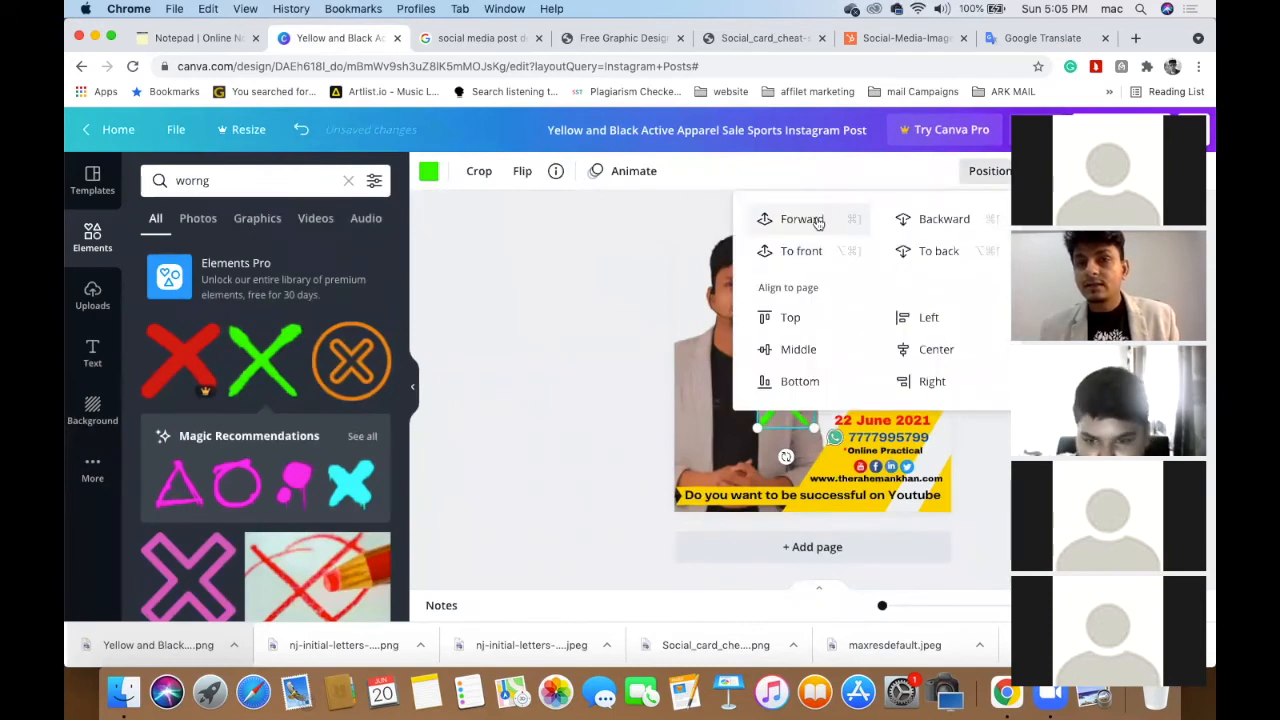
left_click(810, 251)
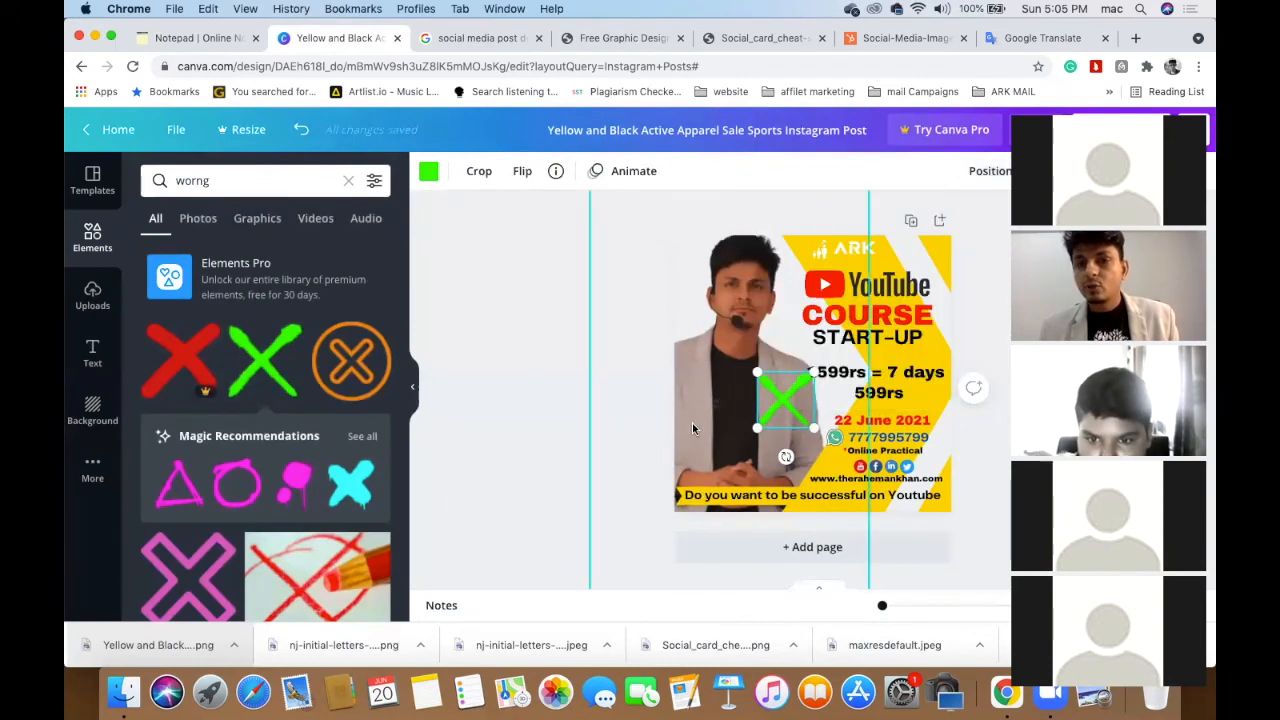
- Resize the X further and position it over the 1599 digits of the price line
left_click_drag(790, 415, 869, 400)
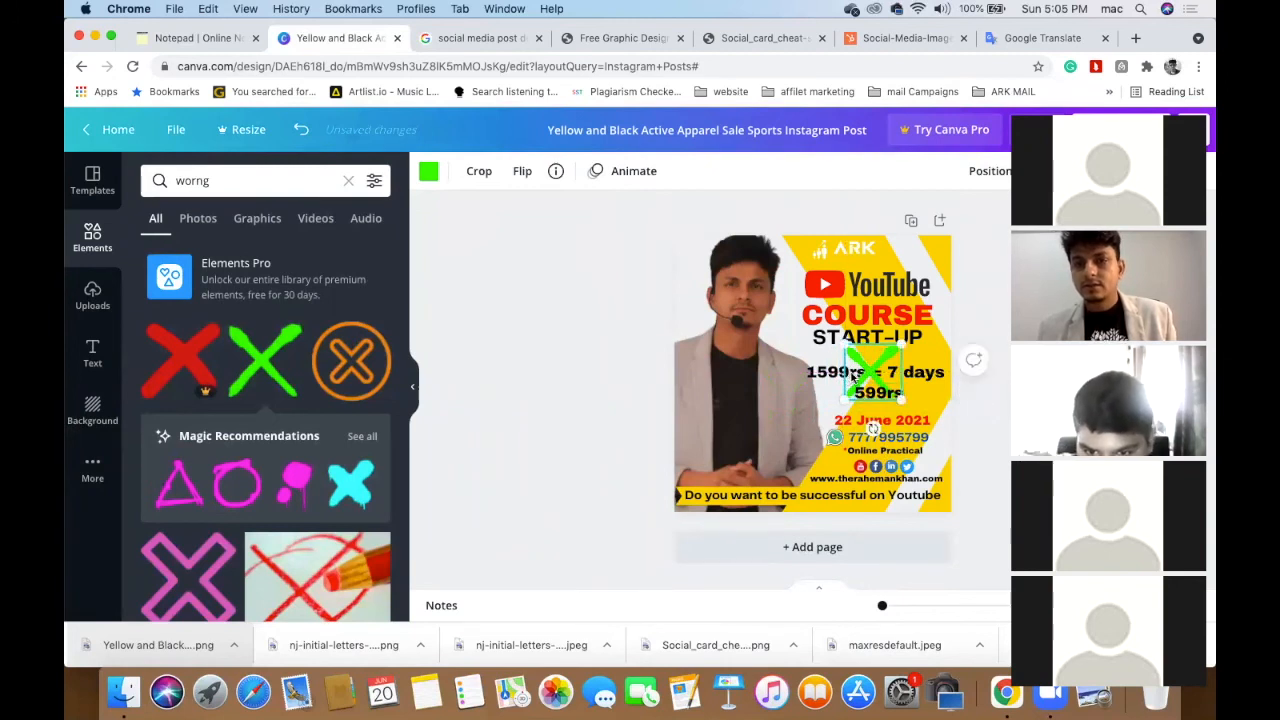
scroll(846, 387, "up", 5)
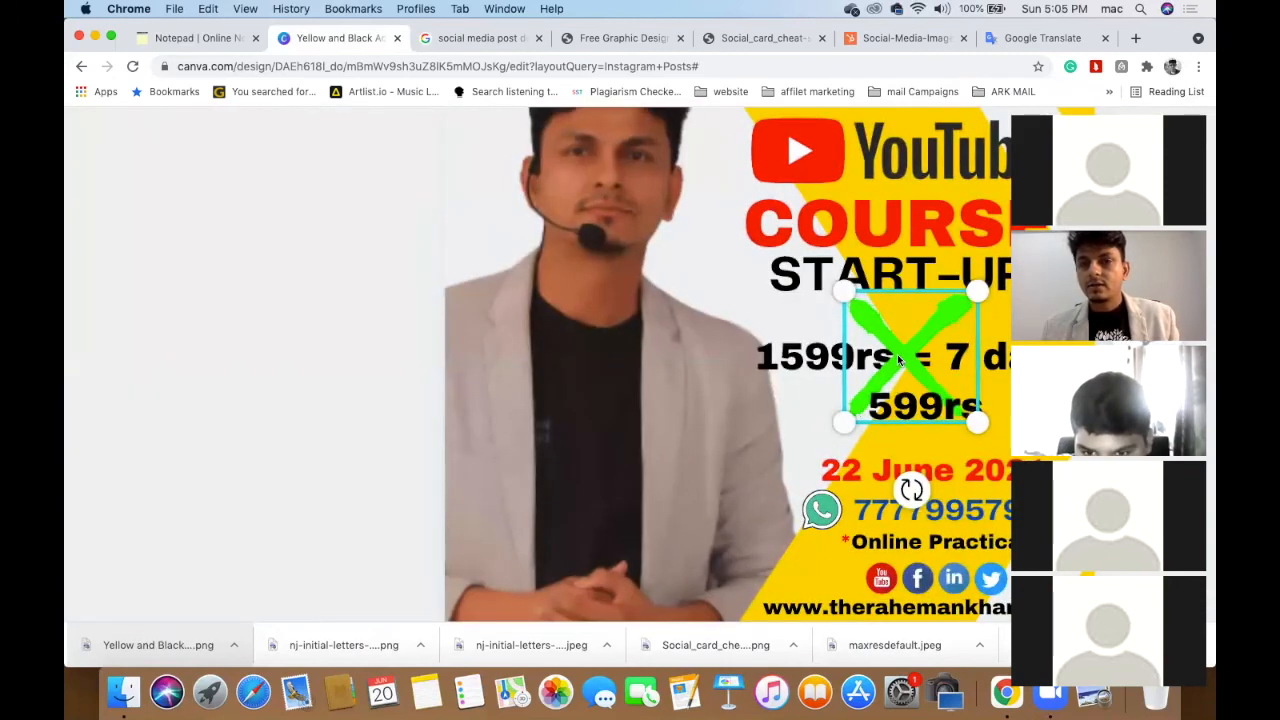
left_click_drag(898, 358, 802, 358)
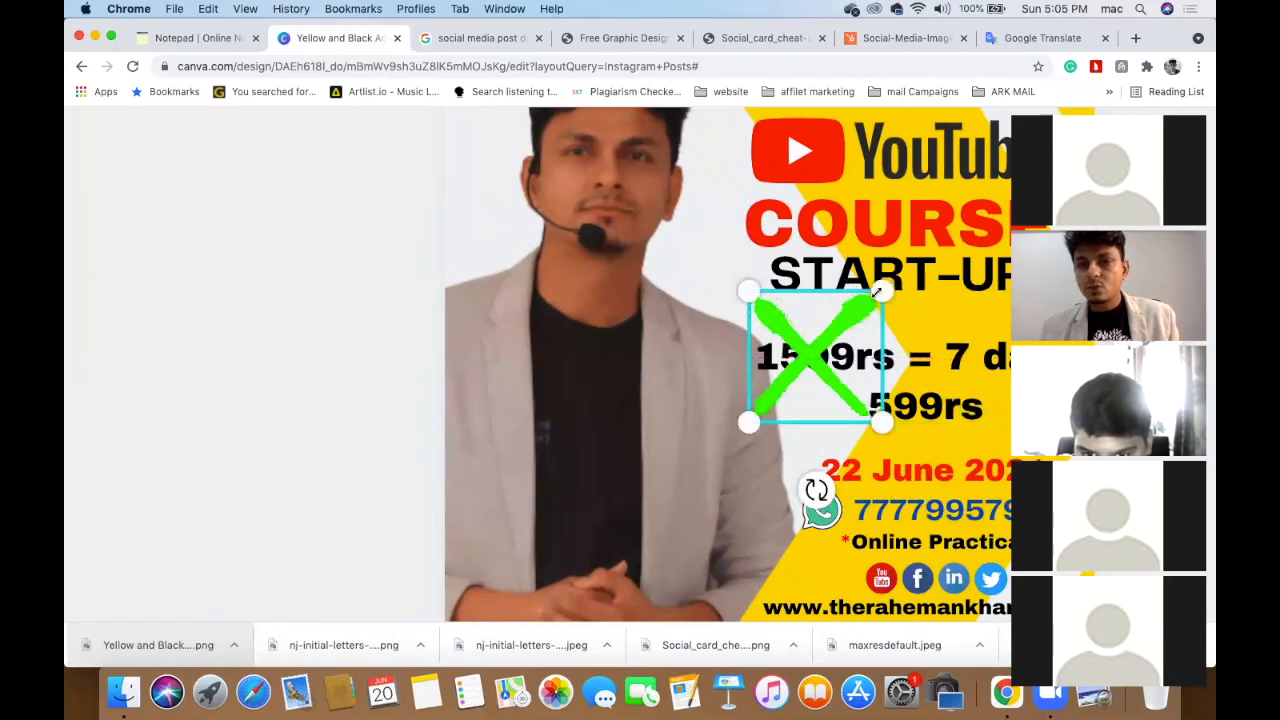
left_click_drag(882, 291, 815, 357)
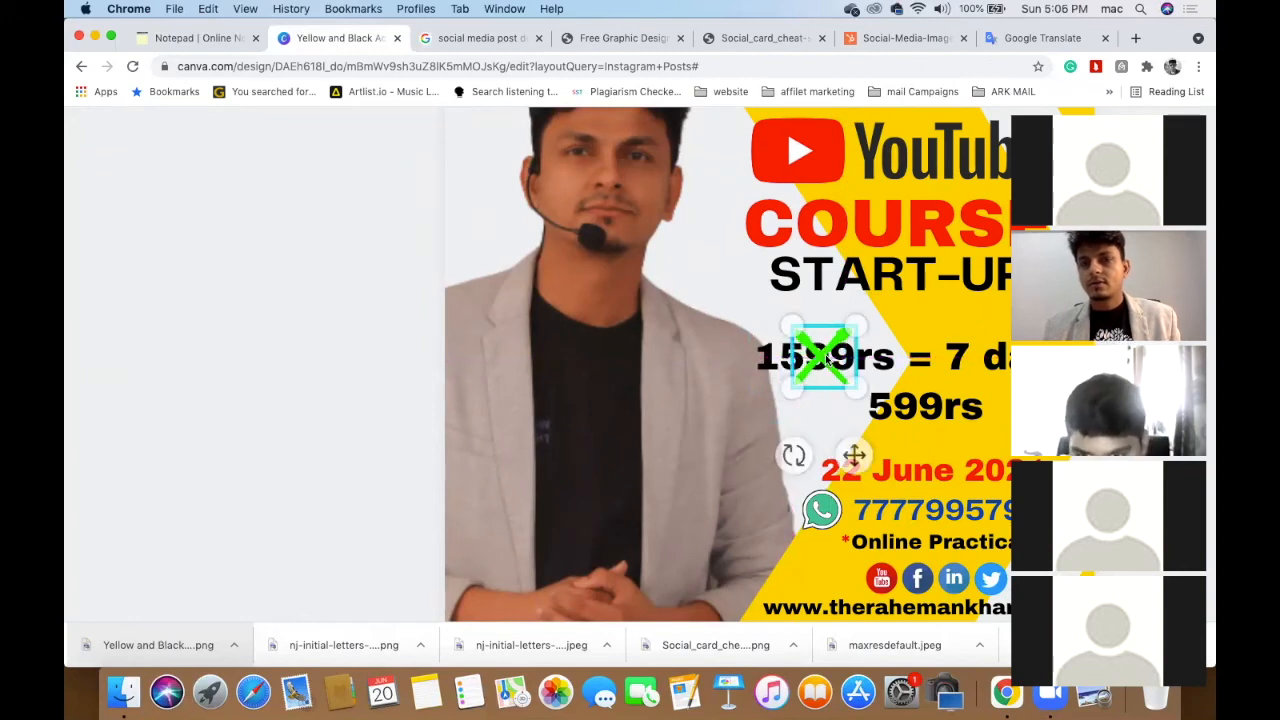
scroll(822, 356, "up", 3)
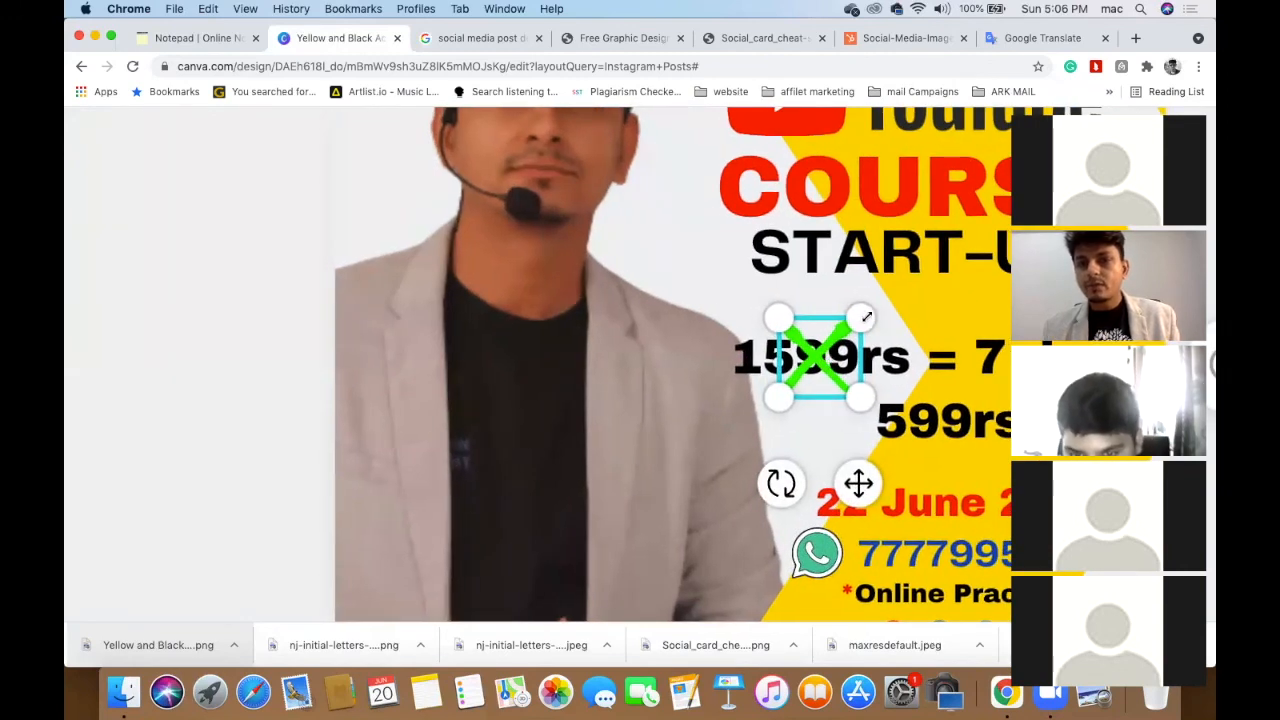
left_click_drag(866, 317, 871, 316)
mouse_move(813, 352)
left_mouse_down()
mouse_move(803, 349)
mouse_move(837, 350)
mouse_move(809, 351)
left_mouse_up()
left_click(247, 306)
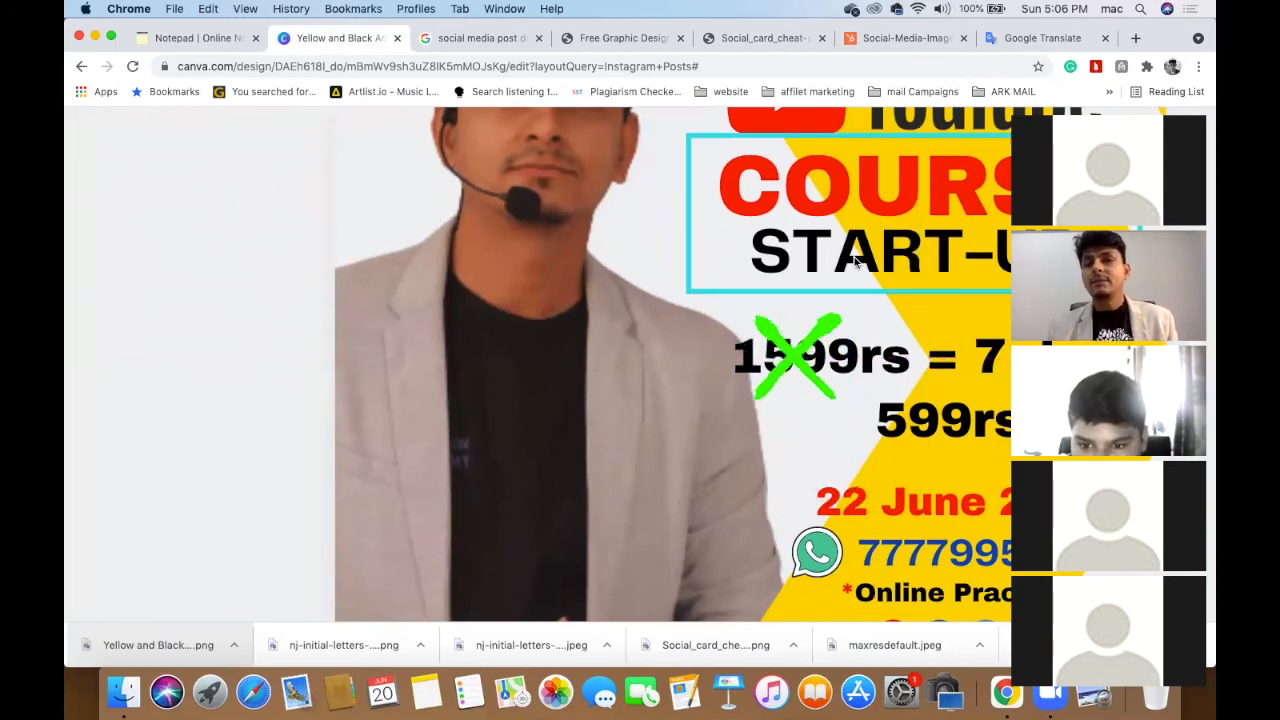
scroll(857, 257, "right", 2)
scroll(855, 257, "down", 4)
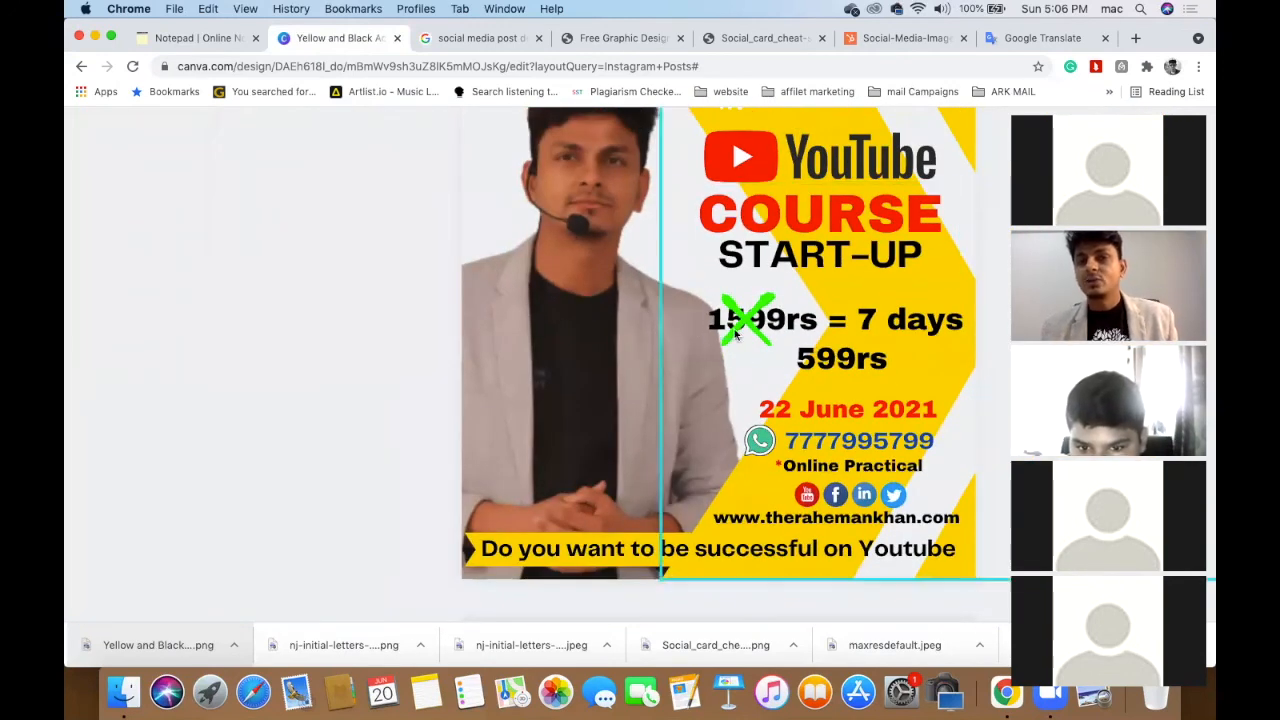
scroll(735, 327, "down", 3)
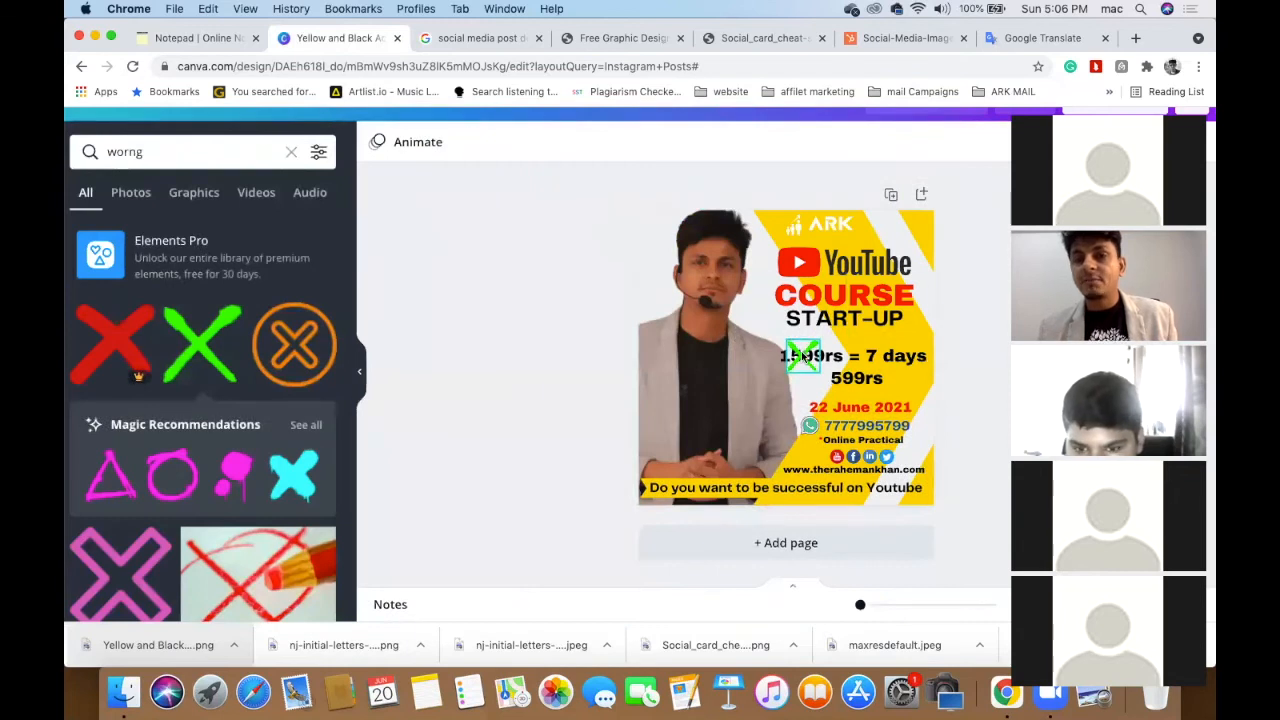
- Recolour the X mark red and clear the 'worng' element search
left_click(803, 356)
left_click(377, 143)
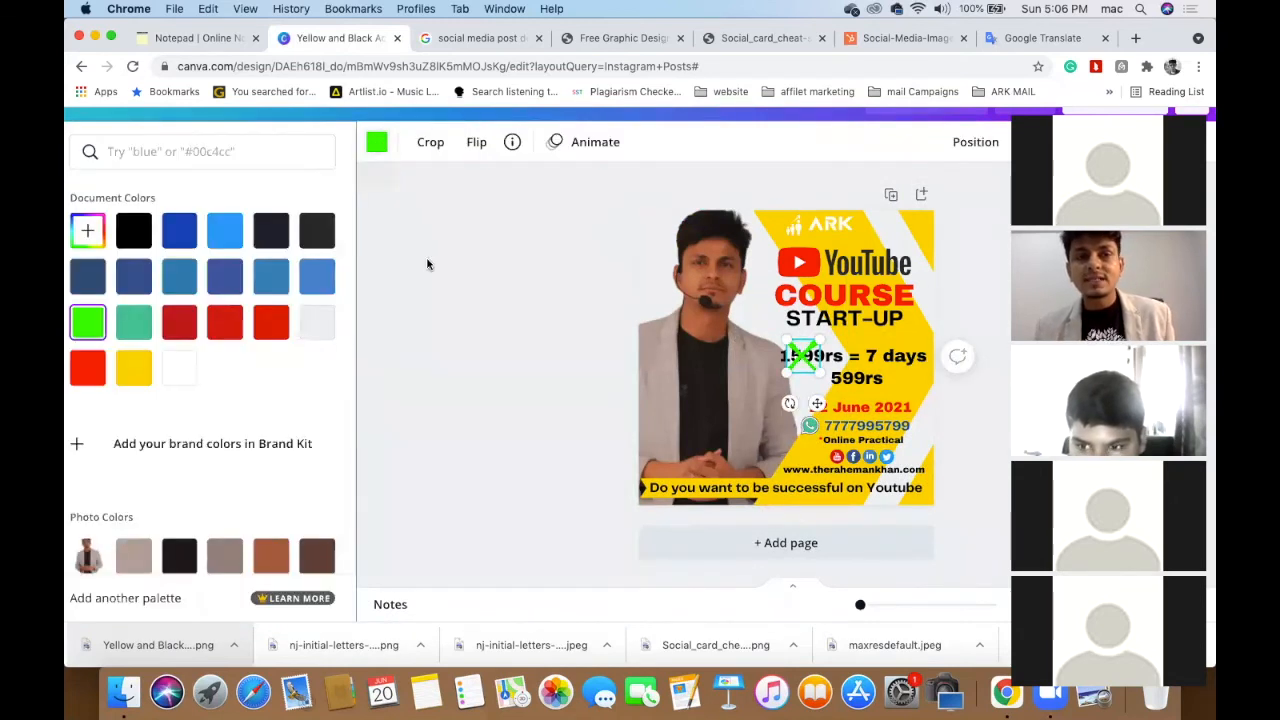
left_click(225, 323)
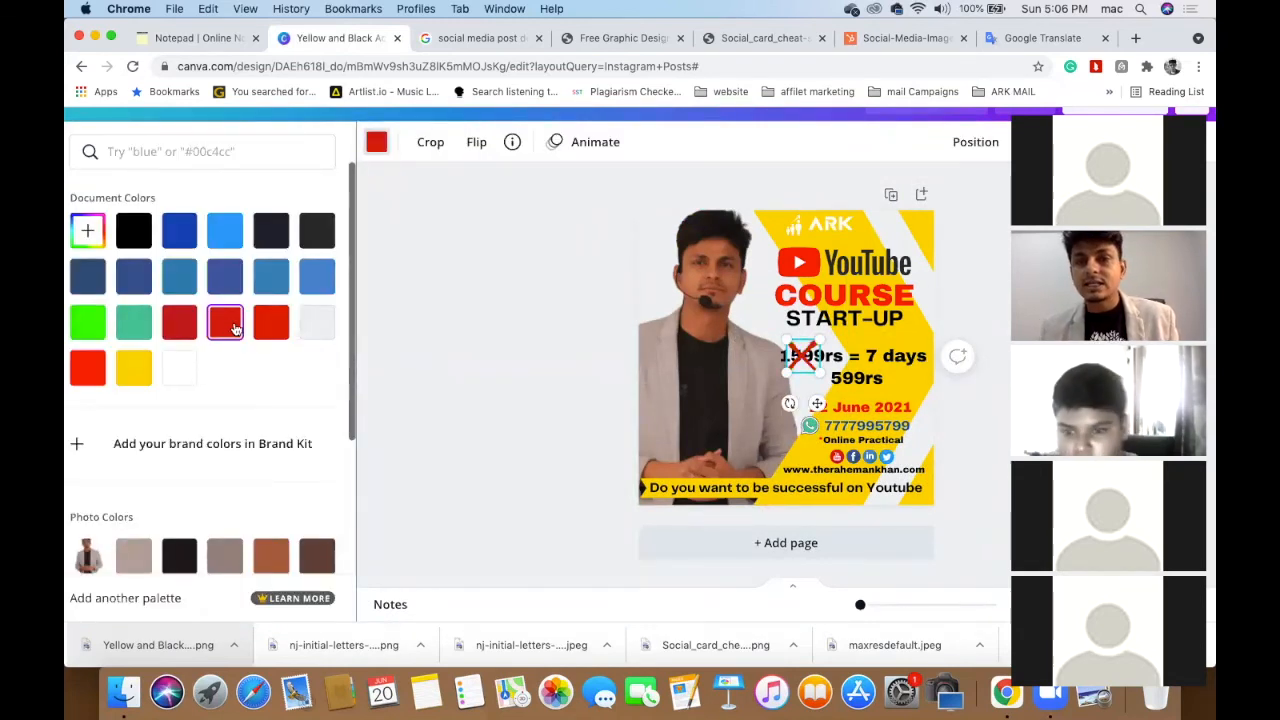
left_click(465, 403)
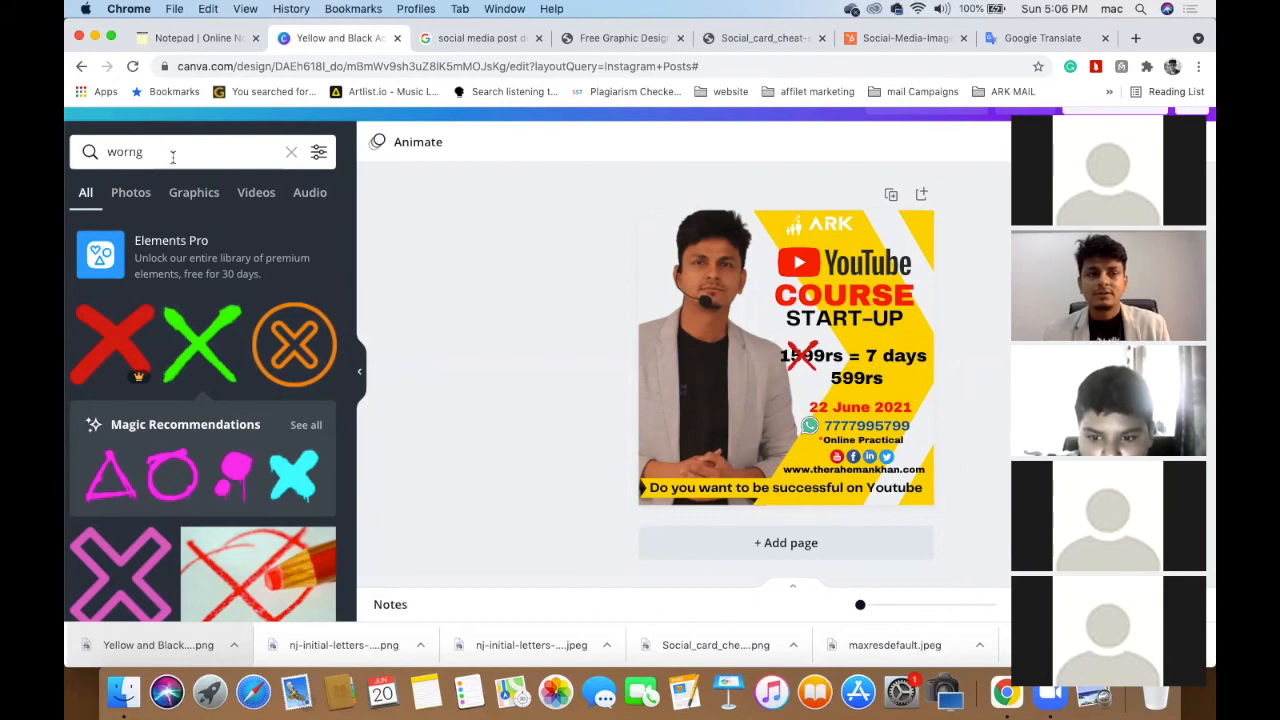
left_click(172, 157)
key("BackSpace")
key("BackSpace")
key("BackSpace")
key("BackSpace")
key("BackSpace")
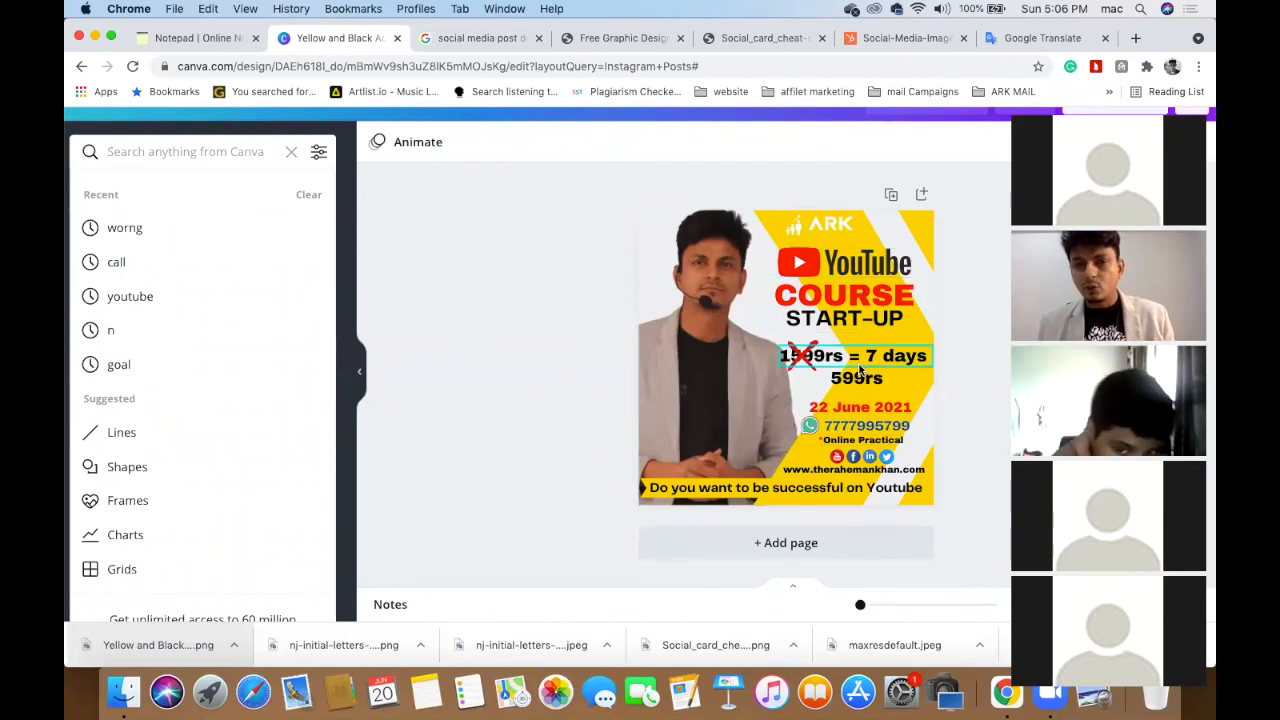
- Shrink the red cross and both price lines together, undoing a stray move
left_click(860, 370)
left_click(797, 360)
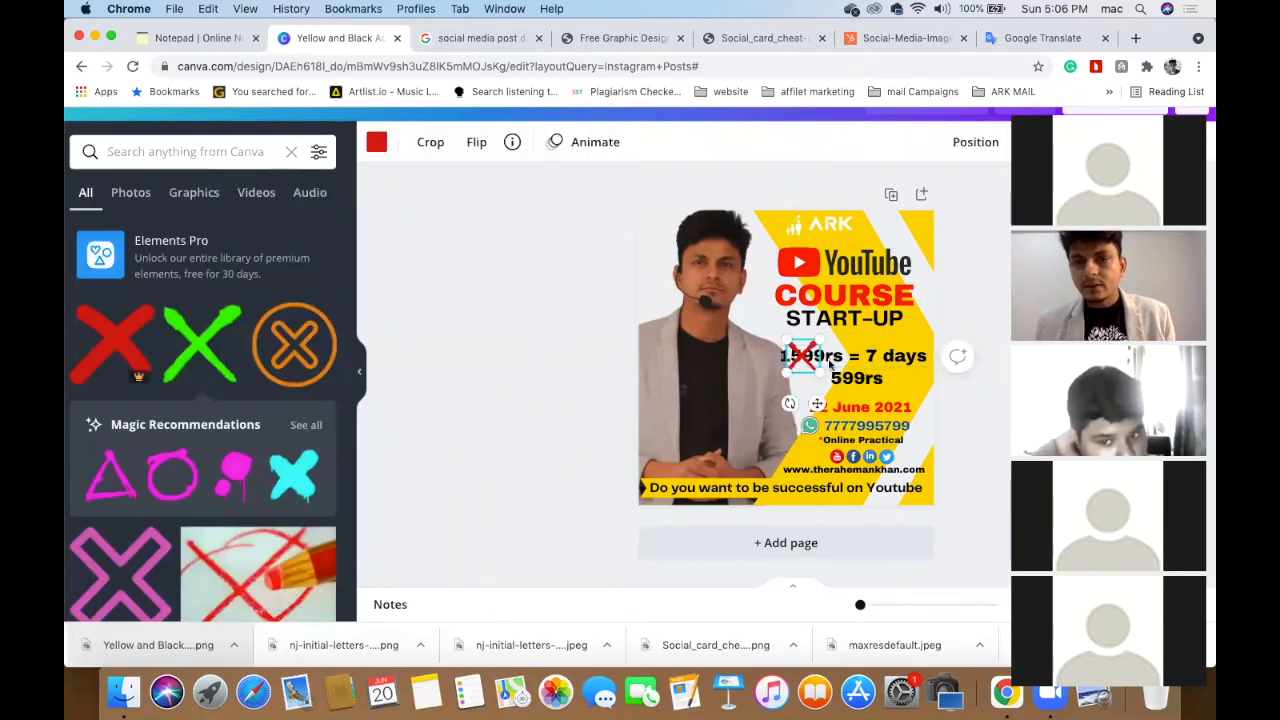
left_click(848, 376)
left_click(848, 376, "shift")
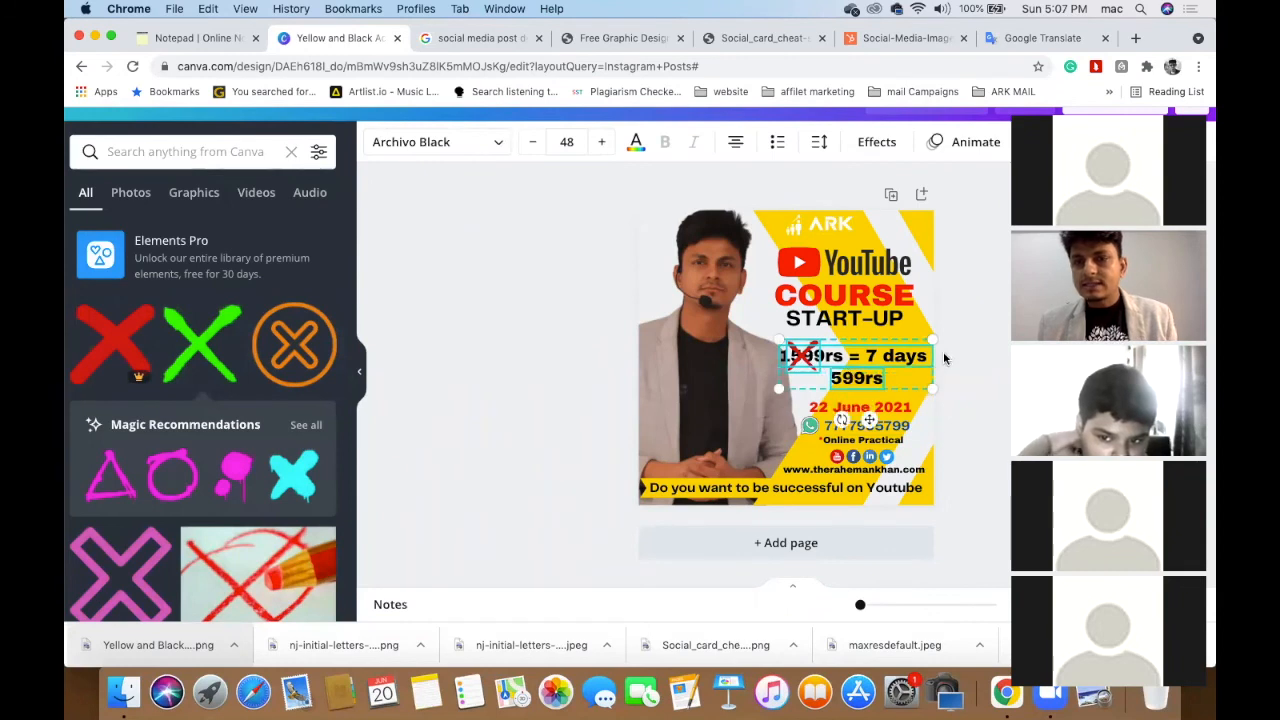
left_click_drag(922, 350, 891, 356)
key("super+z")
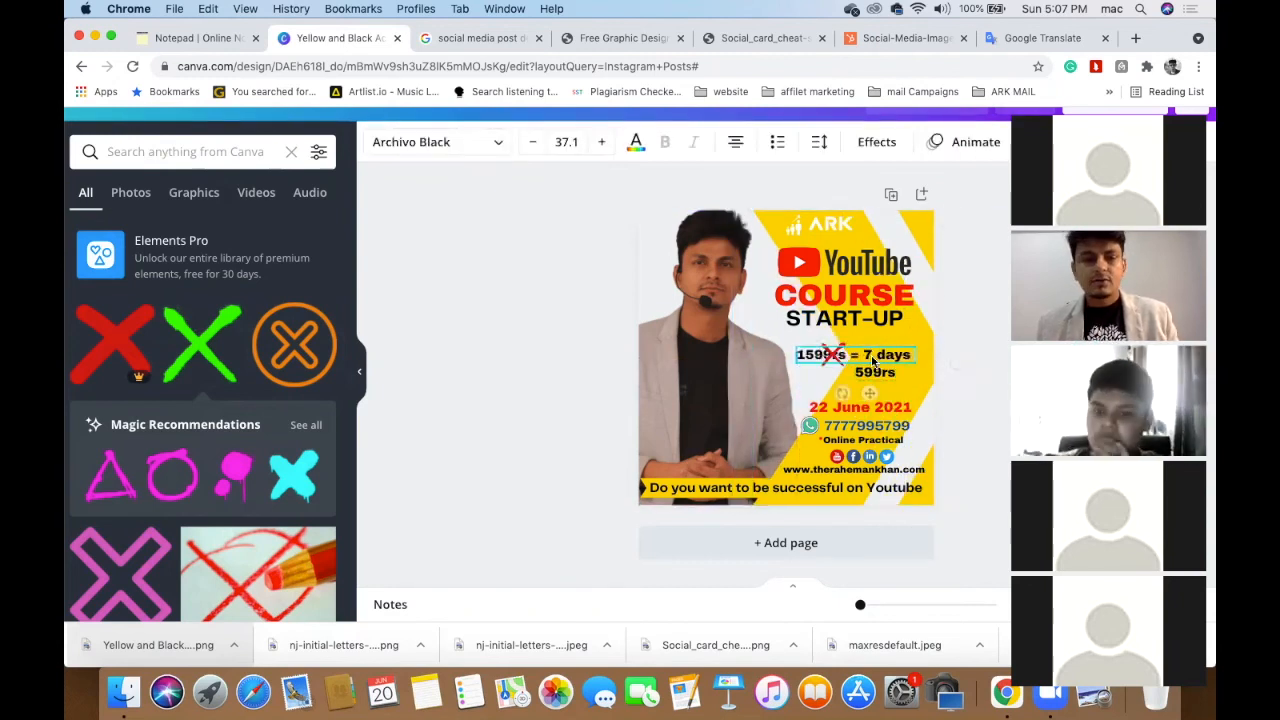
left_click(634, 365)
- Reselect the cross and price text and nudge them slightly left into alignment
left_click(832, 354)
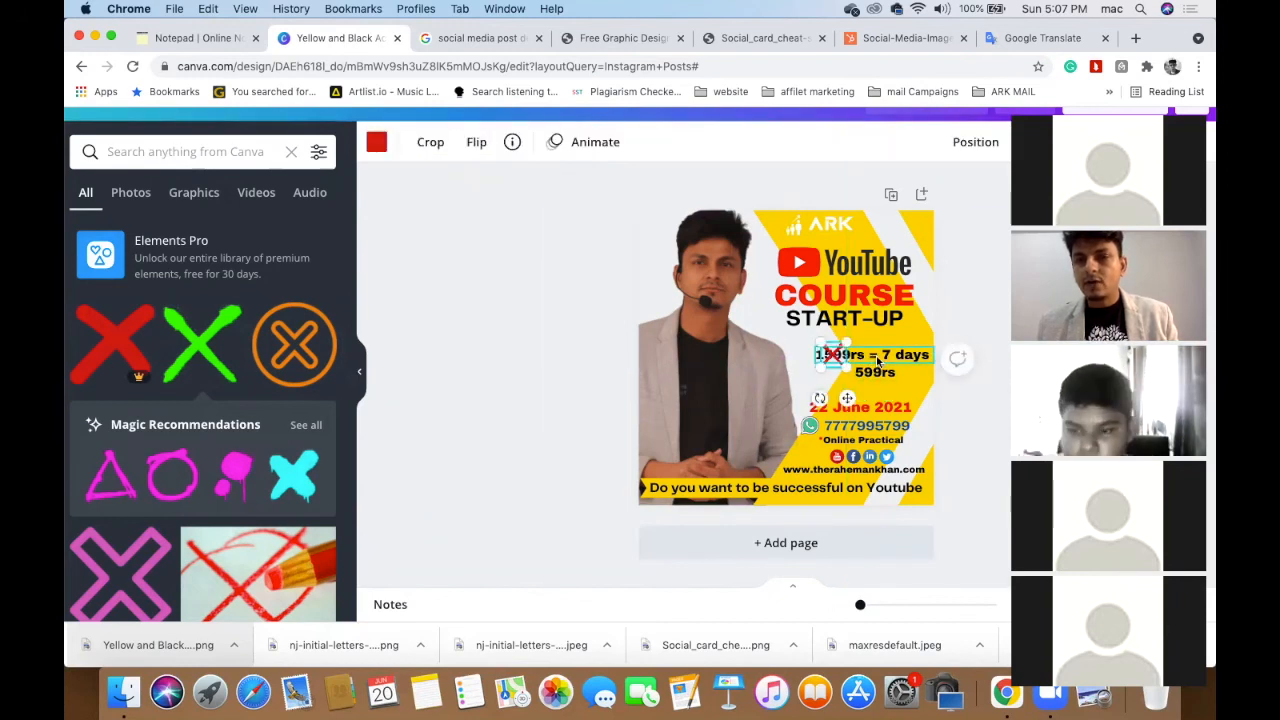
left_click(879, 364)
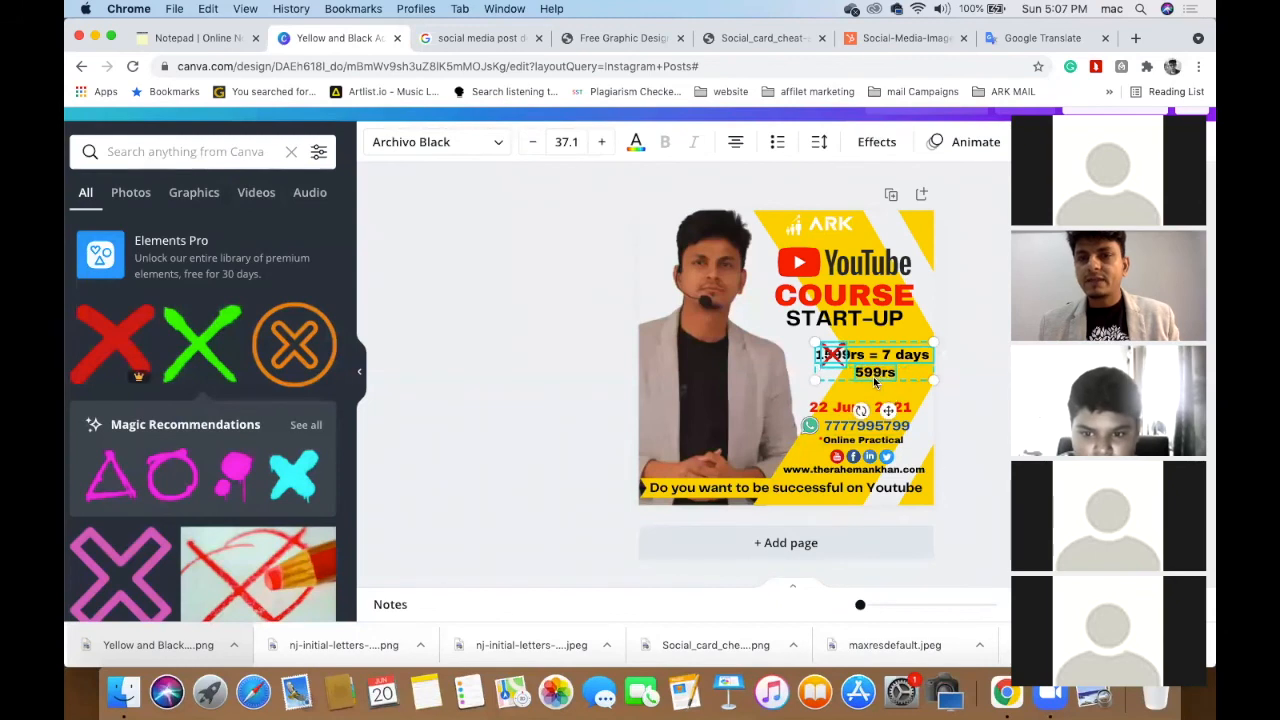
left_click_drag(880, 376, 873, 382)
left_click_drag(808, 352, 790, 343)
left_click_drag(879, 370, 871, 367)
left_click(616, 330)
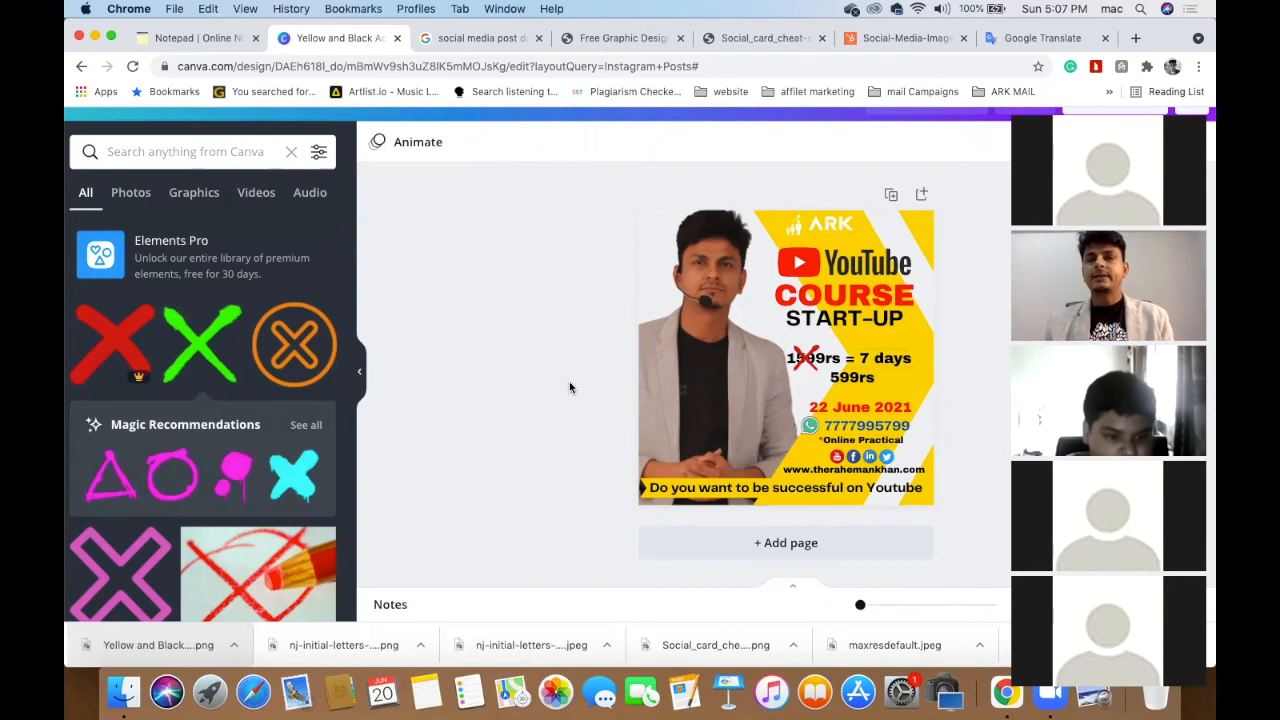
left_click(729, 332)
left_click(444, 389)
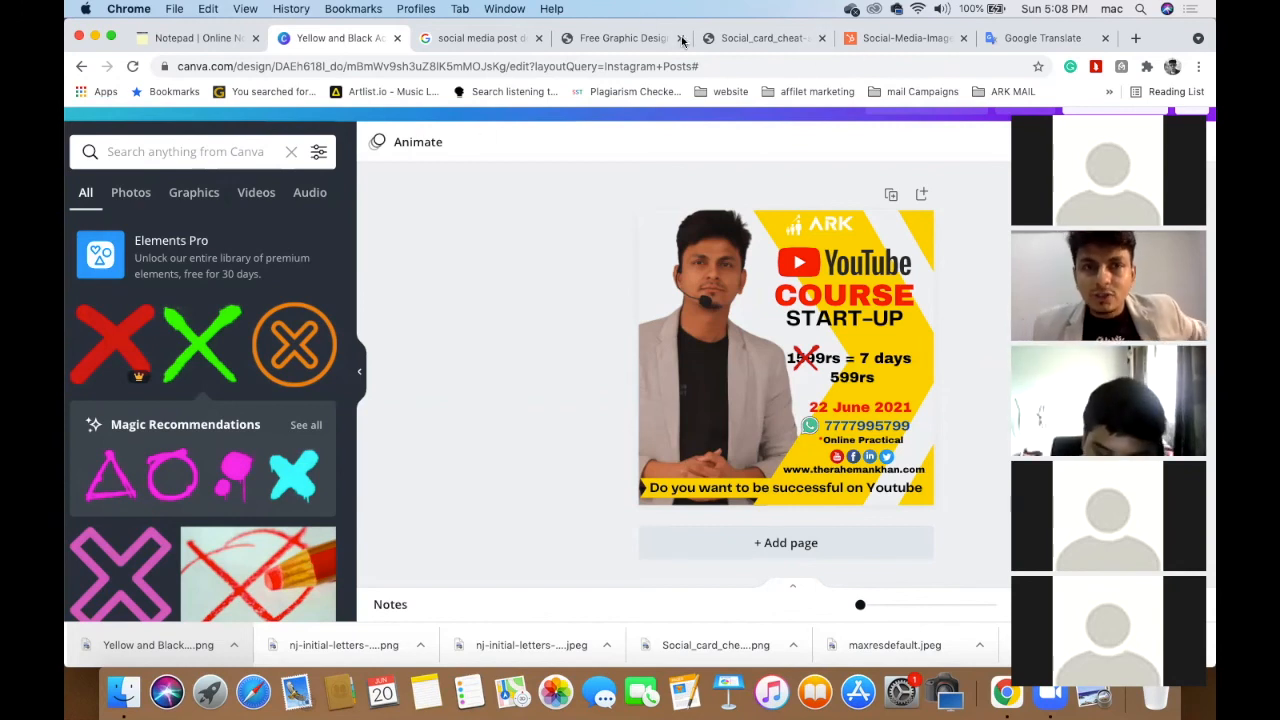
- Close the social-card cheat sheet and workshop poster tabs, returning to the image results
left_click(722, 39)
left_click(606, 40)
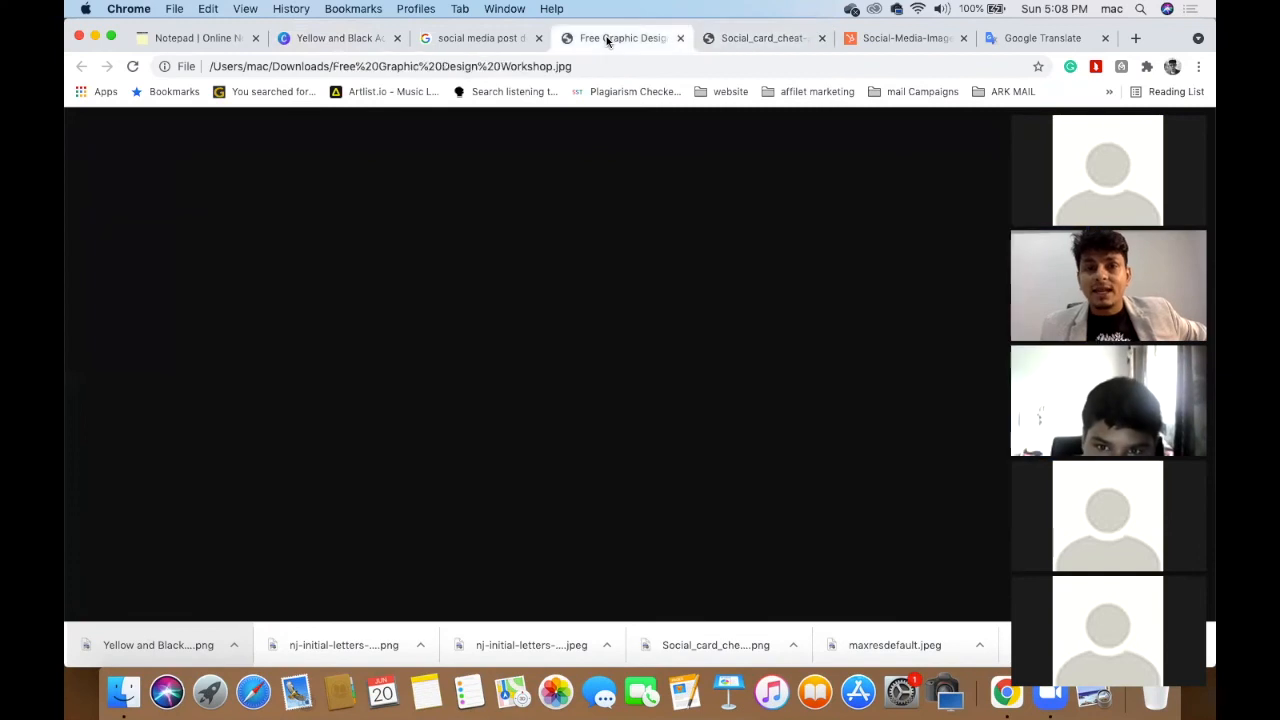
left_click(823, 38)
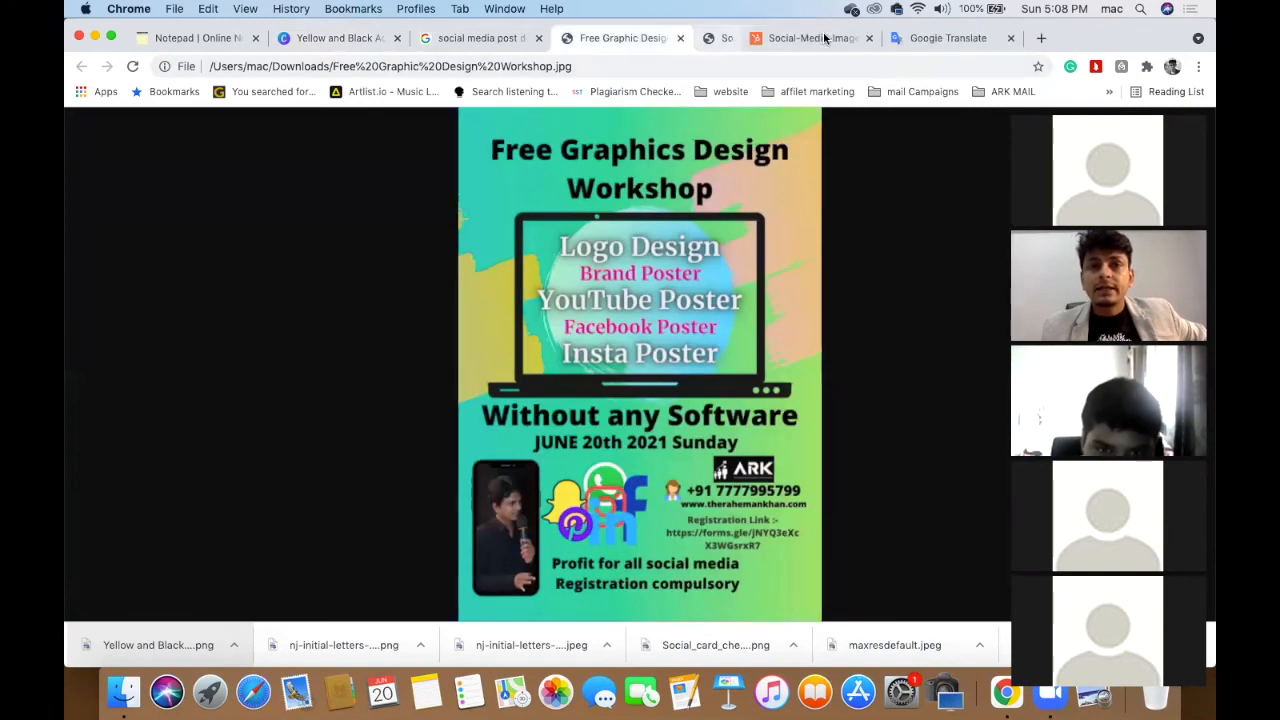
left_click(680, 38)
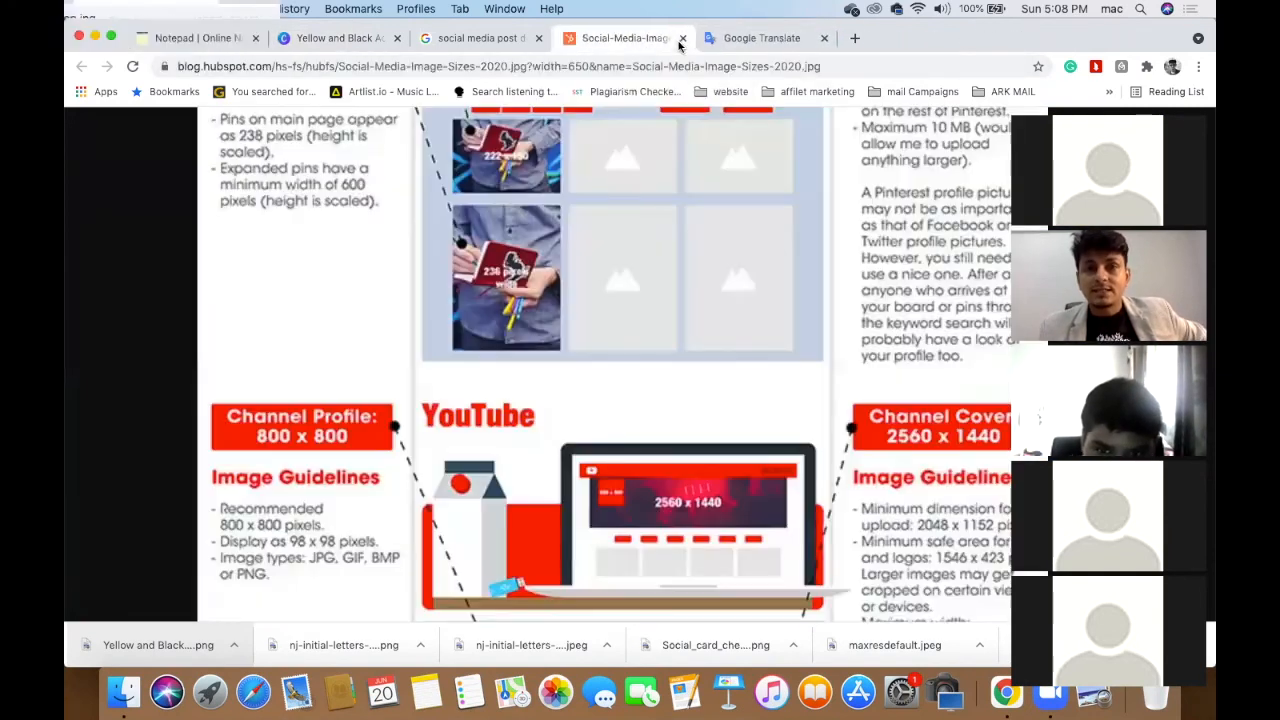
left_click(486, 39)
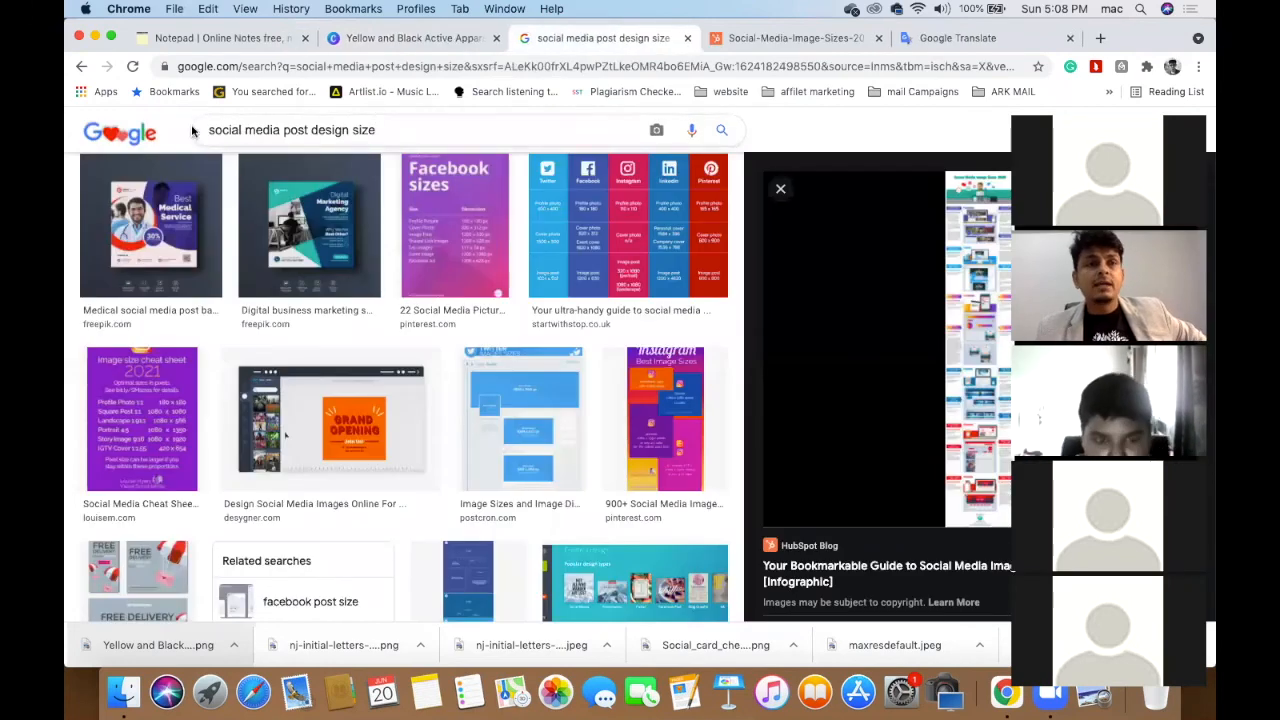
- Replace the Google query with a search for the course creator's channel name
left_click(120, 133)
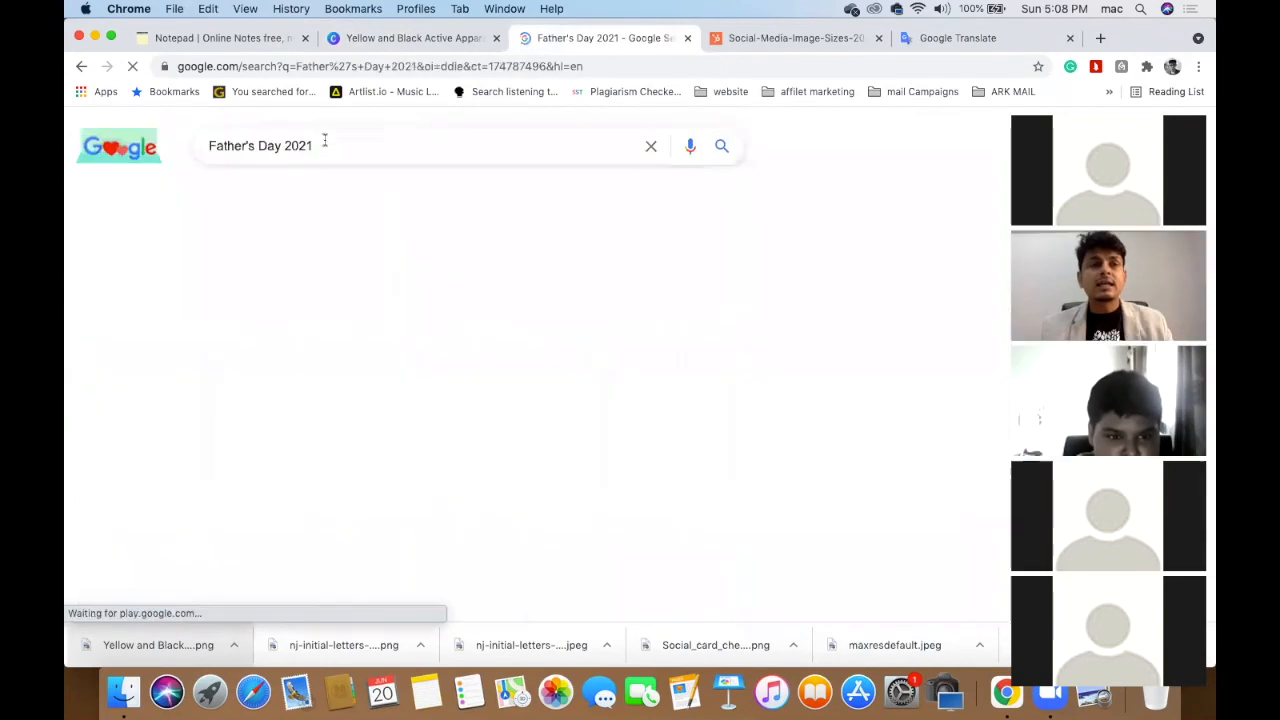
triple_click(396, 145)
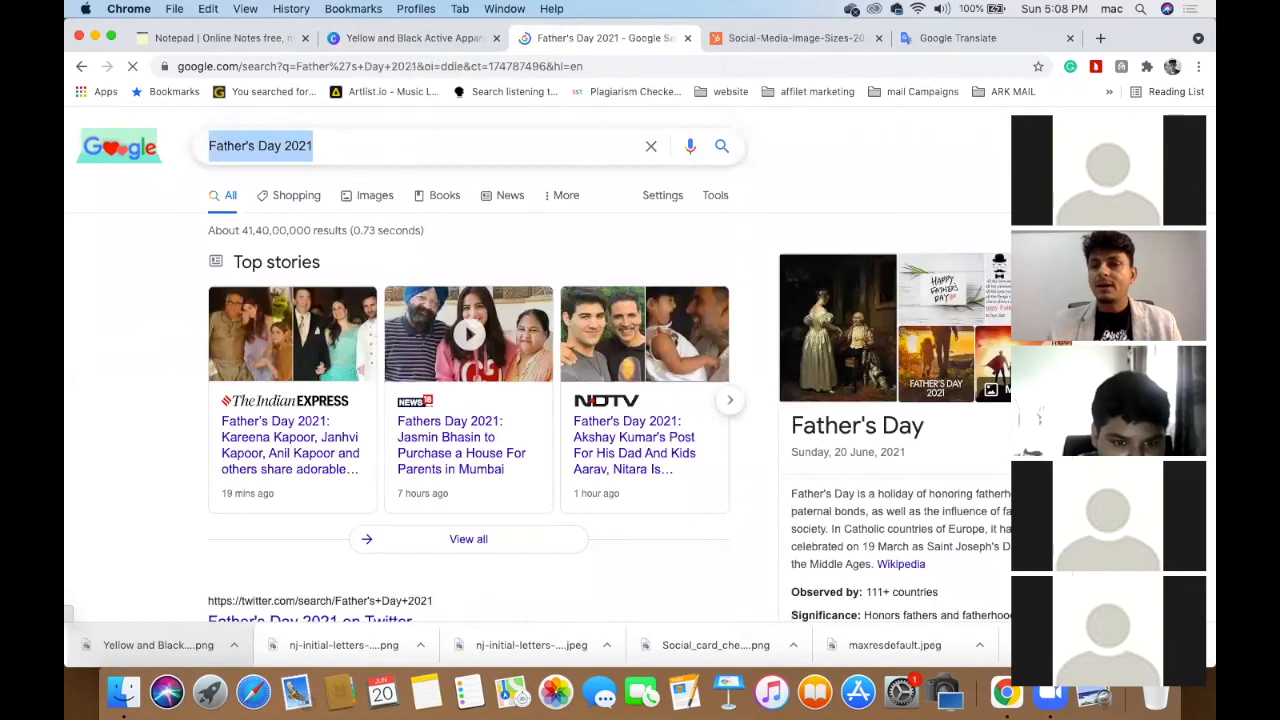
key("BackSpace")
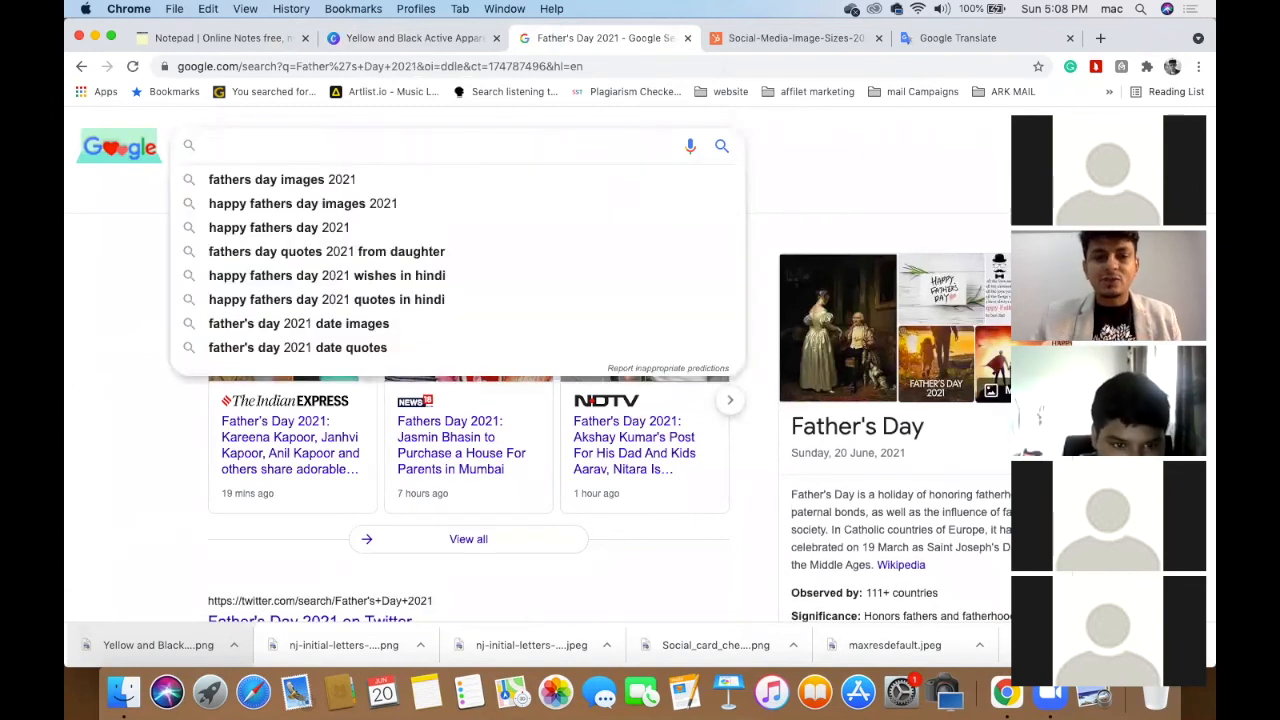
type("the ra")
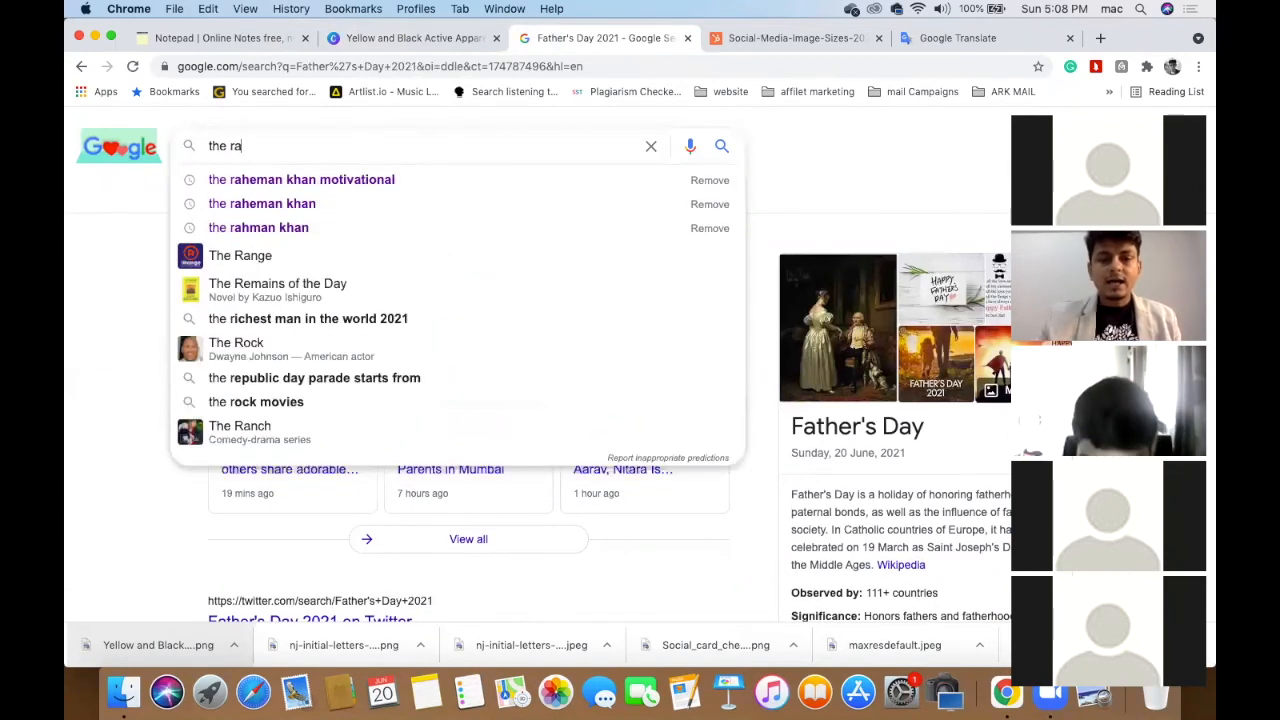
type("heman khan")
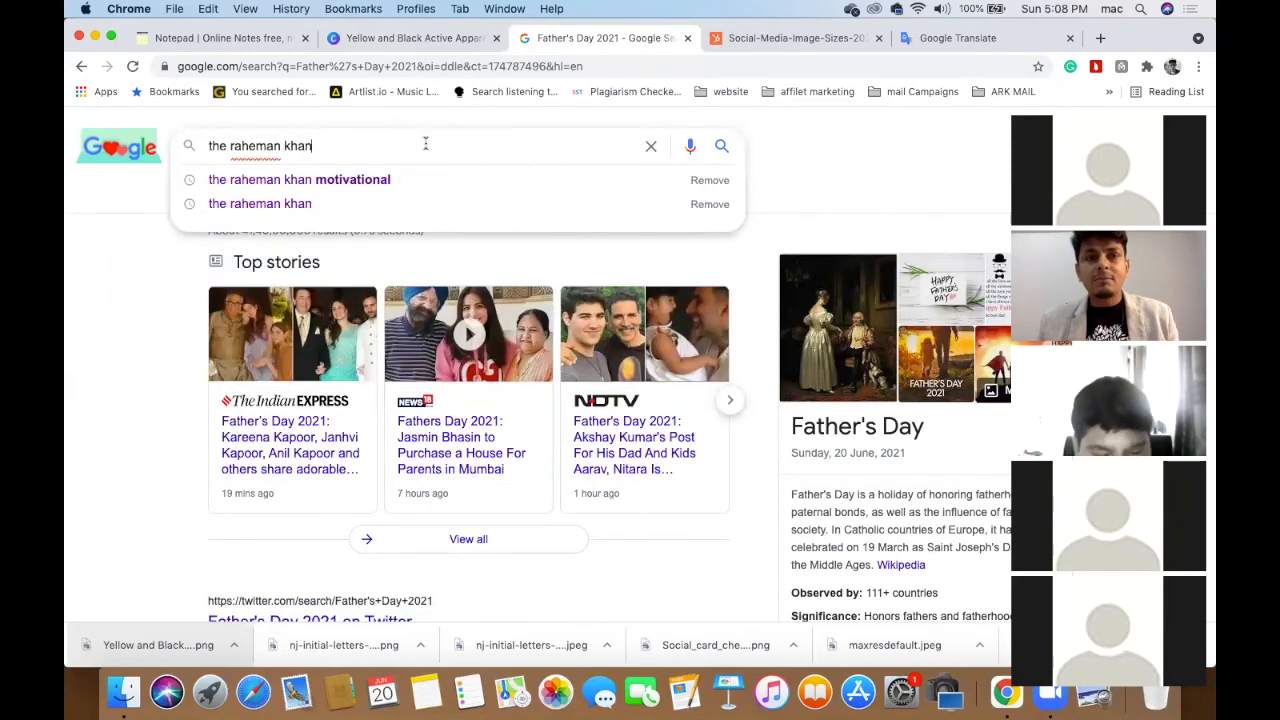
key("Return")
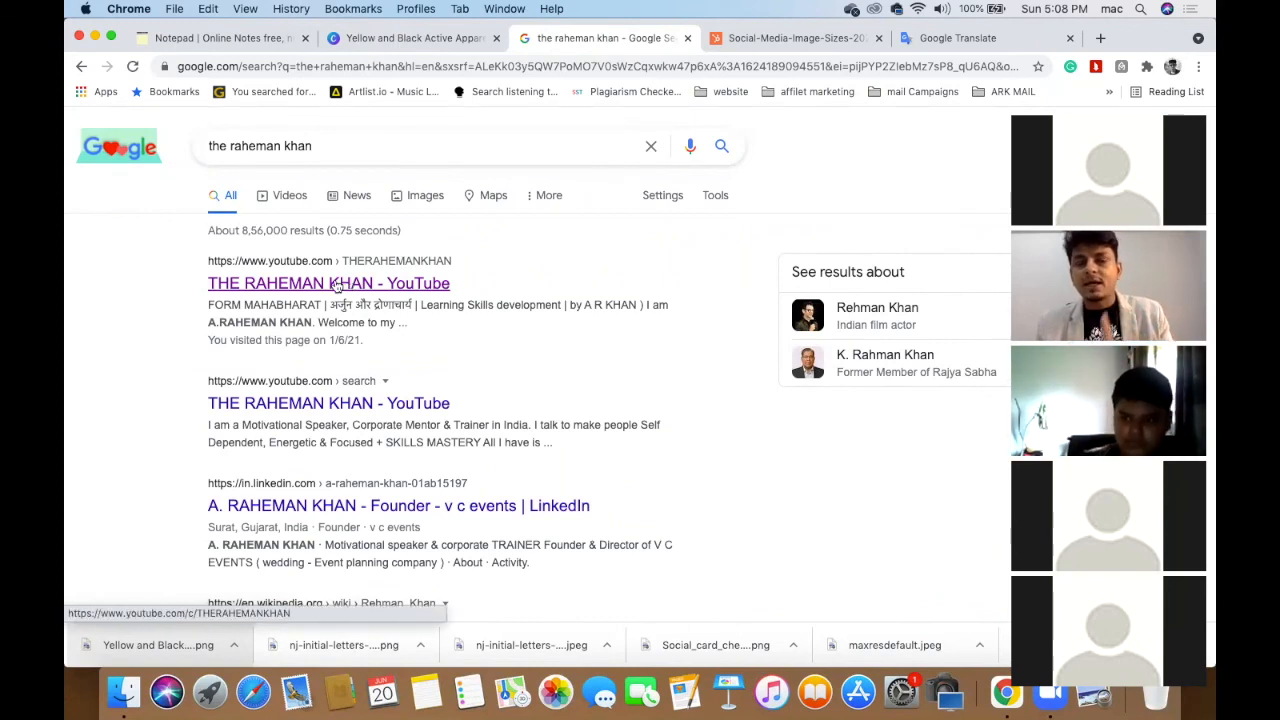
- Open and browse the creator's YouTube channel, then close the image-sizes and translator tabs
left_click(338, 287)
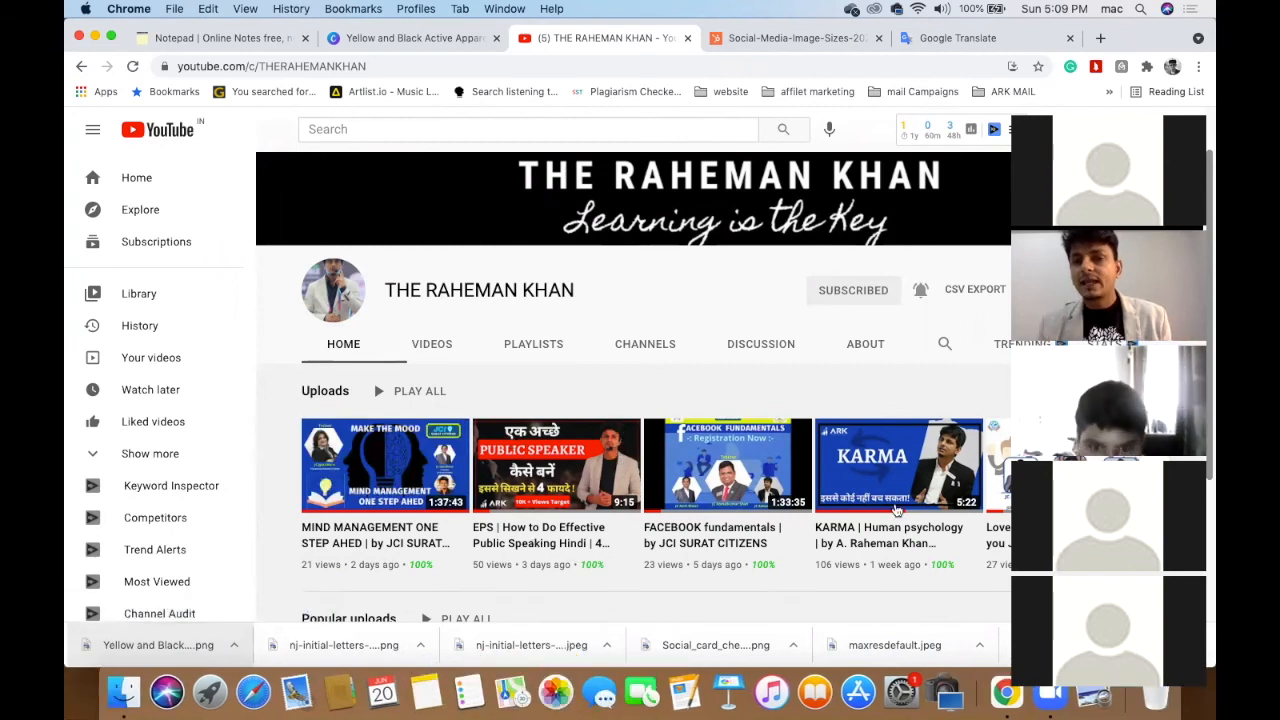
scroll(895, 460, "down", 4)
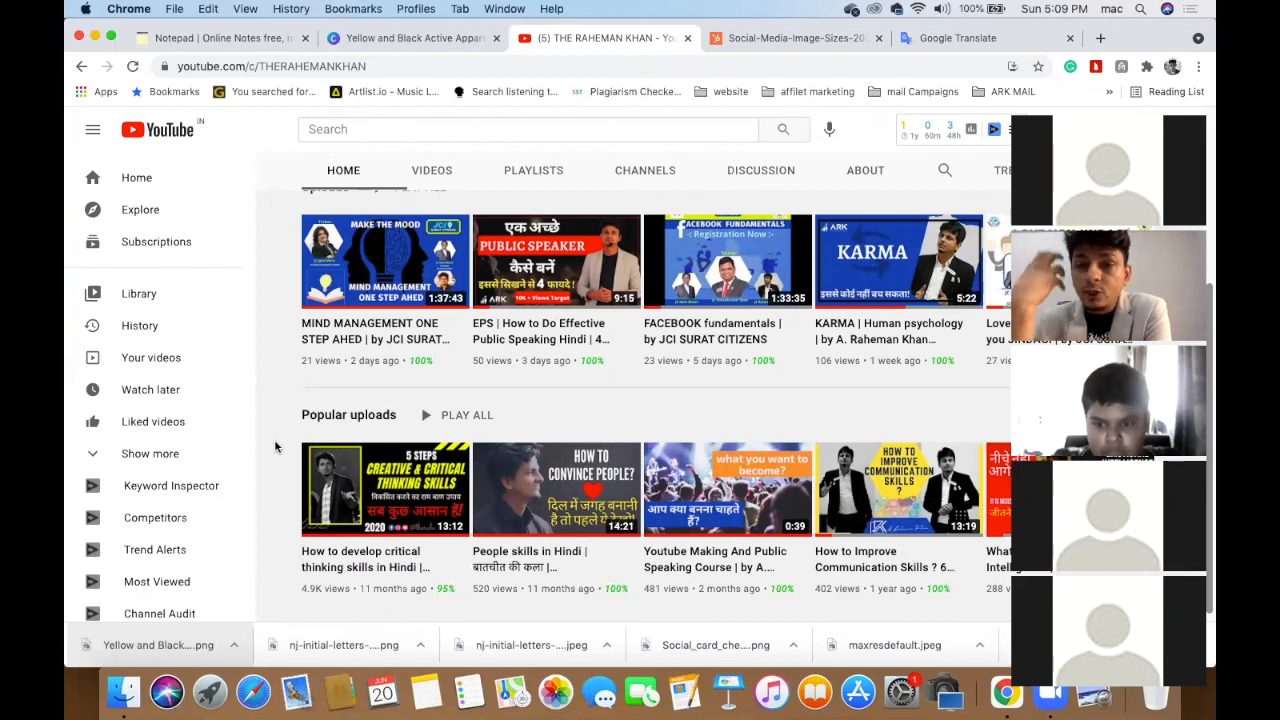
scroll(275, 447, "down", 1)
scroll(275, 447, "up", 3)
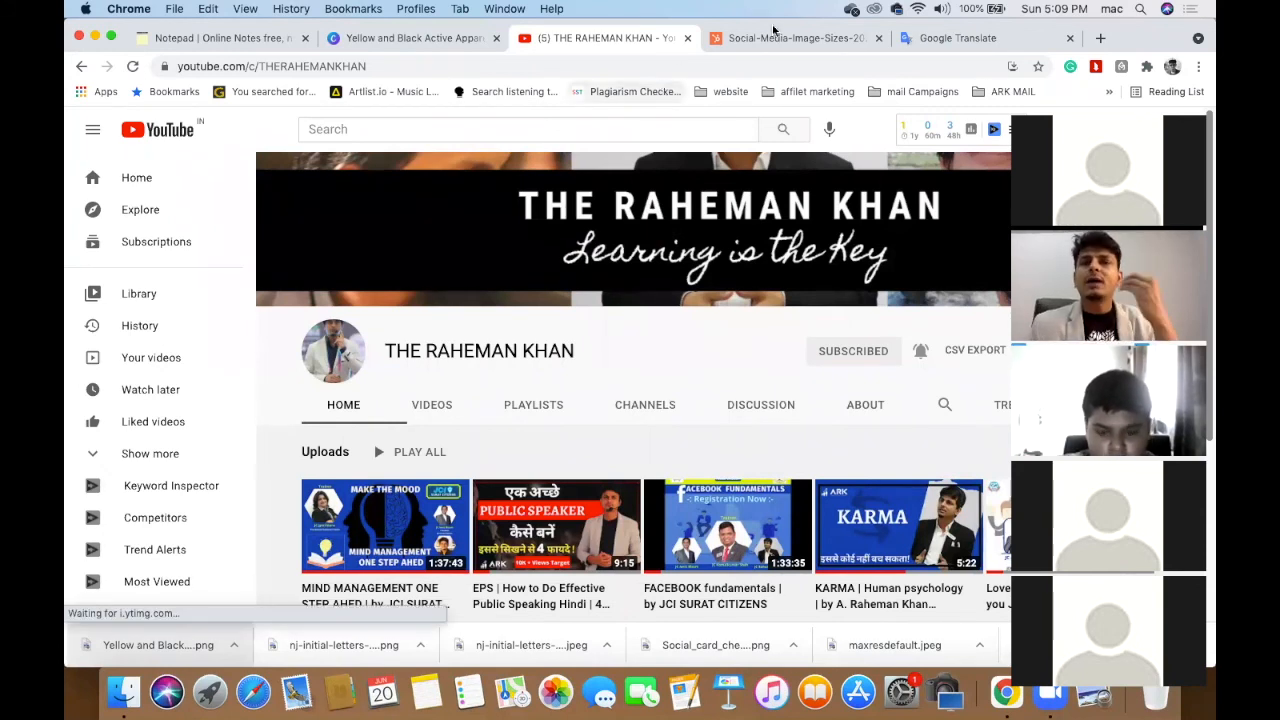
left_click(879, 38)
left_click(877, 38)
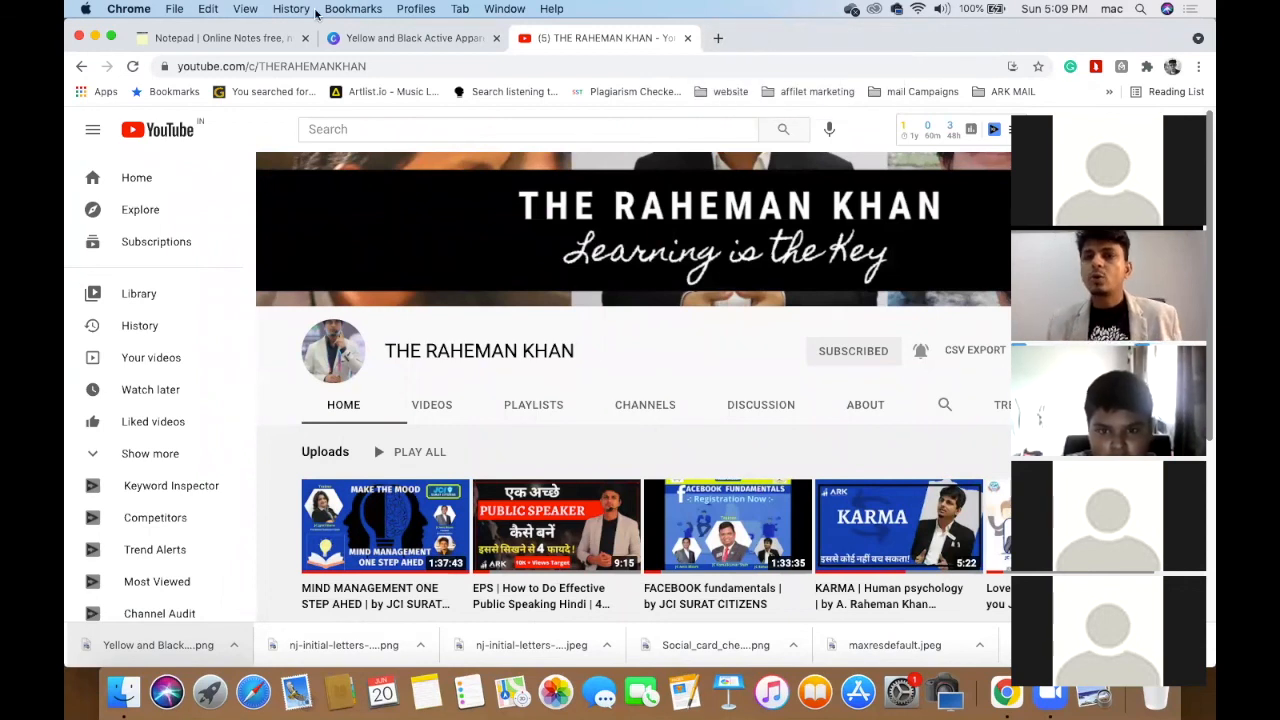
- Download the Canva course post as a PNG and dismiss the Canva Pro prompt
left_click(376, 39)
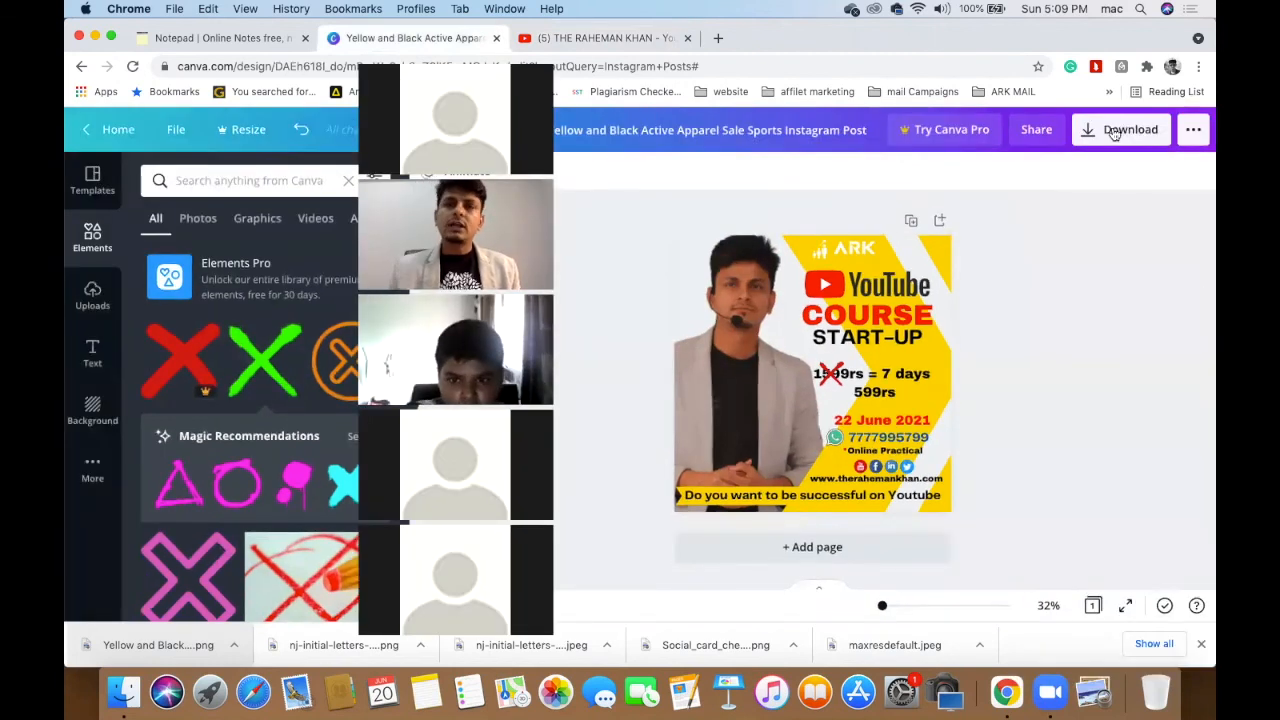
left_click(1113, 133)
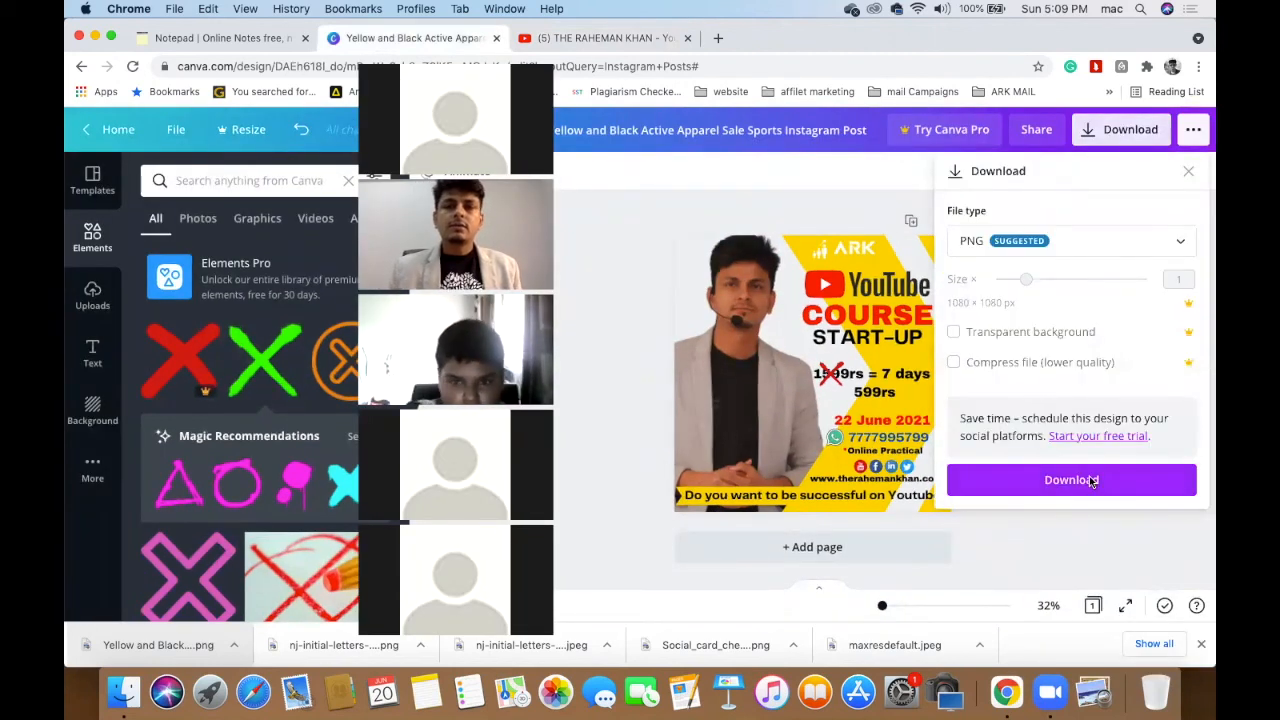
left_click(1092, 480)
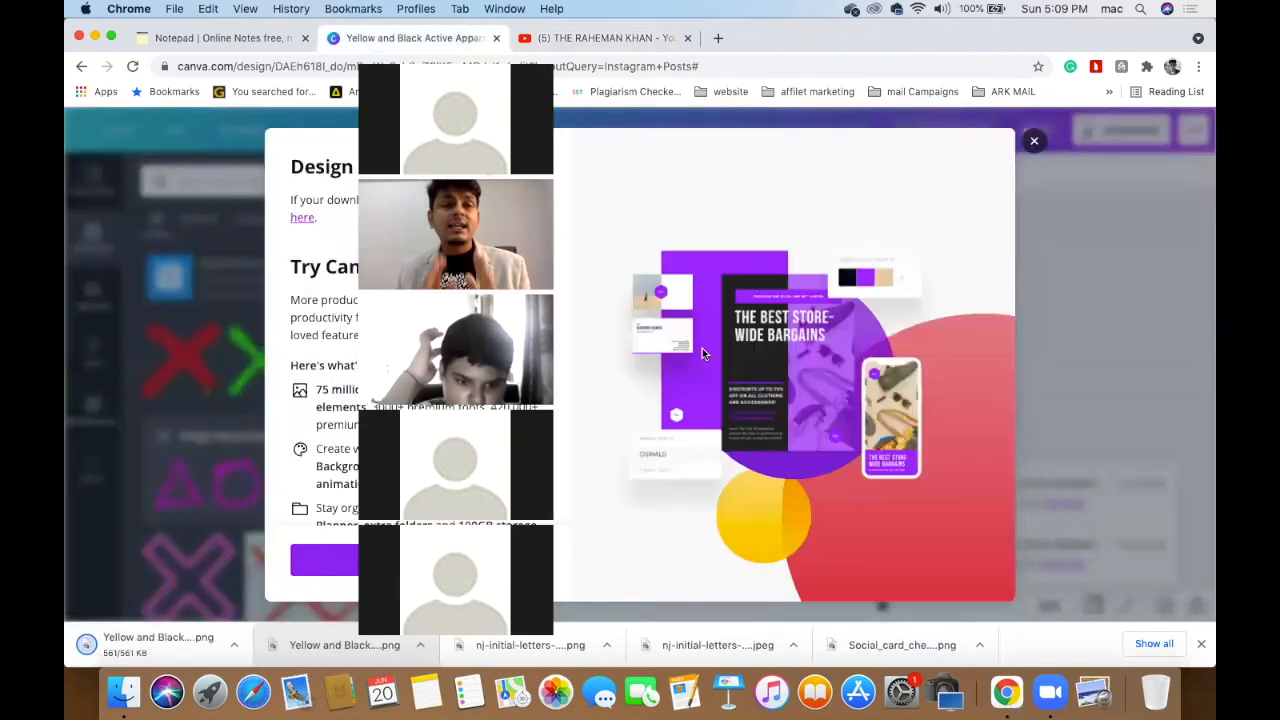
left_click(1033, 143)
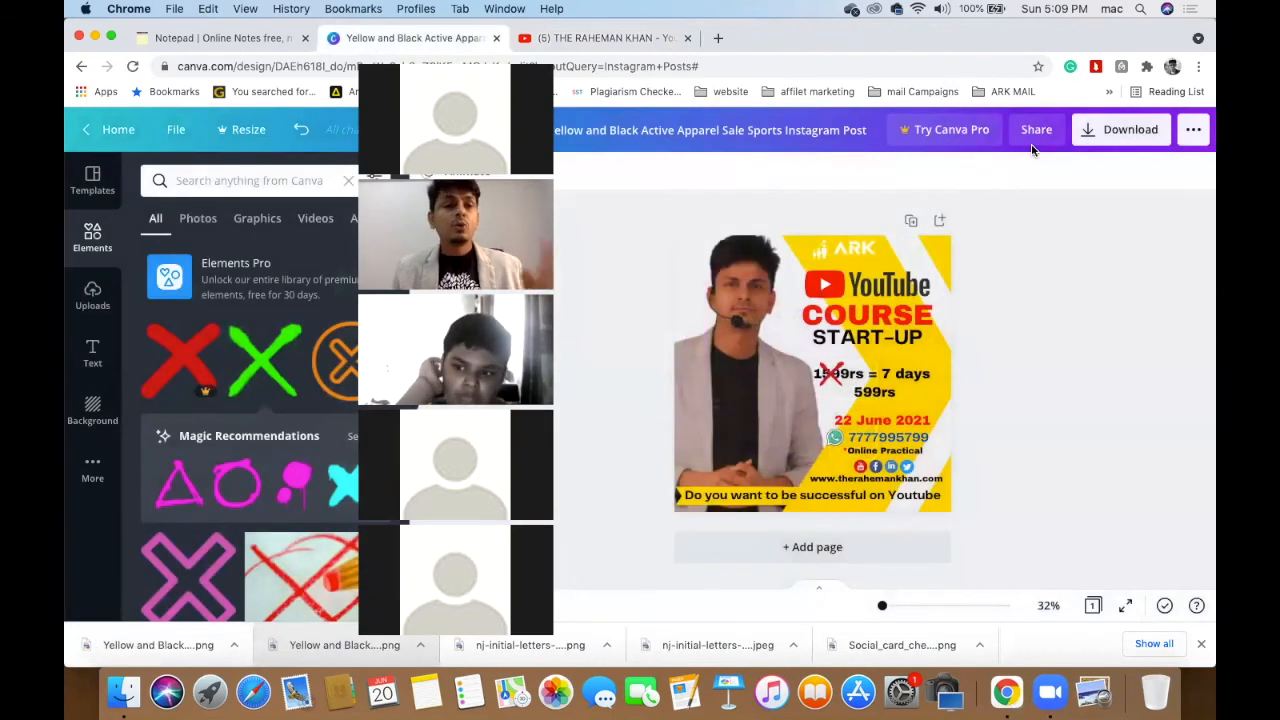
- Return to Canva Home and close the course post's tab while it is still loading
left_click(118, 132)
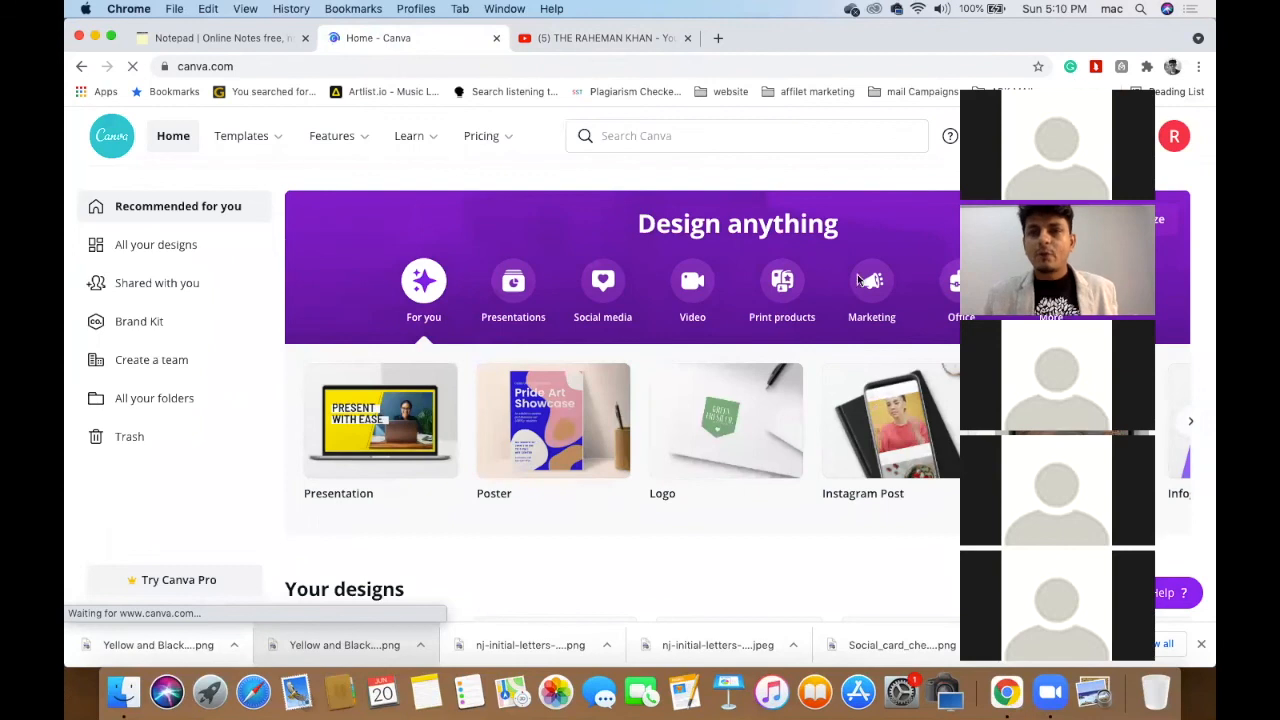
scroll(781, 183, "down", 3)
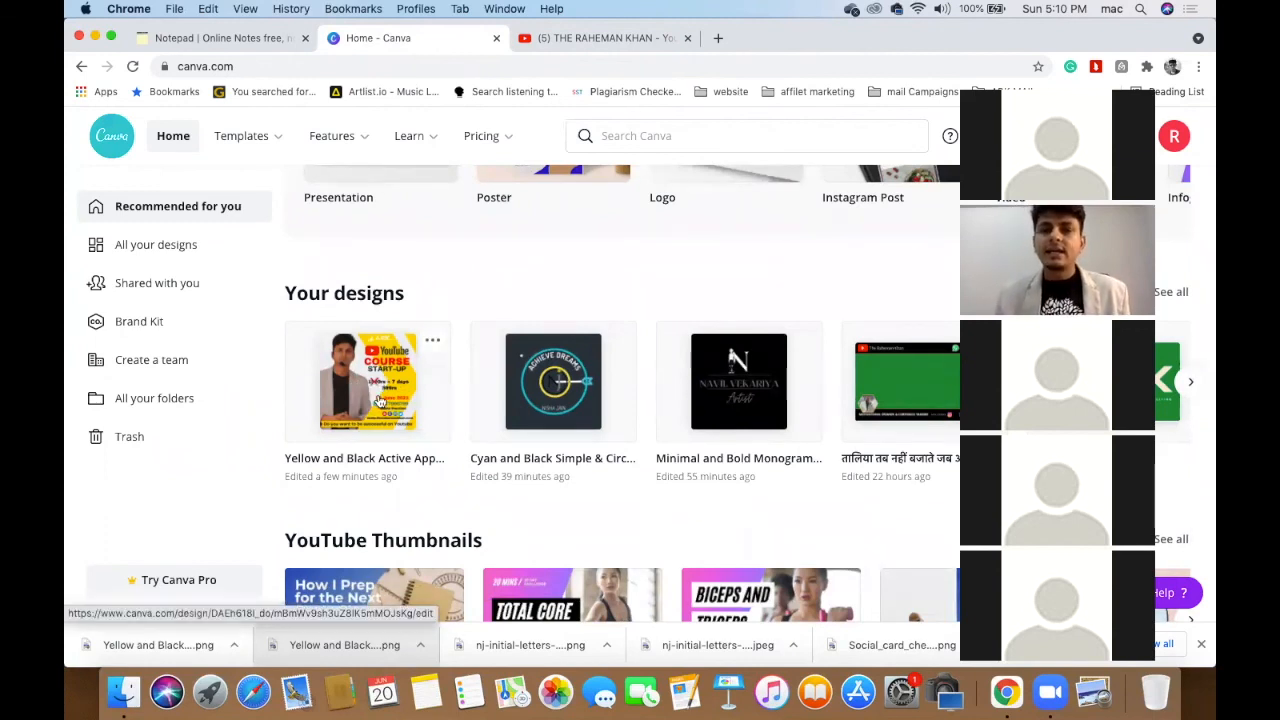
scroll(380, 400, "down", 2)
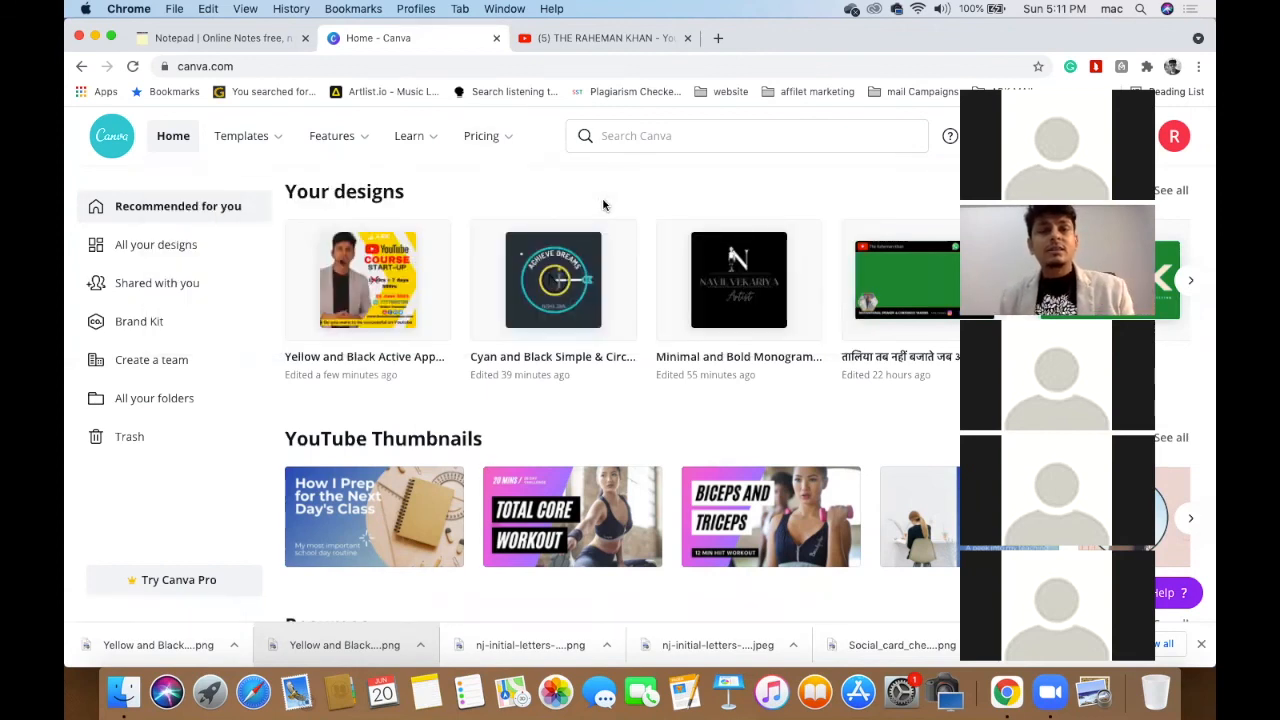
left_click(416, 242)
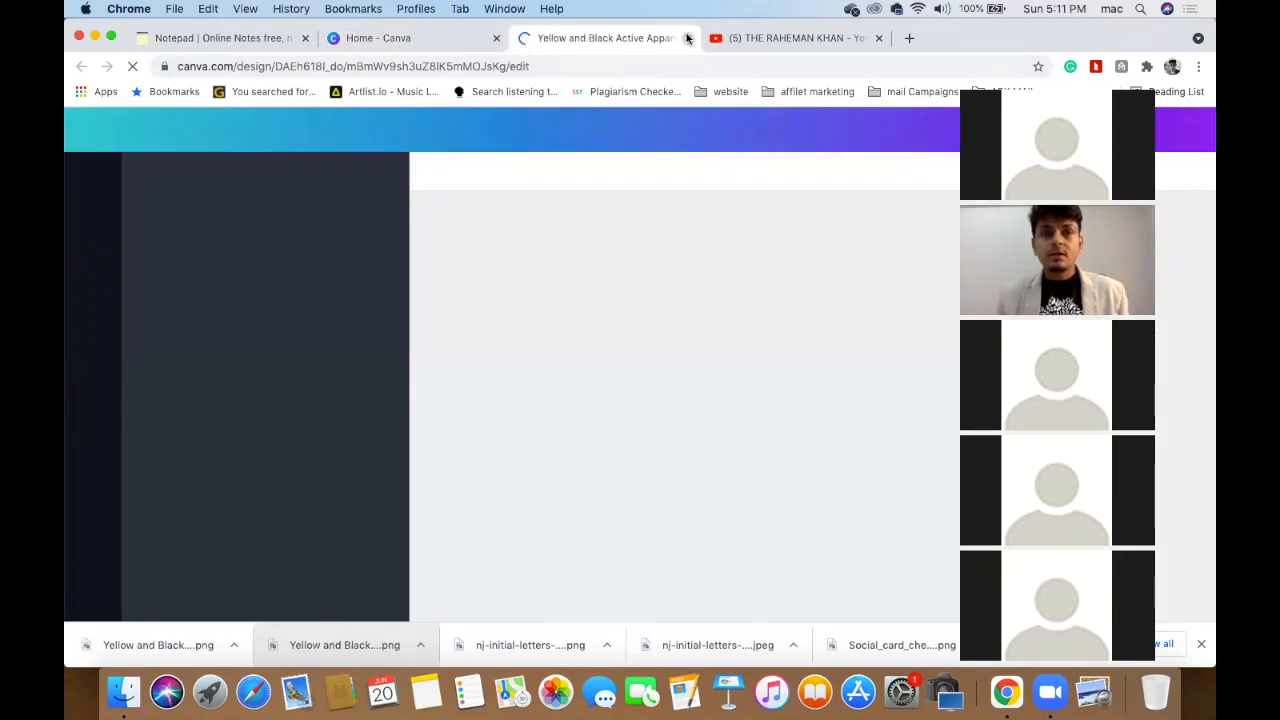
left_click(687, 38)
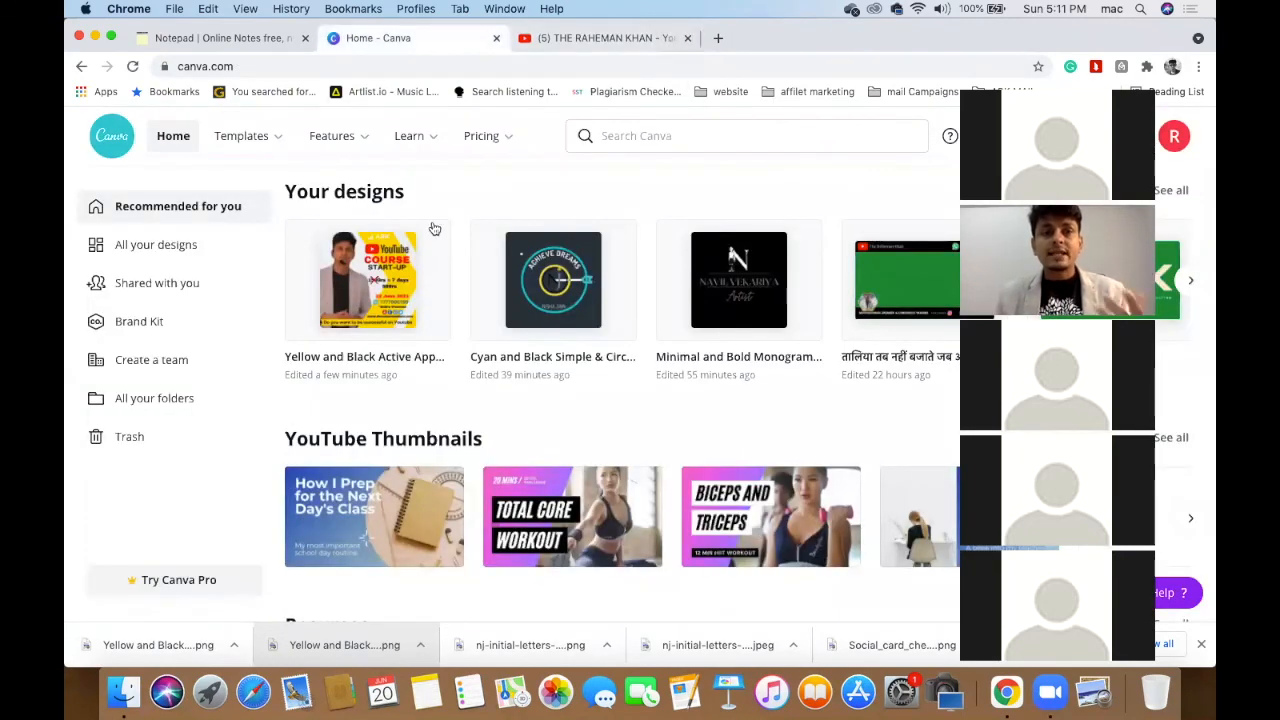
mouse_move(437, 234)
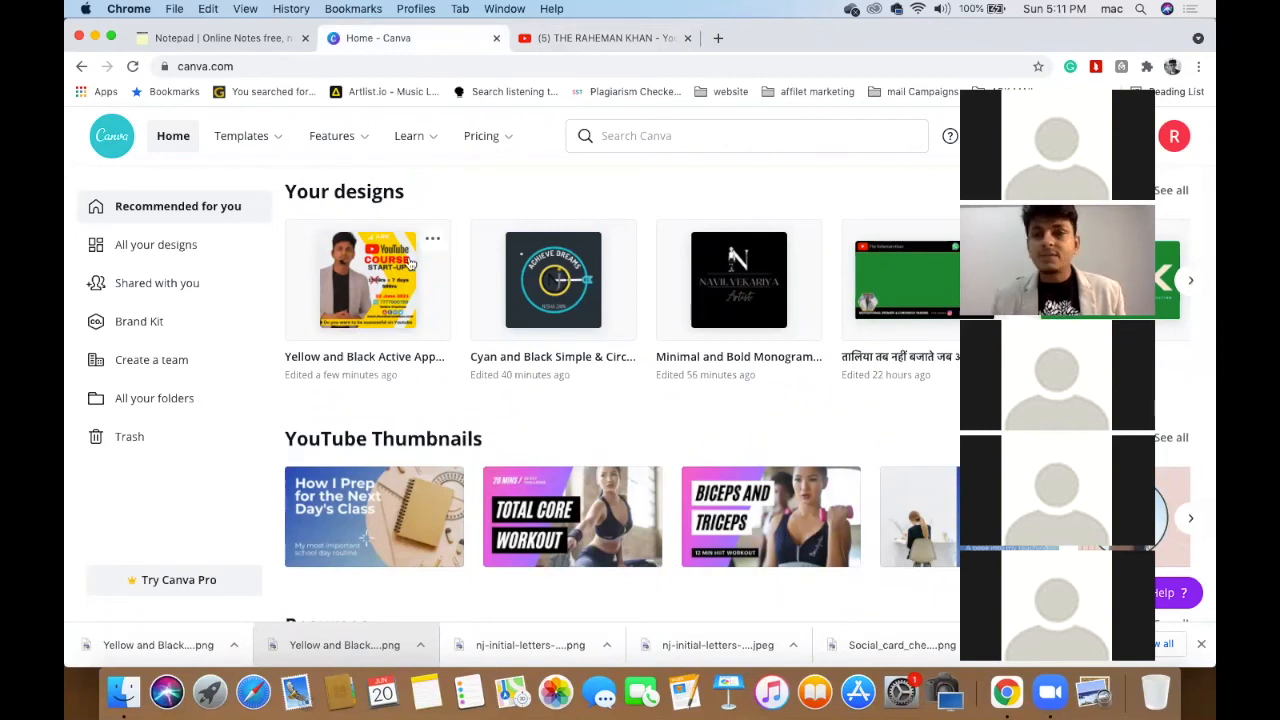
- Make a copy of the yellow COURSE START-UP post and open the copy for editing
left_click(431, 243)
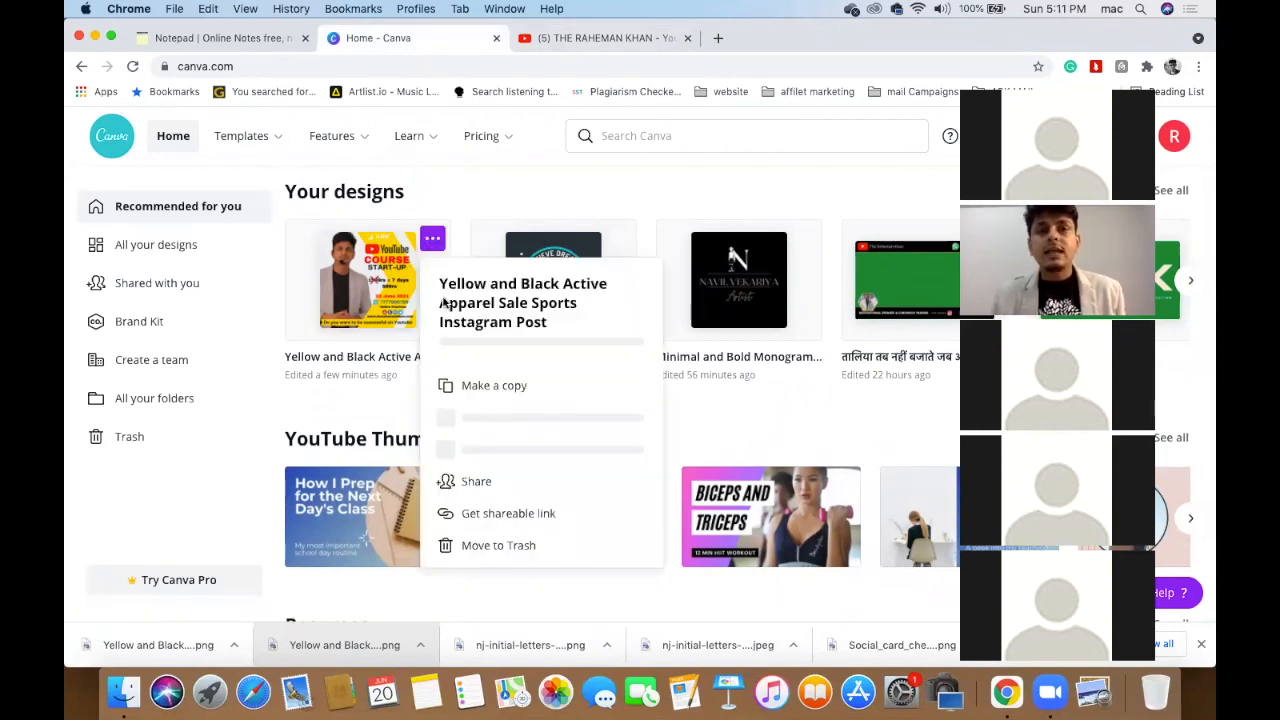
left_click(490, 386)
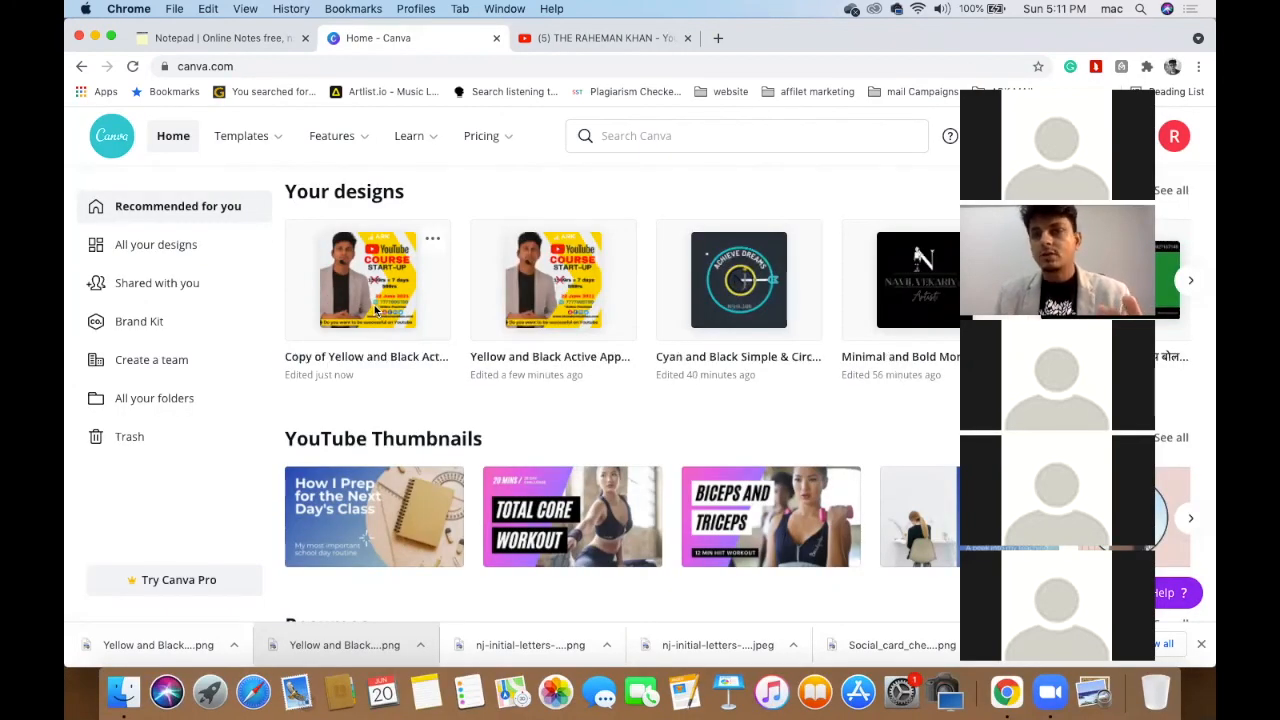
left_click(375, 312)
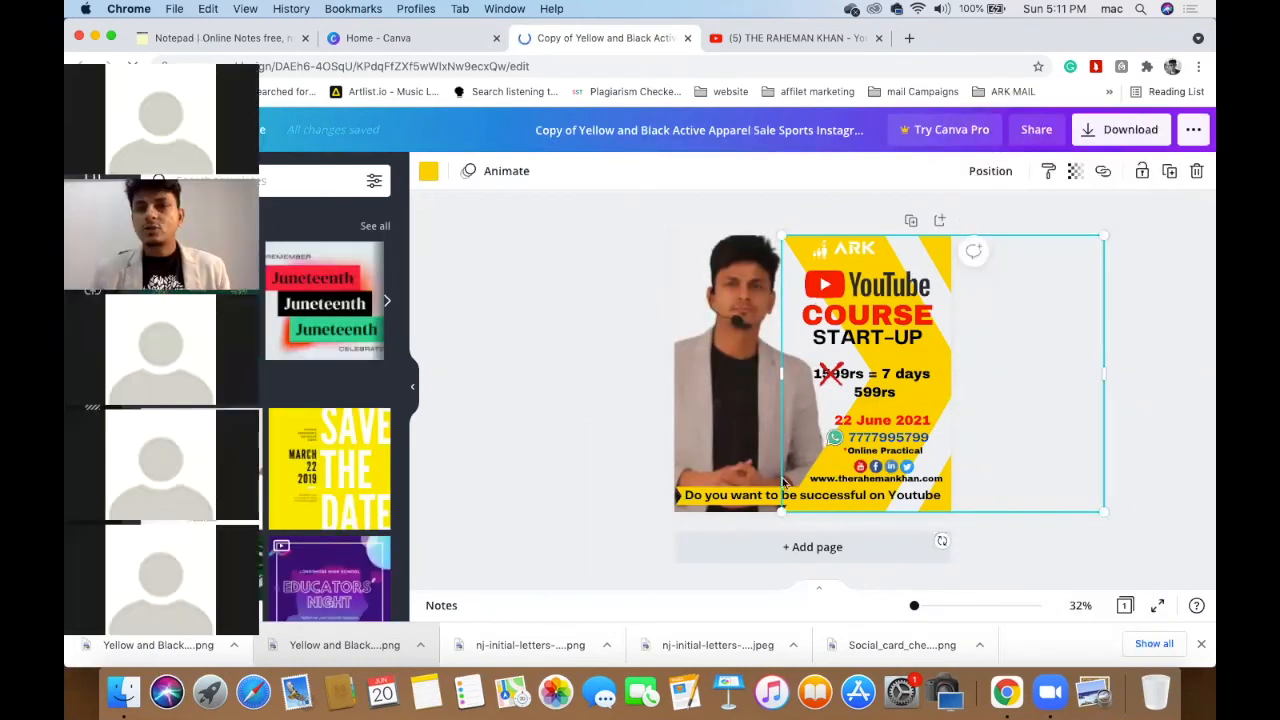
- Try light blue, white, black and yellow for the background, then settle on dark blue
left_click(428, 174)
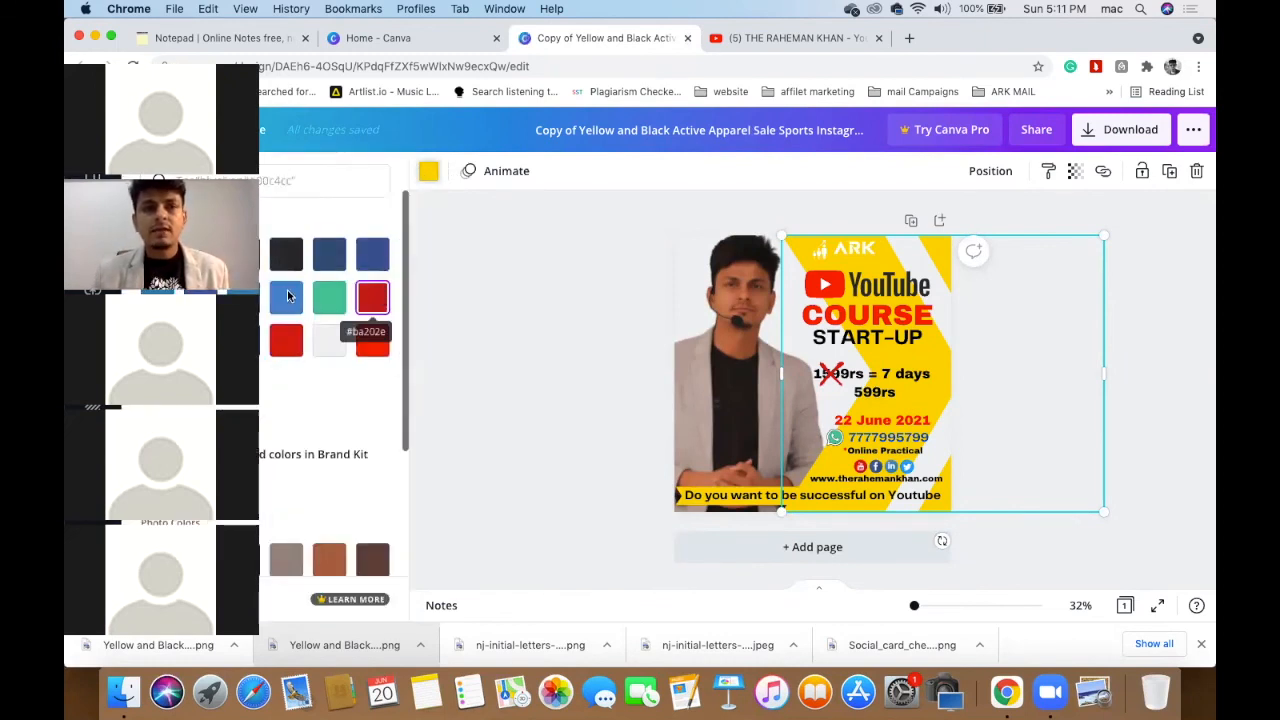
left_click(286, 297)
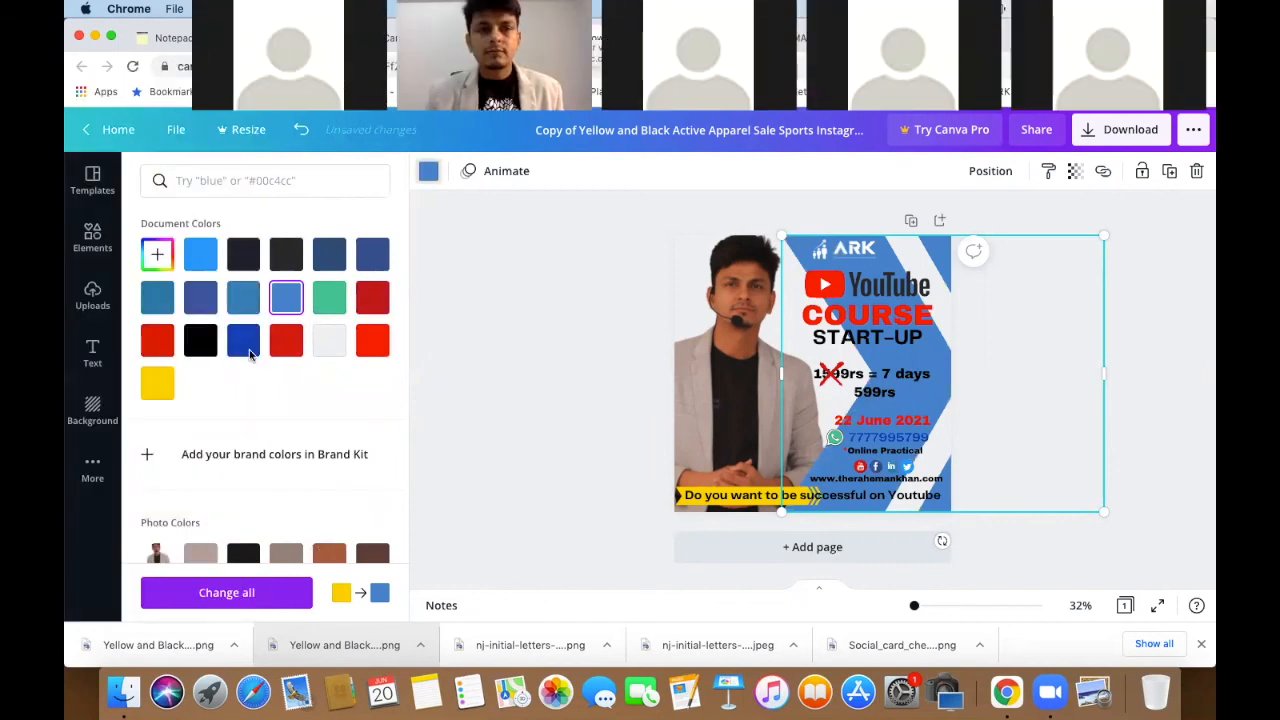
left_click(249, 349)
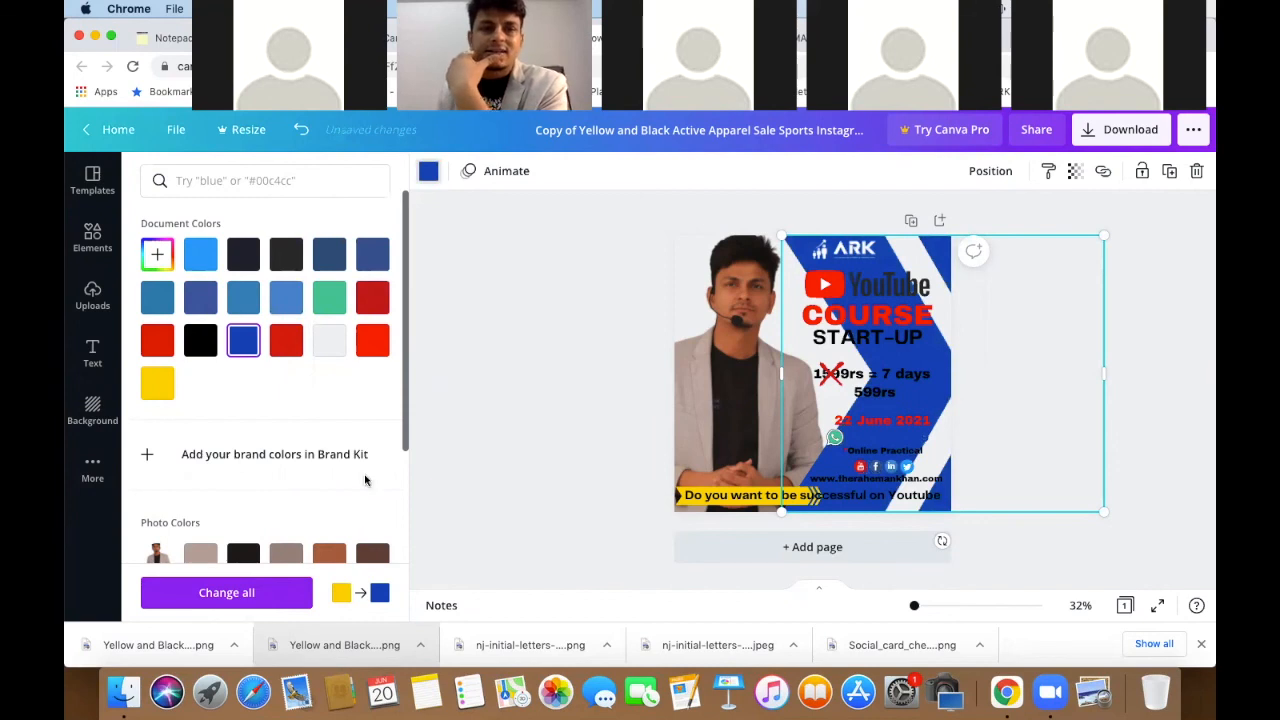
scroll(368, 481, "down", 3)
left_click(372, 528)
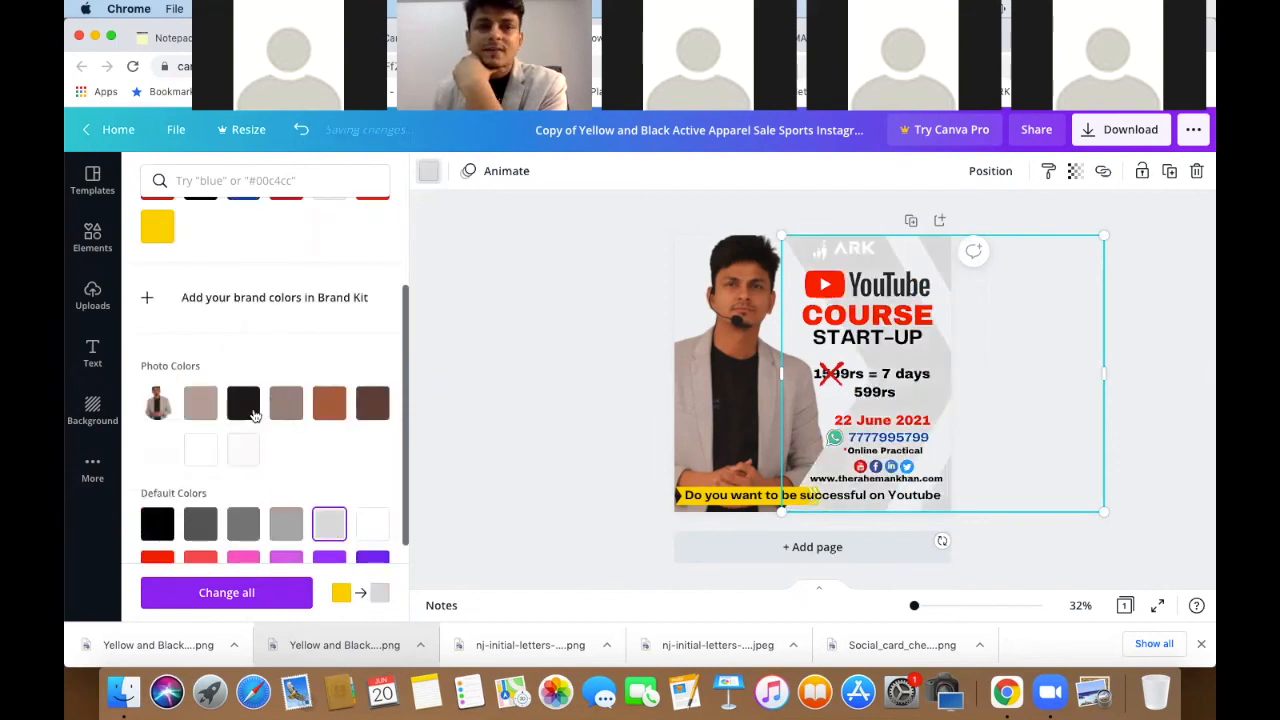
left_click(245, 405)
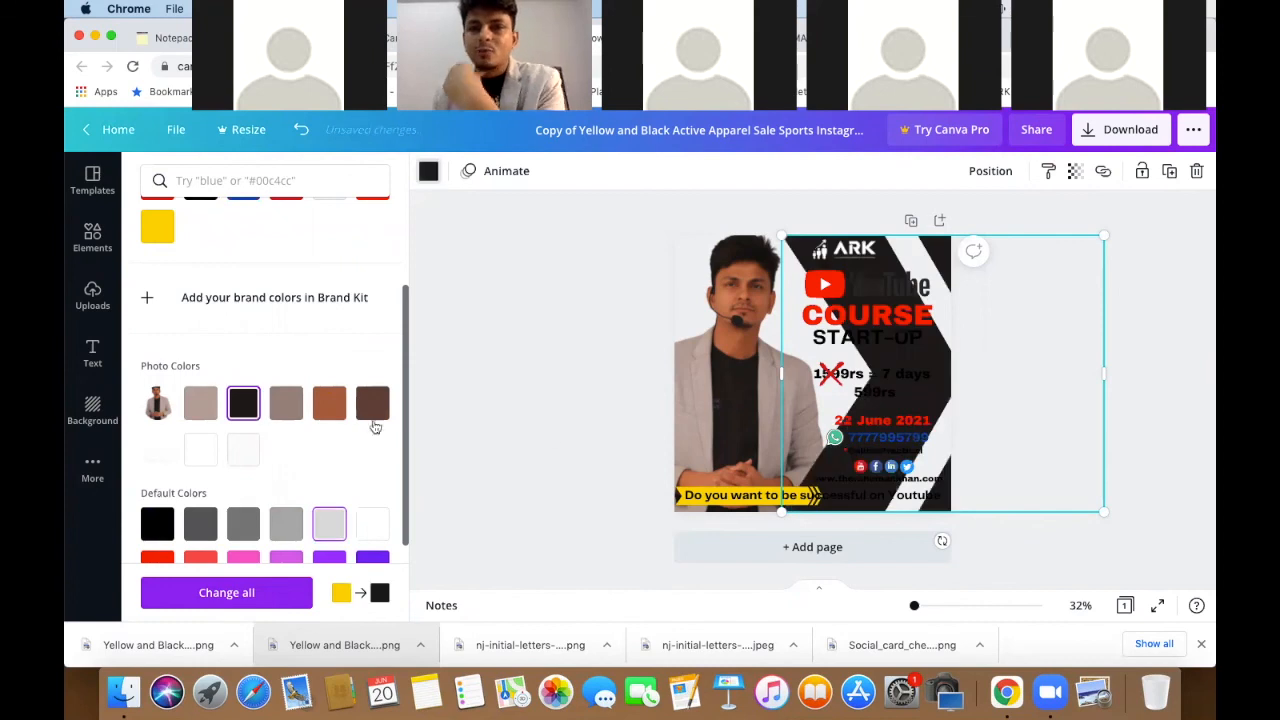
left_click(157, 229)
scroll(392, 341, "up", 3)
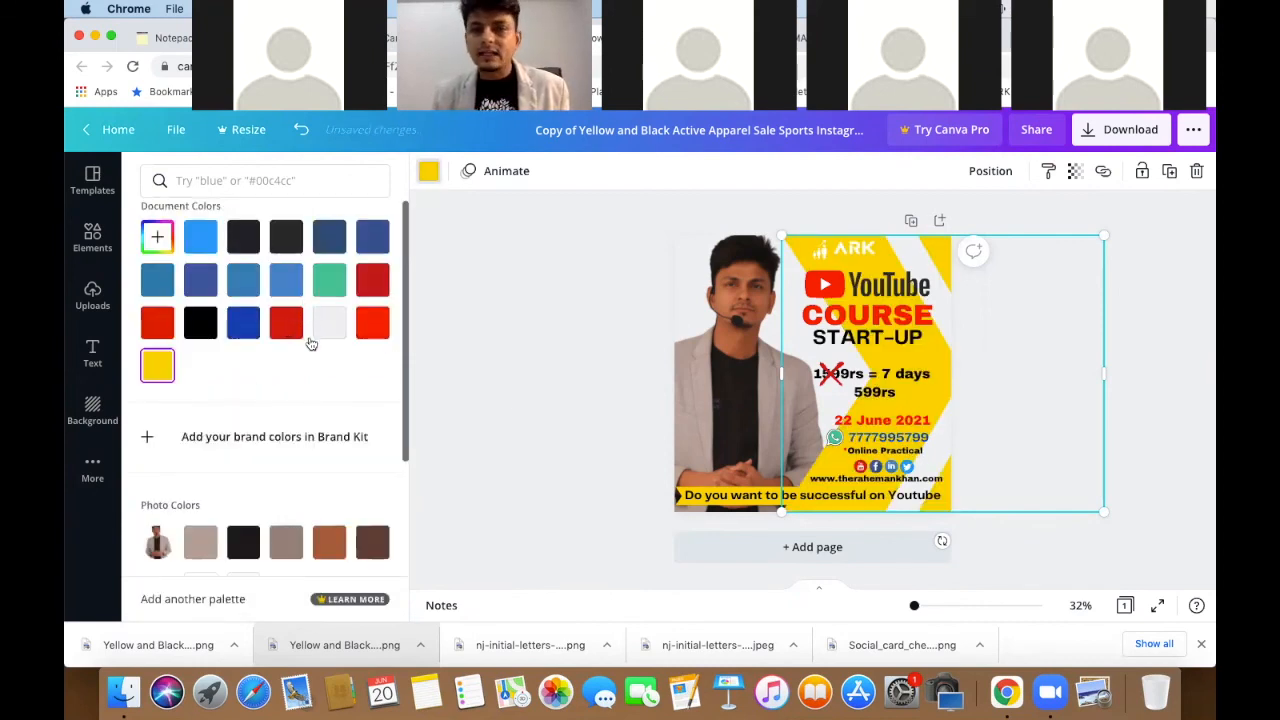
left_click(286, 323)
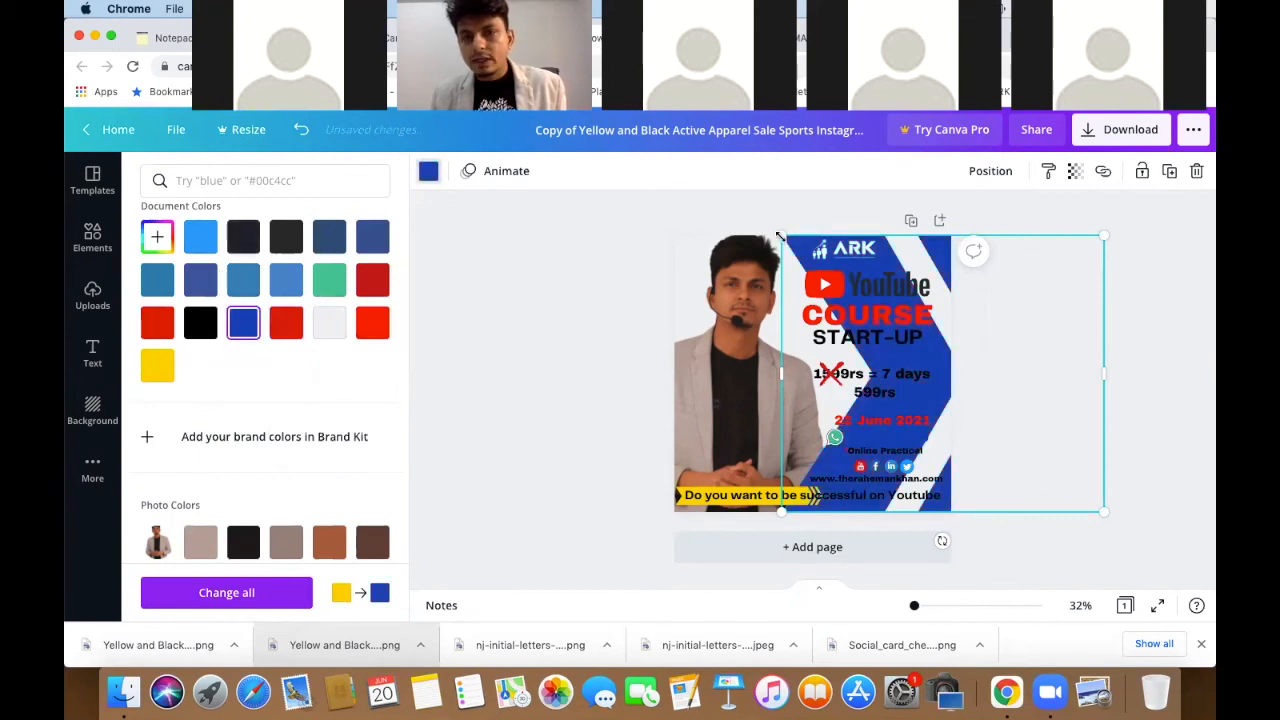
- Enlarge the blue background shape and tilt it about -29° diagonally across the post
left_click_drag(634, 236, 657, 246)
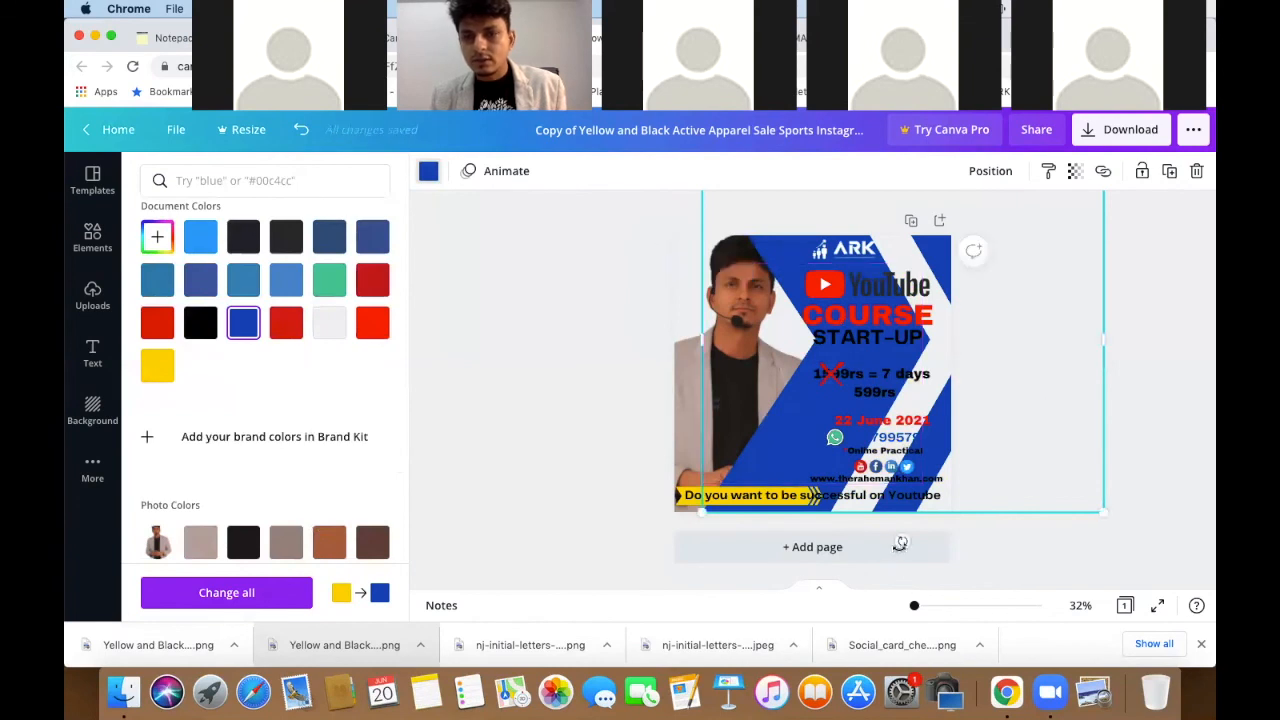
left_click_drag(900, 541, 843, 547)
left_click_drag(720, 451, 724, 454)
left_click_drag(820, 478, 820, 478)
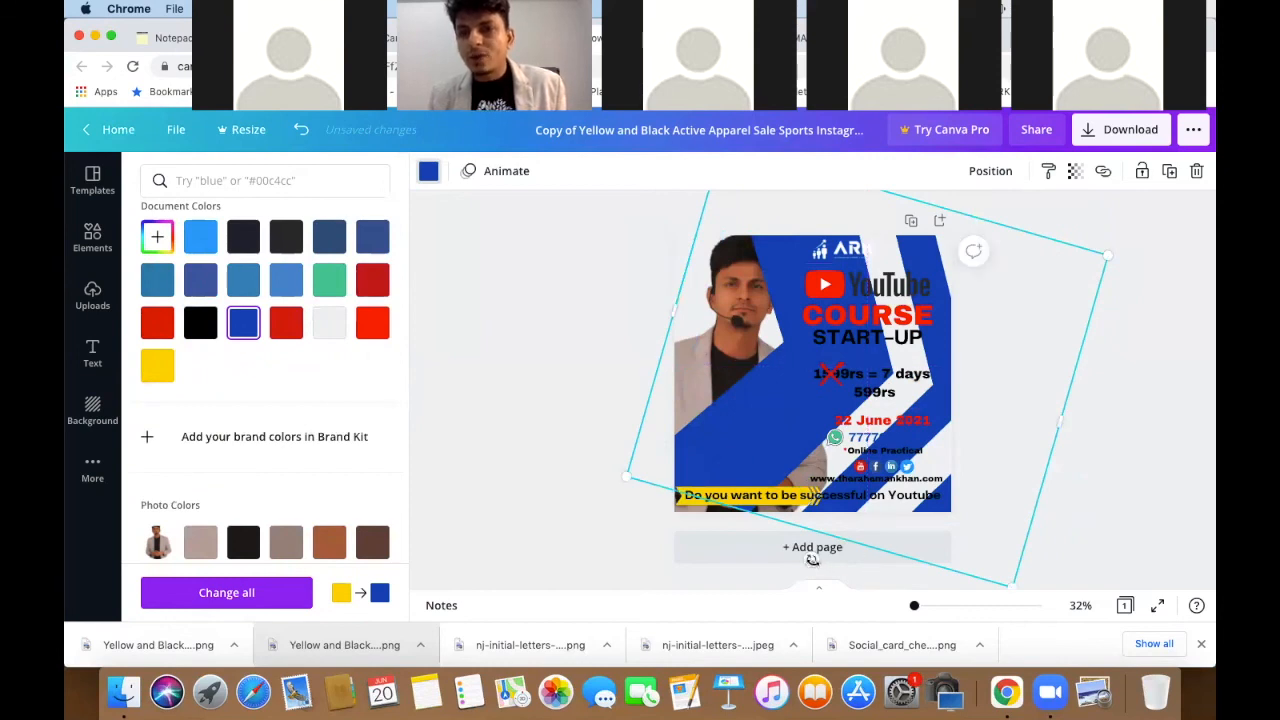
left_click_drag(811, 559, 931, 488)
left_click_drag(935, 490, 935, 490)
left_click_drag(774, 347, 734, 416)
- Nudge the tilted blue shape up and right, then move the presenter's photo lower
left_click(620, 446)
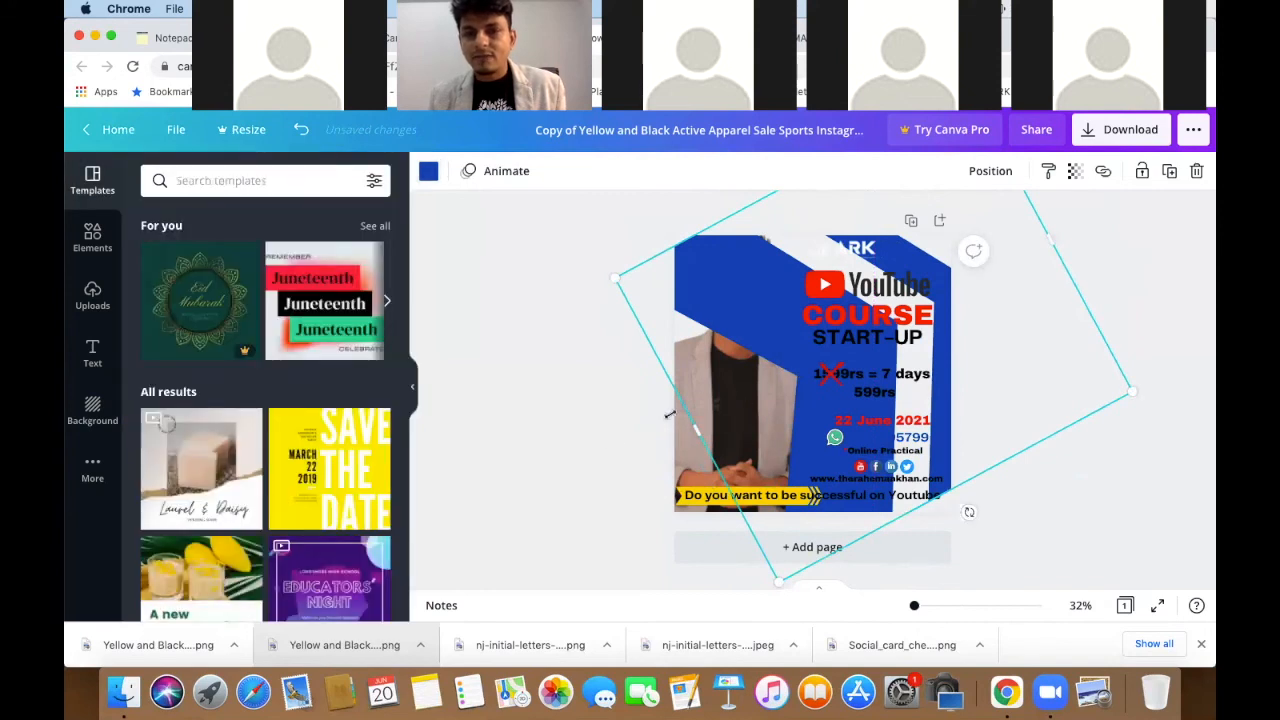
left_click(600, 436)
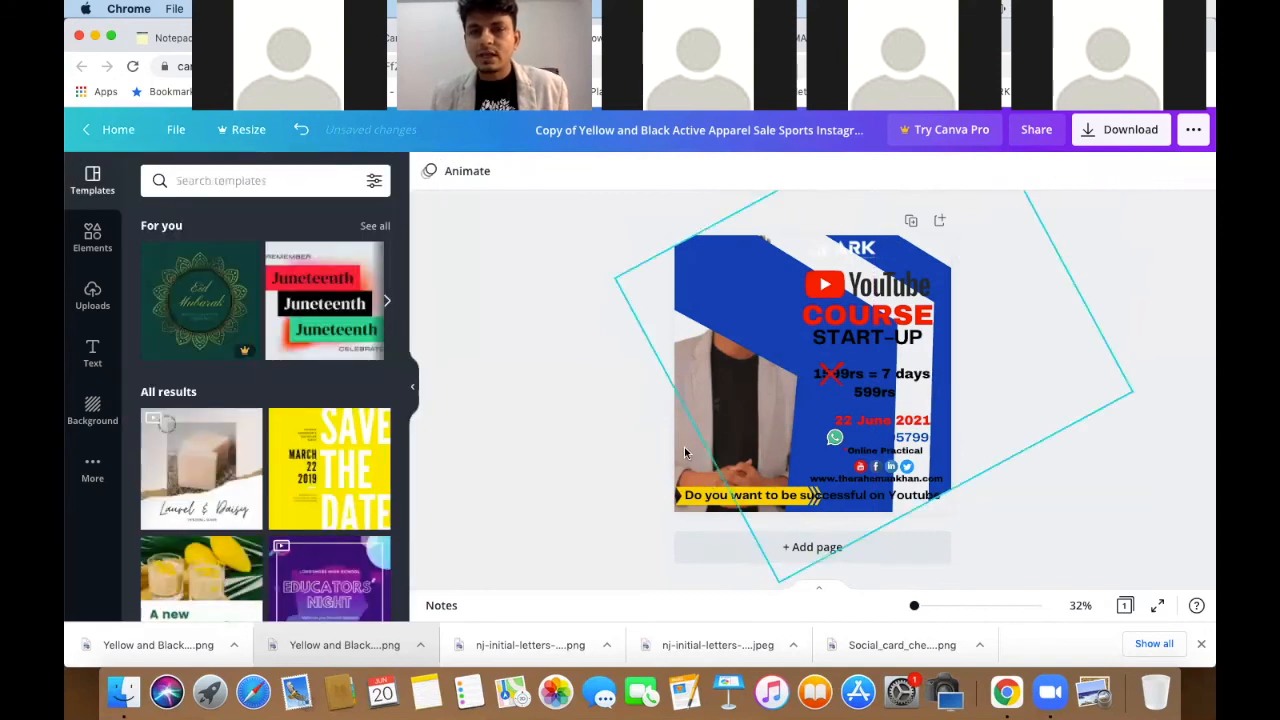
left_click(707, 425)
left_click(707, 435)
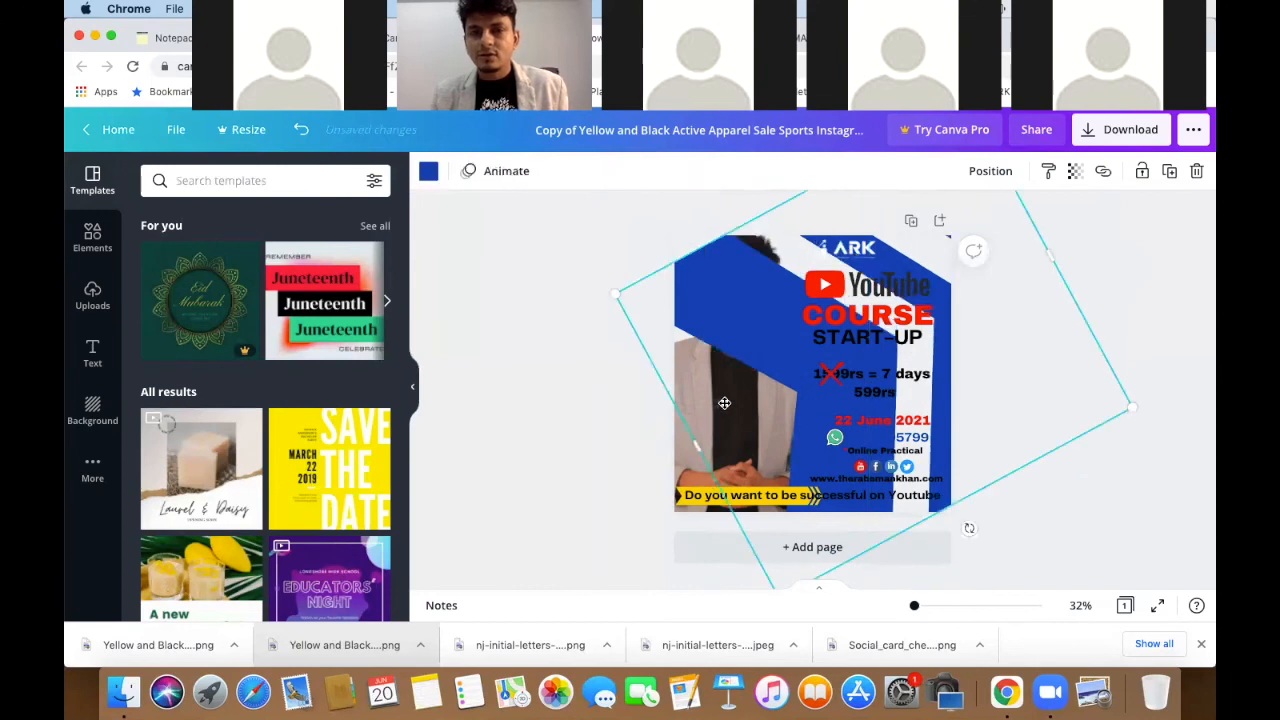
left_click_drag(709, 430, 724, 403)
left_click_drag(591, 433, 593, 432)
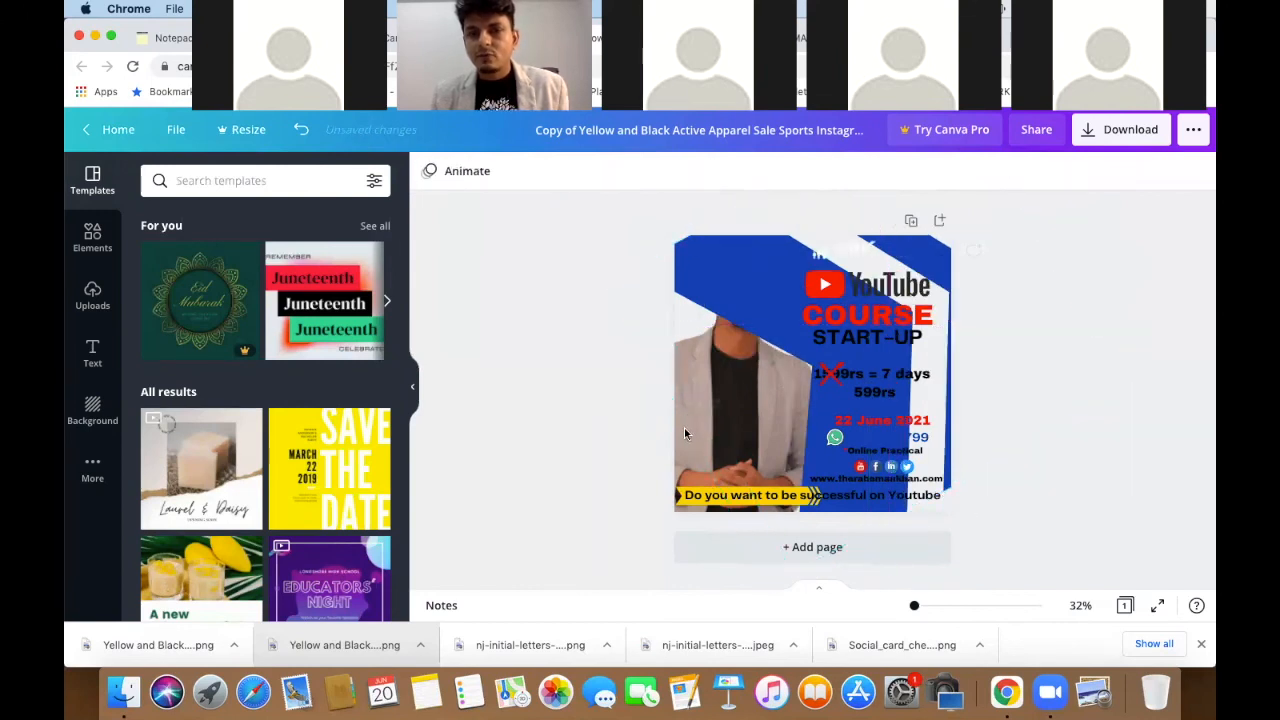
left_click(684, 428)
left_click_drag(686, 463, 661, 517)
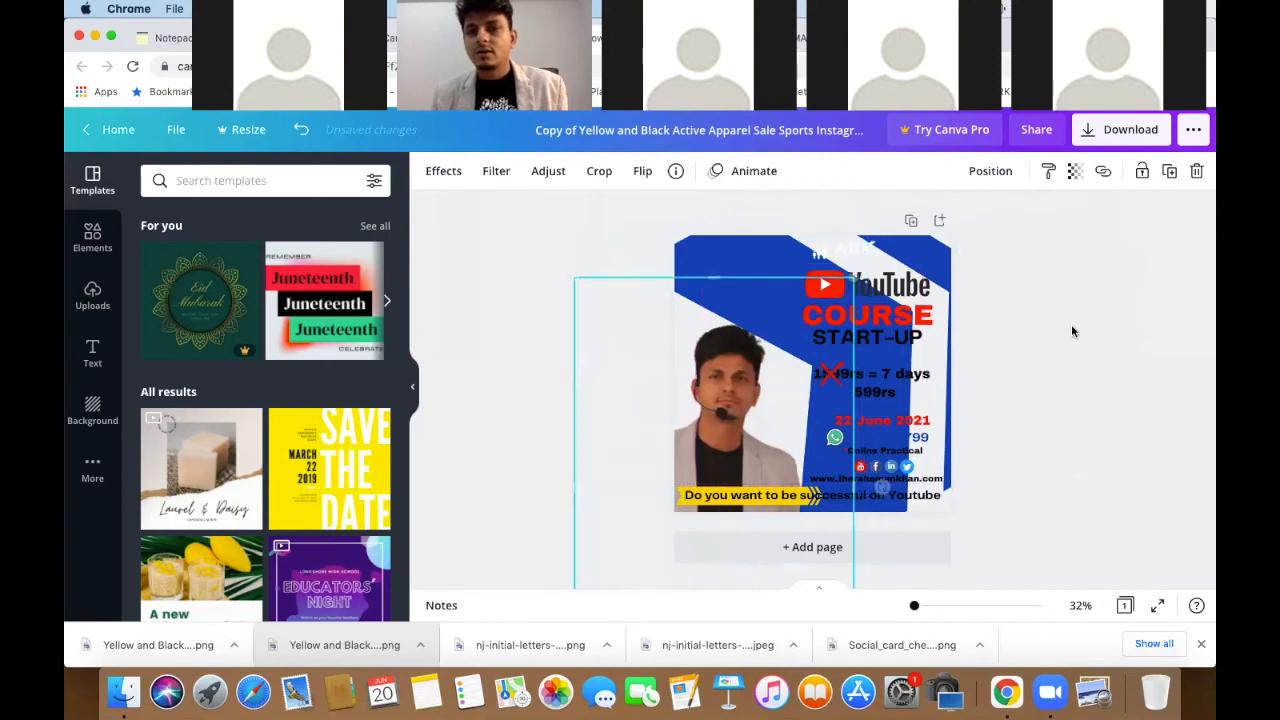
- Move the ARK logo into the top-left corner of the post
left_click(1178, 269)
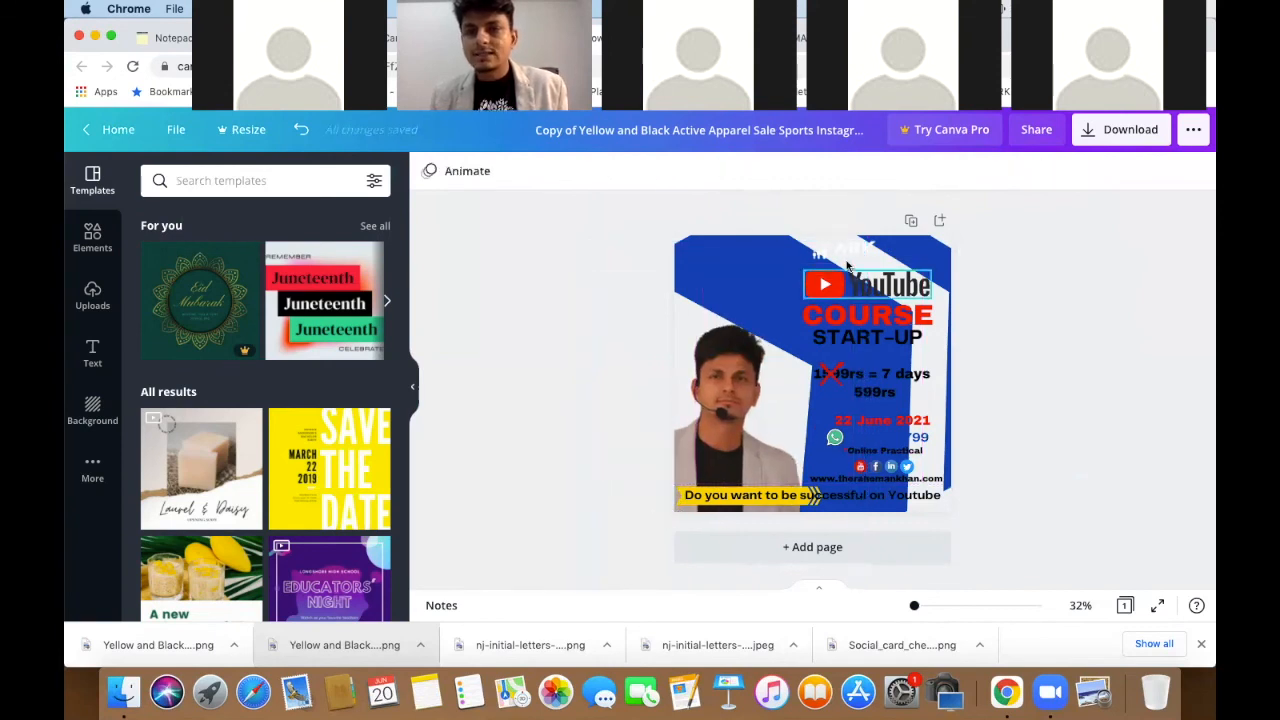
left_click(849, 262)
left_click_drag(836, 262, 733, 263)
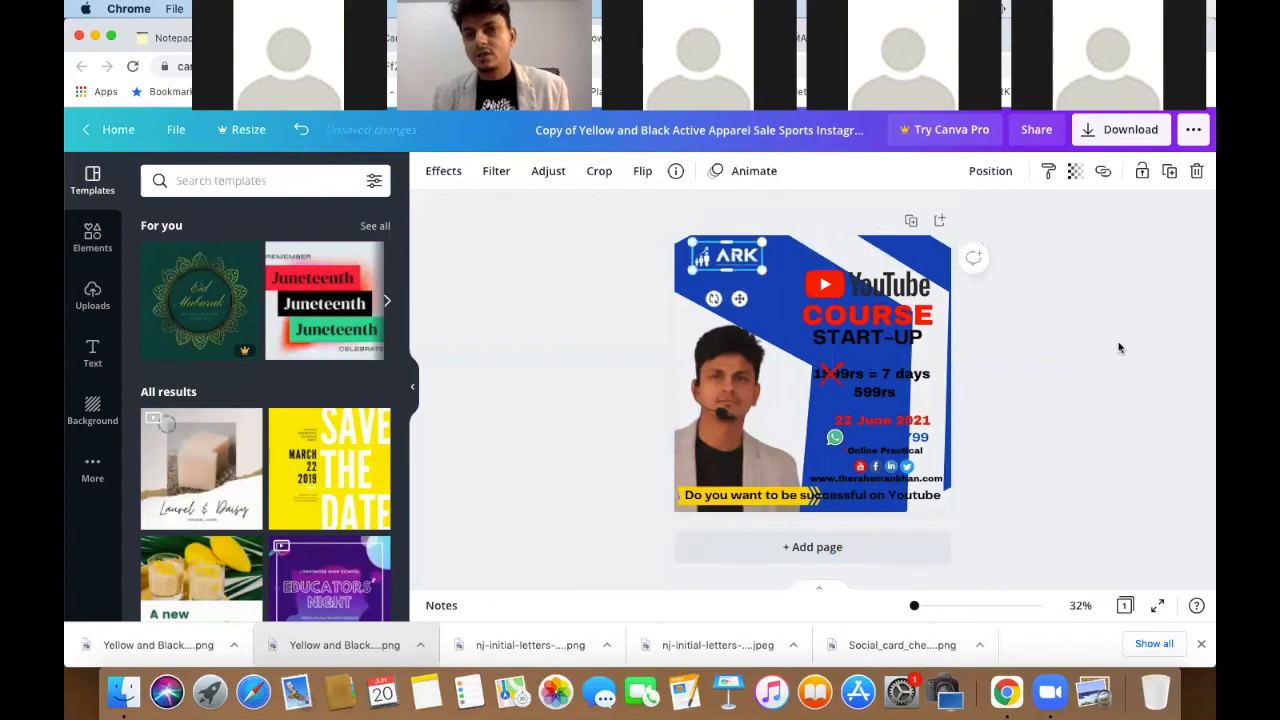
left_click(914, 392)
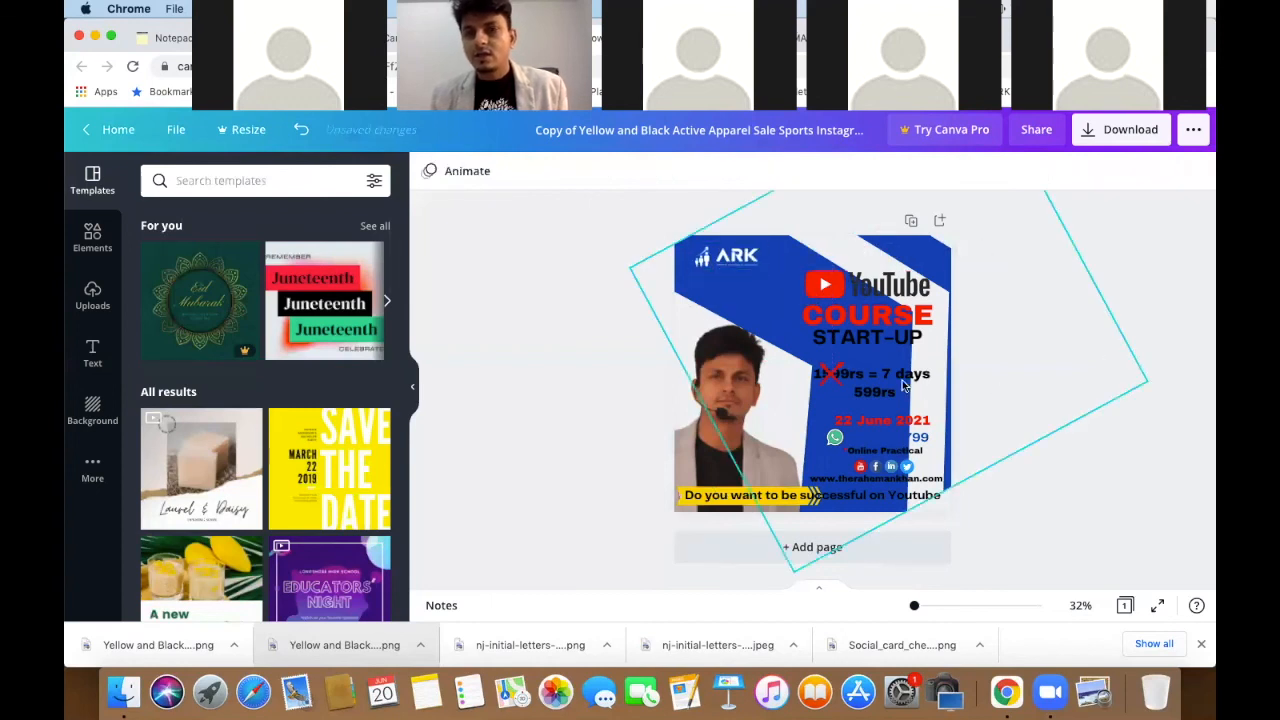
- Shift the YouTube COURSE START-UP heading group to the left
left_click(884, 292)
left_click(856, 315)
left_click_drag(856, 315, 836, 334)
left_click(1116, 293)
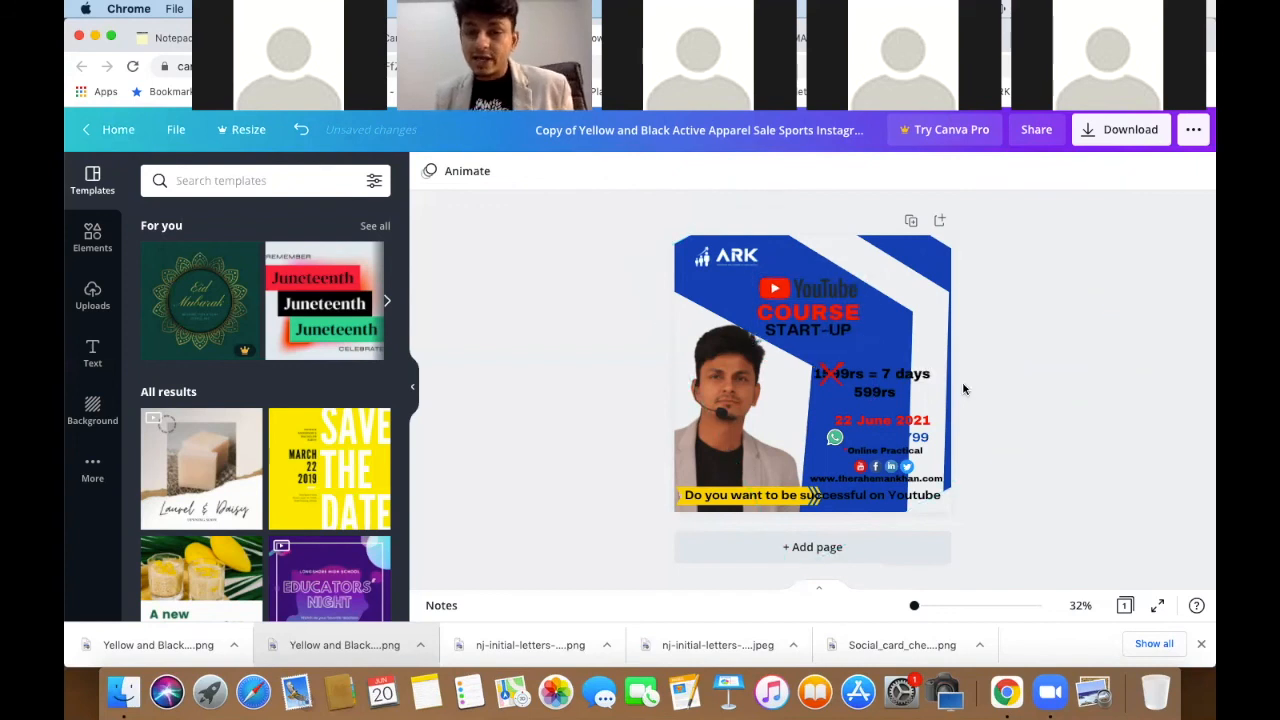
- Enlarge the 1599rs and 599rs price lines together and move them higher
left_click(880, 396)
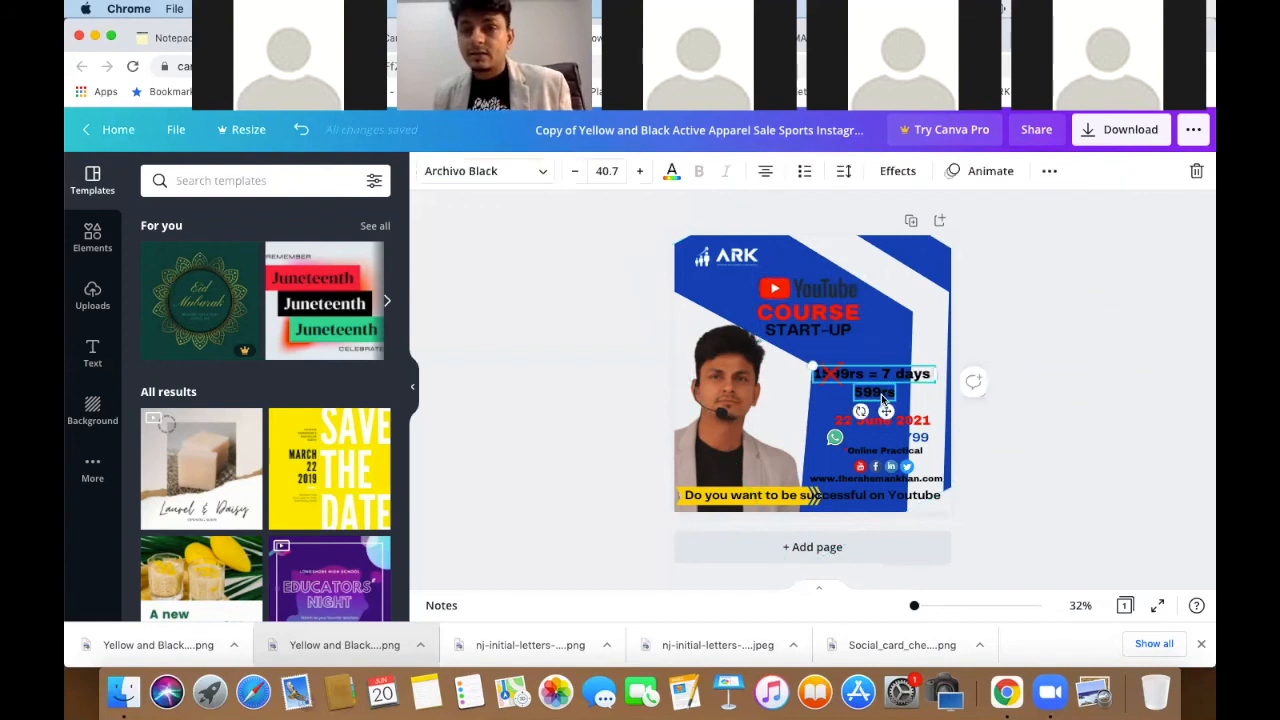
left_click(882, 398, "shift")
left_click_drag(942, 401, 951, 406)
left_click(908, 373)
left_click_drag(908, 358, 908, 361)
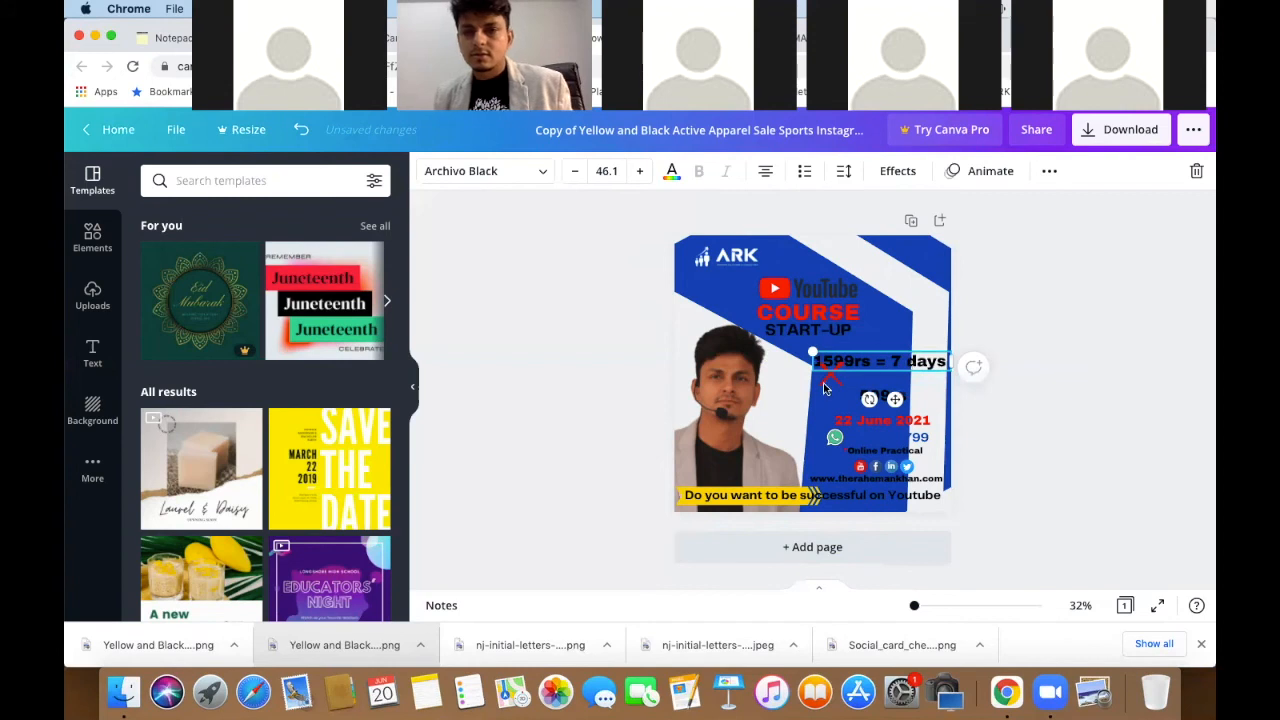
key("super+z")
left_click(871, 378)
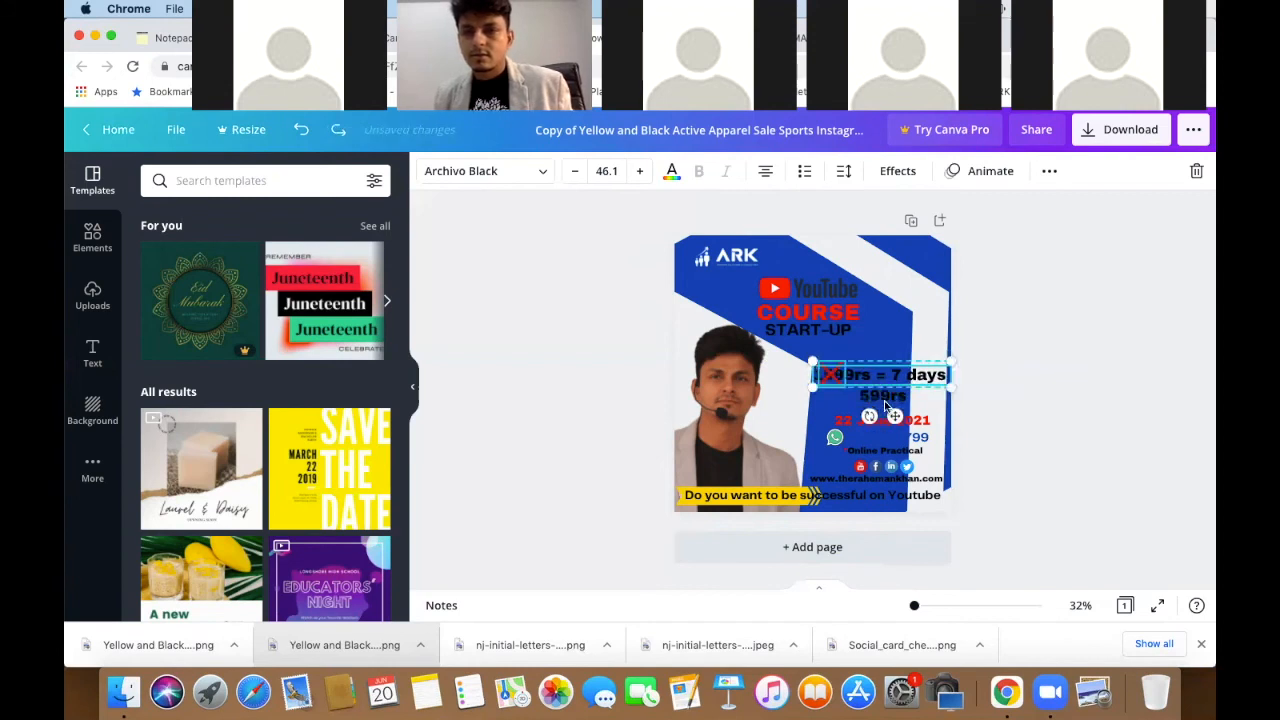
left_click(884, 405, "shift")
left_click_drag(884, 390, 879, 387)
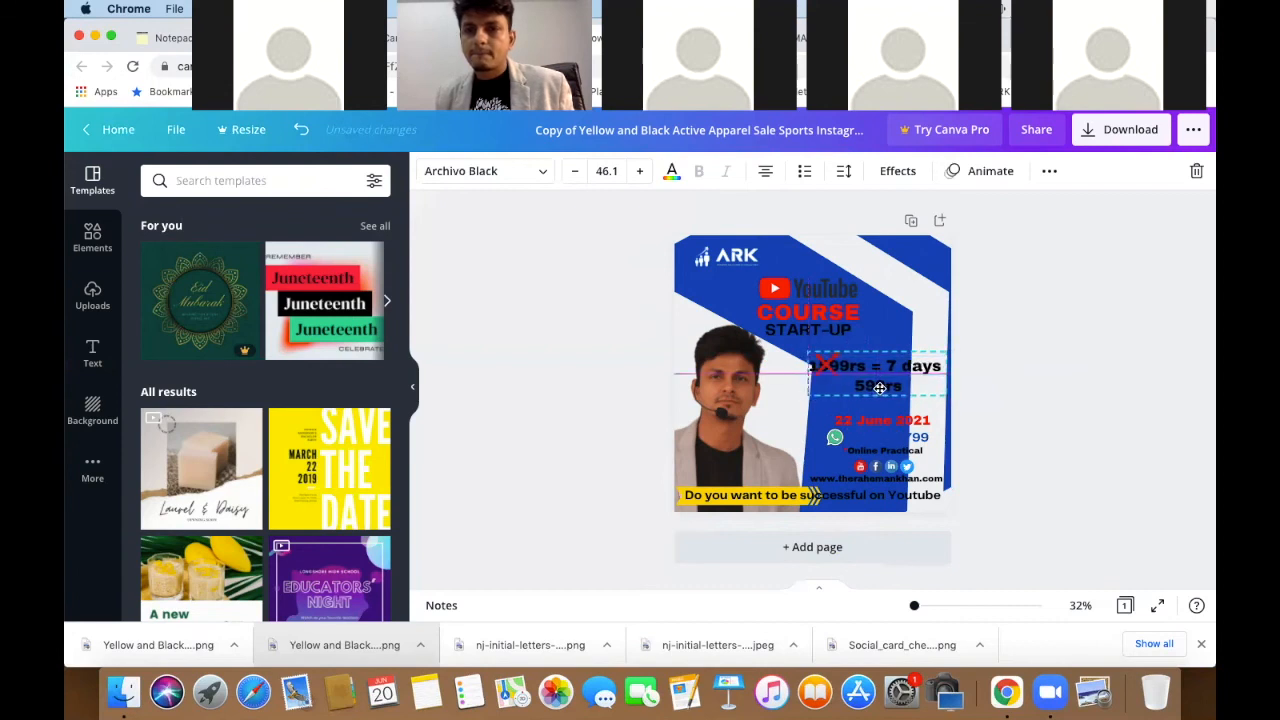
left_click(1042, 378)
- Move the 22 June 2021 date text up and left
left_click(879, 421)
left_click_drag(879, 421, 865, 446)
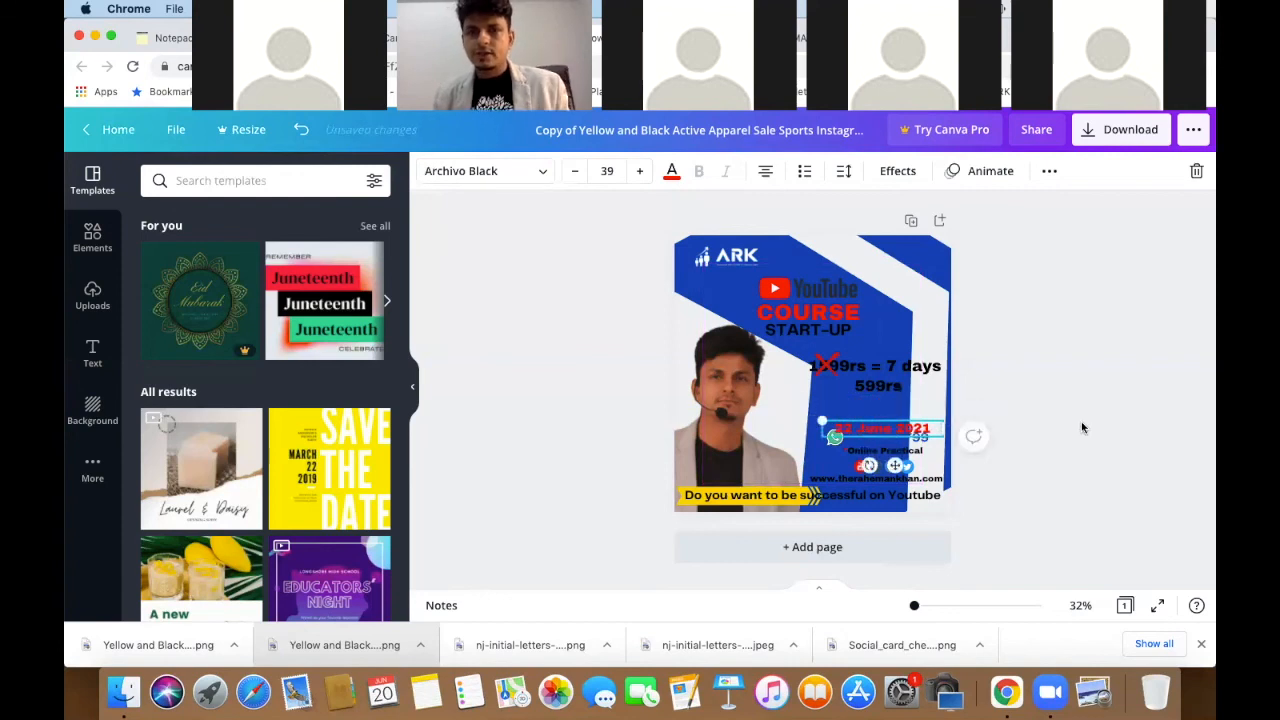
left_click(1036, 450)
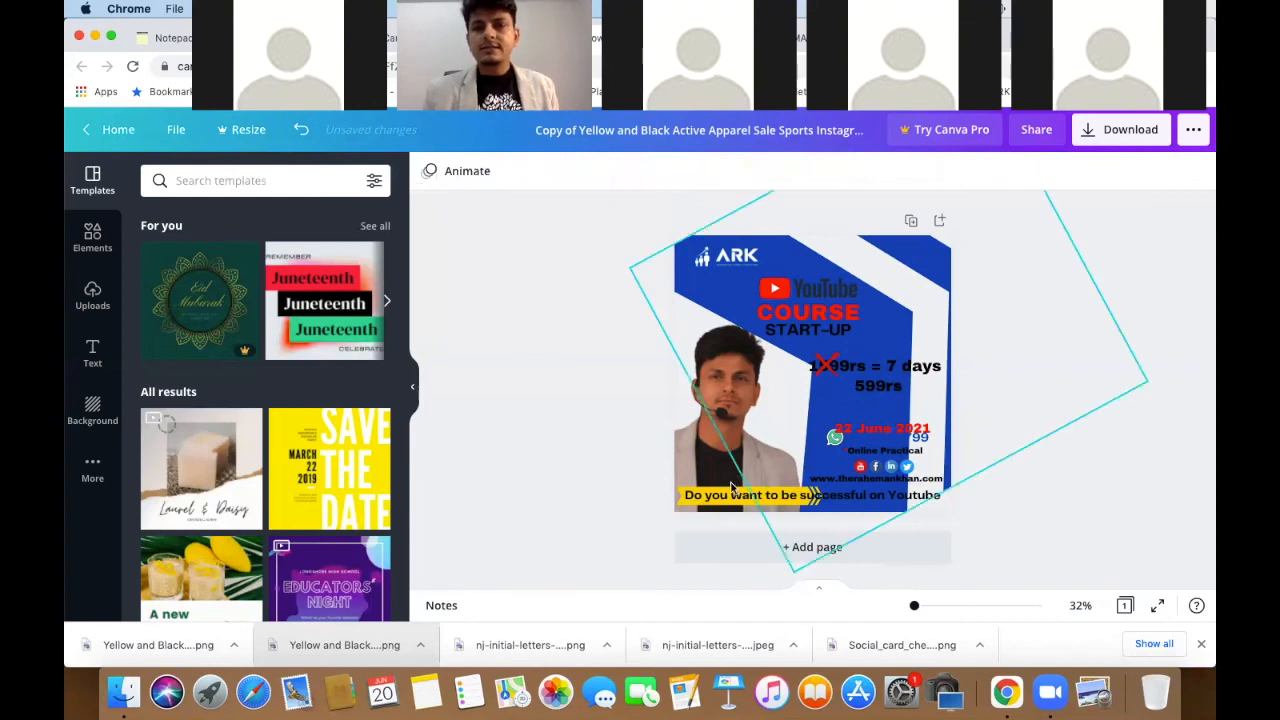
- Make the bottom banner question text dark blue
left_click(680, 507)
scroll(680, 505, "up", 5)
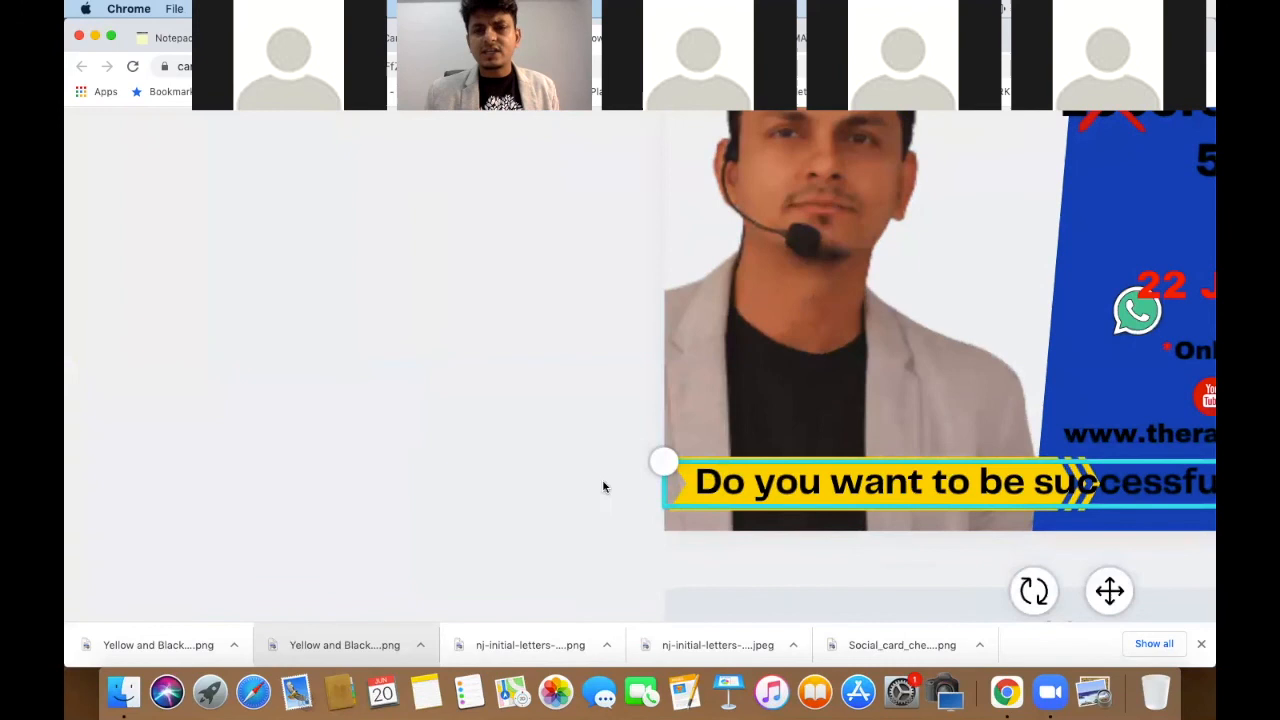
left_click(573, 458)
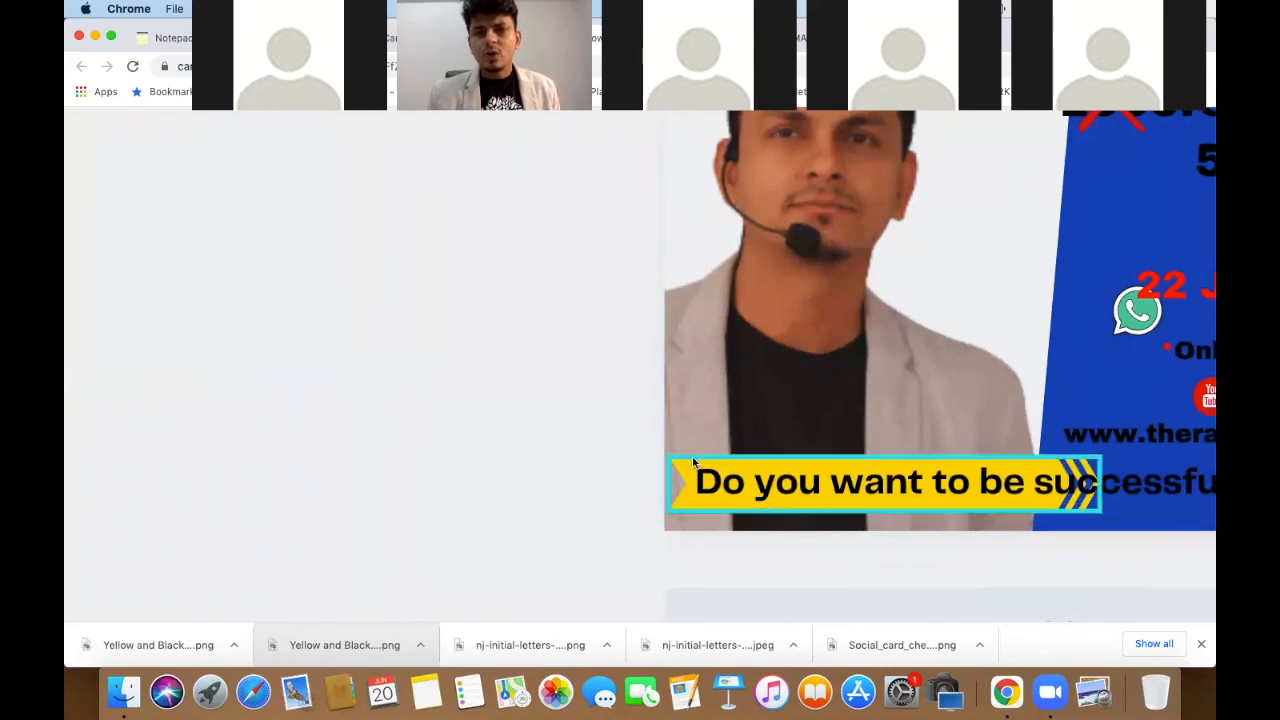
left_click(690, 458)
scroll(691, 457, "down", 5)
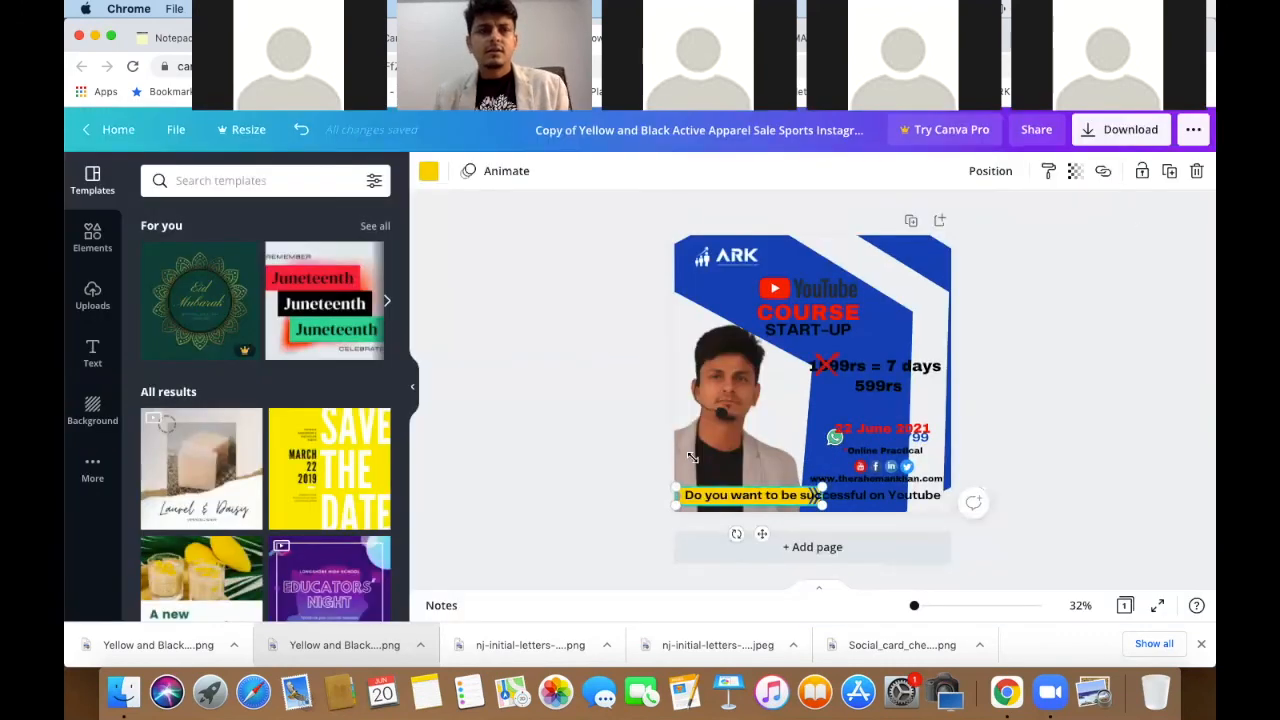
left_click(428, 171)
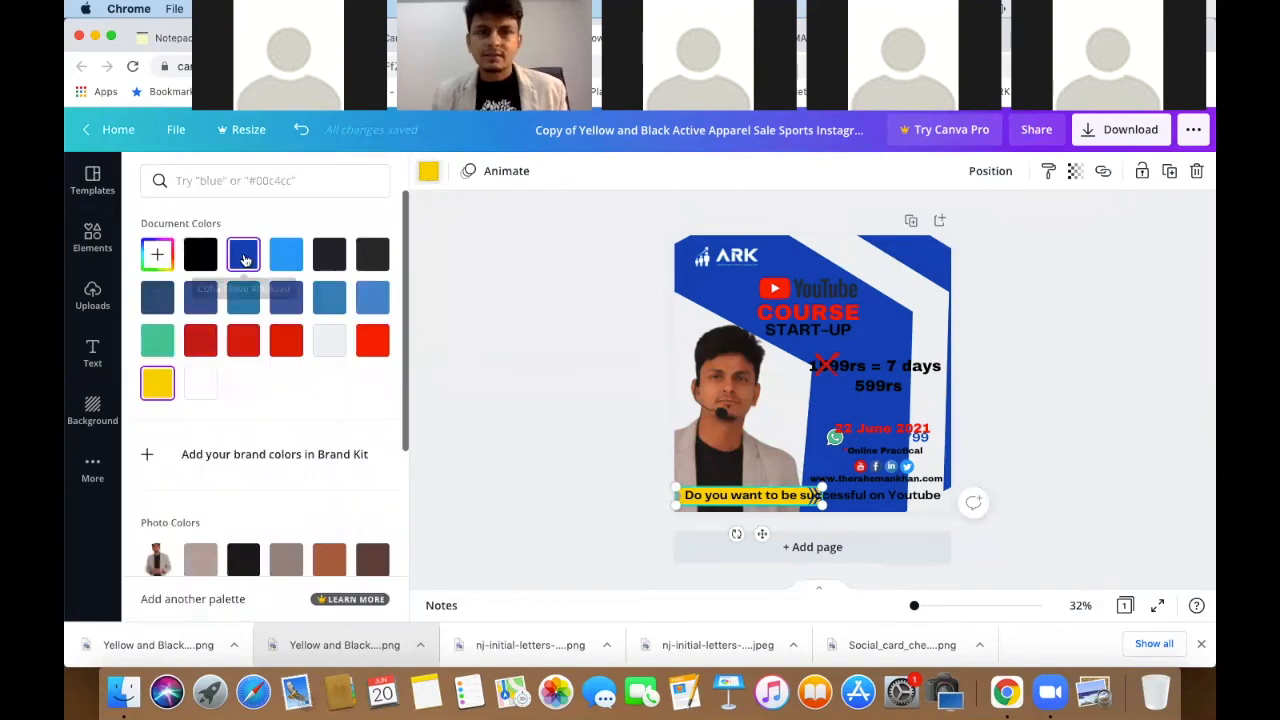
left_click(243, 254)
left_click(1053, 418)
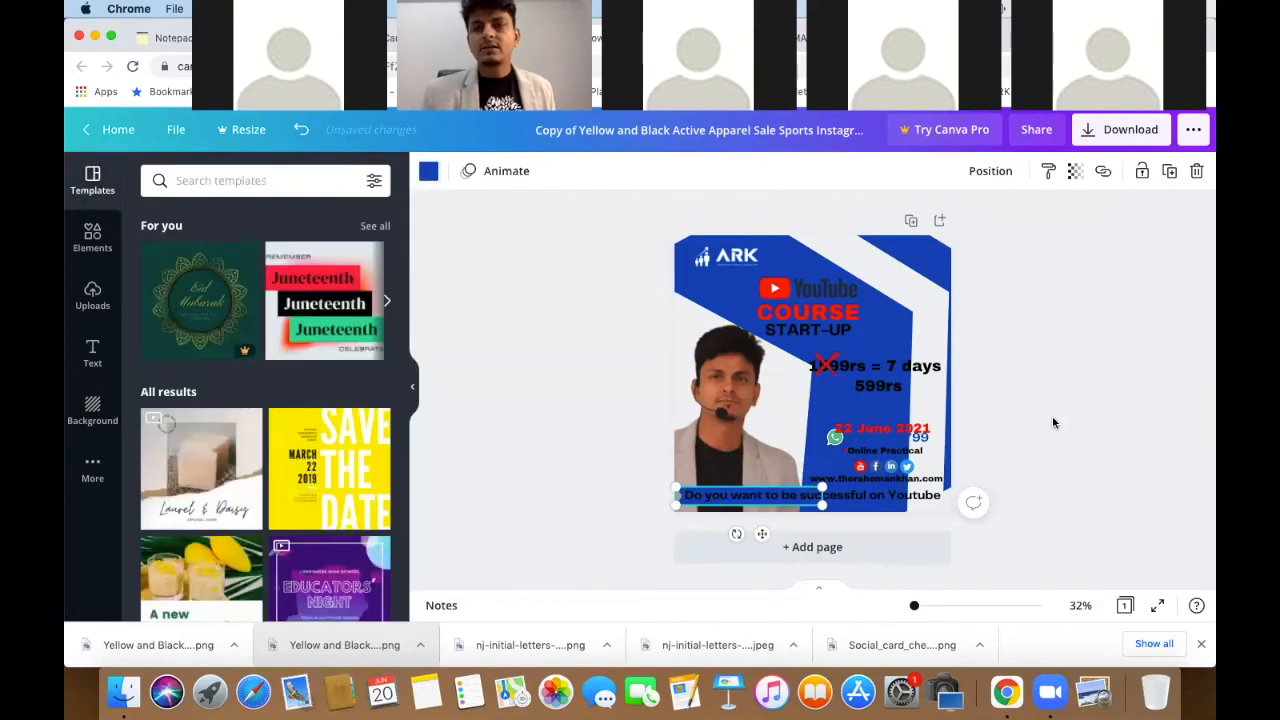
left_click(1052, 423)
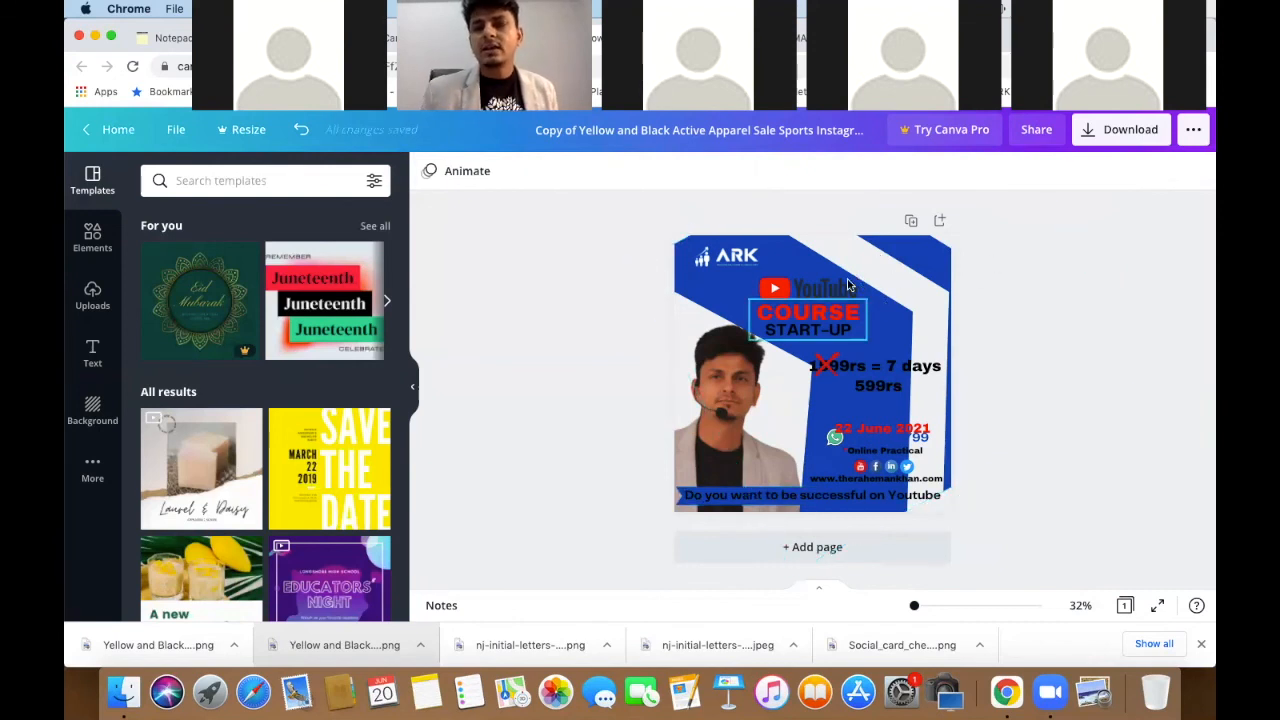
- Enlarge the YouTube logo and COURSE START-UP heading together and move them right
left_click(810, 309)
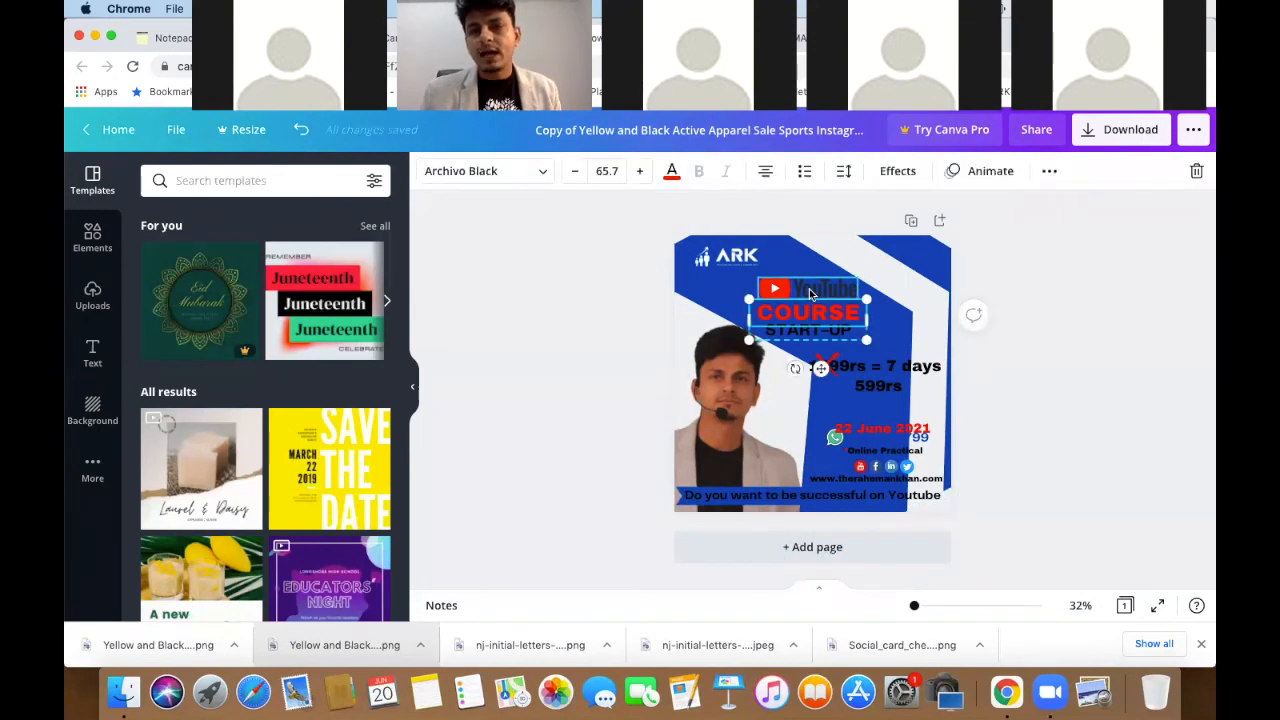
left_click(811, 292, "shift")
left_click_drag(874, 278, 933, 243)
left_click_drag(874, 285, 889, 282)
left_click(1029, 323)
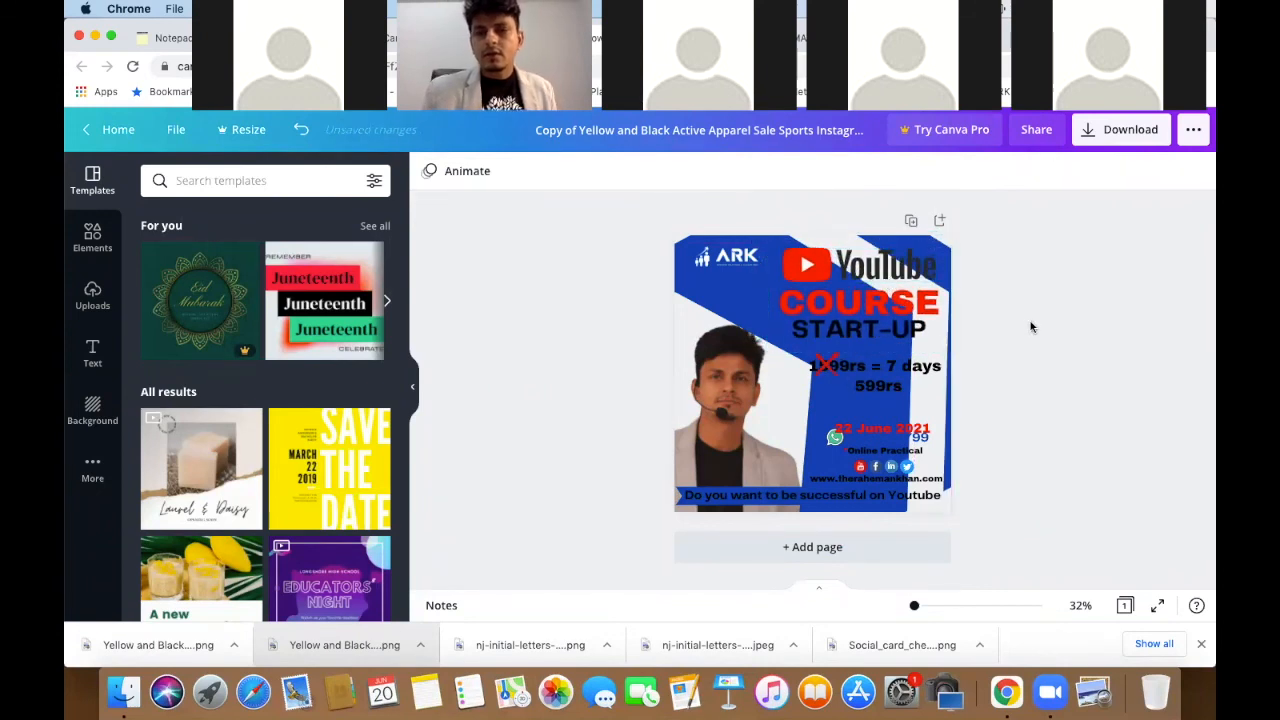
left_click(856, 328)
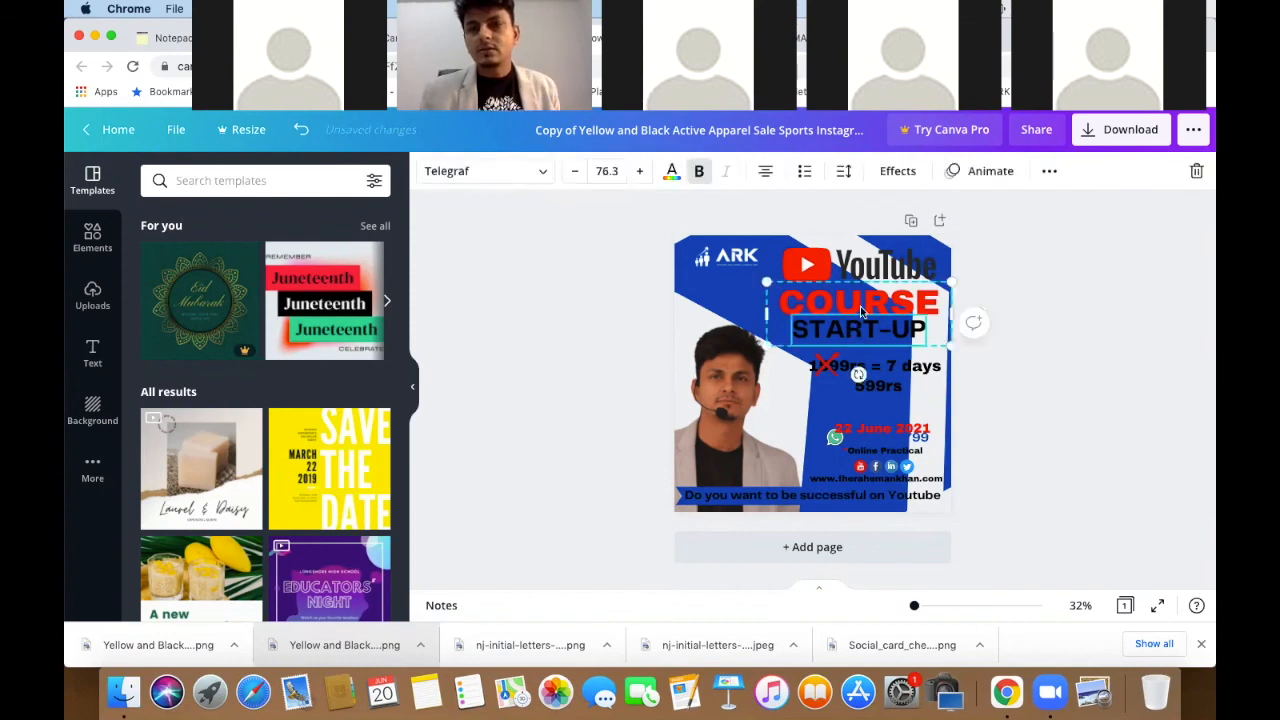
left_click(870, 267, "shift")
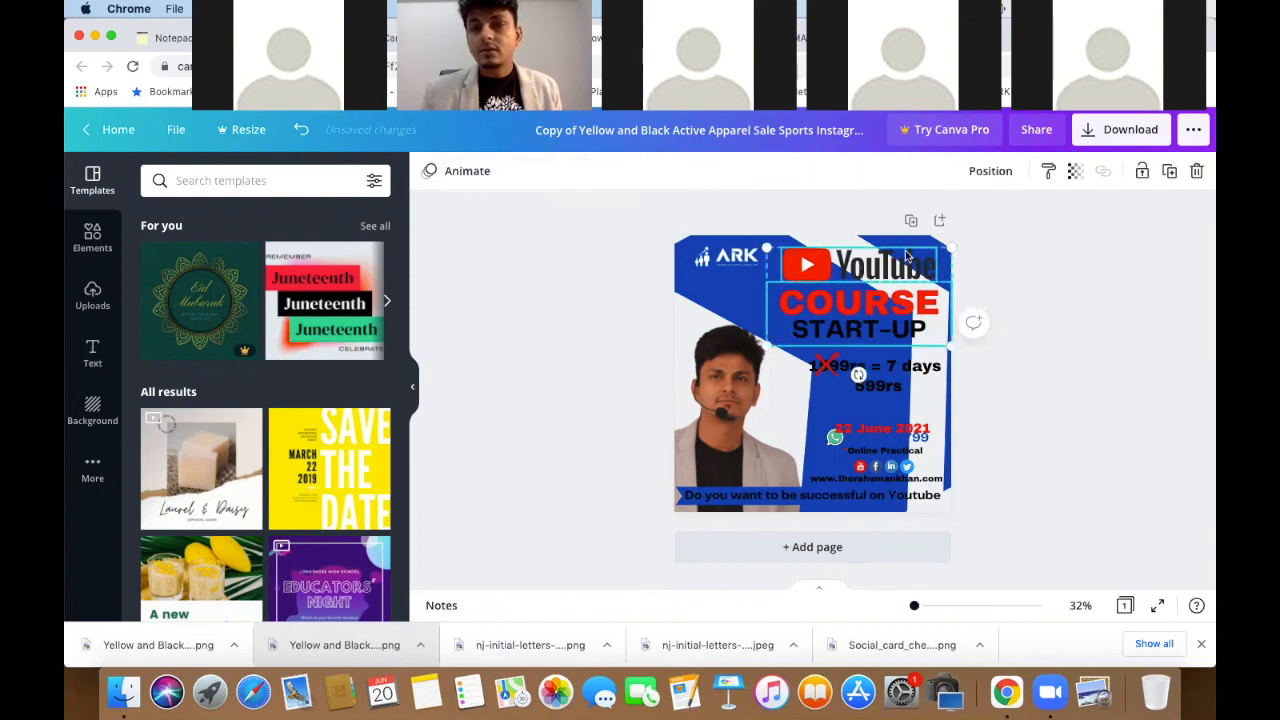
left_click(985, 175)
left_click(1108, 273)
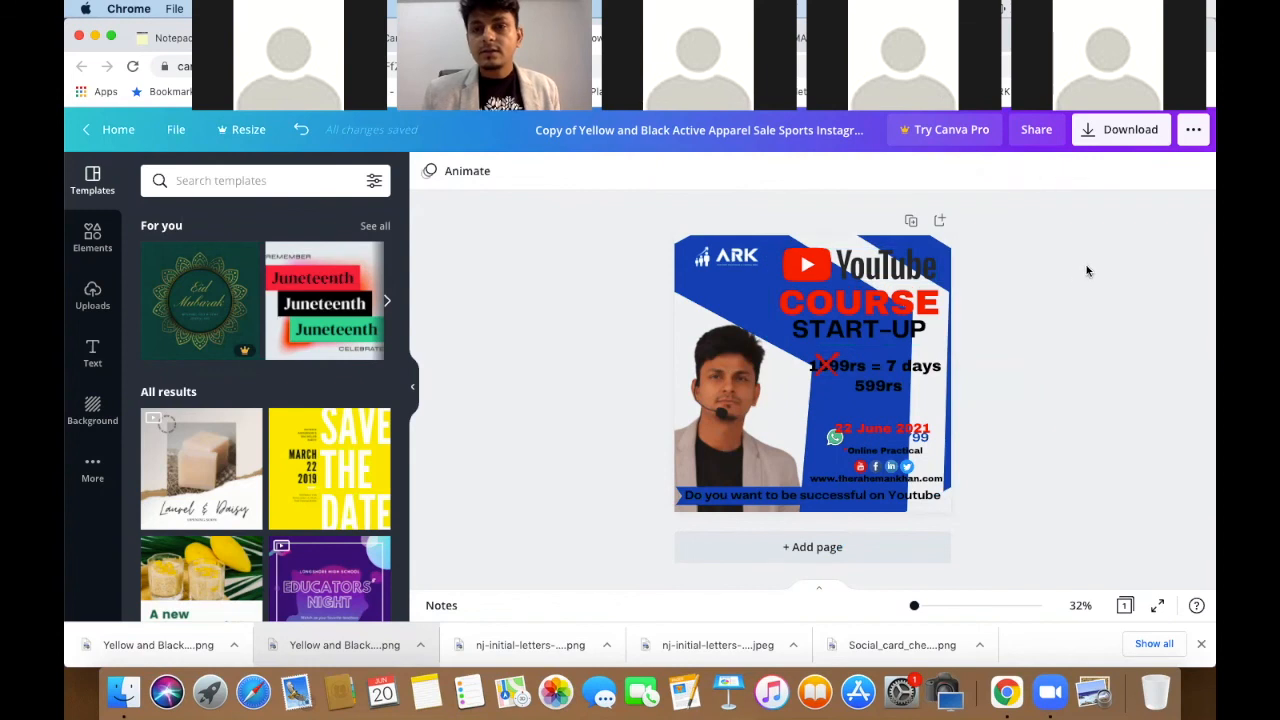
left_click_drag(884, 268, 884, 270)
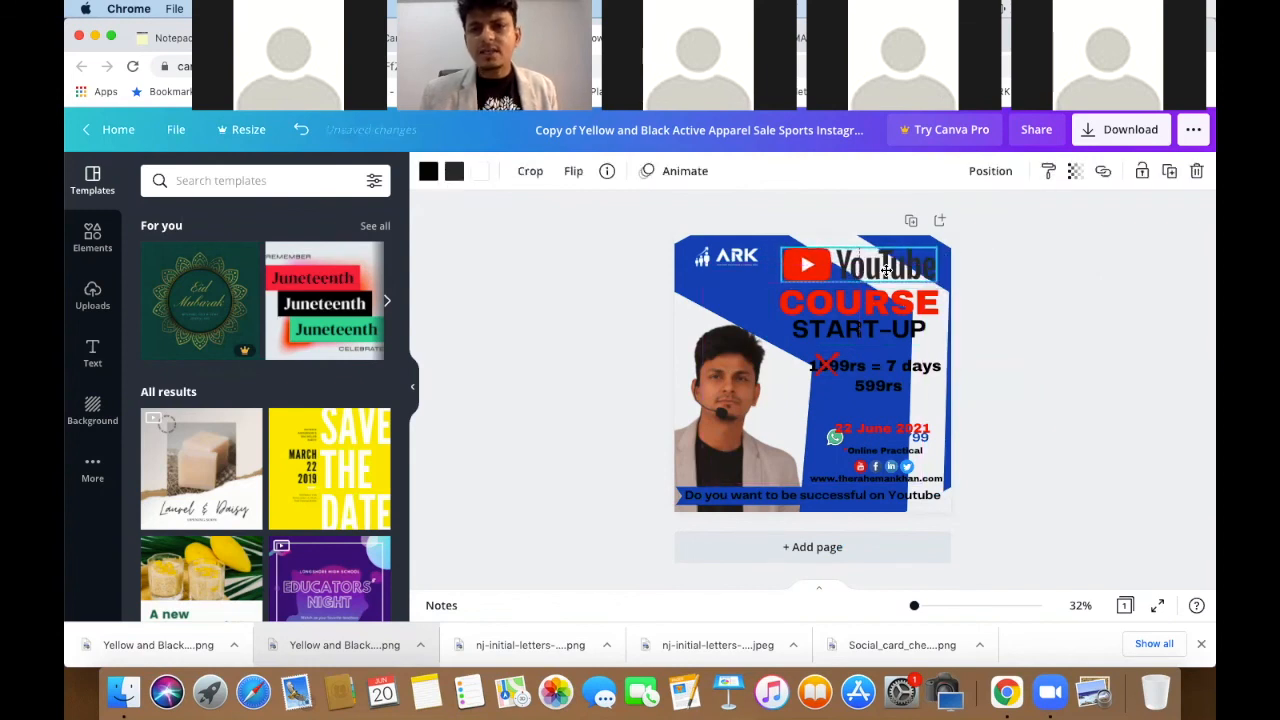
- Nudge the WhatsApp and date group slightly left
left_click(917, 325)
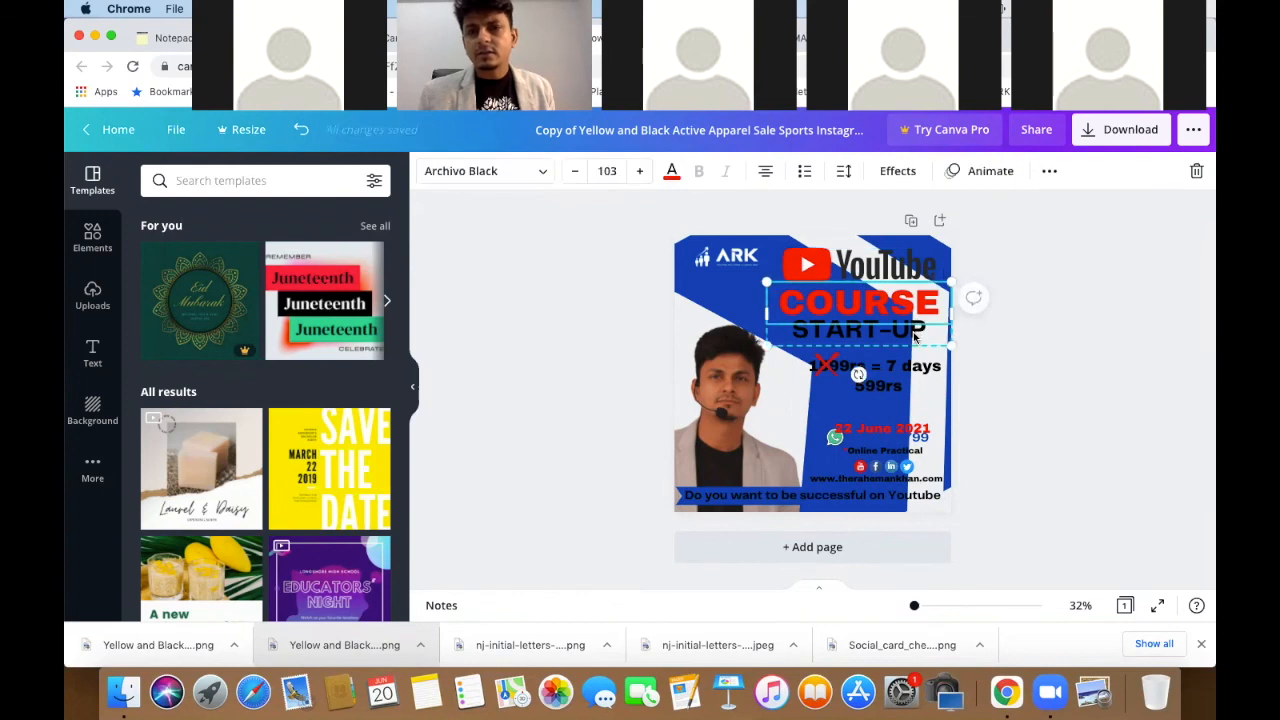
double_click(912, 332)
left_click(1045, 322)
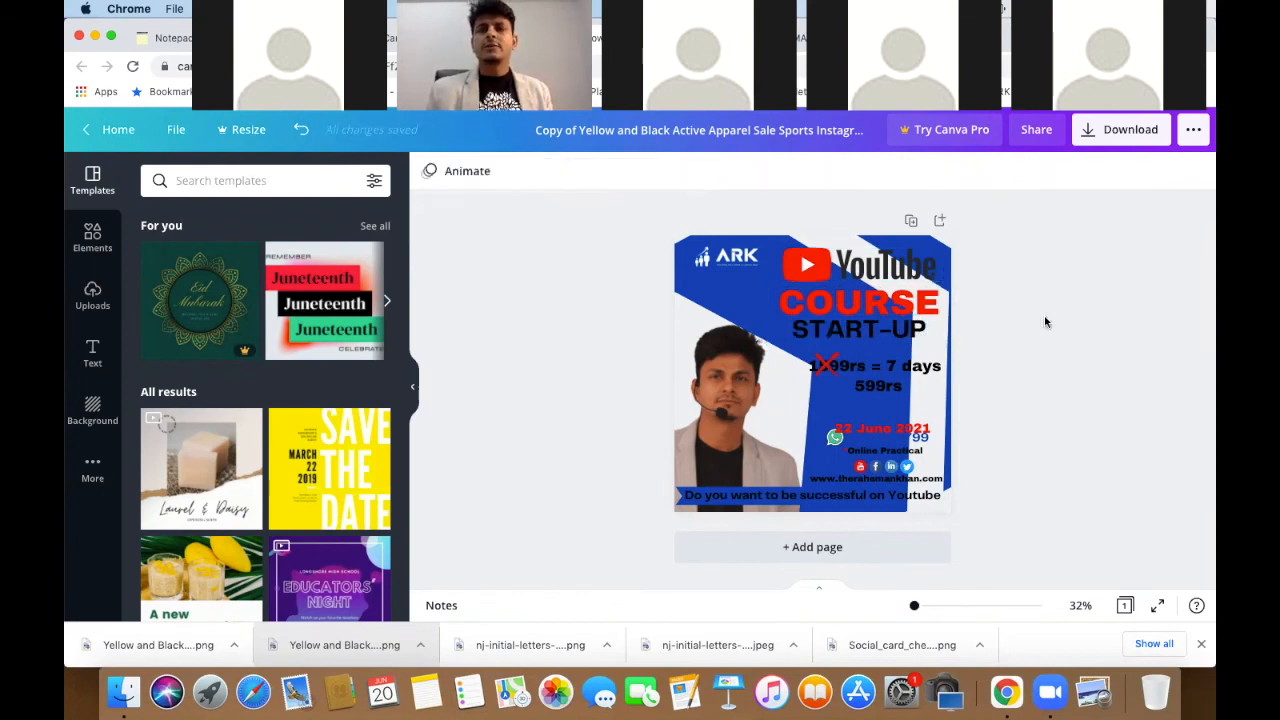
left_click(834, 441)
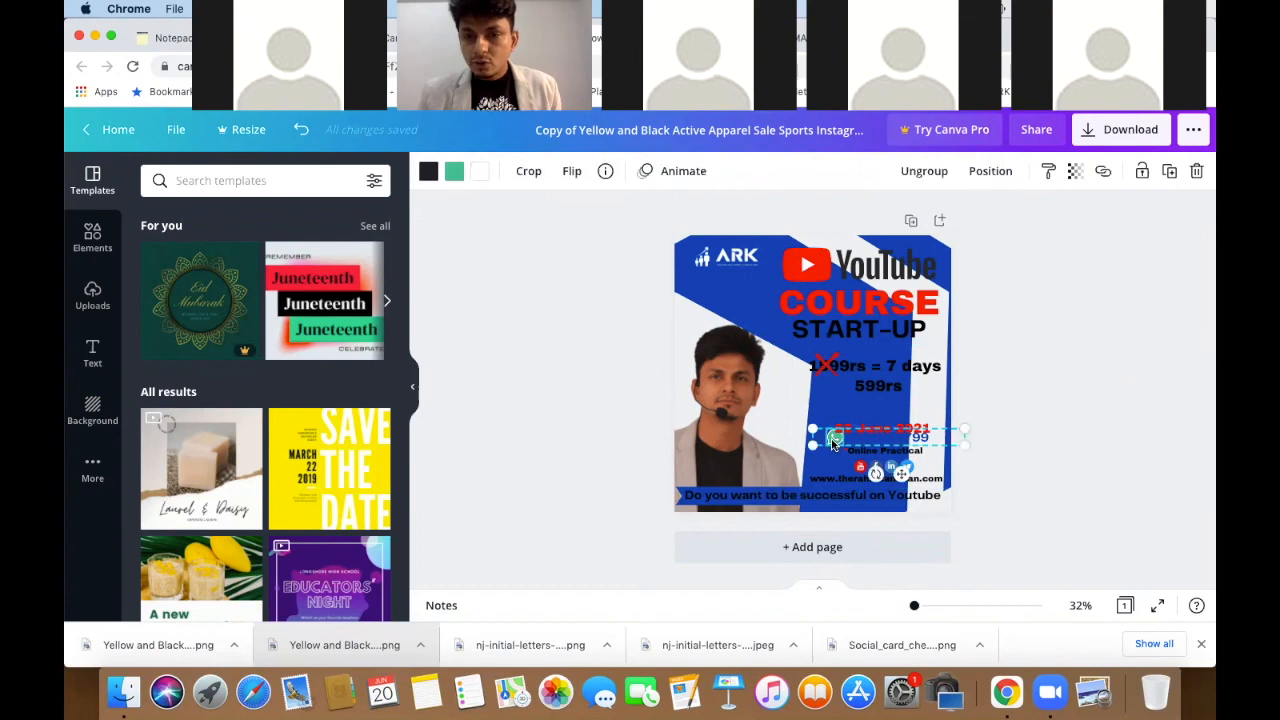
left_click_drag(833, 444, 828, 444)
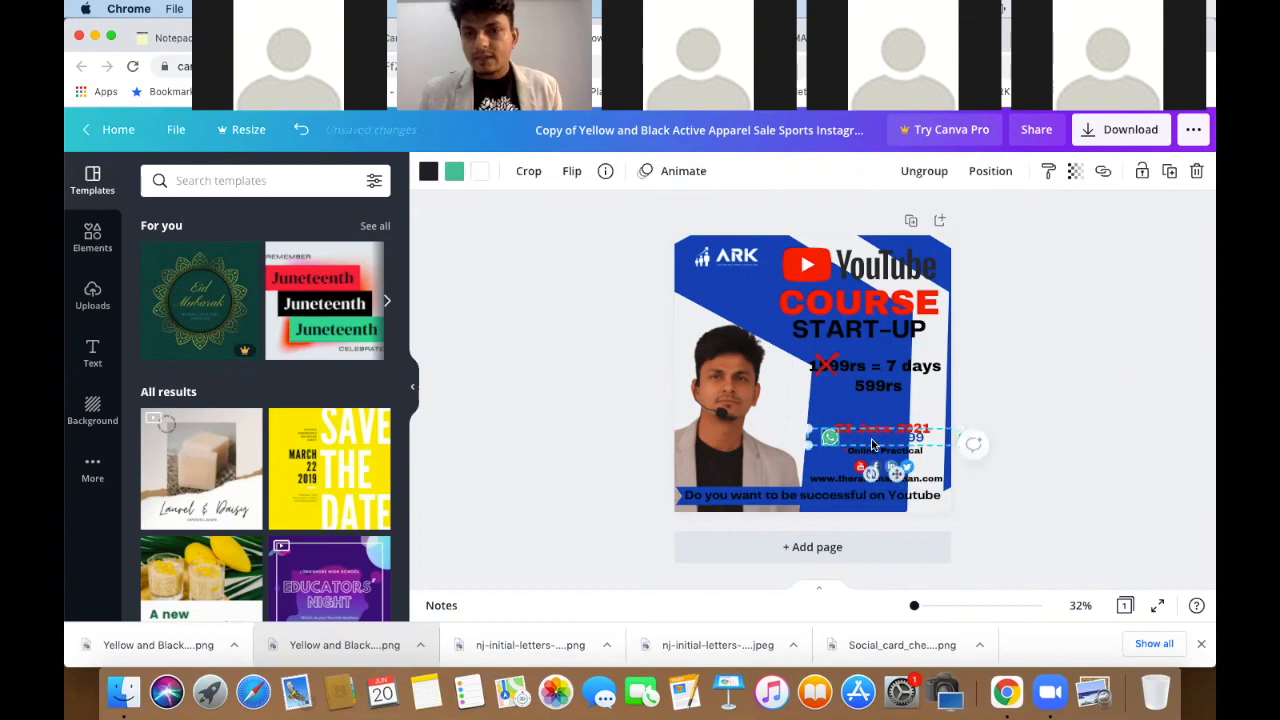
left_click(872, 444)
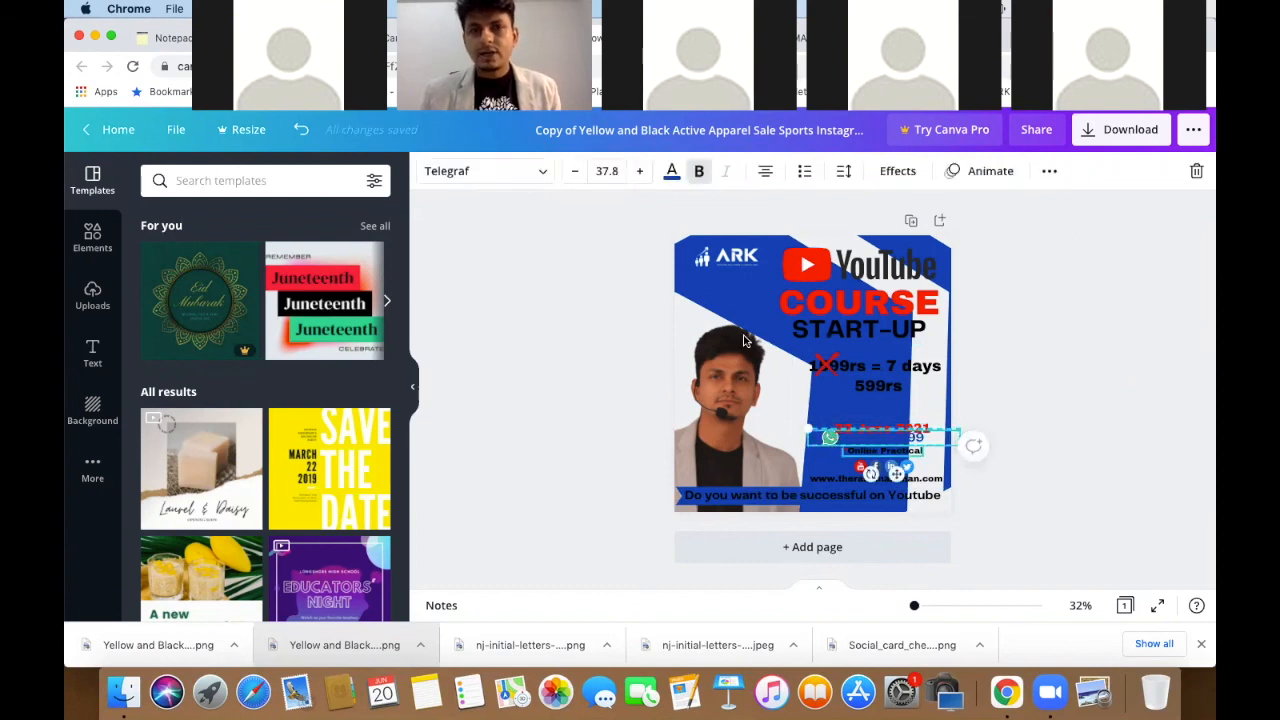
- Recolour the WhatsApp phone number light grey so it reads on the blue panel
left_click(672, 171)
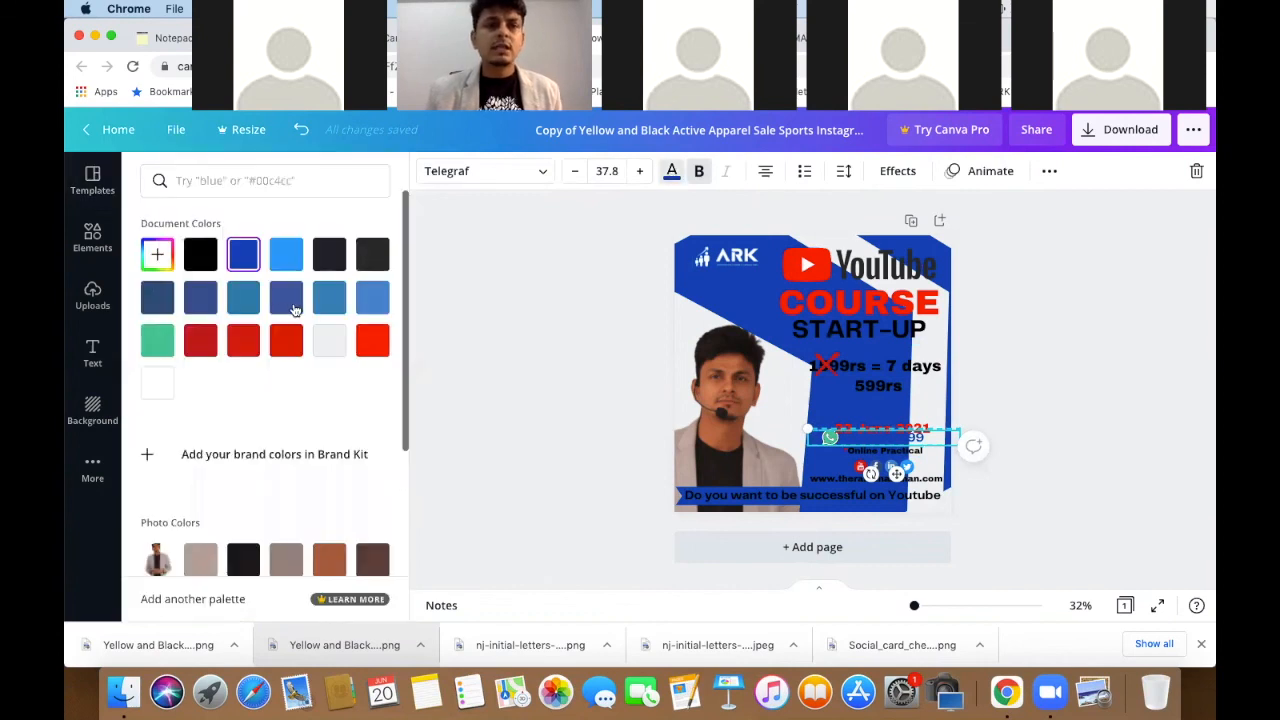
left_click(335, 336)
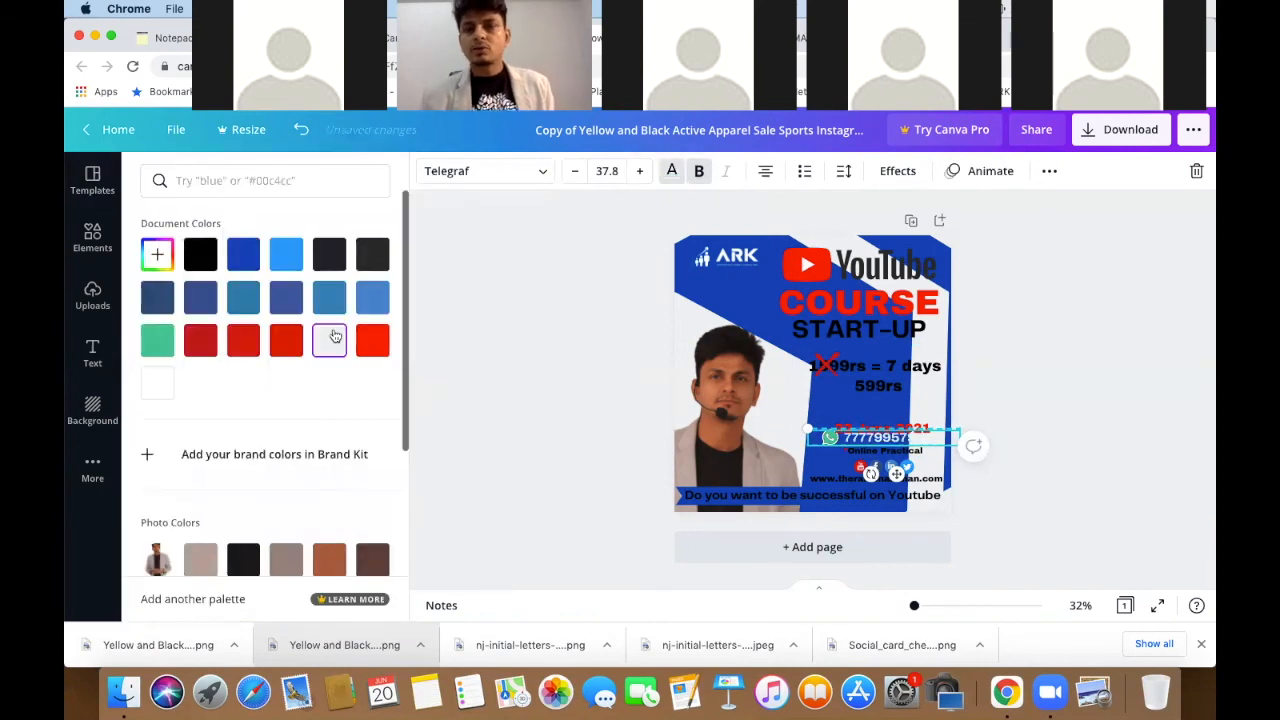
left_click(330, 258)
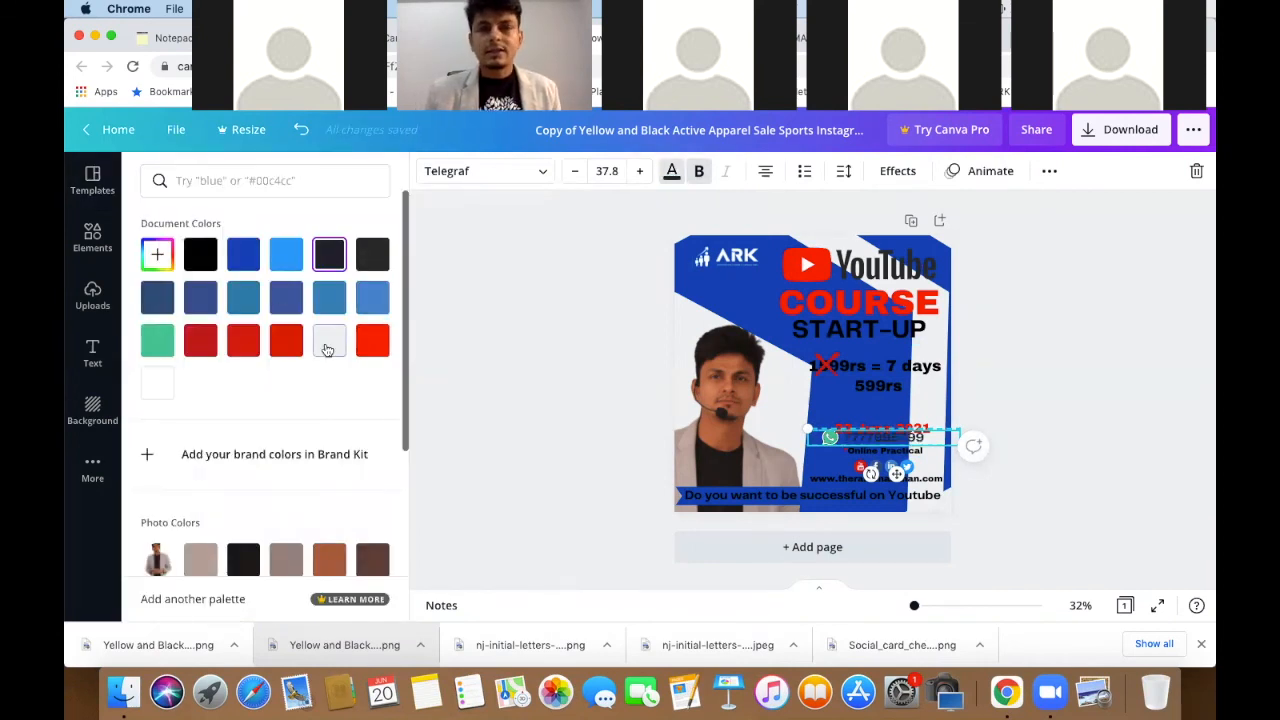
left_click(330, 340)
- Move the phone number slightly left and the 22 June 2021 date up and left
left_click(866, 440)
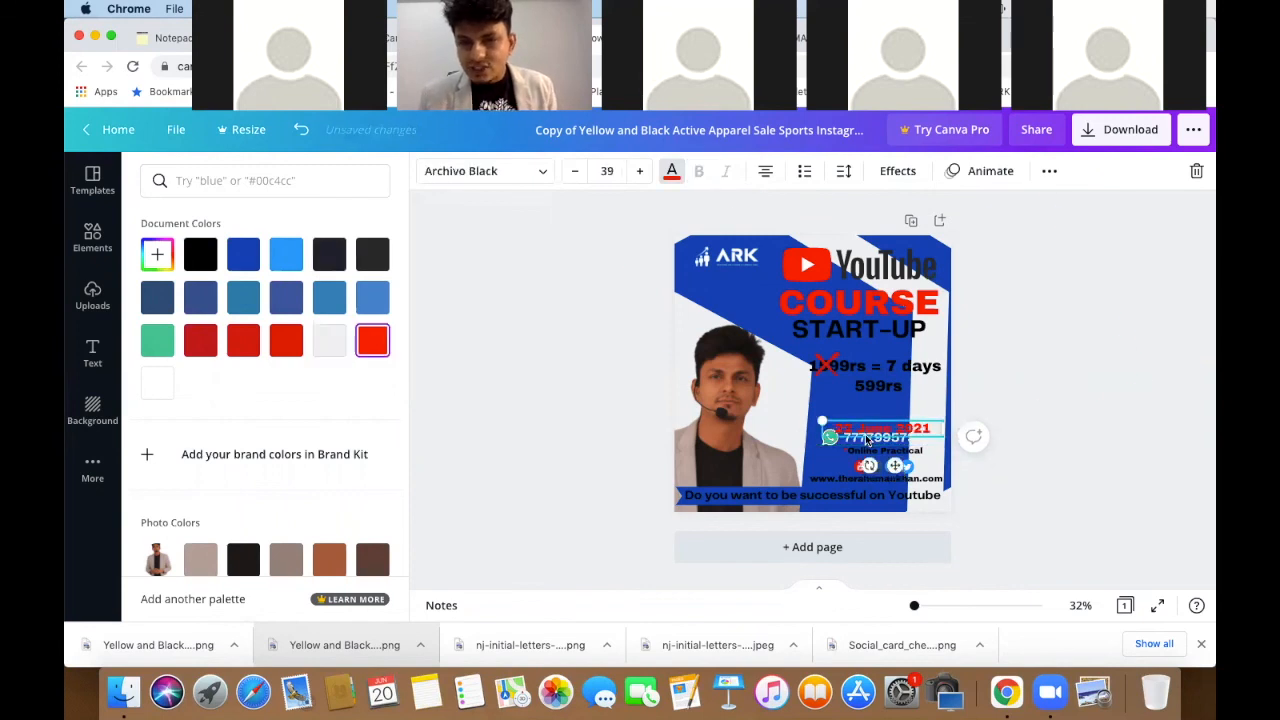
left_click(867, 443)
left_click_drag(867, 443, 849, 445)
left_click(1049, 365)
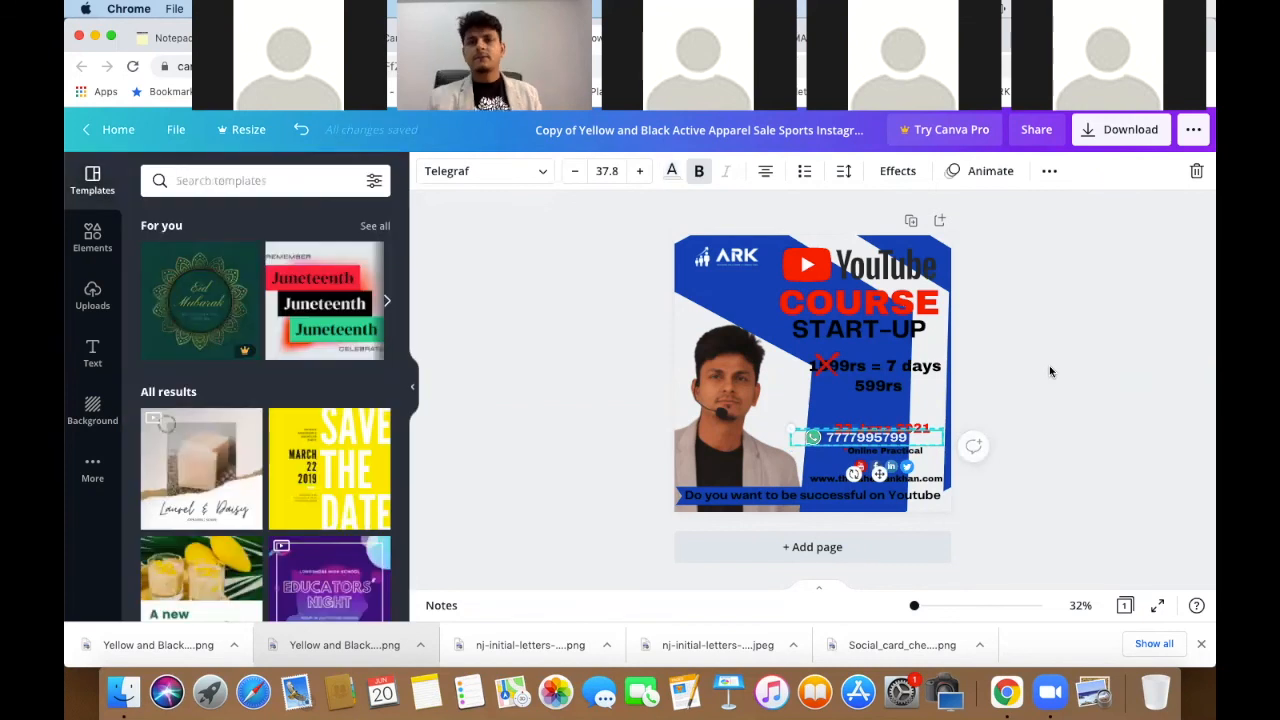
left_click_drag(936, 430, 908, 419)
left_click(1080, 380)
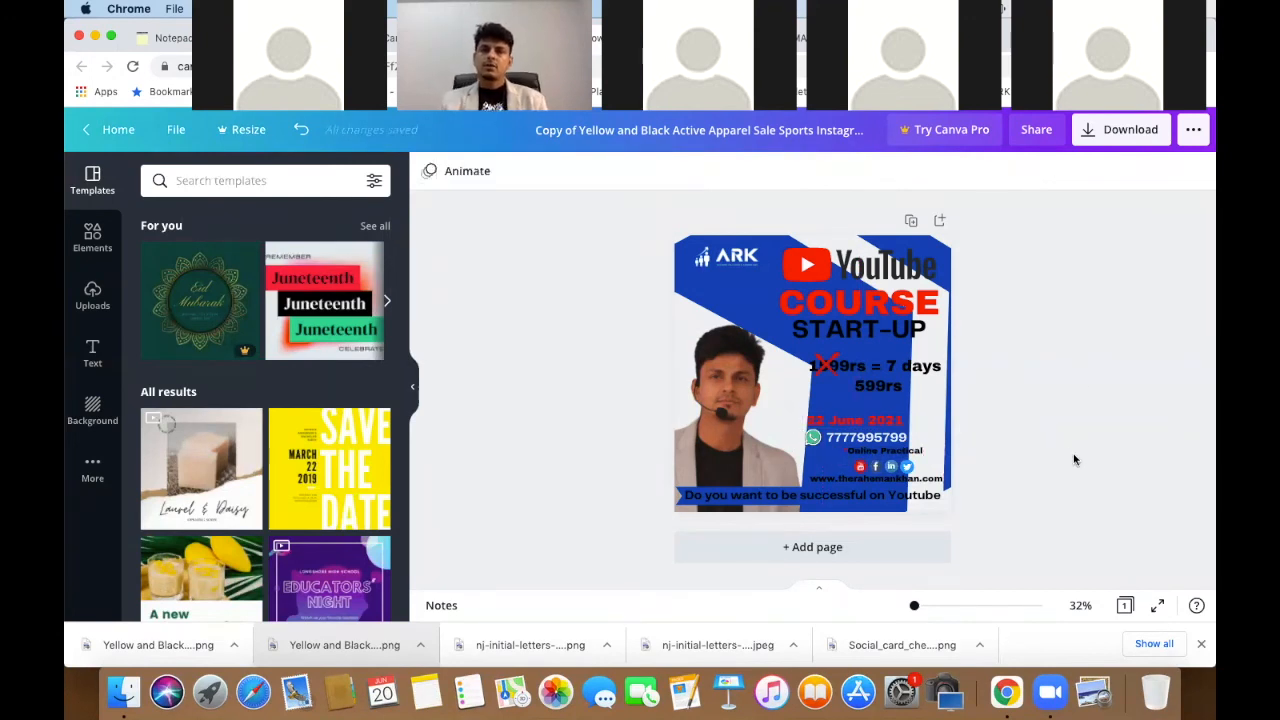
- Resize the tilted blue shape, narrowing its right side and stretching it toward the top-left
left_click(933, 398)
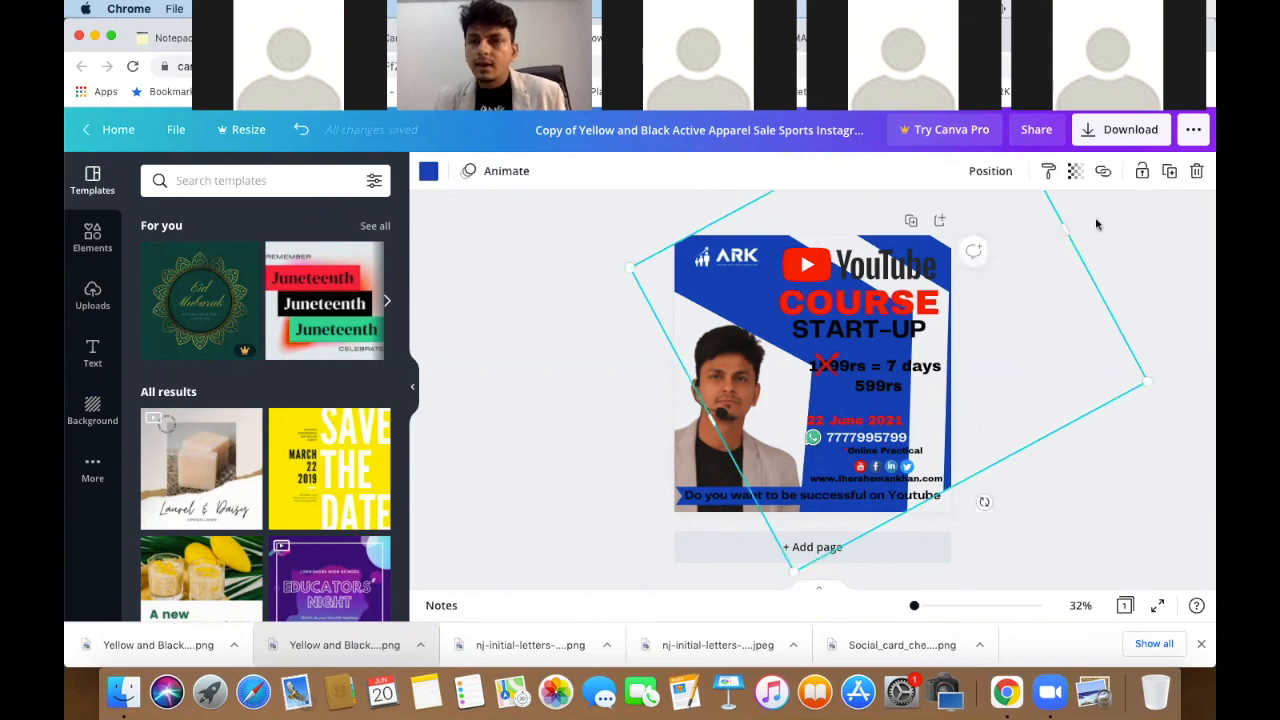
left_click_drag(1111, 224, 1106, 277)
left_click_drag(1110, 379, 1067, 372)
left_click_drag(998, 321, 1051, 341)
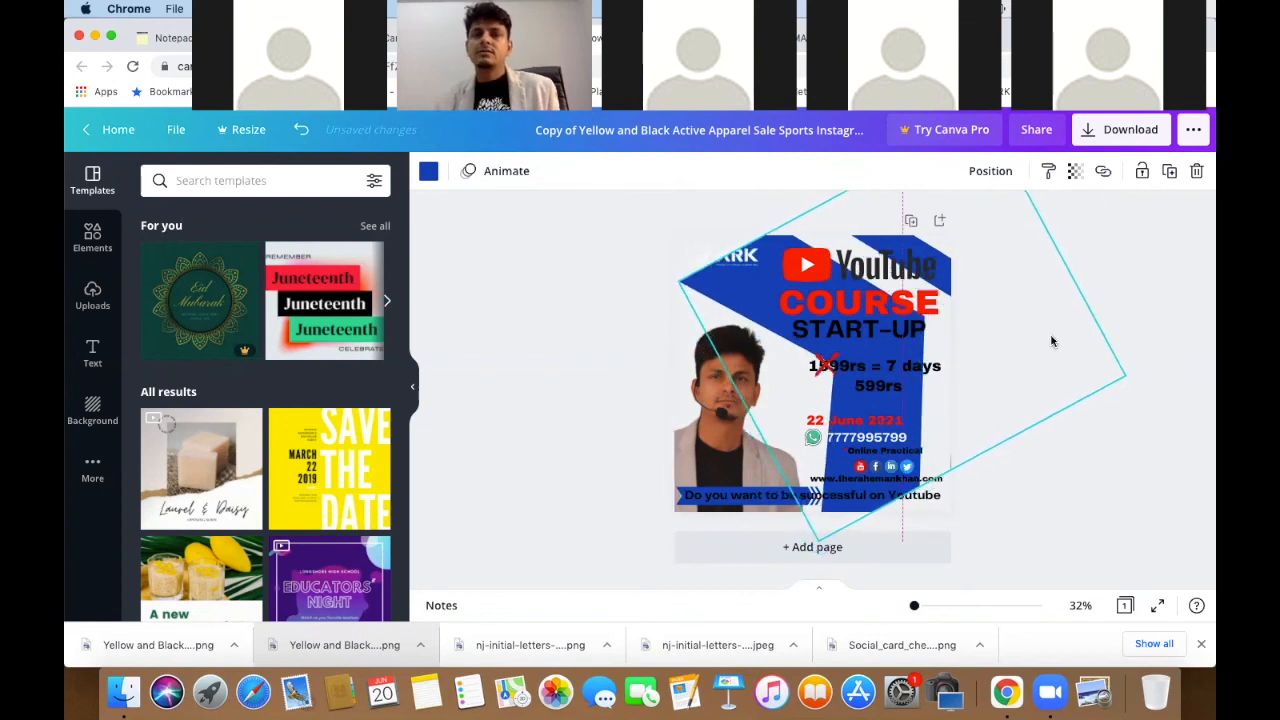
left_click(983, 374)
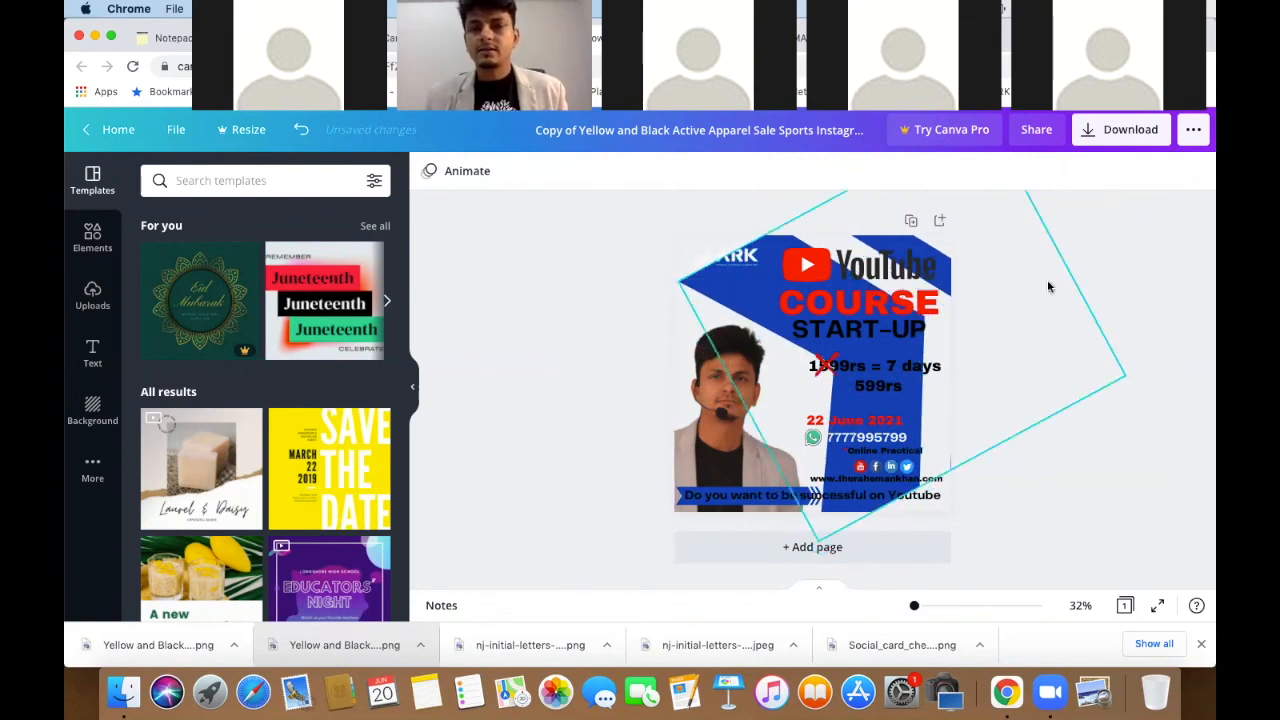
left_click(753, 295)
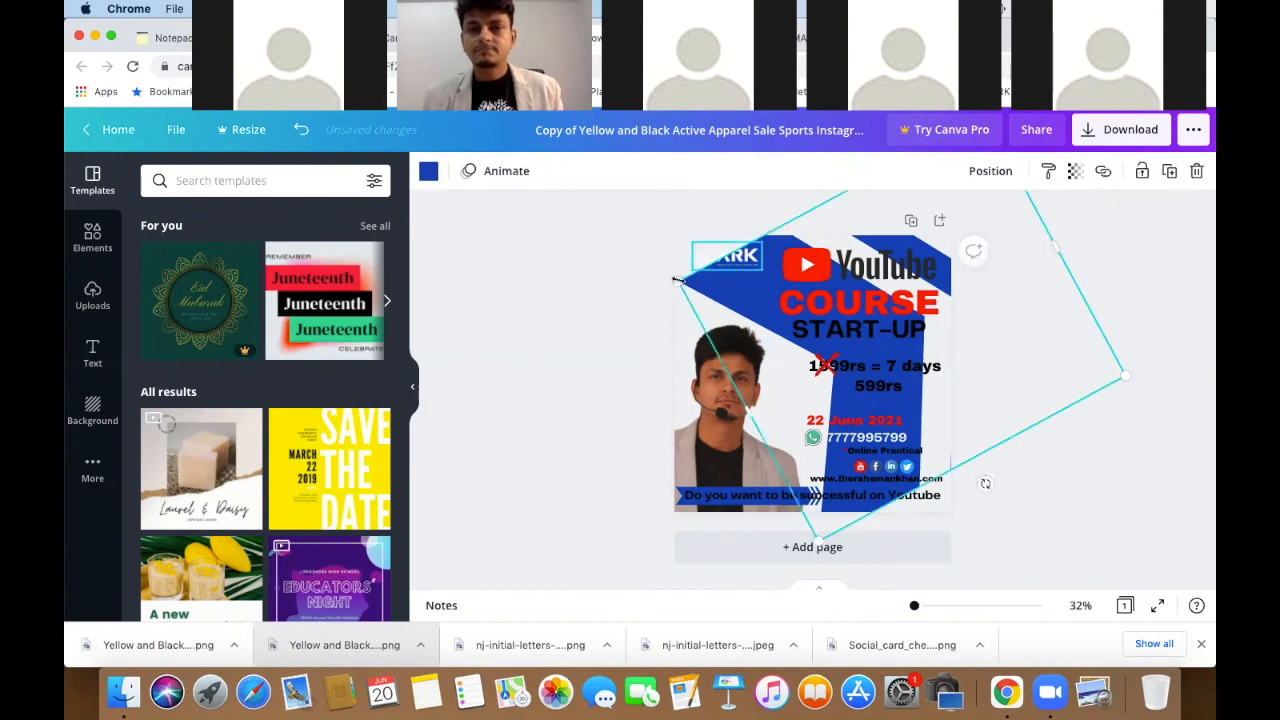
left_click_drag(672, 270, 644, 279)
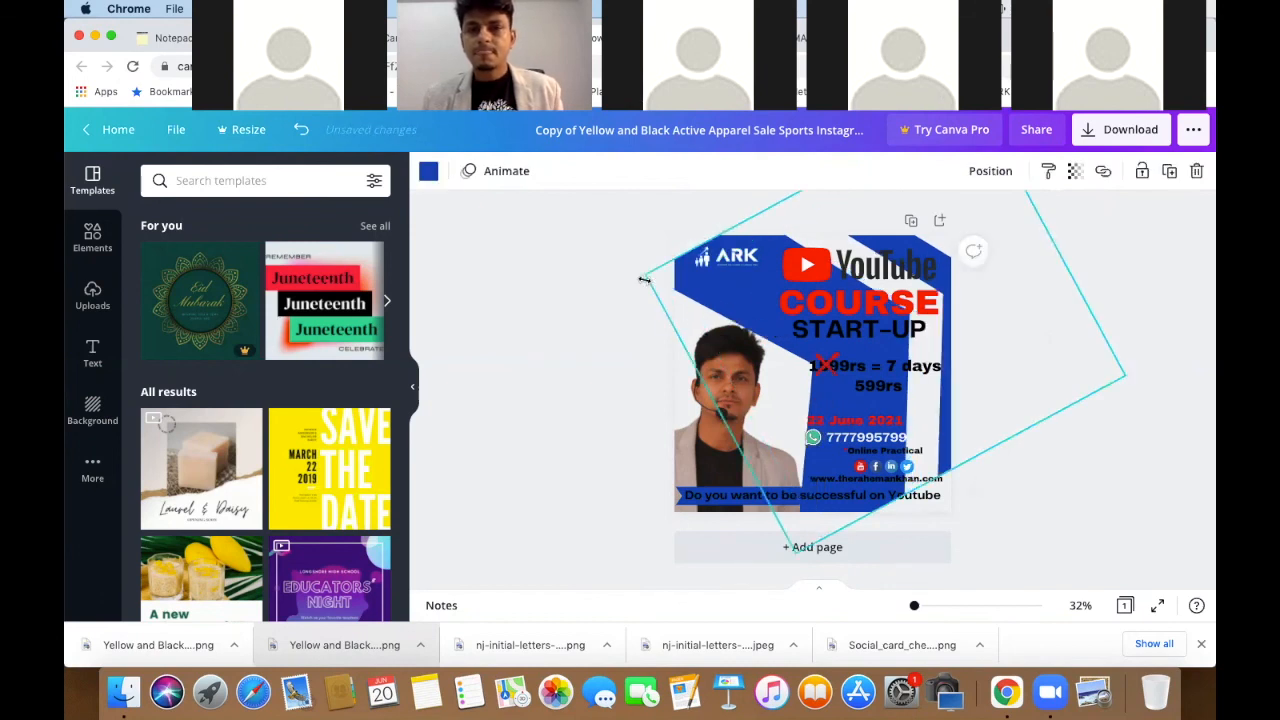
left_click(504, 367)
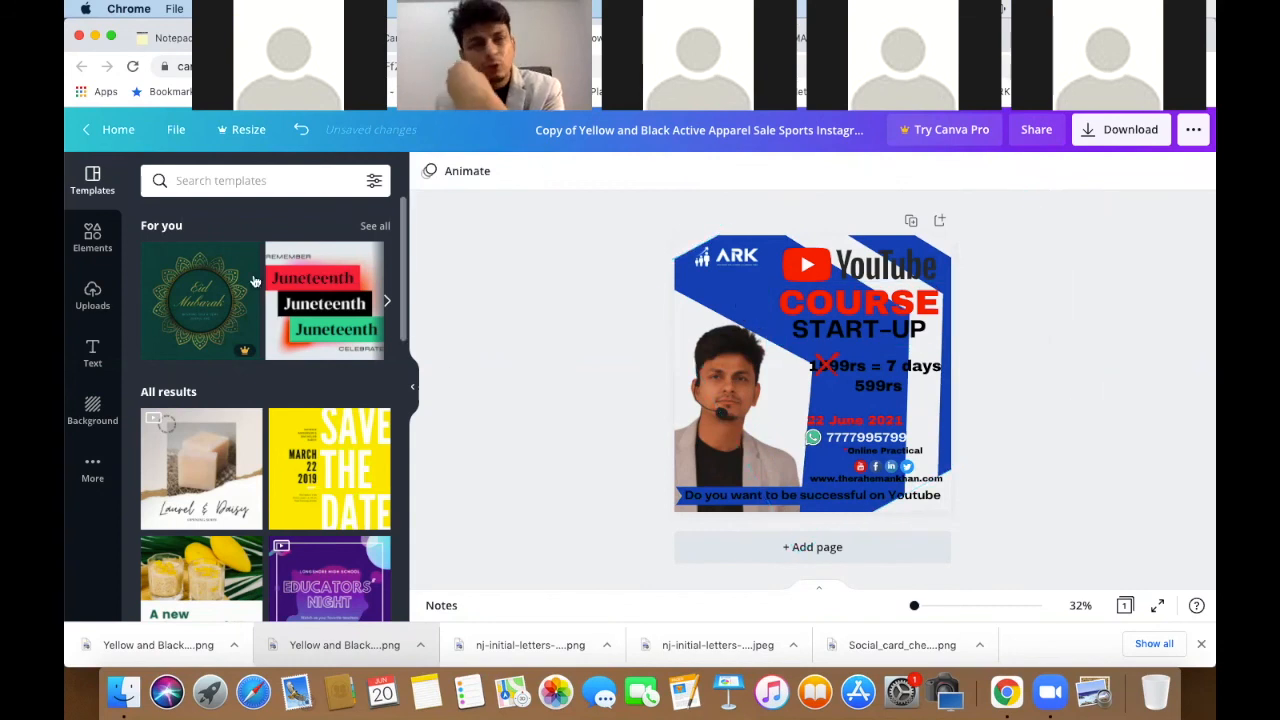
left_click(93, 238)
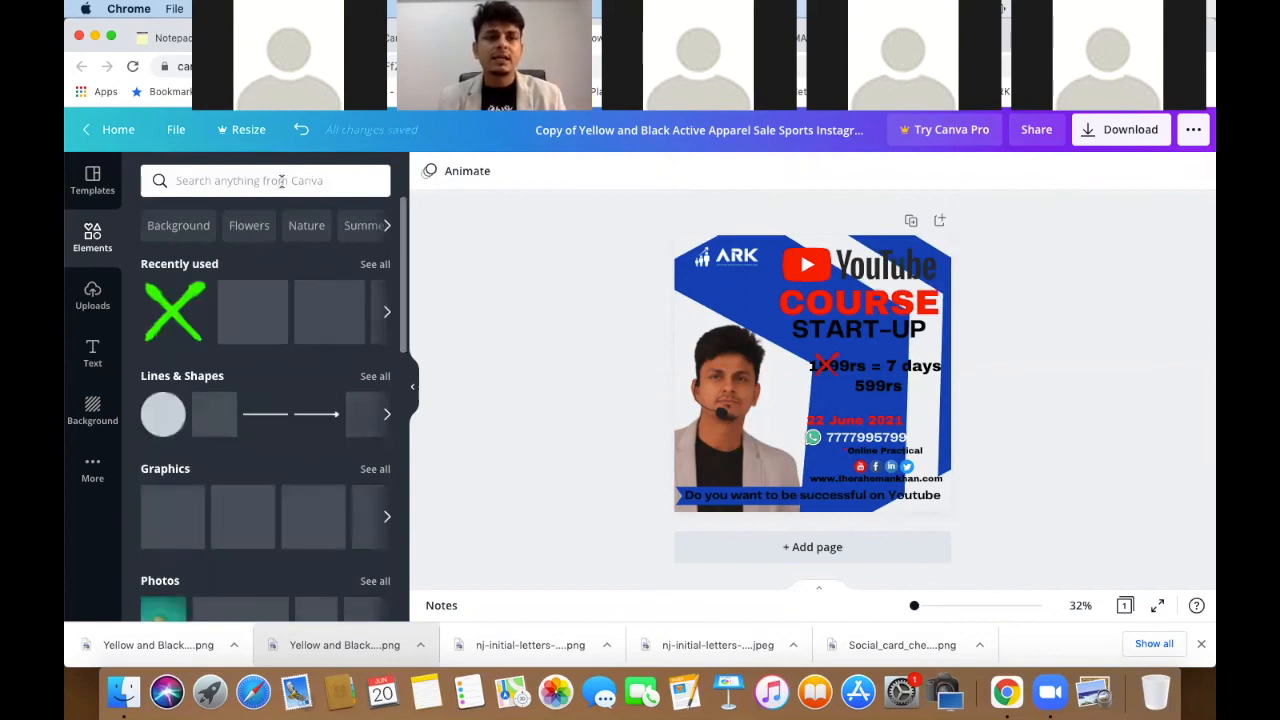
- Add the grey 3D cube from the Lines & Shapes collection to the poster
left_click(208, 377)
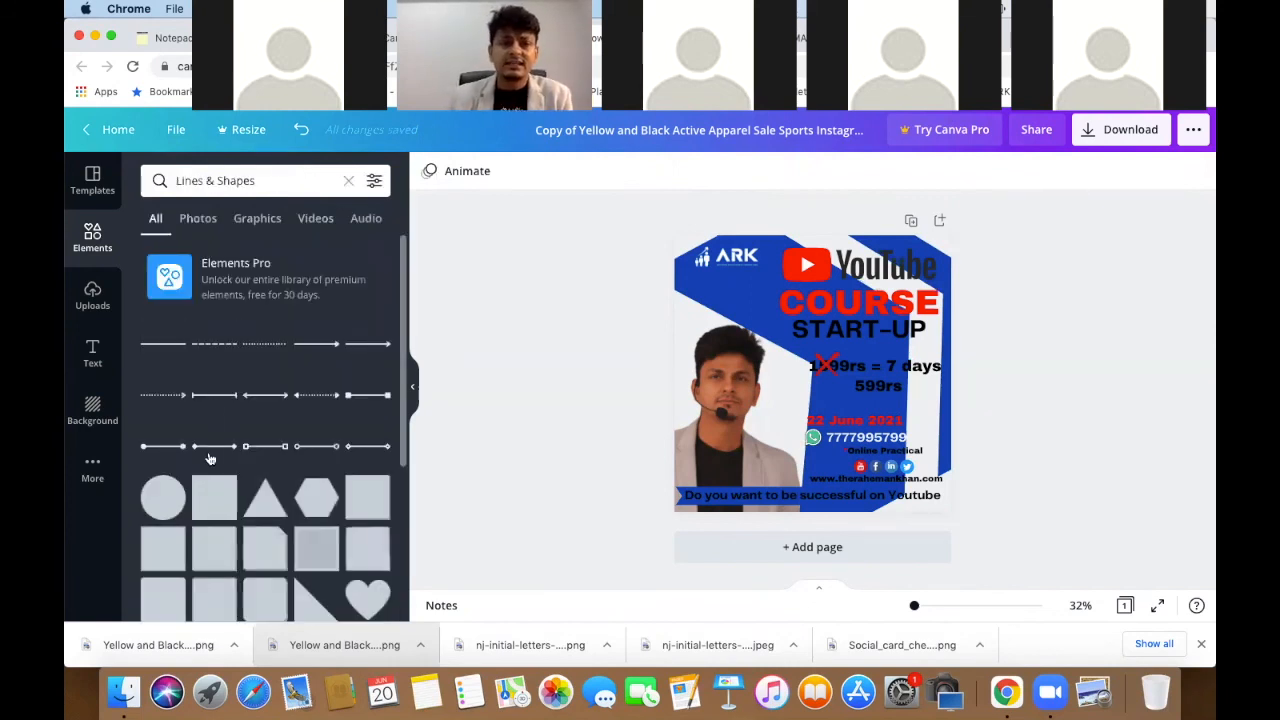
scroll(209, 458, "down", 10)
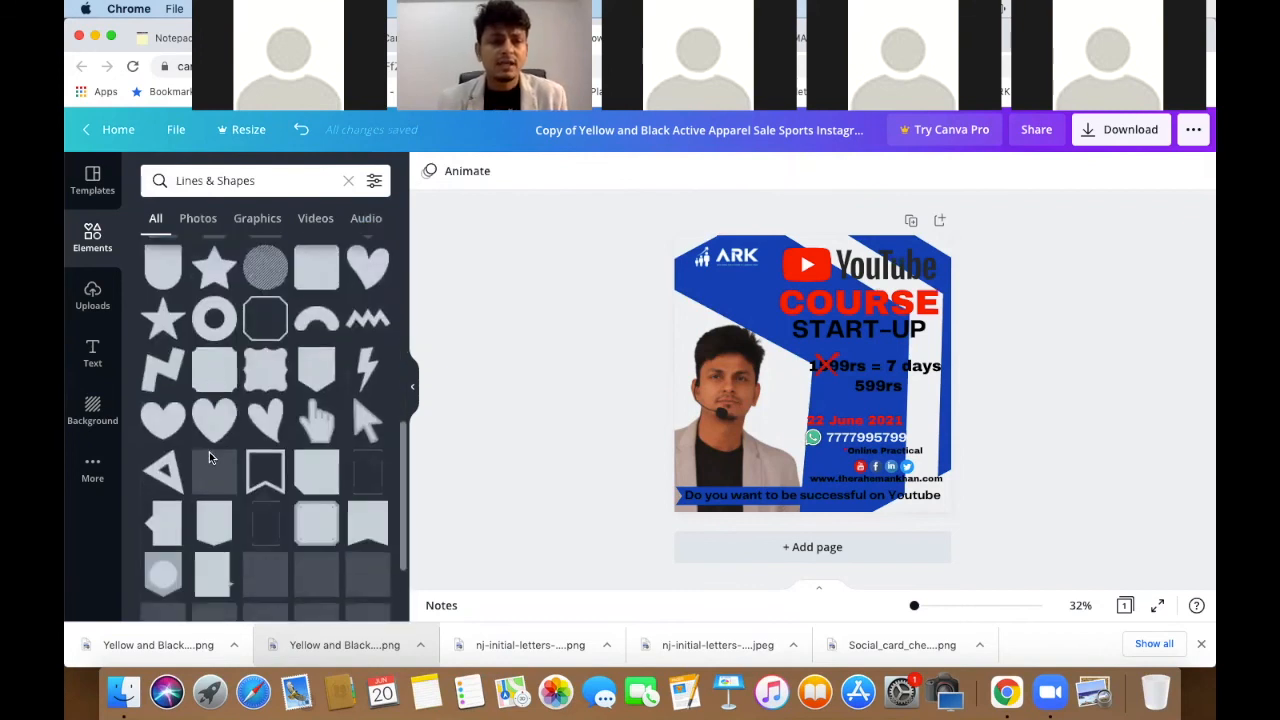
scroll(209, 458, "down", 3)
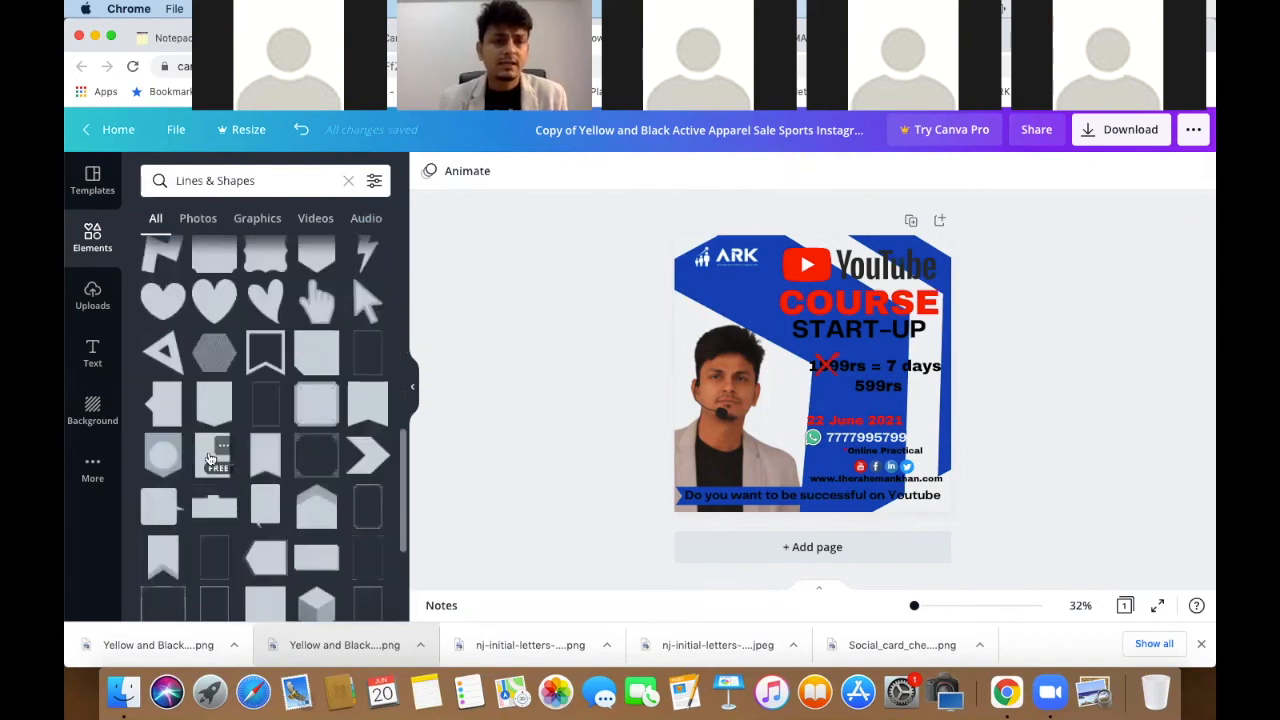
scroll(209, 458, "down", 4)
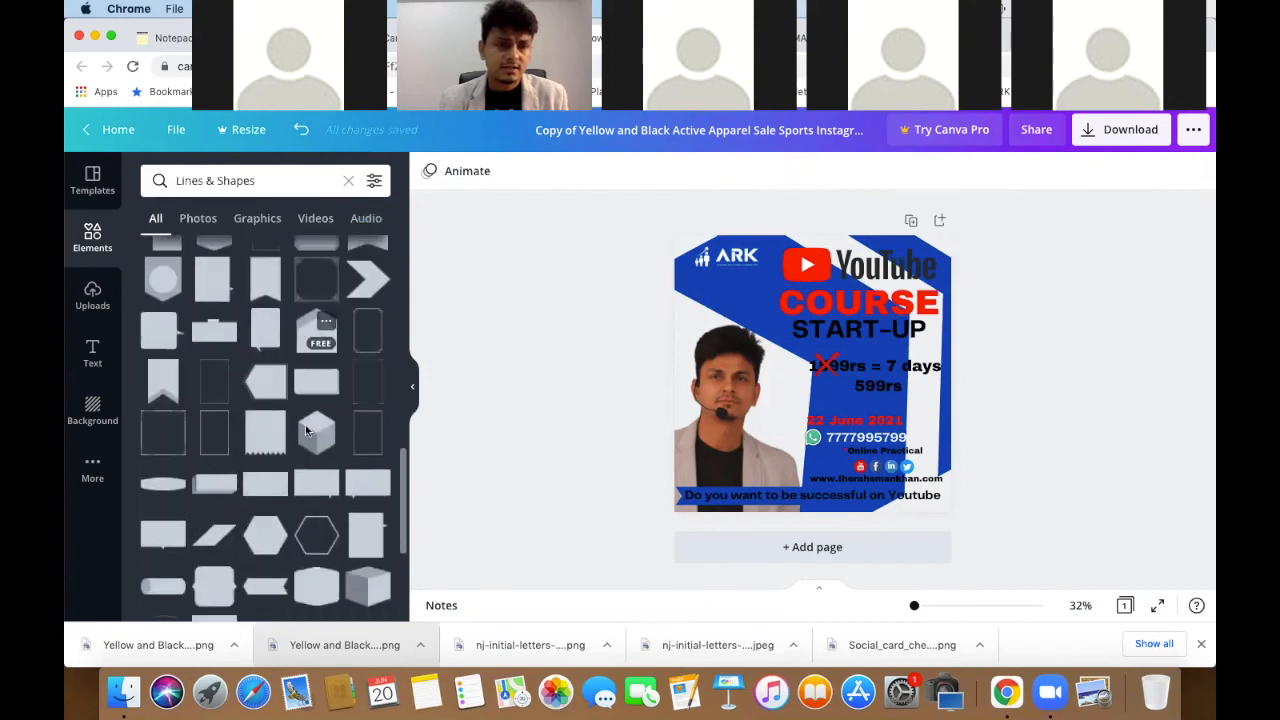
scroll(307, 430, "down", 5)
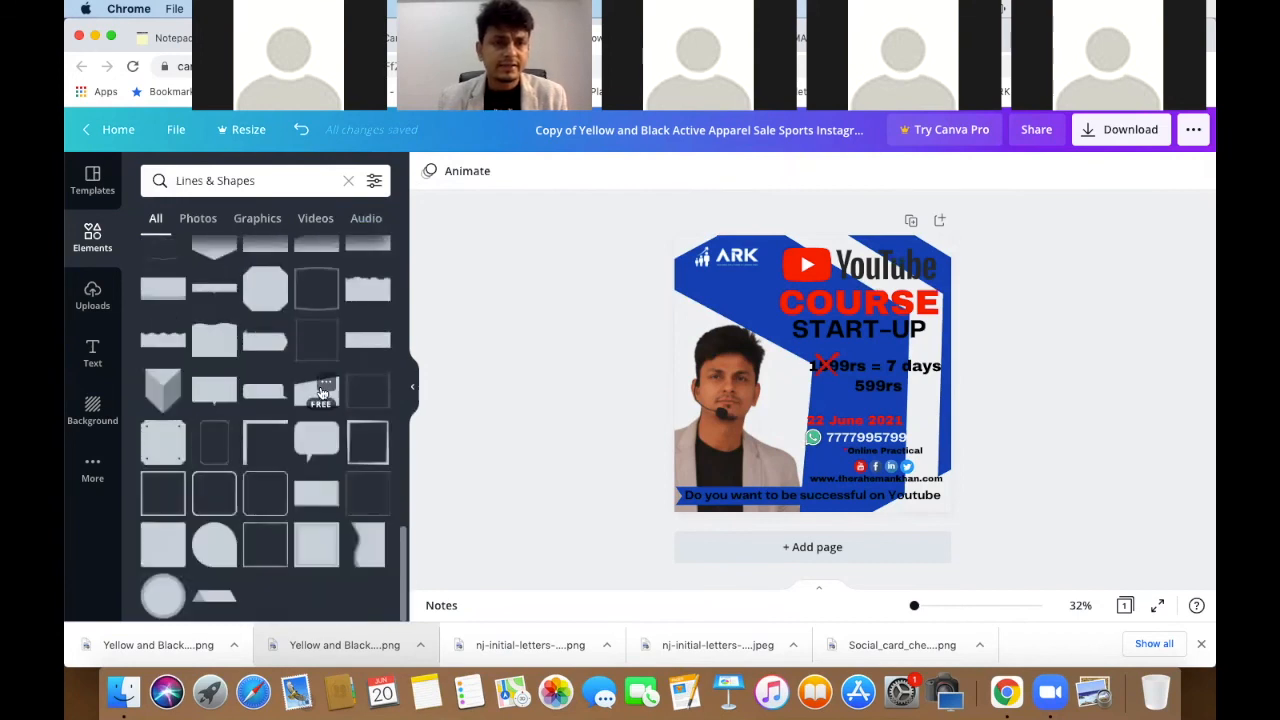
scroll(322, 392, "up", 5)
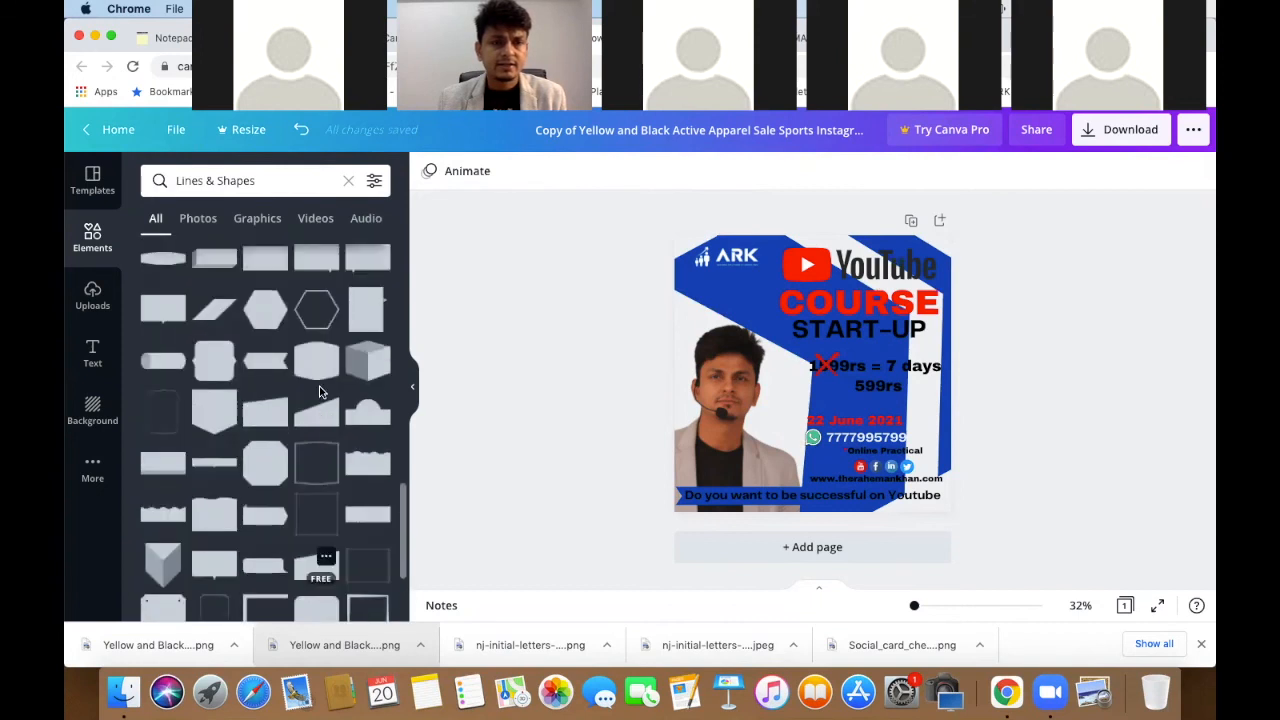
scroll(320, 390, "up", 1)
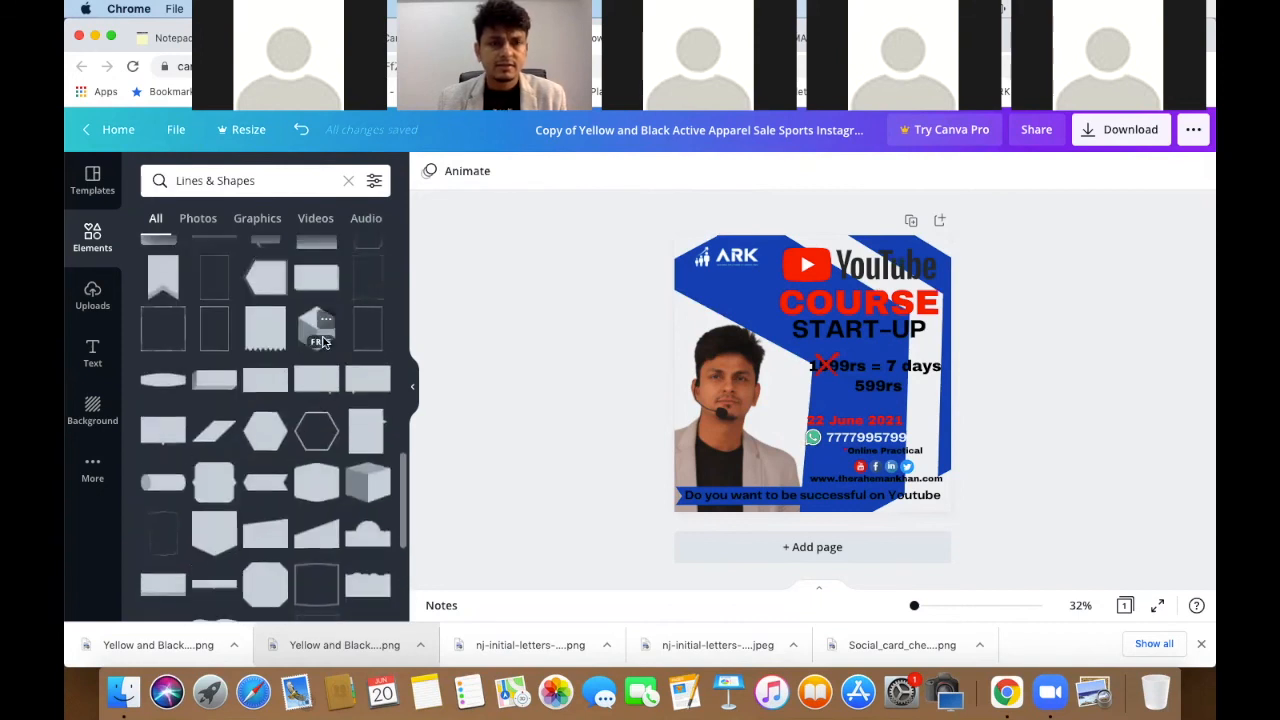
left_click(312, 328)
- Delete the old blue shape, recolour the cube's three faces in blues, and enlarge it upward
left_click(757, 283)
key("Delete")
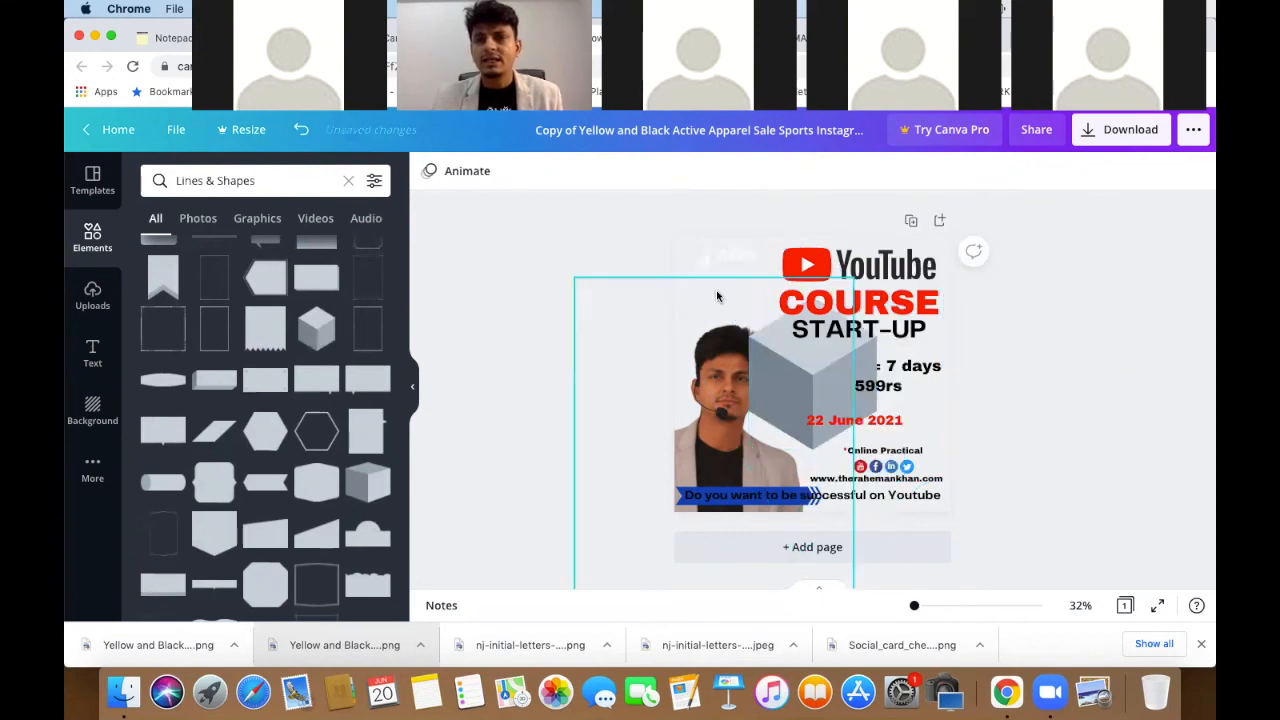
left_click(808, 353)
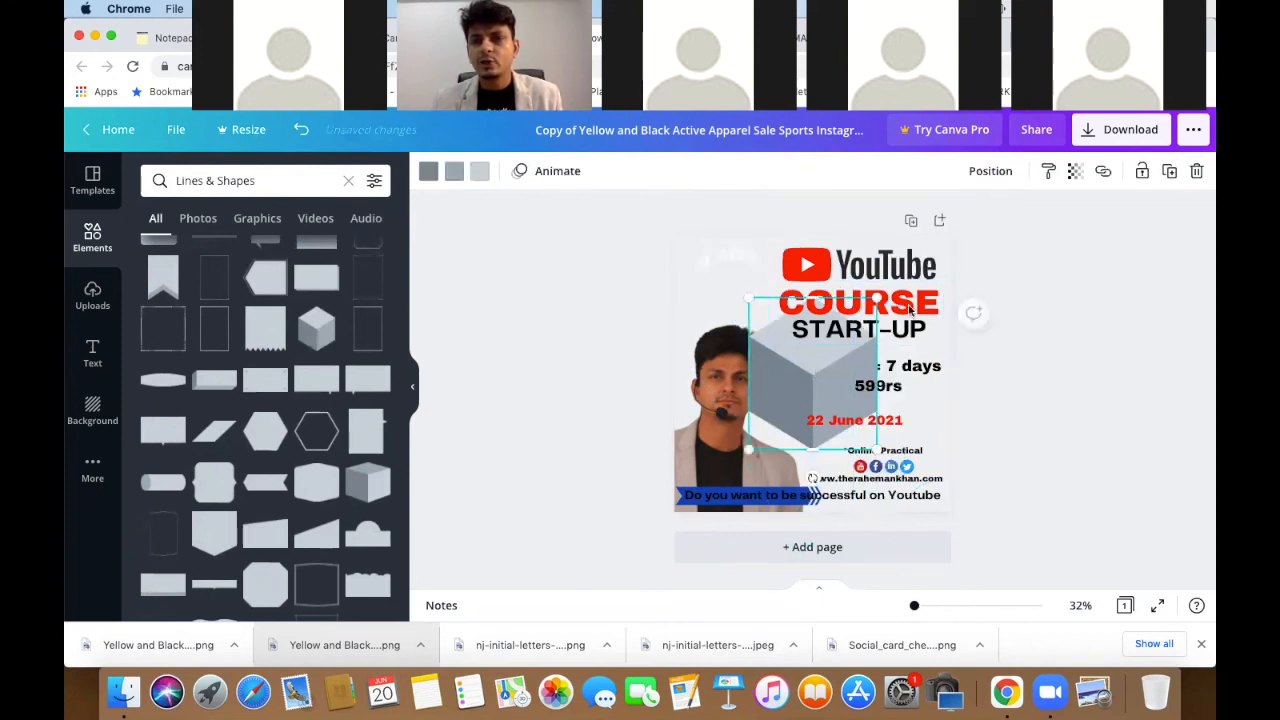
left_click(429, 171)
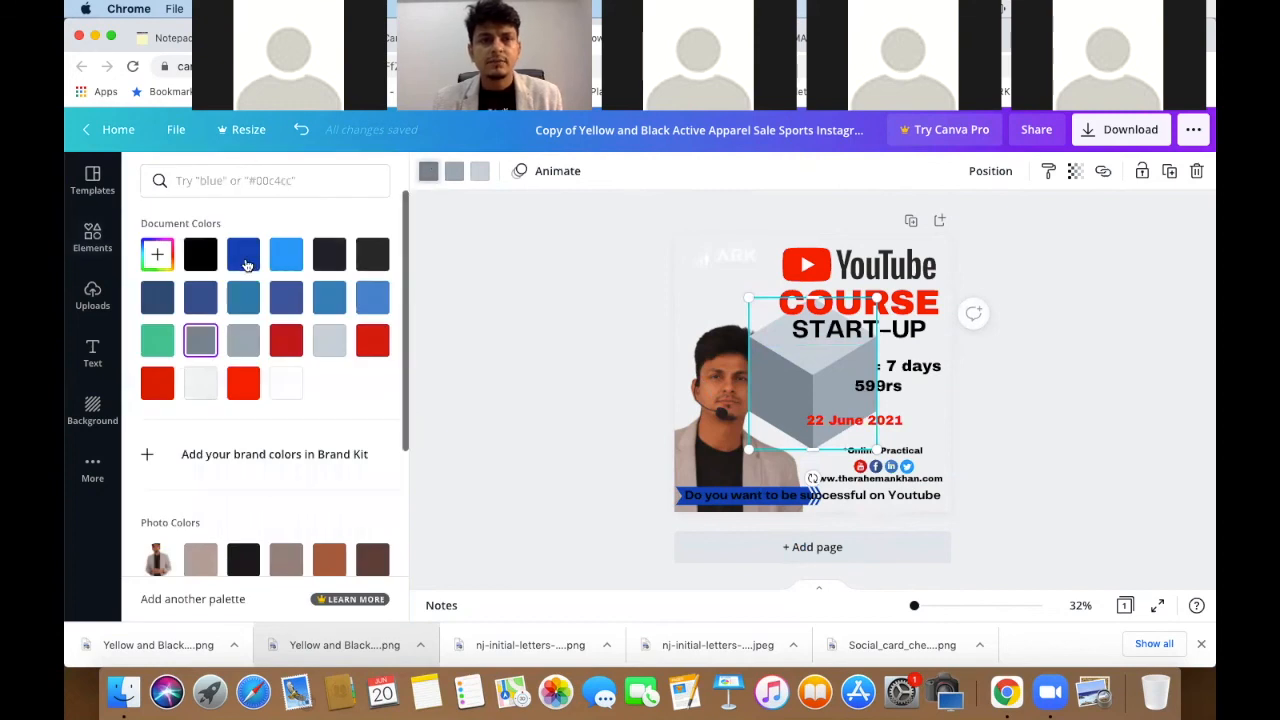
left_click(244, 256)
left_click(454, 172)
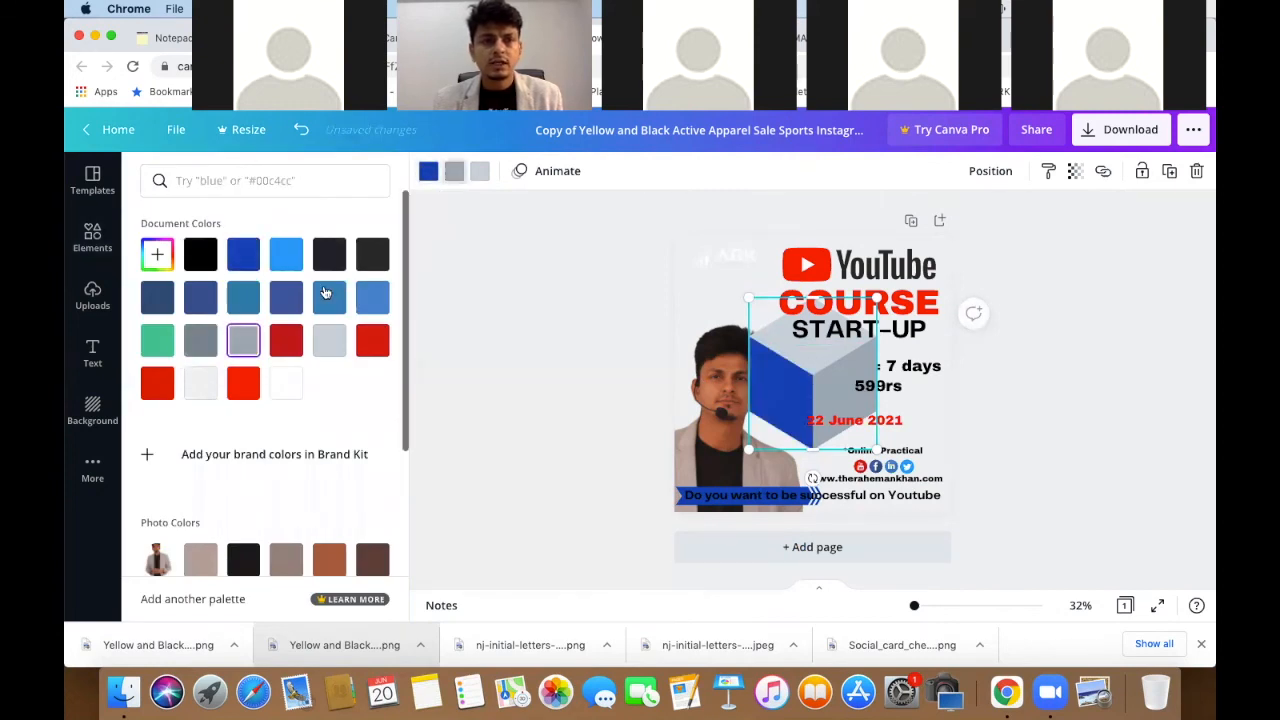
left_click(286, 253)
left_click(480, 171)
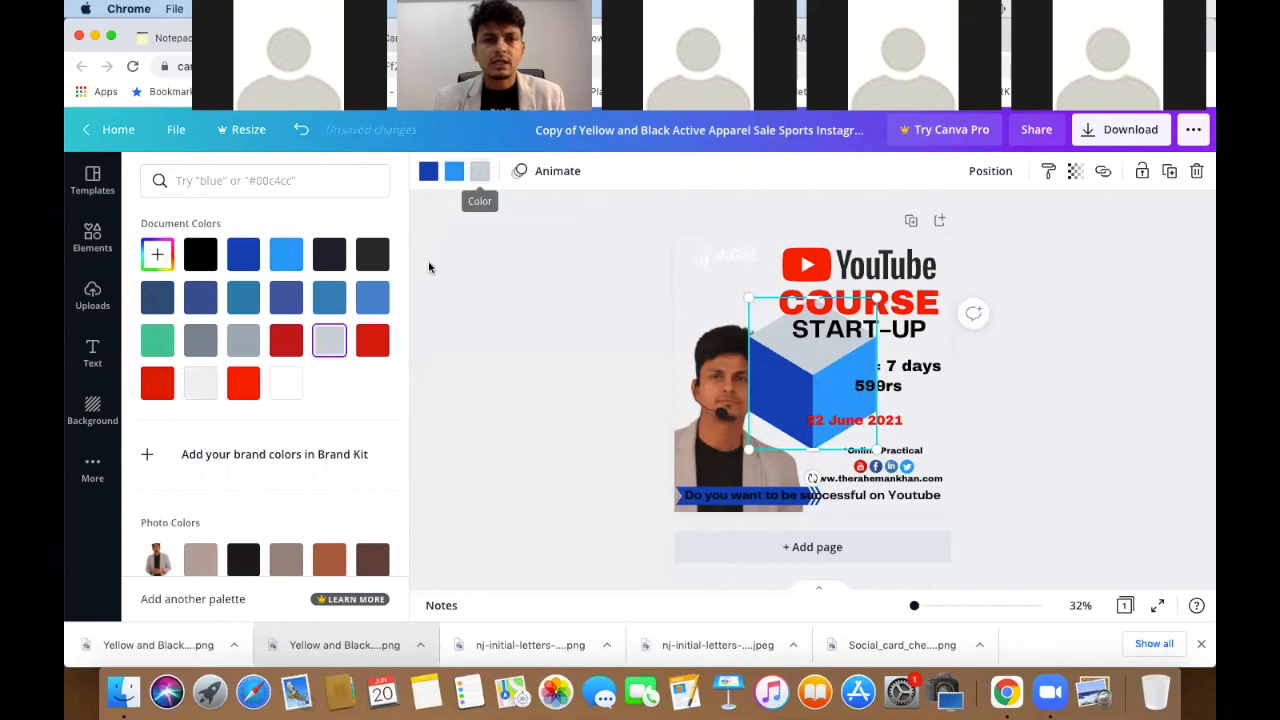
left_click(372, 297)
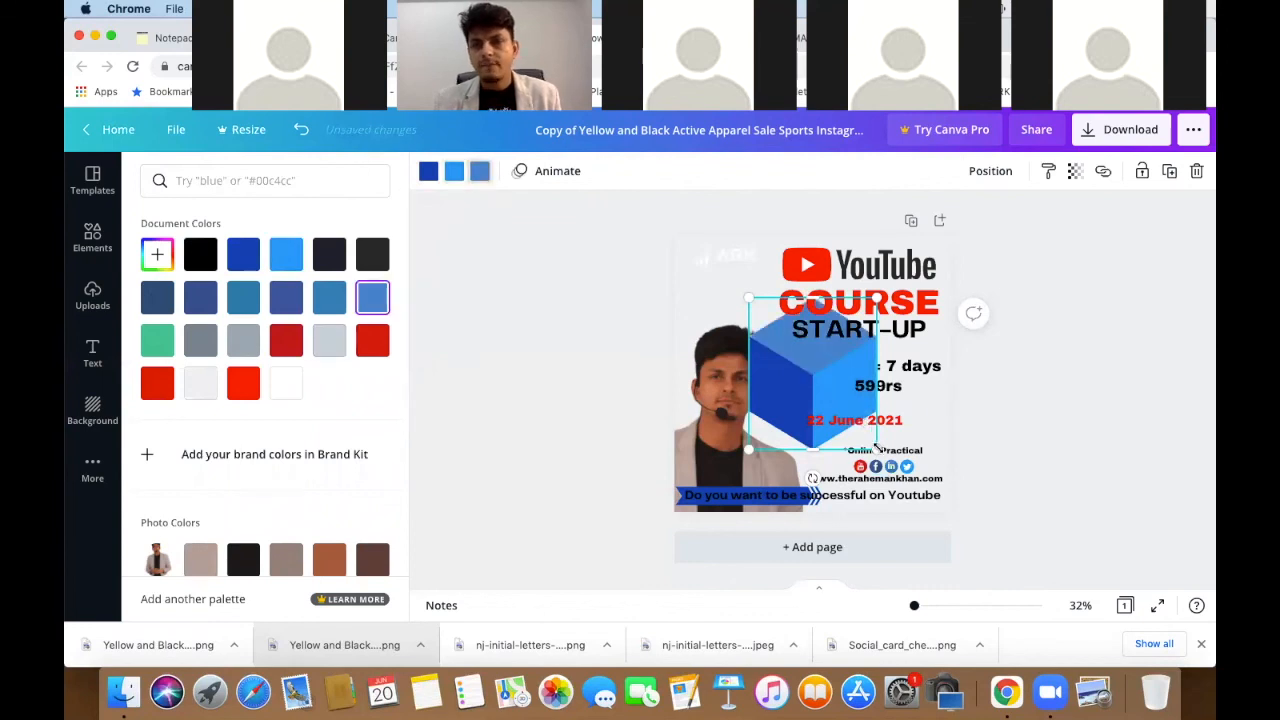
left_click_drag(974, 513, 1100, 600)
left_click_drag(985, 407, 982, 337)
left_click(980, 172)
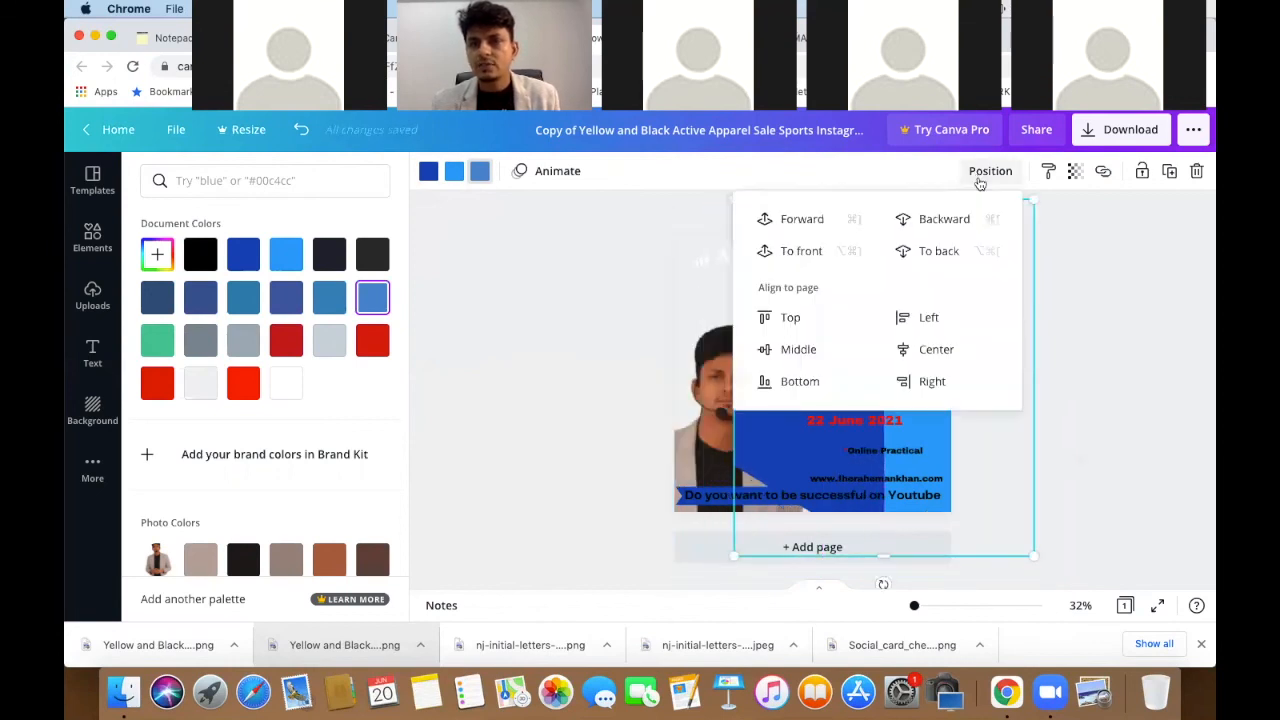
left_click(936, 254)
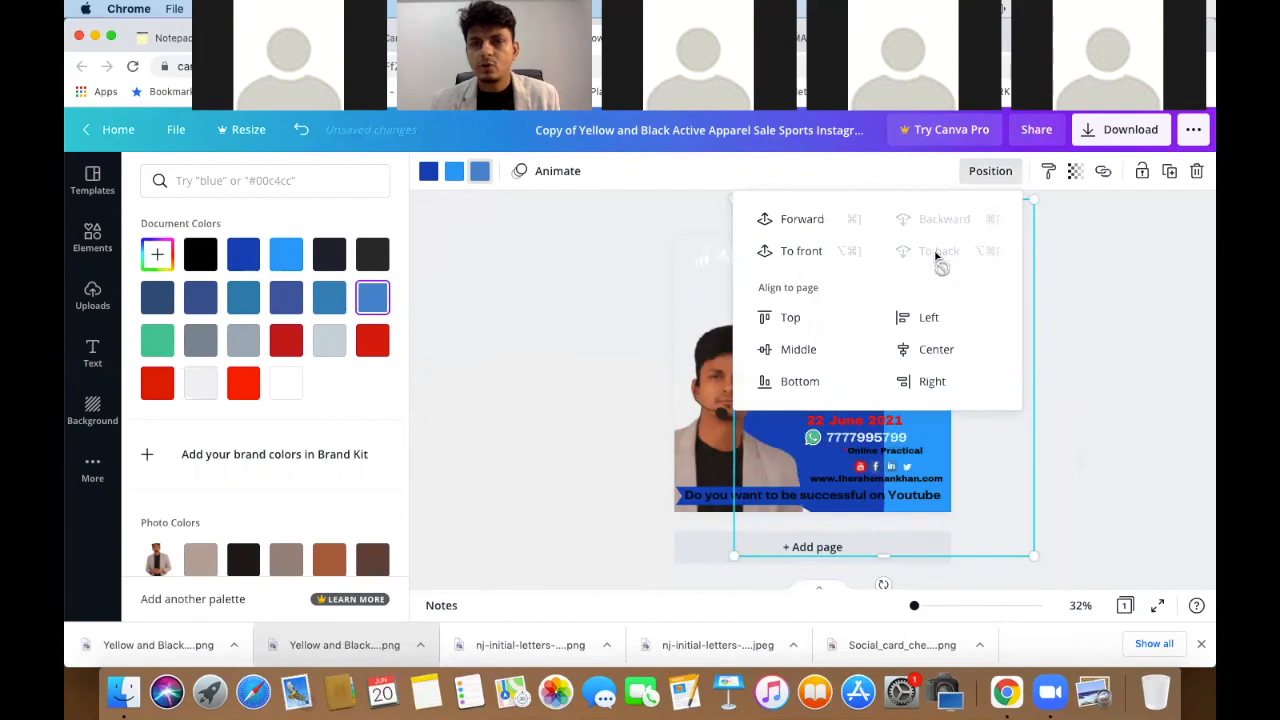
left_click(1135, 336)
left_click(562, 314)
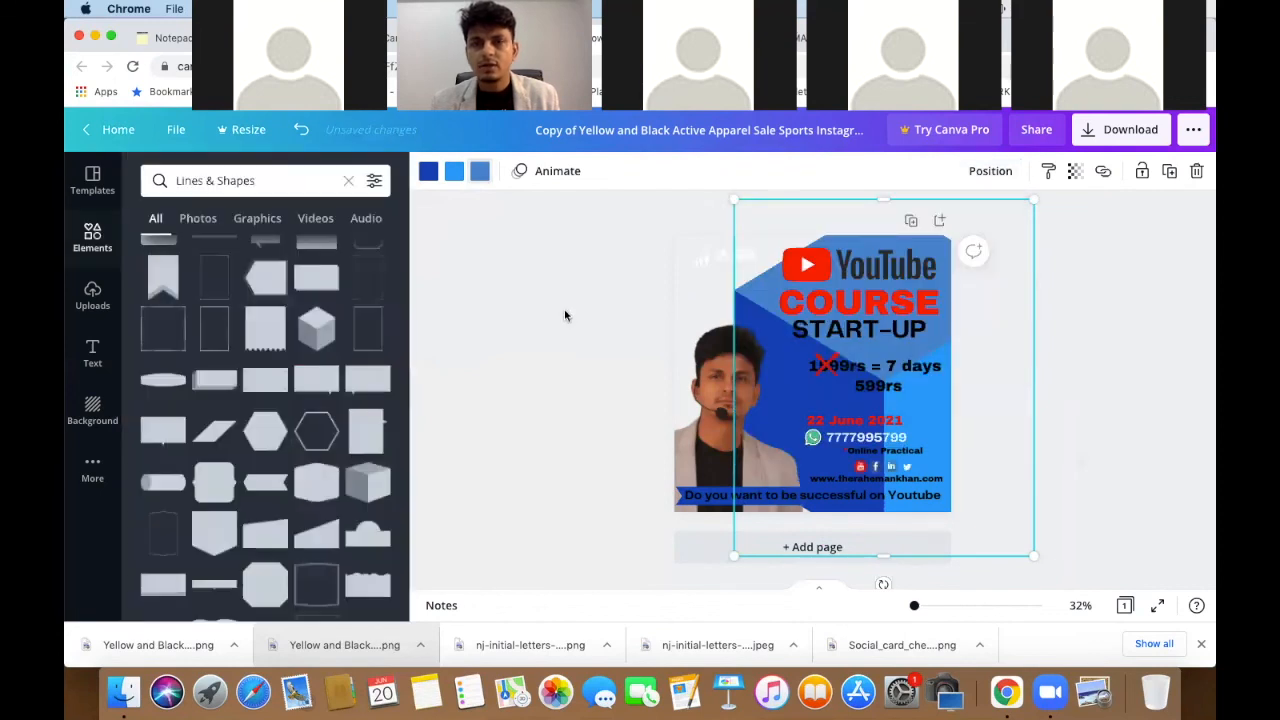
left_click(725, 254)
left_click_drag(713, 251, 713, 249)
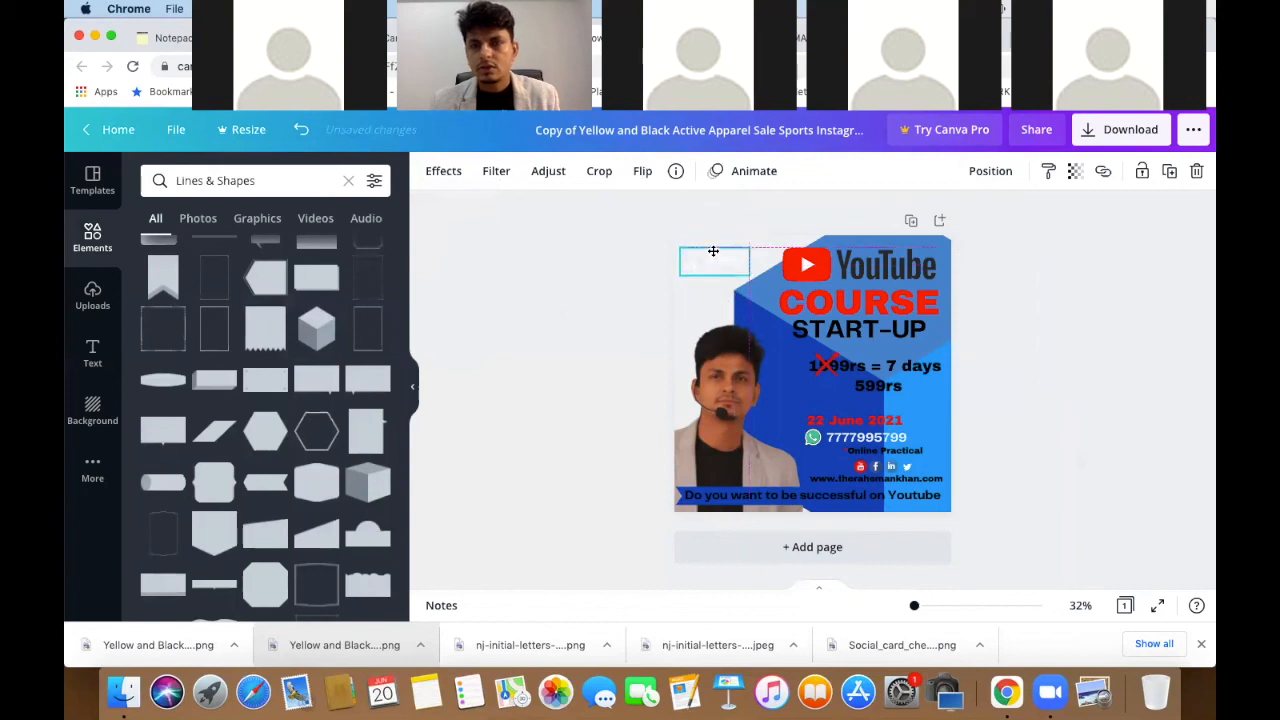
left_click_drag(718, 259, 1020, 260)
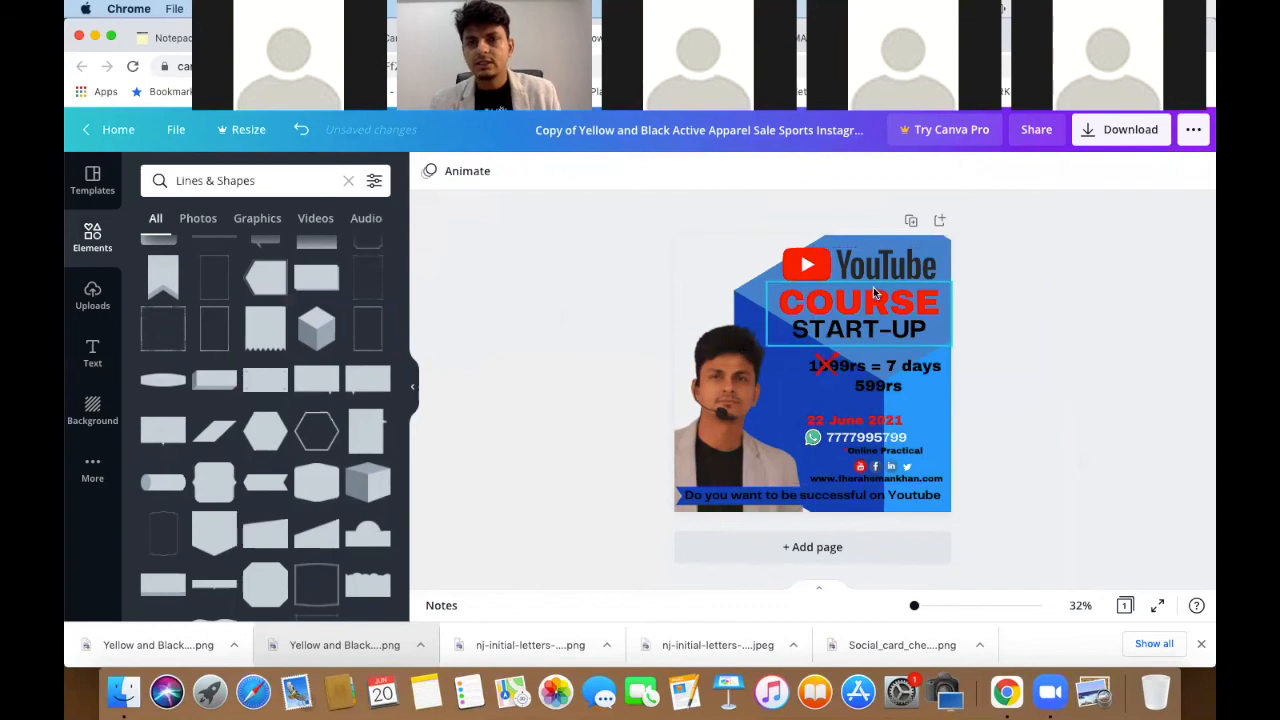
left_click(873, 288)
left_click_drag(887, 302, 803, 290)
left_click_drag(866, 336, 790, 296)
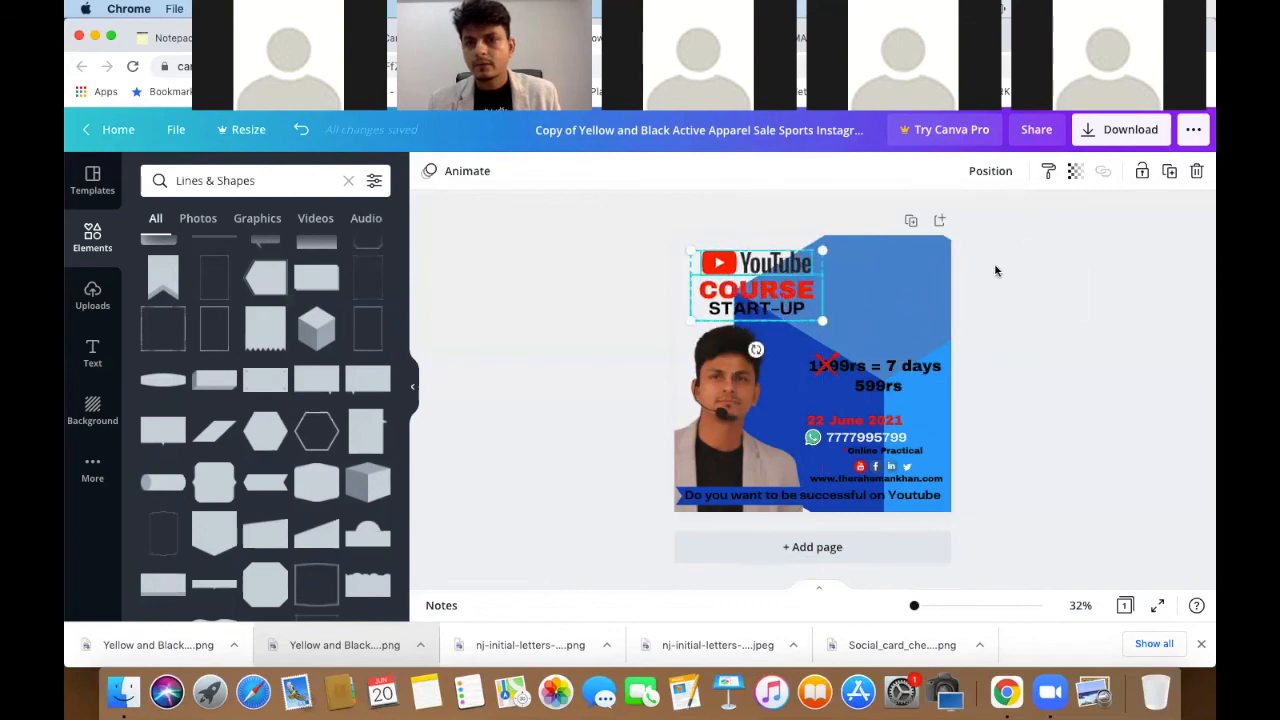
key("super+z")
key("super+z")
key("super+z")
key("super+z")
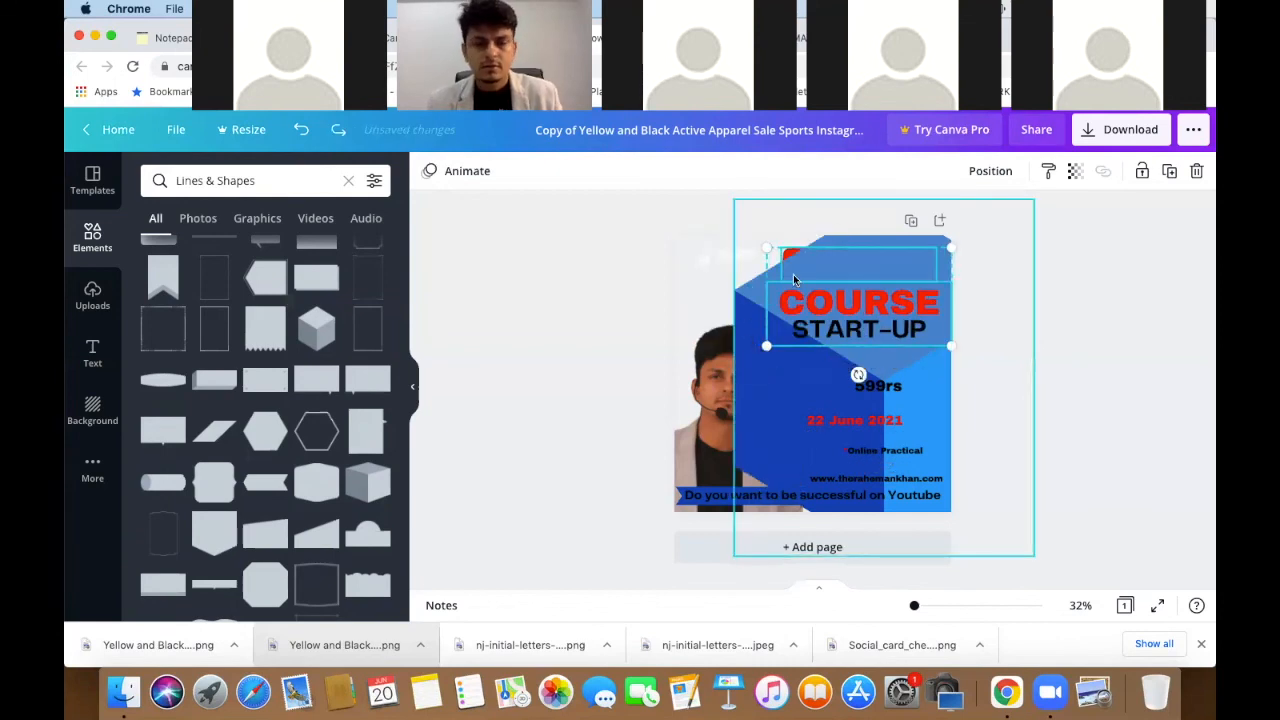
- Send the heading behind the blue shape and move the ARK logo to the top-right
left_click(993, 171)
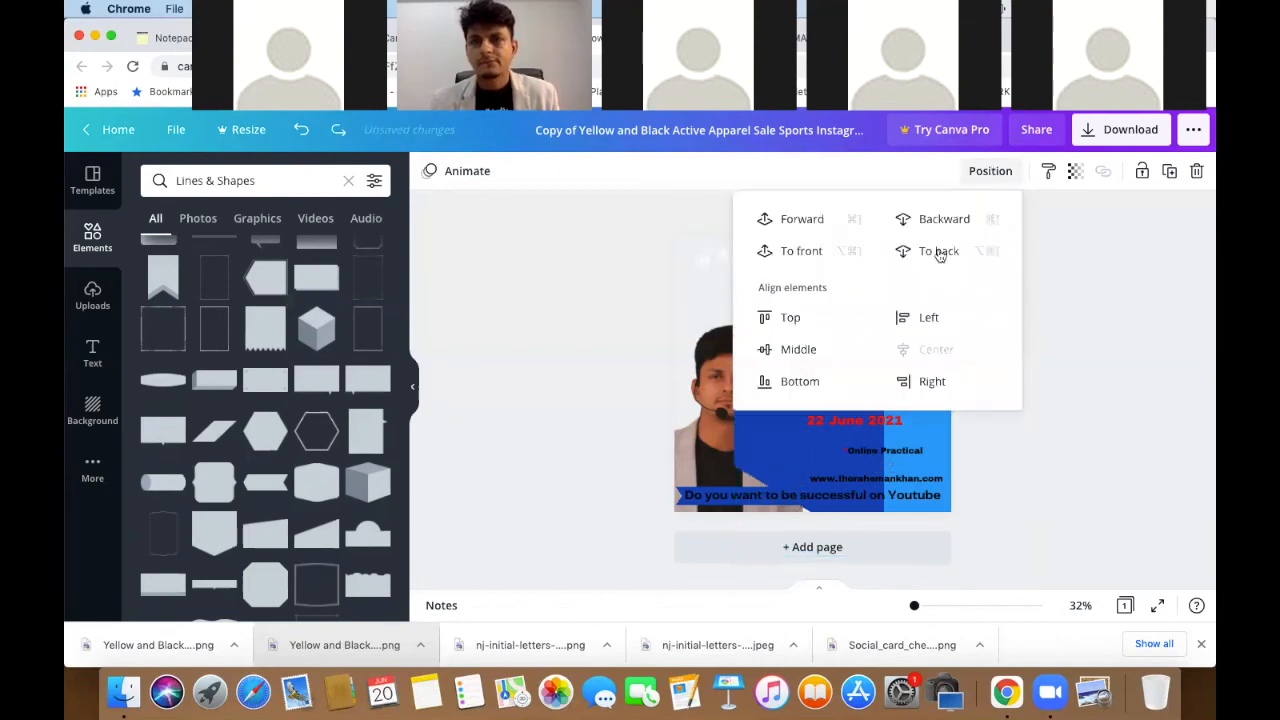
left_click(929, 250)
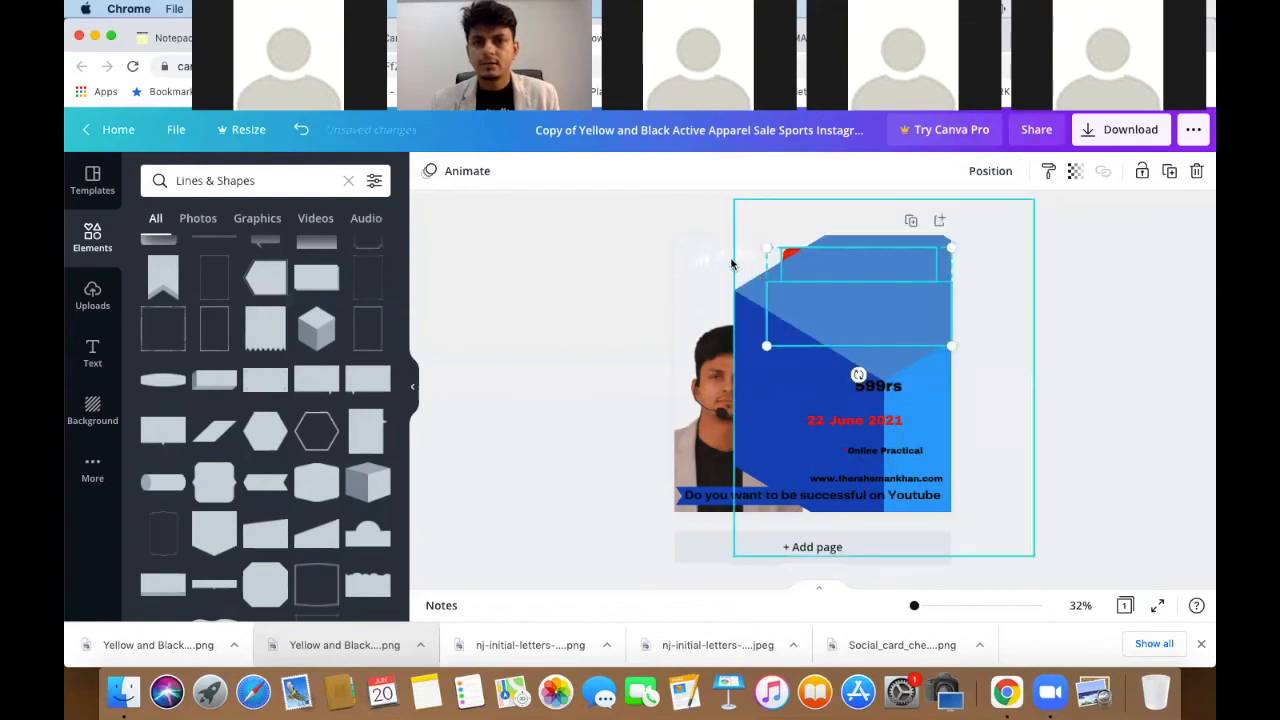
left_click(729, 258)
left_click_drag(729, 258, 912, 266)
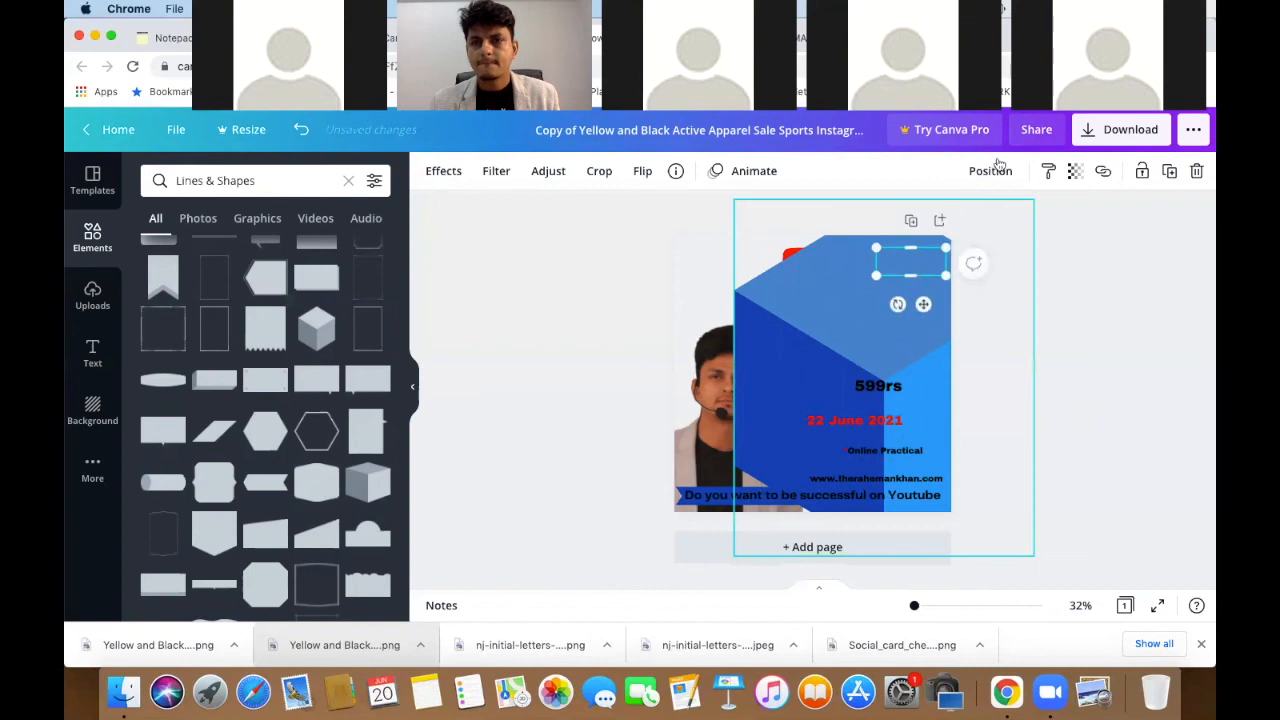
- Send the large blue cube to the back so it forms the background
left_click(790, 345)
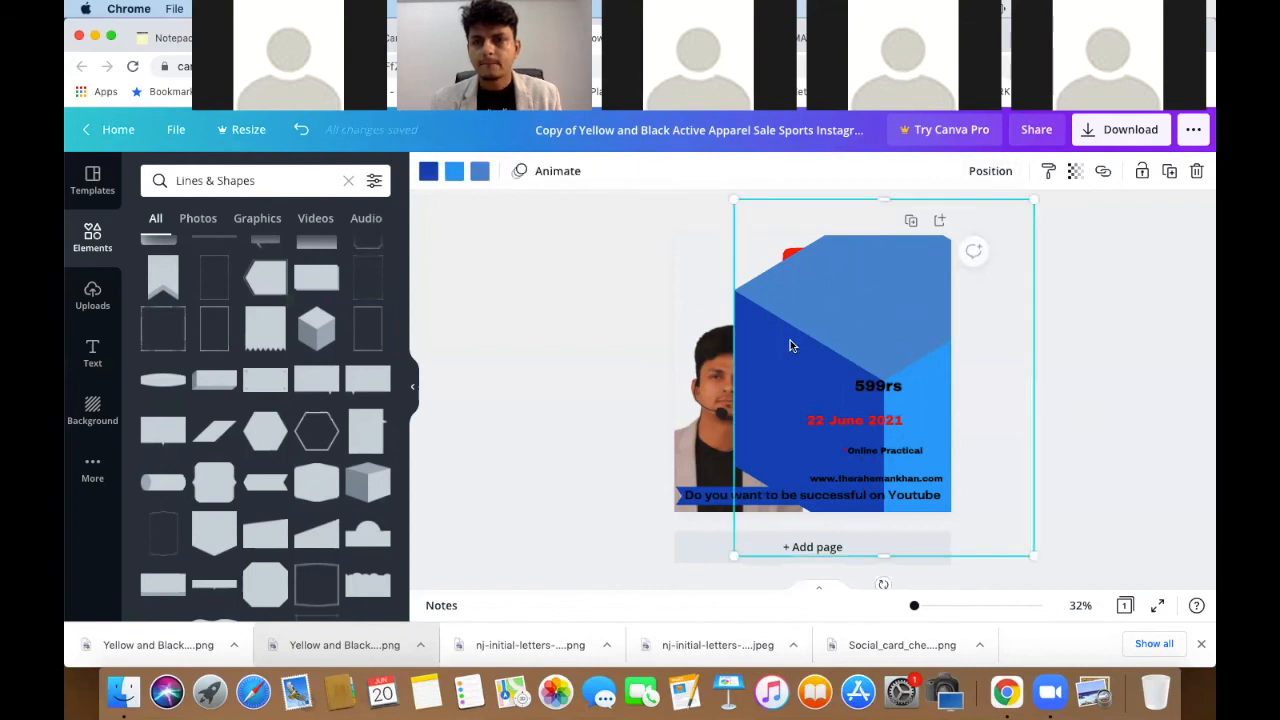
left_click(992, 172)
left_click(925, 251)
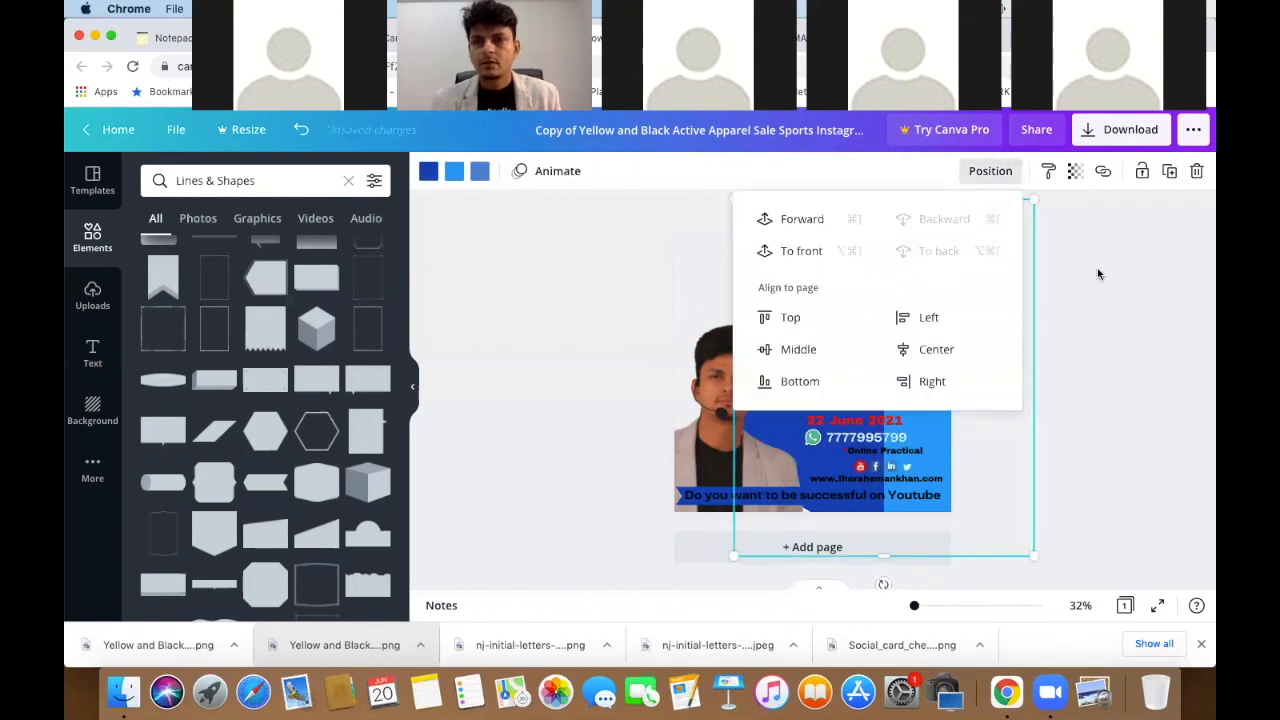
left_click(1160, 290)
- Move the YouTube COURSE START-UP heading group to the top-left and shrink it to fit
left_click(893, 289)
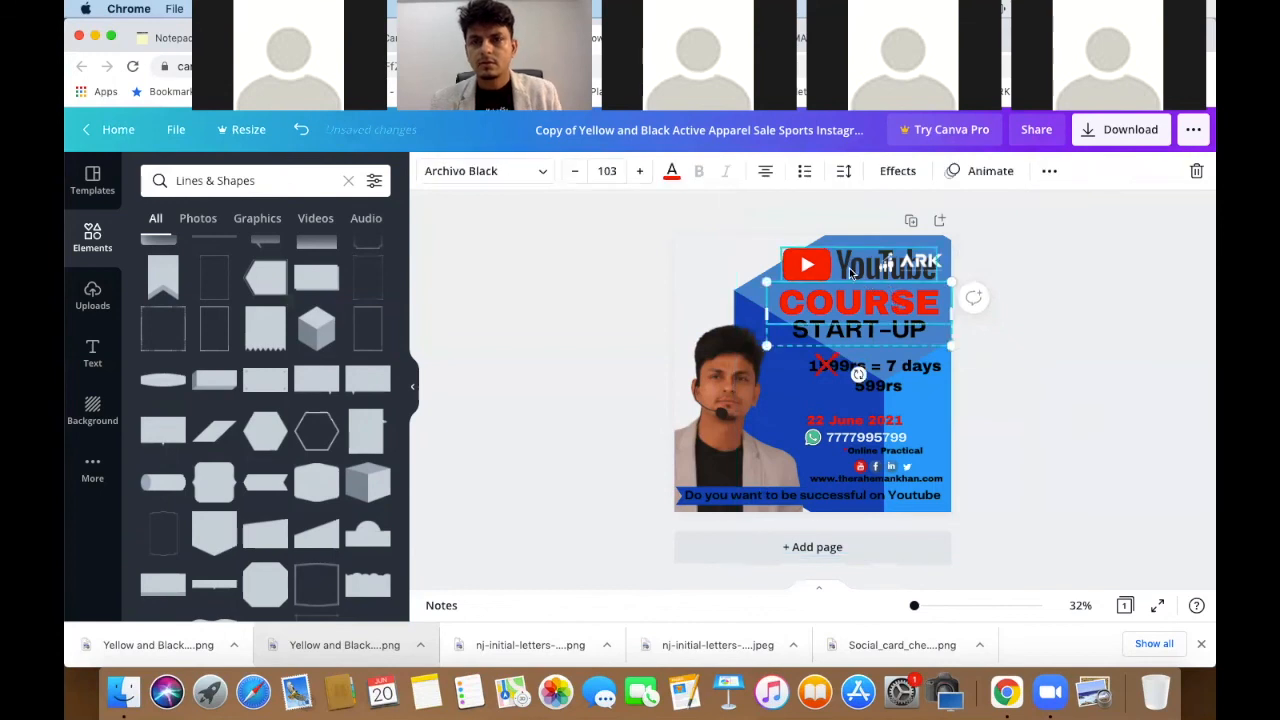
left_click(851, 273)
left_click_drag(851, 273, 763, 260)
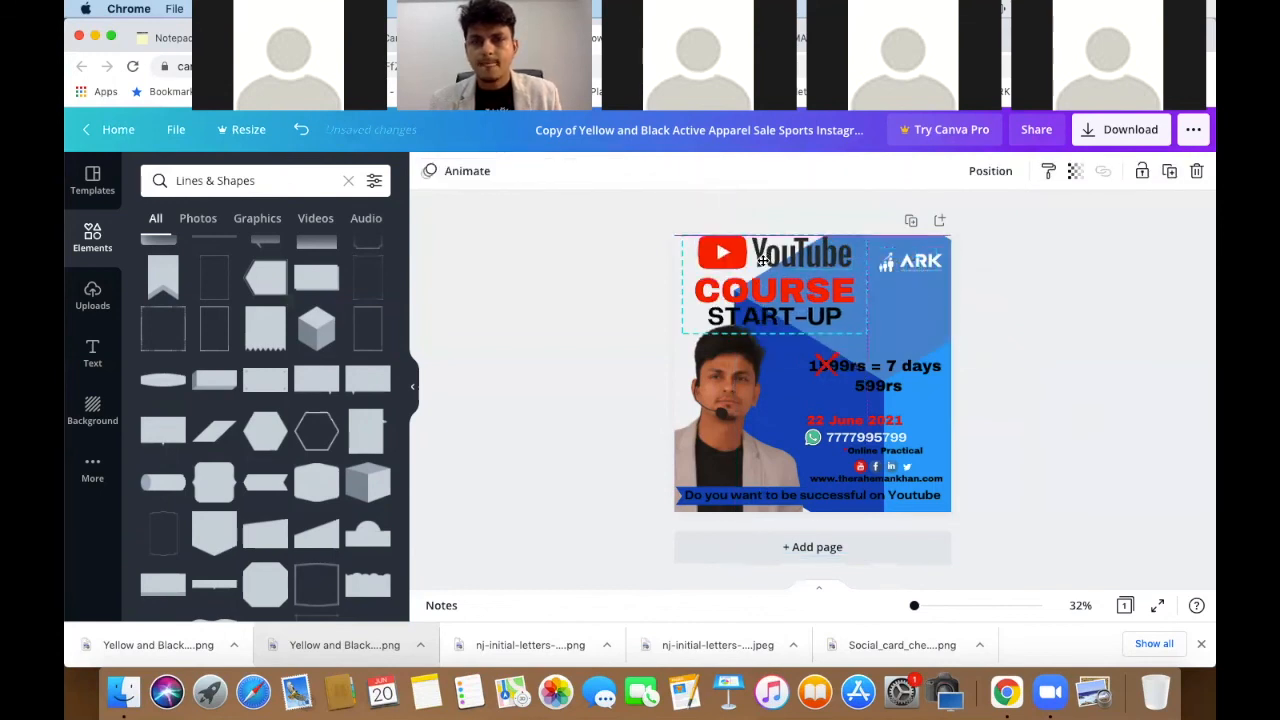
left_click_drag(827, 313, 802, 289)
left_click(778, 293)
left_click(759, 260)
left_click(772, 272)
left_click(1164, 358)
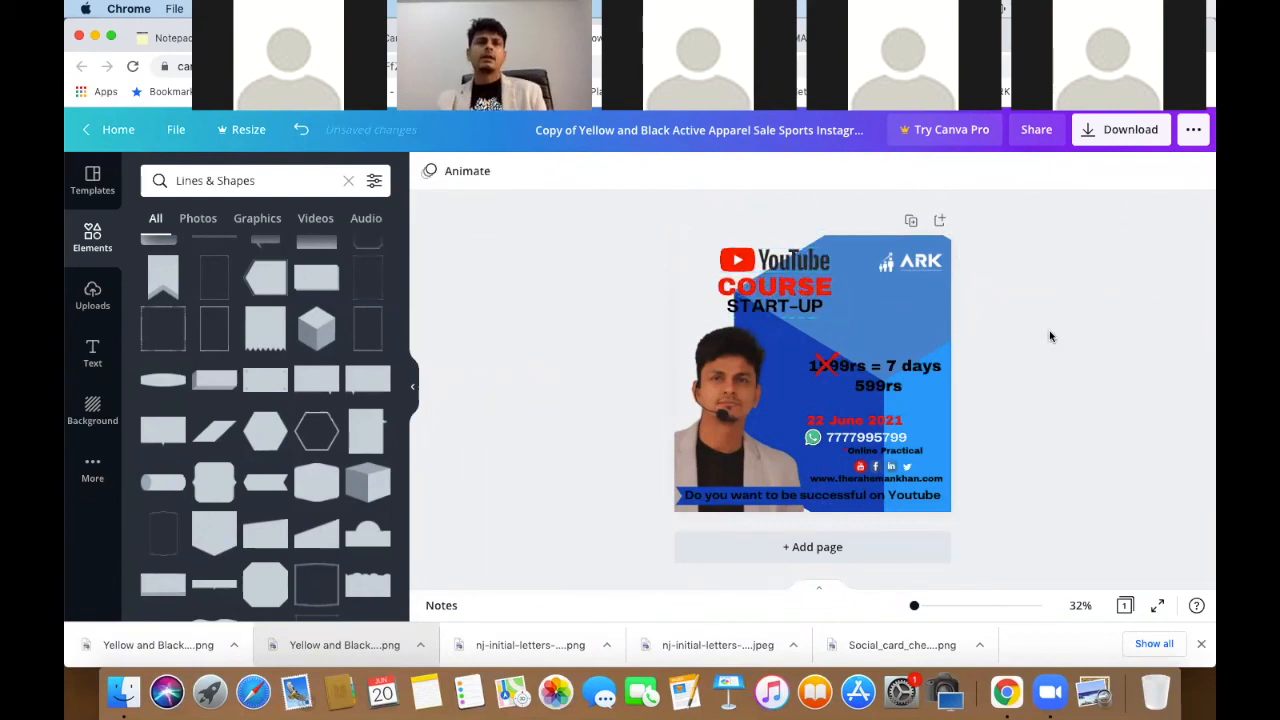